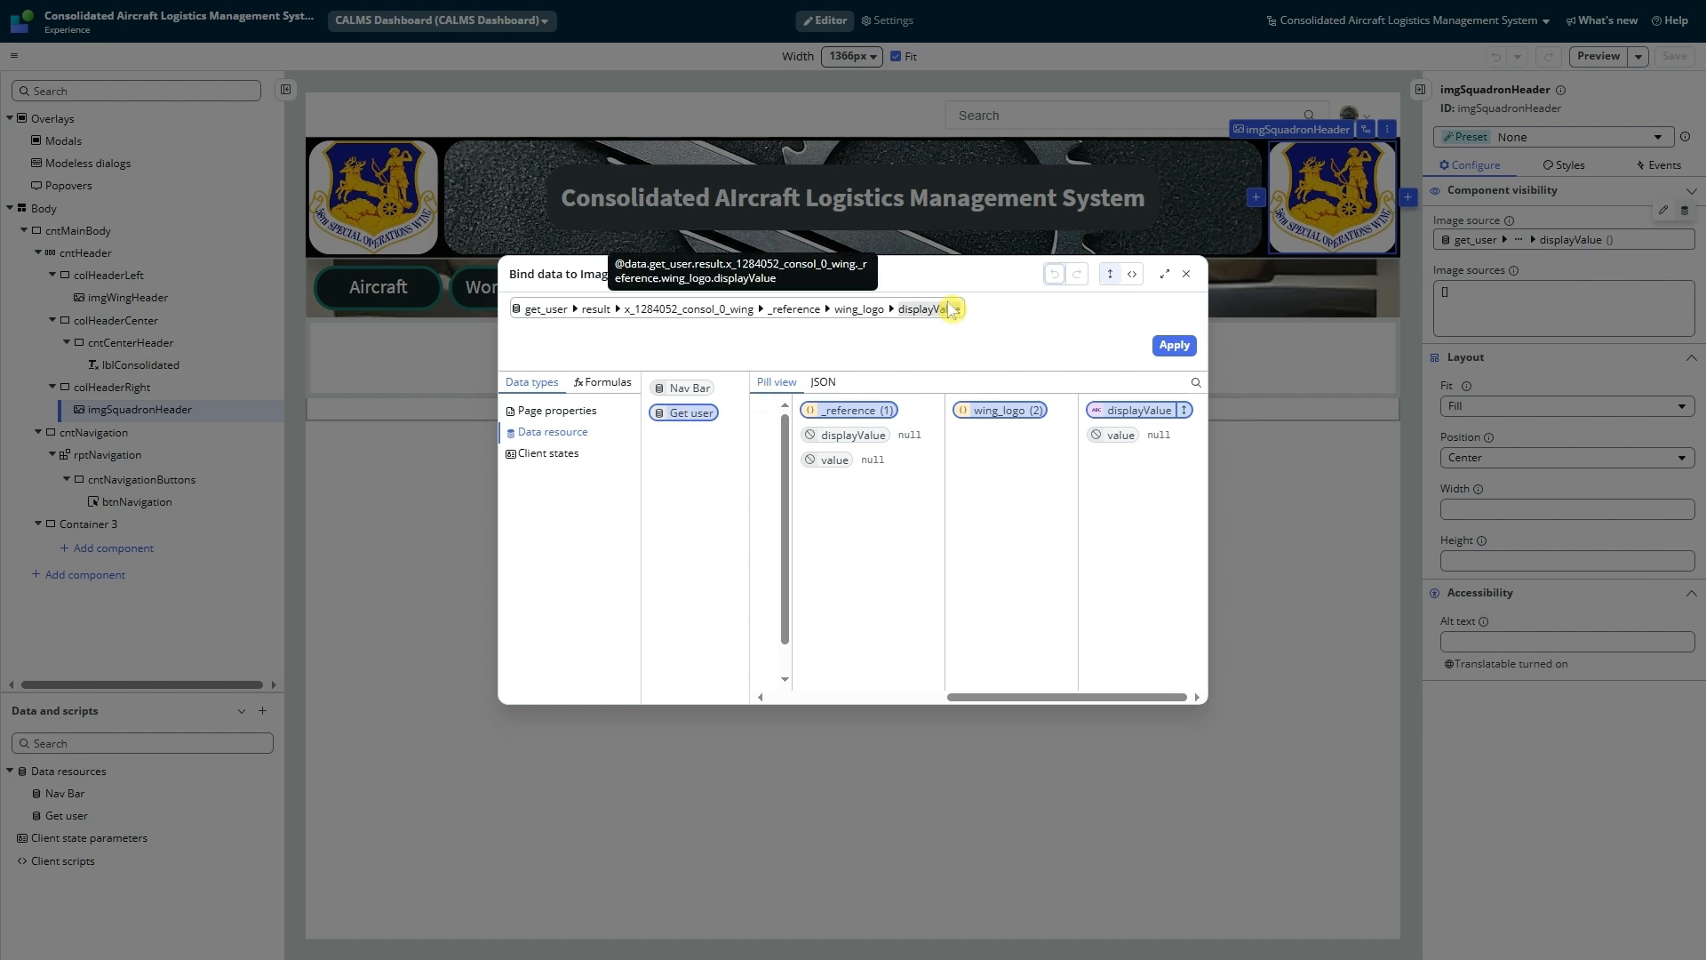
Step: Rebind imgSquadronHeader's image source to get_user > result > x_1284052_consol_0_squadron > _reference > squadron_image > displayValue
click(975, 309)
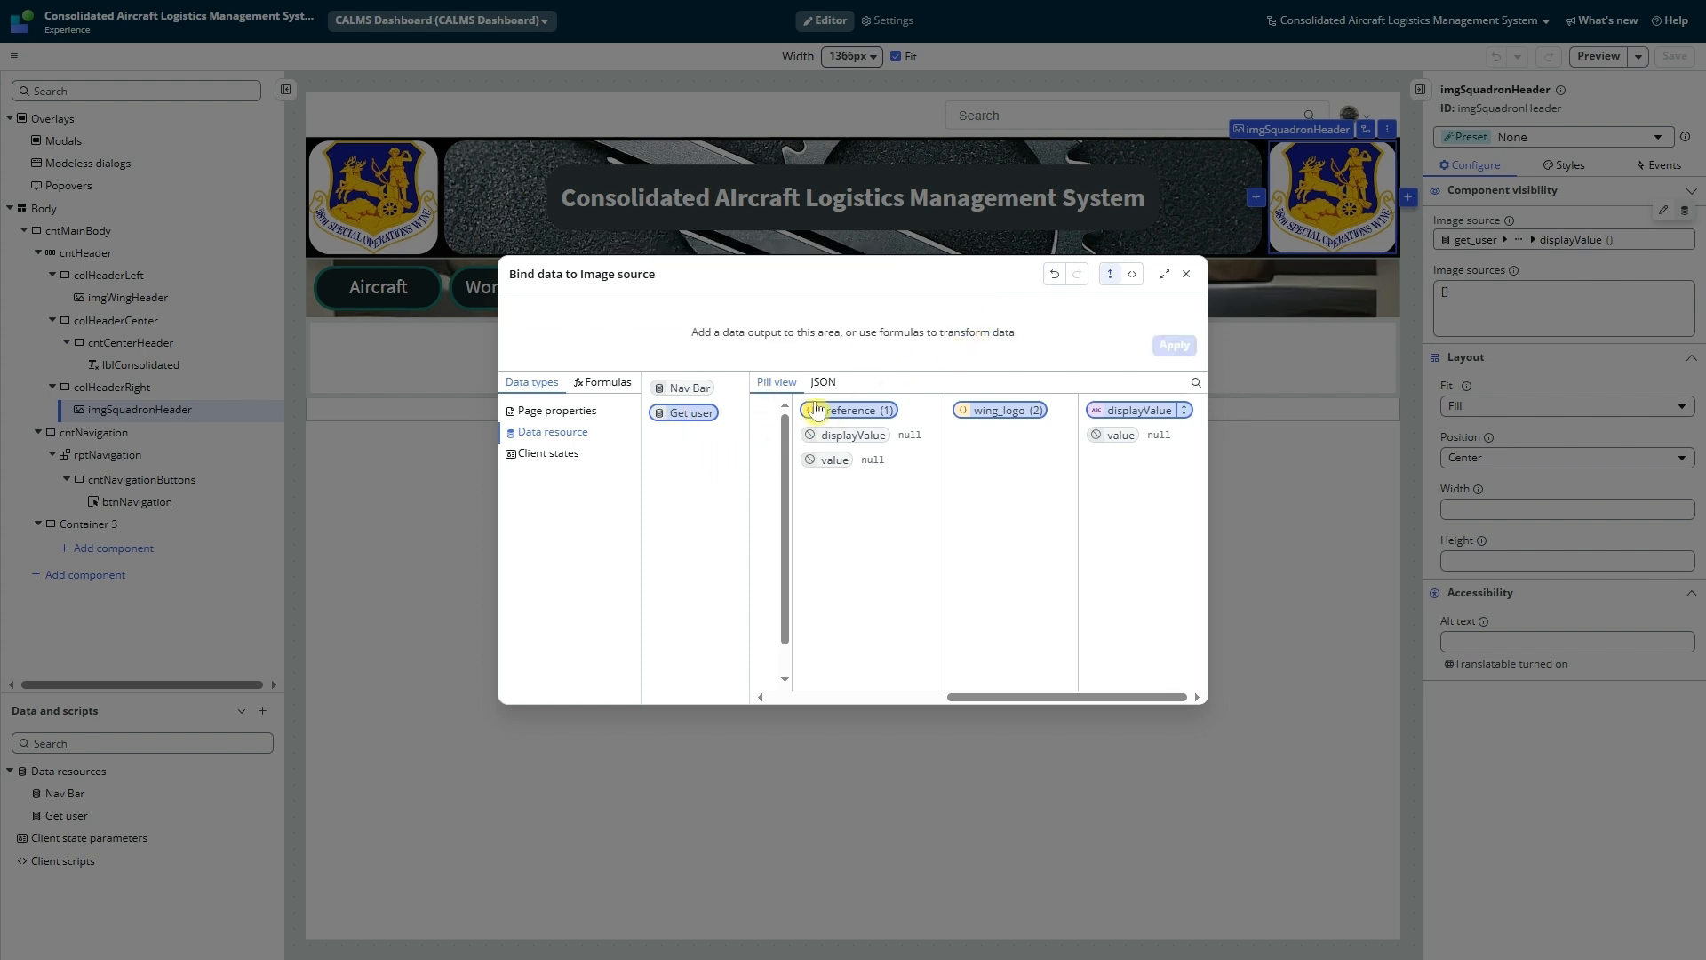
double_click(683, 413)
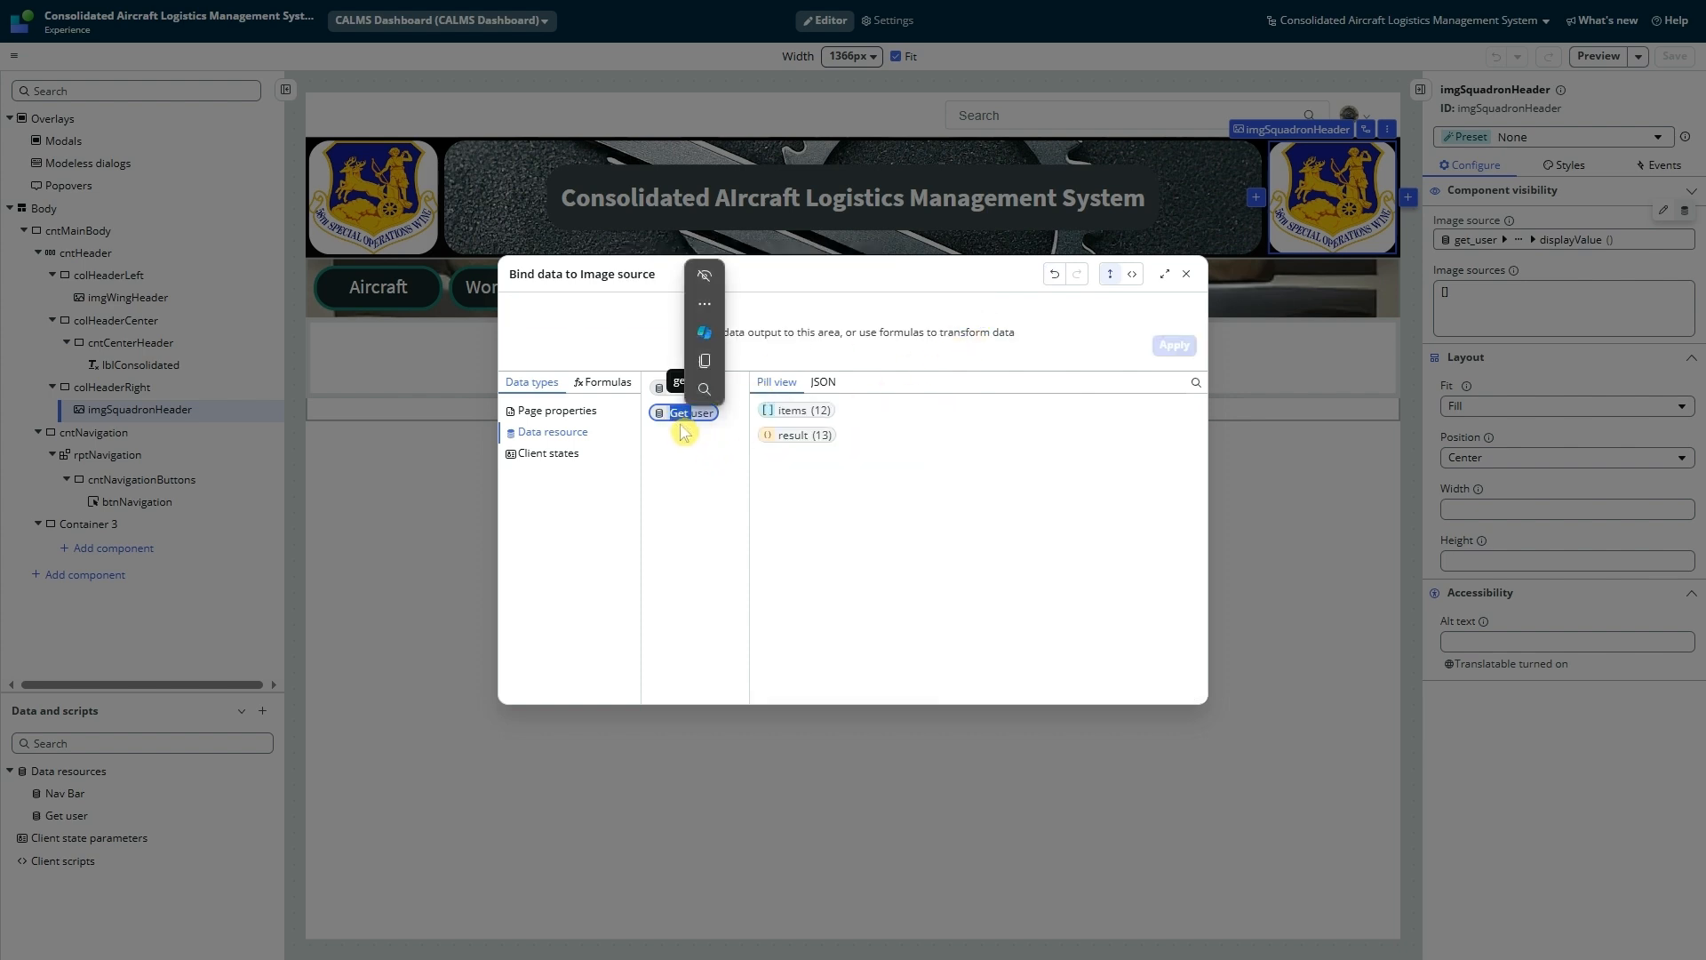
click(787, 438)
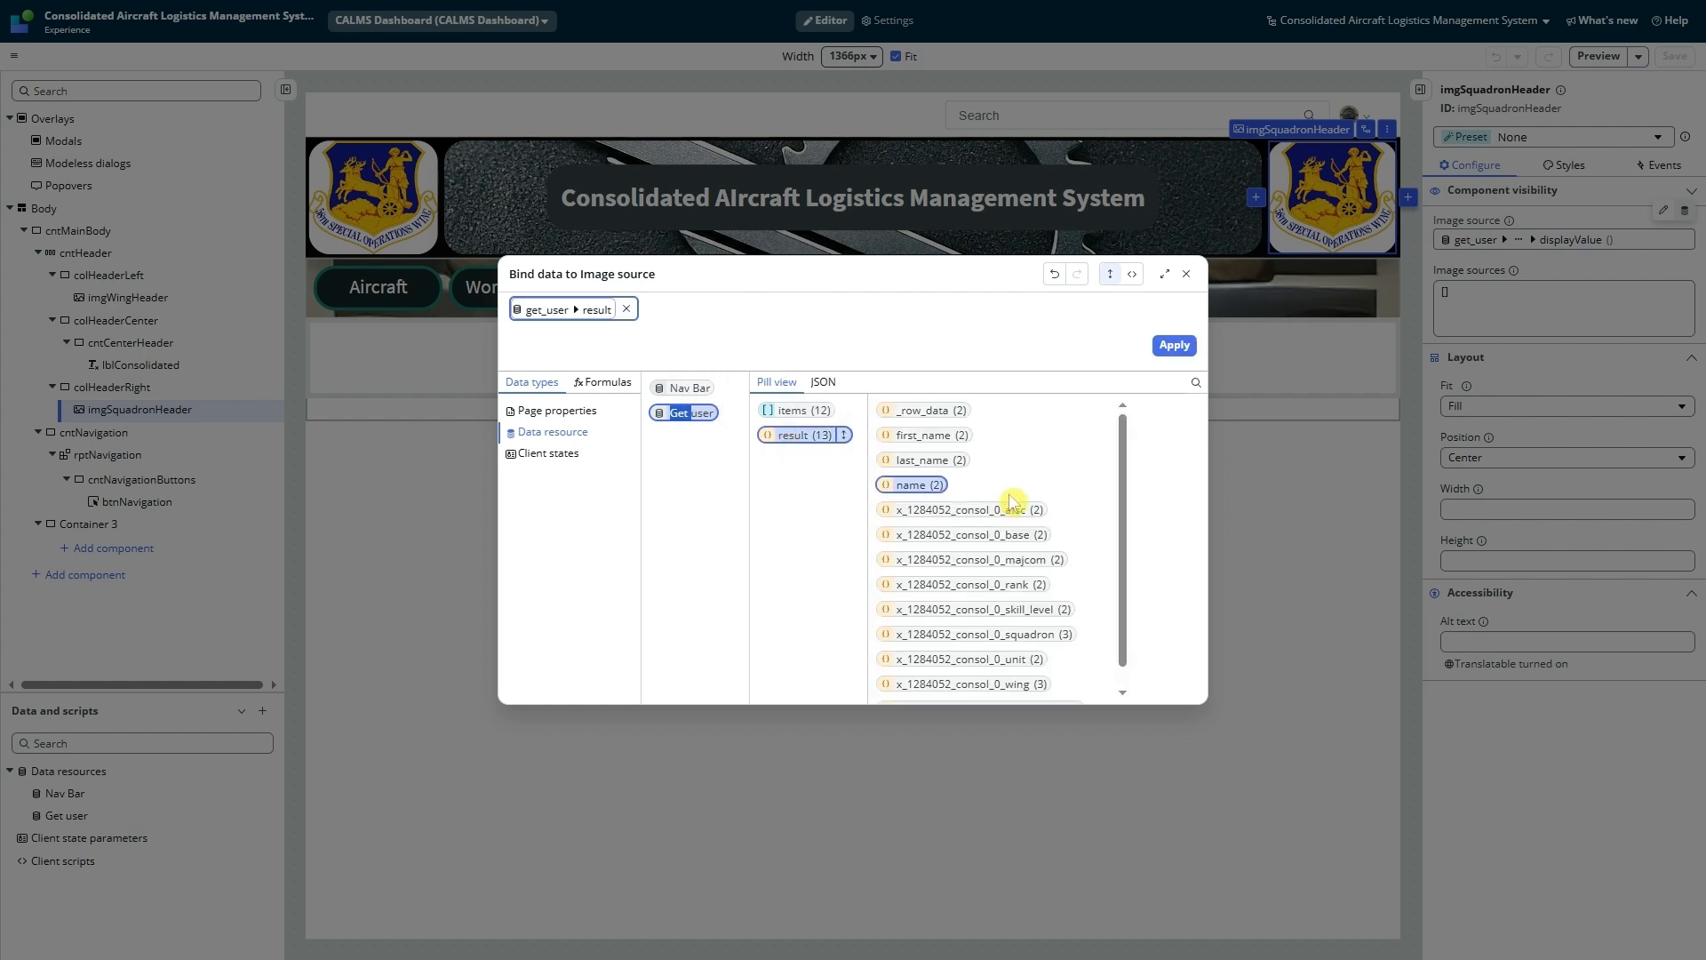
scroll(880, 458, down, 1)
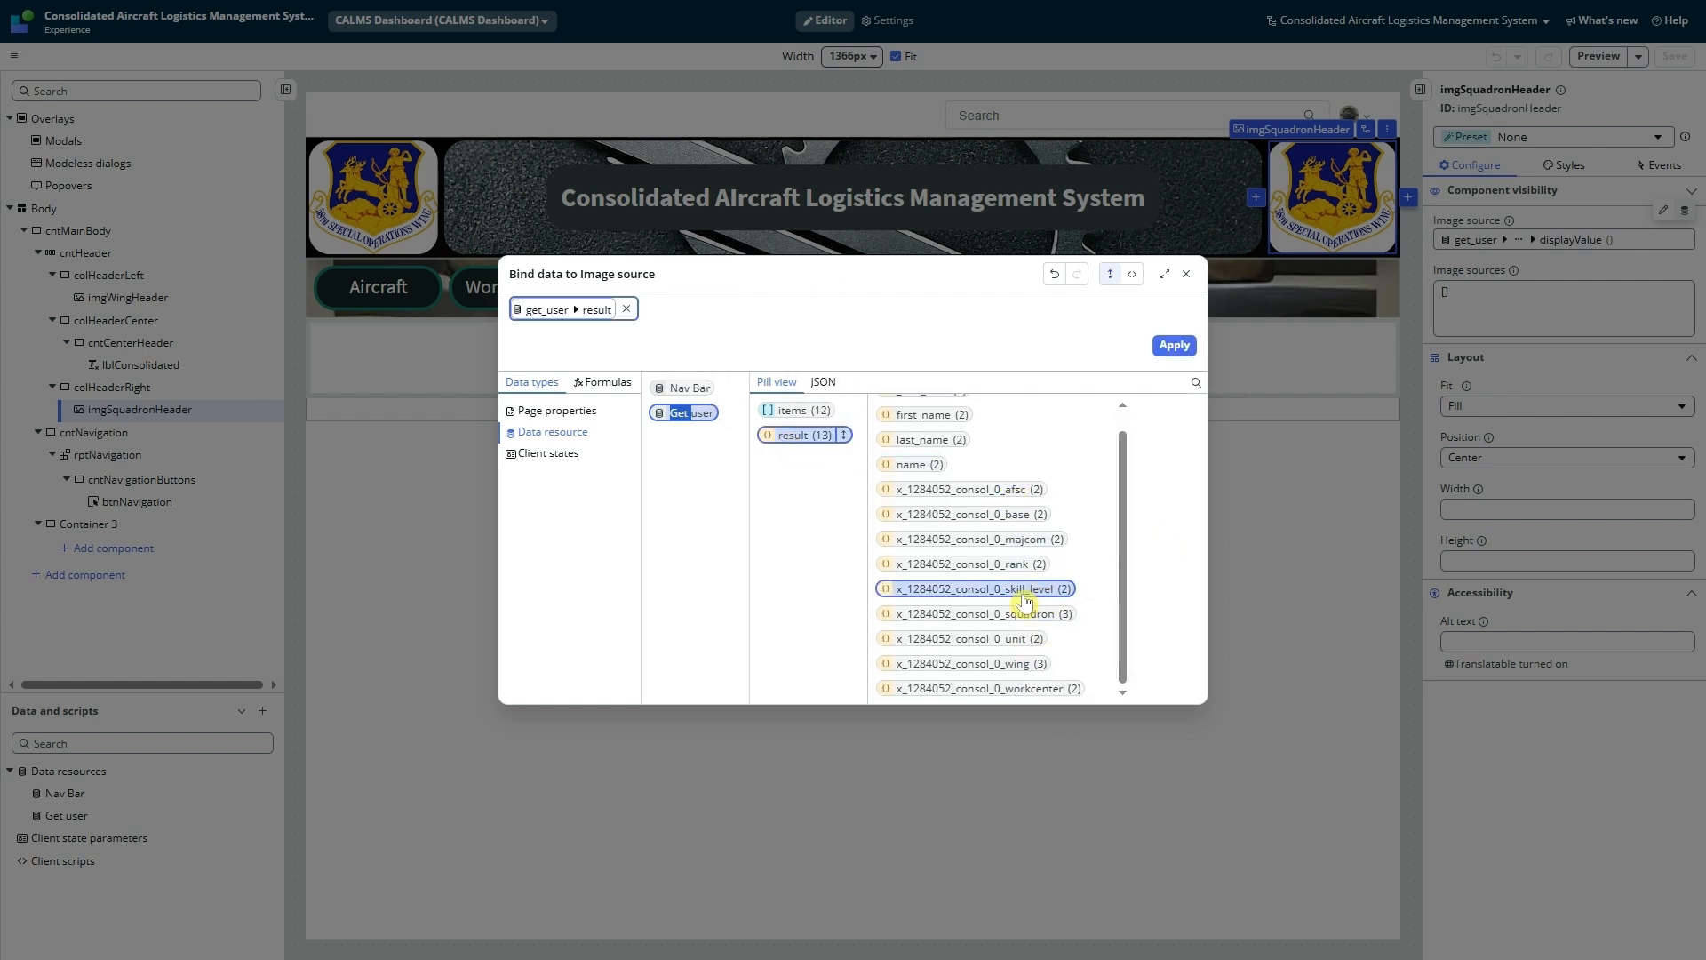
click(1003, 618)
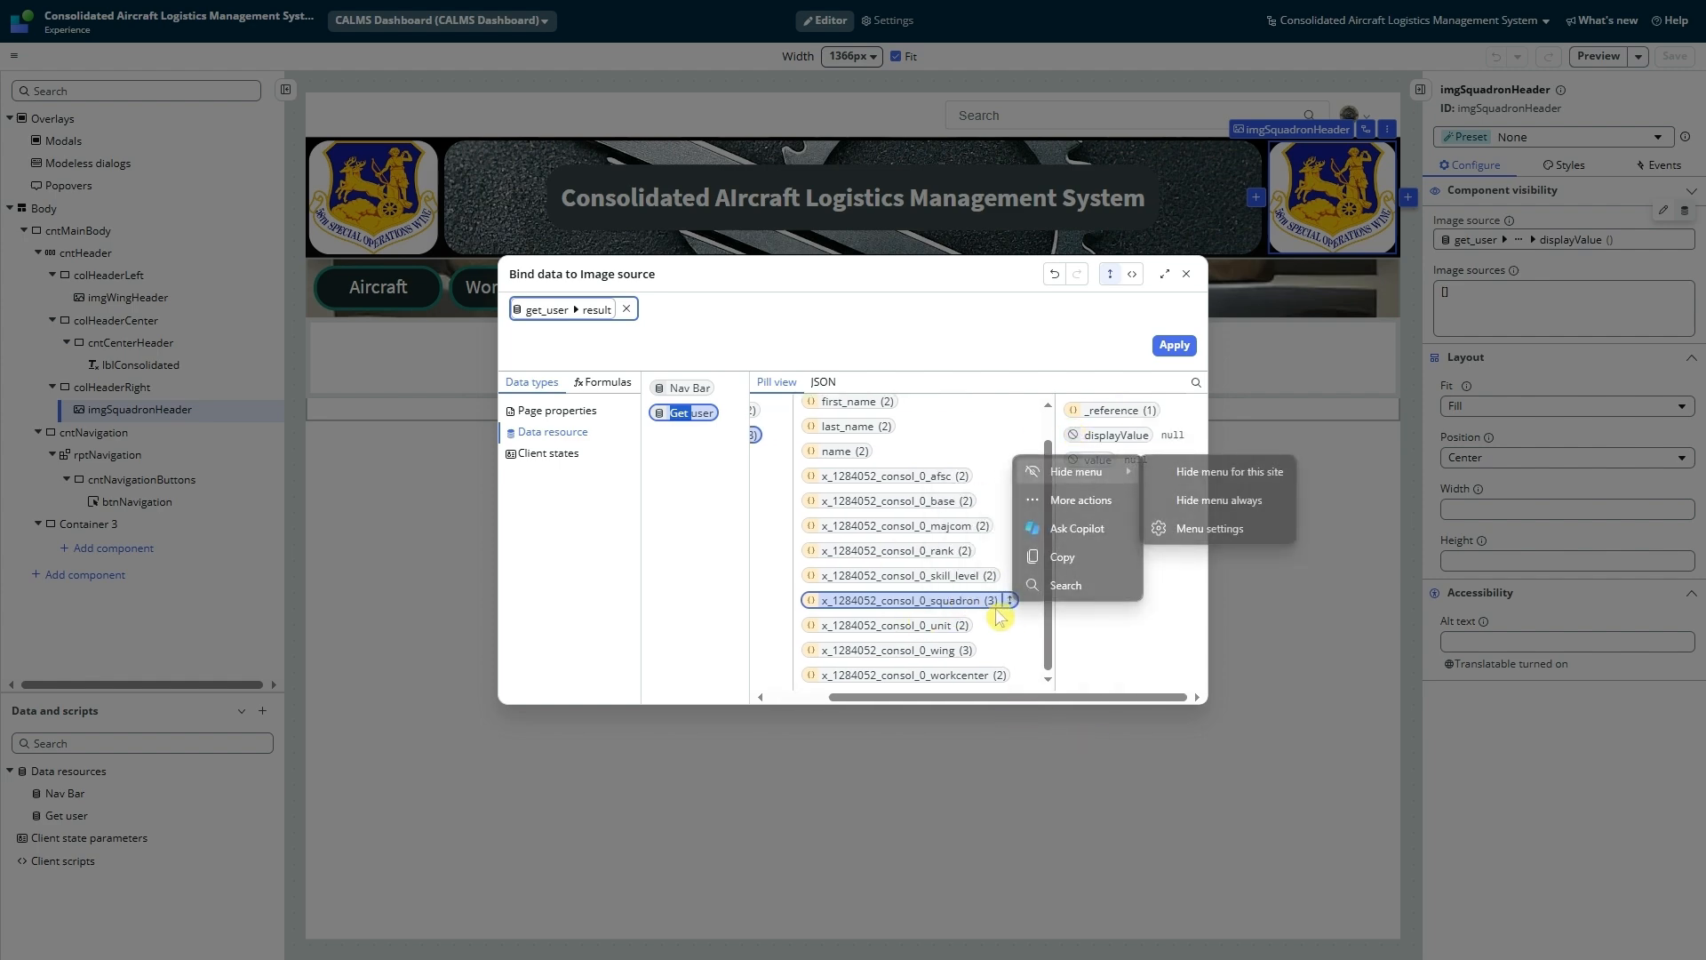
click(1165, 274)
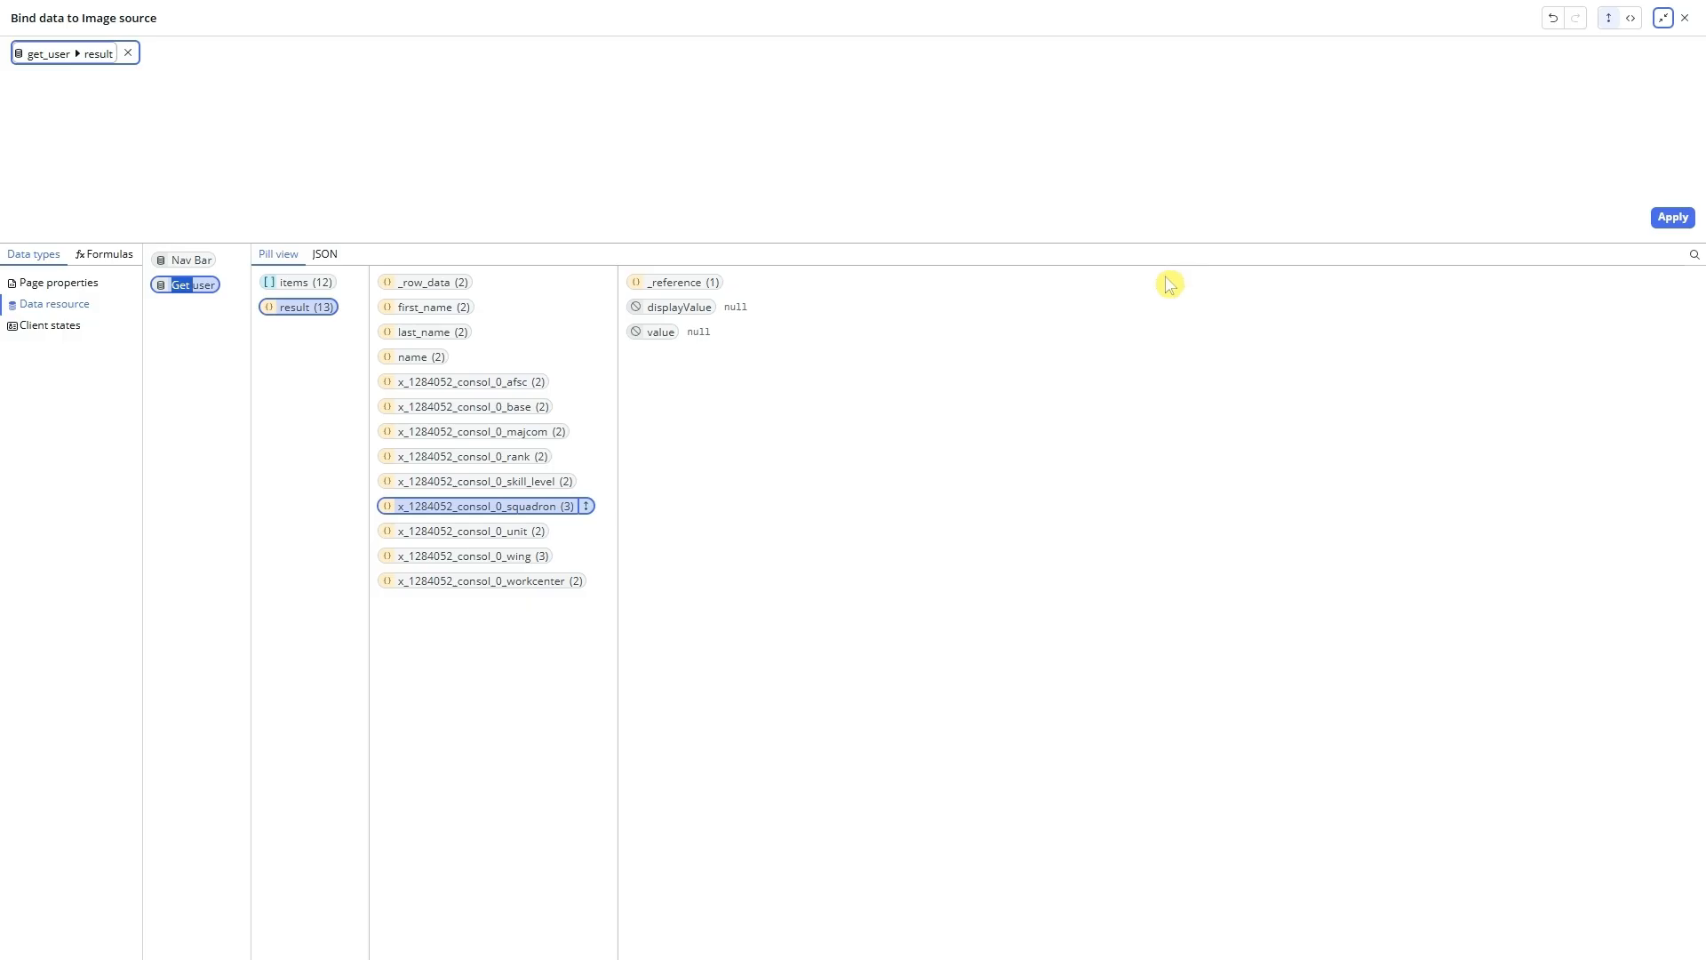
double_click(441, 507)
double_click(685, 283)
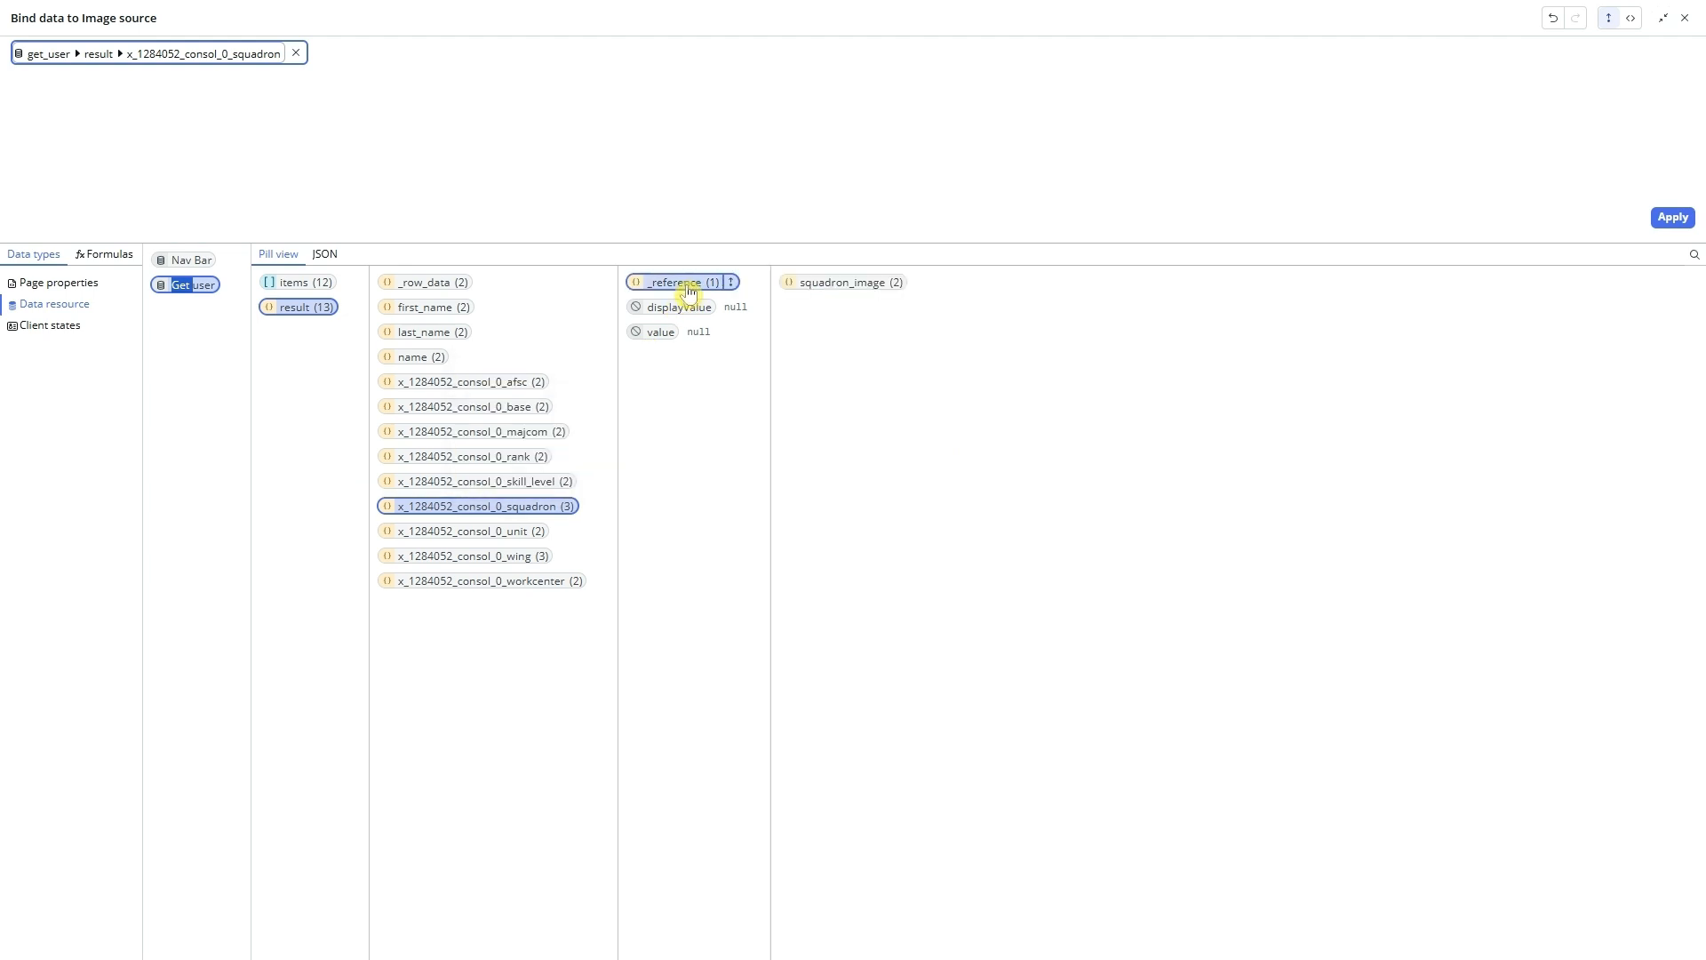
double_click(841, 283)
double_click(993, 282)
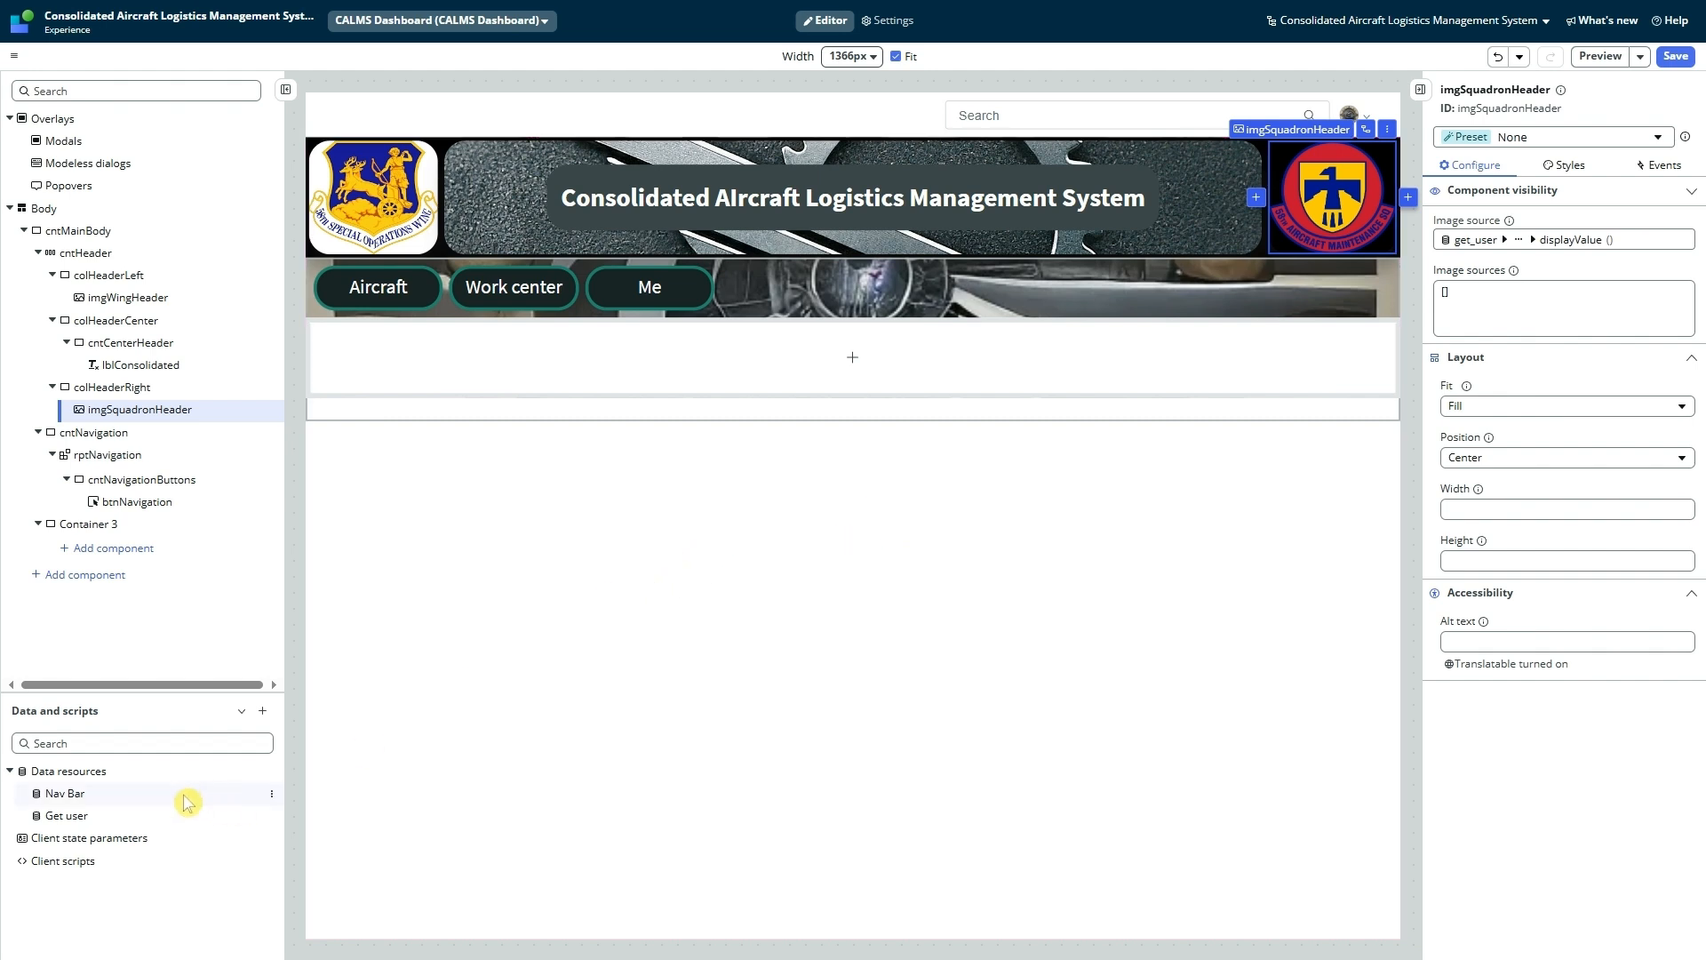
Step: Examine the Get user data resource's table, record and return fields, and the image source binding path of imgSquadronHeader
click(62, 815)
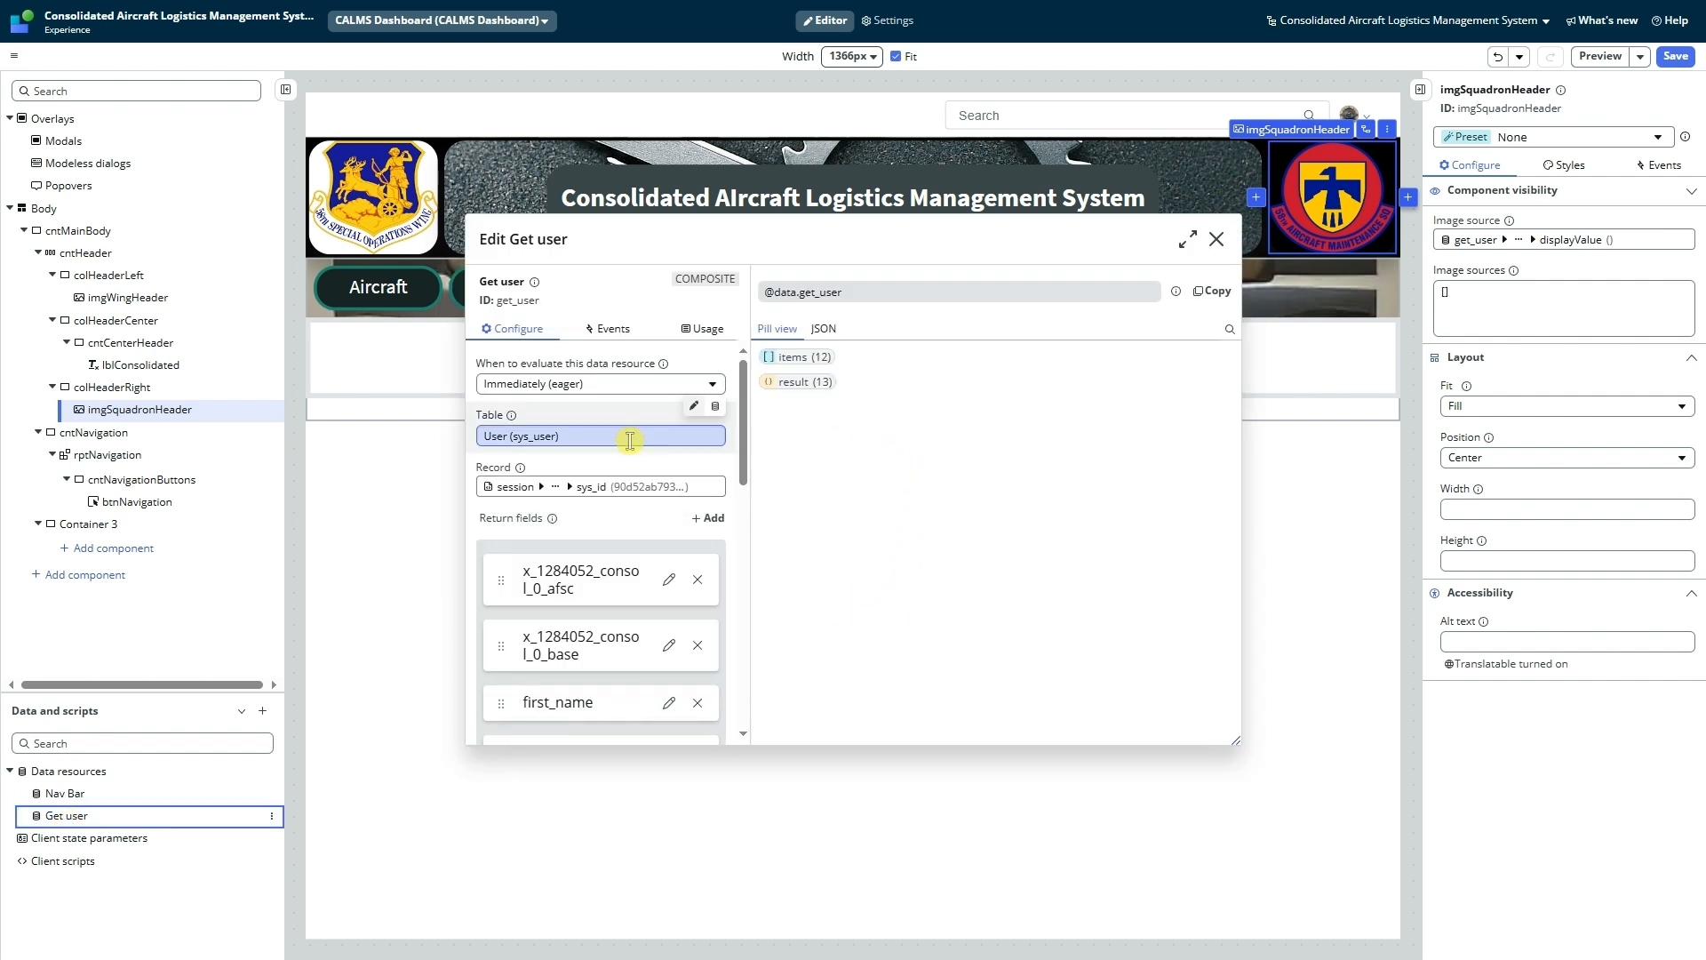
click(1217, 239)
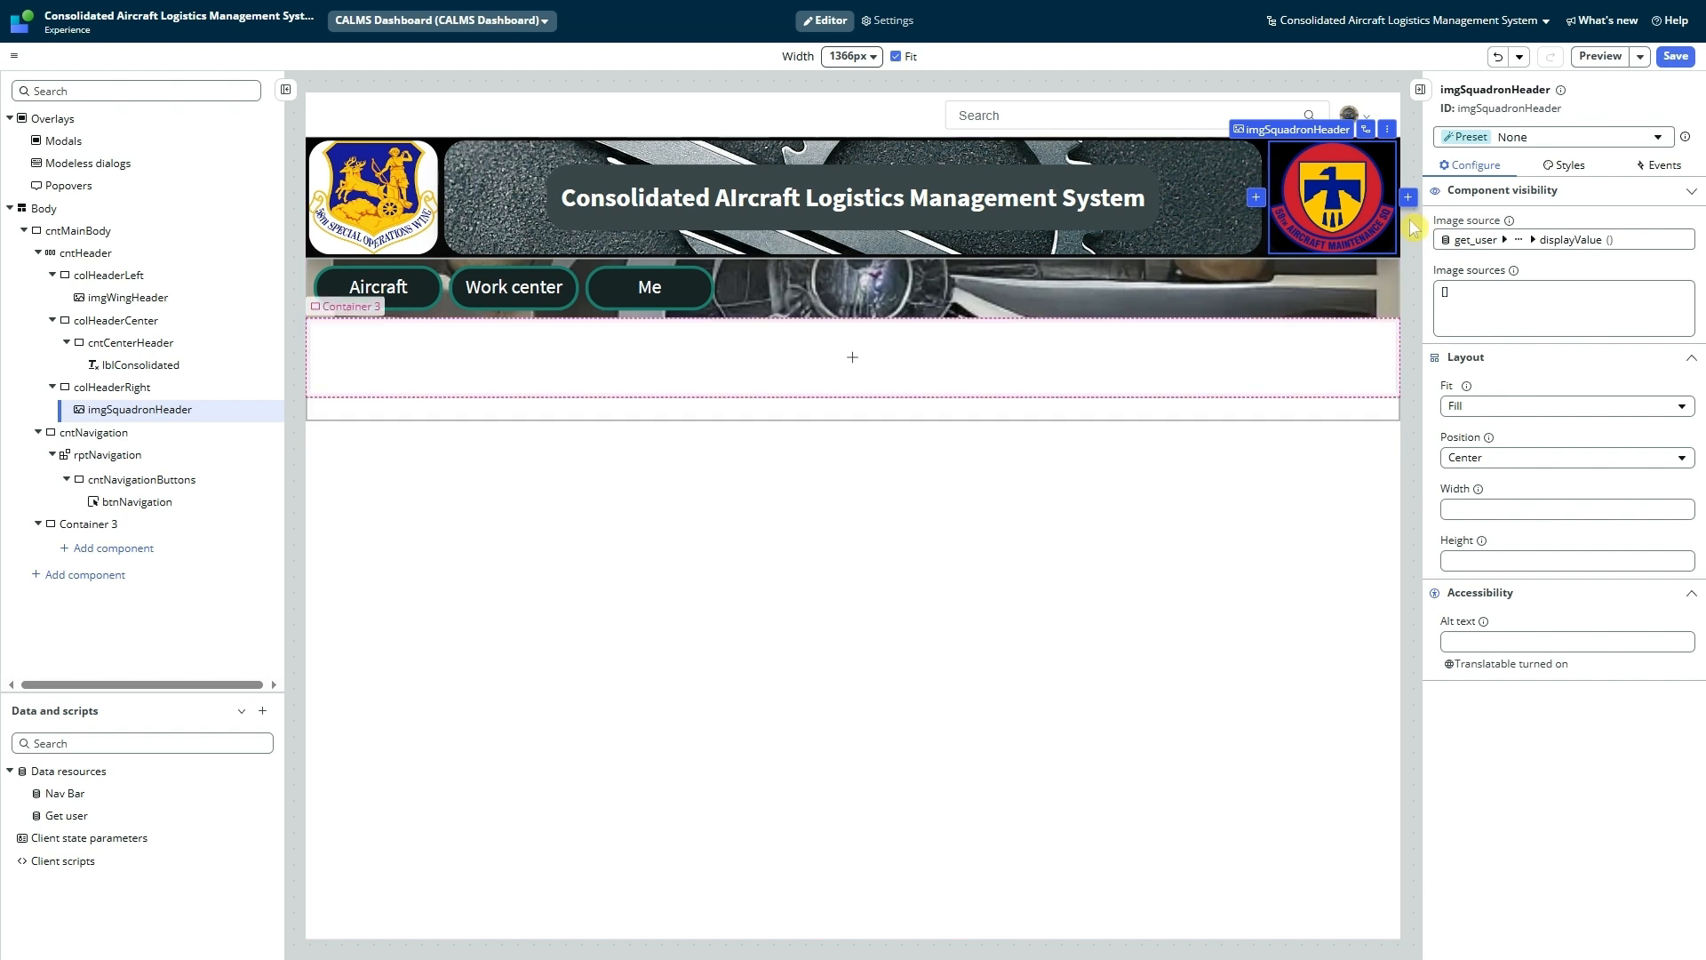
click(104, 820)
scroll(609, 552, down, 5)
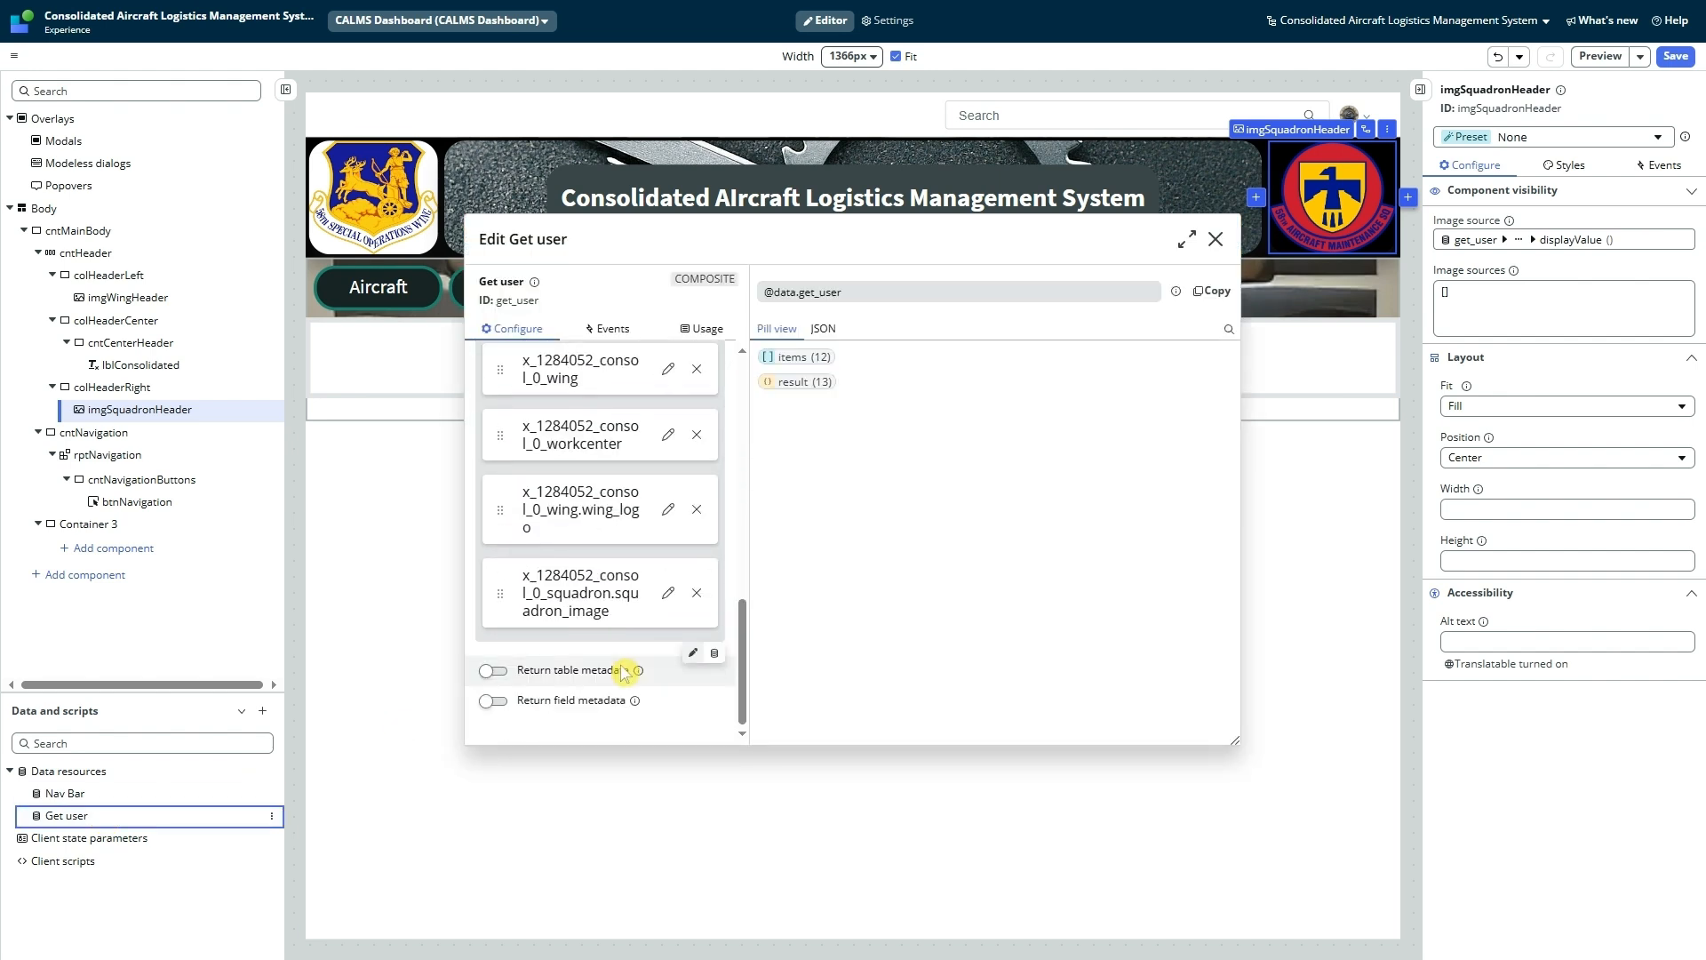
scroll(622, 669, up, 5)
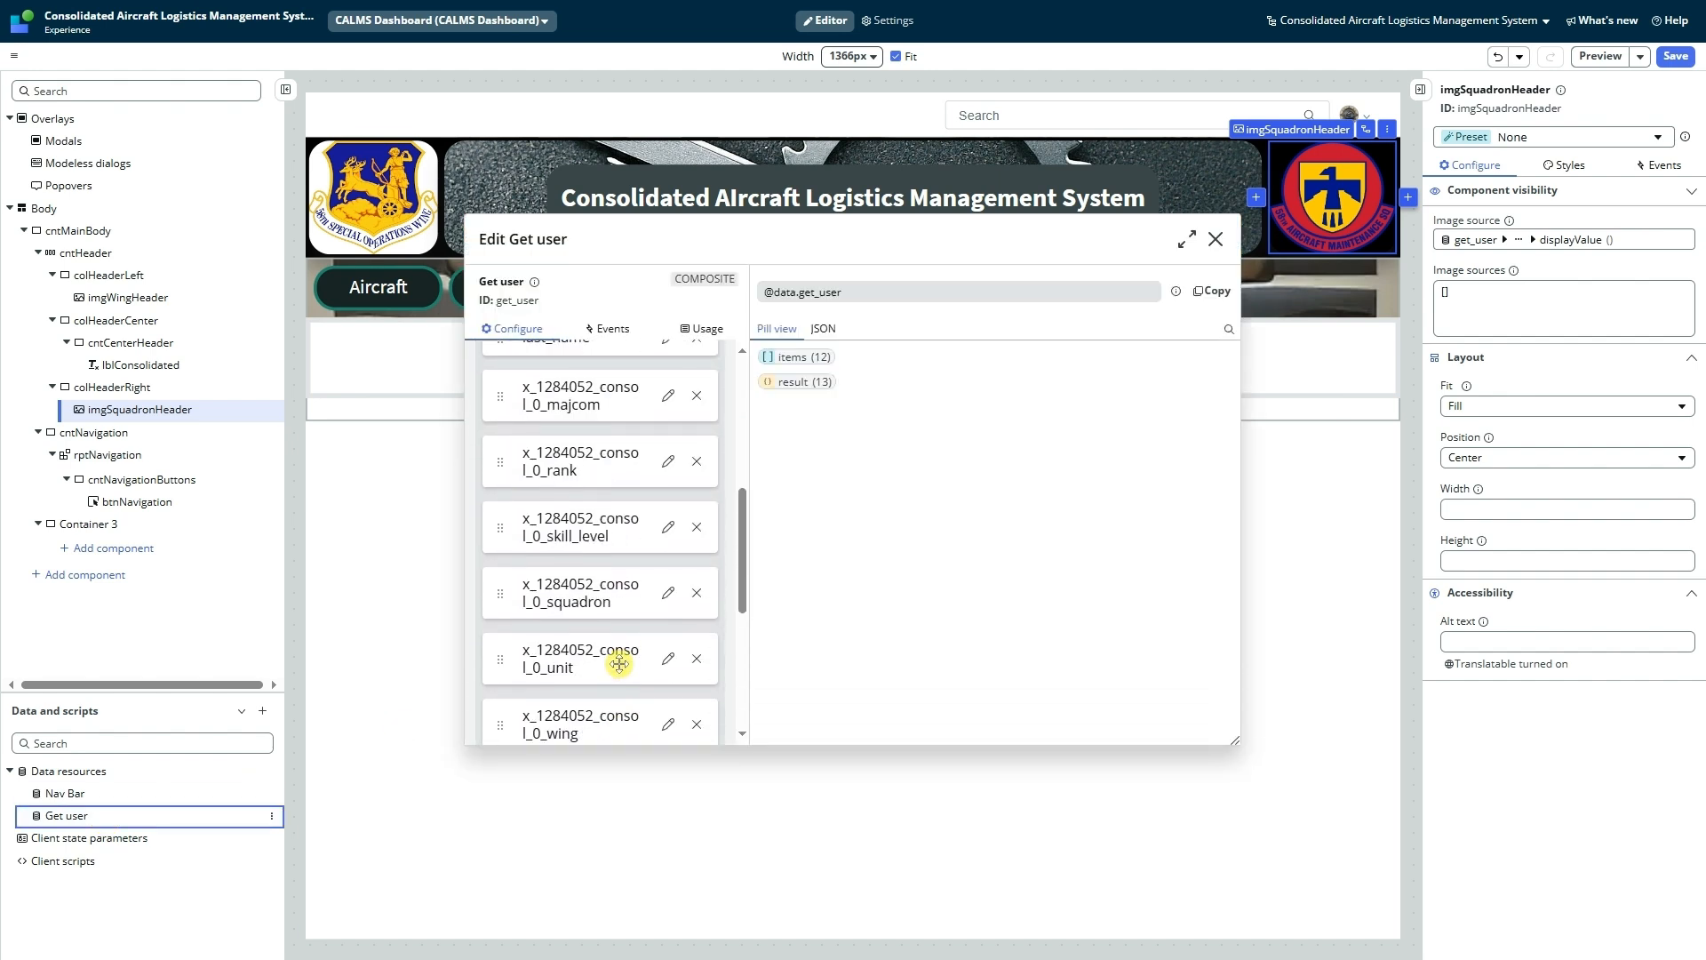
scroll(620, 664, up, 3)
scroll(610, 621, up, 2)
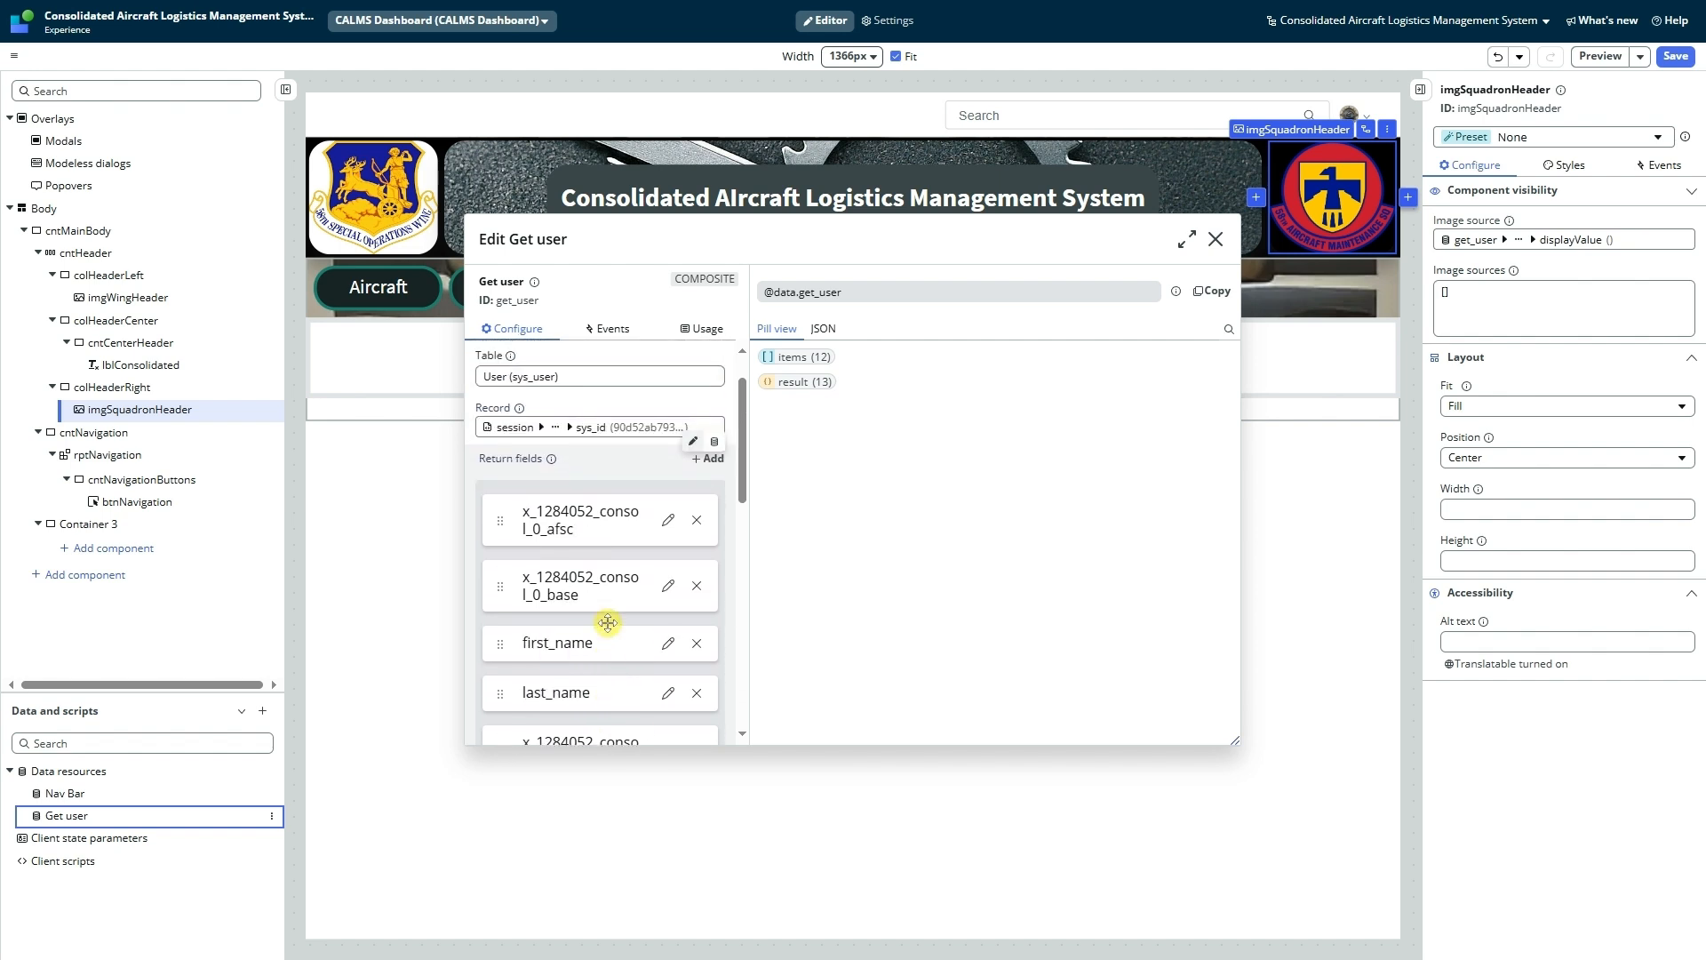
scroll(612, 627, down, 3)
scroll(633, 594, down, 3)
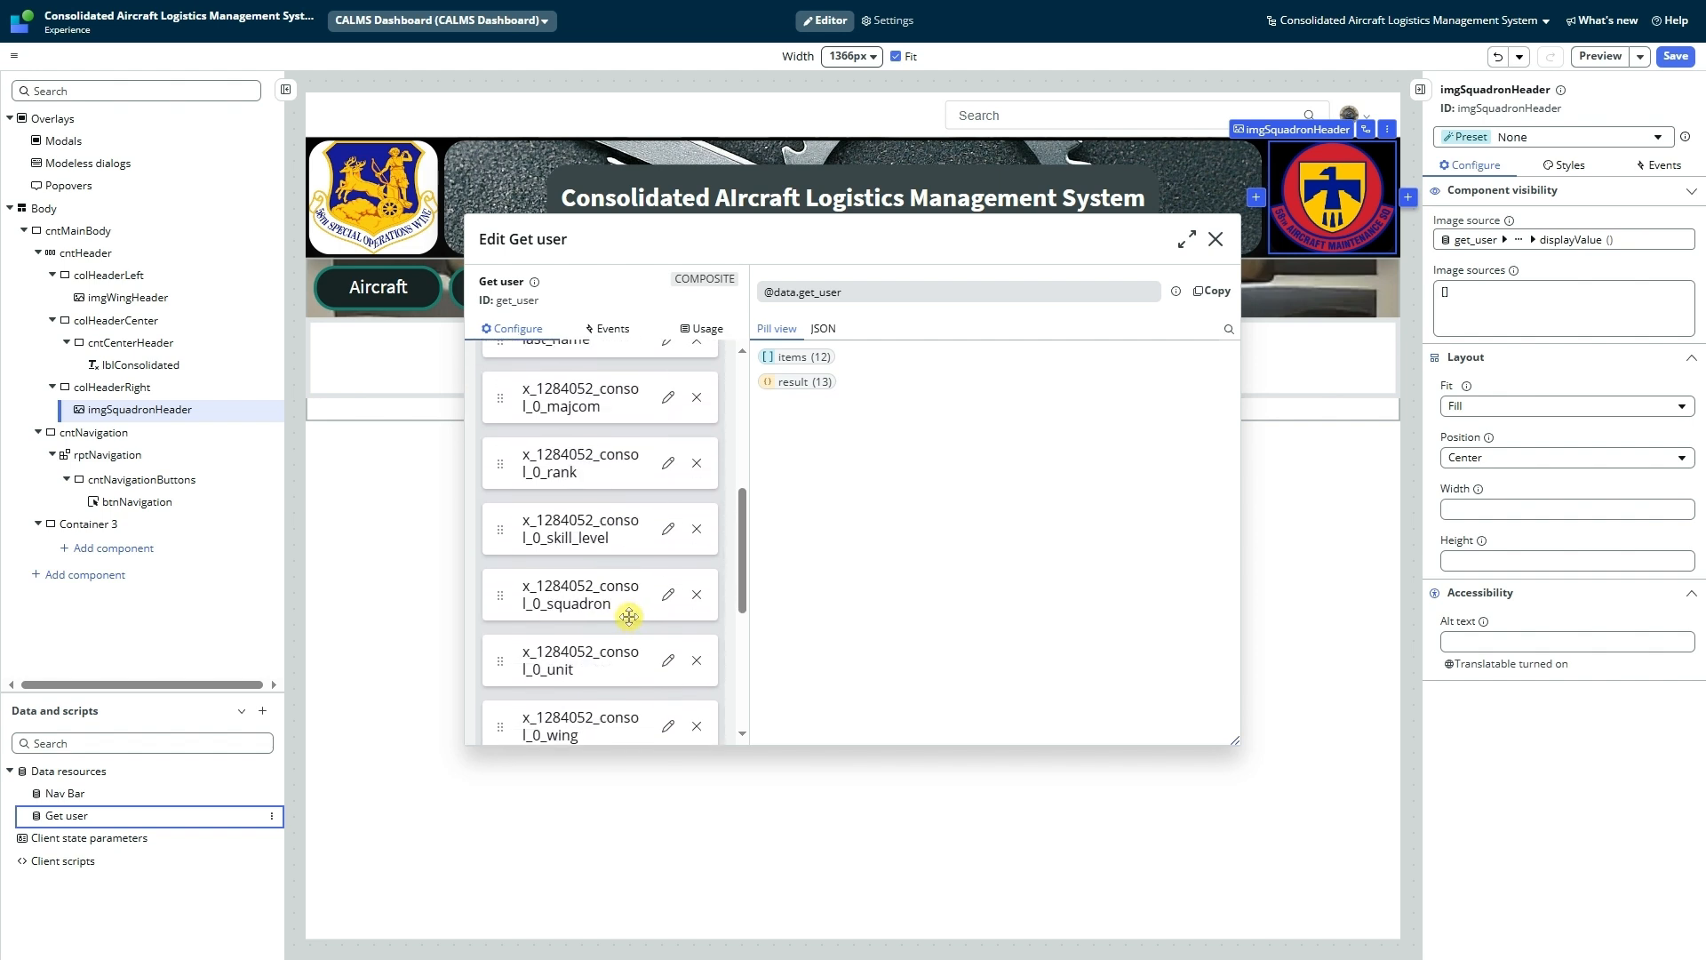
scroll(573, 498, down, 2)
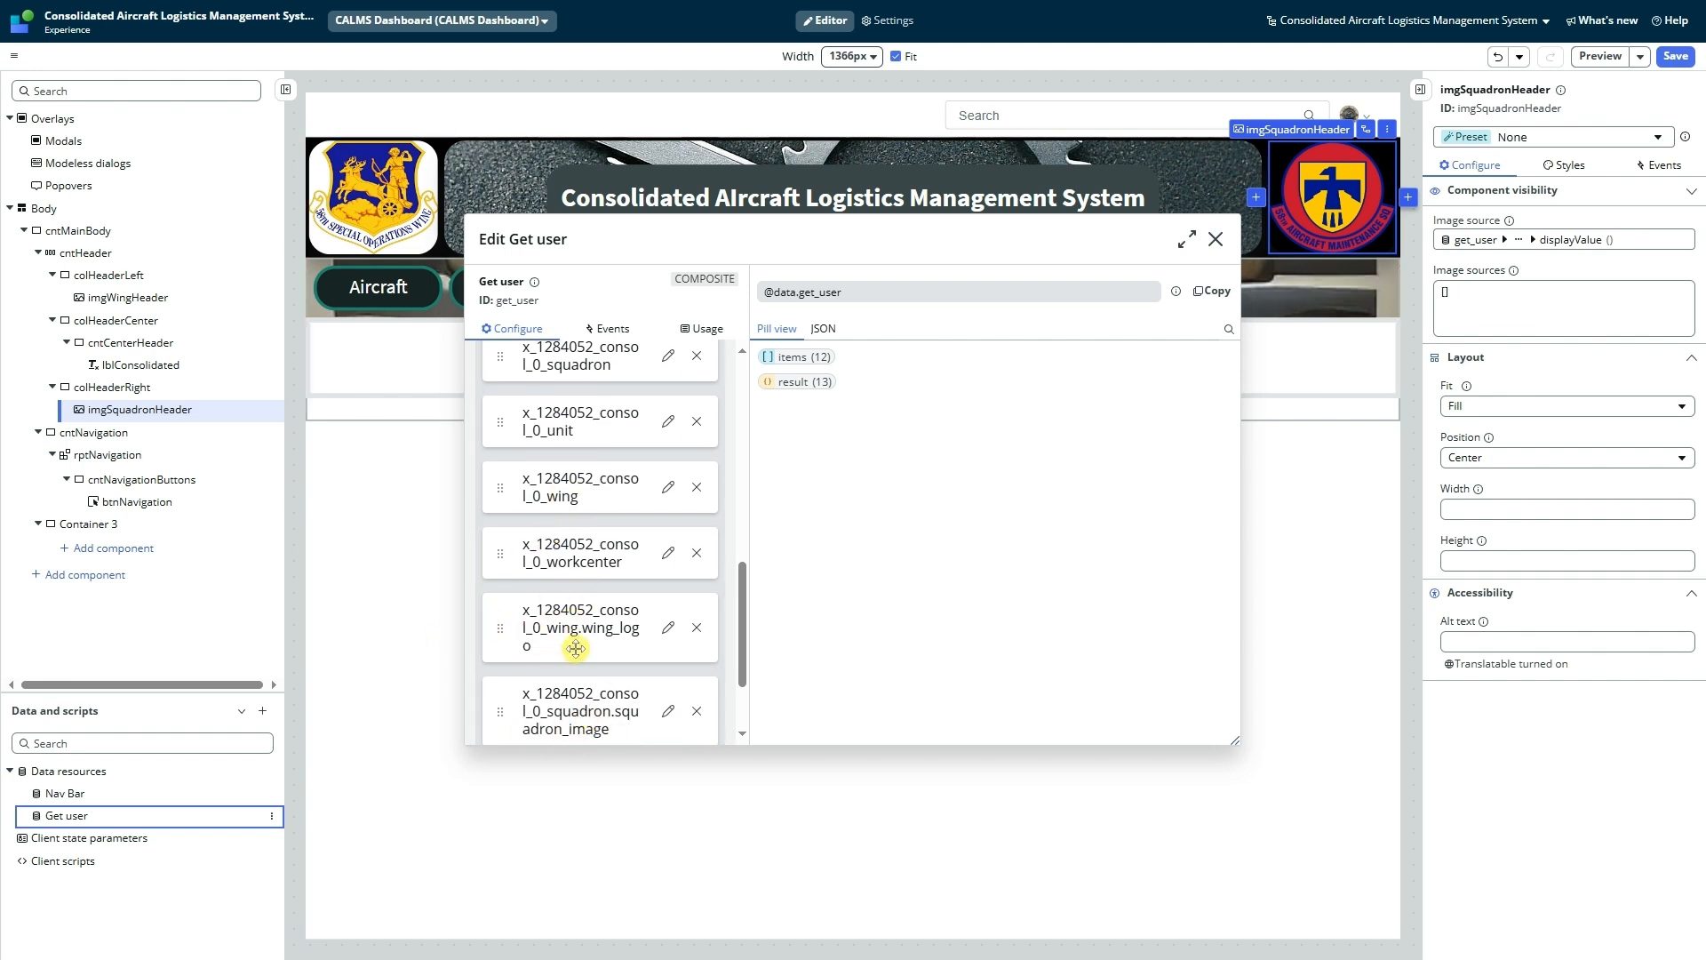
scroll(589, 637, up, 1)
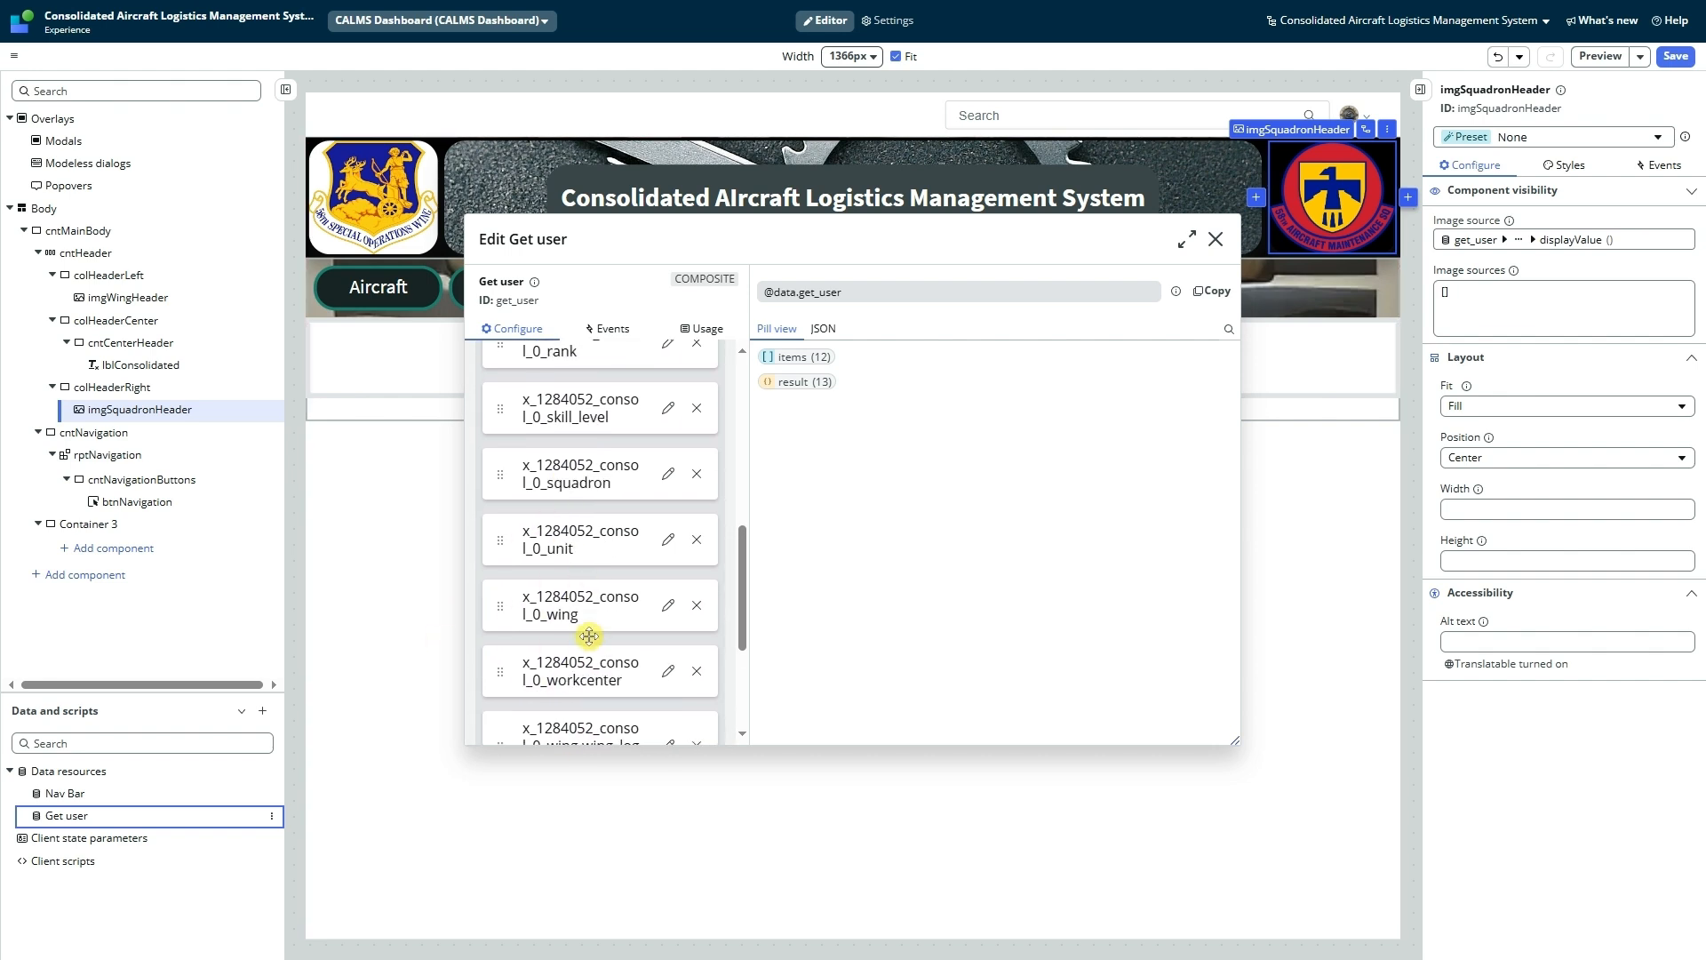
scroll(588, 637, down, 1)
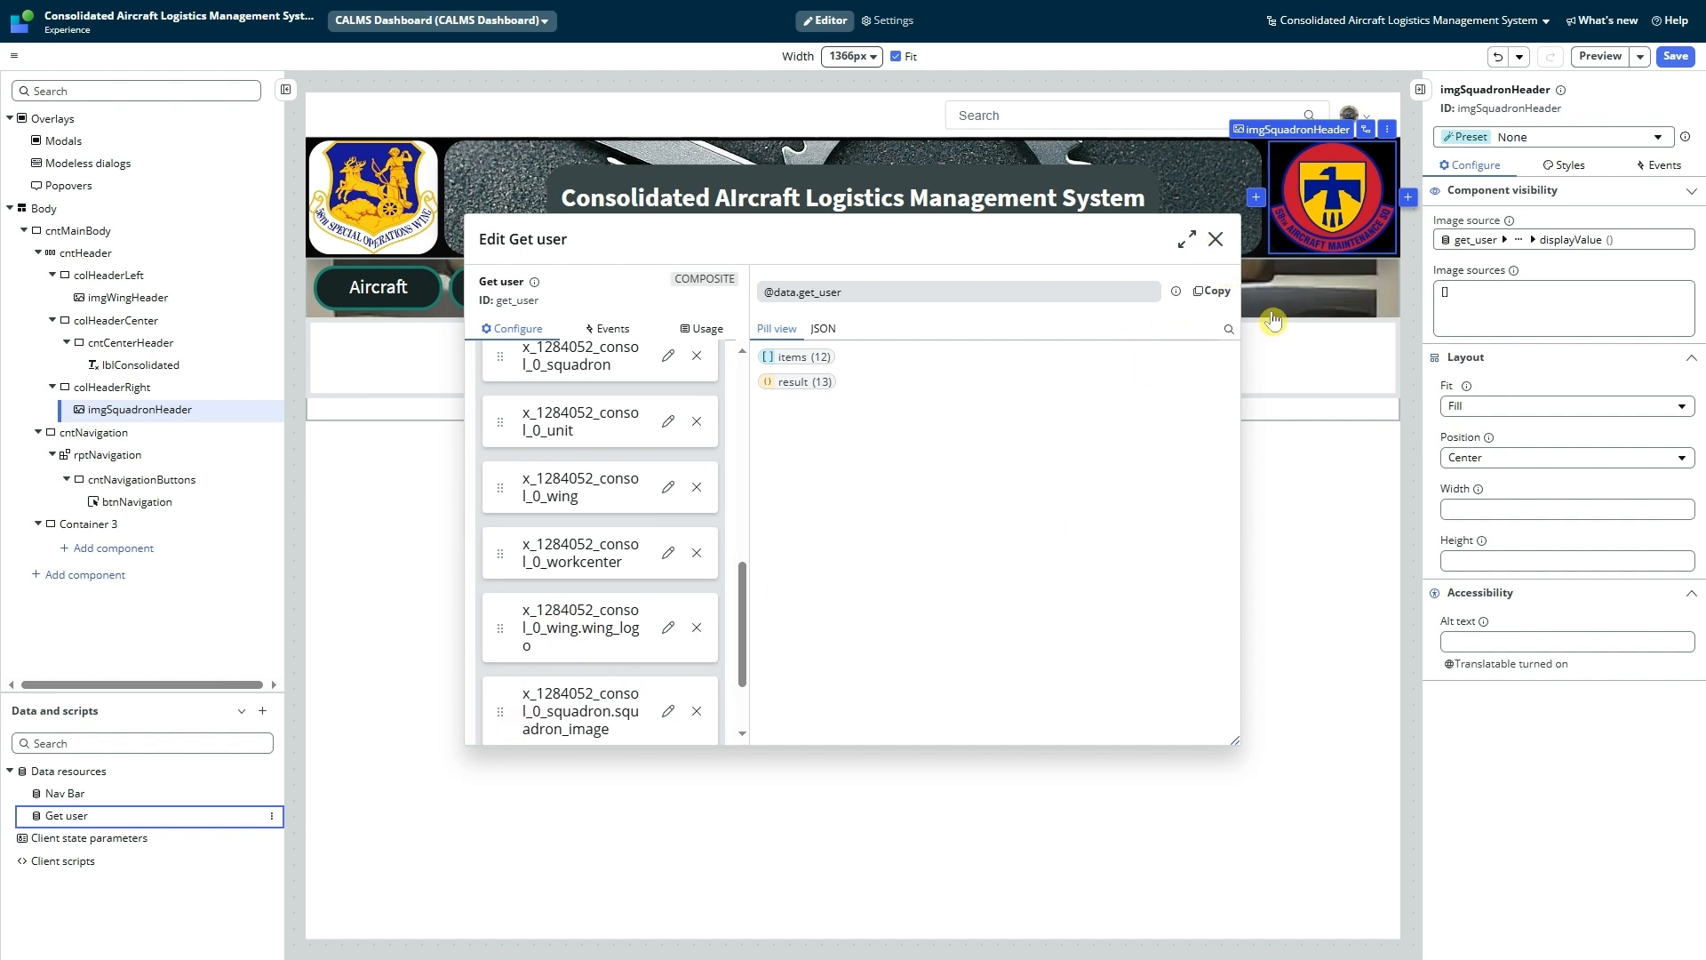
click(1215, 242)
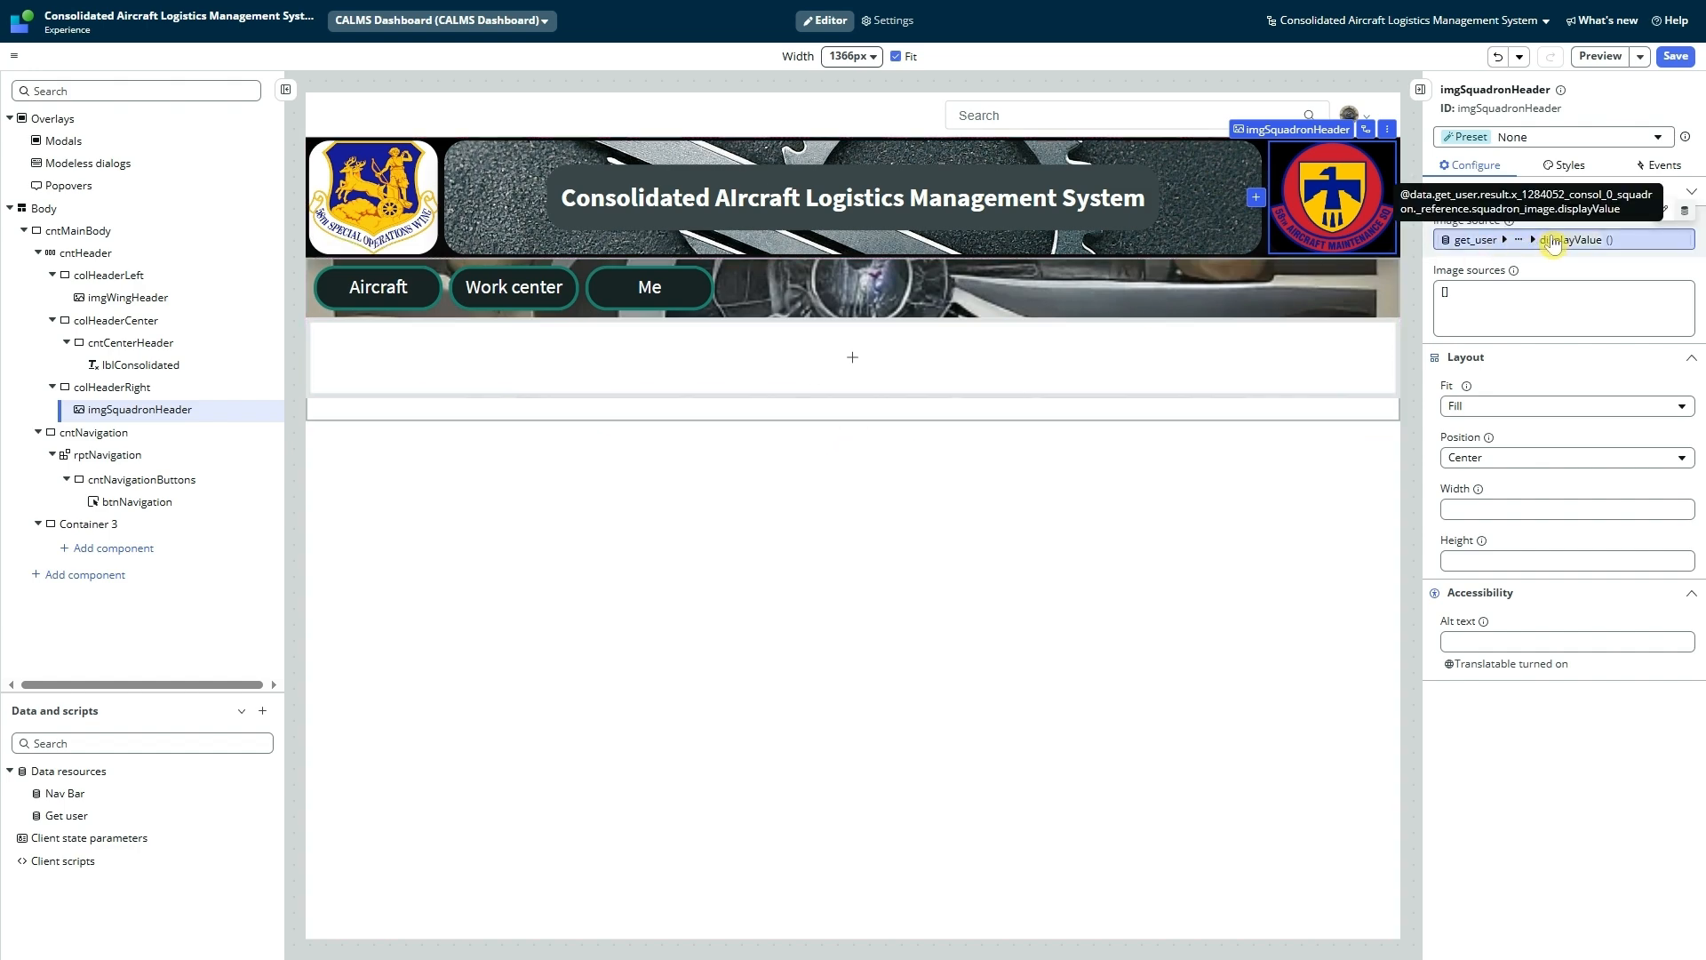
click(1627, 246)
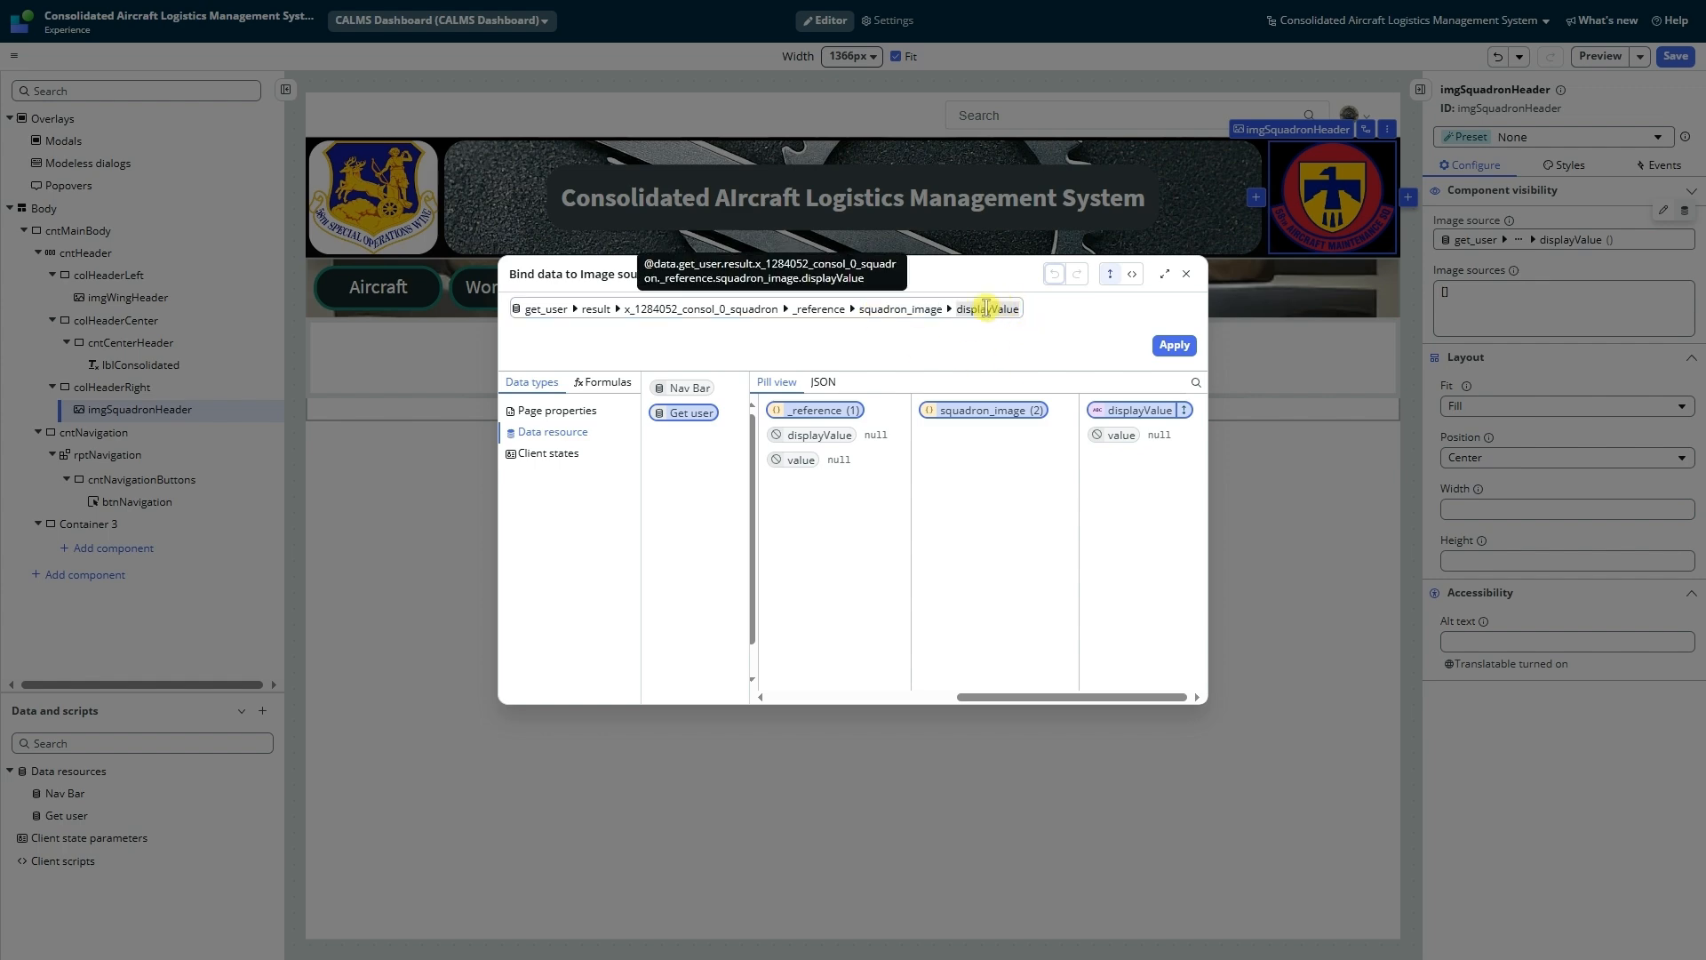
click(1187, 274)
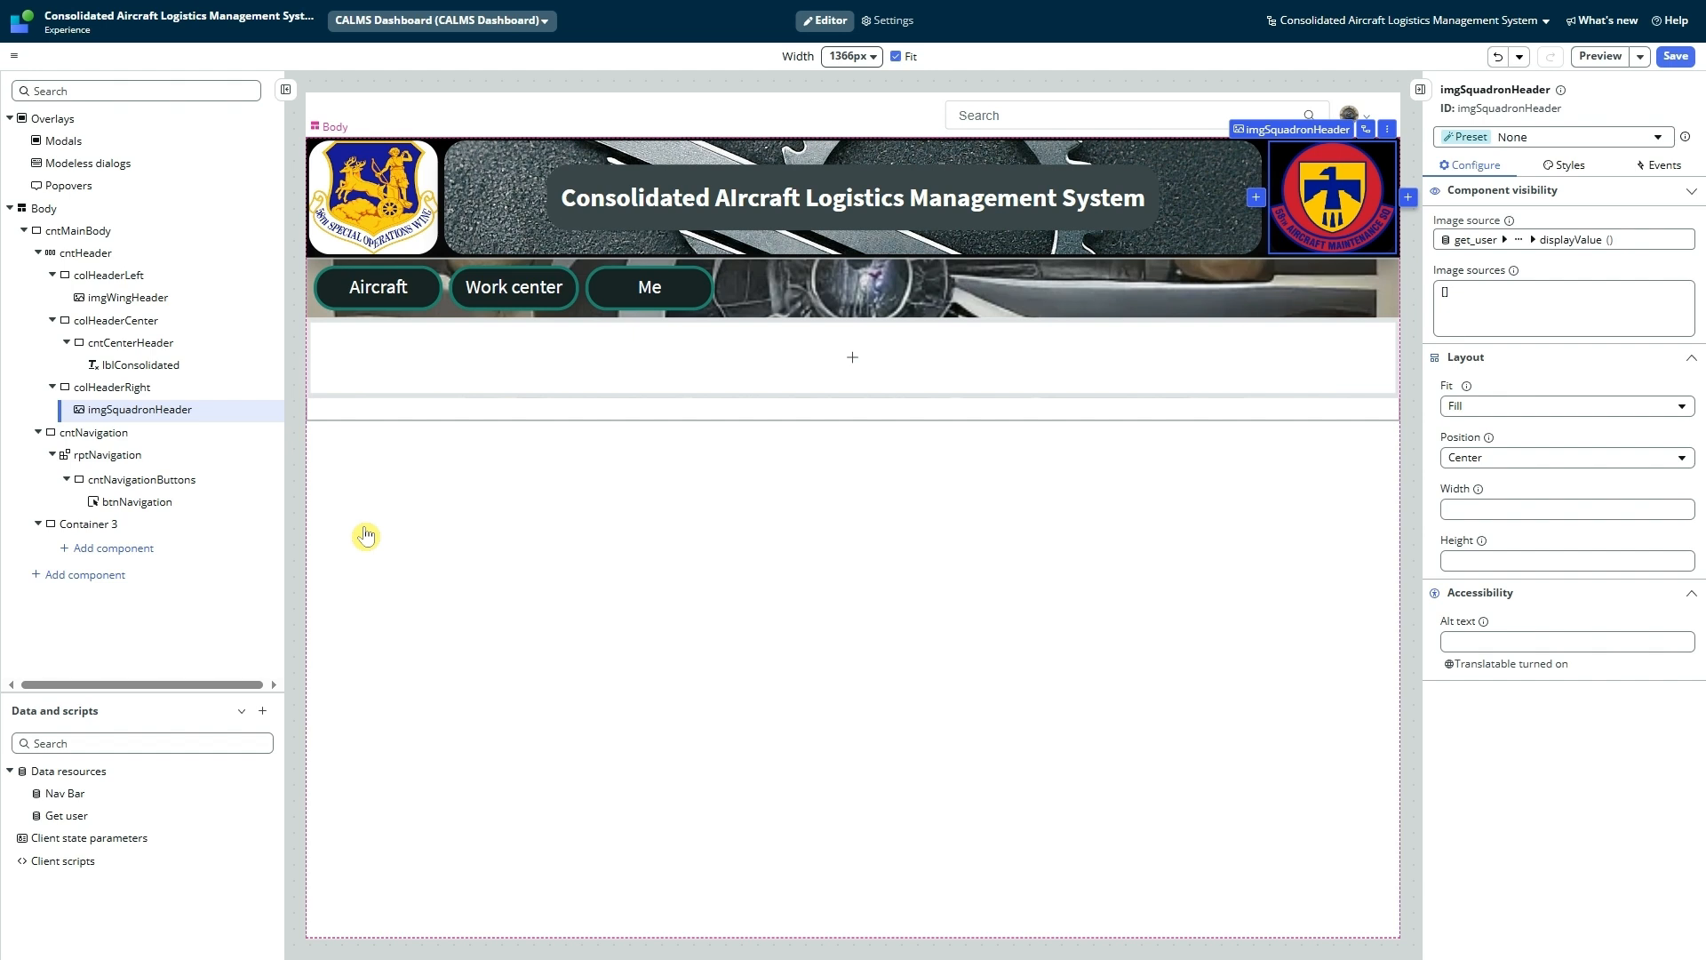
click(418, 20)
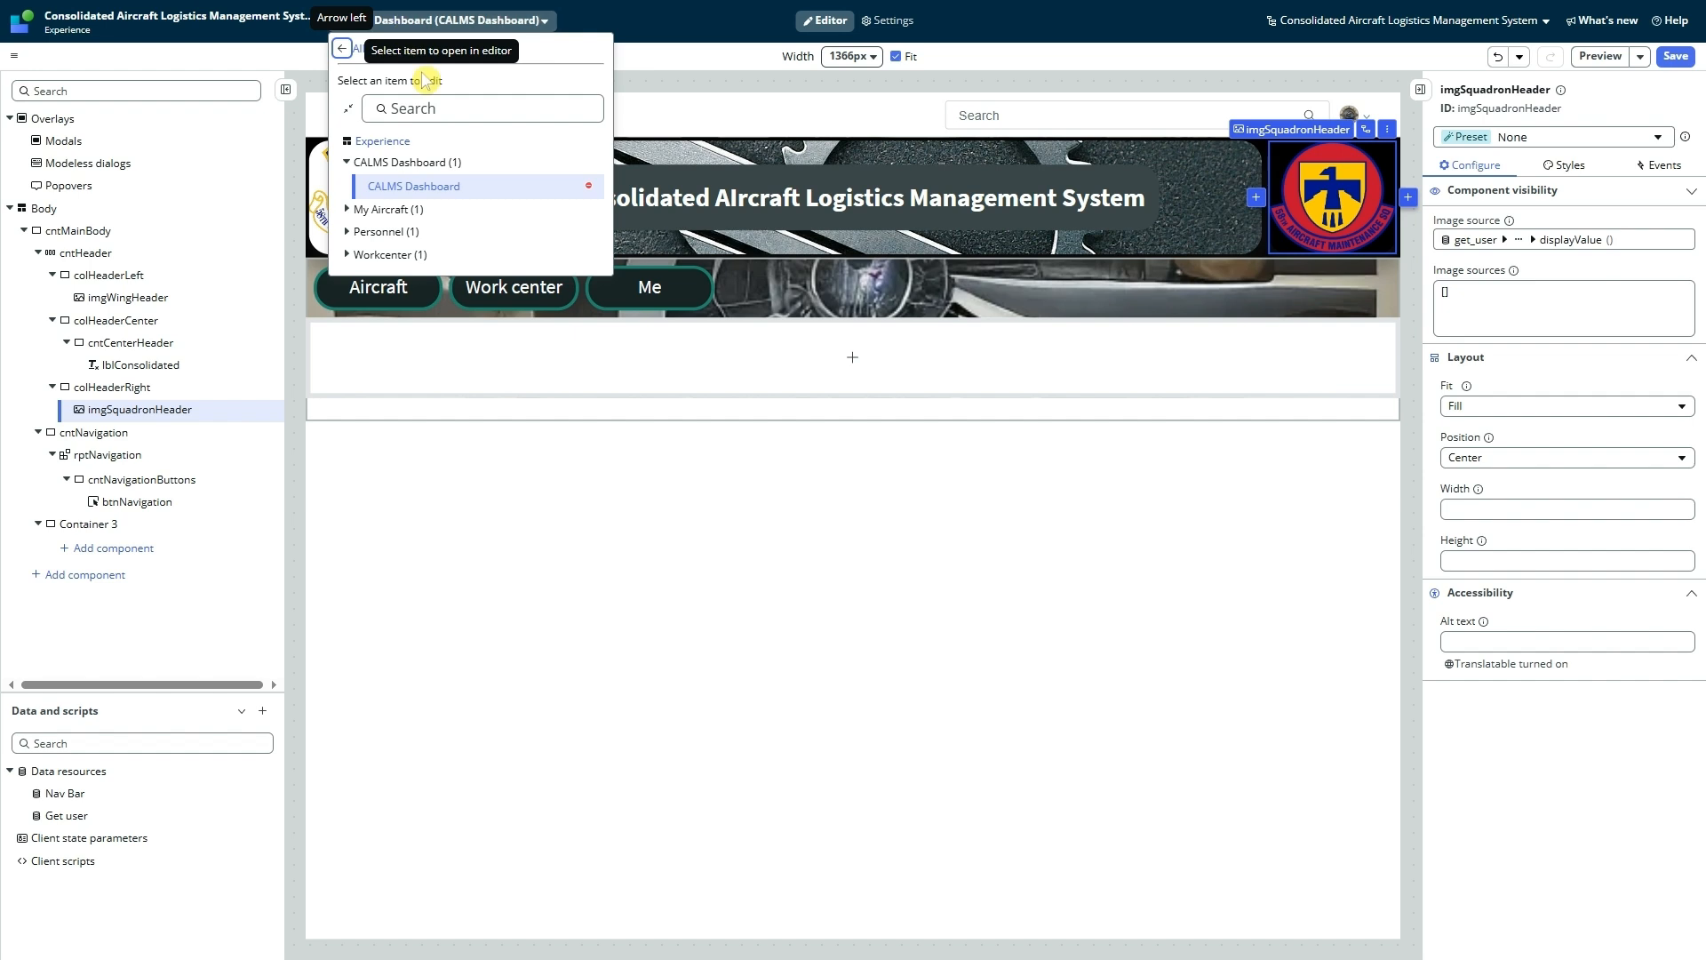
click(343, 216)
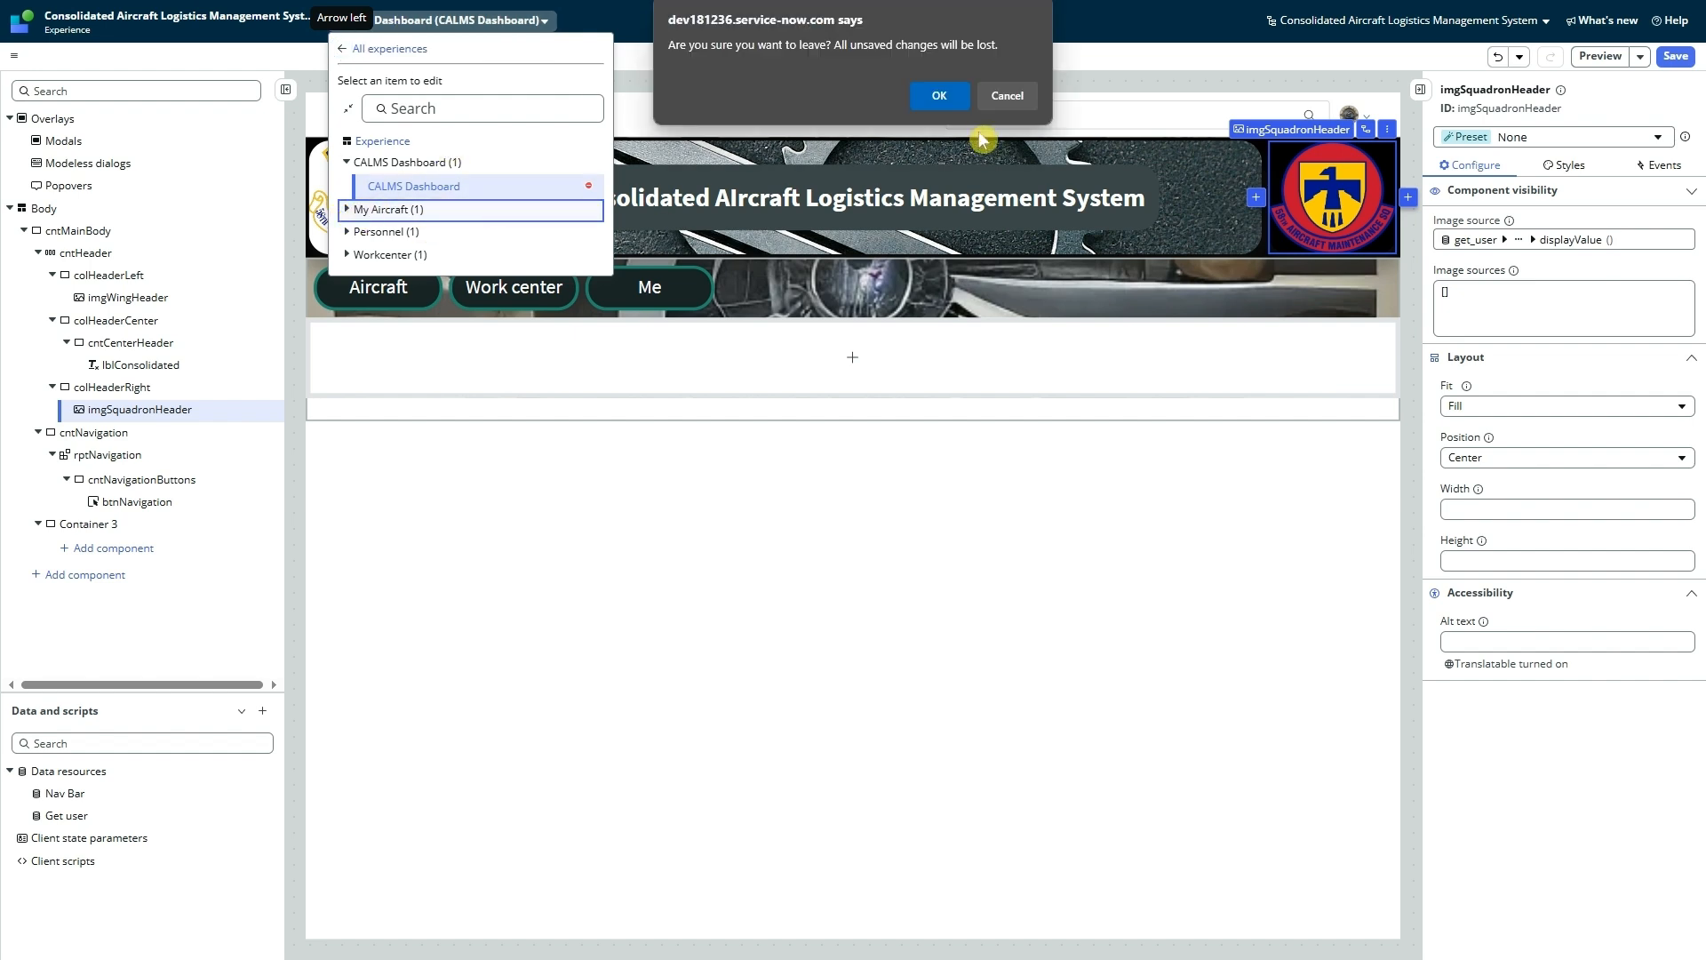
click(1007, 95)
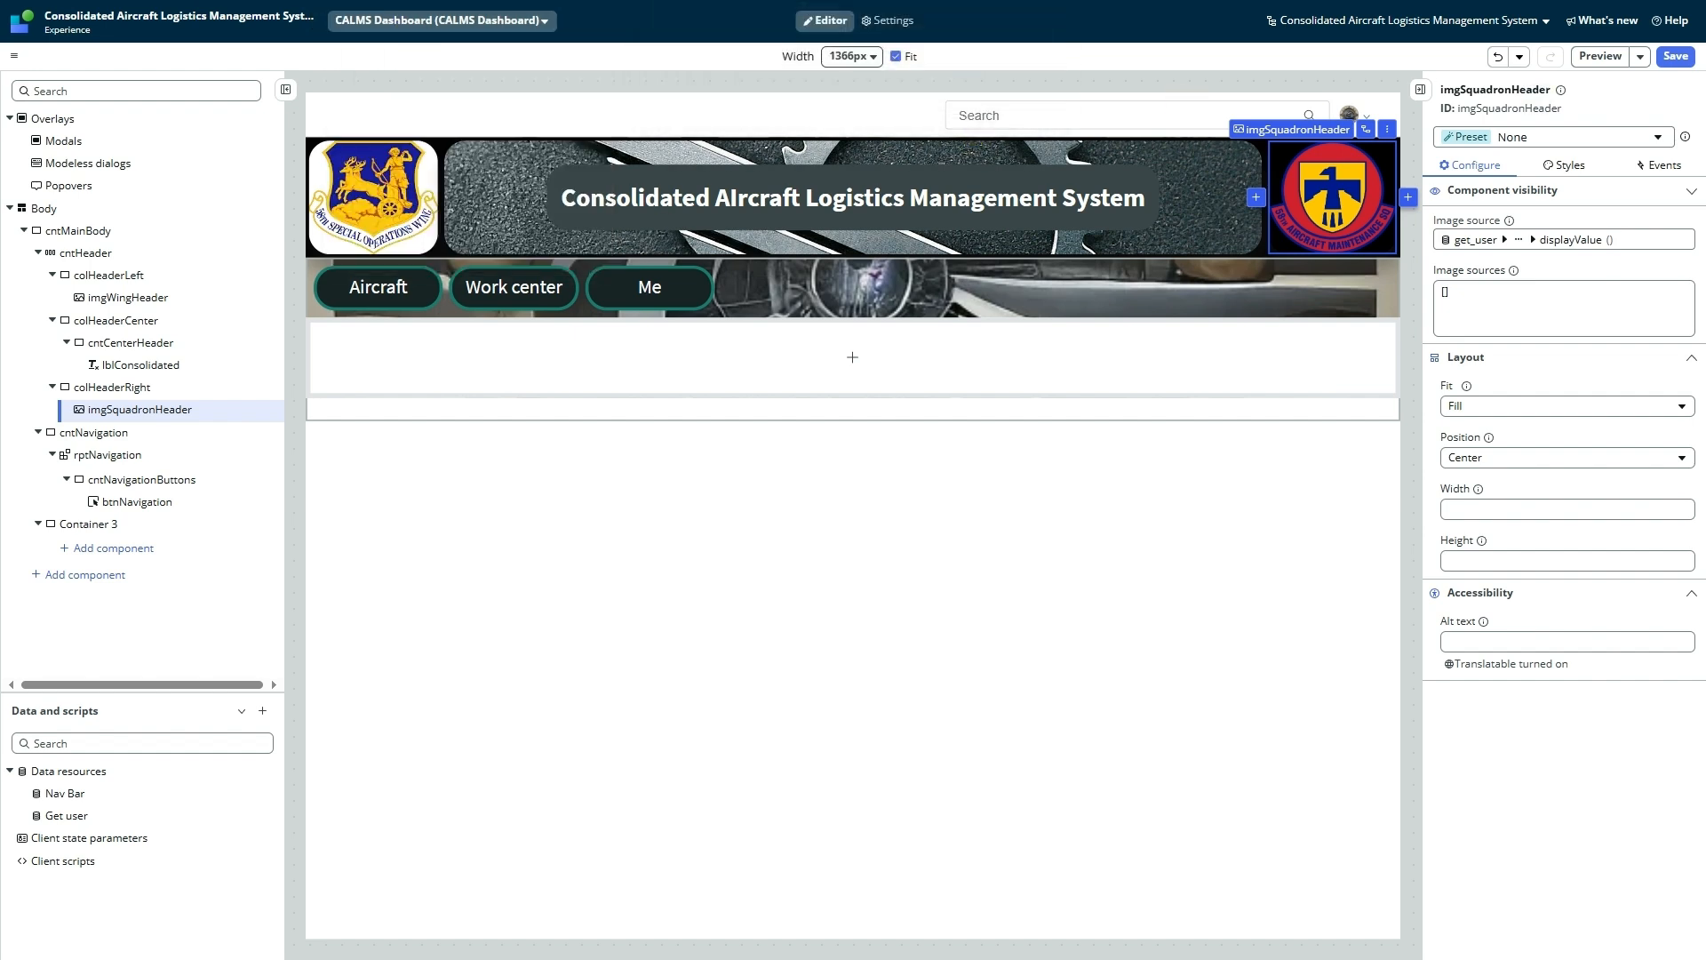
Step: Save the CALMS Dashboard page and open the My Aircraft page variant for editing
click(1676, 56)
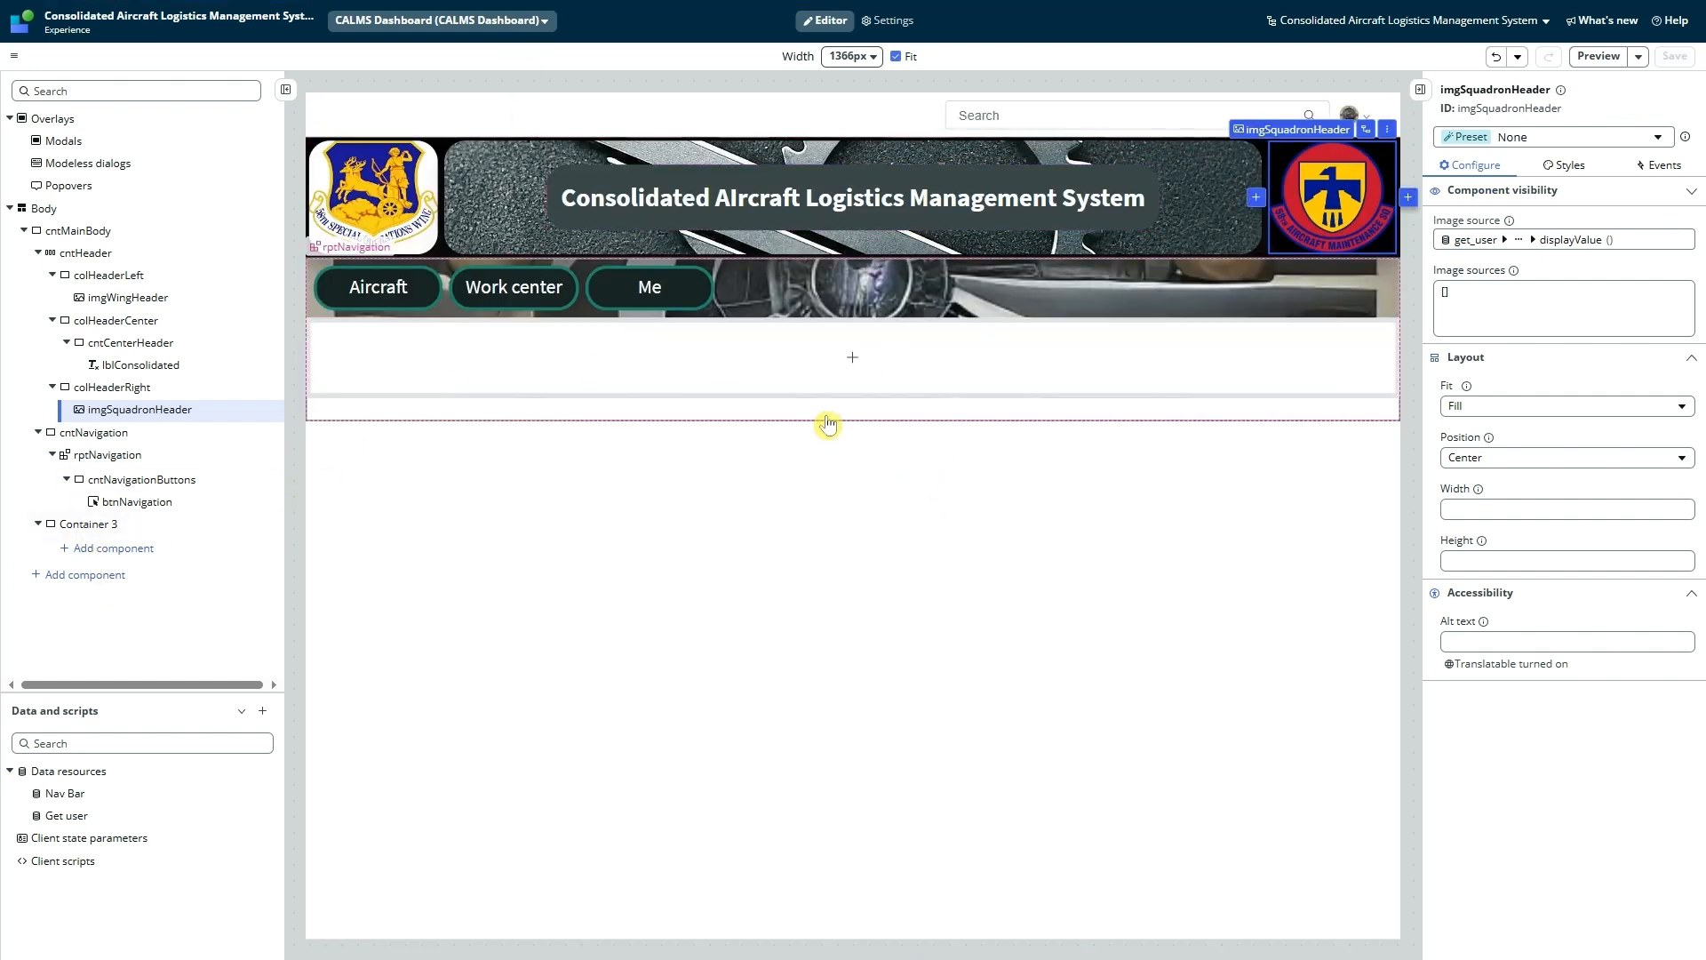
click(456, 21)
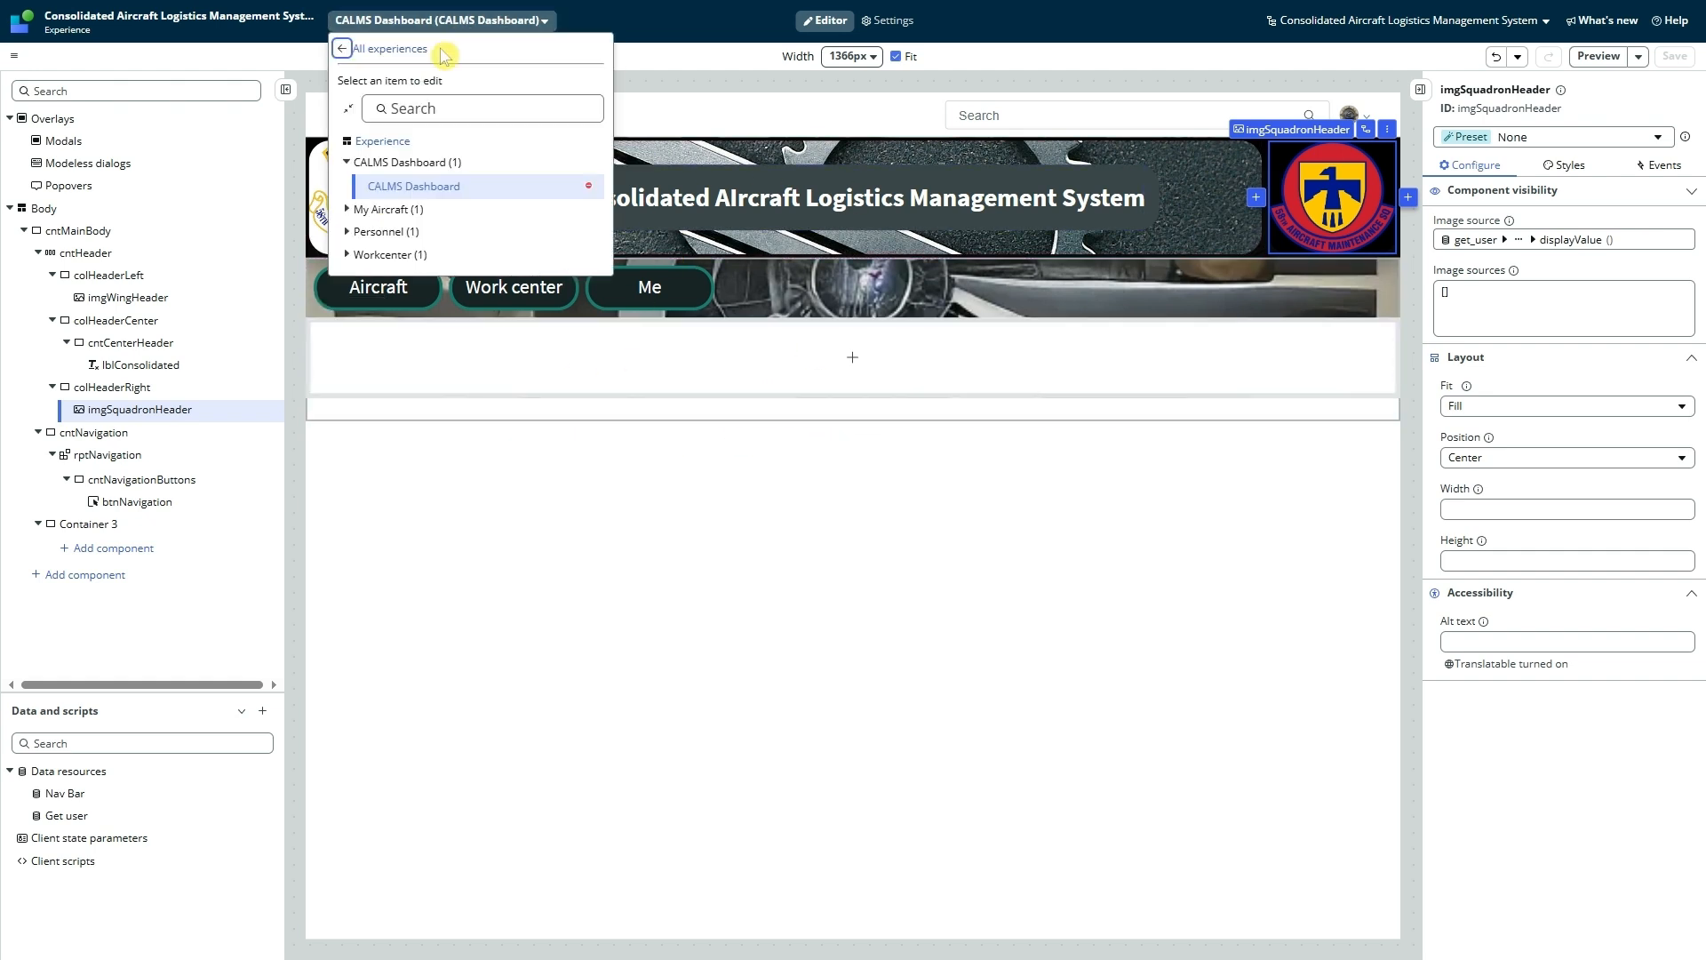
click(347, 211)
click(384, 233)
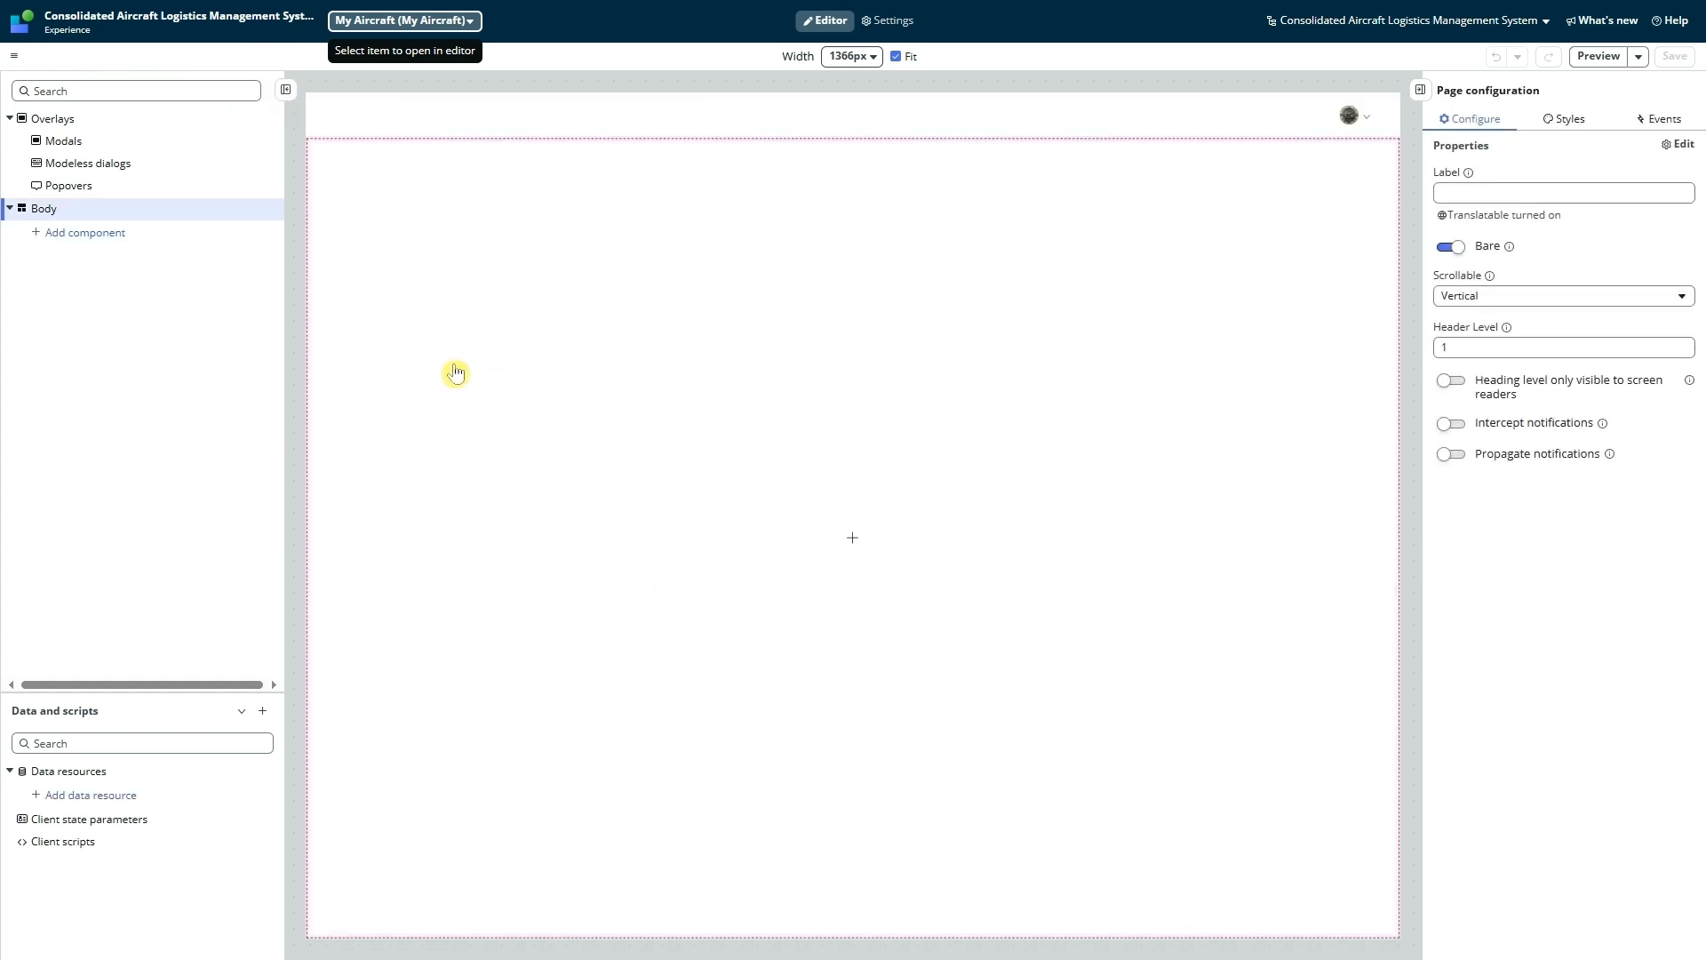
Step: Add a three-column layout split 20%, 60%, 20% to the page body and set its label and ID to cntAircraftHeader
click(92, 241)
click(508, 449)
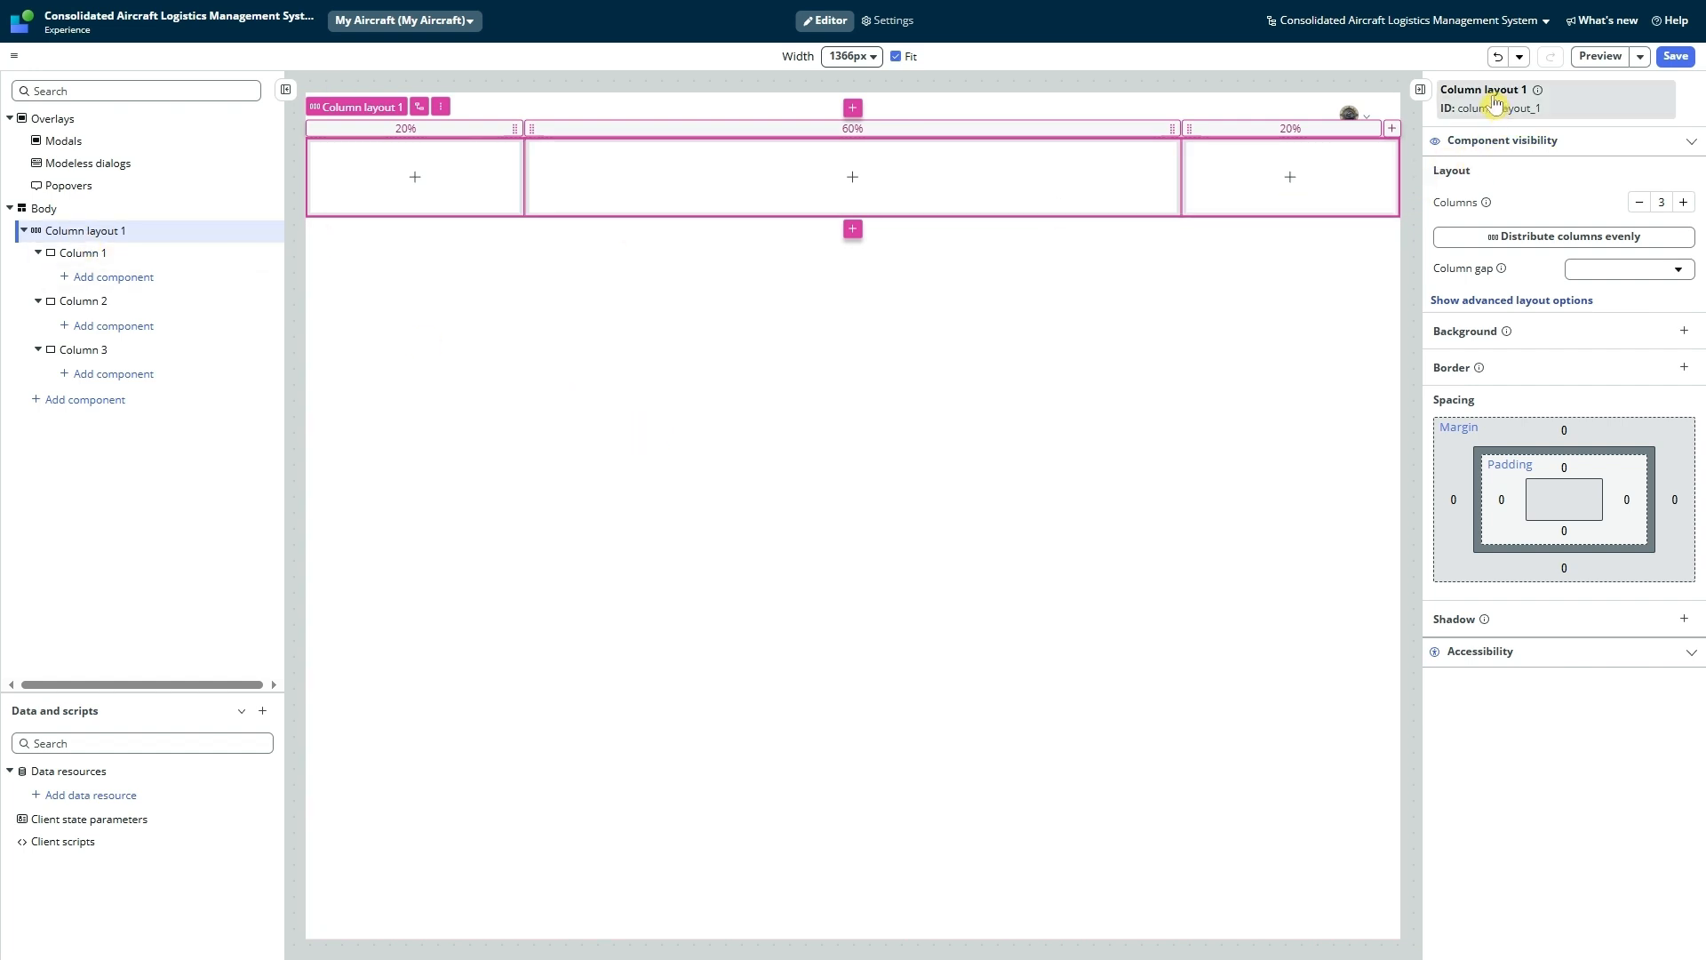
click(1467, 100)
click(1294, 233)
triple_click(1293, 240)
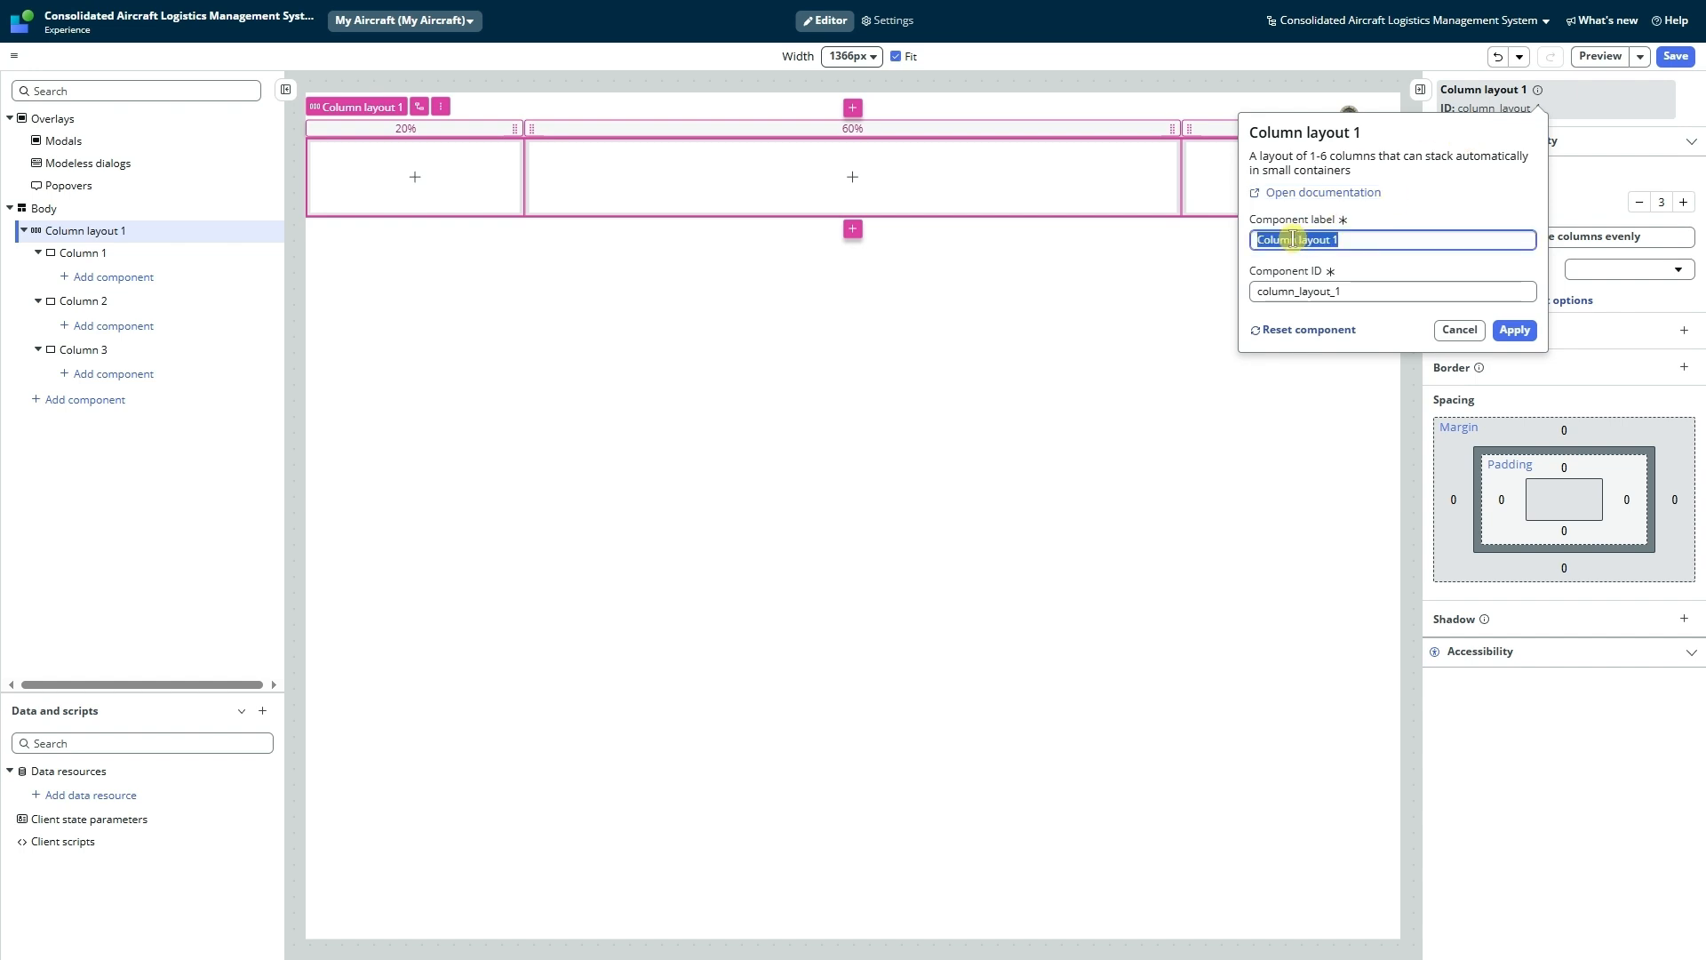
text(cntA)
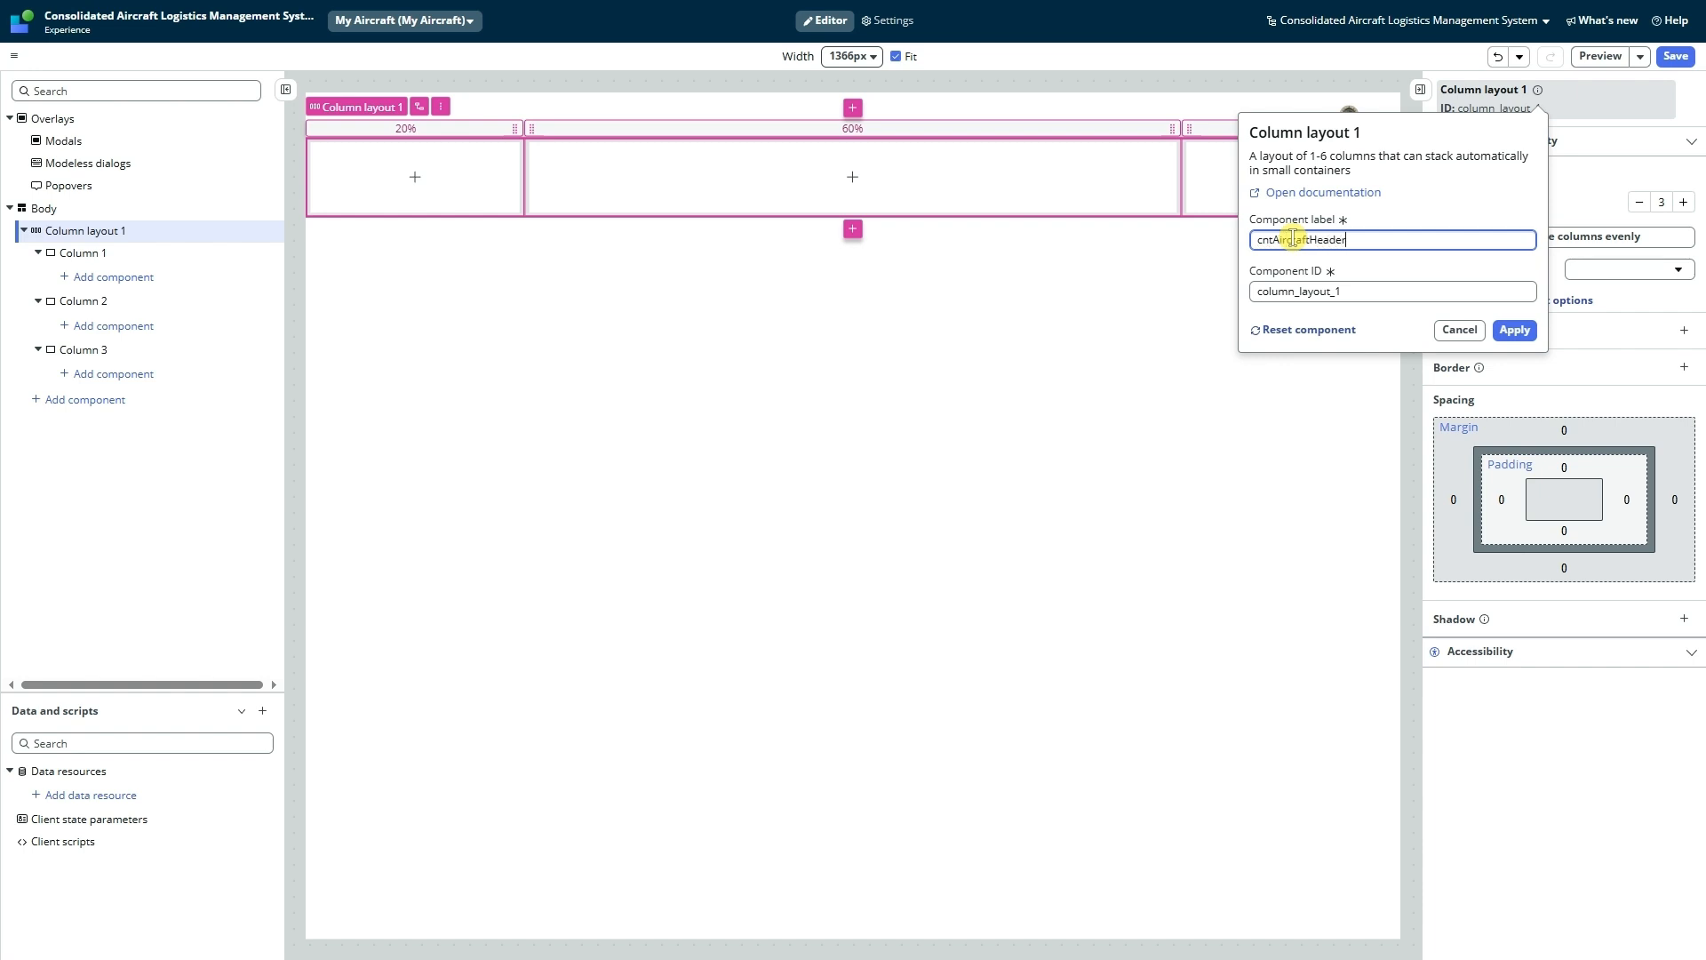
text(ircraftHeader)
double_click(1293, 240)
key(ctrl+c)
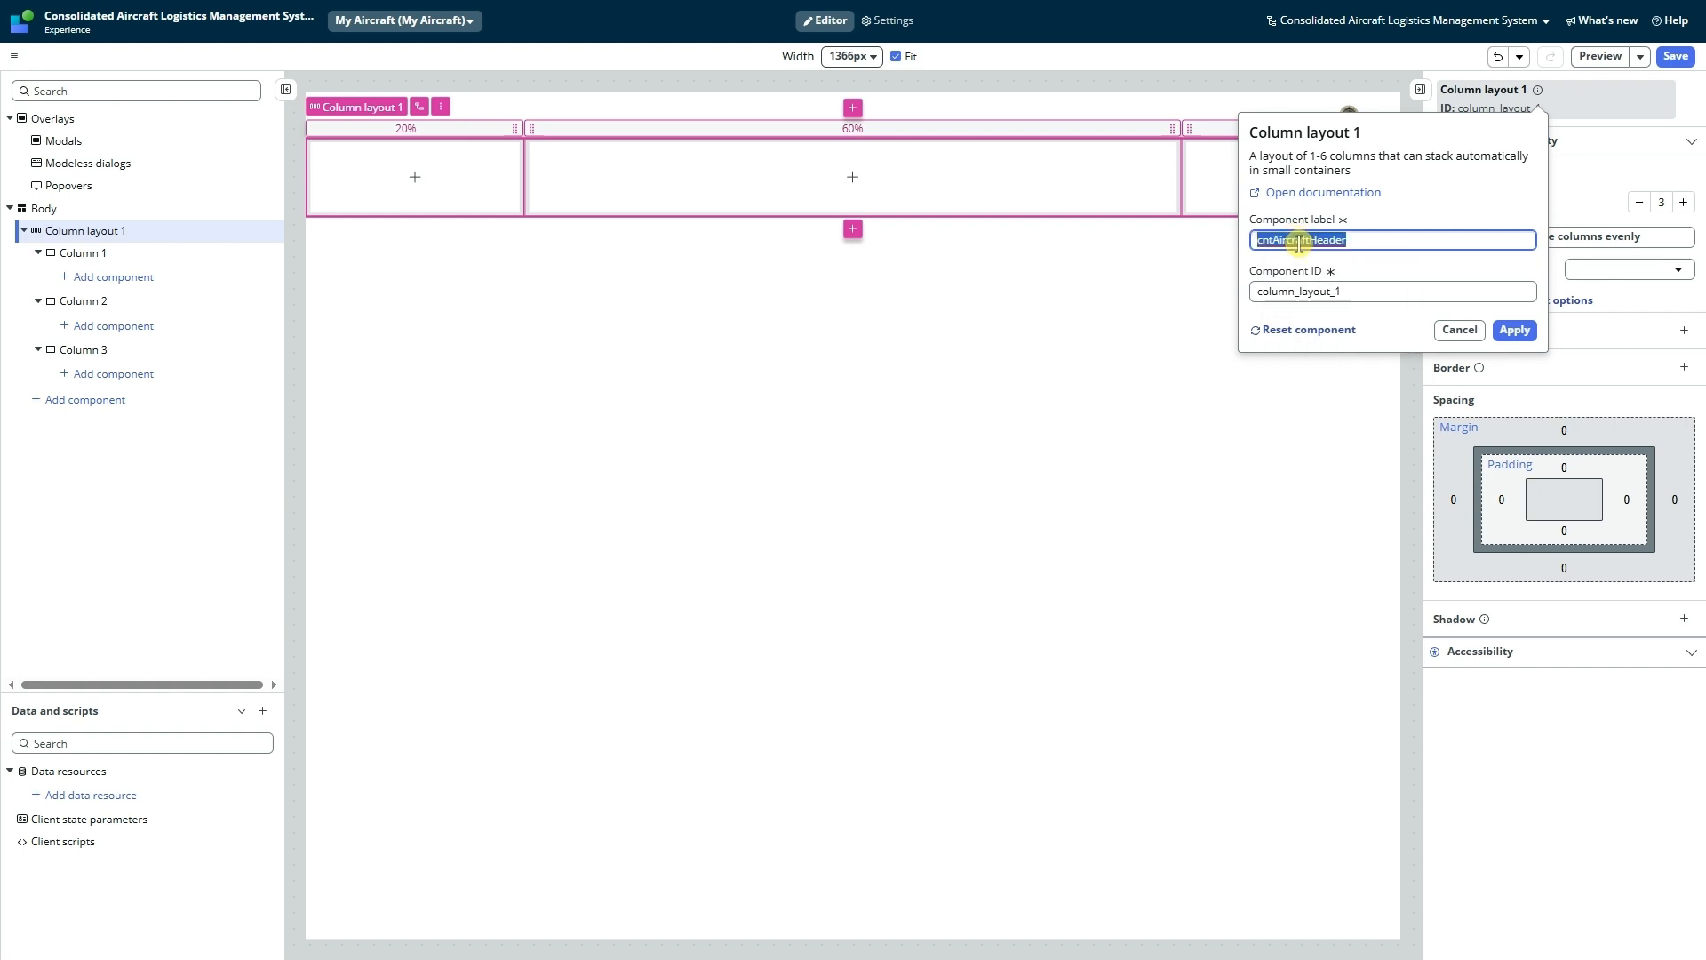
double_click(1273, 295)
key(ctrl+v)
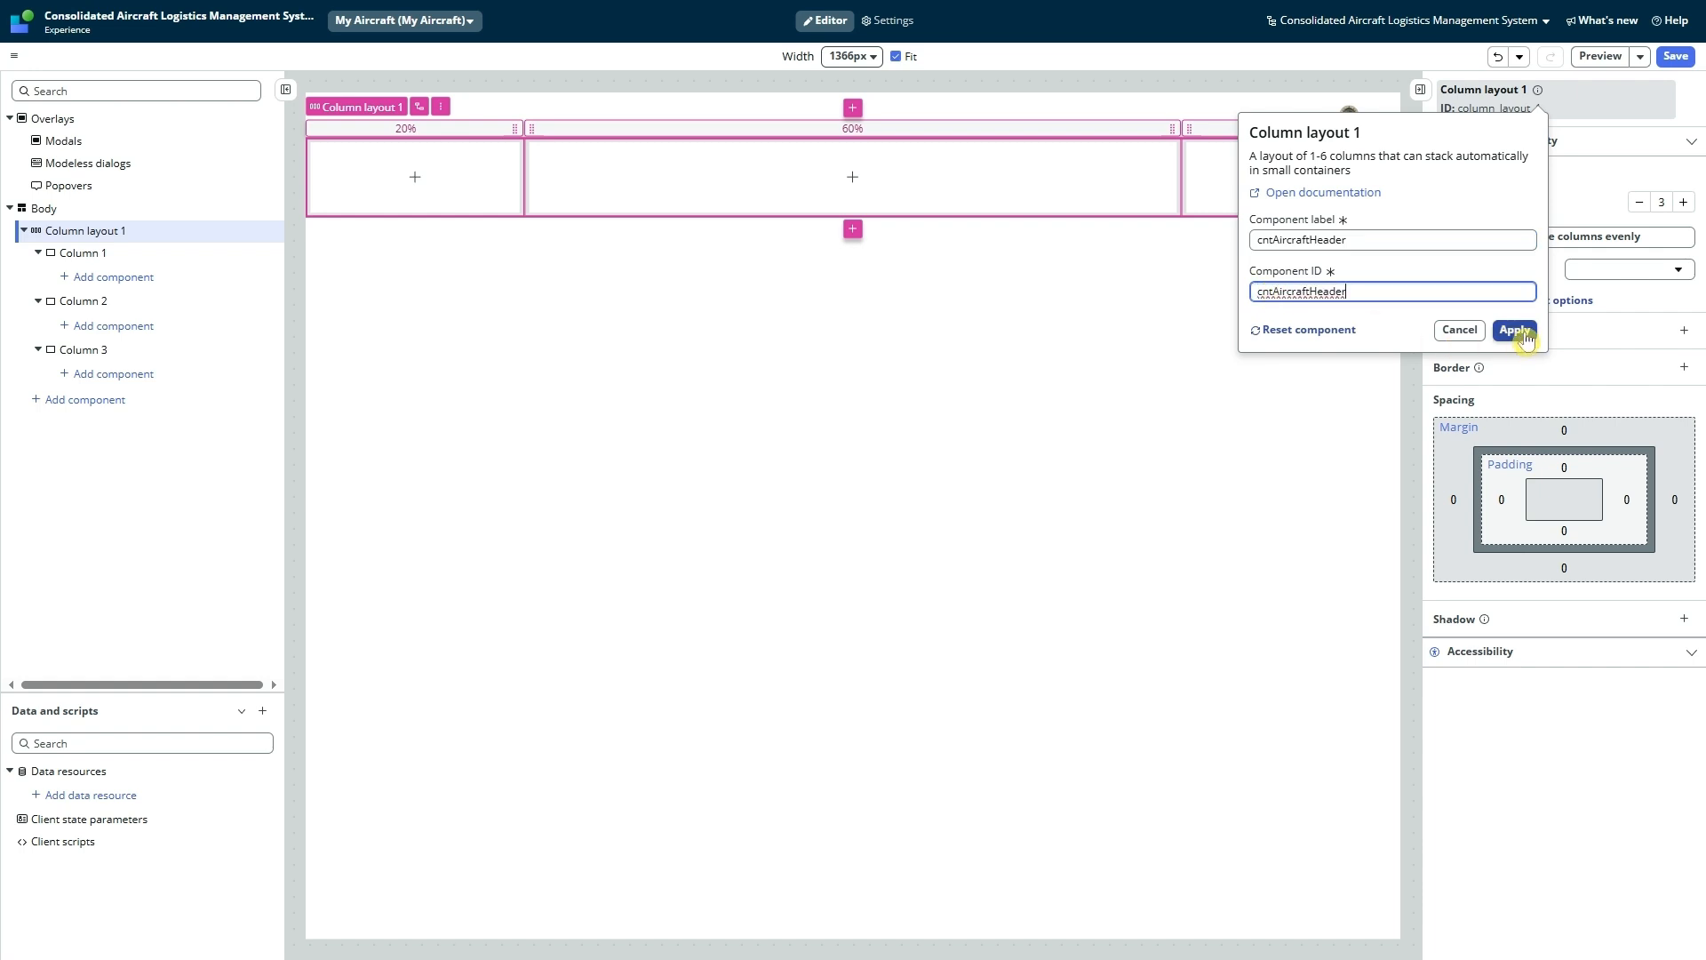
click(1516, 329)
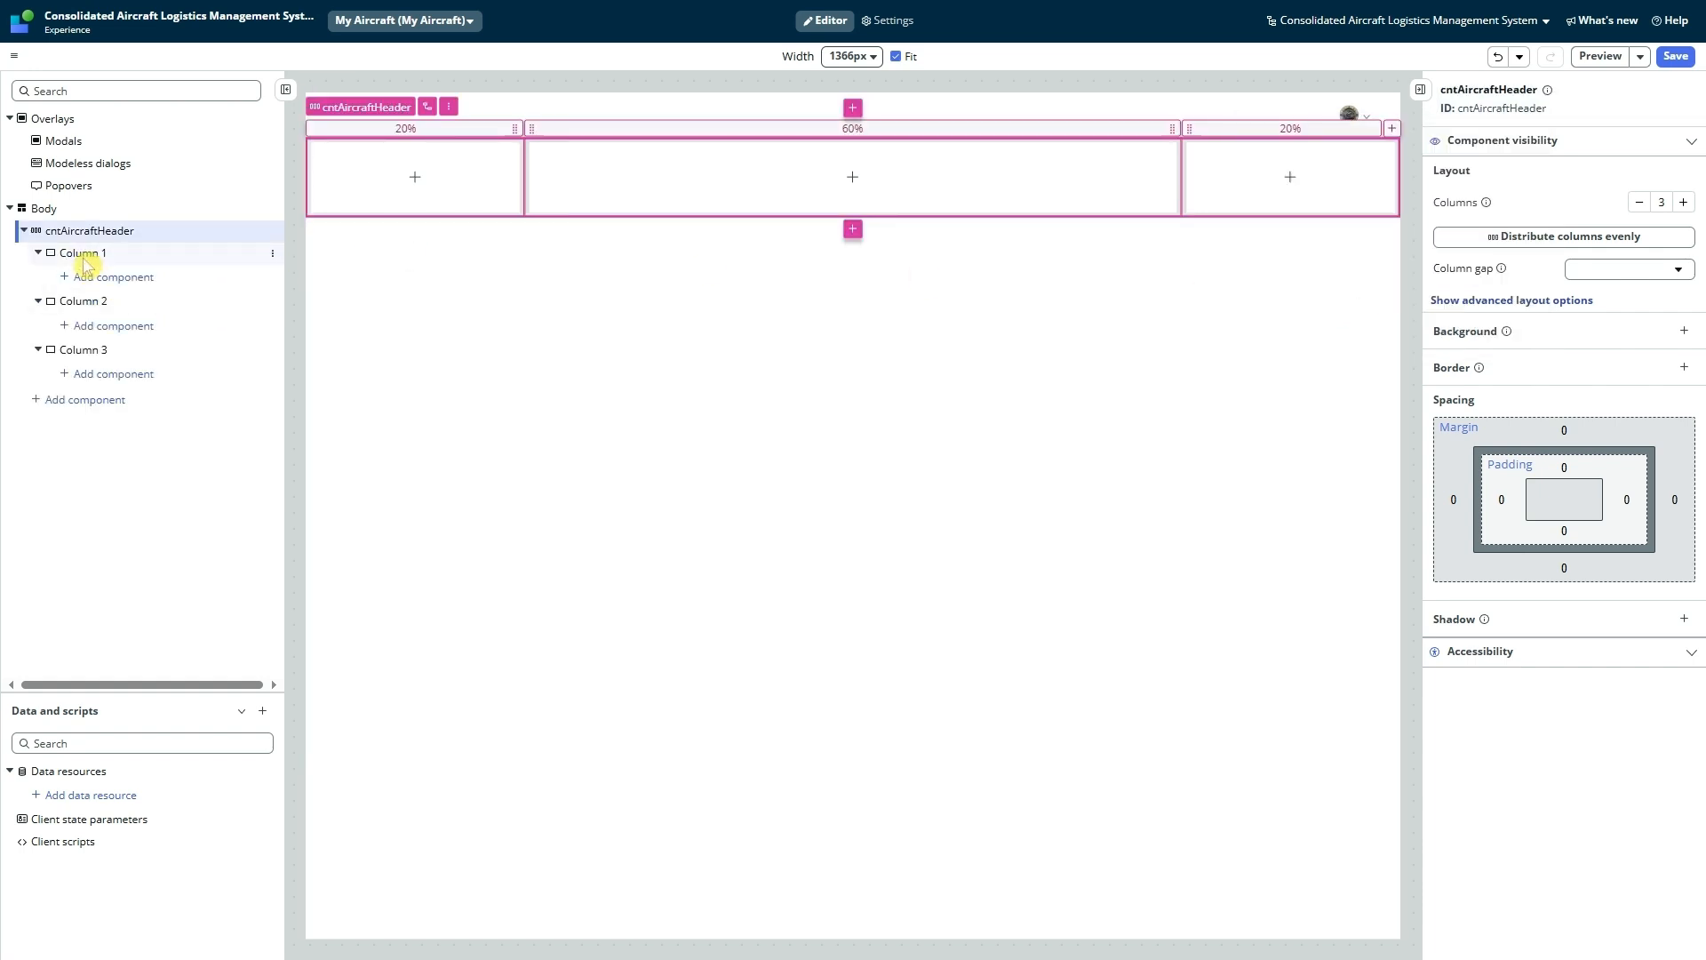
Step: Rename the three columns of cntAircraftHeader to cntAircraftHeaderLeft, cntAircraftHeaderMiddle and cntAircraftHeaderRight
click(85, 255)
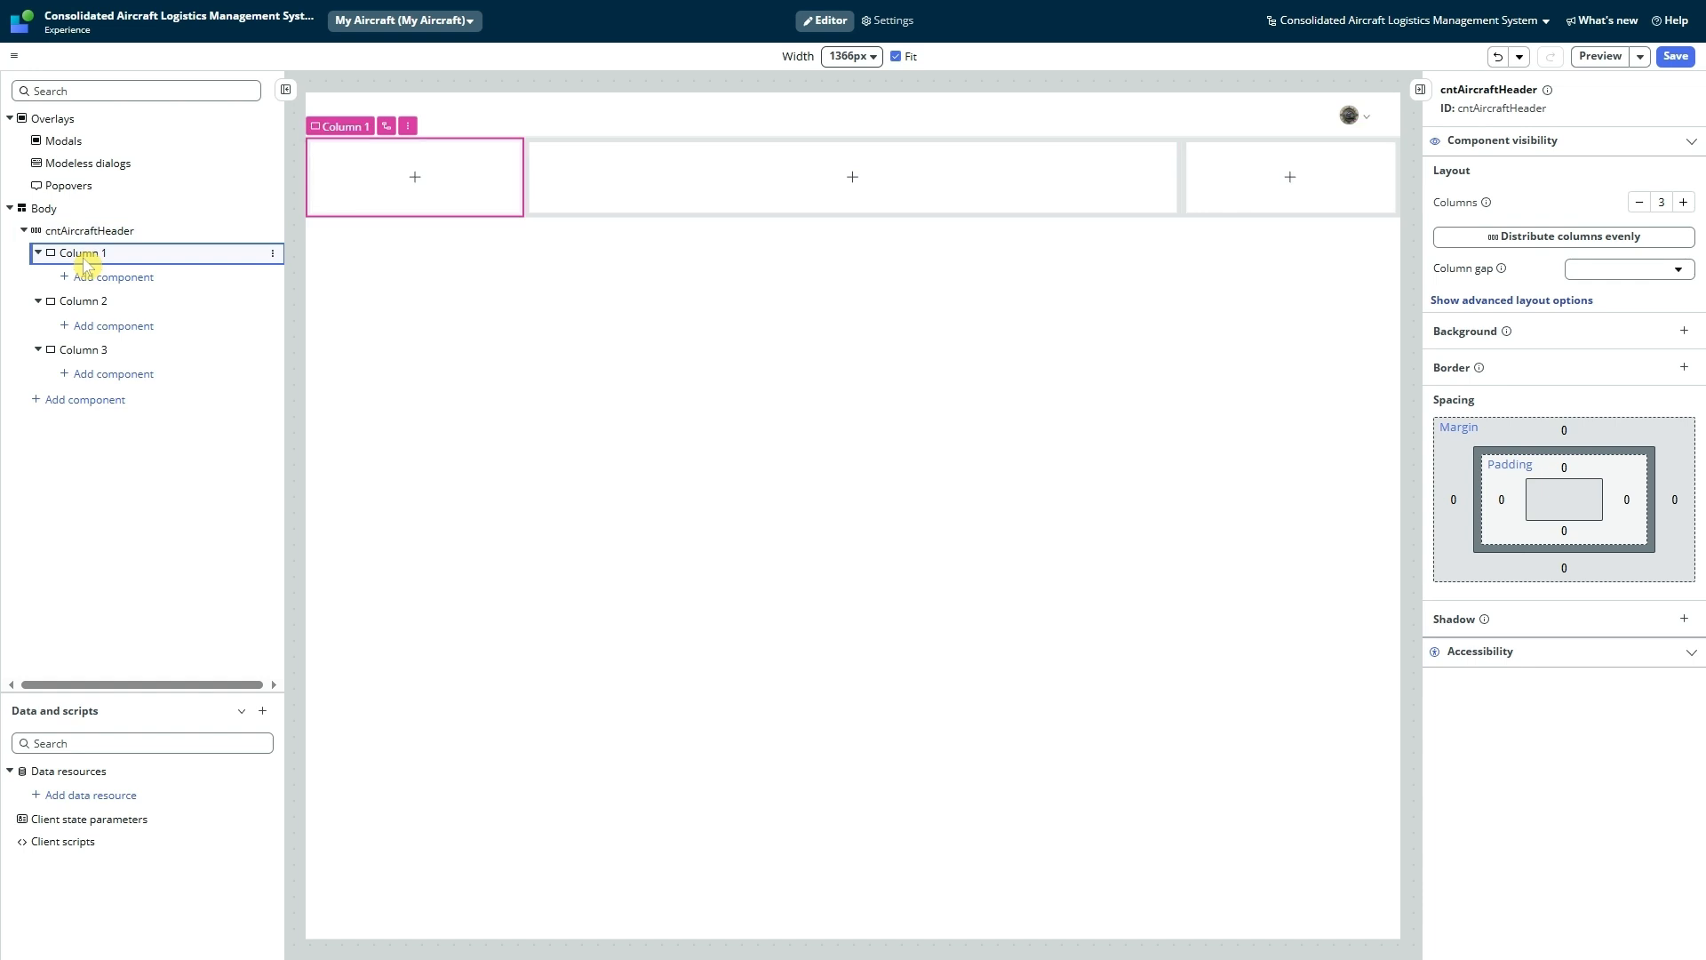
click(1465, 92)
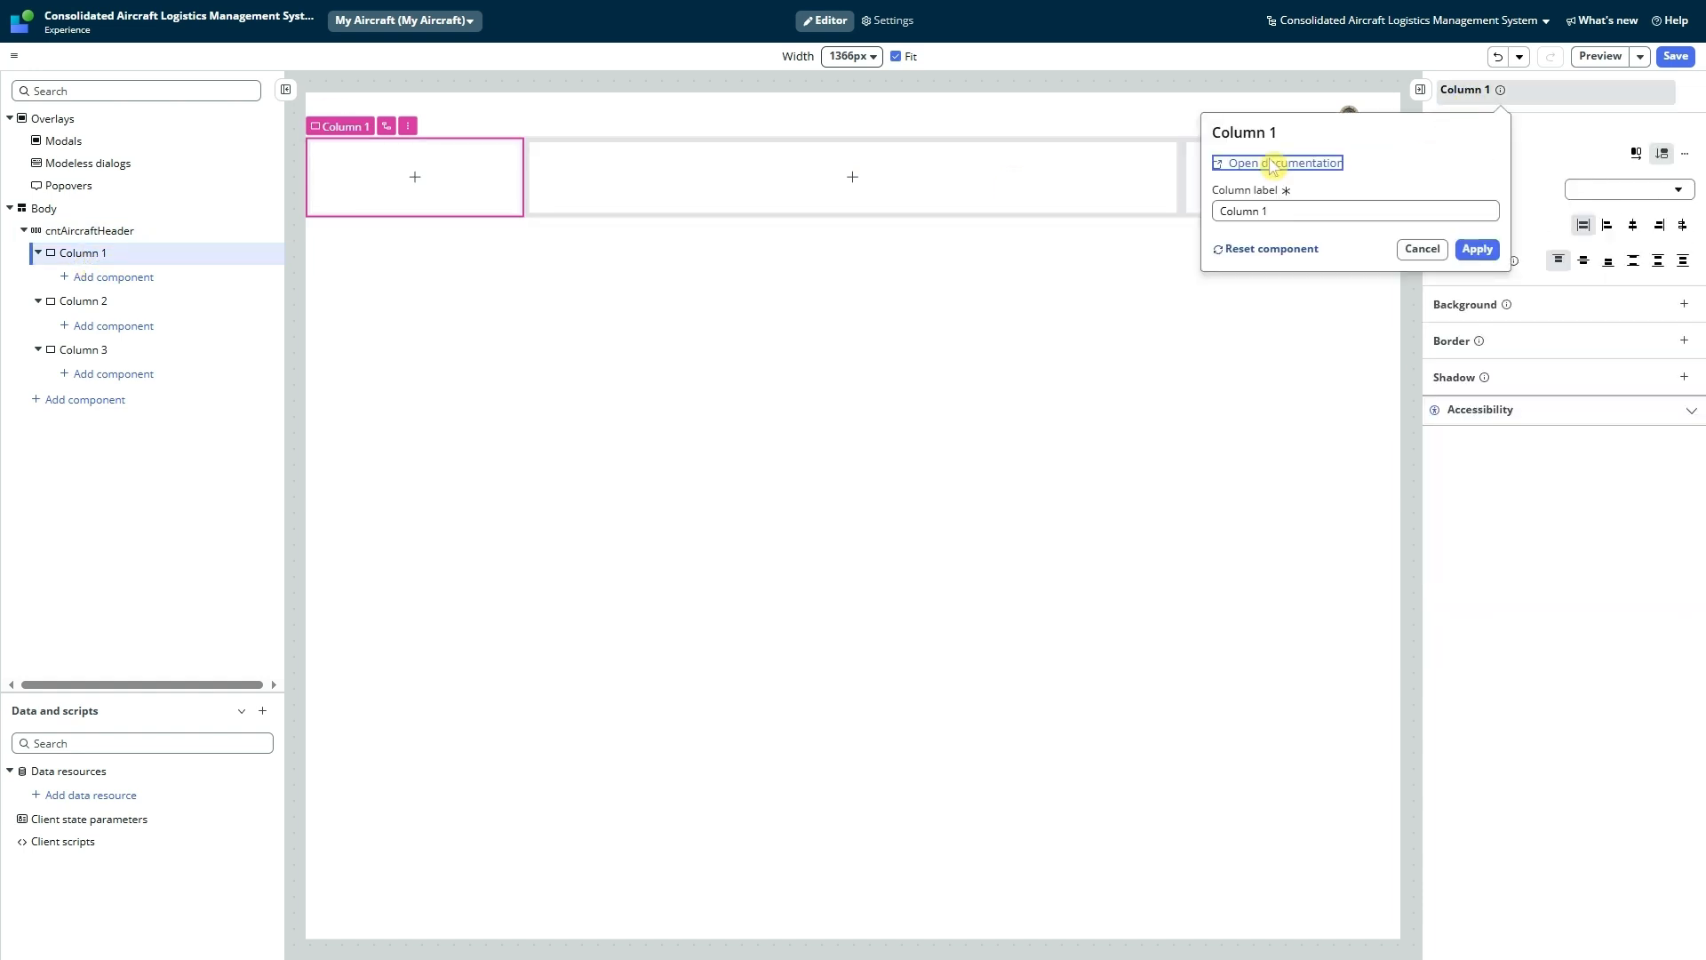
double_click(1243, 211)
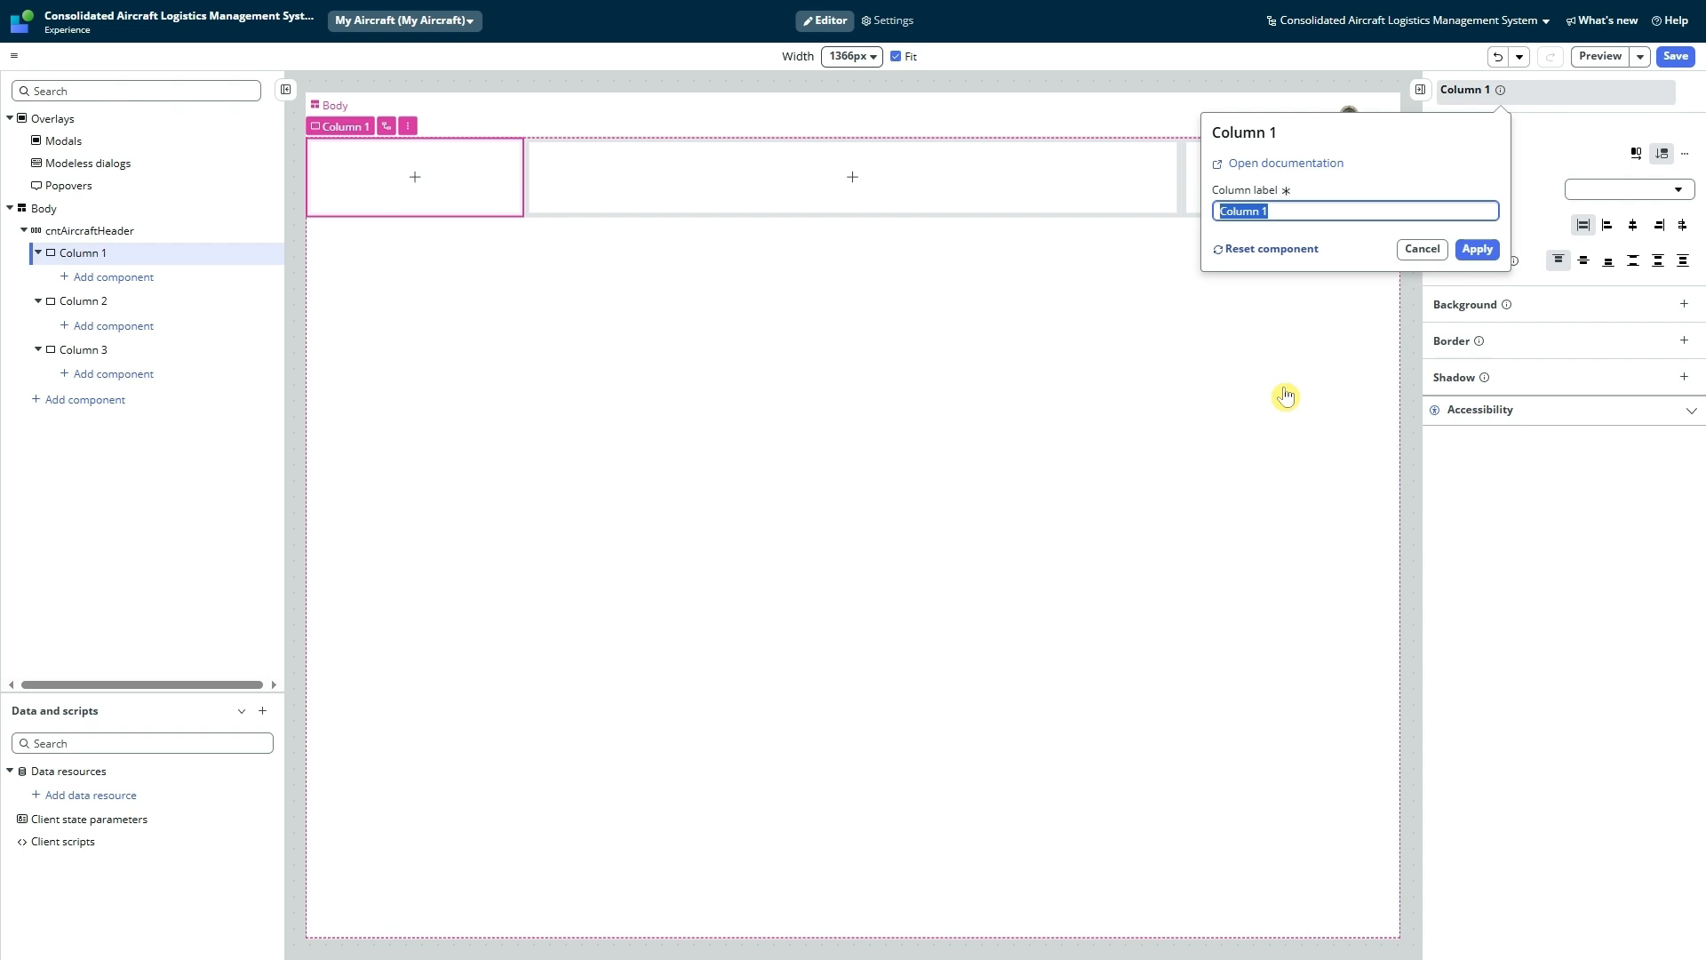
text(cntAircraftHeaderRight)
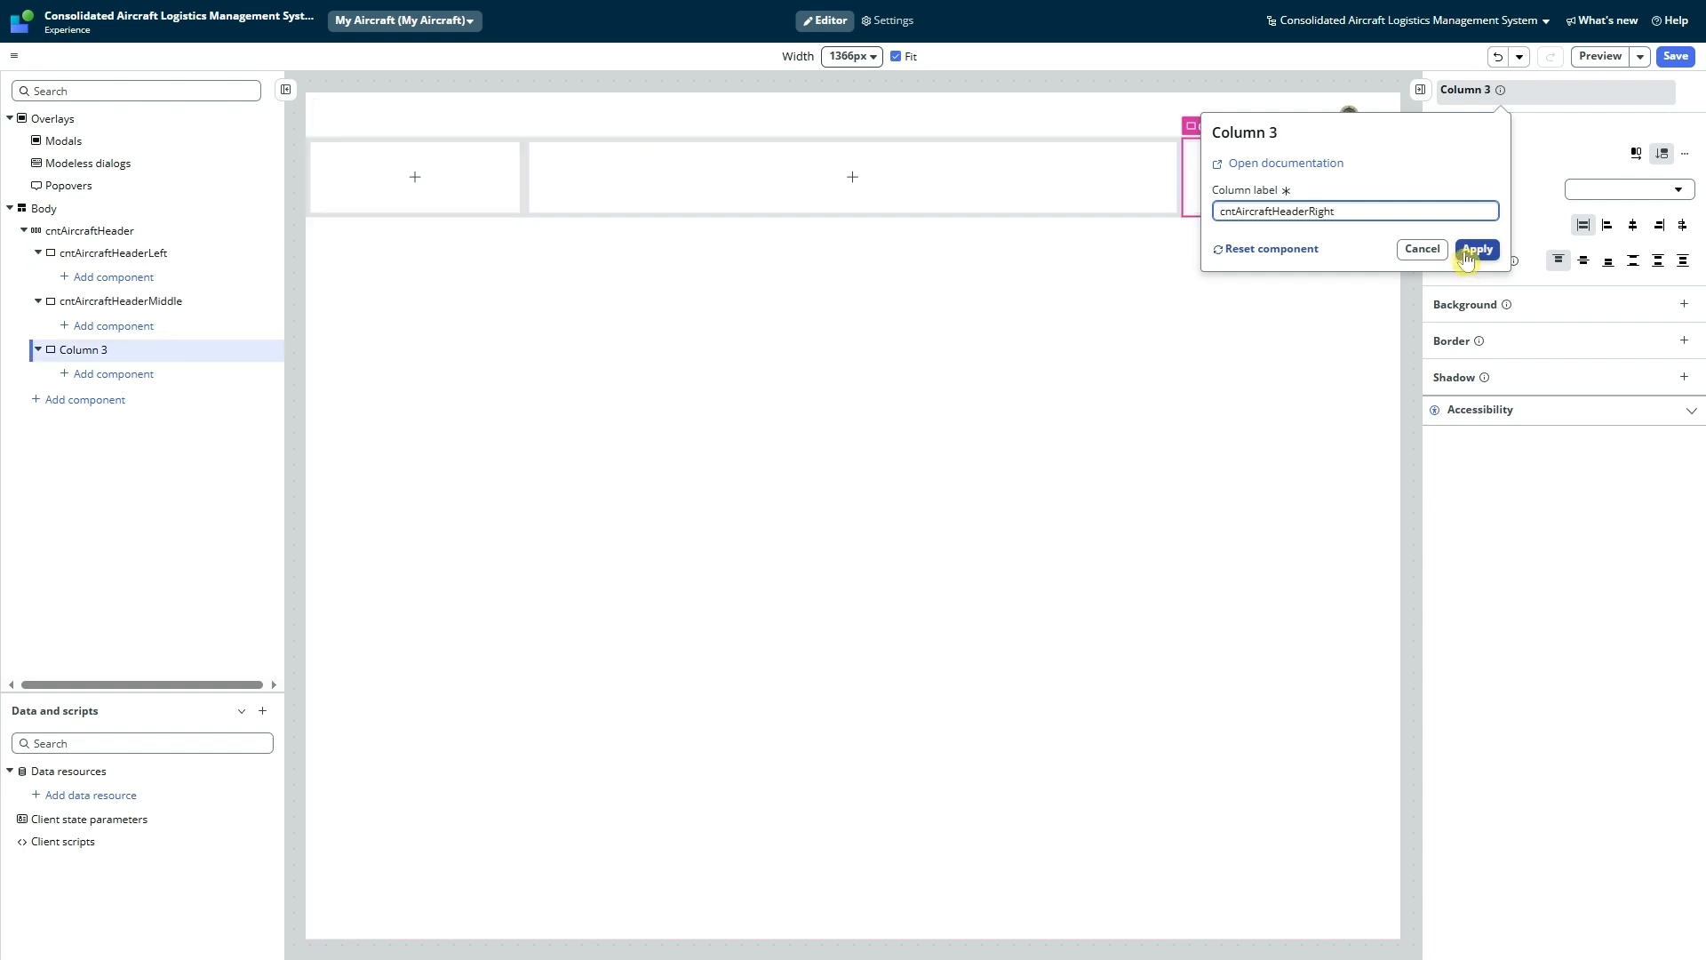
click(1475, 249)
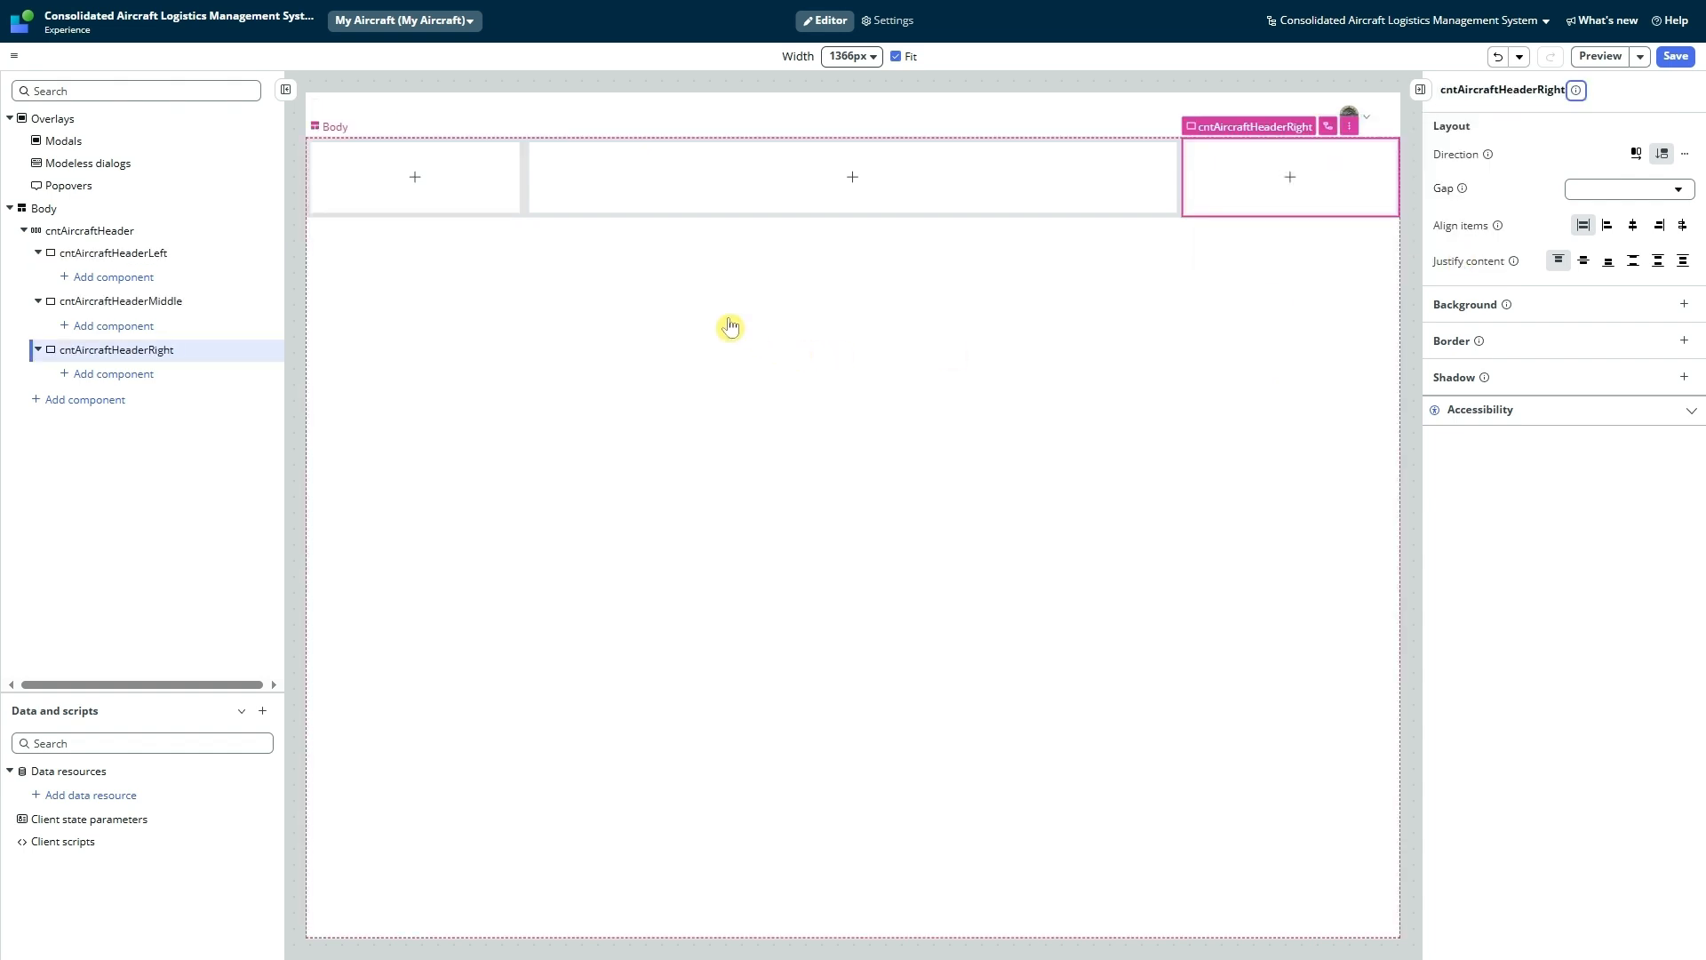
Step: Add a background to cntAircraftHeaderMiddle and set its image to url("CALMS2.jpg")
click(122, 301)
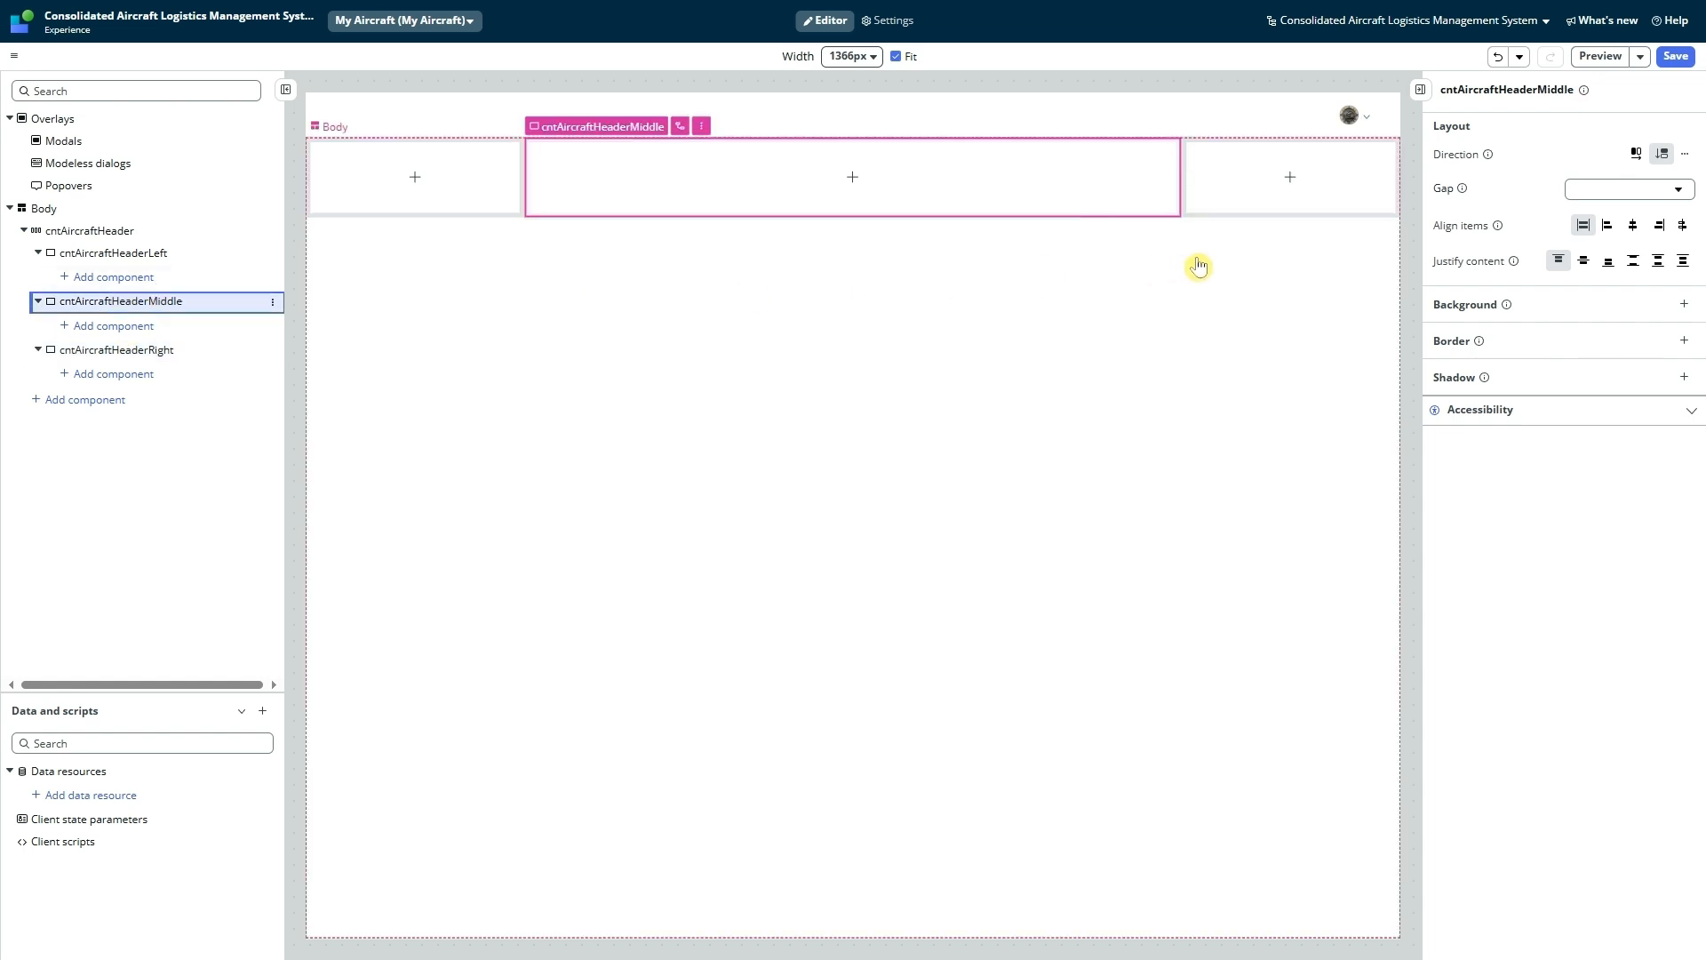
click(1684, 306)
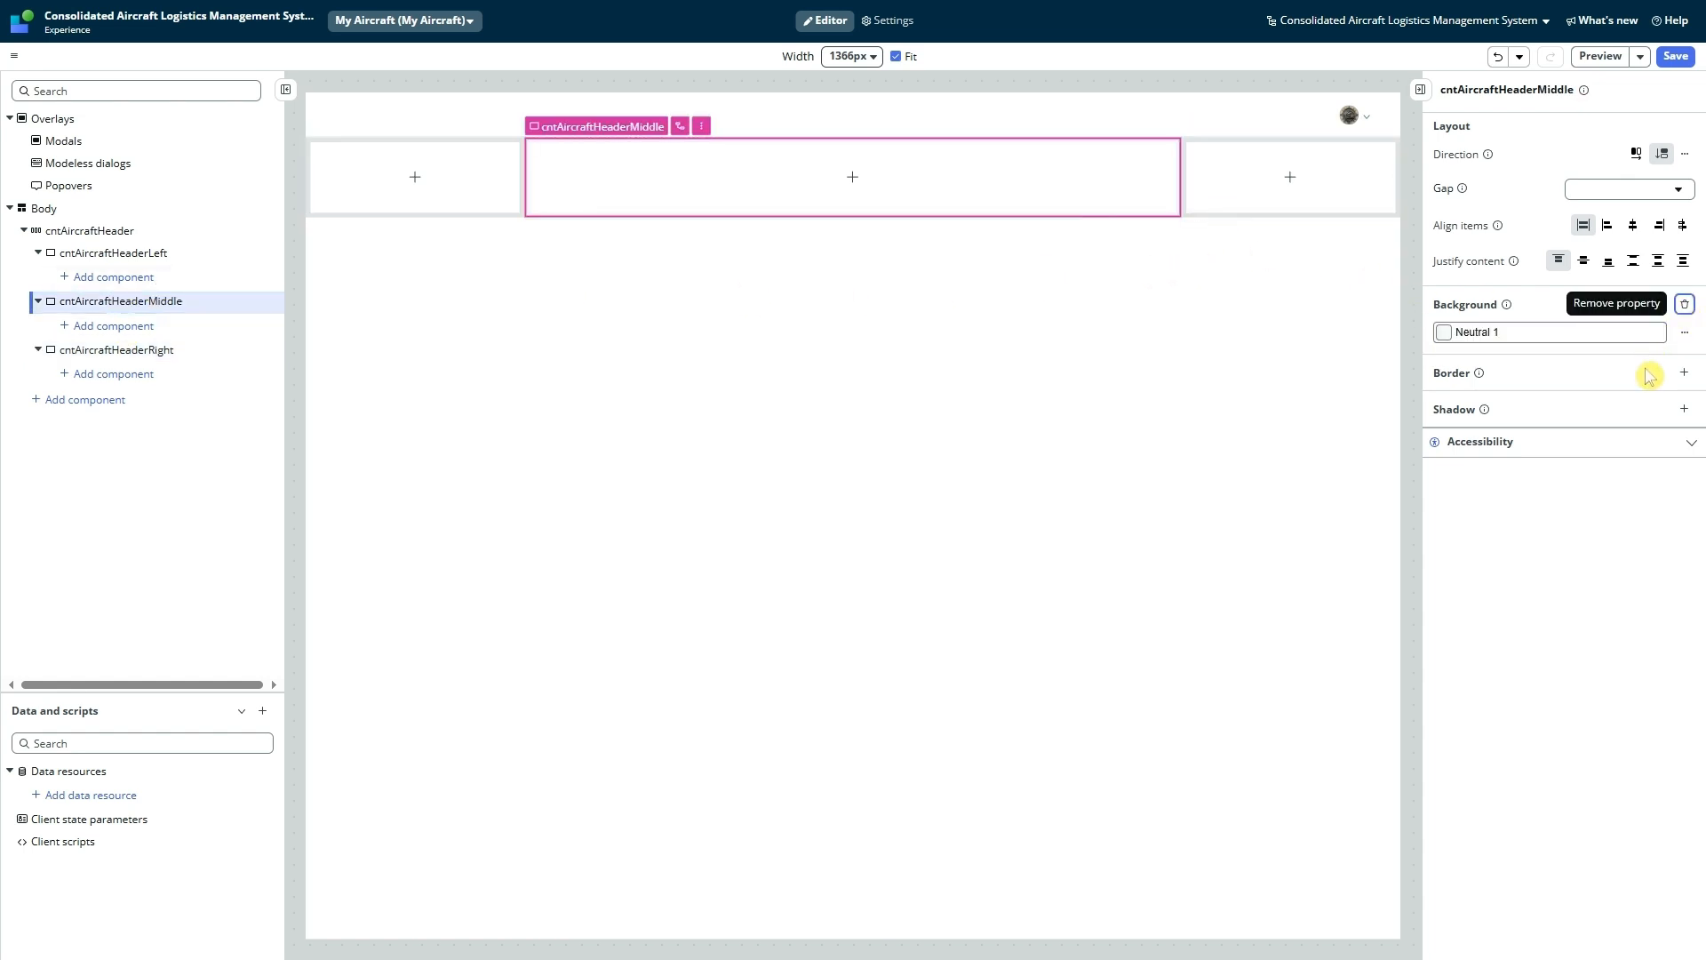
click(1684, 332)
click(1276, 392)
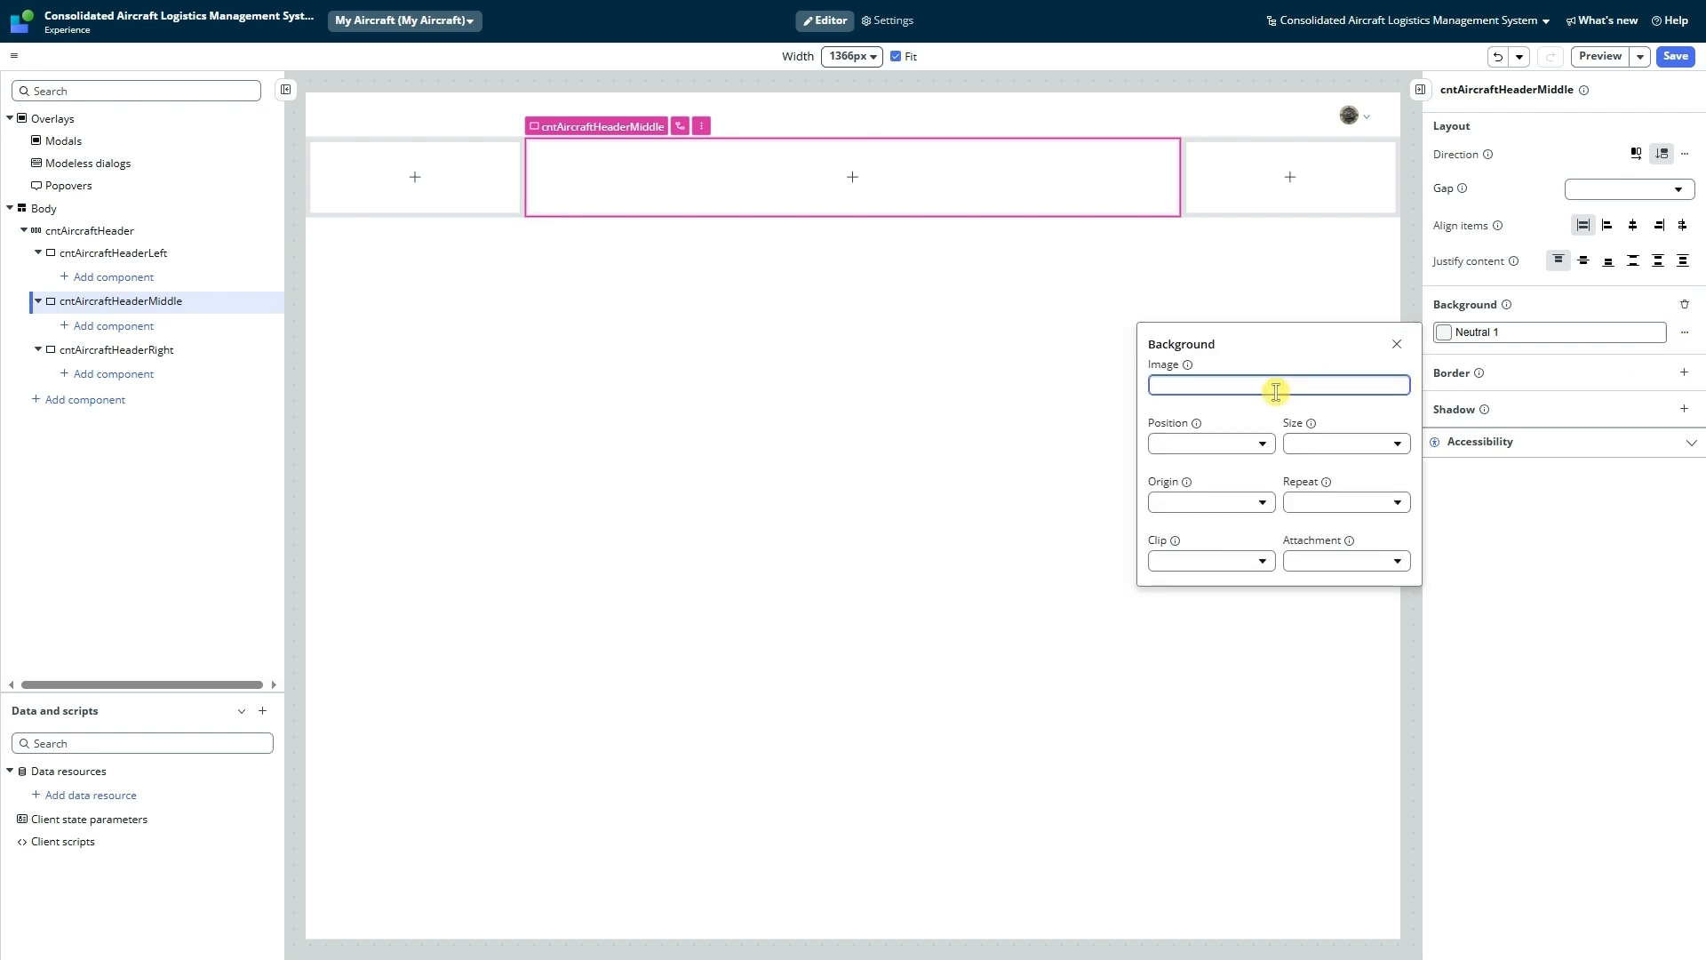
text(url("CALMS2.jpg"))
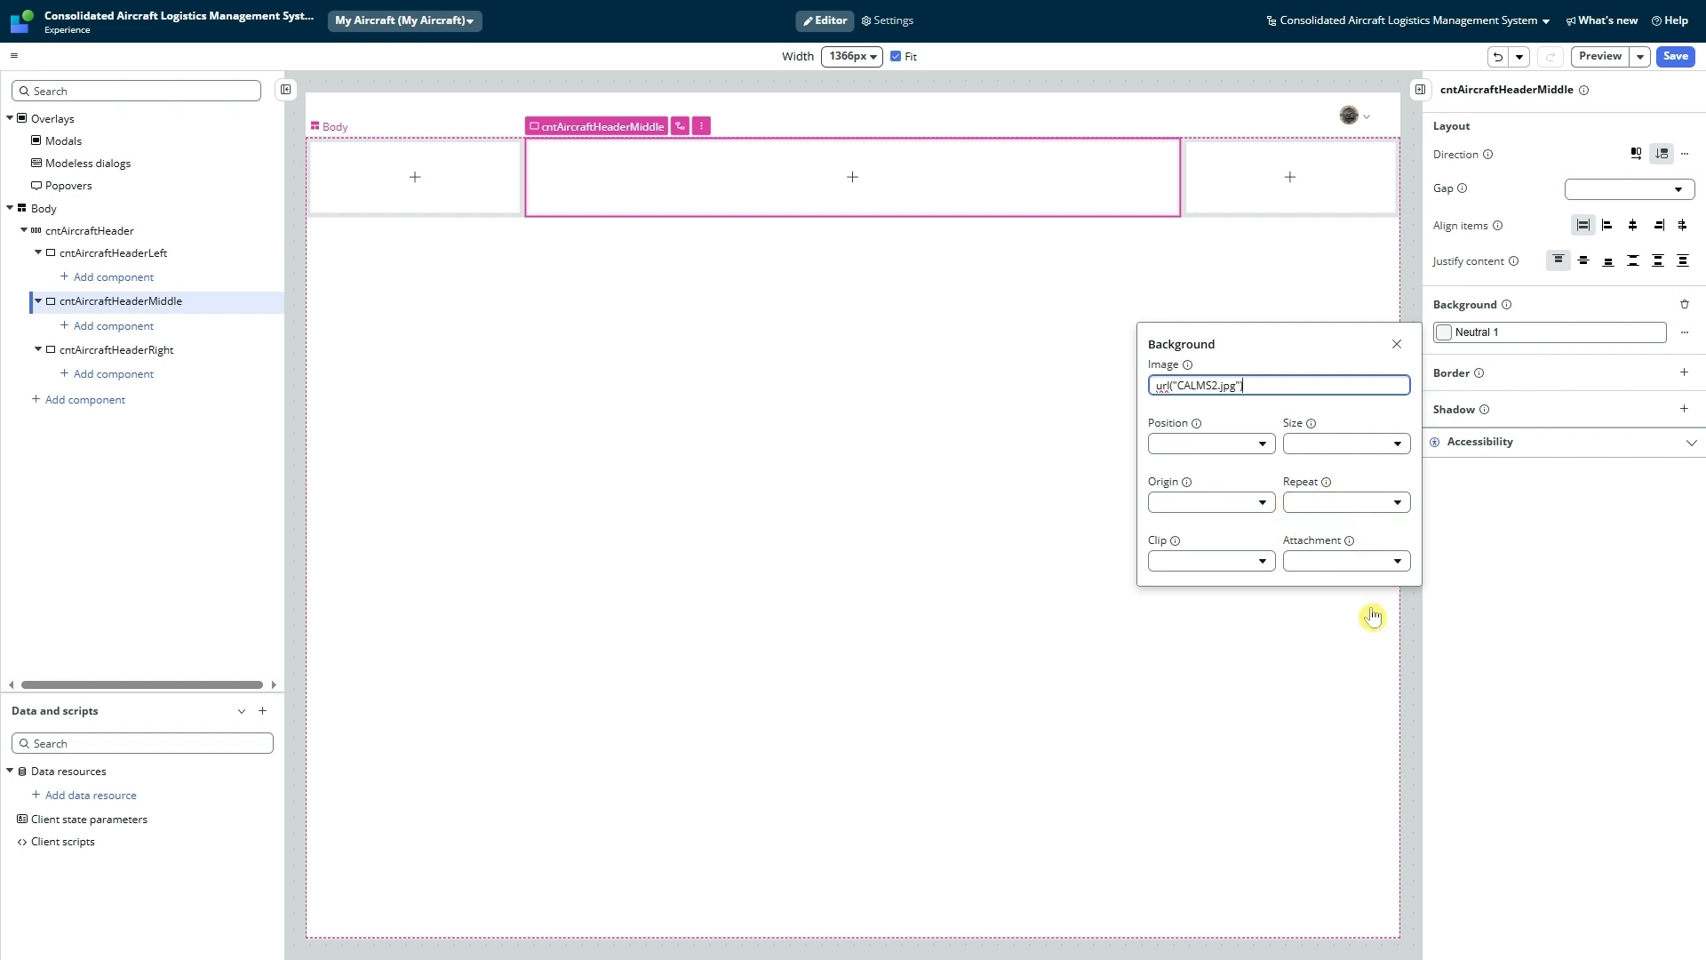
Step: Examine the position, size, origin, clip and repeat options available for the background image of cntAircraftHeaderMiddle
click(1263, 444)
click(1263, 444)
click(1352, 443)
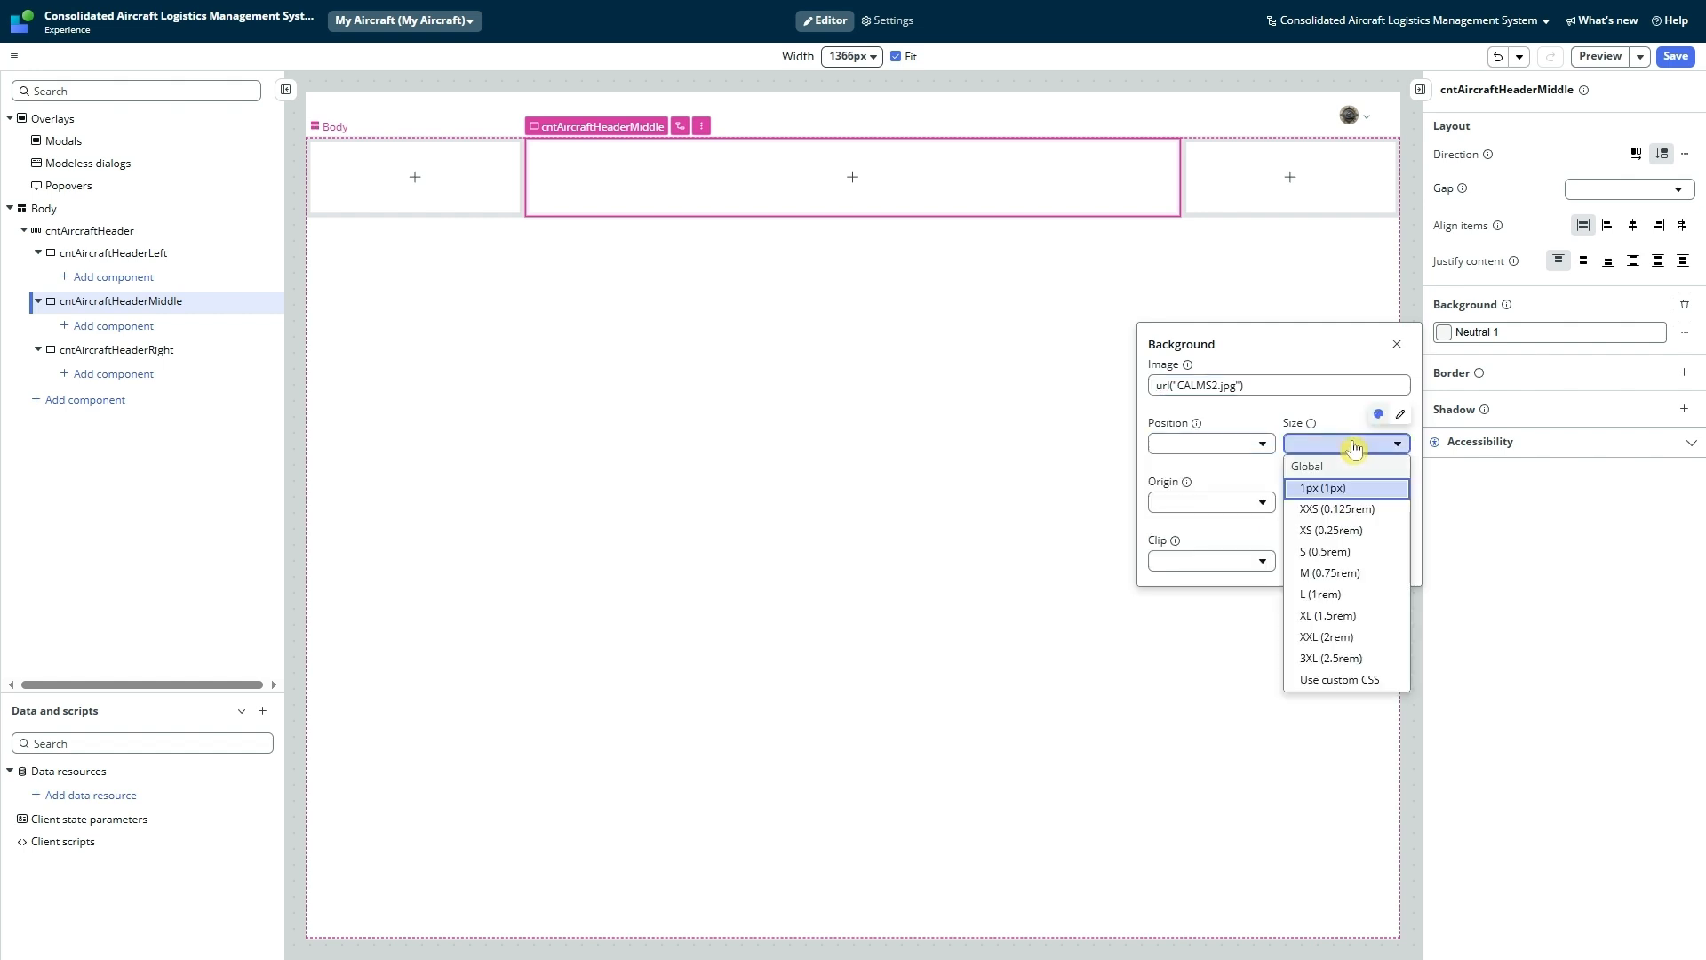
click(1352, 443)
click(1240, 504)
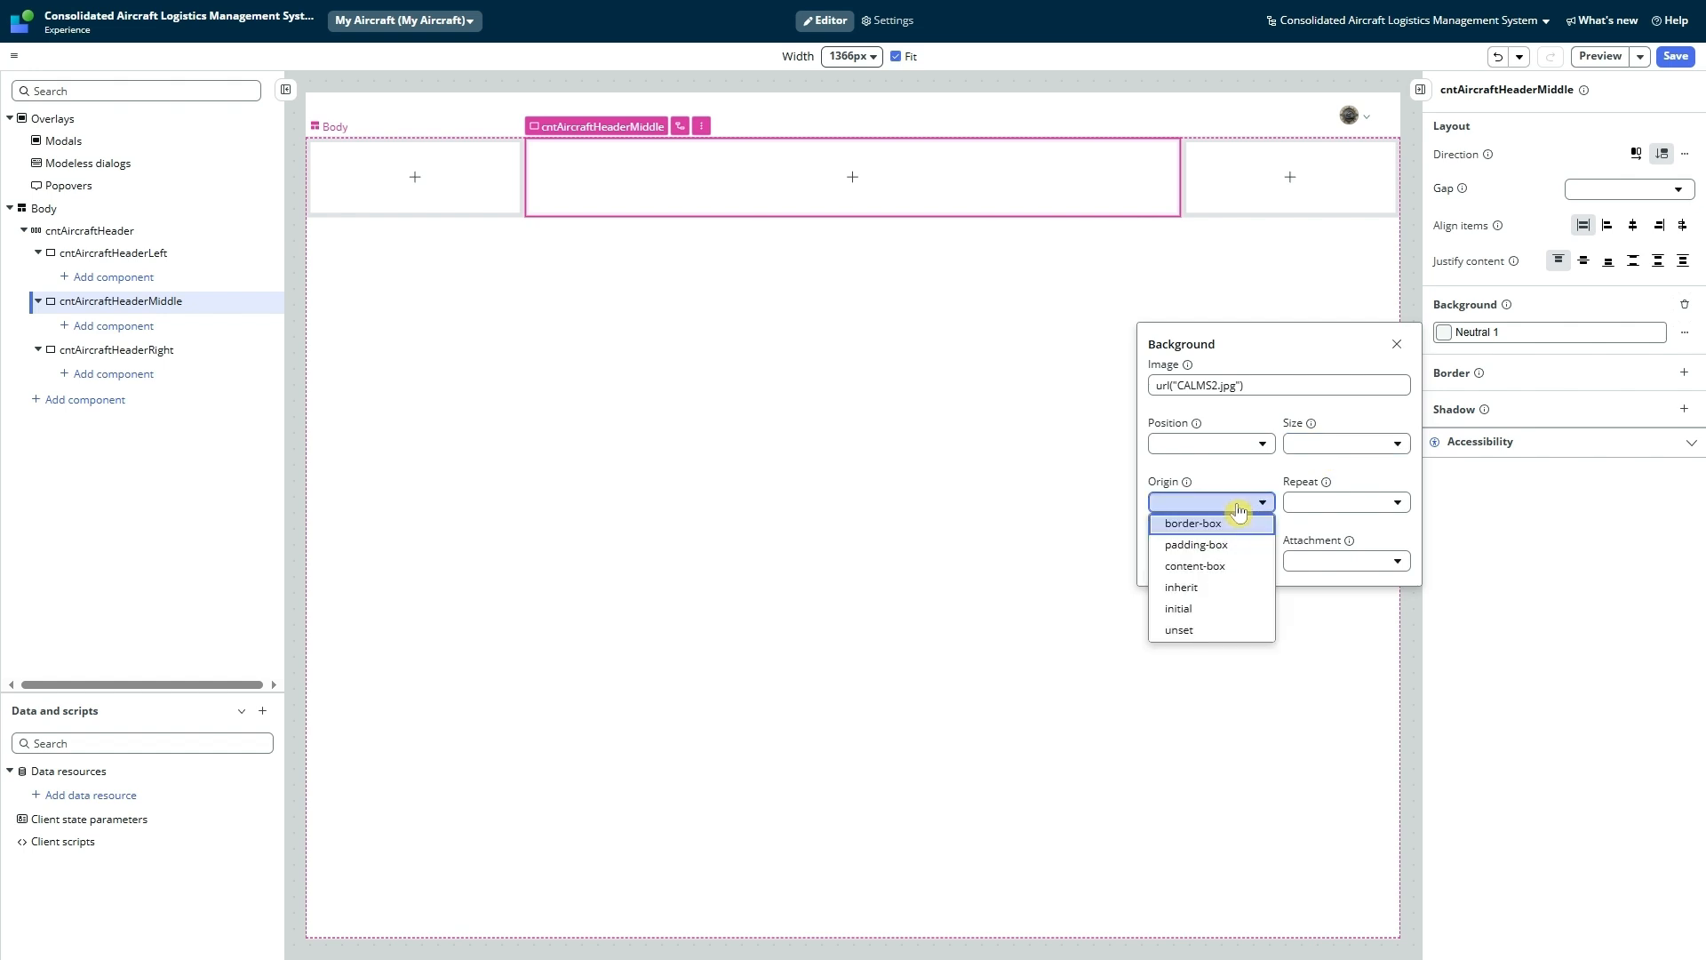
click(1239, 508)
click(1213, 565)
click(1212, 566)
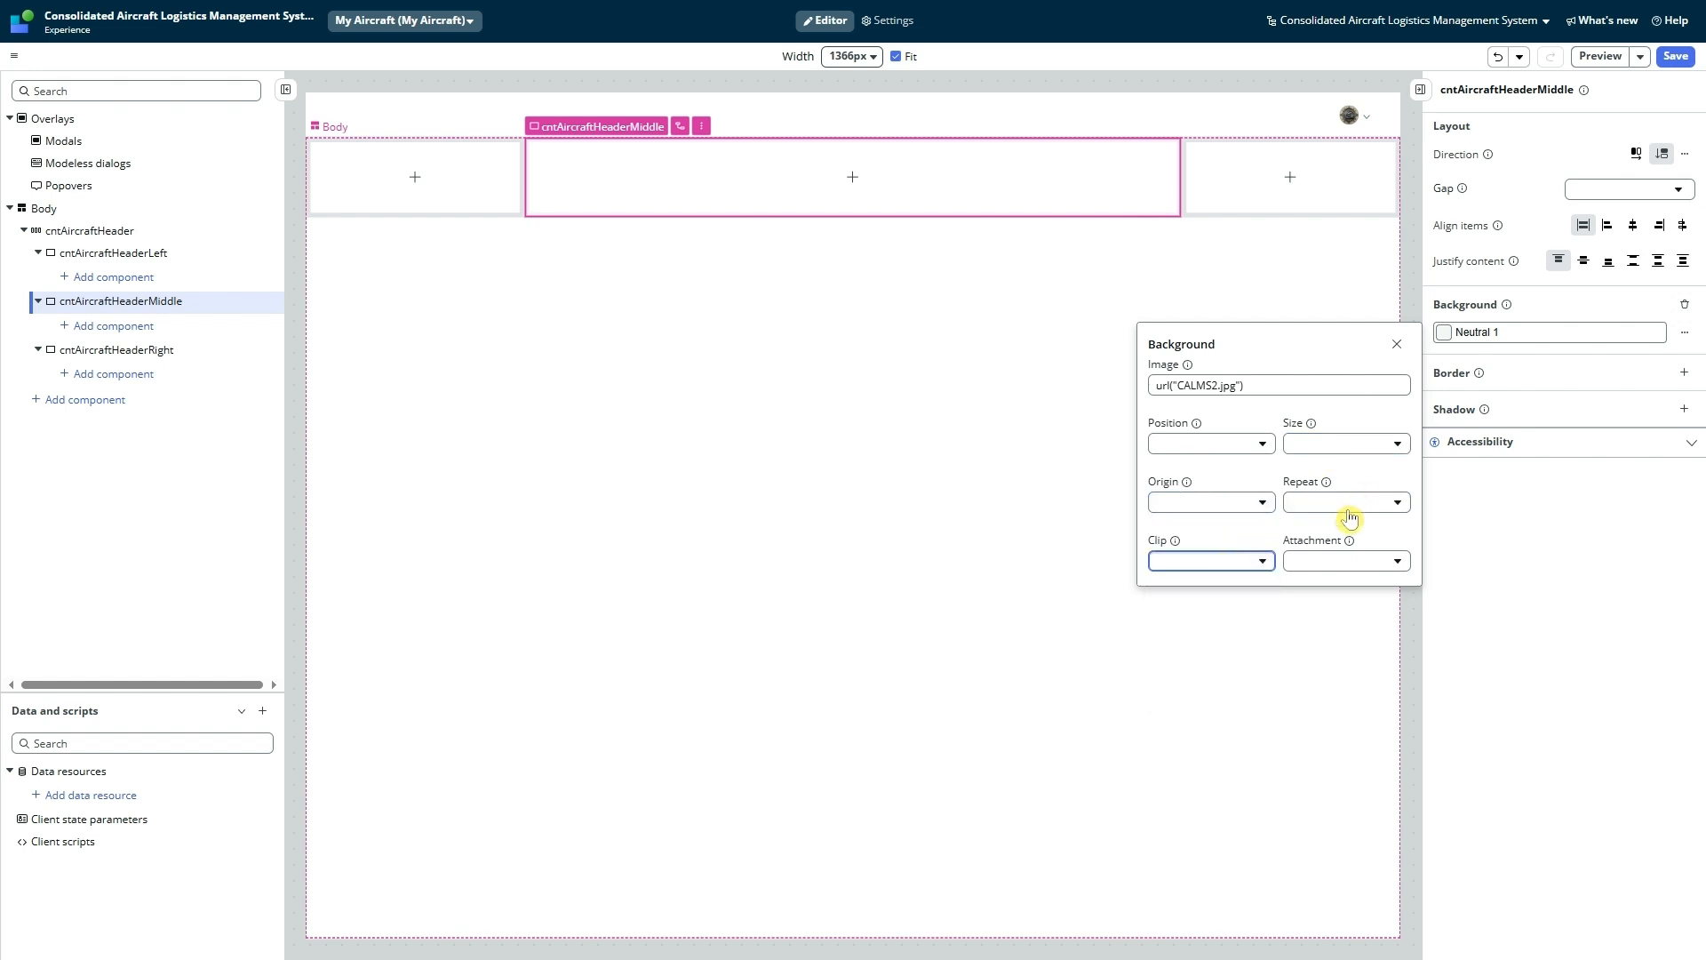
click(1352, 505)
click(1352, 505)
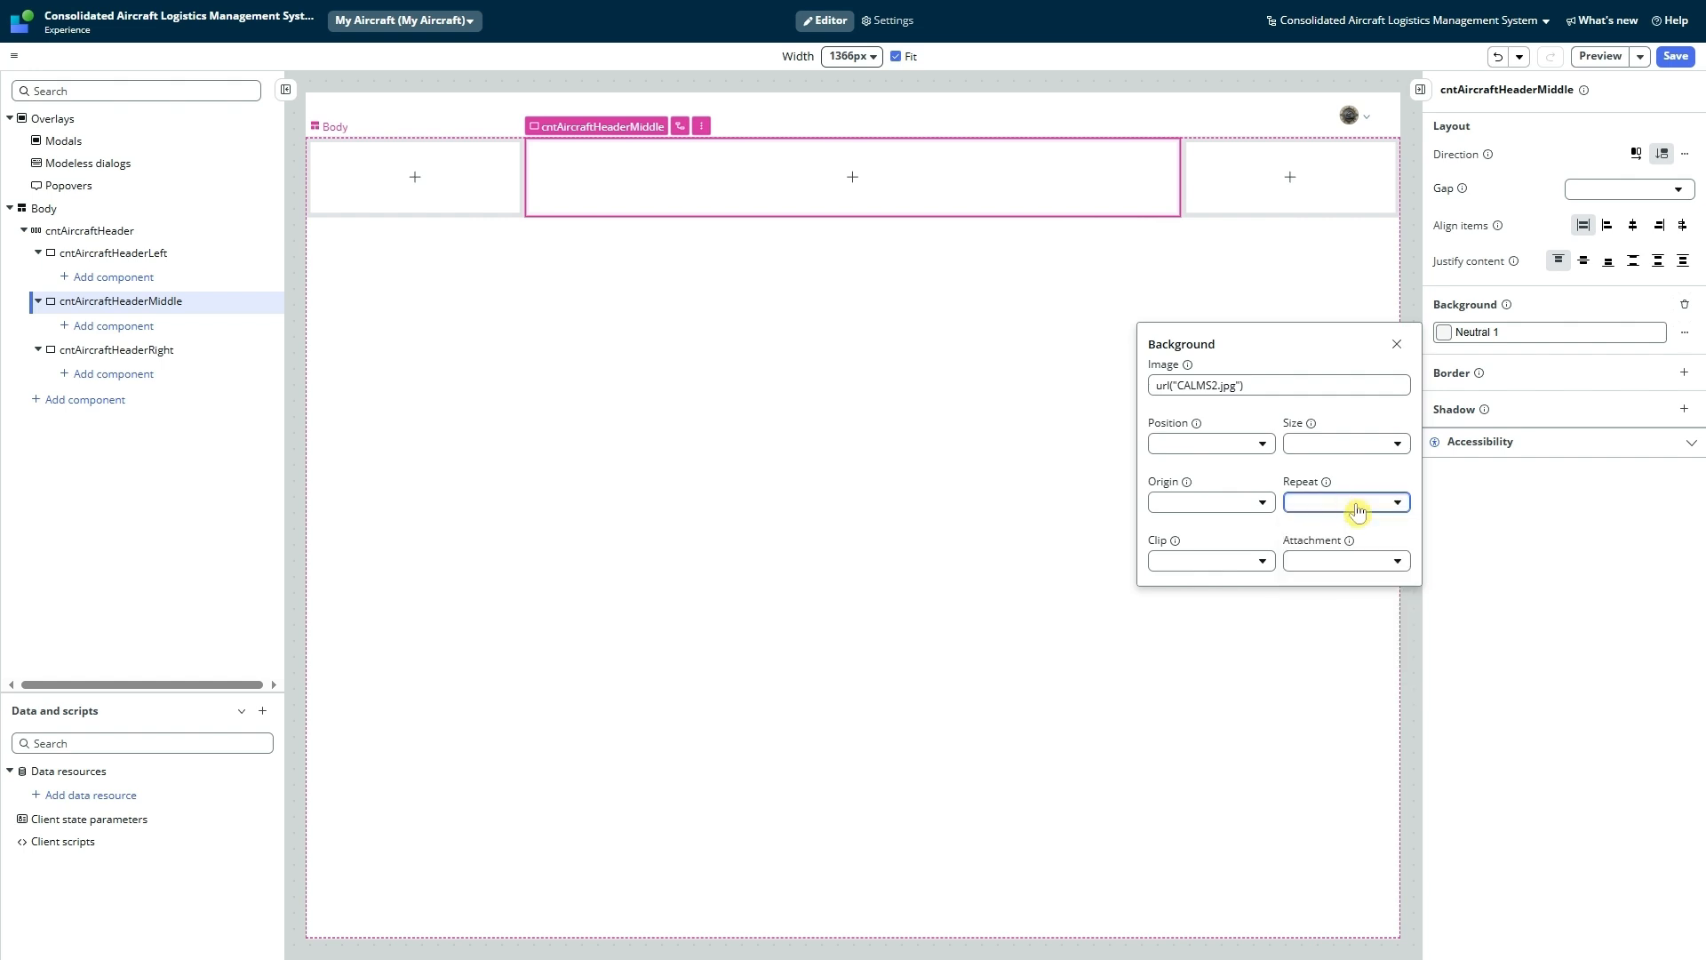
Step: Set the background image's position to center and its size to a custom 100% in cntAircraftHeaderMiddle
click(1204, 453)
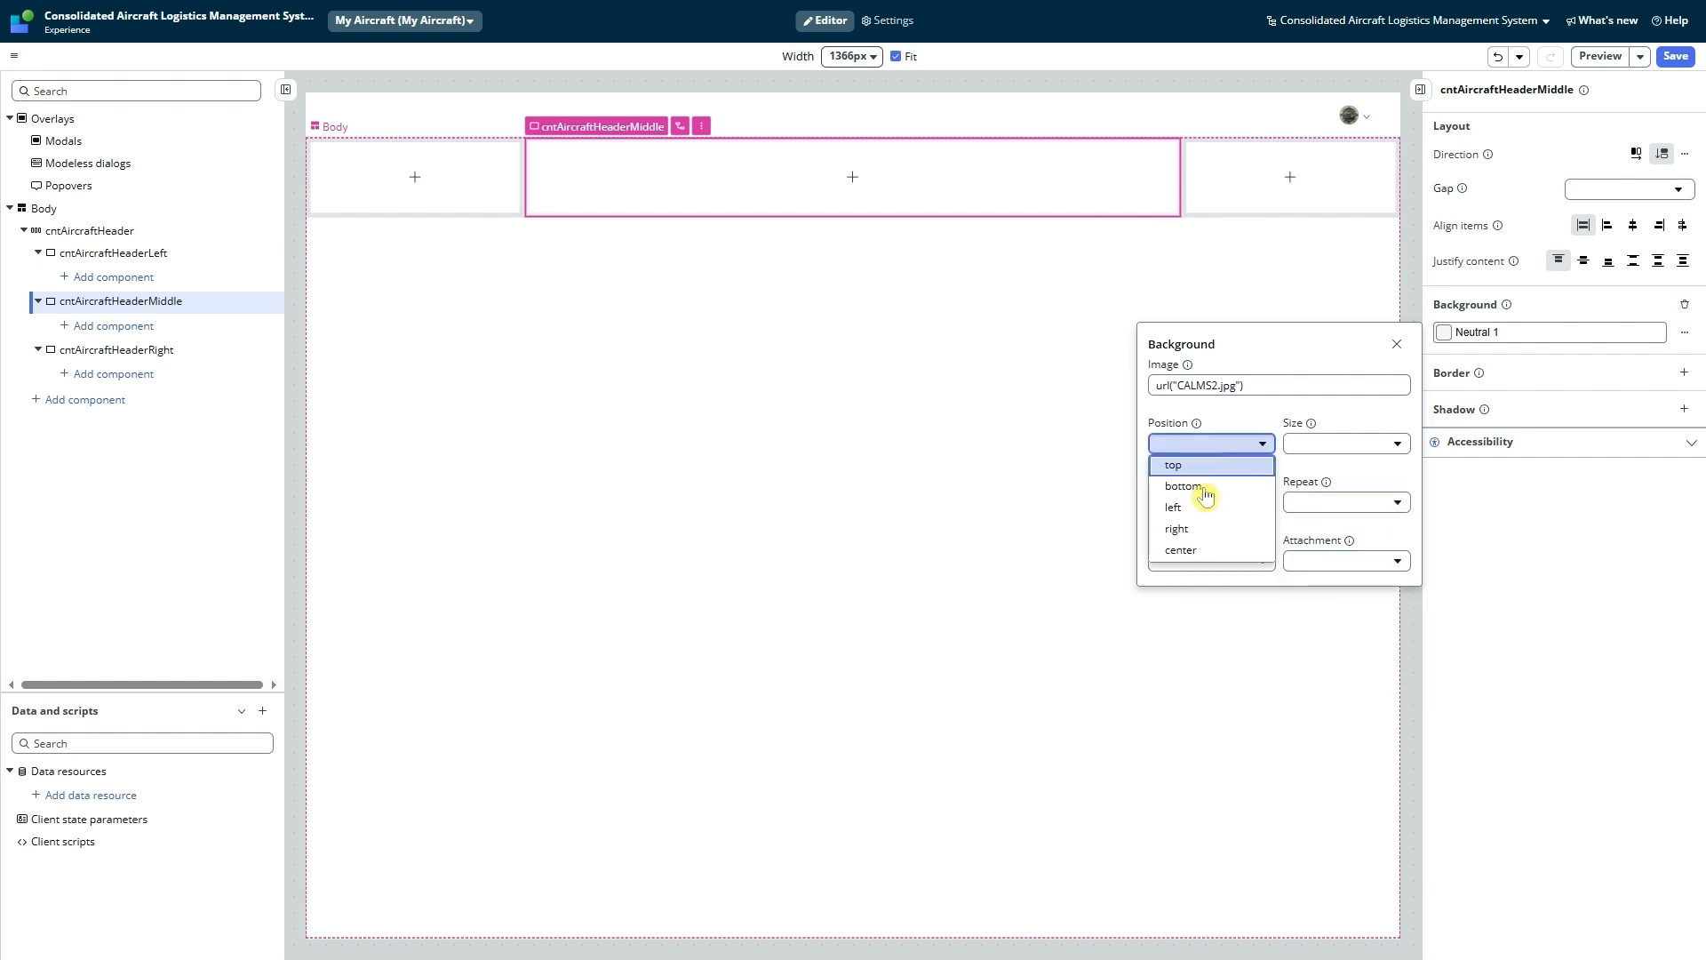
click(1214, 554)
click(1335, 449)
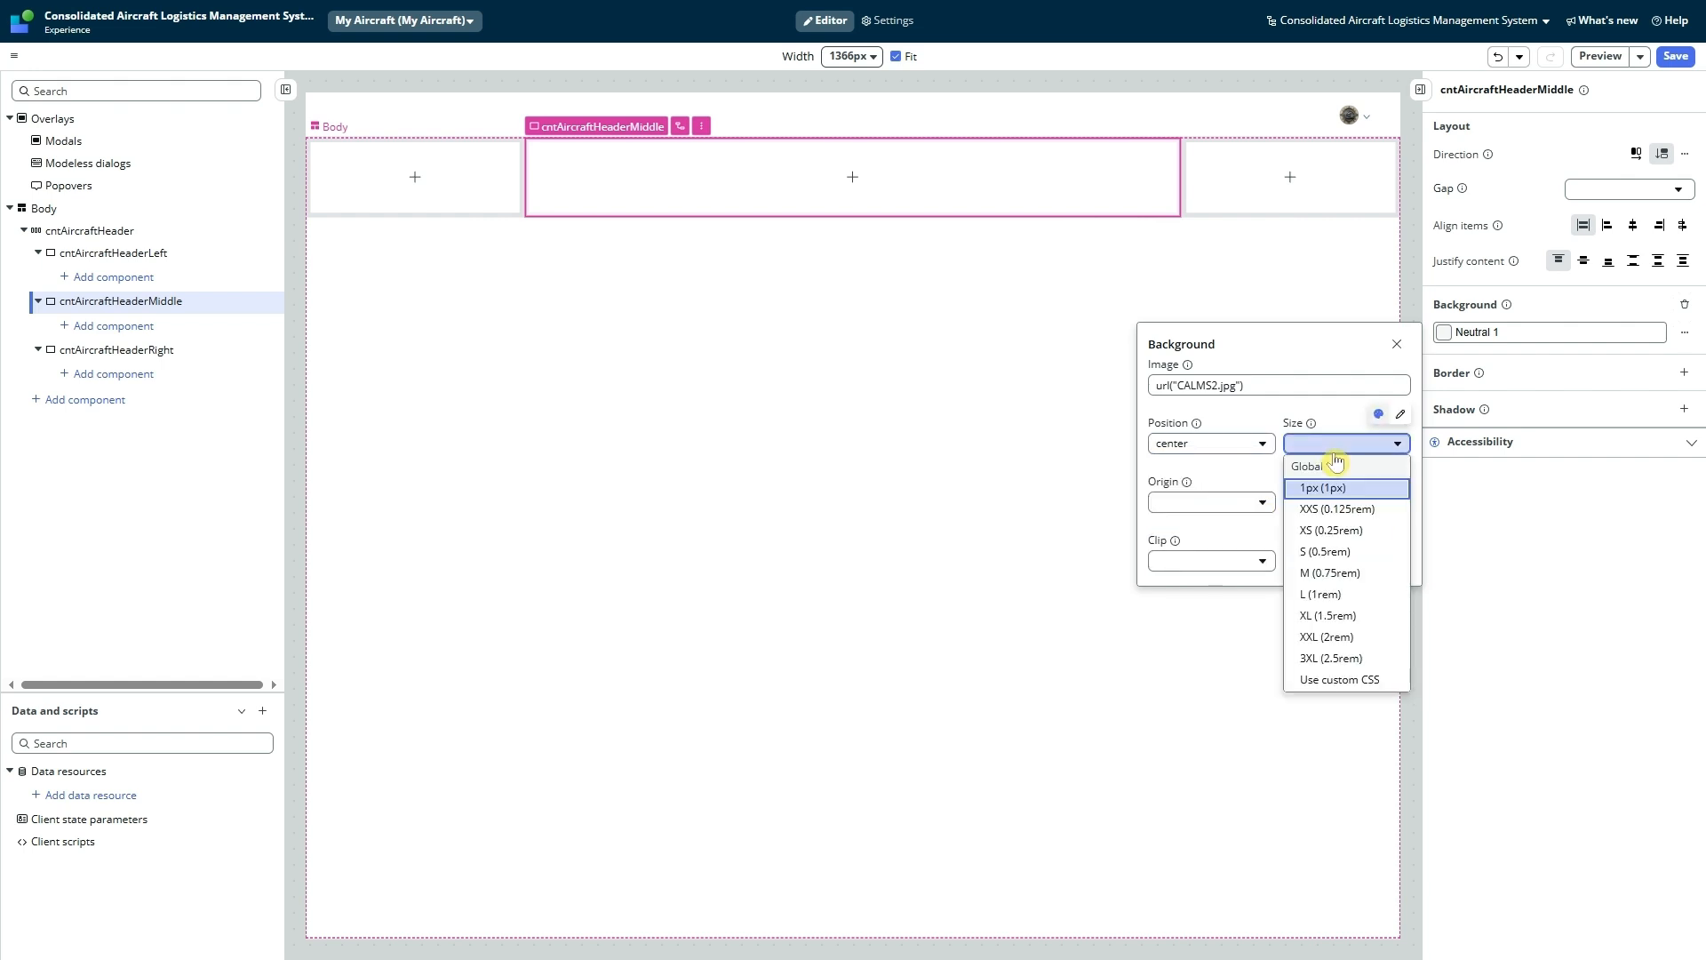
click(1333, 450)
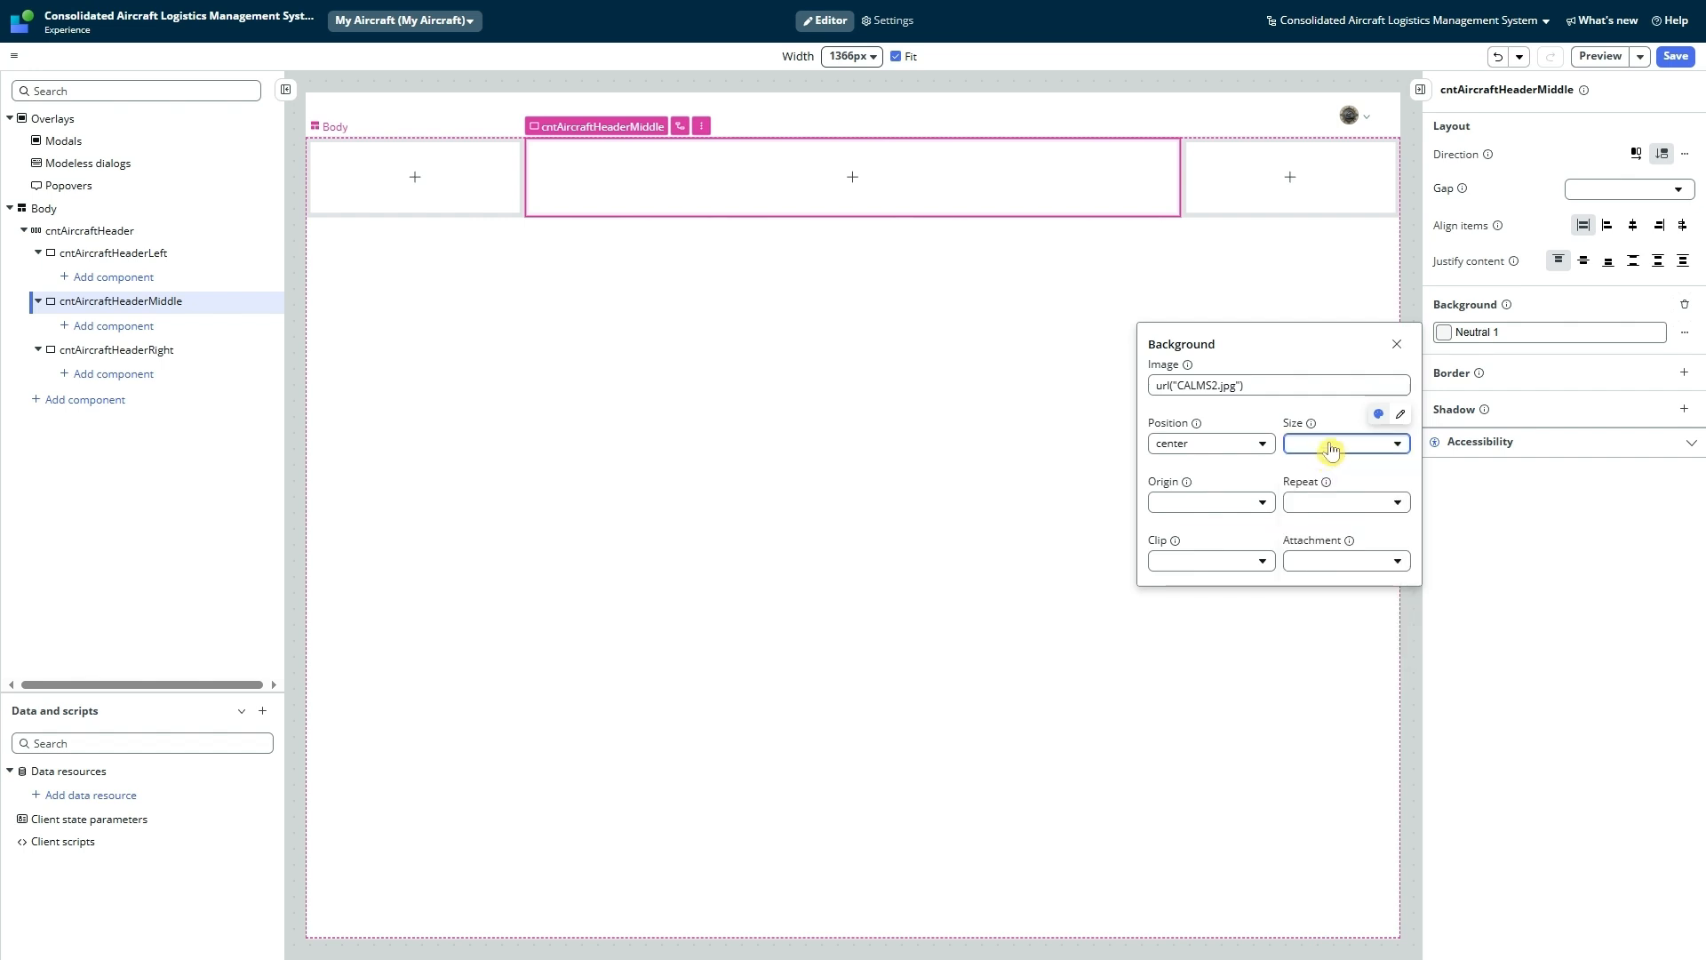
click(1402, 415)
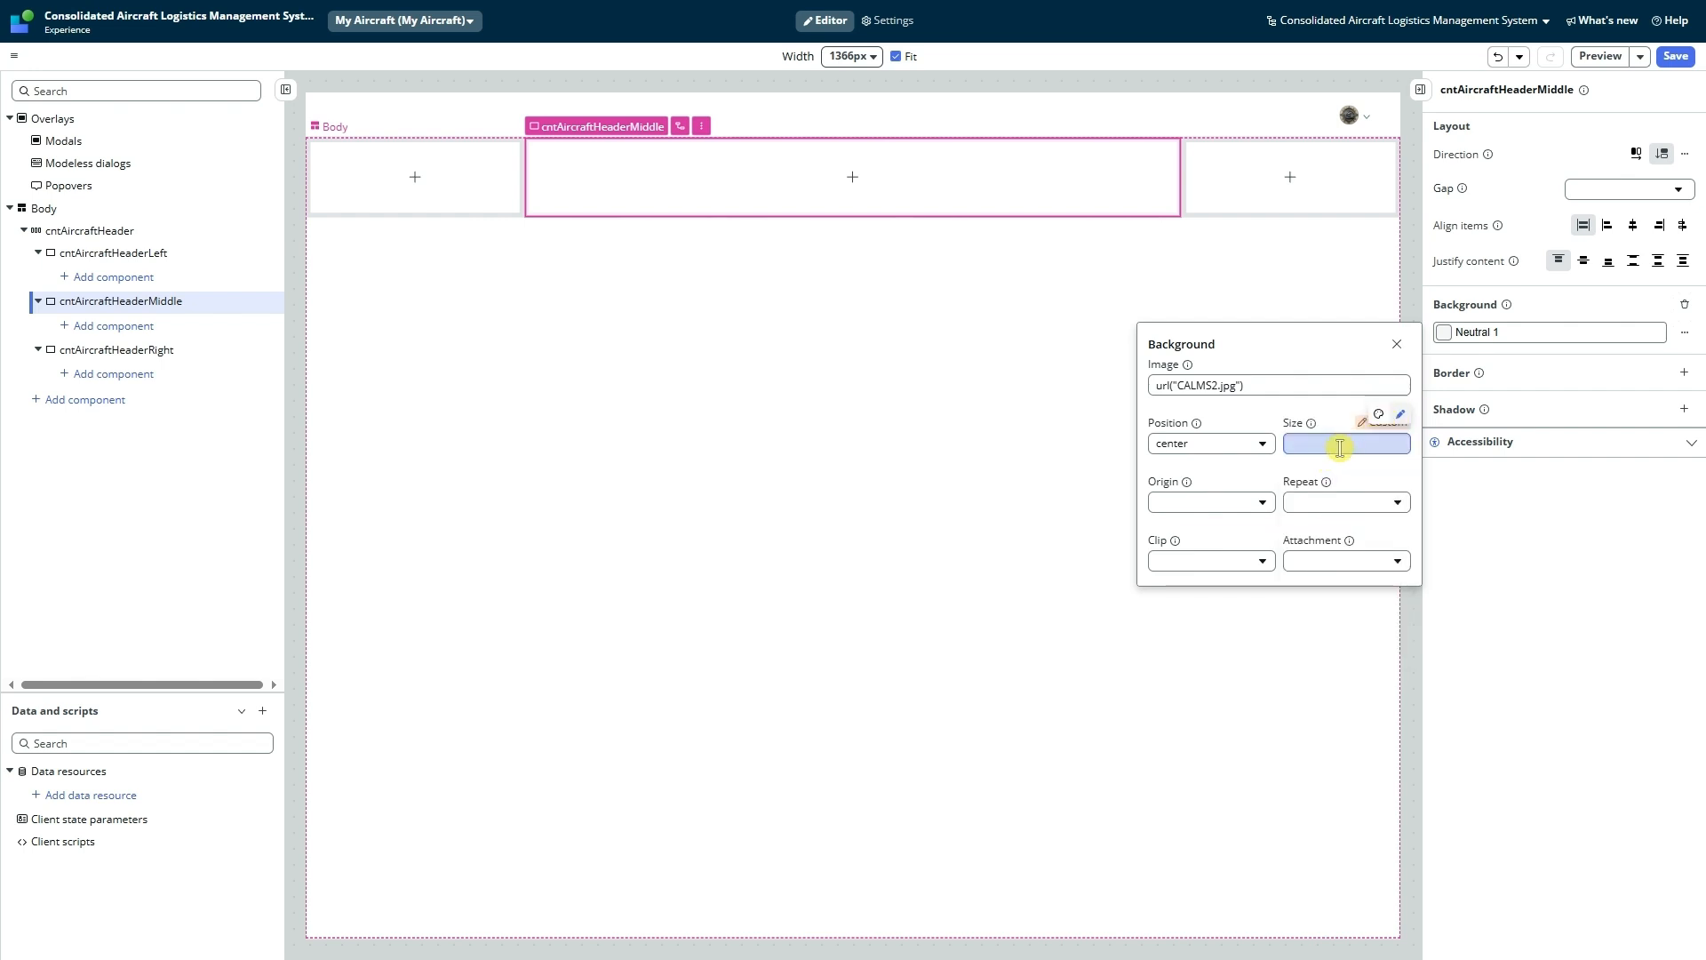
click(1339, 448)
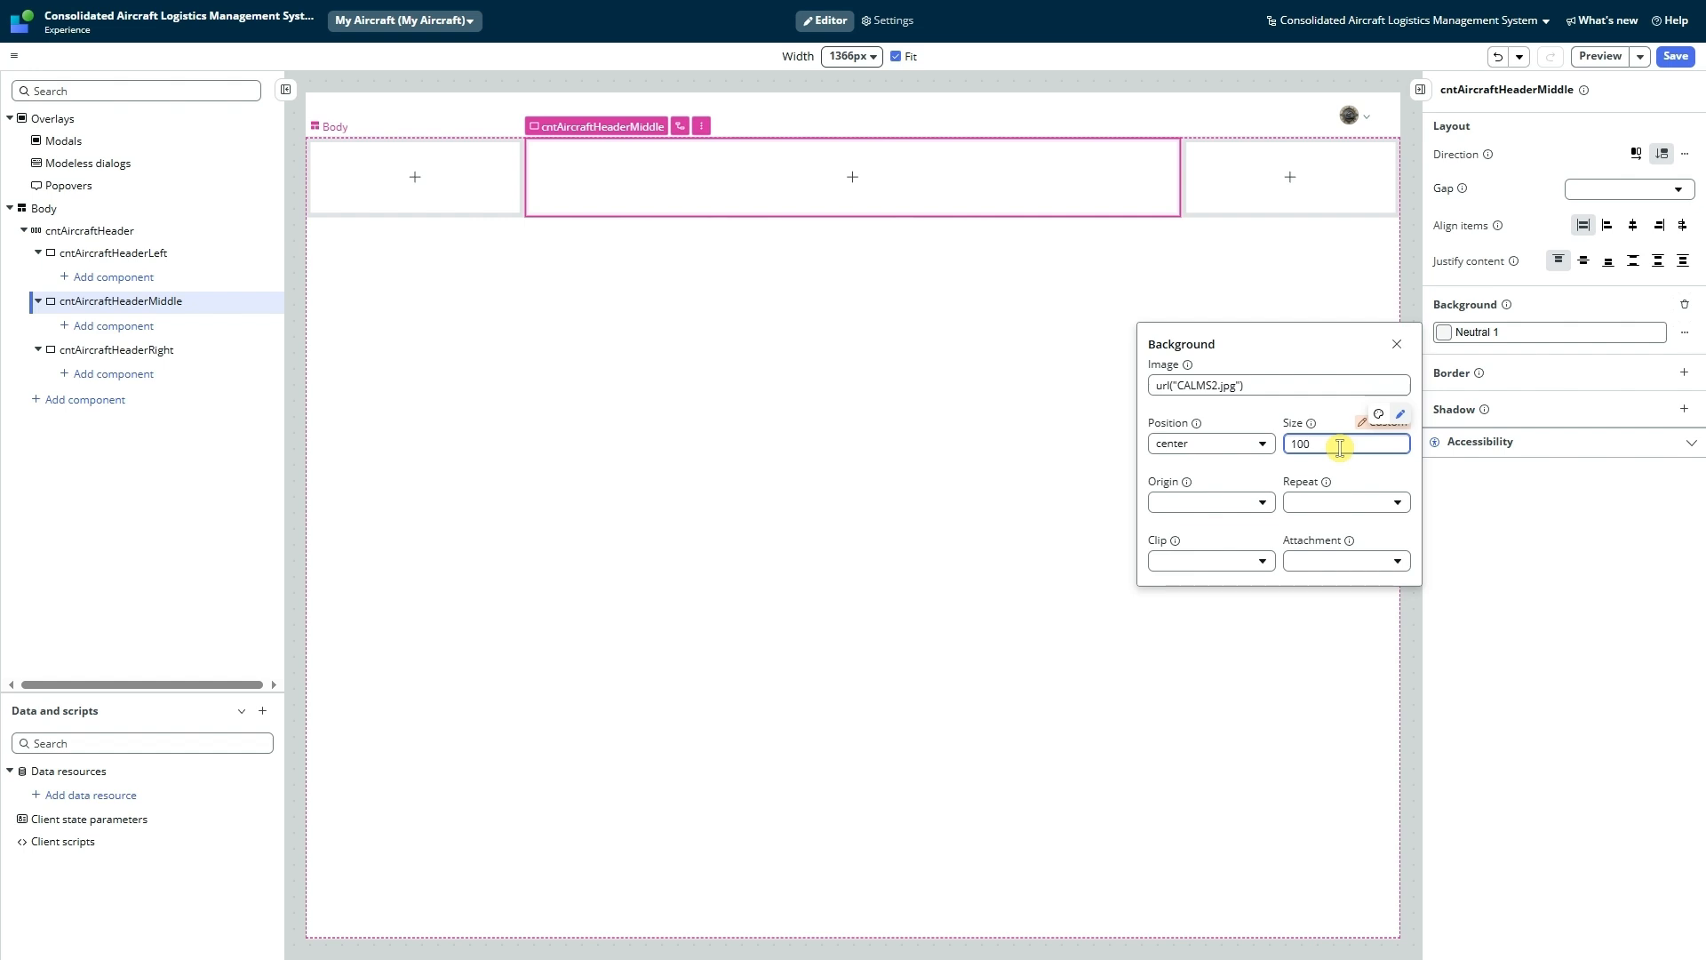
click(1254, 421)
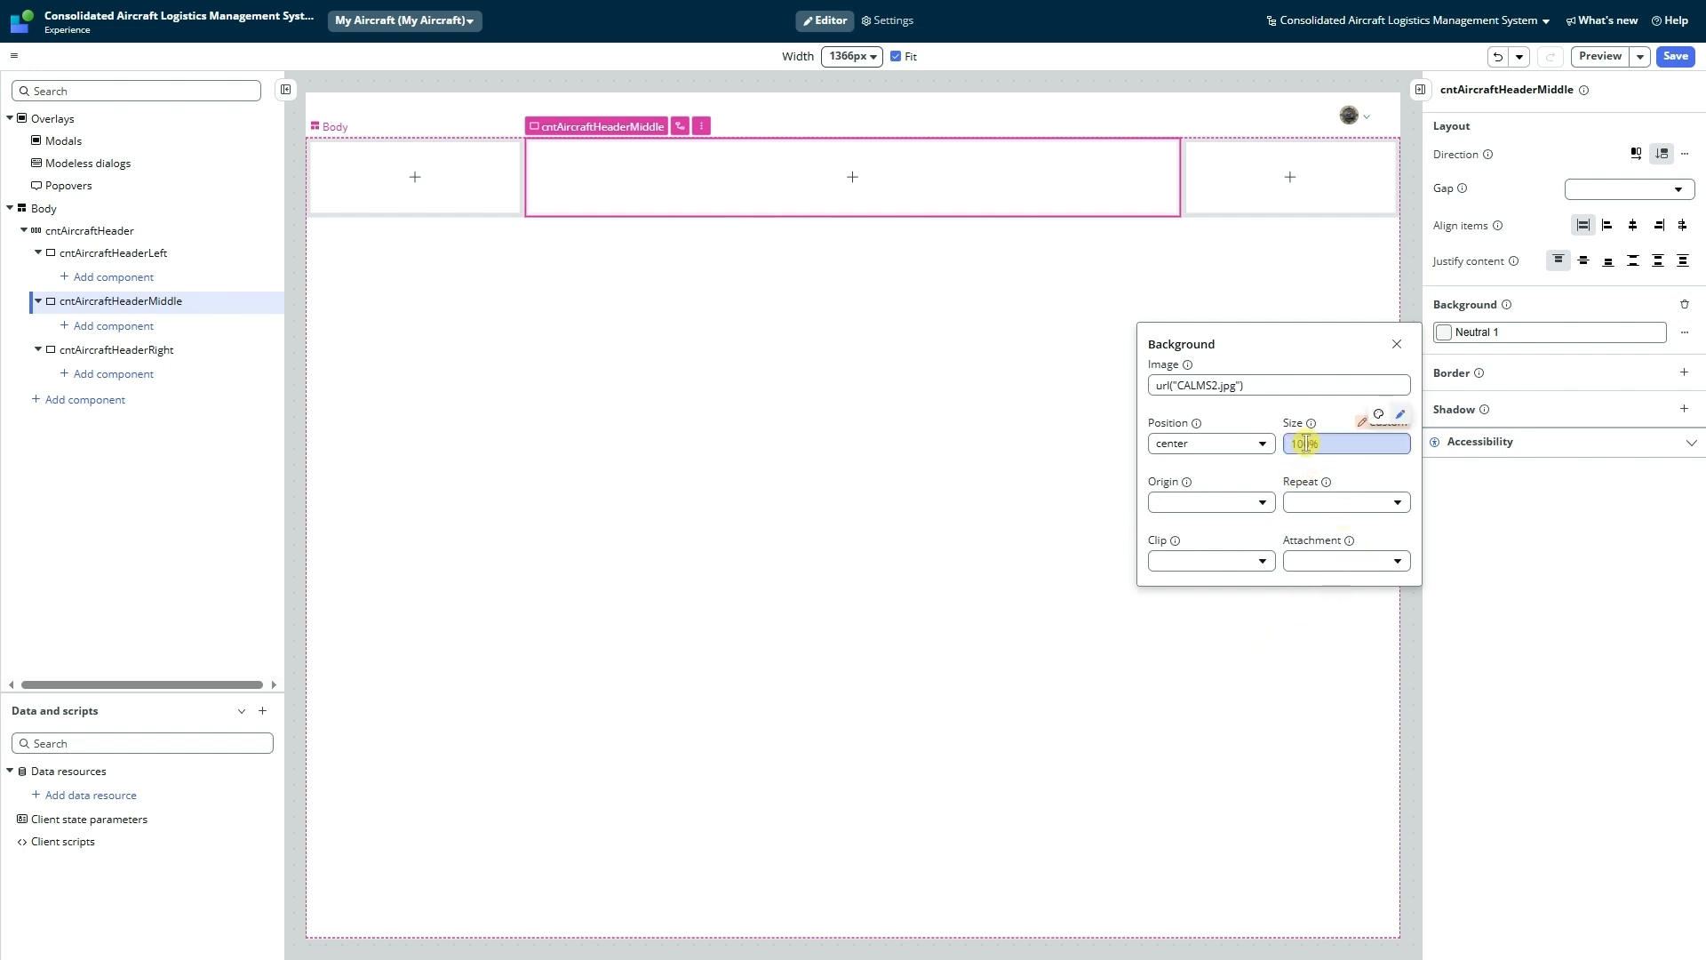
click(1397, 345)
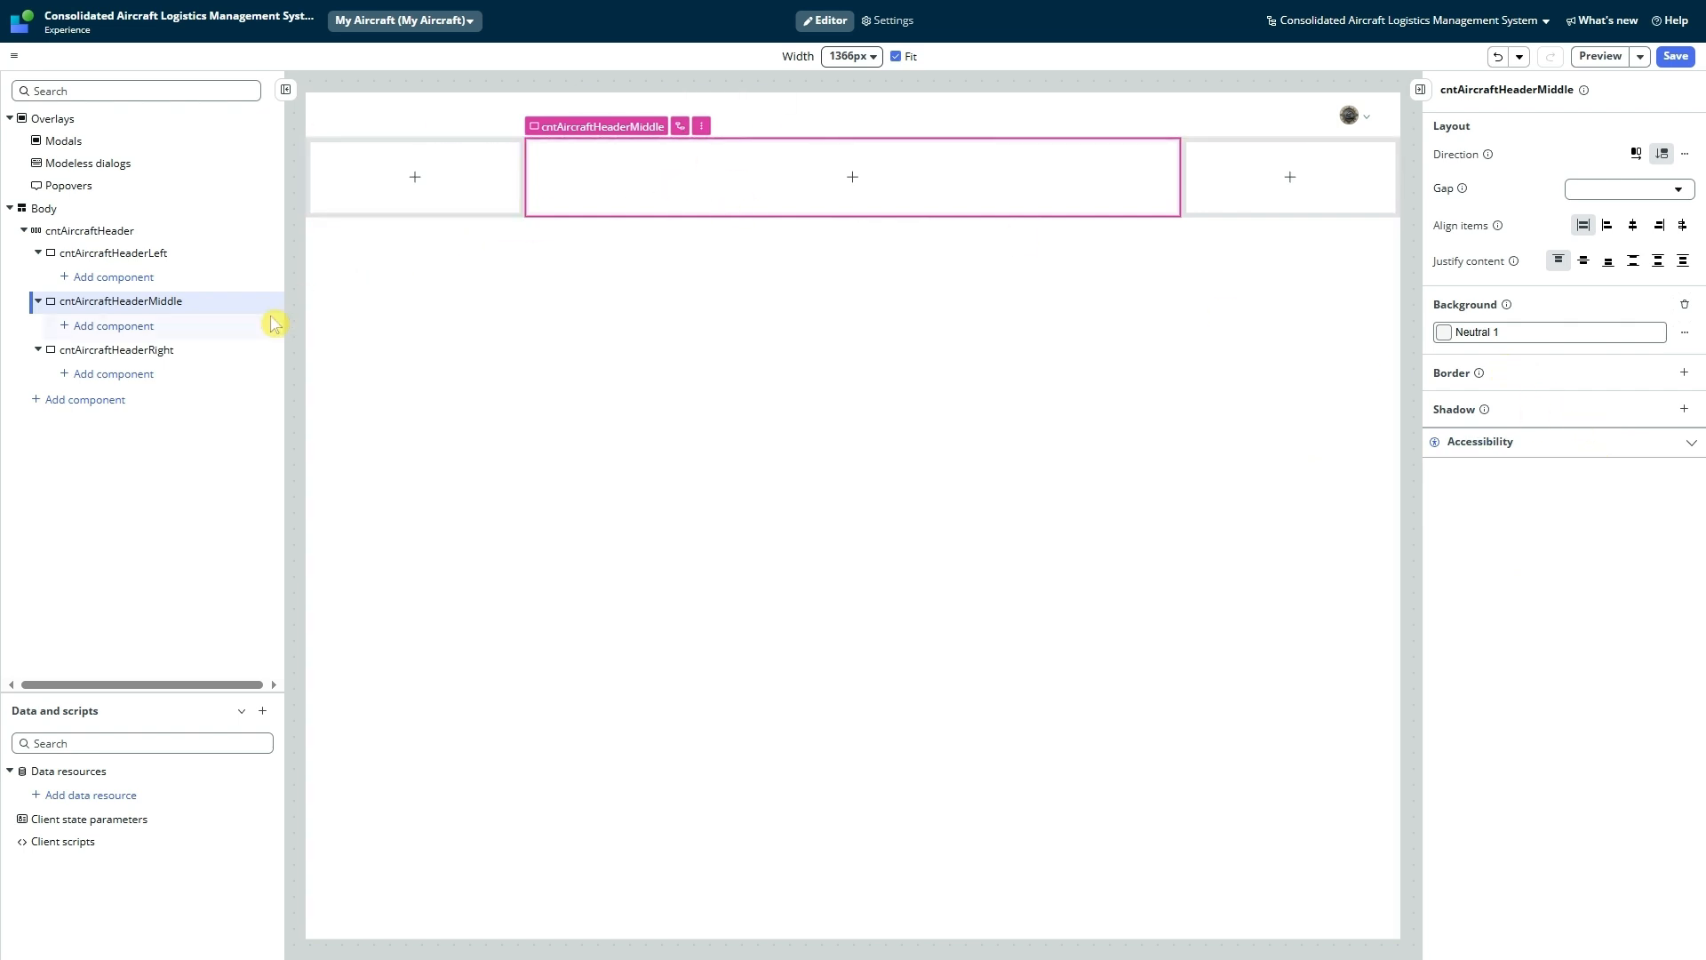
Step: Add a Stylized text component with preset None to cntAircraftHeaderMiddle and set its text to "My Aircraft"
click(115, 335)
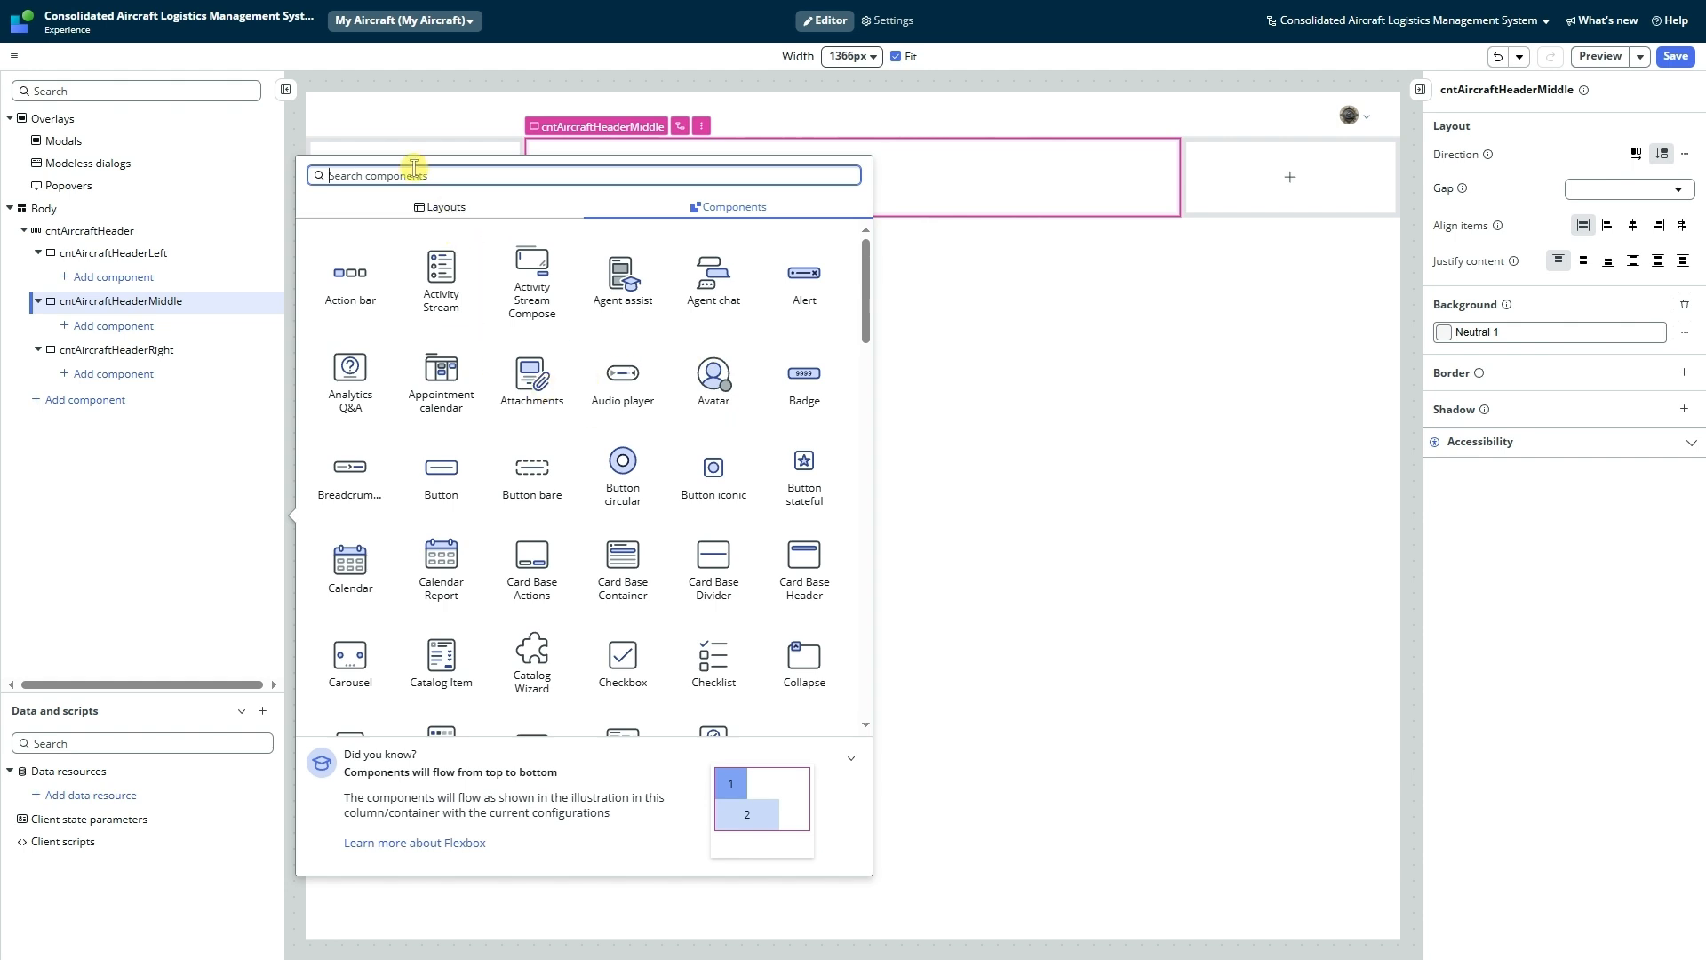
text(styl)
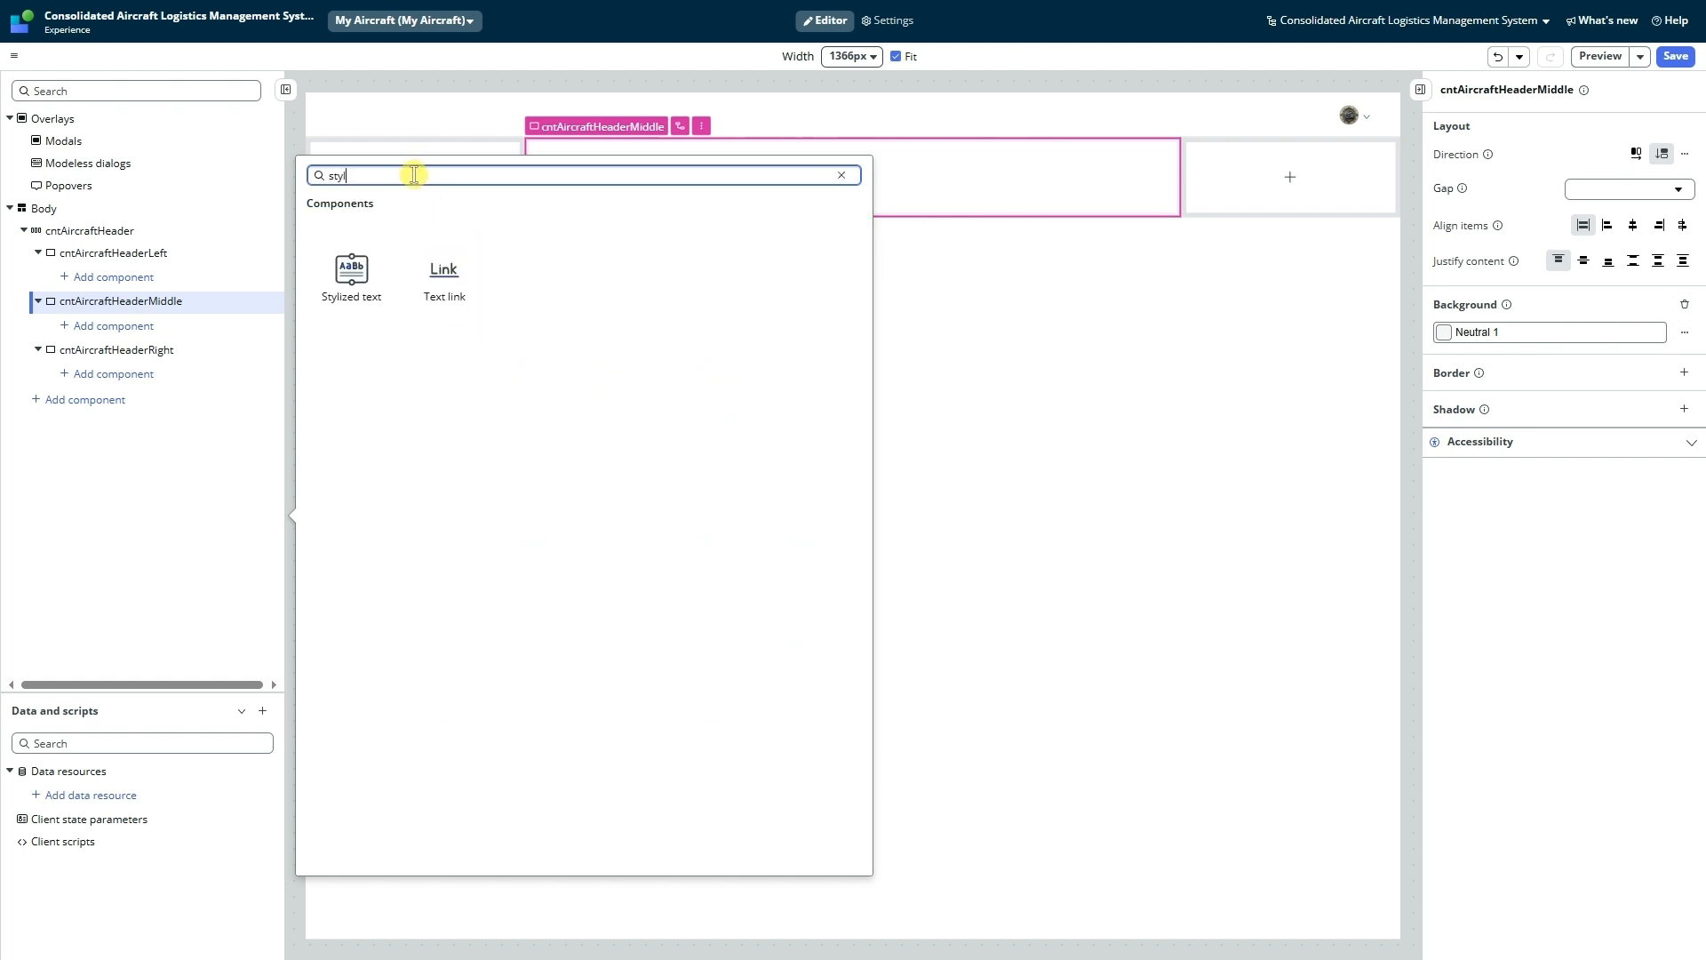
click(351, 269)
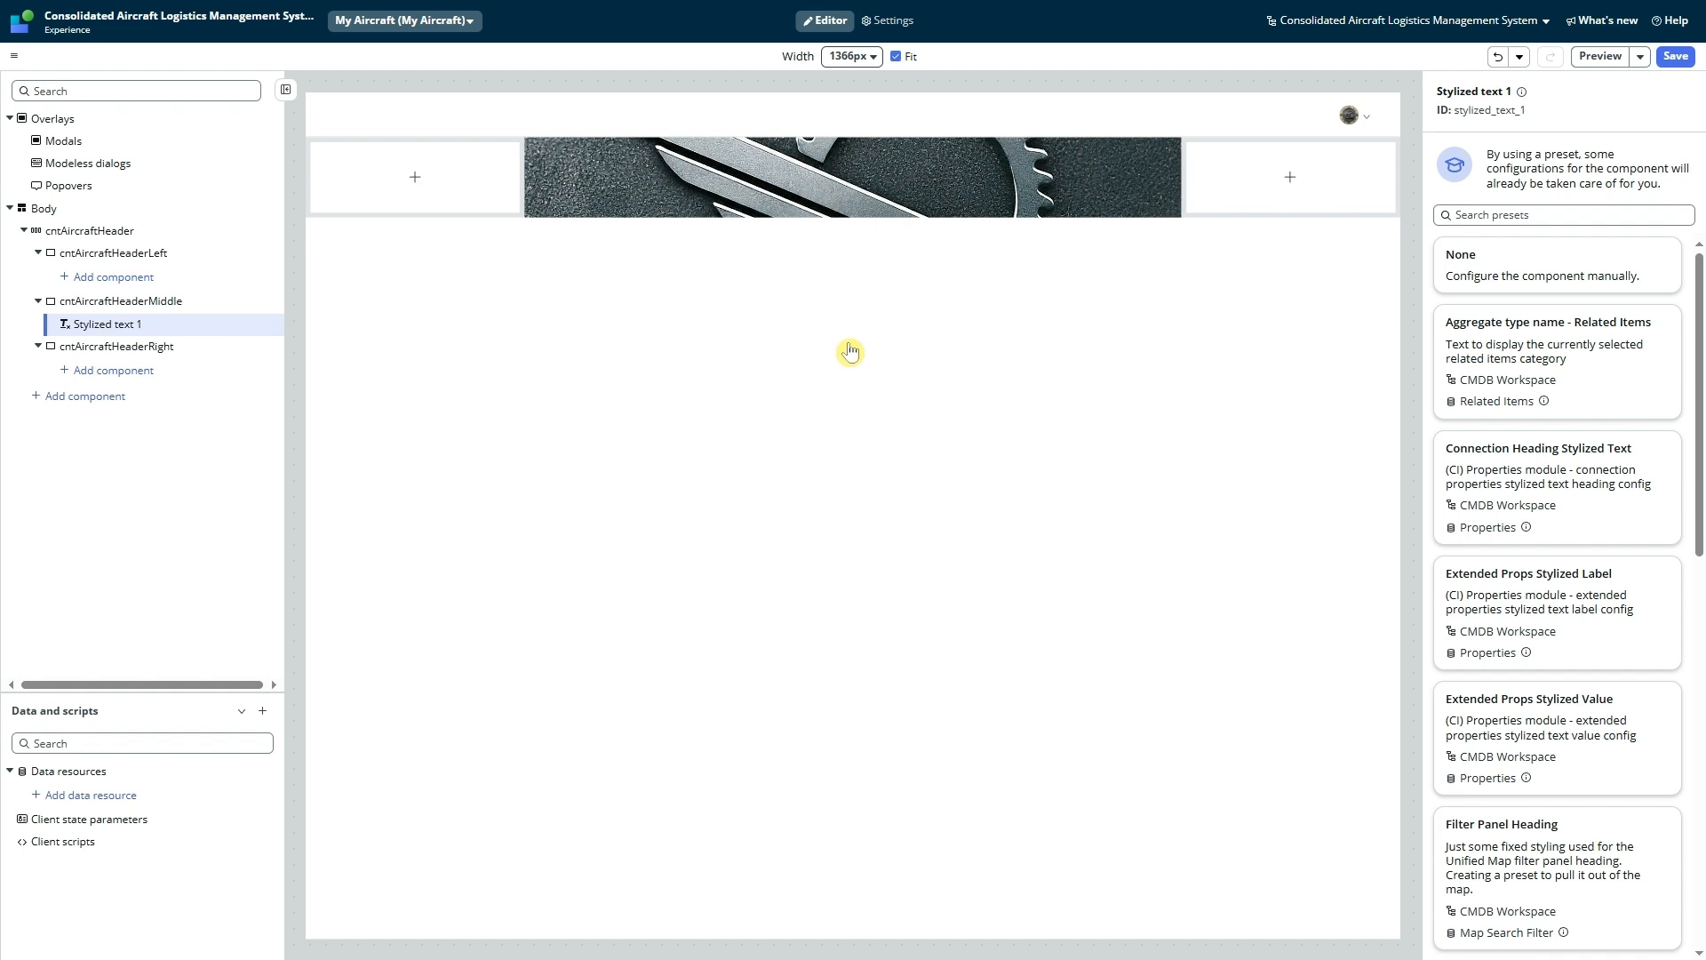
click(1512, 274)
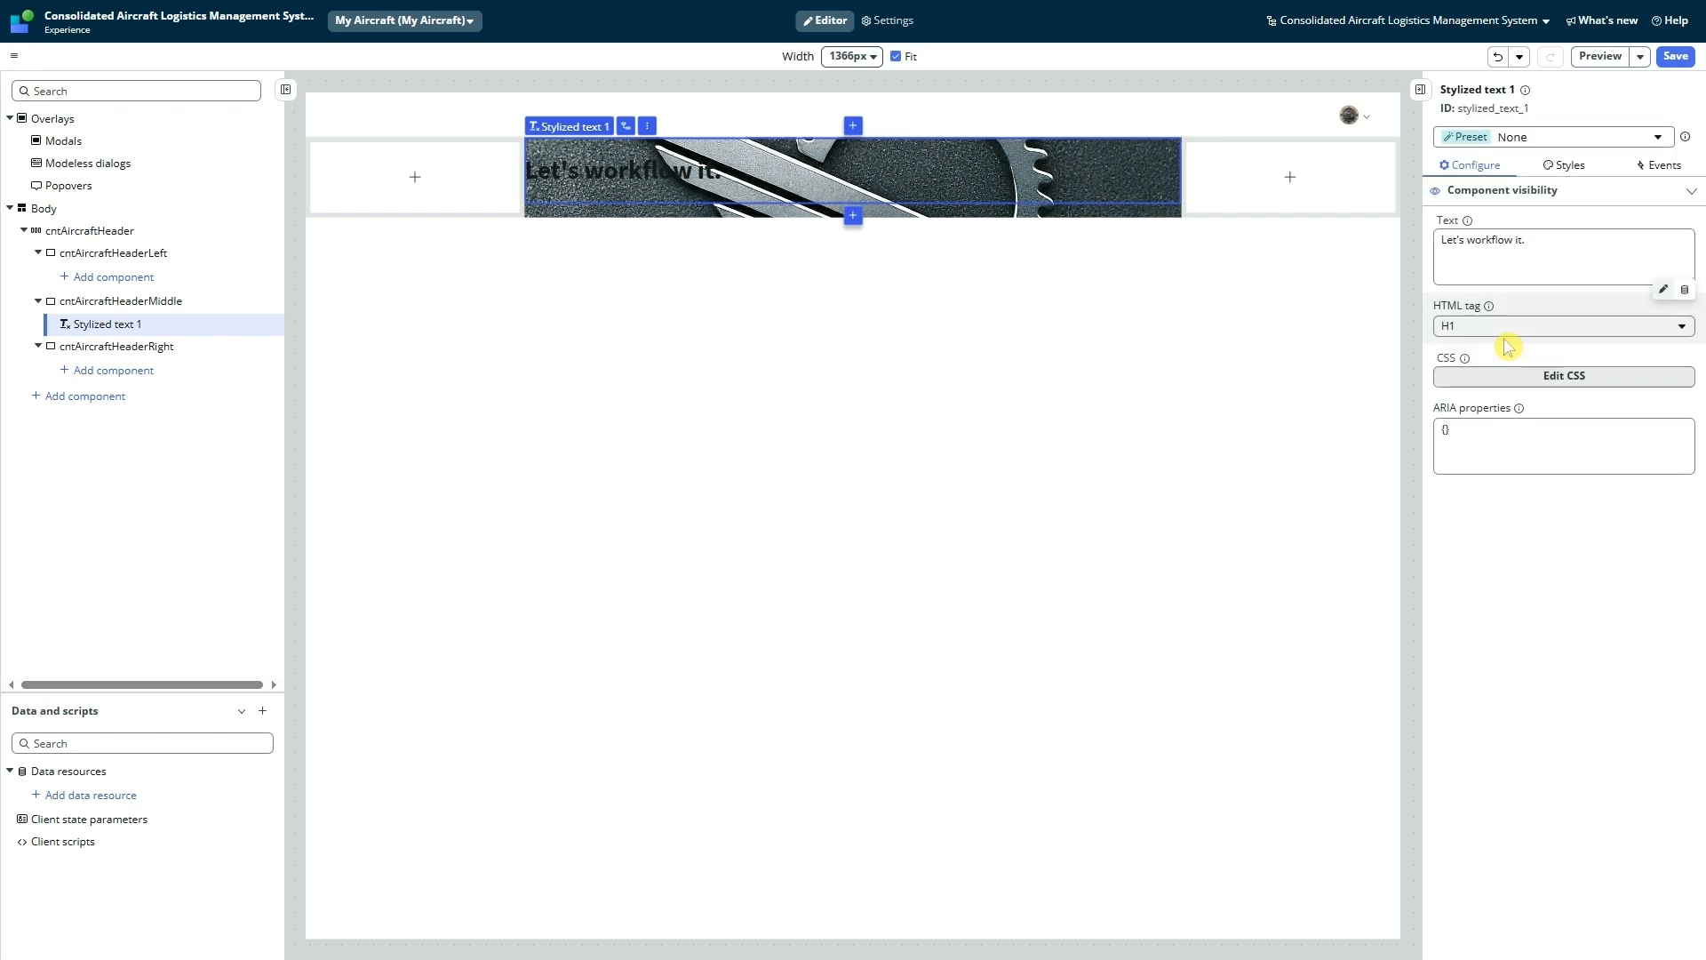
triple_click(1491, 244)
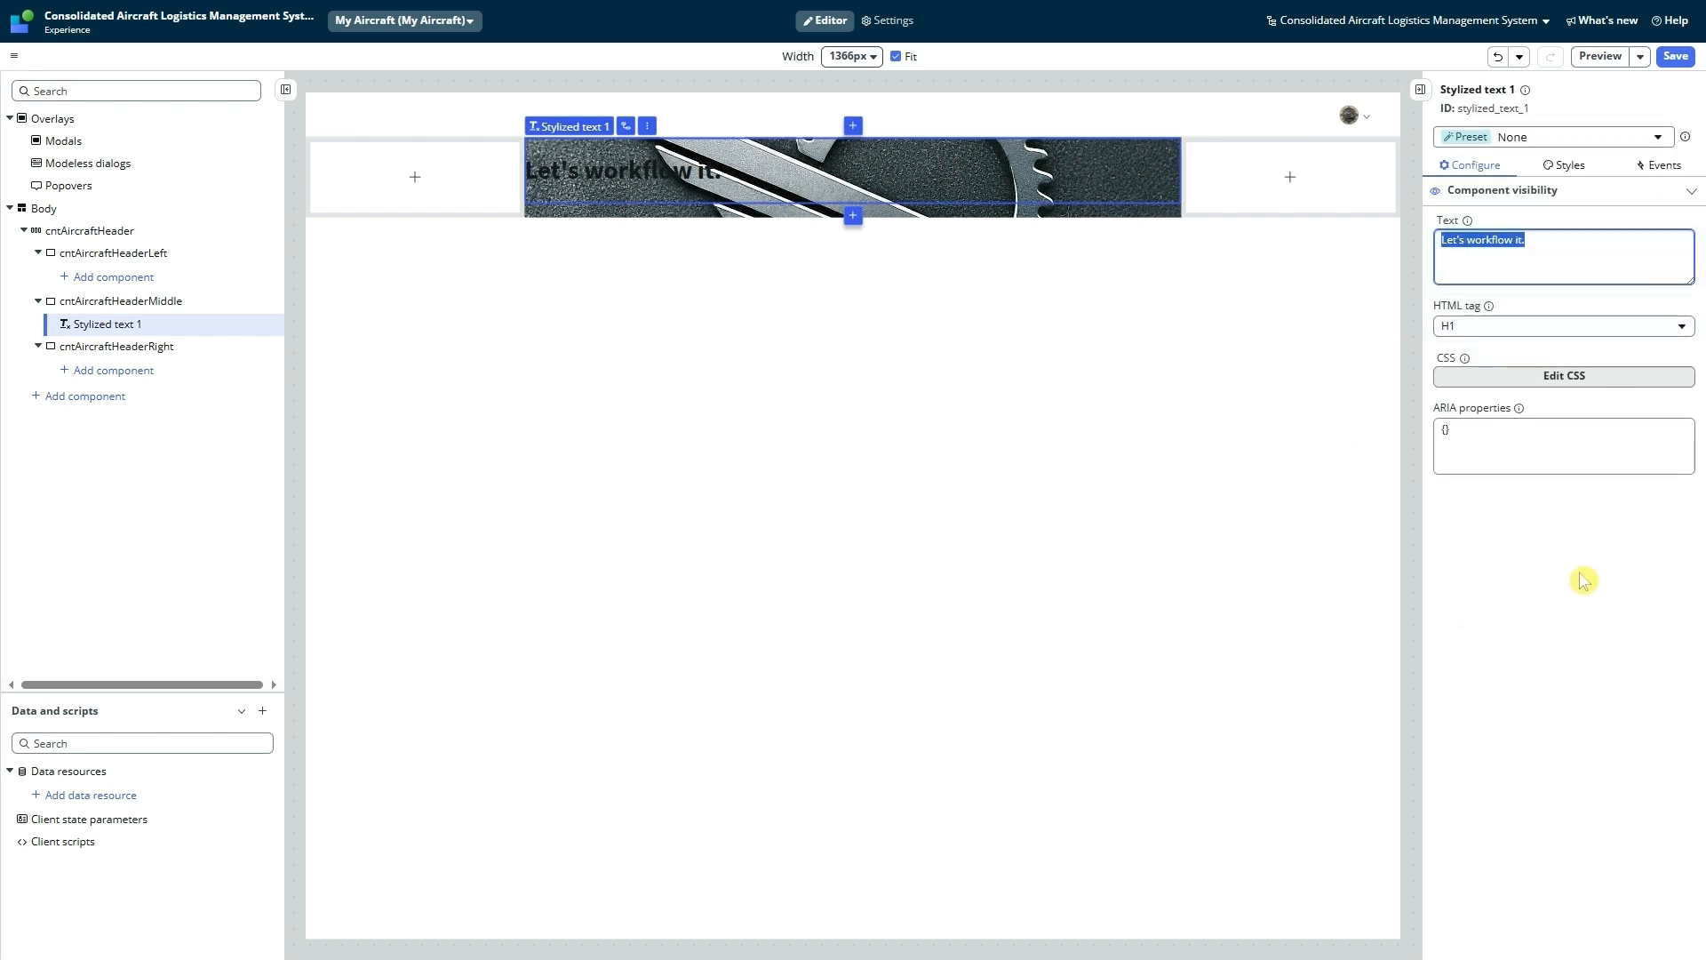
text(My Aircraft)
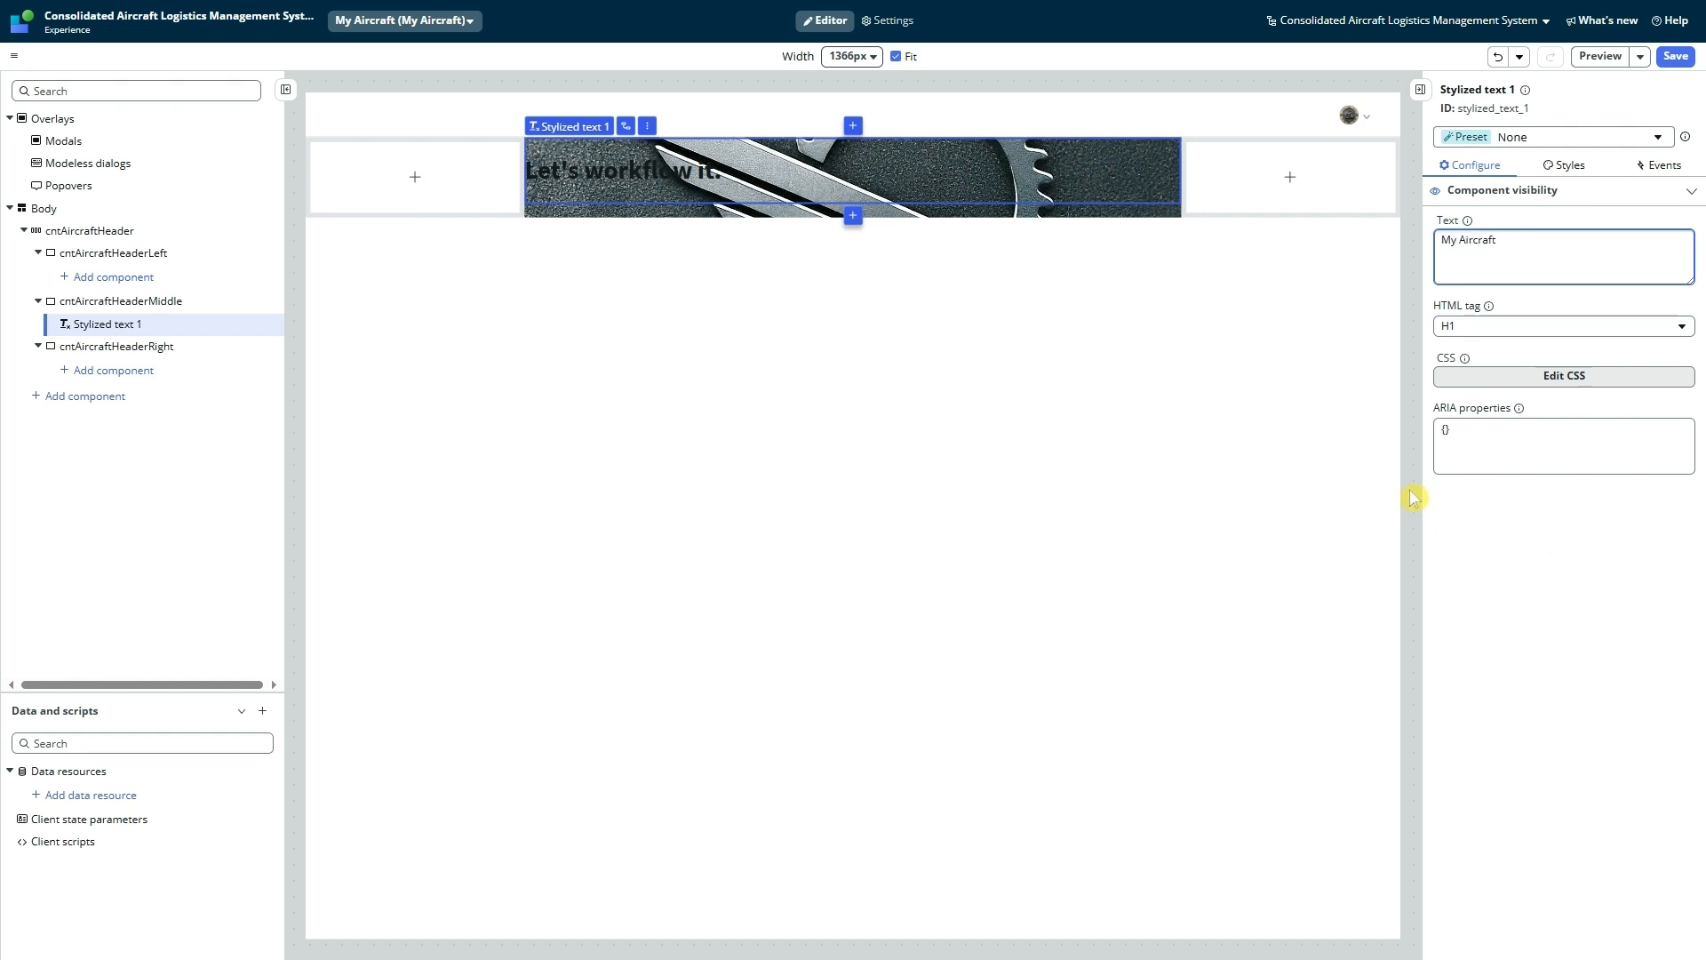
click(1516, 529)
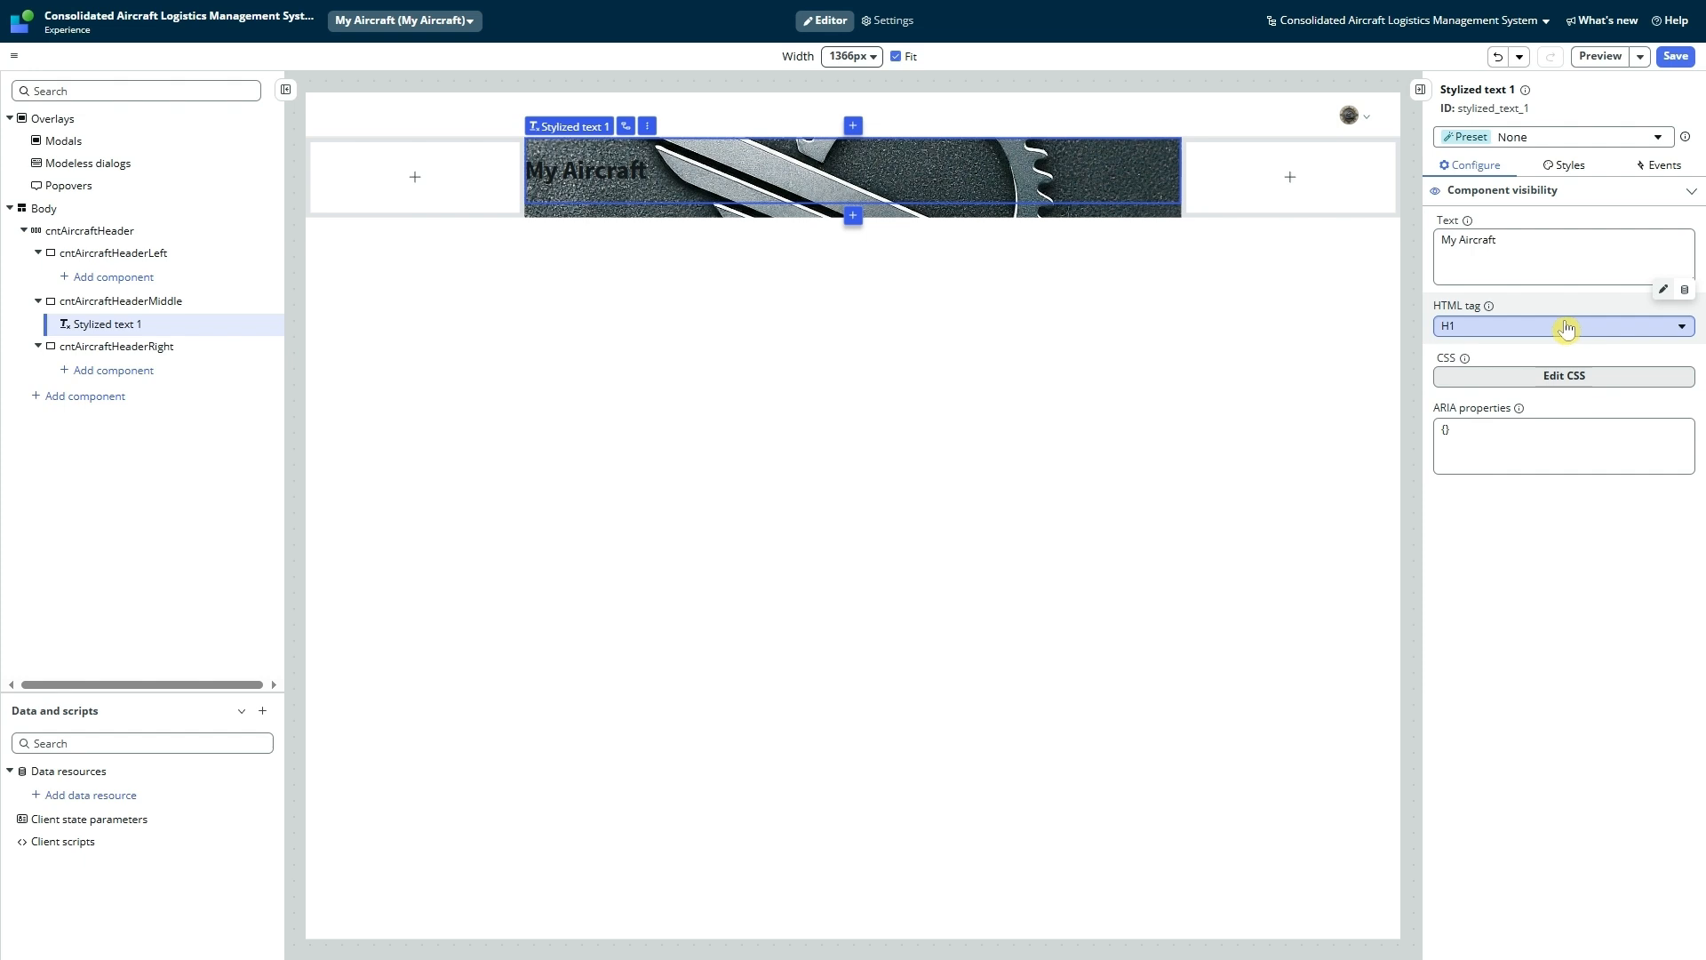
Step: Align the My Aircraft stylized text to the center and set its CSS color to gold
click(1559, 169)
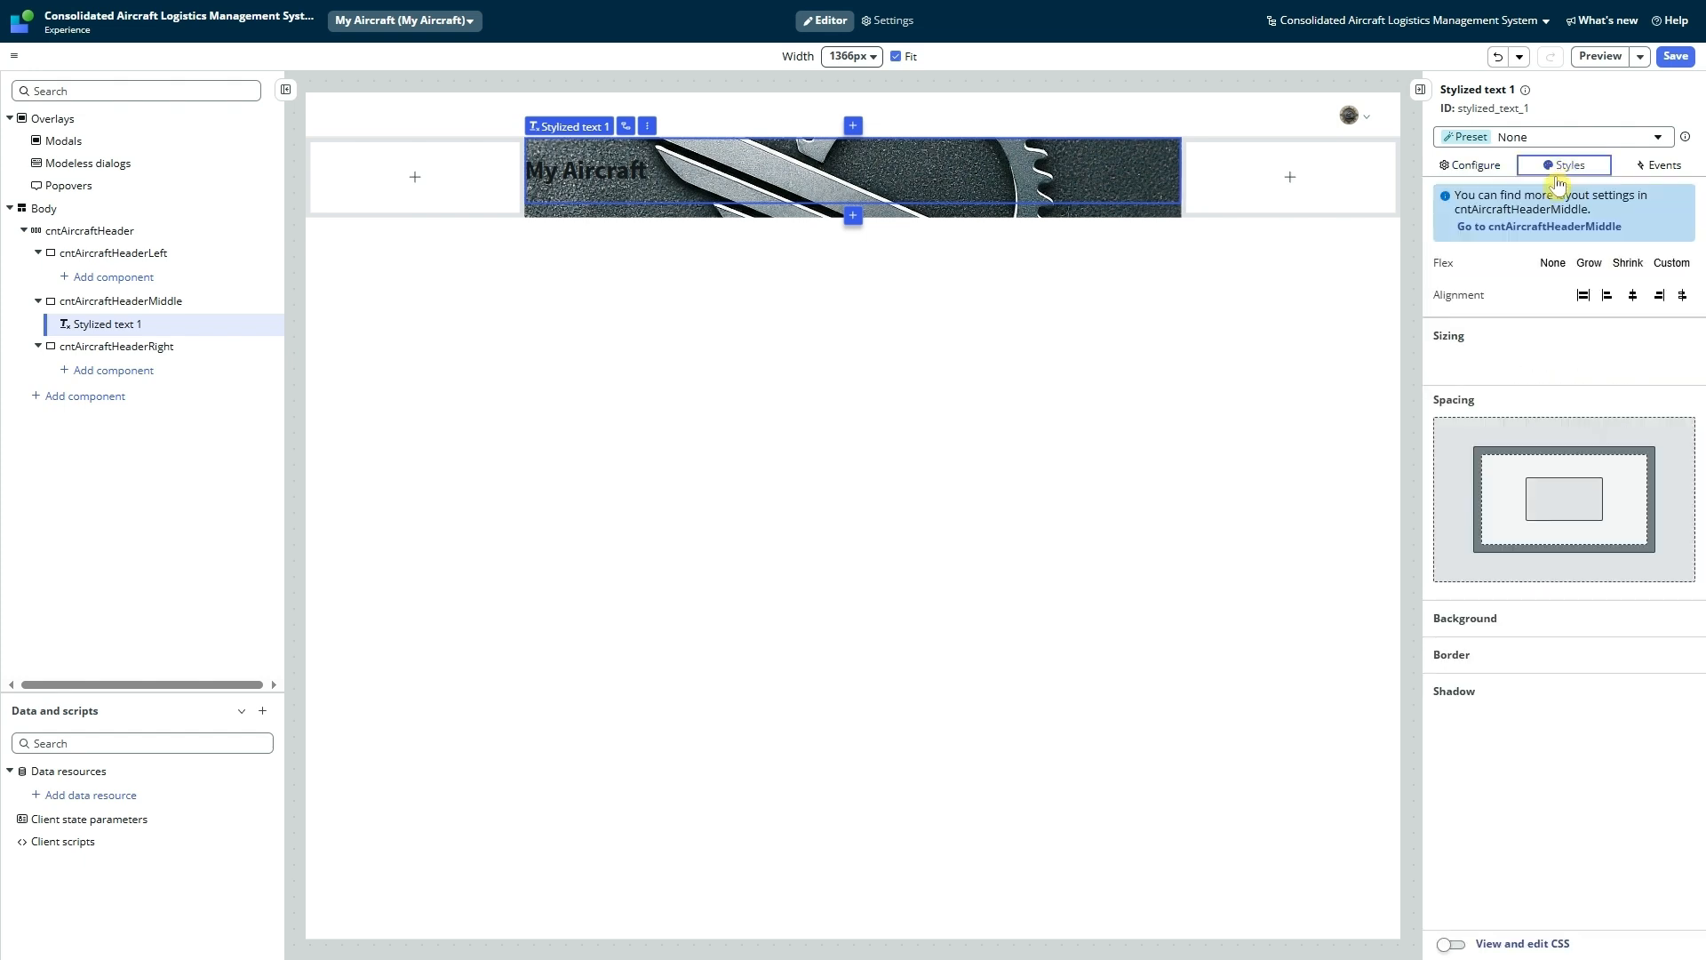
click(1633, 295)
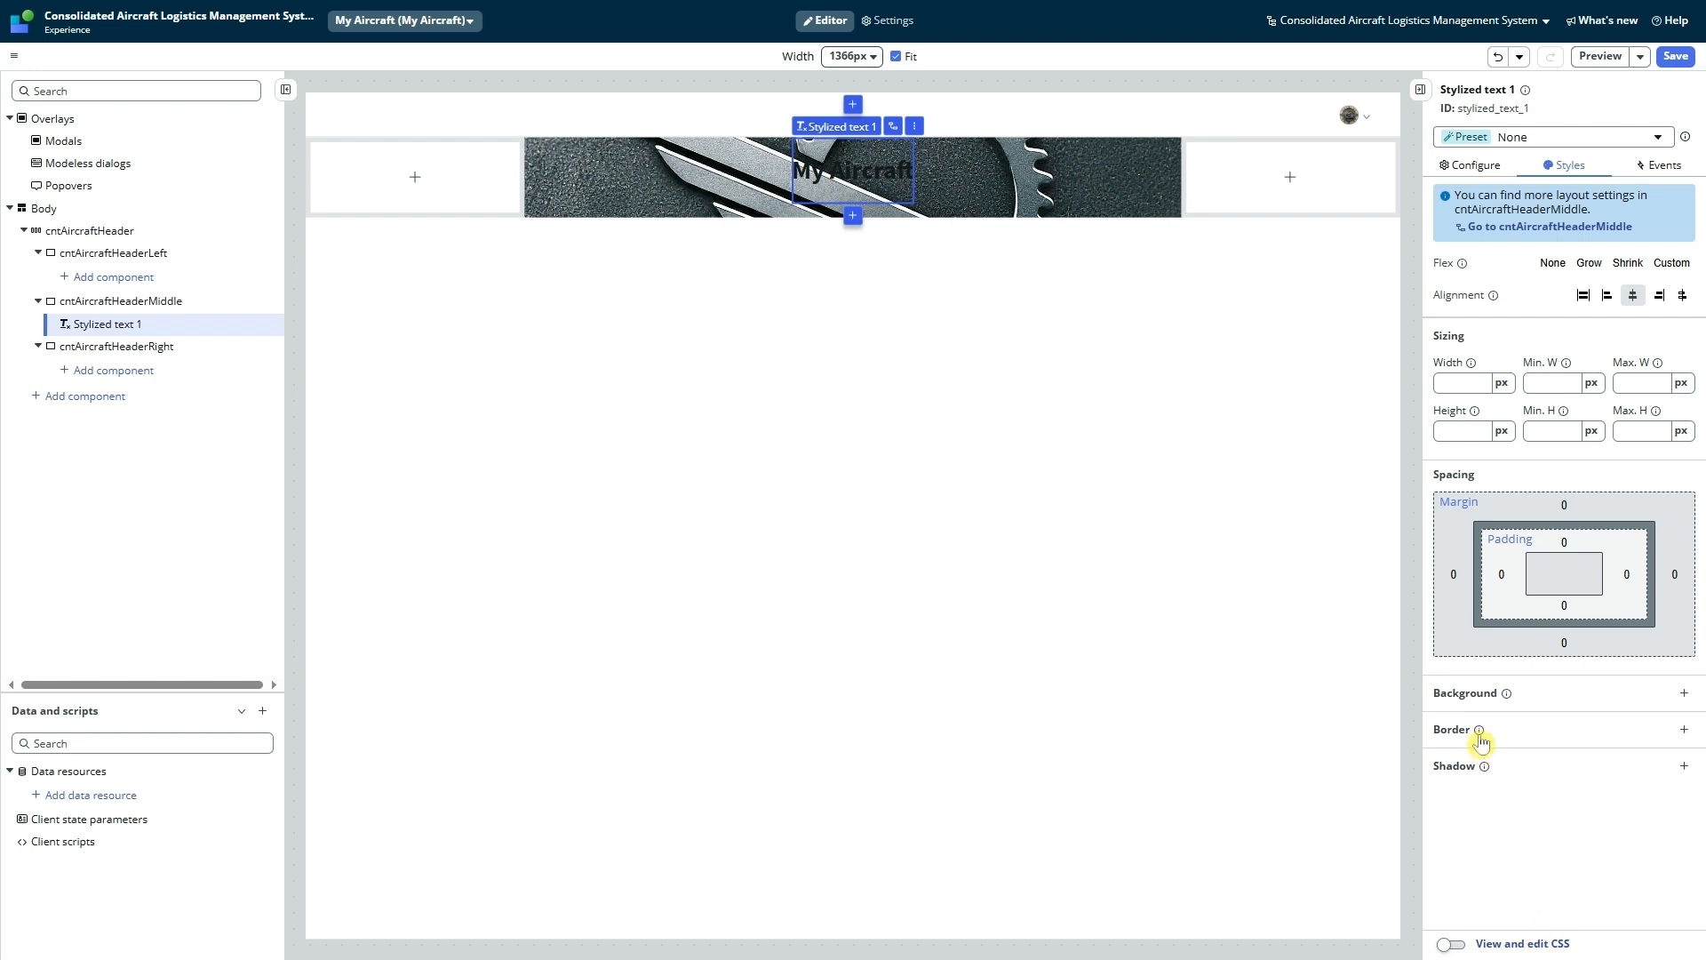
click(1517, 943)
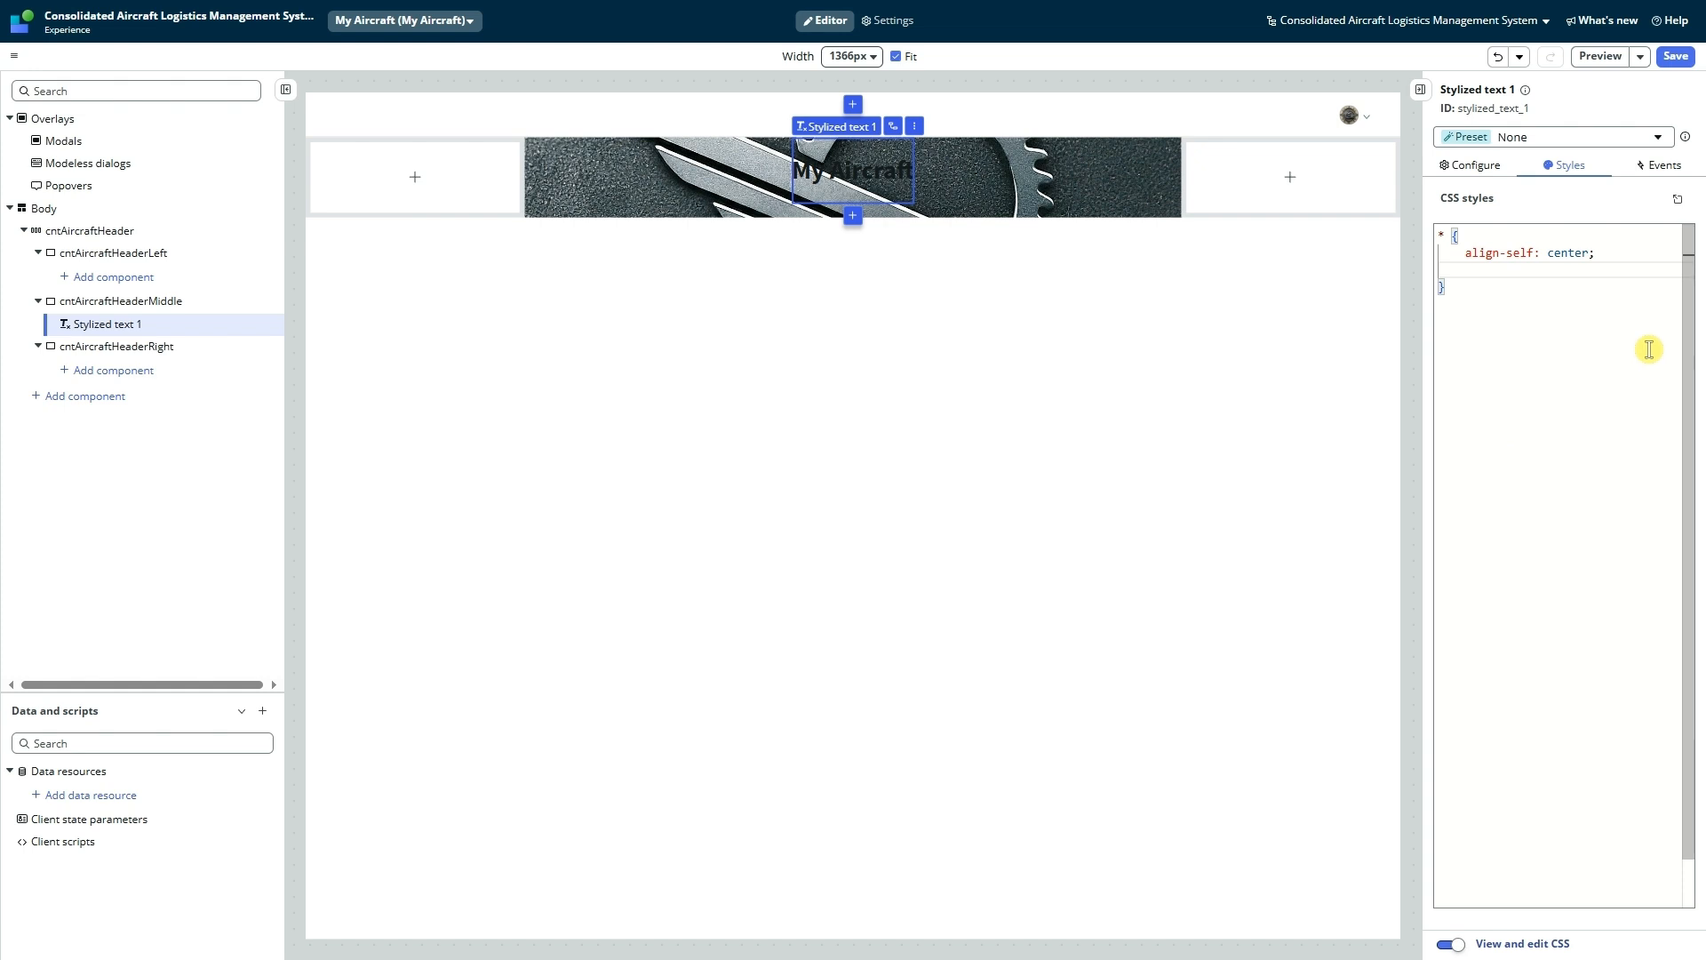
text(colo)
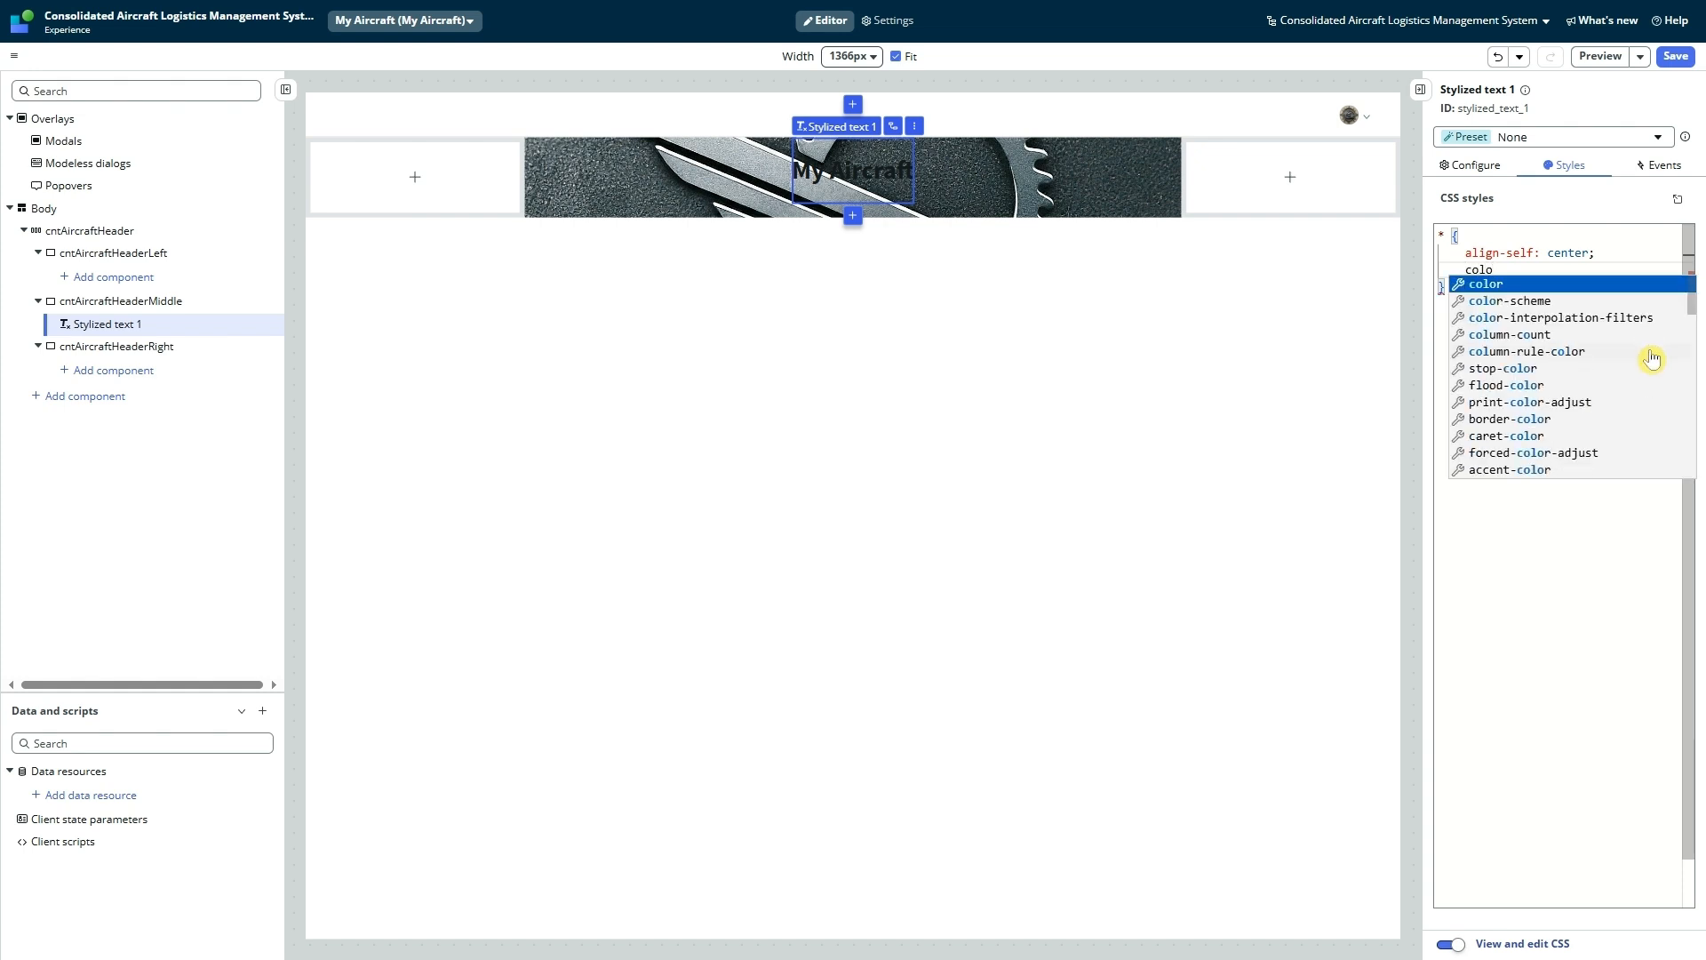
key(Return)
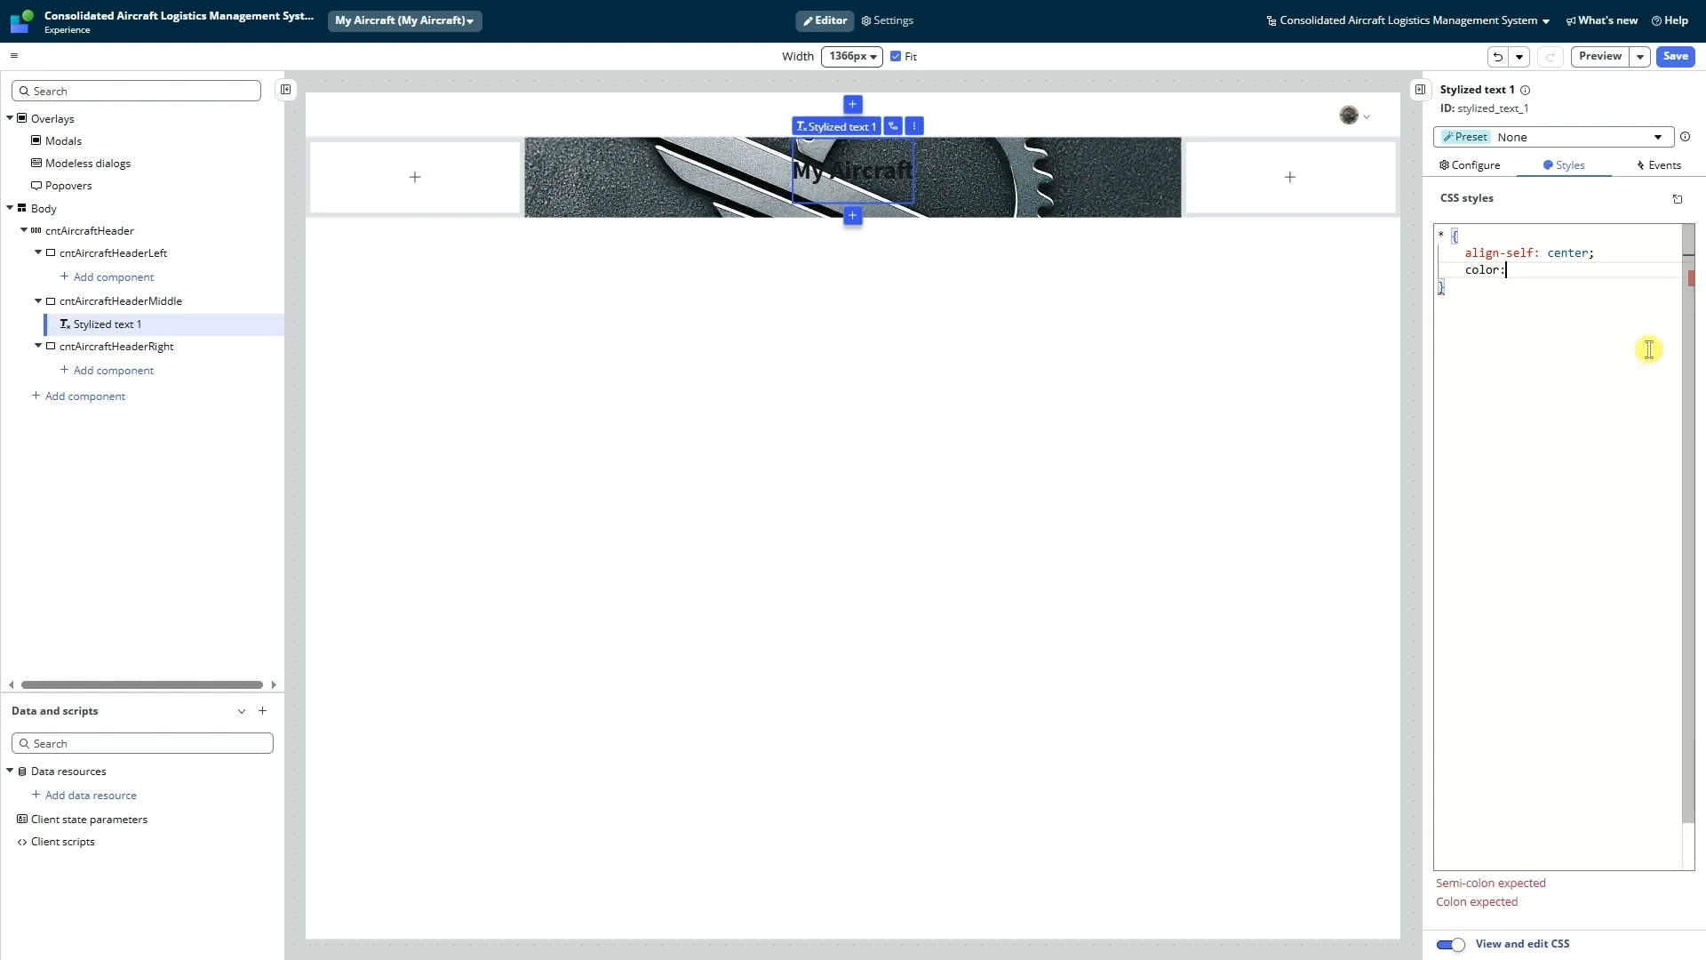
text(gol)
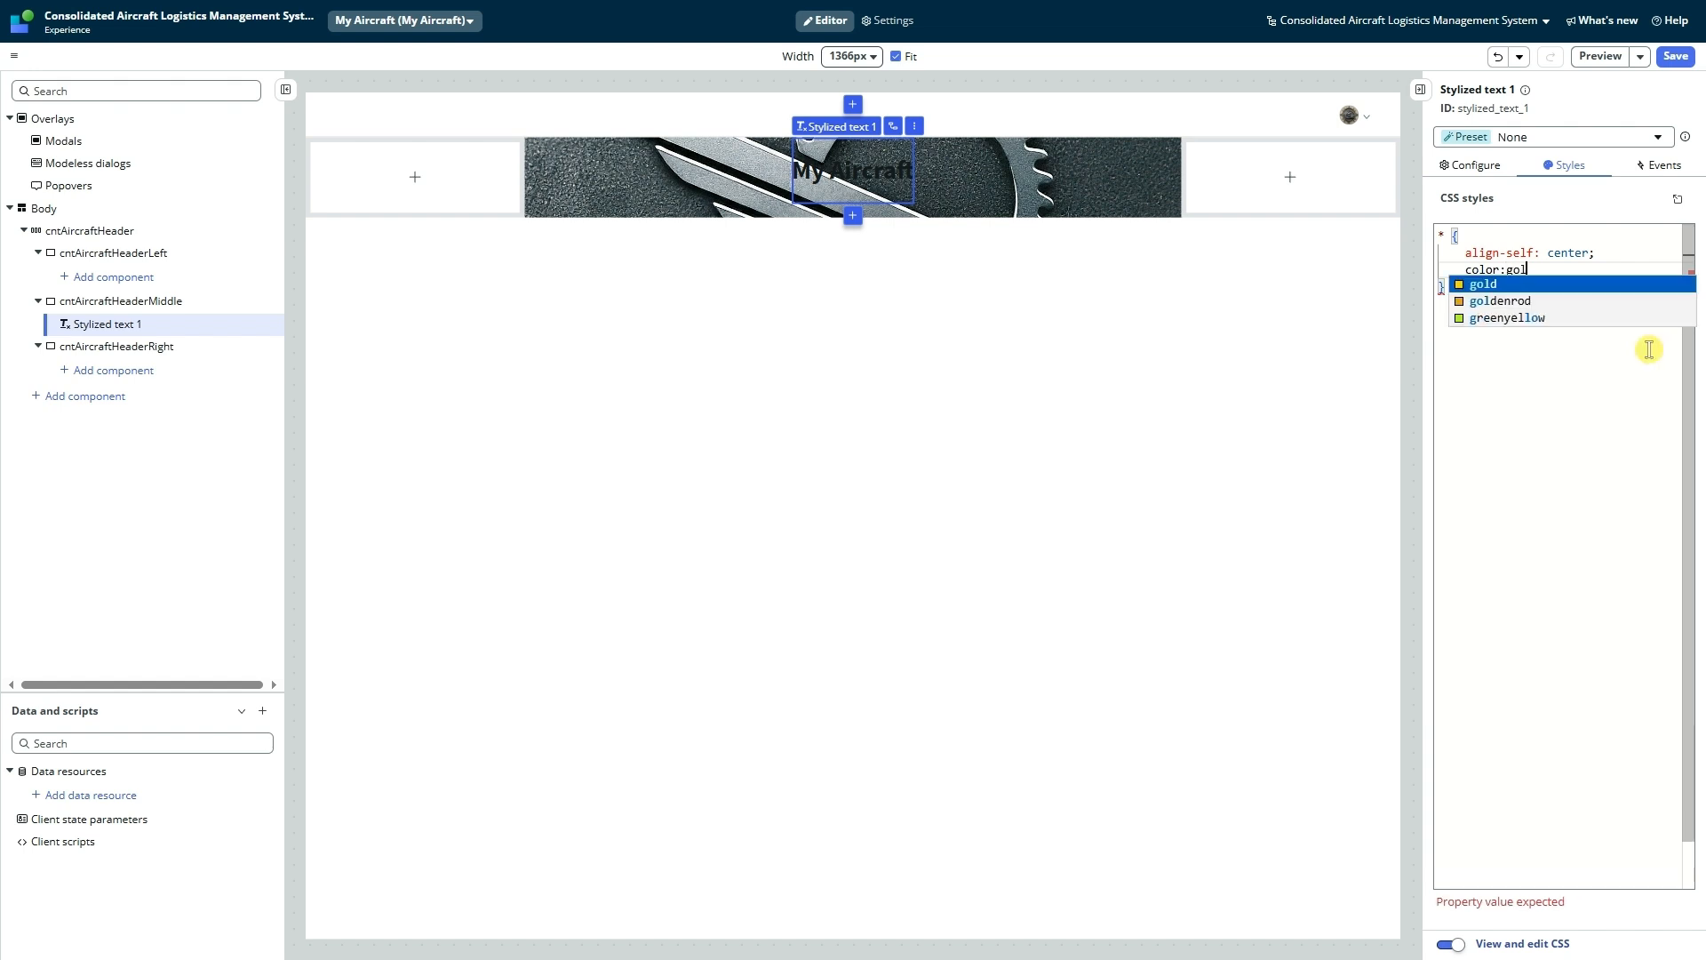
key(Return)
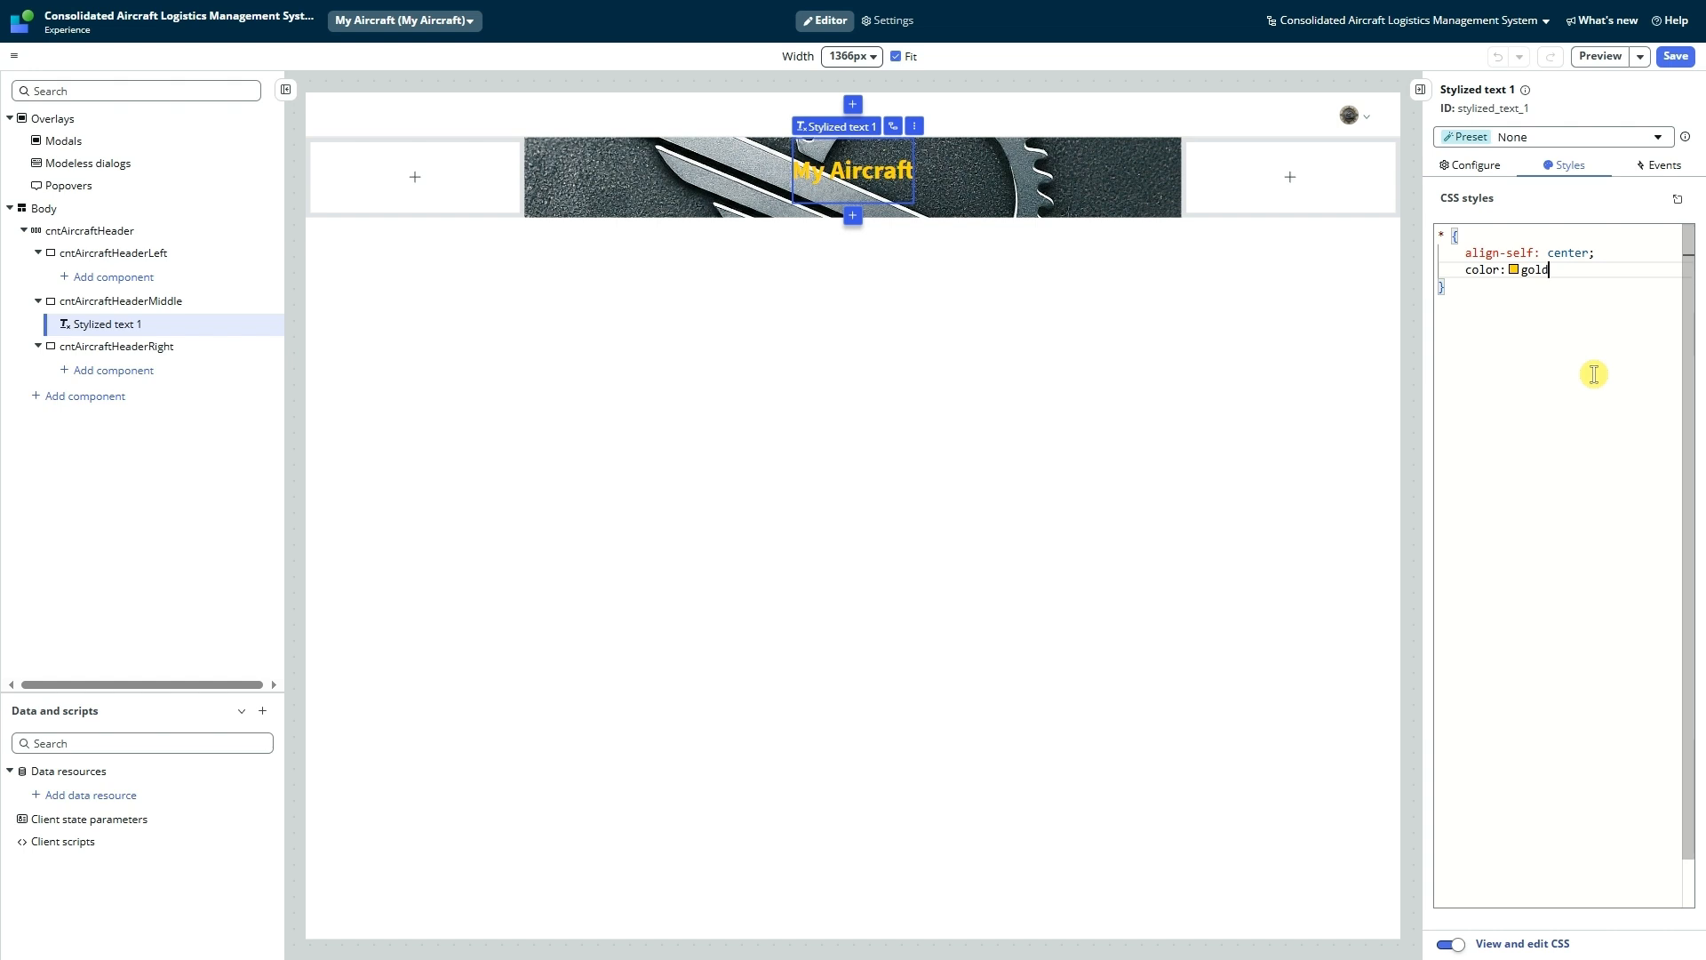
Step: Add a font-size of x-large to the My Aircraft stylized text's CSS and save the page
key(Return)
text(font)
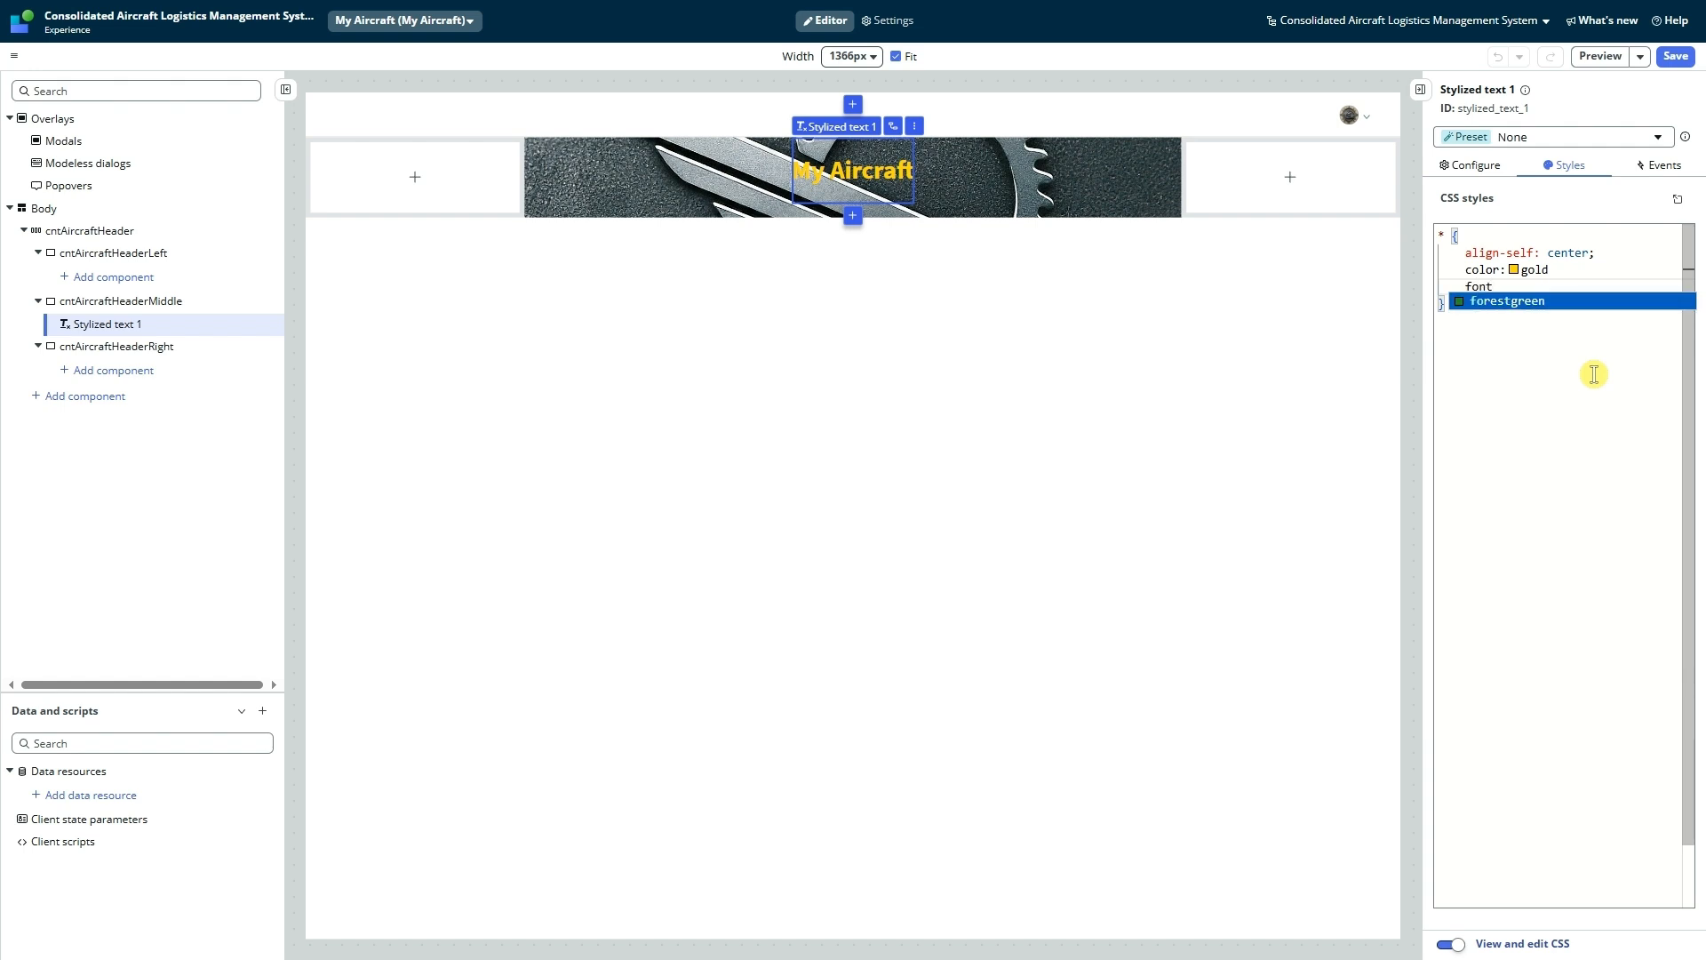
text(z)
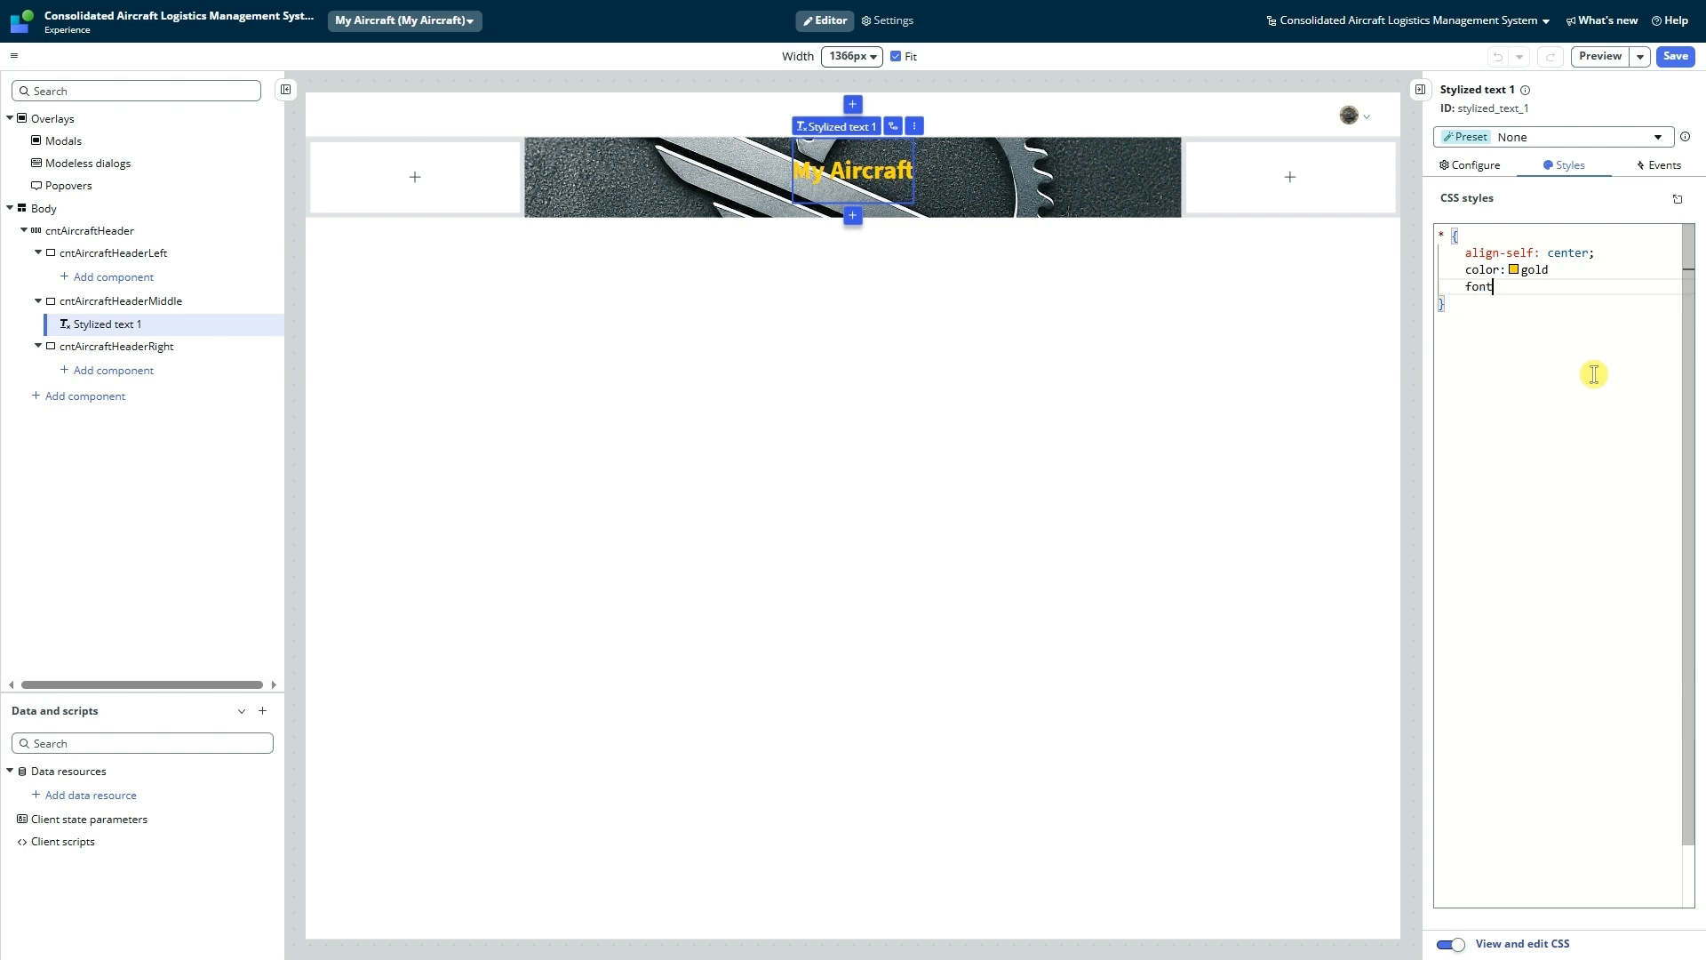
key(BackSpace)
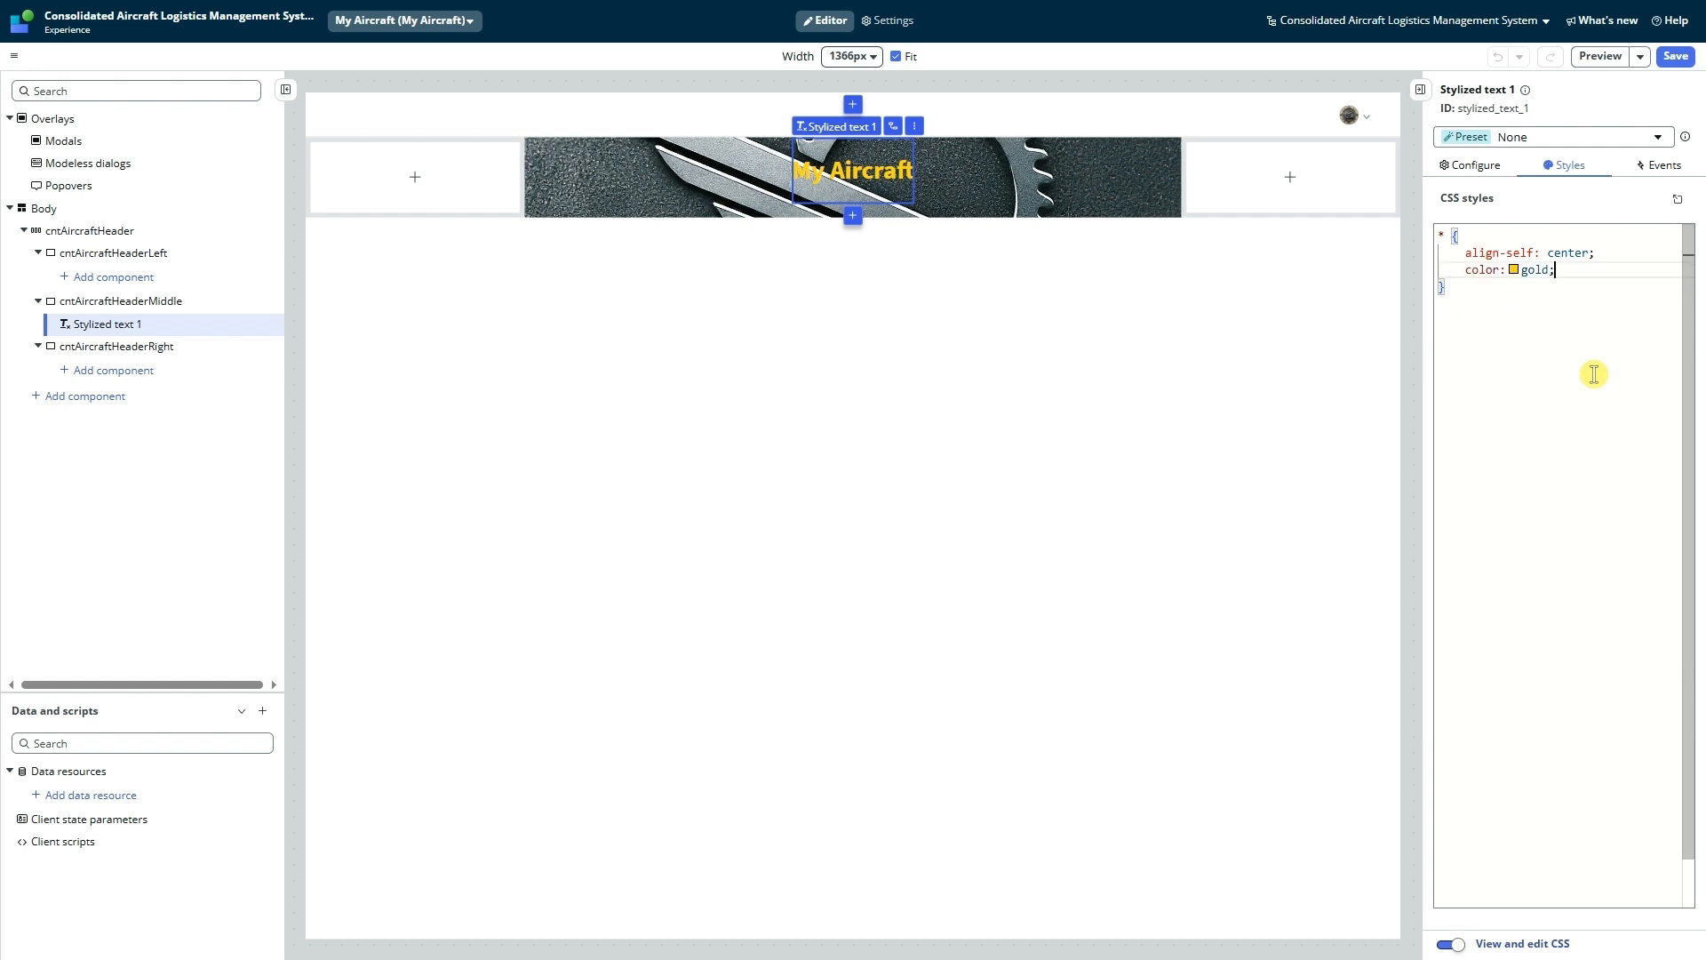
key(Return)
text(font)
key(Down)
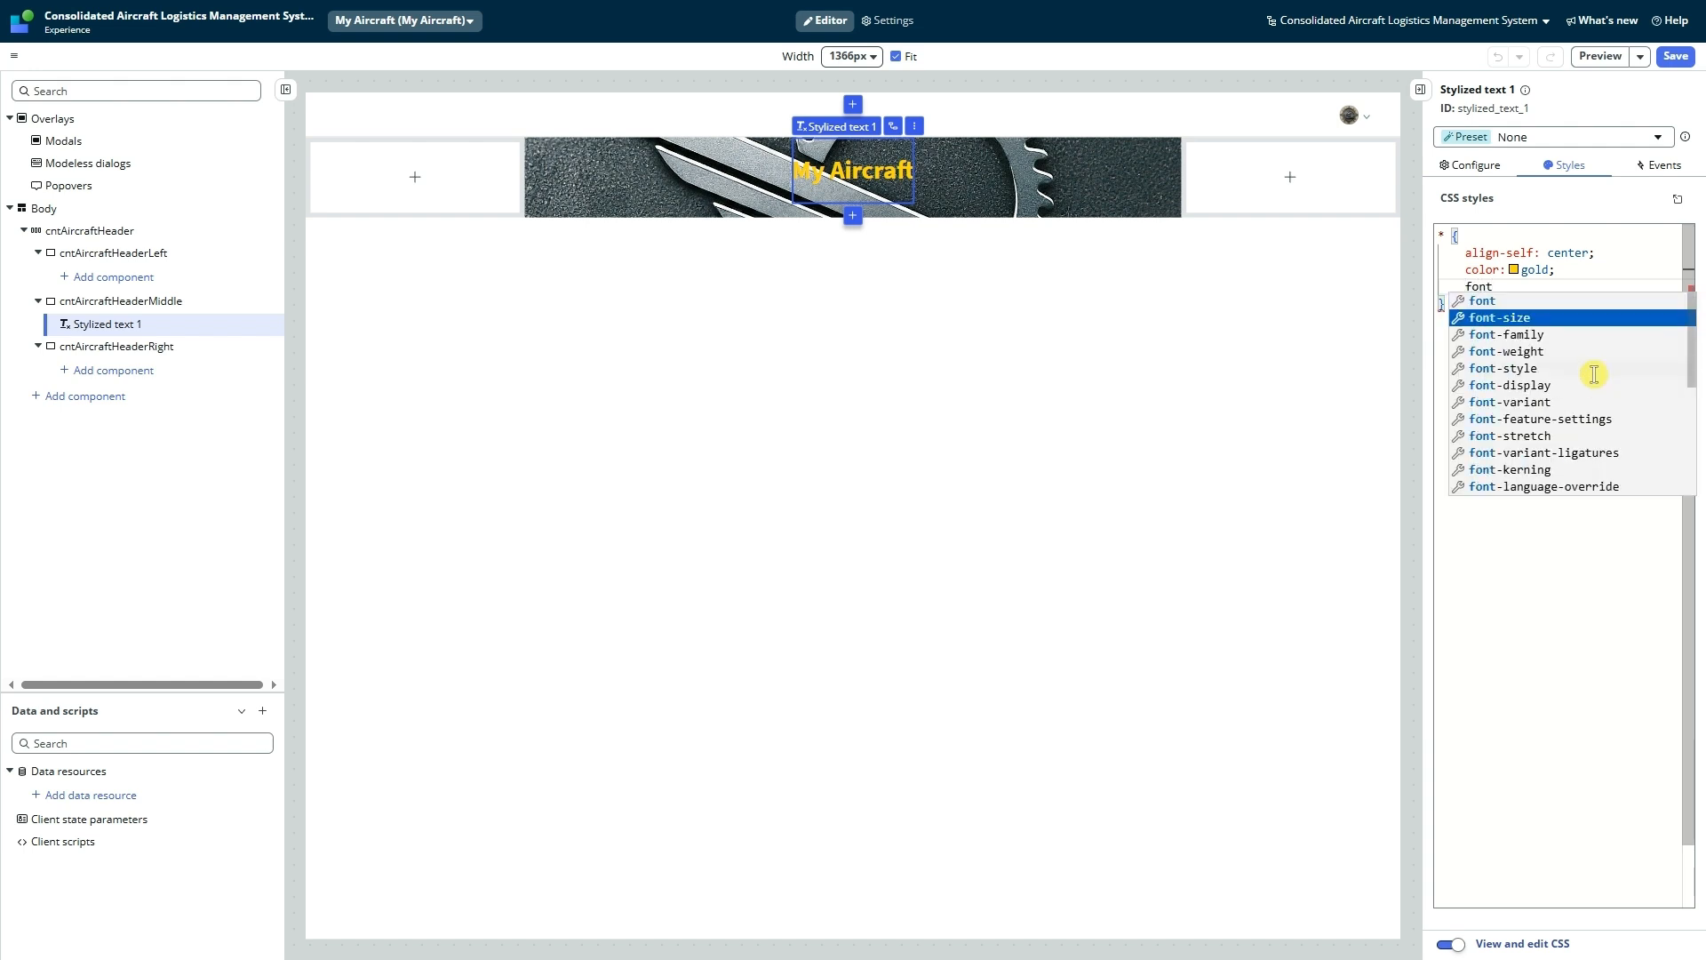
key(Return)
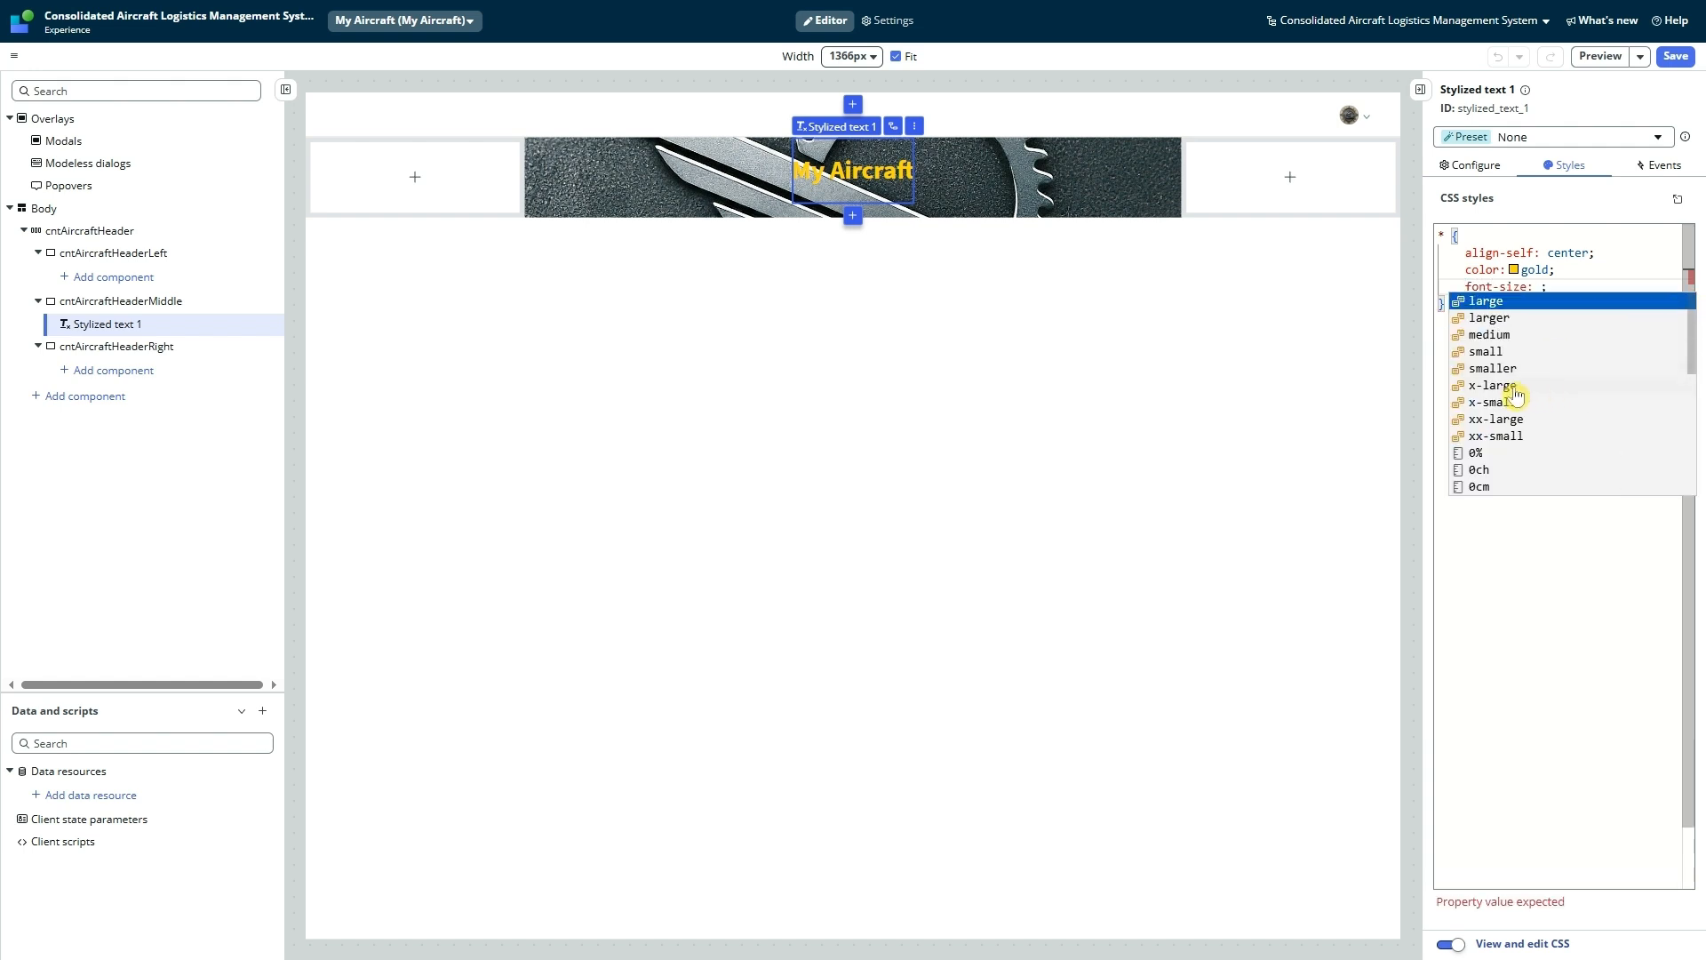
click(1522, 386)
click(1451, 944)
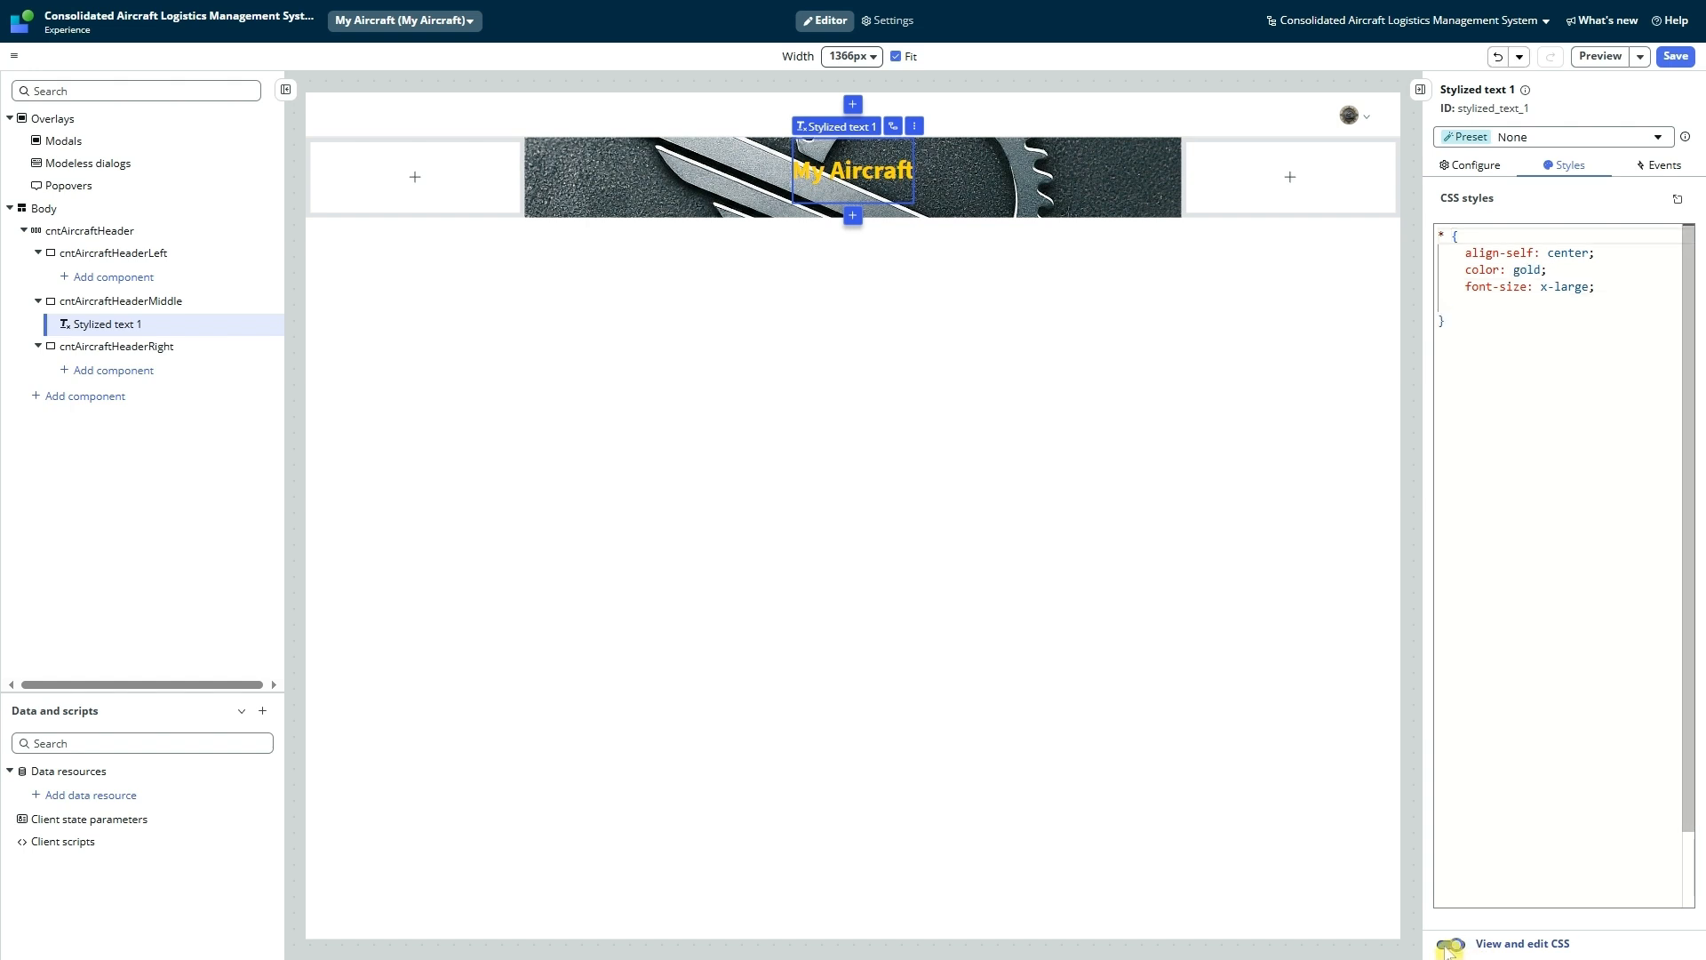
click(1676, 57)
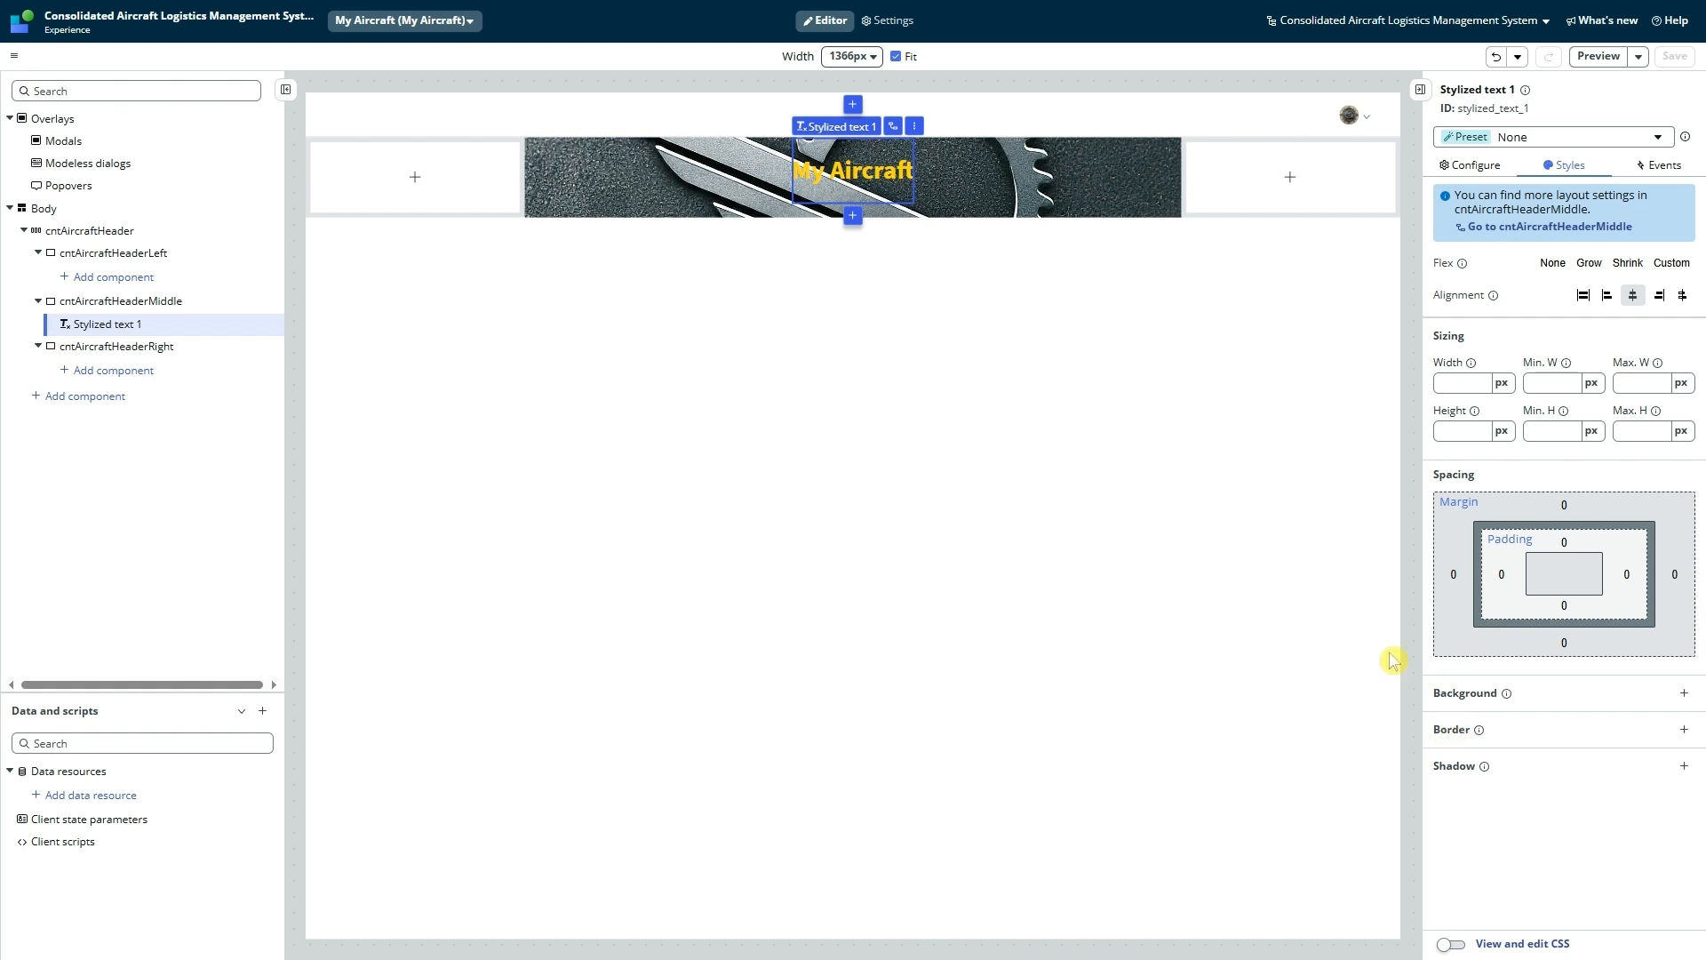
Step: Change the My Aircraft stylized text's CSS color to white and save the page
click(1522, 943)
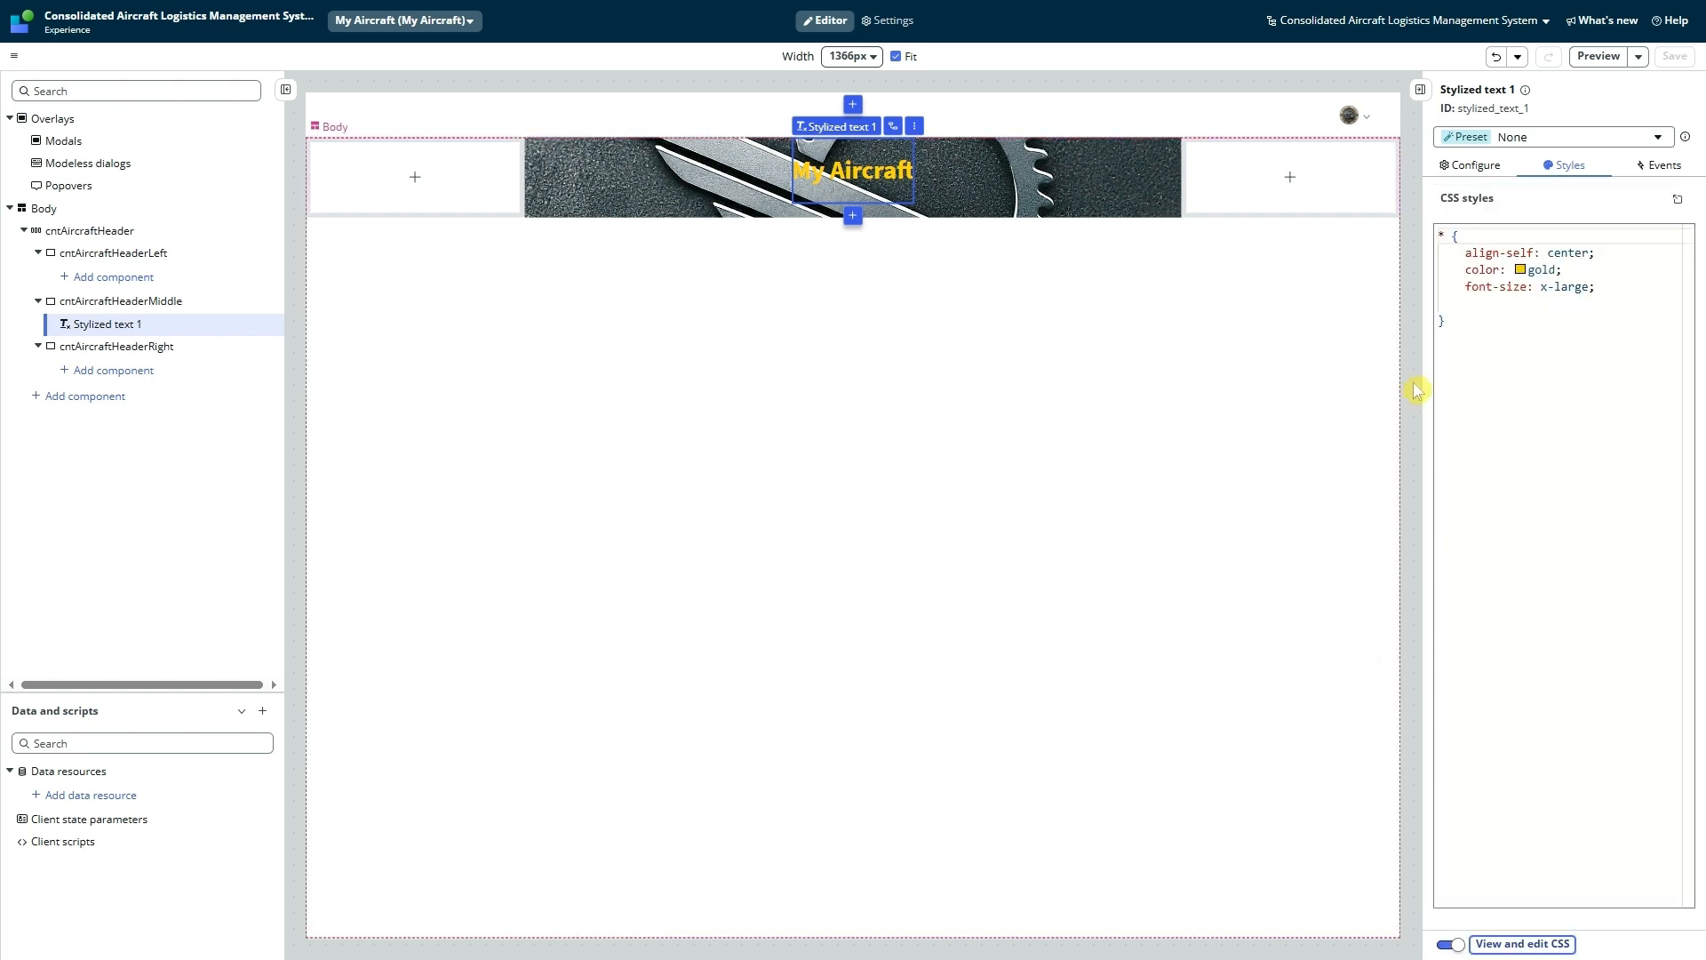
double_click(1545, 271)
text(wh)
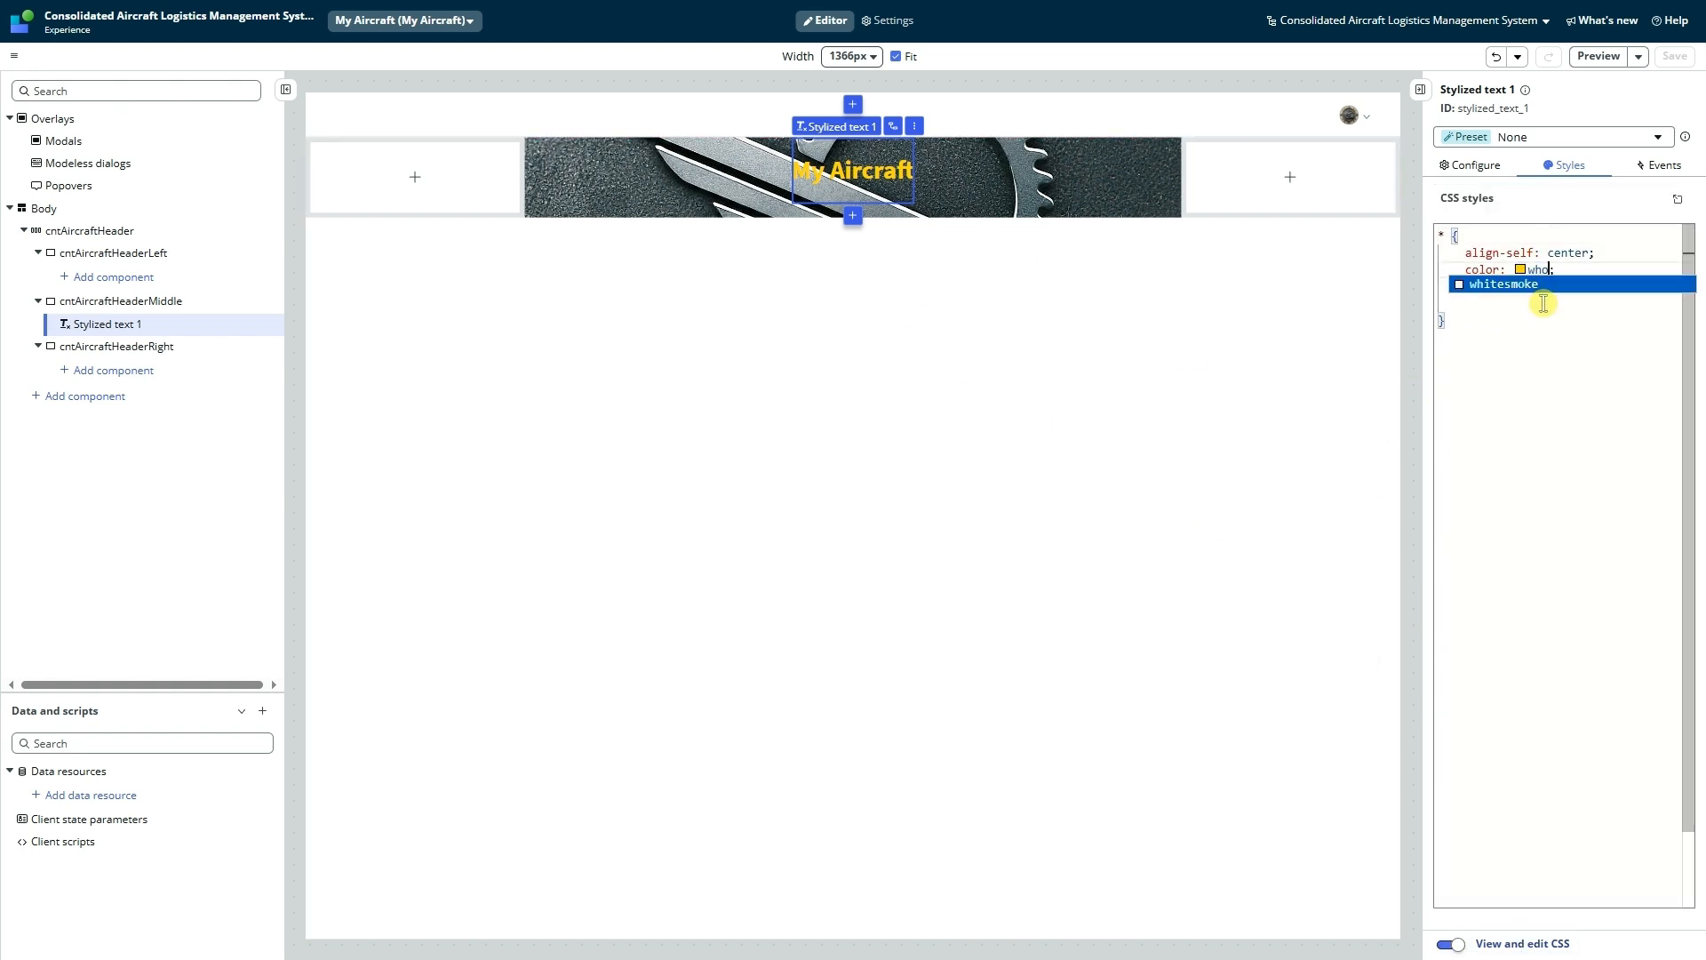
text(ite)
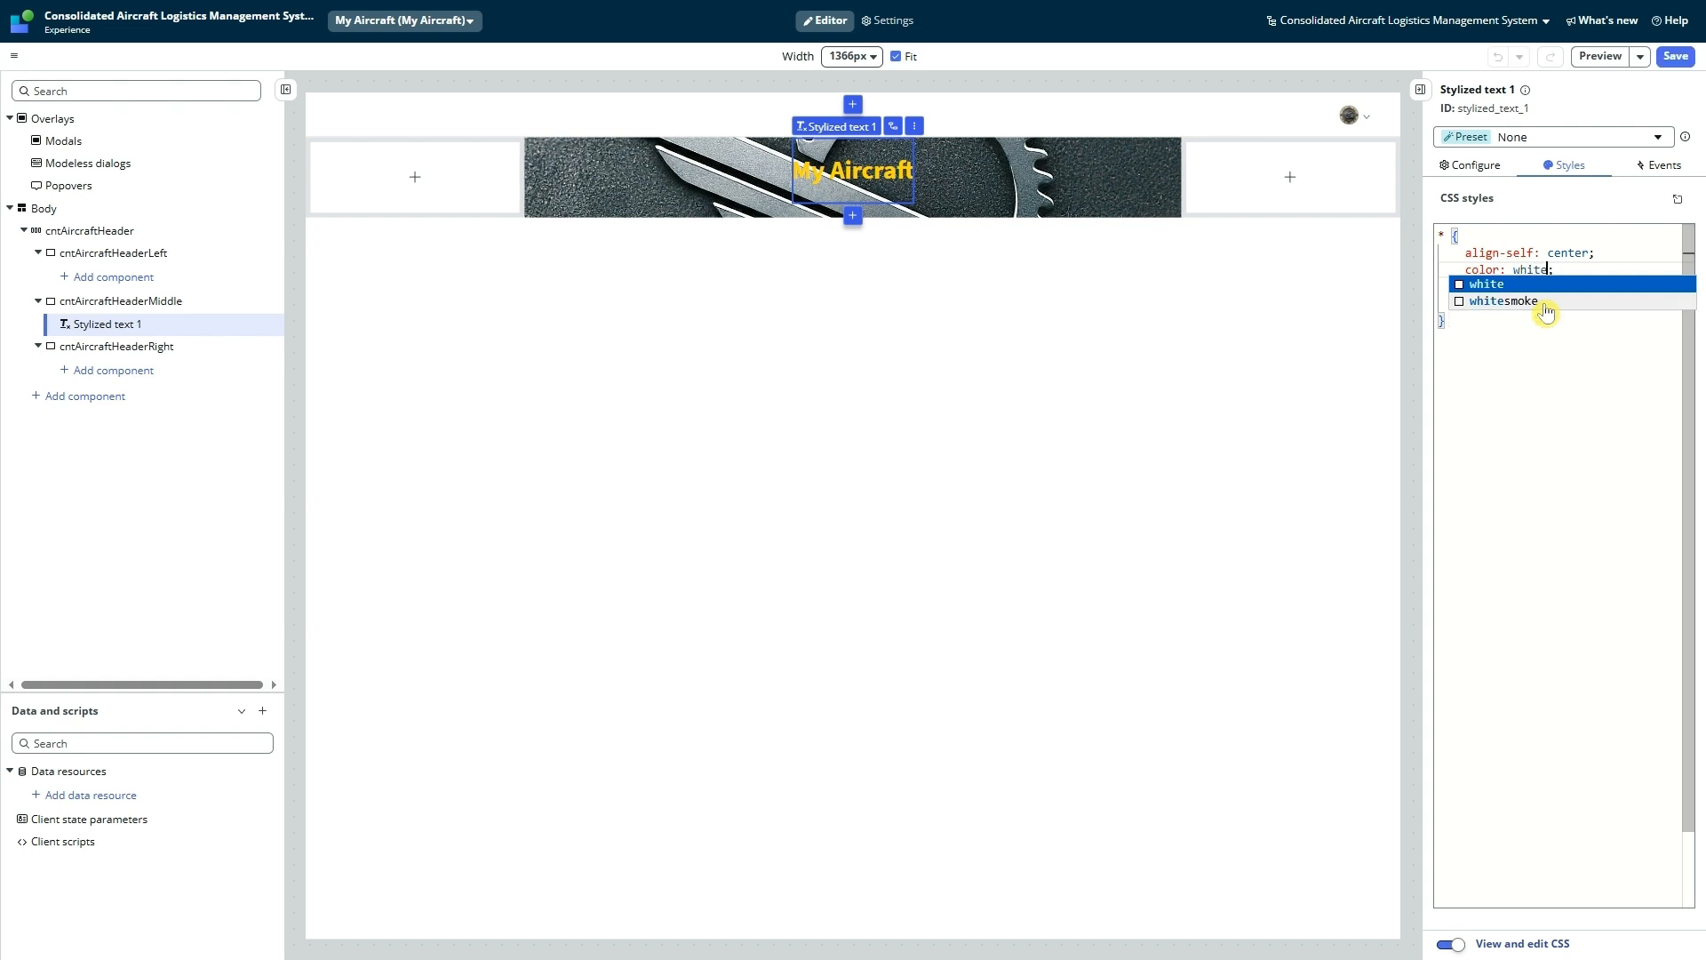
click(1528, 514)
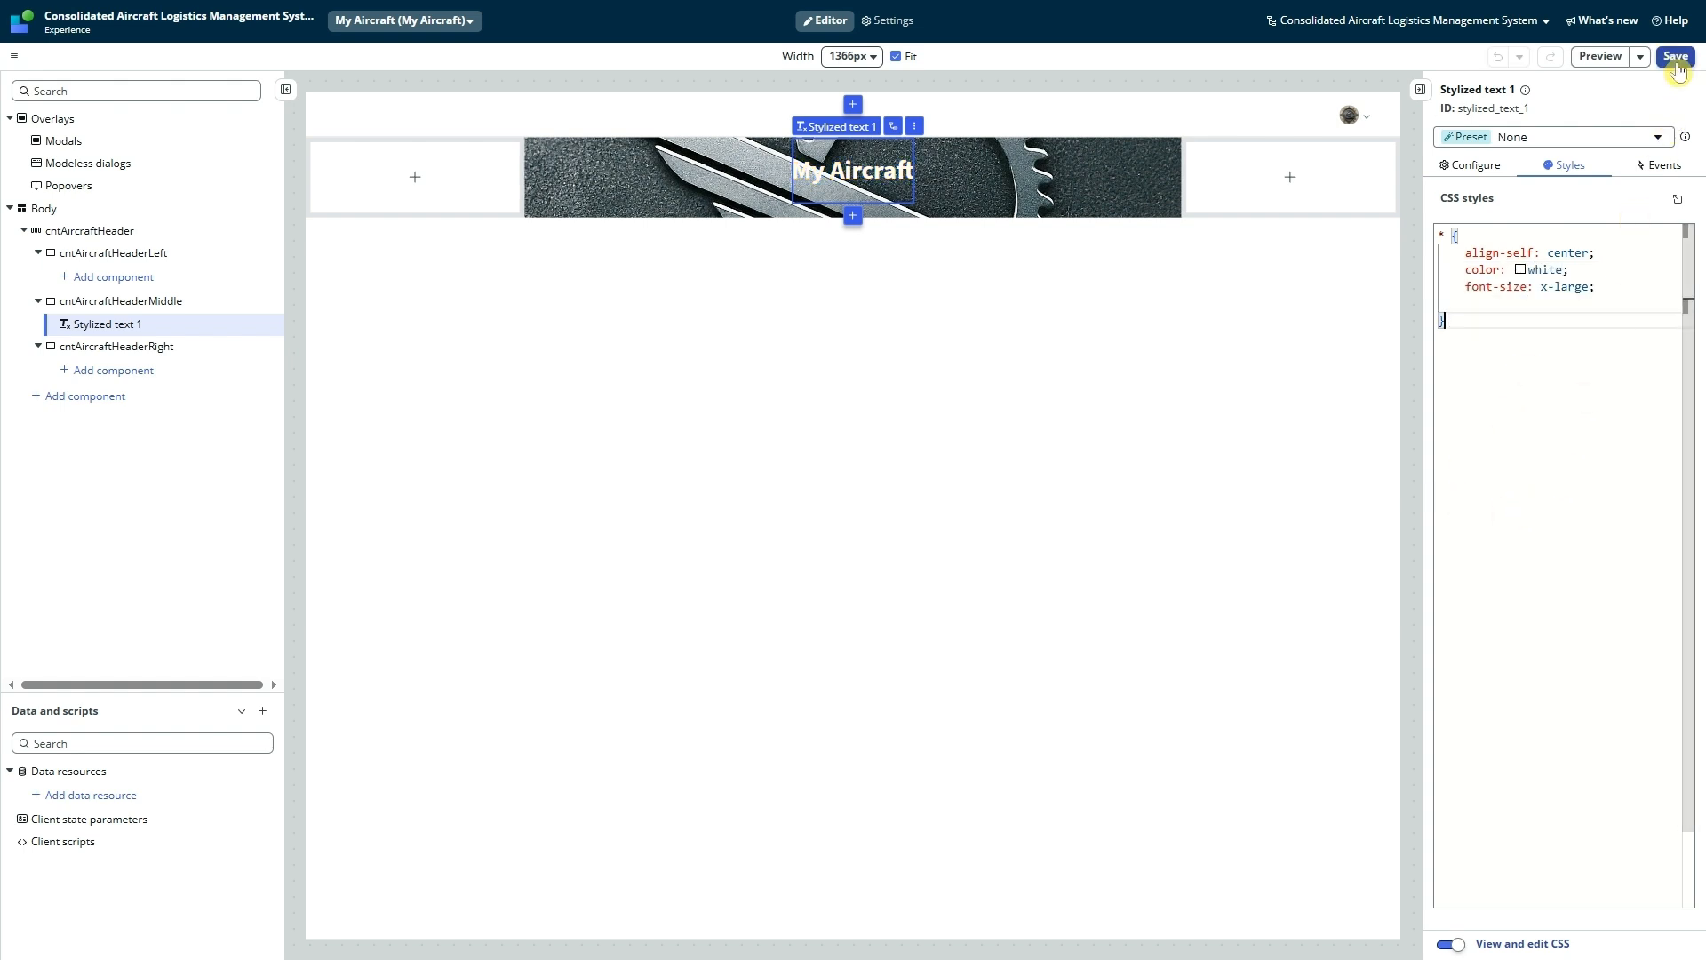
click(1493, 942)
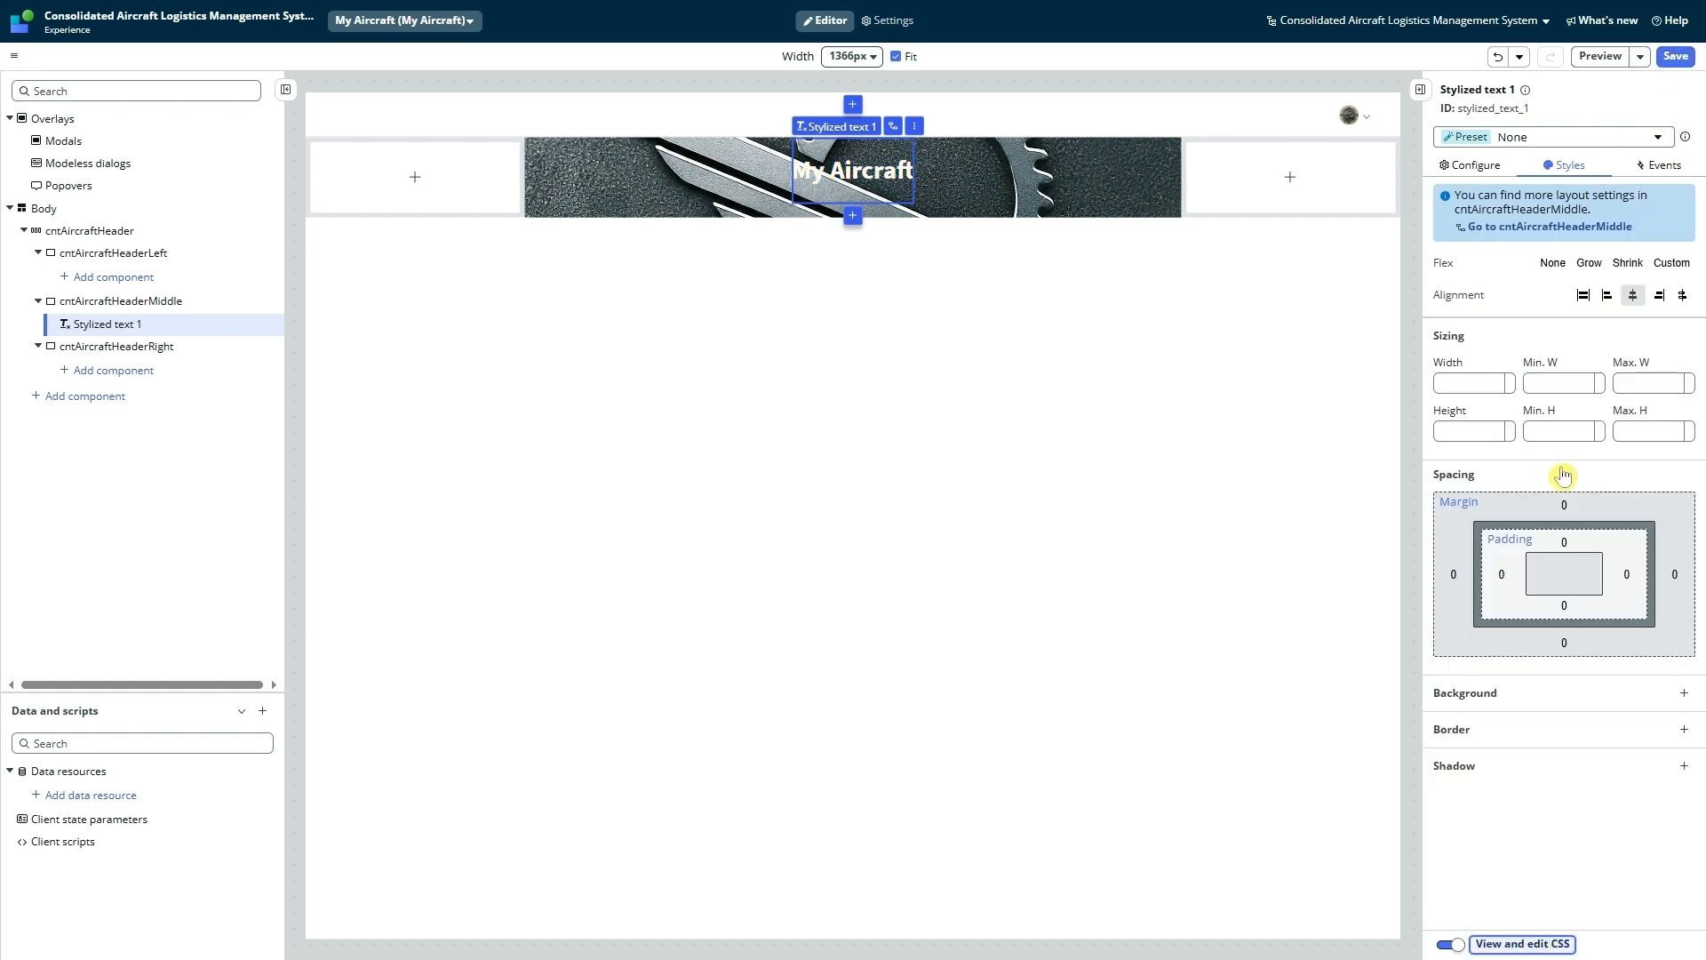
click(1676, 56)
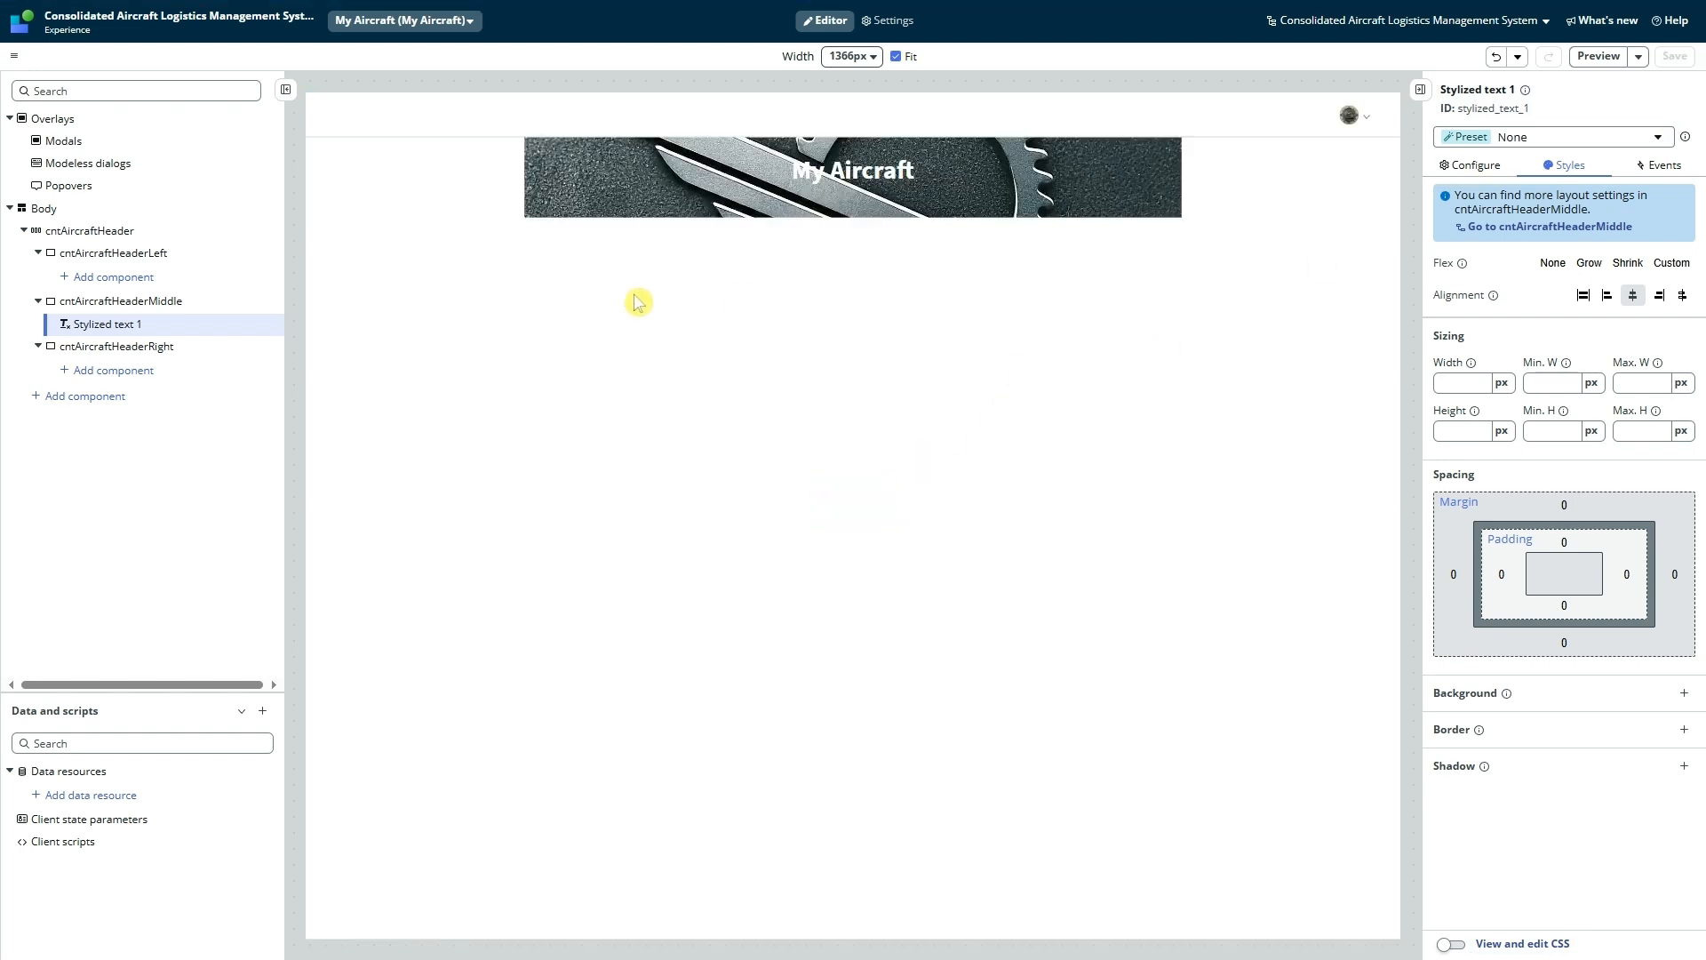
Step: Add a Flexbox container inside cntAircraftHeaderMiddle
click(127, 304)
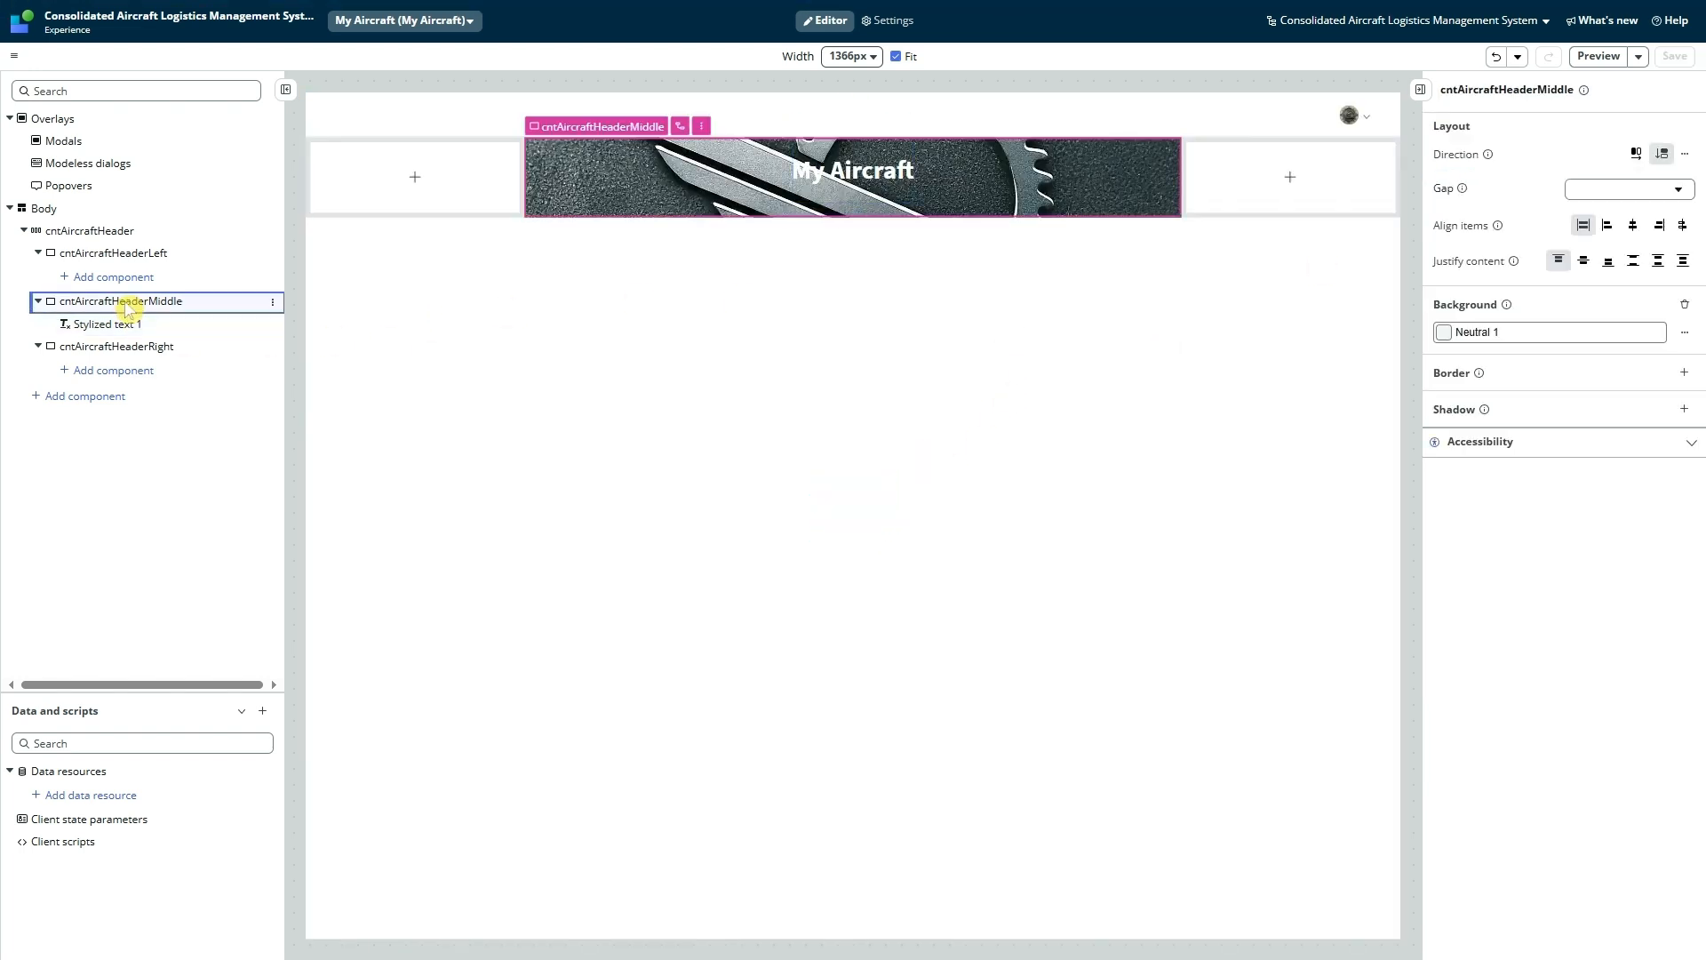
click(272, 302)
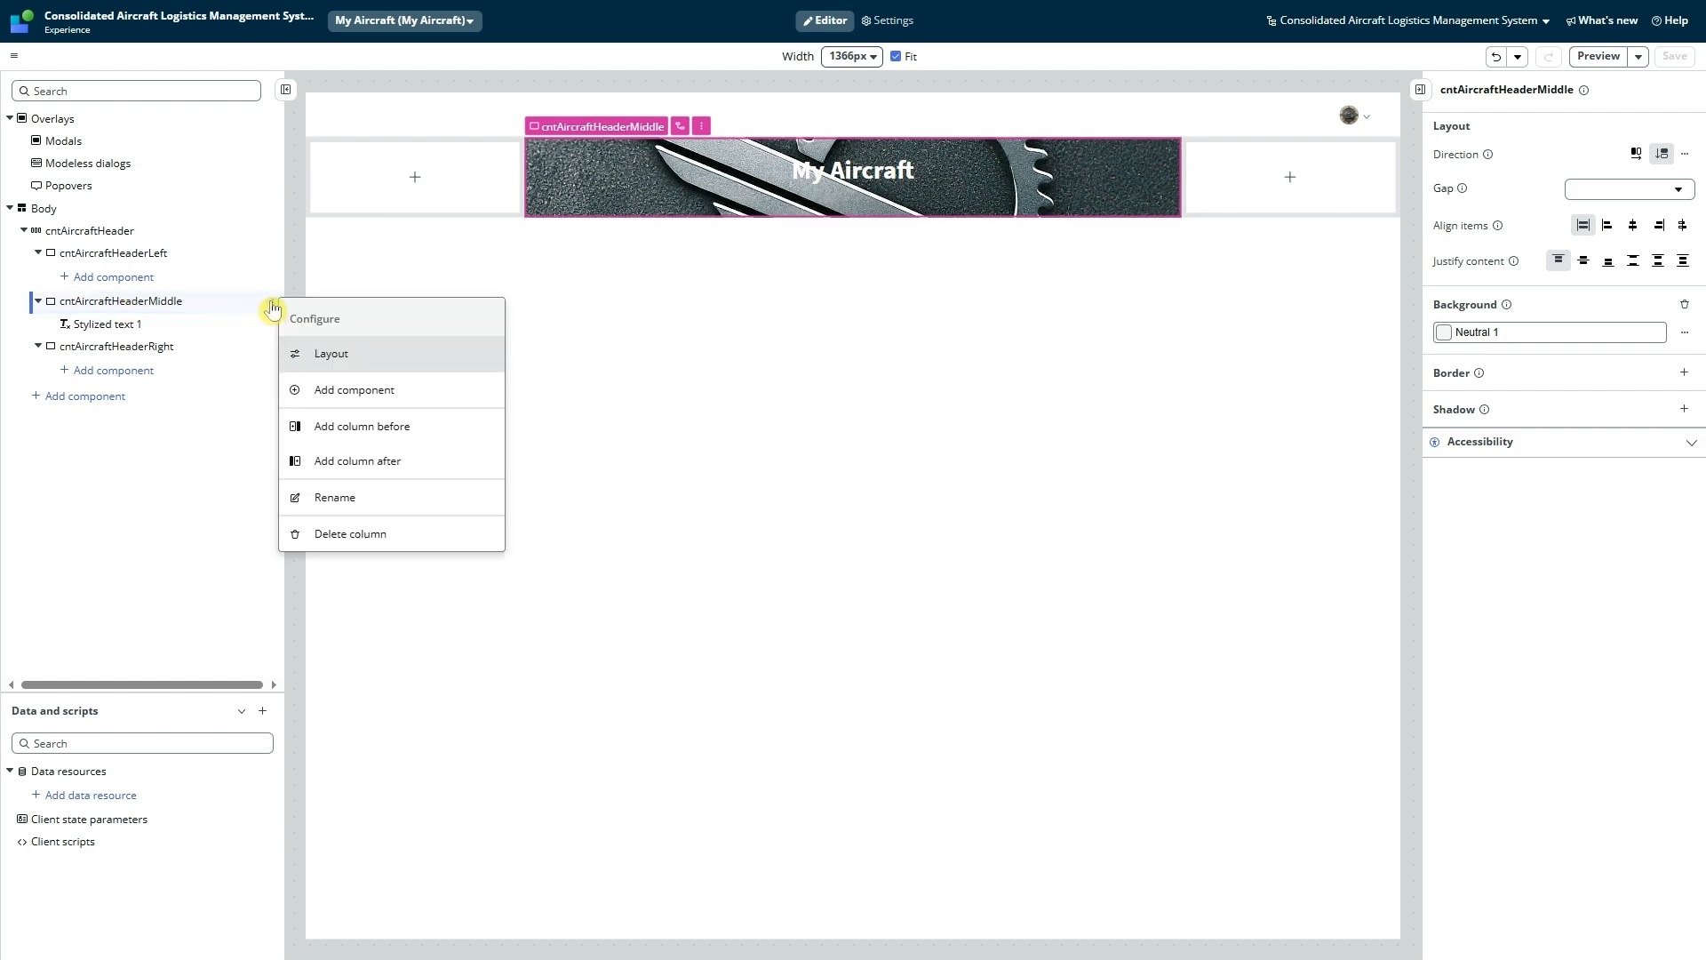
click(377, 392)
scroll(448, 418, down, 5)
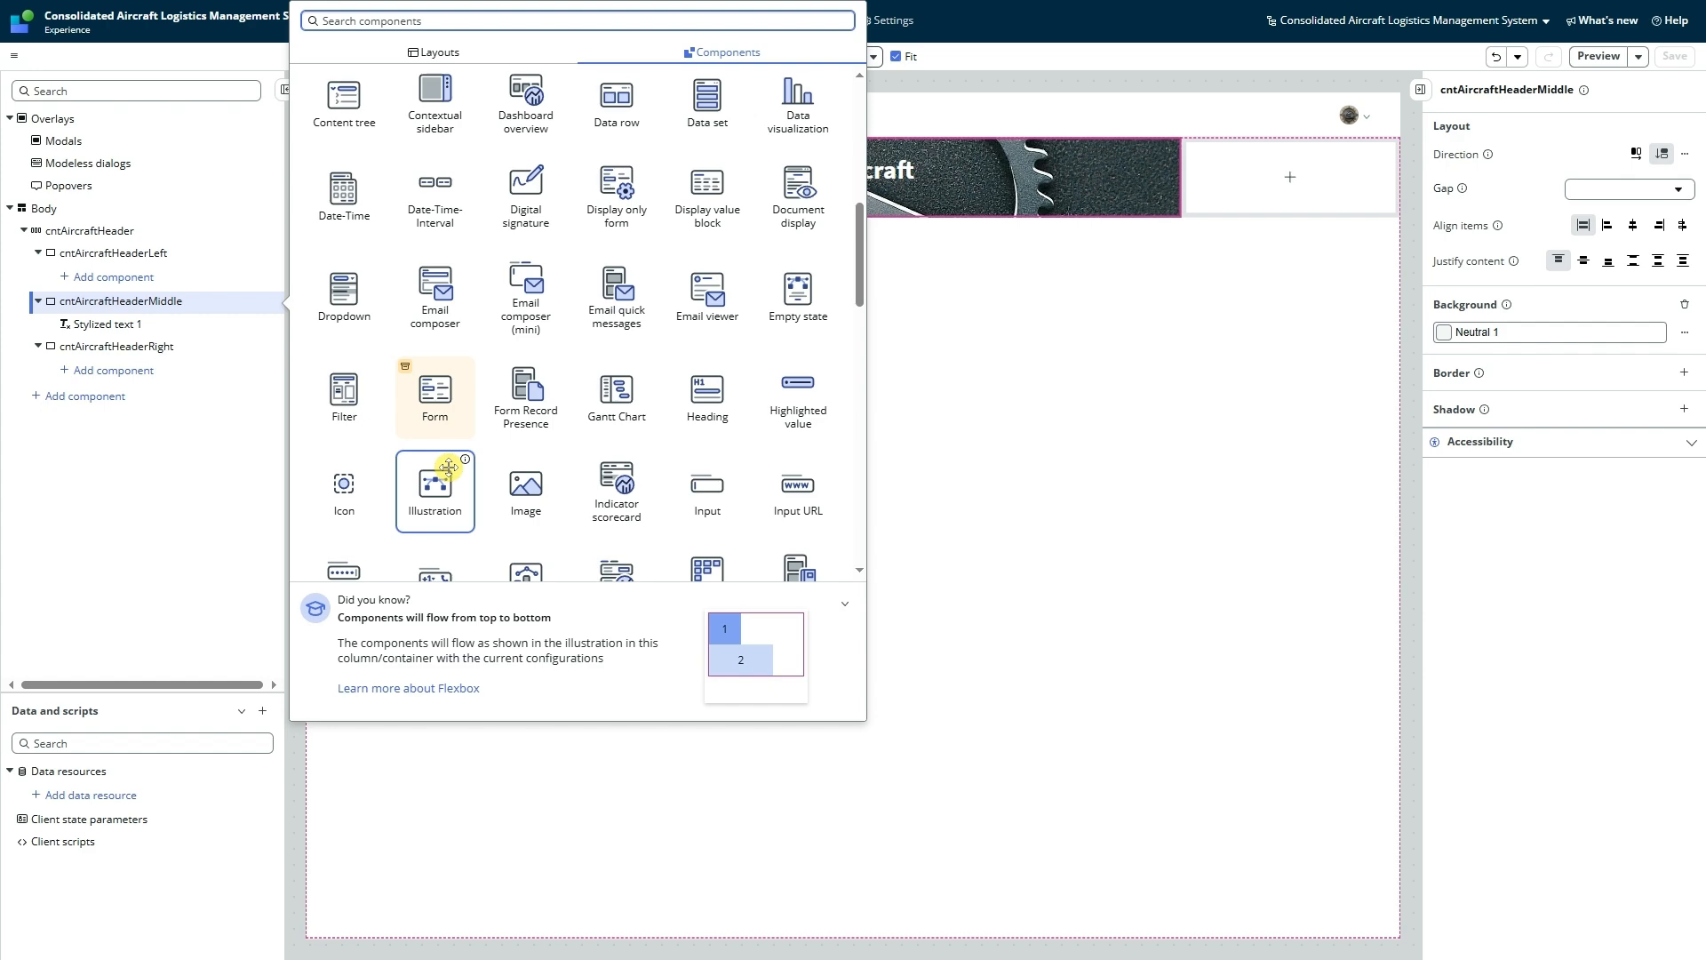
click(440, 53)
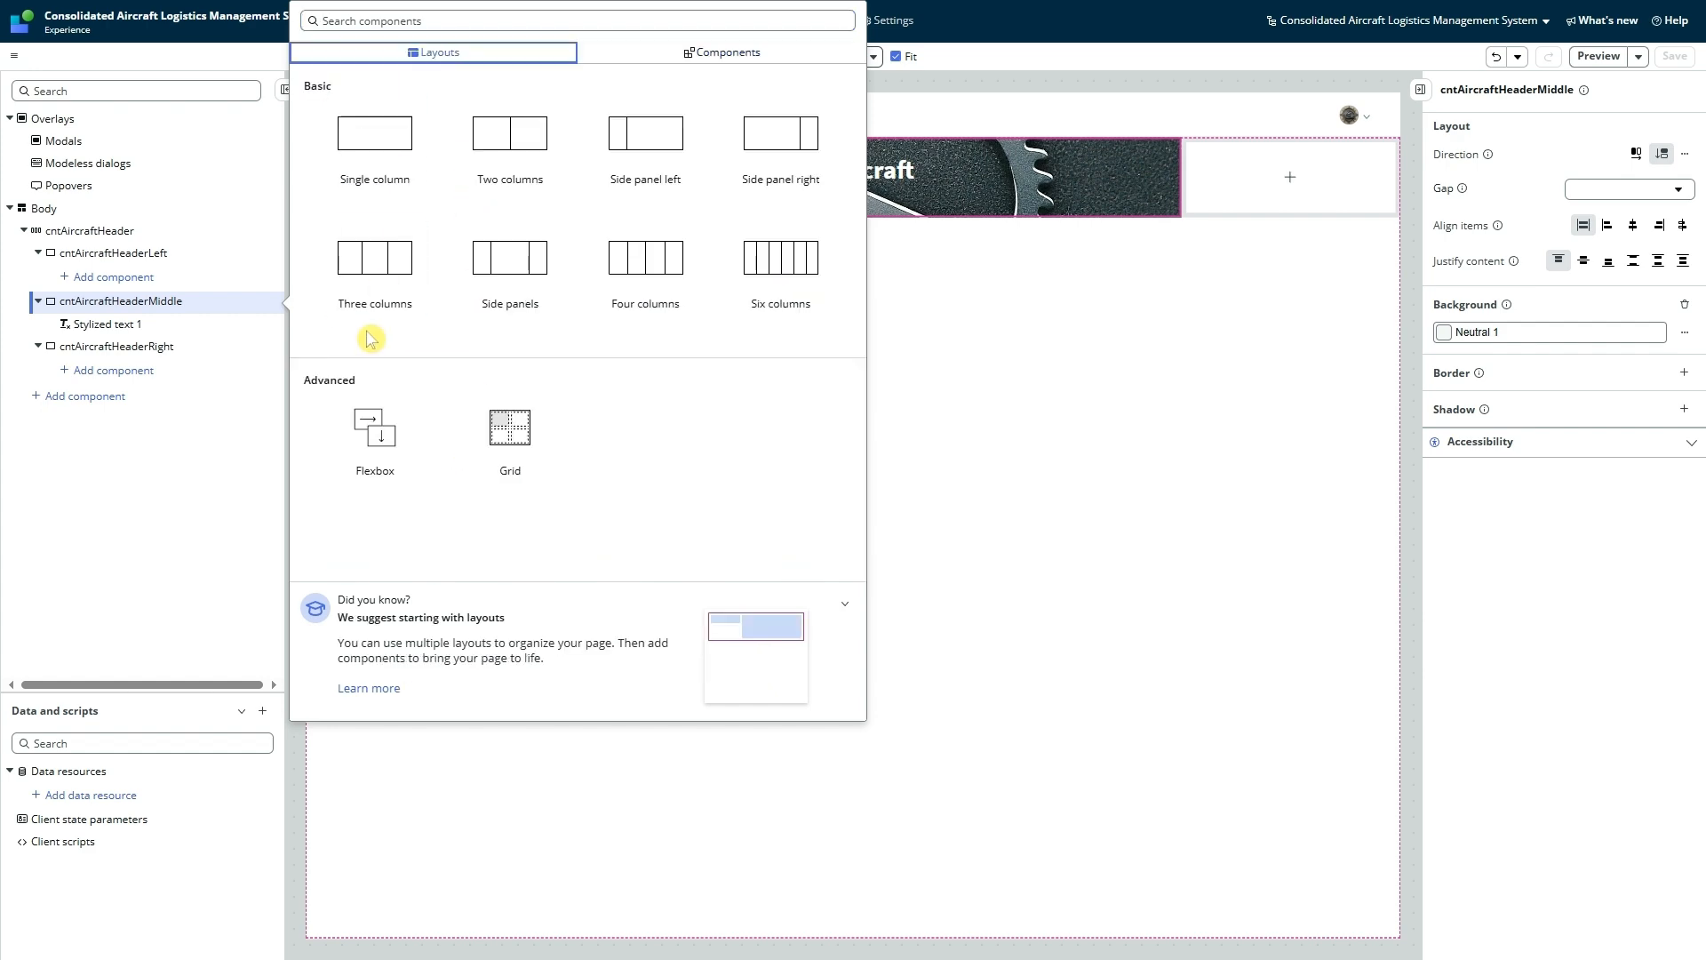
click(374, 434)
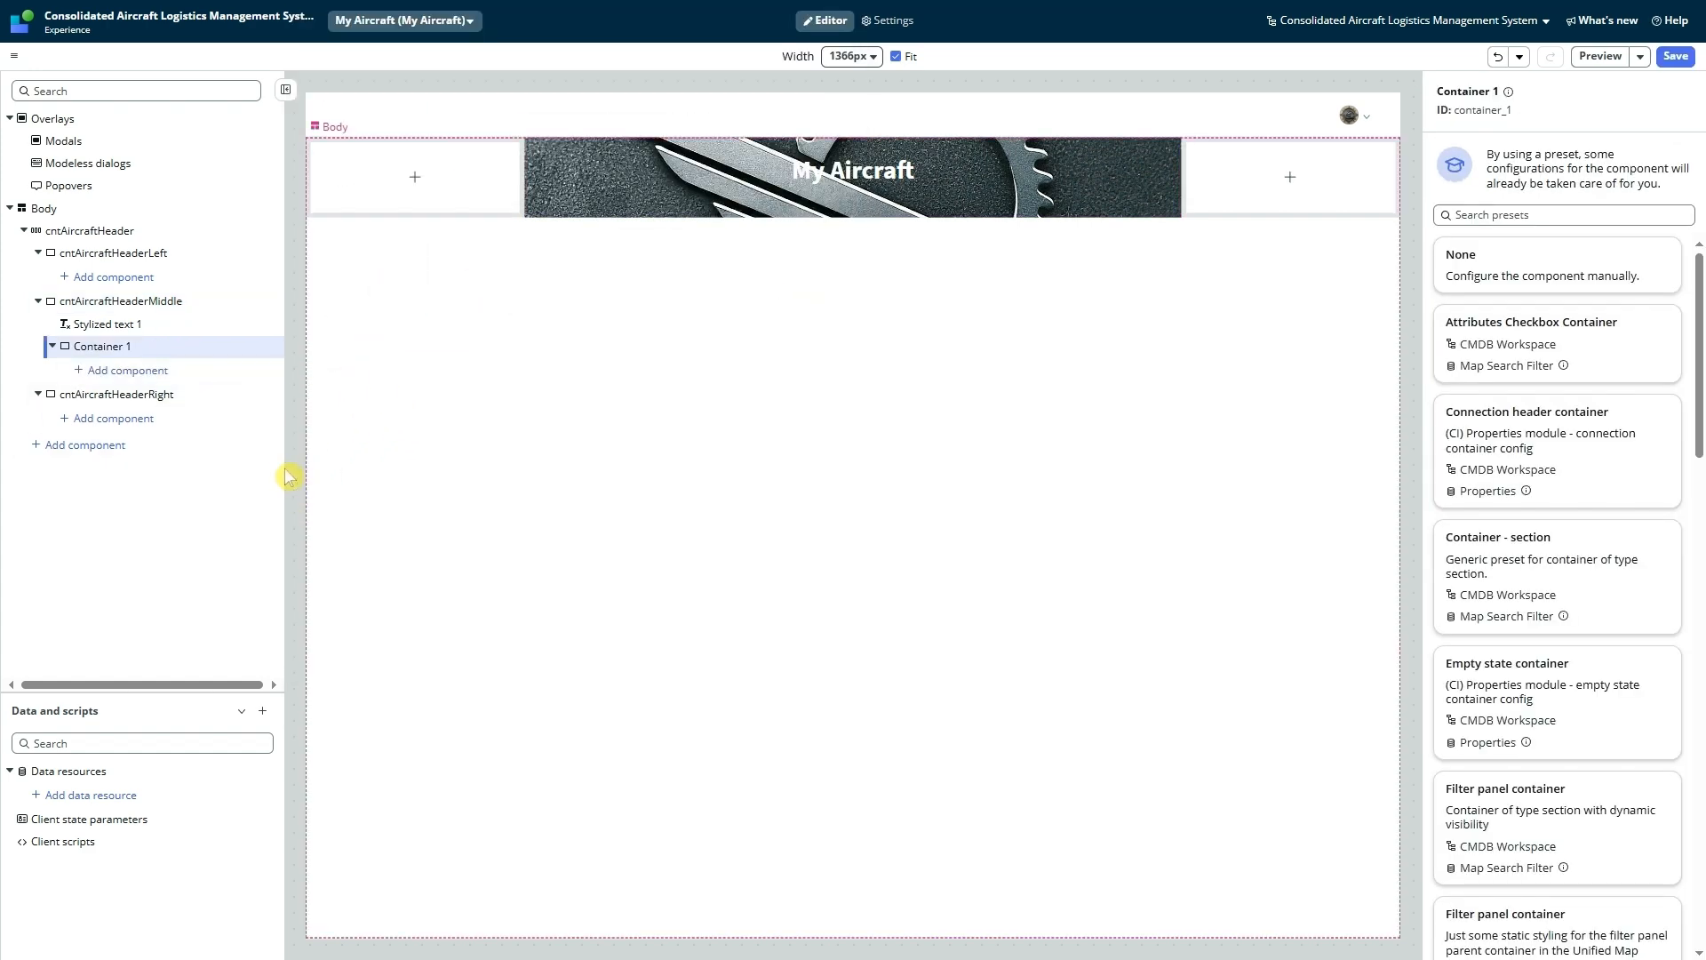
Step: Move Stylized text 1 into Container 1 and set the container's preset to None
drag(120, 326, 126, 368)
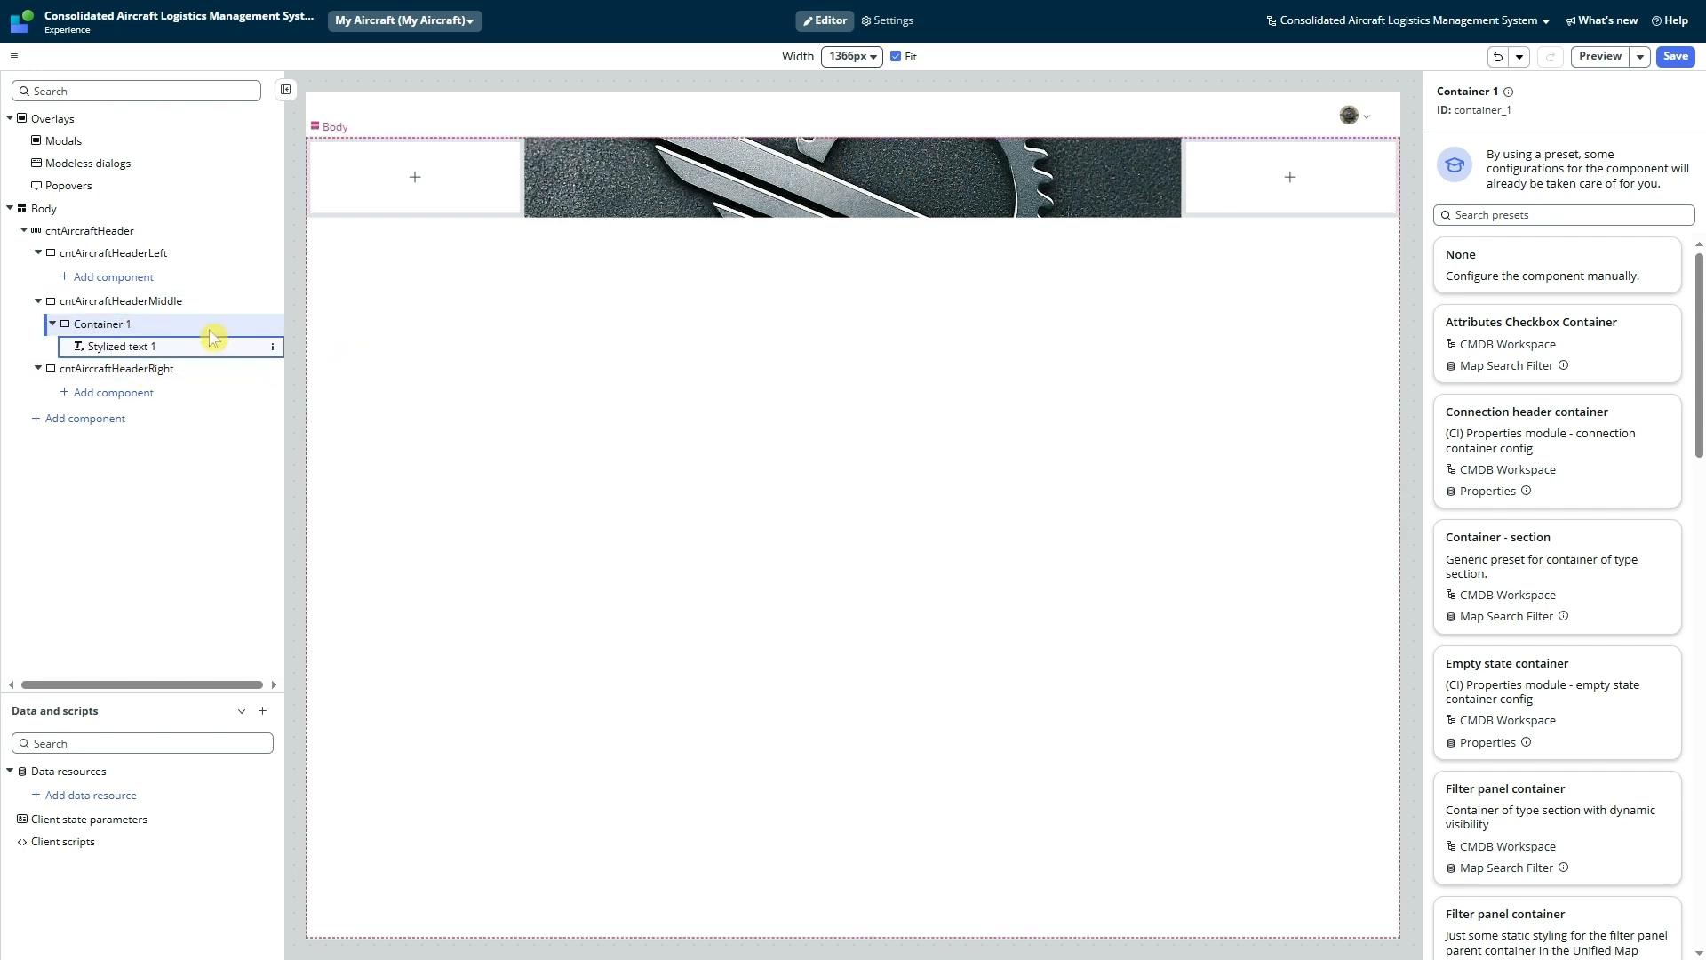
click(96, 325)
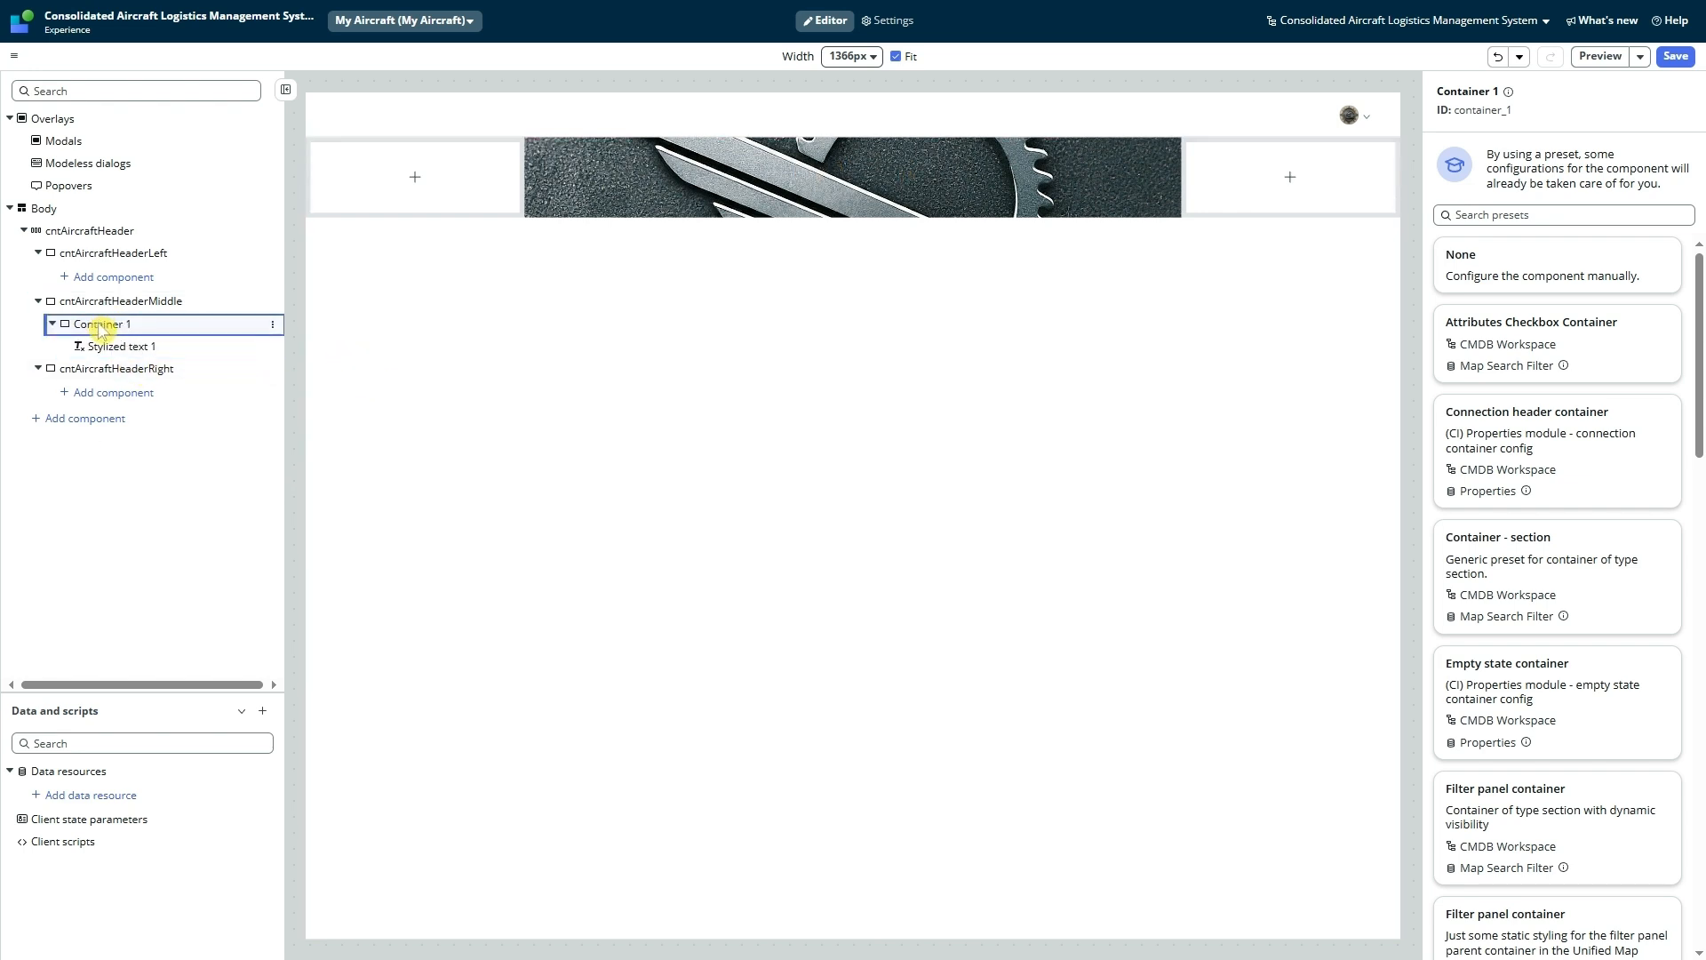
click(1491, 256)
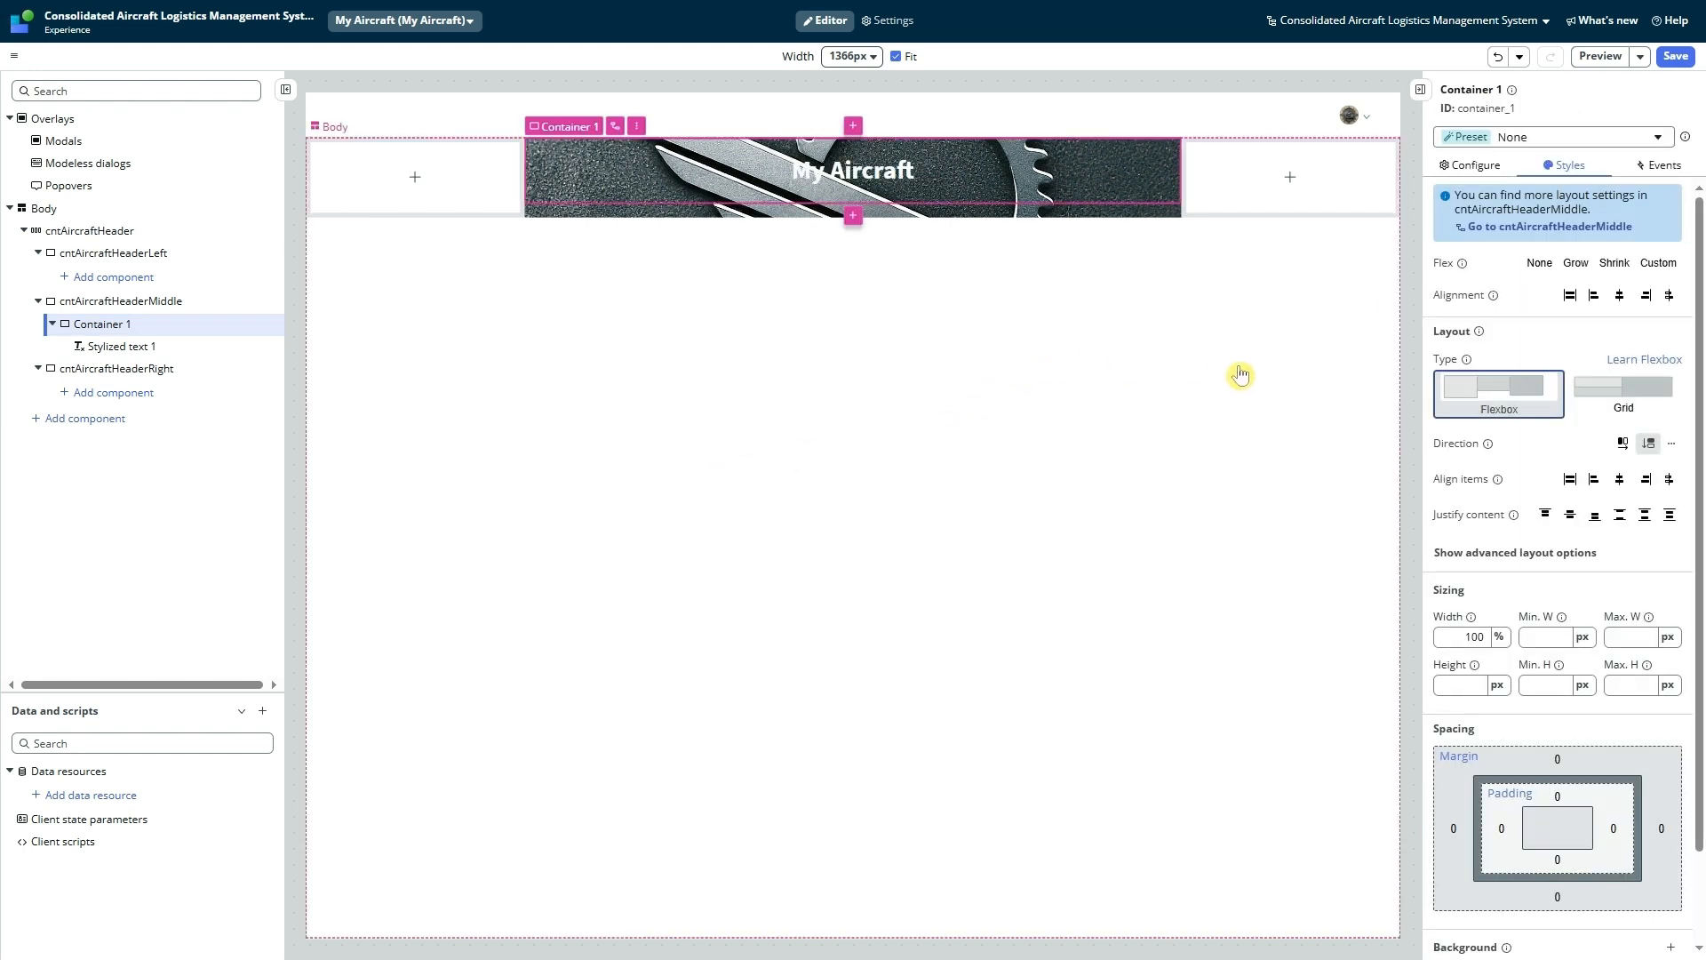
Step: Center Container 1 with flex set to Shrink, and size it to 35% width and 100% height
click(1621, 296)
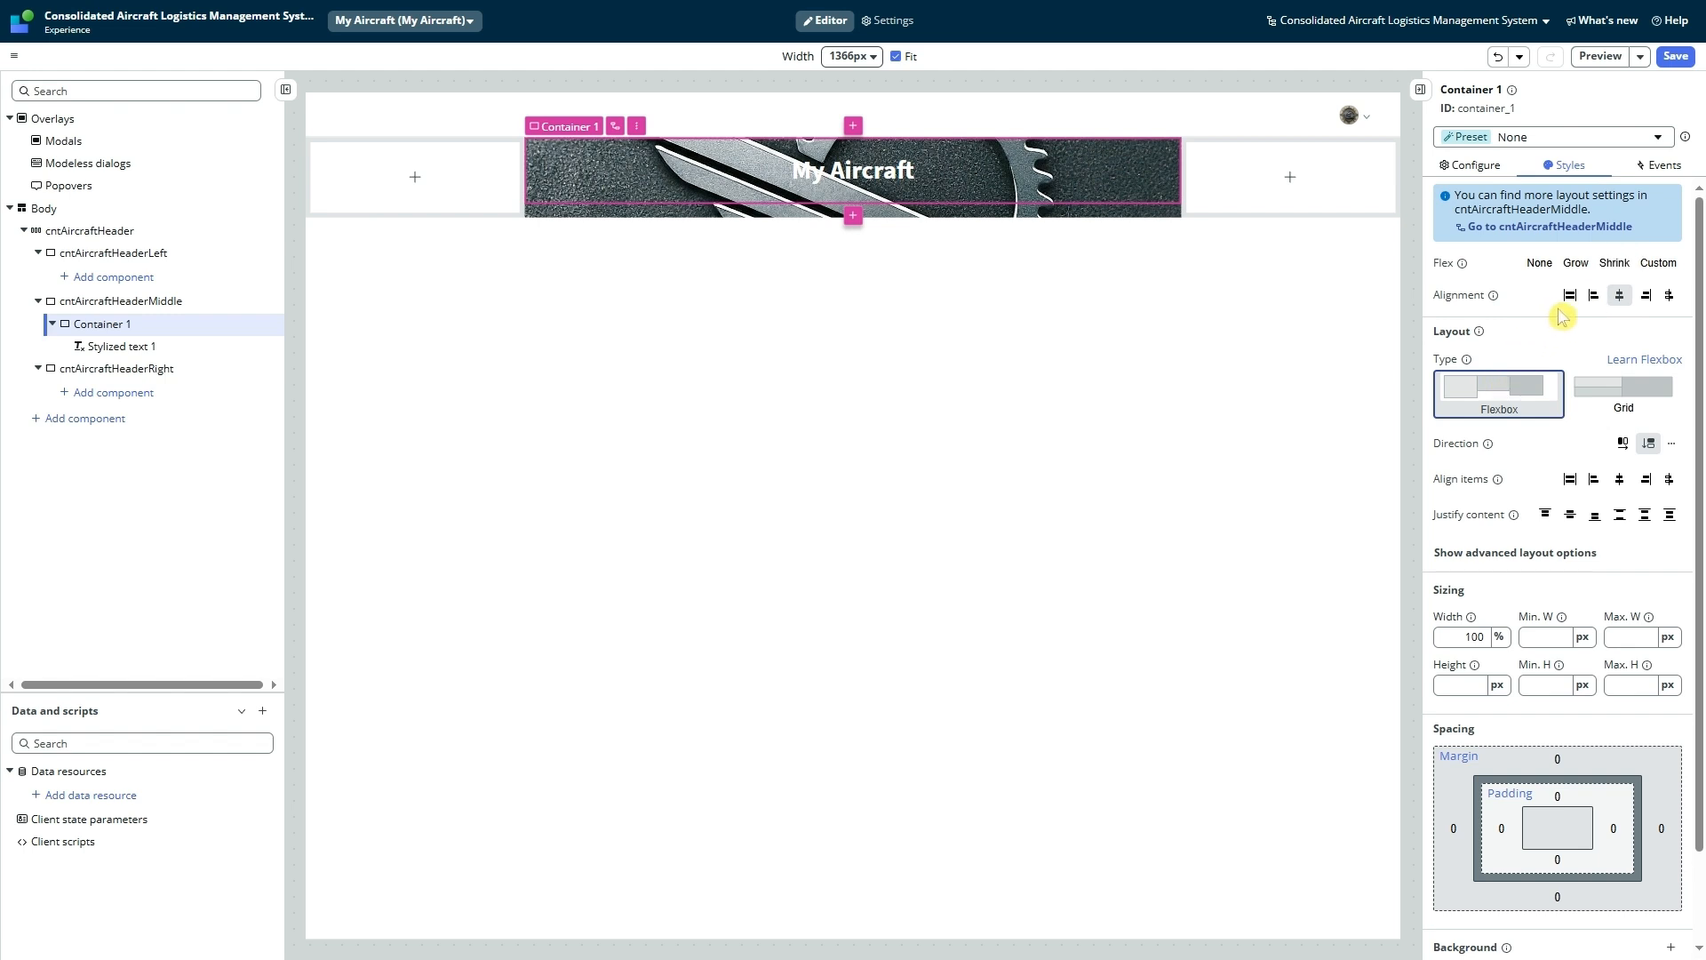
click(1612, 264)
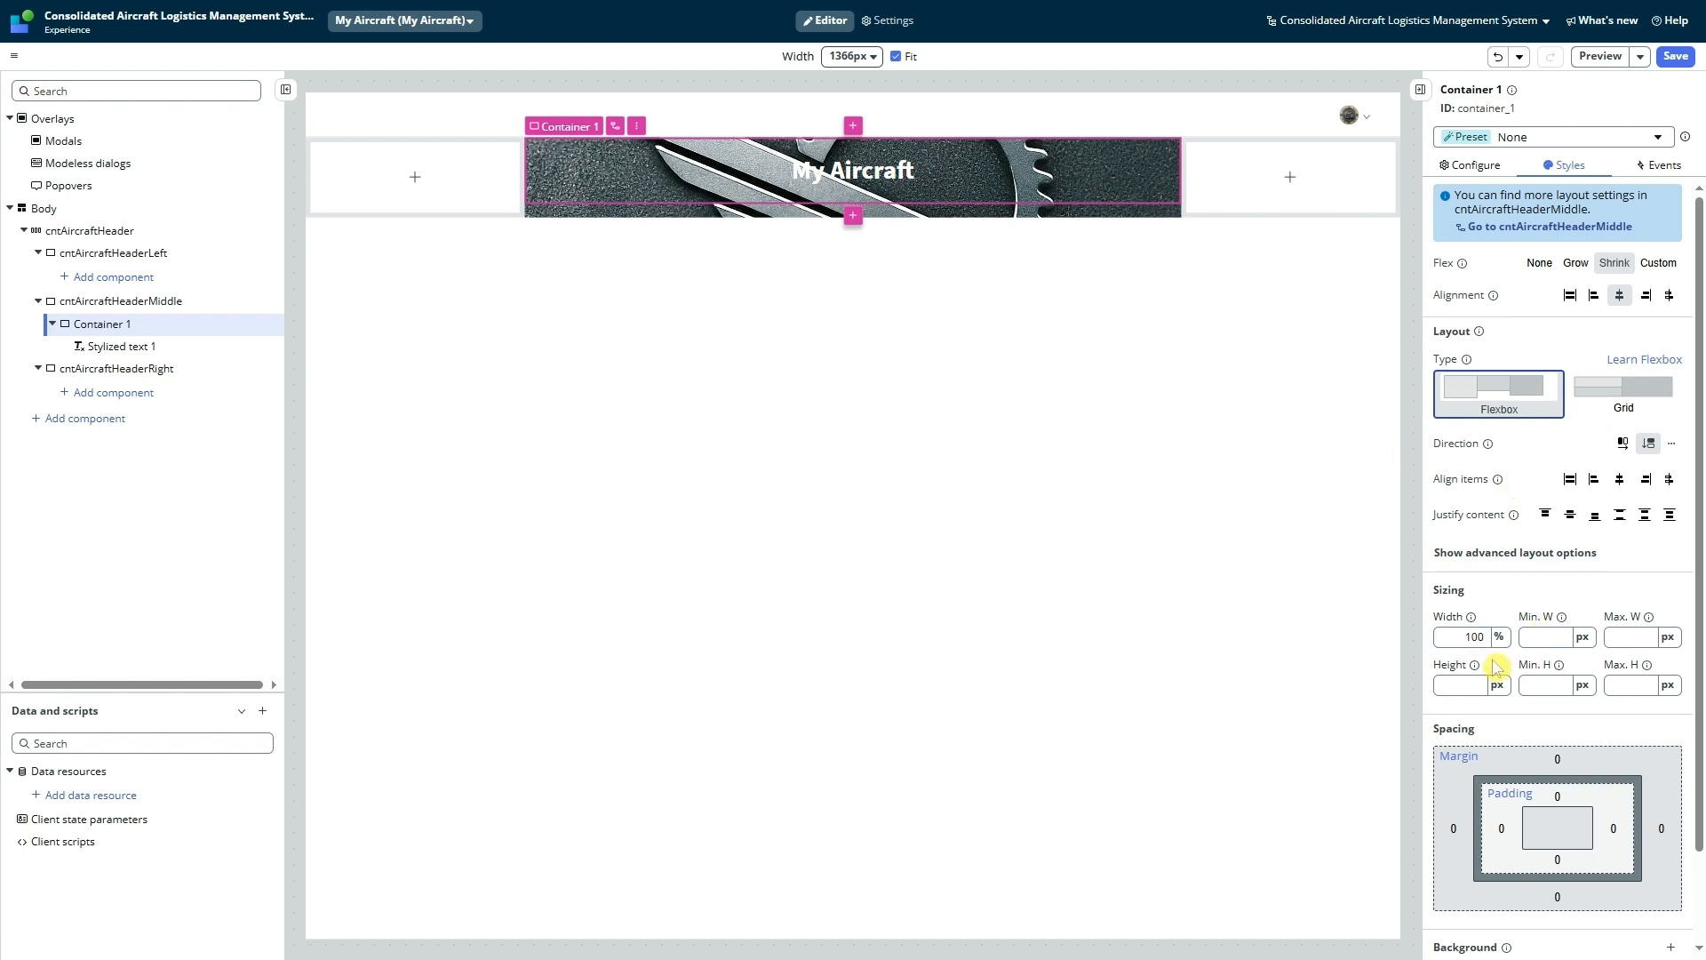
double_click(1470, 636)
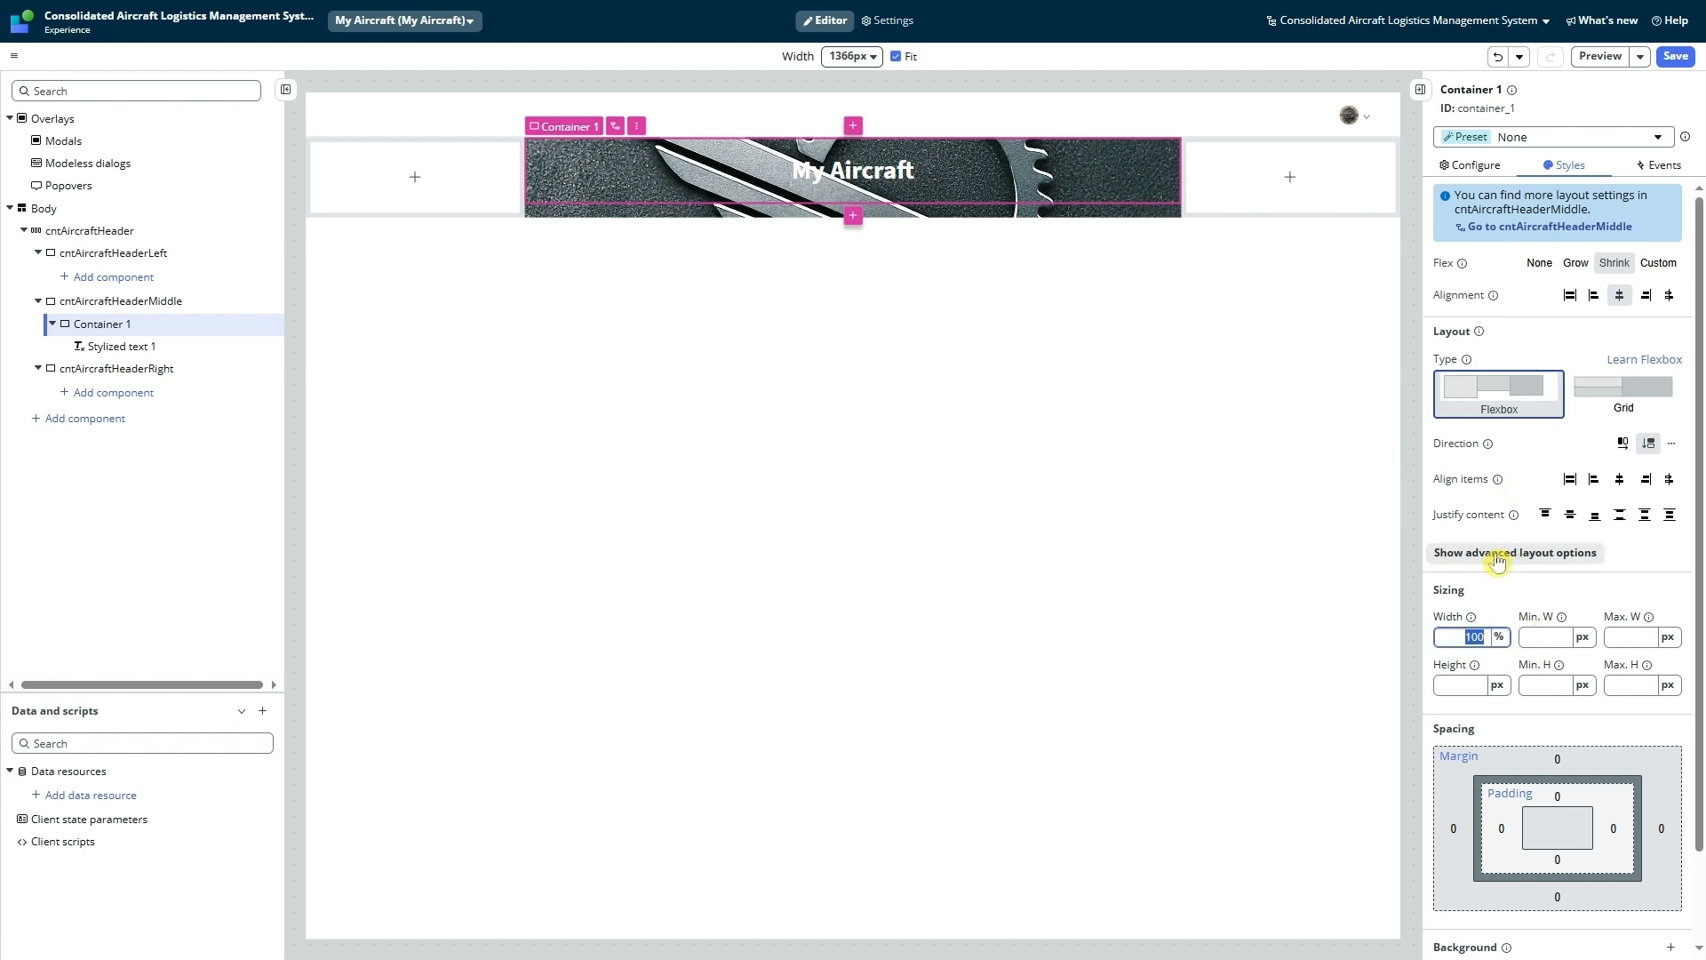
key(Tab)
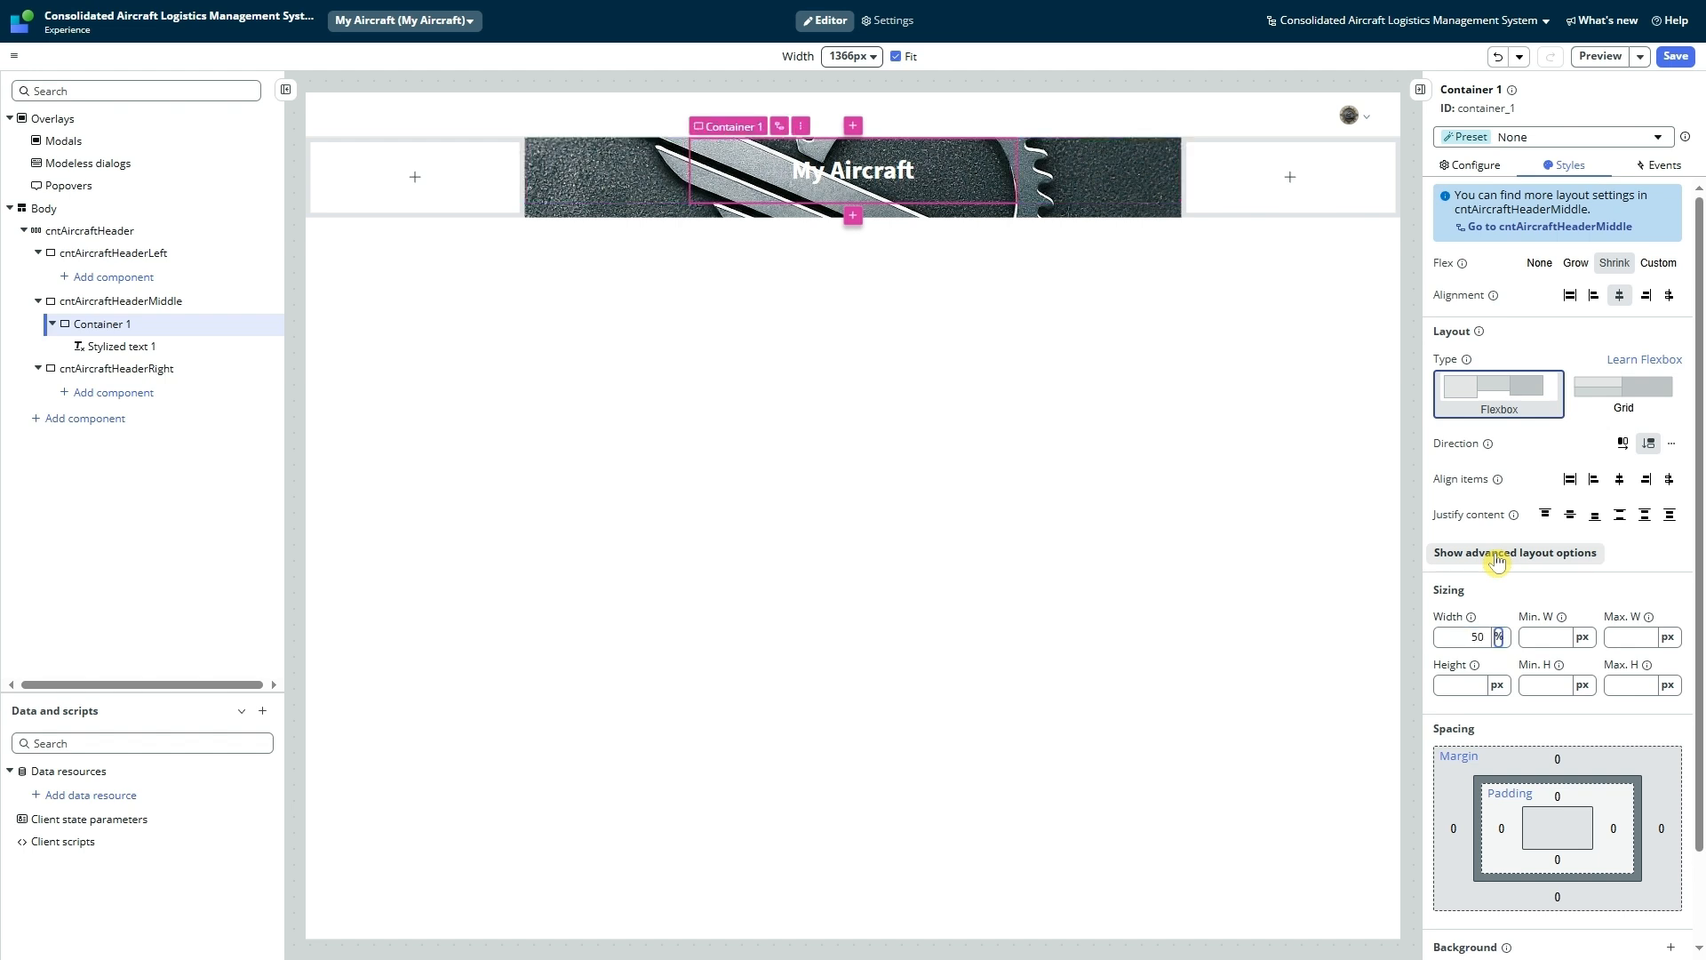
key(shift+Tab)
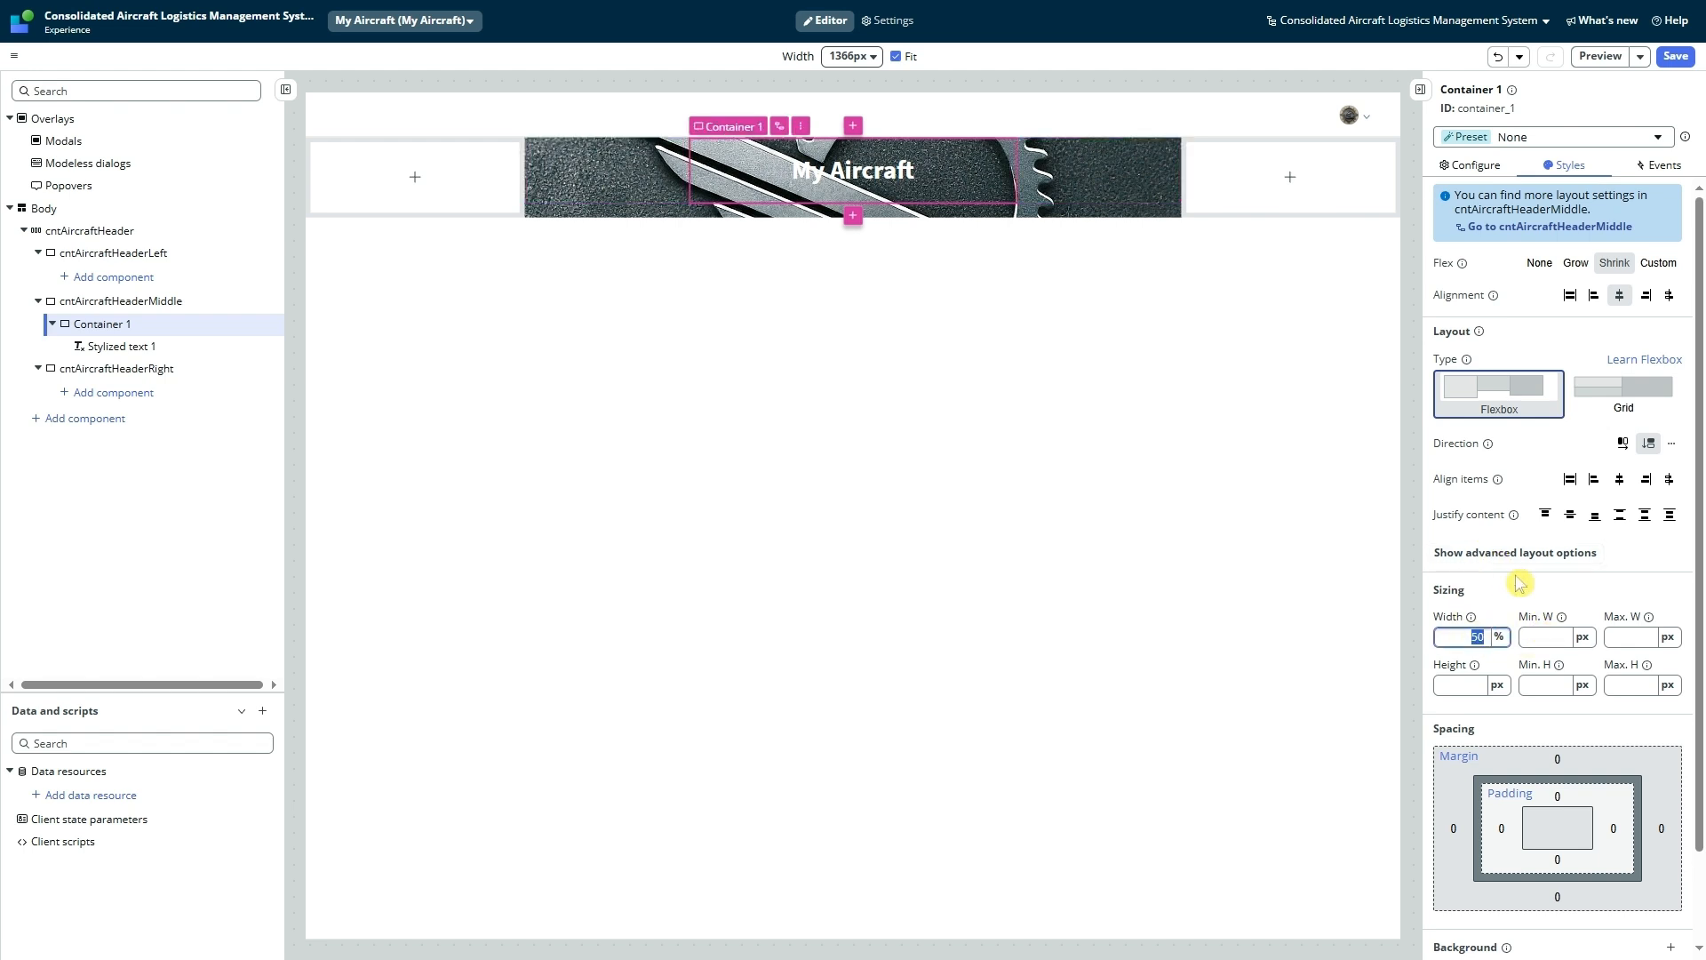
text(35)
key(Tab)
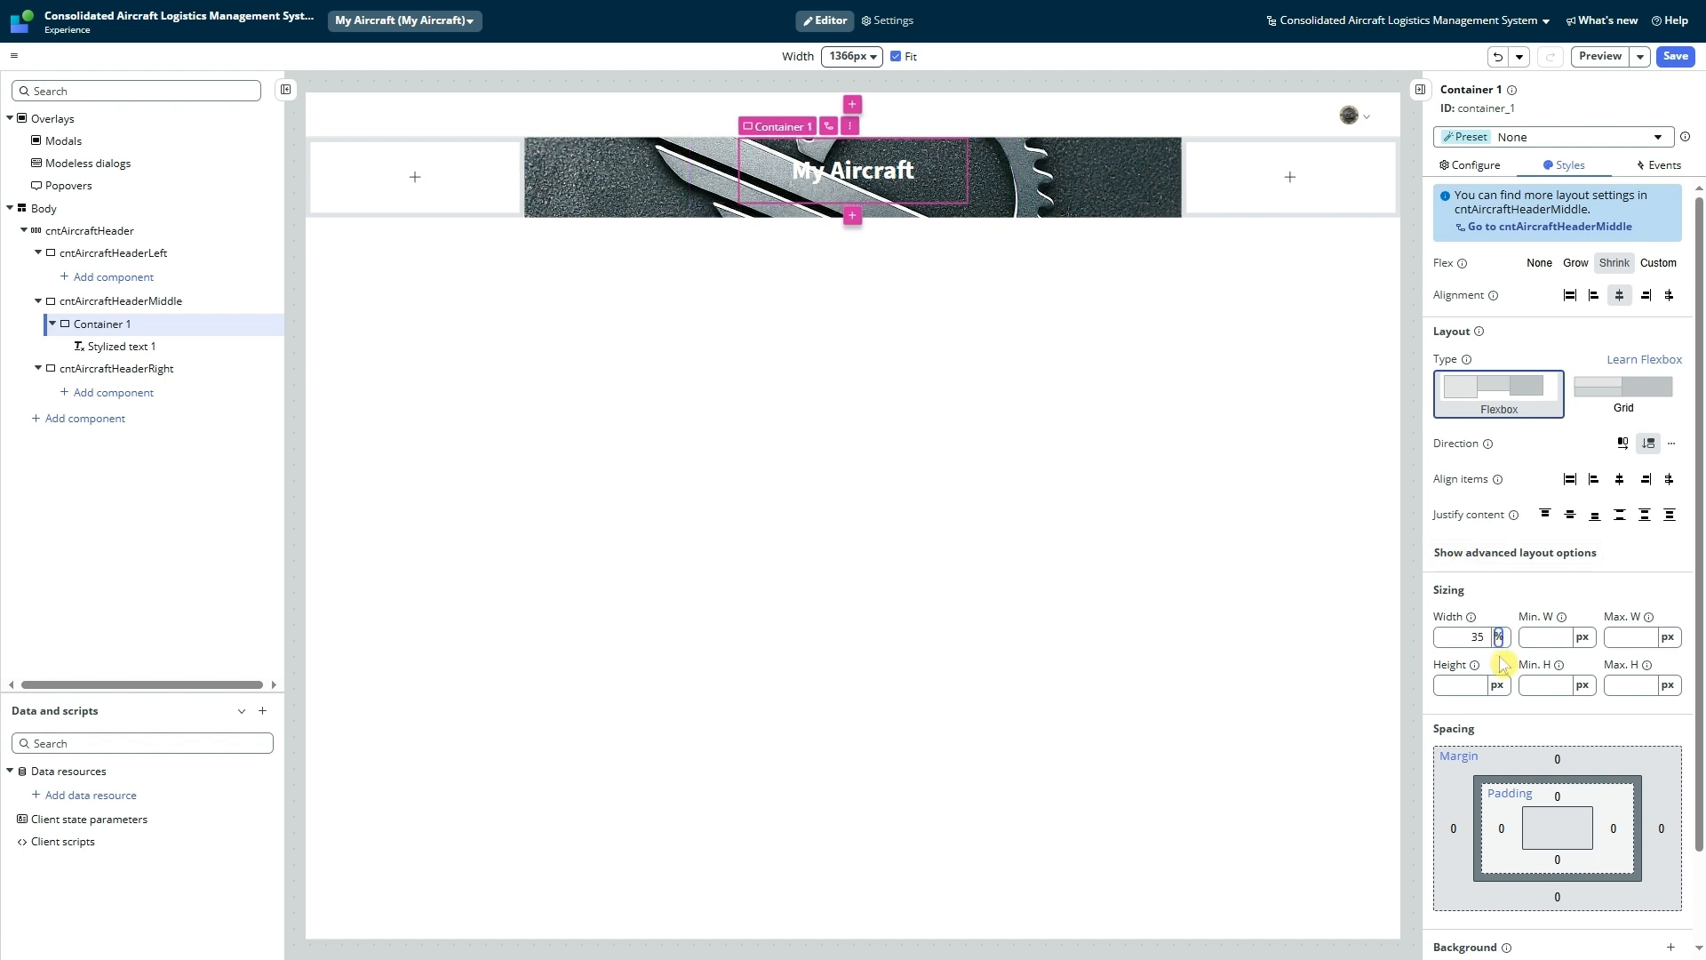
click(1464, 685)
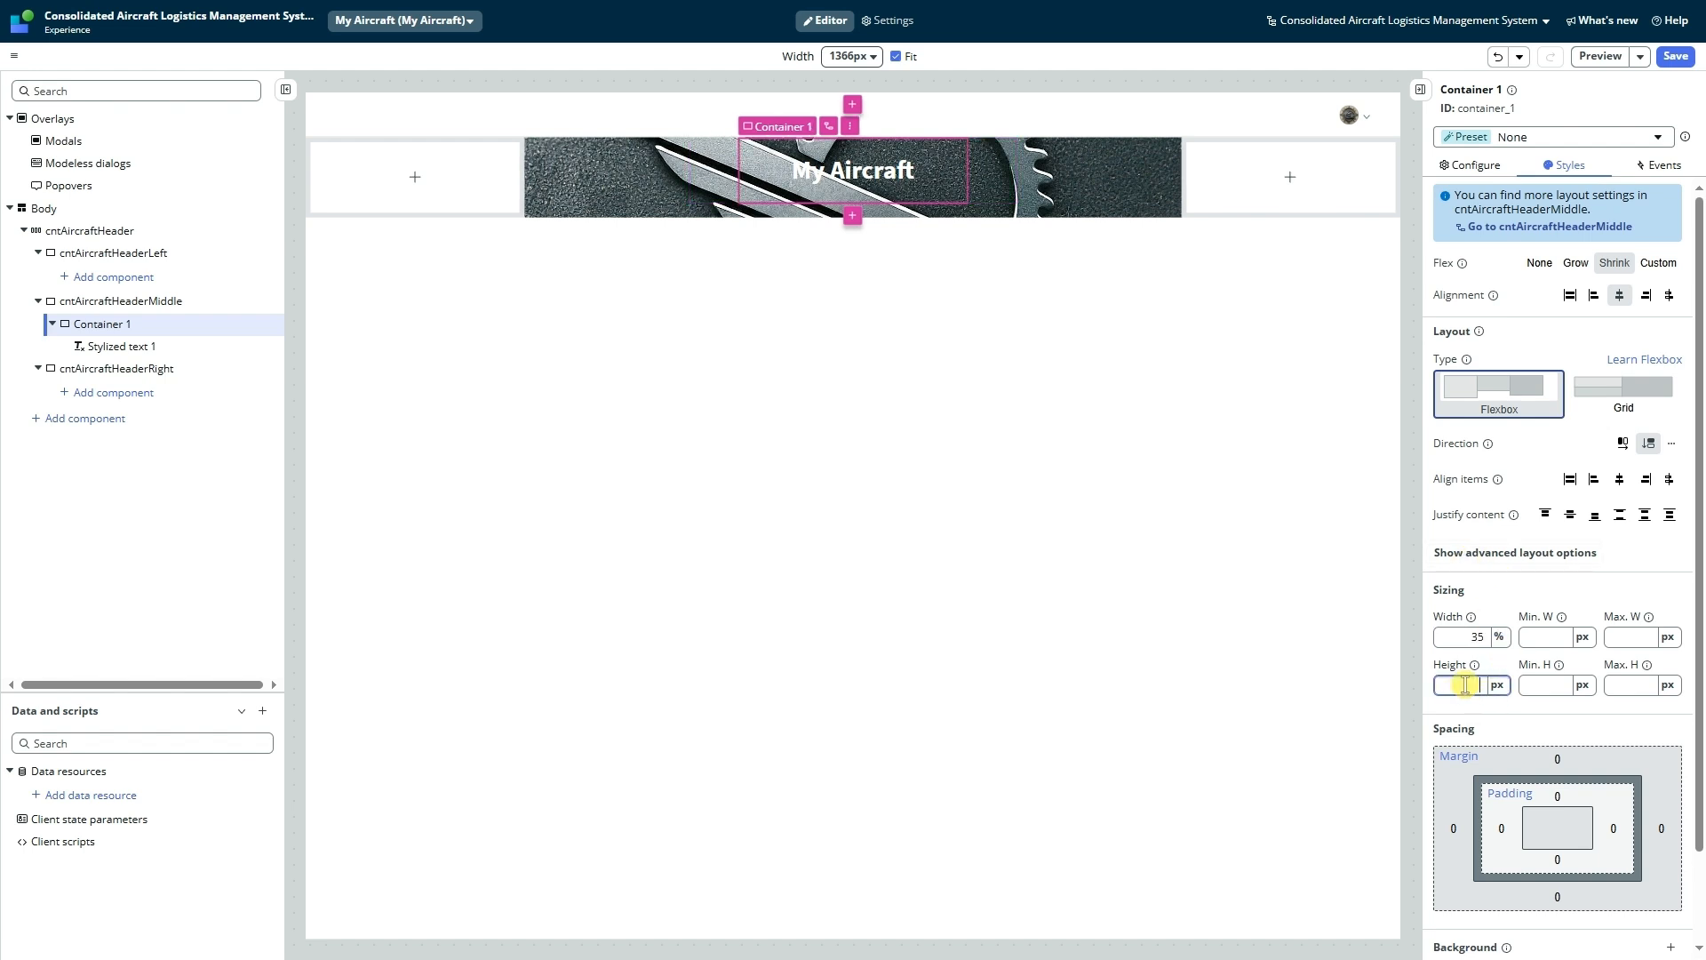
click(1498, 685)
click(1517, 734)
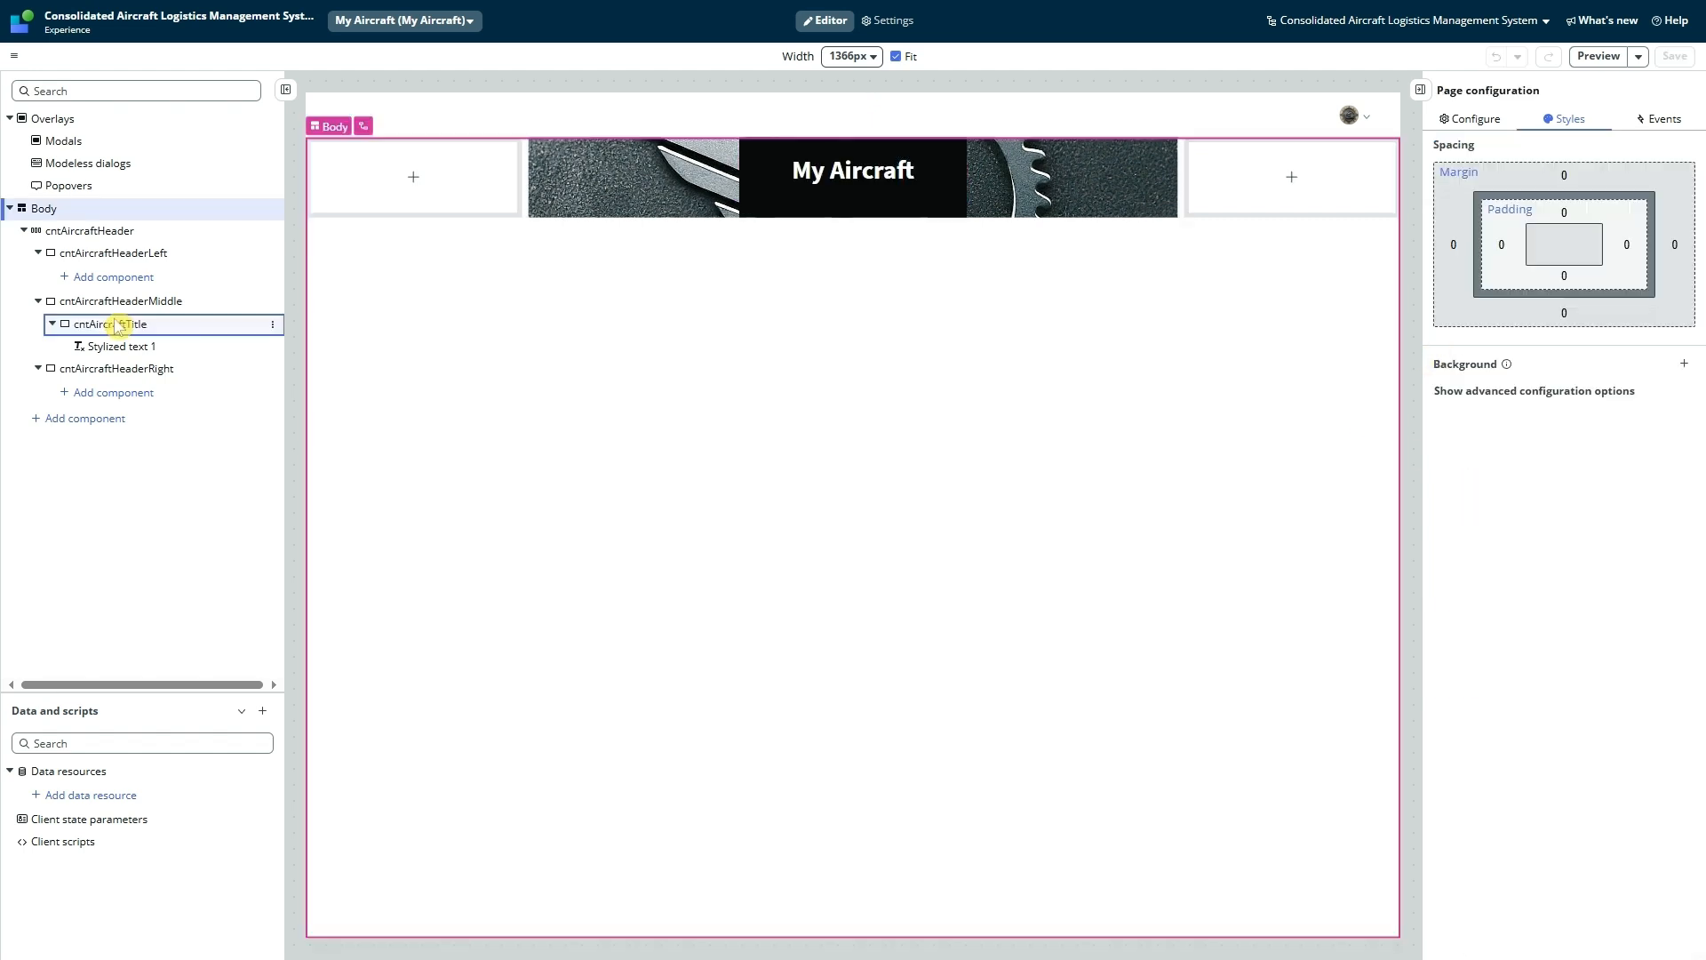
Step: Set the background color of the cntAircraftTitle container to Neutral 13
key(Return)
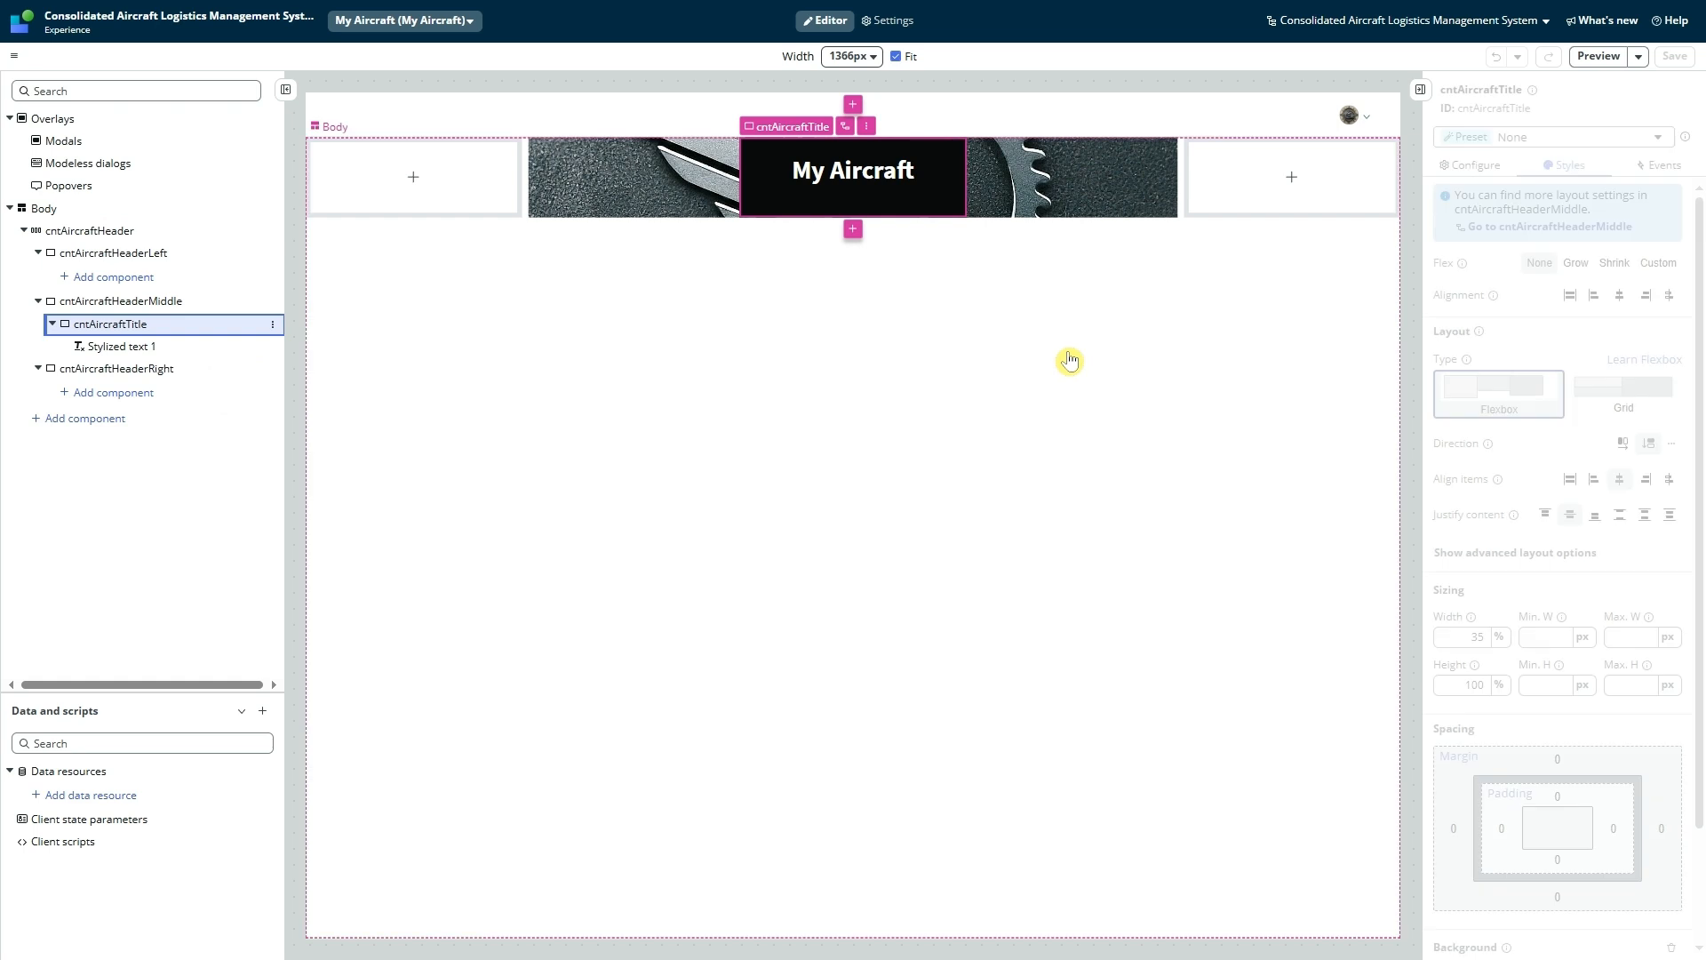
scroll(1535, 598, down, 3)
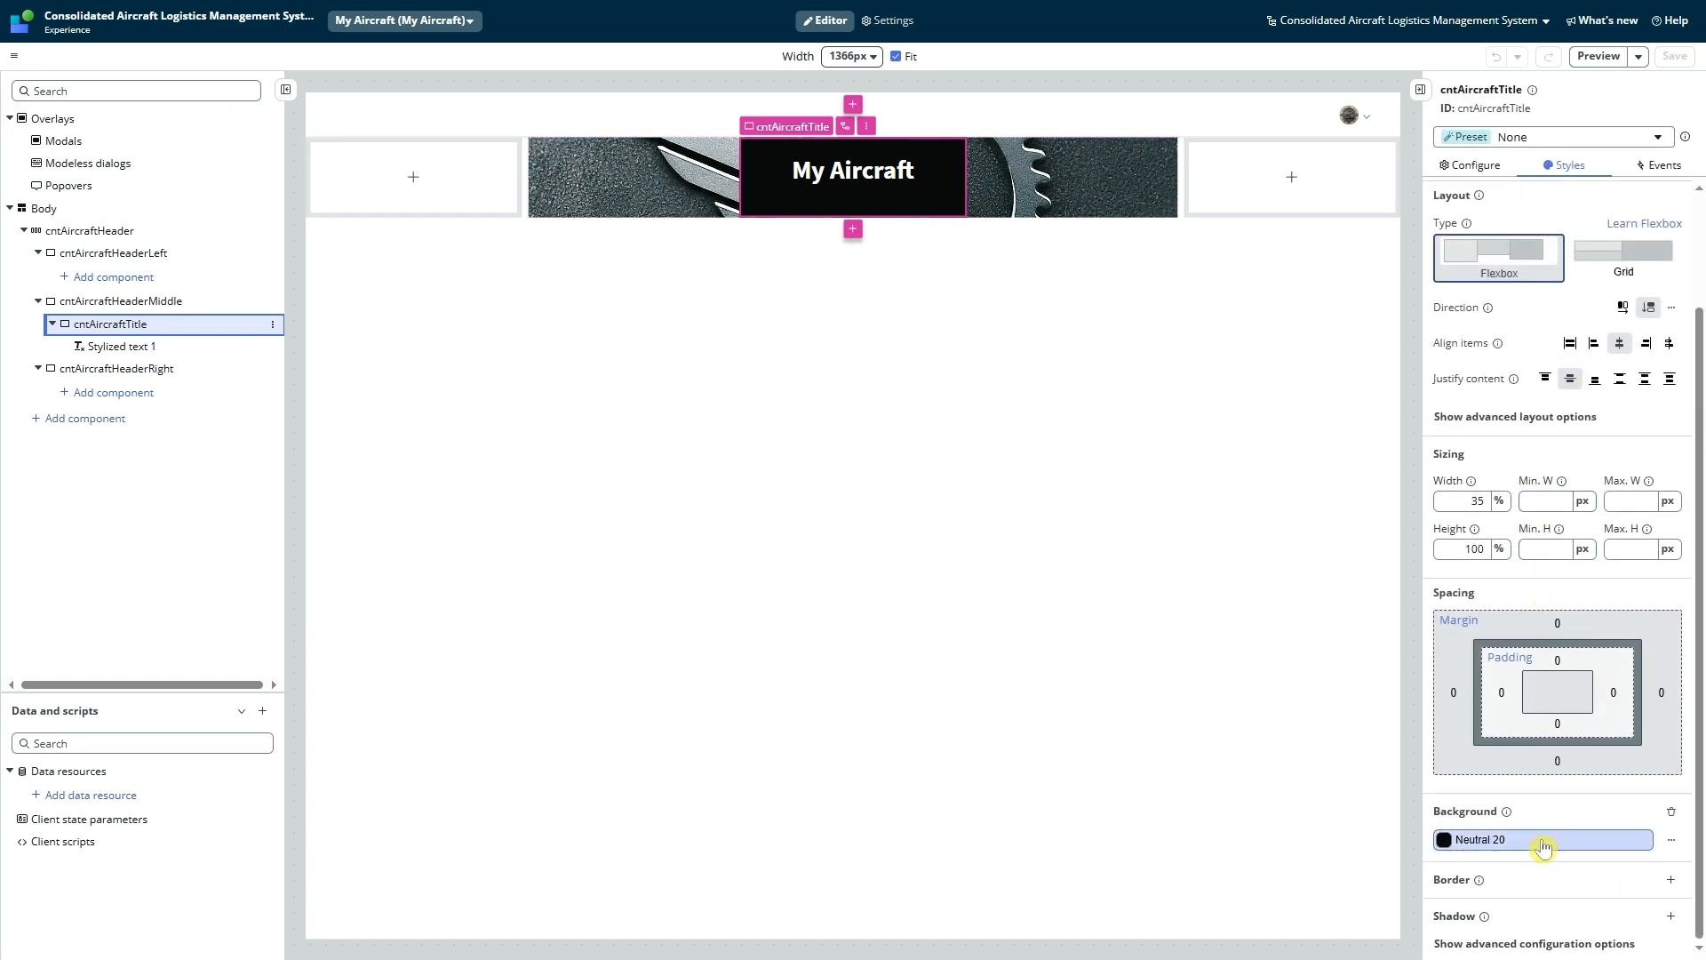
click(1544, 841)
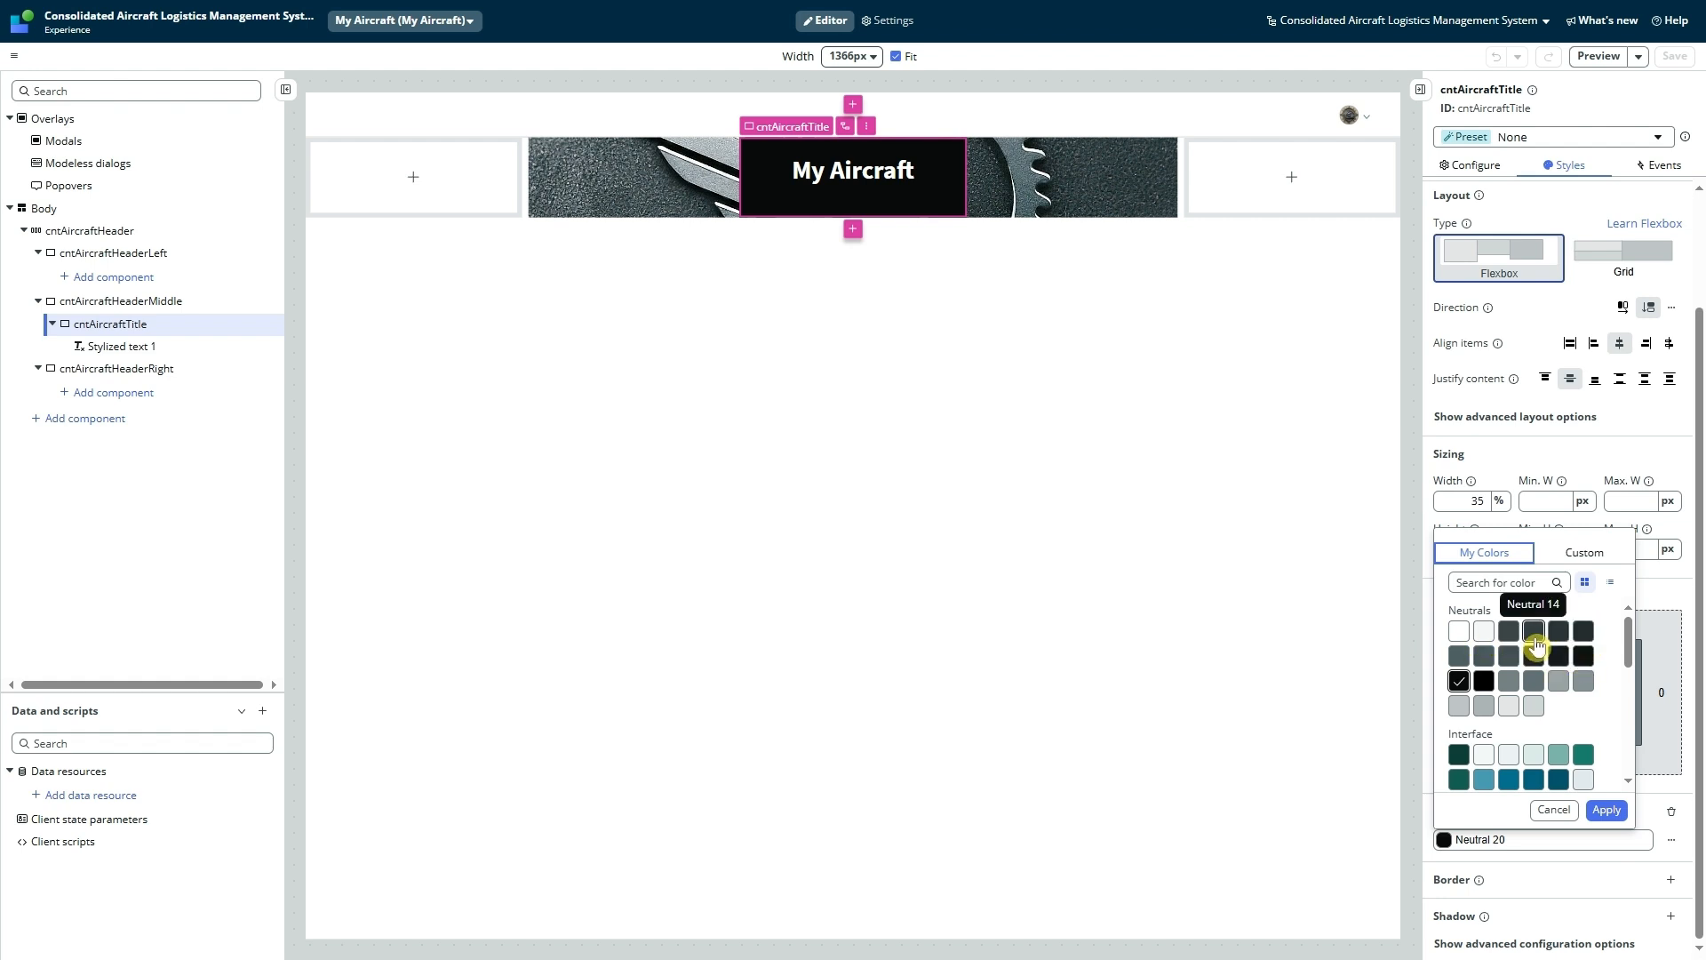
click(1508, 631)
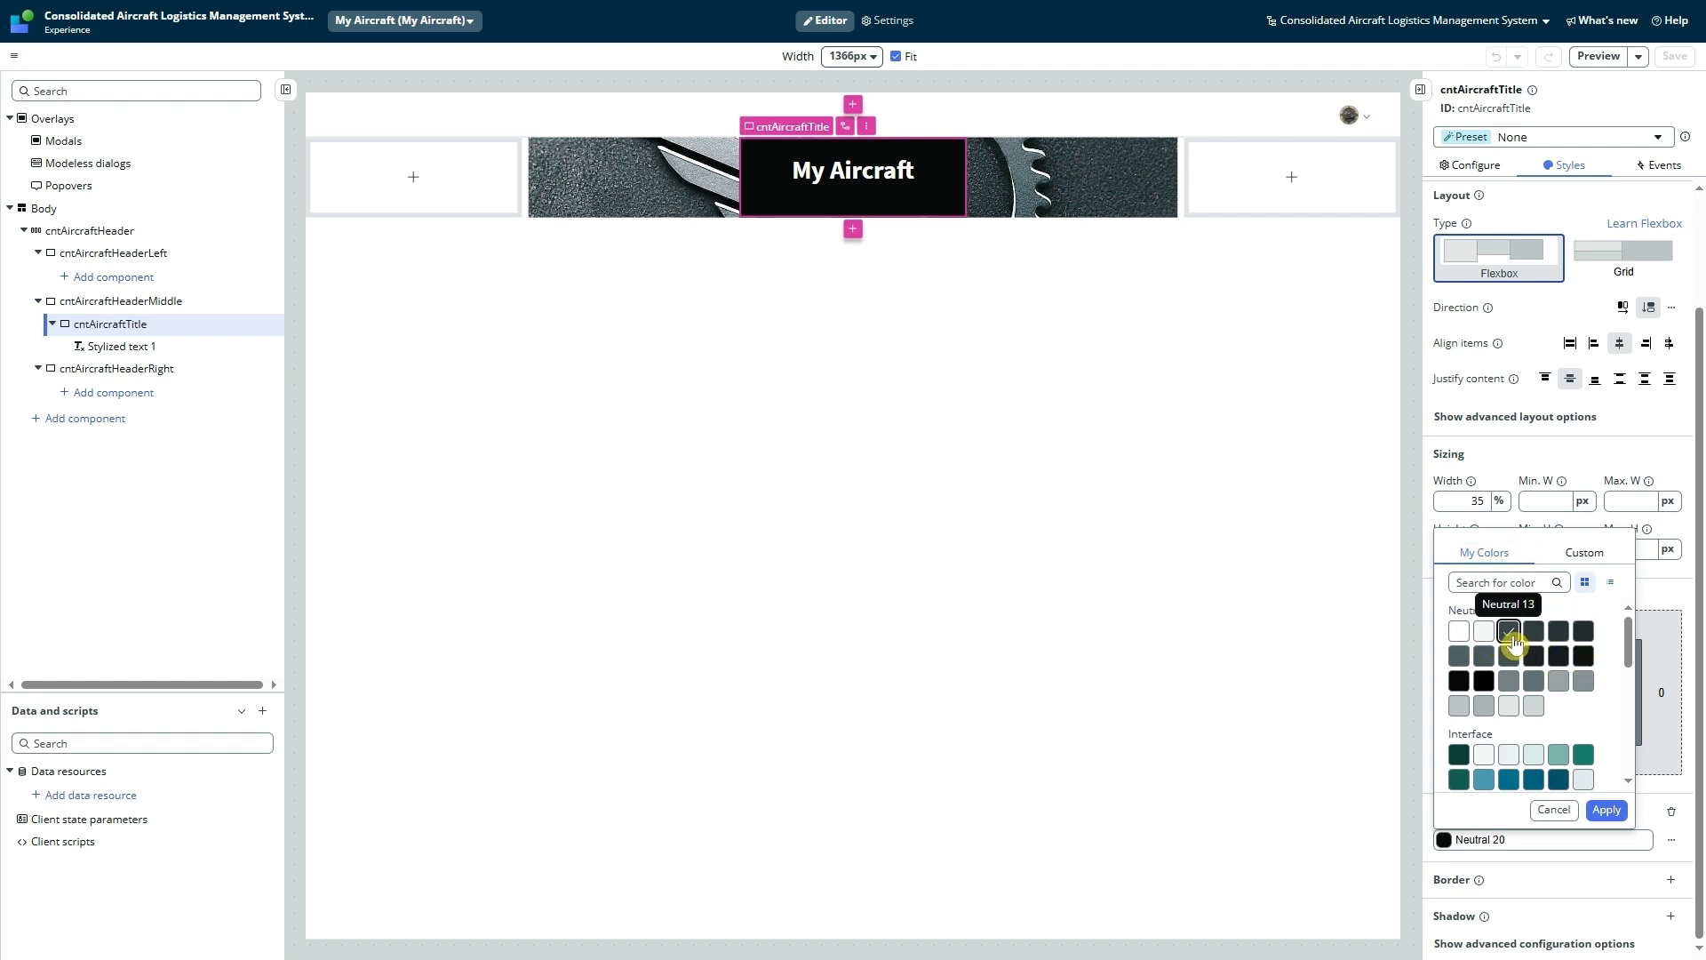
click(1605, 810)
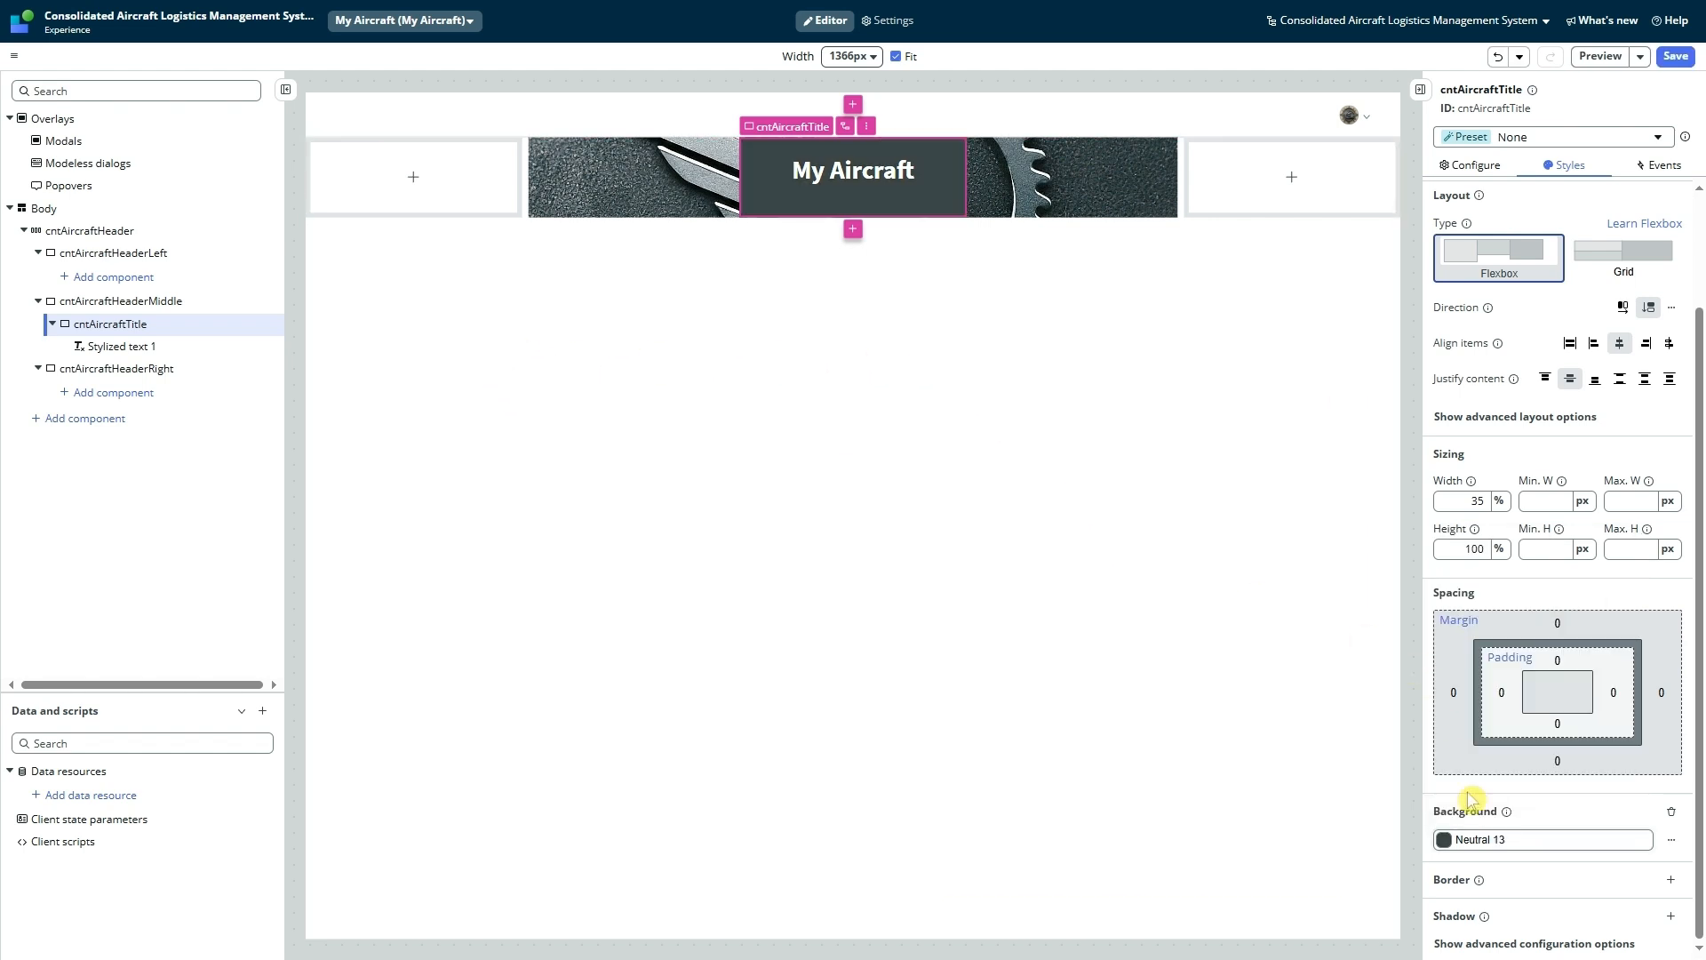
Step: Add a border to the cntAircraftTitle container and set its type to none
click(1670, 880)
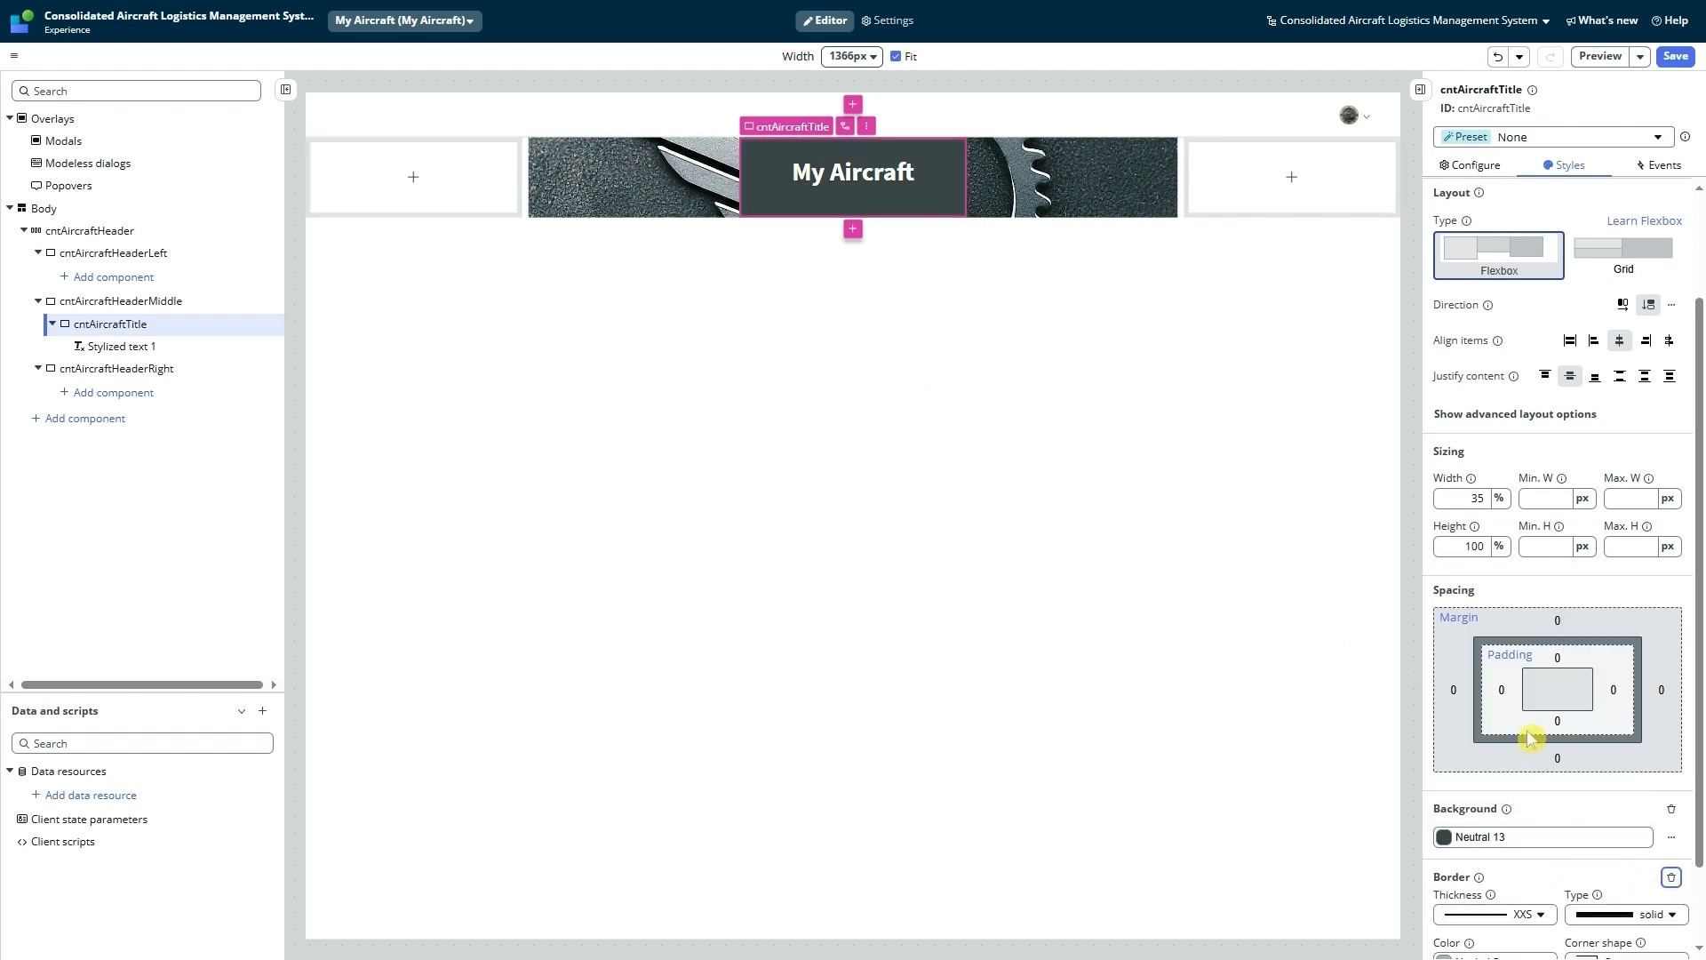
scroll(1531, 738, down, 1)
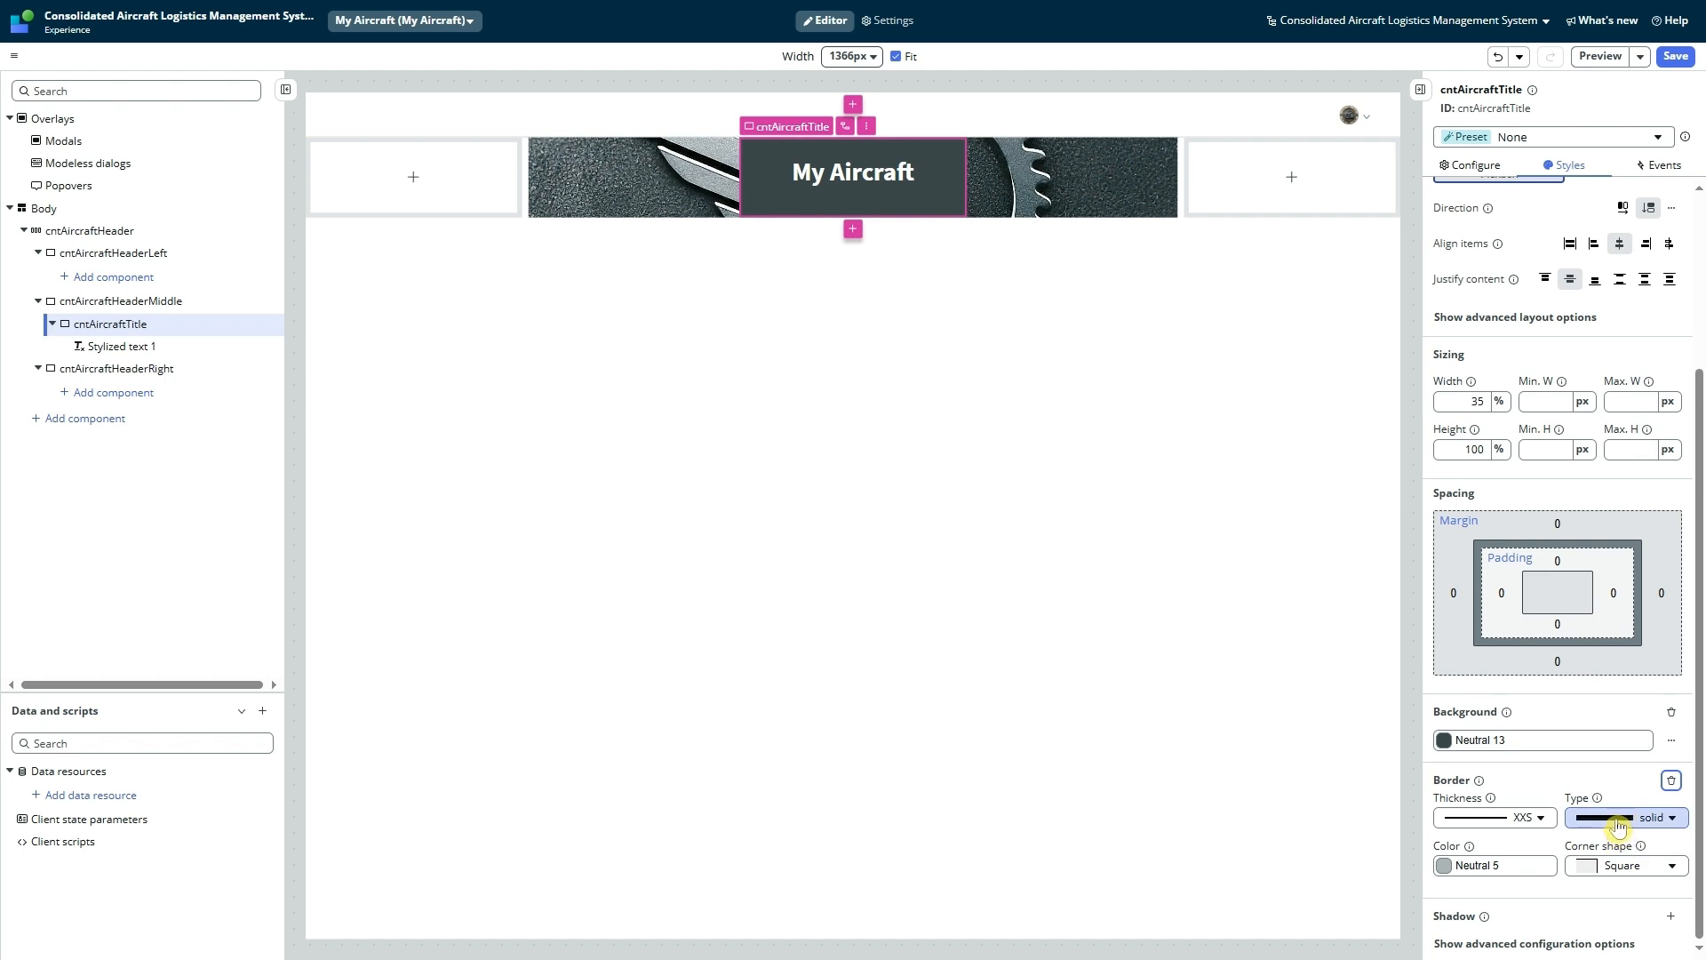
click(1617, 818)
click(1596, 561)
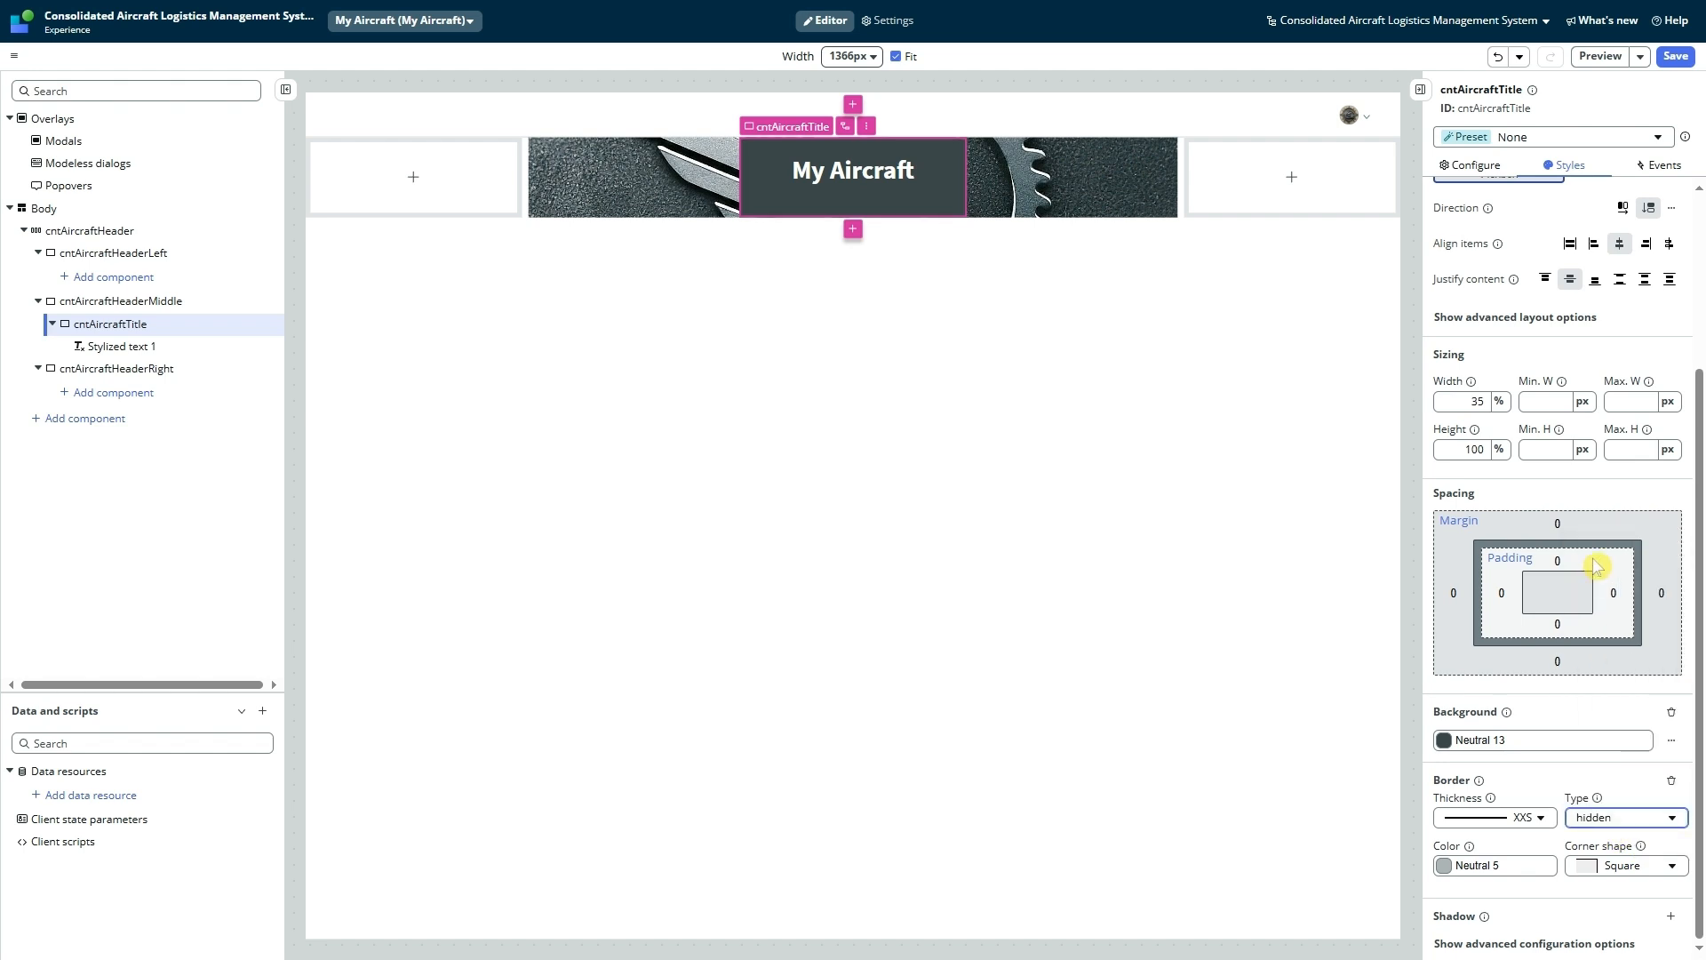
click(1595, 827)
click(1640, 818)
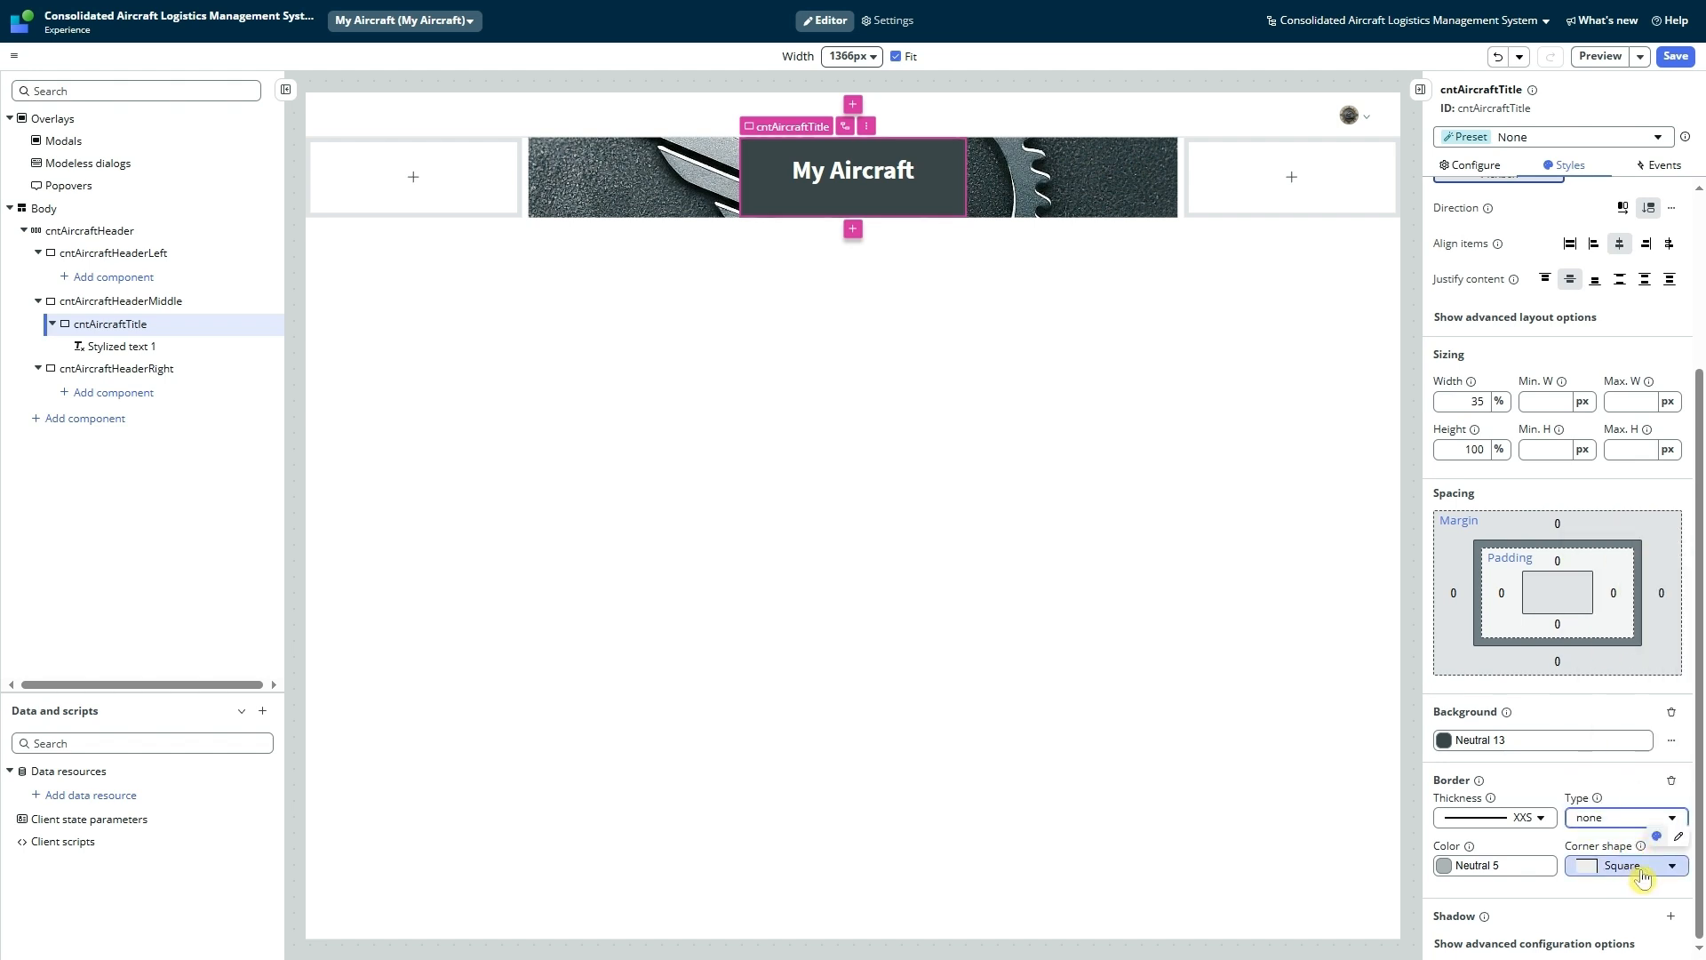
Step: Give the cntAircraftTitle border a custom corner shape of 20 and save the page
click(1649, 860)
click(1635, 847)
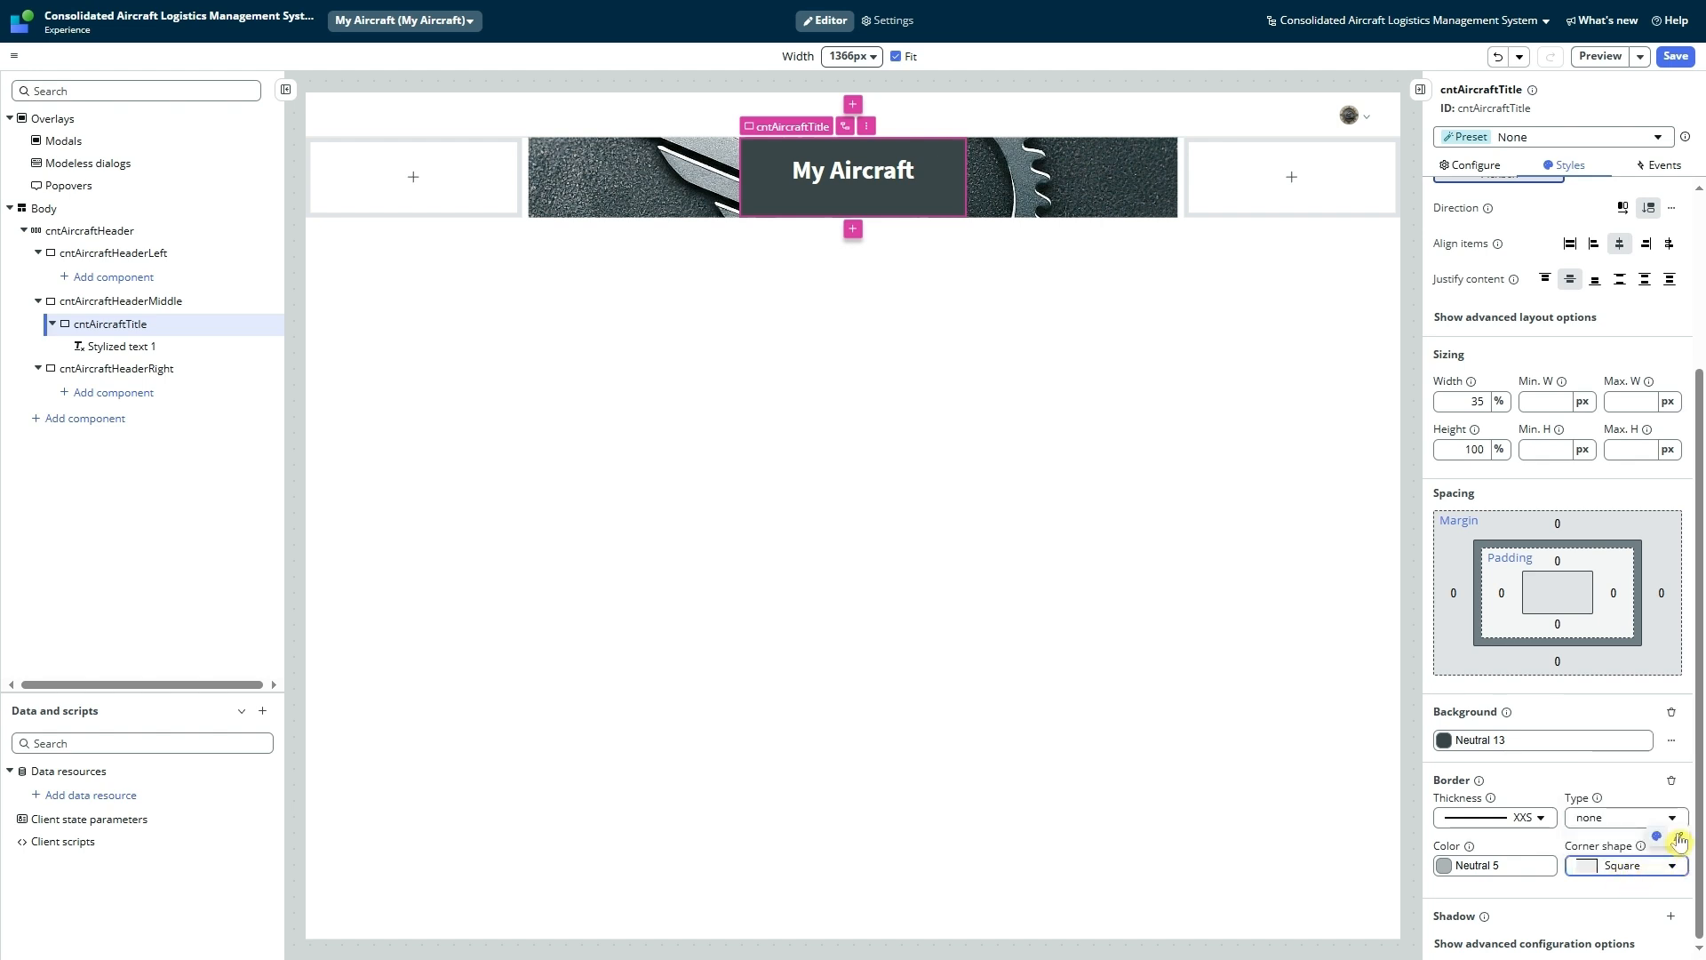
click(1630, 865)
text(20)
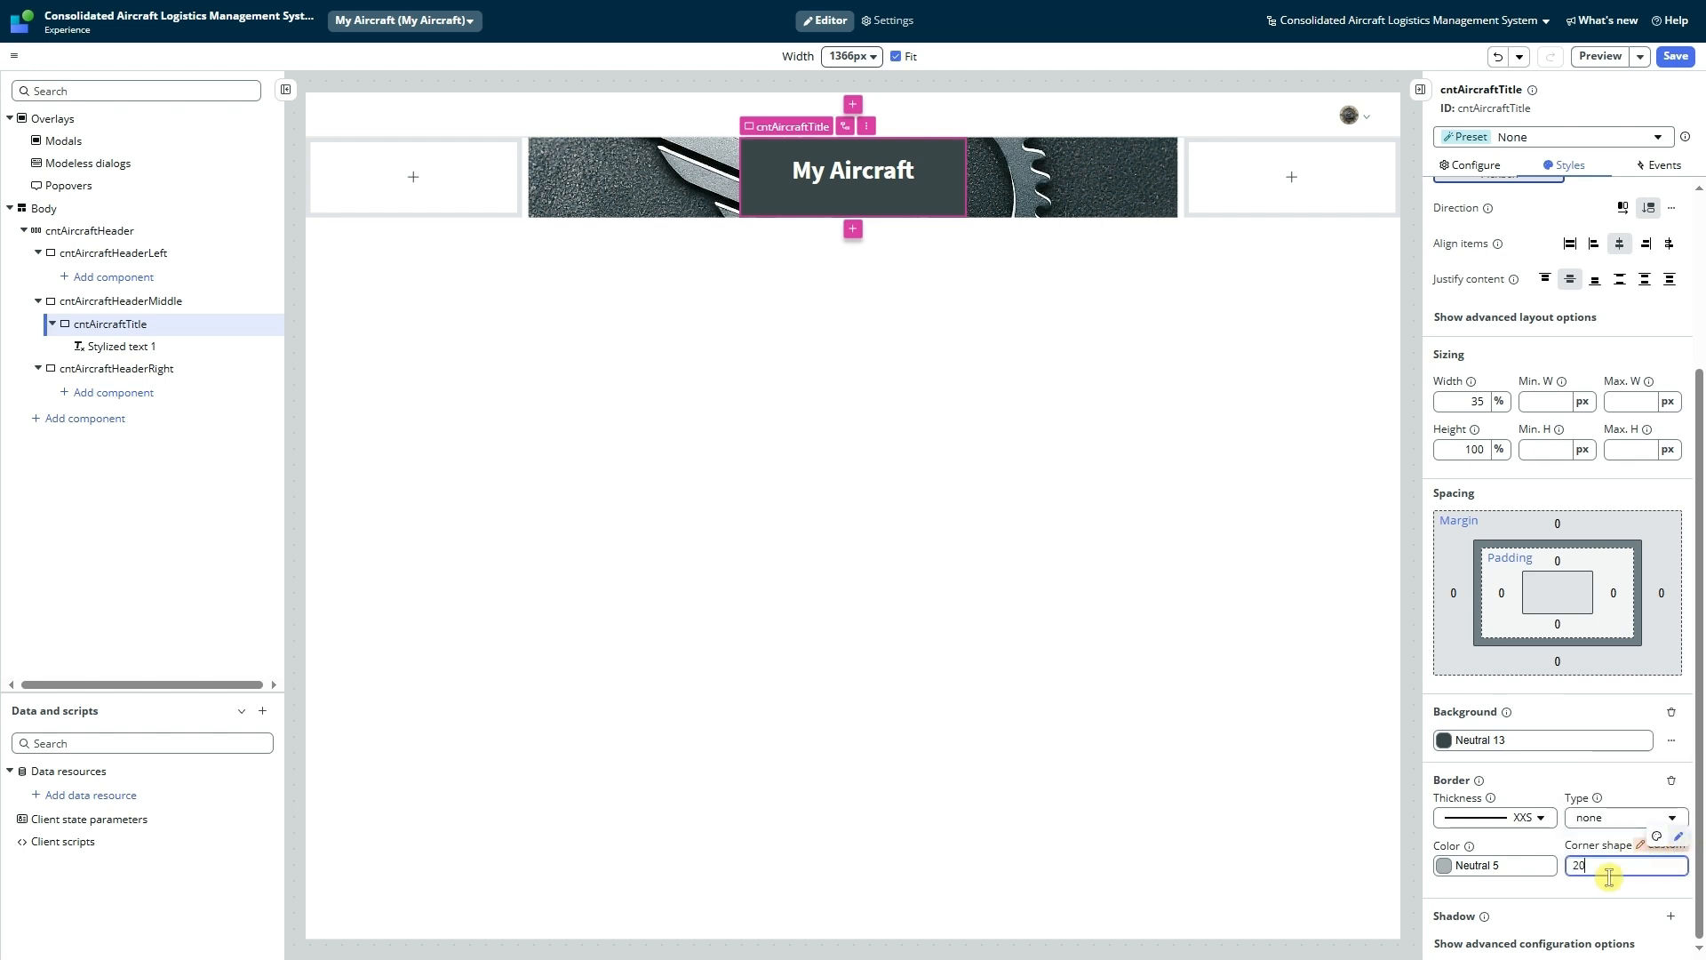
key(Return)
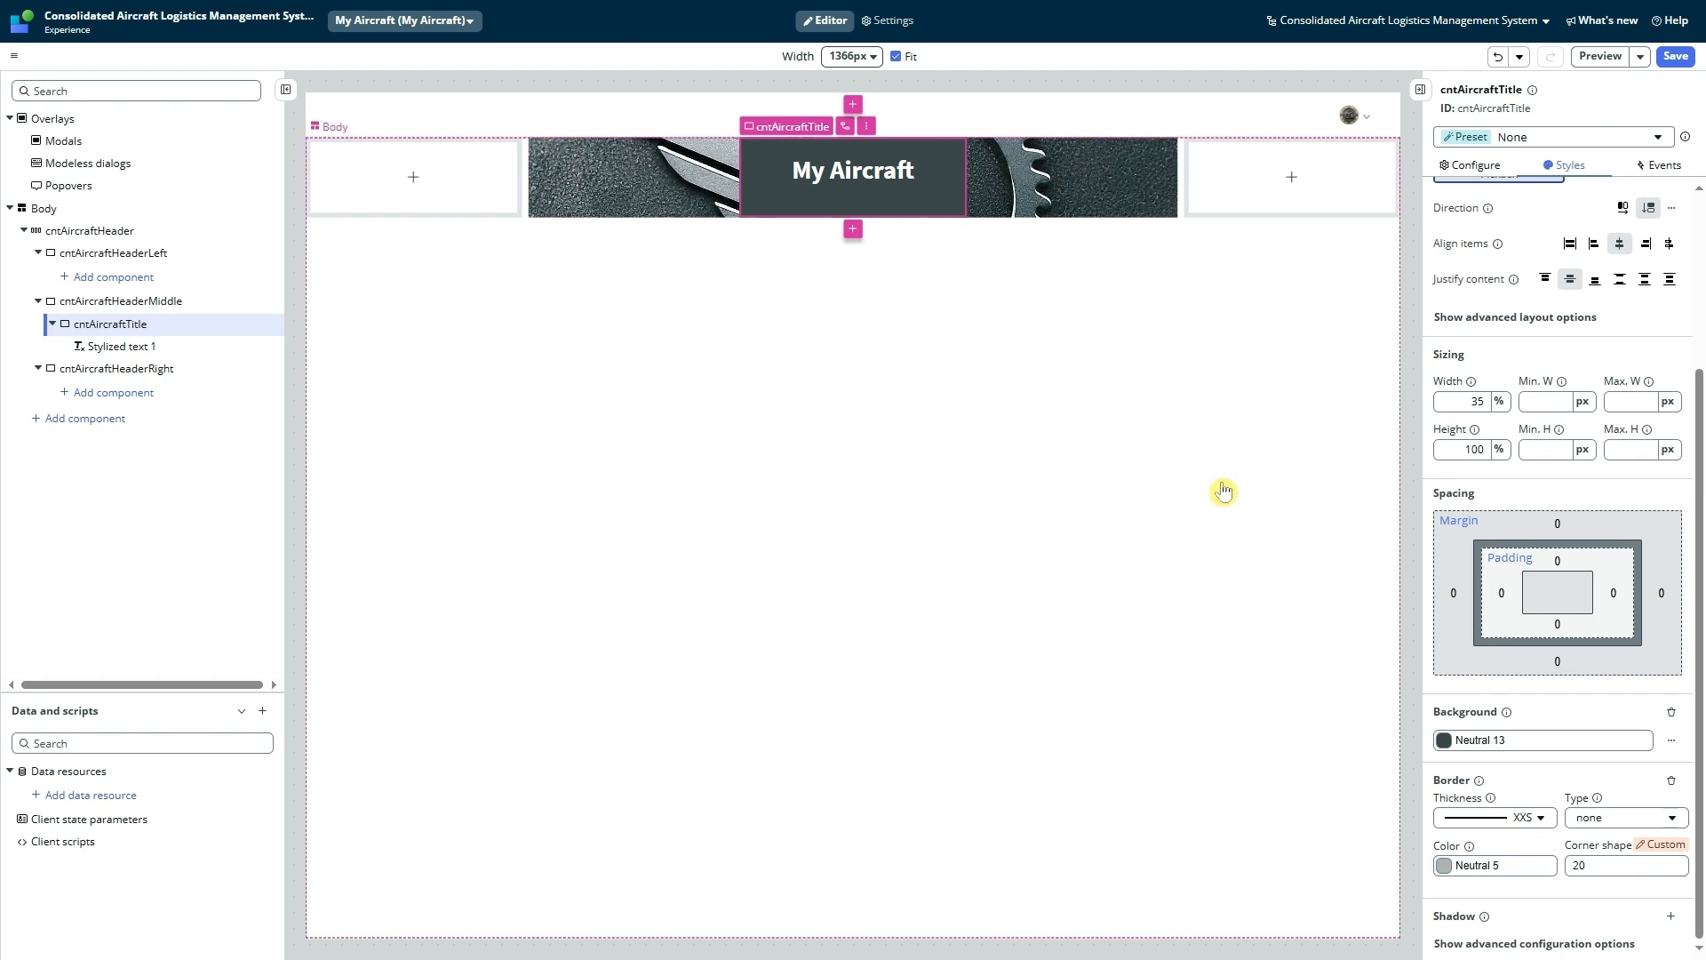
click(1675, 56)
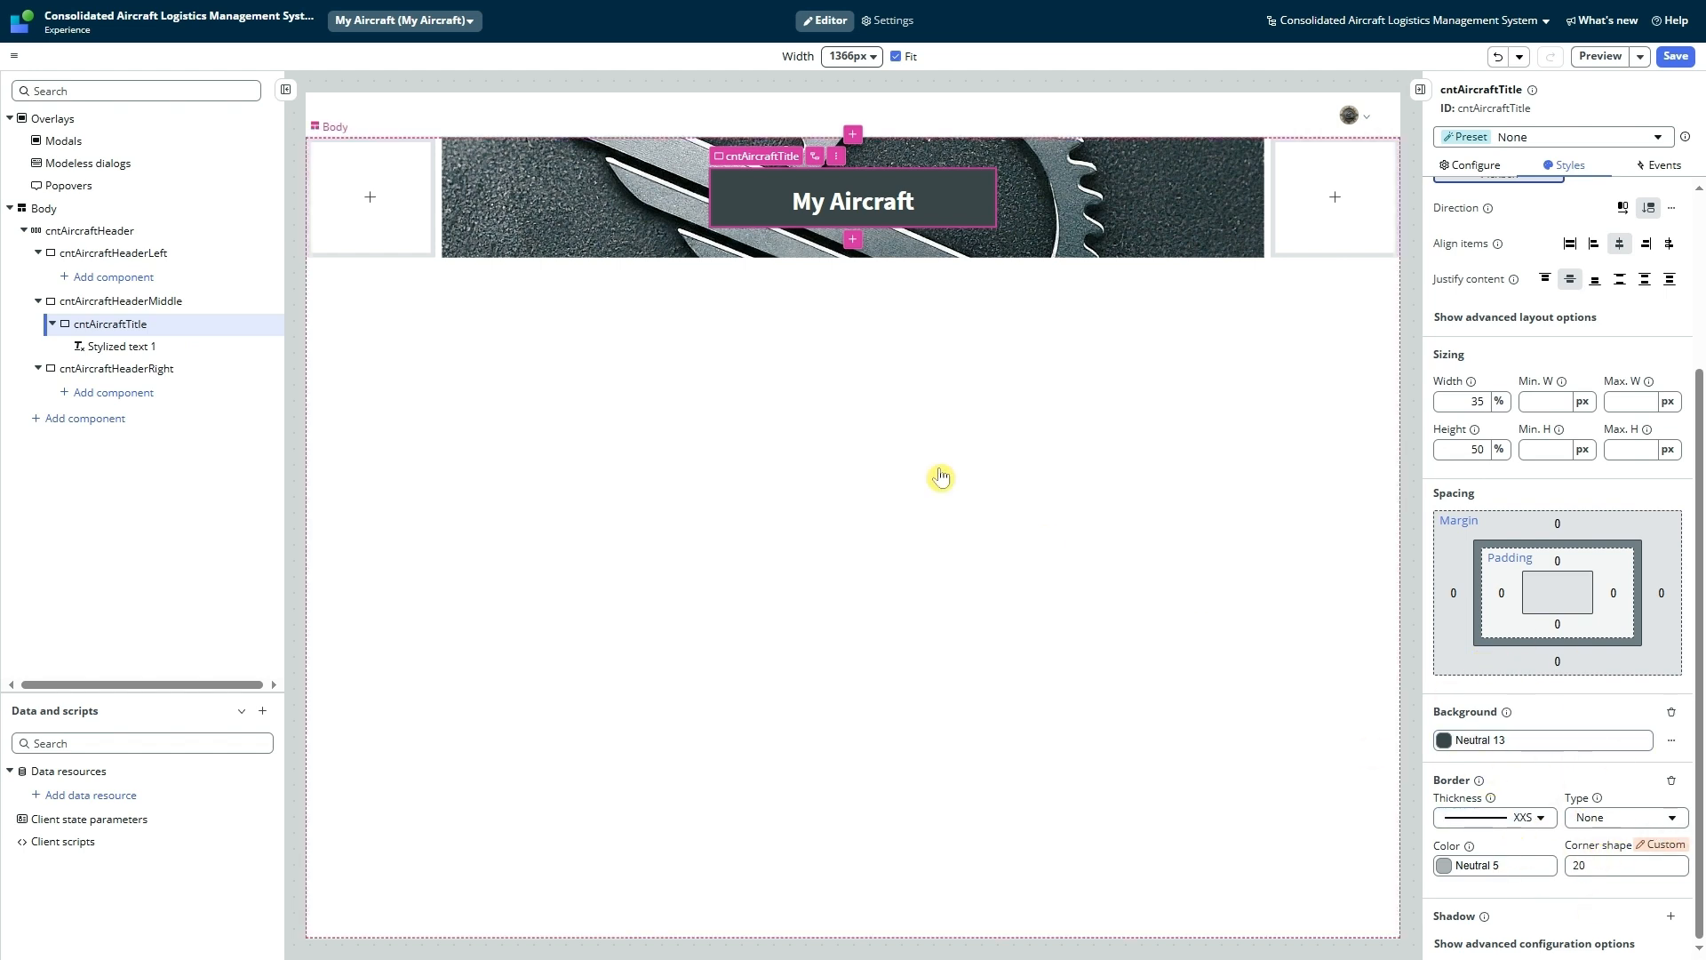
Step: Save the page, preview it, and open its URL path in a separate browser tab
click(1676, 56)
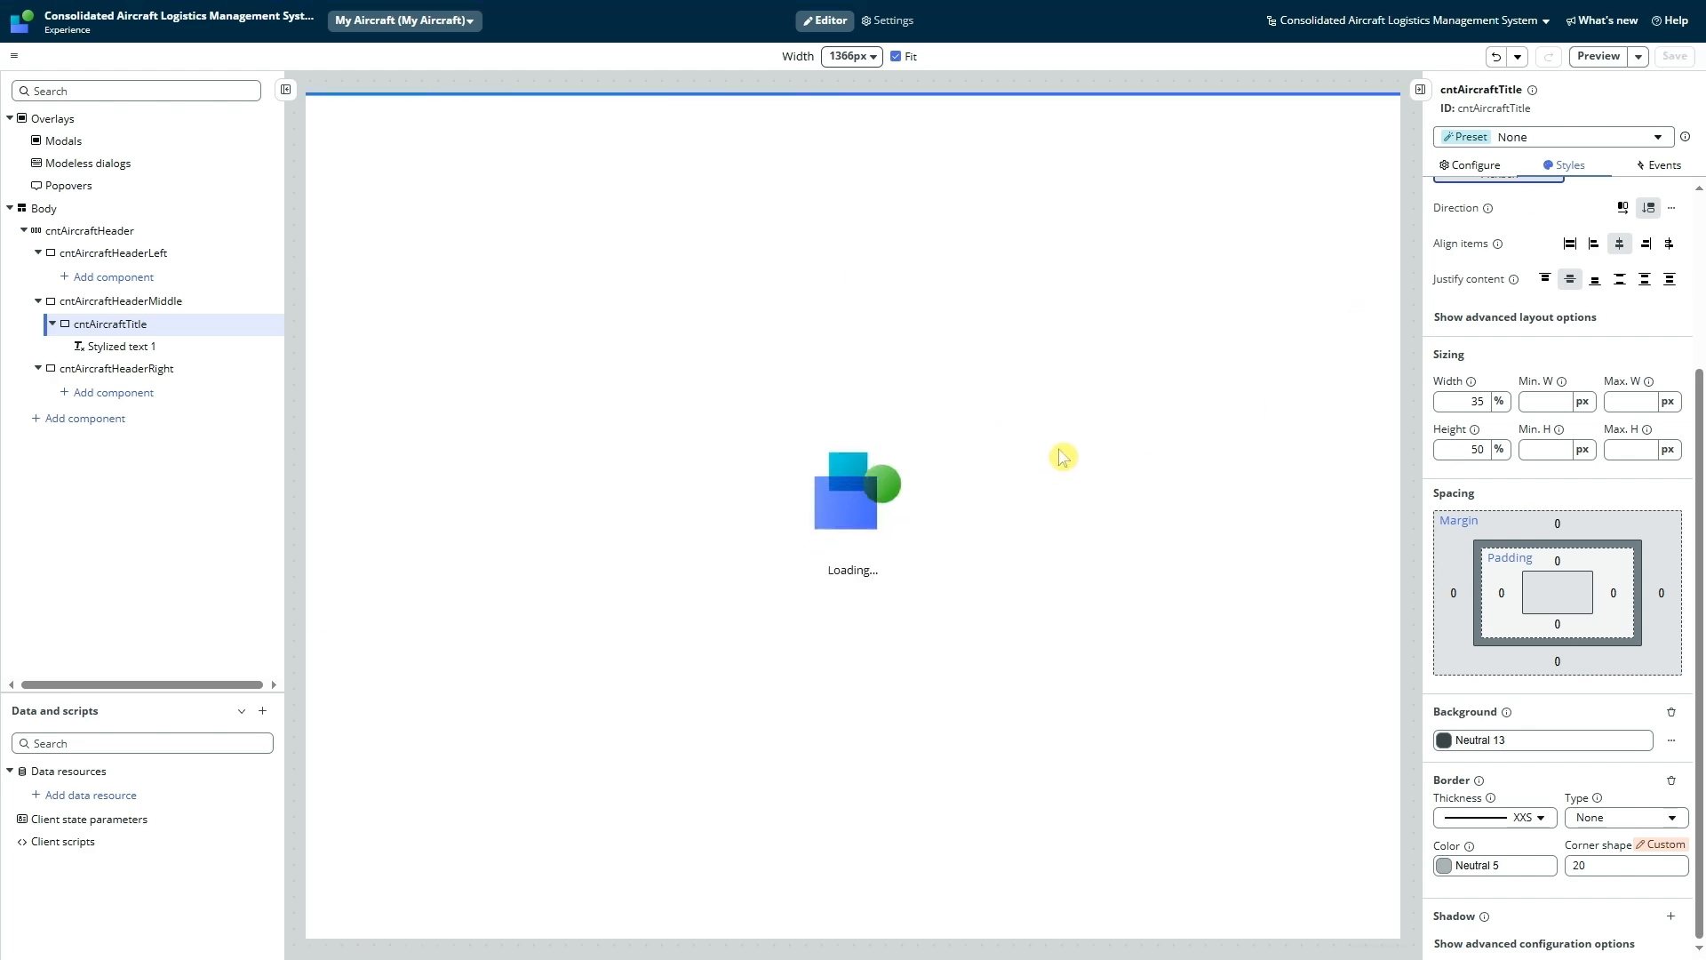
click(1599, 56)
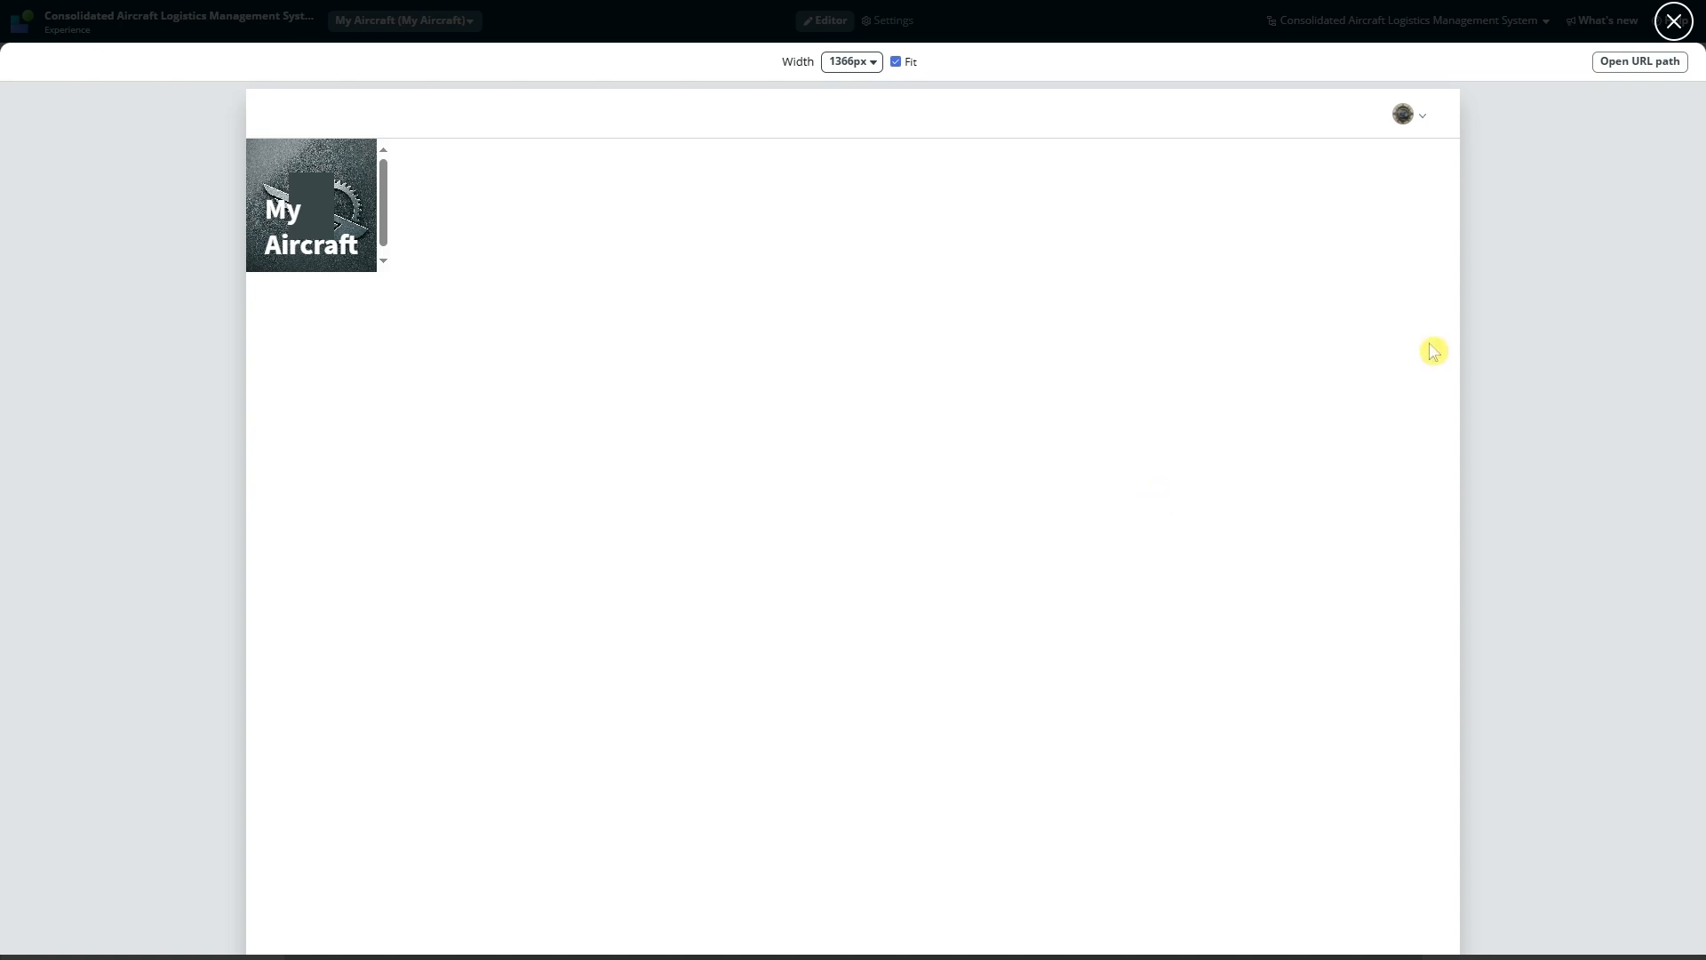
click(1640, 61)
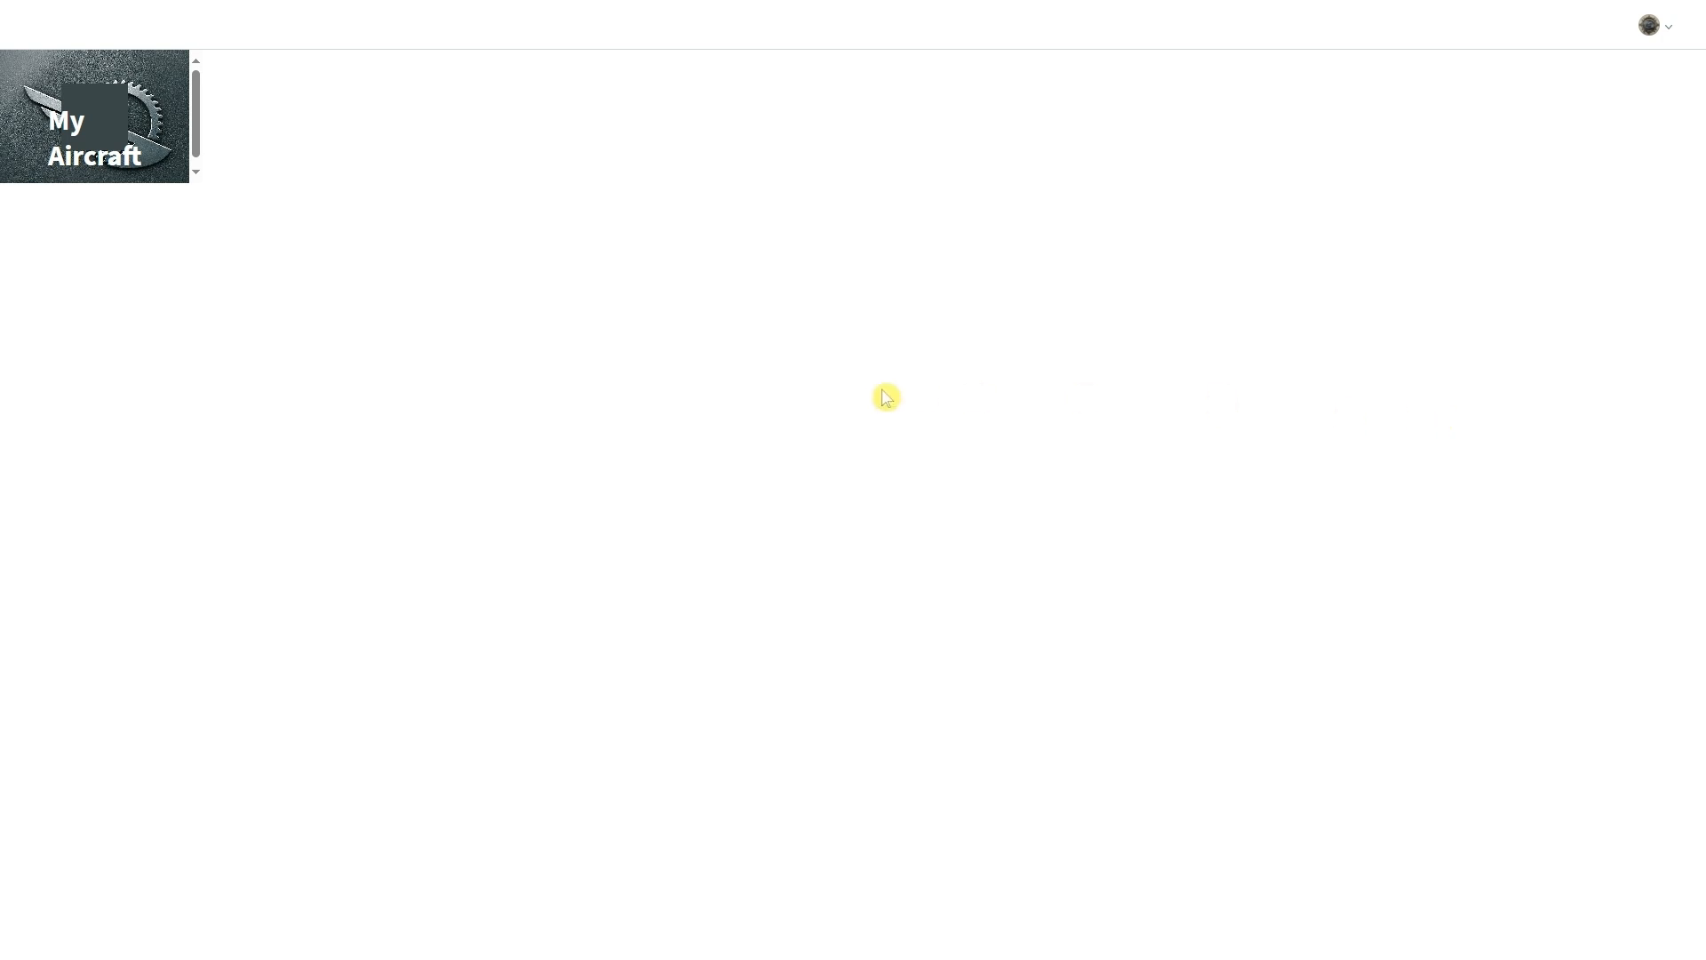
key(F11)
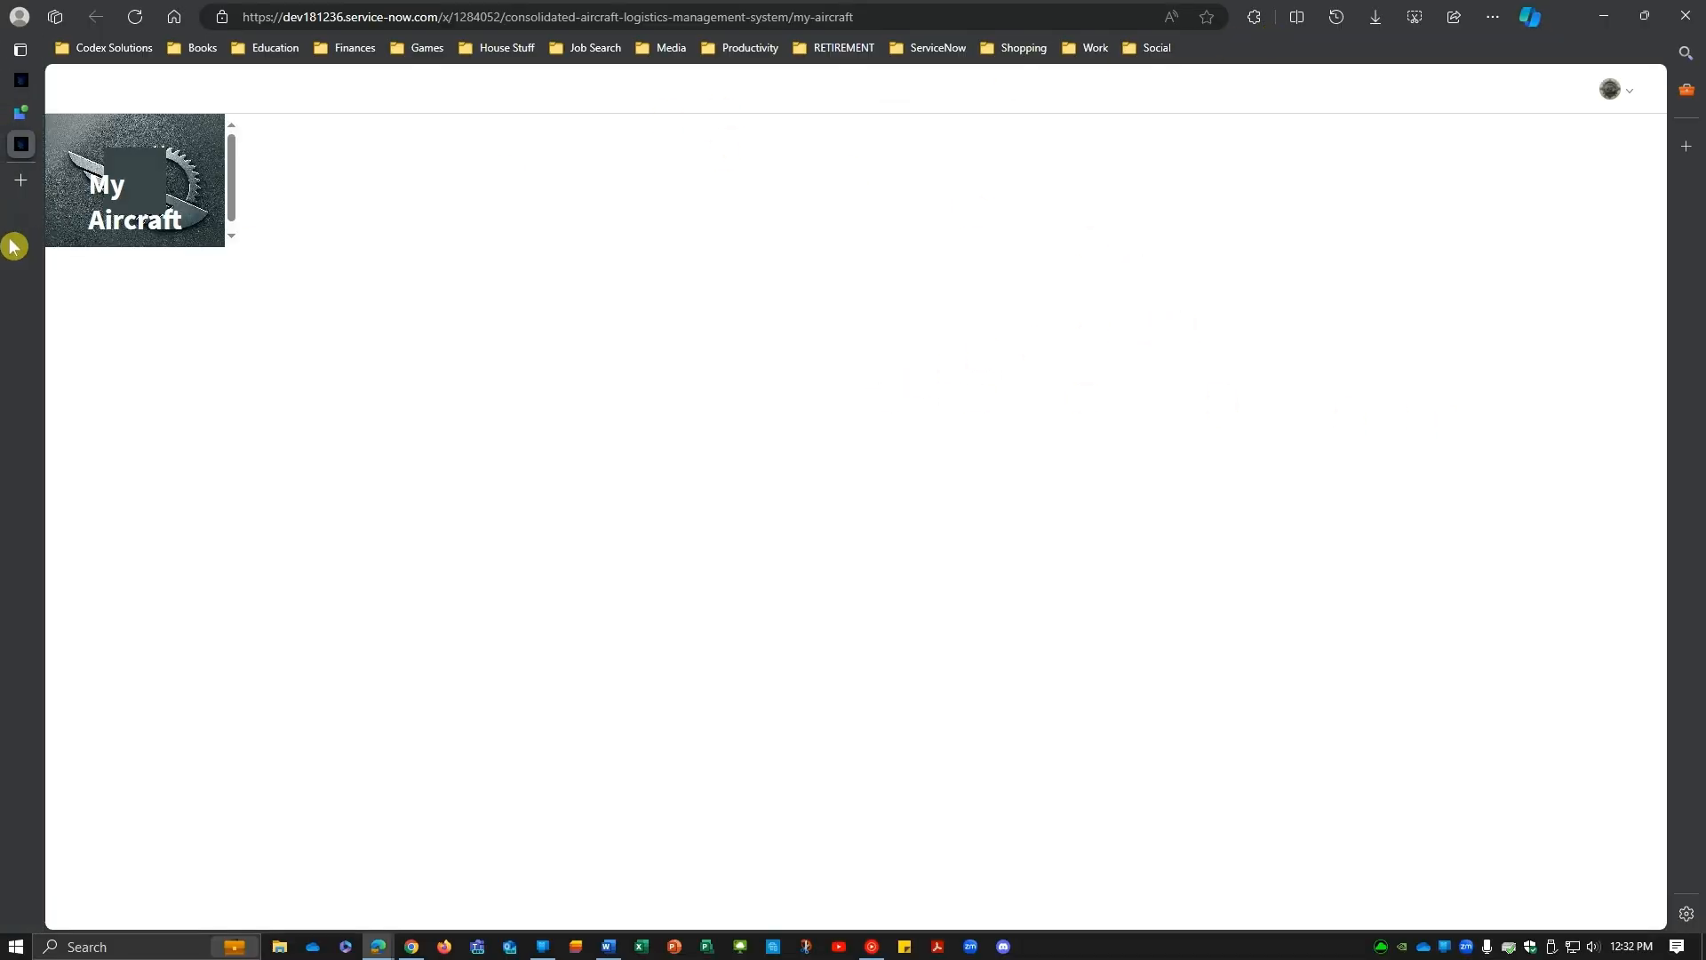
Step: Close the opened My Aircraft page and exit the preview to return to the page's Body in the editor
mouse_move(19, 149)
click(136, 144)
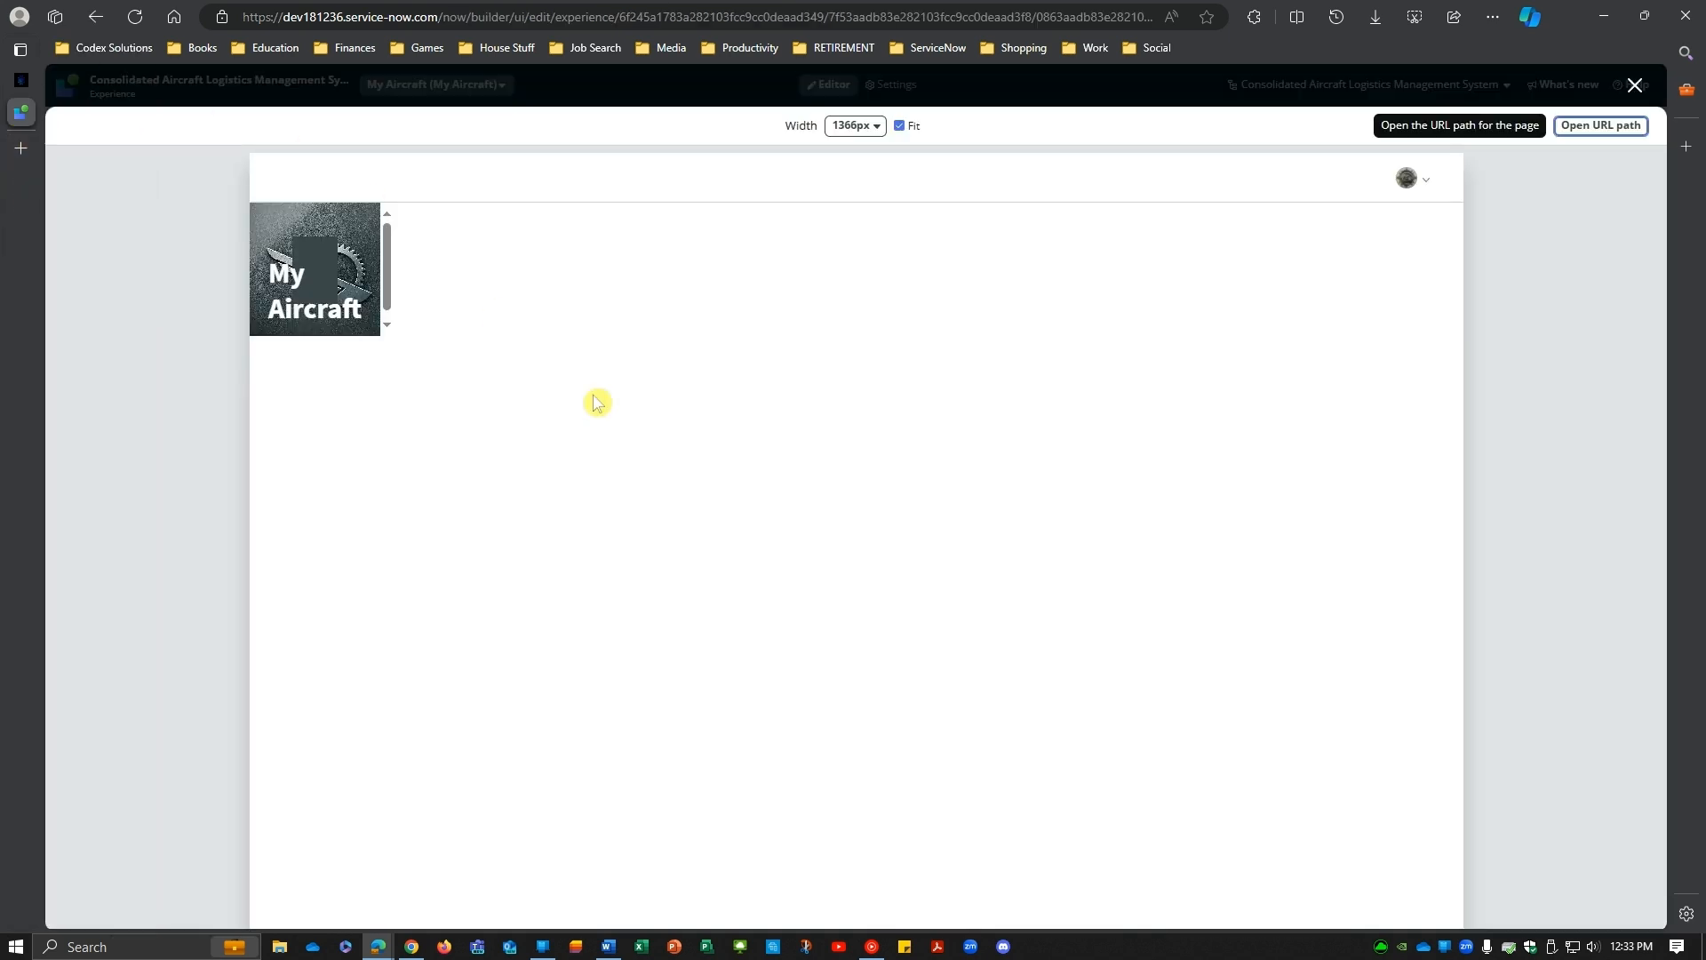
click(26, 84)
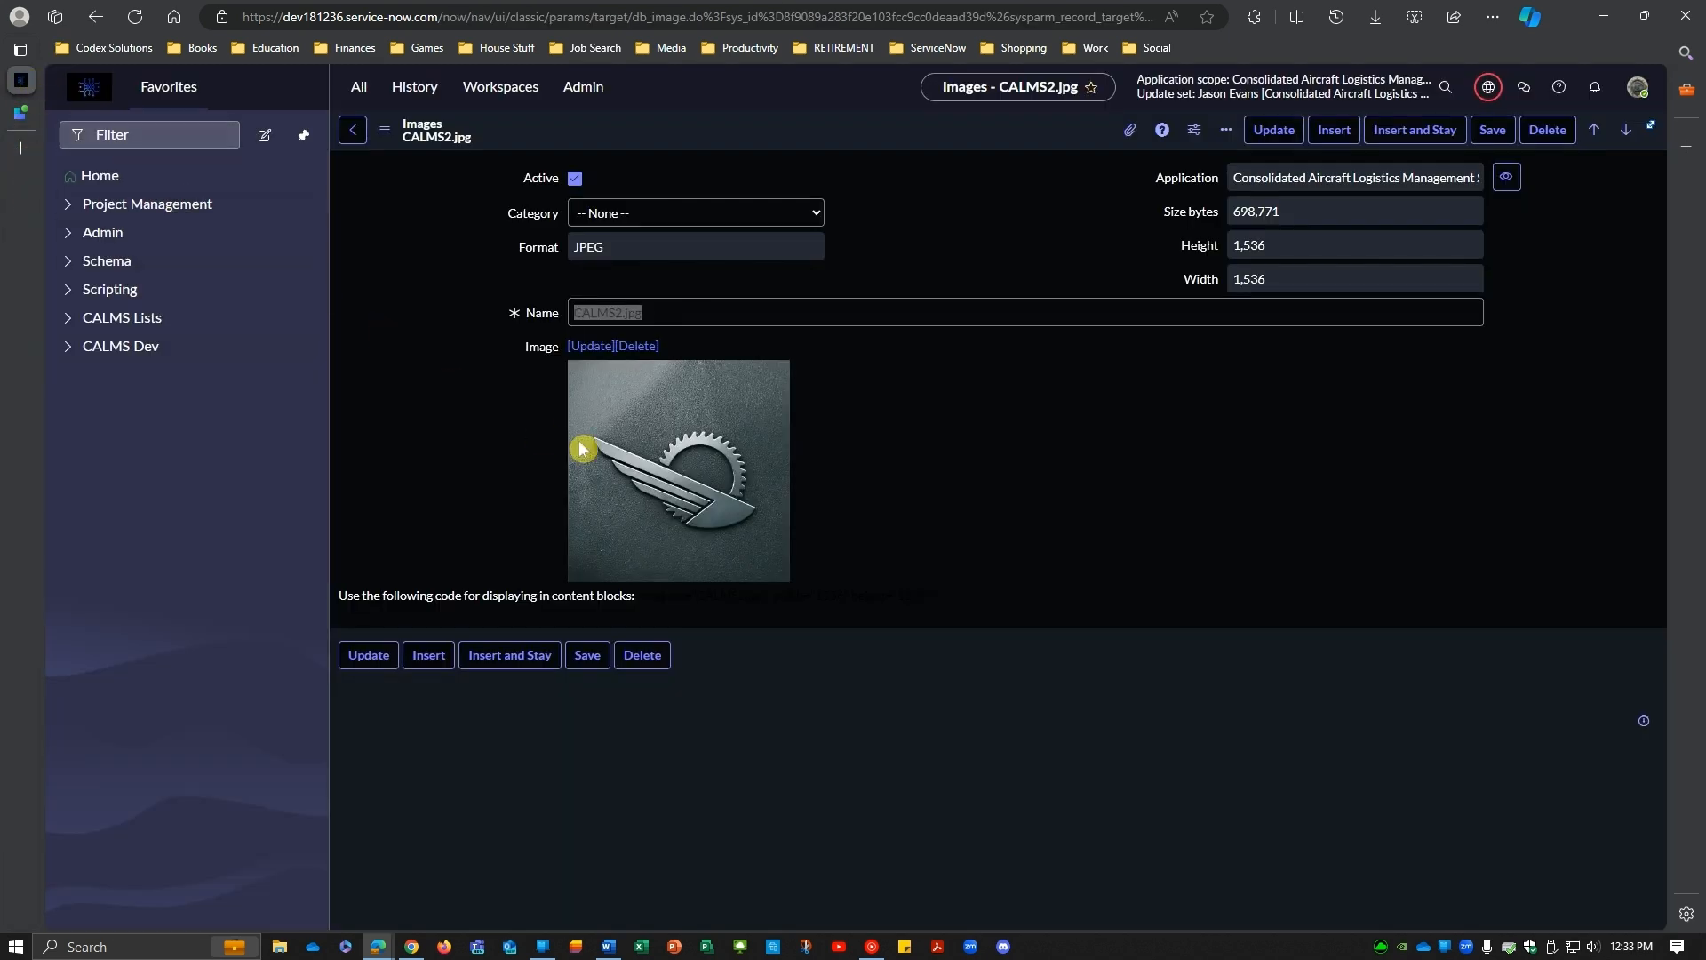
click(49, 111)
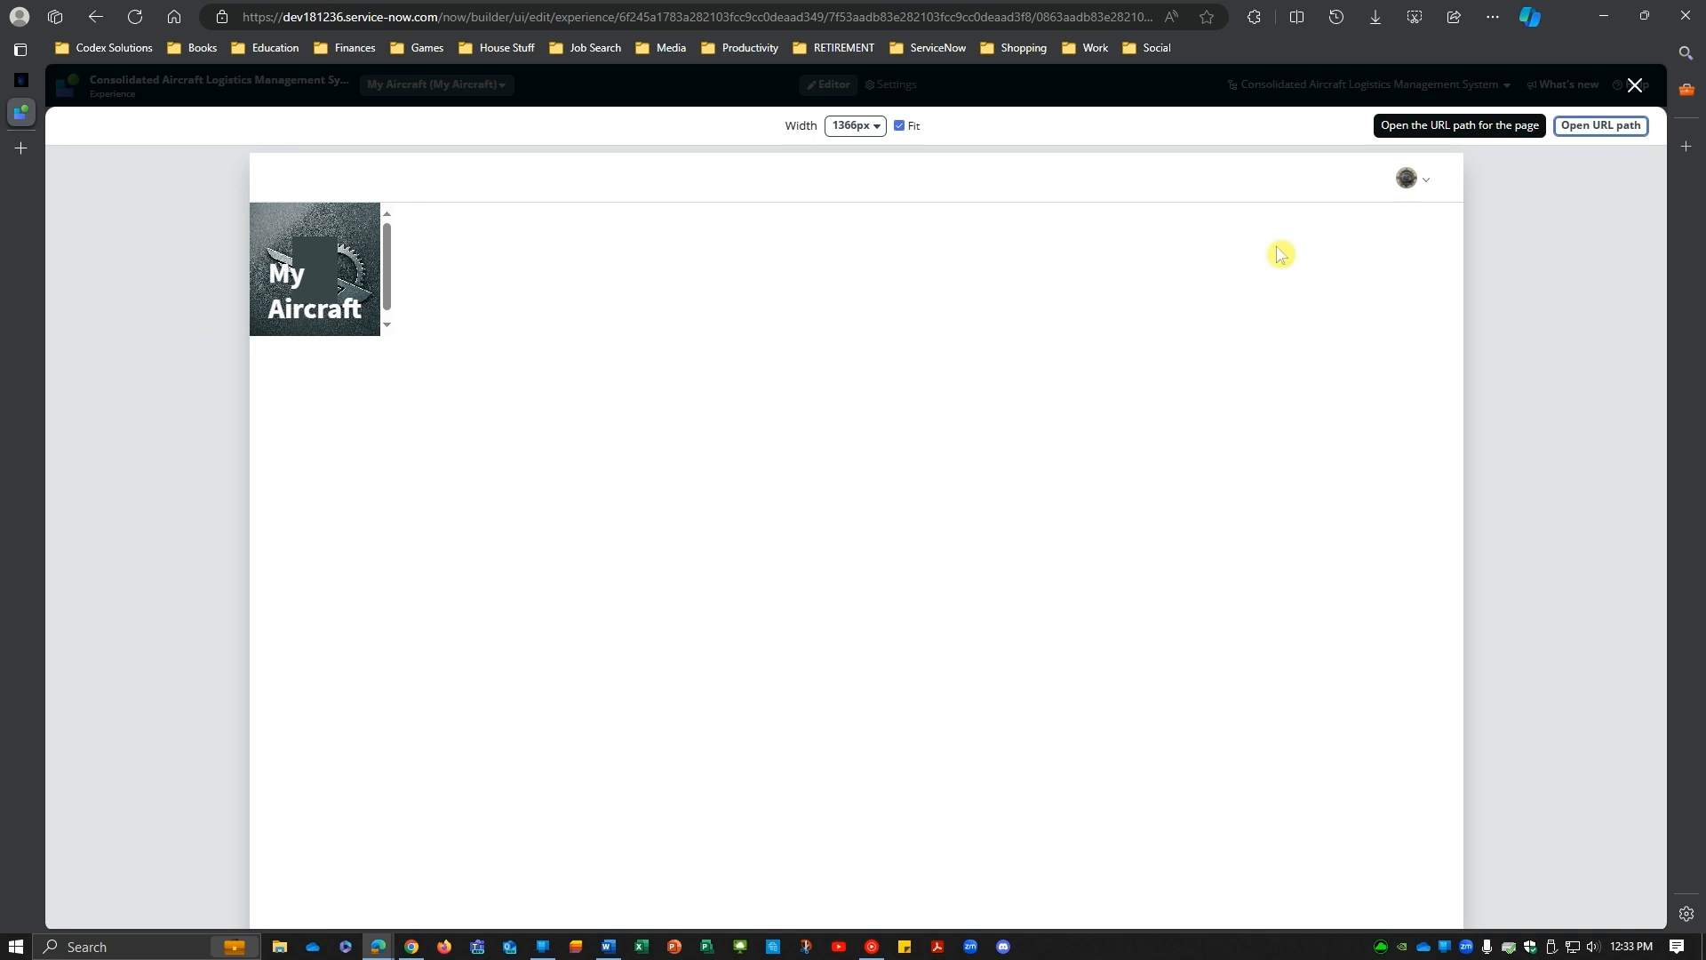
click(1635, 85)
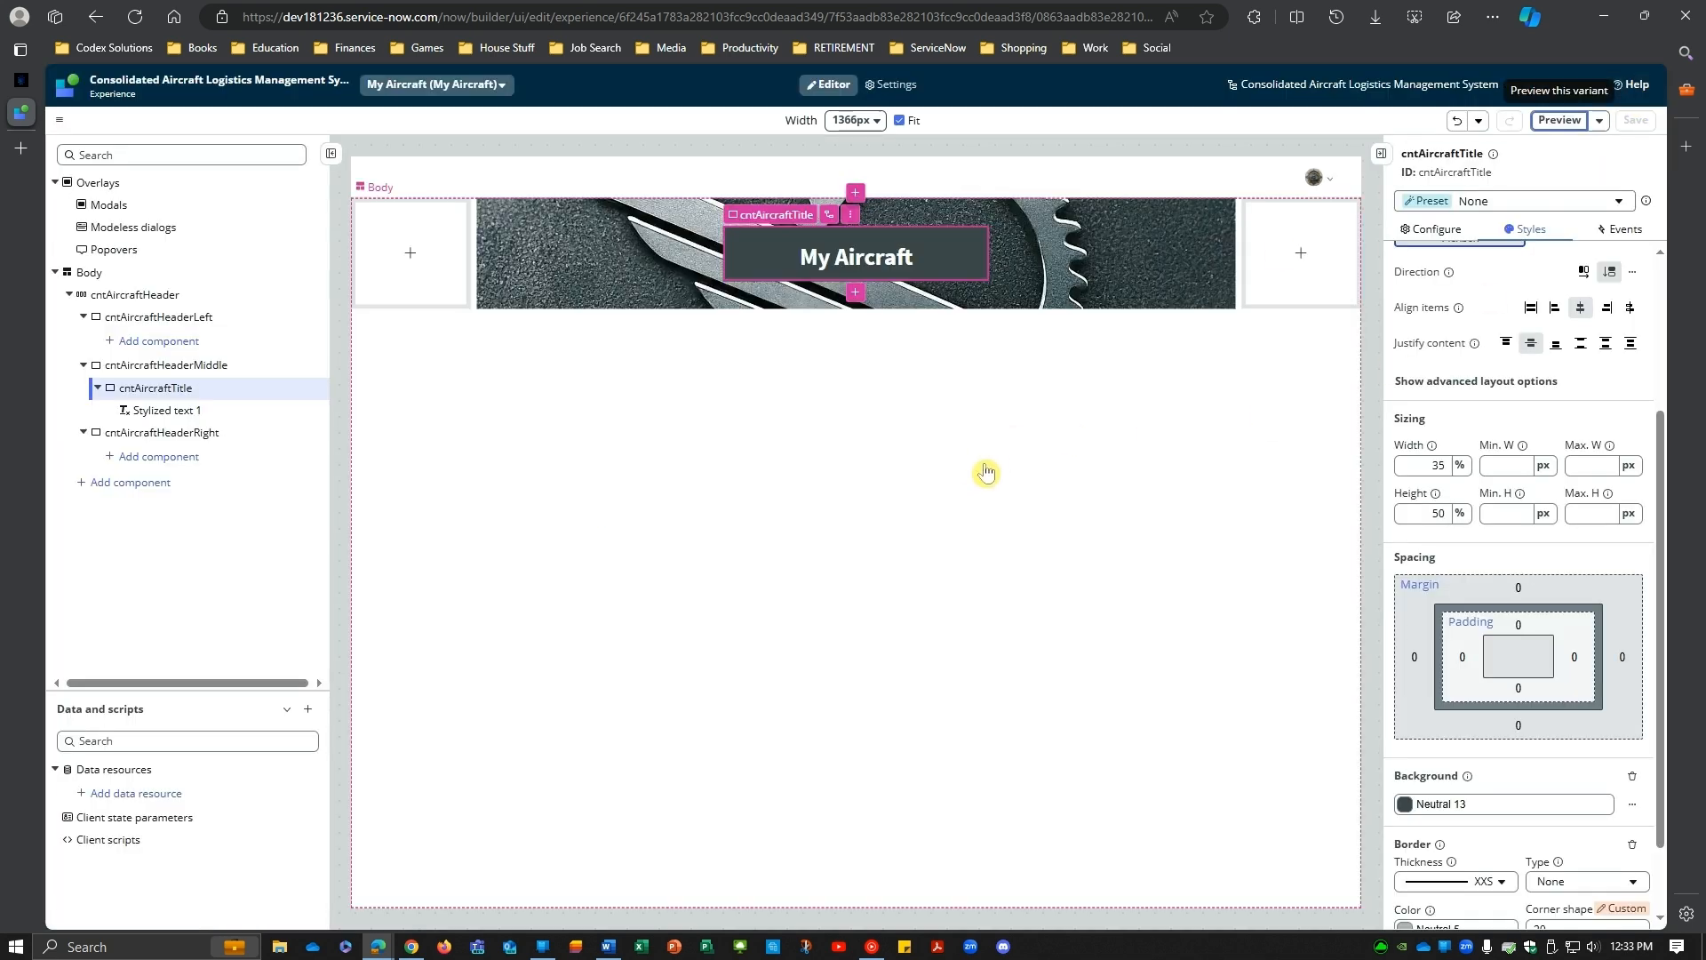
click(985, 474)
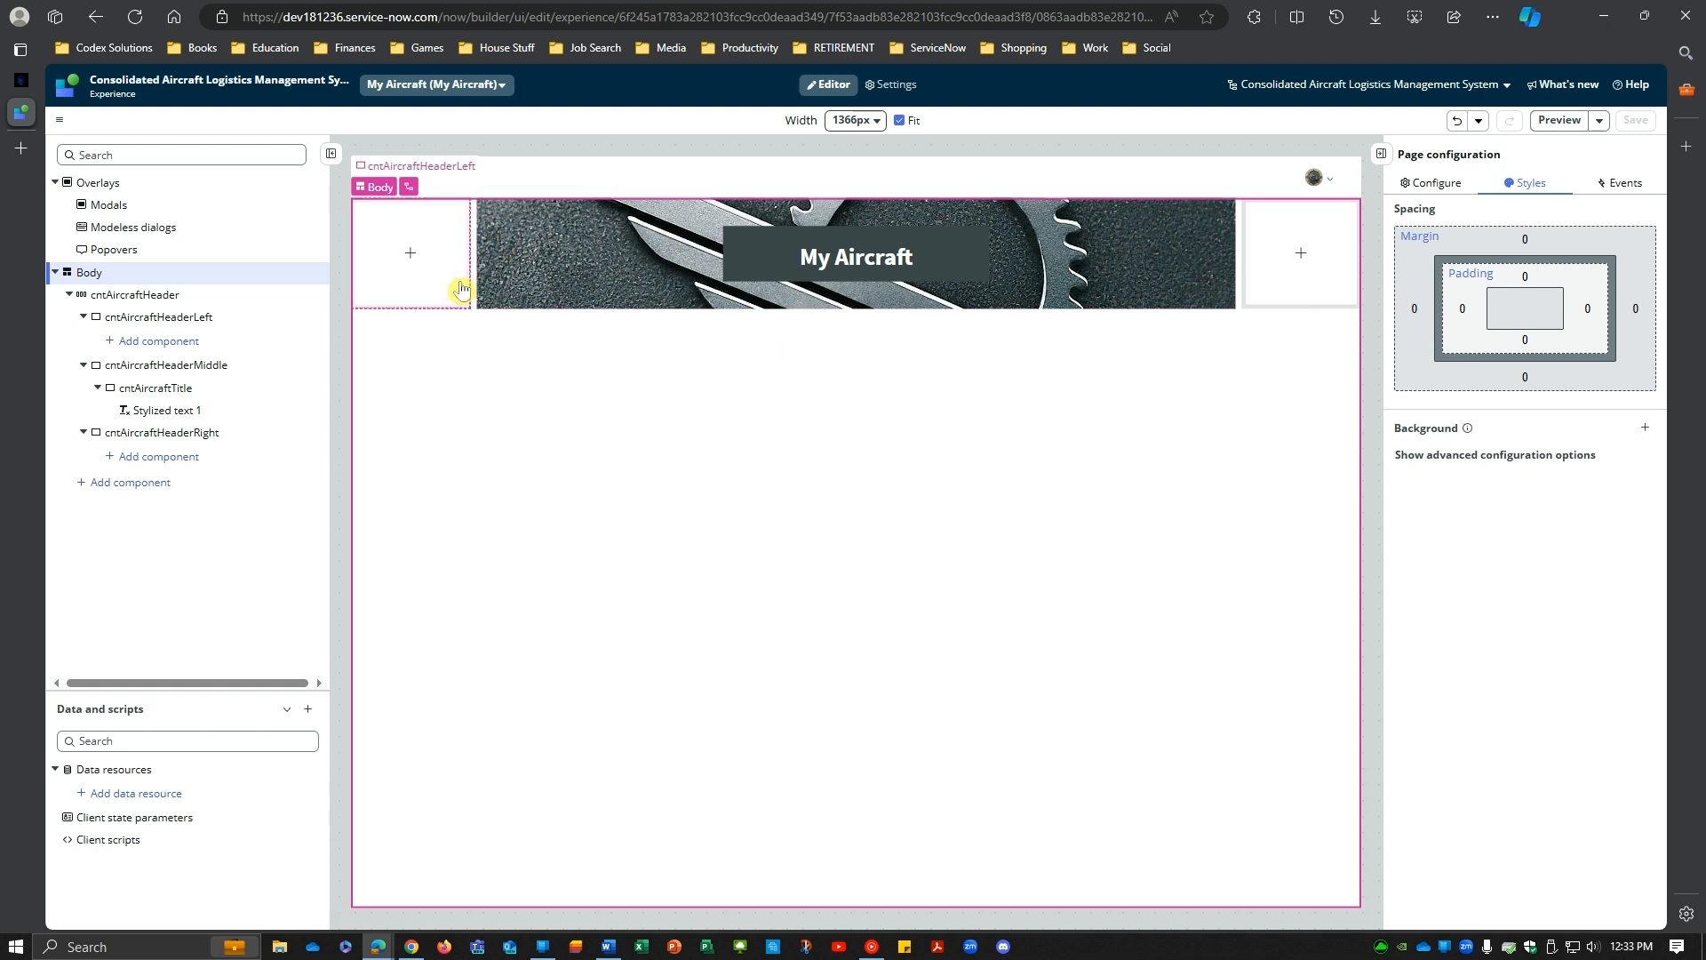
Step: Add a "Look up a single record" data resource to the My Aircraft page
click(128, 795)
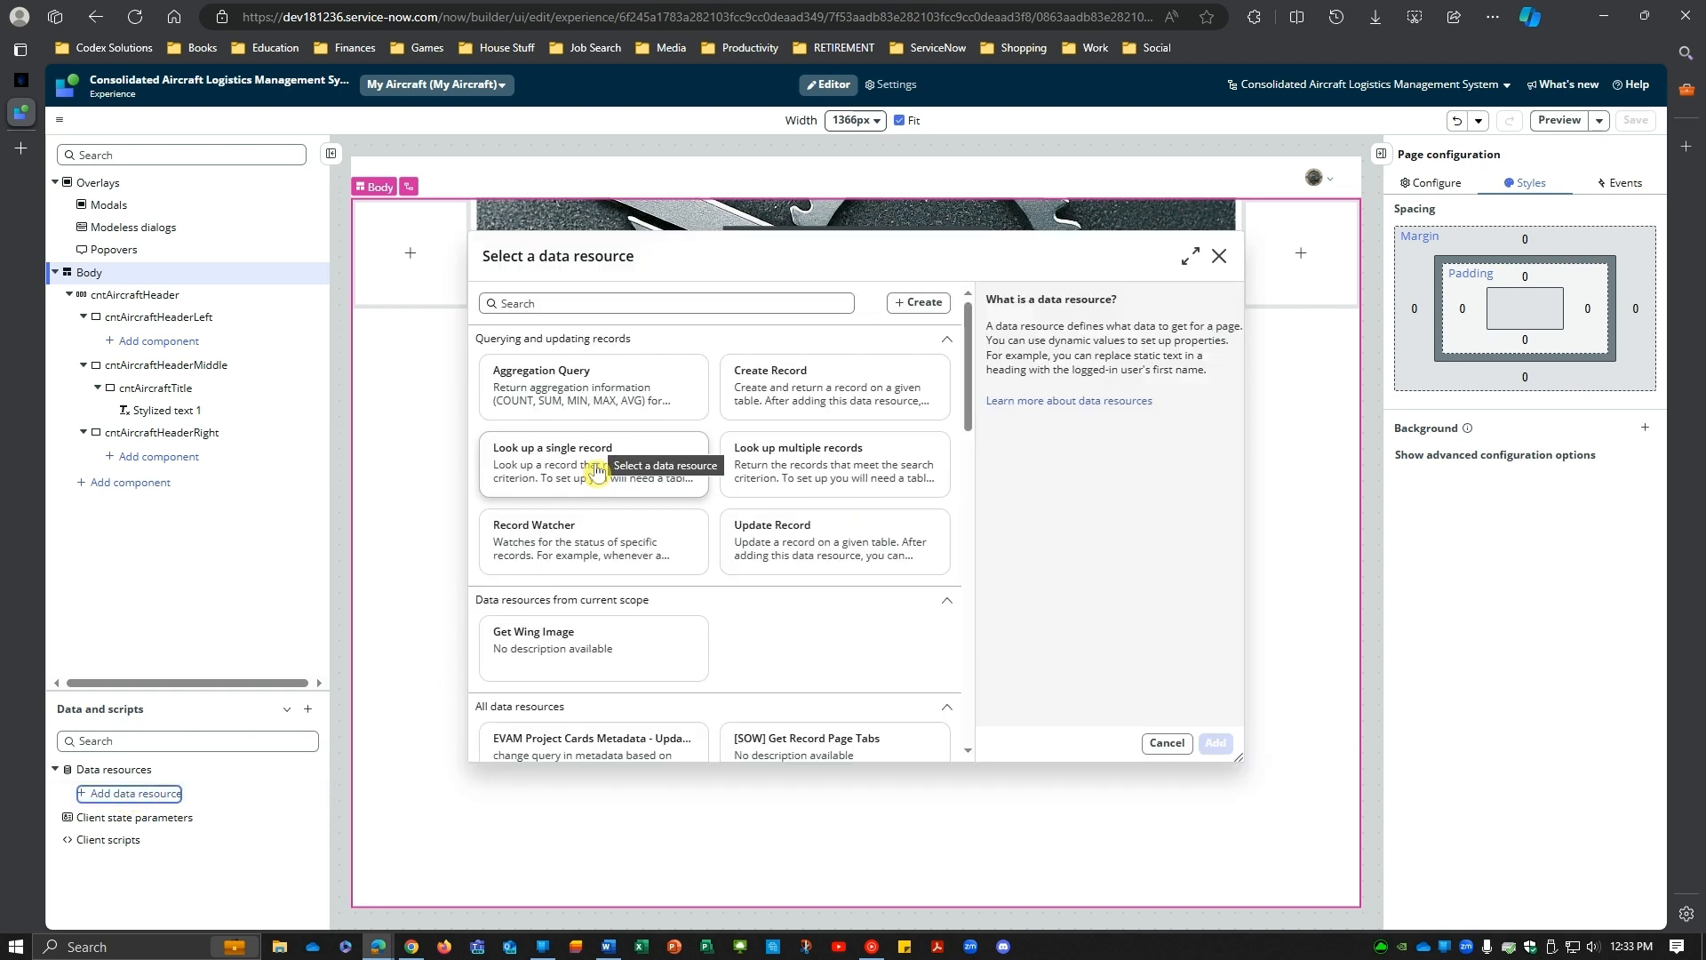
click(612, 486)
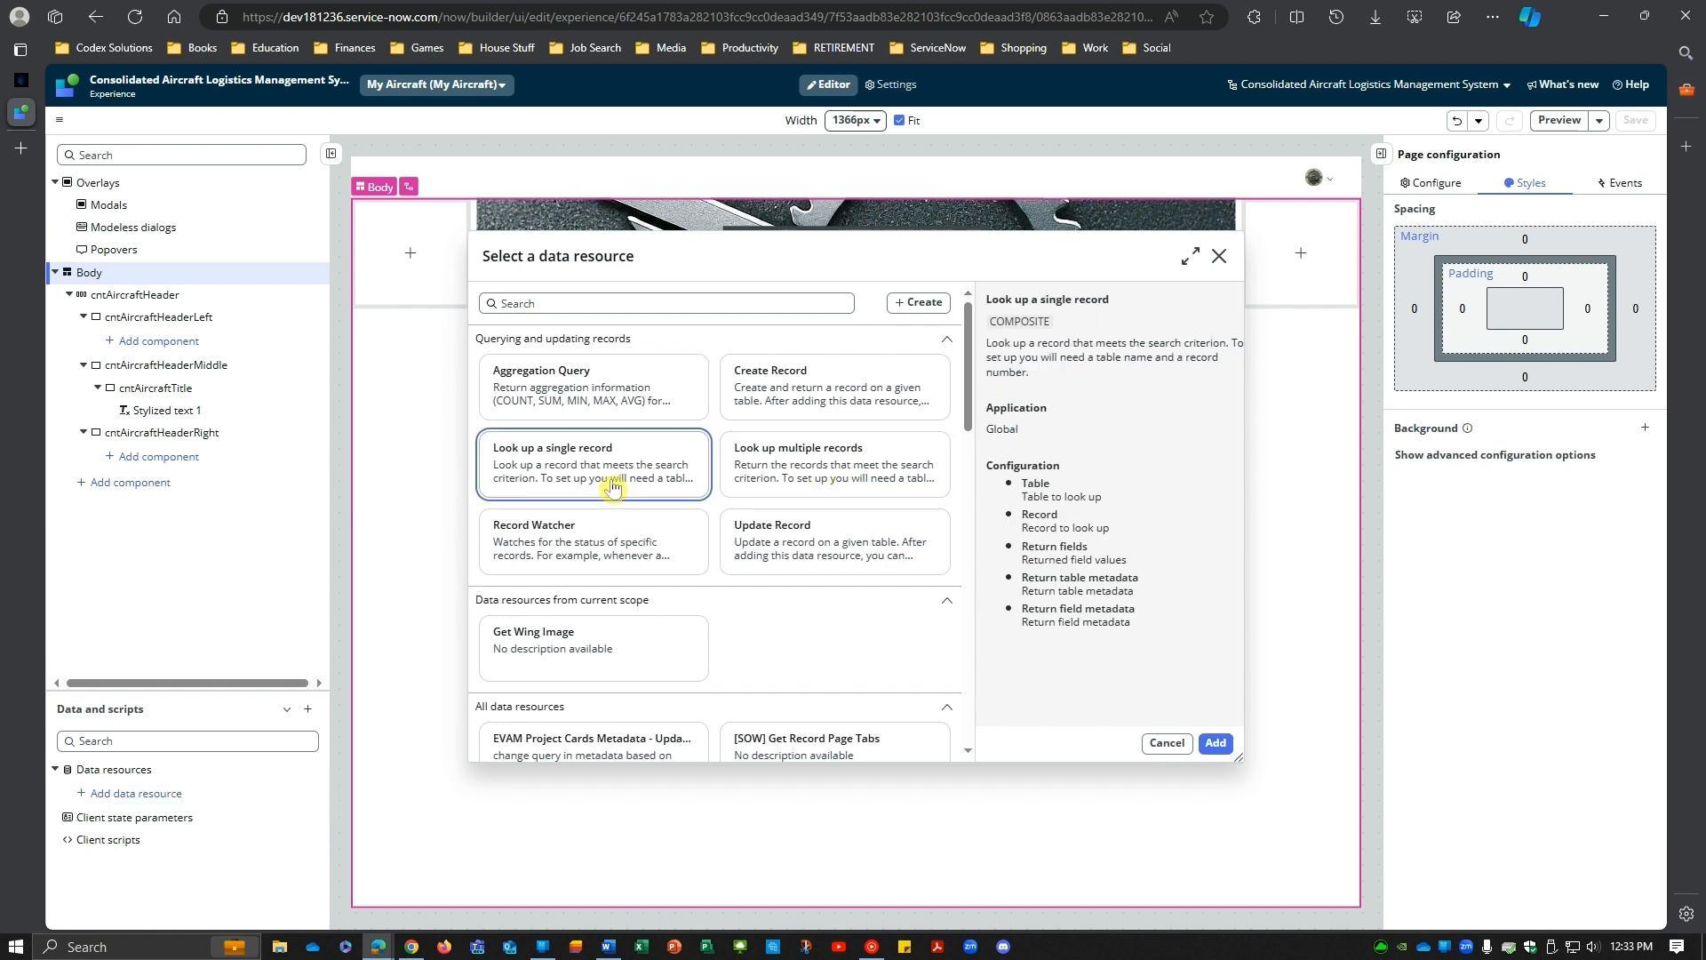
click(1216, 743)
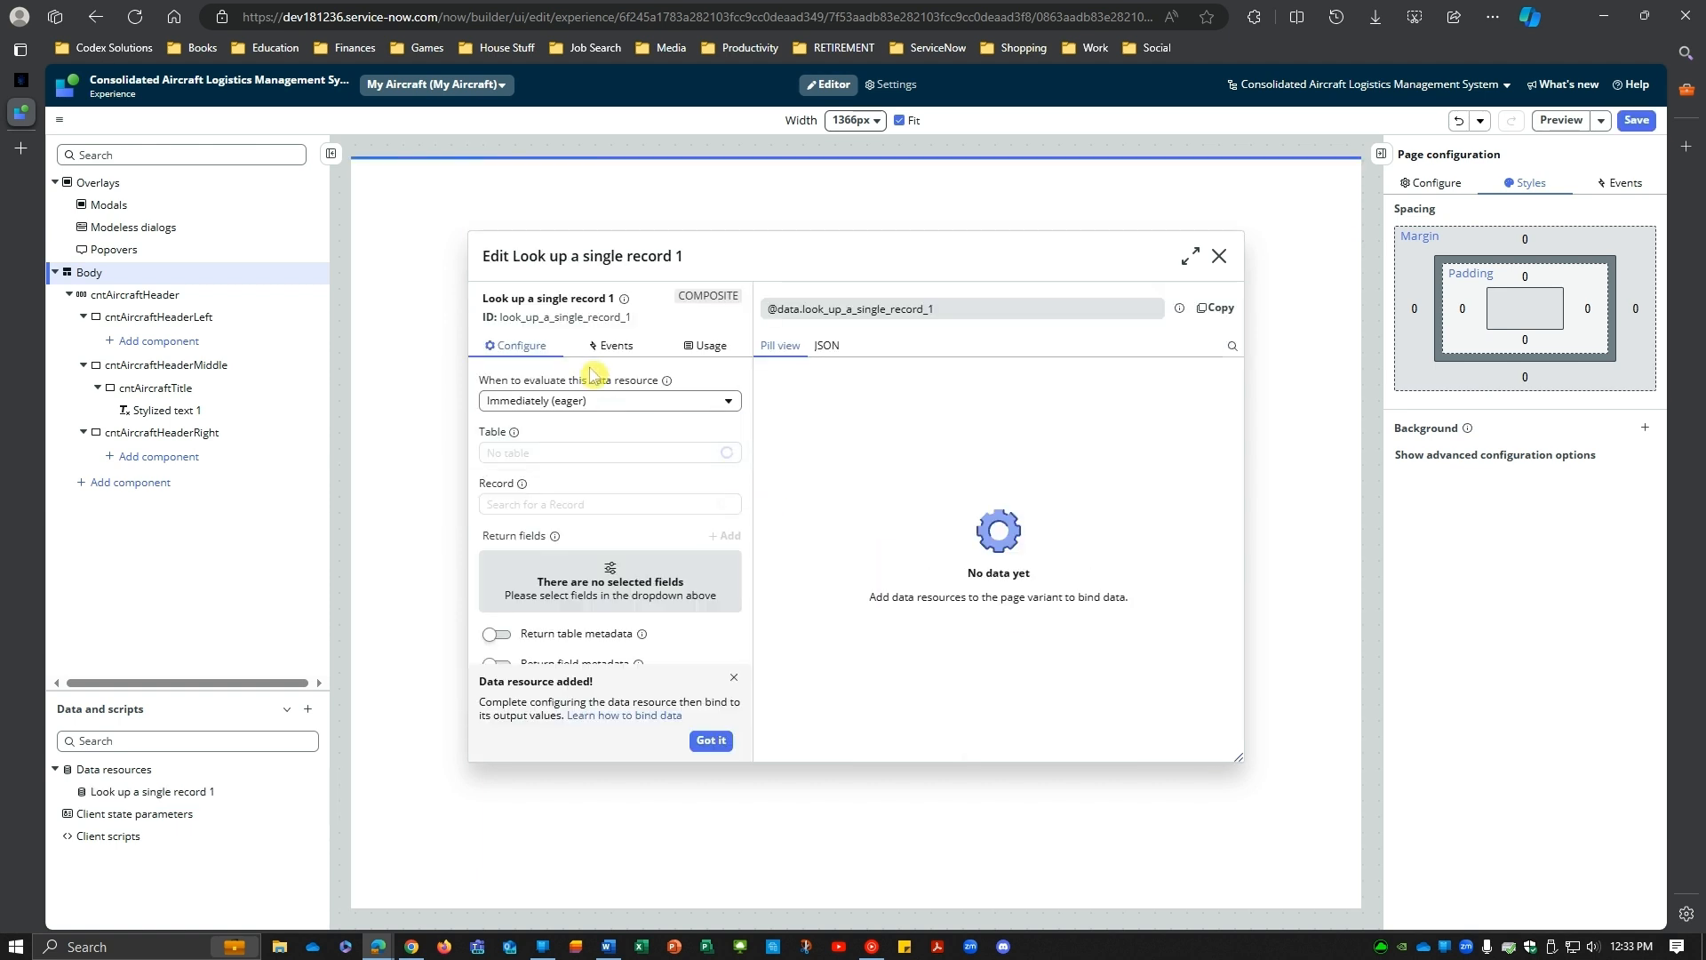
Step: Label the new data resource Get User Aircraft and set its ID to get_user_acft
click(556, 312)
drag(812, 281, 563, 282)
text(Get User Aircraft)
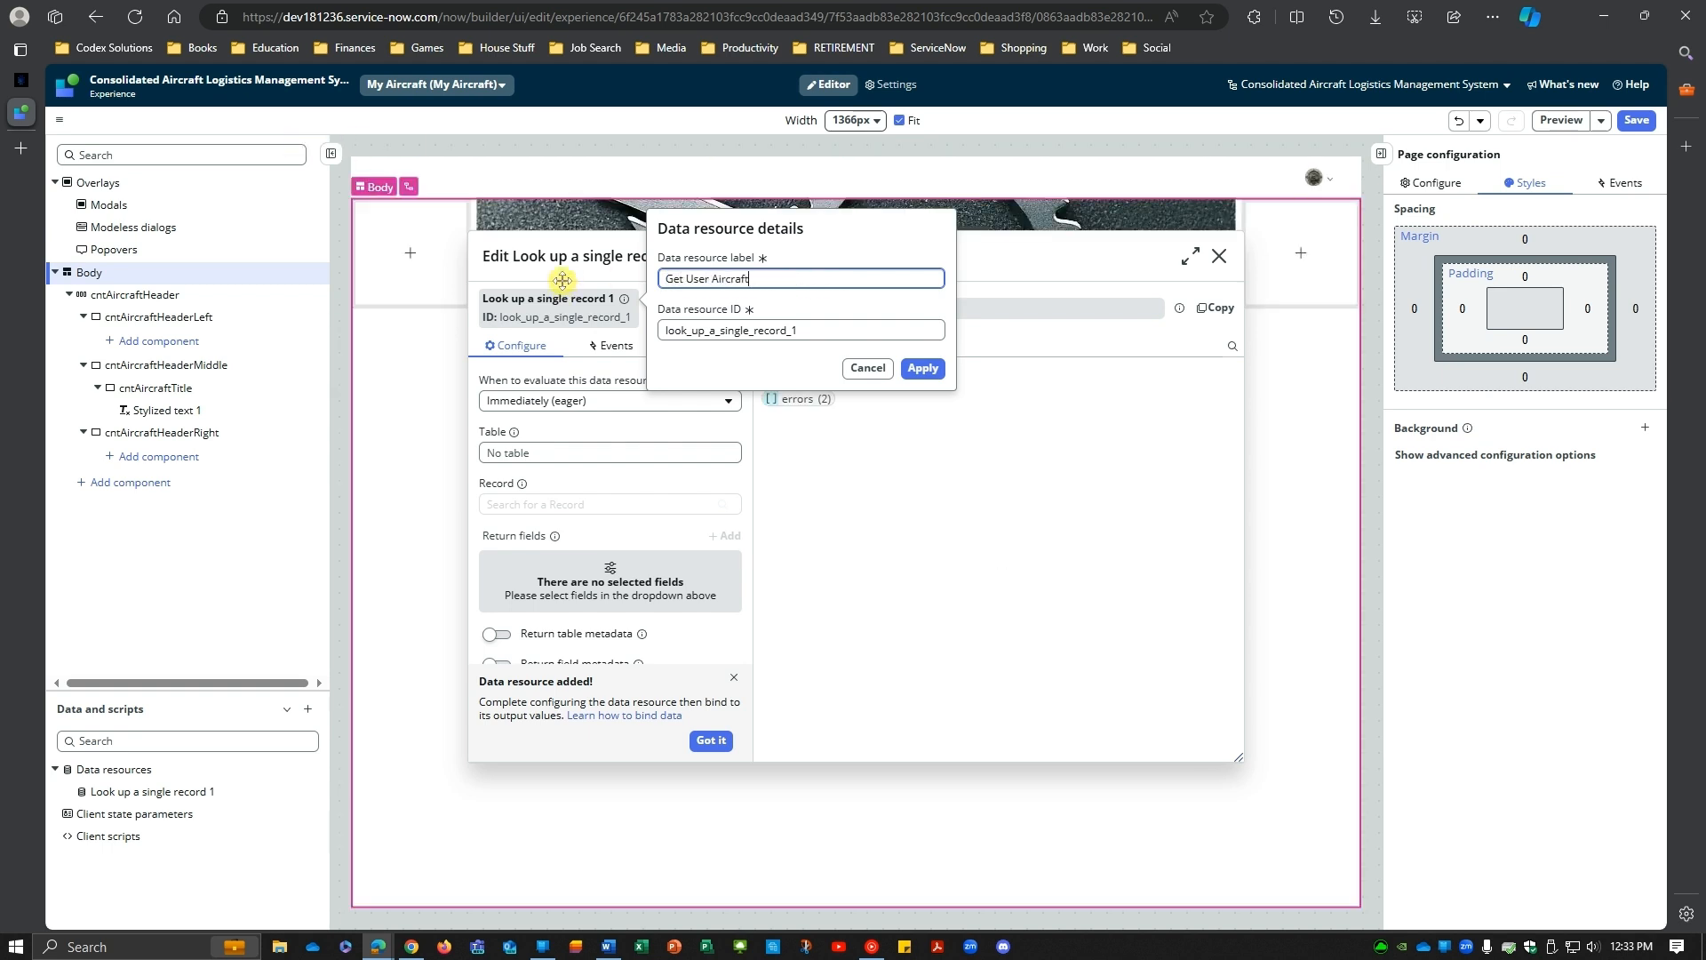
double_click(697, 332)
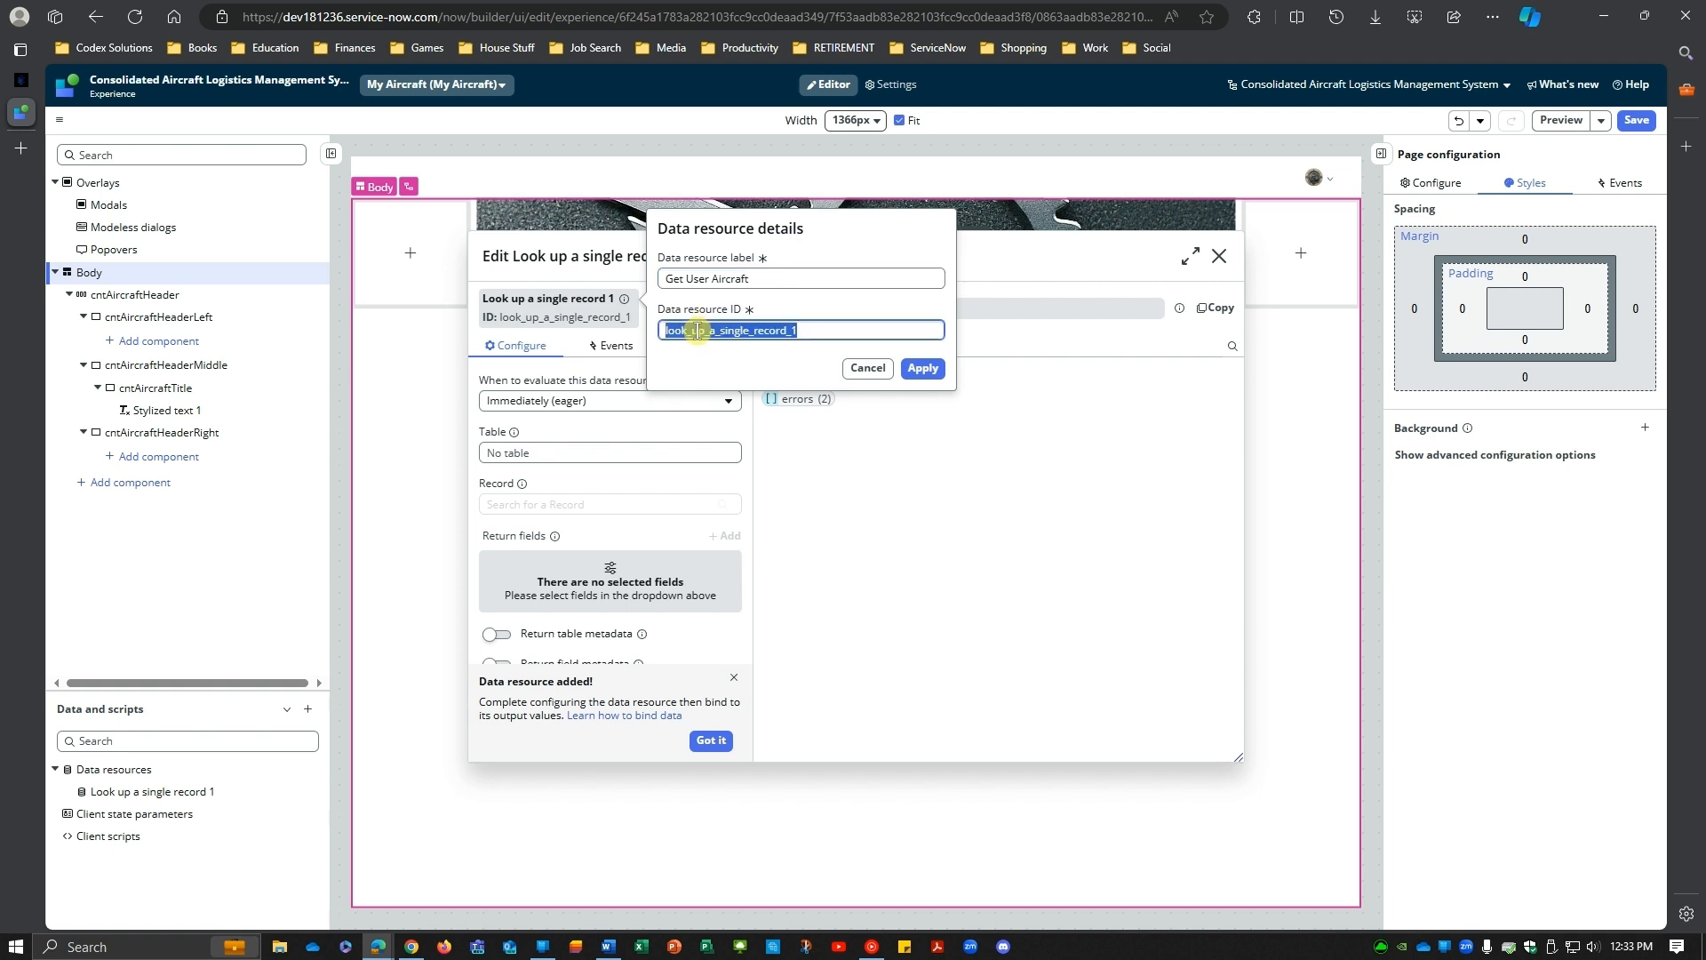
text(get_user_acft)
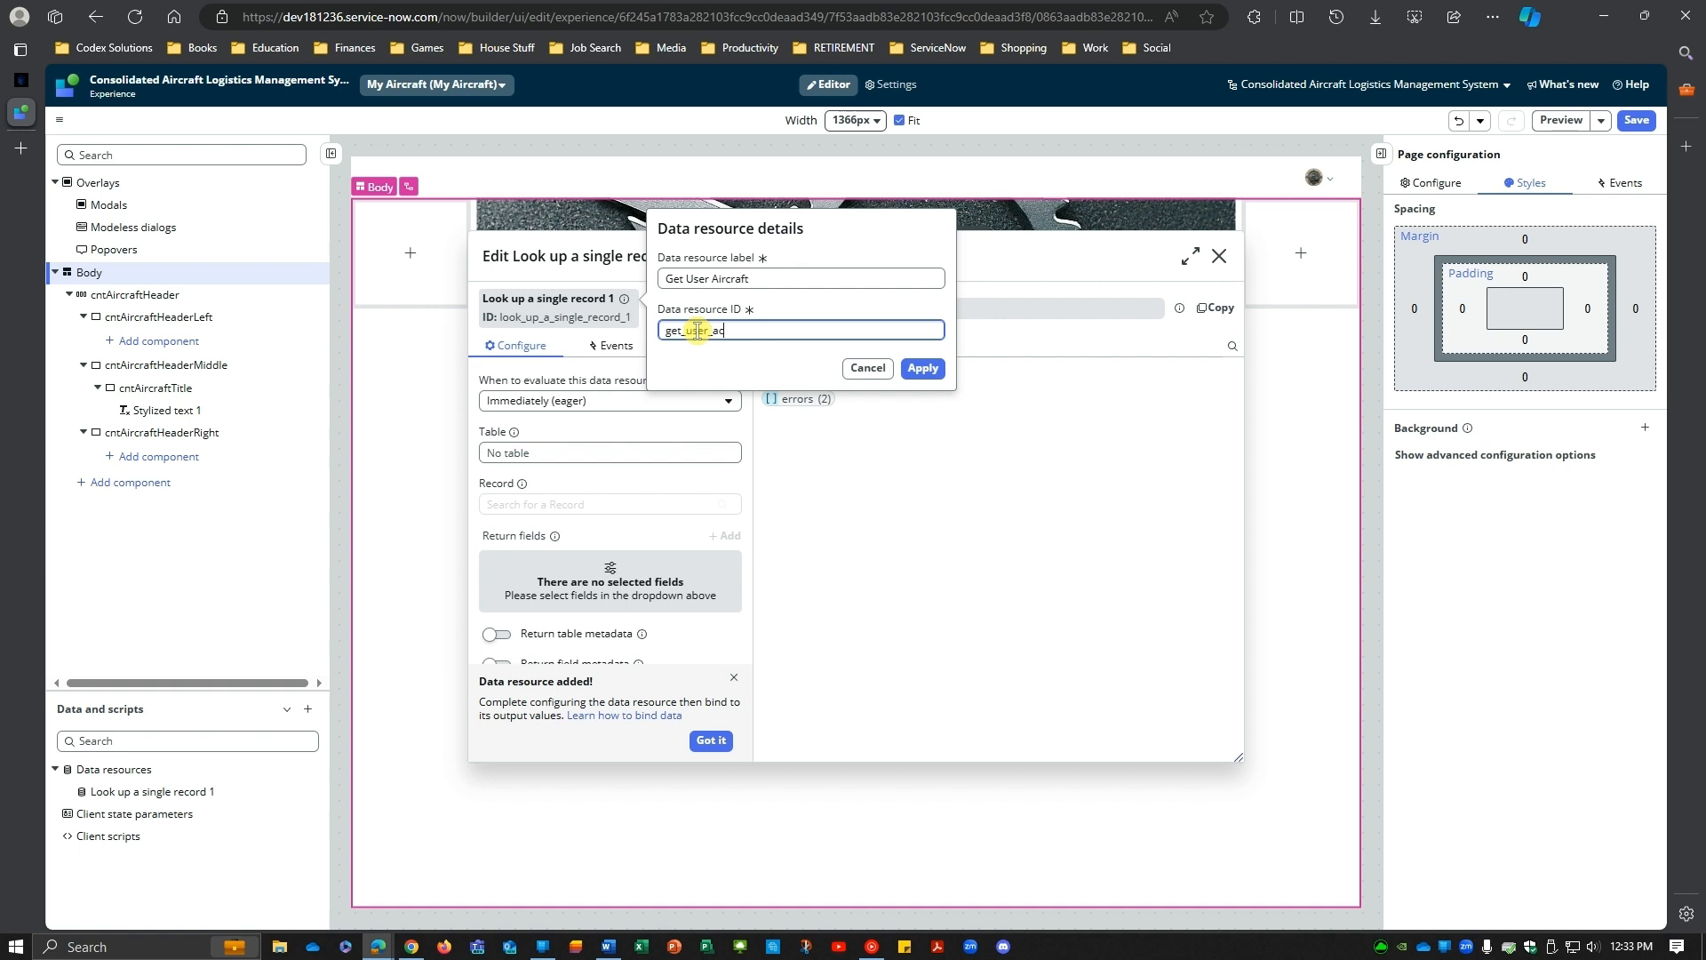
click(923, 369)
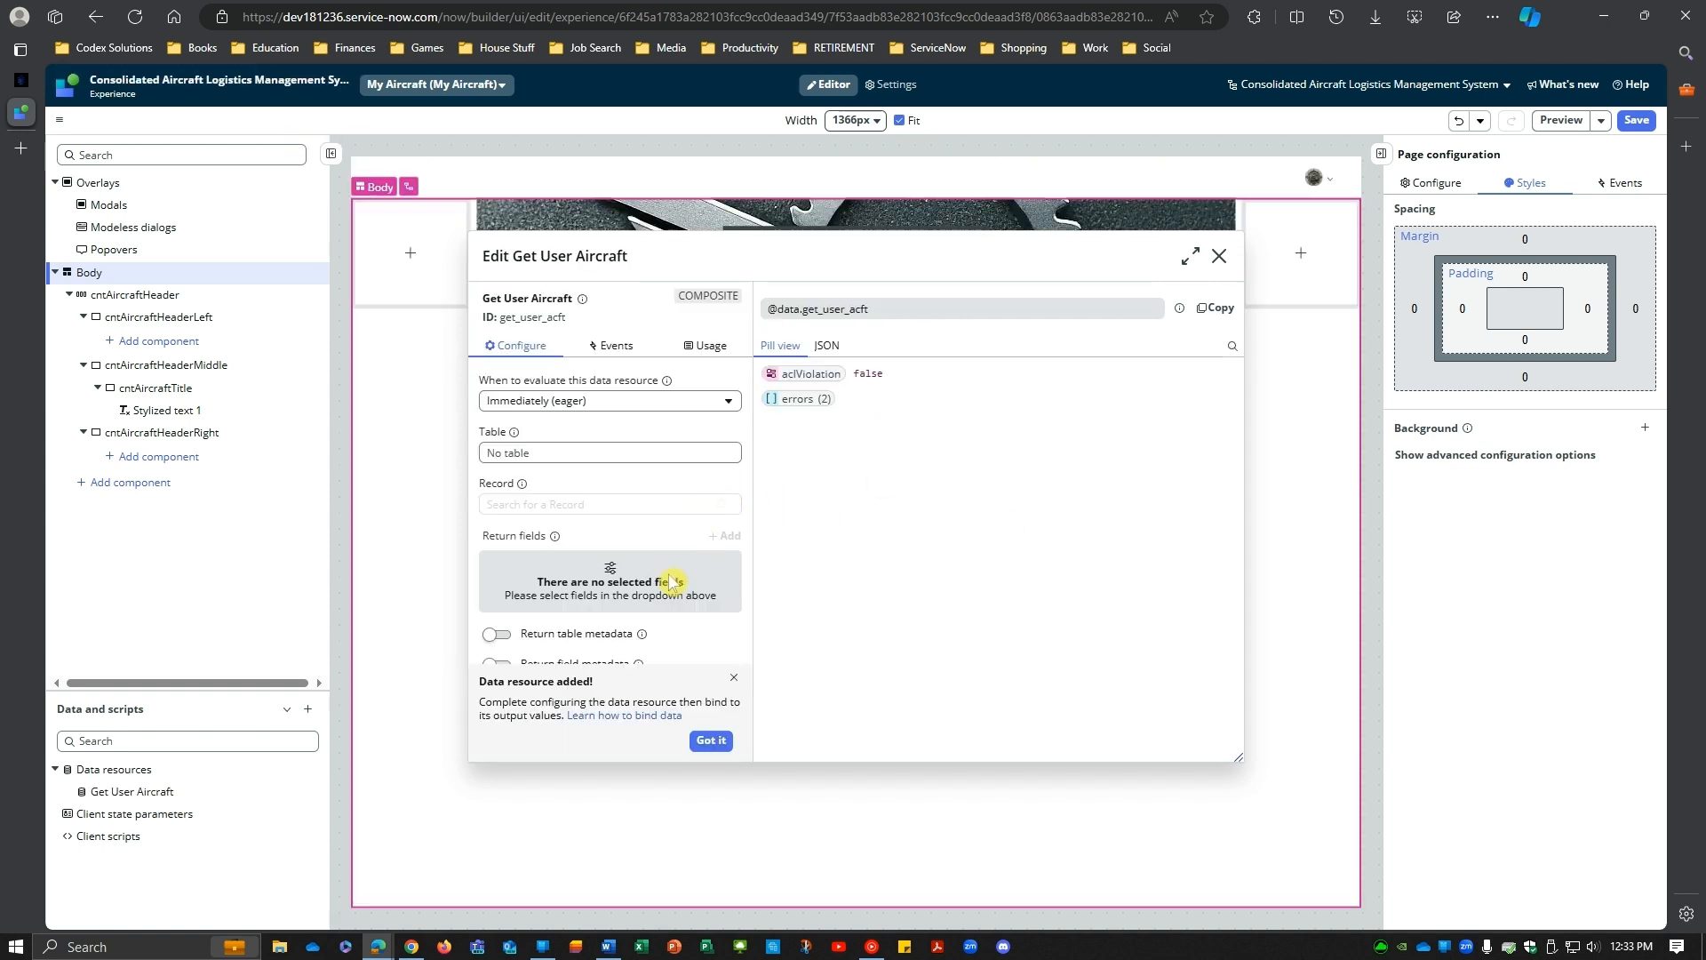
Step: Set the table of the Get User Aircraft data resource to User (sys_user)
click(603, 460)
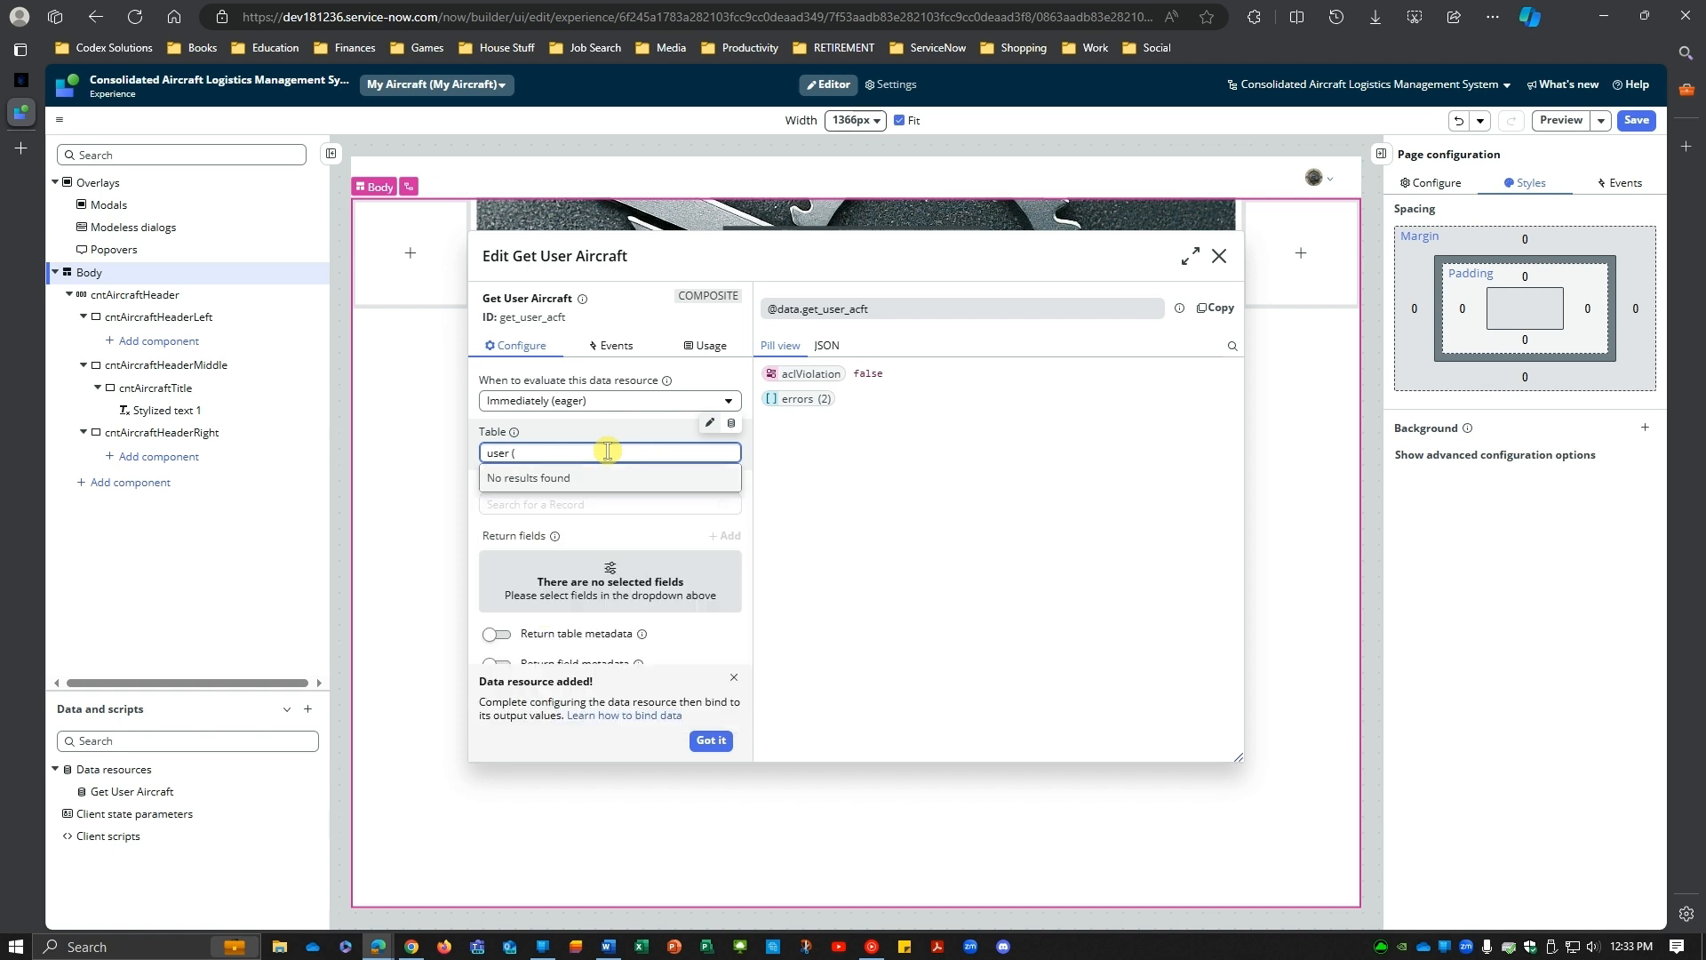
text(()
text(_)
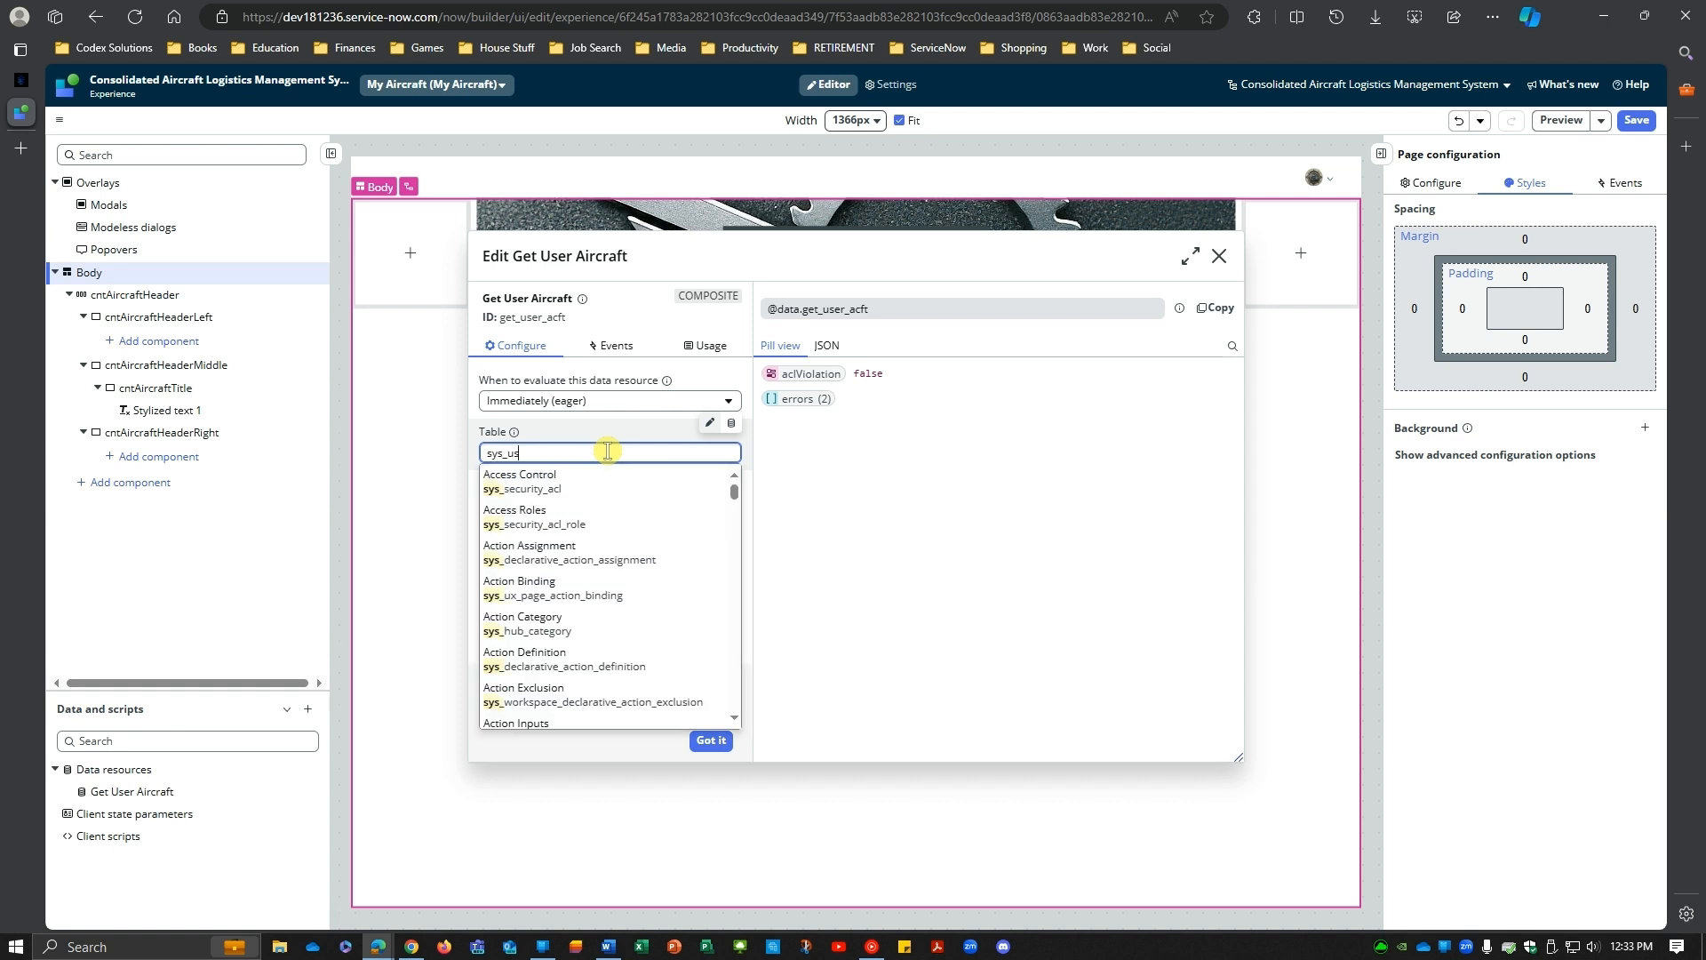
scroll(610, 627, down, 15)
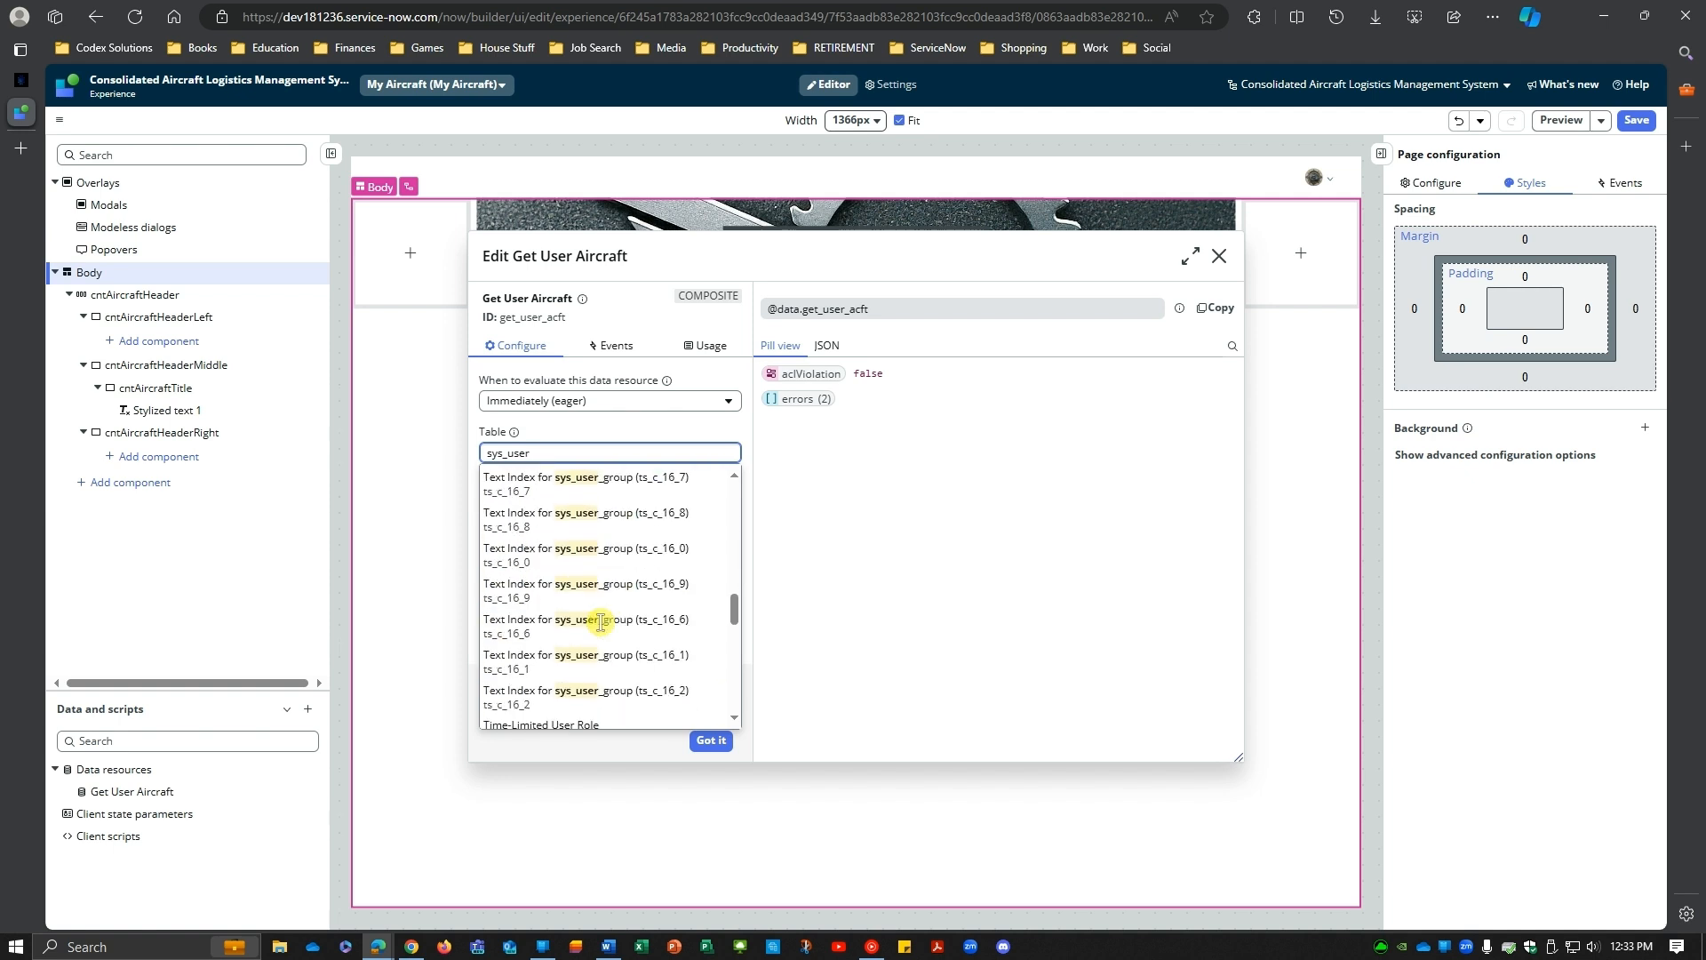
scroll(611, 628, up, 5)
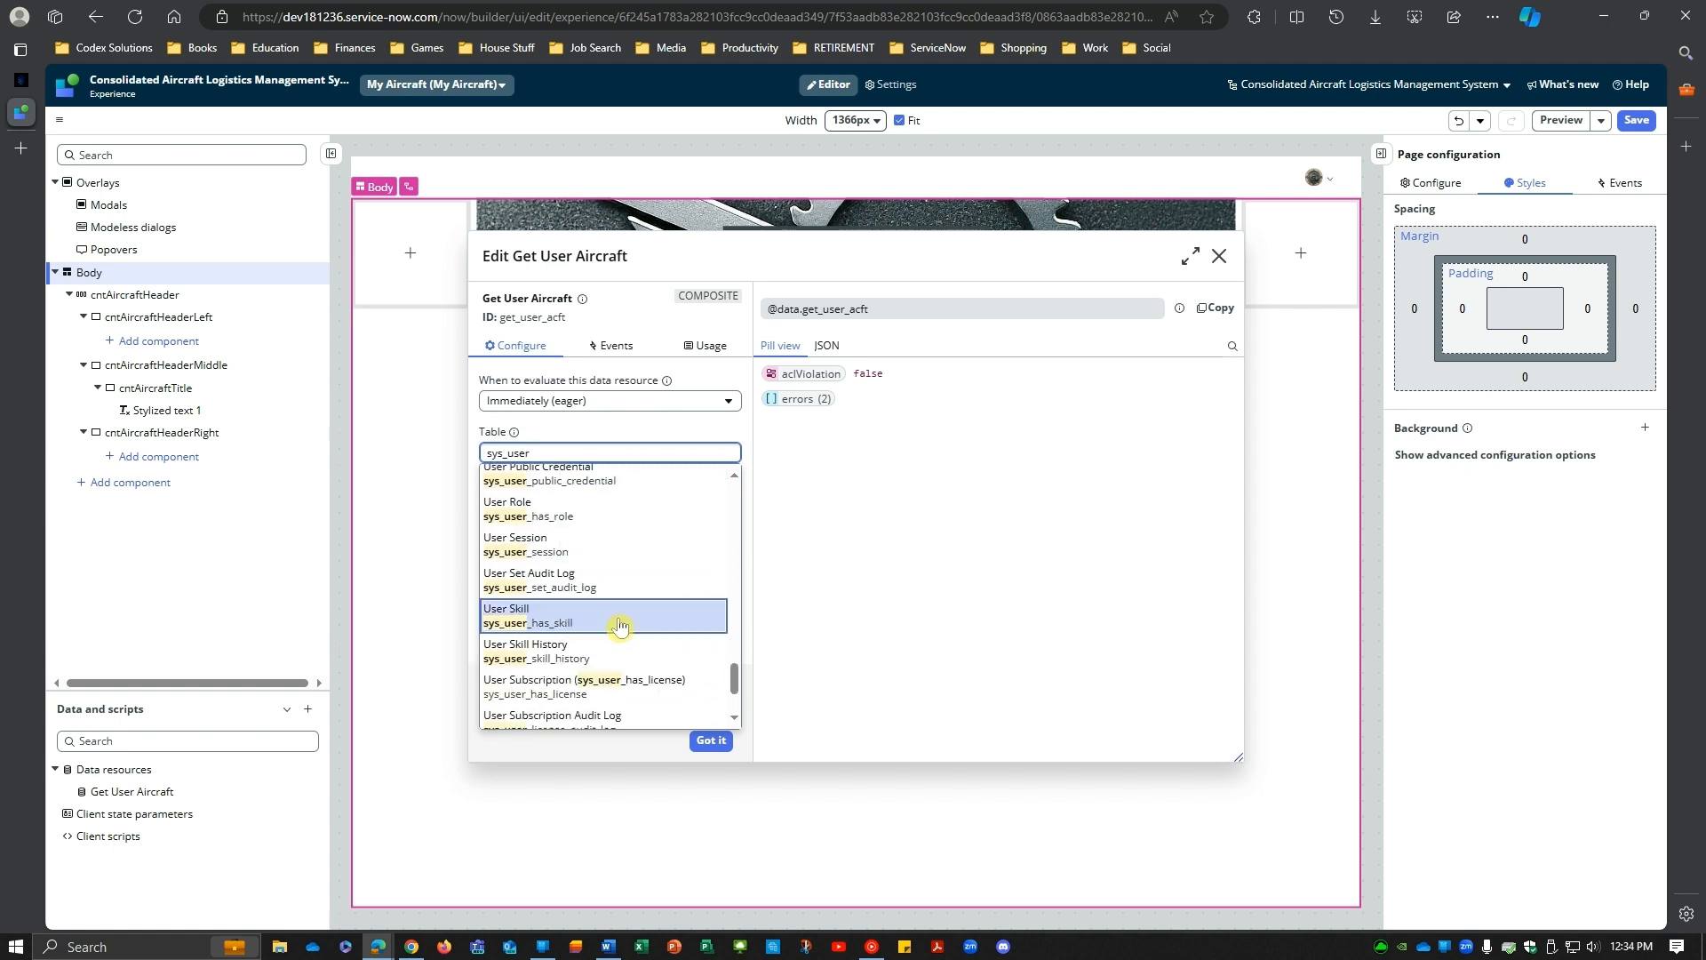
scroll(619, 628, up, 3)
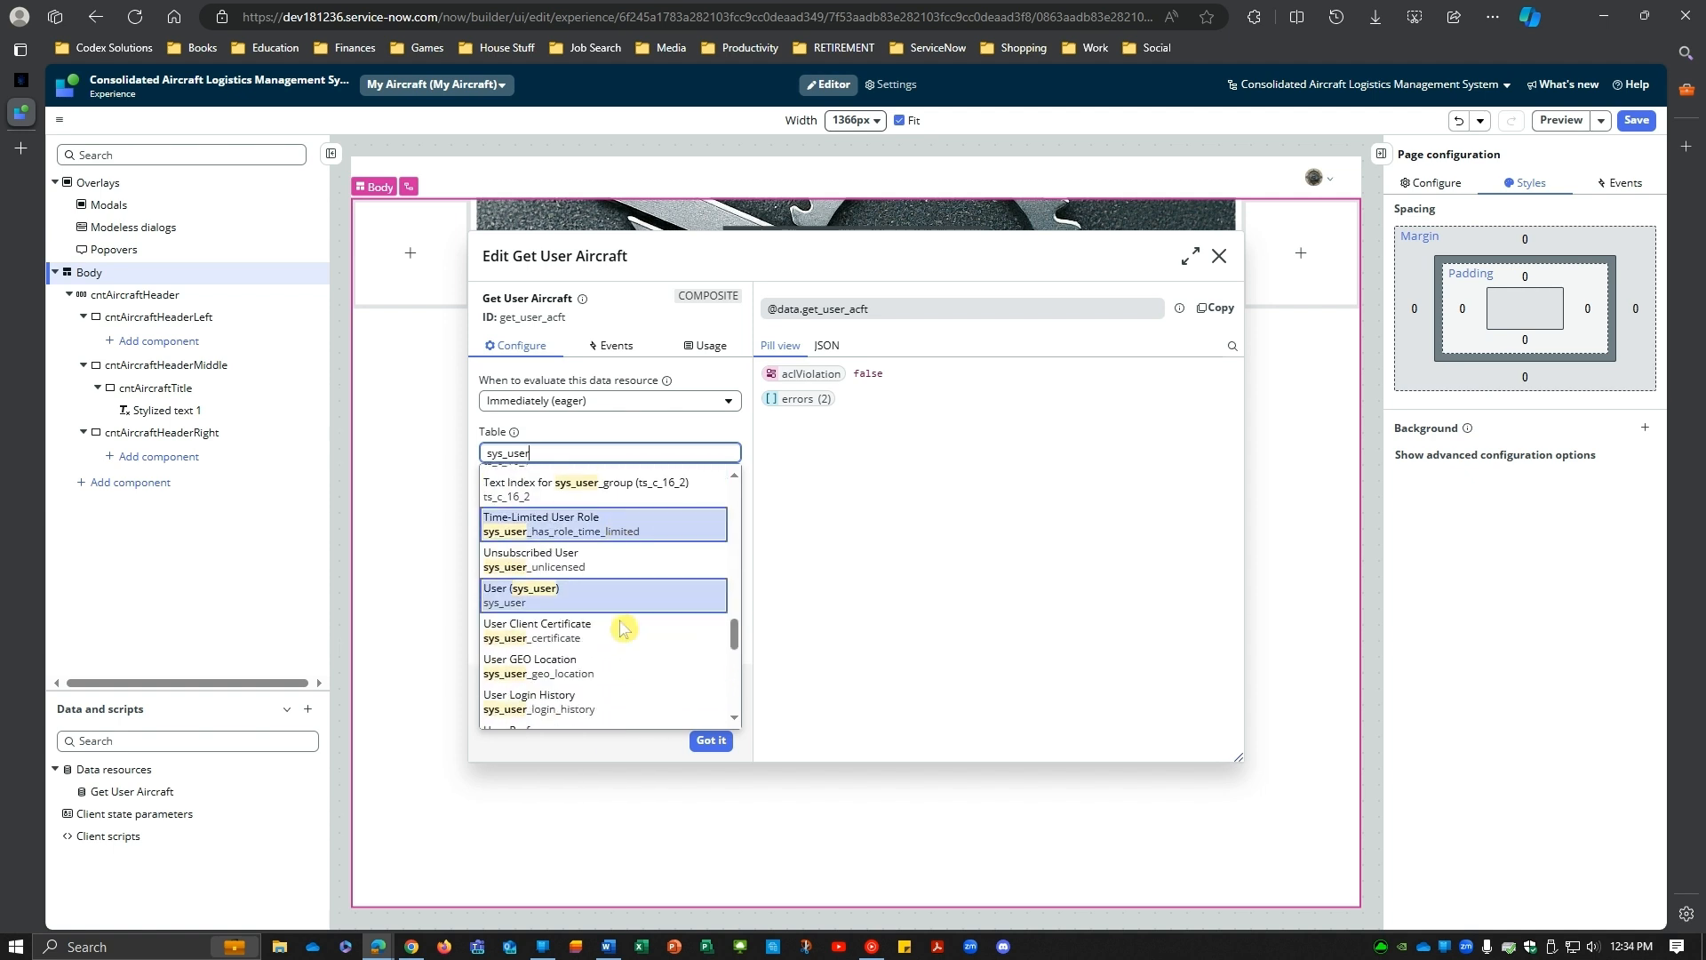
click(560, 580)
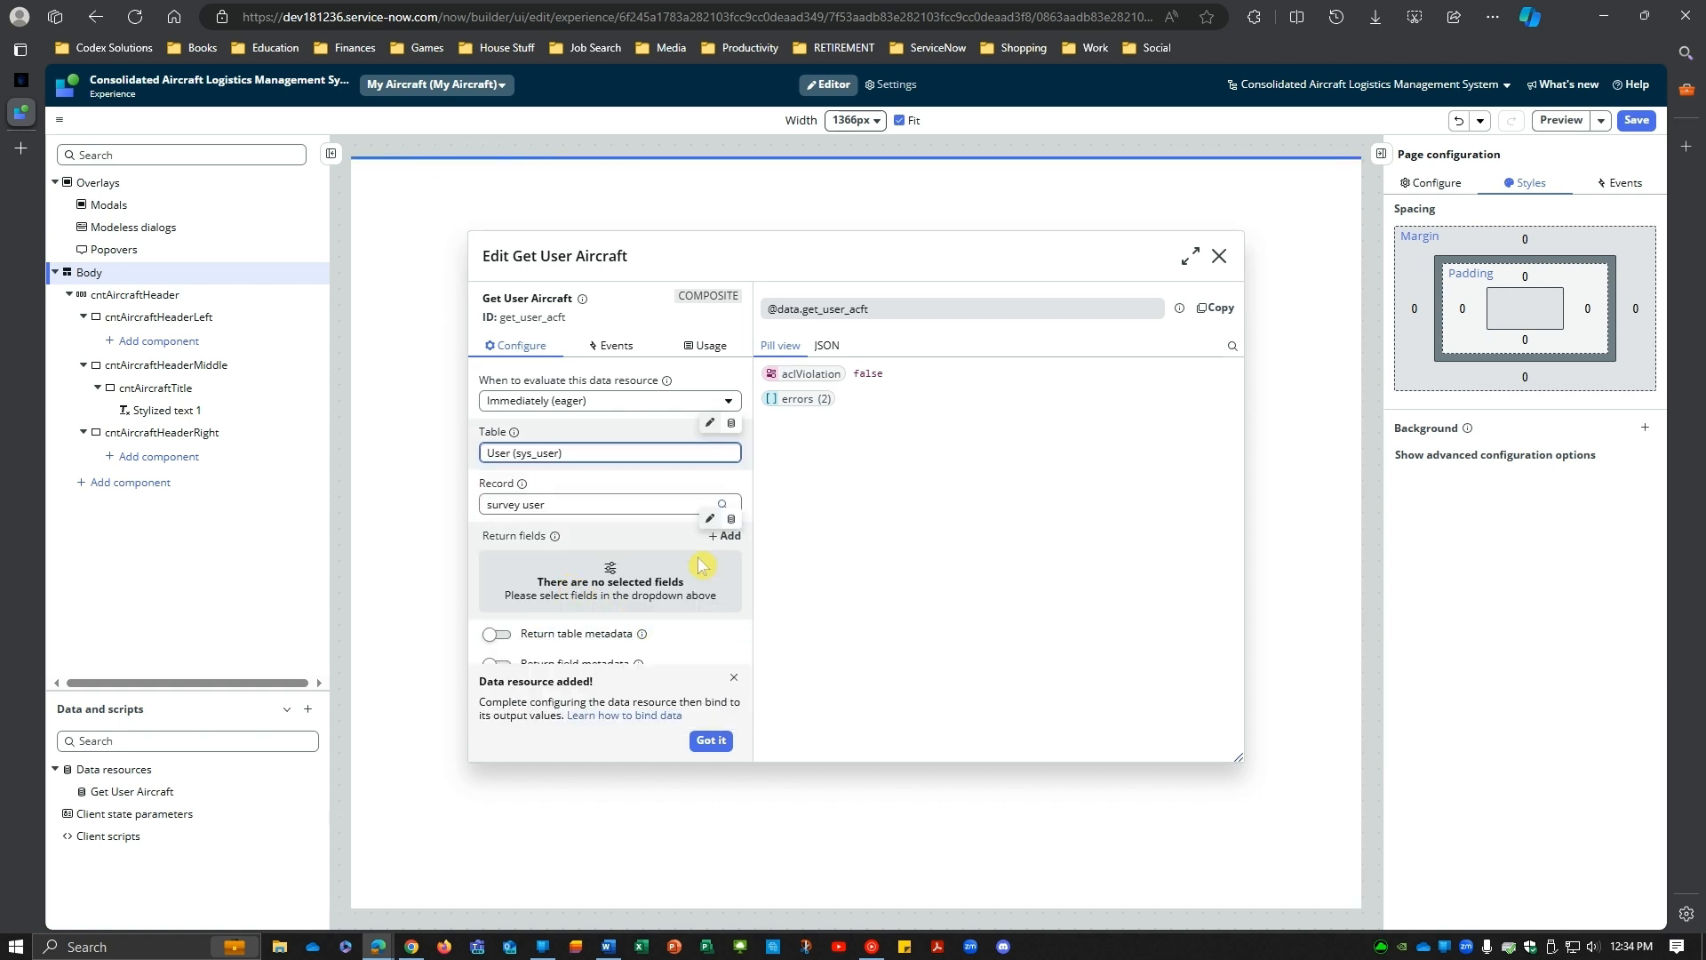
Step: Bind the Record of the Get User Aircraft data resource to session > user > sys_id and close its settings
click(590, 503)
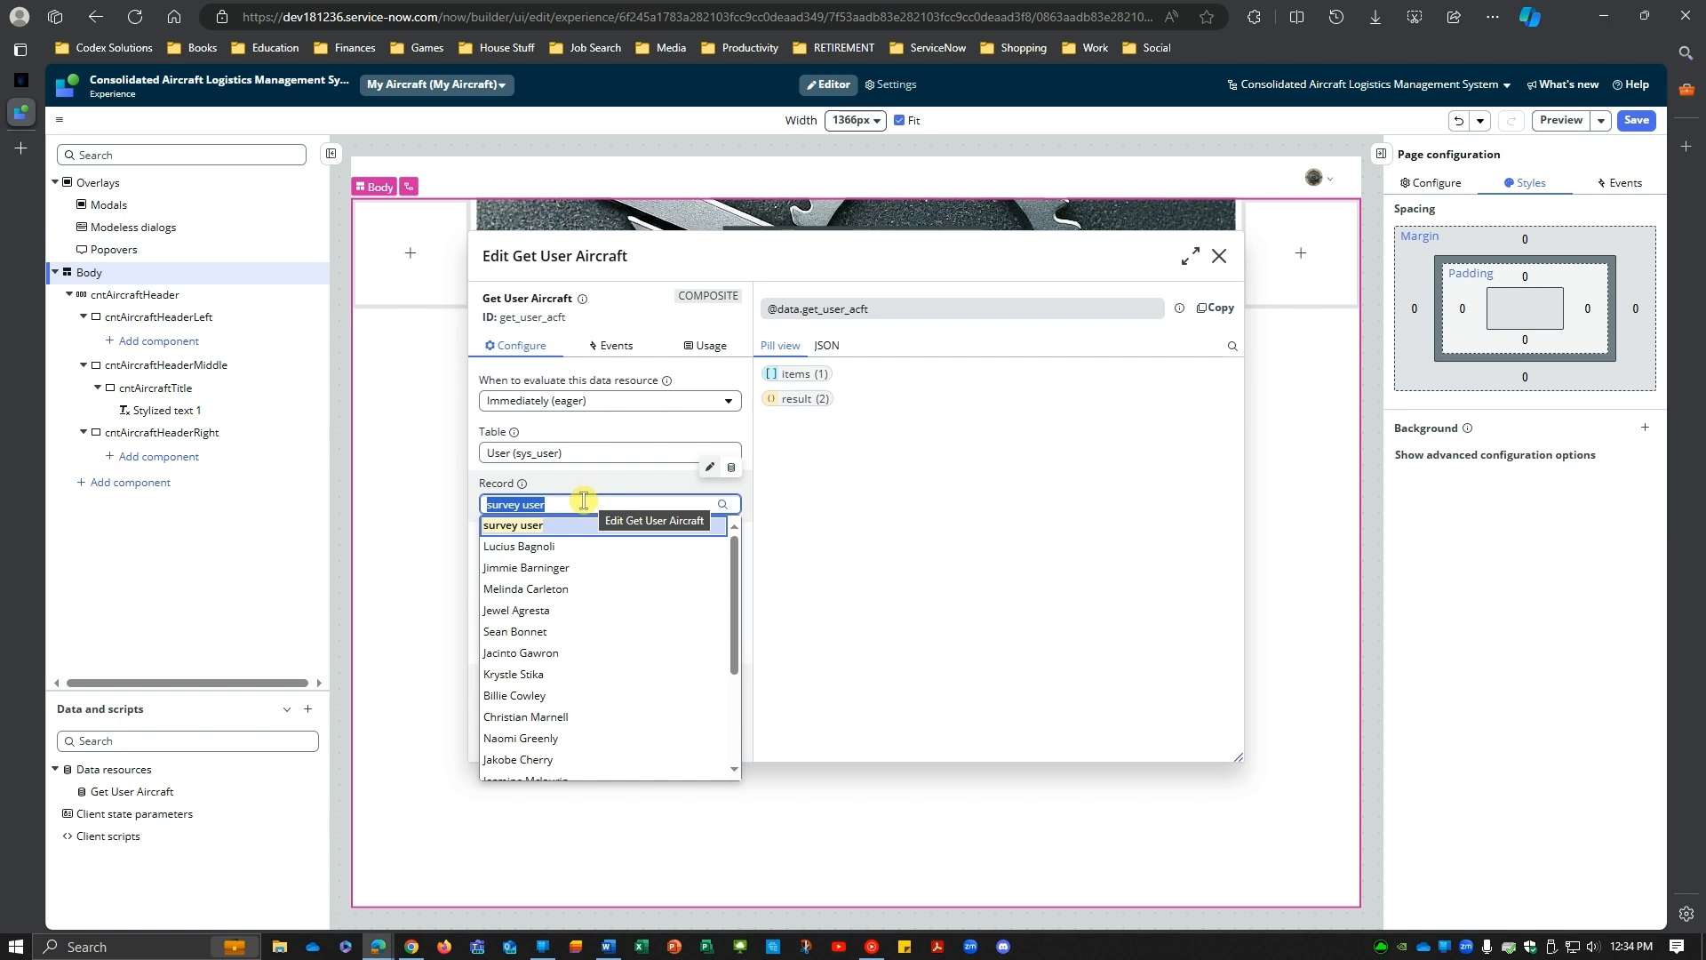
click(731, 467)
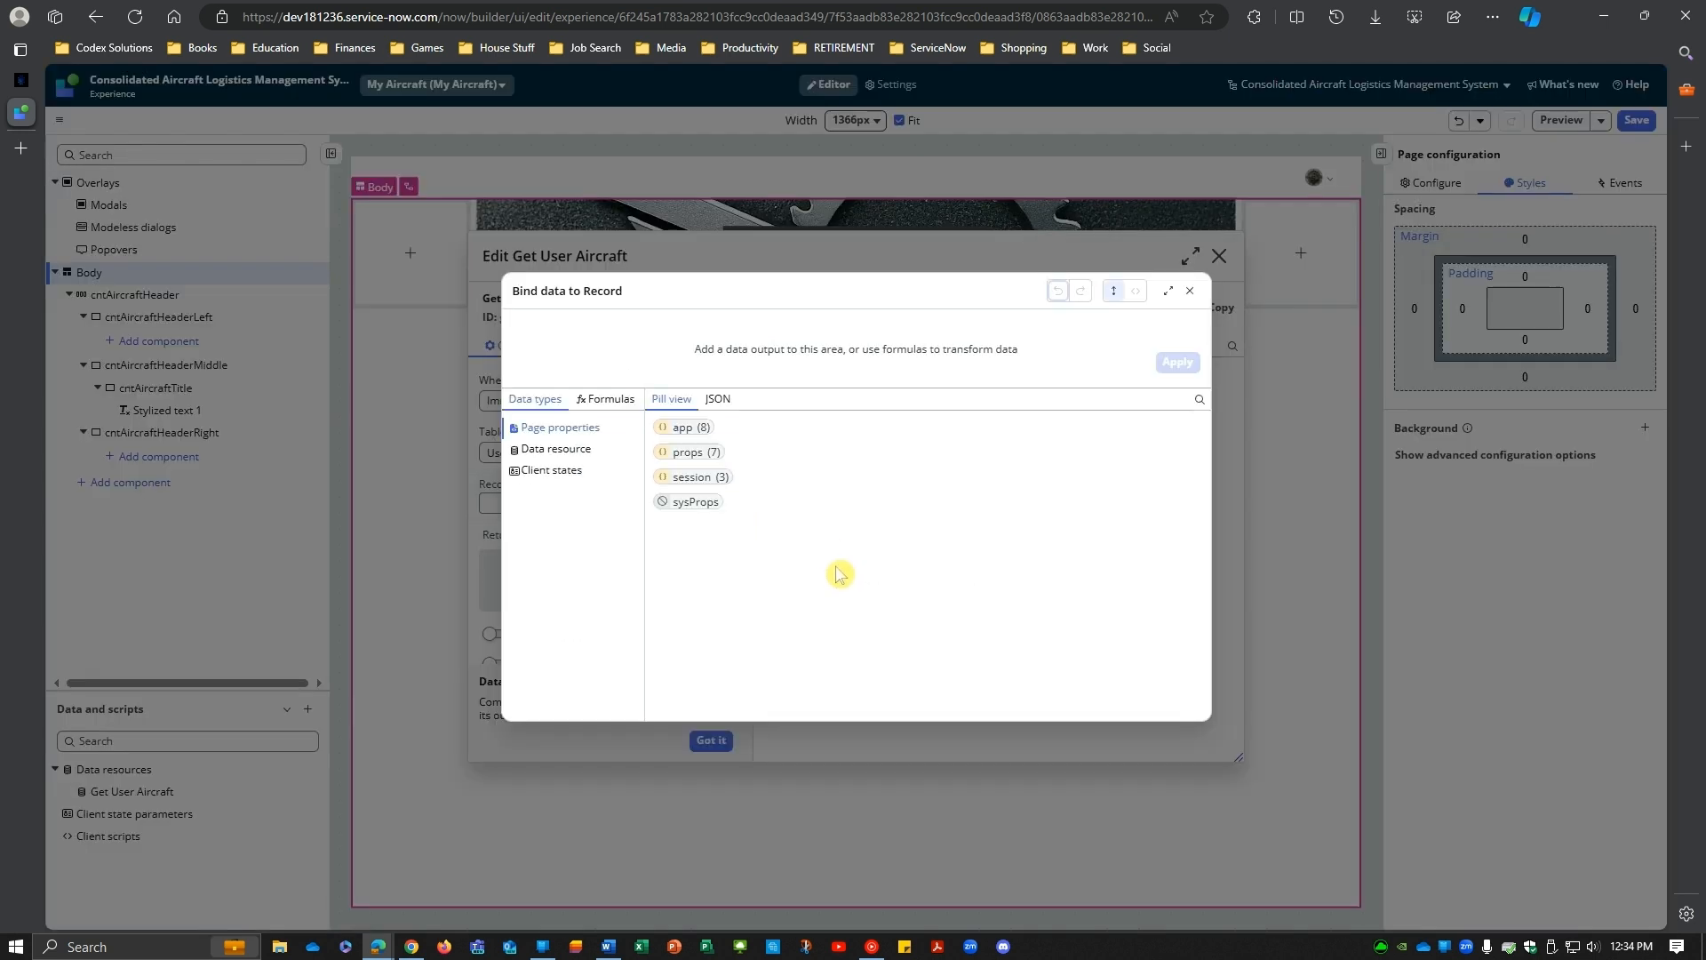
click(695, 480)
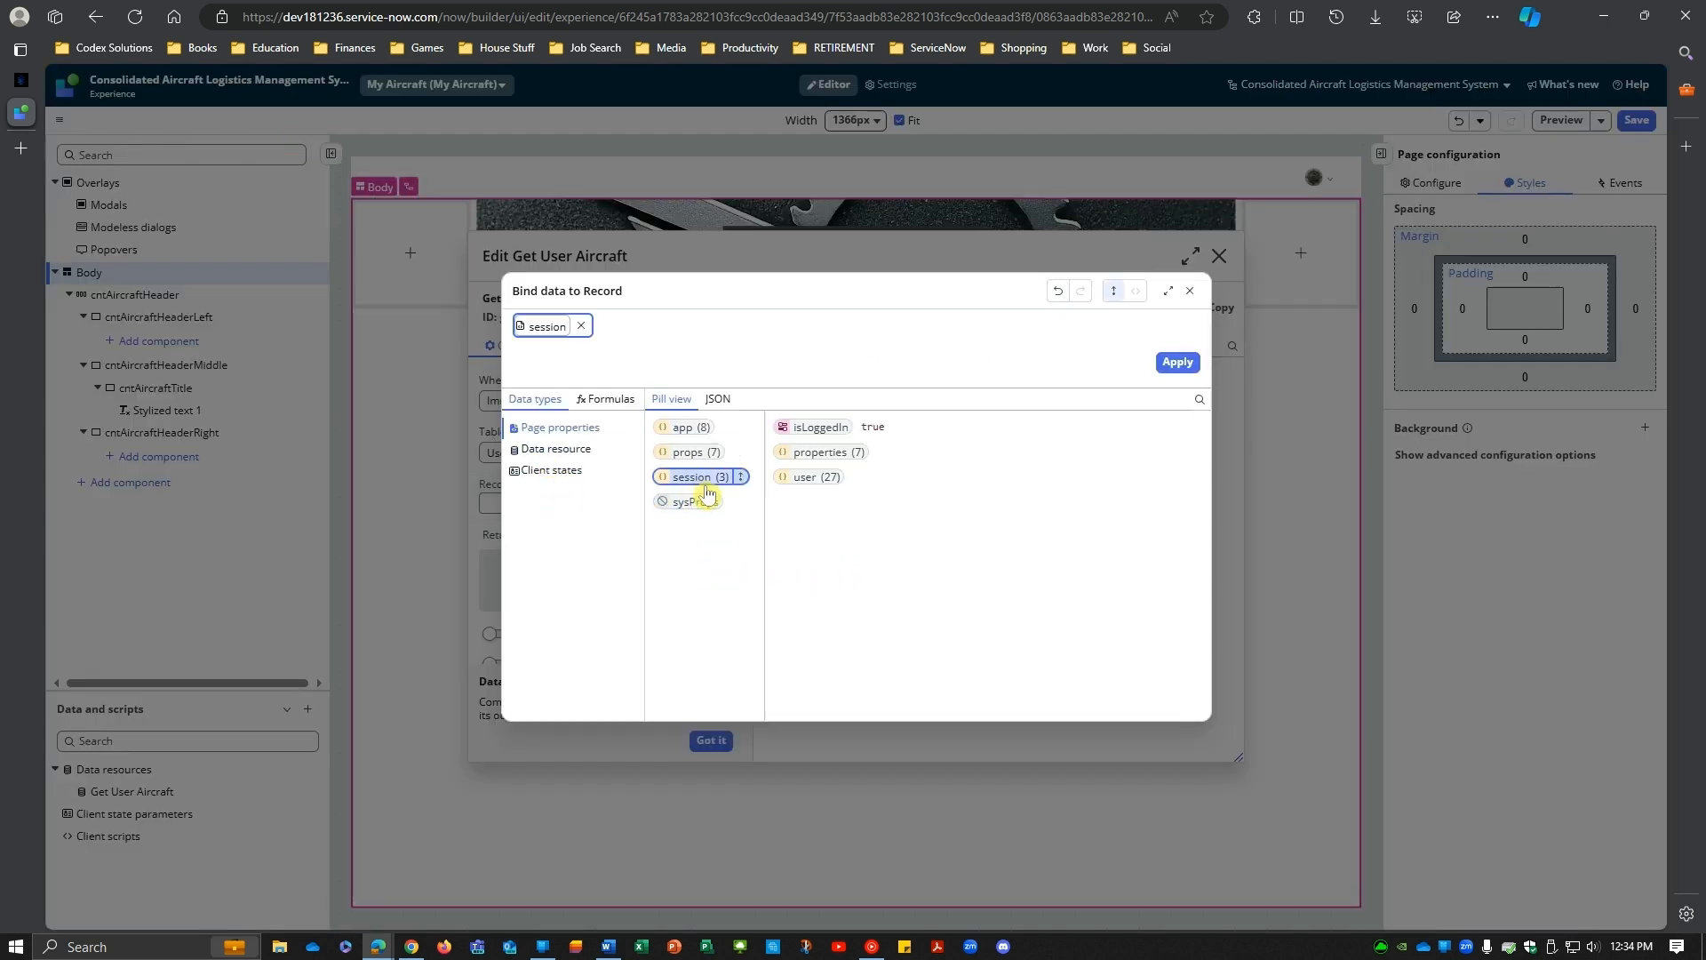
click(809, 478)
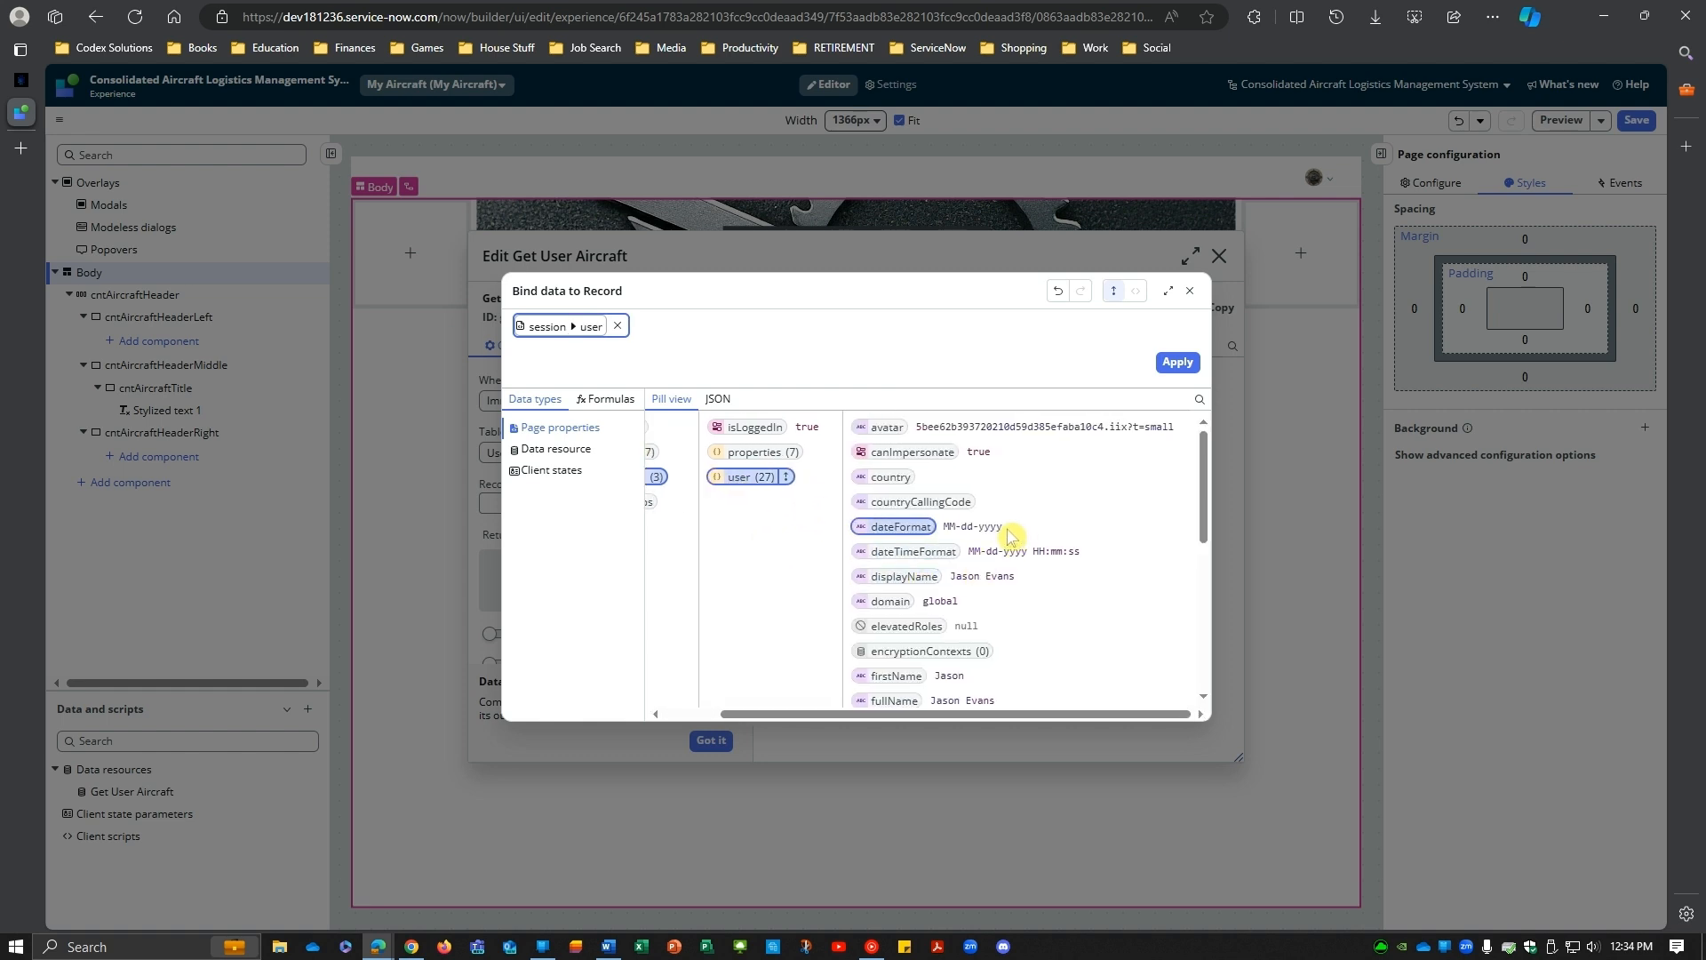
scroll(1022, 549, down, 3)
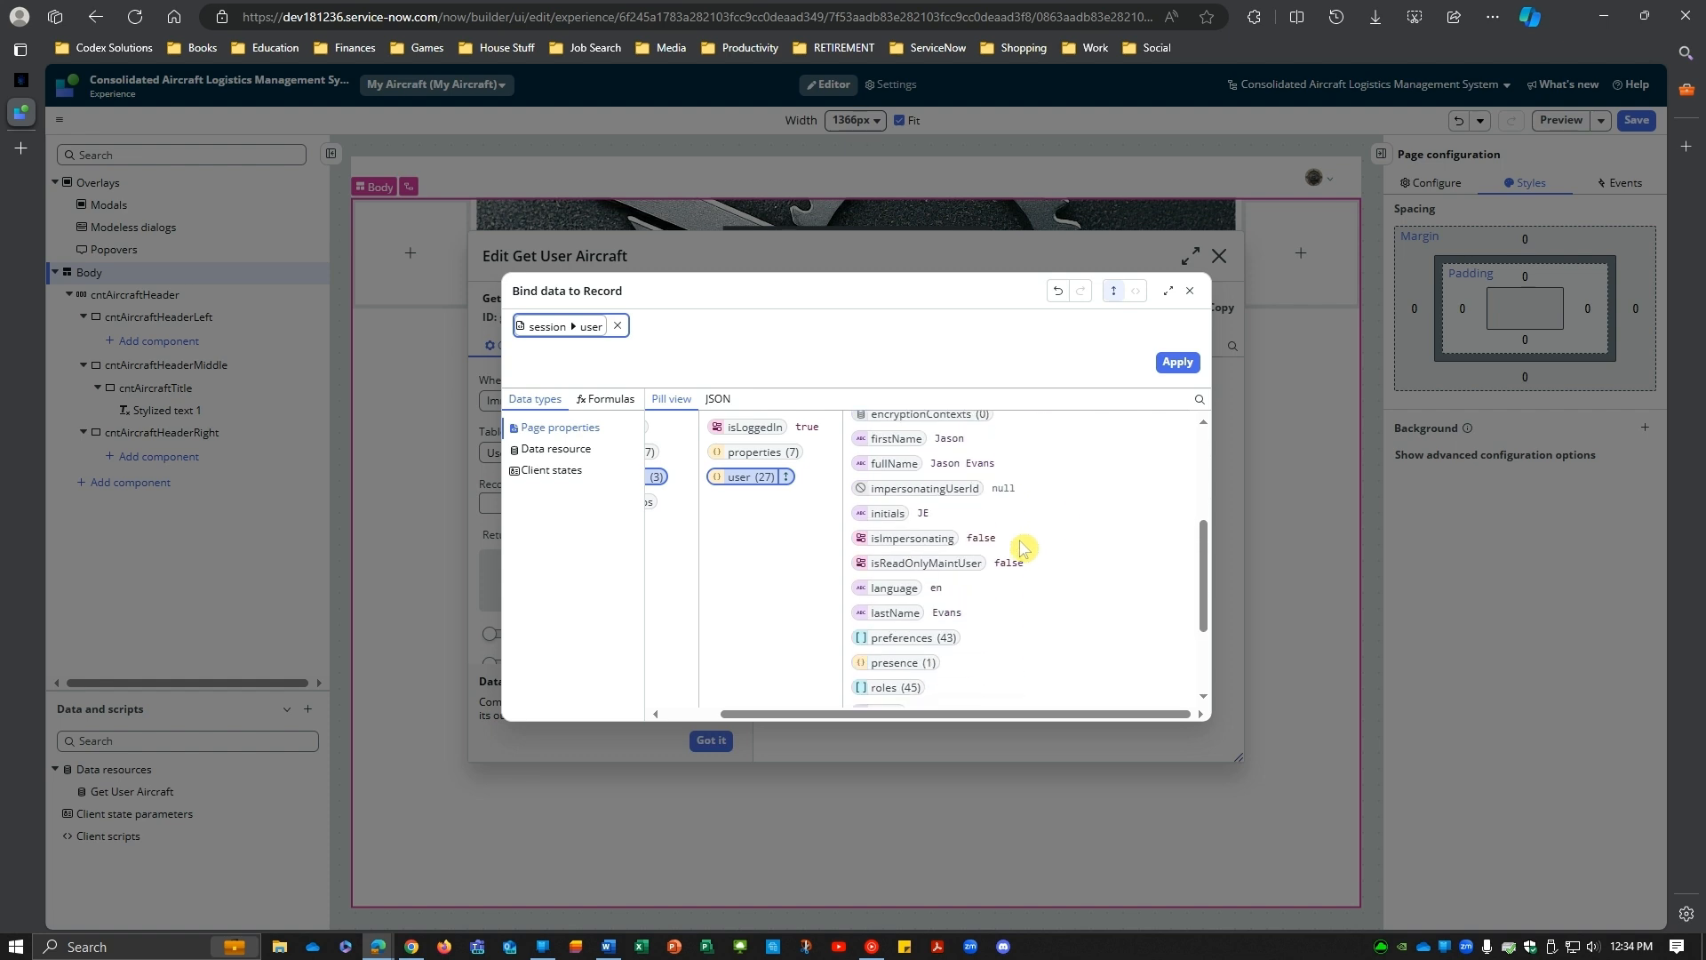
scroll(1022, 548, down, 2)
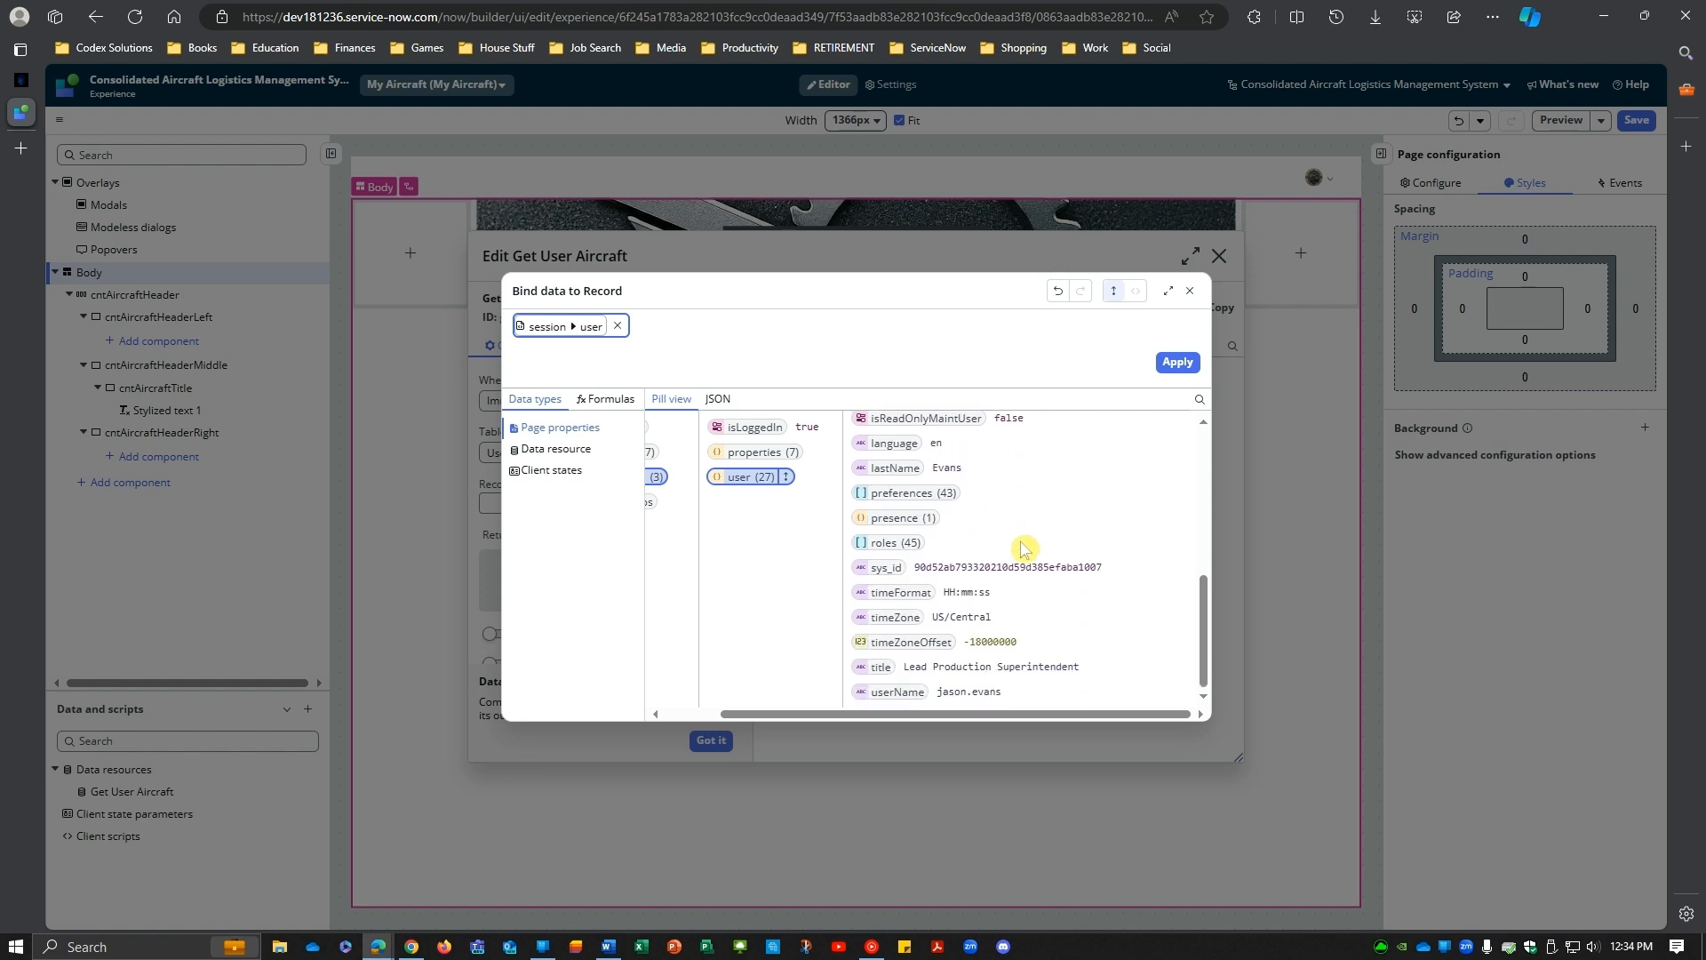
scroll(934, 574, left, 1)
double_click(935, 569)
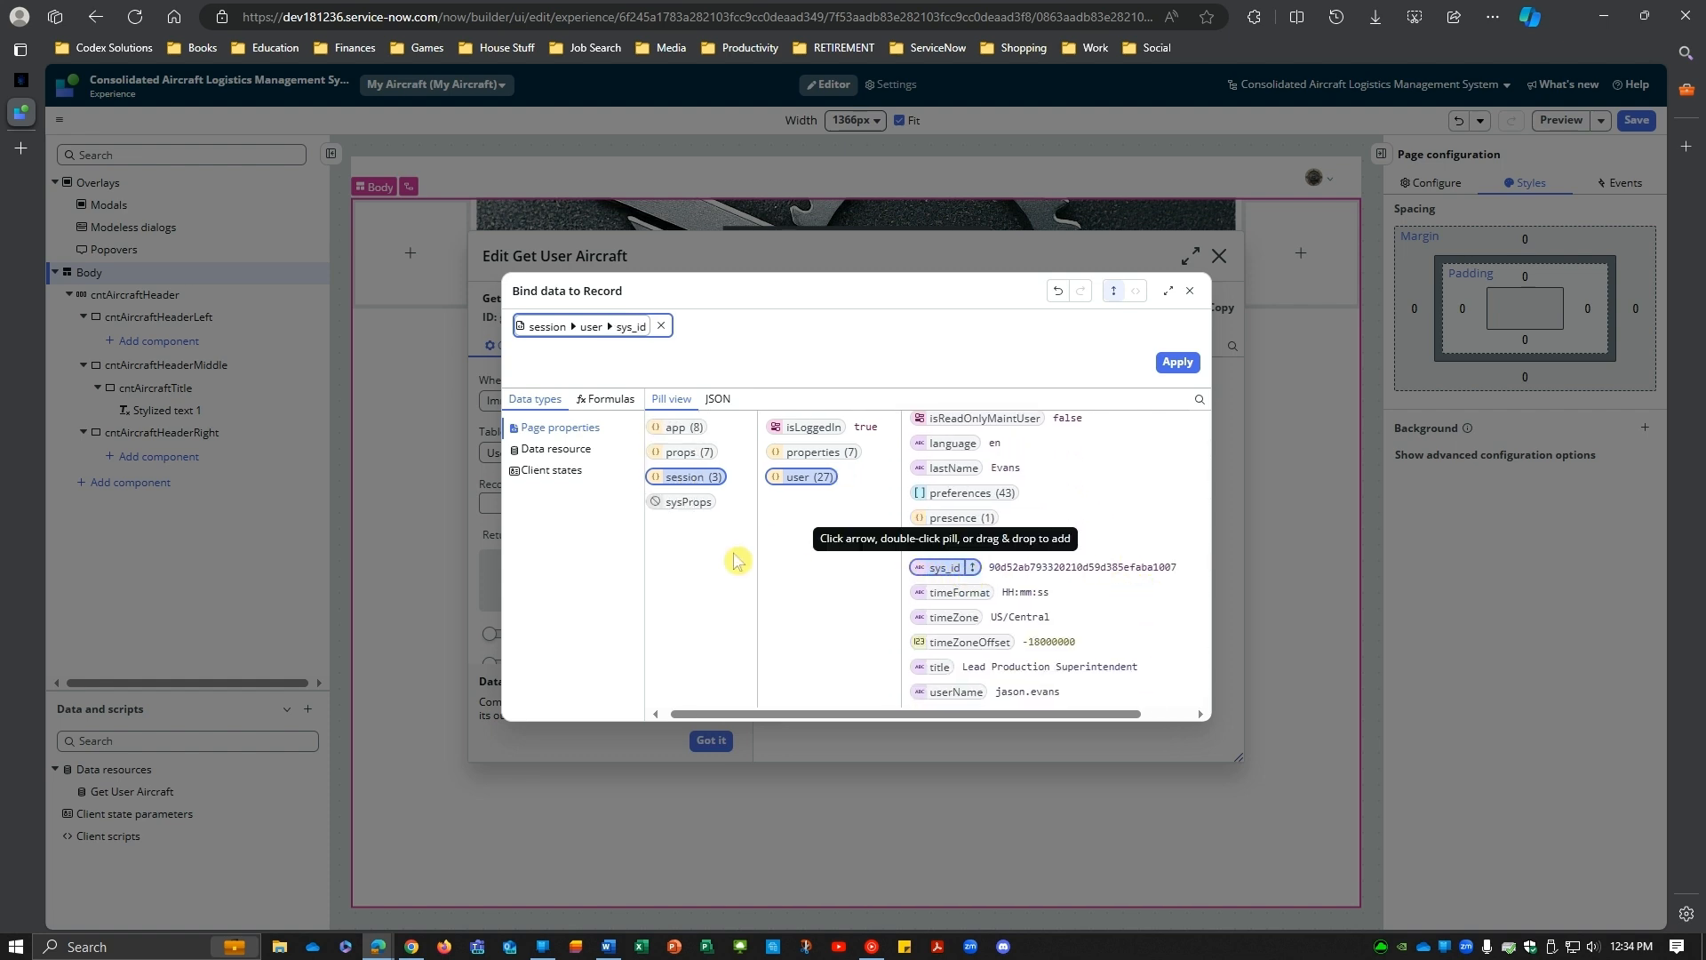
key(Return)
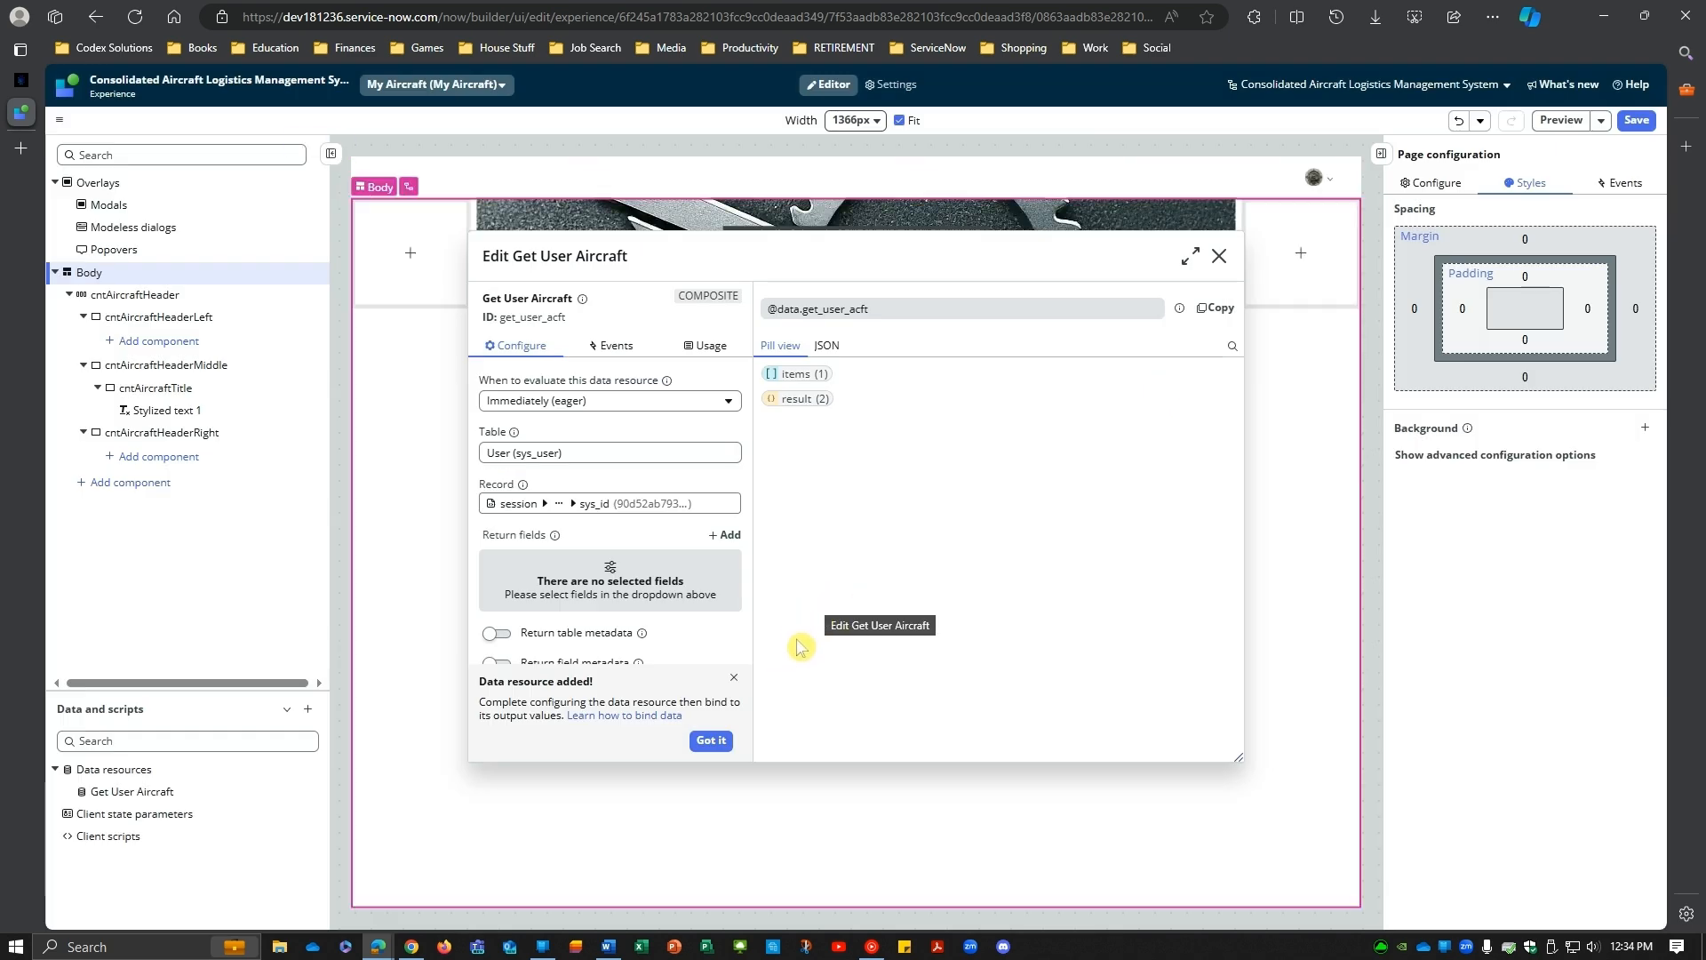
click(1220, 256)
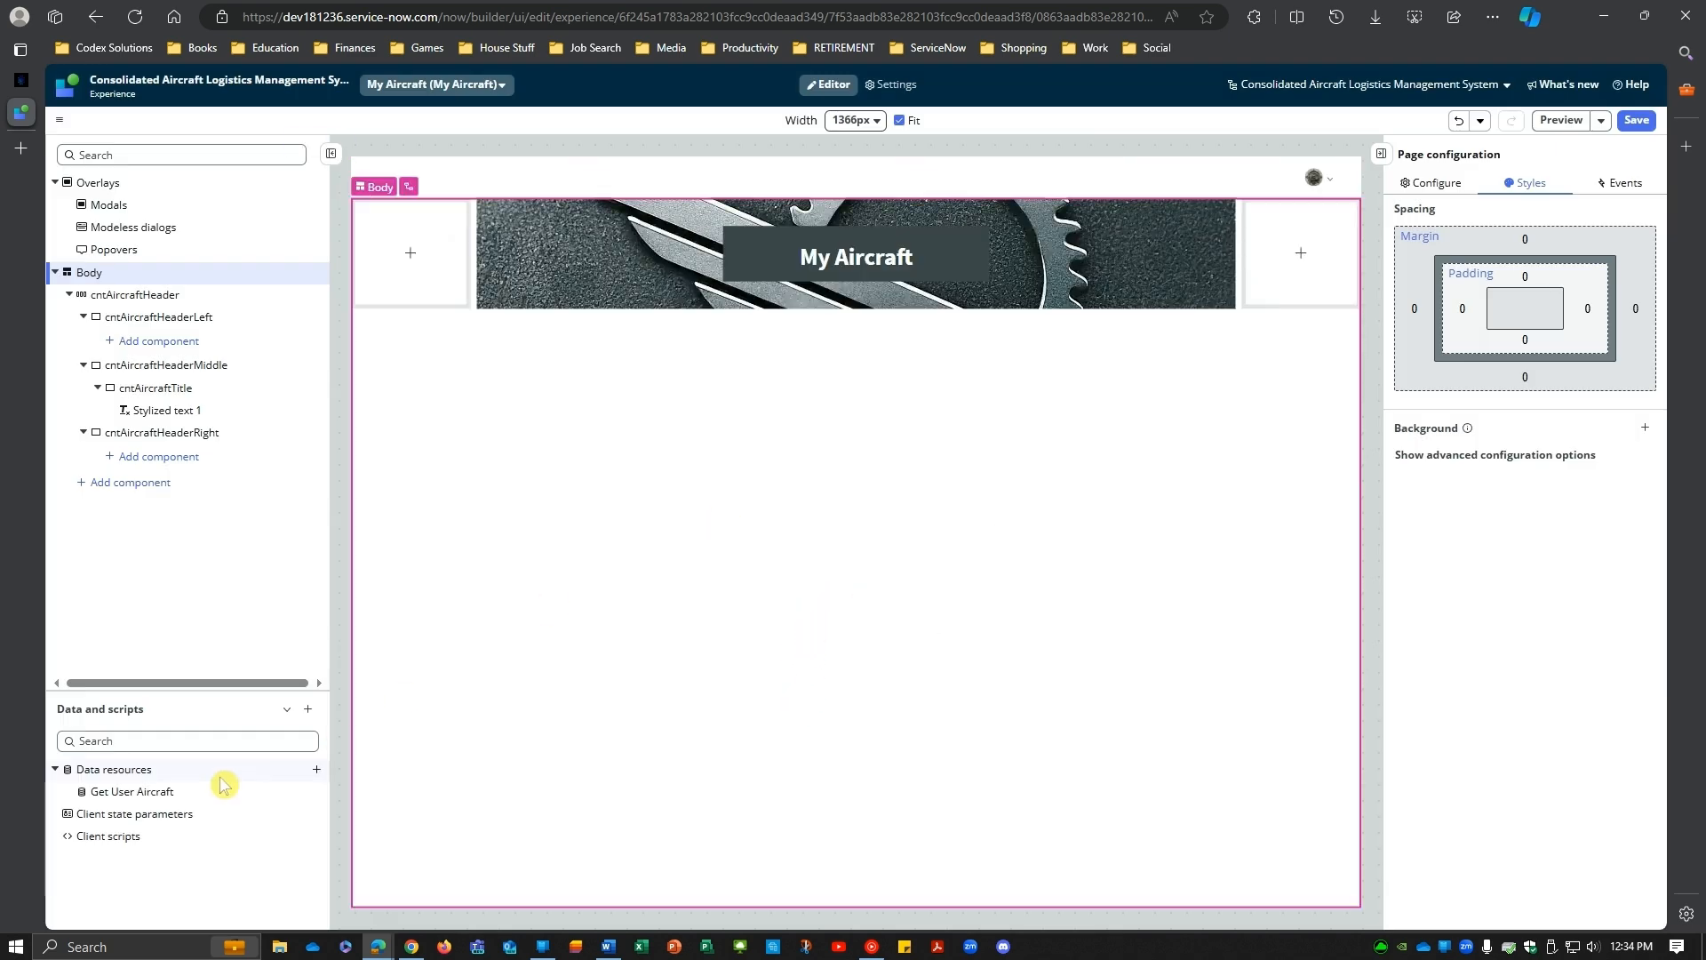
click(318, 770)
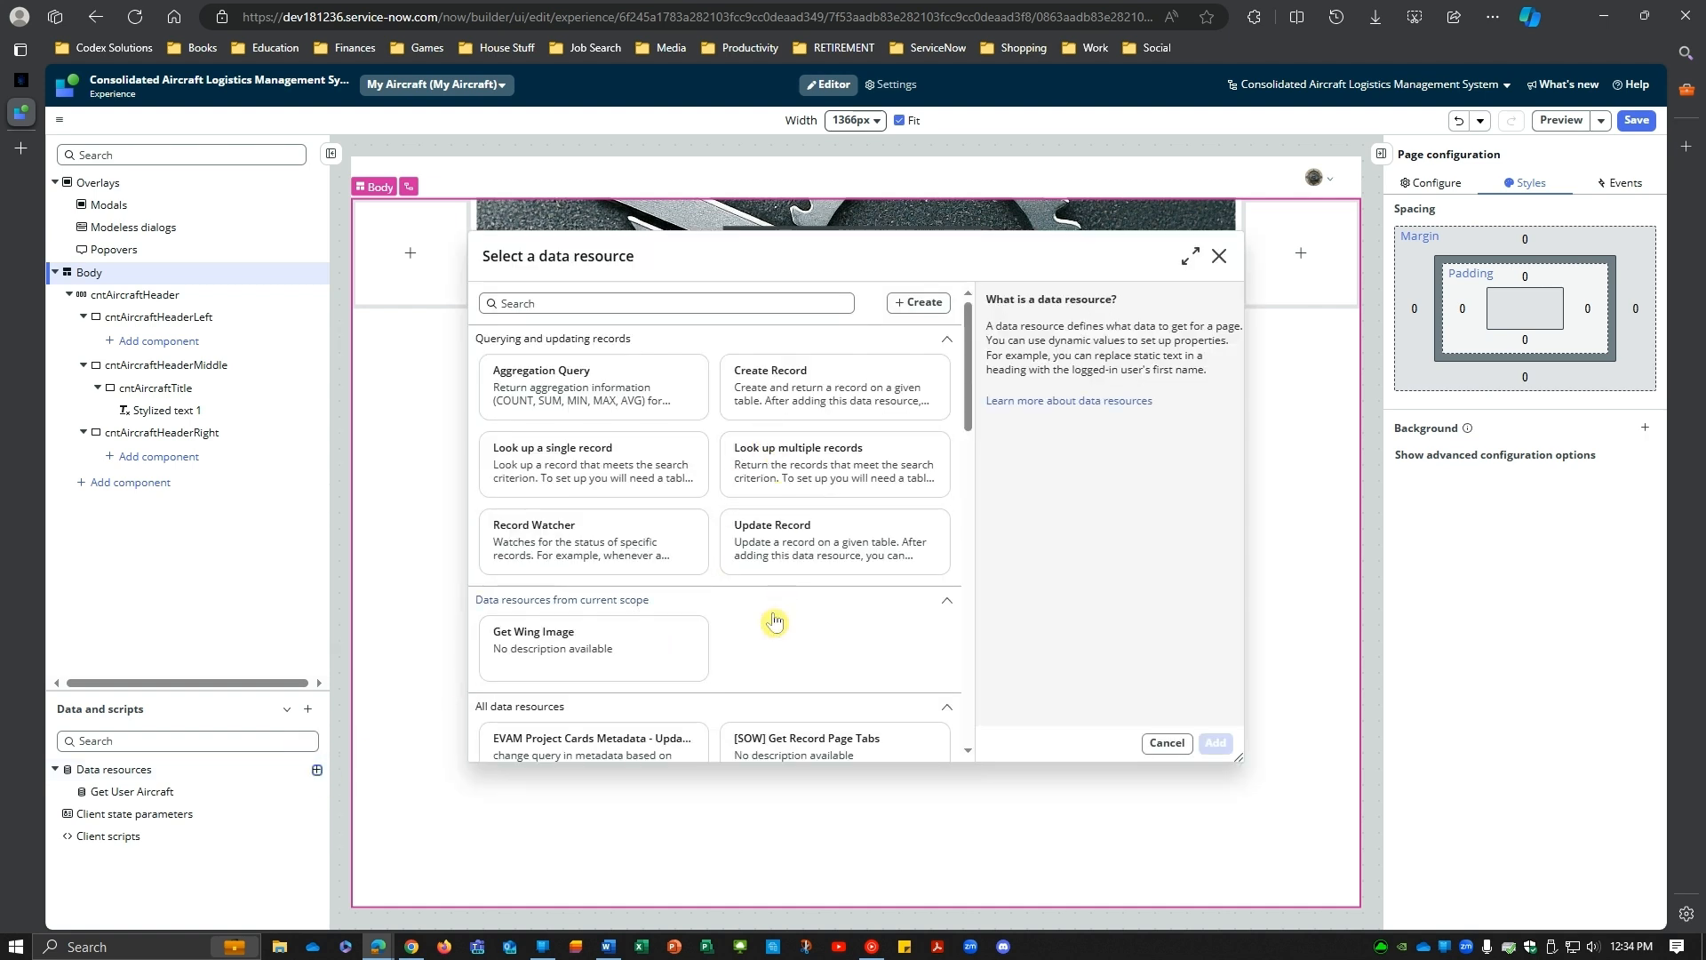
click(804, 471)
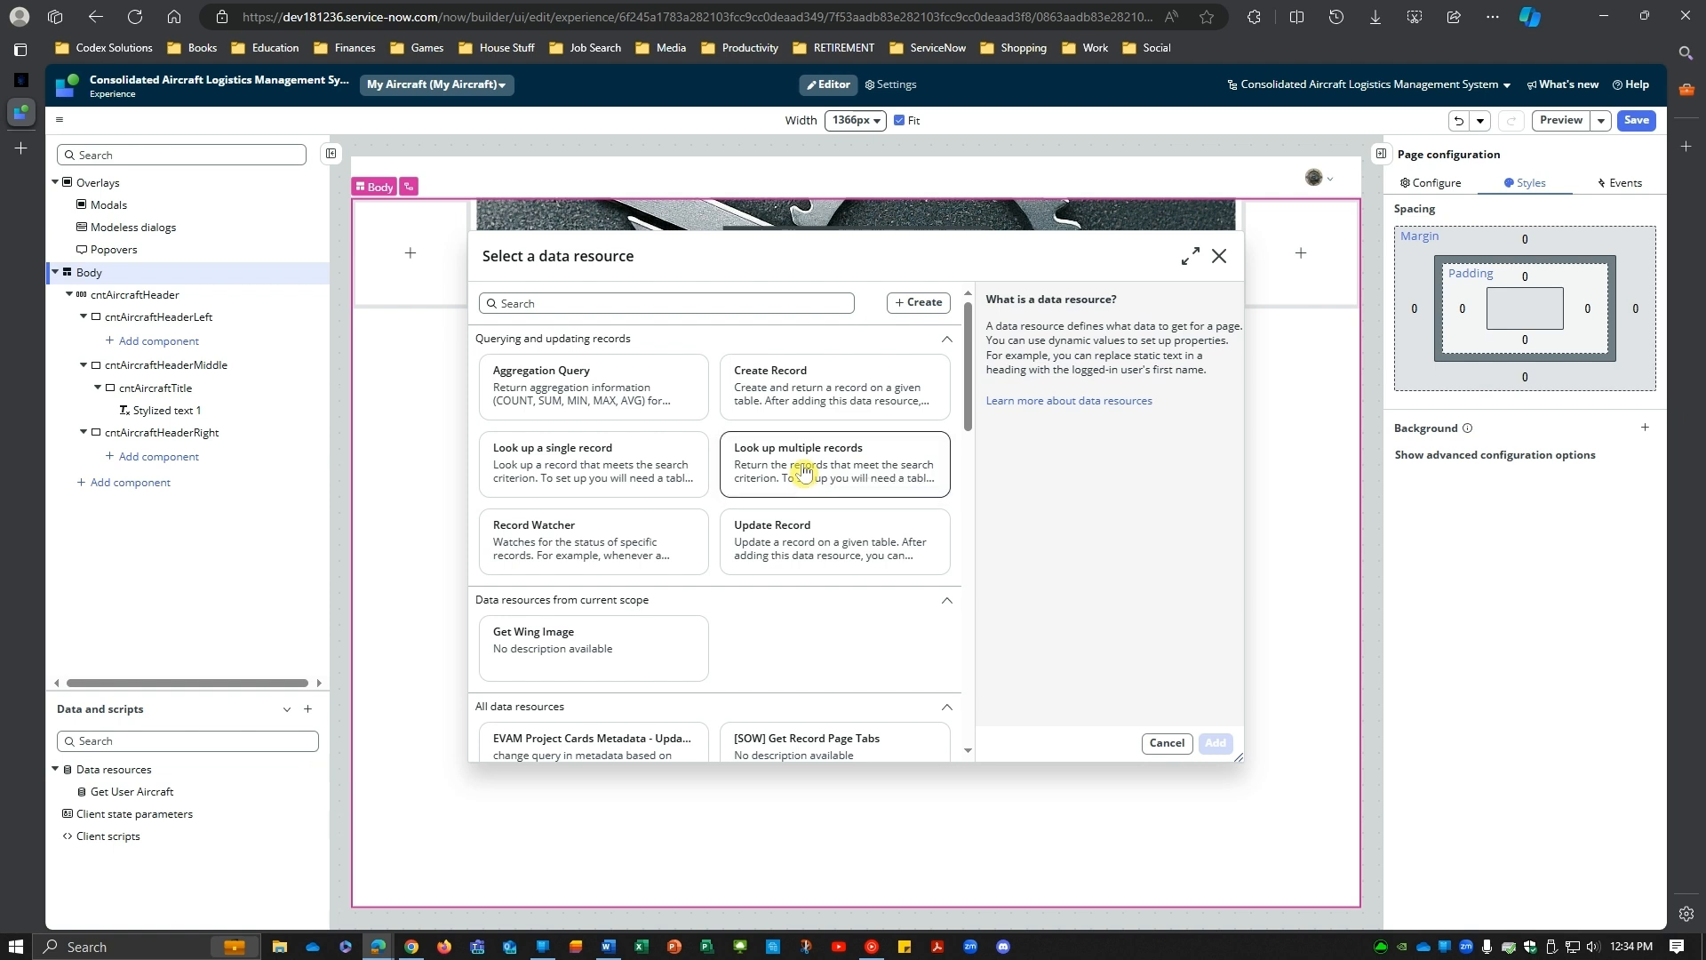
click(1203, 743)
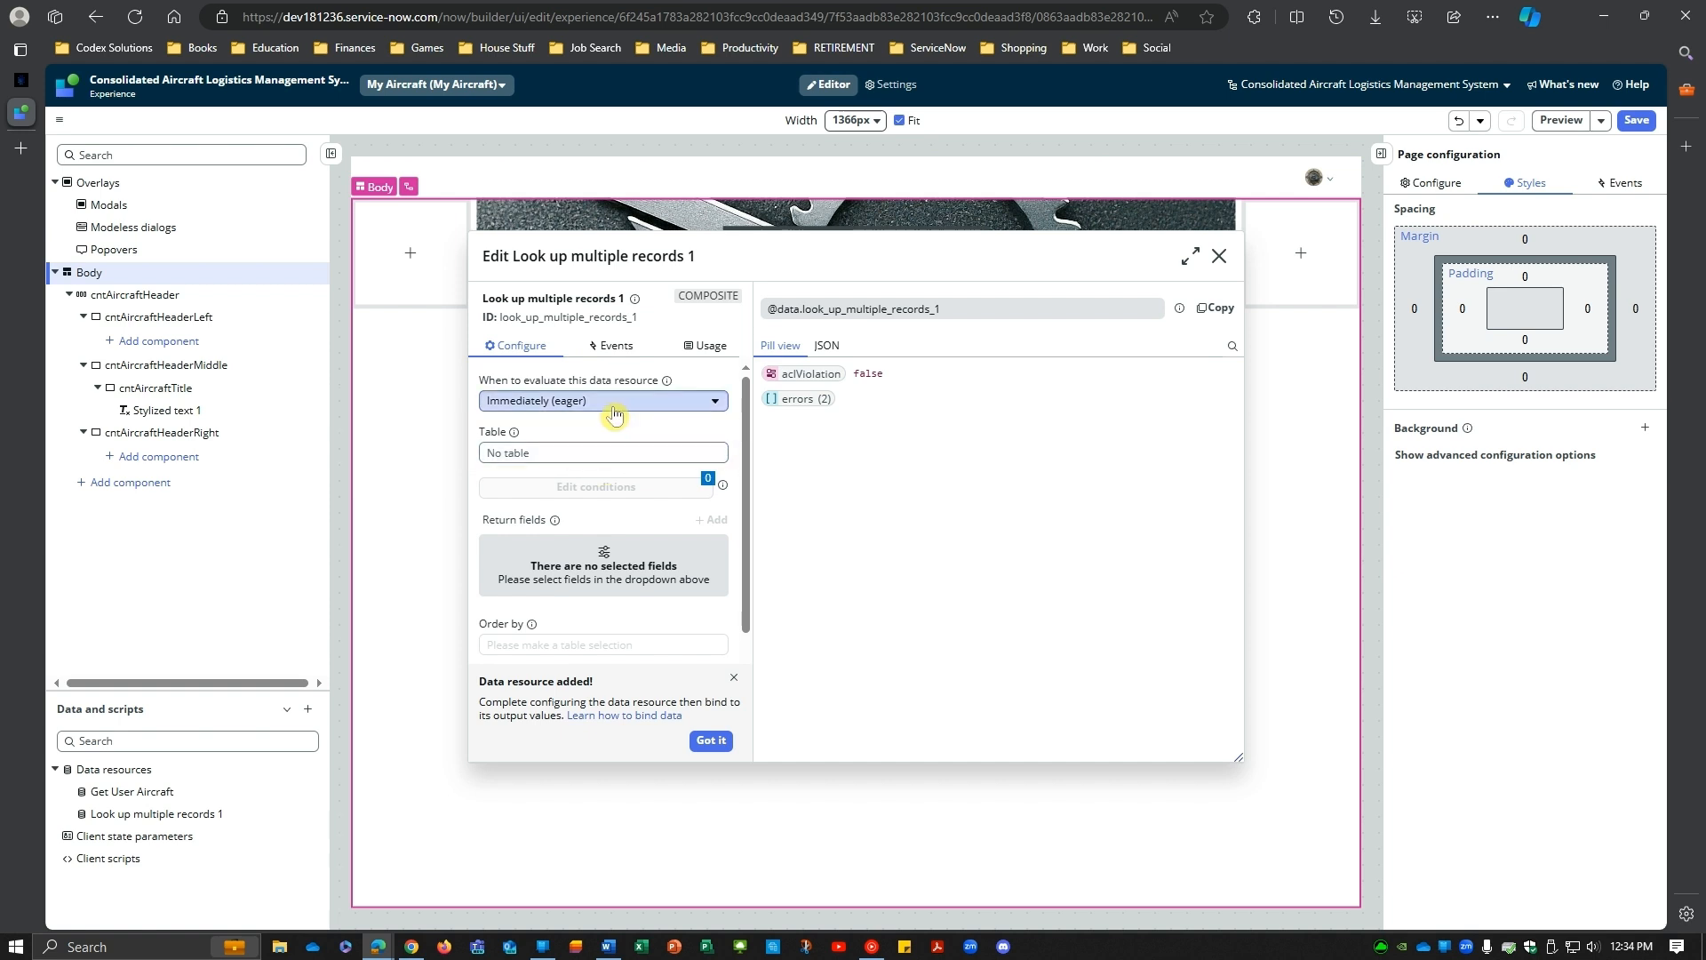
click(599, 451)
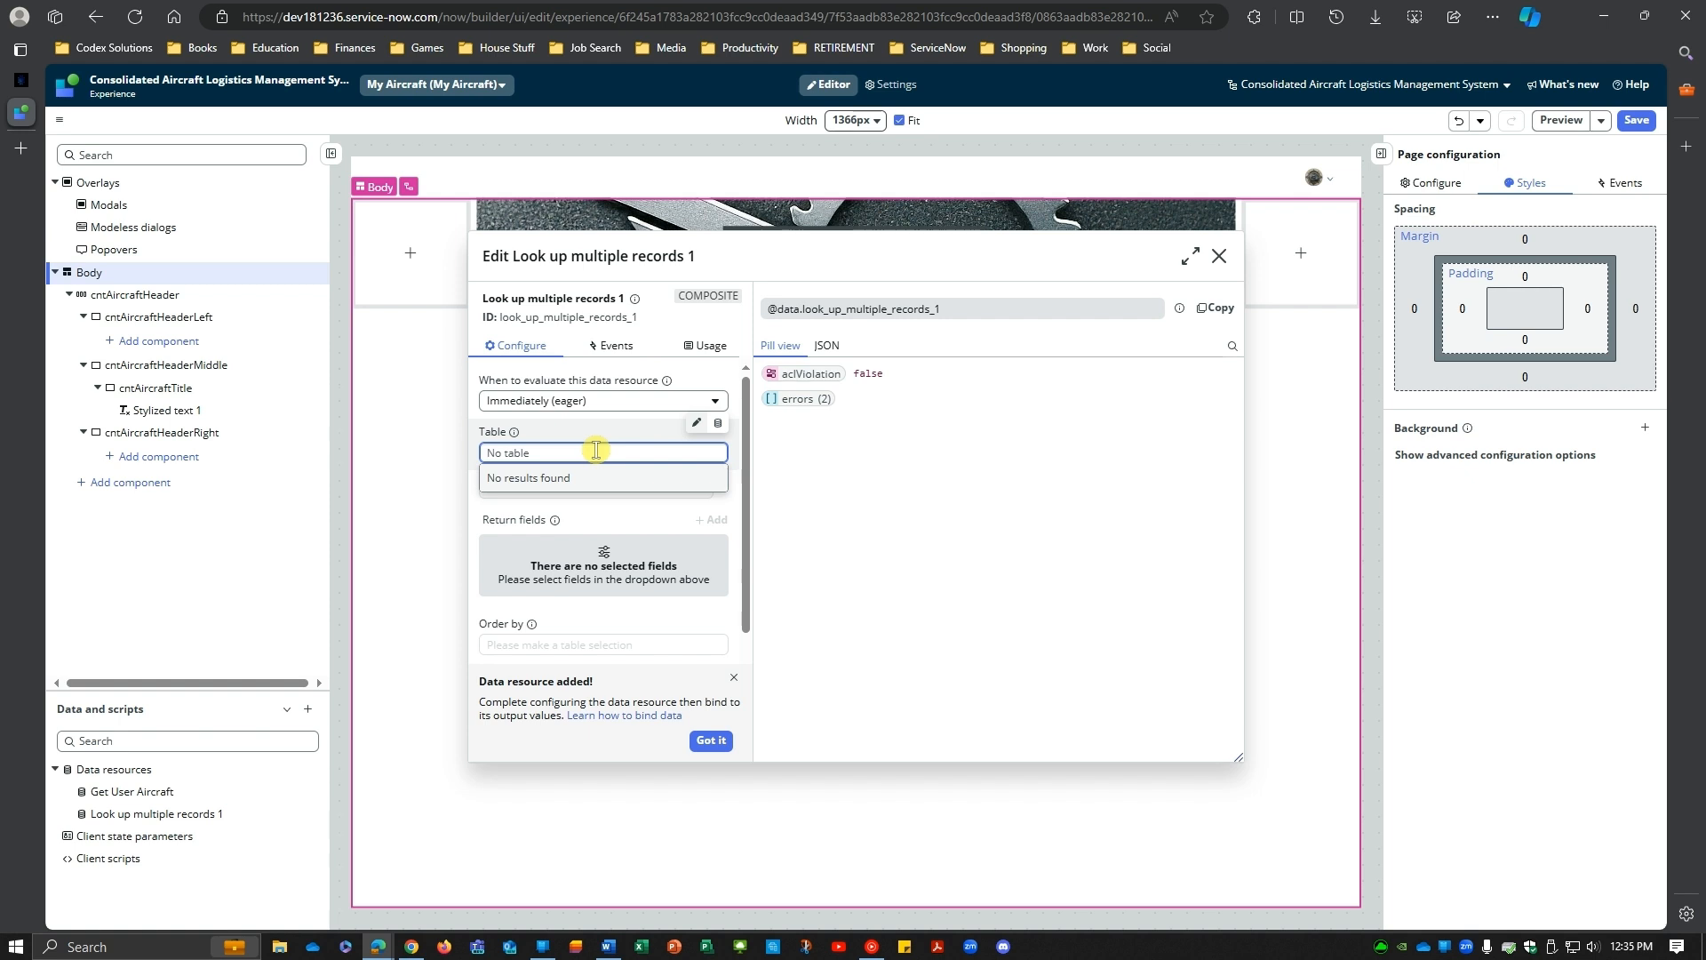
text(ing)
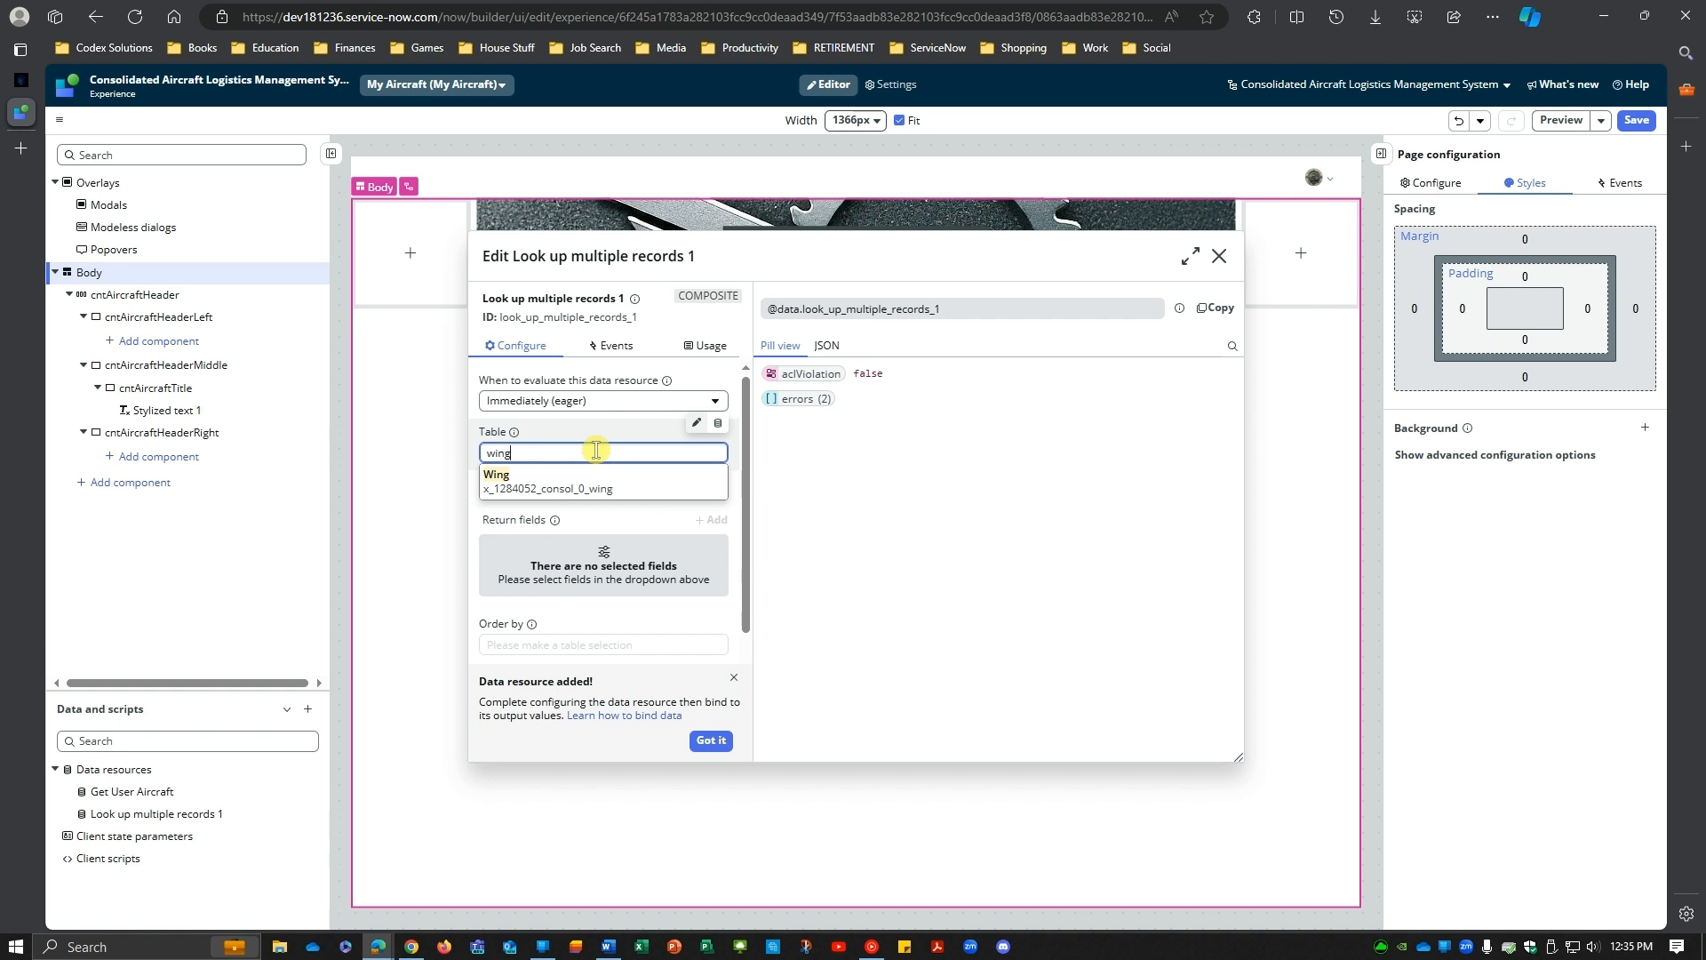
key(BackSpace)
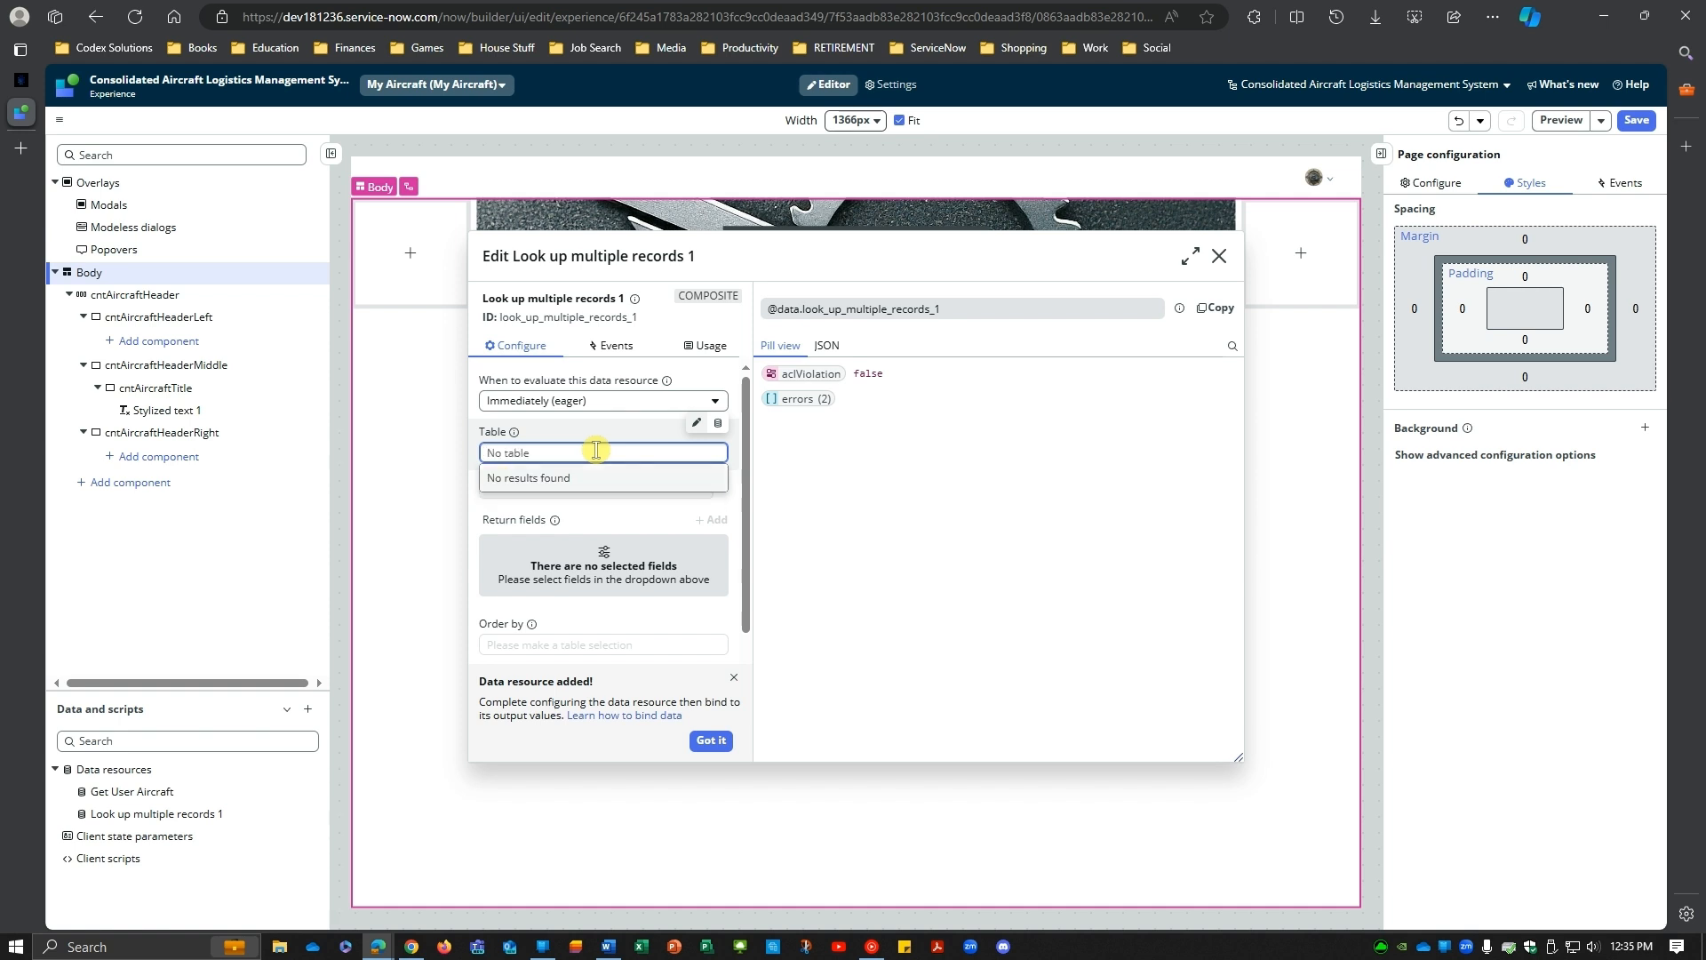
click(1219, 257)
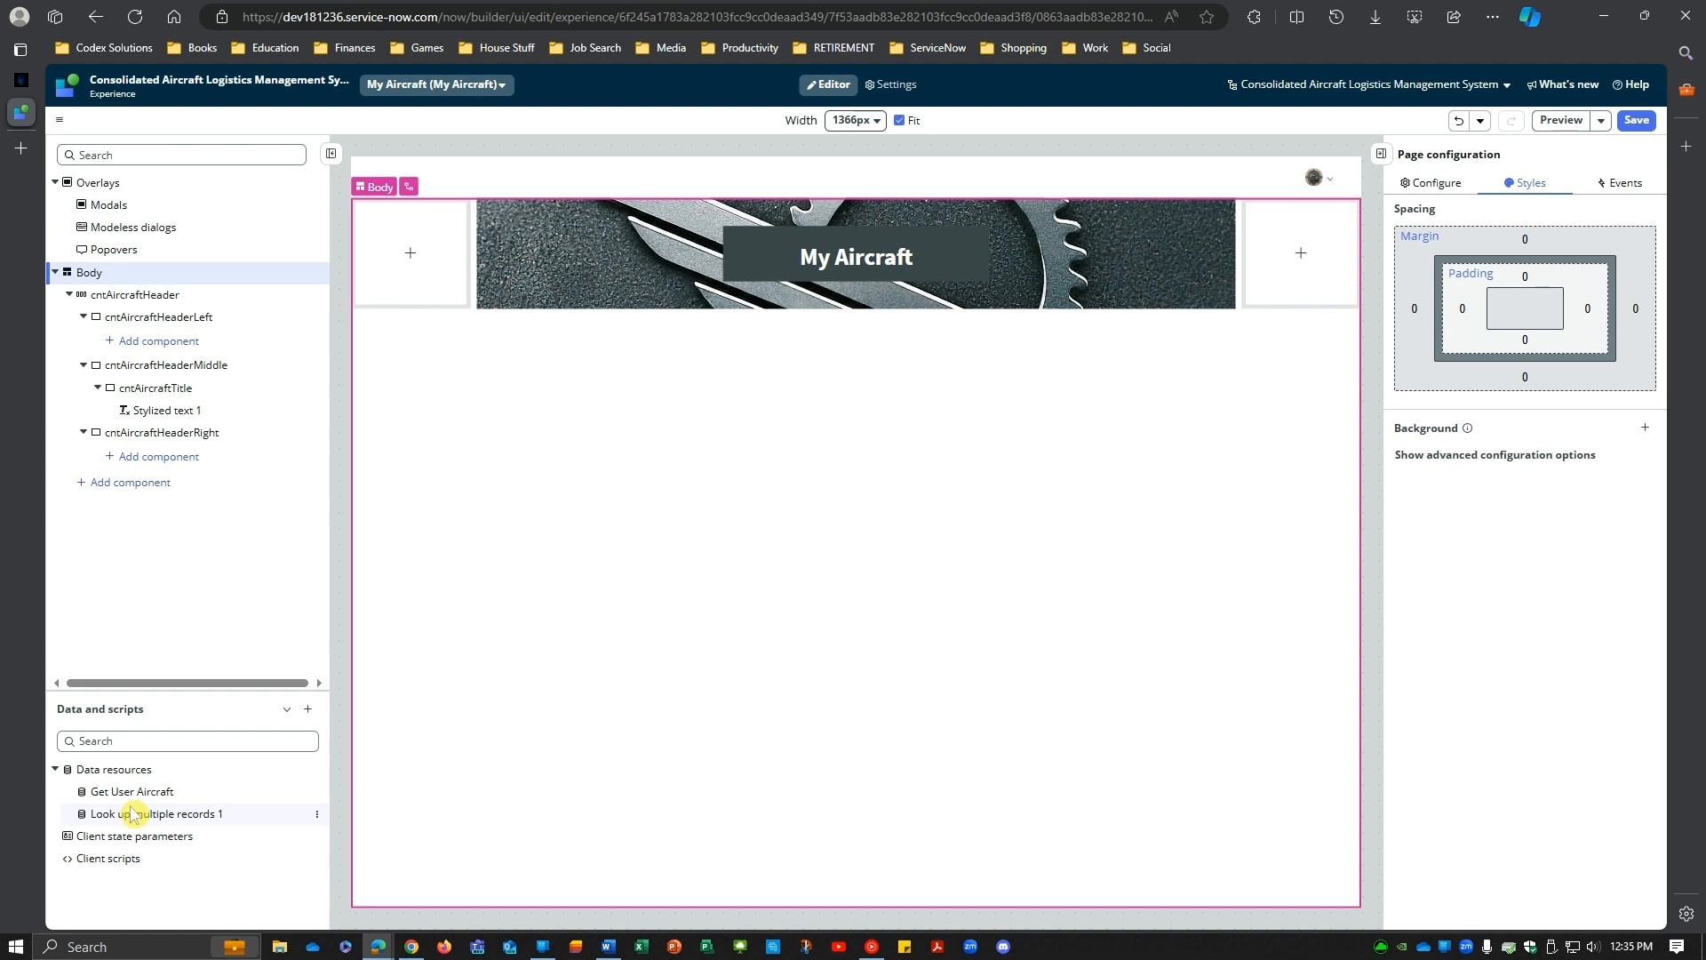
click(320, 822)
click(351, 894)
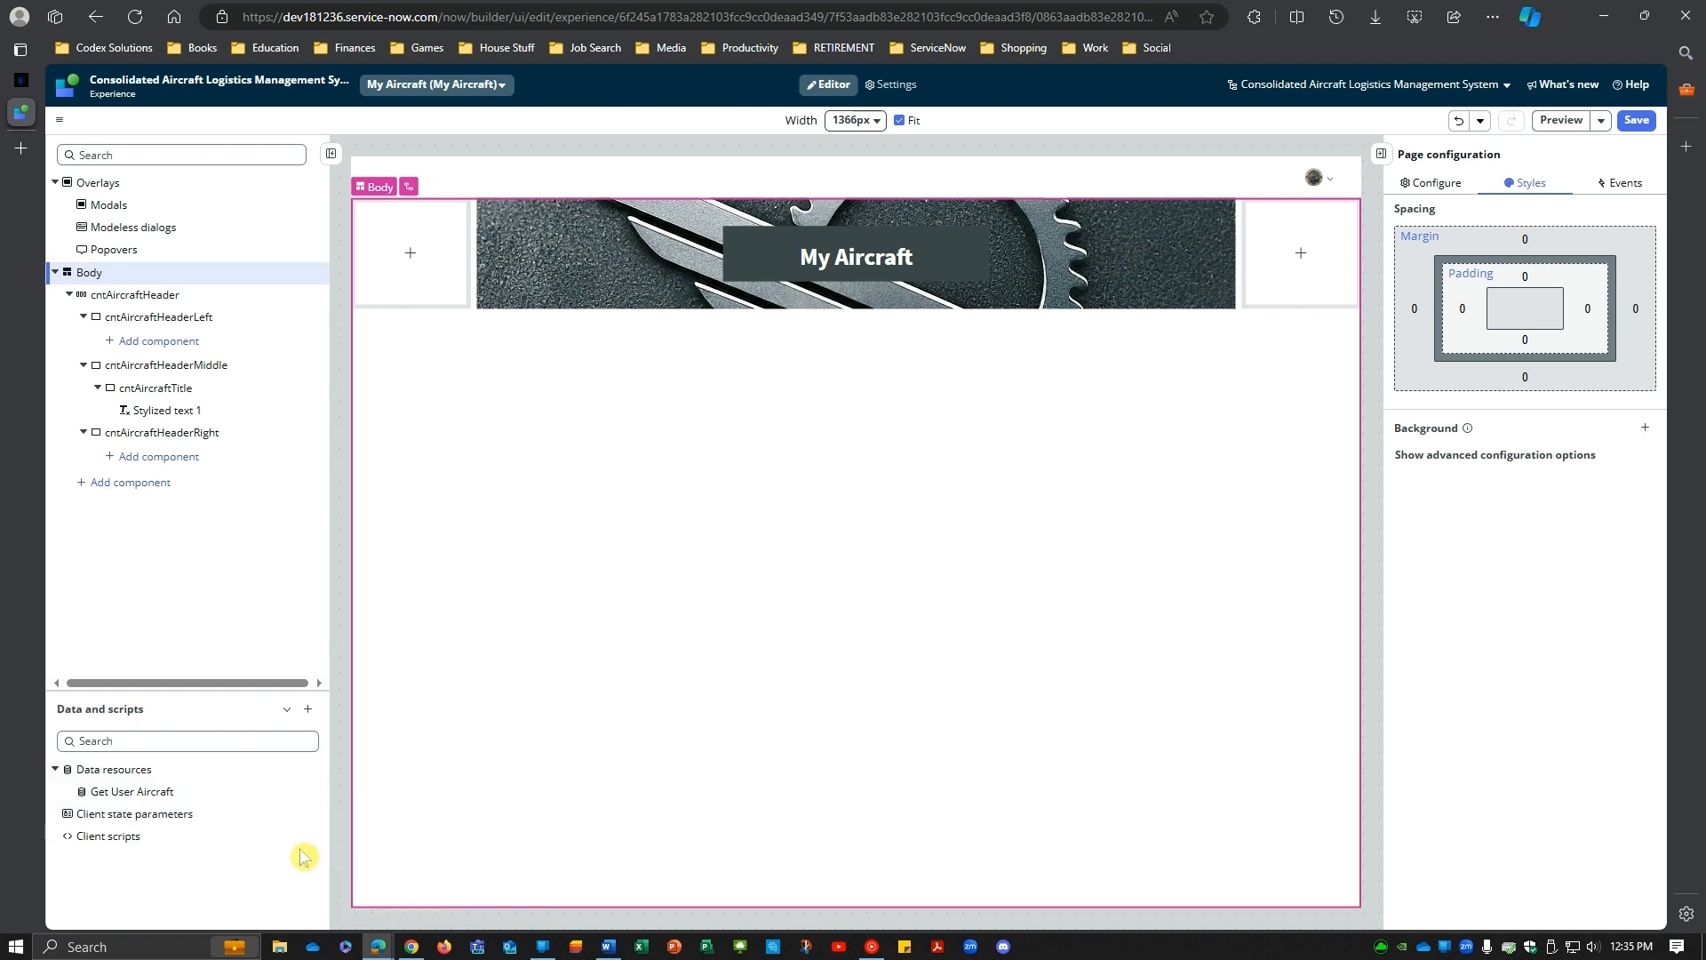
Step: Add the Squadron image field from the Squadron reference to the return fields of the Get User Aircraft data resource
click(132, 793)
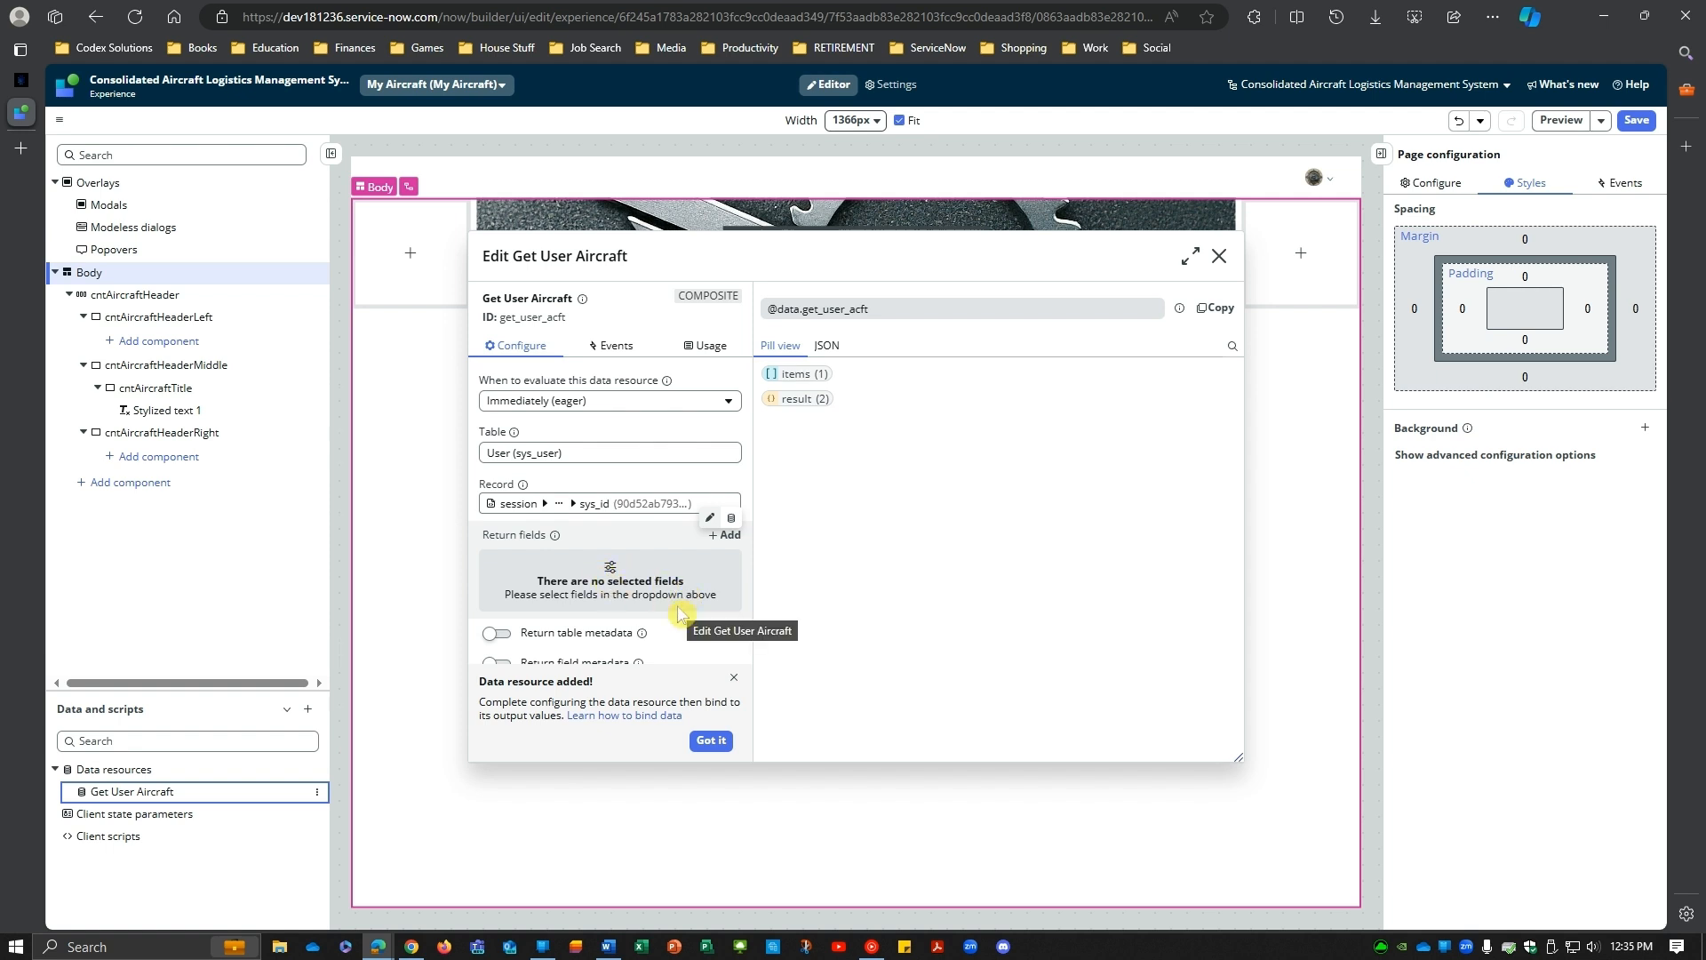
click(722, 536)
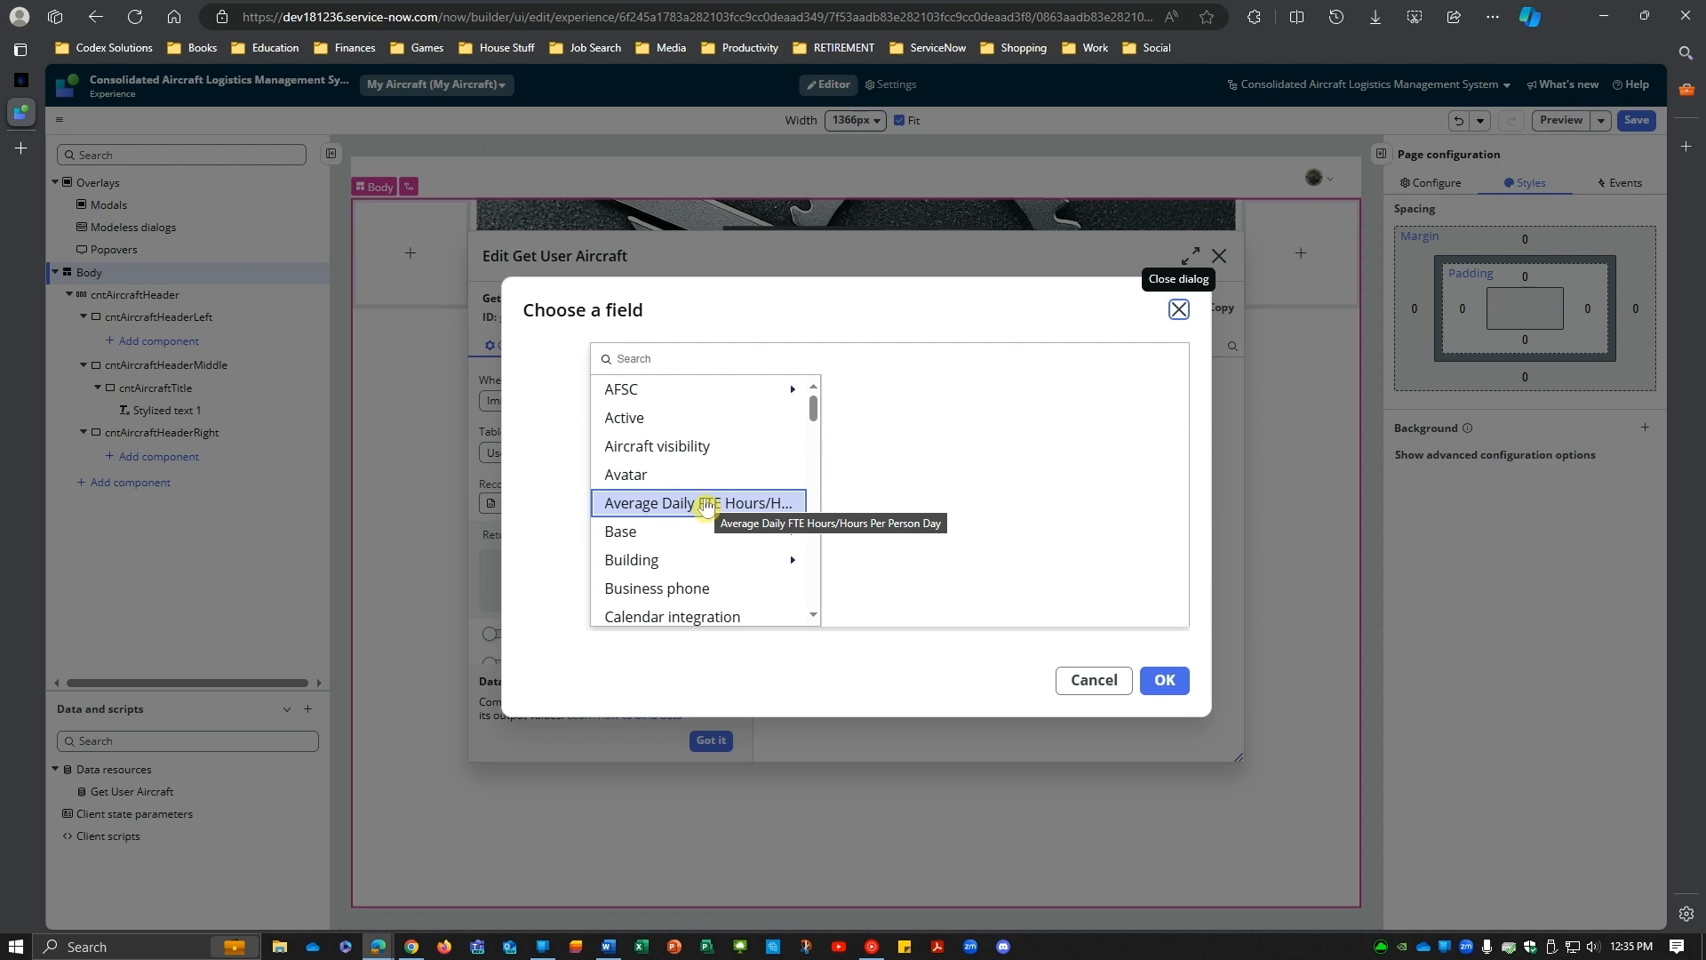
scroll(711, 533, down, 3)
scroll(702, 551, down, 1)
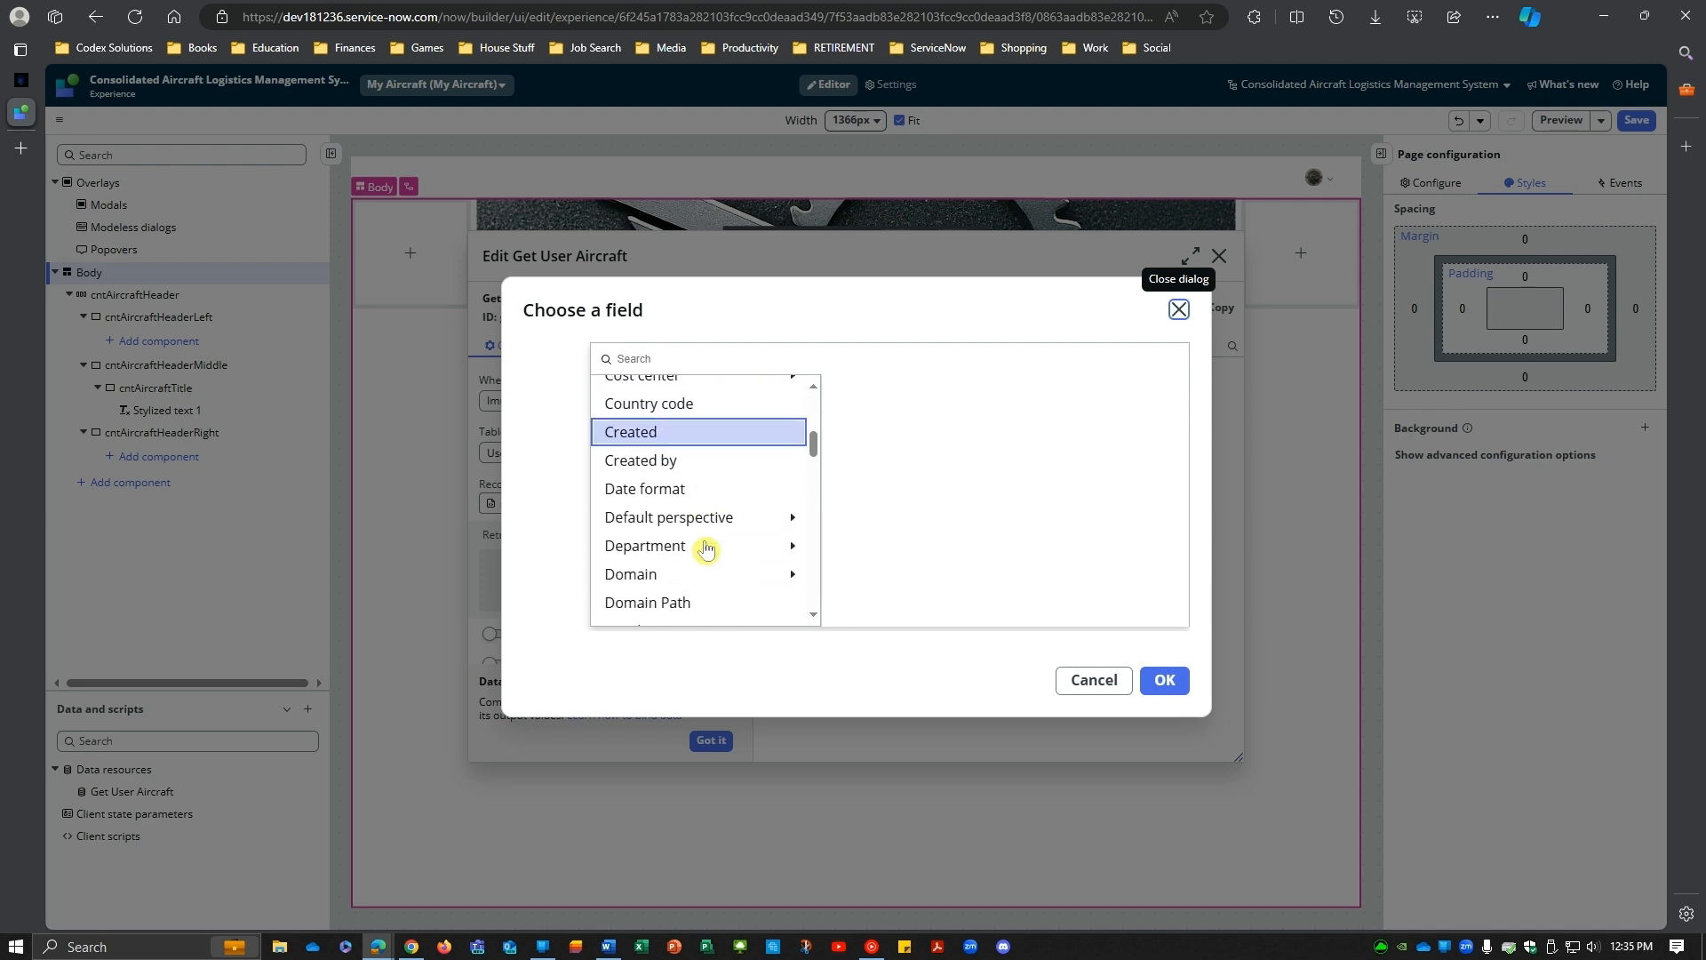
scroll(707, 547, down, 6)
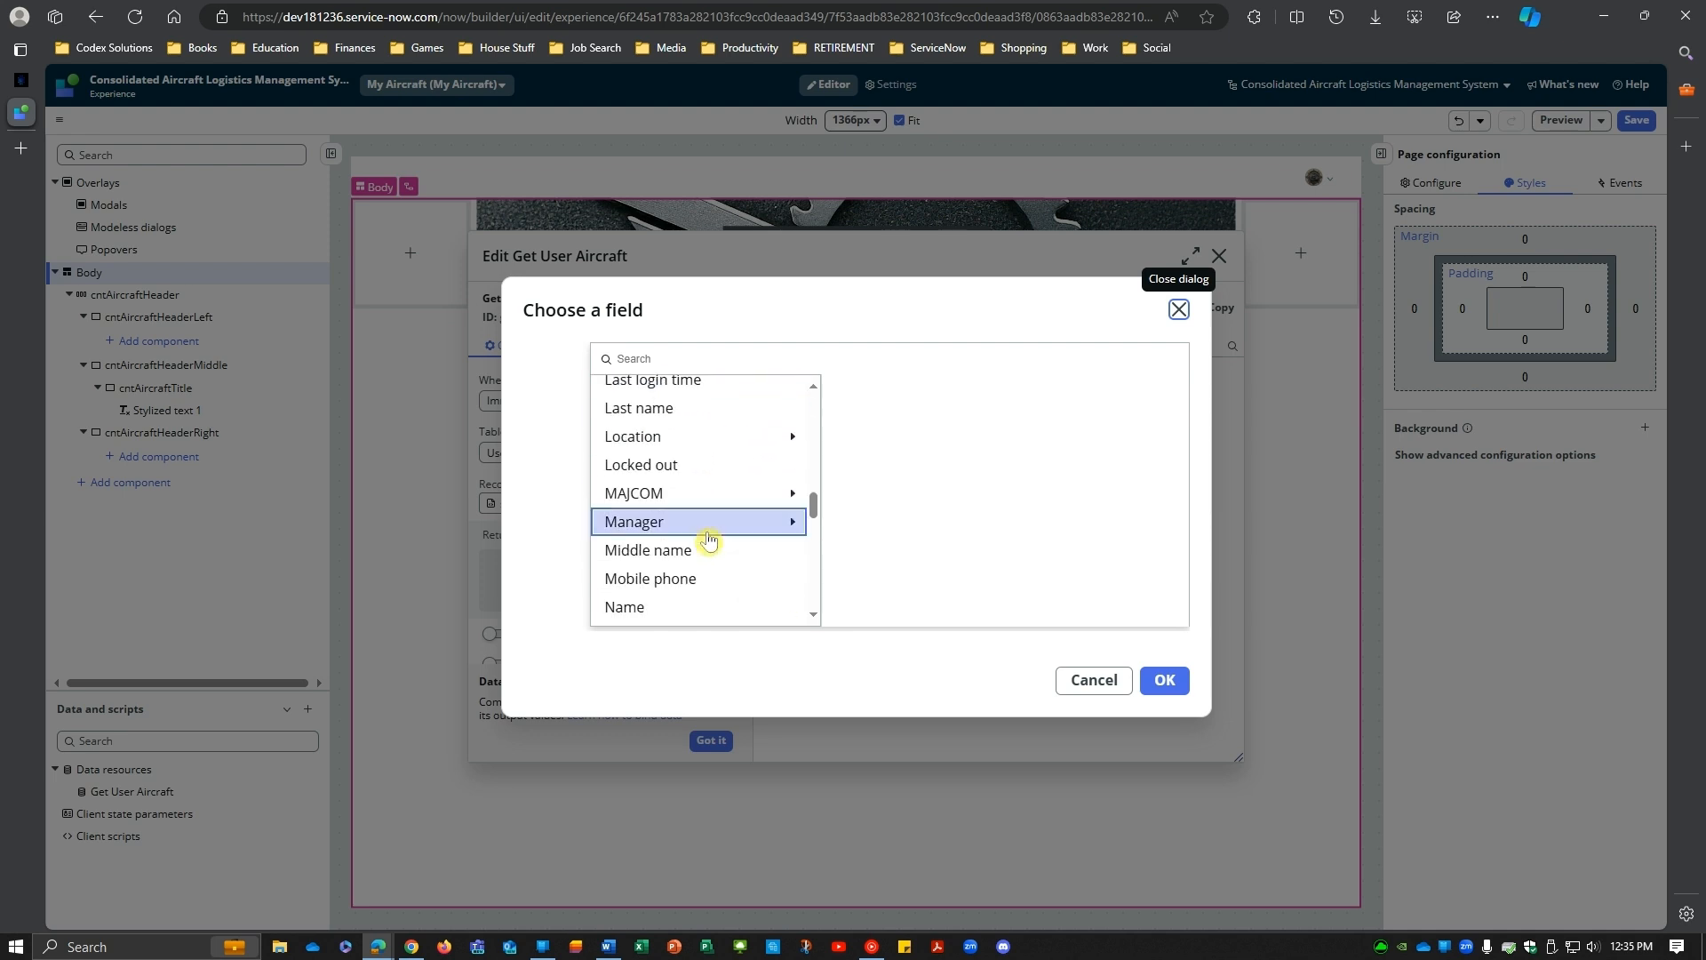
scroll(708, 542, down, 5)
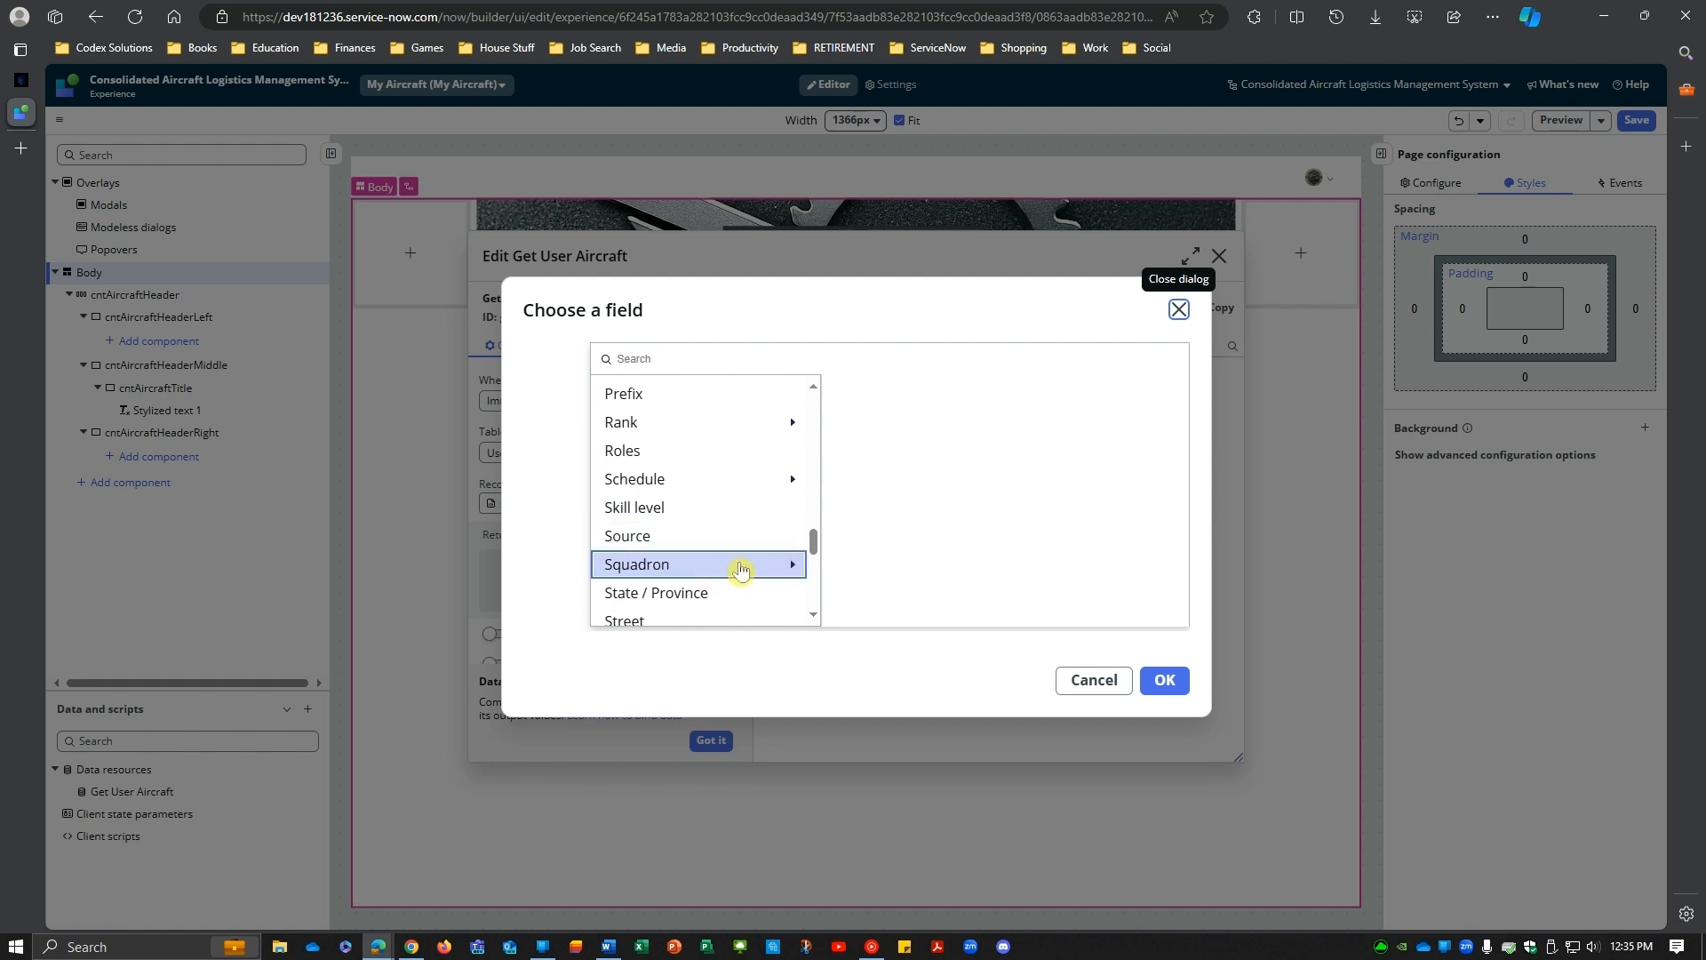
click(795, 571)
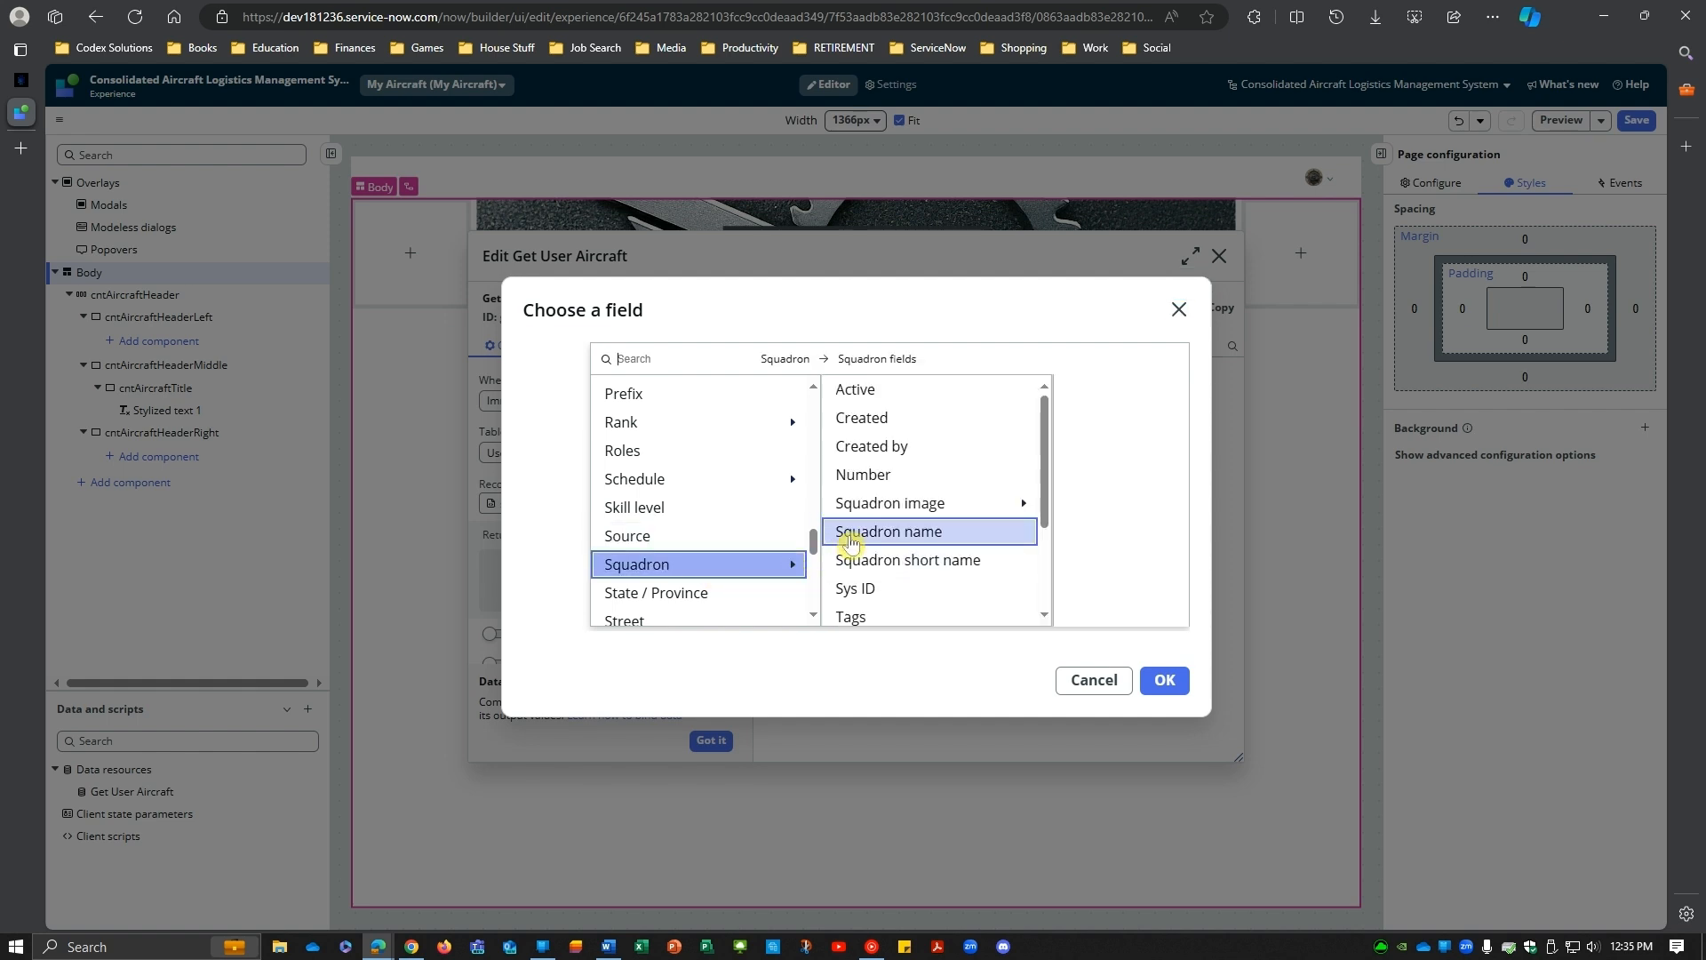
scroll(851, 544, down, 3)
scroll(916, 567, up, 1)
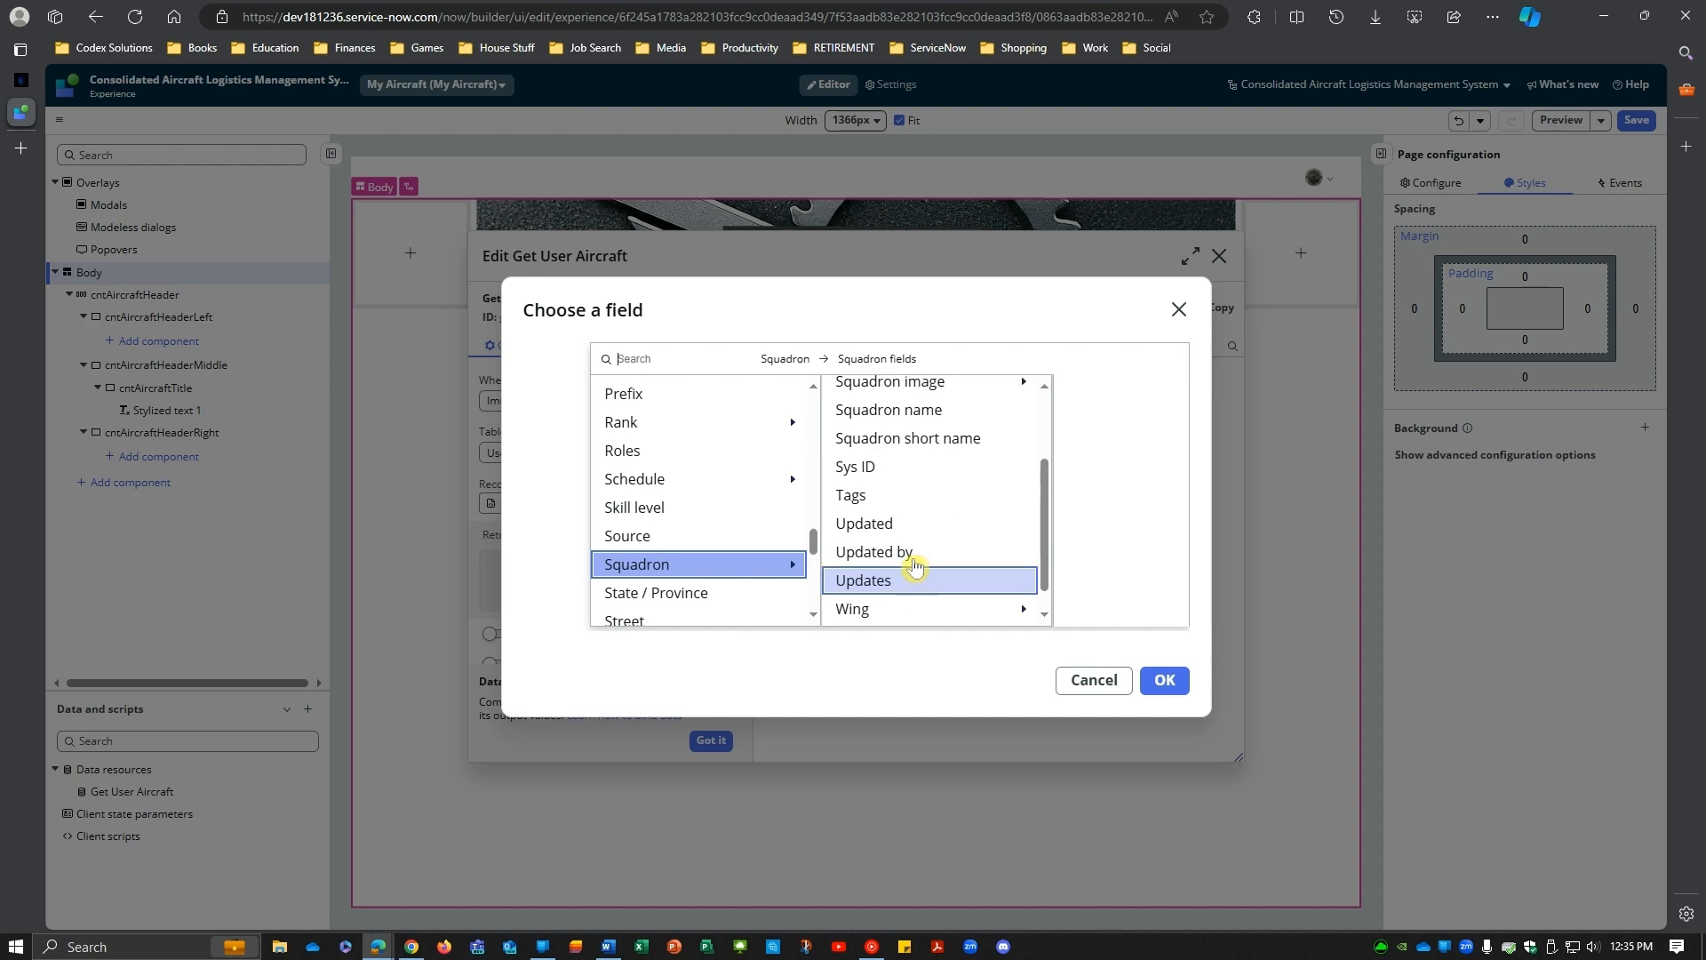
scroll(916, 566, up, 3)
click(924, 476)
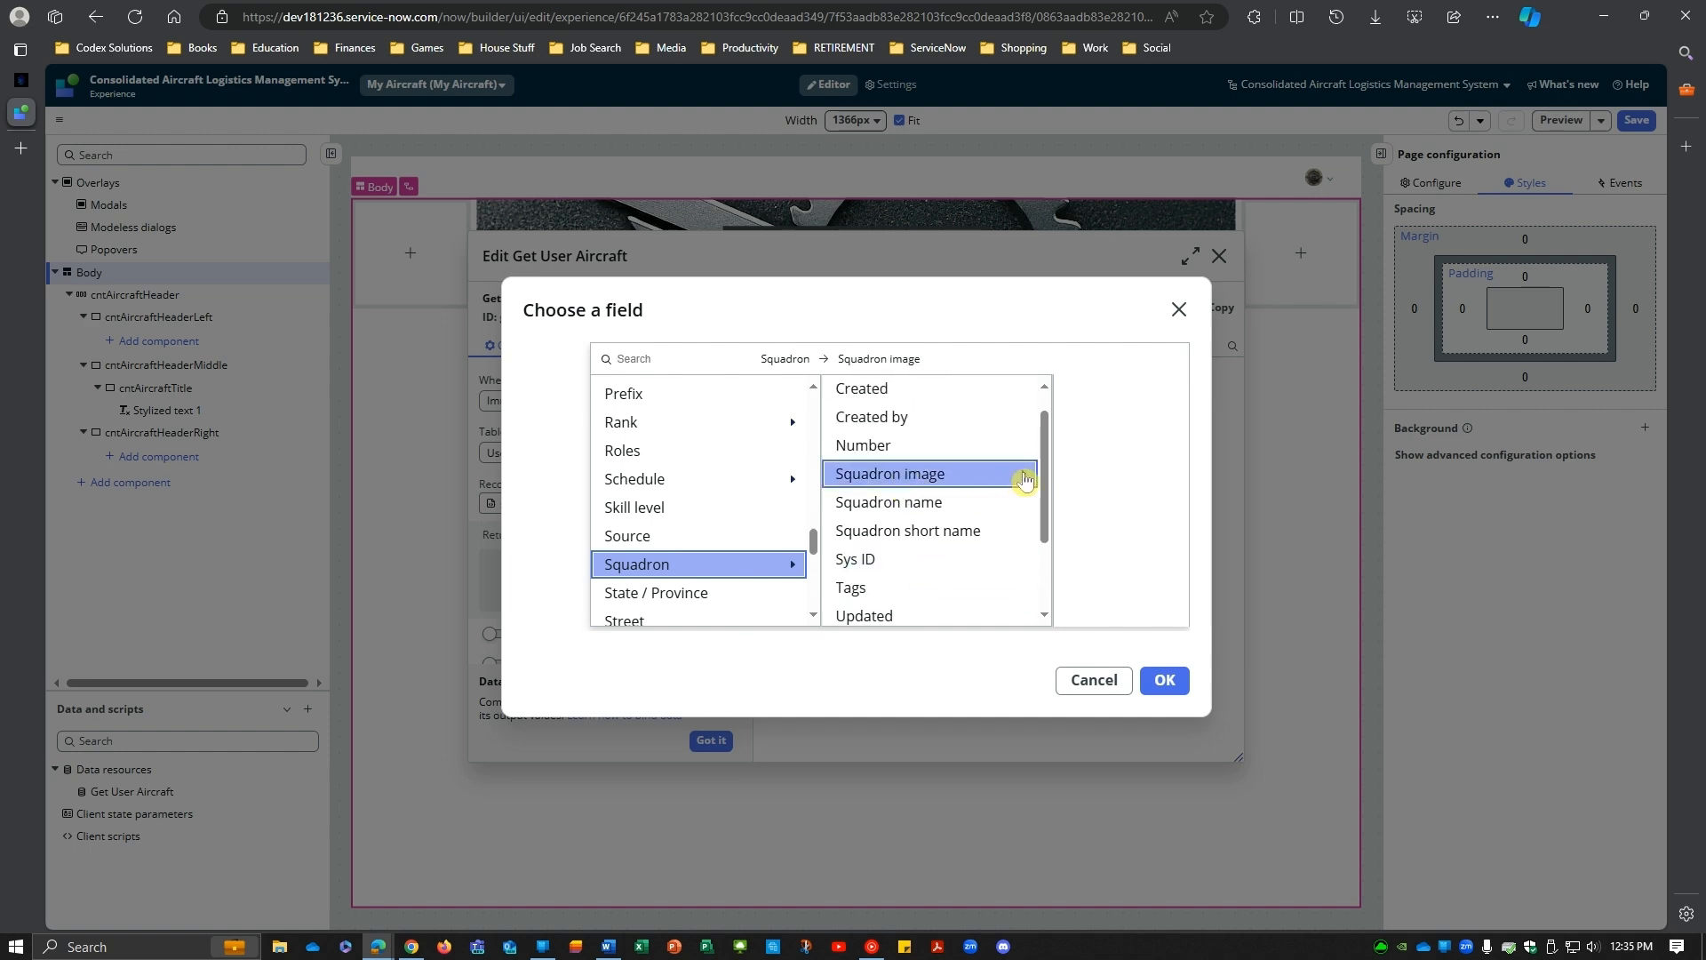
click(1163, 680)
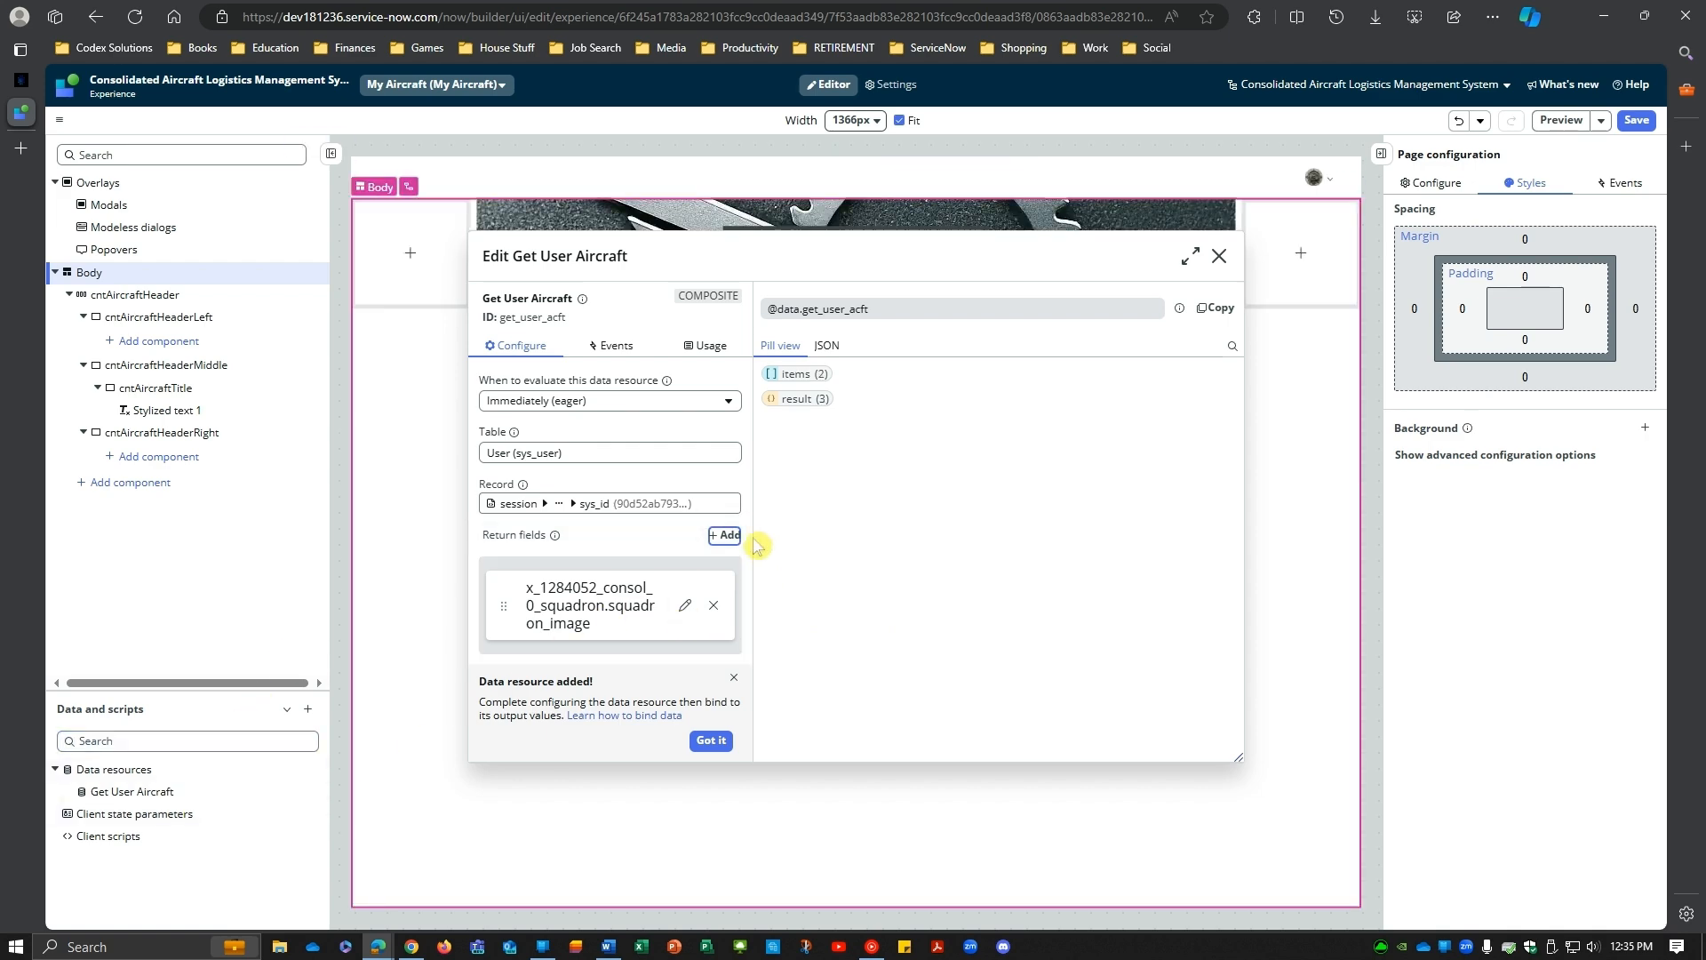
Step: Add the Wing logo field from the Wing reference to Get User Aircraft's return fields and close its settings
click(724, 535)
scroll(730, 529, down, 5)
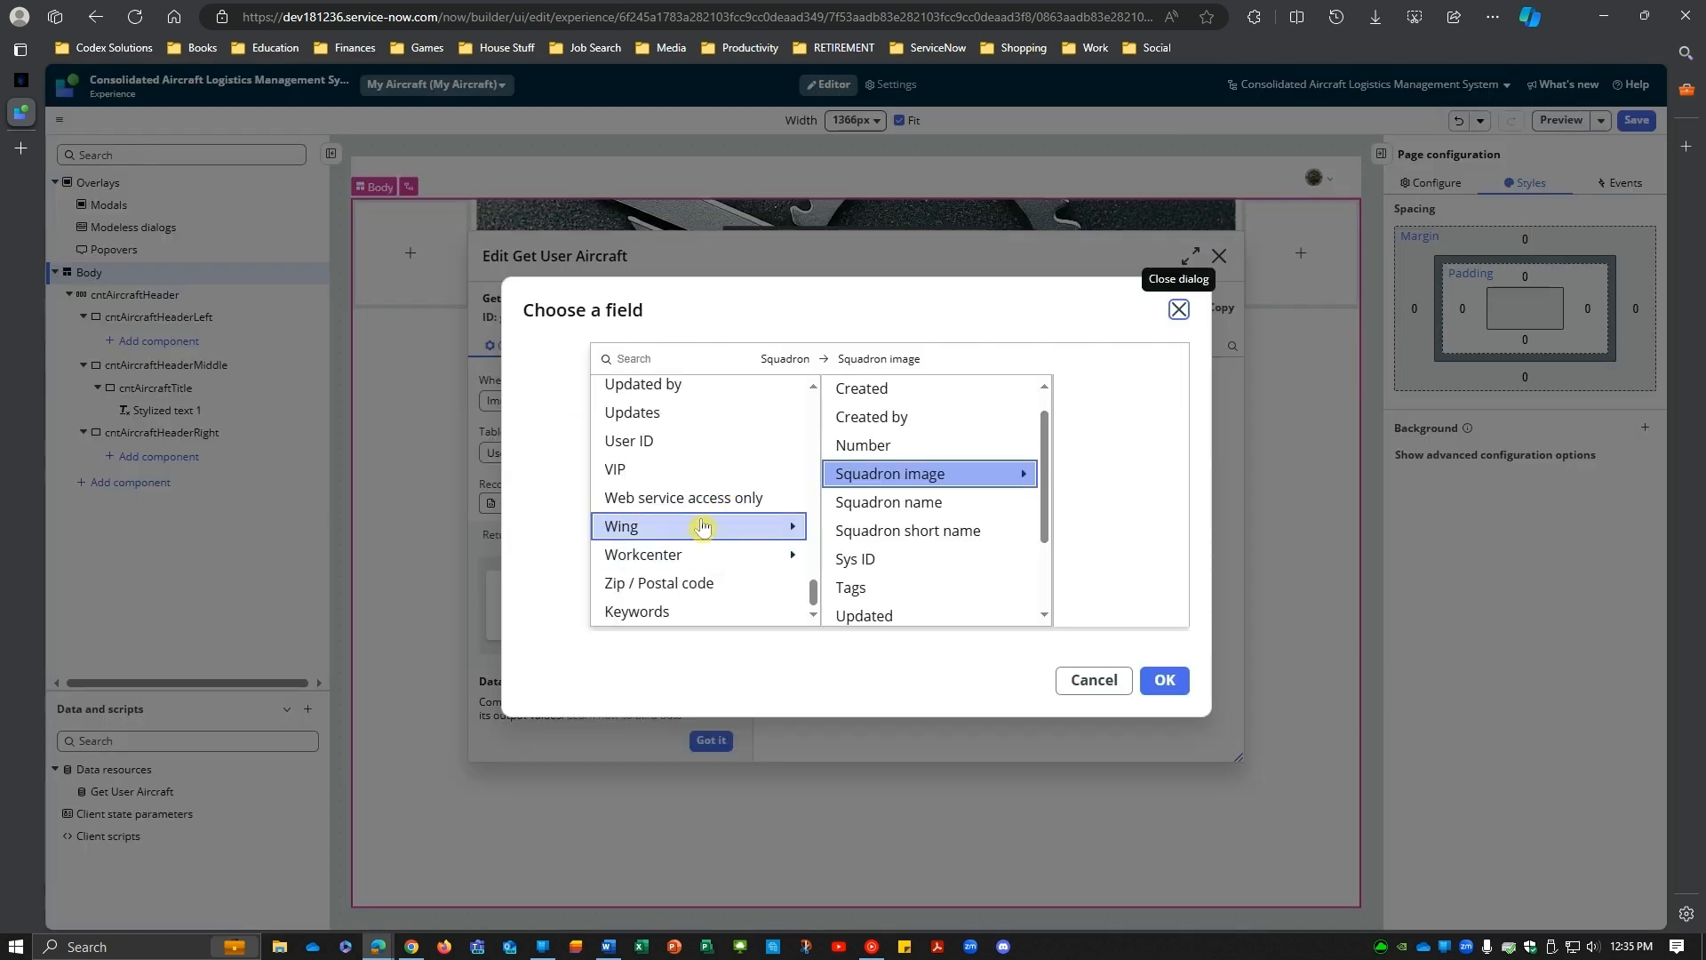
click(794, 534)
scroll(933, 525, down, 3)
scroll(934, 524, up, 3)
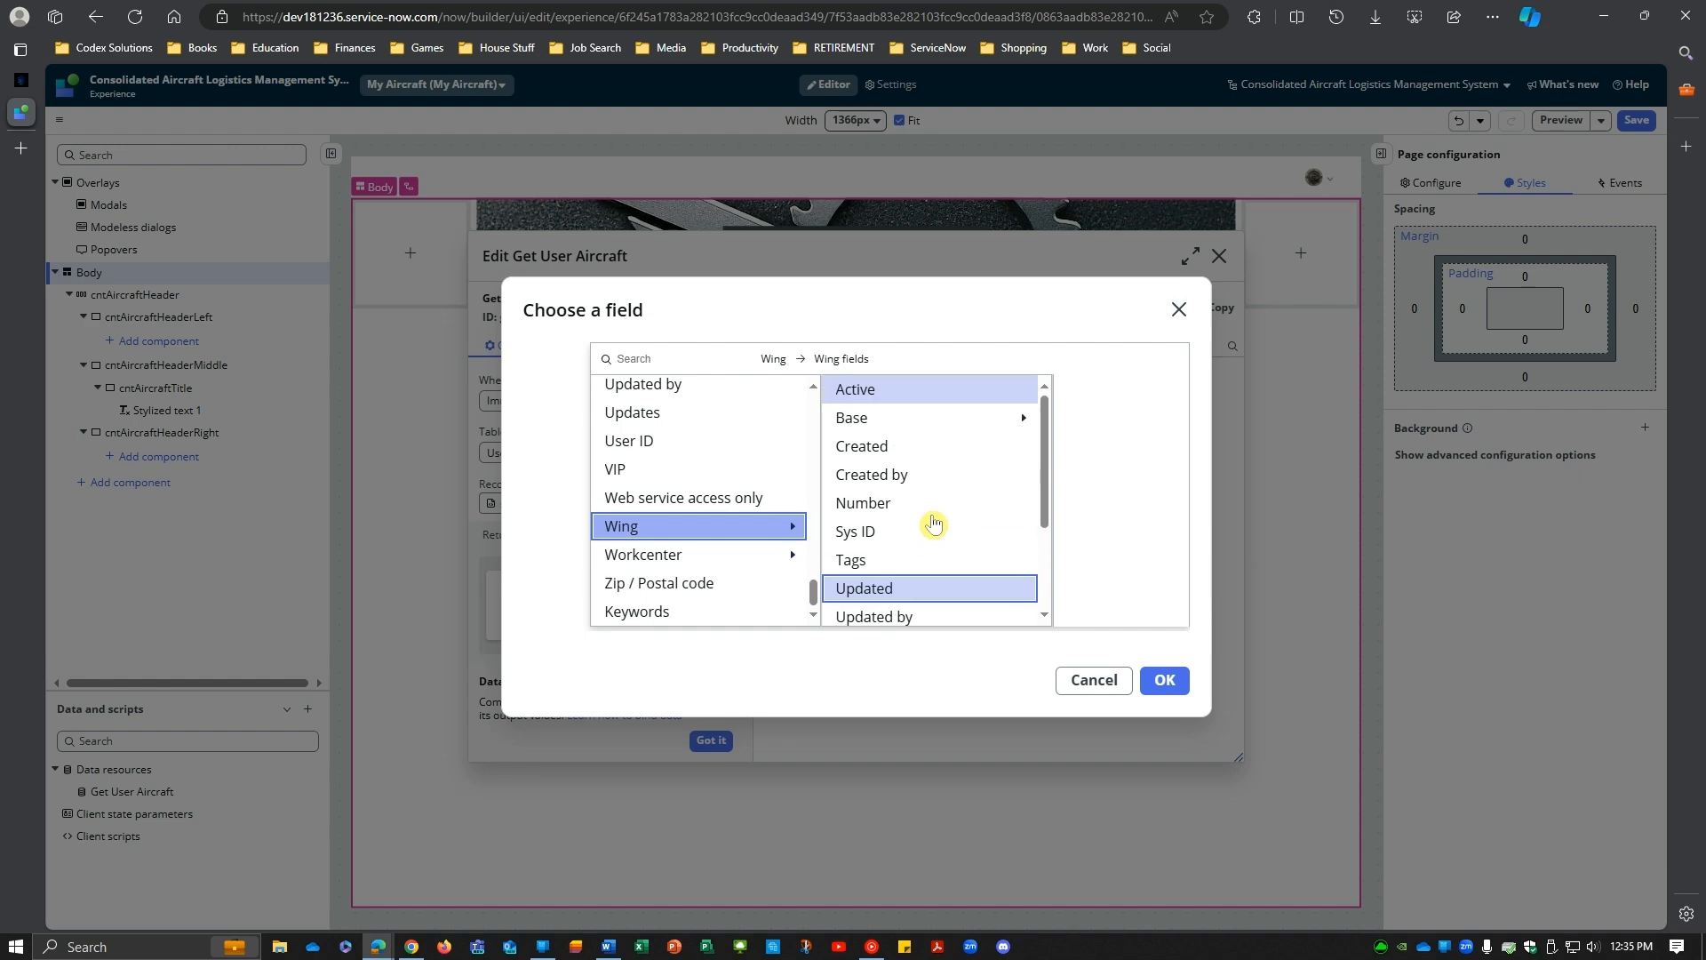
scroll(933, 524, down, 2)
scroll(933, 525, down, 2)
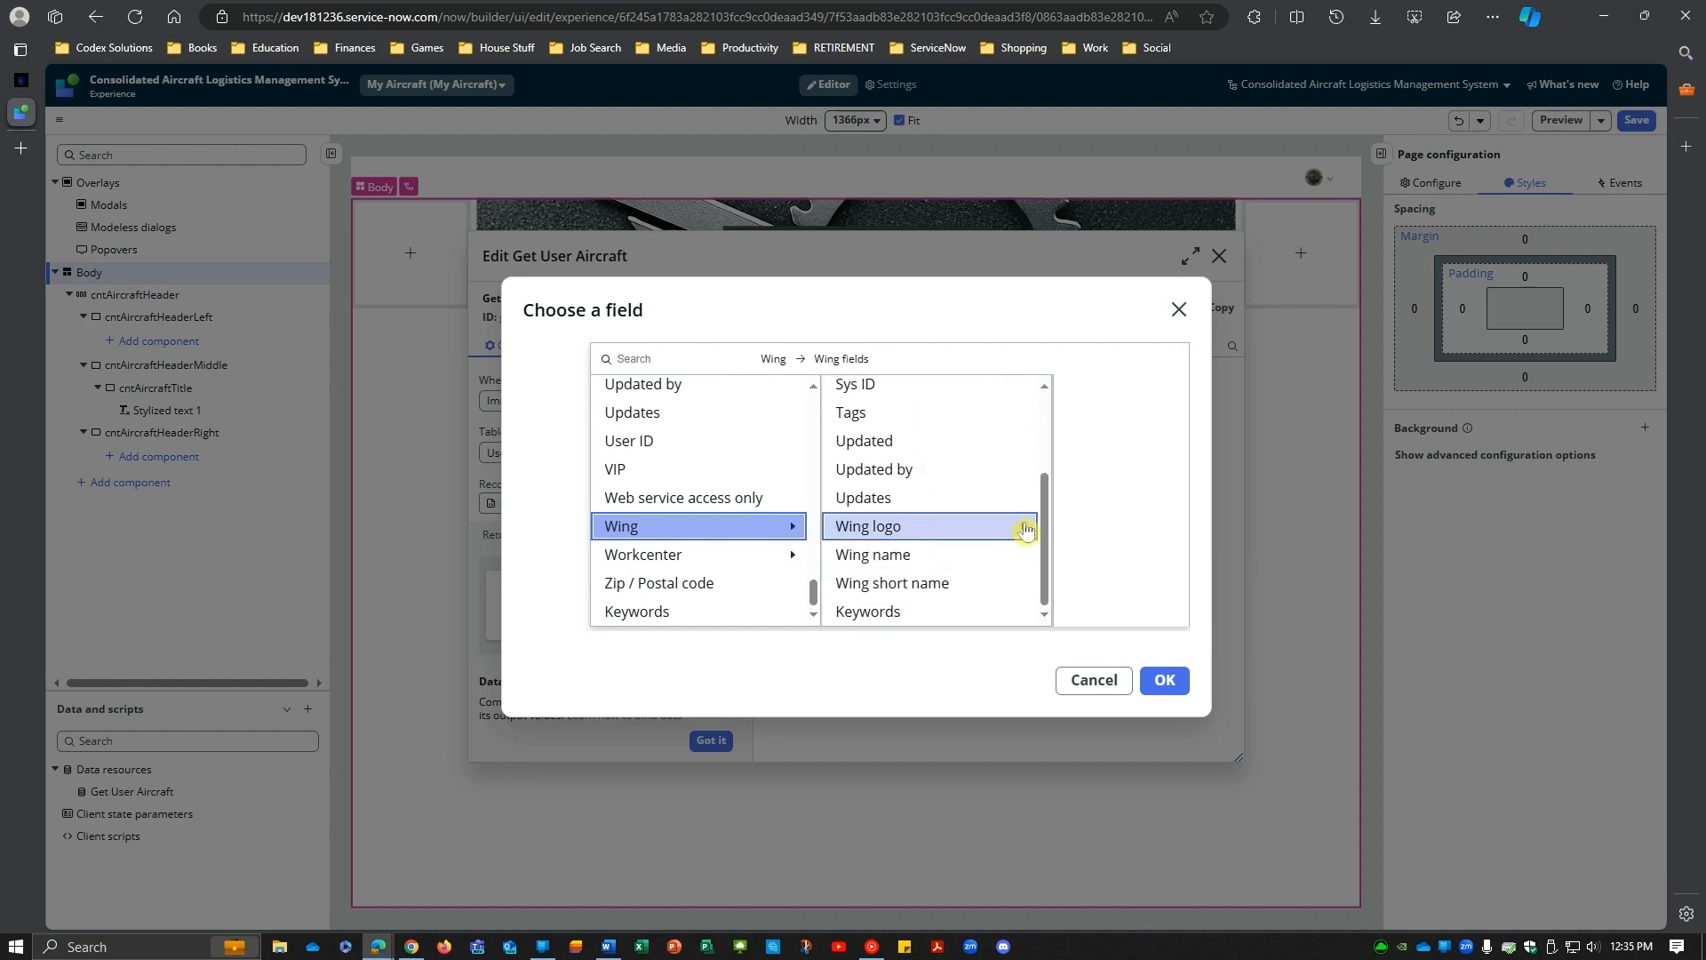
click(1027, 530)
click(840, 533)
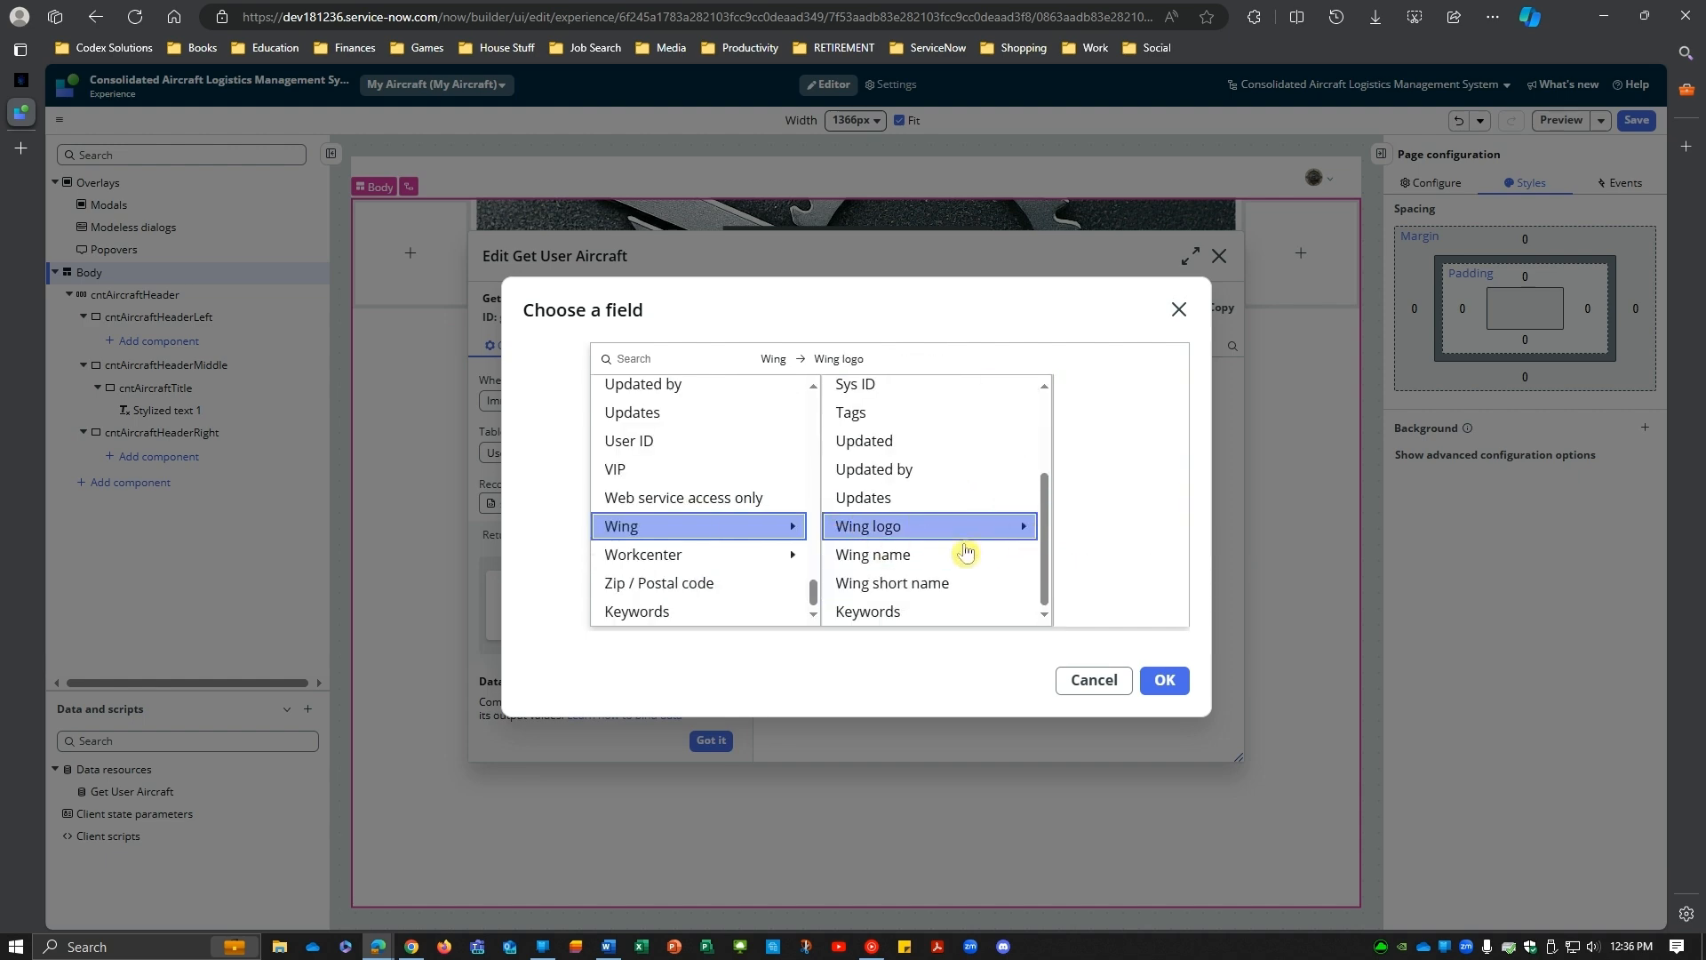
click(1164, 680)
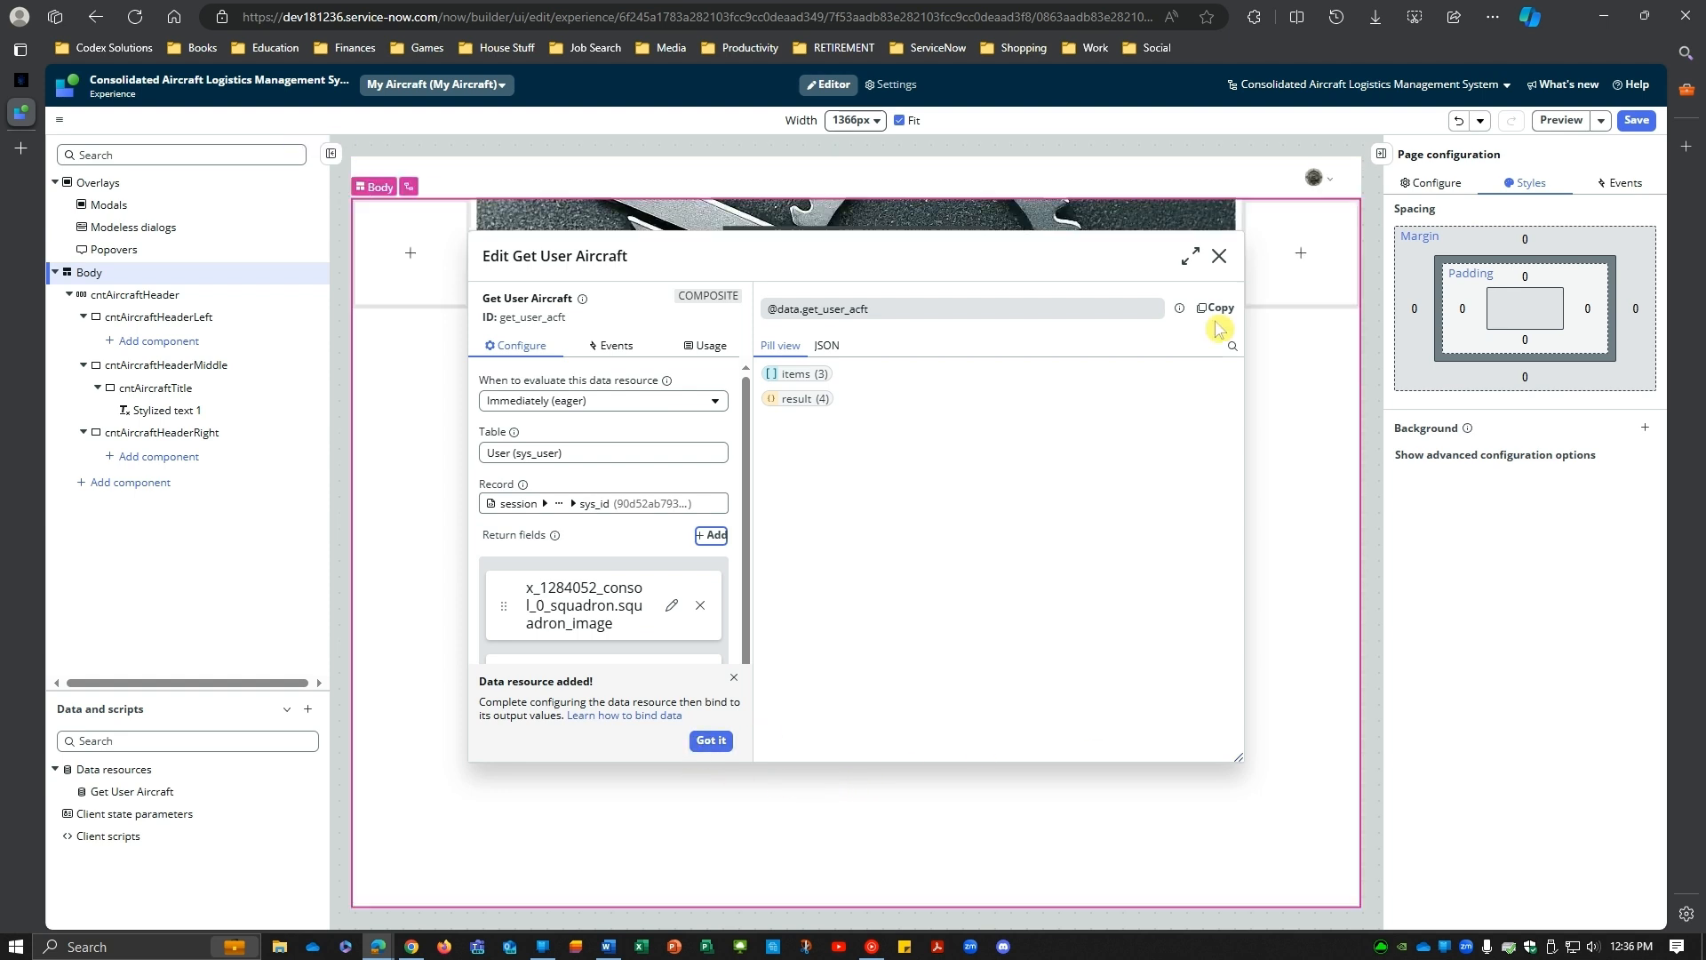
click(1219, 256)
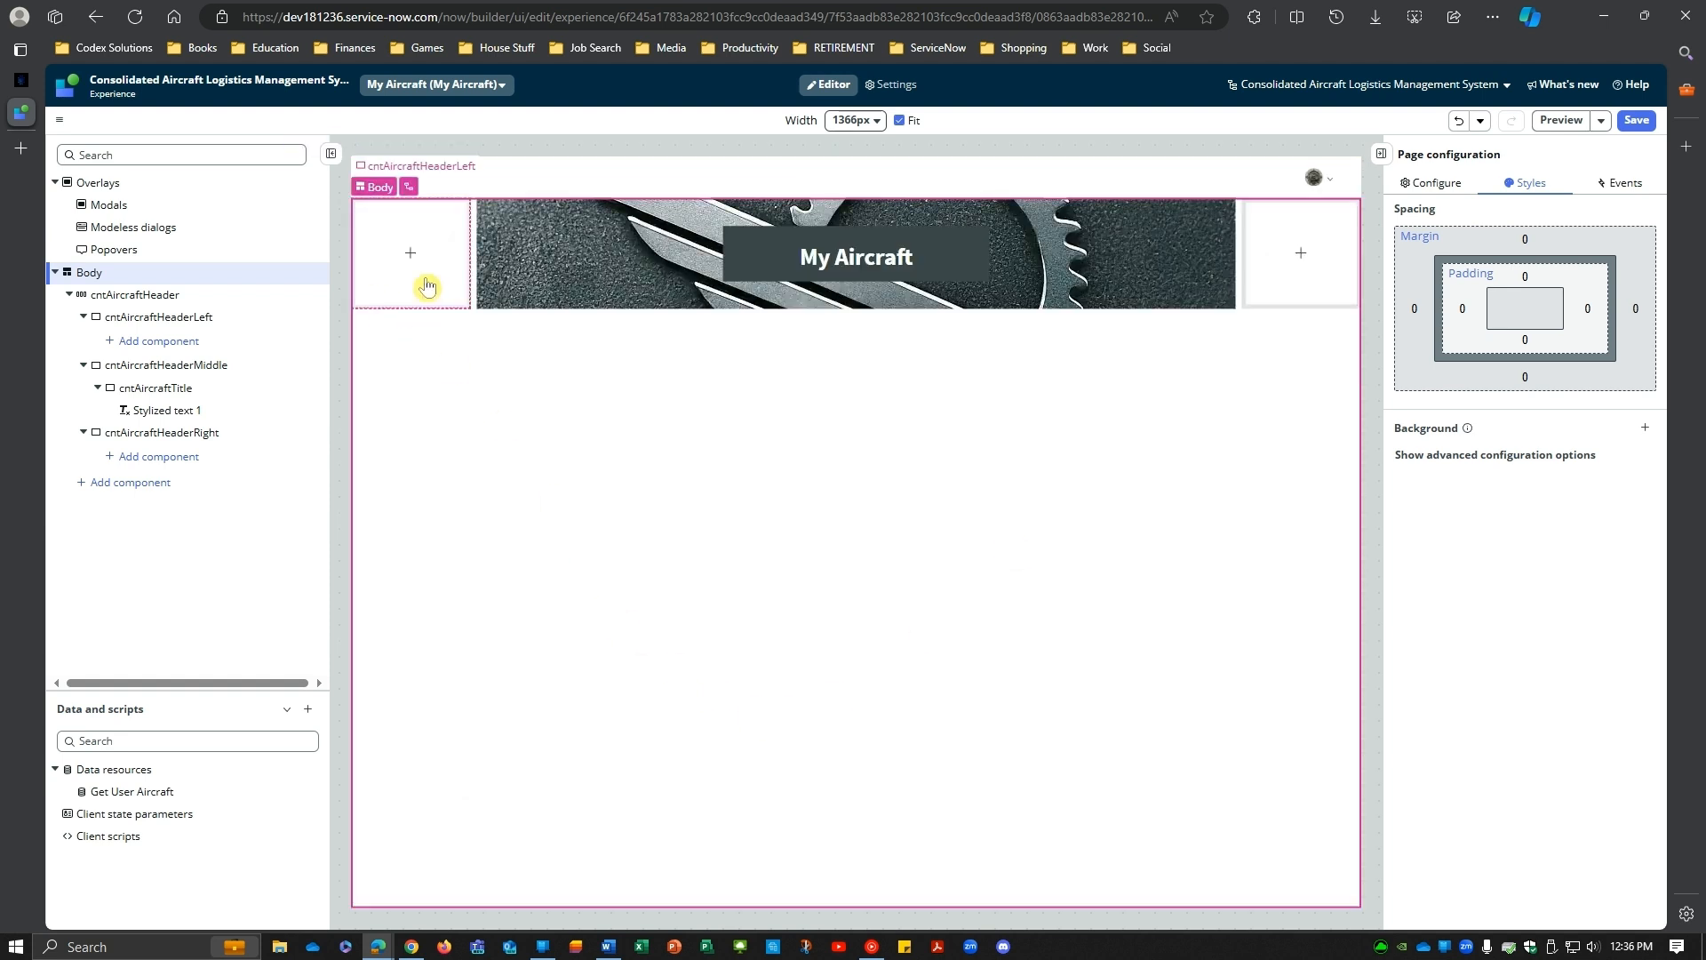
Step: Add a Neutral 1 background to cntAircraftHeaderLeft, leaving its background image settings blank
click(138, 318)
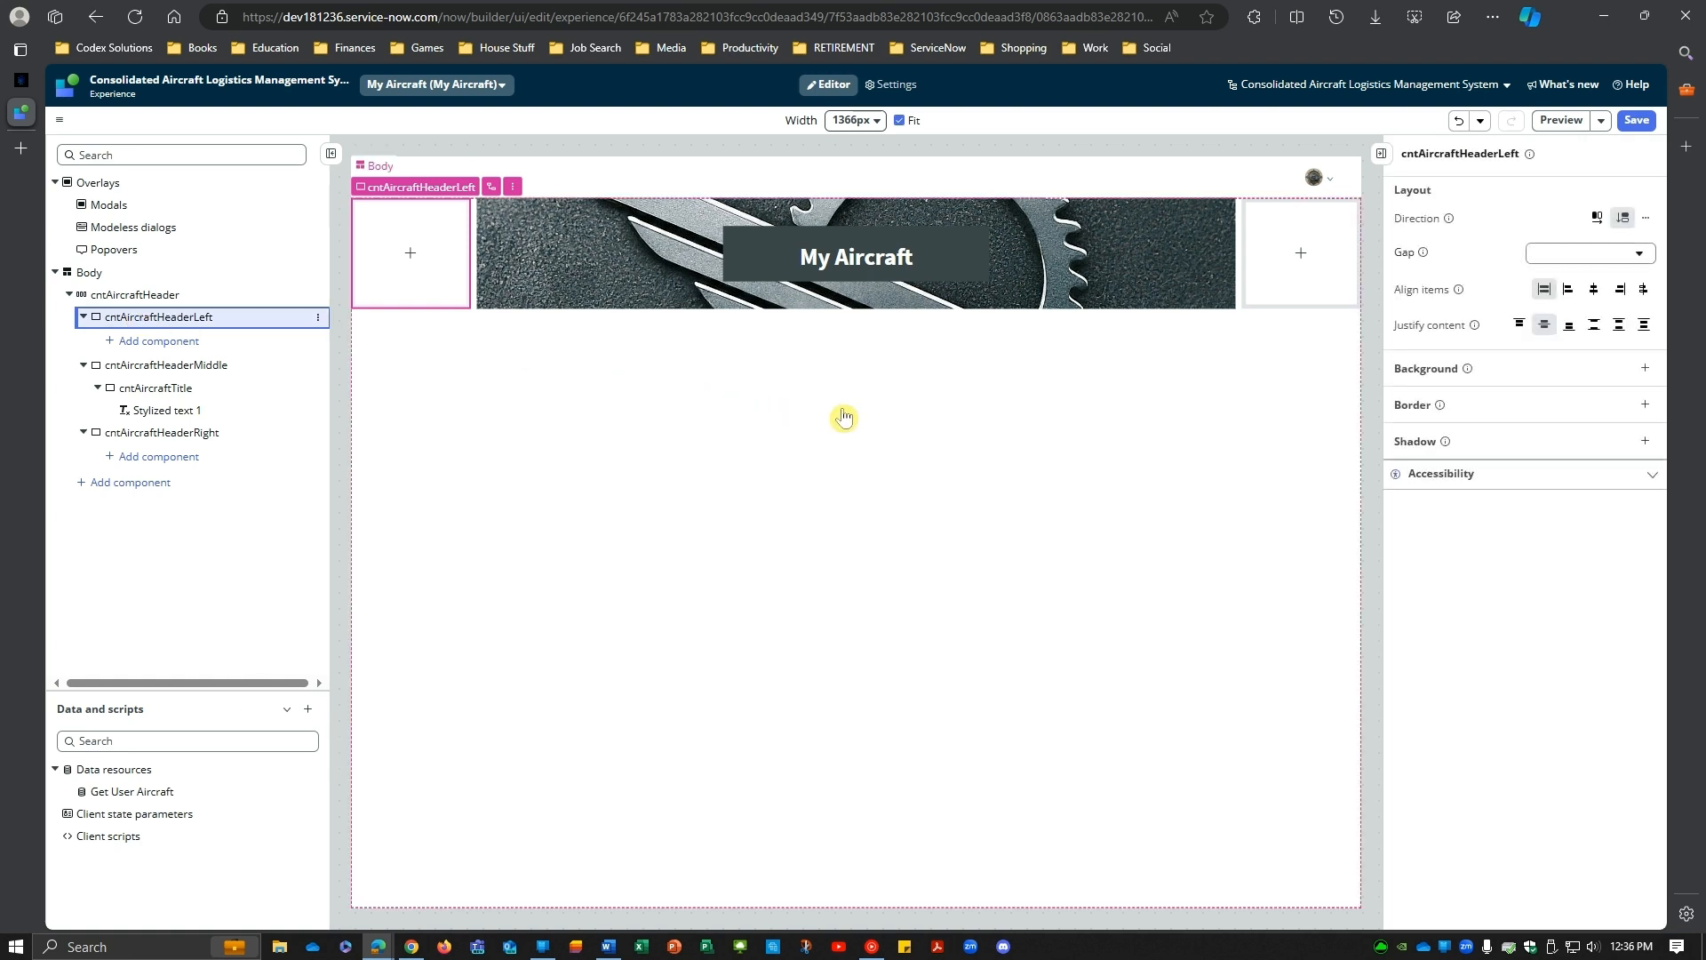
click(1647, 368)
click(1647, 400)
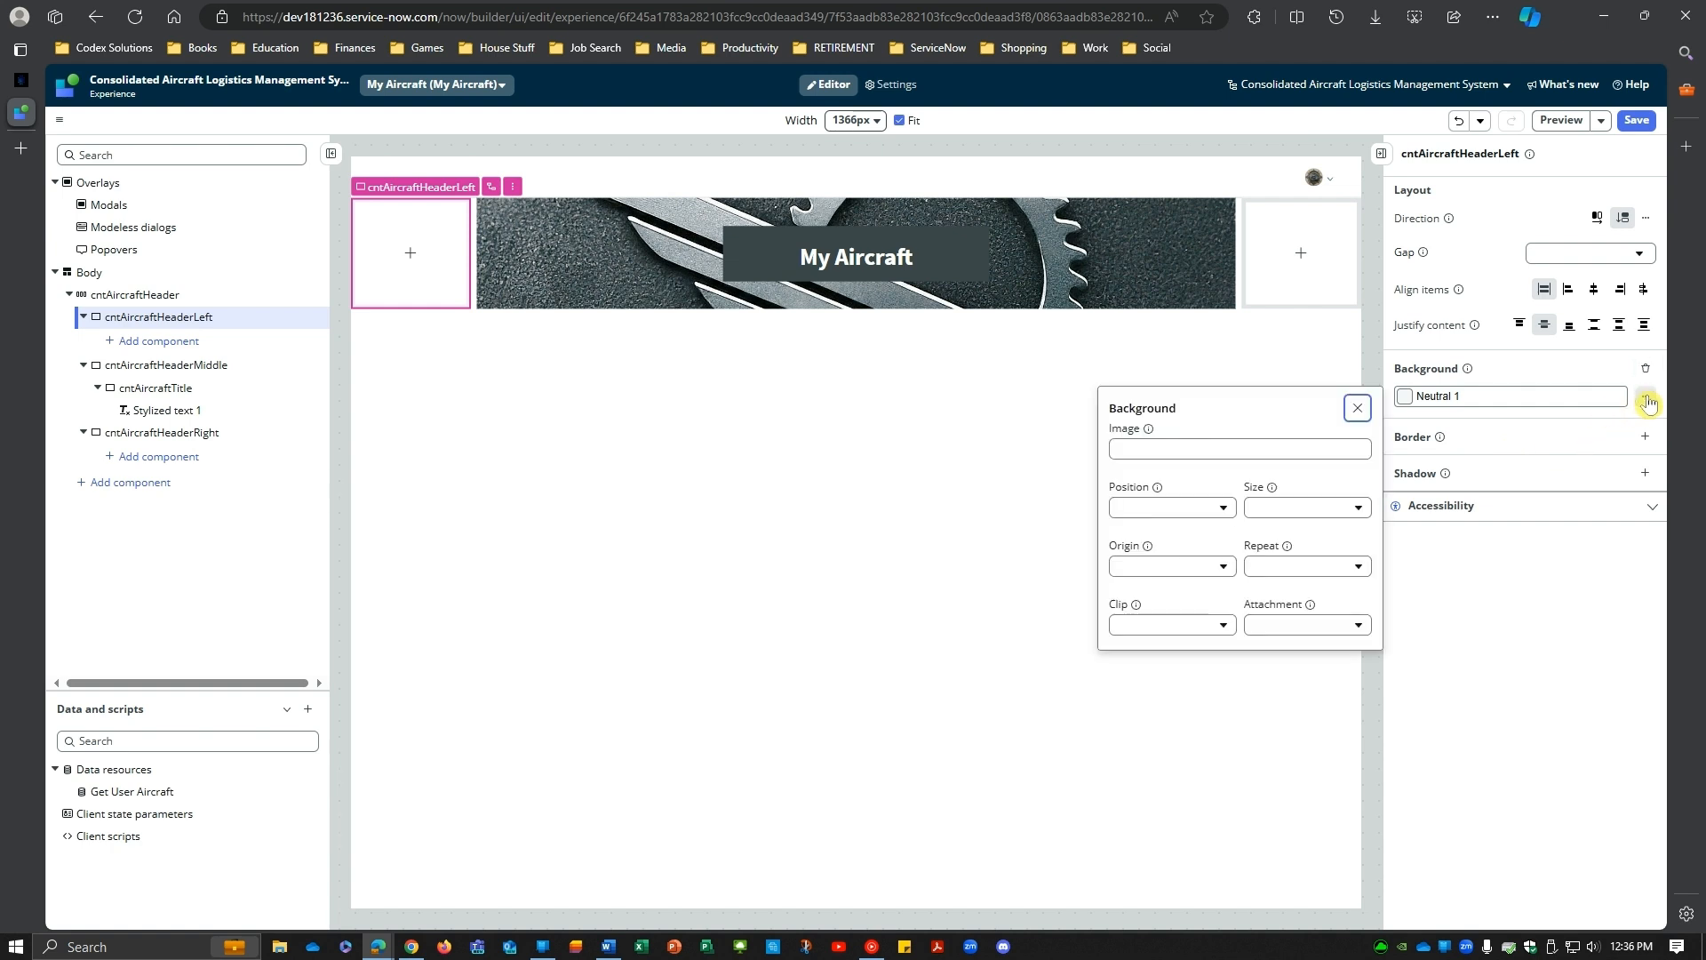
click(1280, 446)
click(1210, 453)
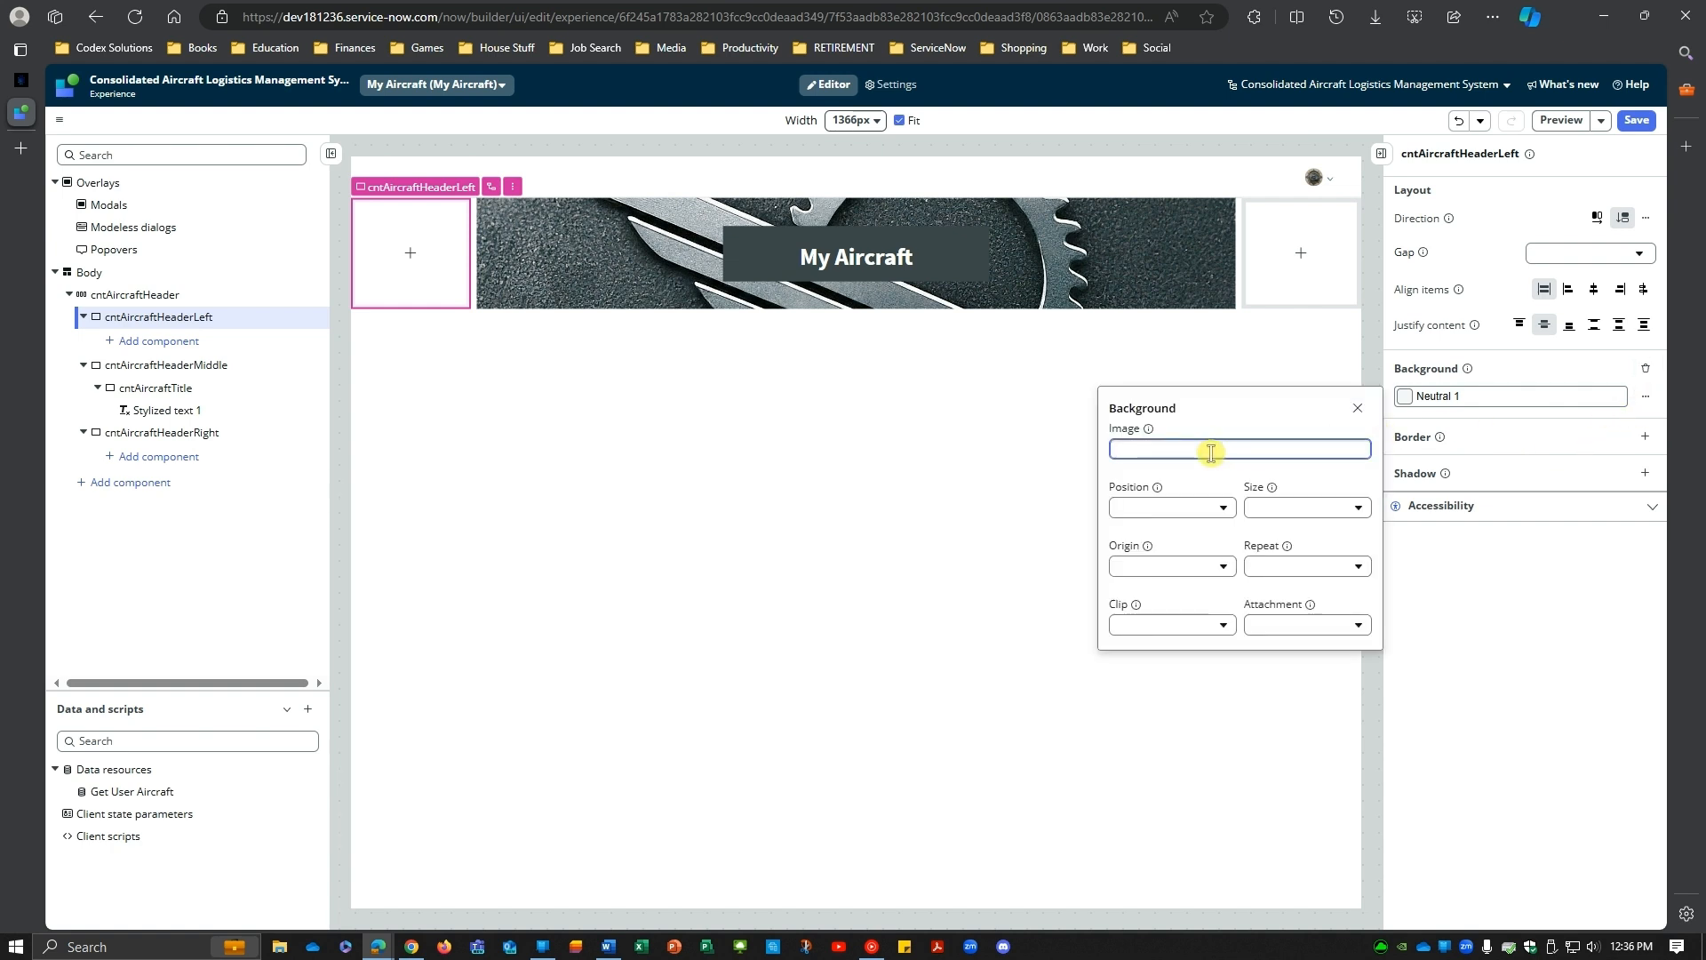
click(1357, 408)
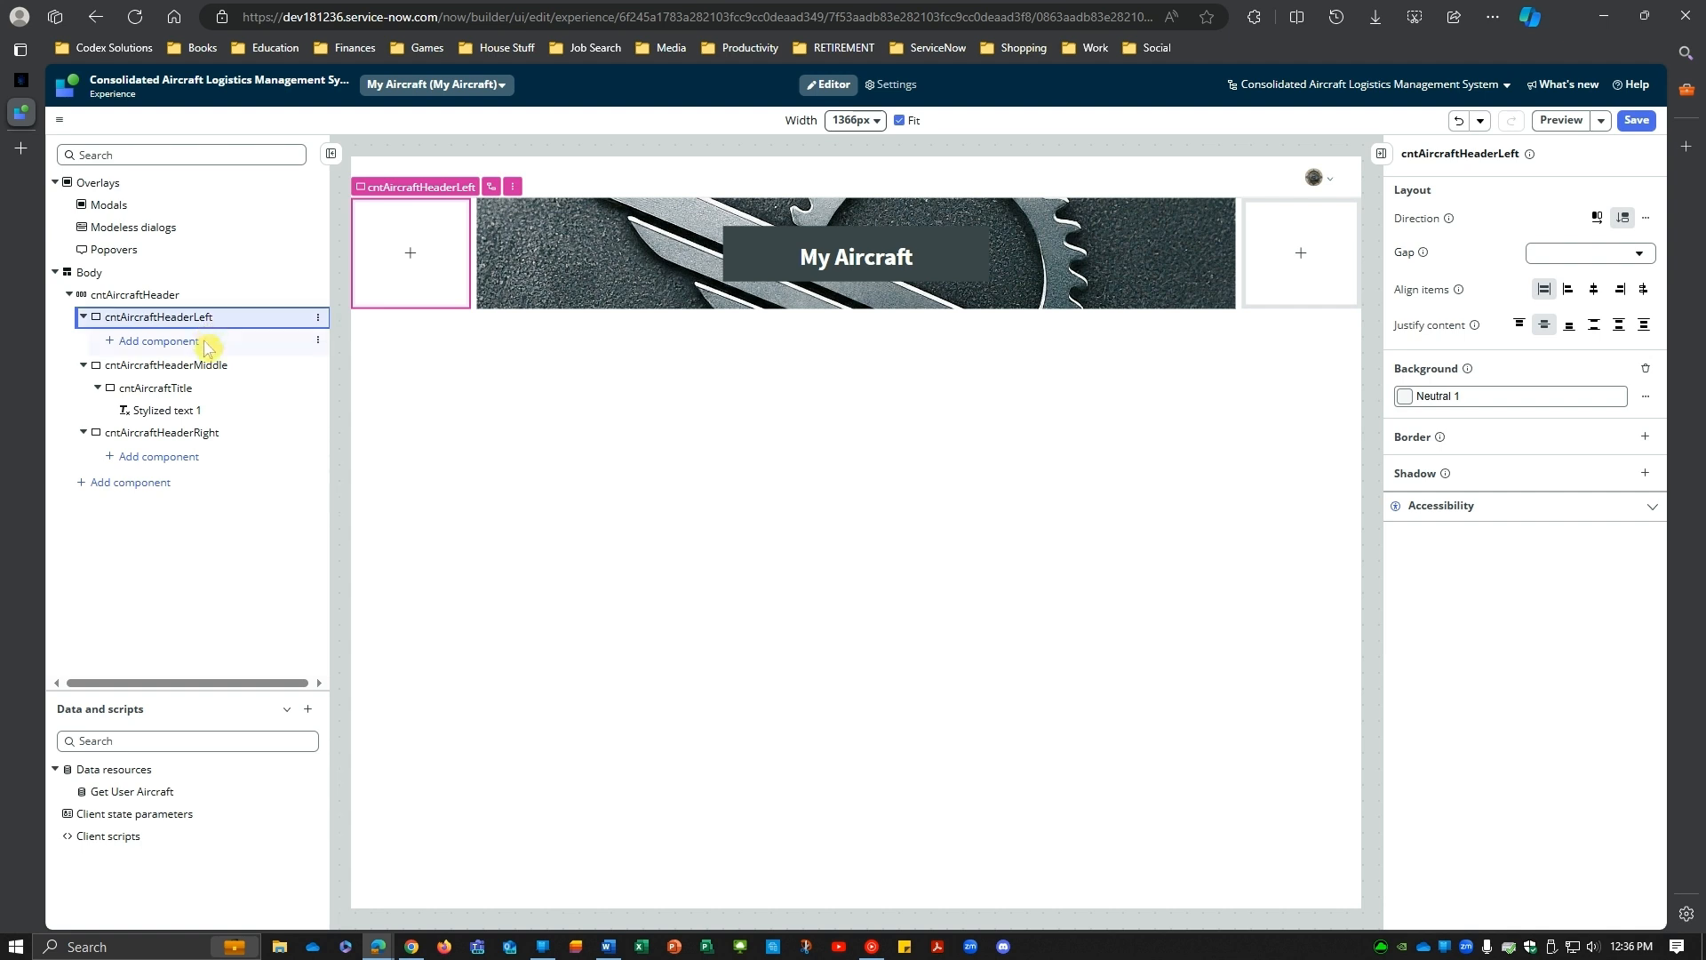
click(164, 366)
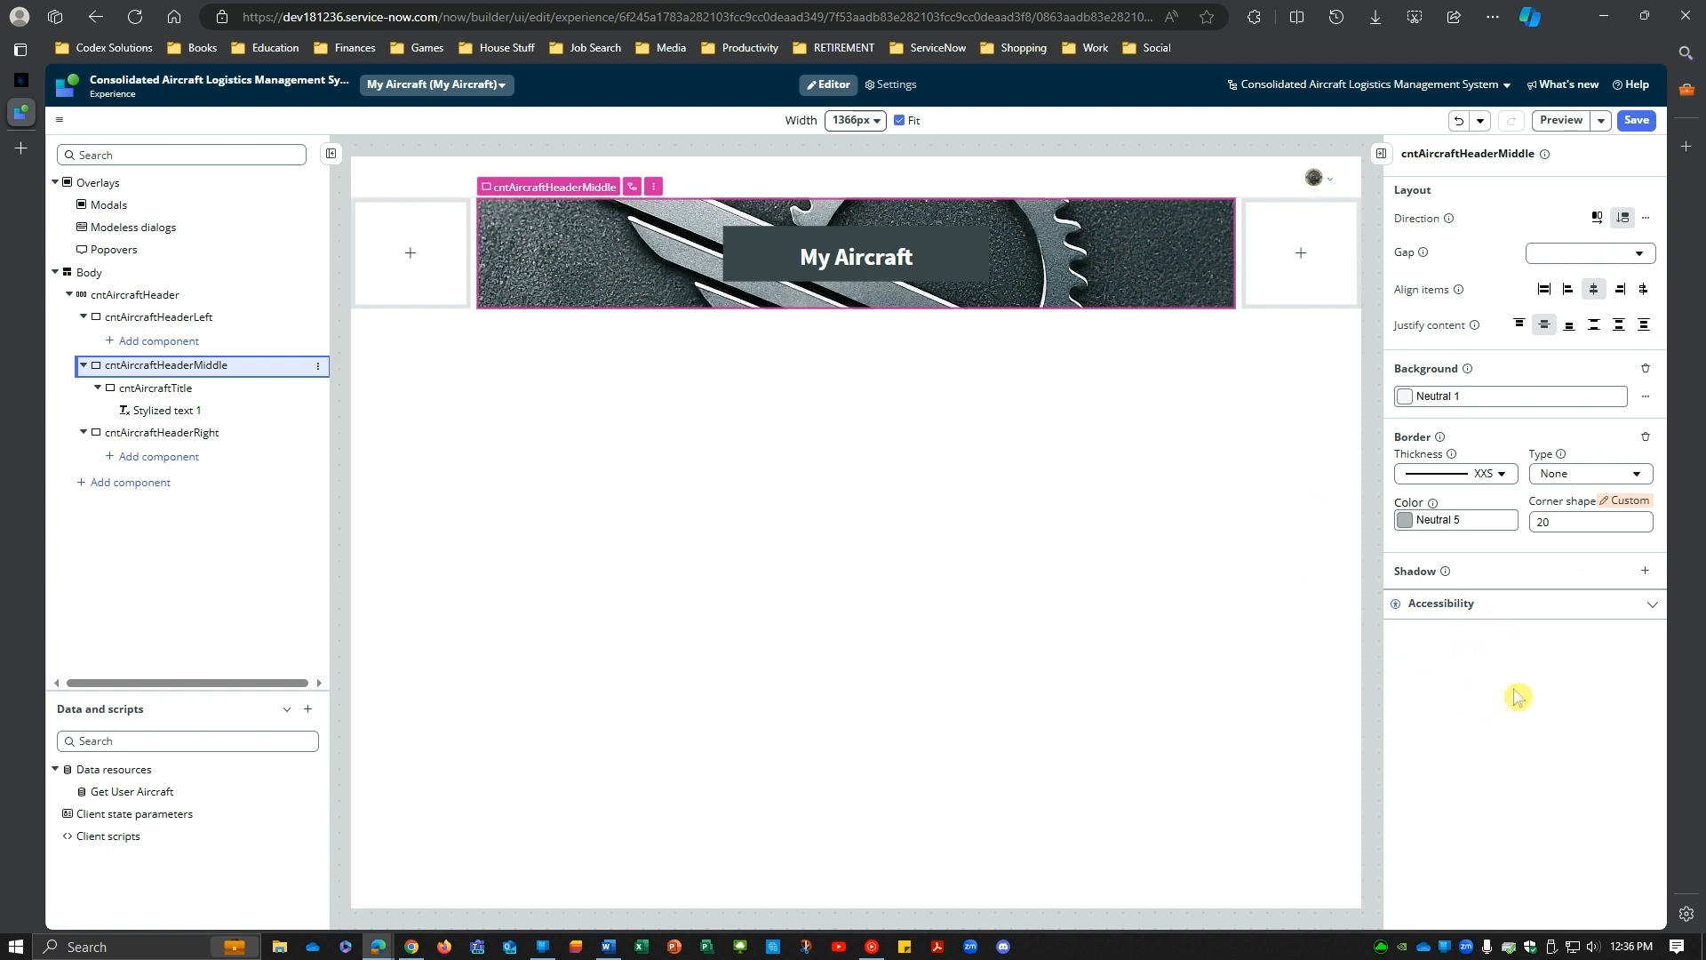
Step: Add an Image component to cntAircraftHeaderLeft without a preset, for manual configuration
click(155, 342)
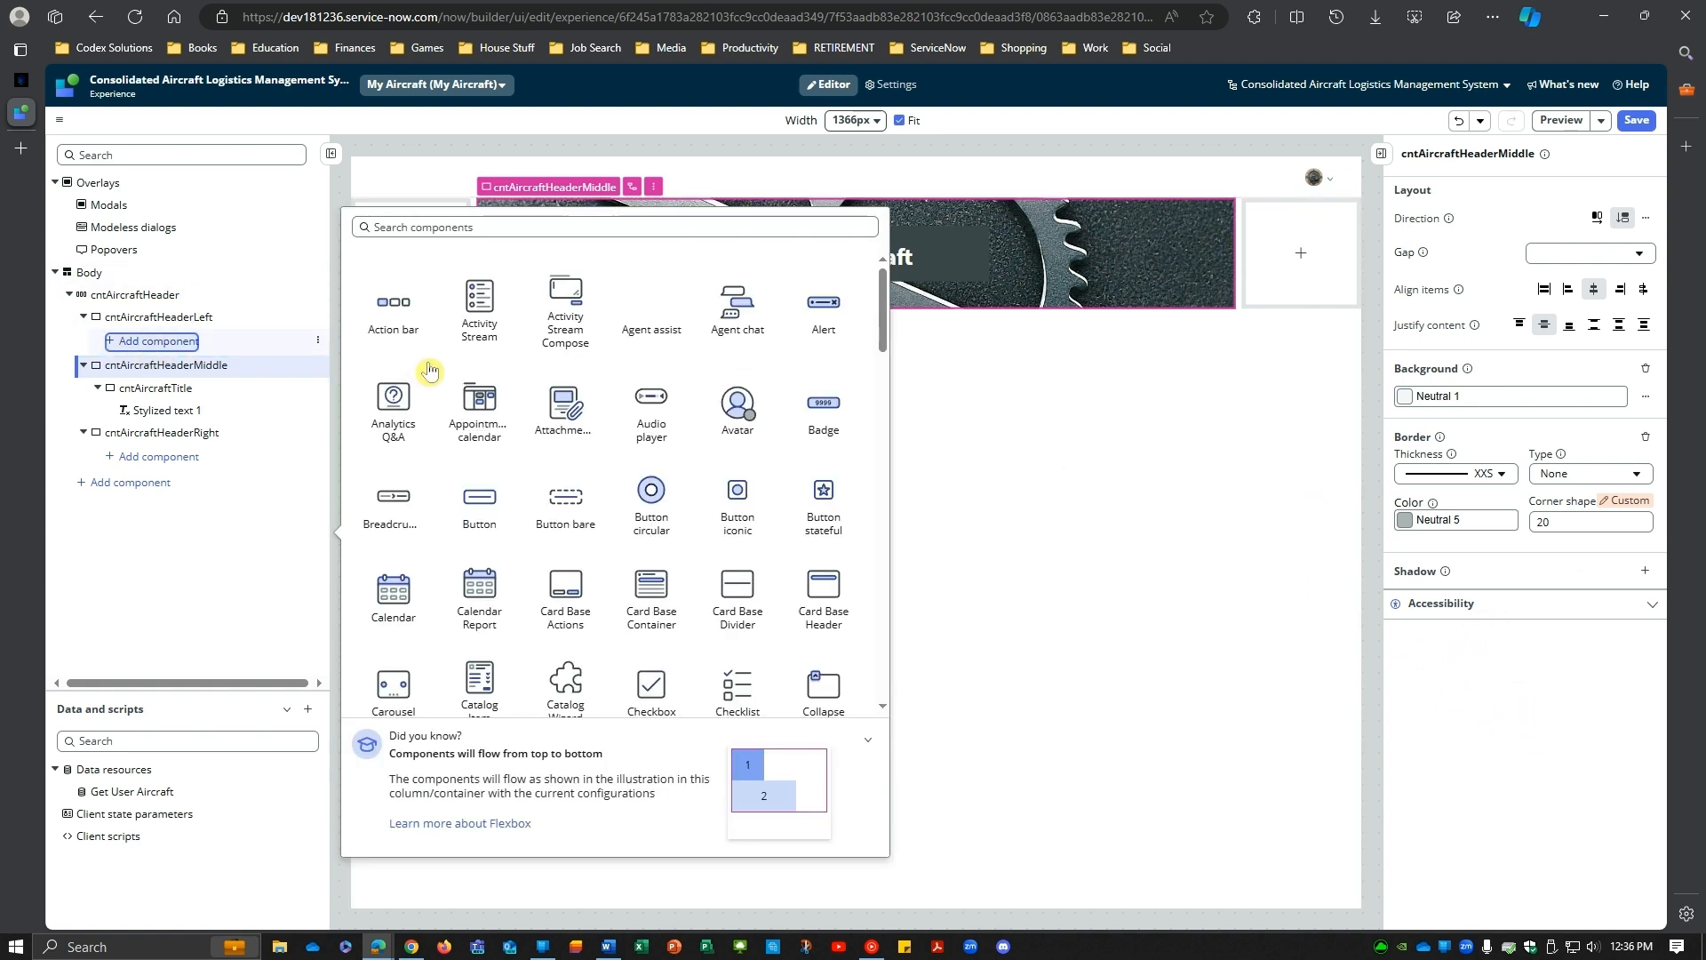
text(imag)
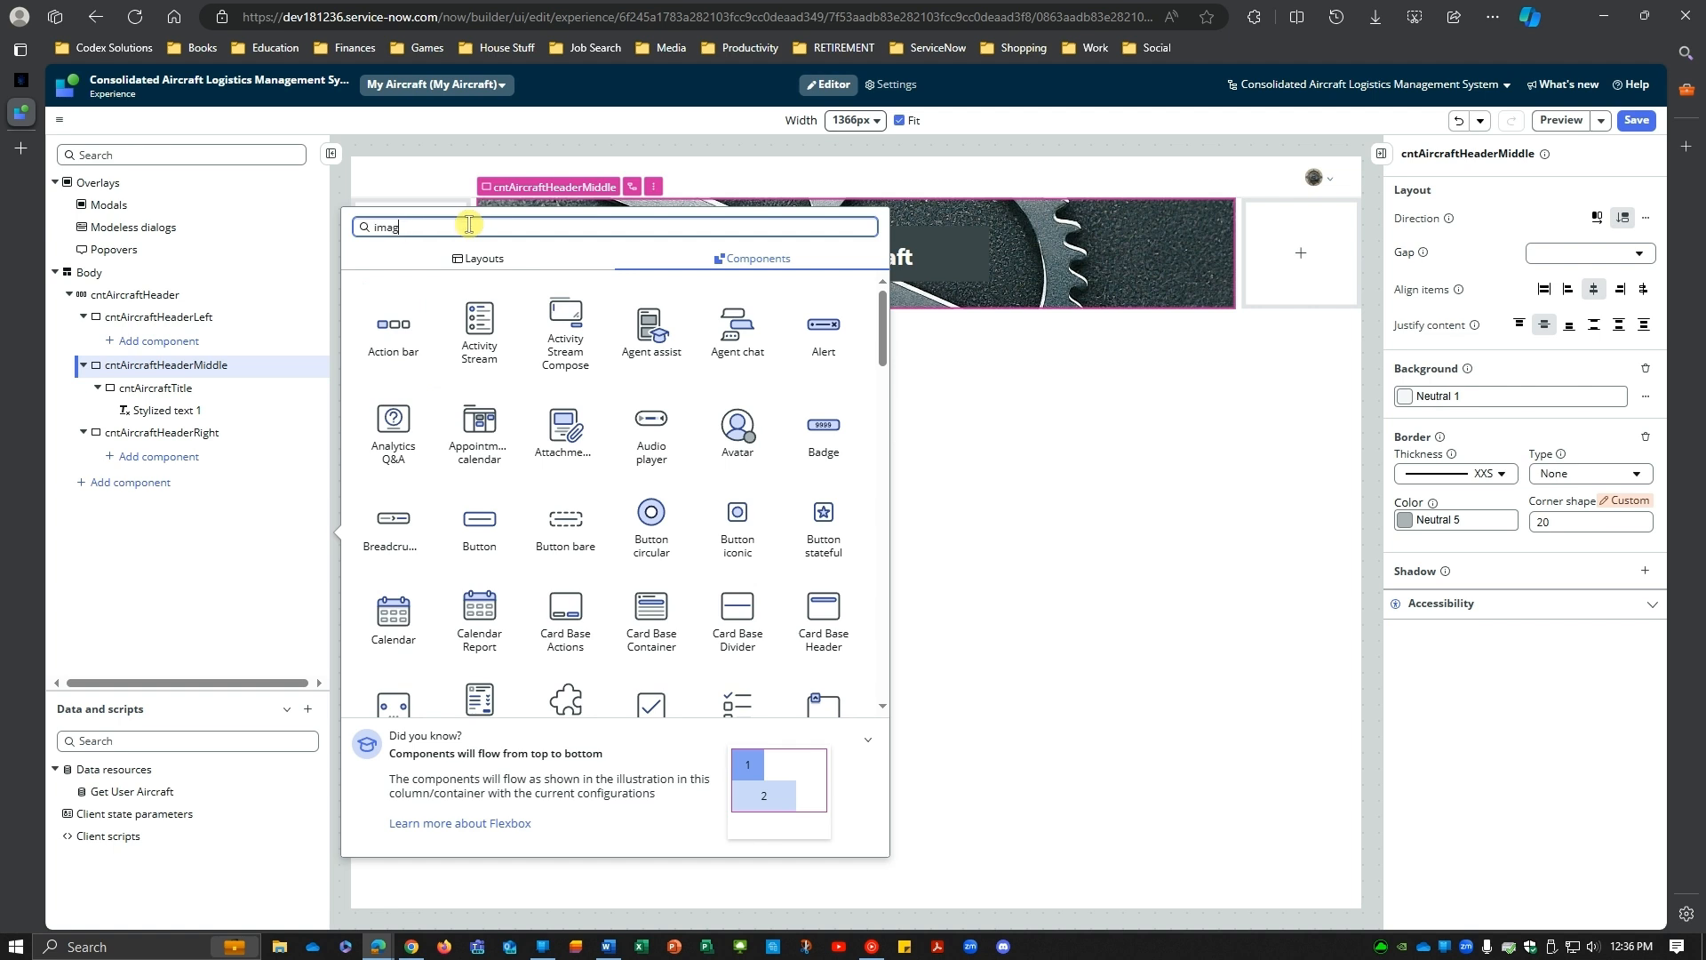
text(e)
click(389, 331)
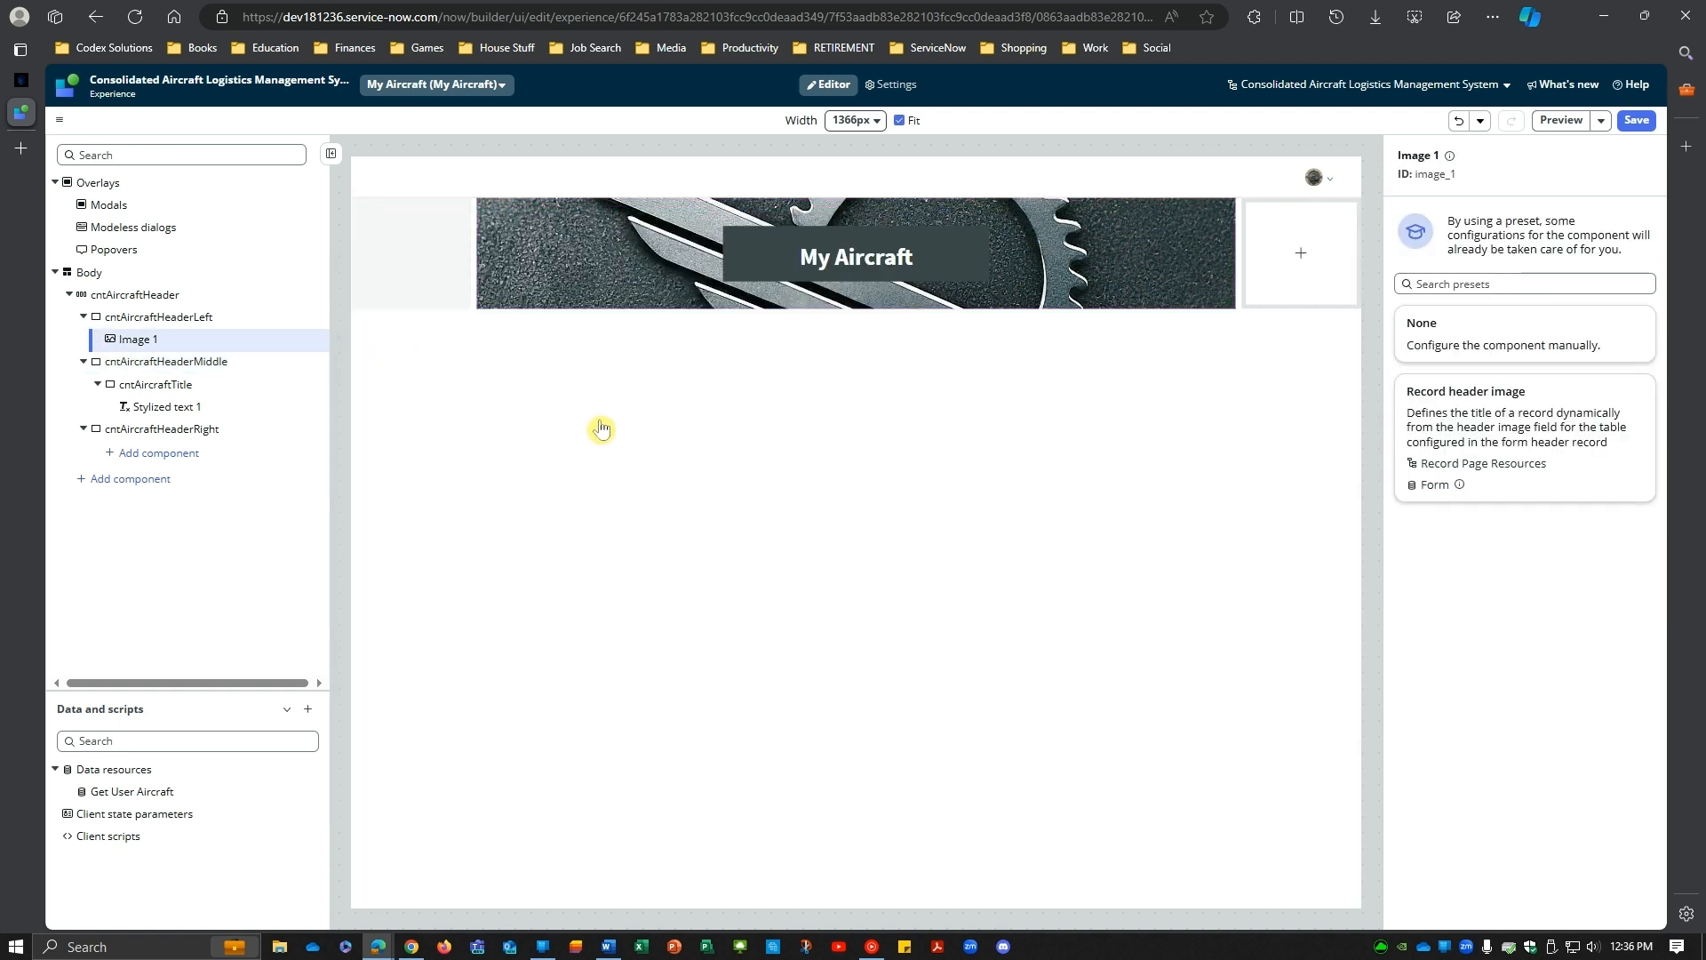
click(1518, 336)
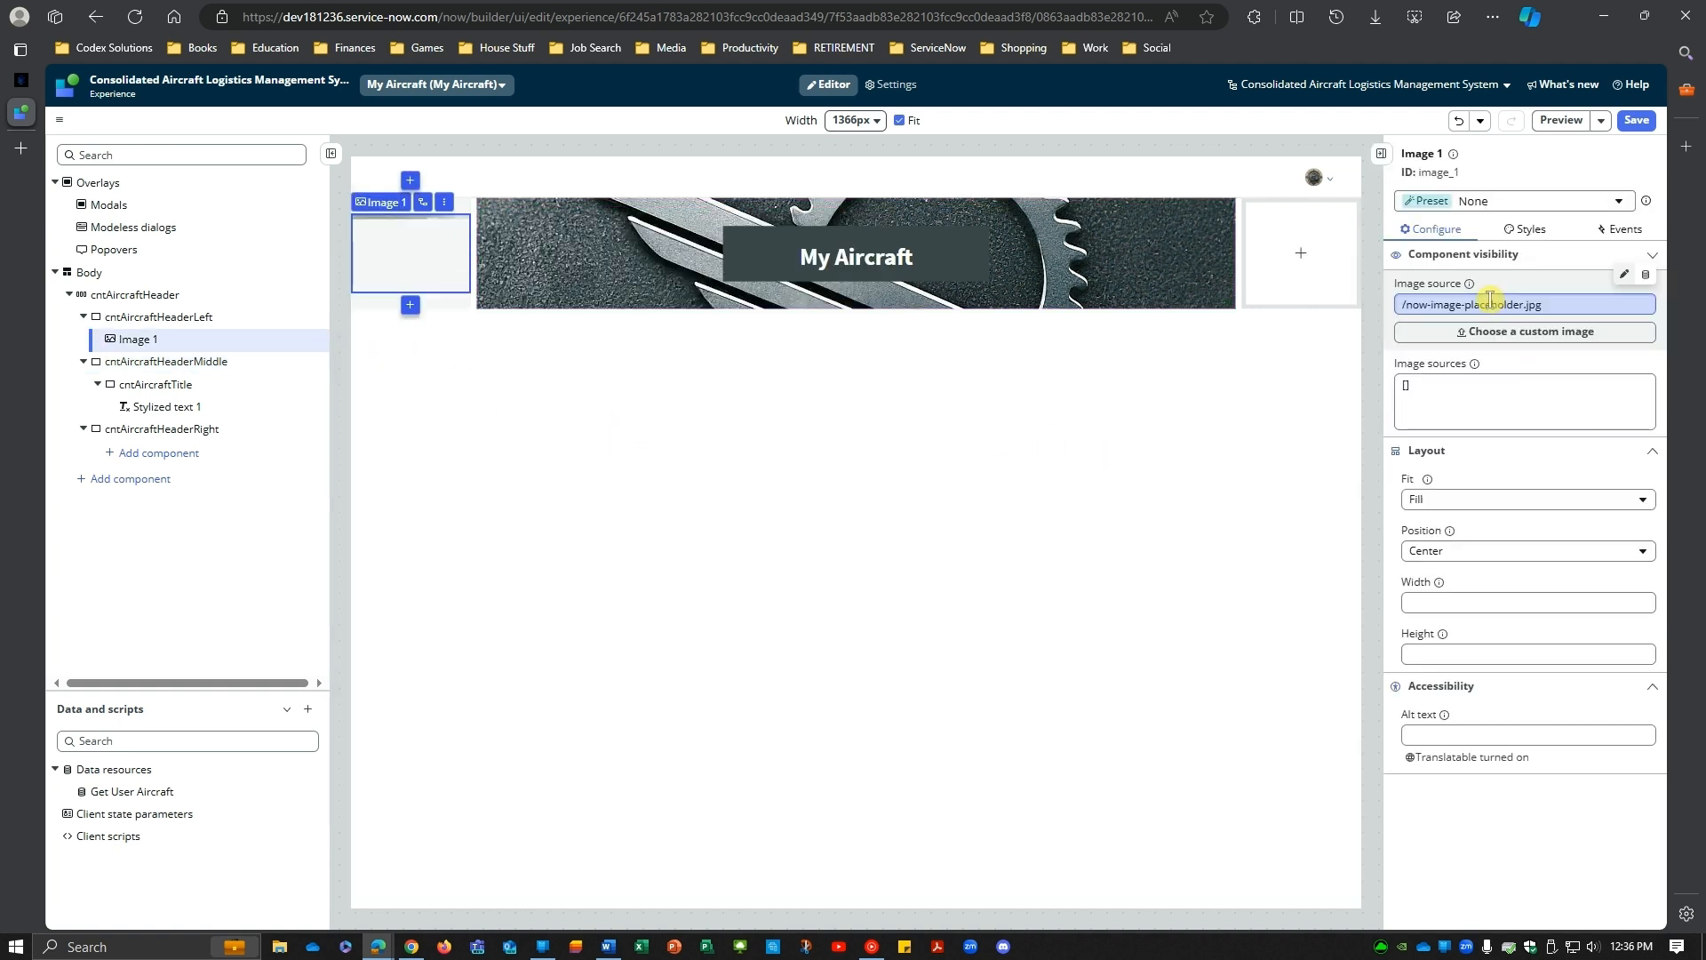
Step: Set the width and height of the image in cntAircraftHeaderLeft to 100%
click(1525, 228)
click(1422, 446)
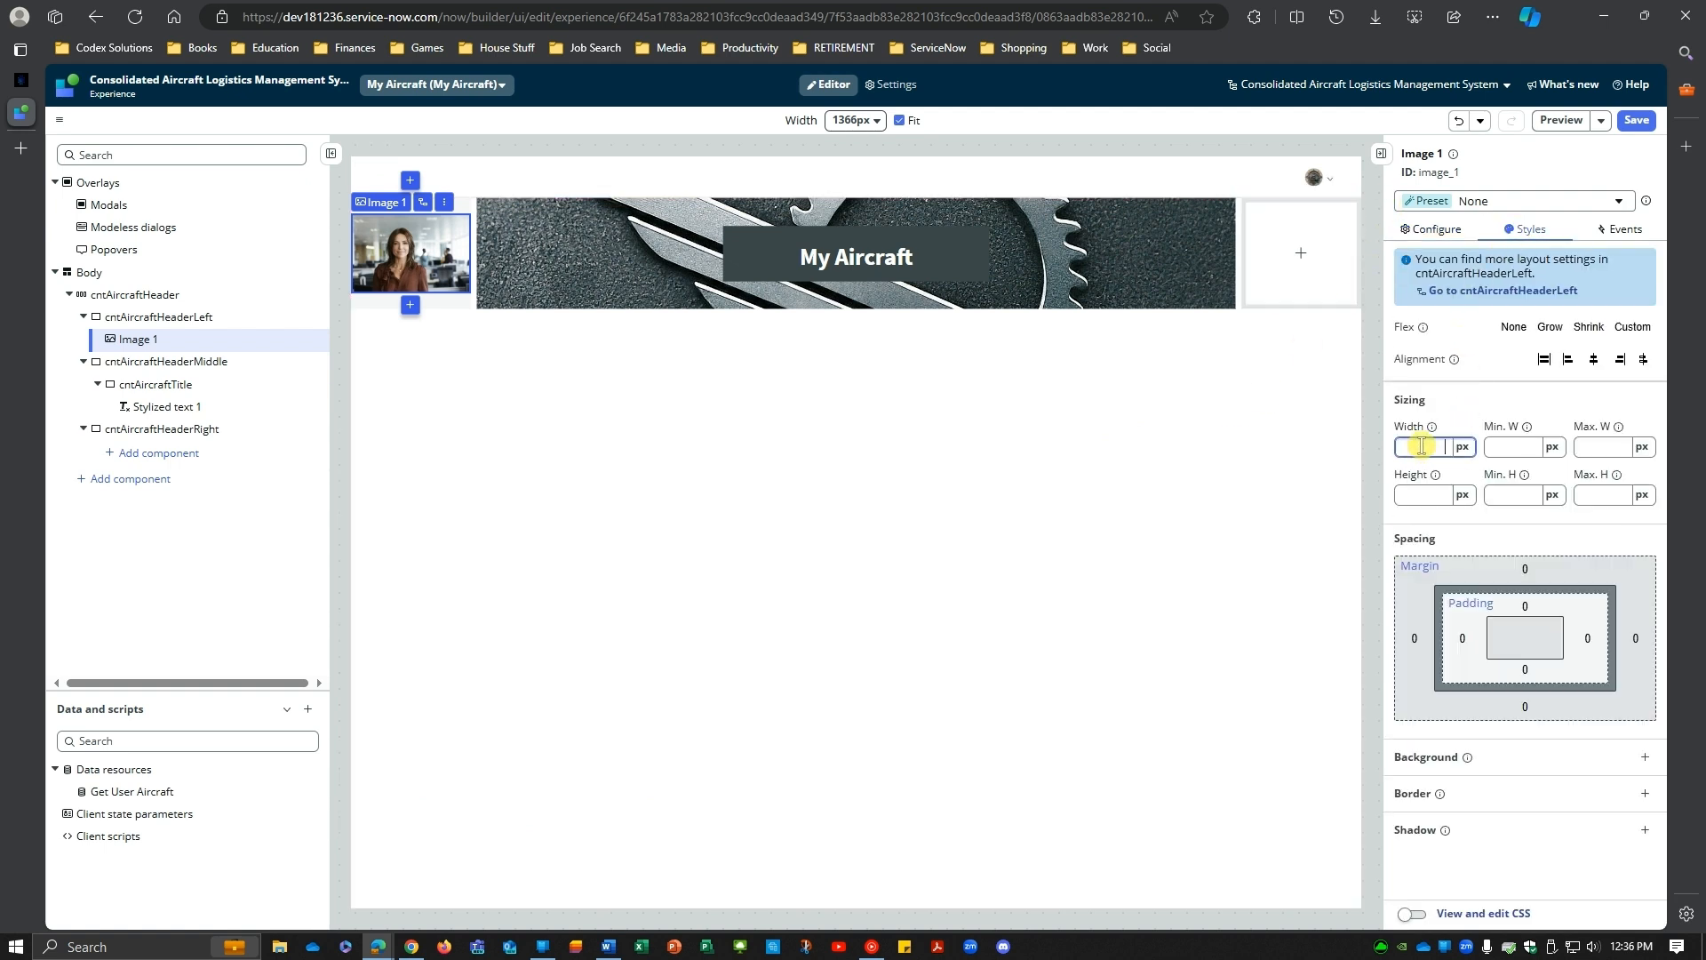
text(100)
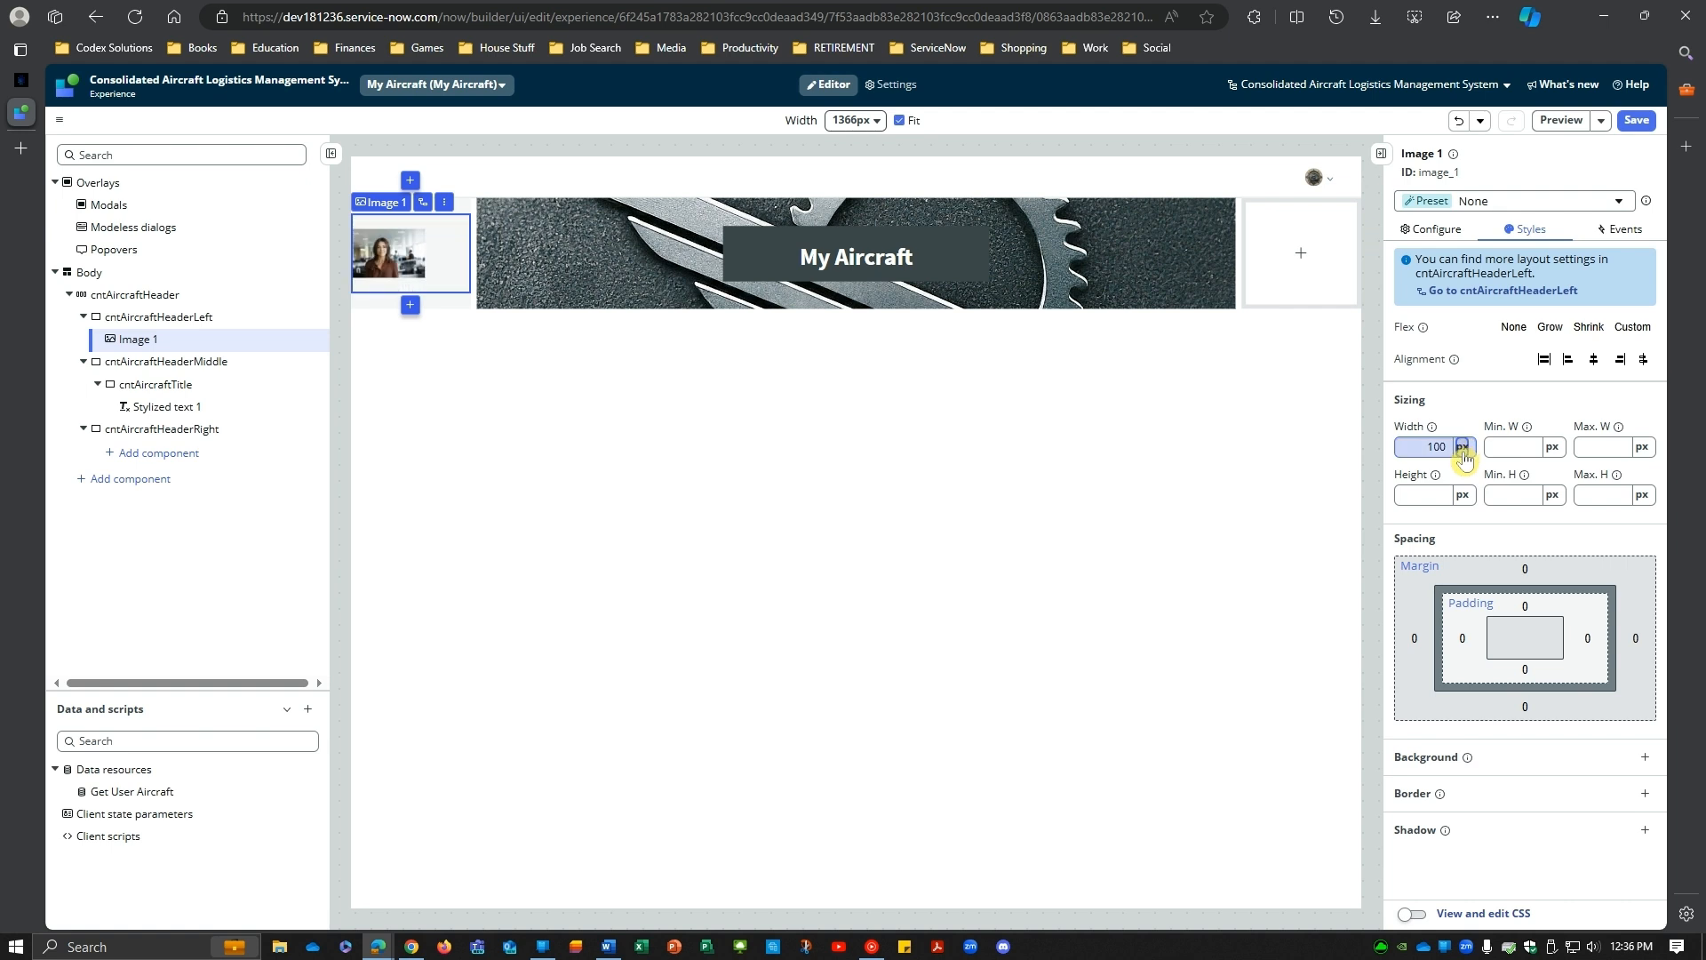
click(1462, 447)
click(1419, 502)
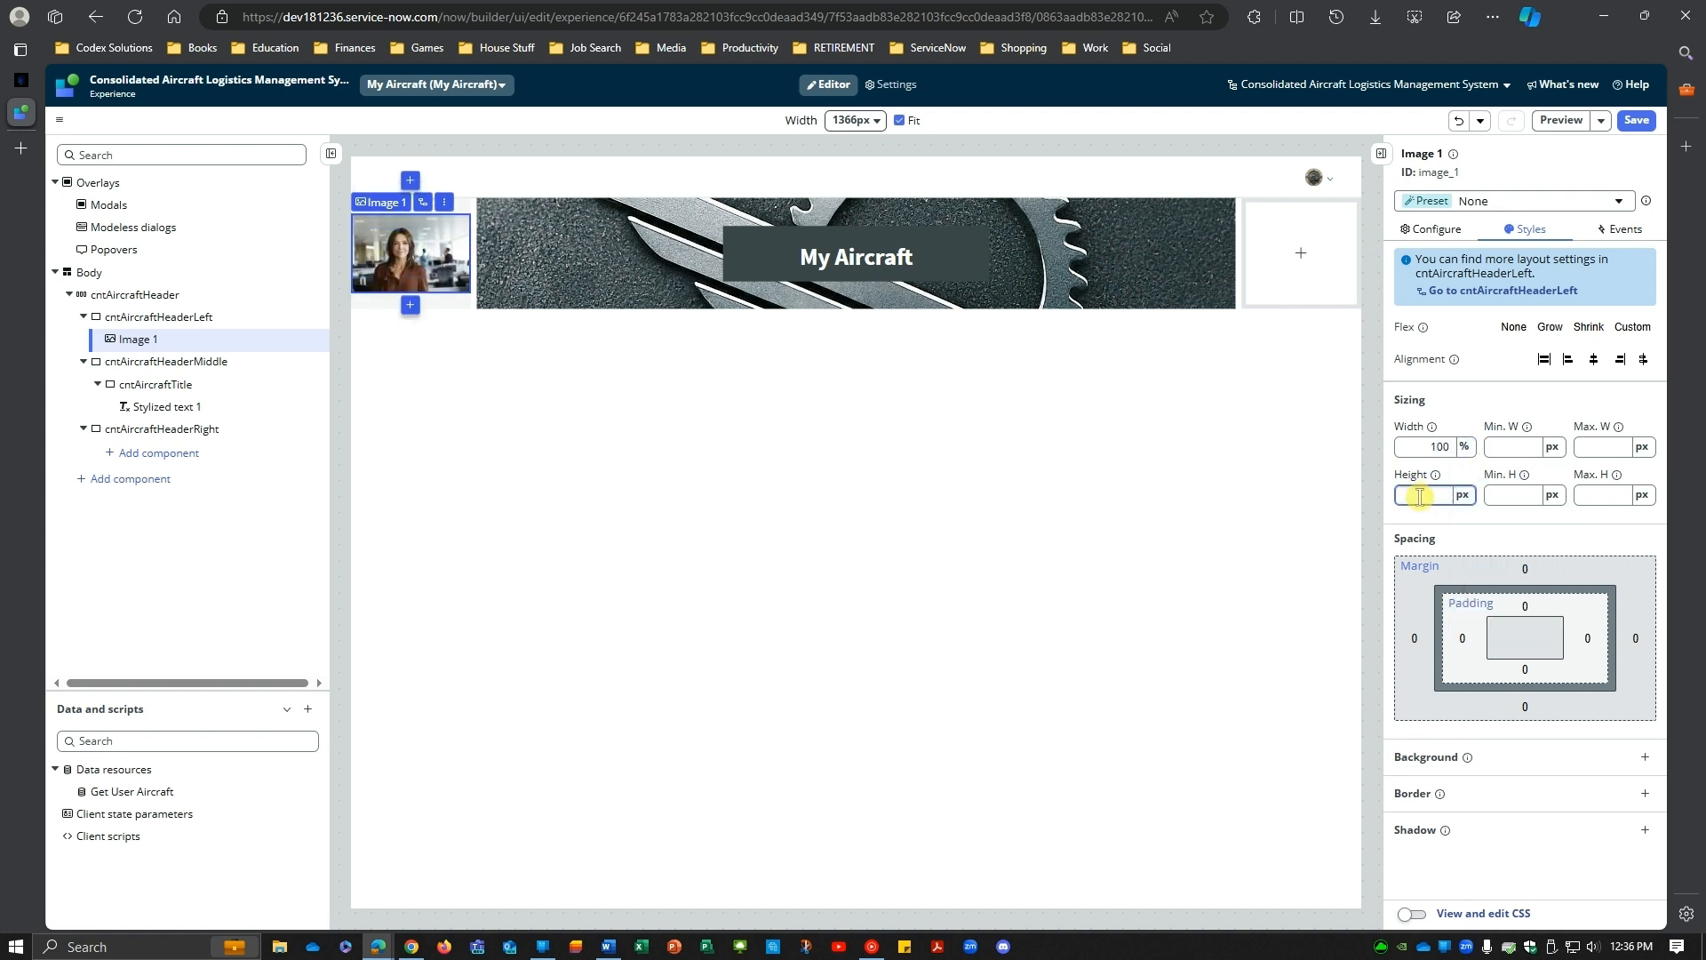
text(100)
click(1462, 495)
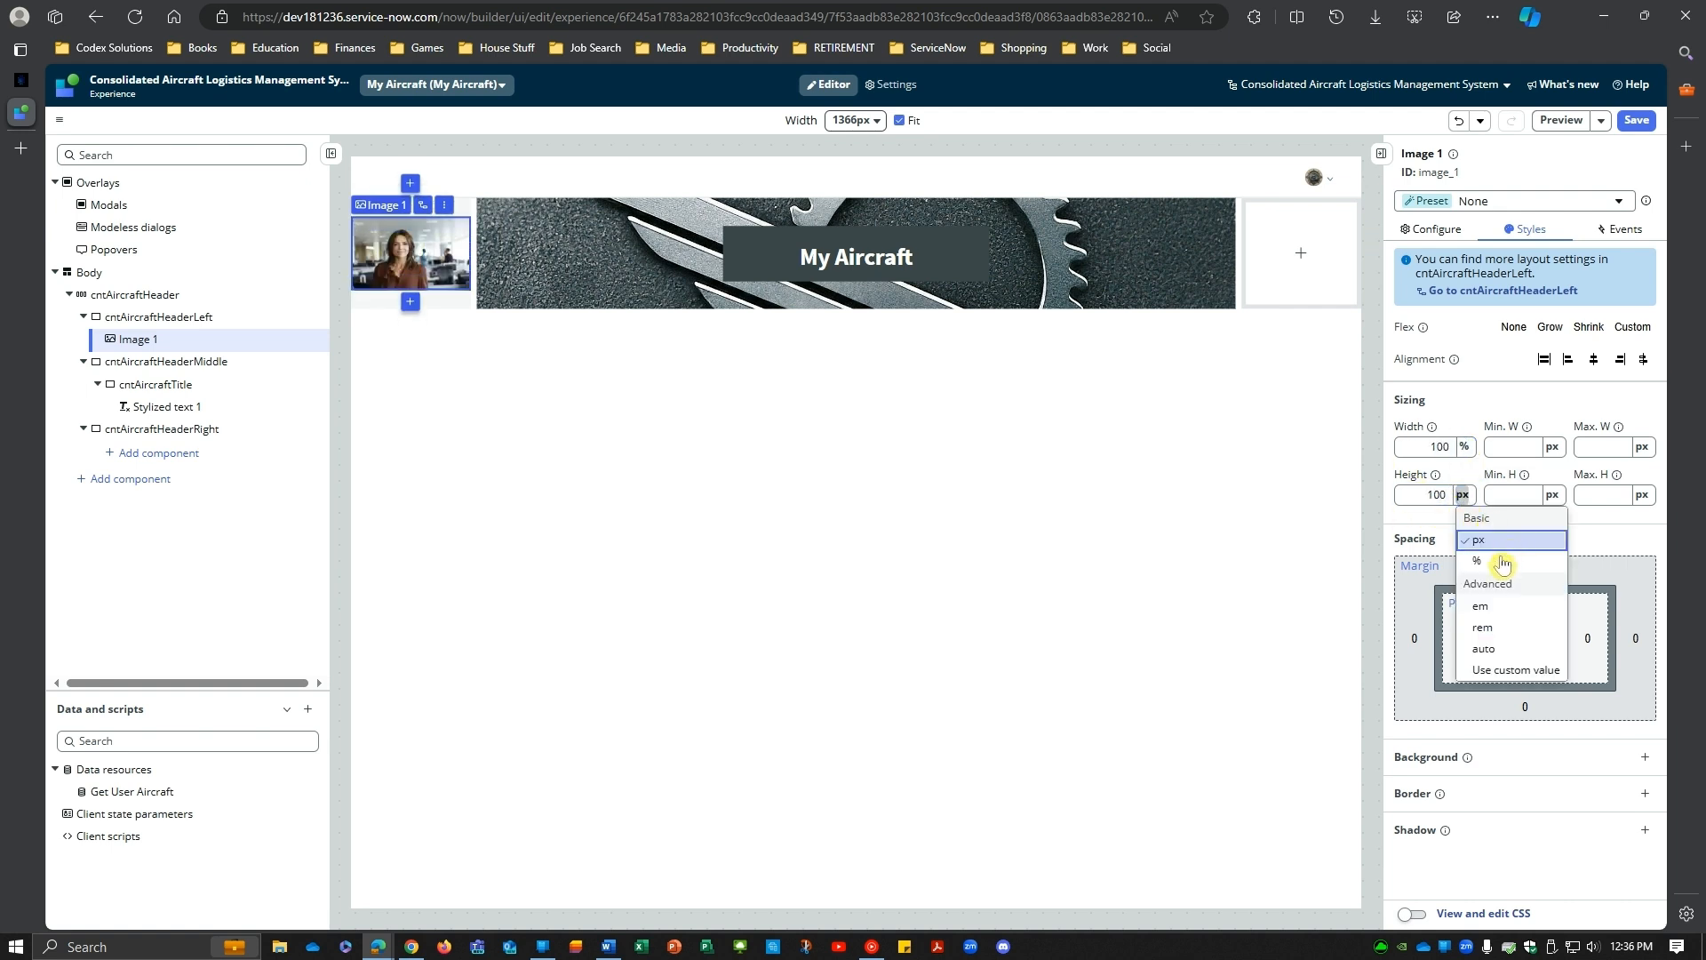
click(1504, 560)
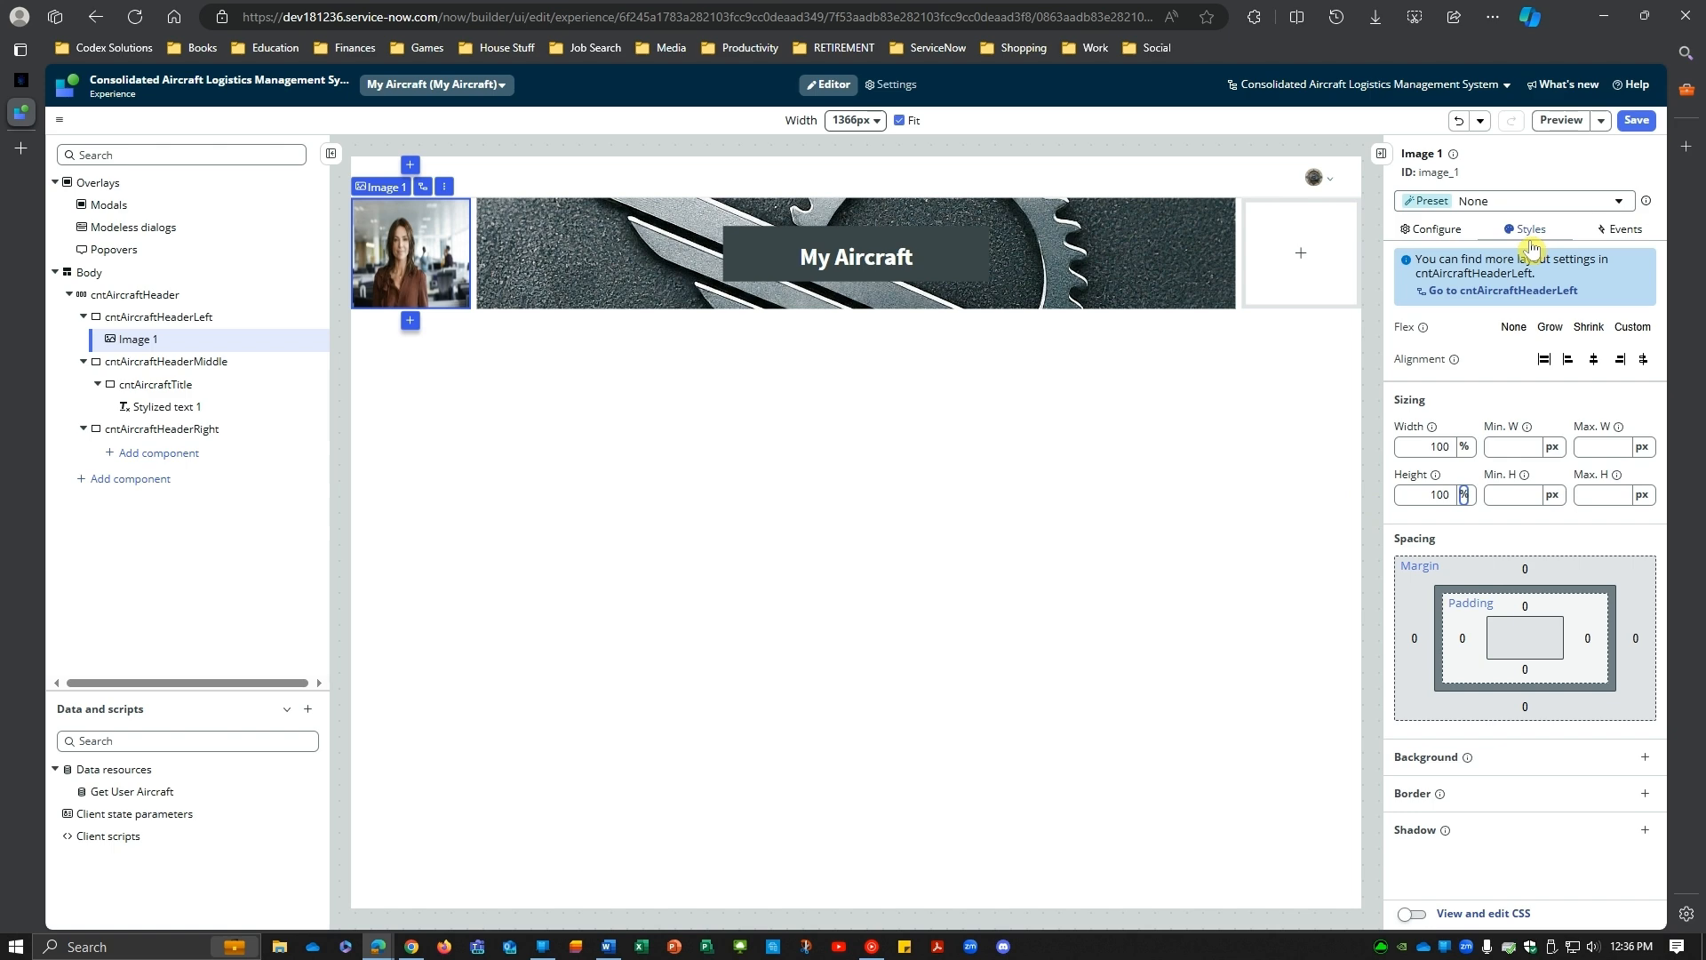
Step: Bind Image 1's source to Get User Aircraft > result > x_1284052_consol_0_wing > _reference > wing_logo > displayValue and apply it
click(1432, 228)
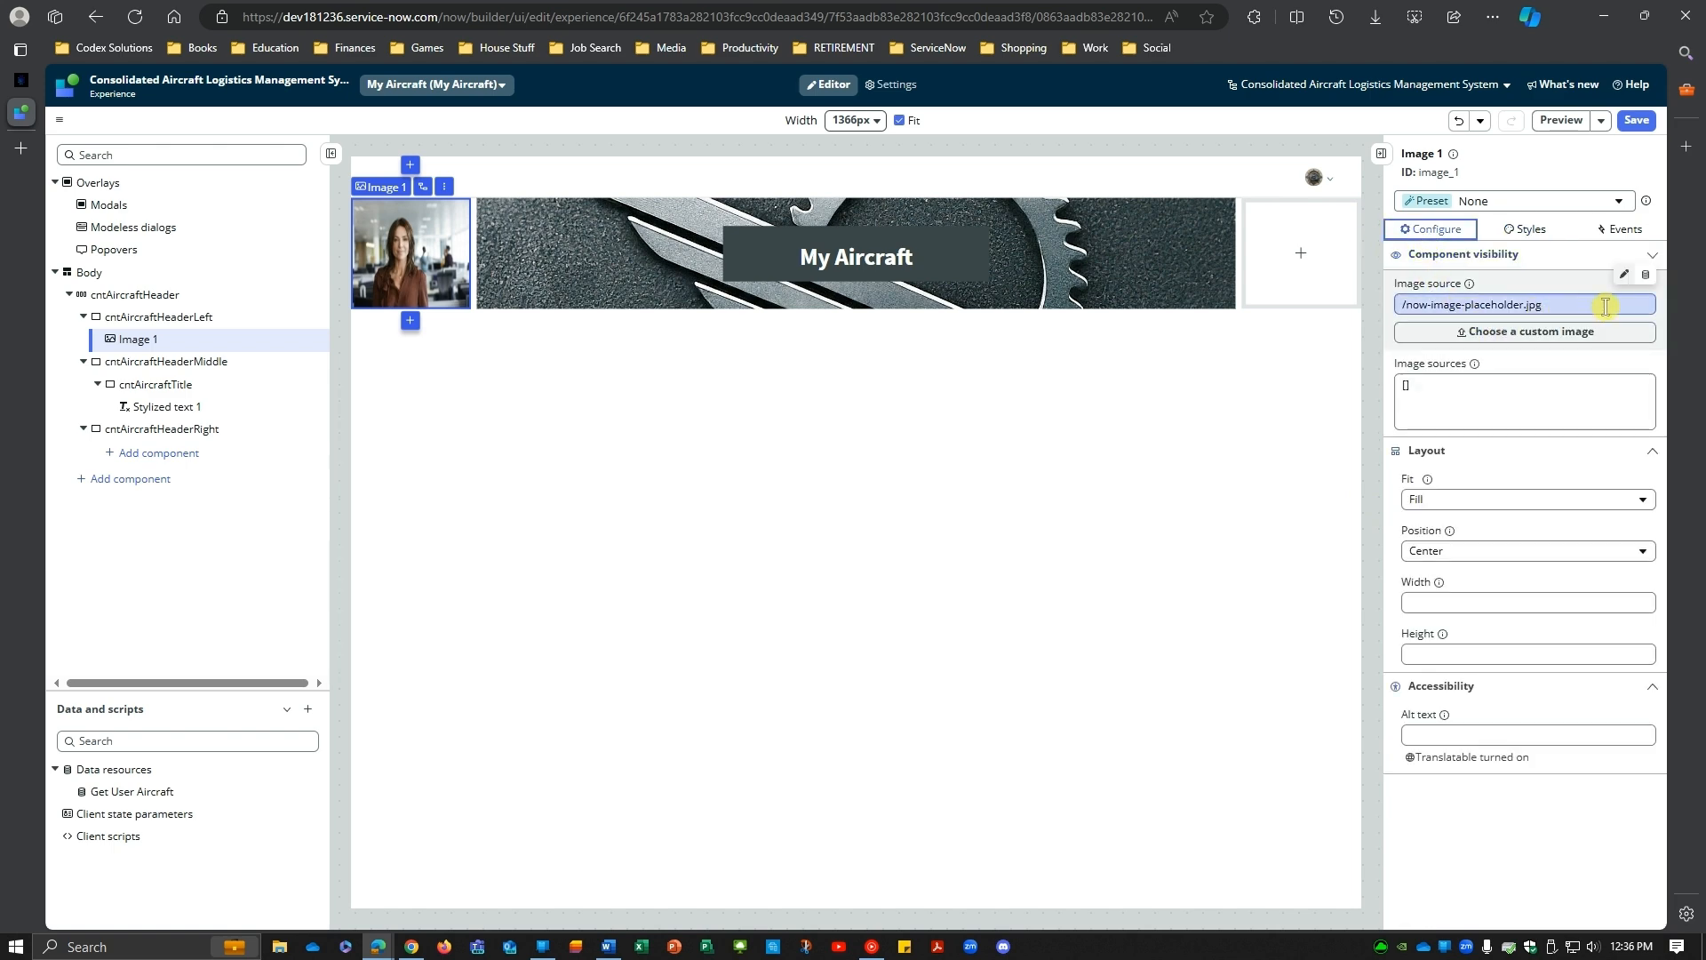
click(1646, 277)
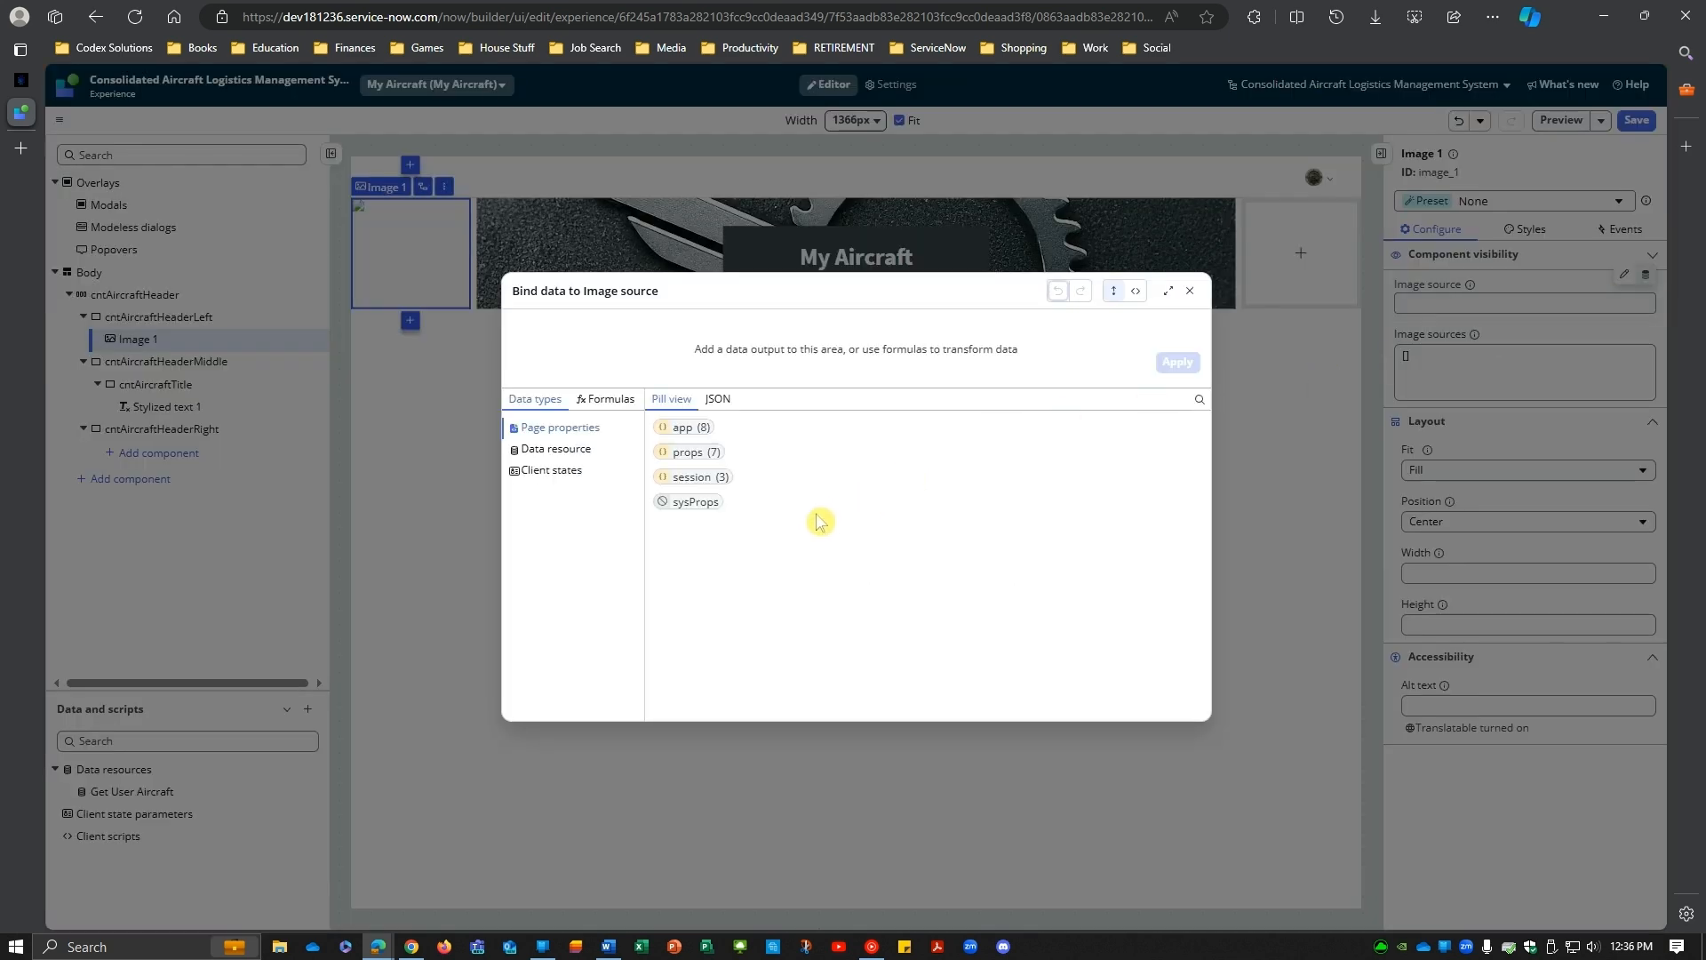
click(553, 449)
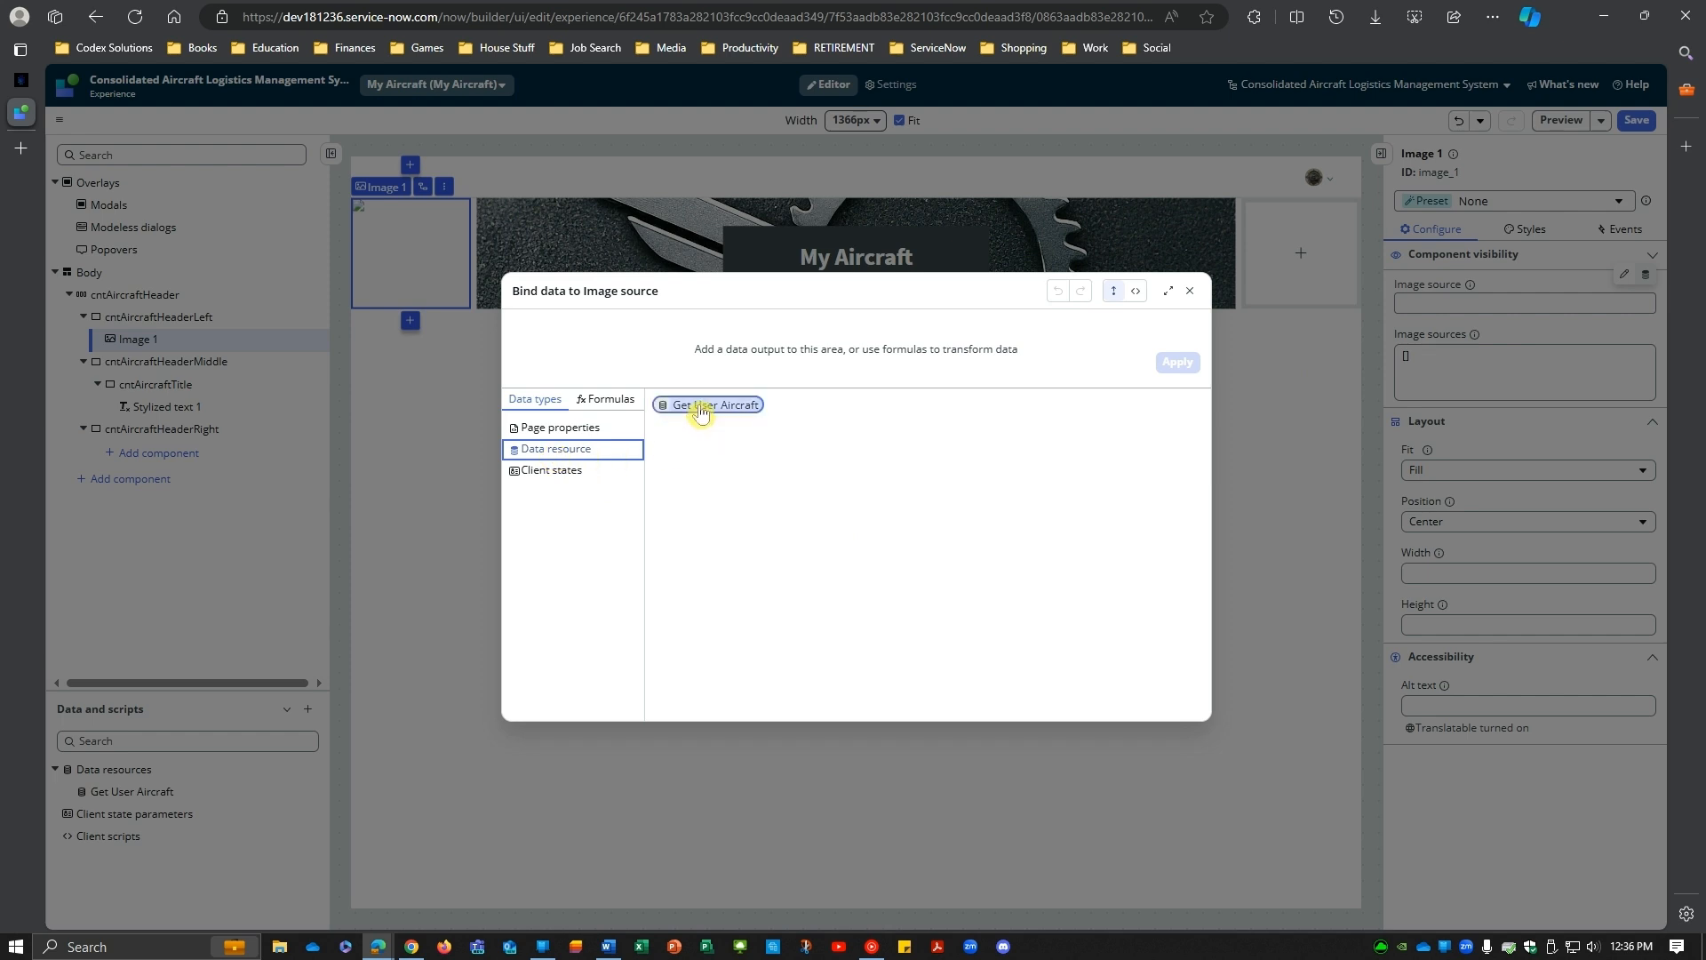
click(700, 407)
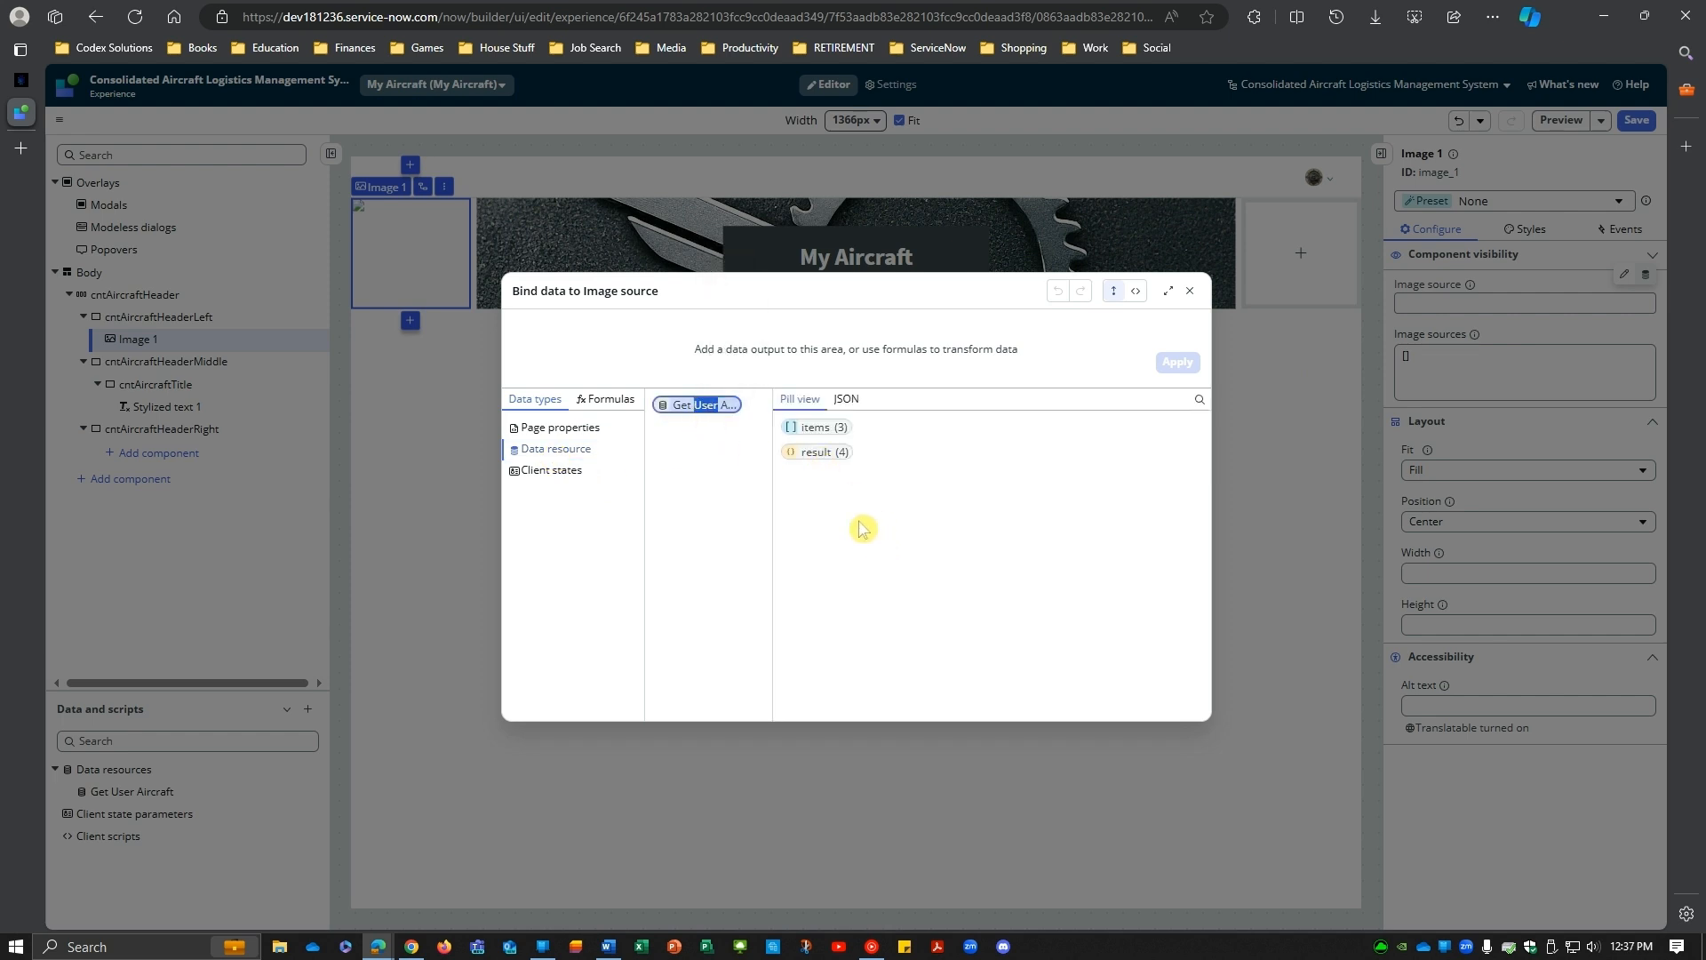
click(816, 454)
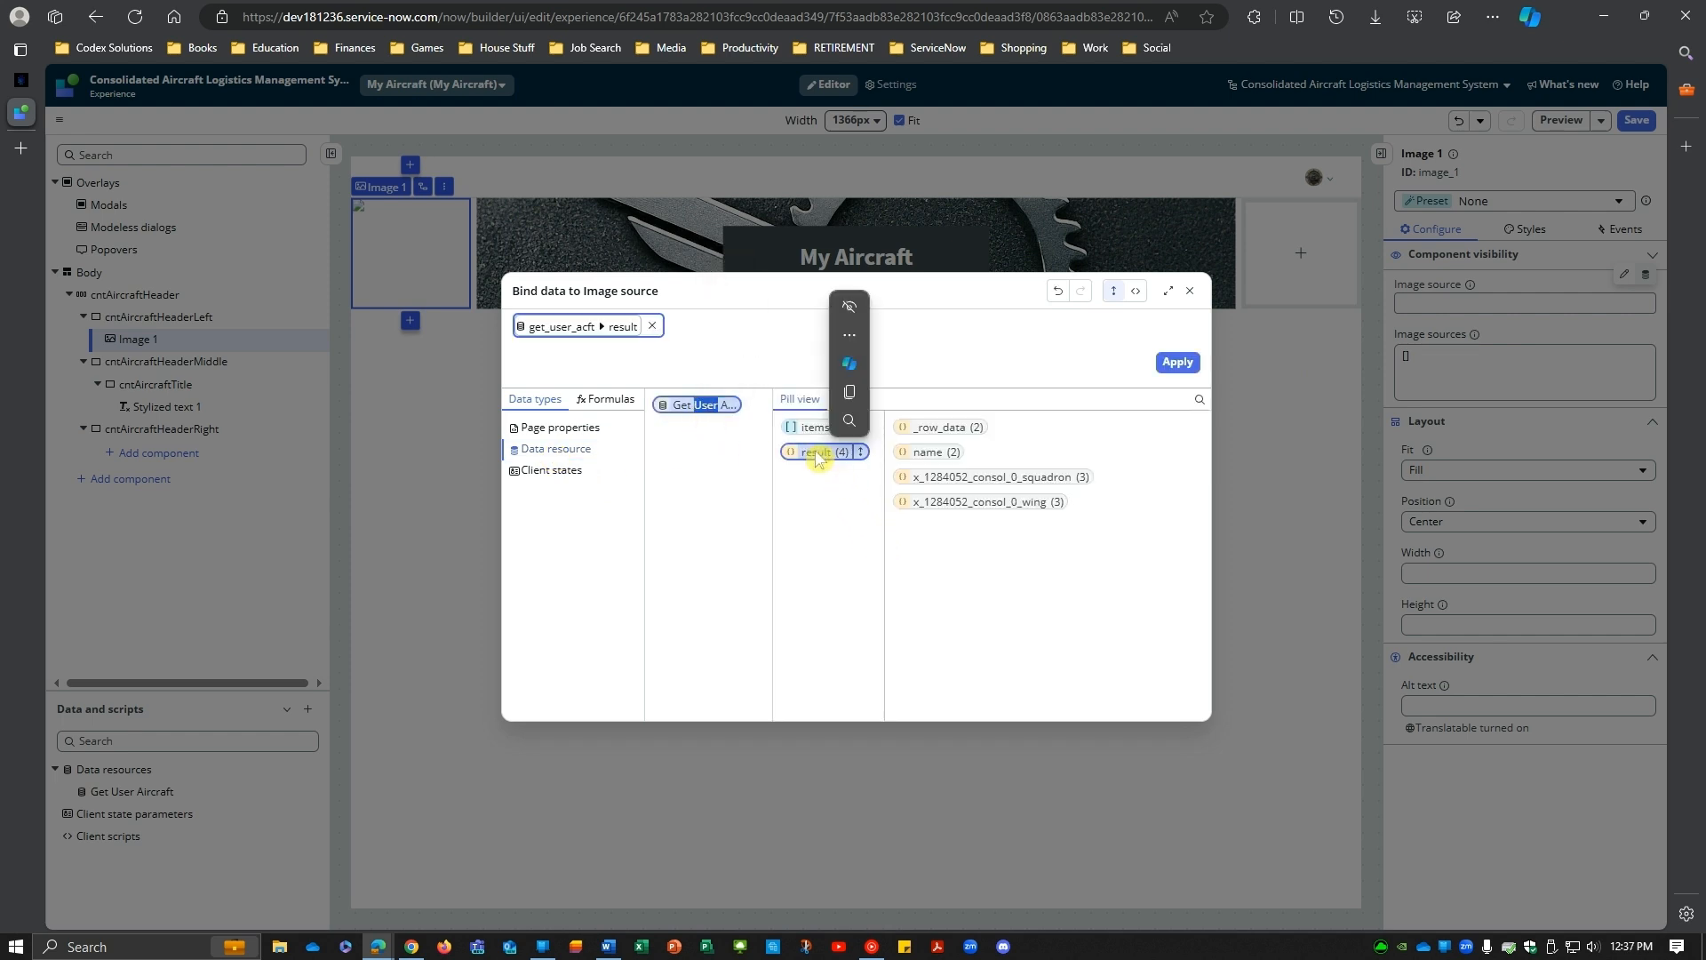
click(1002, 501)
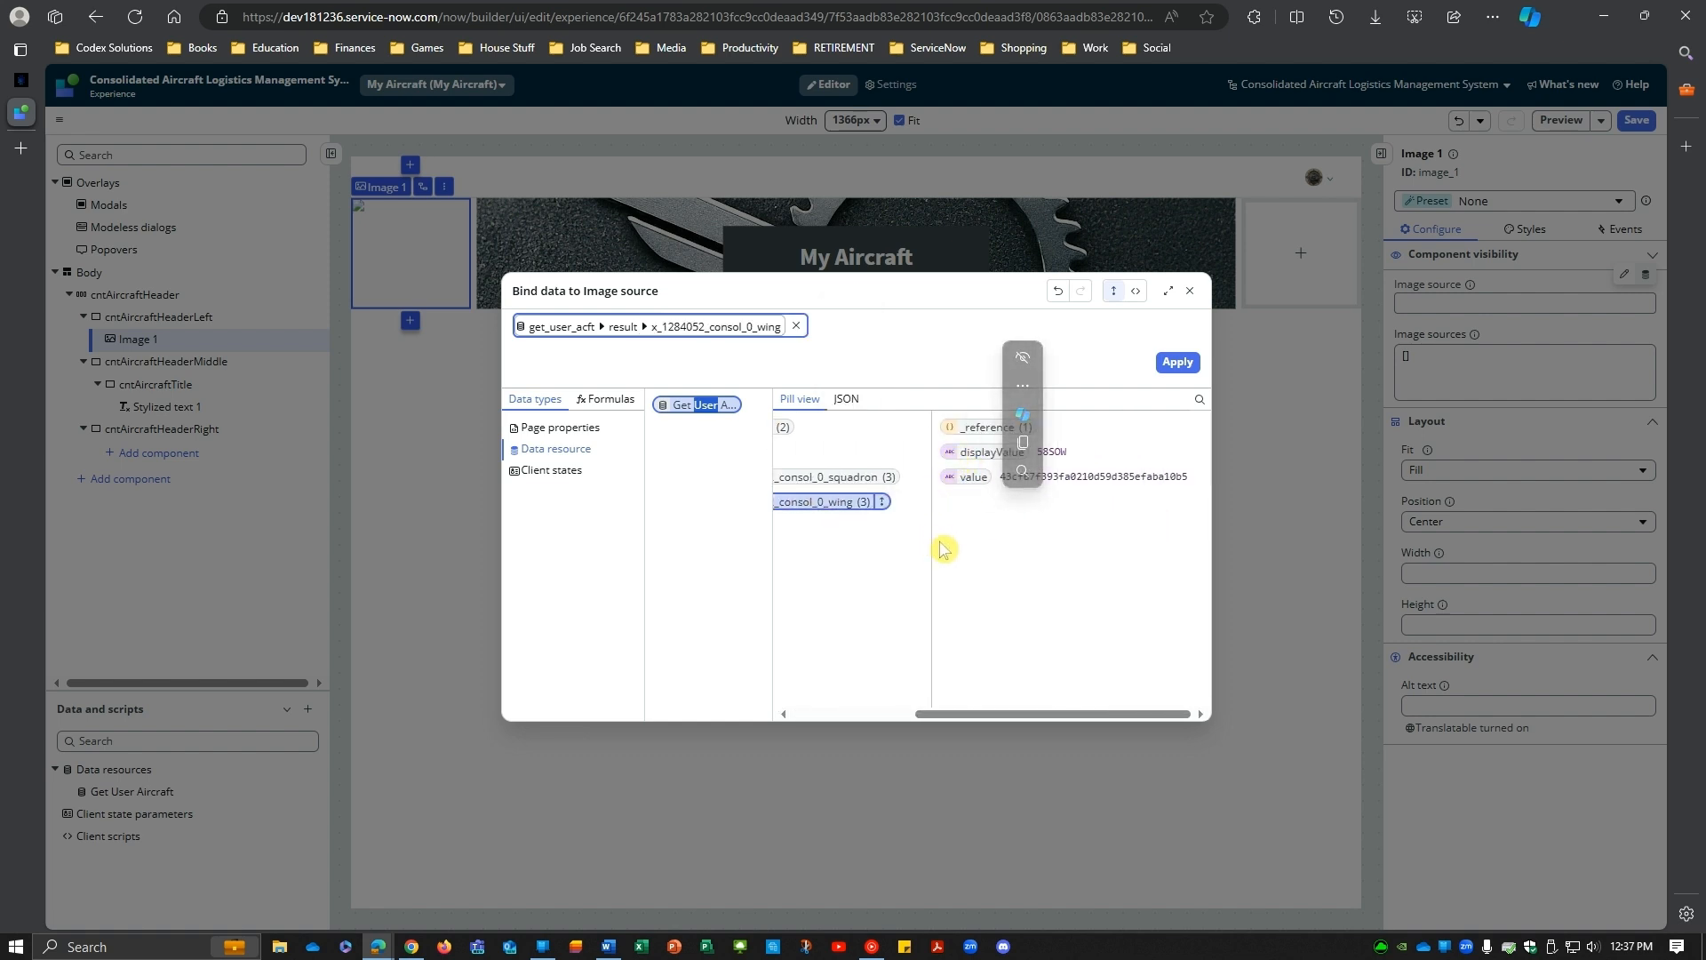
click(972, 436)
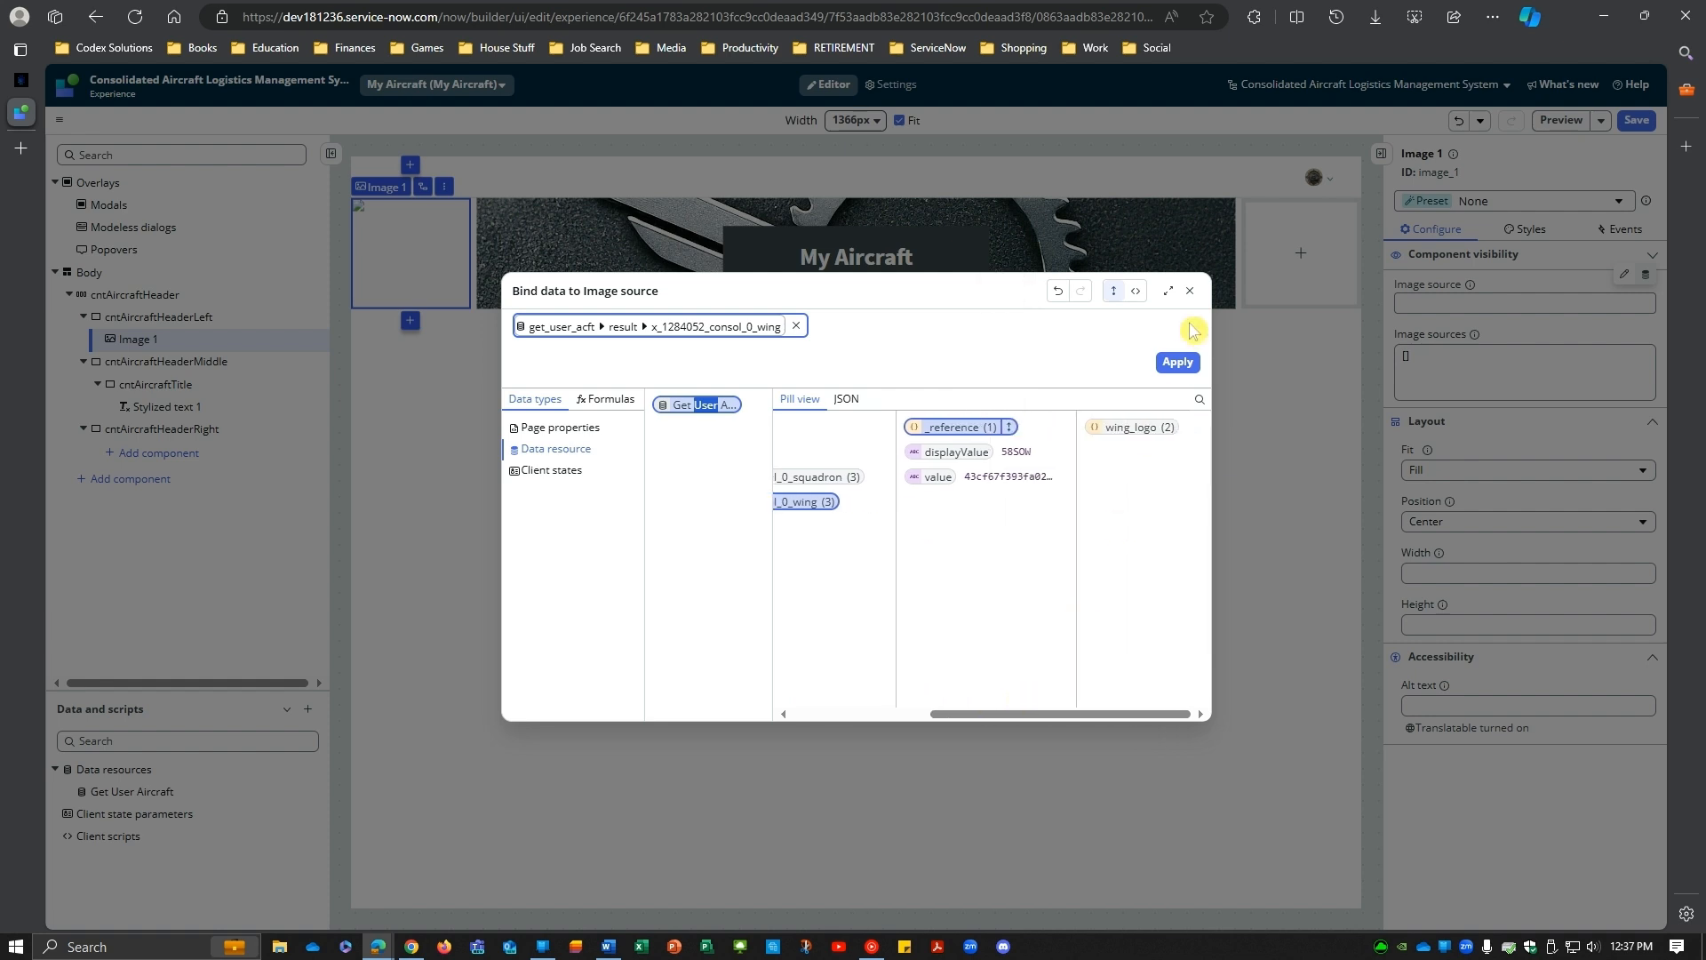
click(1168, 291)
click(904, 346)
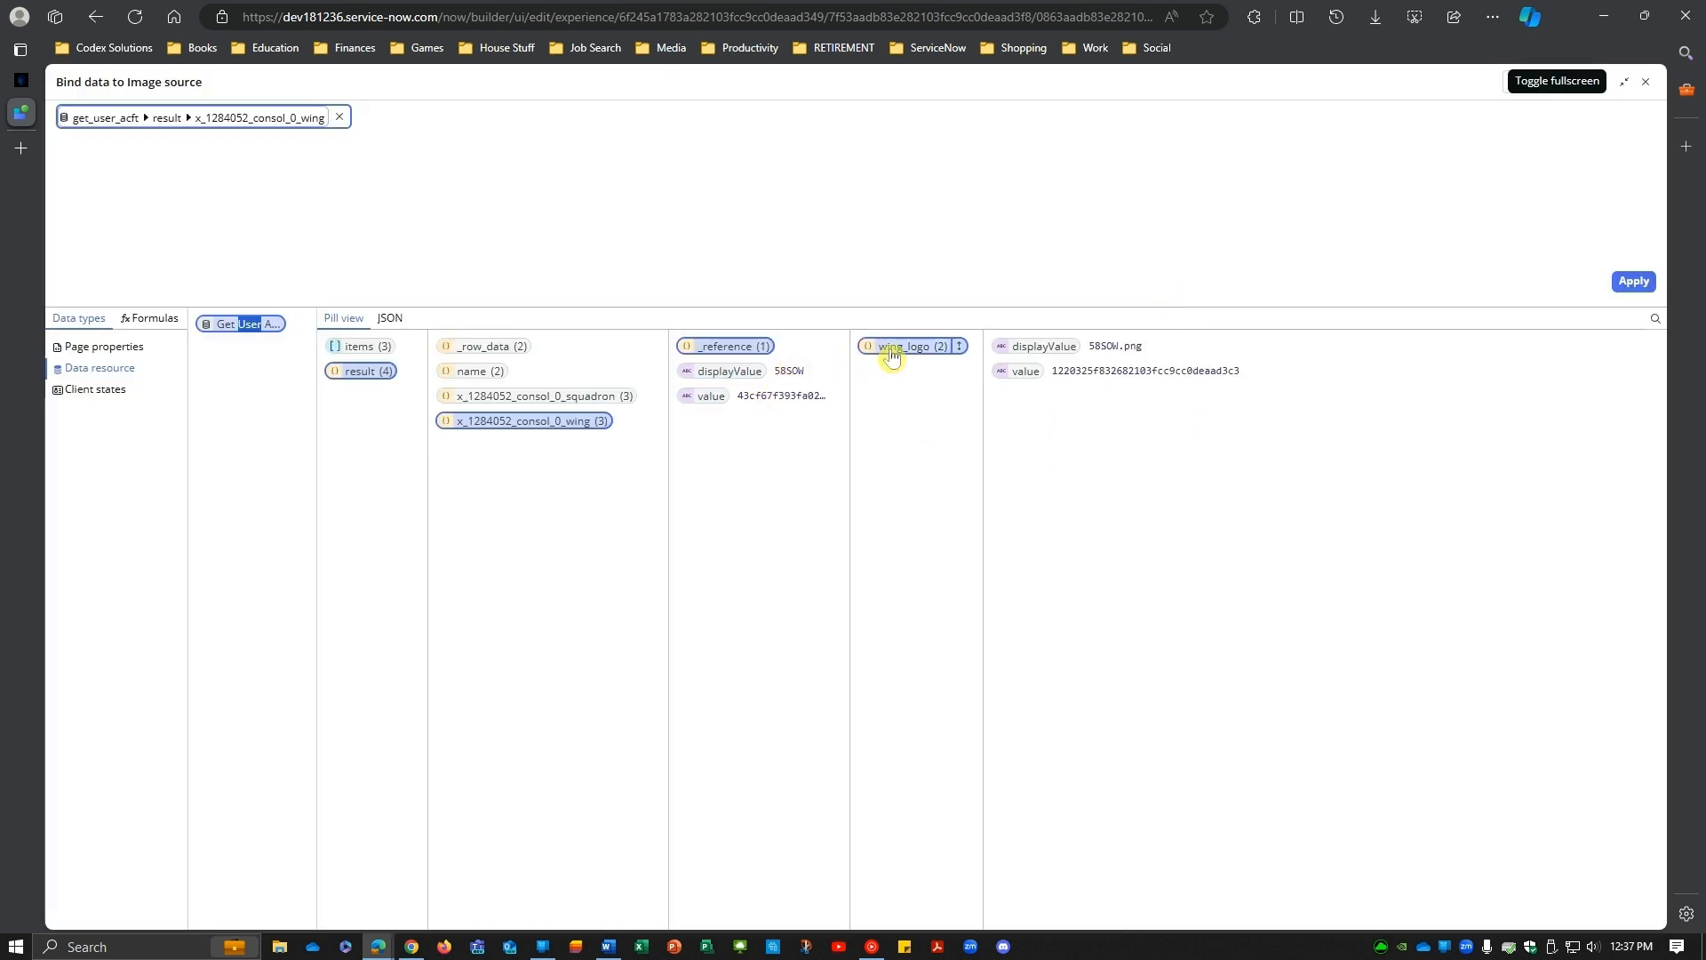
click(1037, 349)
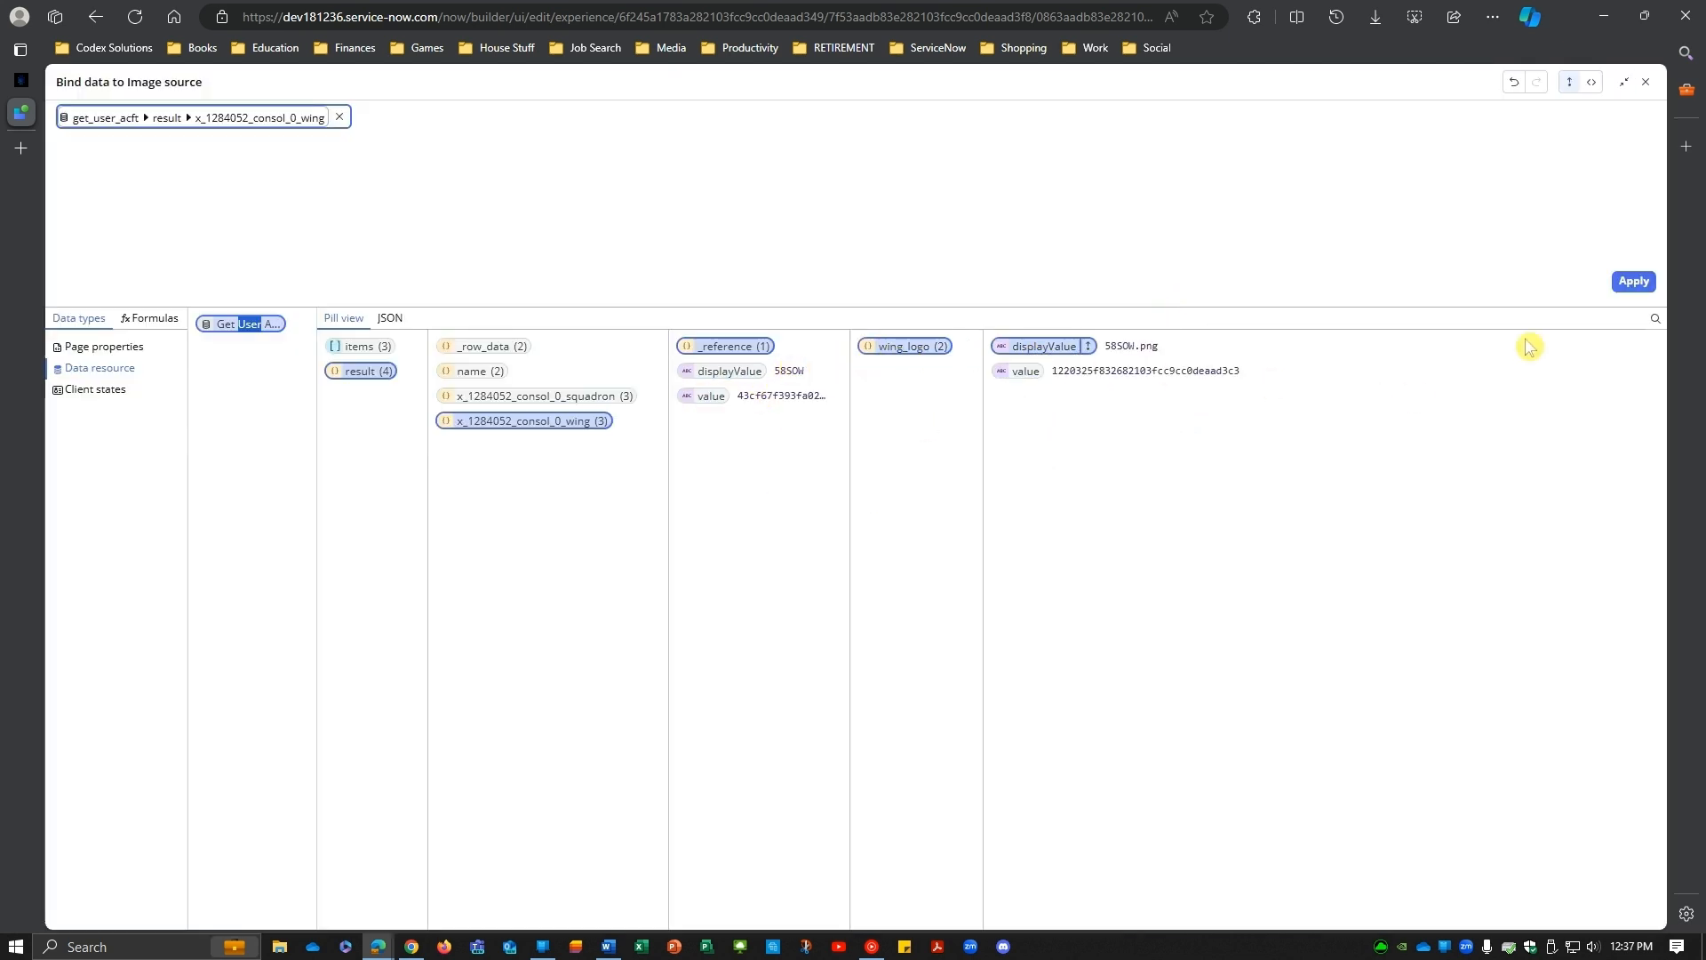
double_click(906, 353)
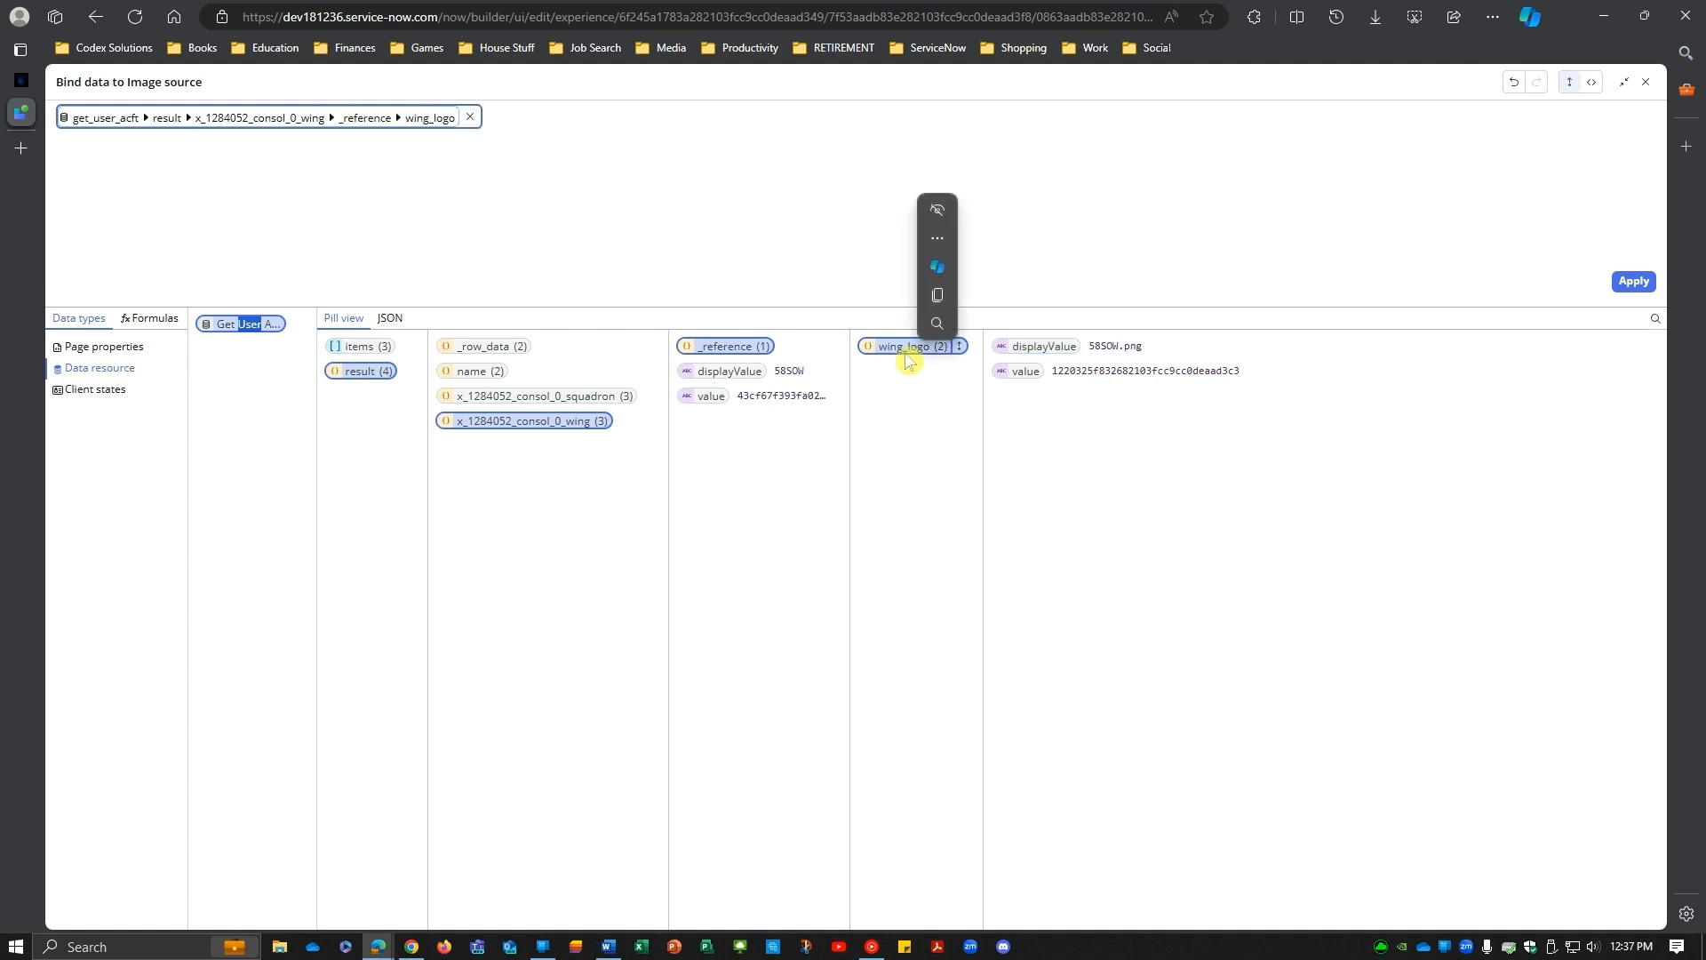
double_click(1031, 346)
click(1634, 281)
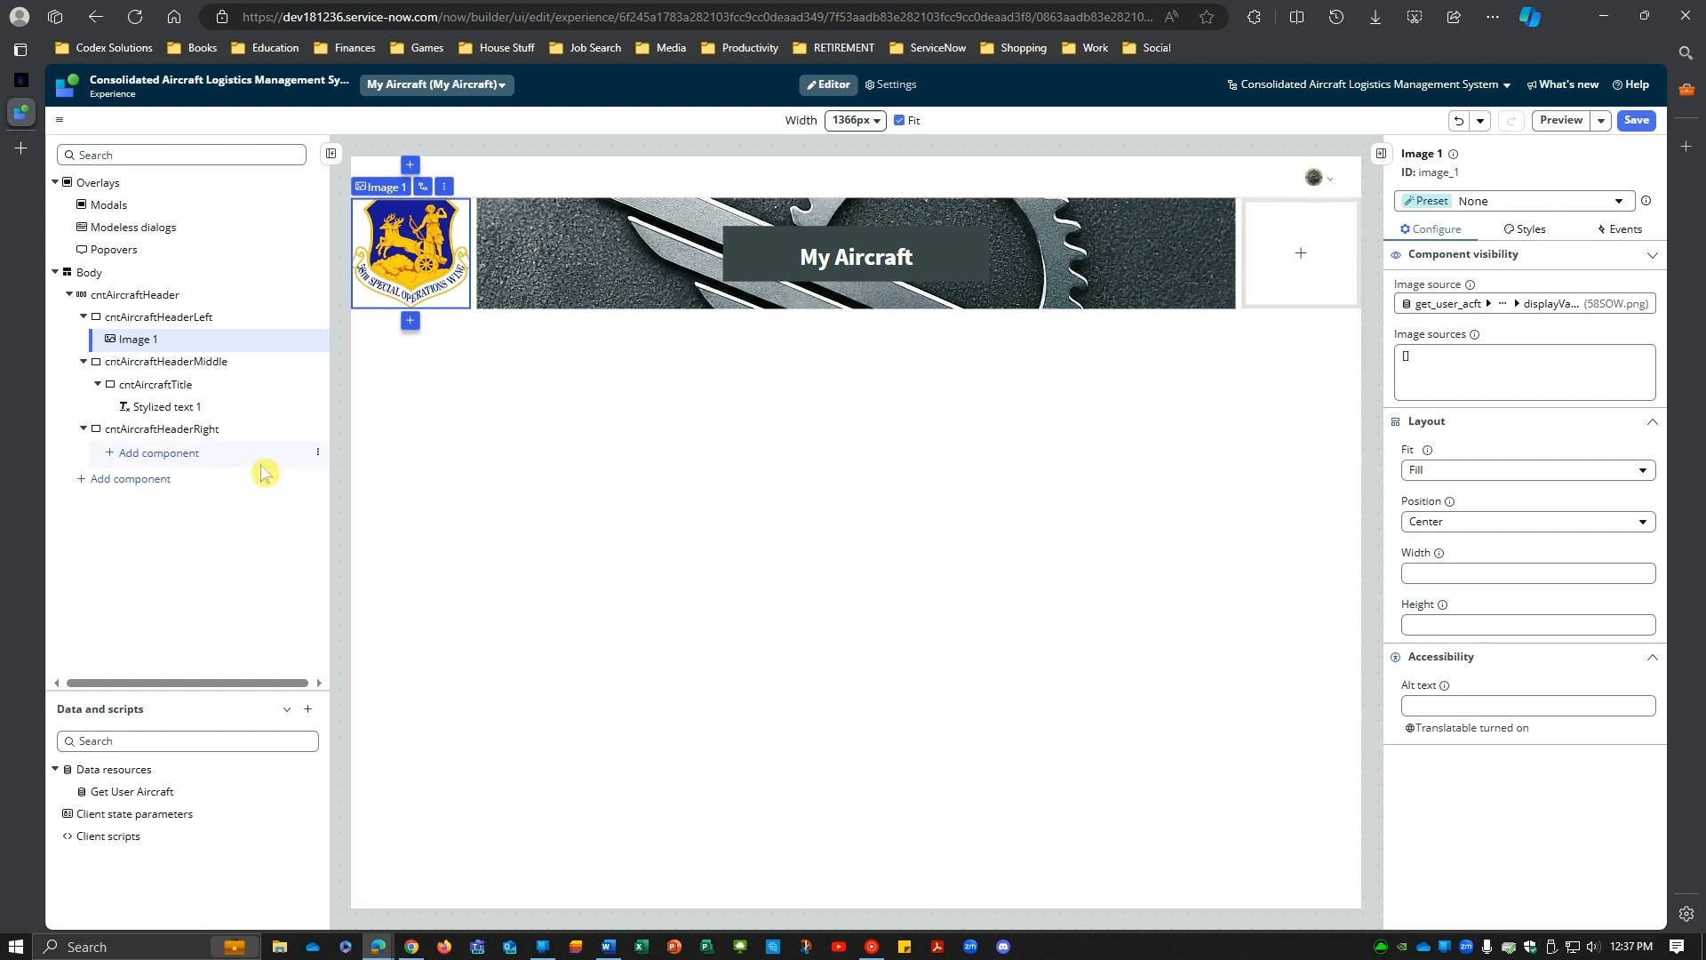
Step: Add an Image component to cntAircraftHeaderRight without a preset, for manual configuration
click(1303, 256)
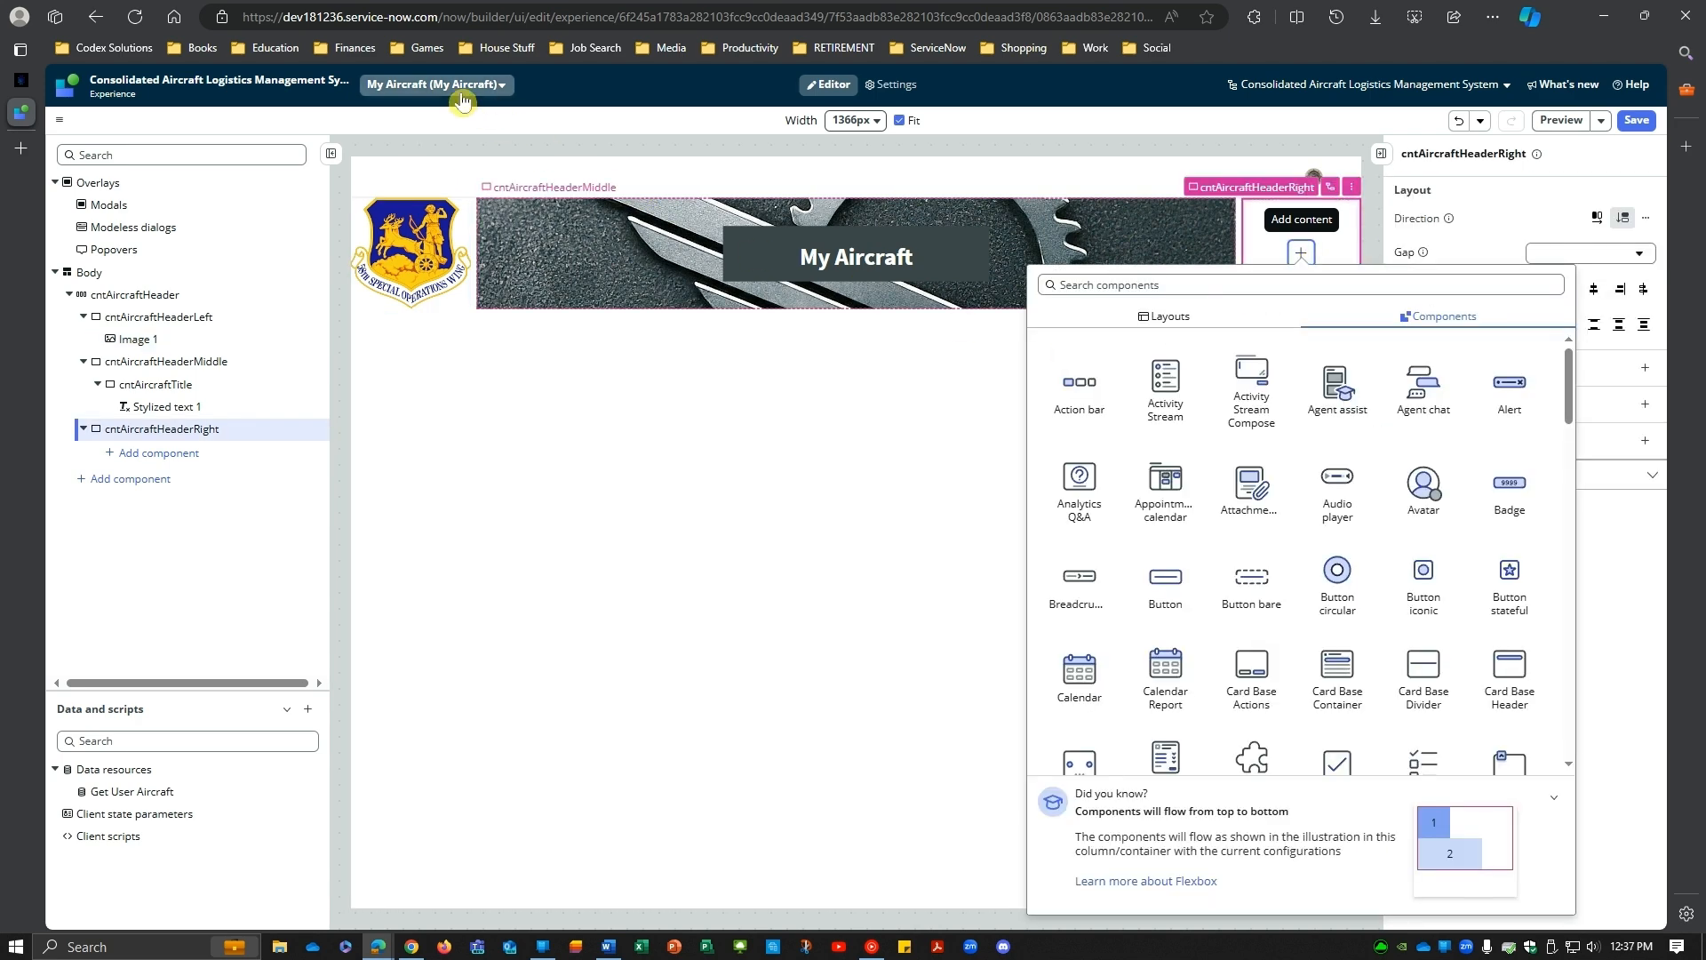
click(1108, 284)
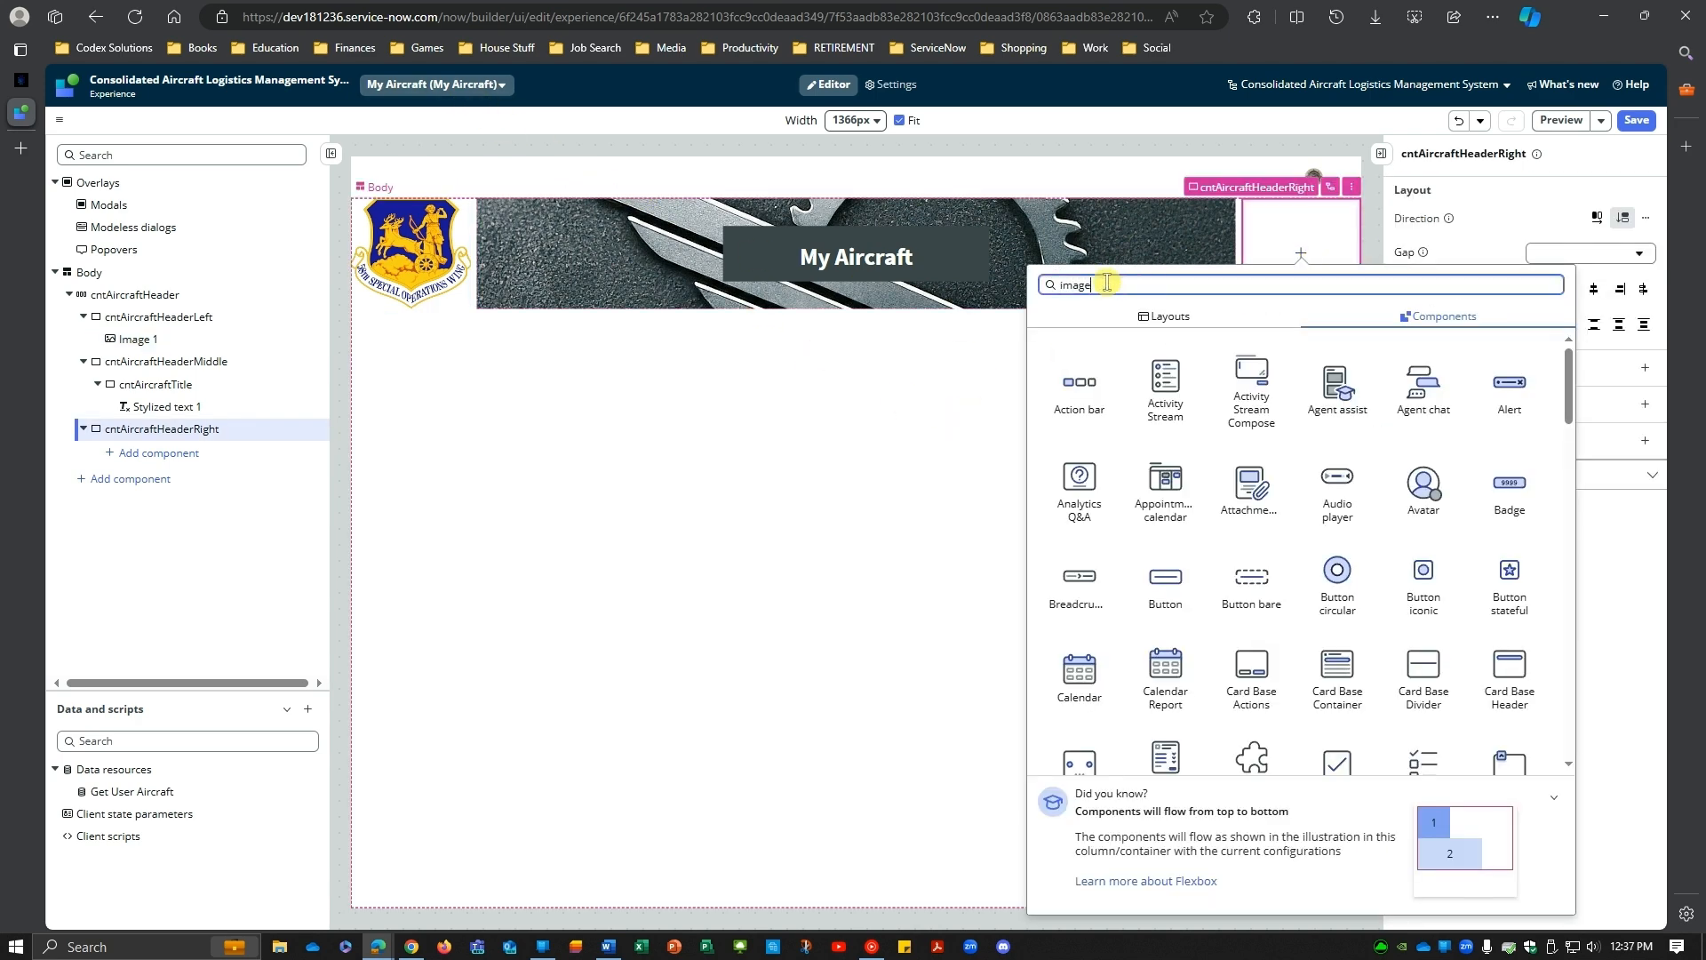
click(1078, 384)
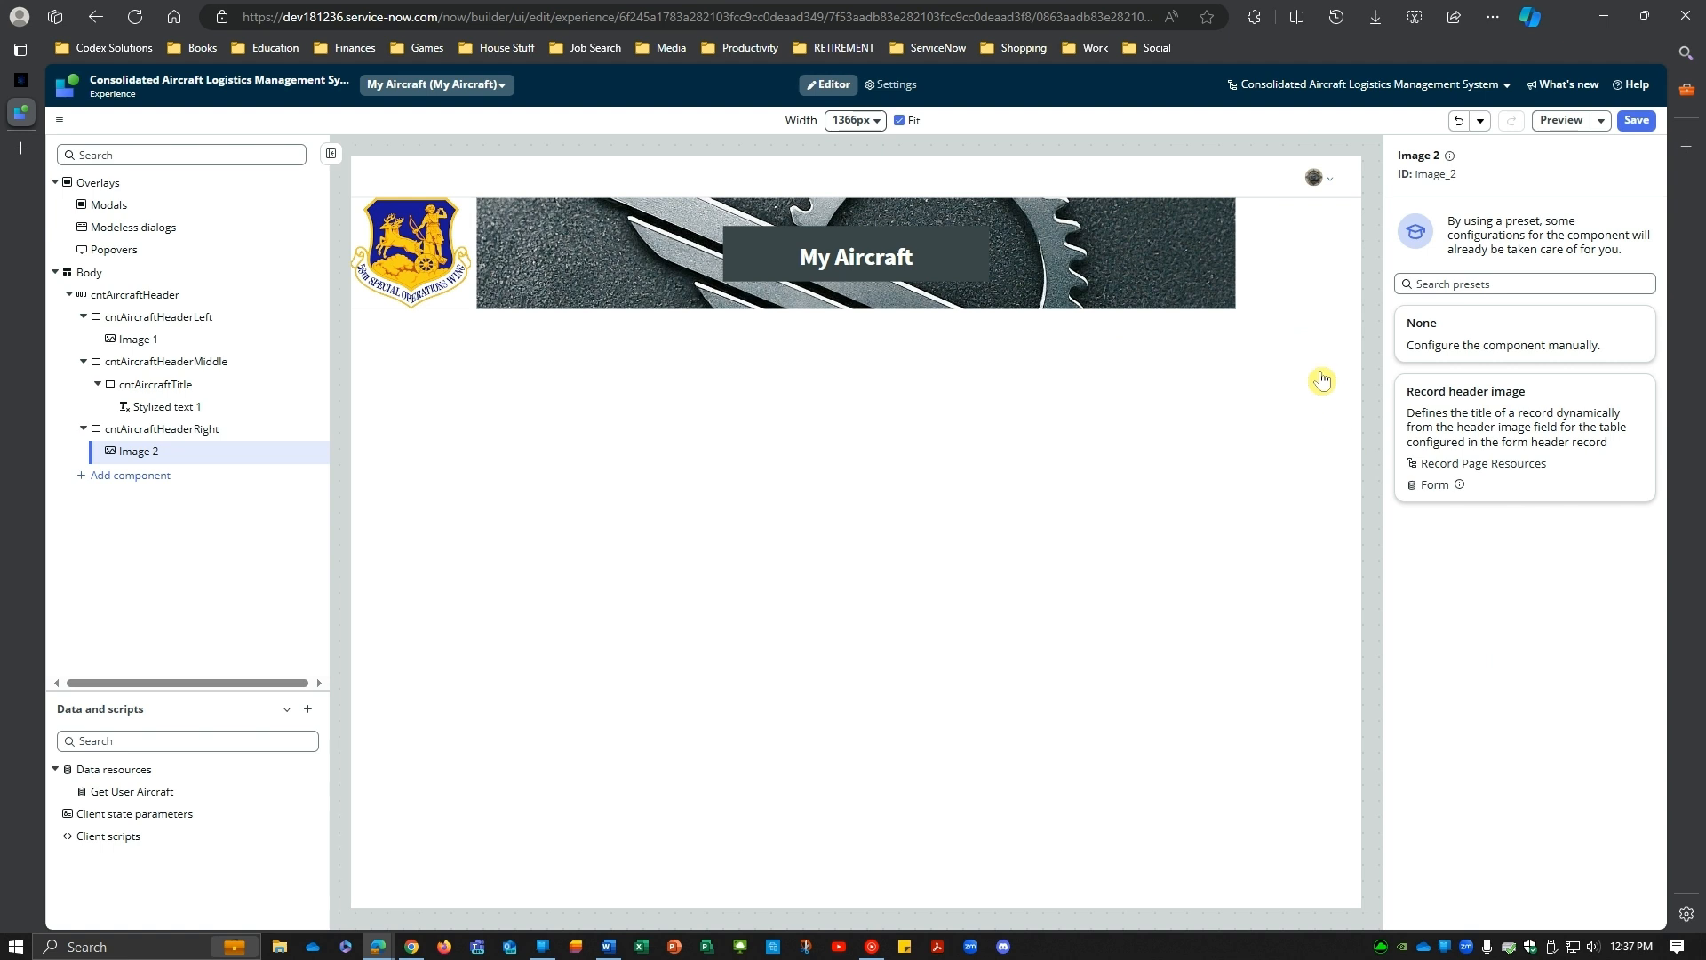
click(1489, 336)
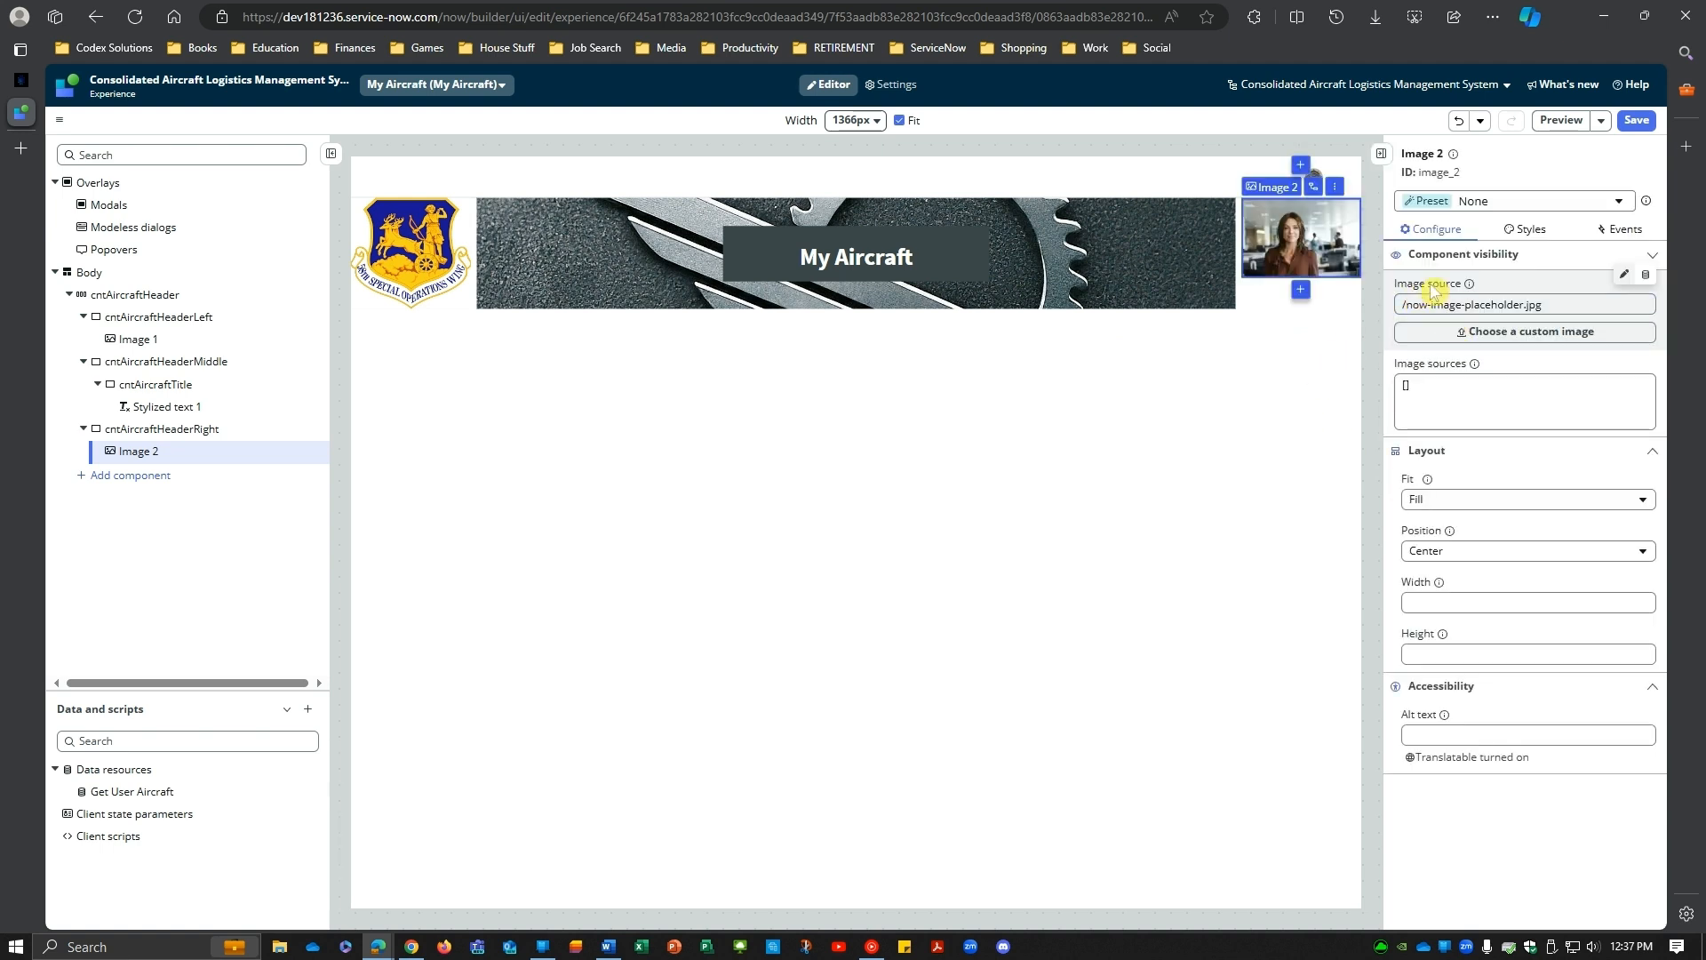
Step: Set the width and height of the image in cntAircraftHeaderRight to 100%
click(1522, 230)
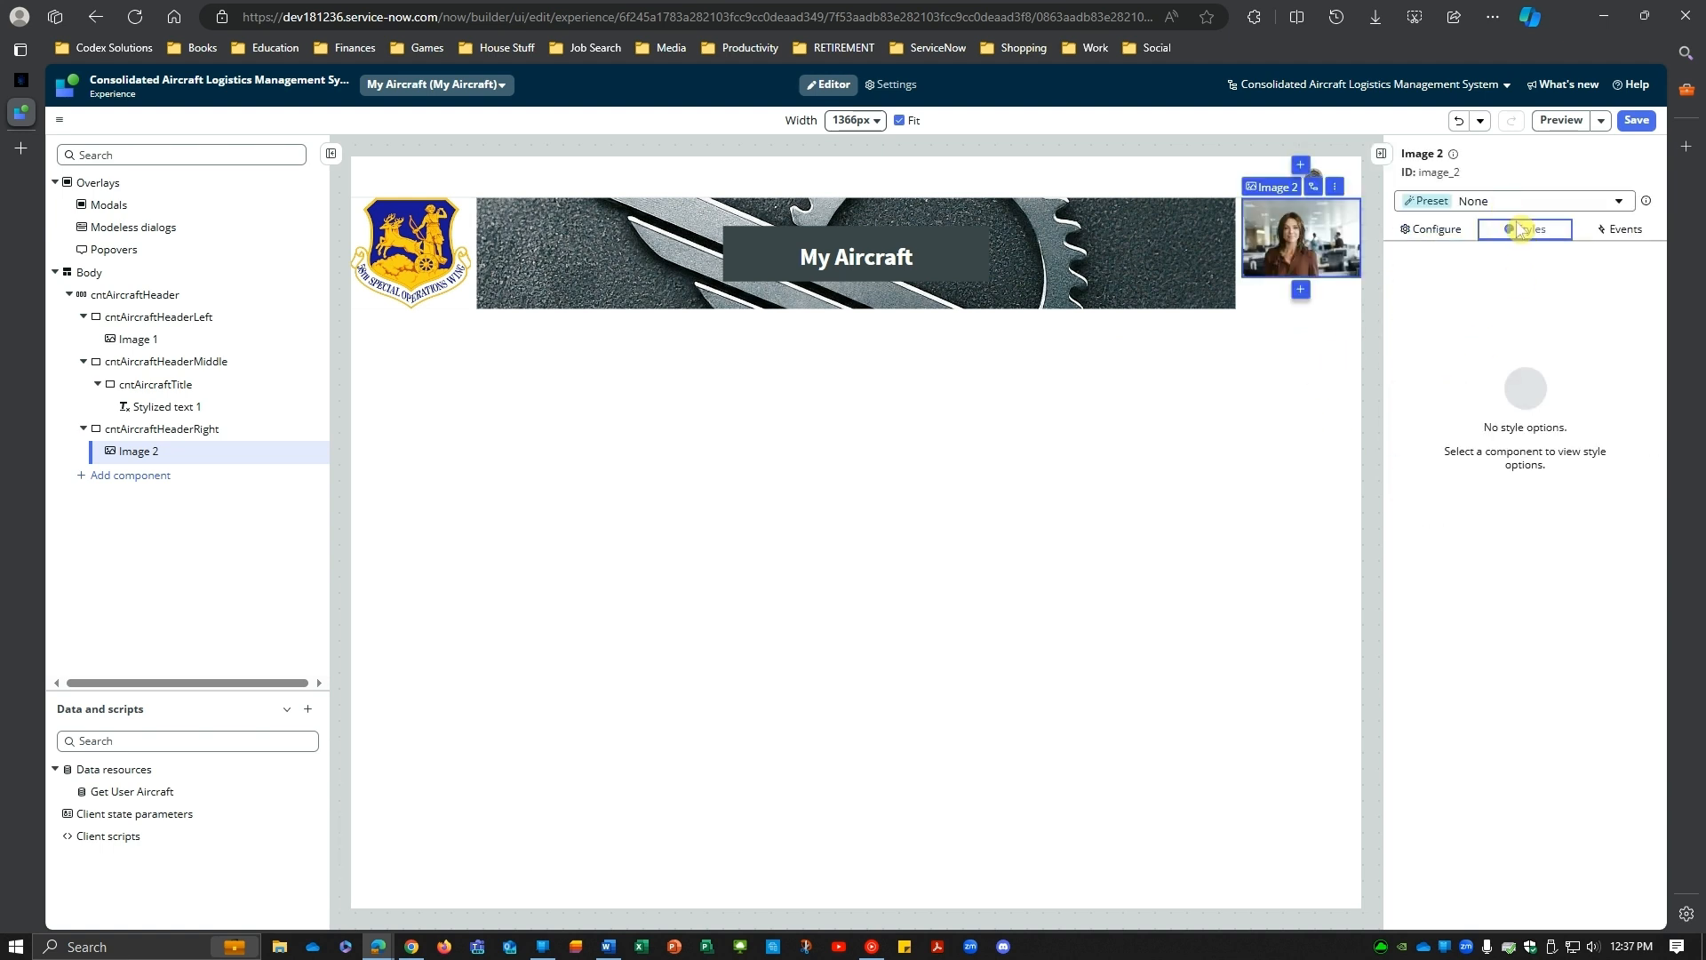
click(1462, 447)
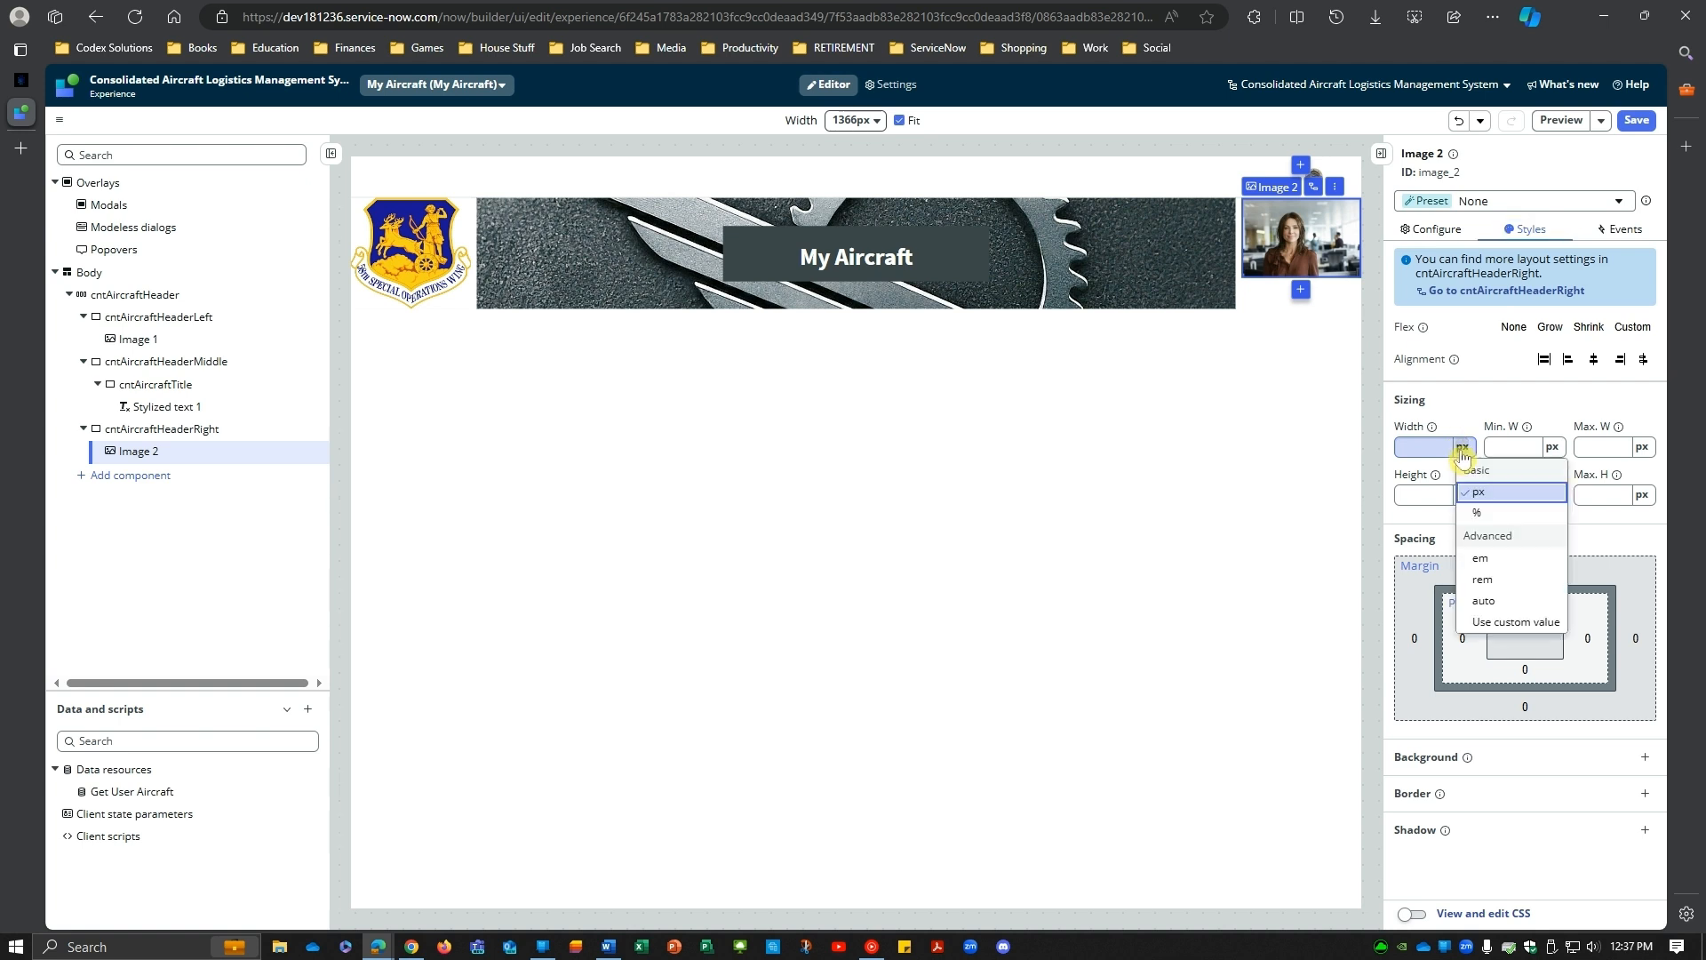
click(1477, 512)
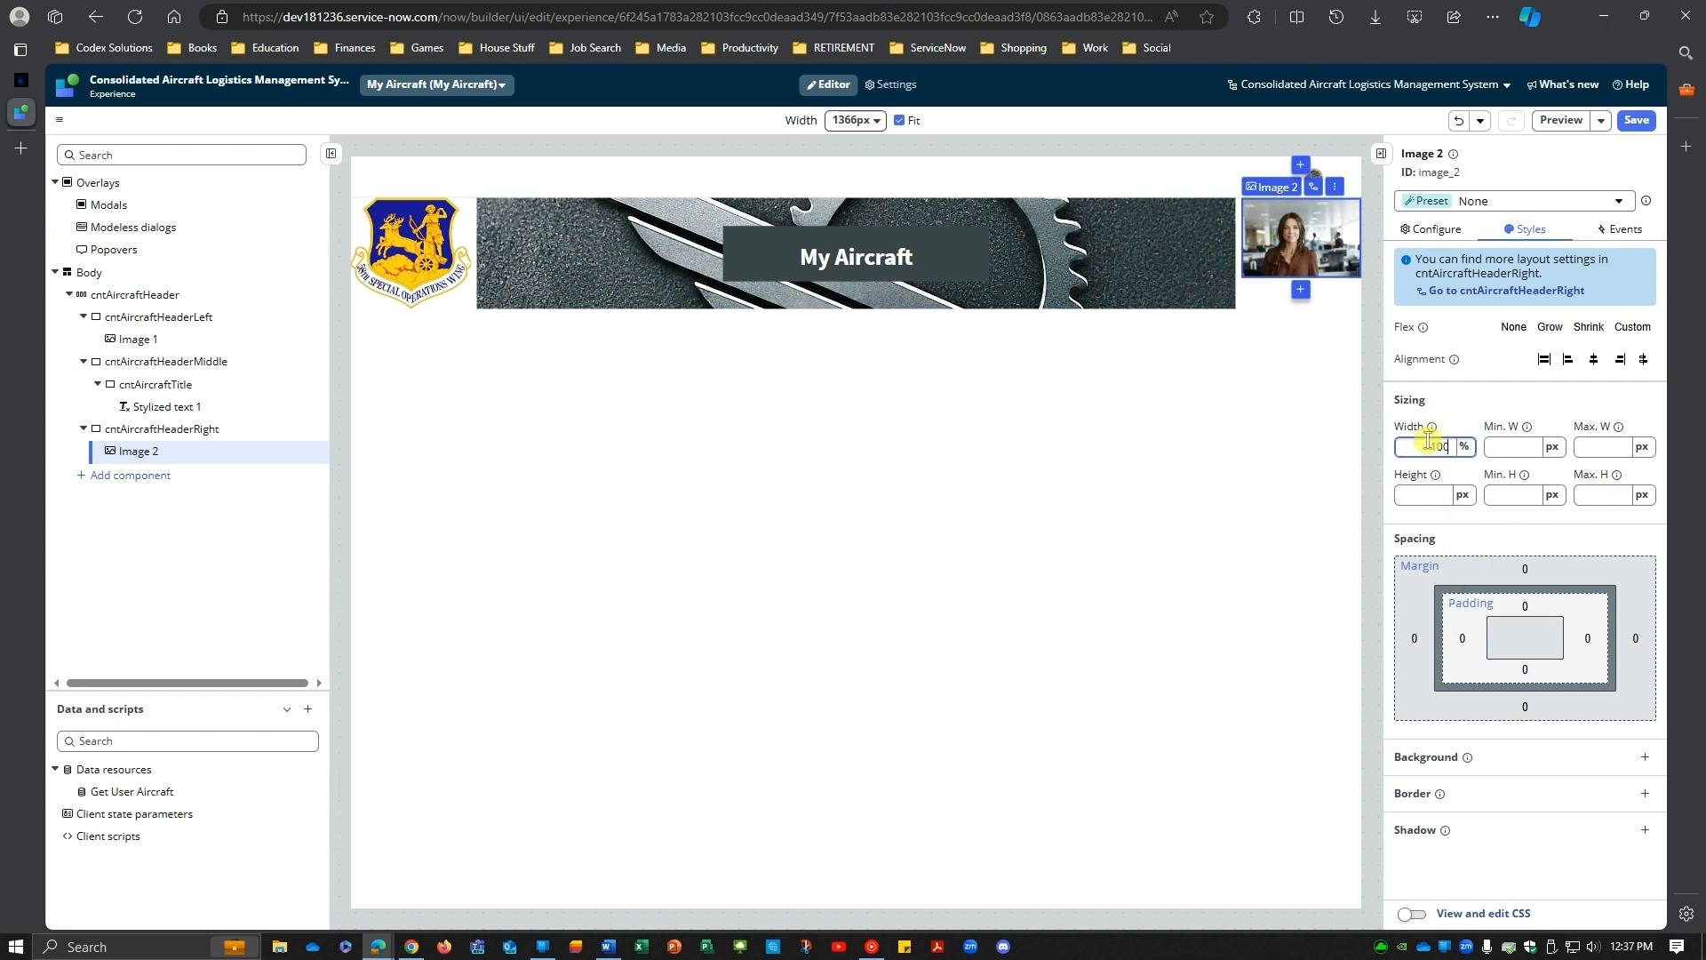
click(1462, 495)
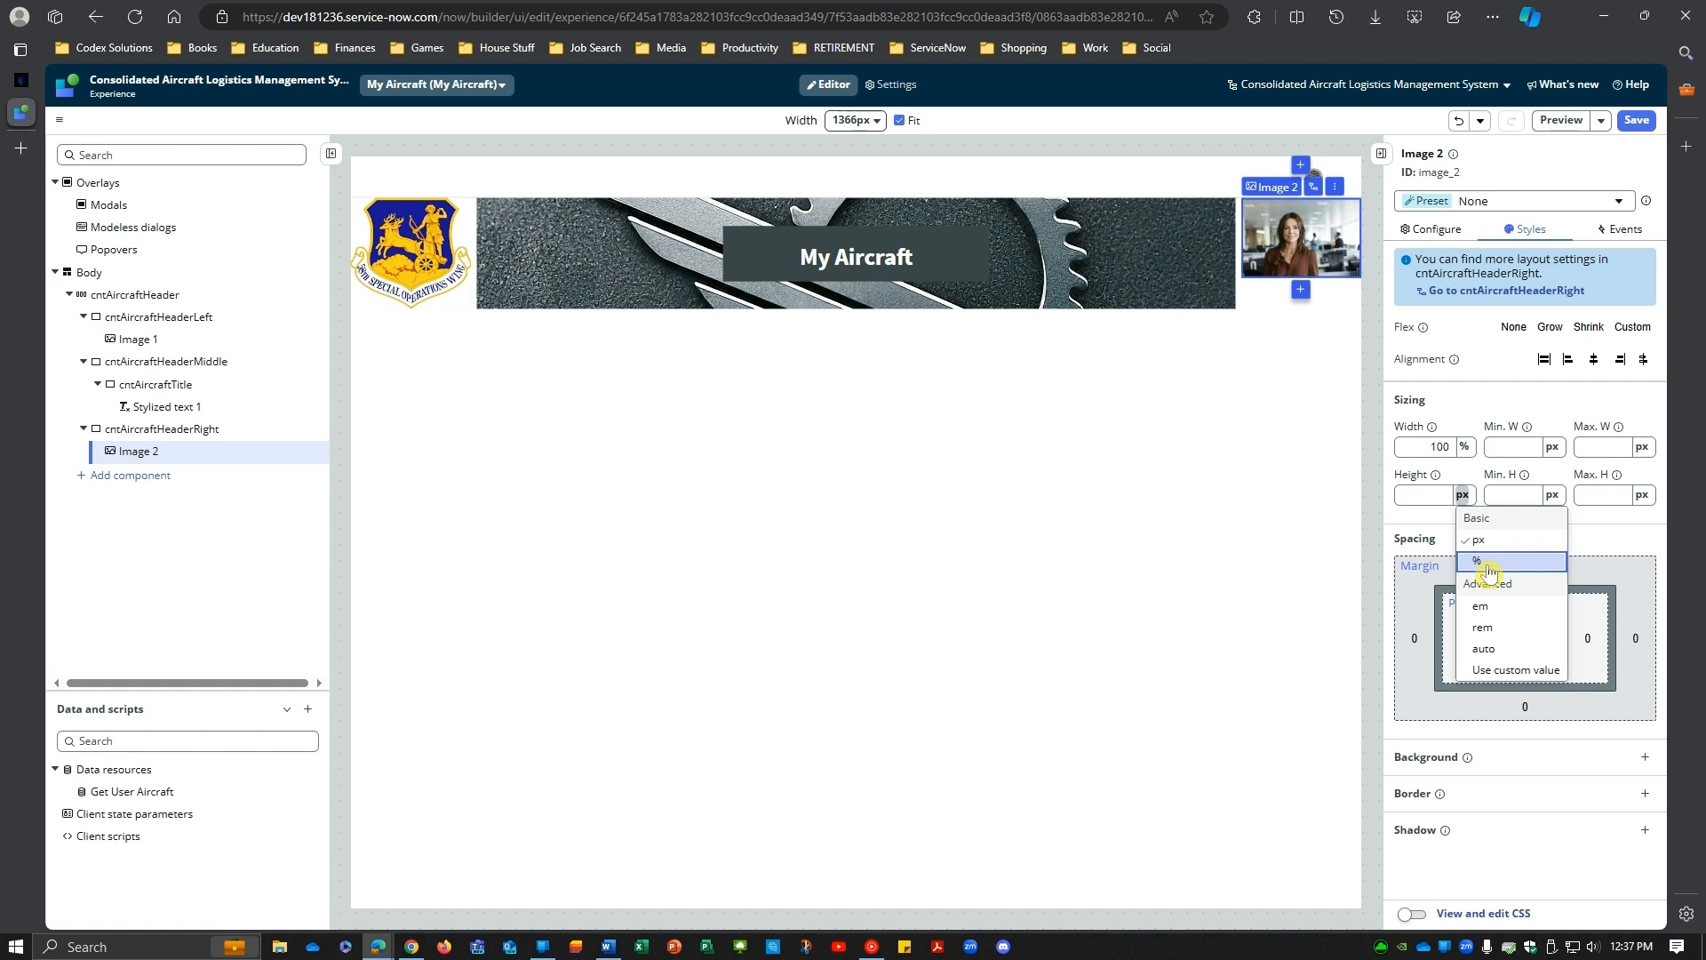
click(1475, 561)
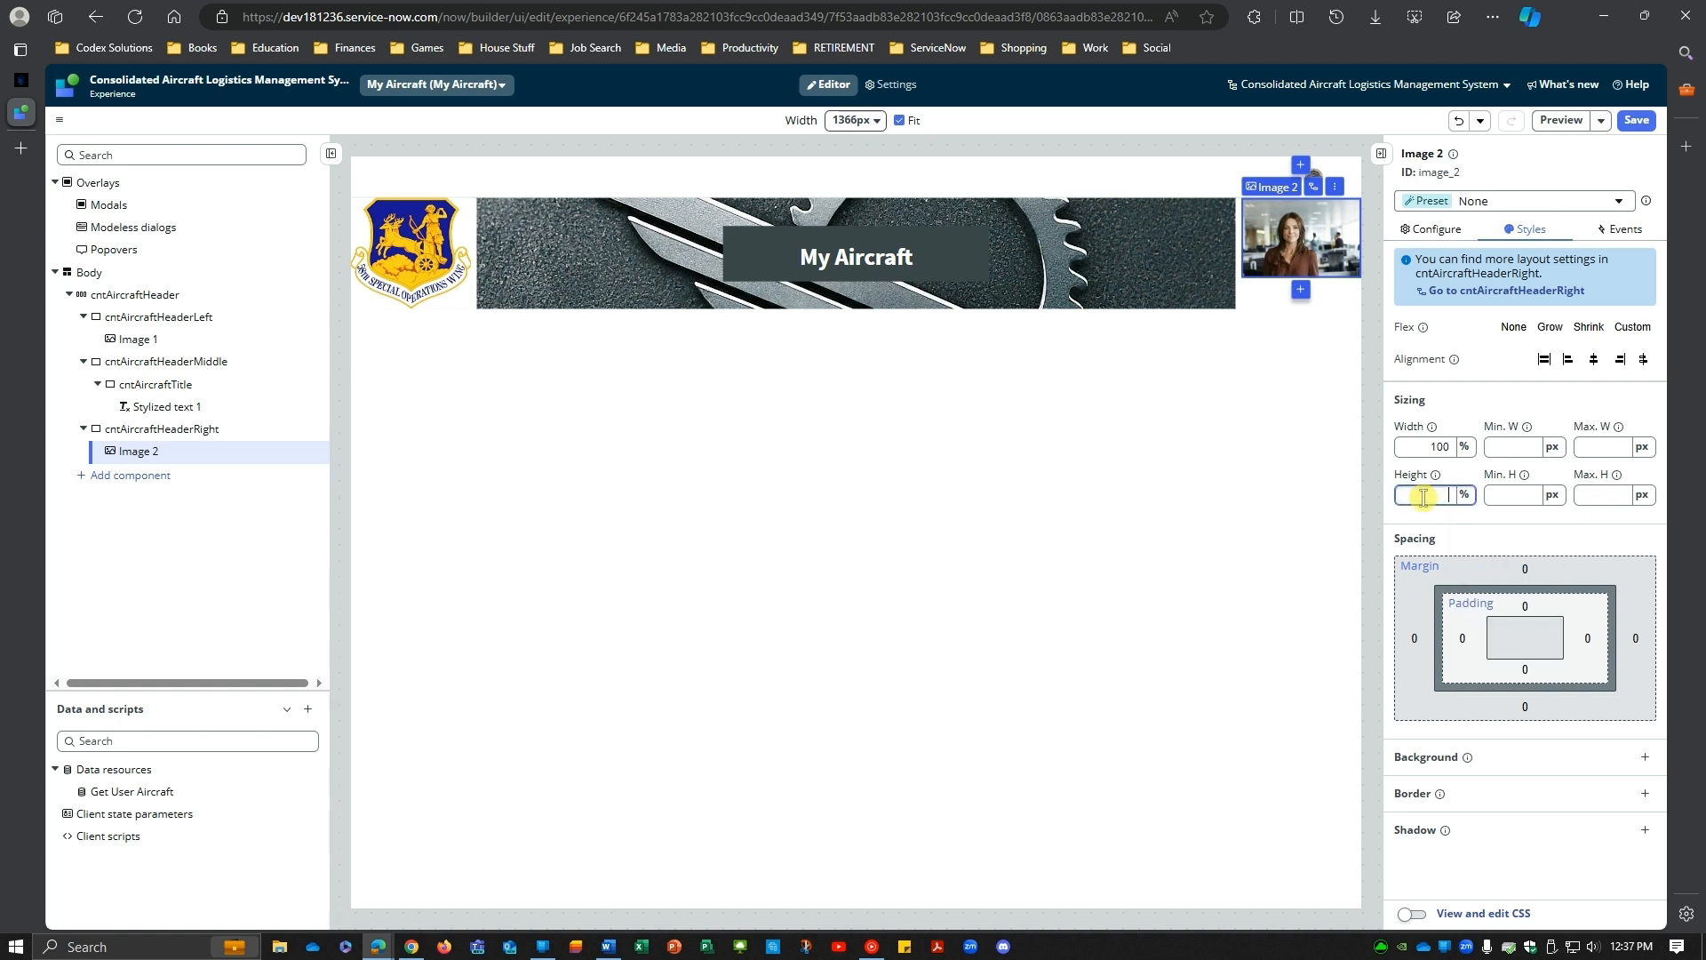
click(1453, 409)
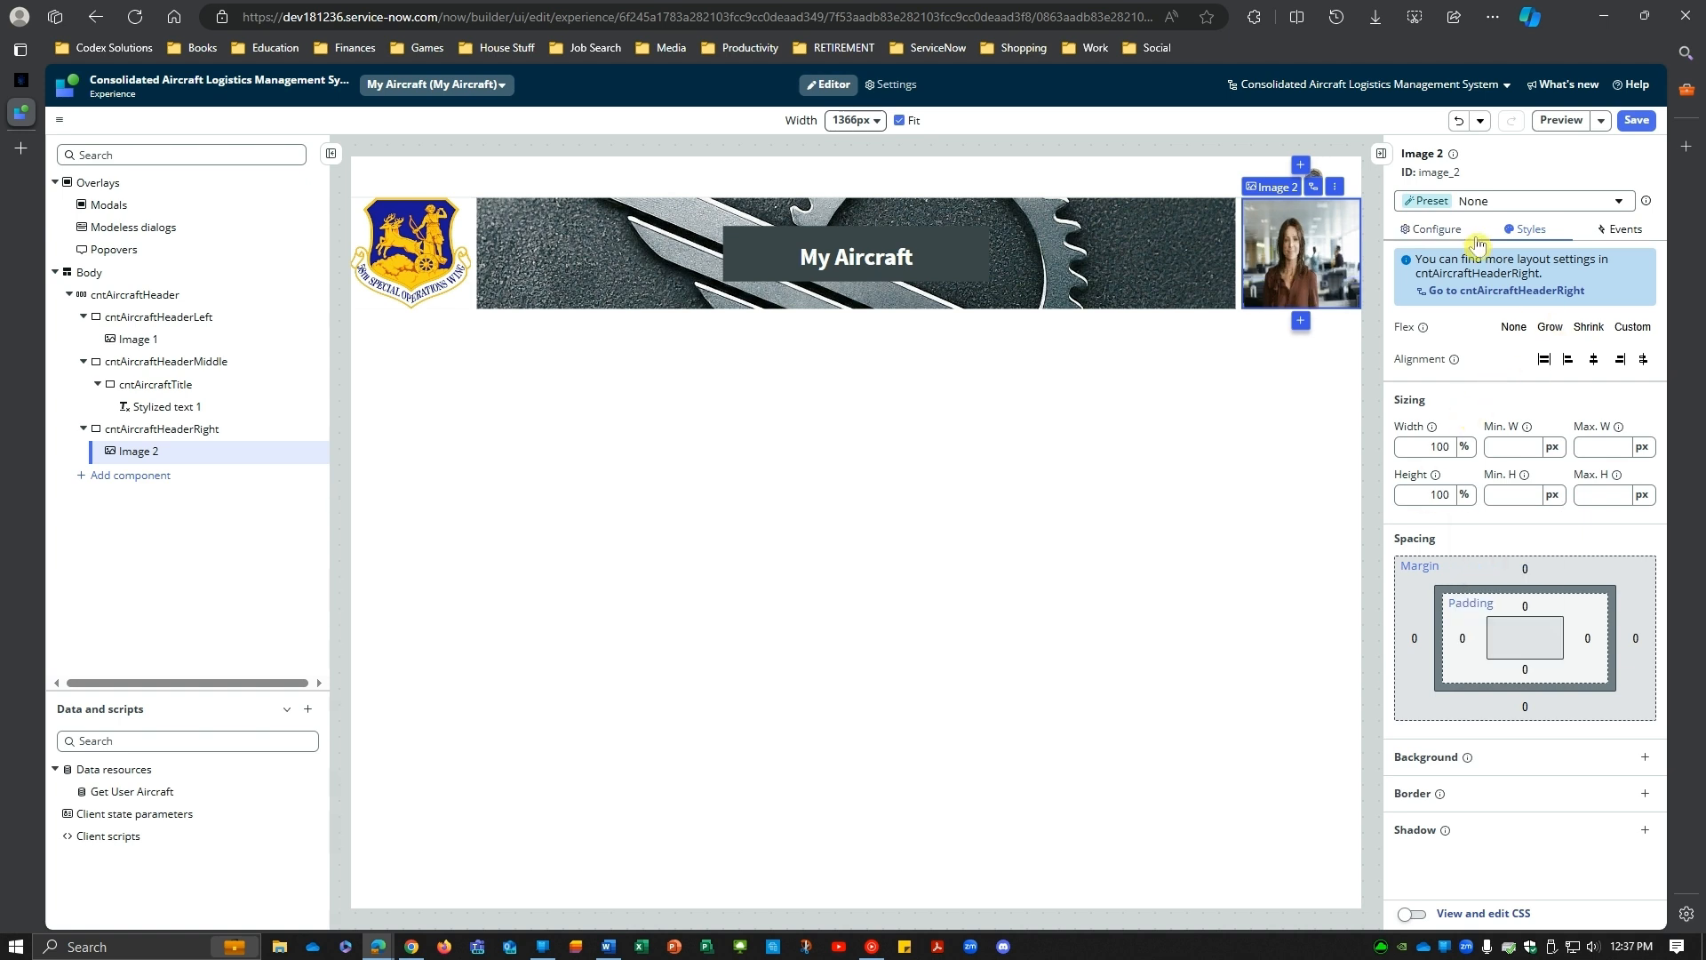
Step: Bind Image 2's source to Get User Aircraft > result > x_1284052_consol_0_squadron > _reference > squadron_image > displayValue and apply it
click(1433, 229)
click(1645, 275)
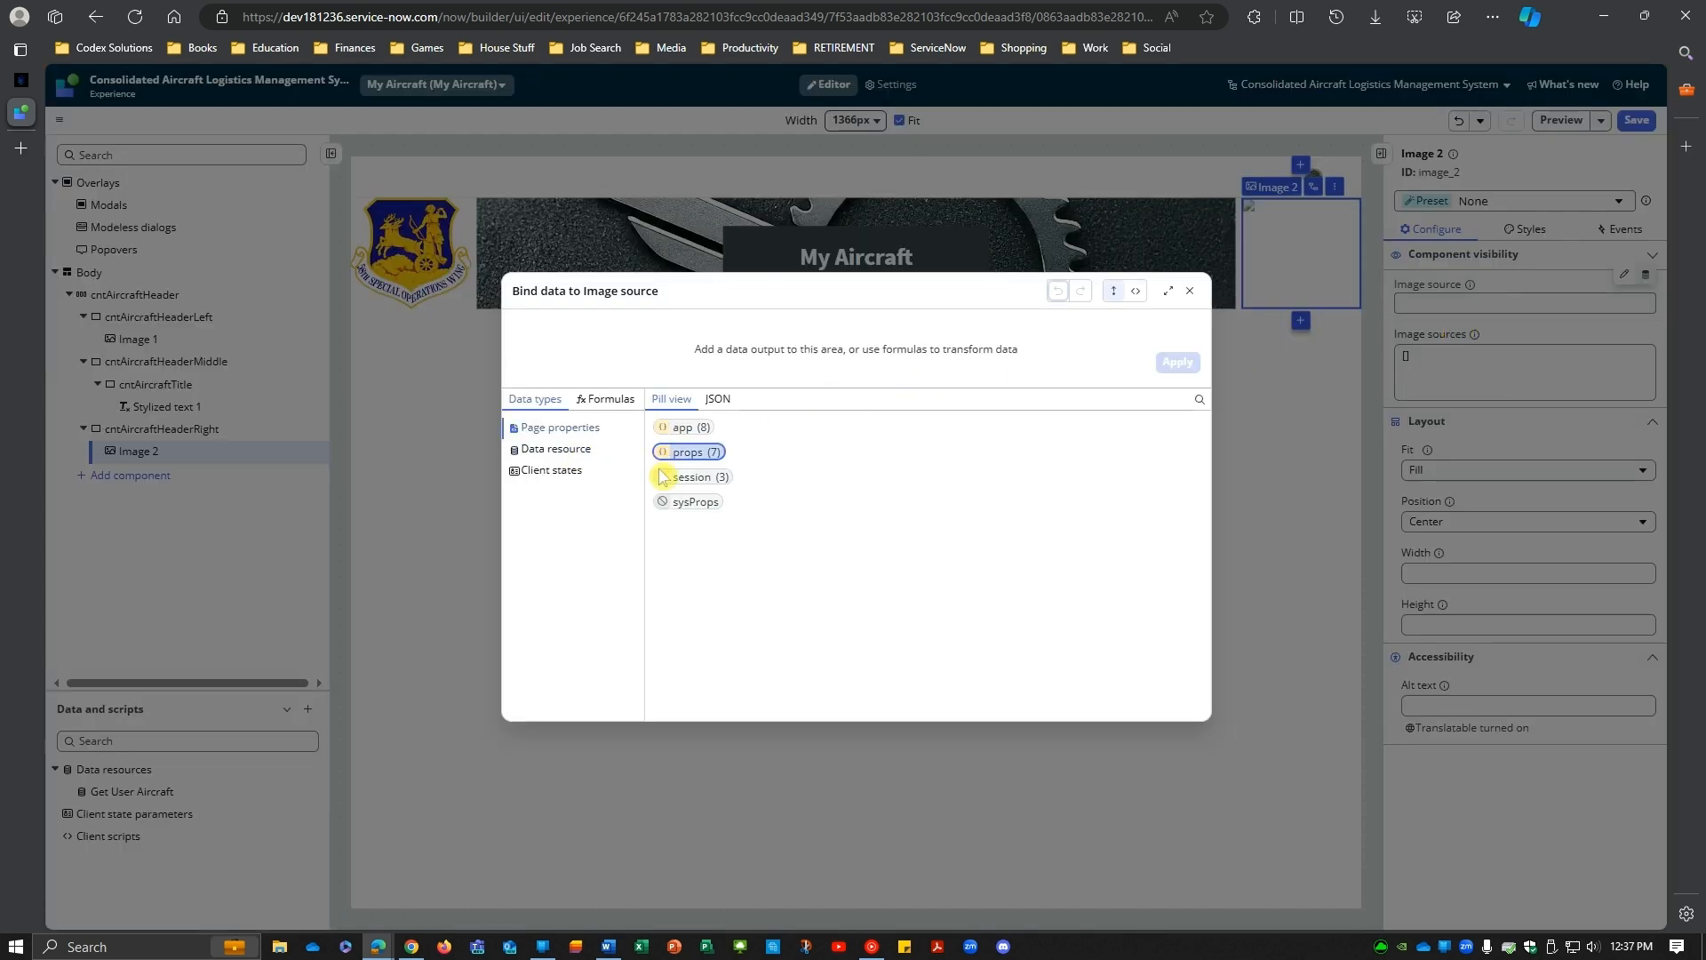
click(560, 449)
click(690, 407)
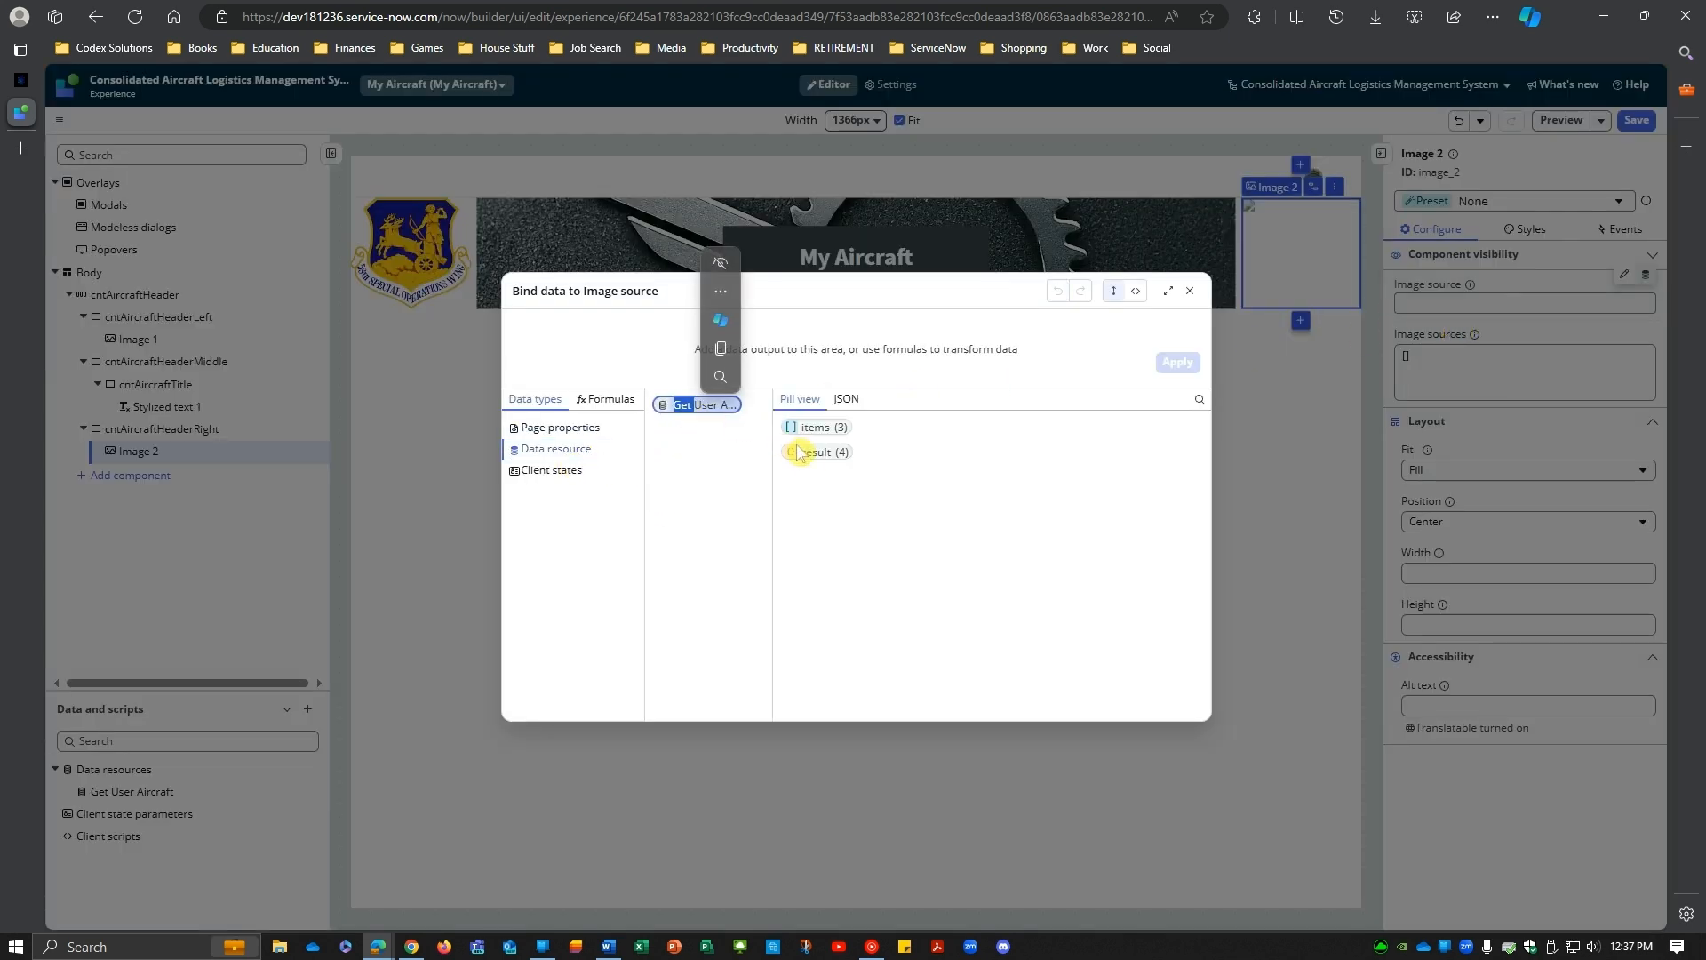
click(1167, 291)
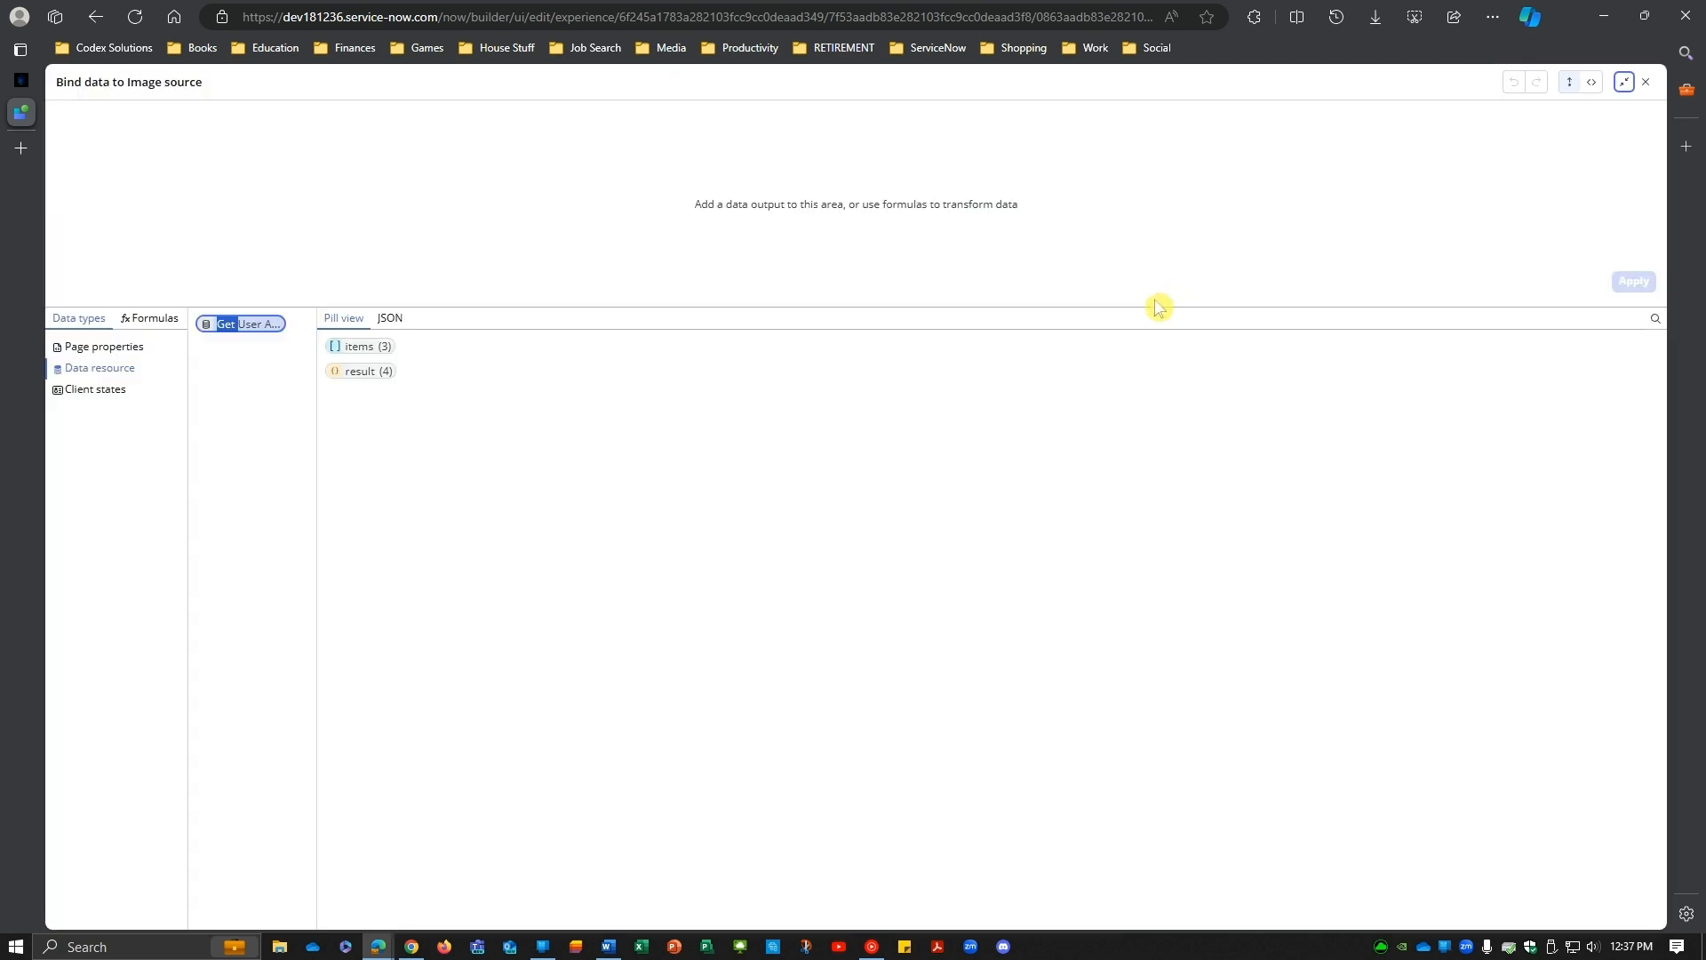
double_click(357, 371)
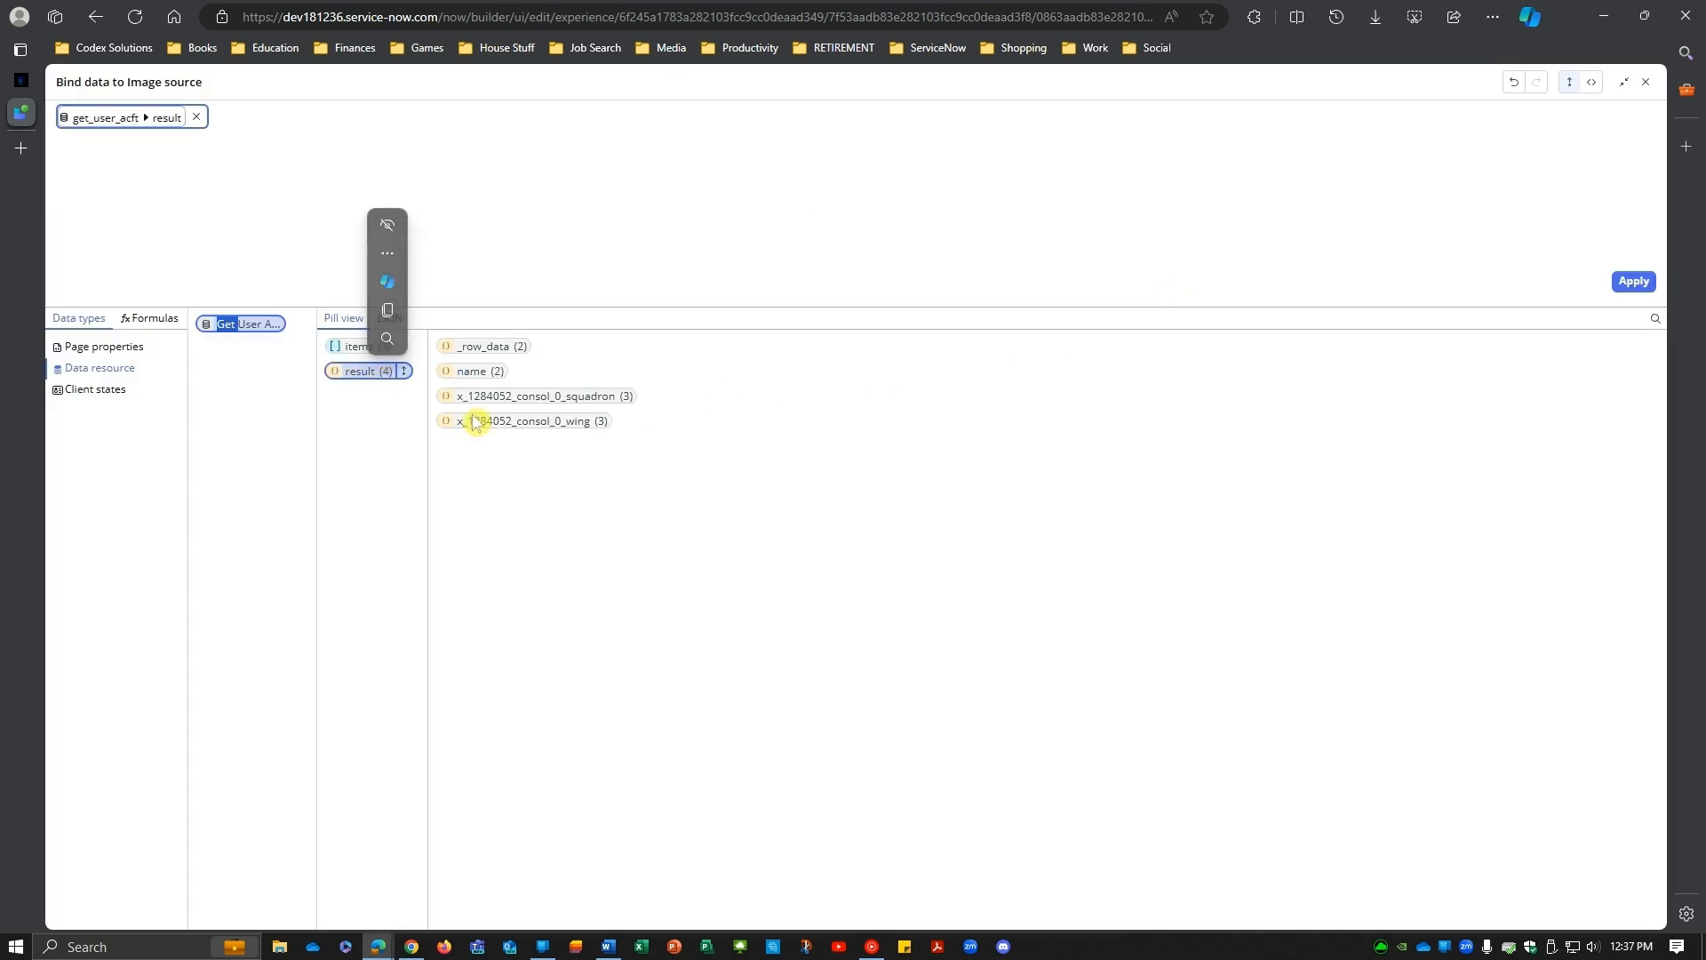
double_click(495, 396)
double_click(724, 347)
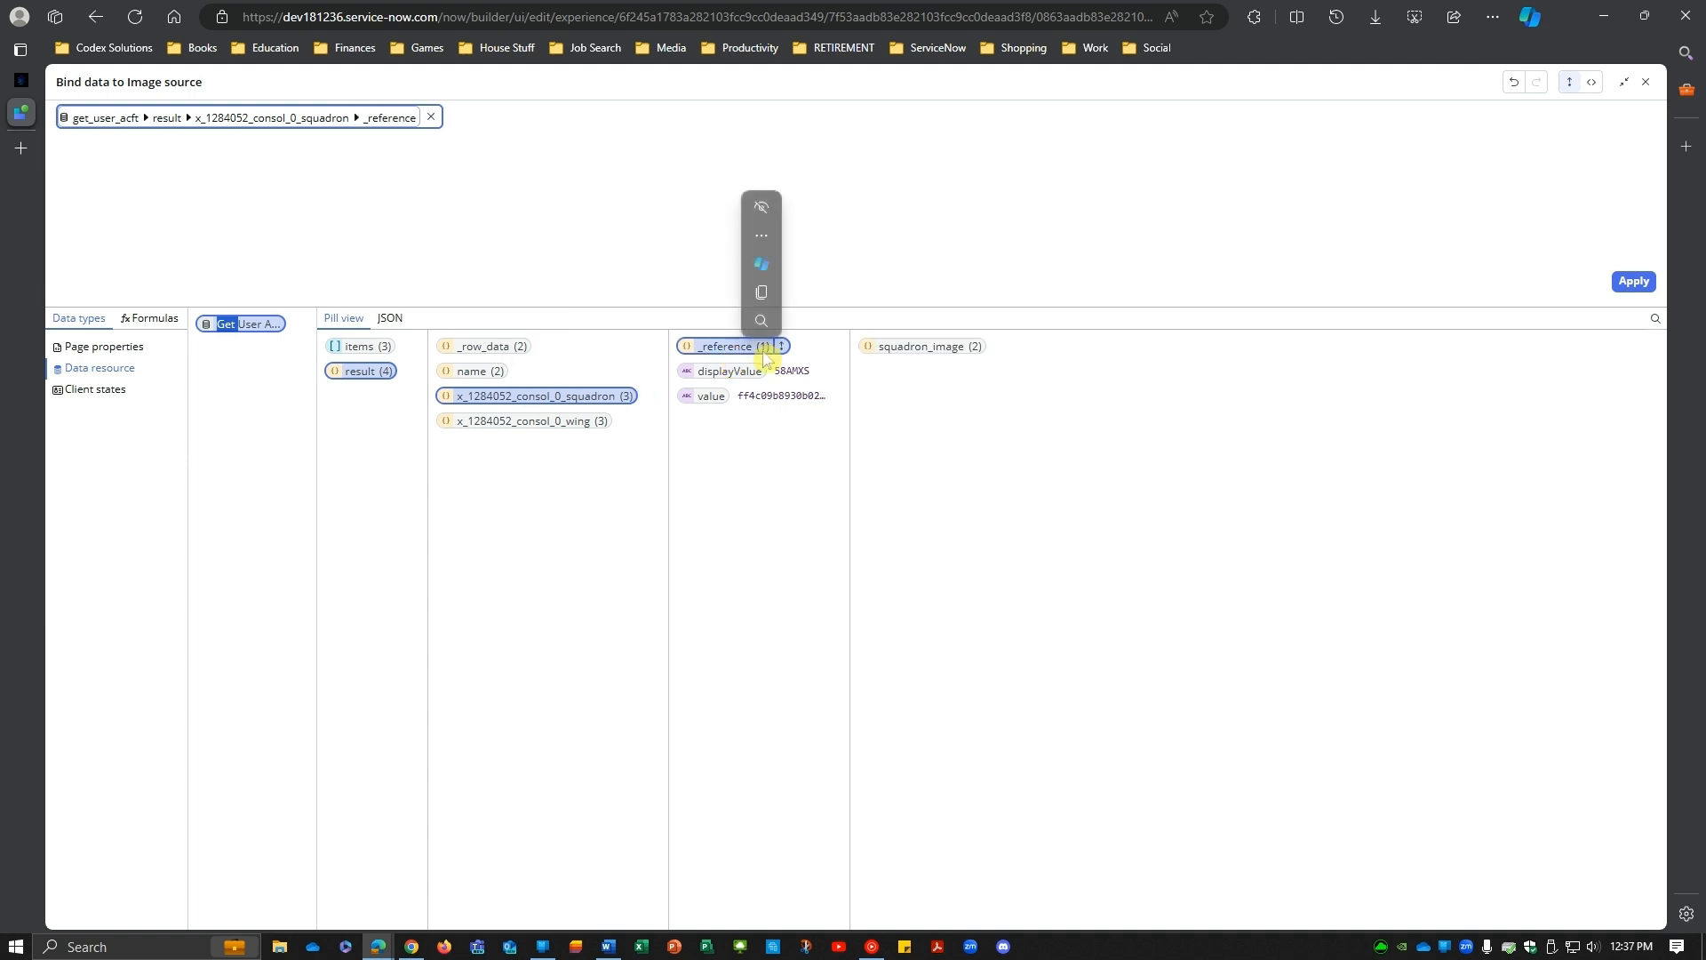
double_click(922, 347)
double_click(1077, 347)
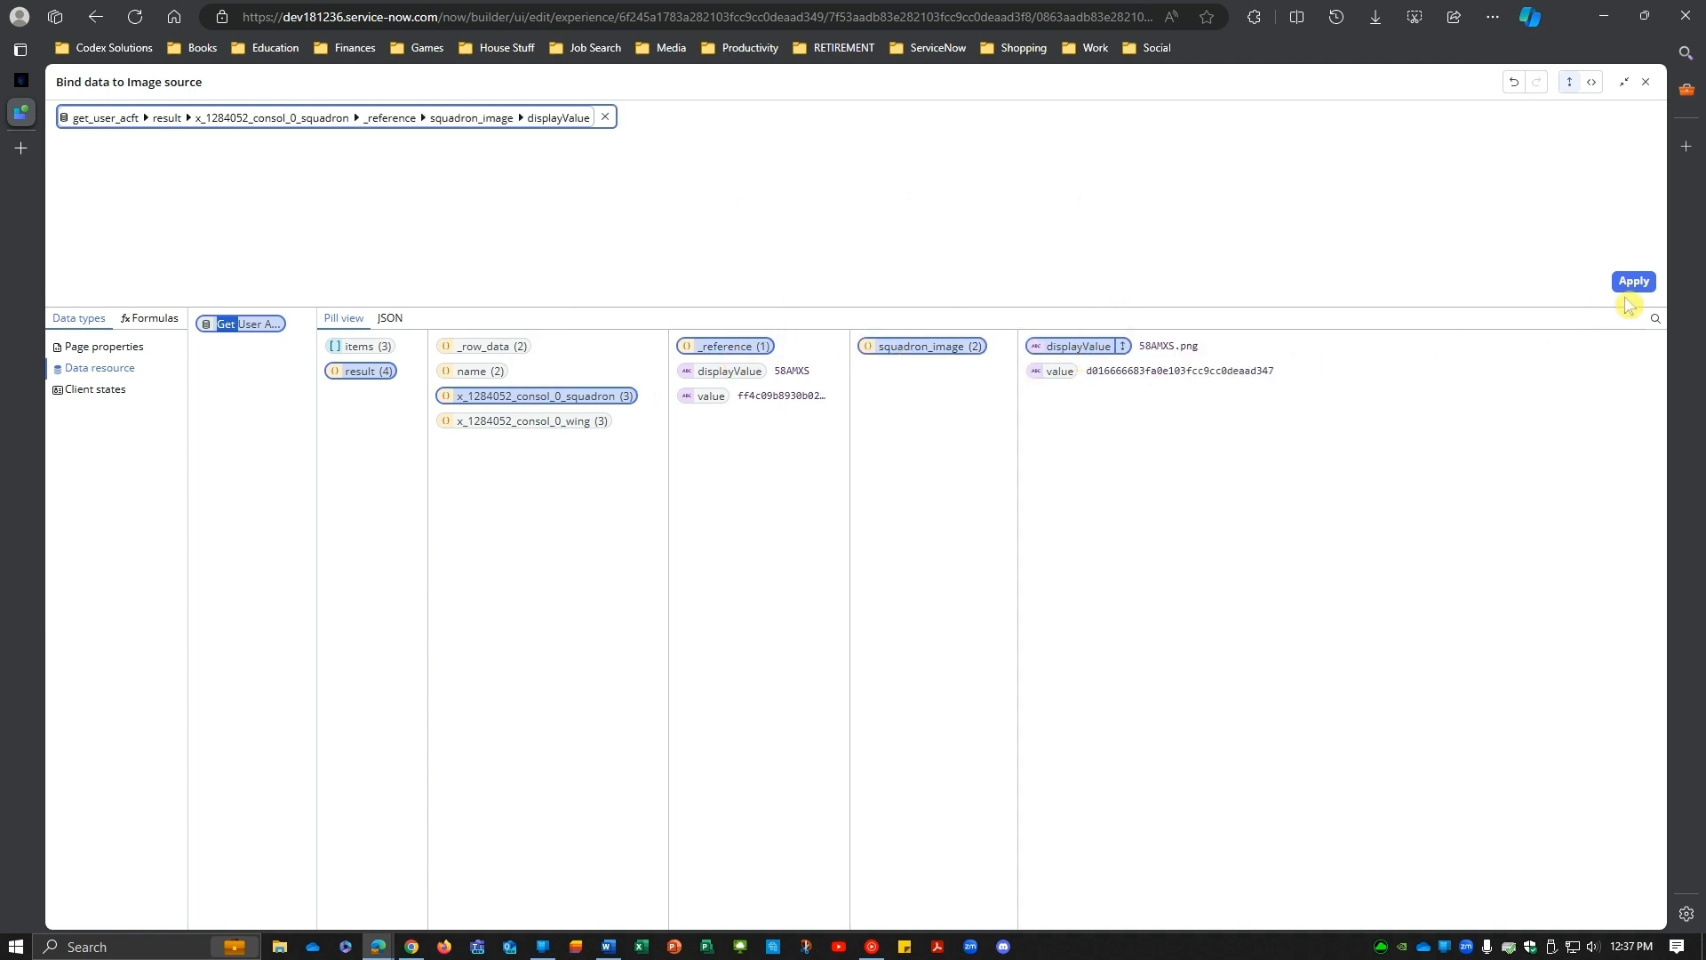
click(1631, 283)
click(959, 490)
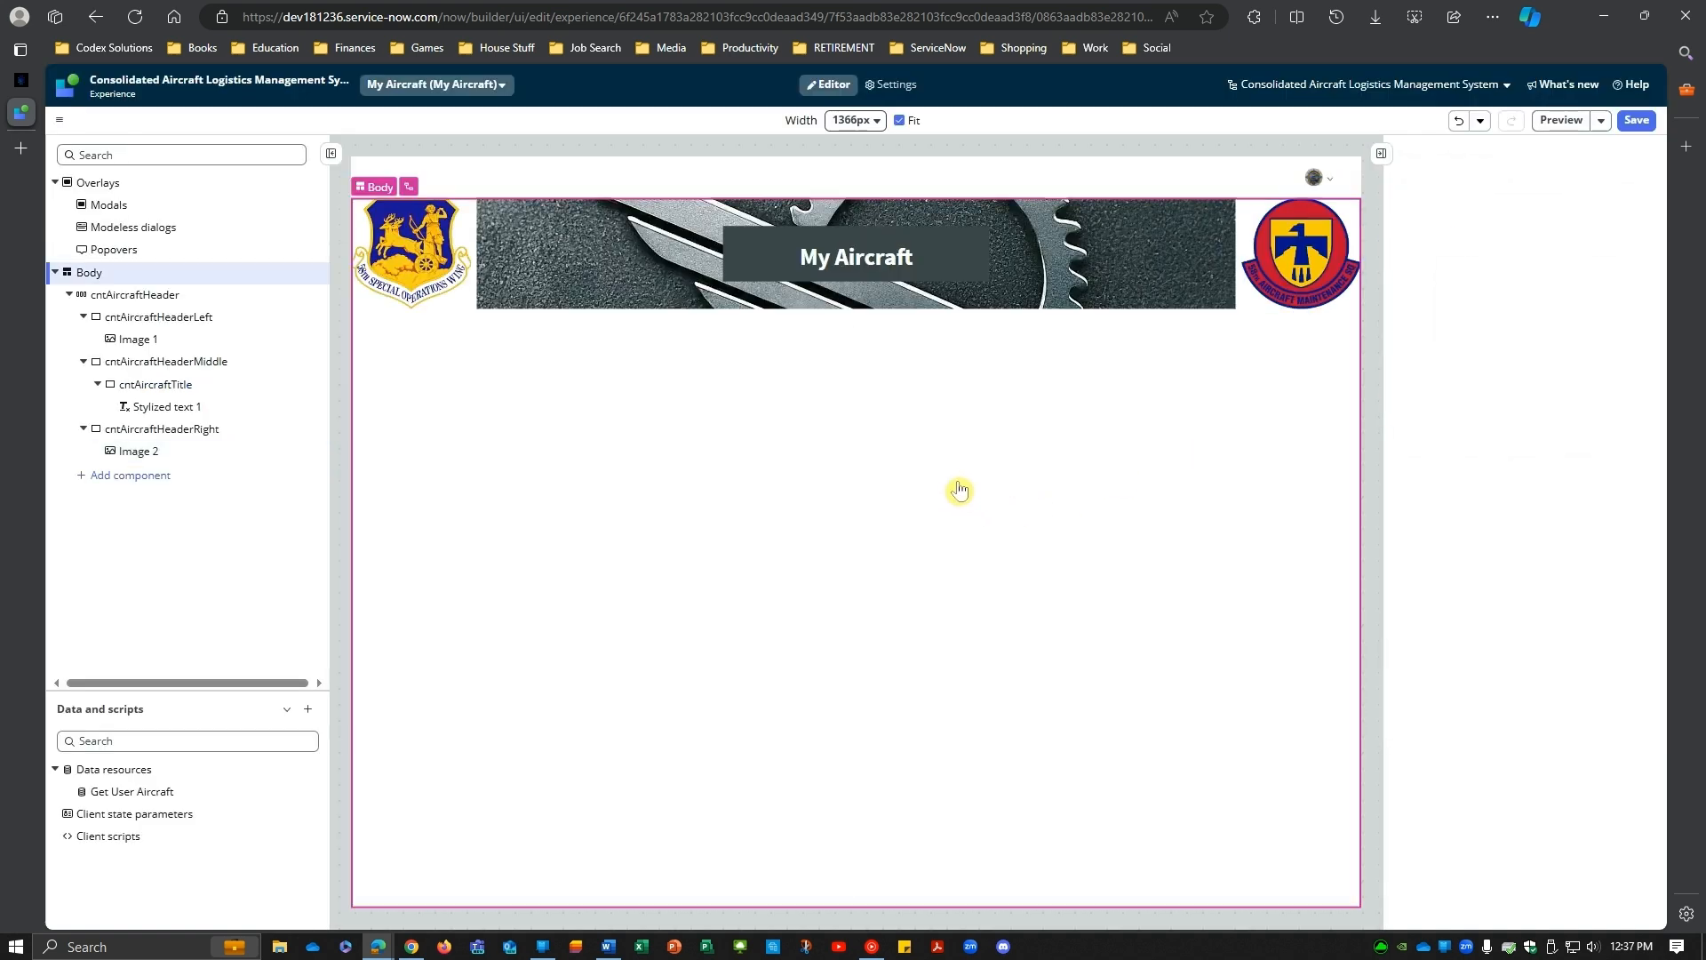
Step: Add a background to cntAircraftHeader and set its color to Neutral 19
click(125, 295)
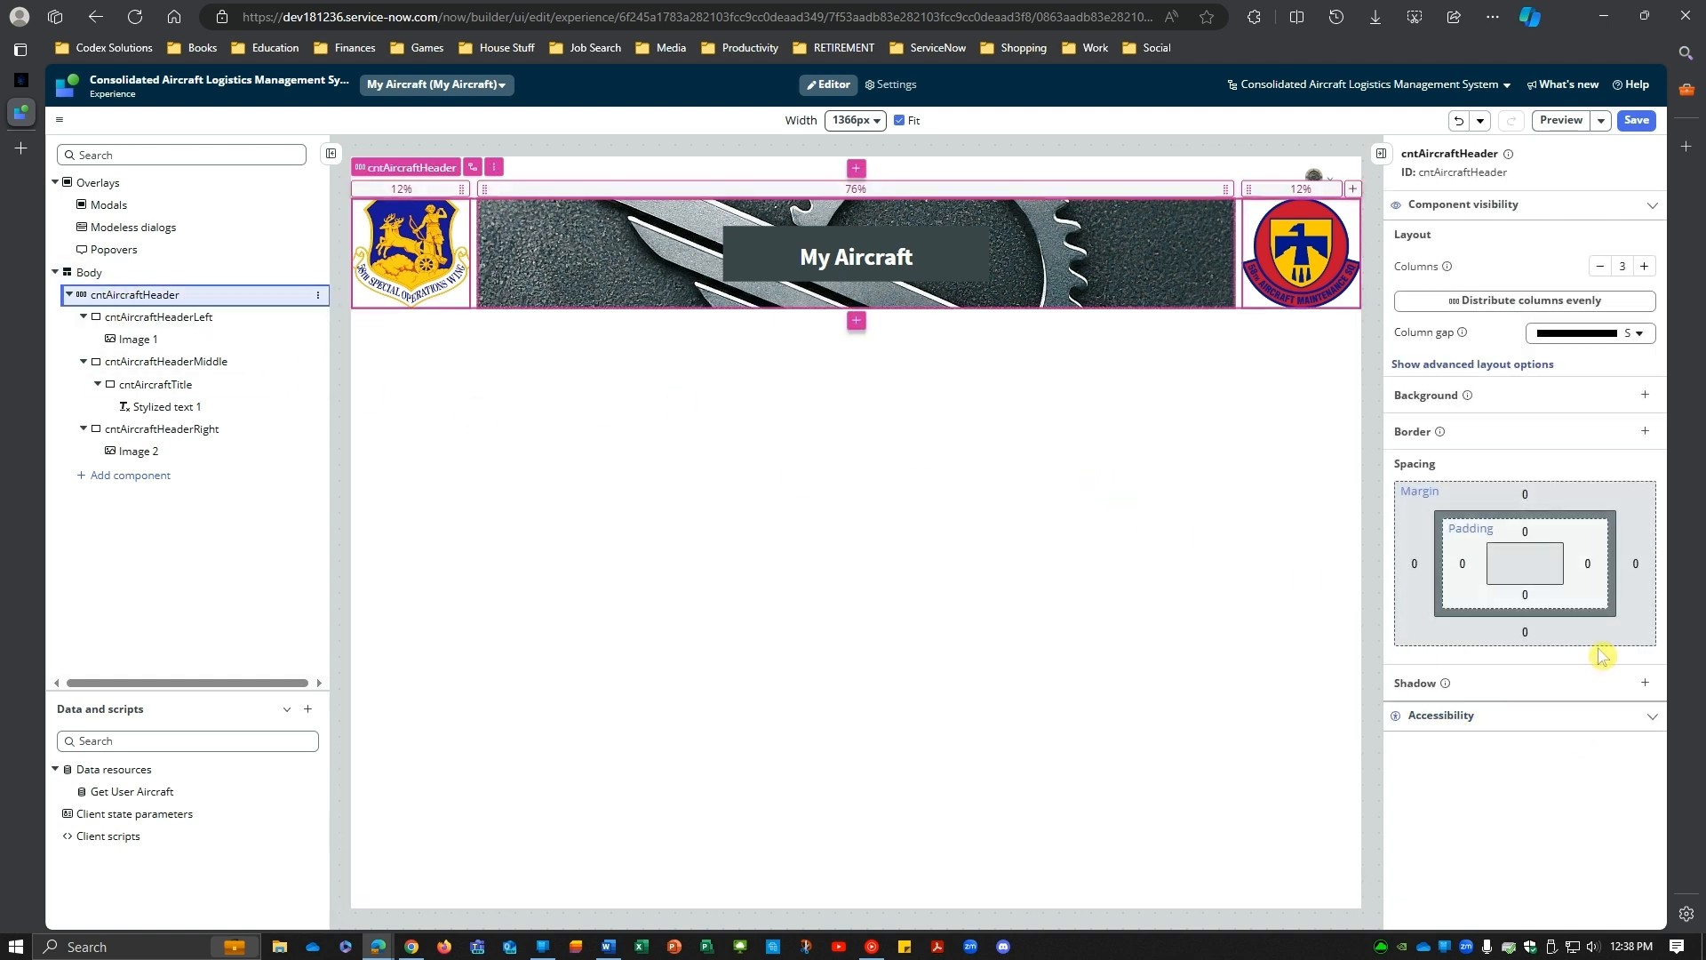
click(1646, 394)
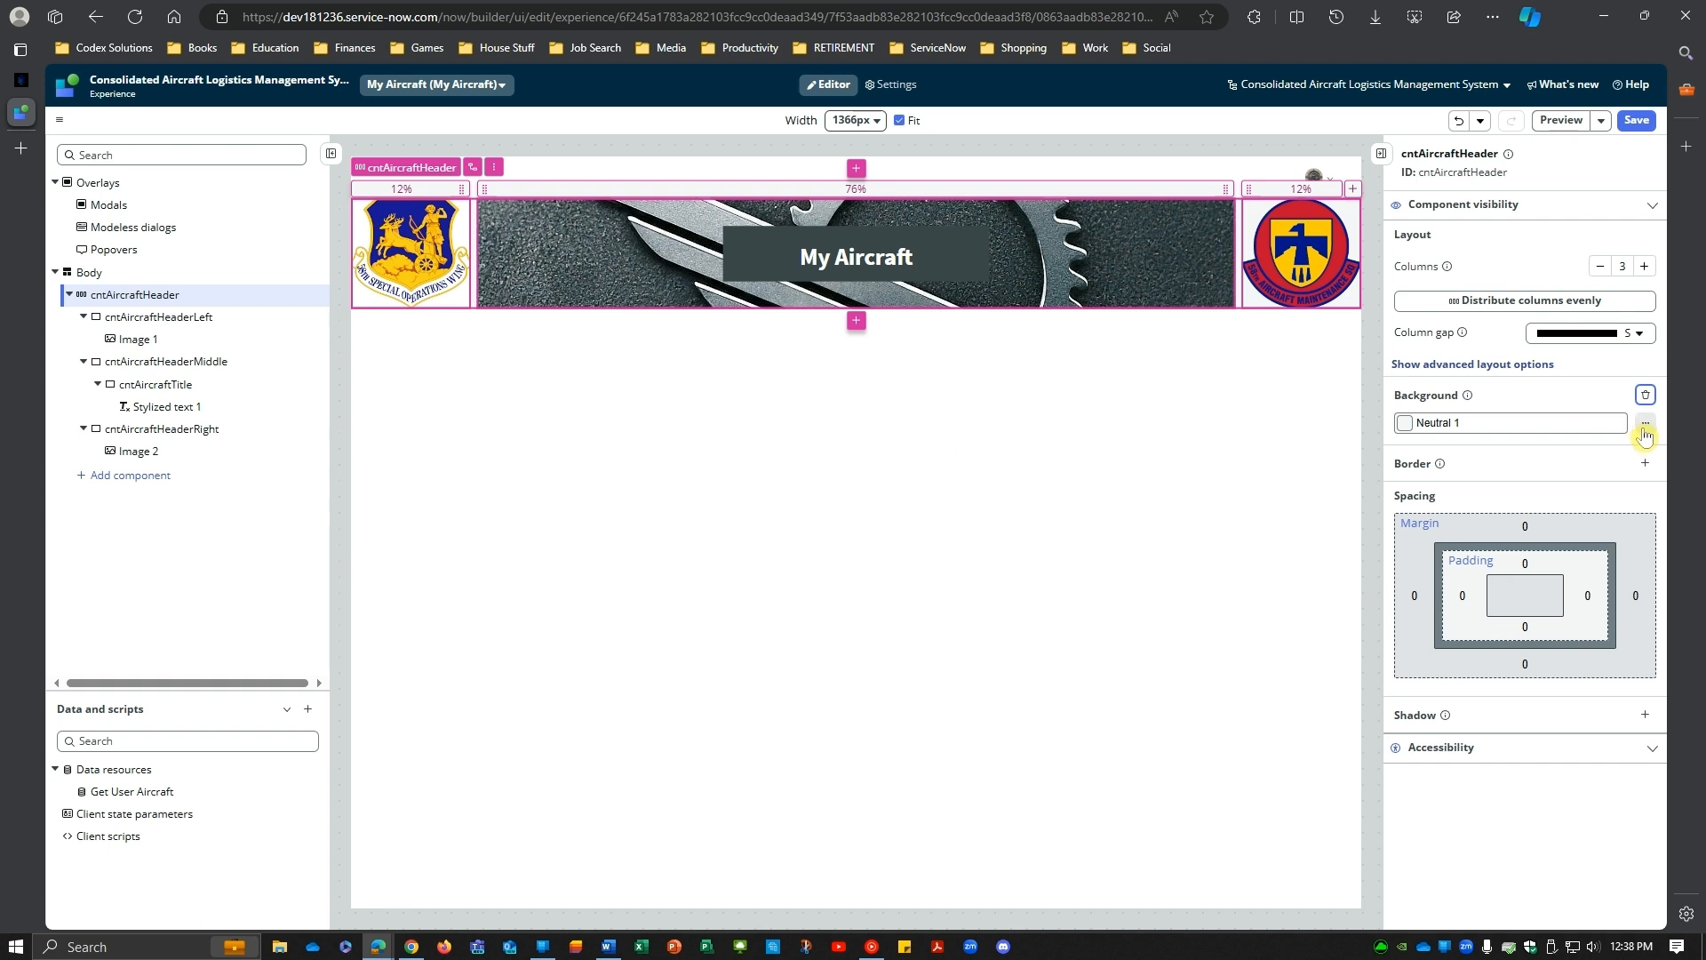
click(1646, 425)
click(1352, 430)
click(1431, 425)
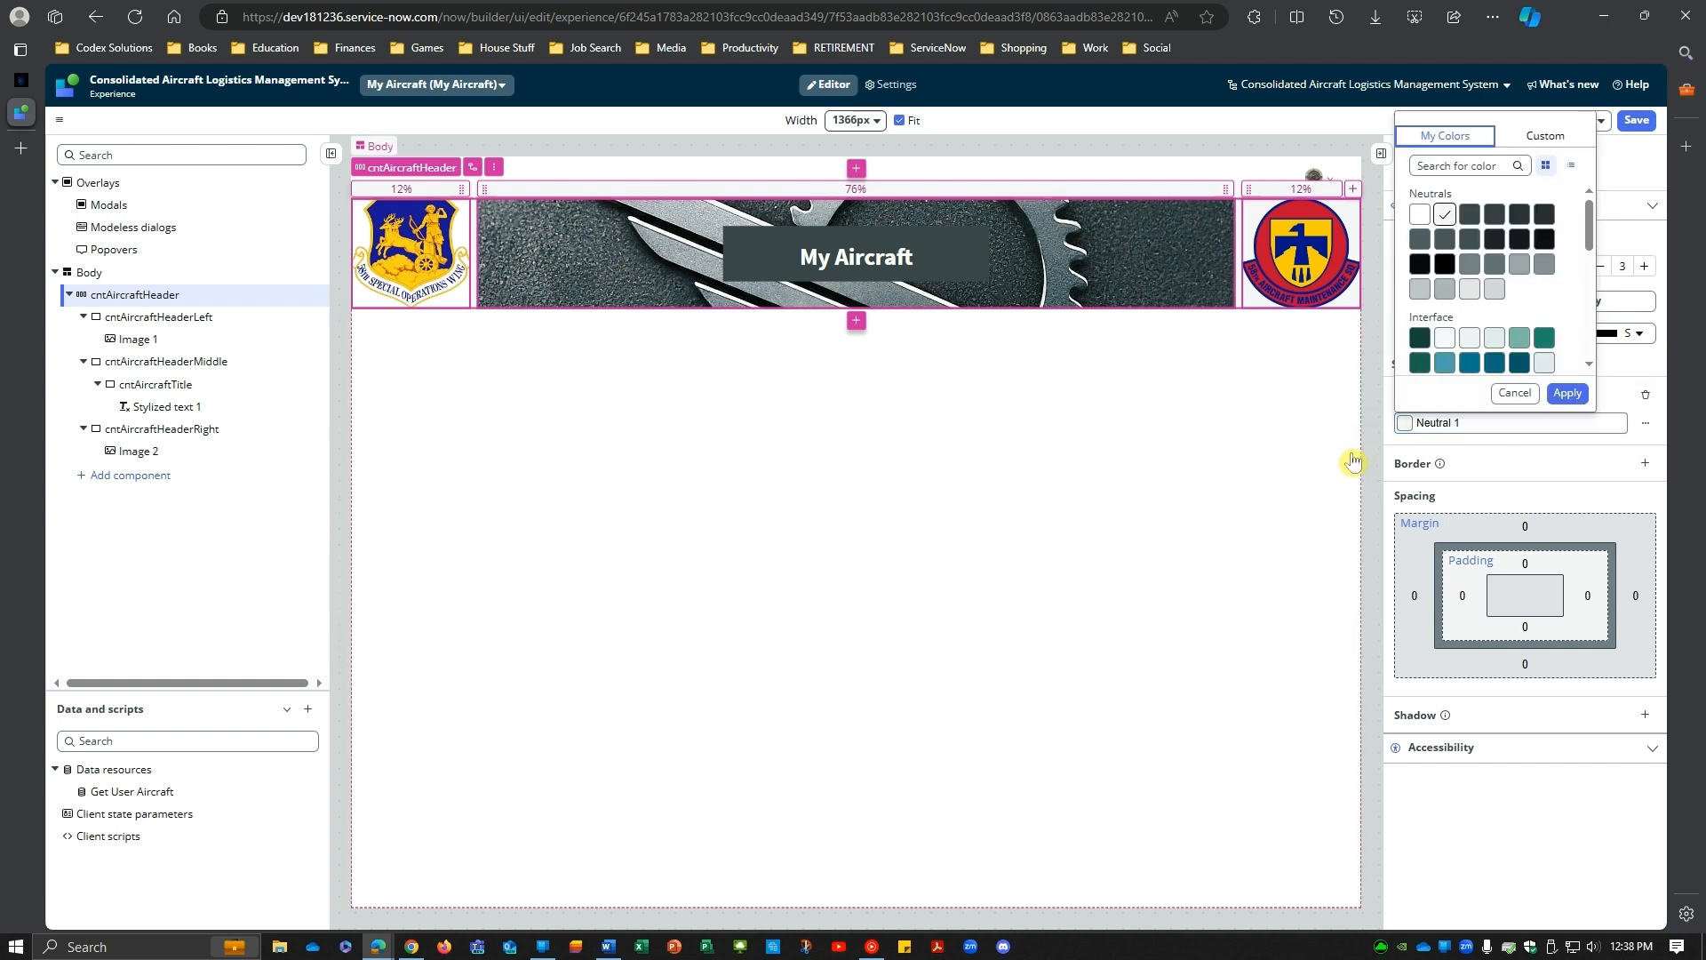
scroll(1501, 244, down, 5)
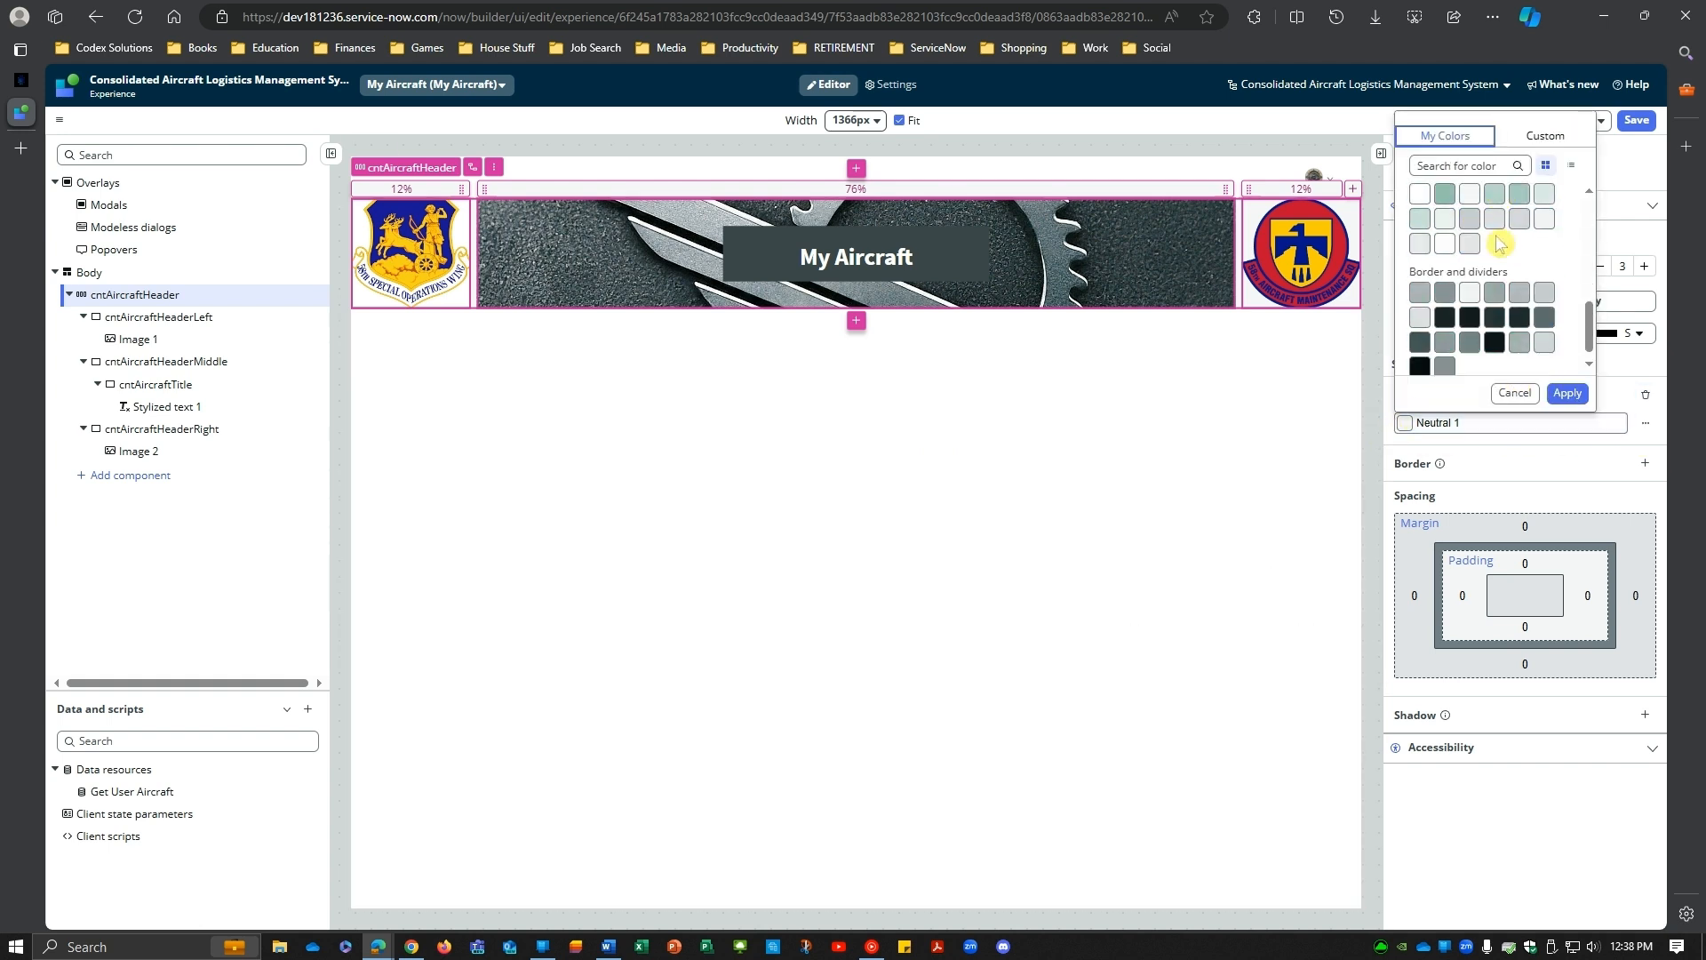
scroll(1500, 244, up, 4)
click(1545, 254)
scroll(1548, 291, down, 4)
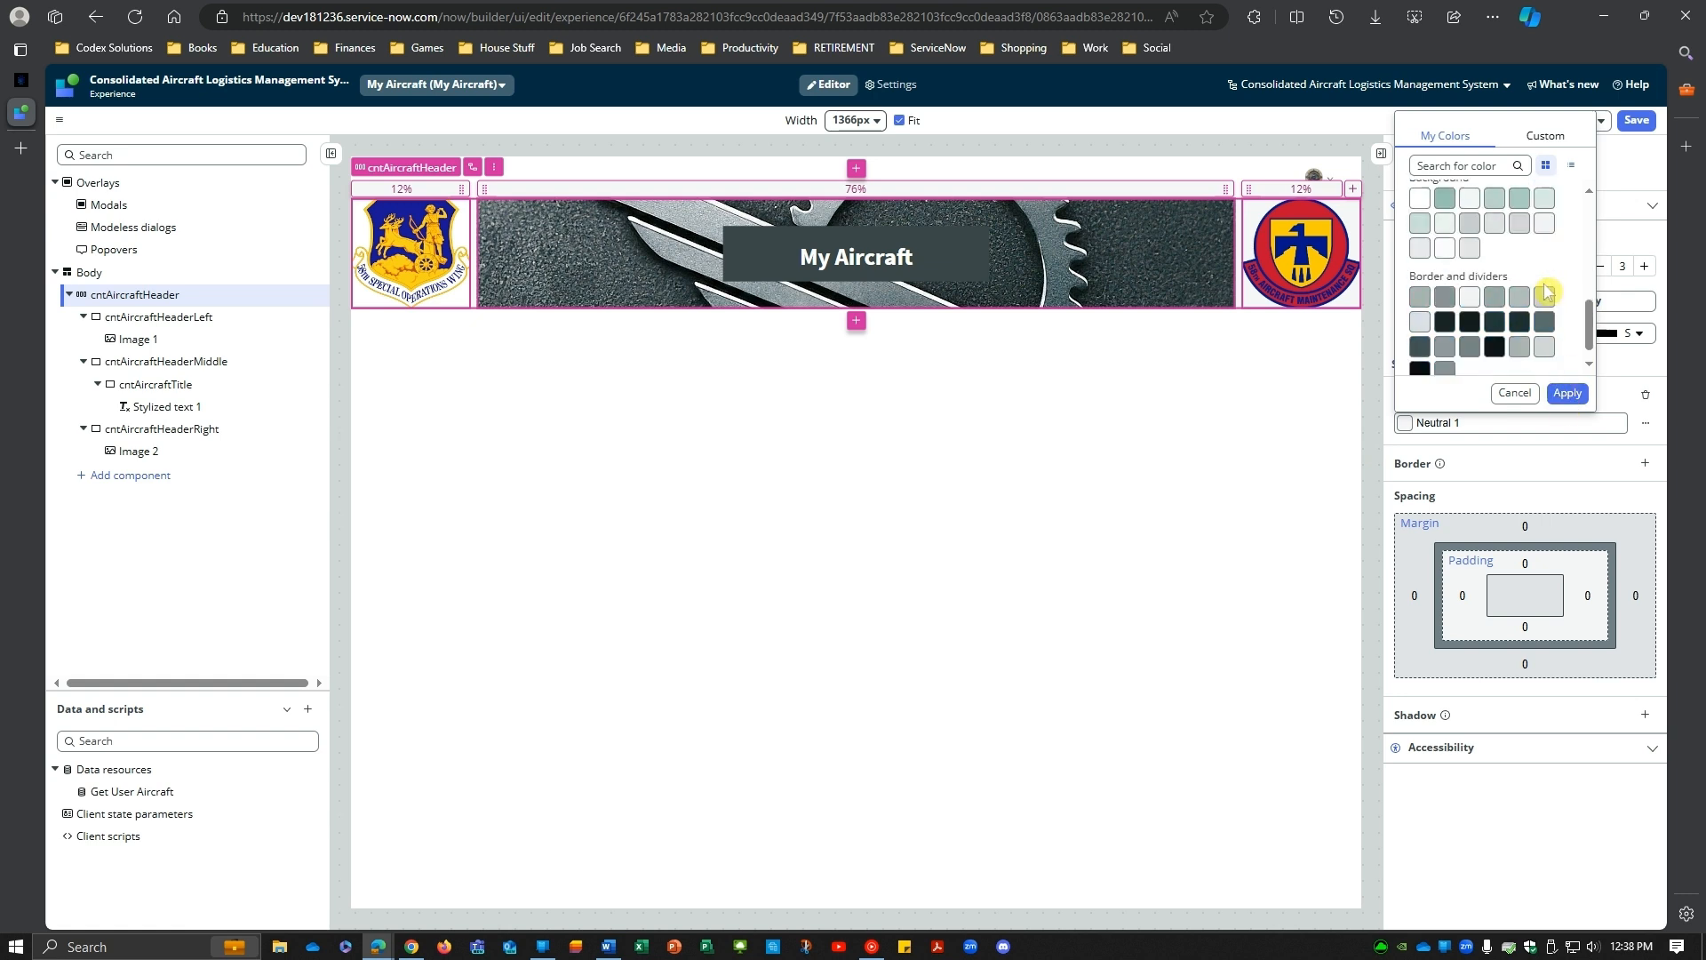
scroll(1548, 292, down, 1)
click(1566, 395)
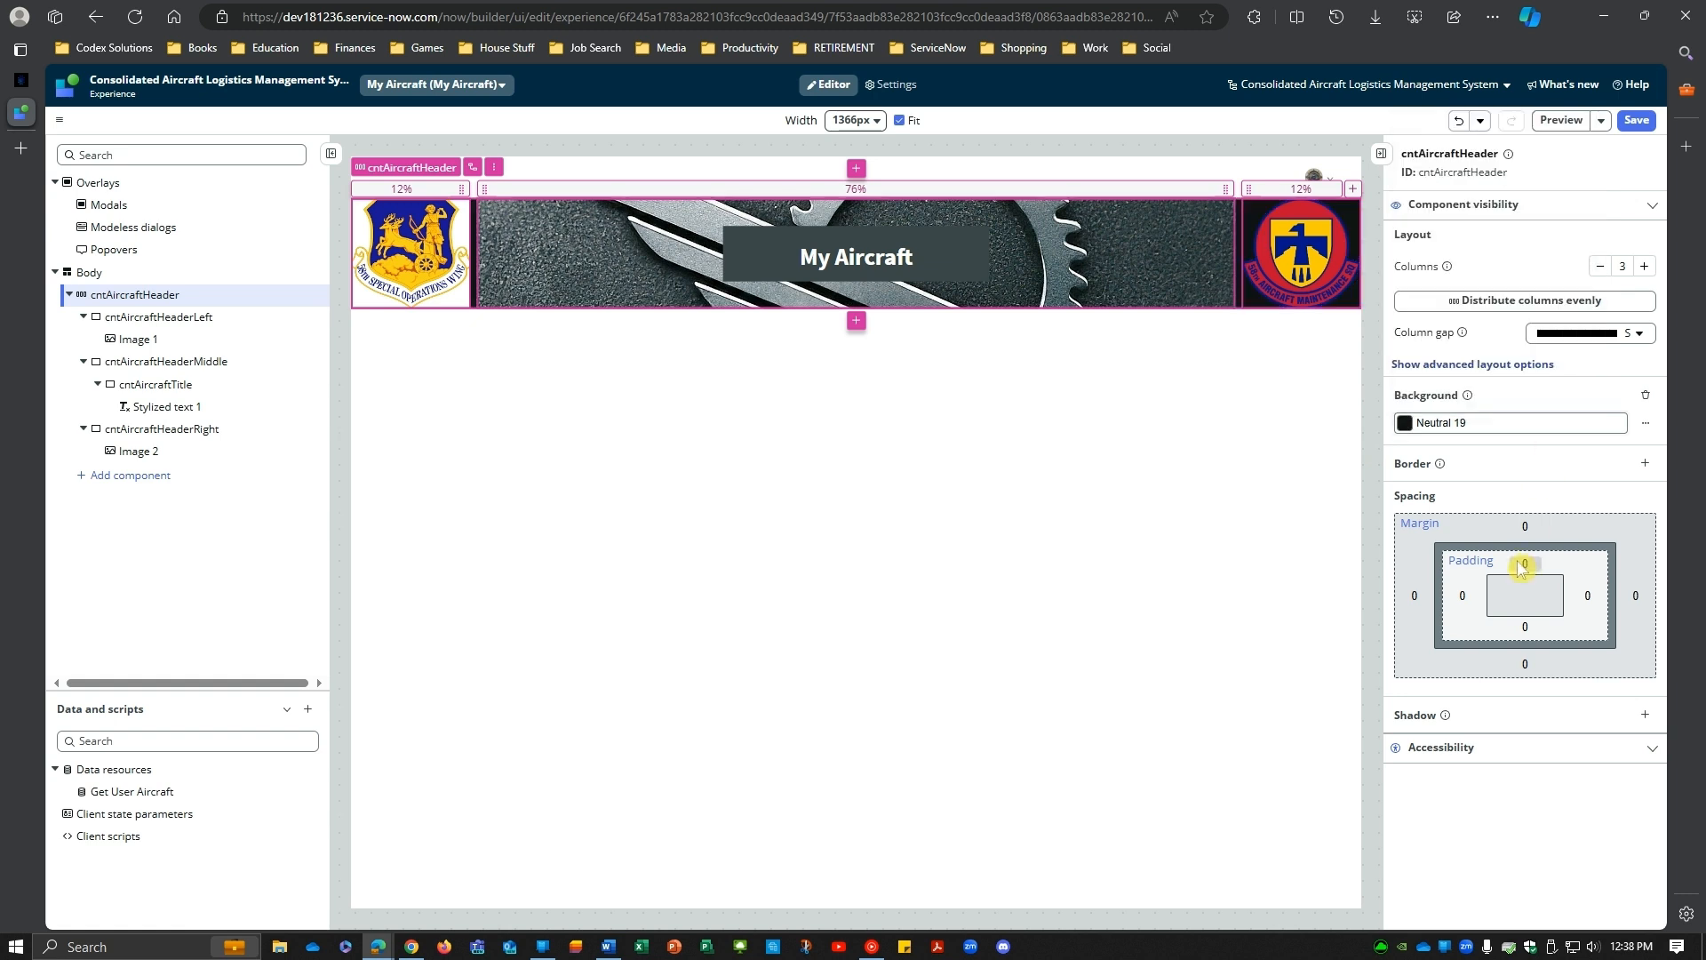
Step: Change the cntAircraftHeader background to the custom color #020202 and apply it
click(1578, 431)
click(1545, 153)
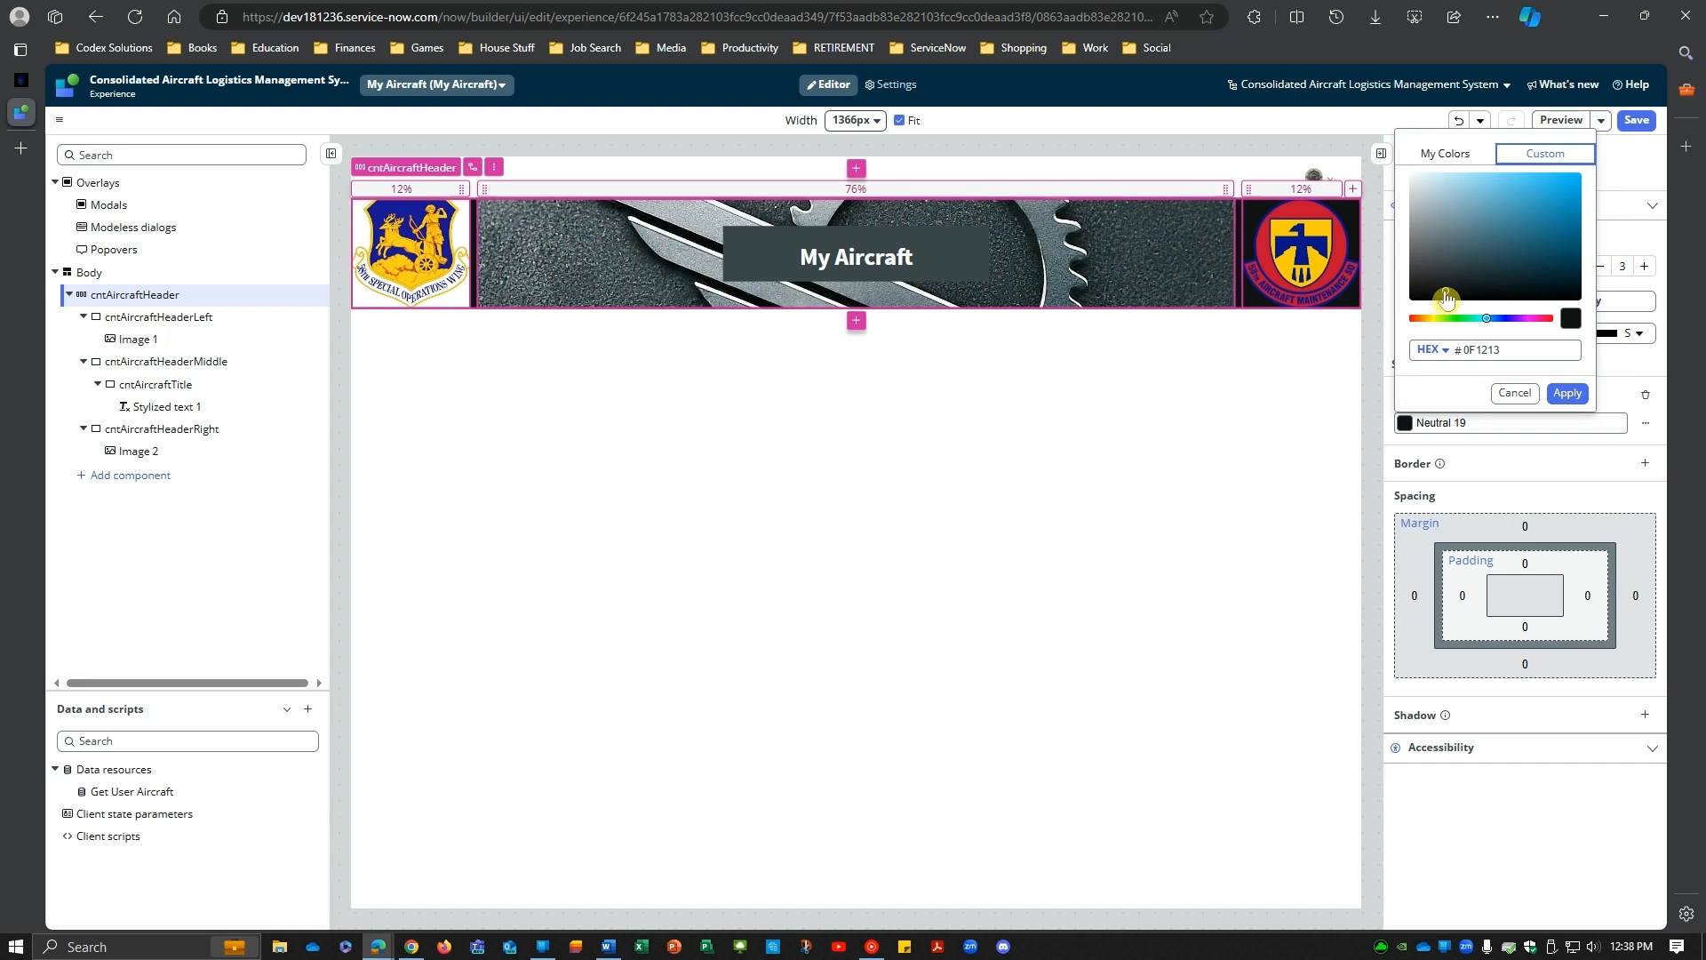
drag(1446, 293, 1434, 296)
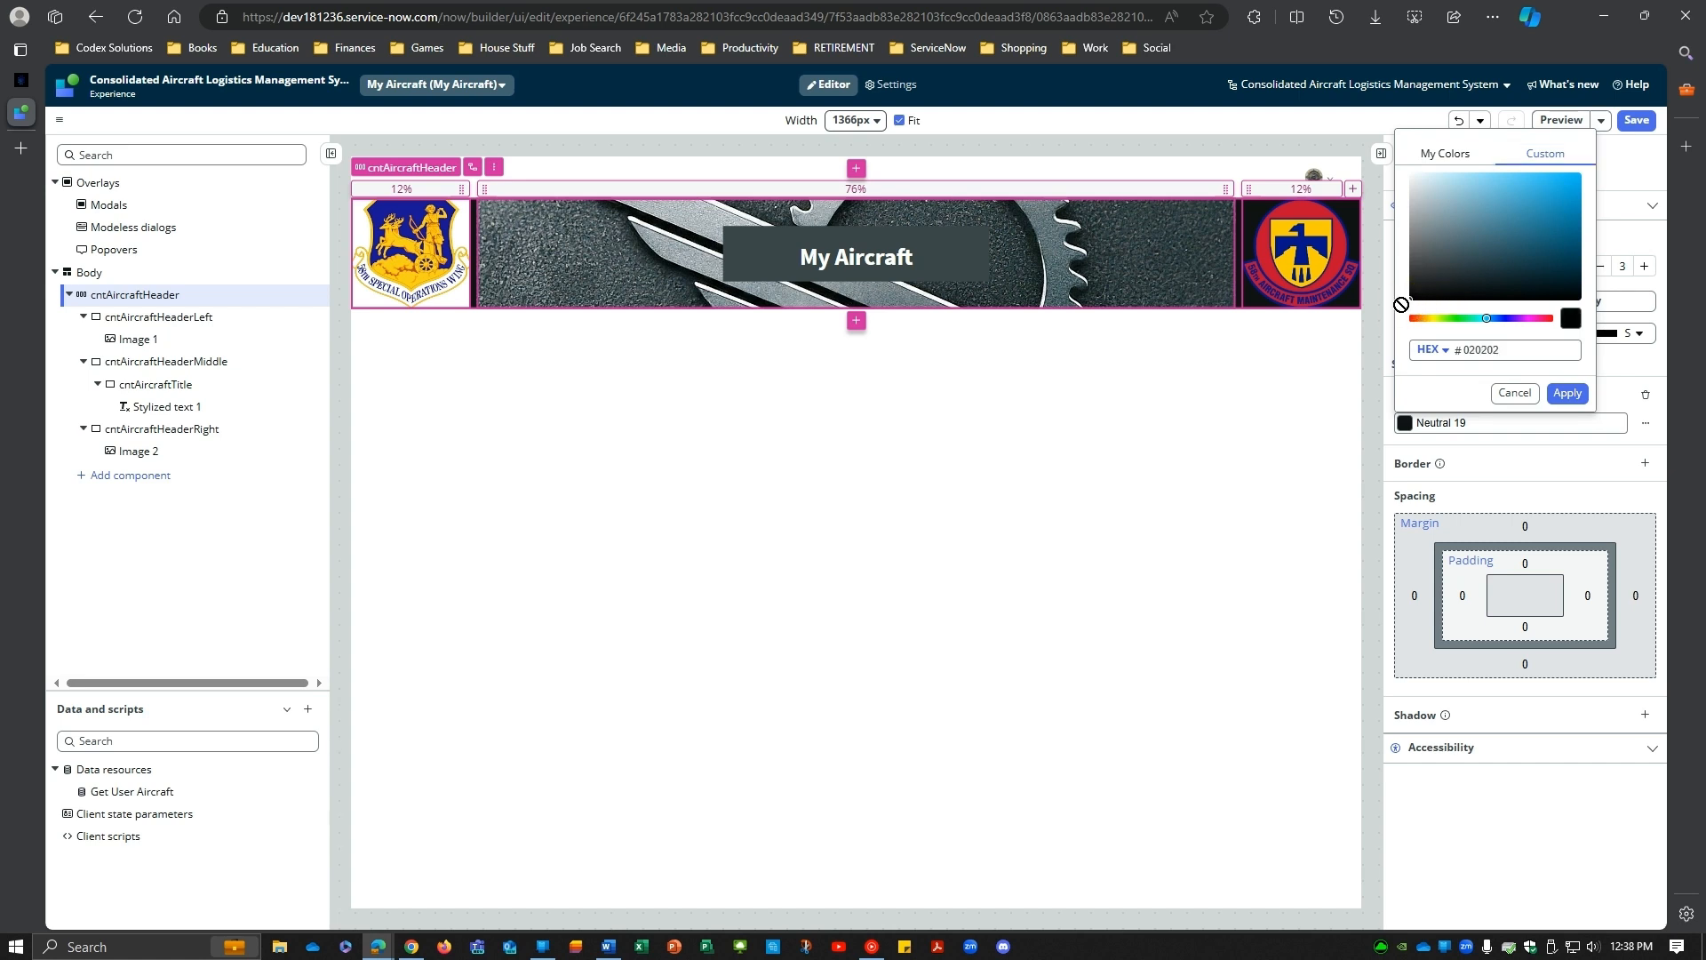
click(1567, 393)
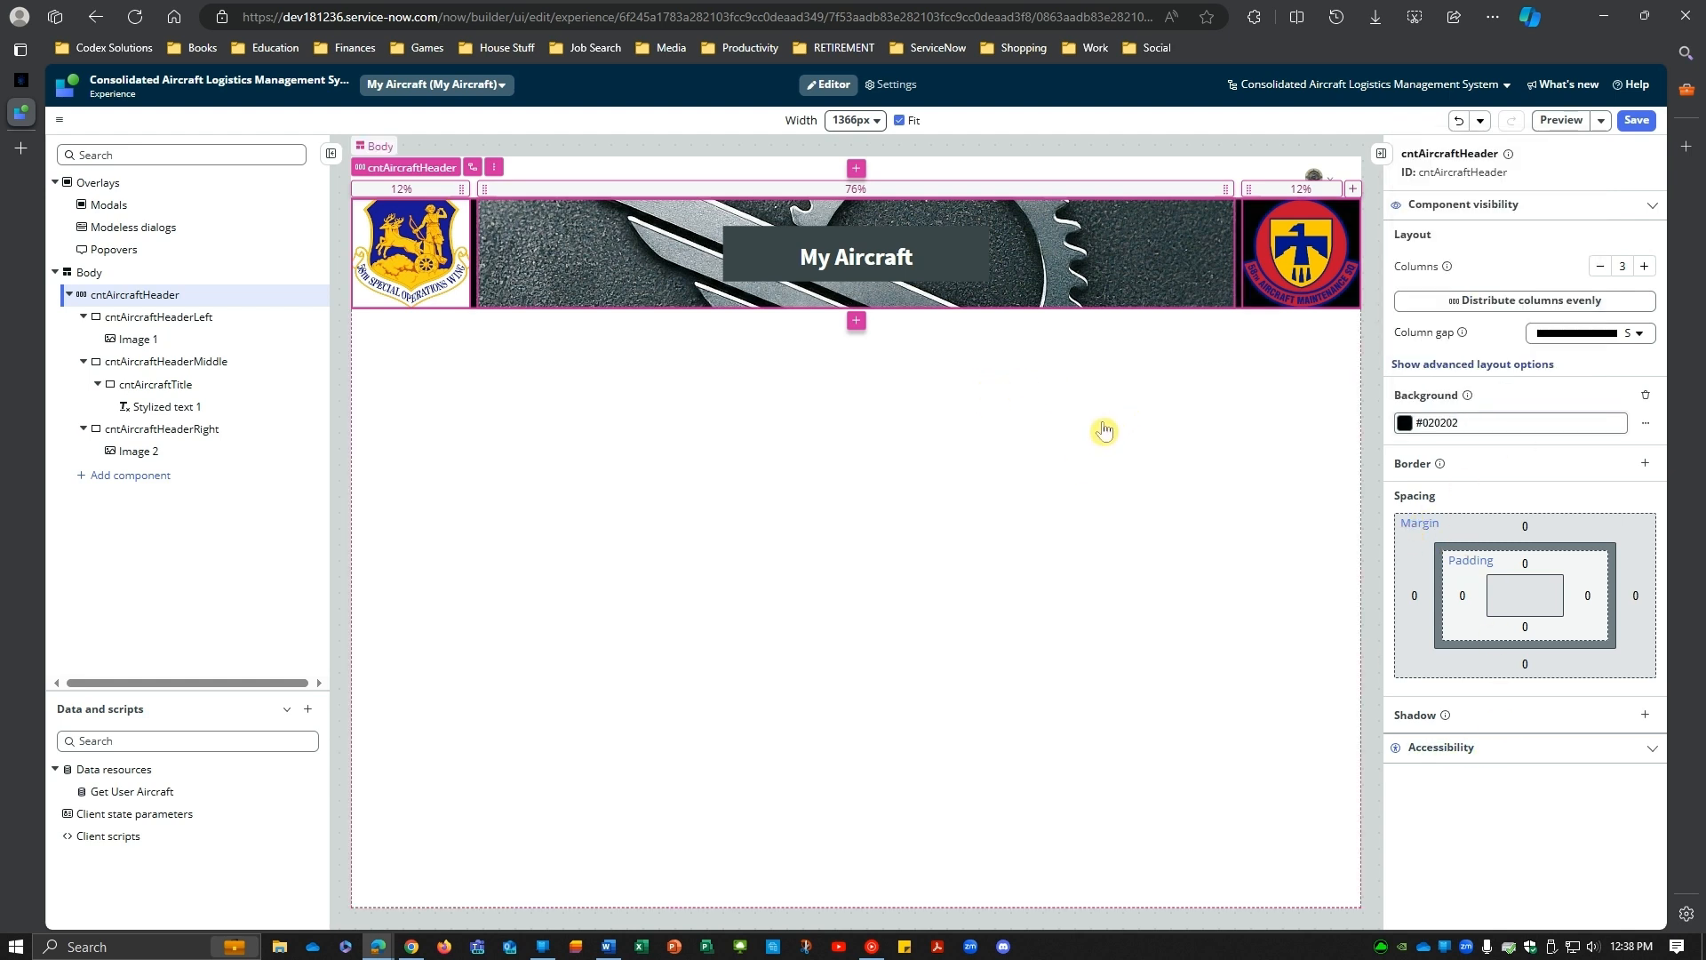
Step: Add a border to cntAircraftHeaderLeft with type None and a custom corner shape of 20
click(164, 320)
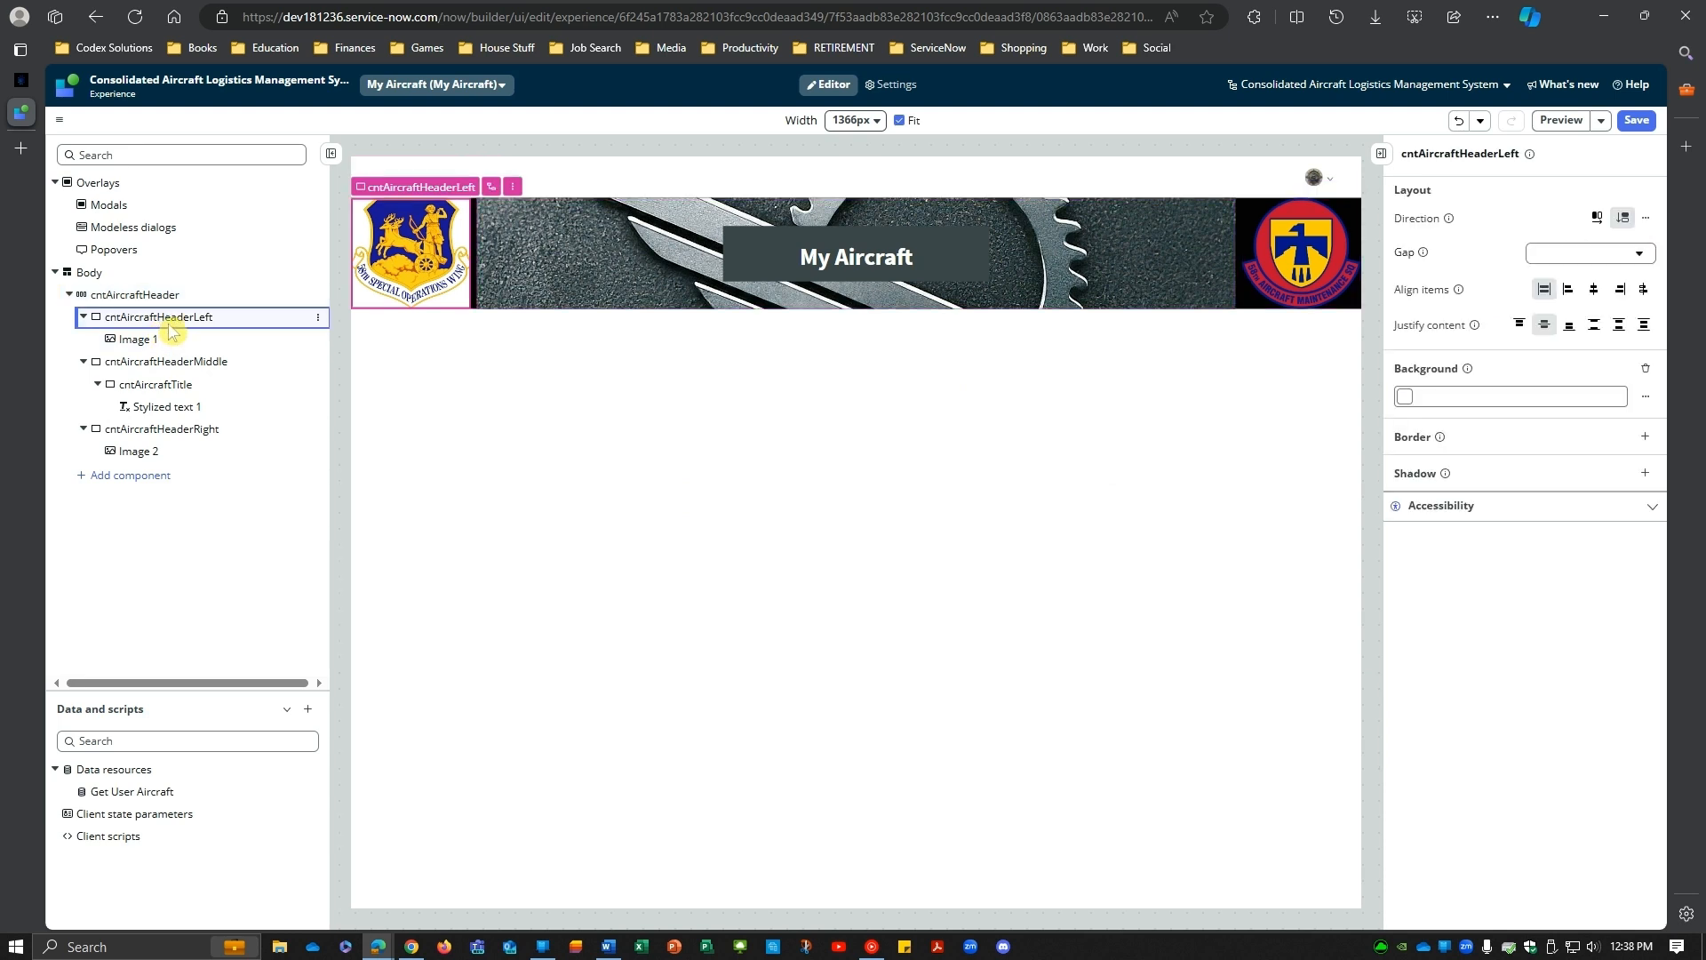
click(1646, 437)
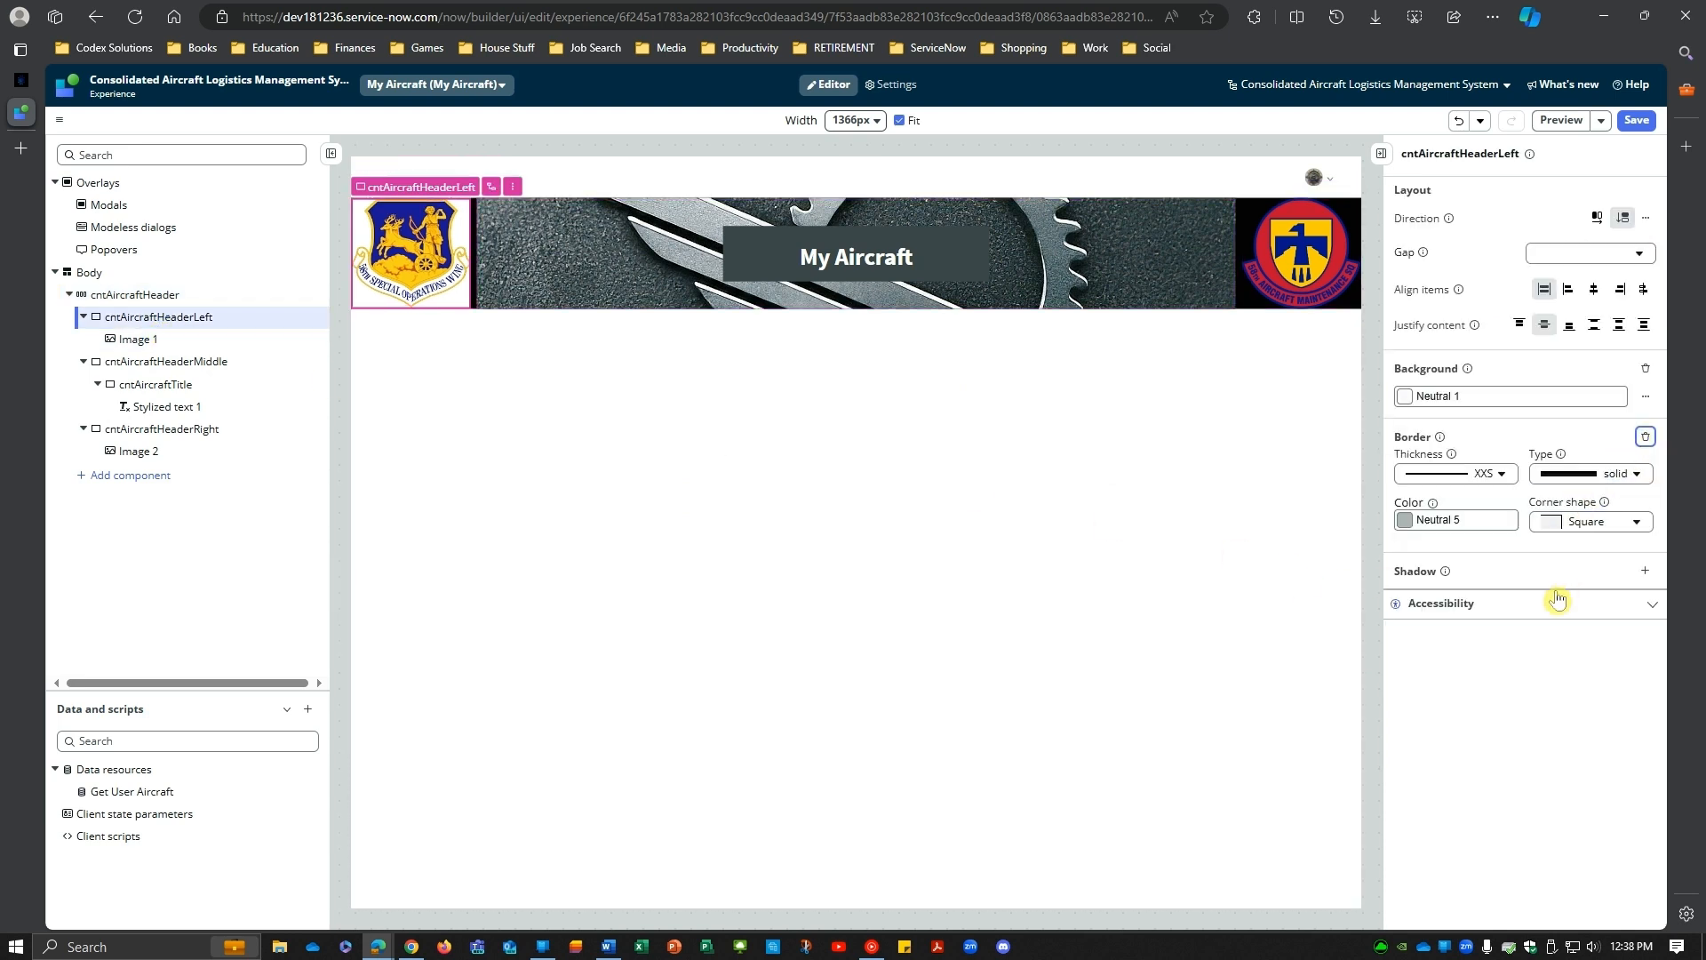
click(1596, 473)
click(1591, 497)
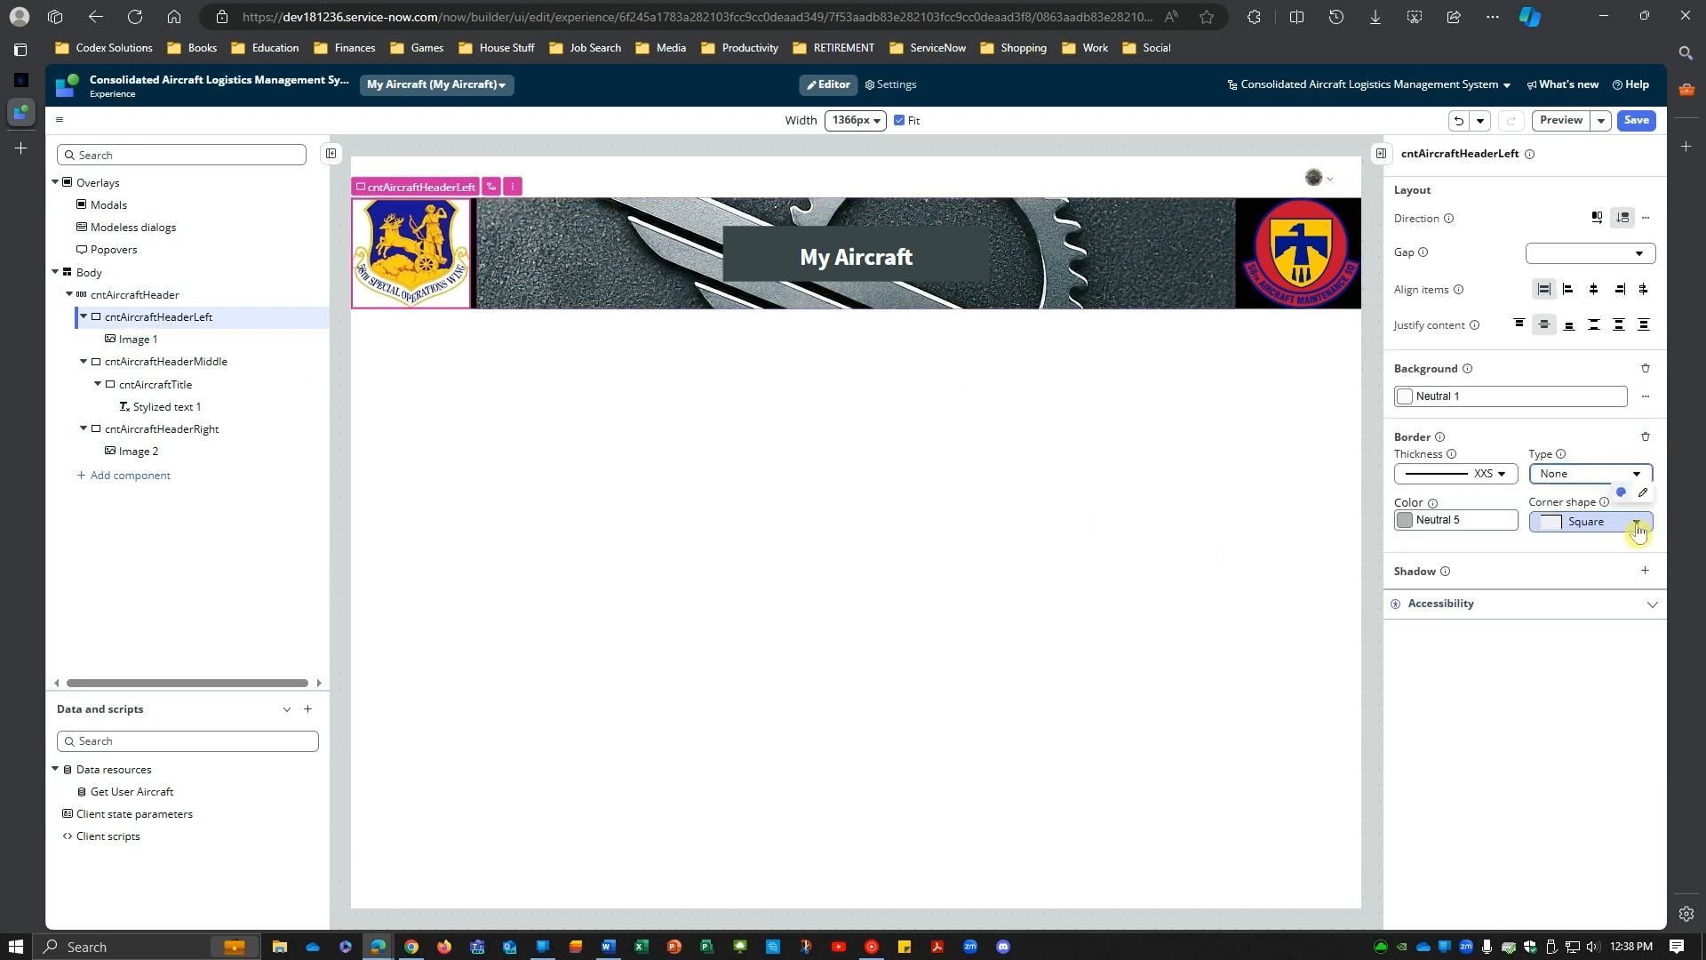
click(1642, 492)
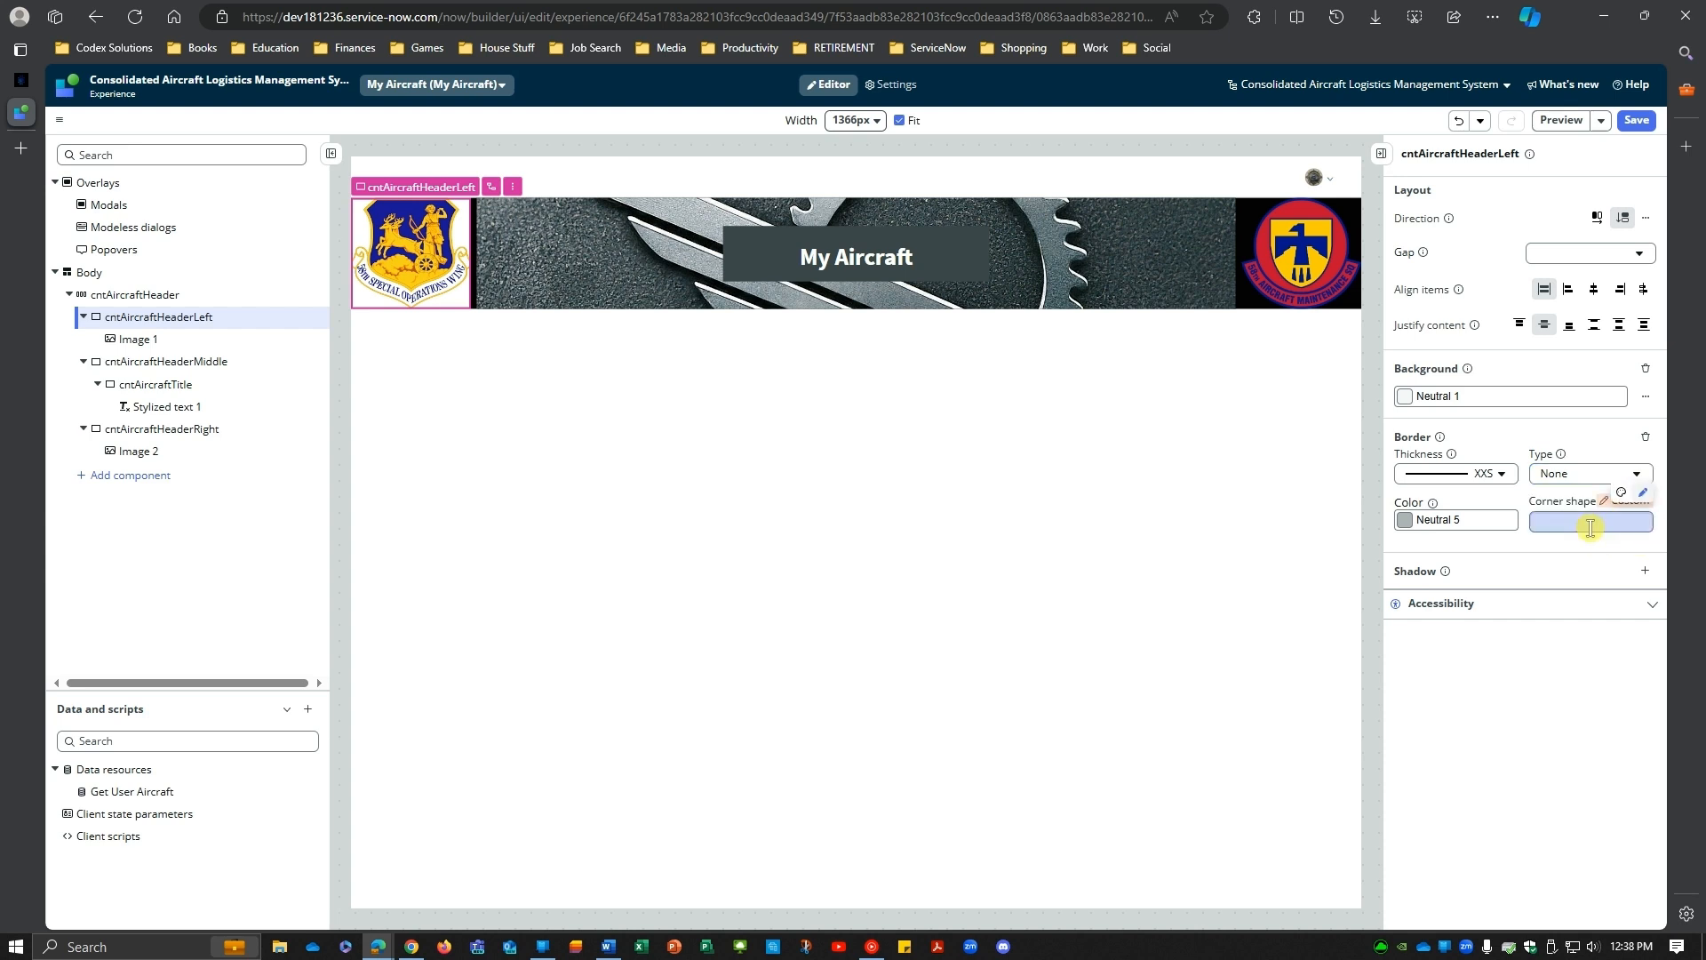
click(1590, 525)
text(20)
click(1513, 771)
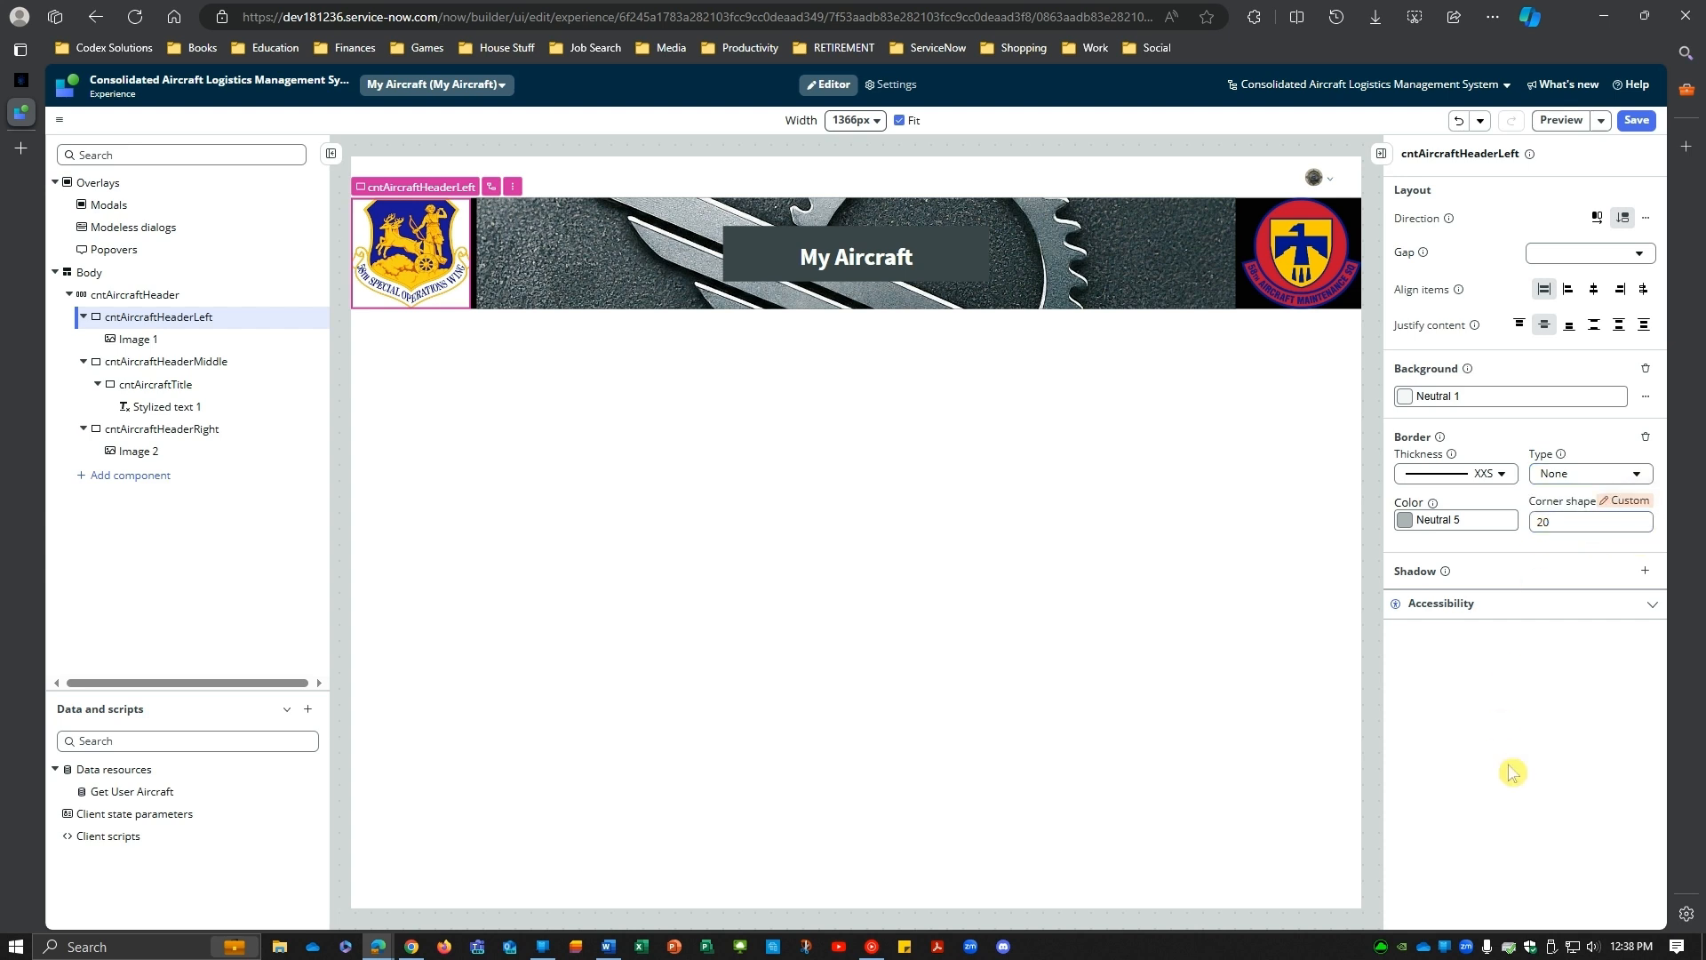
Step: Add a border to cntAircraftHeaderRight with a custom corner shape of 20 and save the page
click(133, 428)
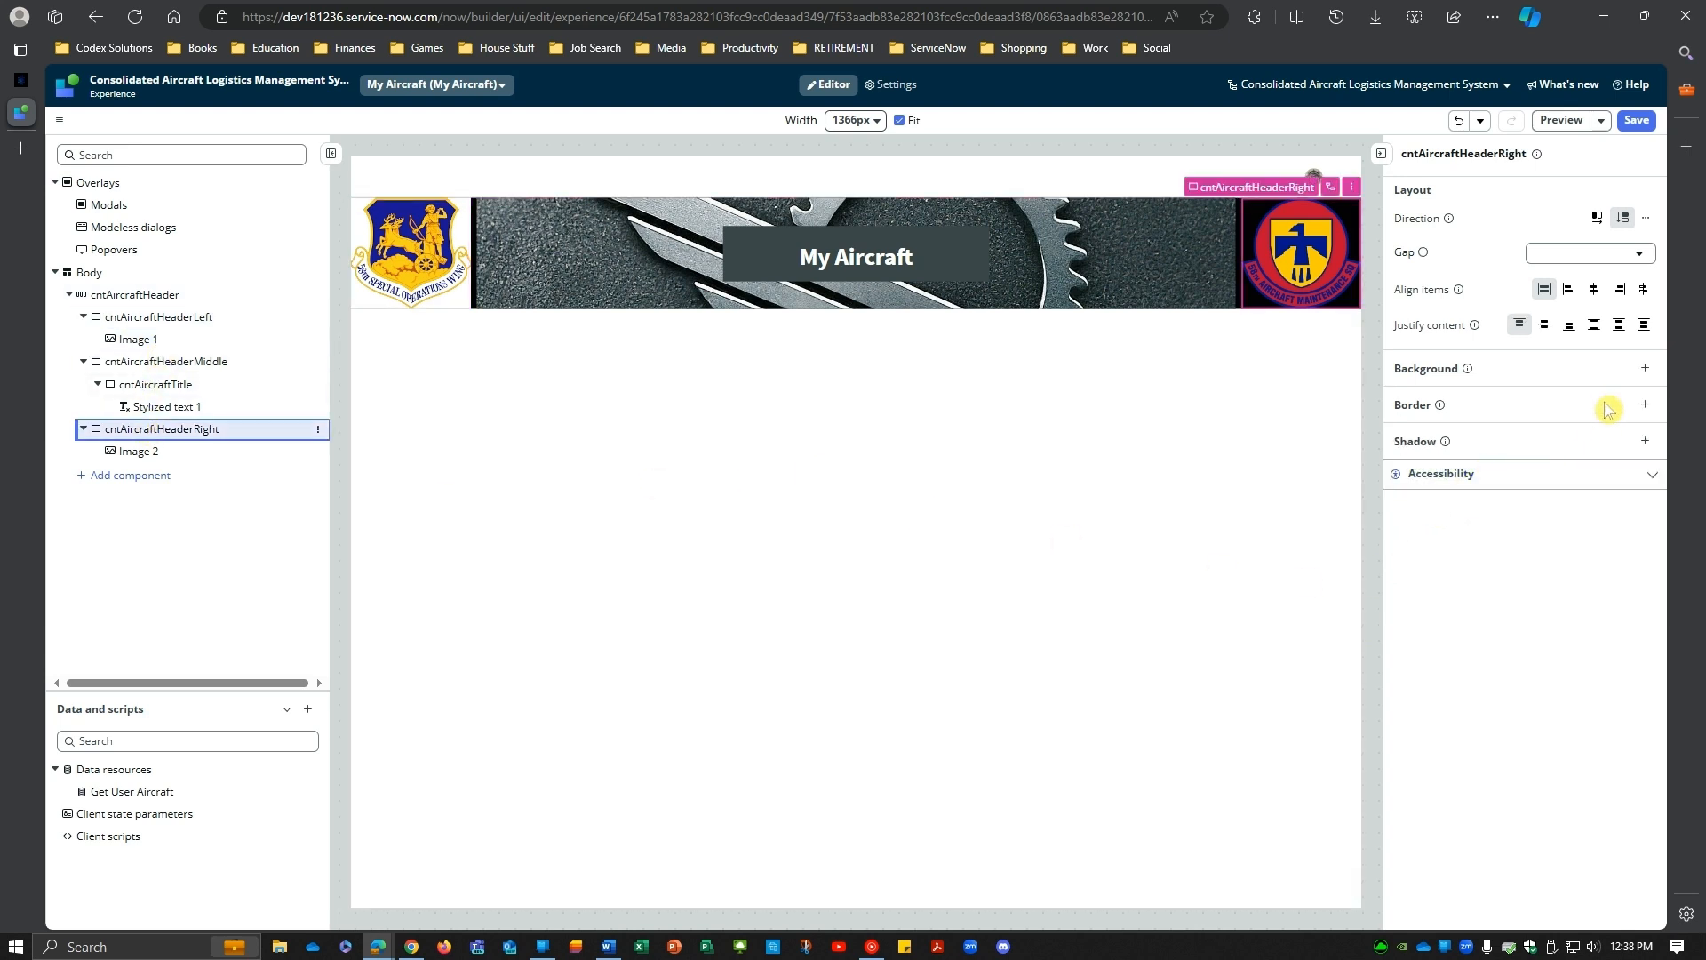
click(1645, 404)
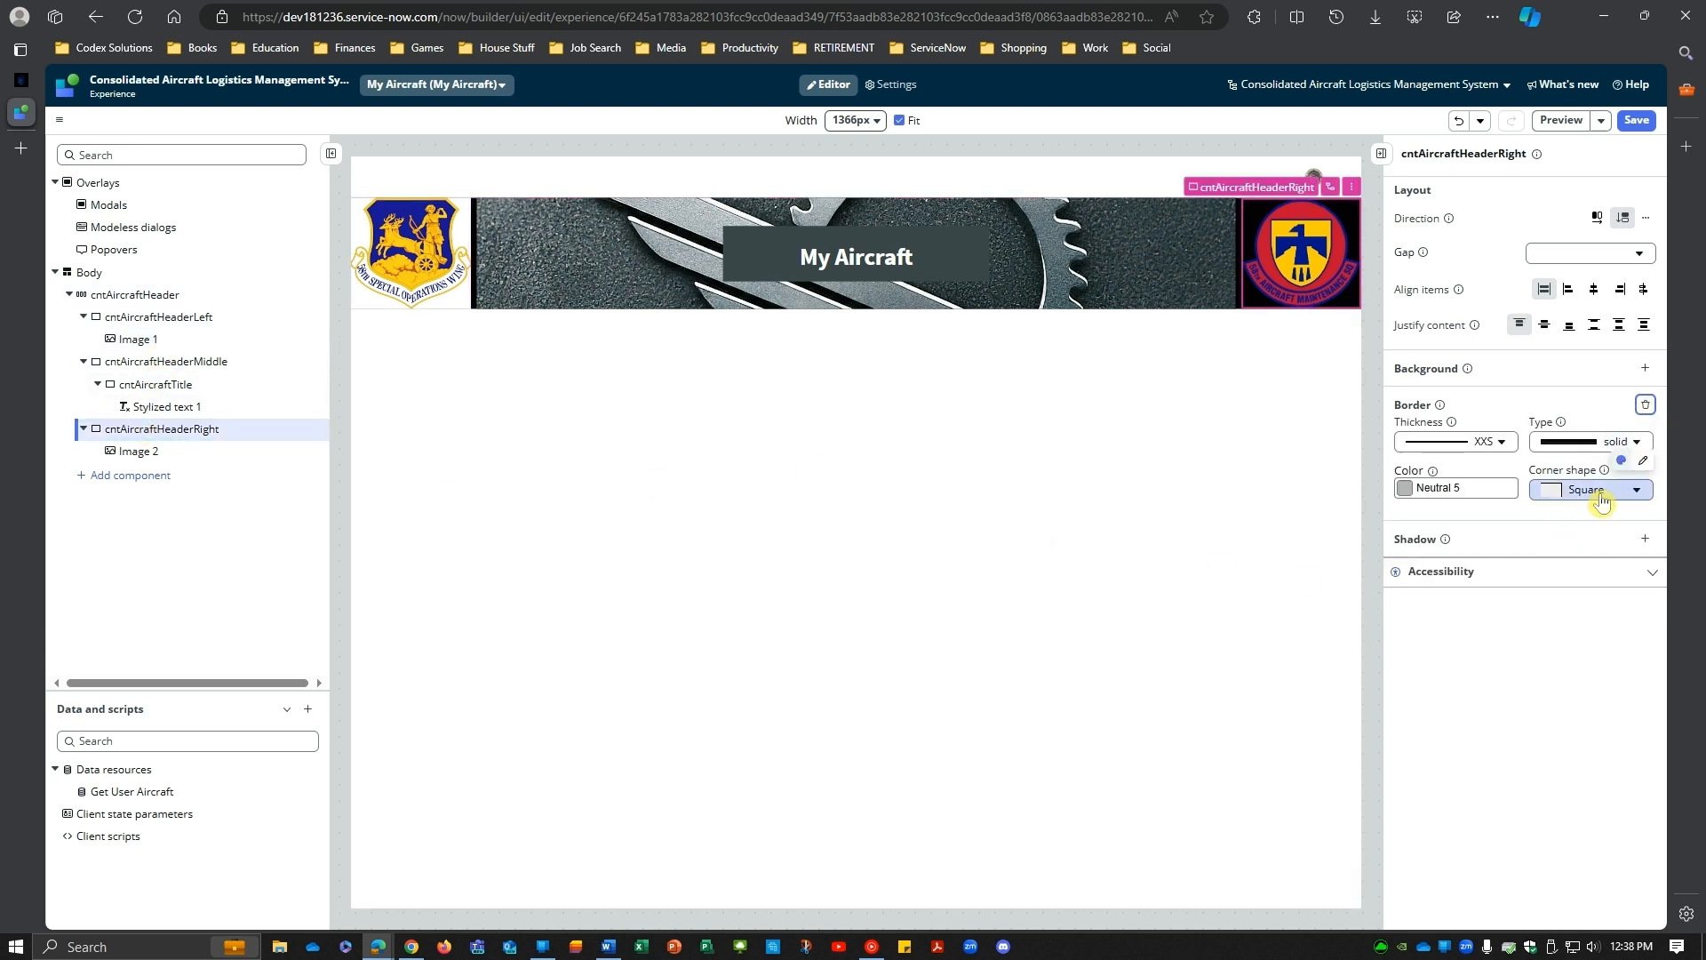
click(1643, 460)
click(1583, 491)
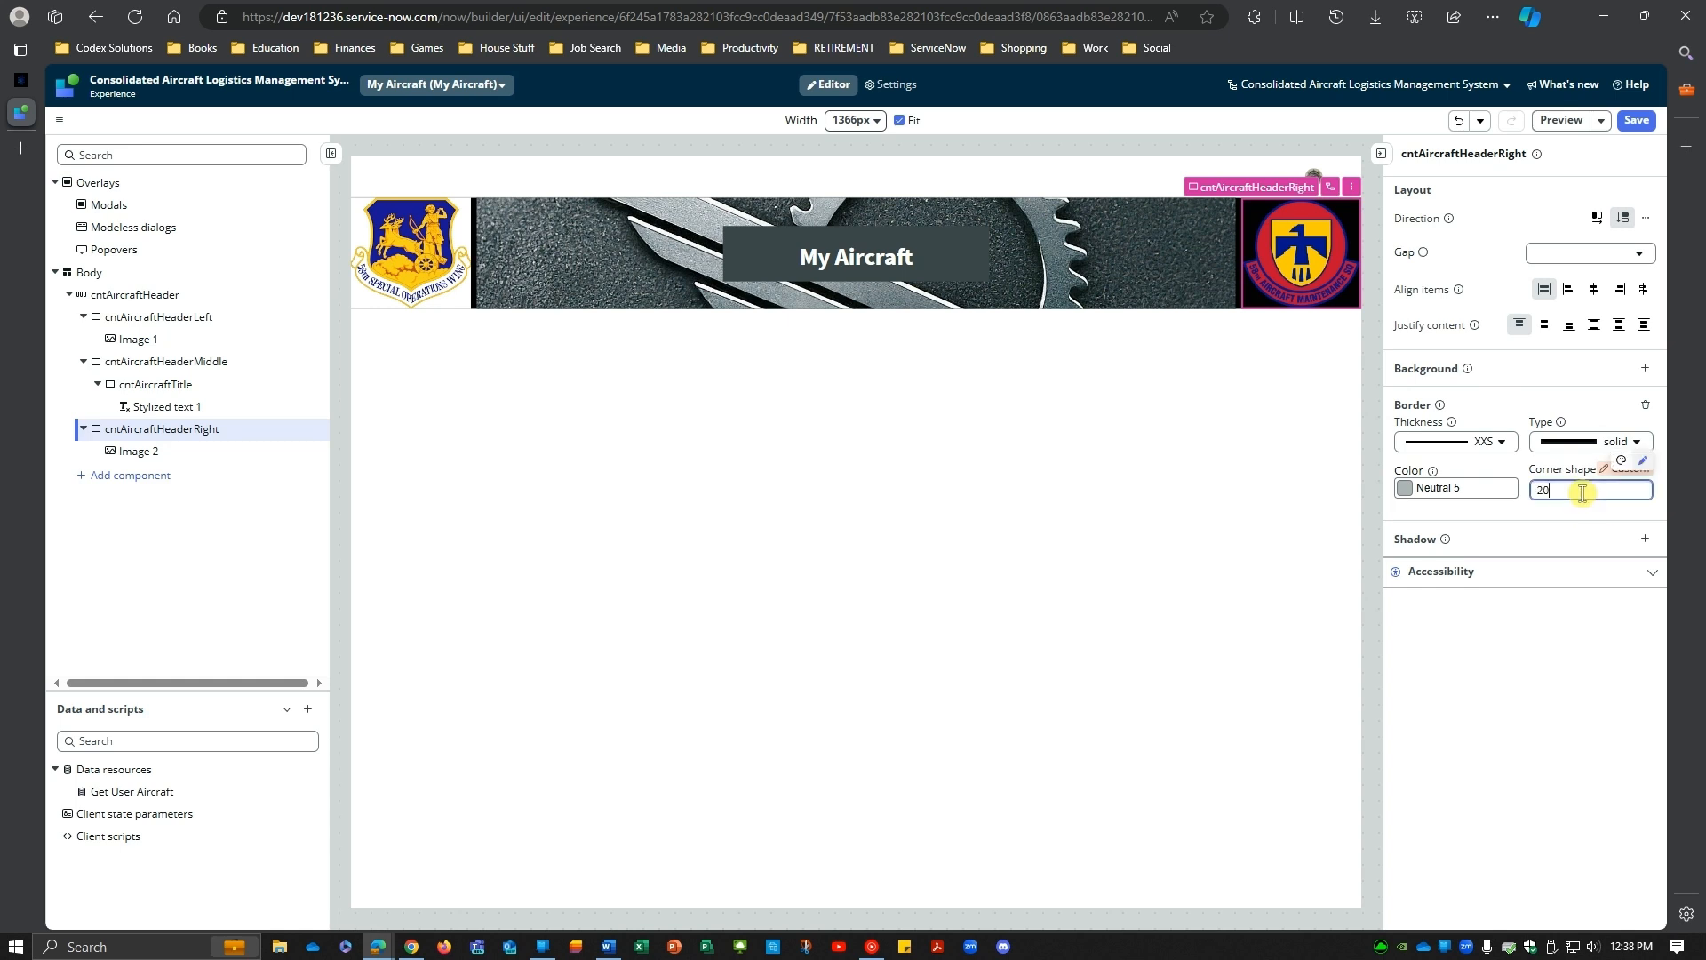
click(1637, 120)
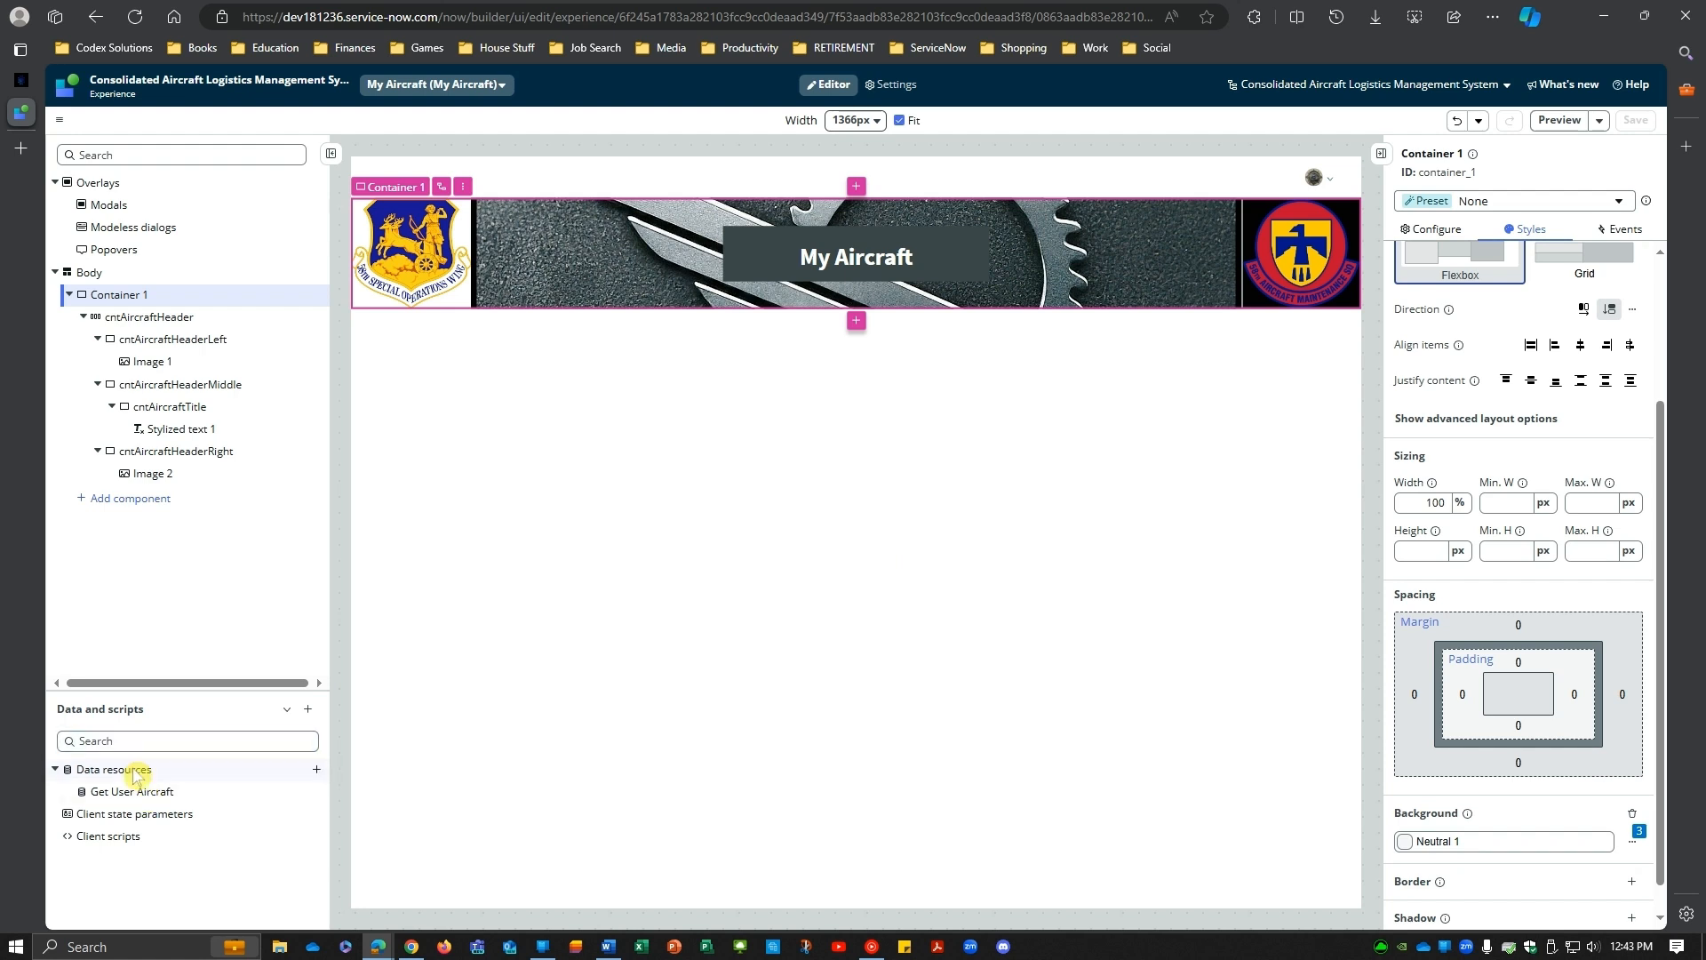
Step: Rename Container 1 by setting both its component label and component ID to cntAircraftMainBody
click(107, 296)
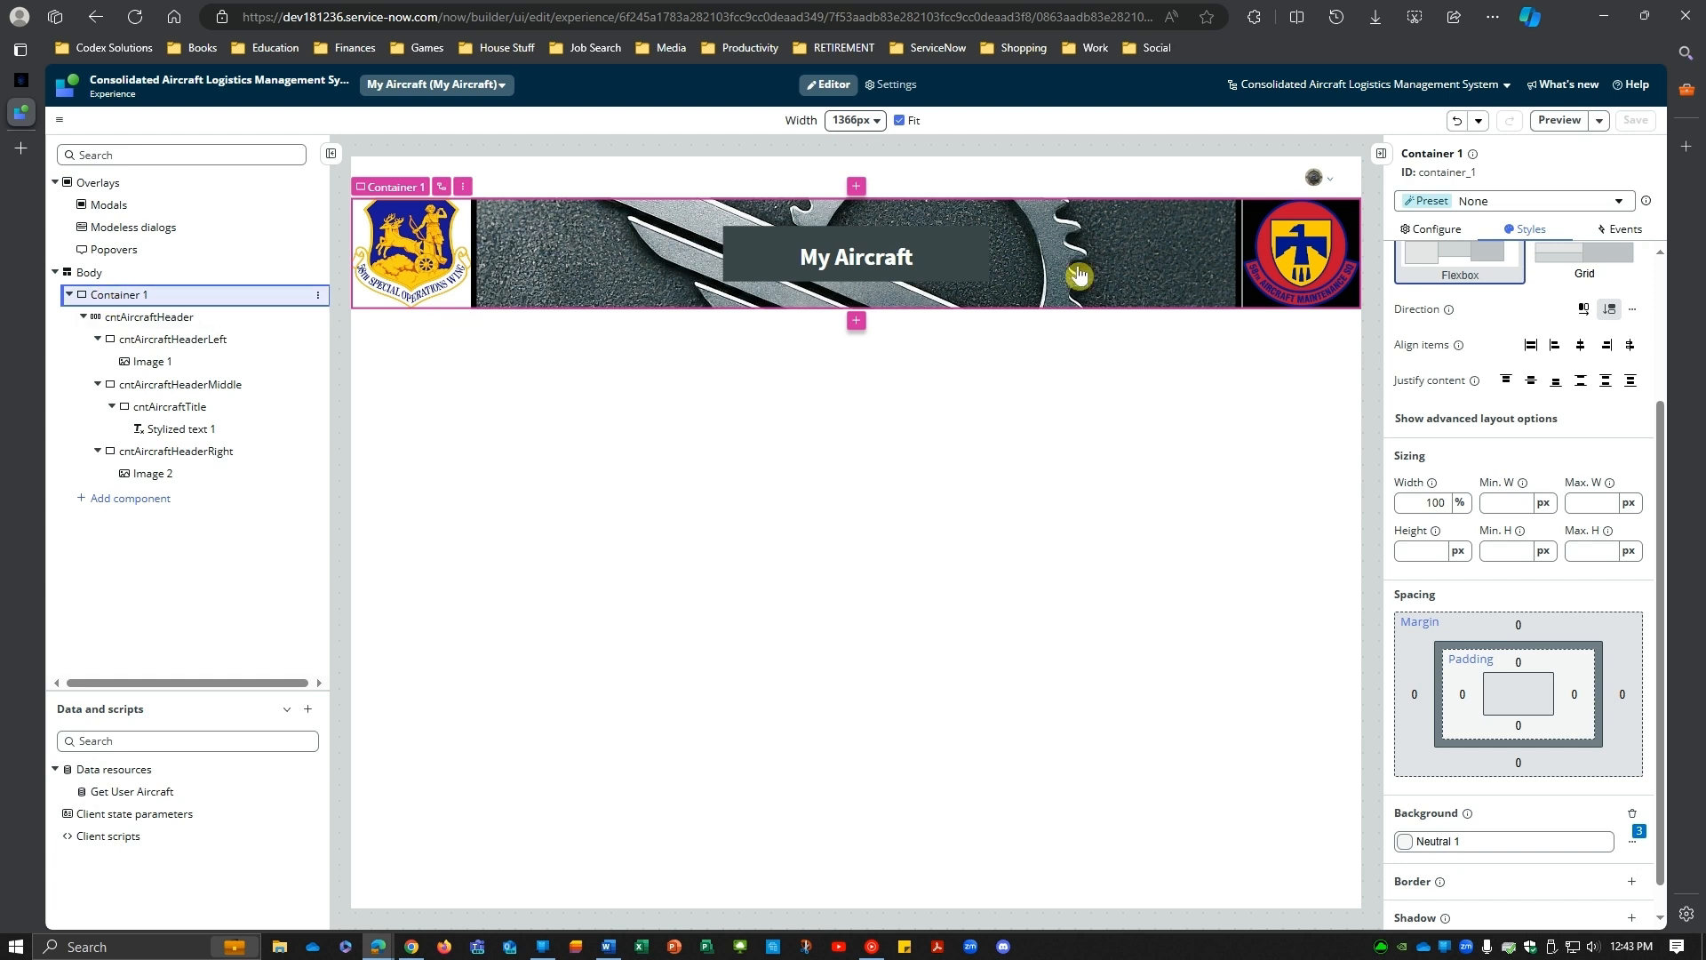
click(1472, 154)
triple_click(1217, 289)
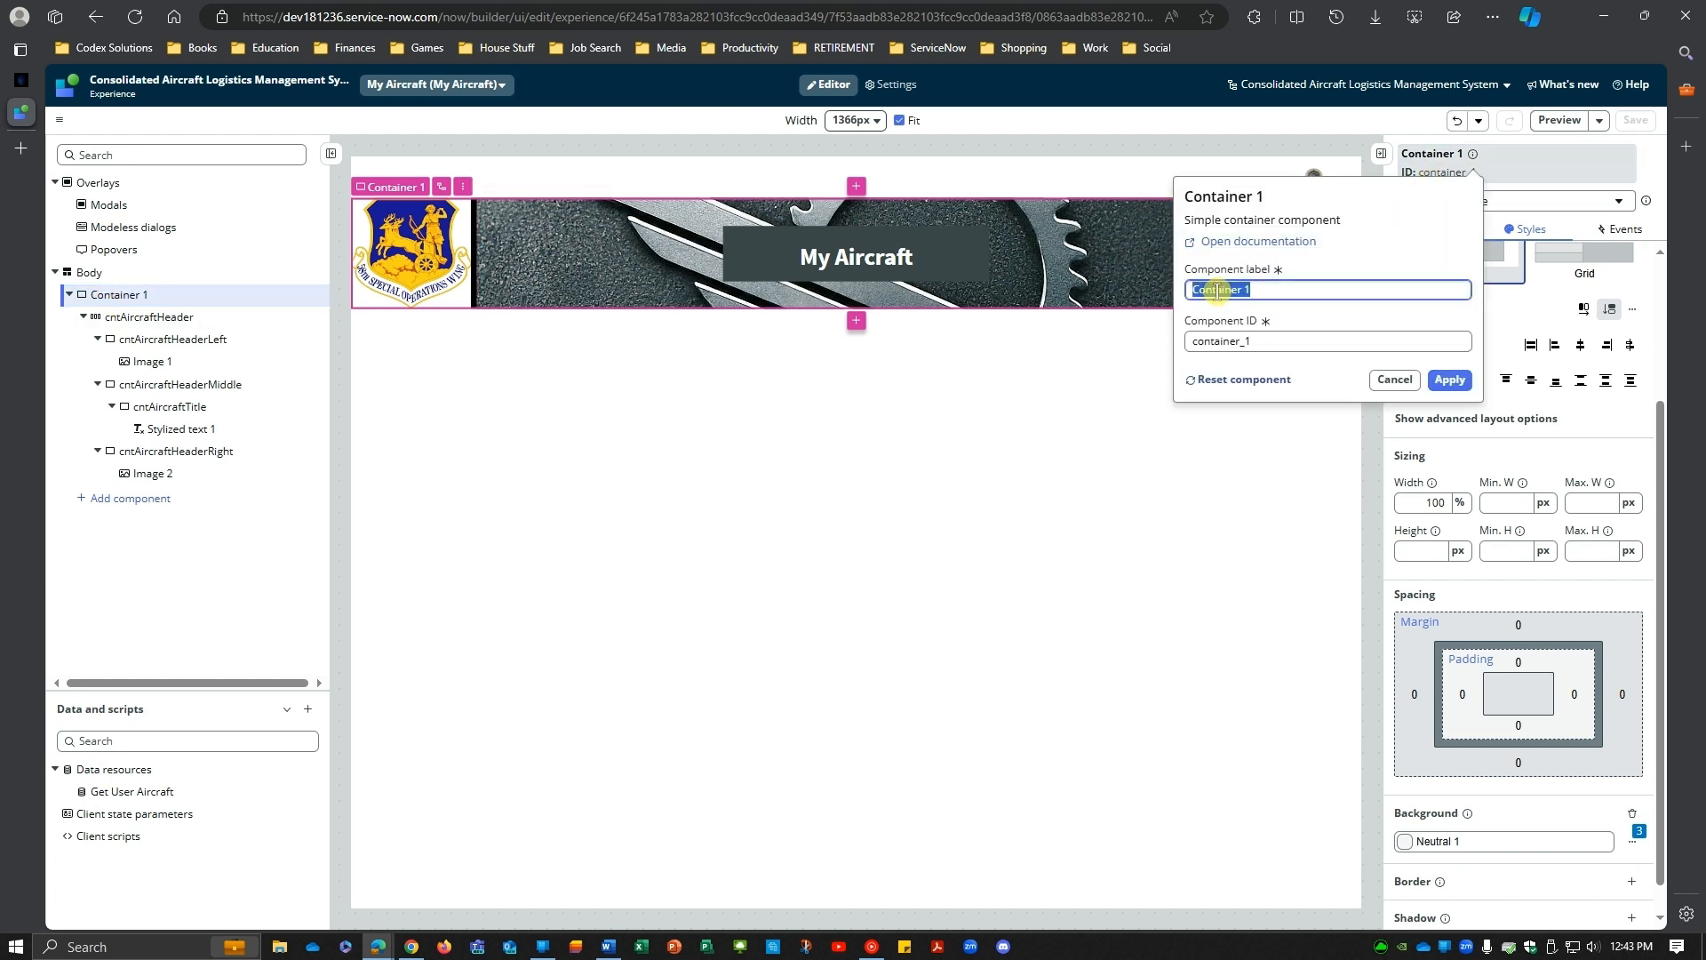
text(cntAircraftMainBody)
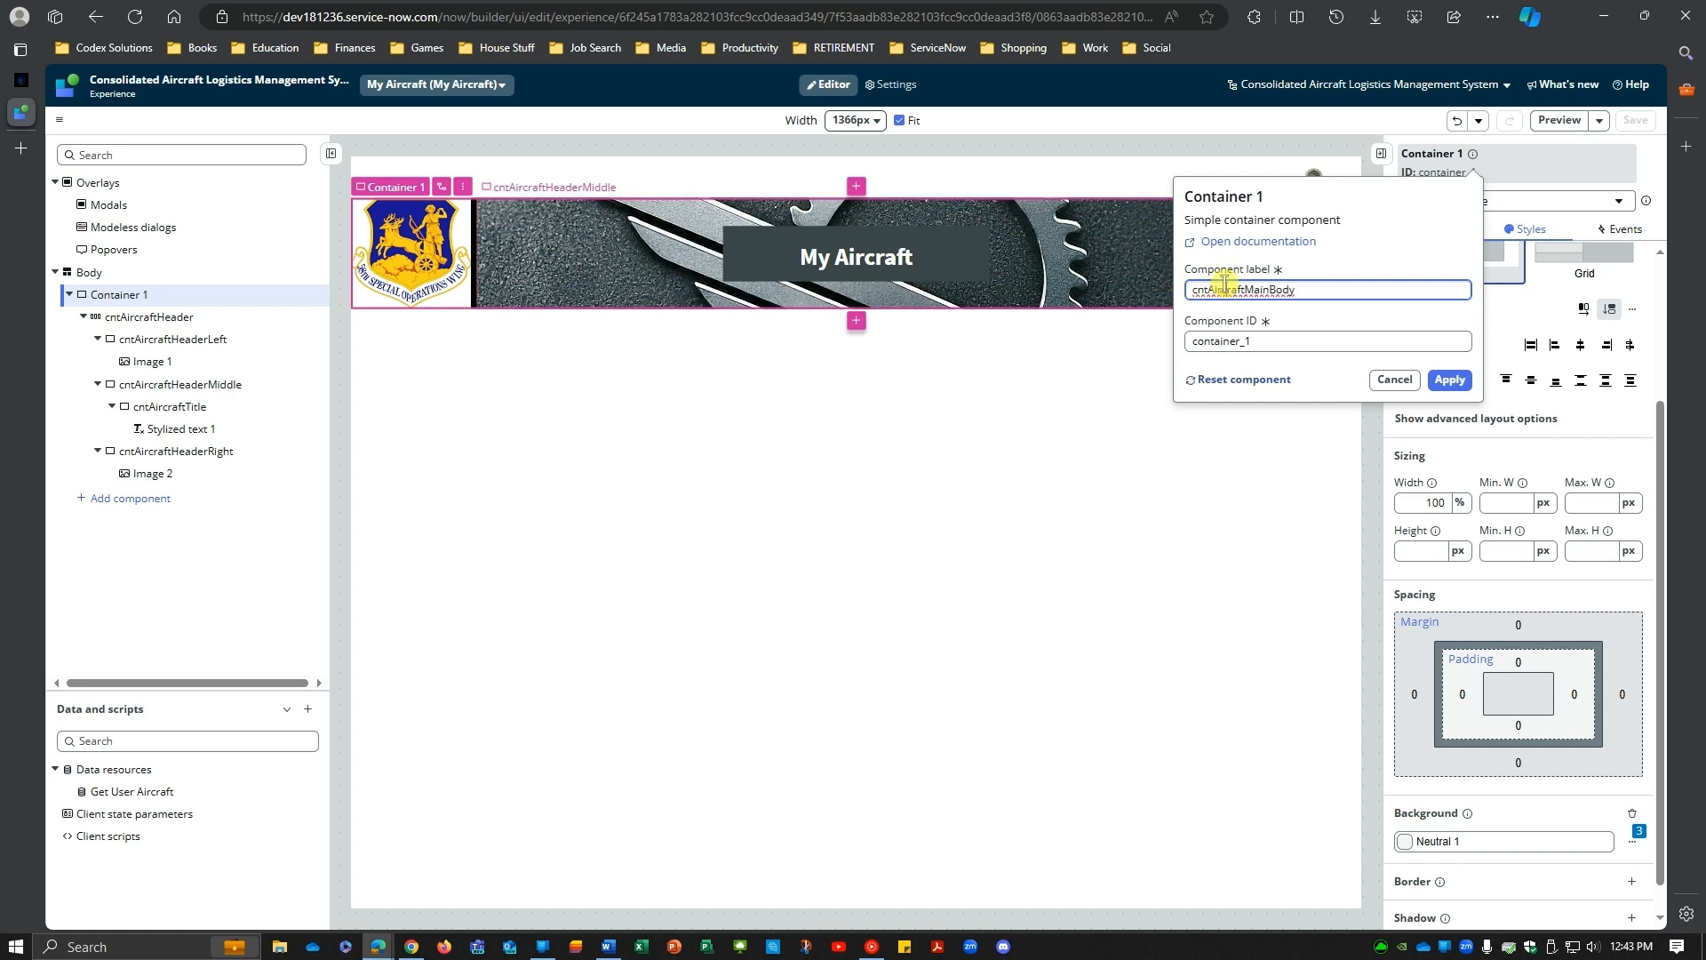
double_click(1226, 286)
key(ctrl+c)
double_click(1229, 341)
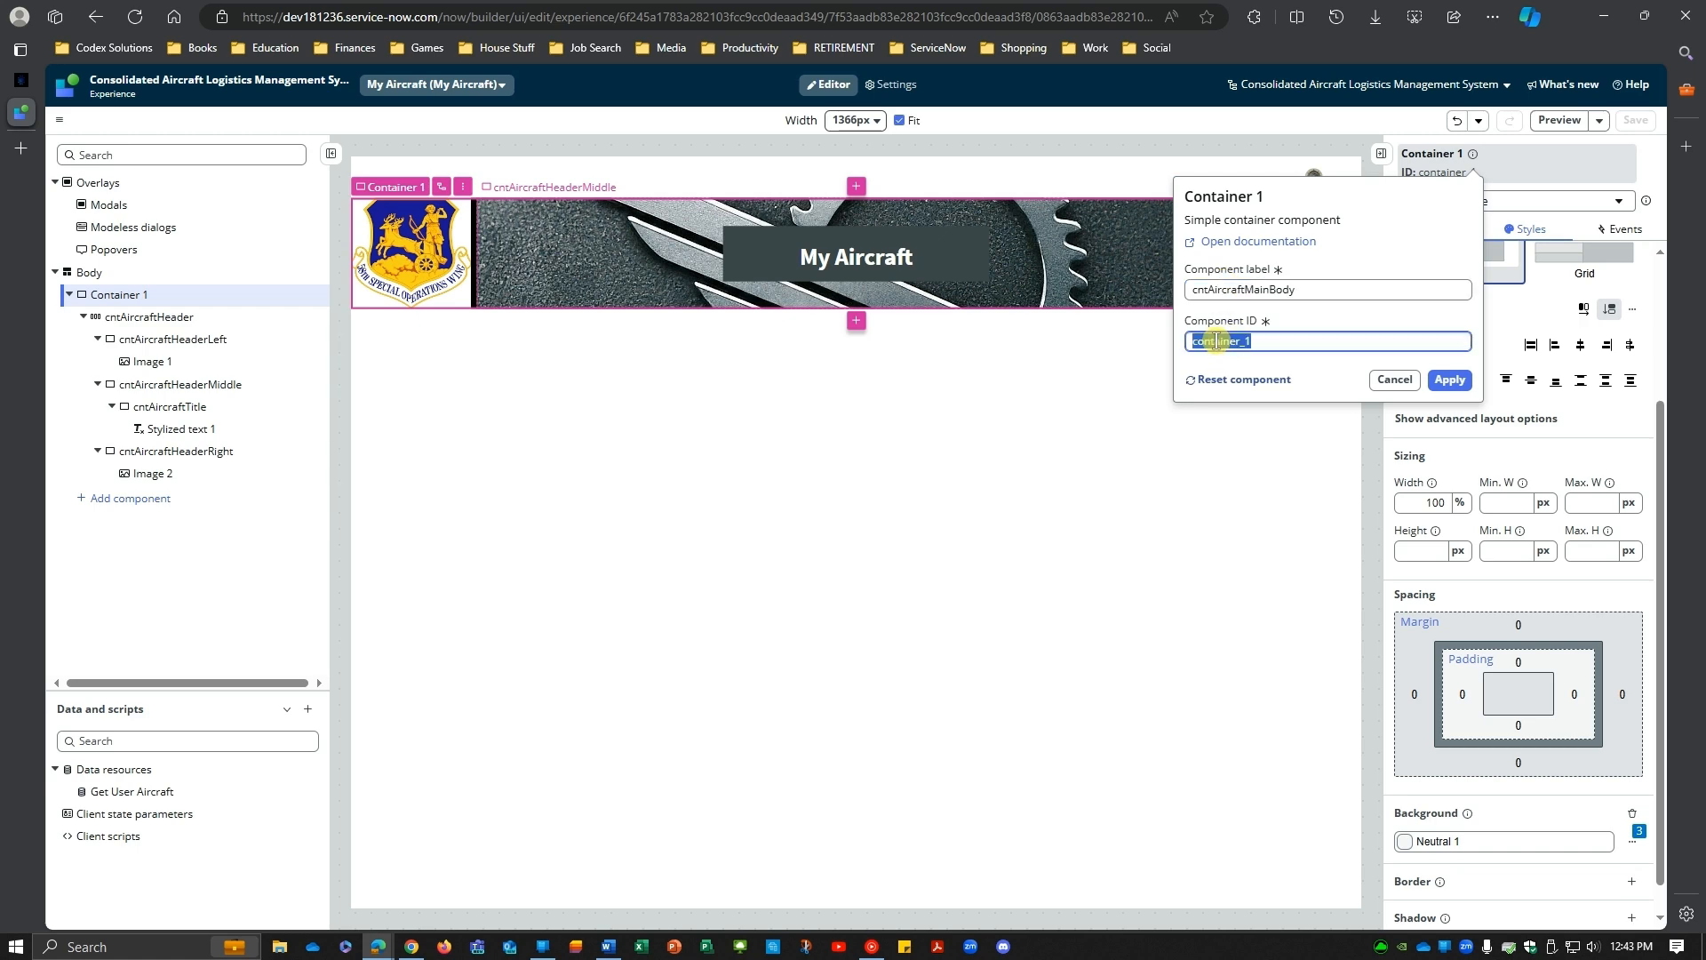
key(ctrl+v)
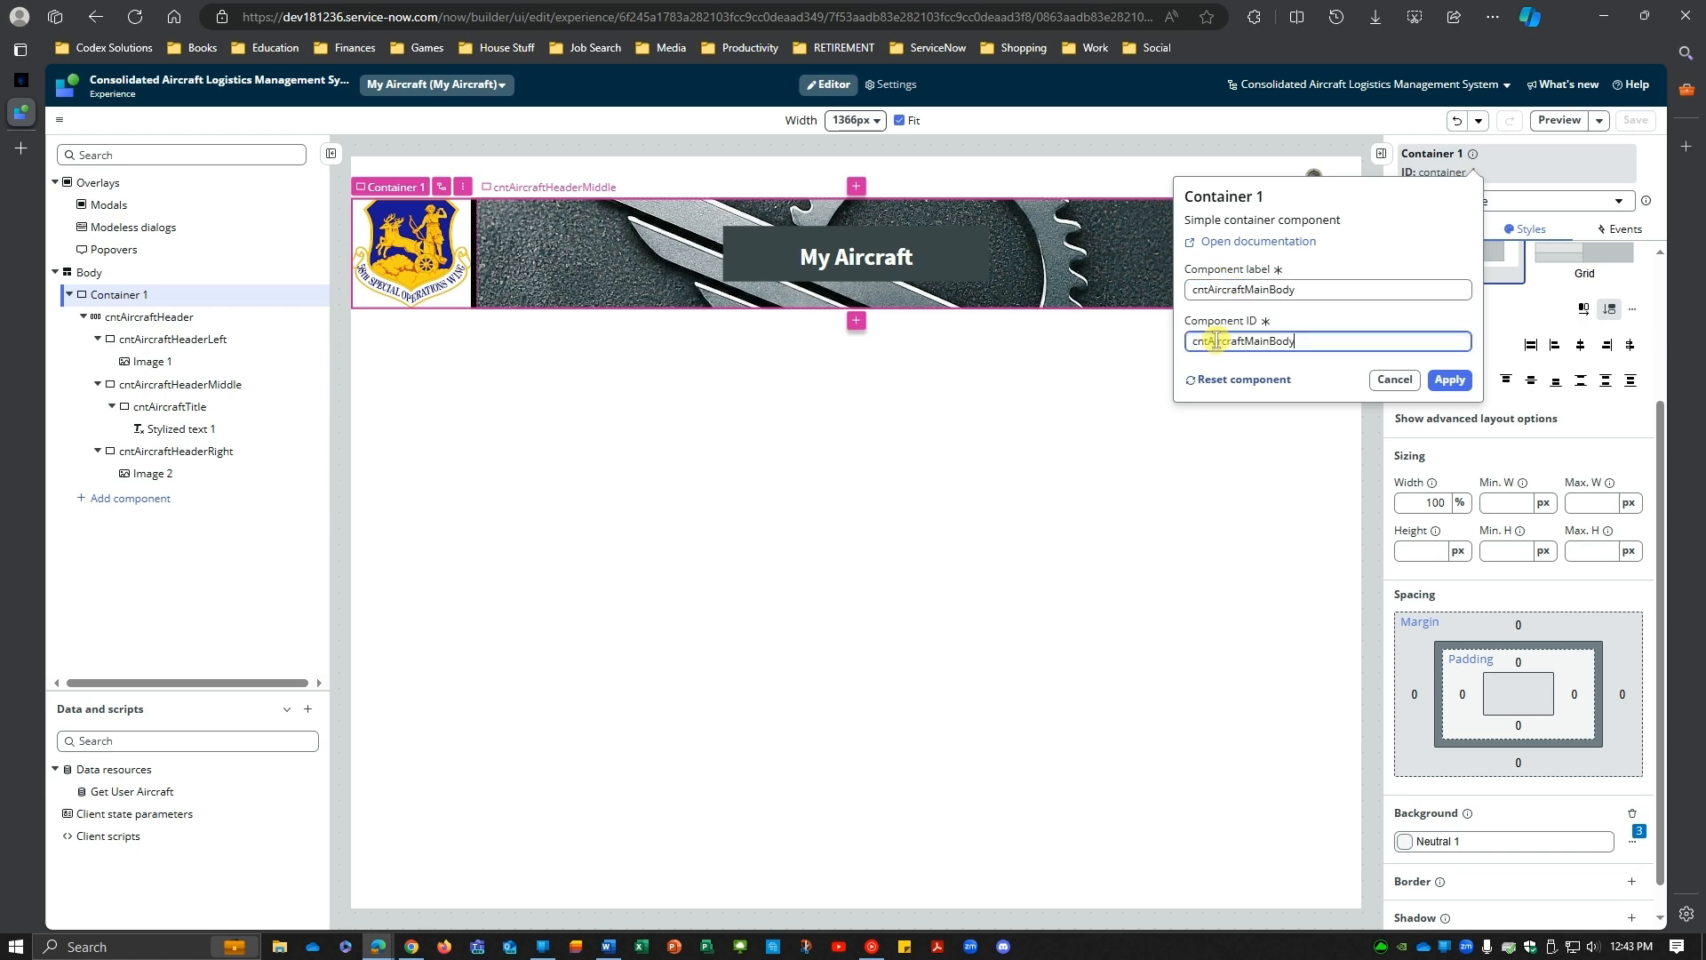
click(1451, 381)
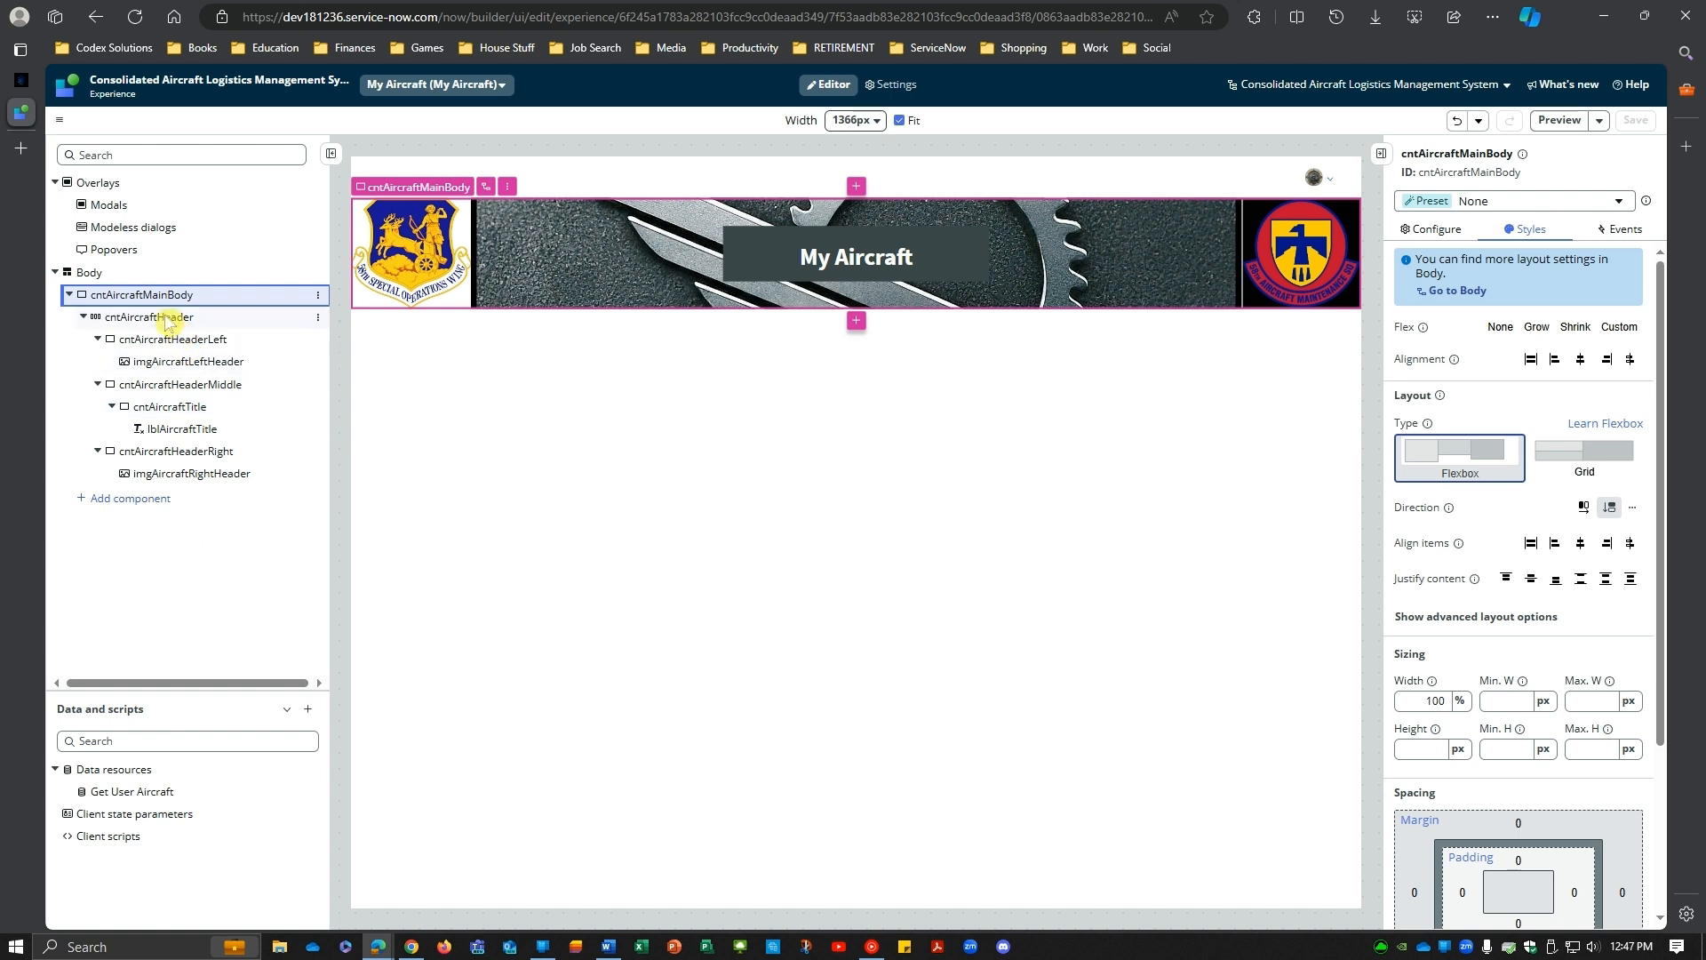
Step: Add a Flexbox layout container after cntAircraftHeader inside cntAircraftMainBody
click(178, 317)
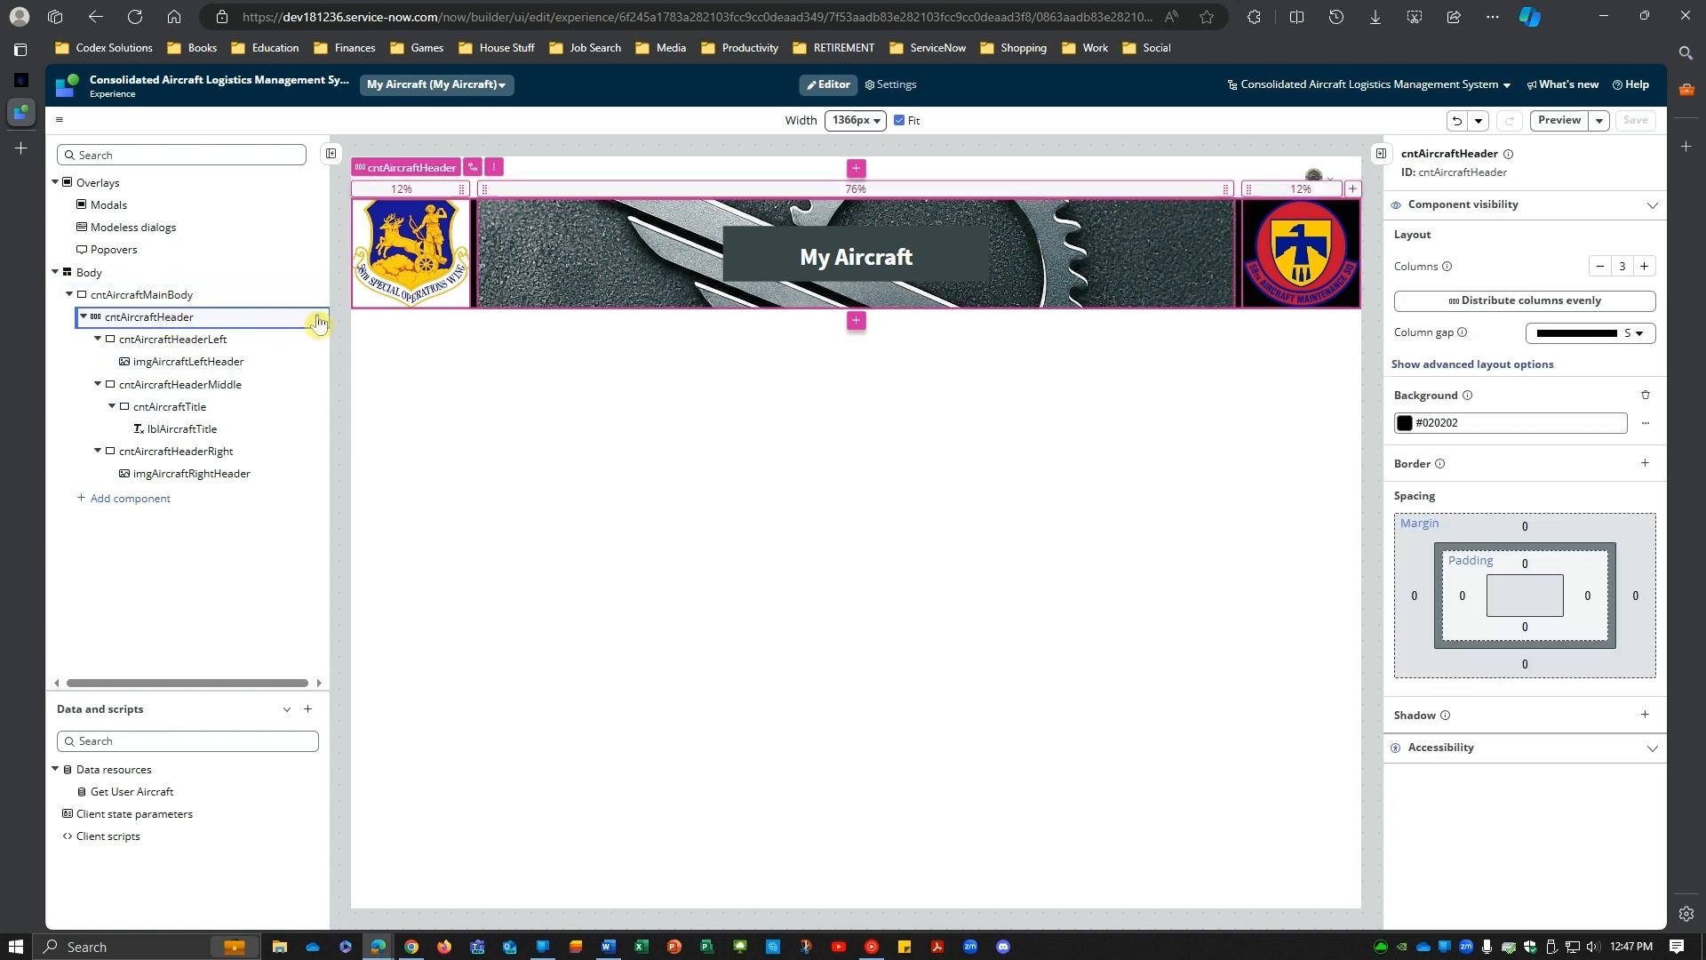
click(319, 322)
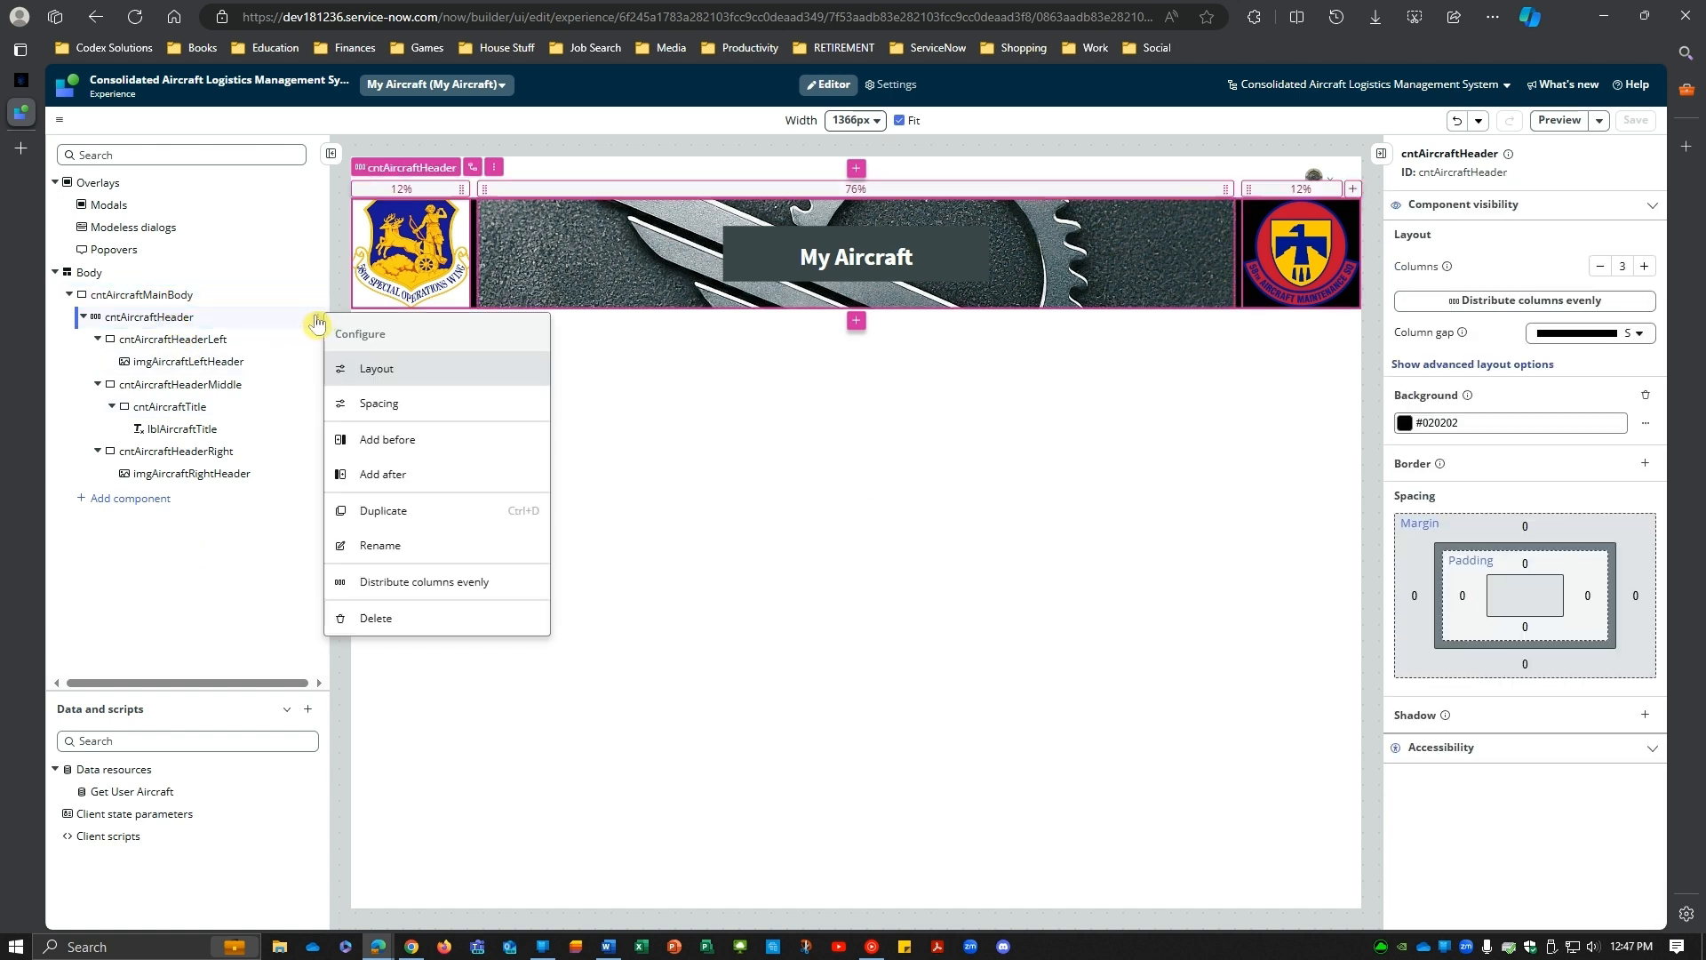
click(443, 487)
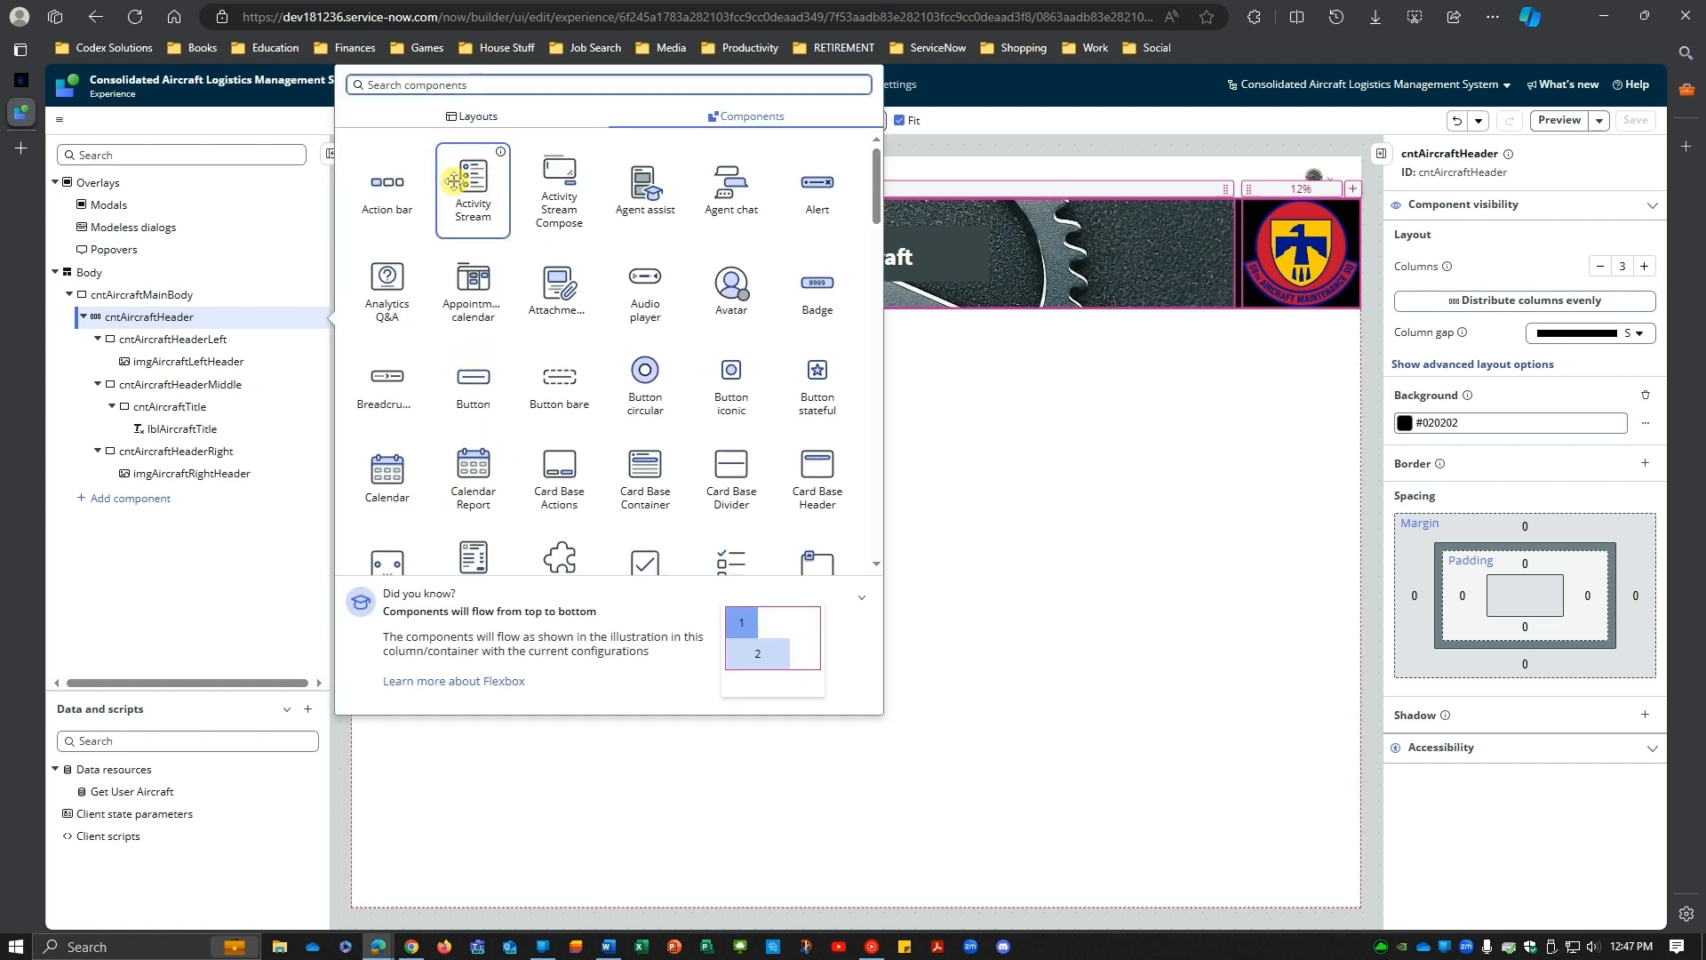
text(cno)
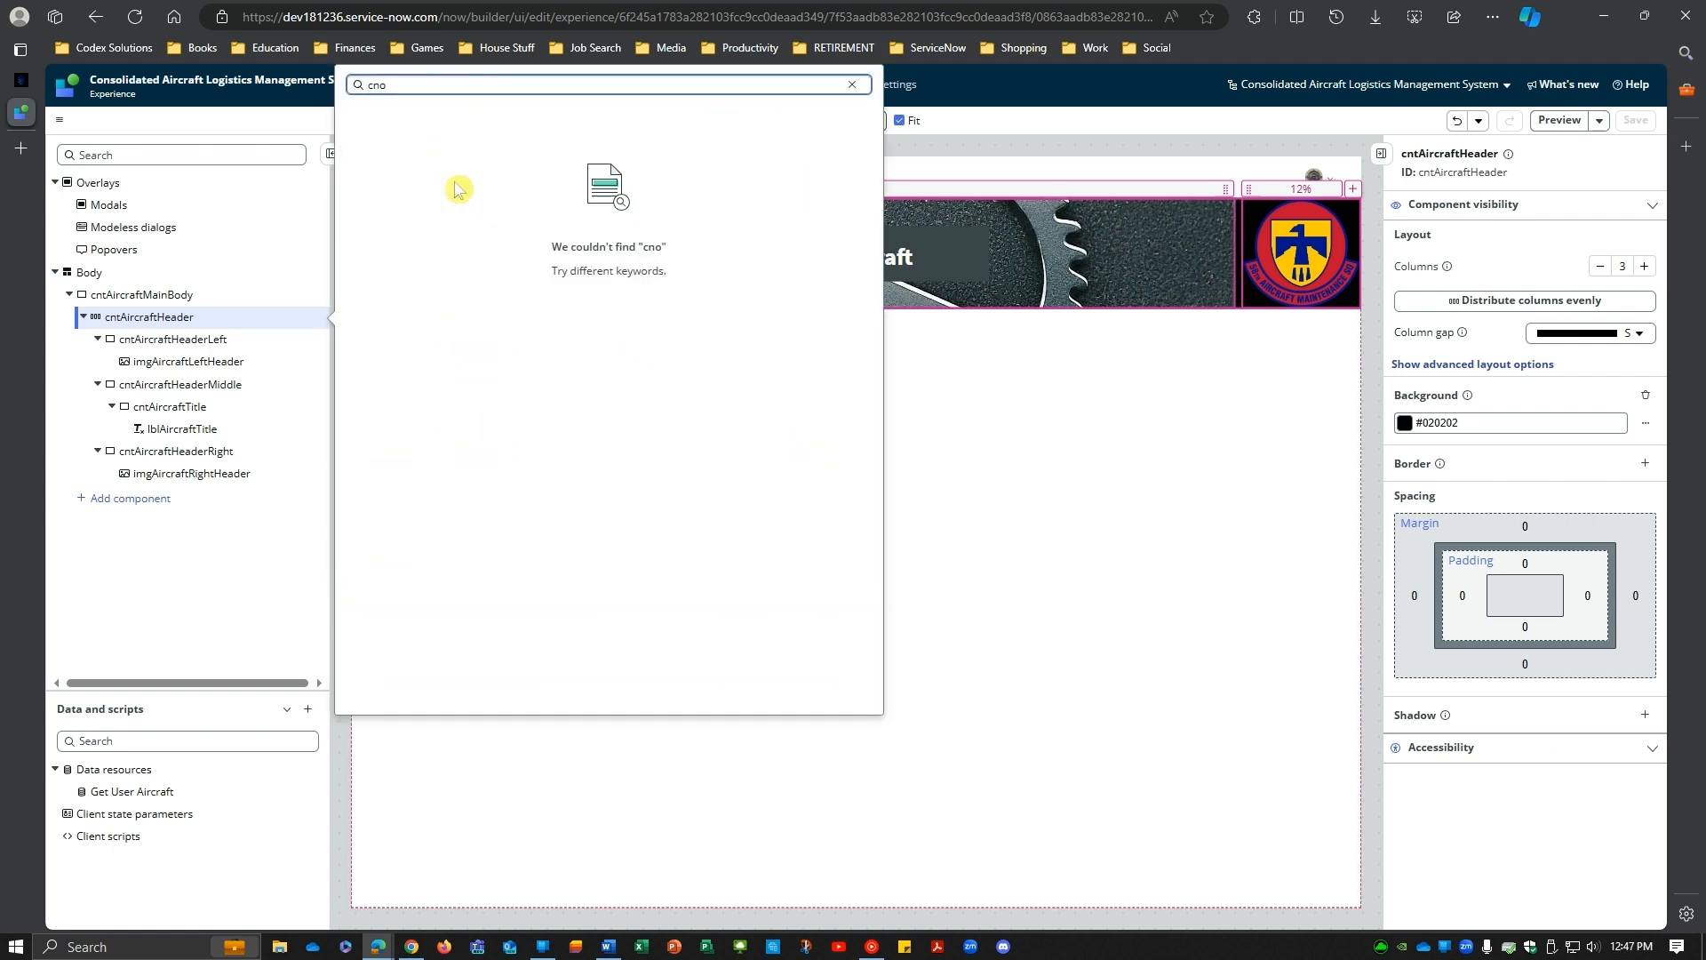
key(BackSpace)
key(BackSpace)
key(BackSpace)
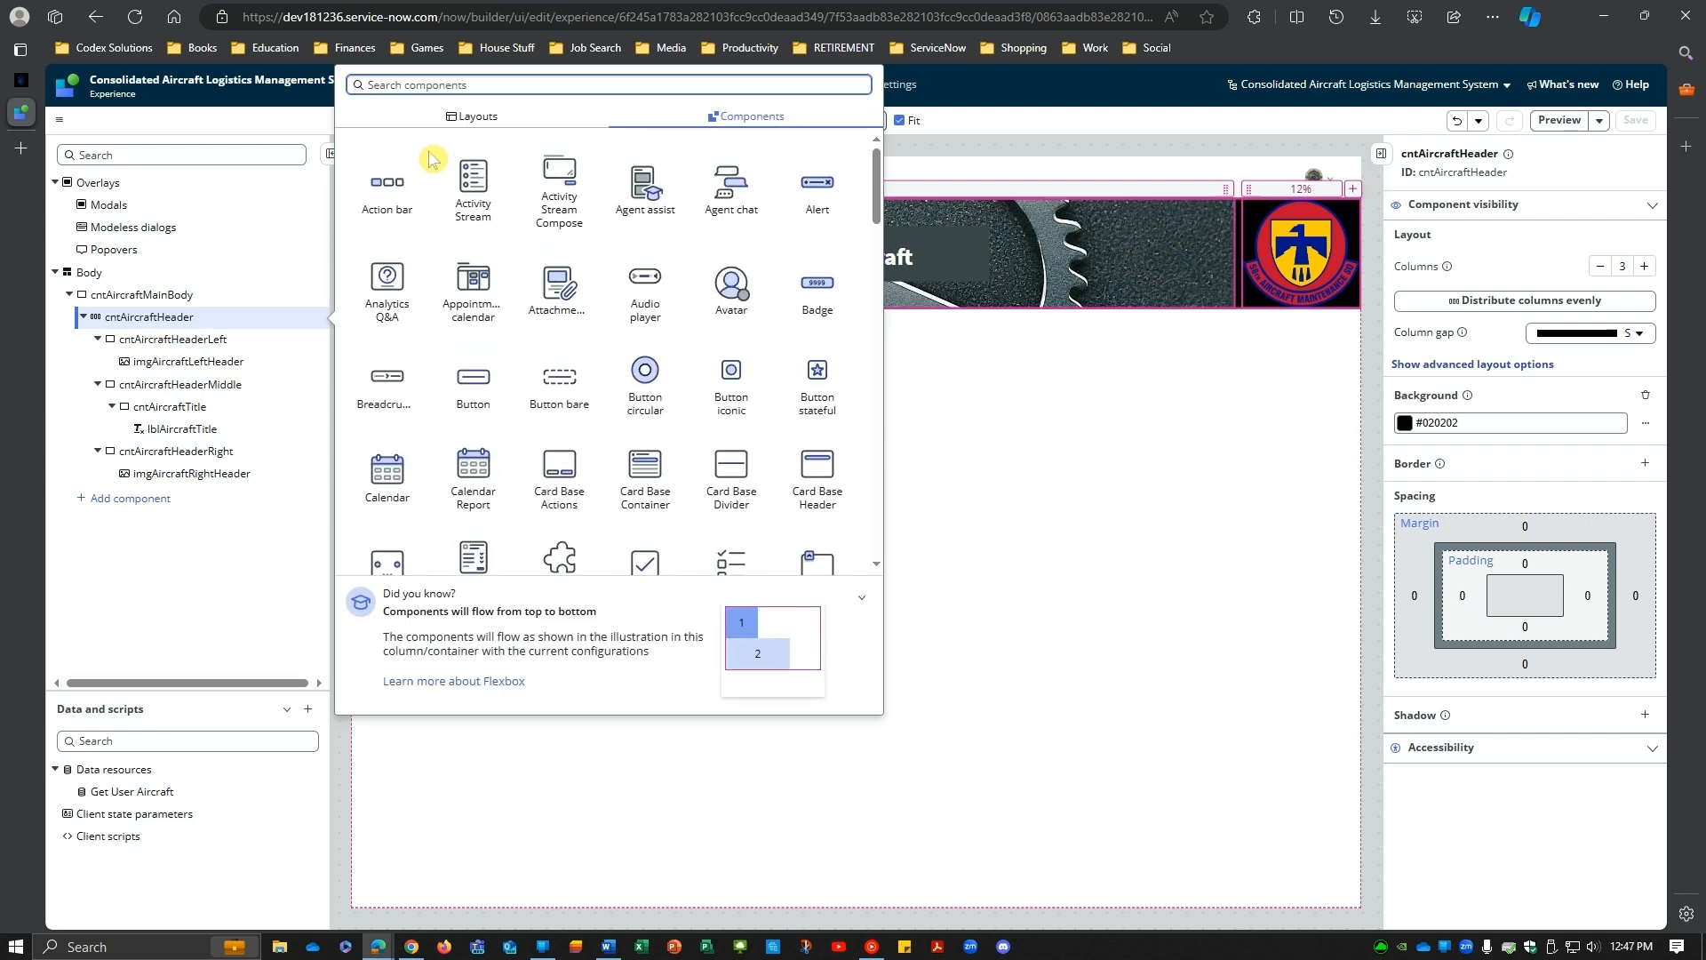
click(467, 119)
click(417, 520)
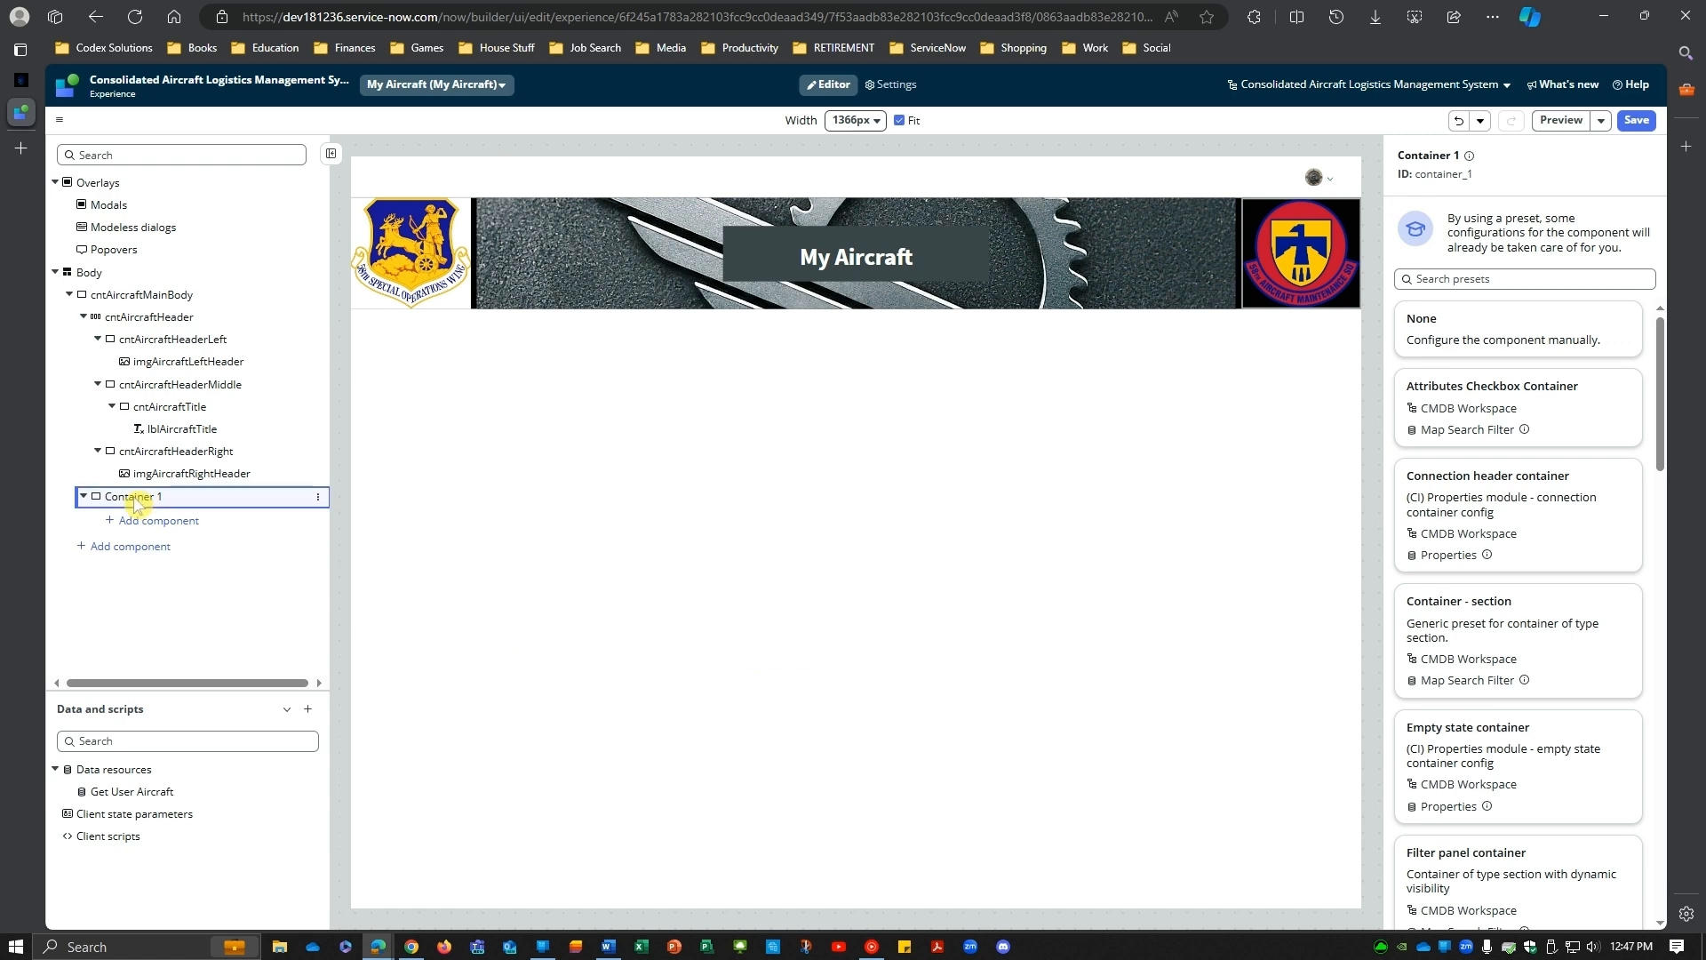
Step: Add a Repeater component inside Container 1
click(146, 521)
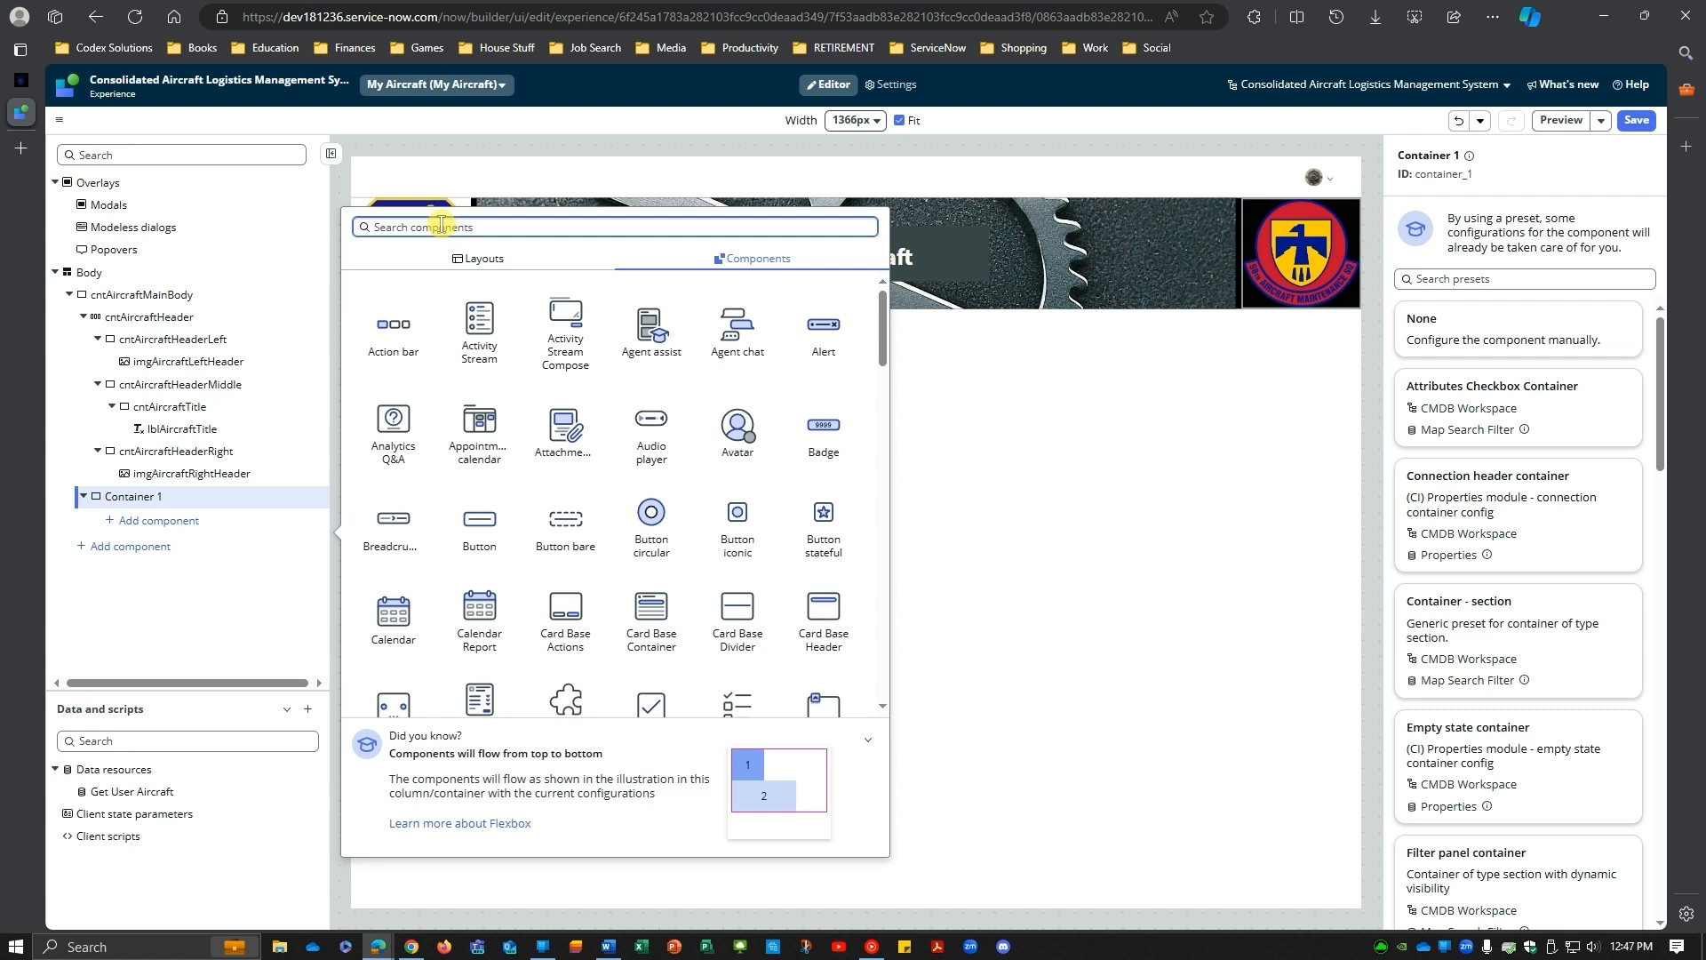
text(rep)
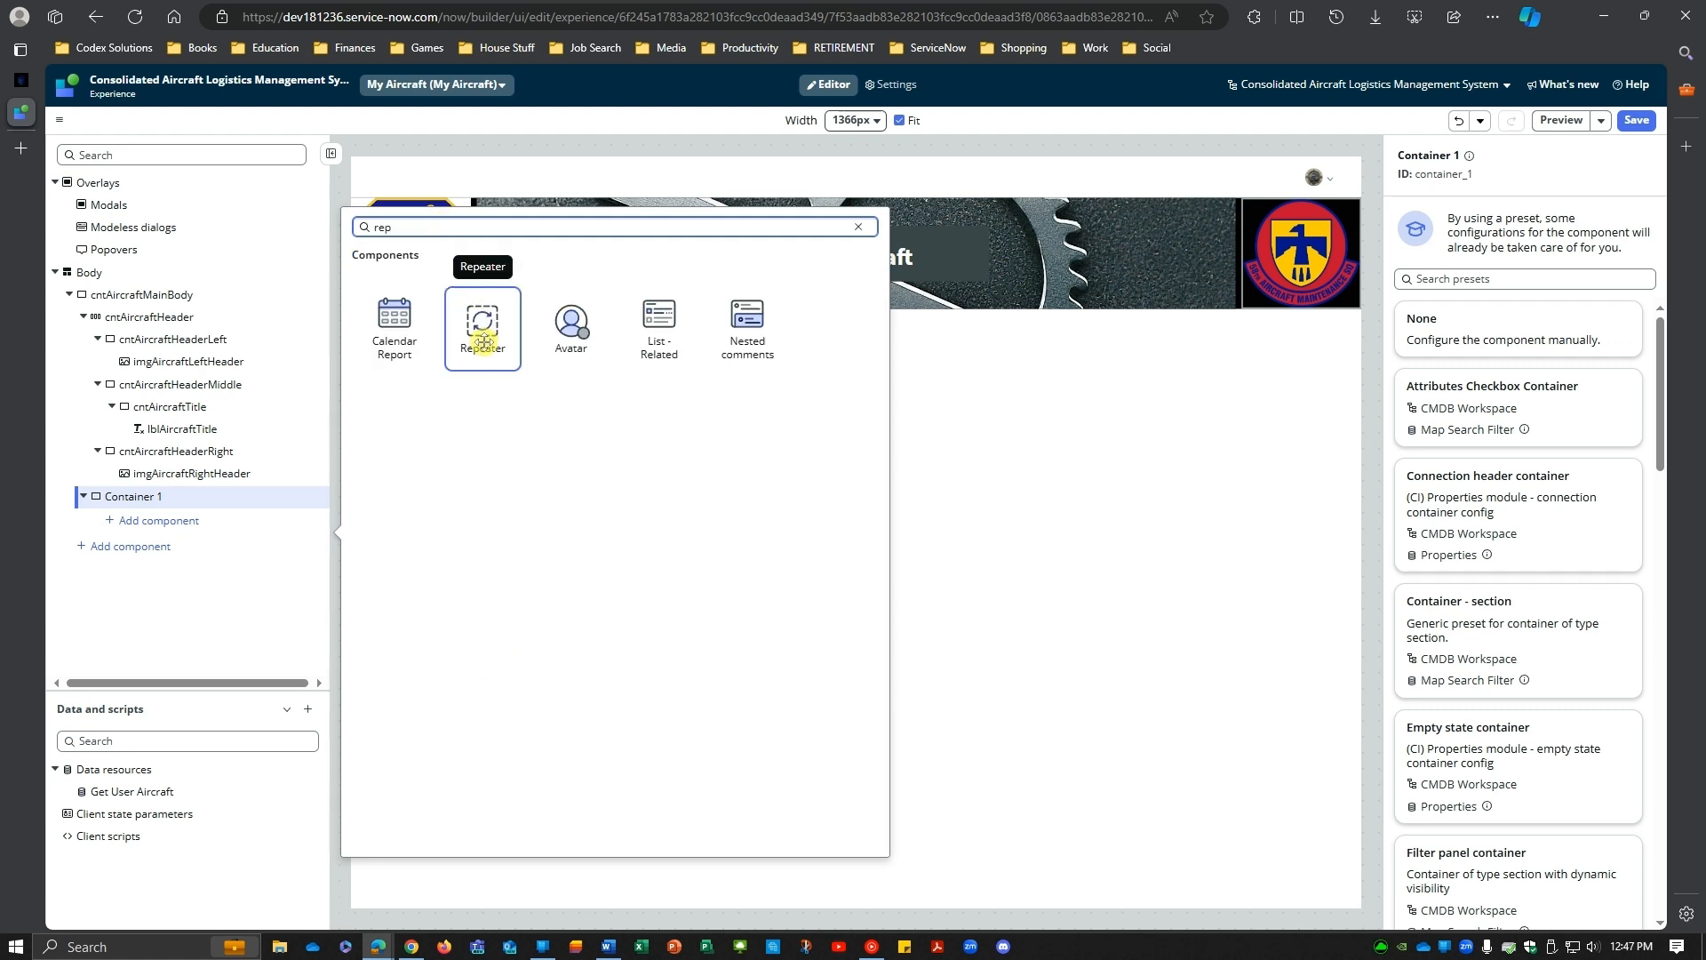
click(483, 342)
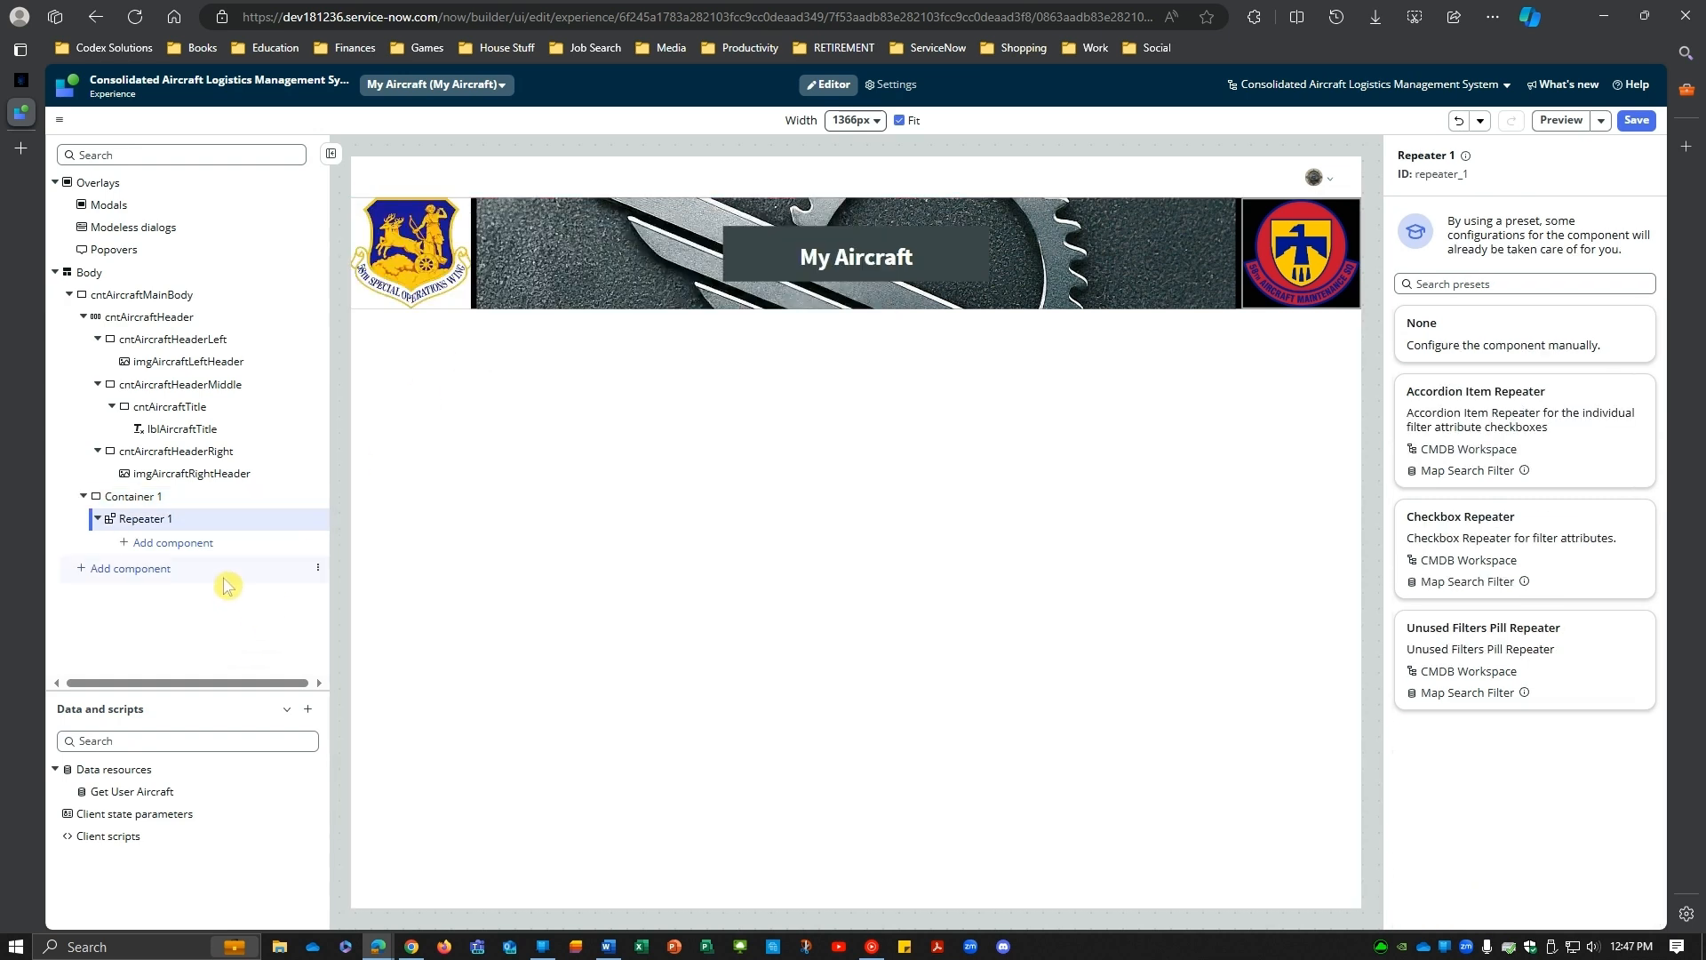
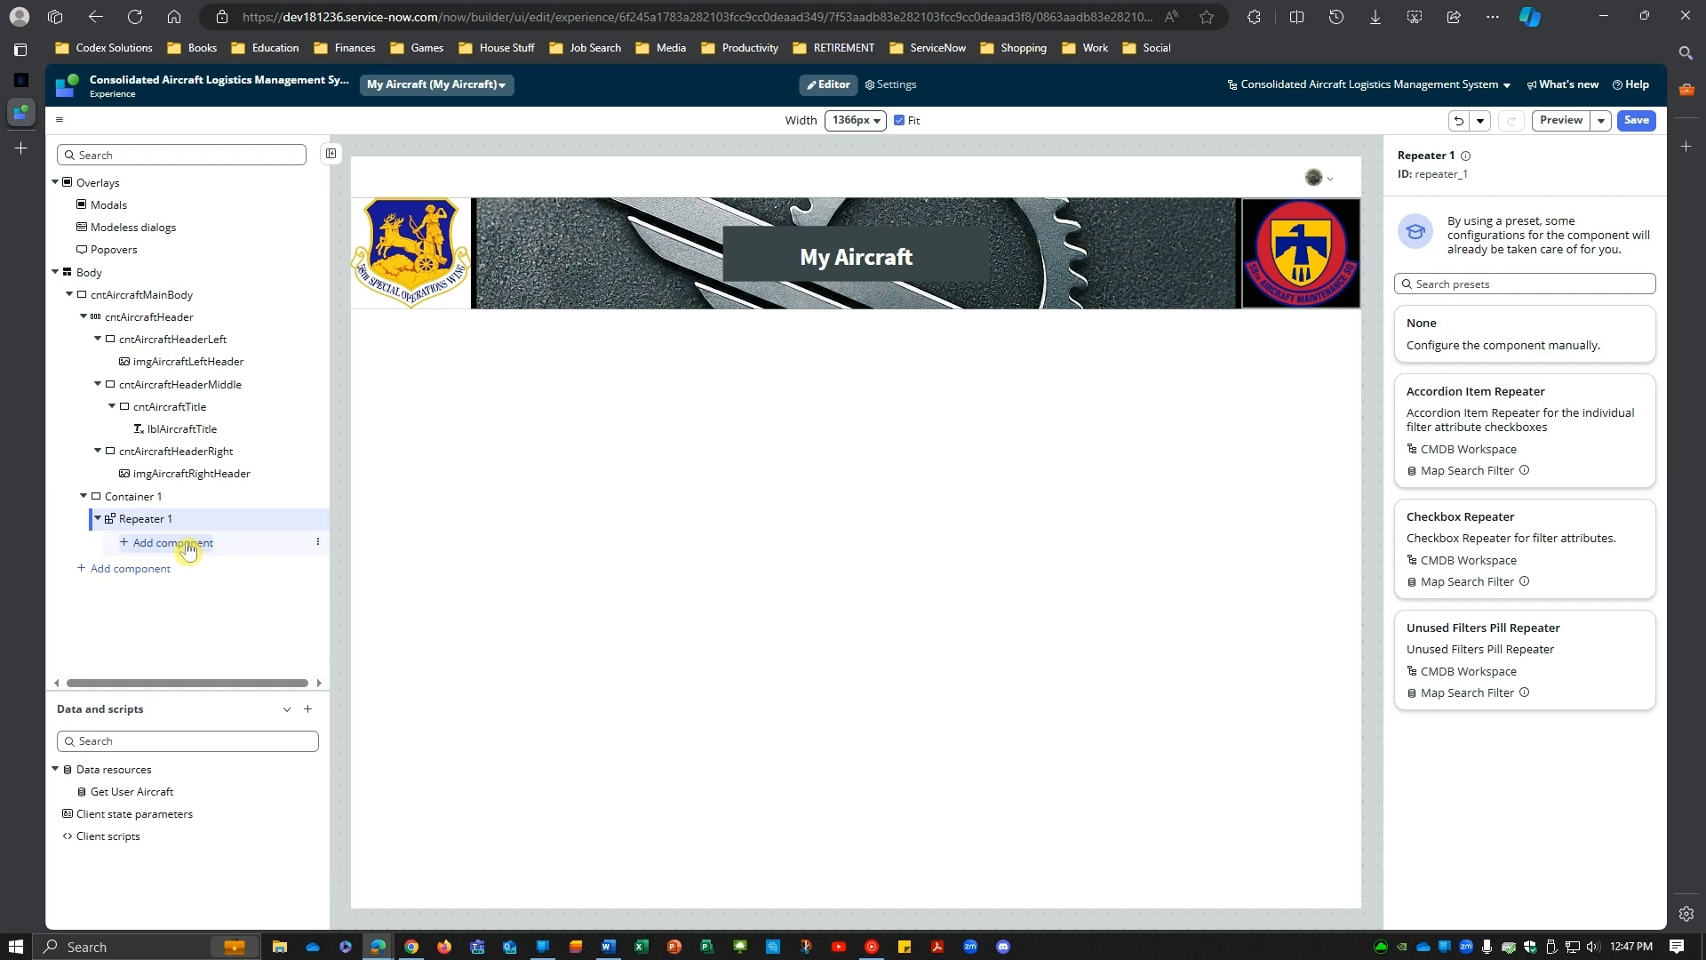
Step: Insert a Side panels column layout before Repeater 1 in Container 1 and move the repeater into its Column 1
click(134, 499)
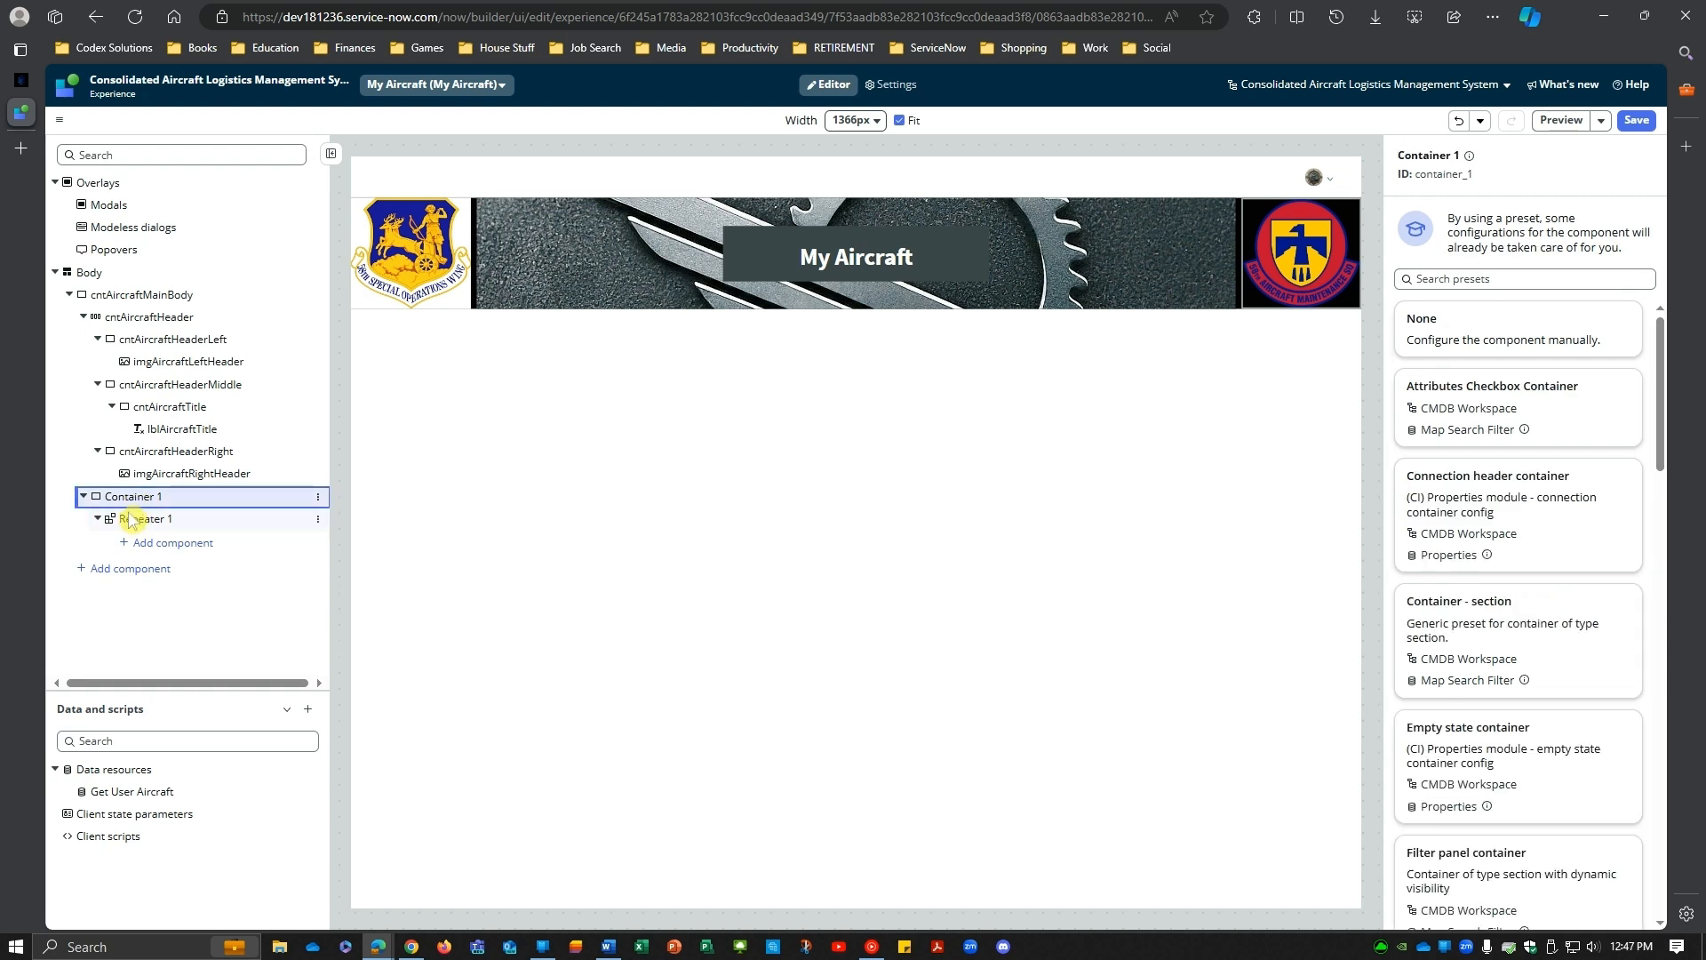
click(132, 521)
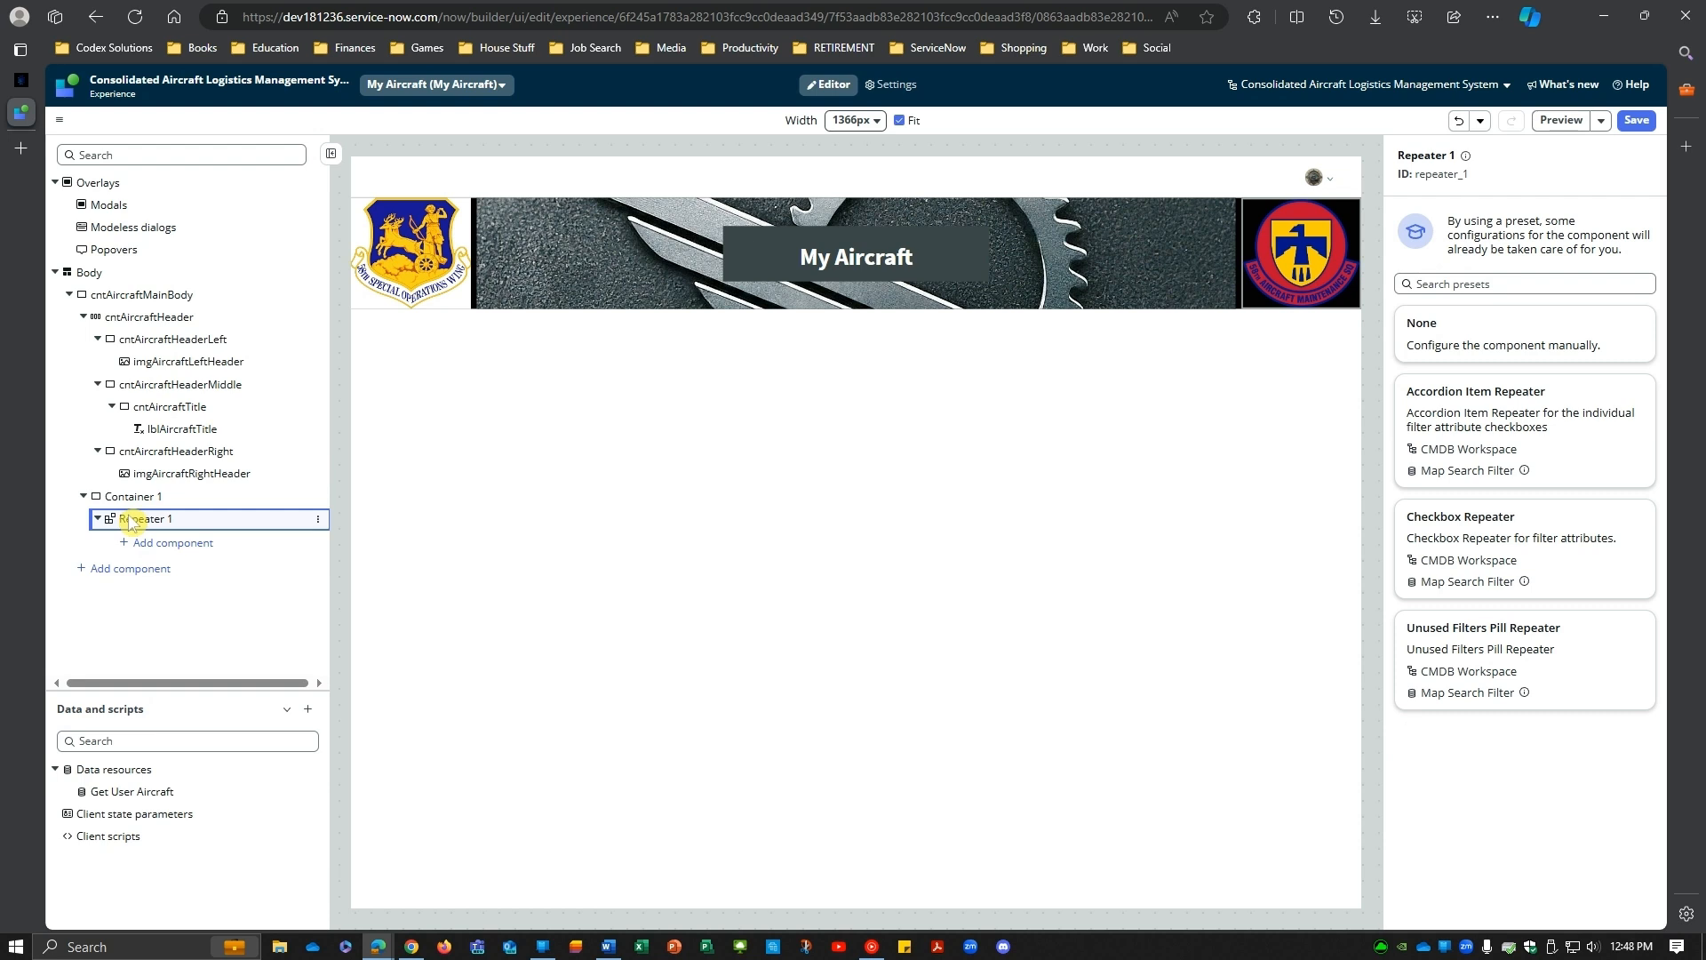
click(317, 520)
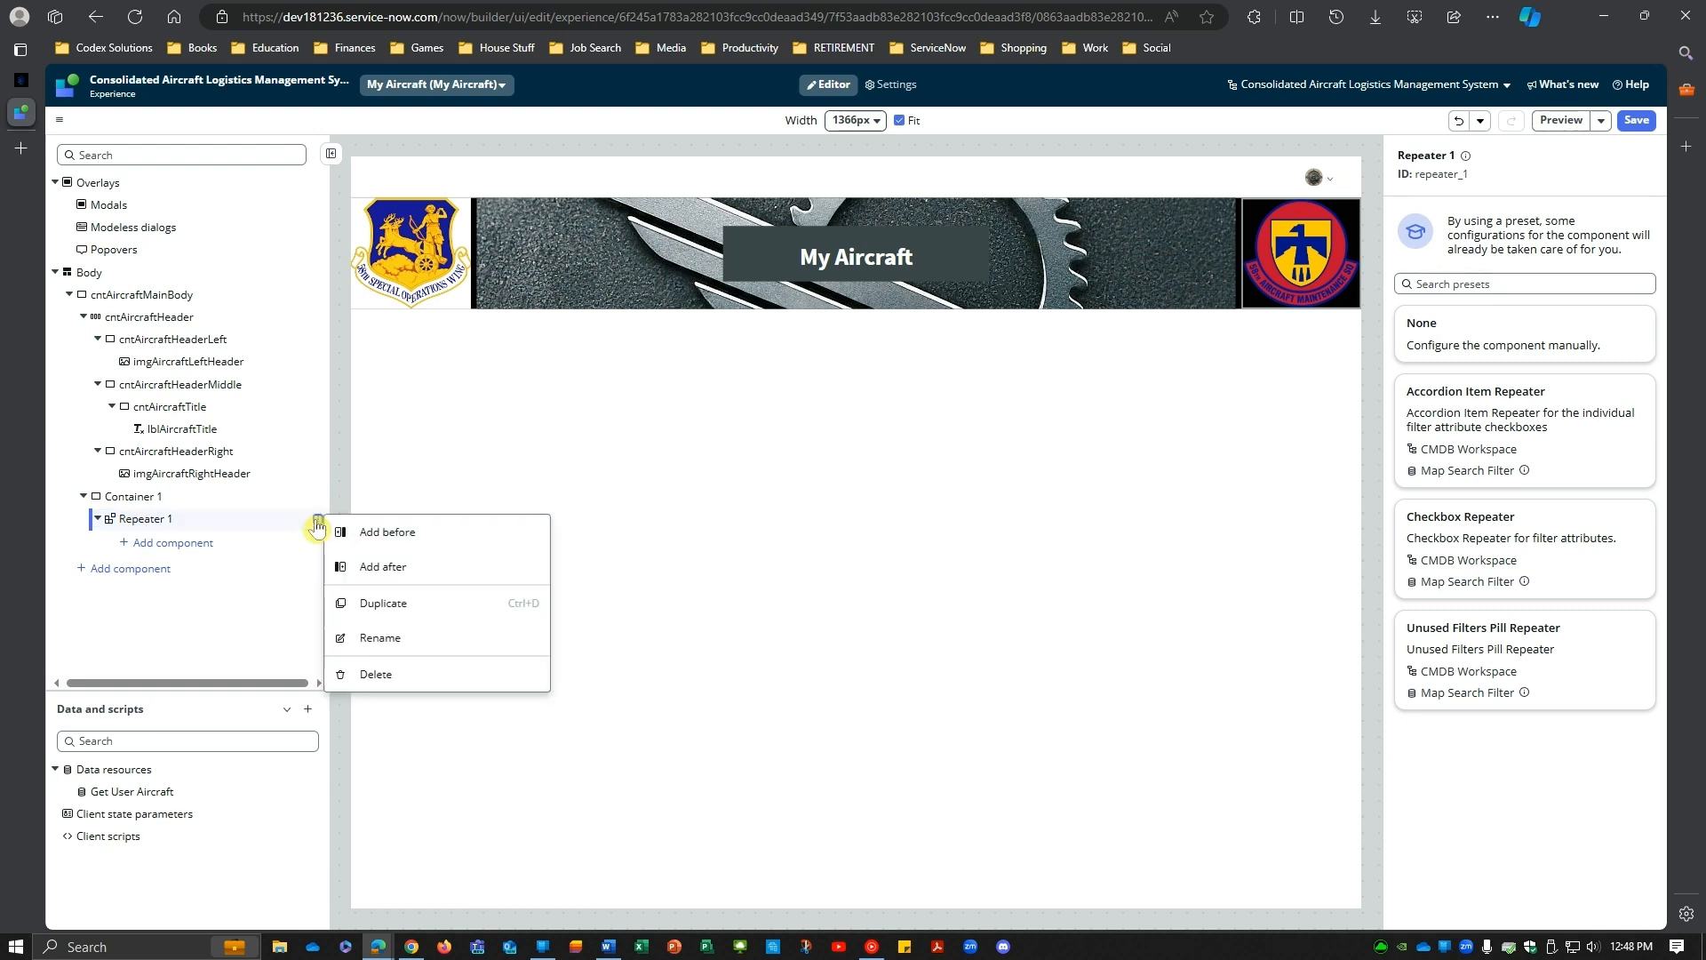
click(384, 539)
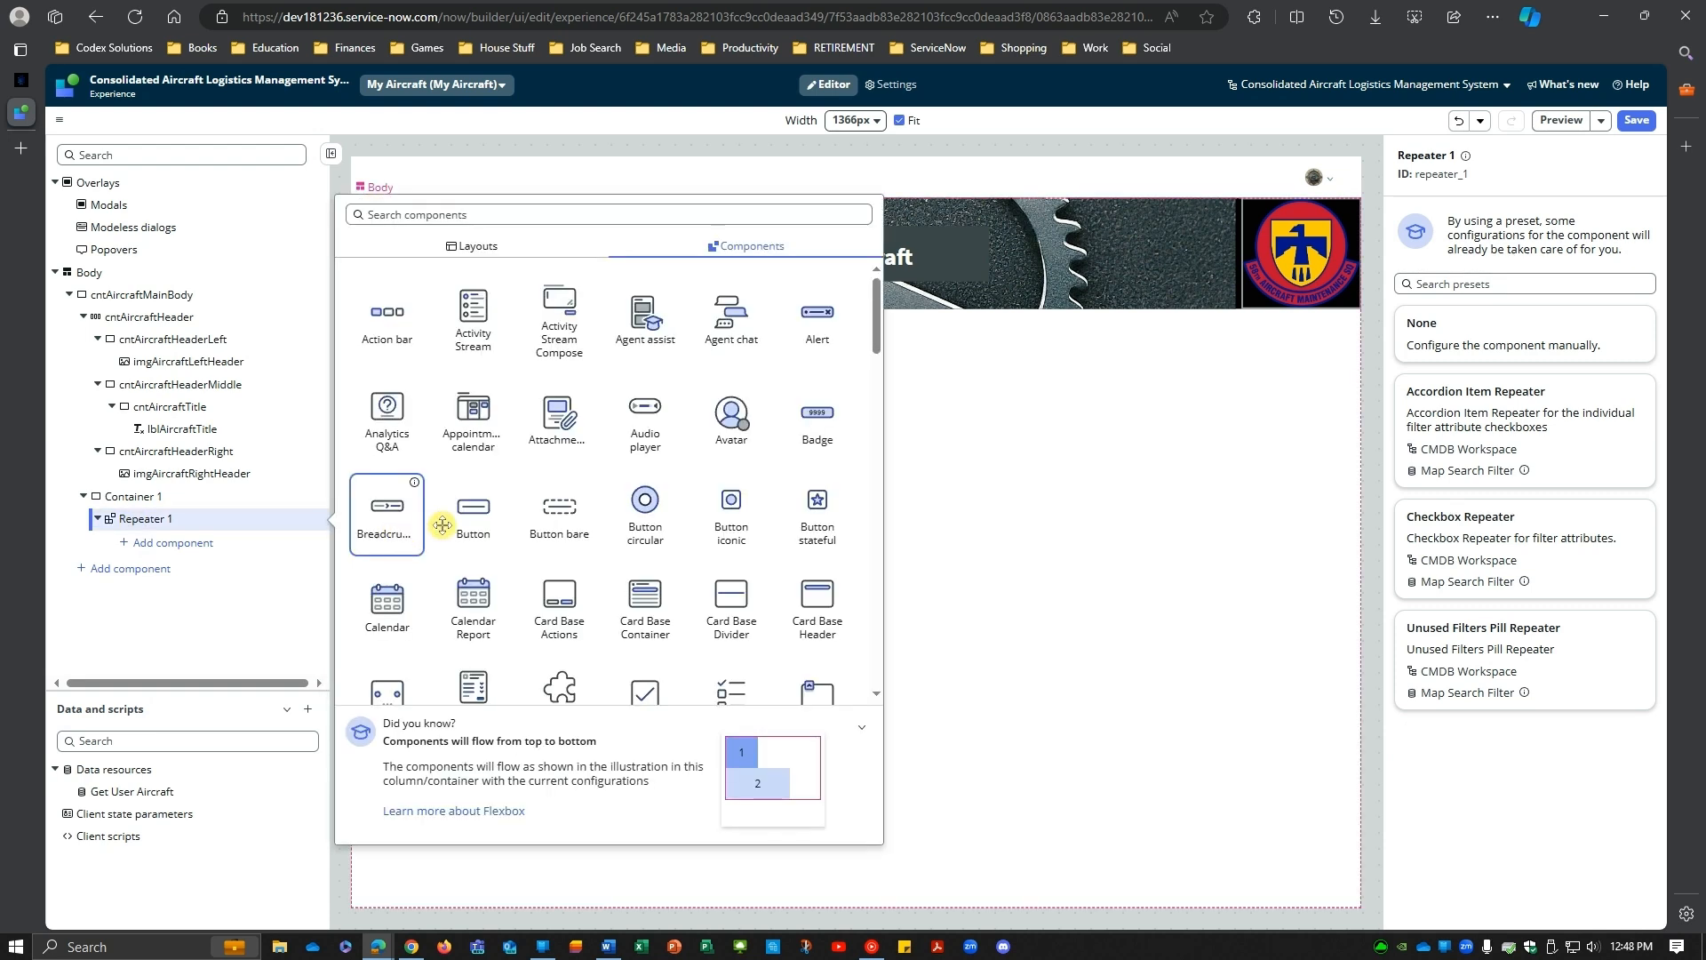
click(495, 247)
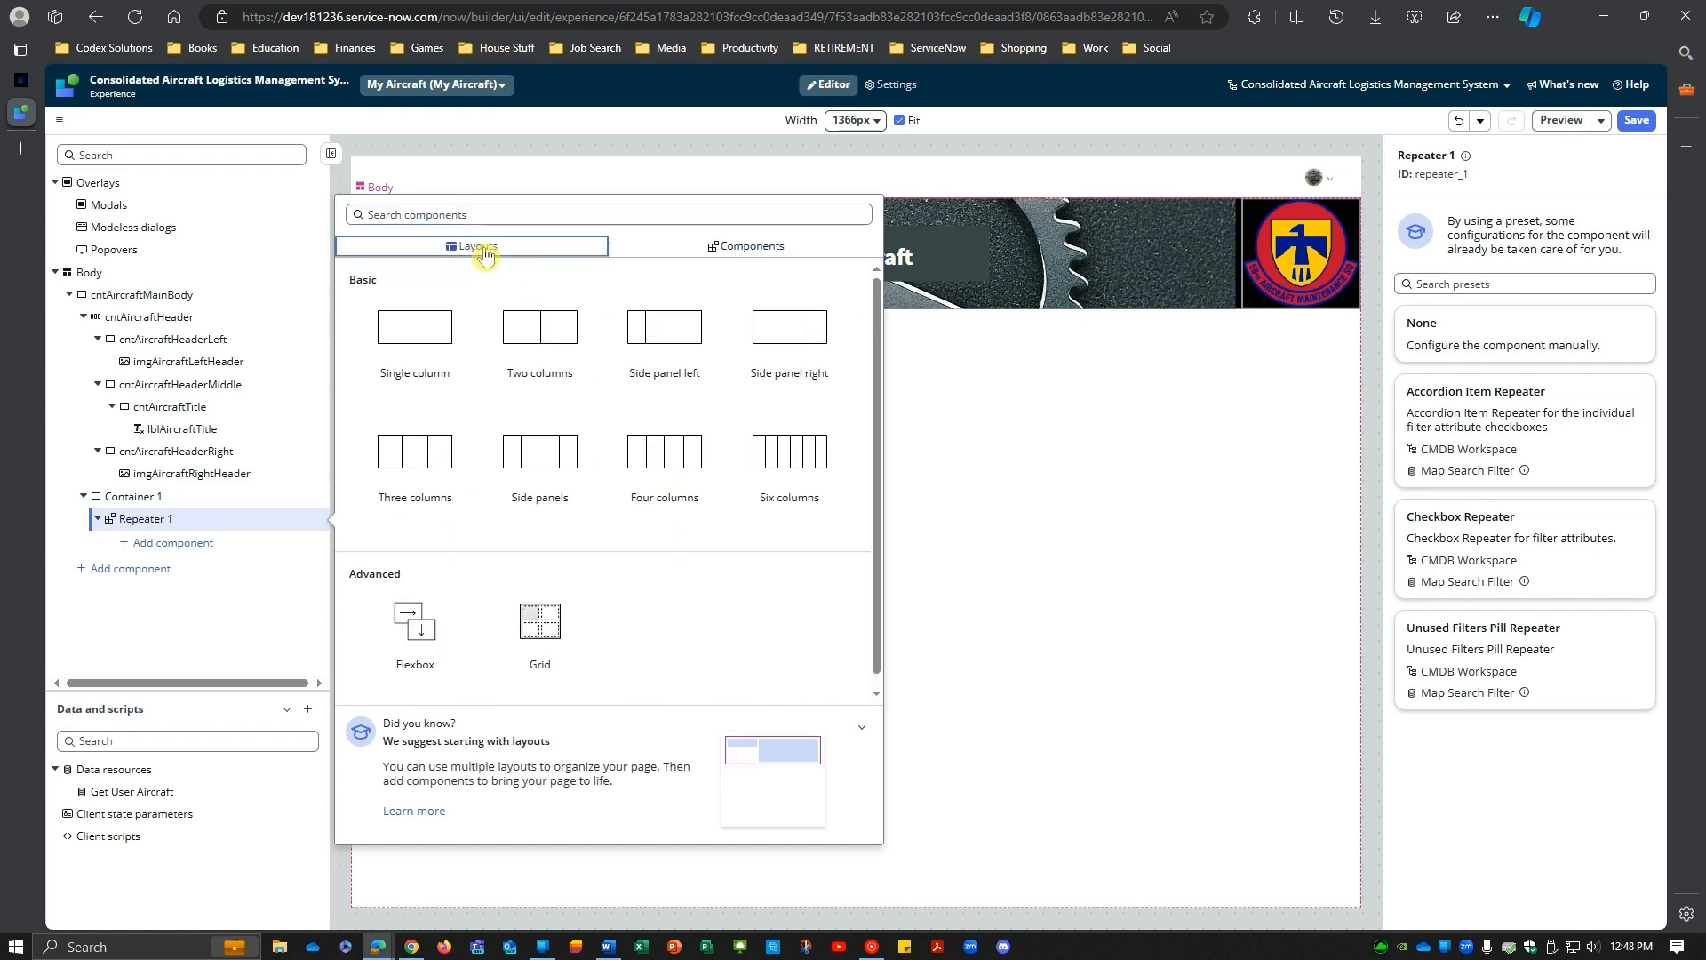
click(526, 460)
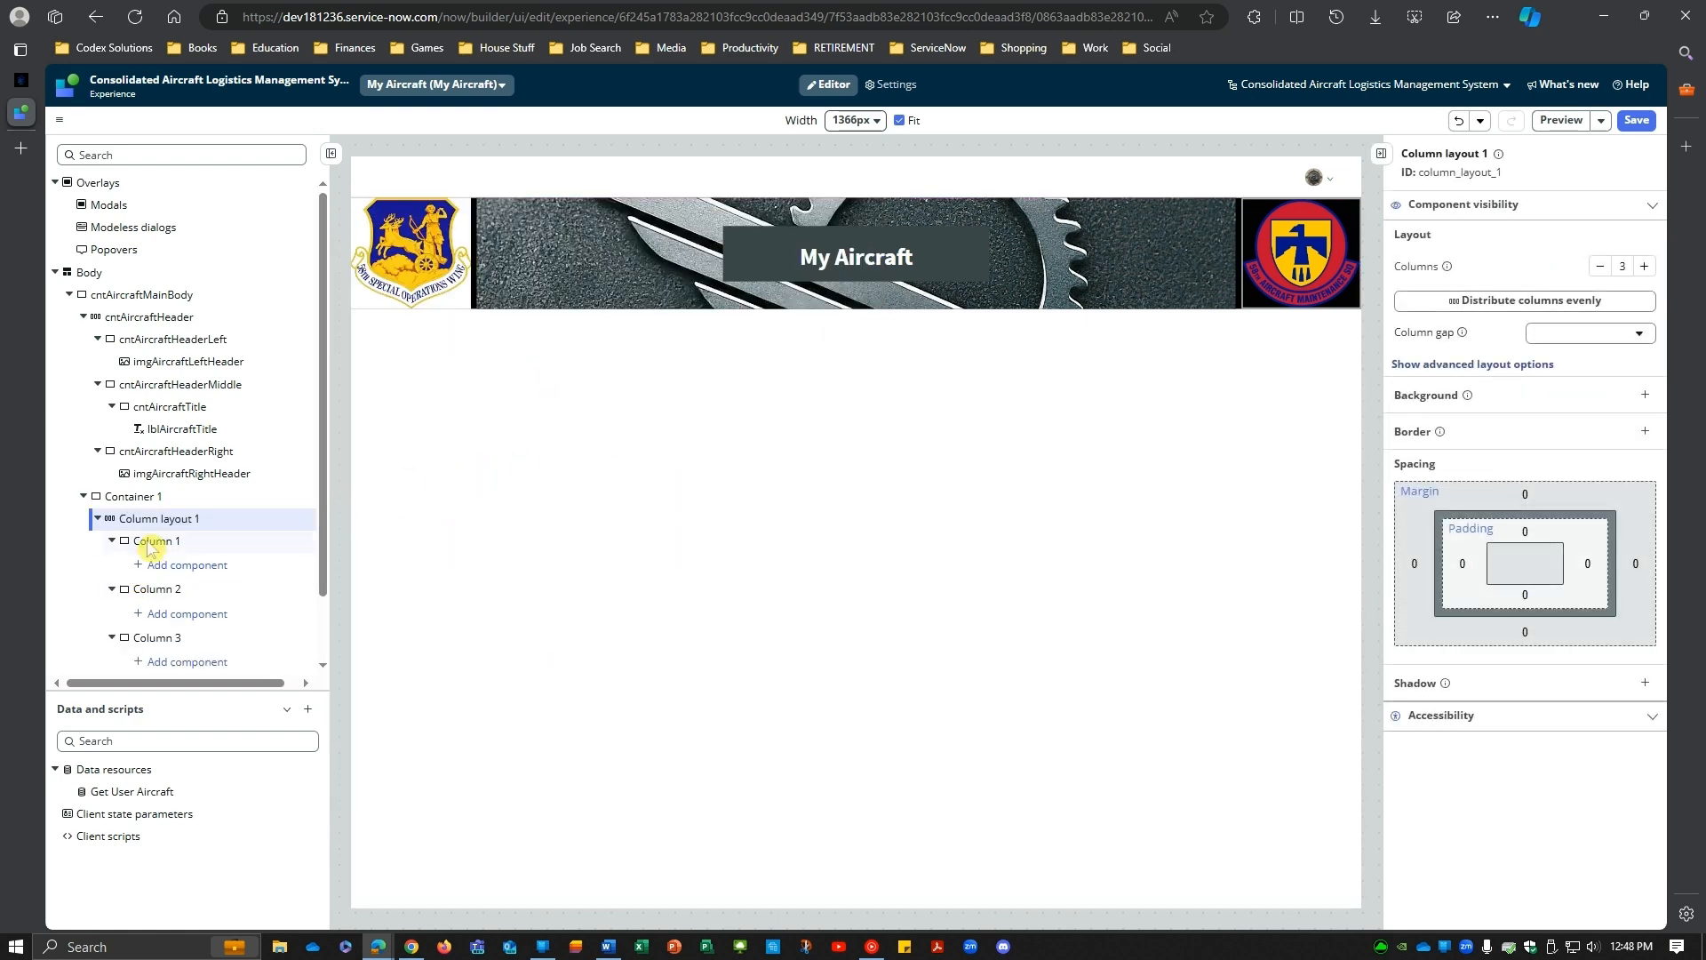
scroll(156, 551, down, 2)
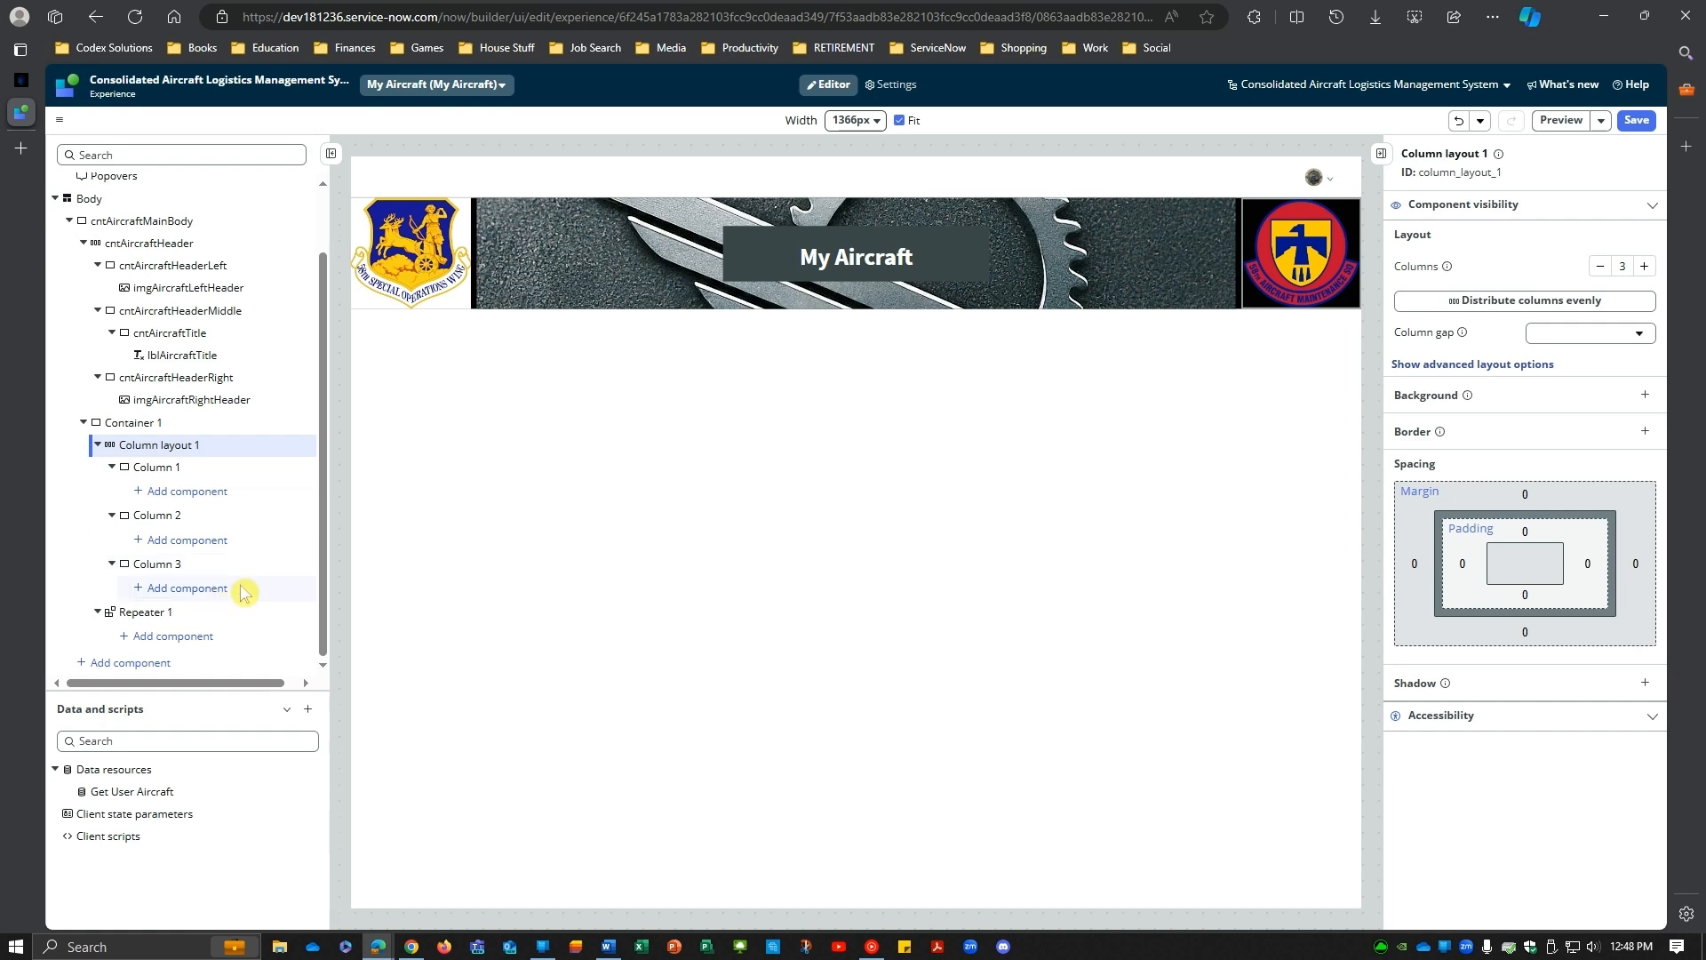
drag(142, 612, 172, 495)
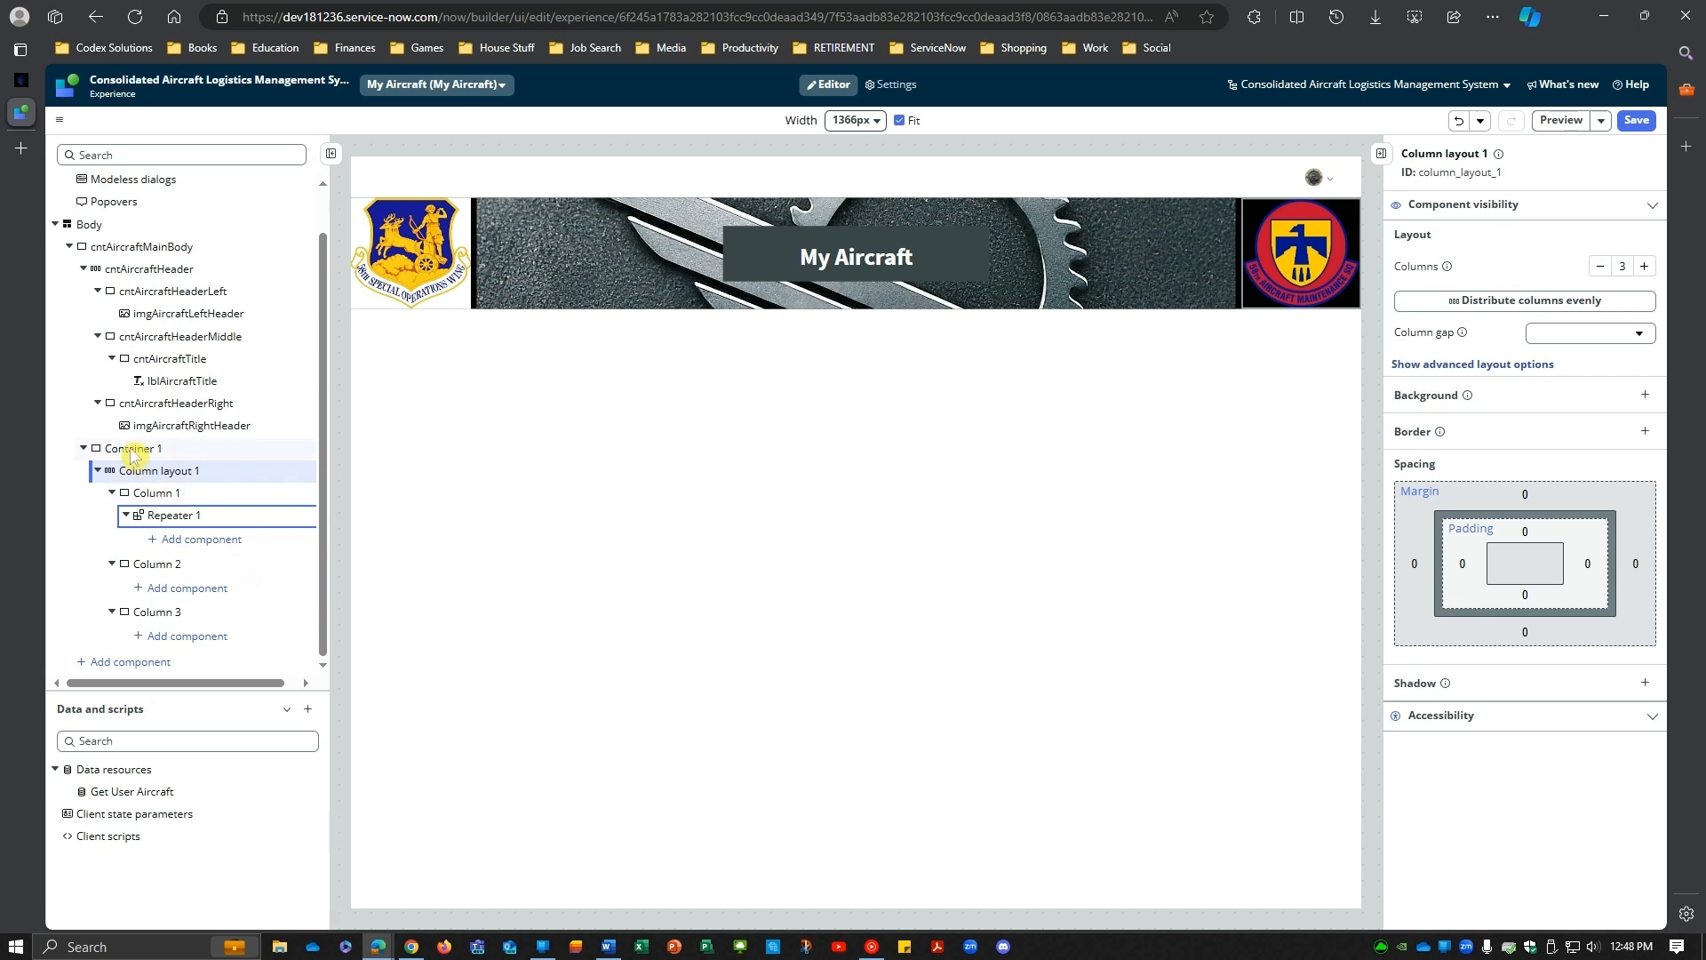
click(130, 451)
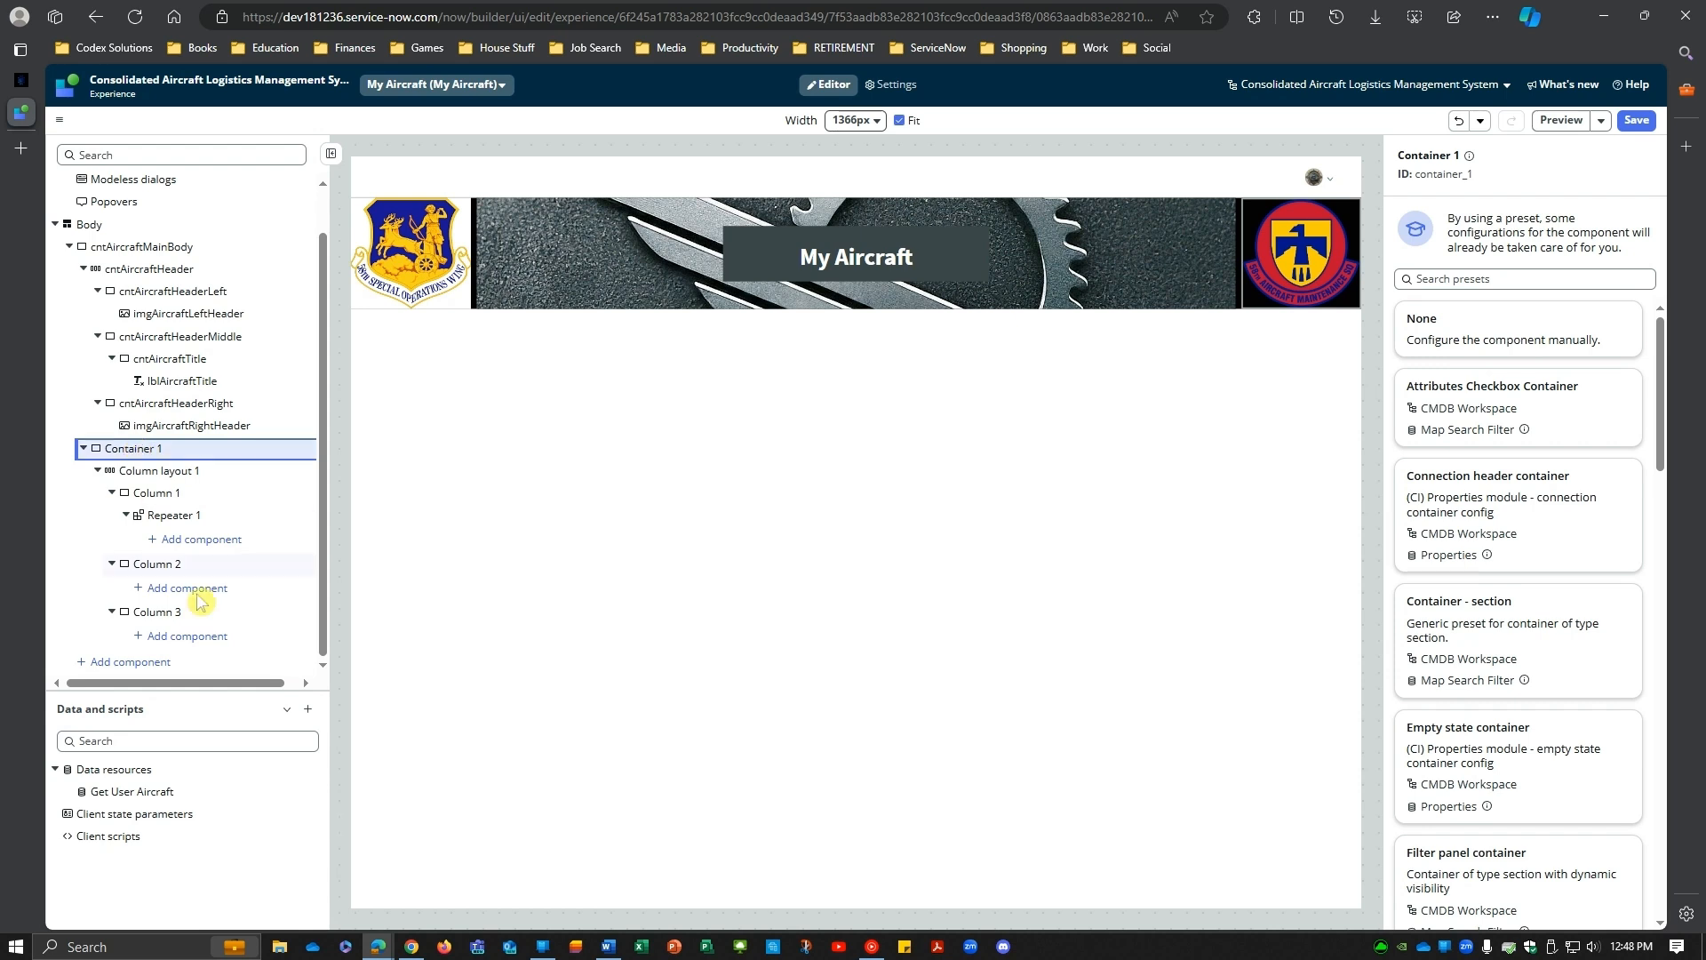
drag(229, 682, 283, 690)
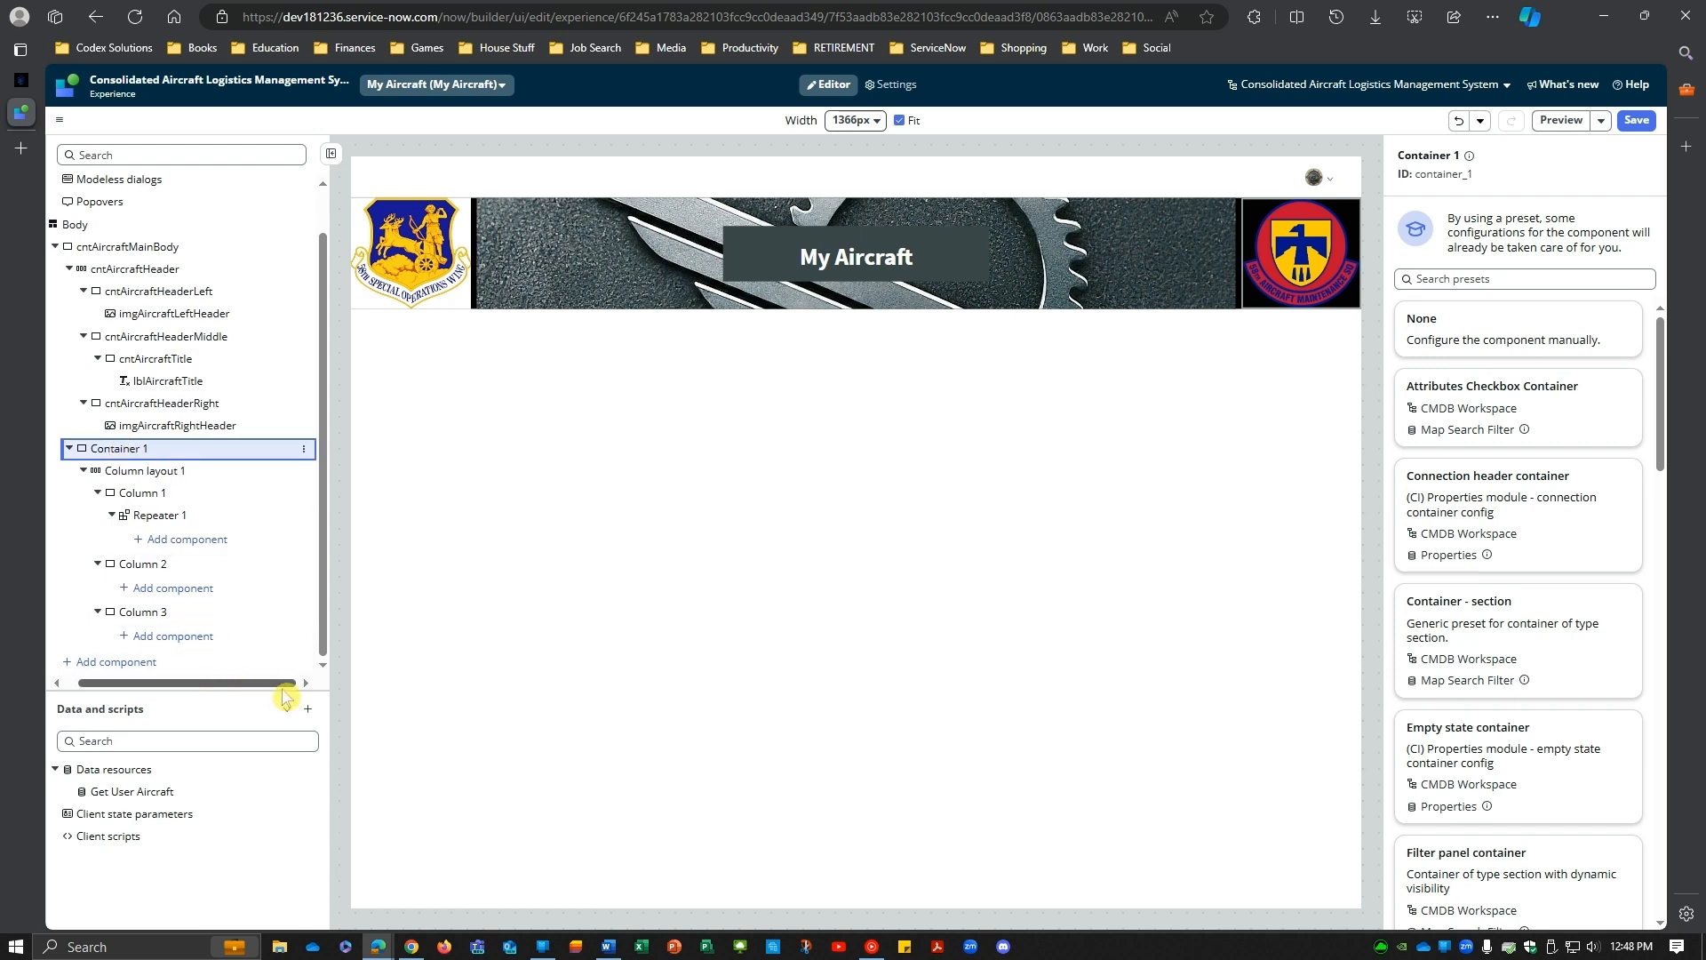
click(304, 448)
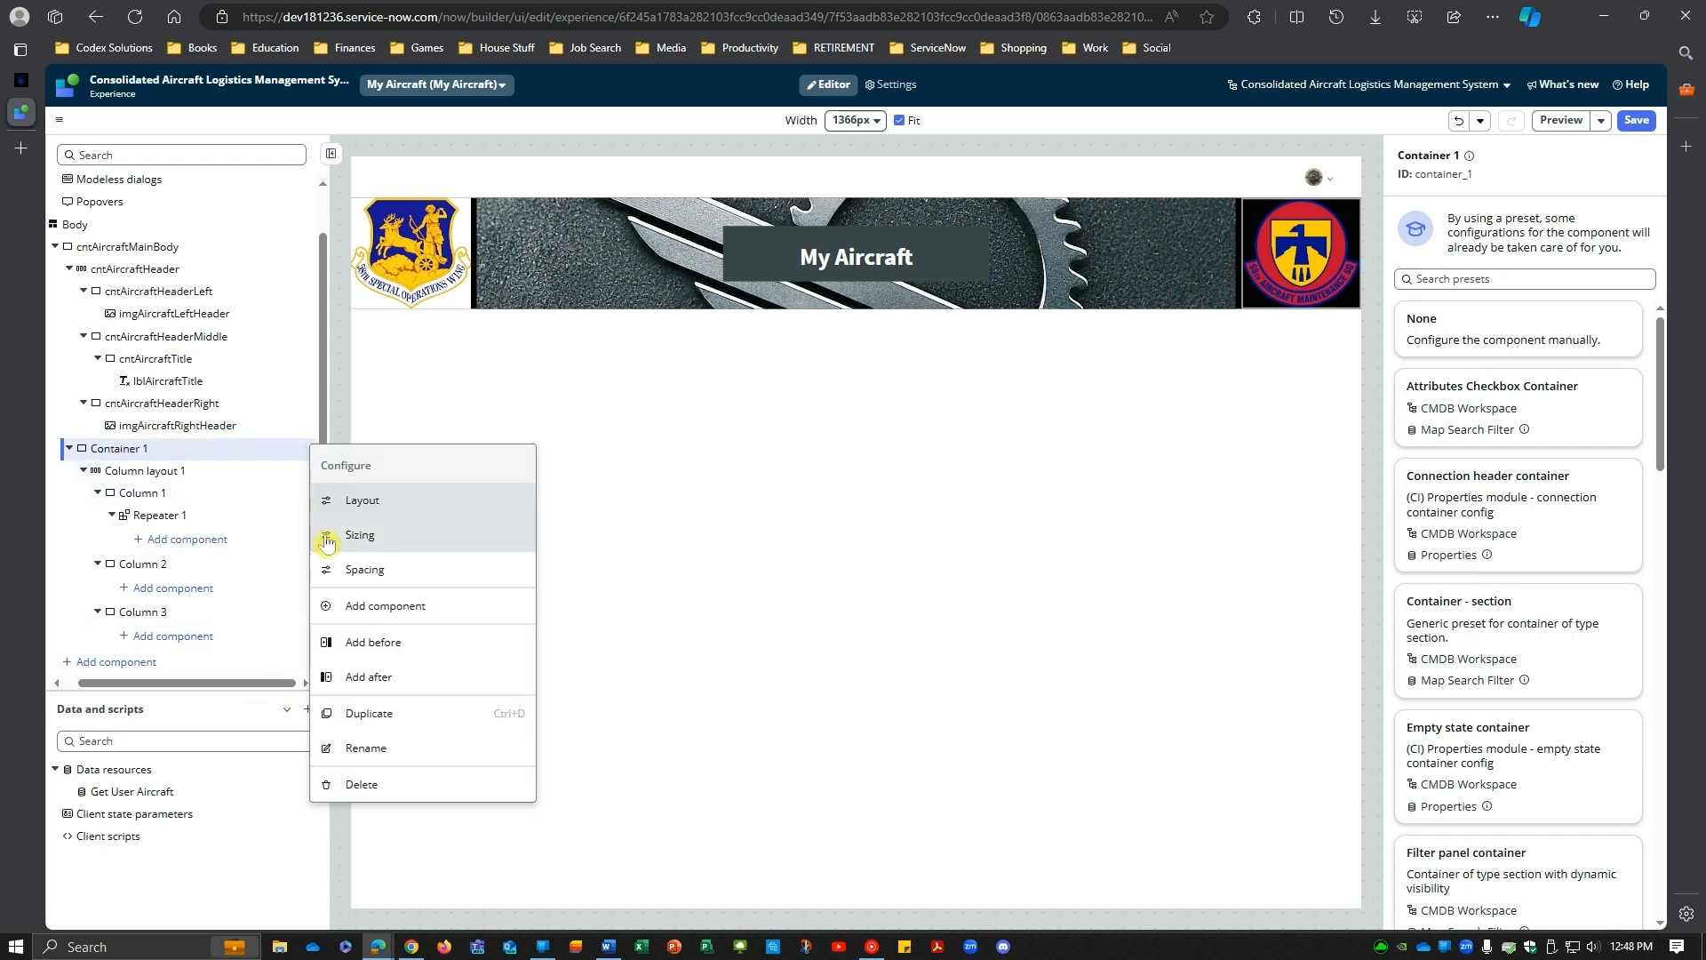
click(320, 785)
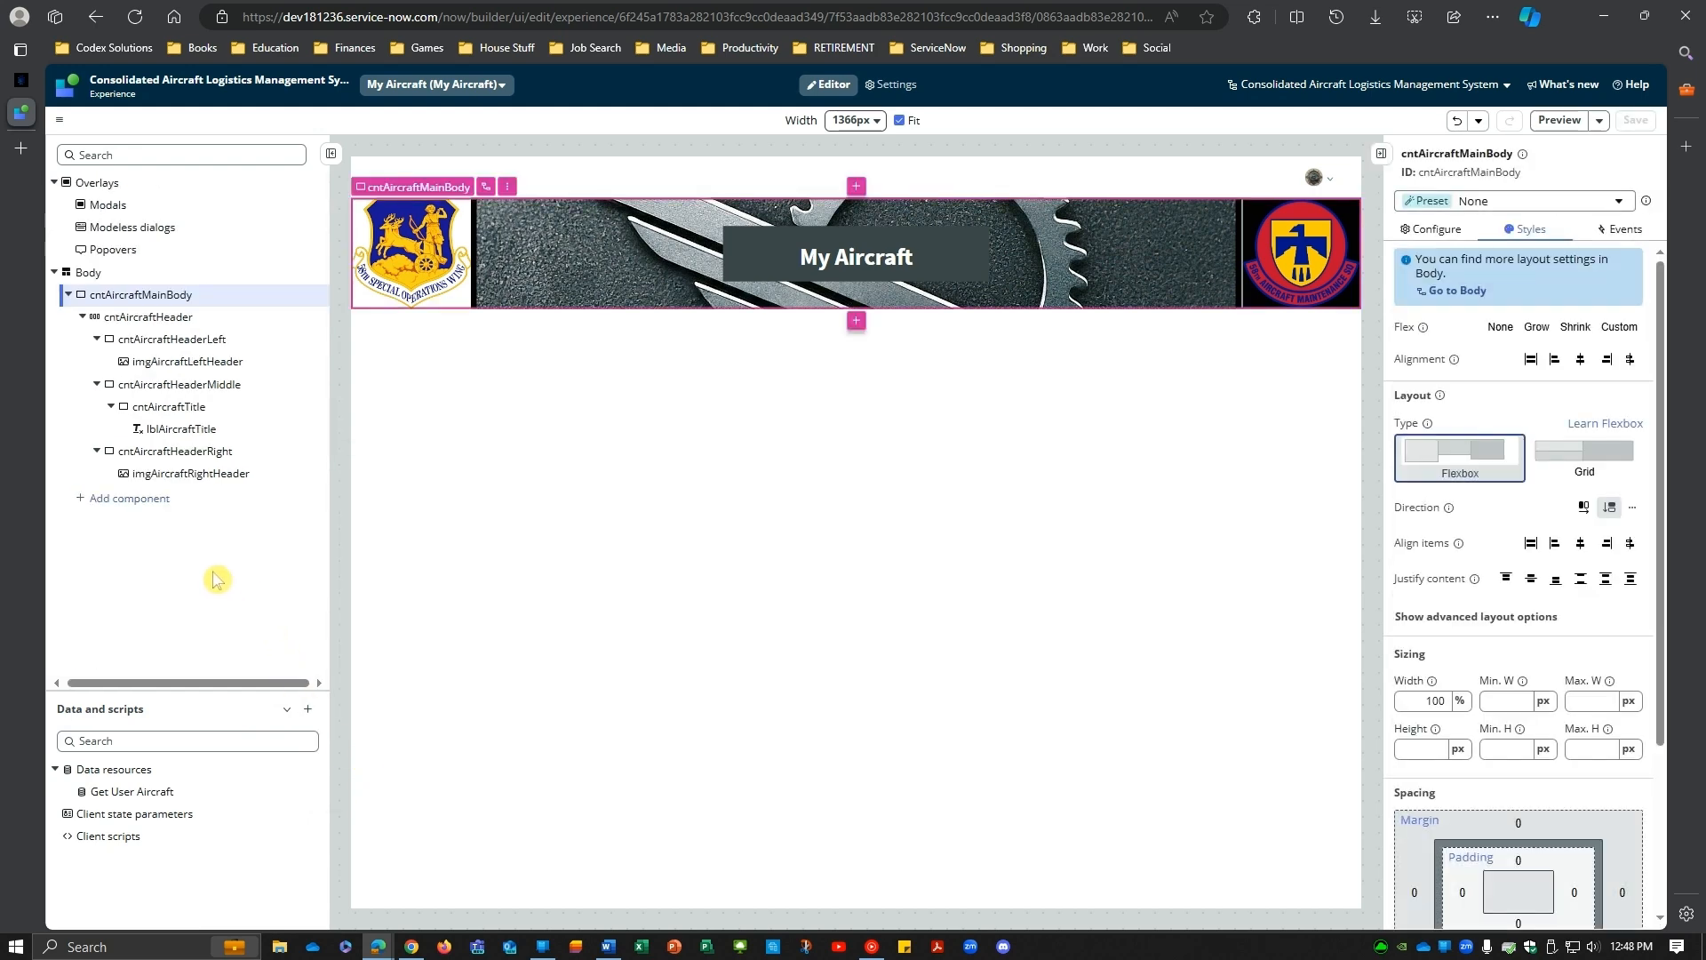
key(ctrl+z)
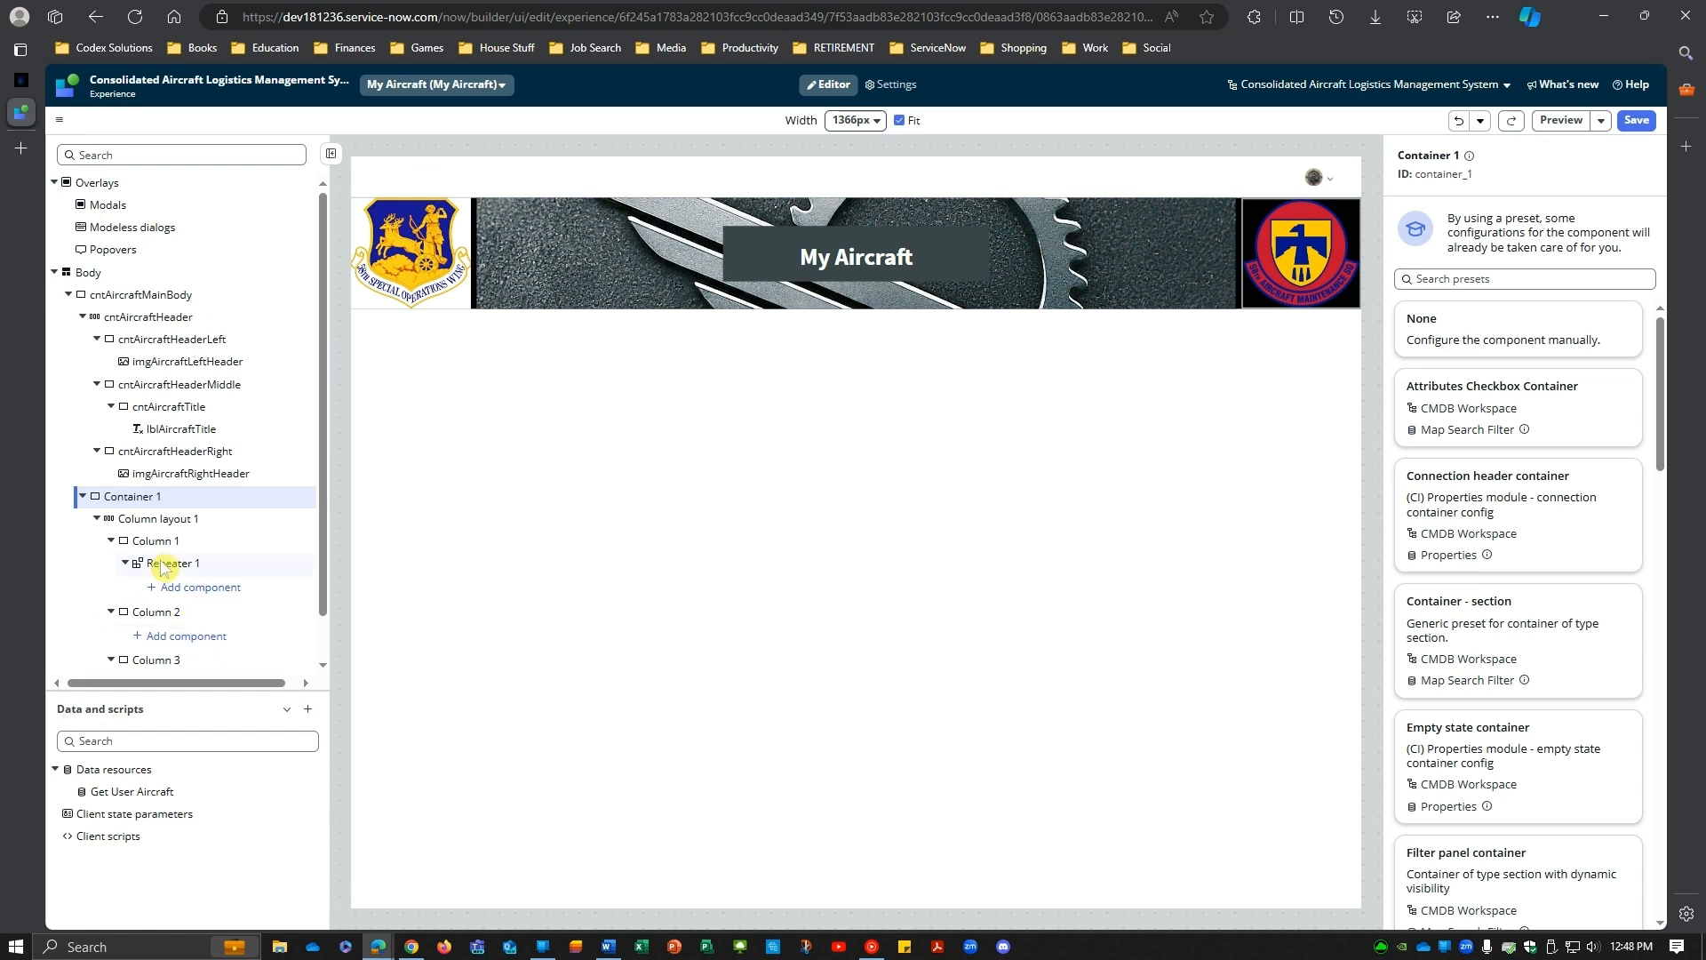
Step: Move Column layout 1 out of Container 1 to directly below cntAircraftHeader, and delete the emptied Container 1
drag(148, 528, 148, 491)
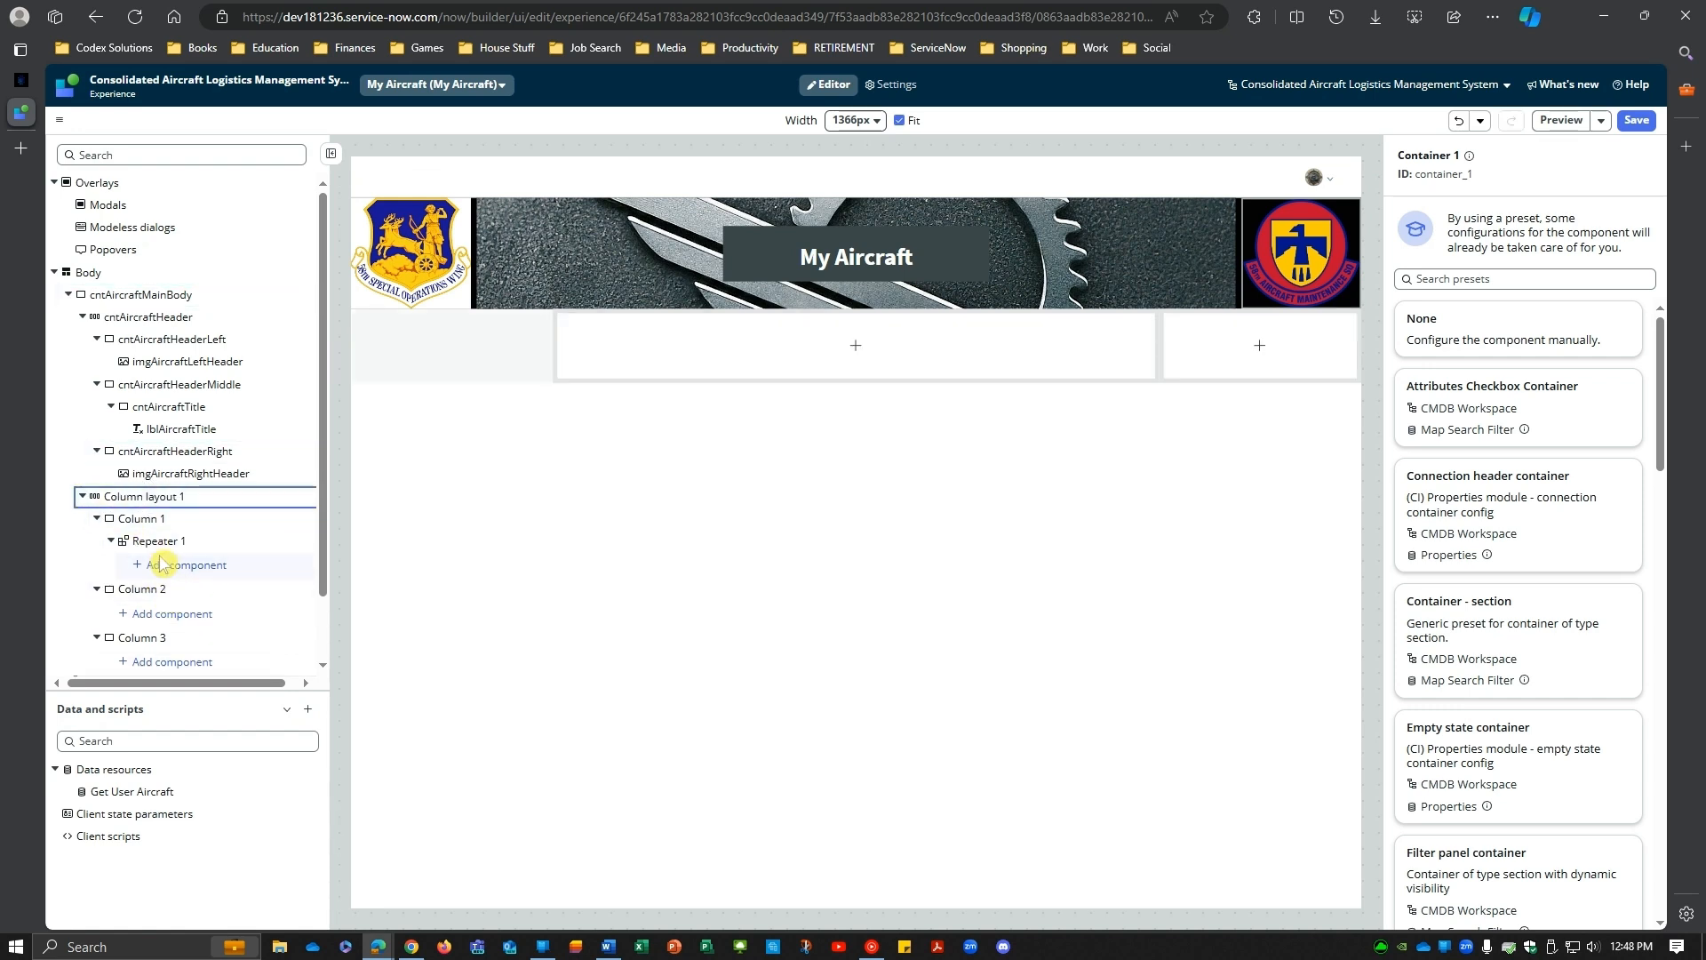
scroll(179, 591, down, 1)
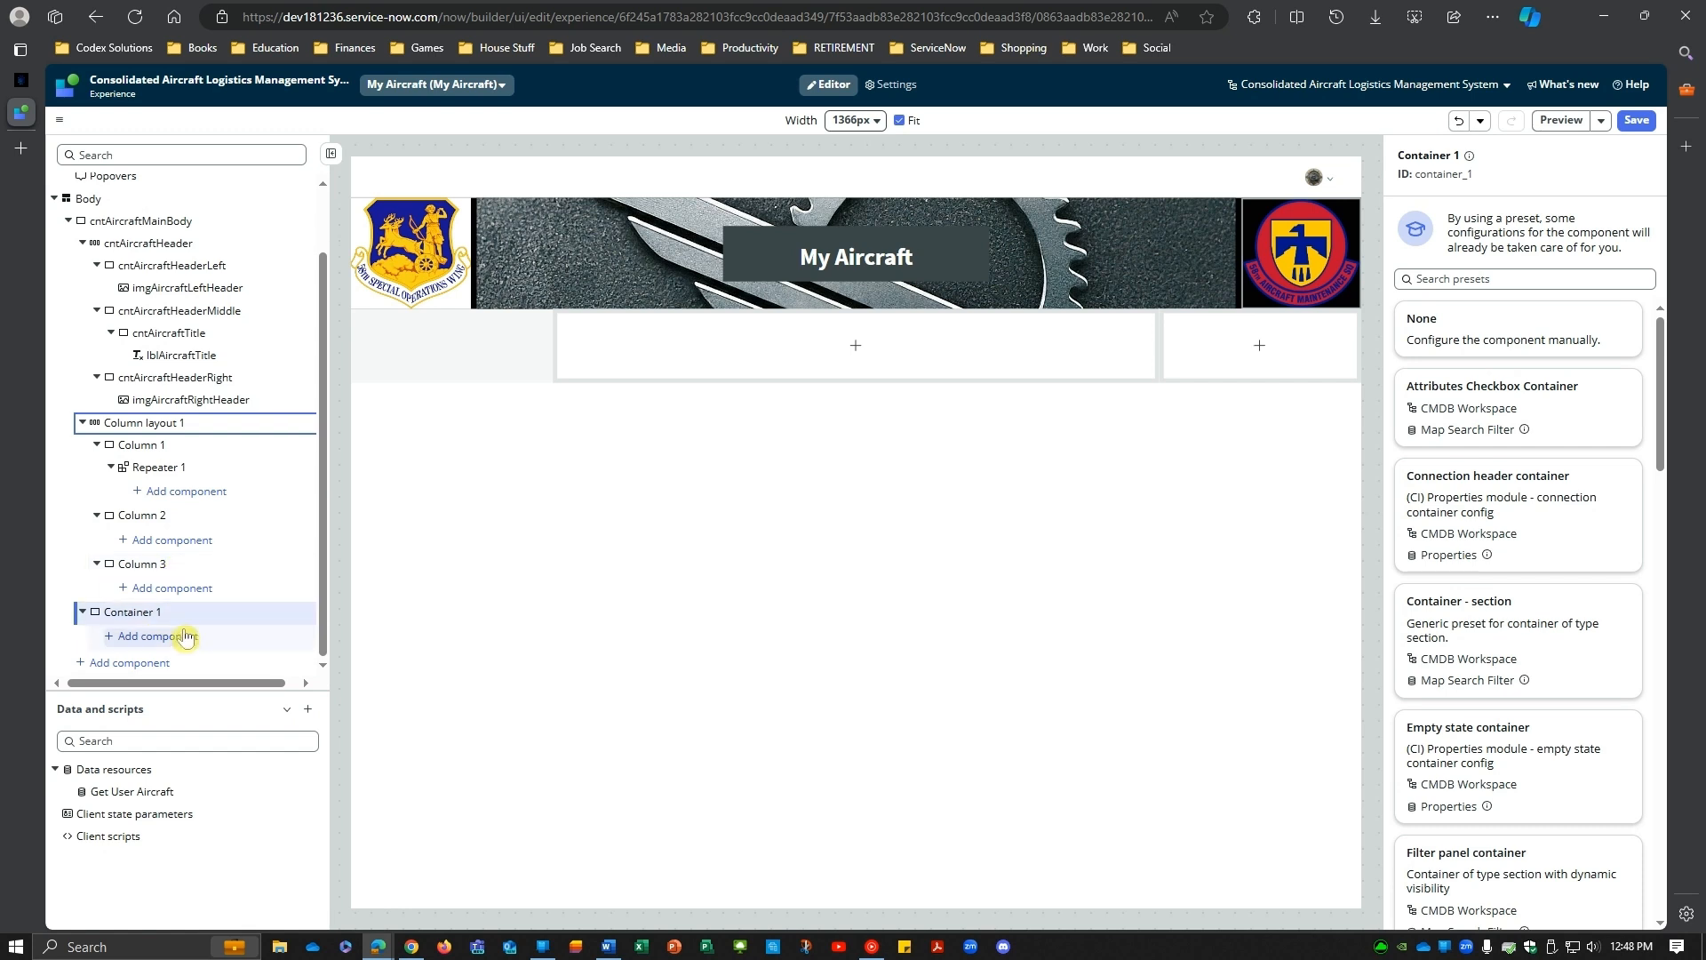
click(251, 611)
drag(213, 683, 272, 684)
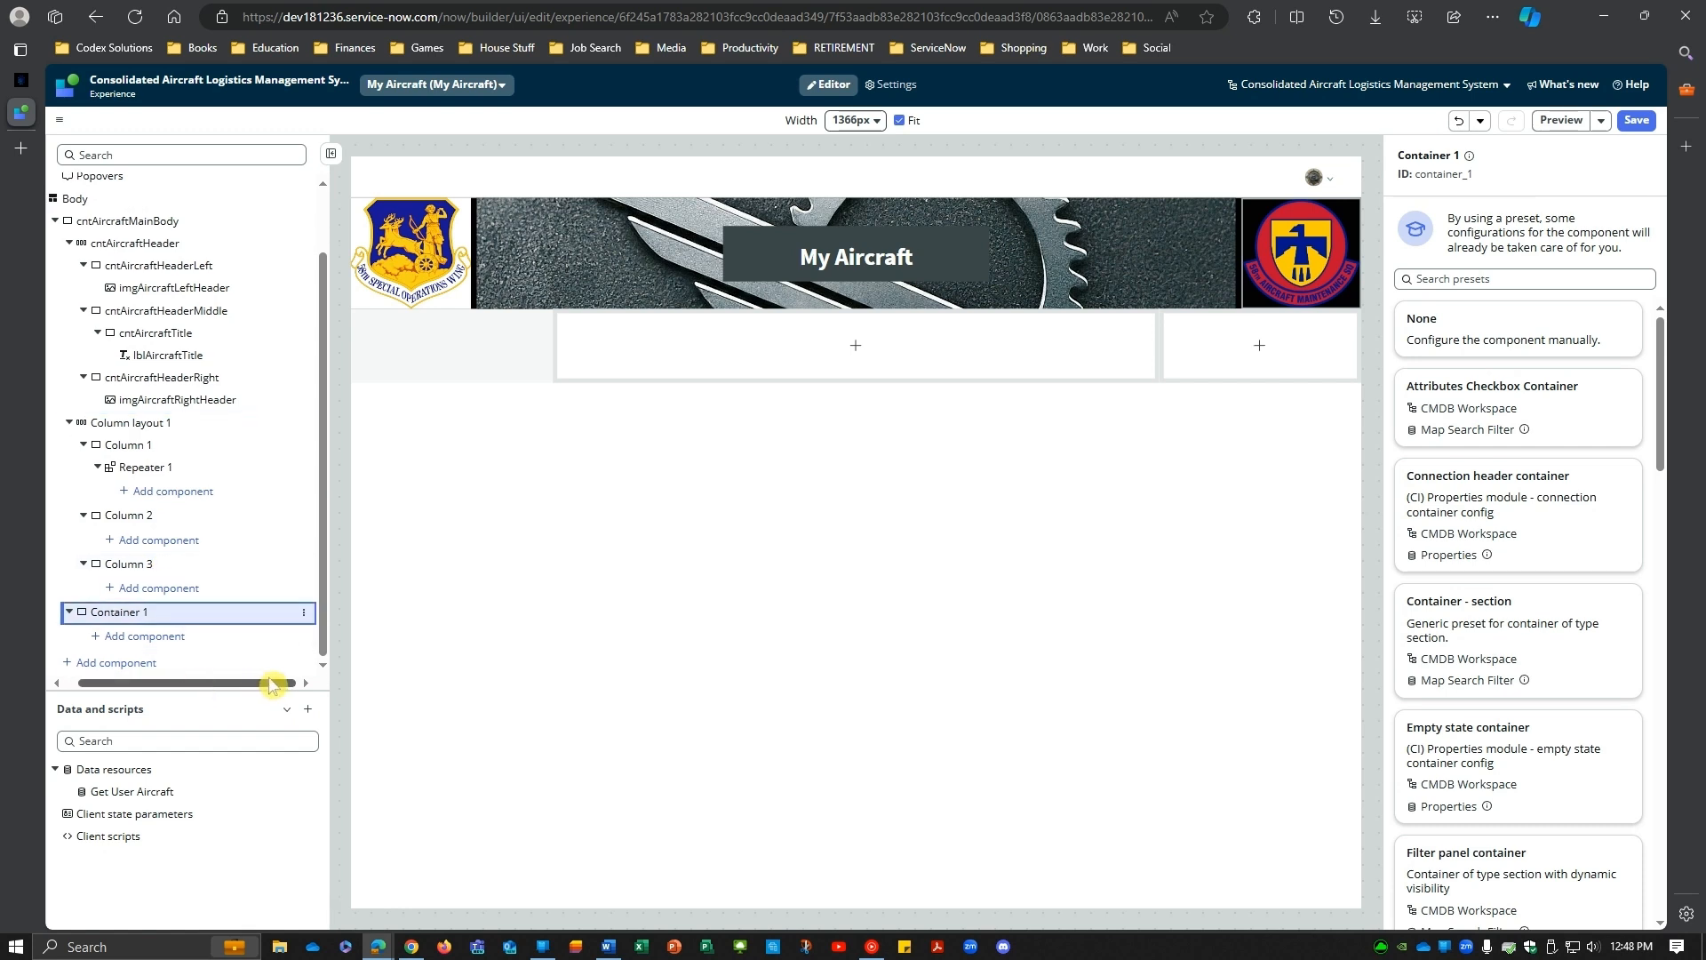
click(304, 613)
click(369, 587)
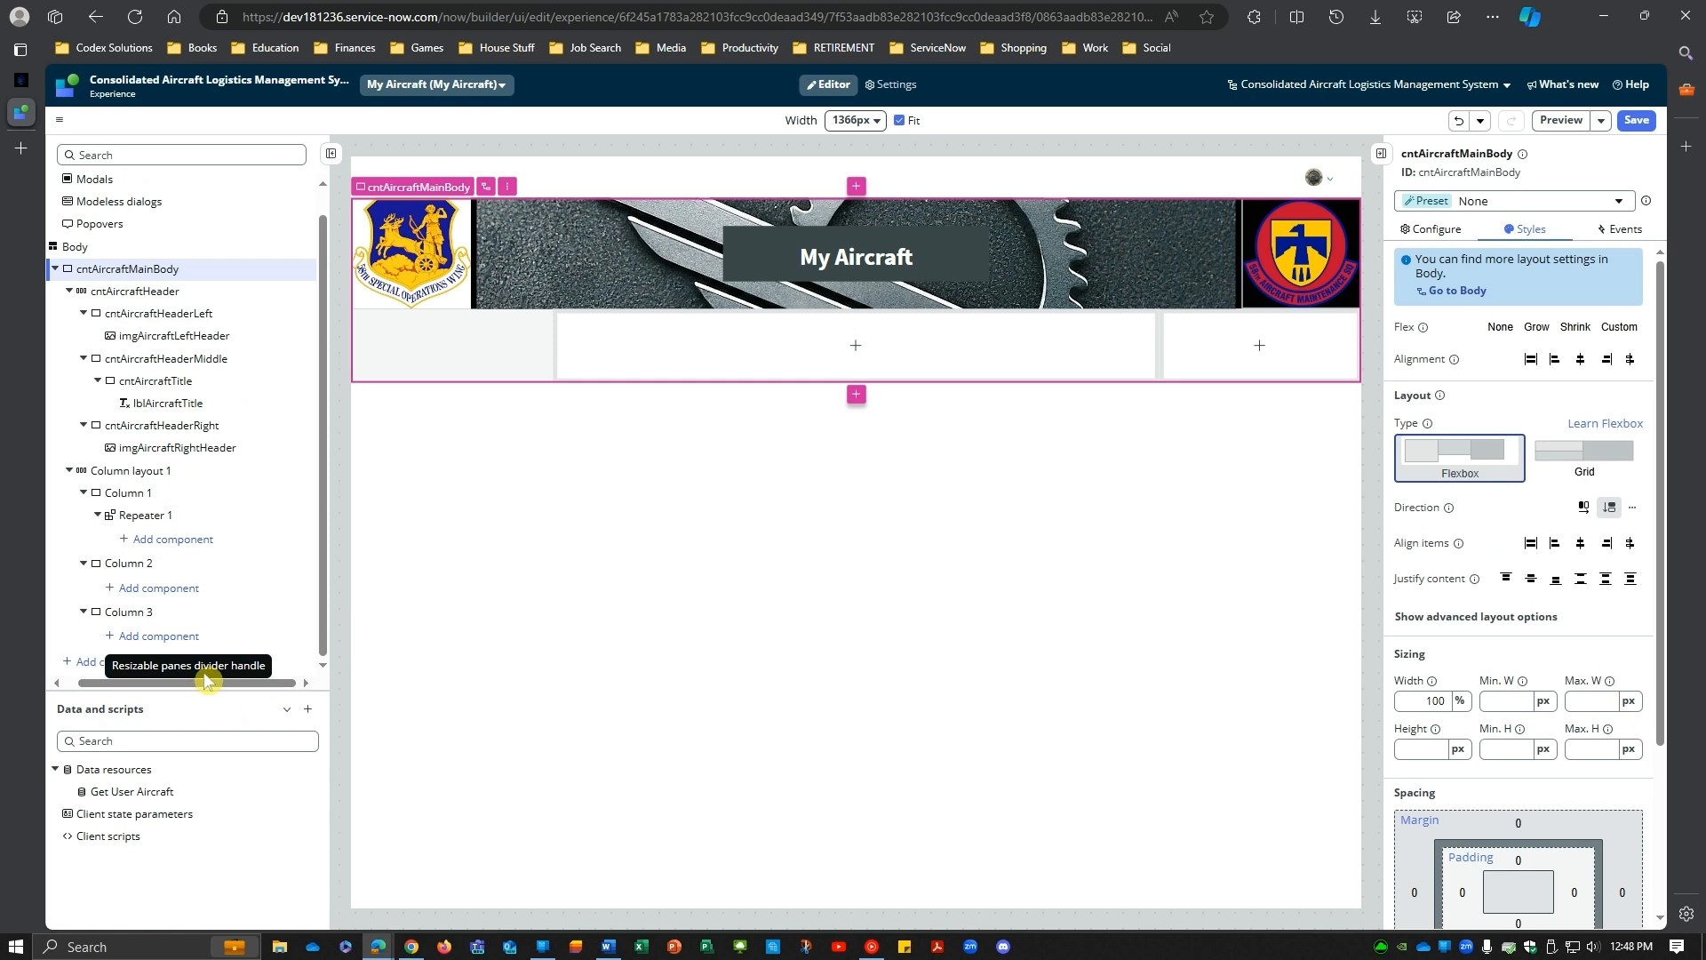
Step: Select Column 1 of Column layout 1 in the component tree
drag(210, 683, 188, 682)
click(151, 495)
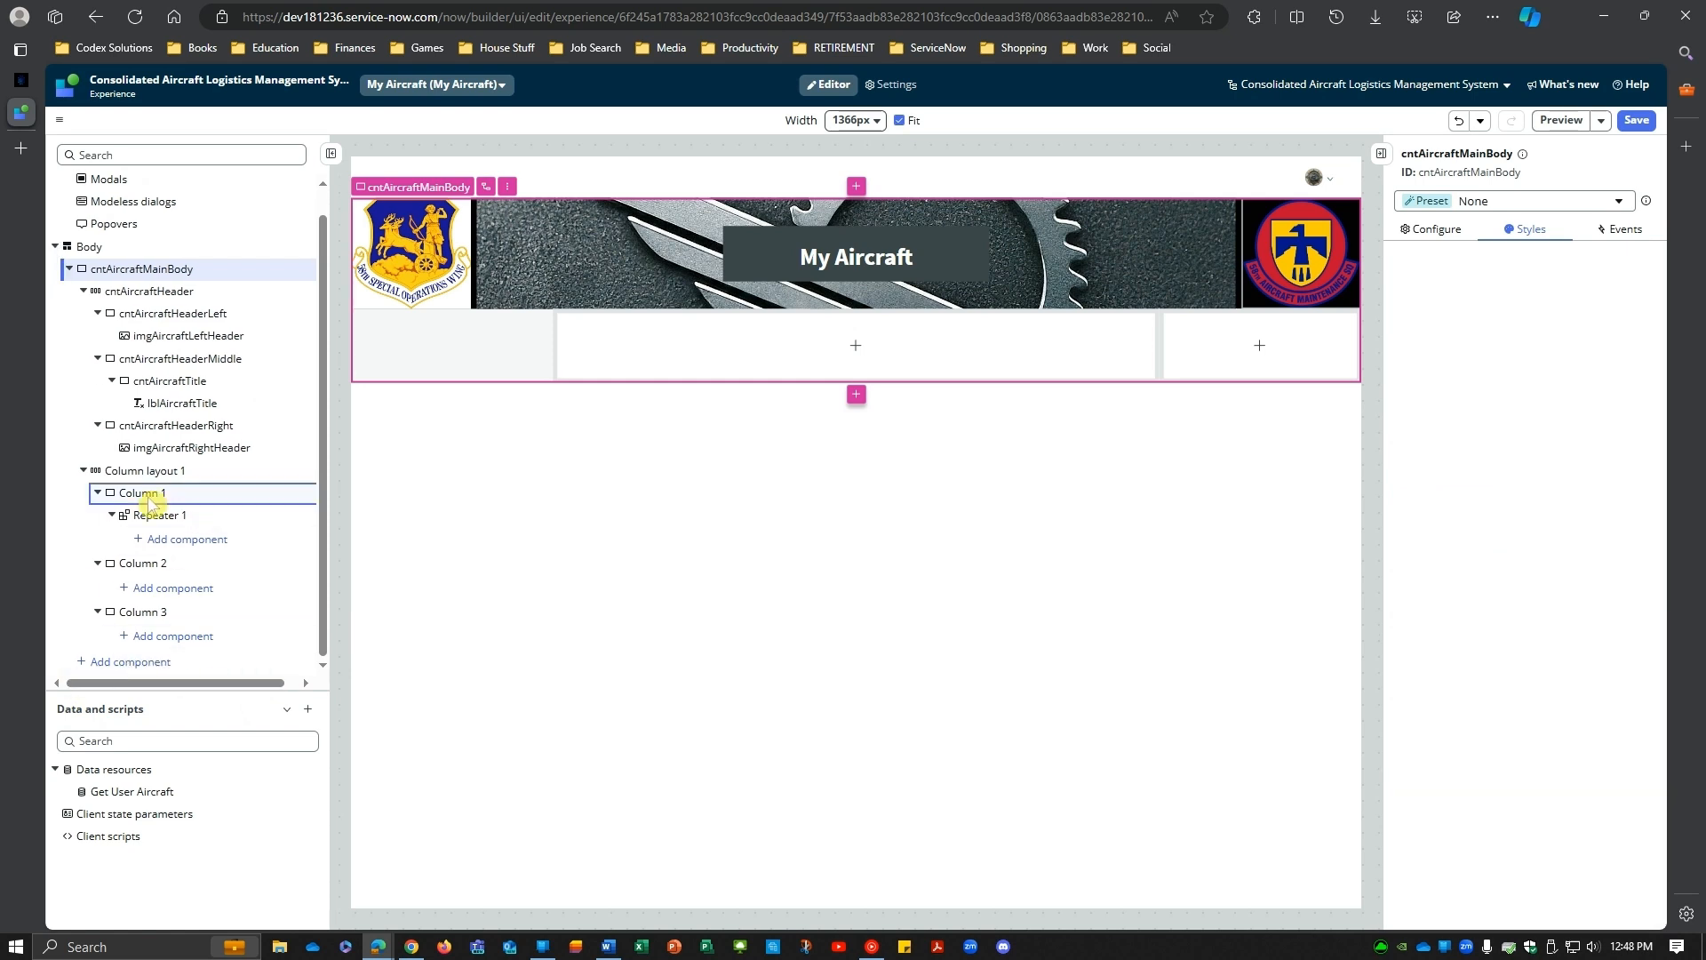
Step: Add a Look up multiple records data resource to the My Aircraft page
click(153, 472)
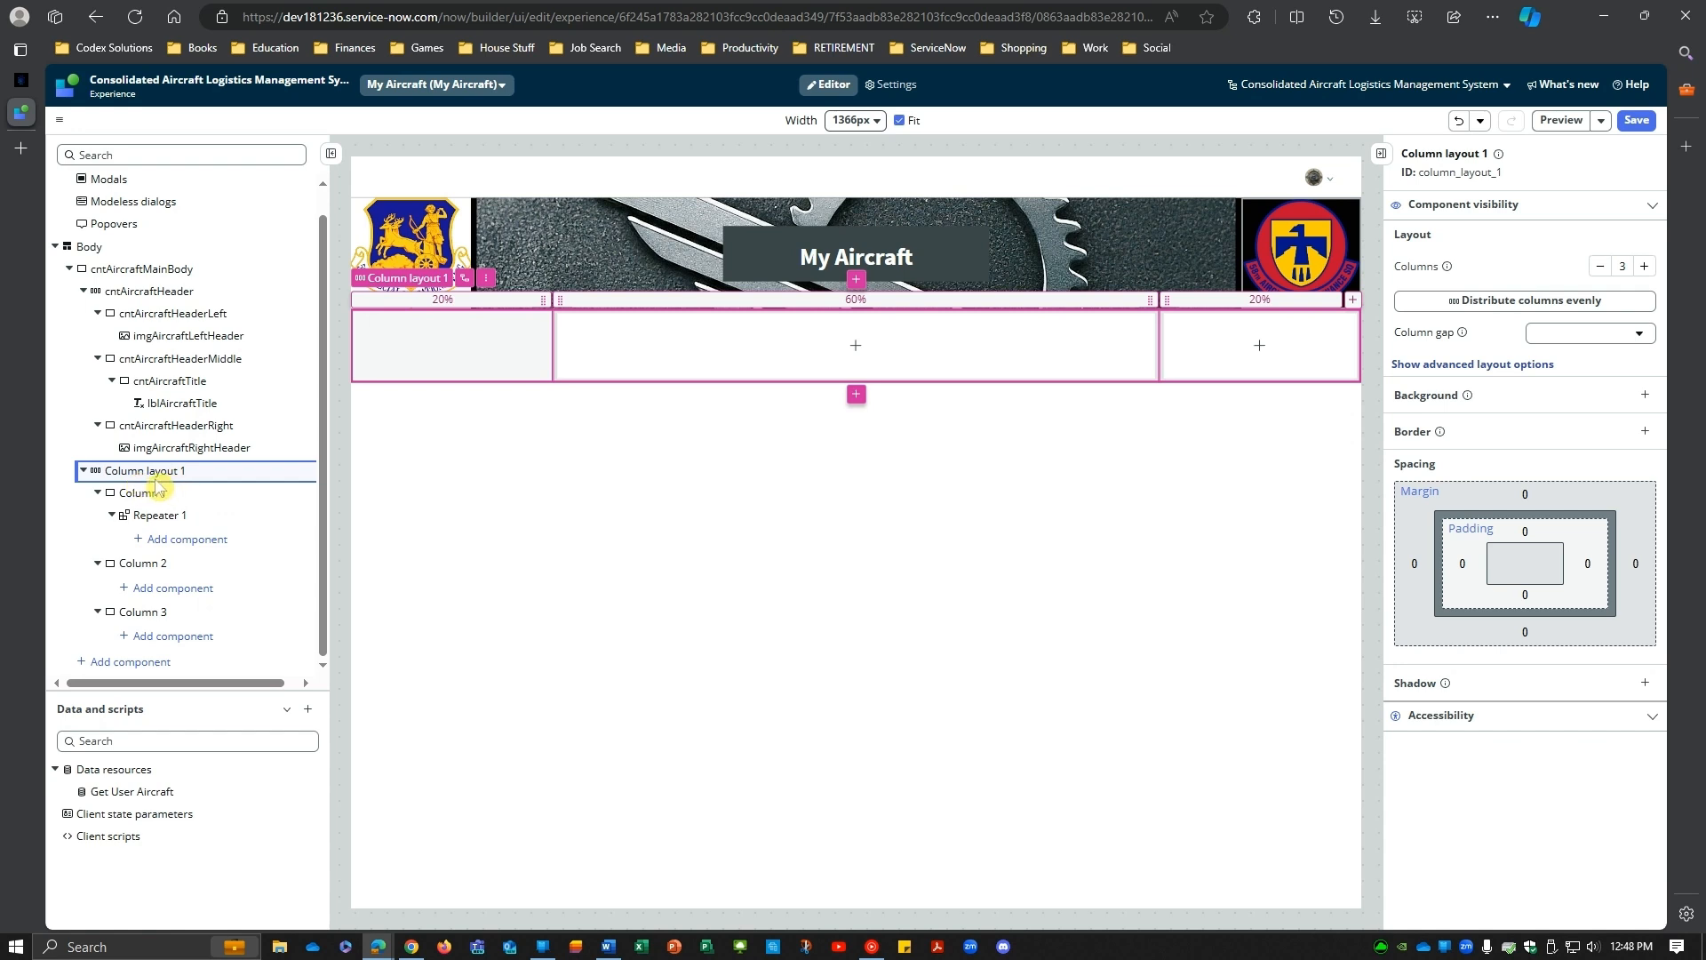
click(143, 495)
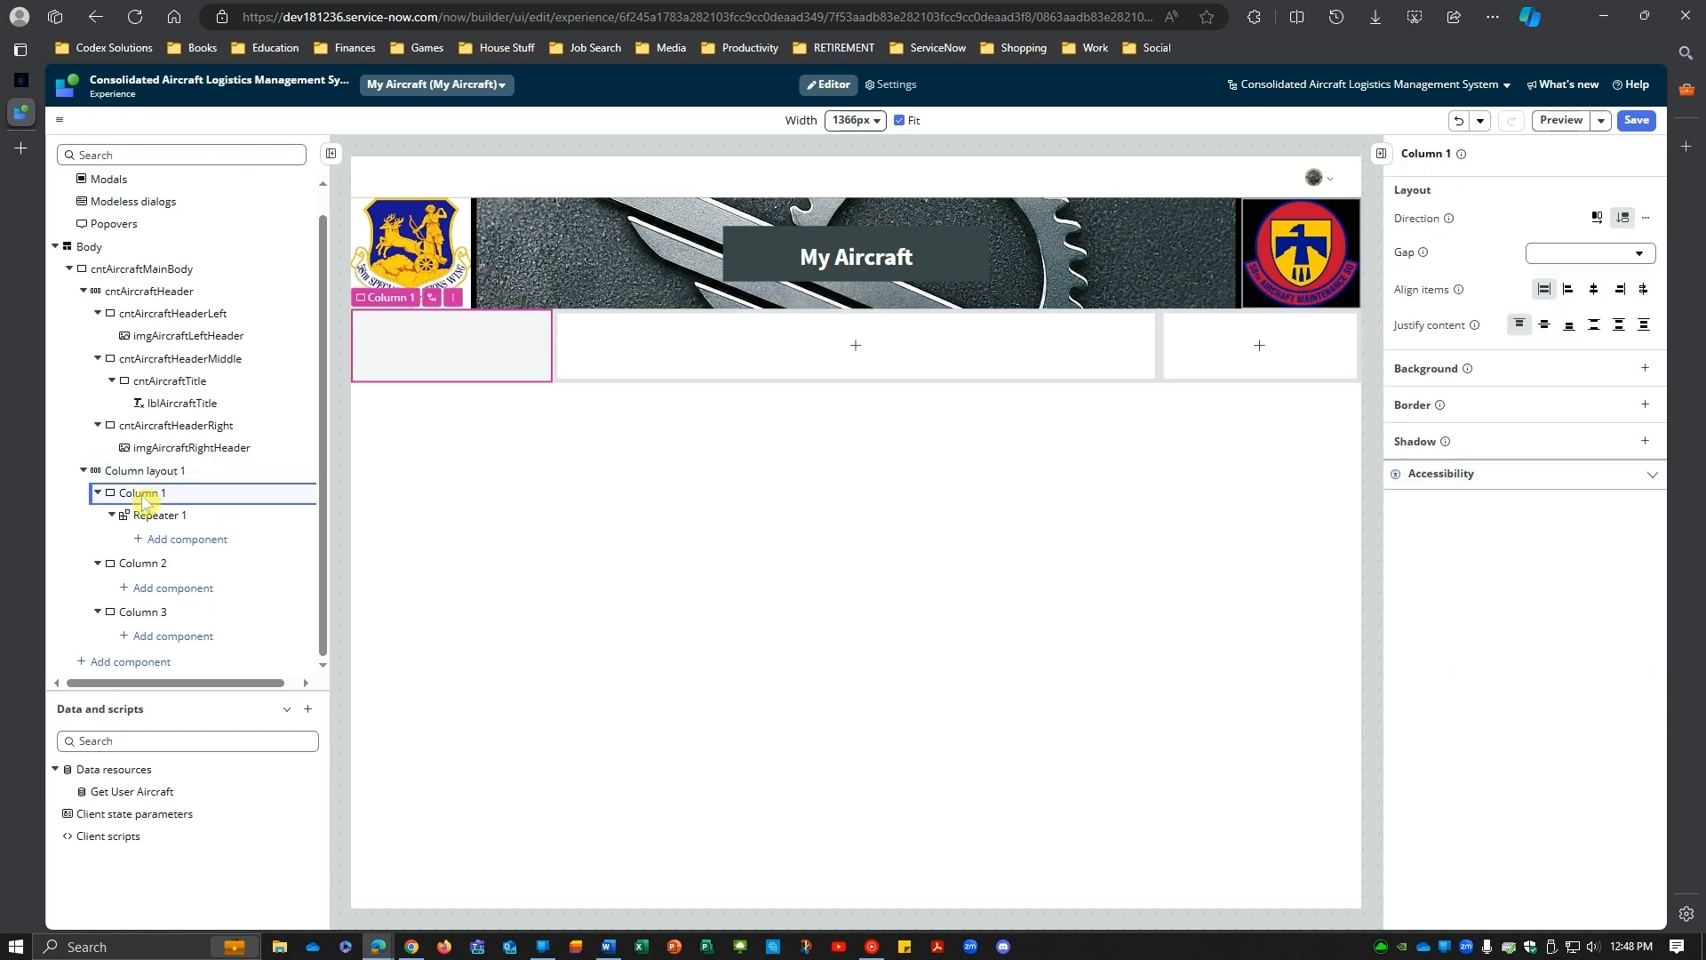
click(147, 515)
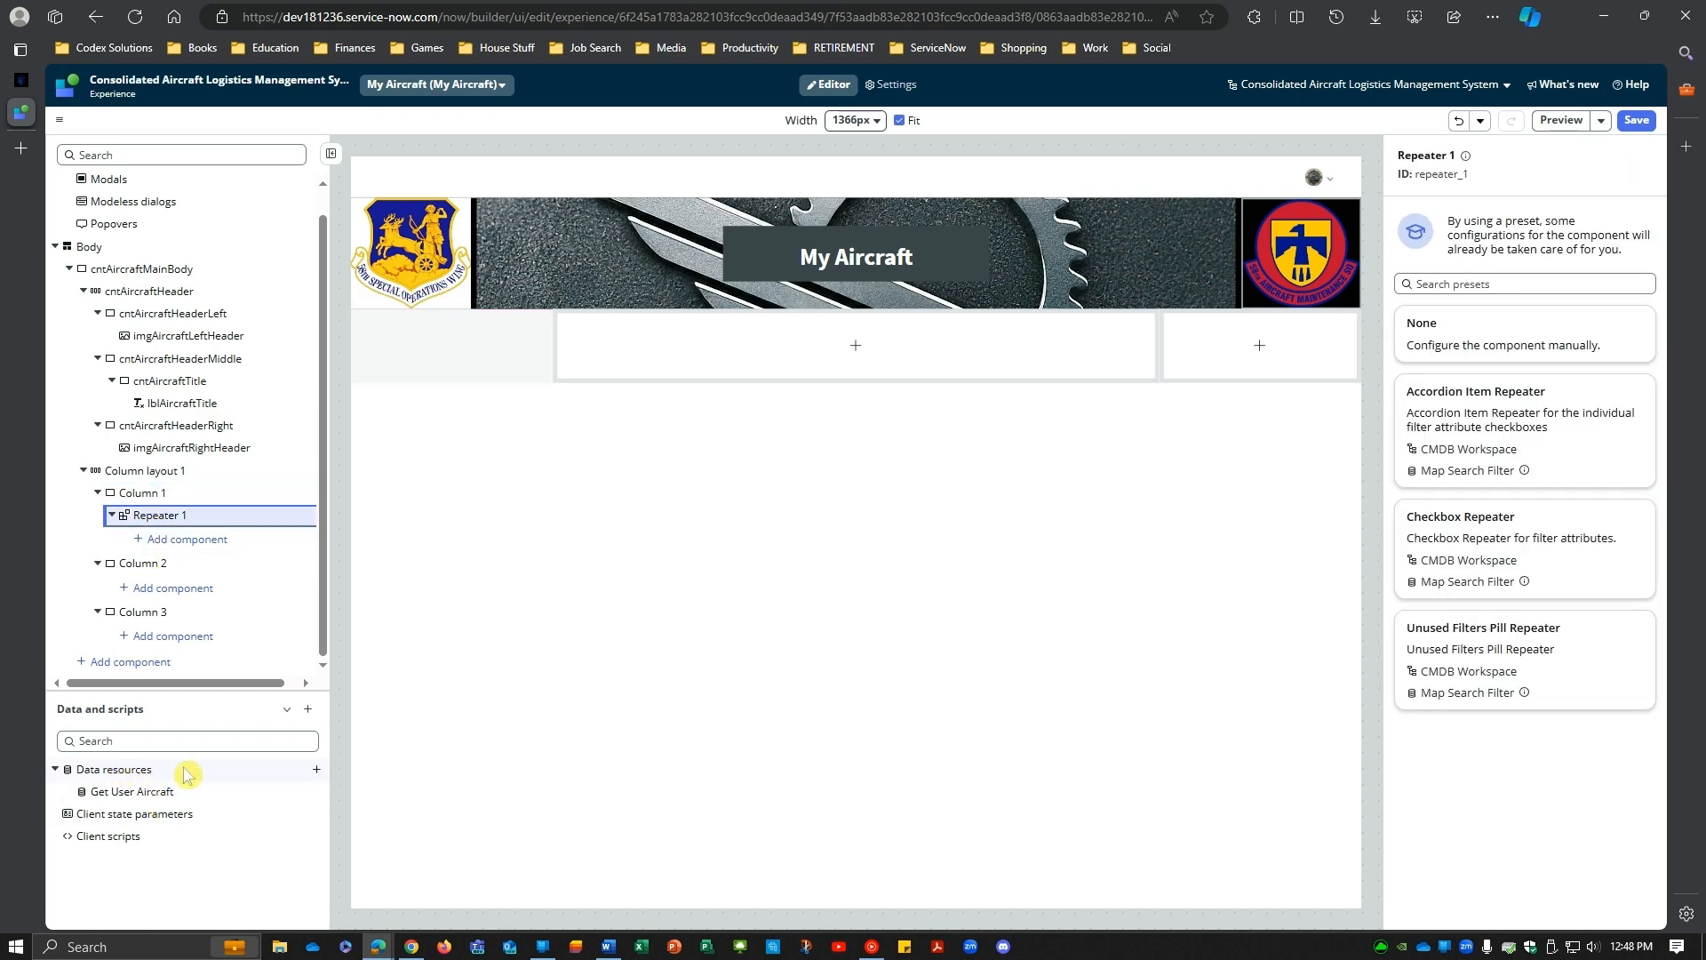
click(317, 775)
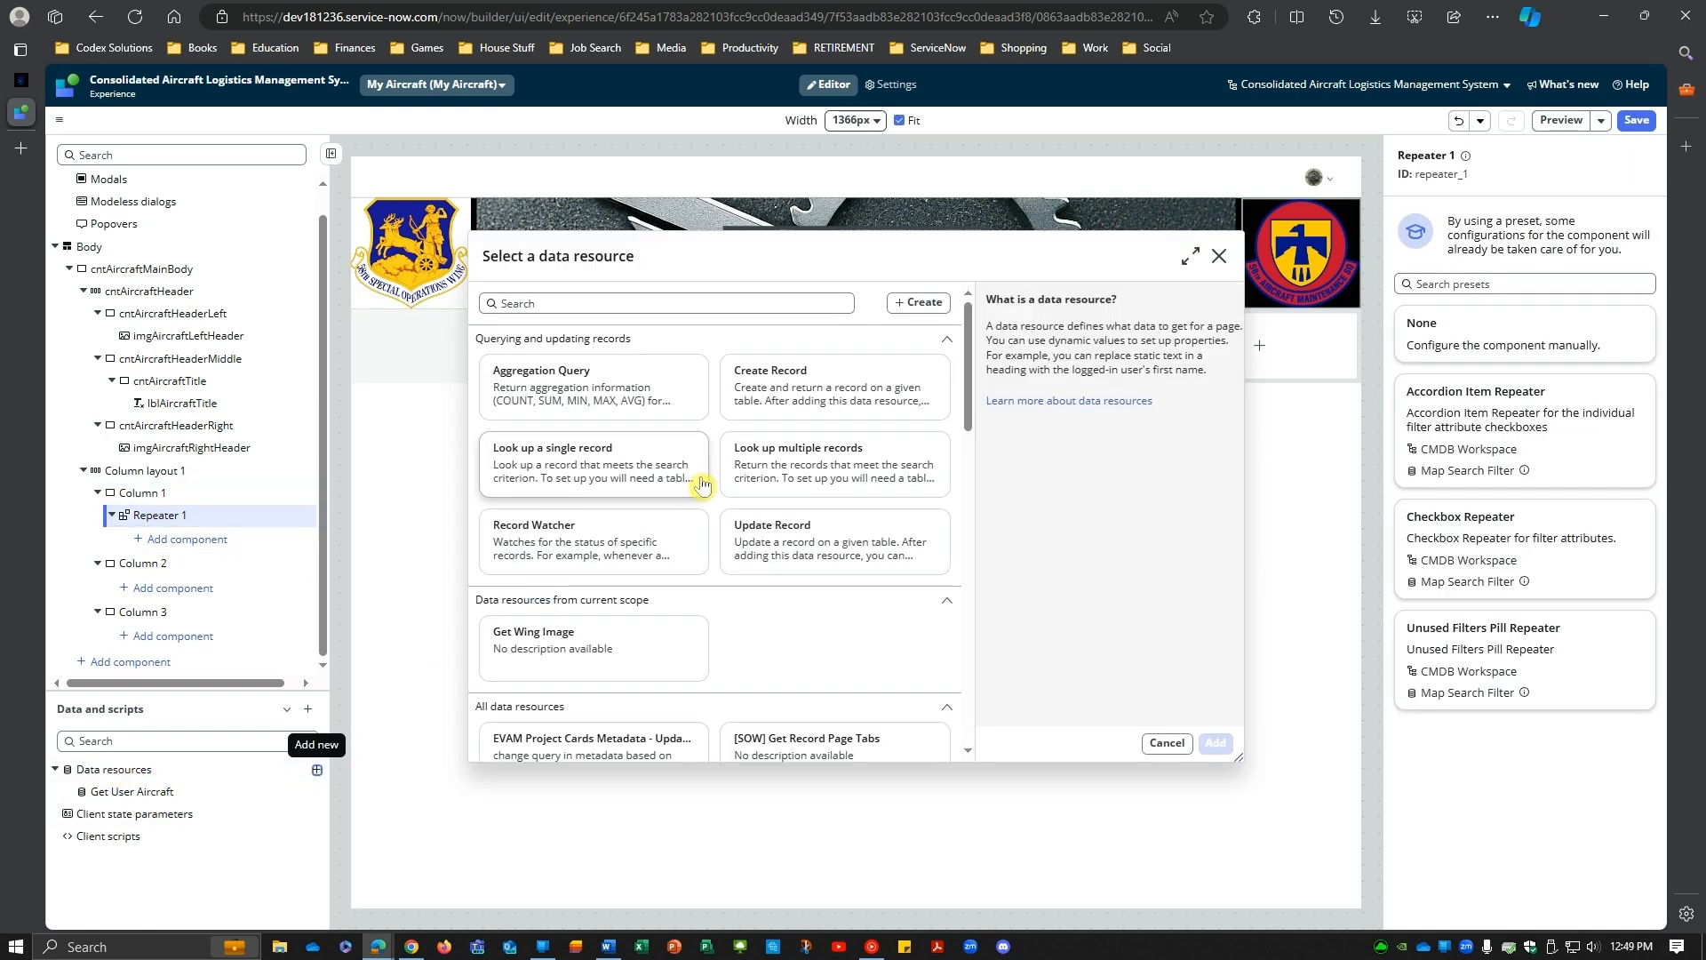
click(786, 474)
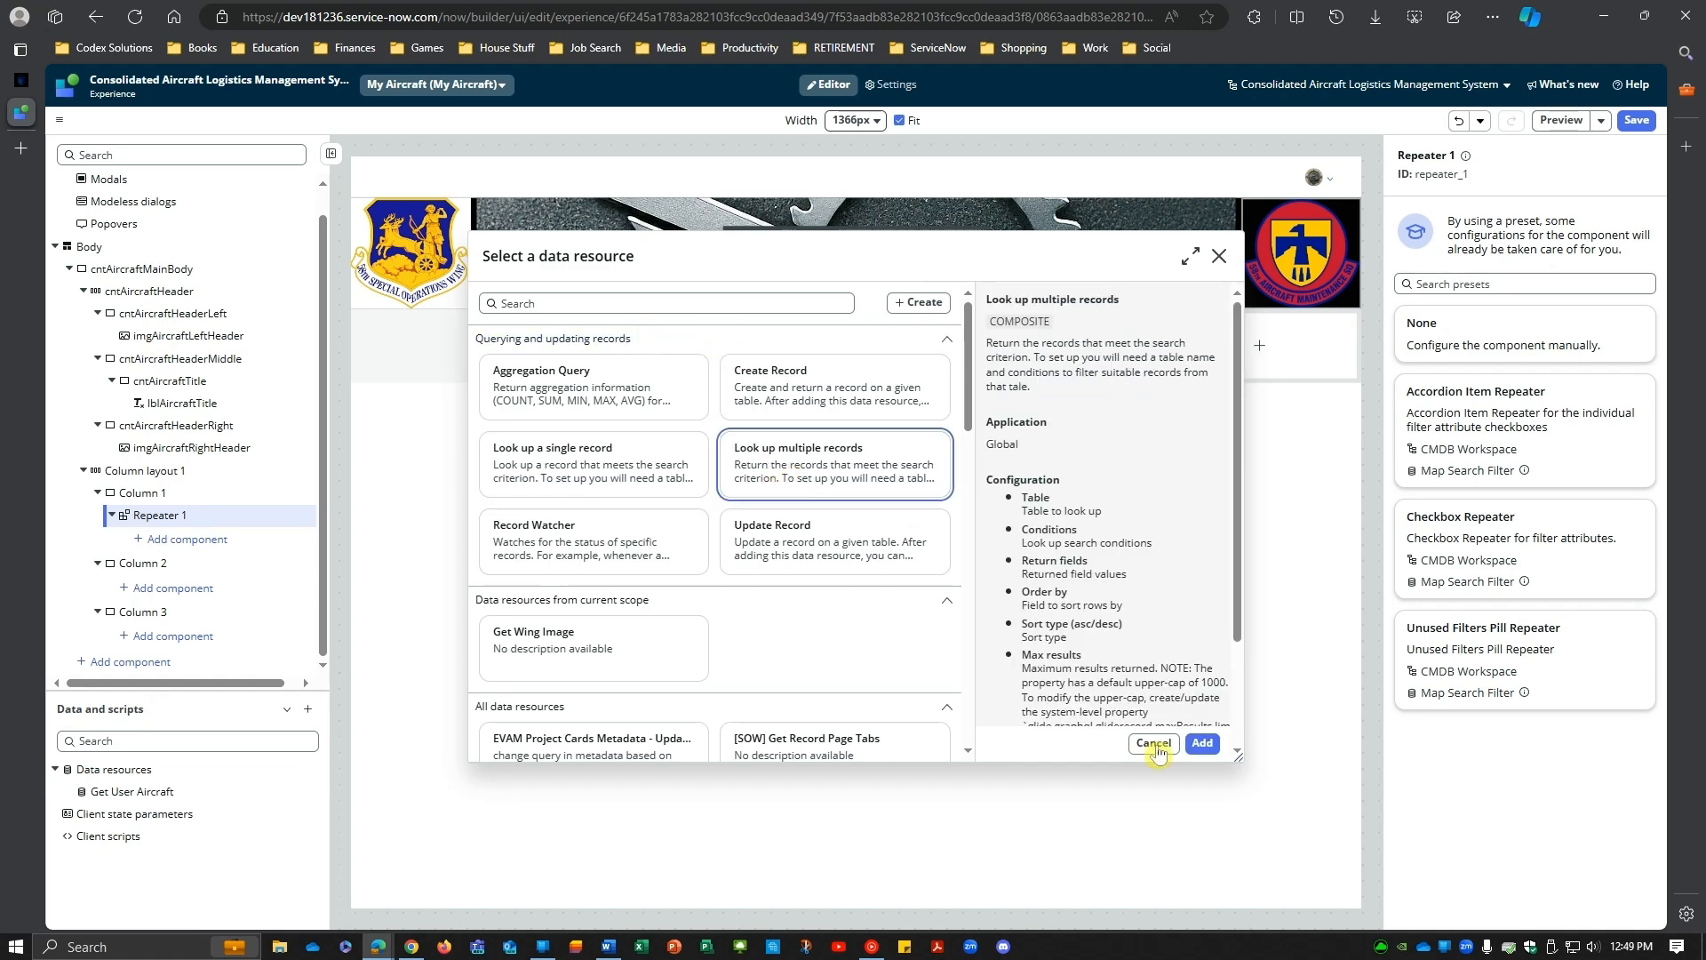
click(1202, 743)
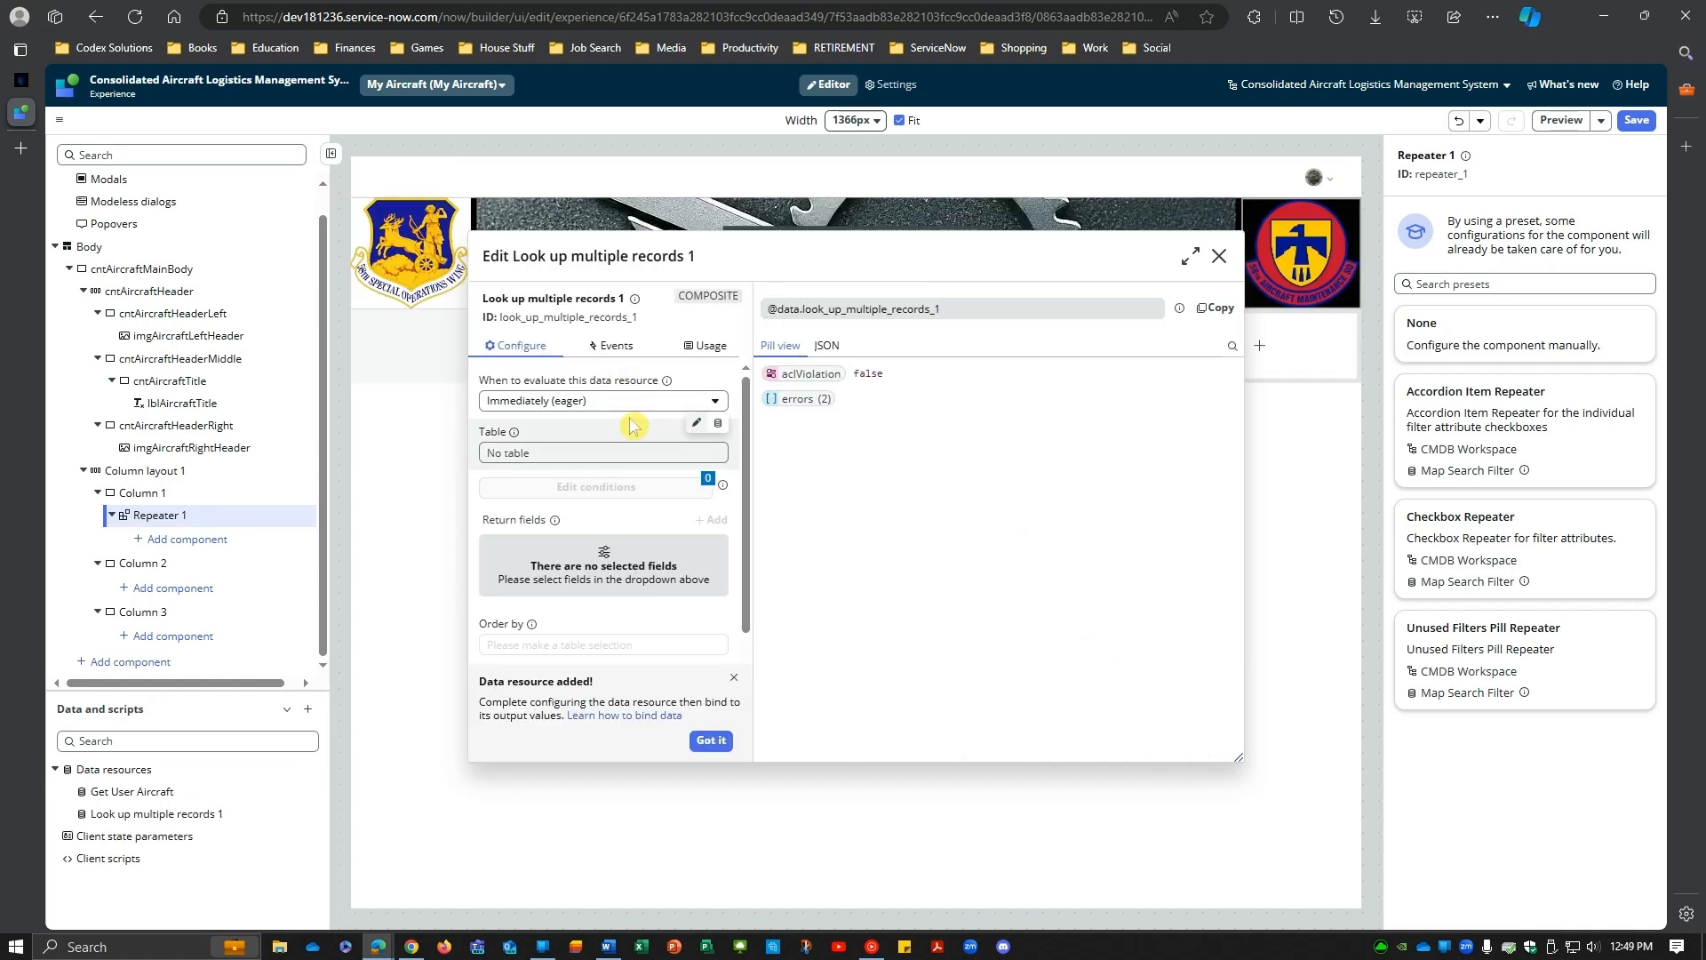
Step: Set the lookup's table to Aircraft and add Tail number as a return field
click(621, 455)
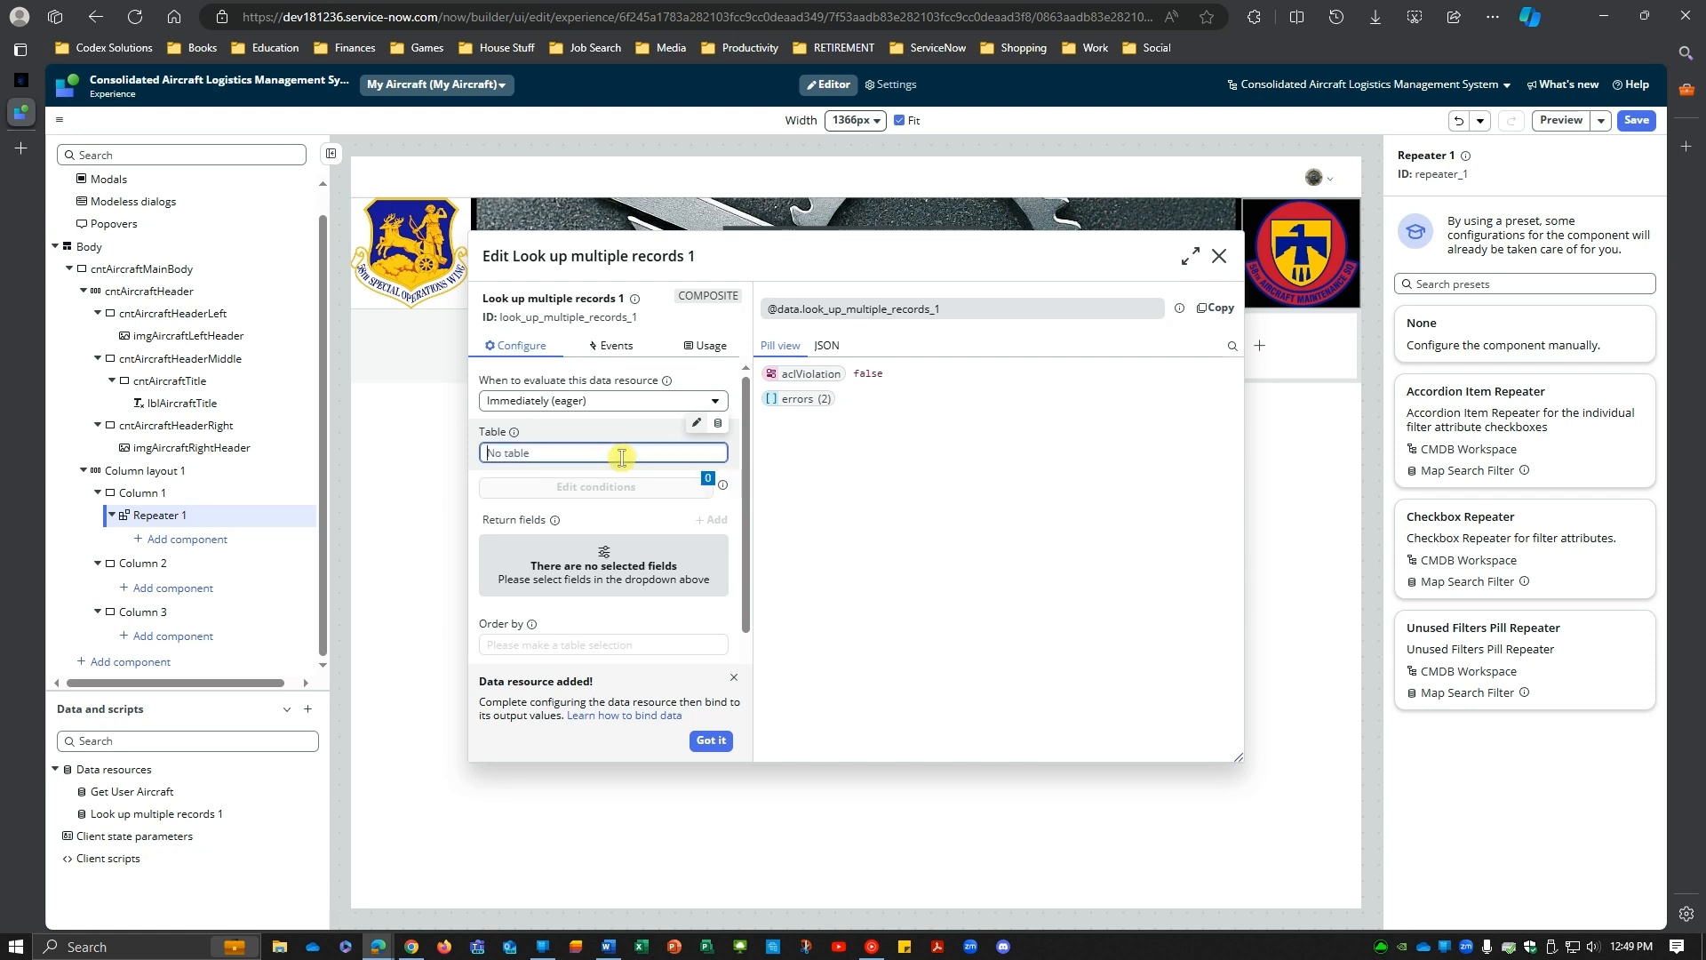
text(aircr)
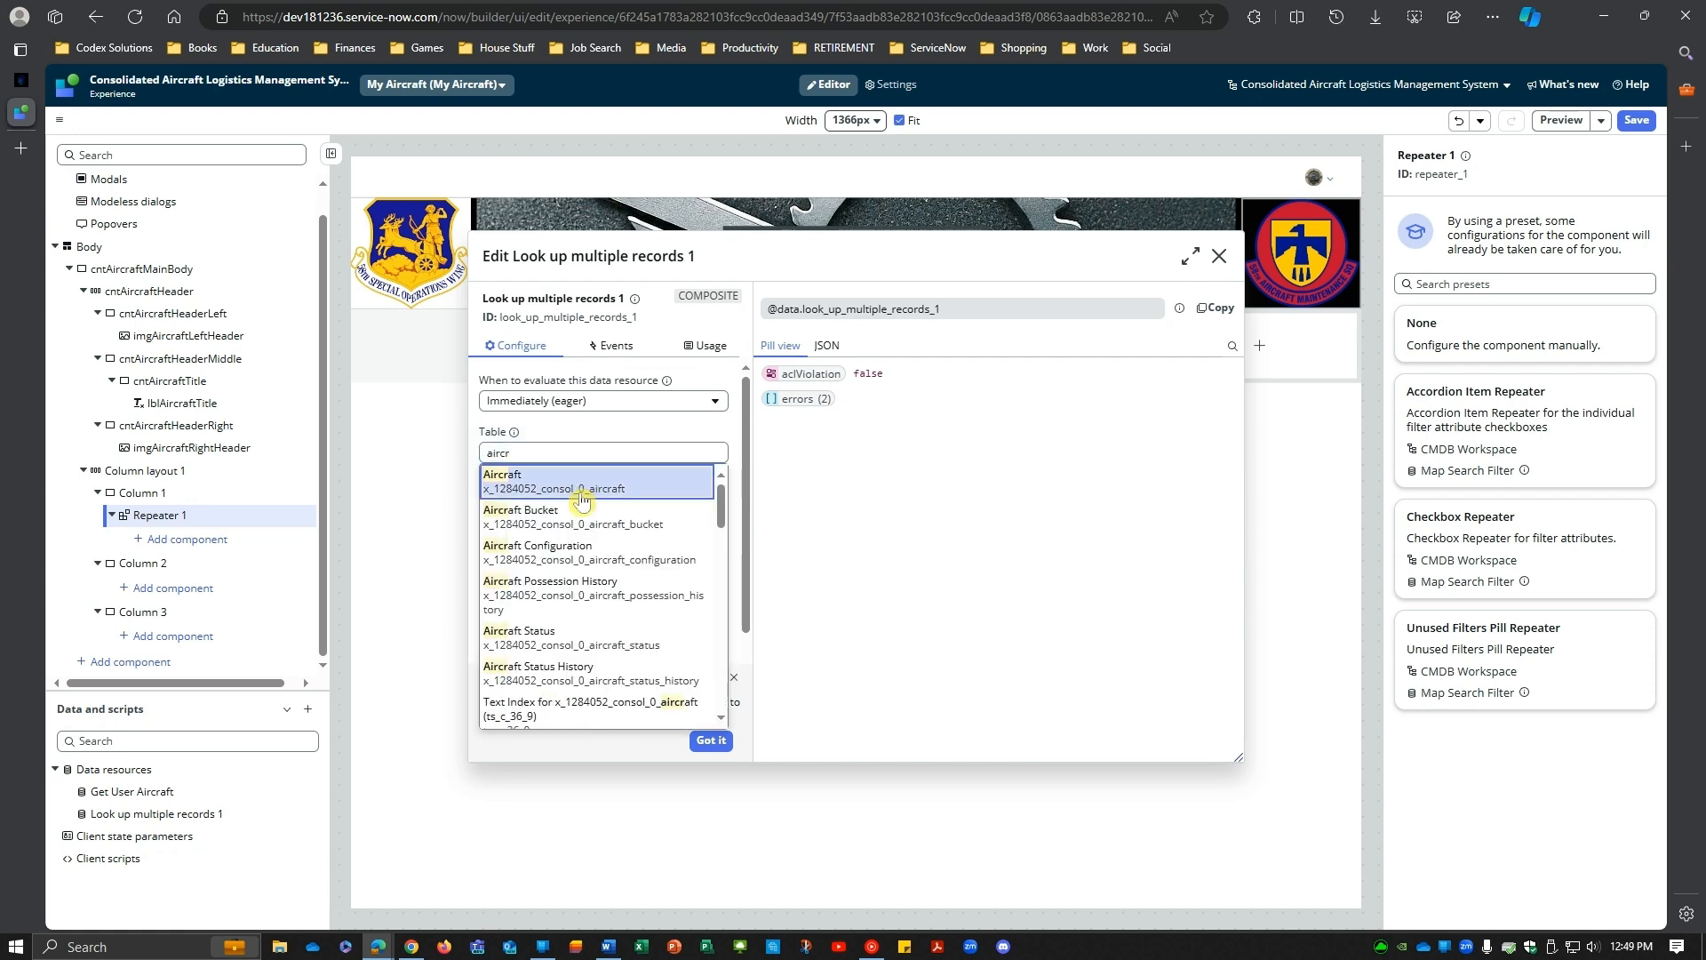
click(581, 500)
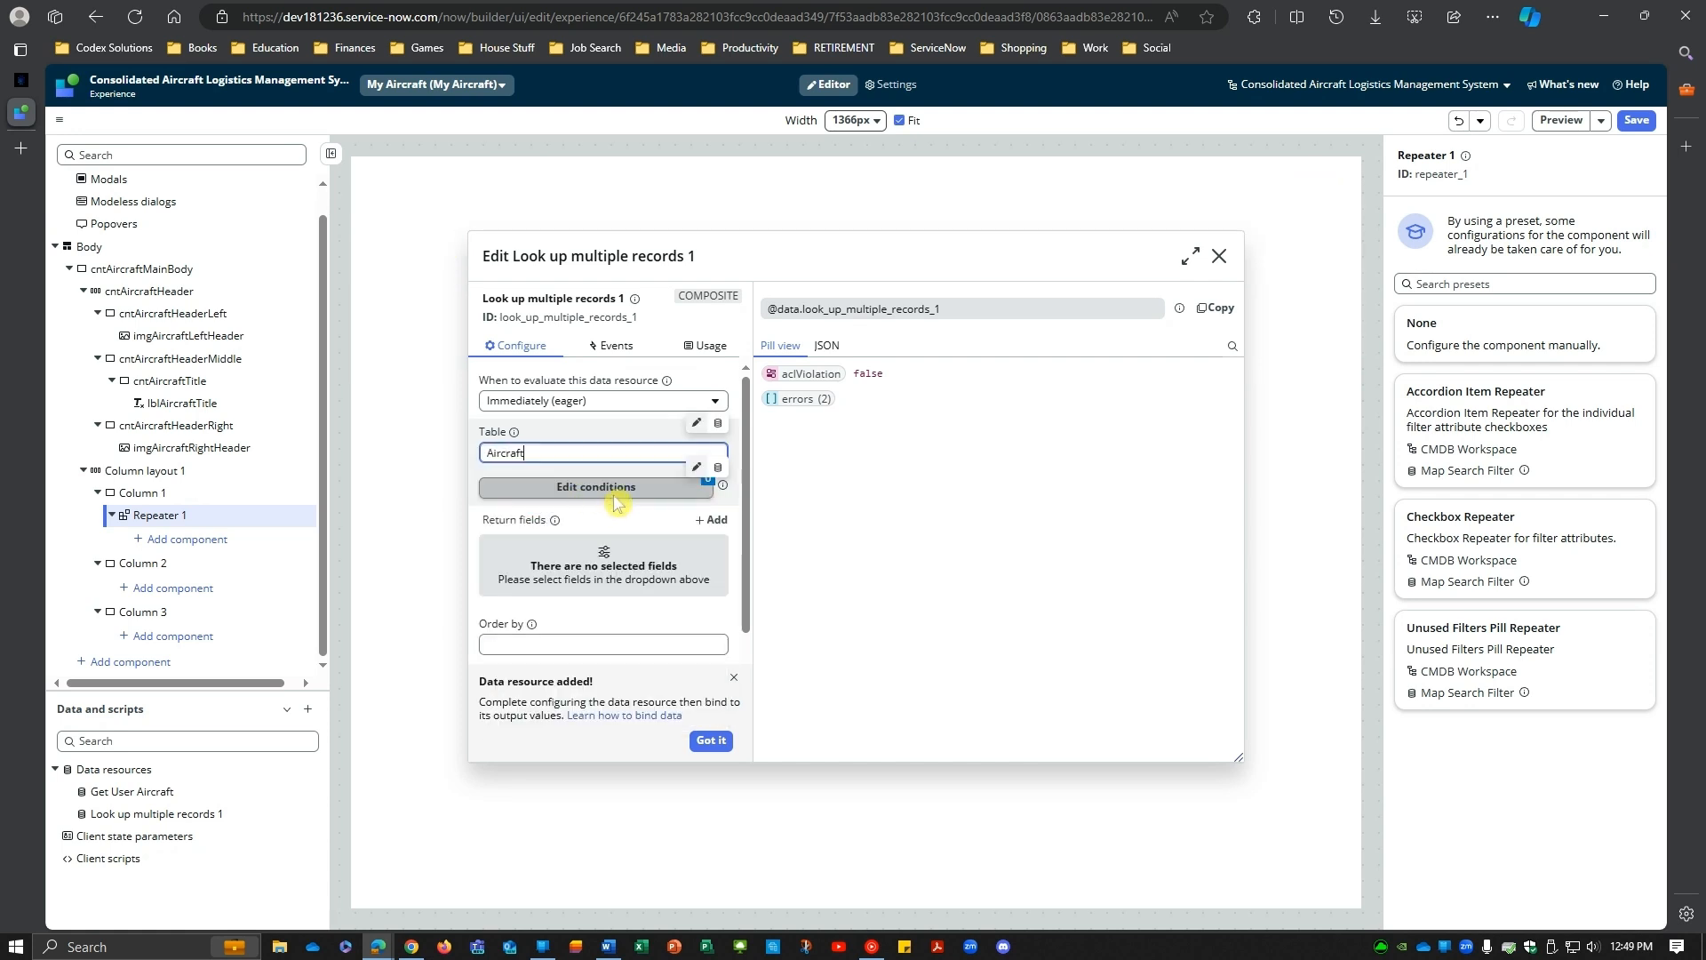
click(712, 523)
scroll(738, 530, down, 10)
click(686, 471)
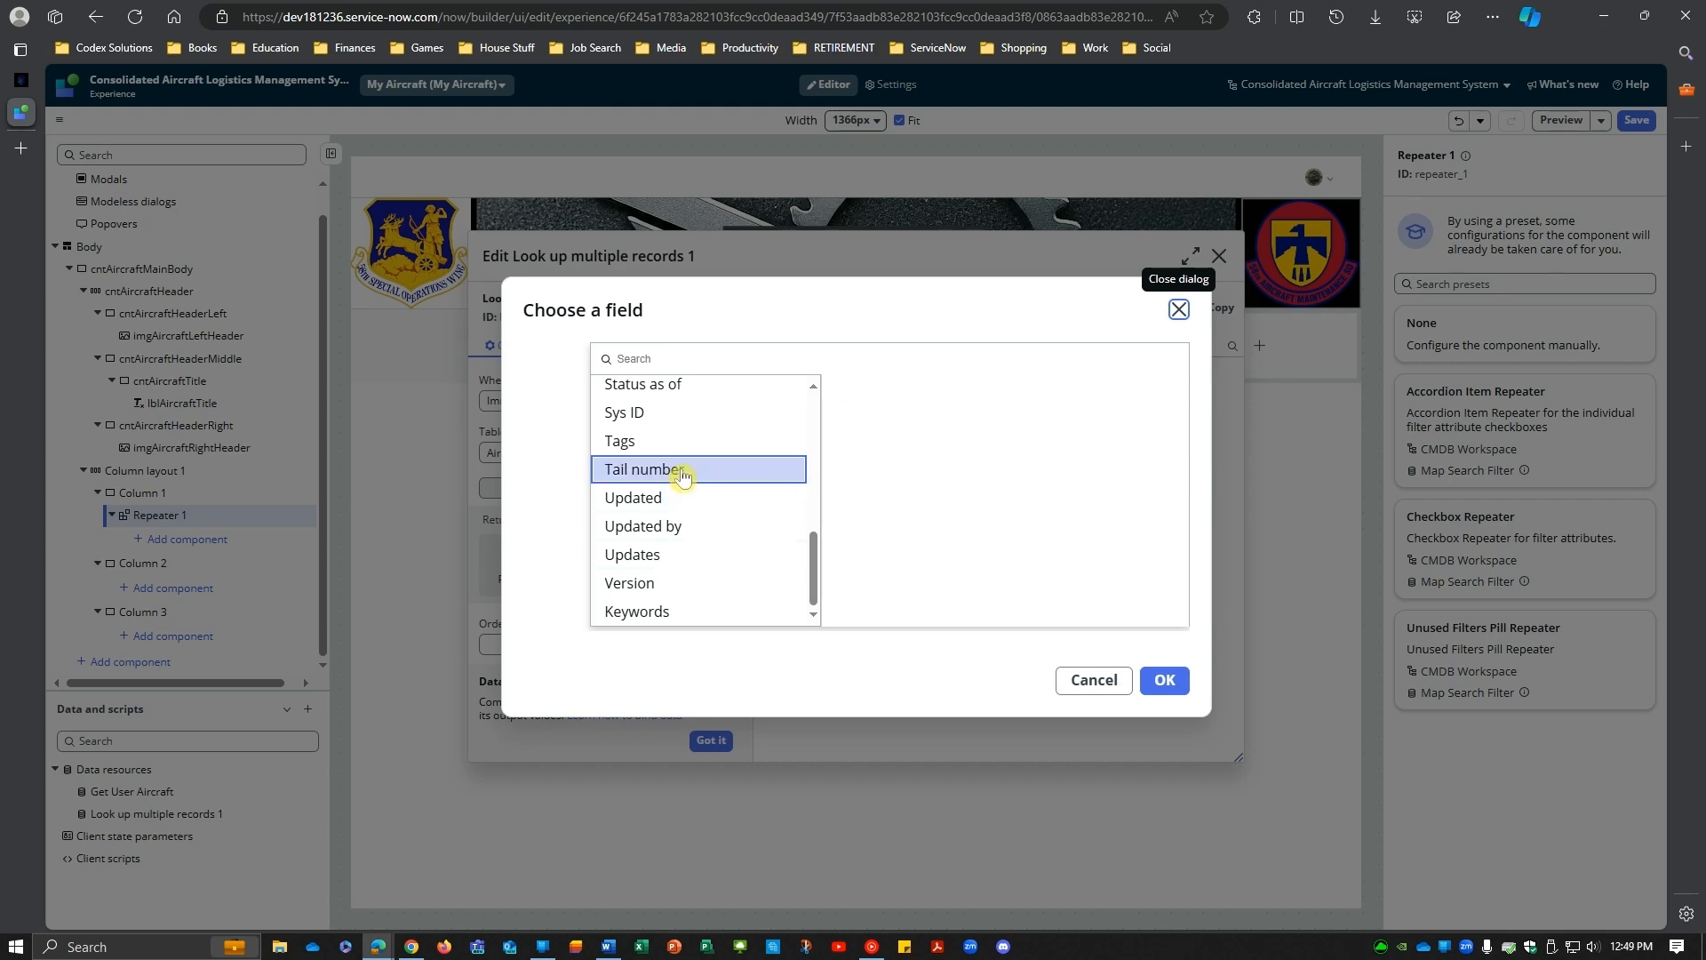
click(1163, 681)
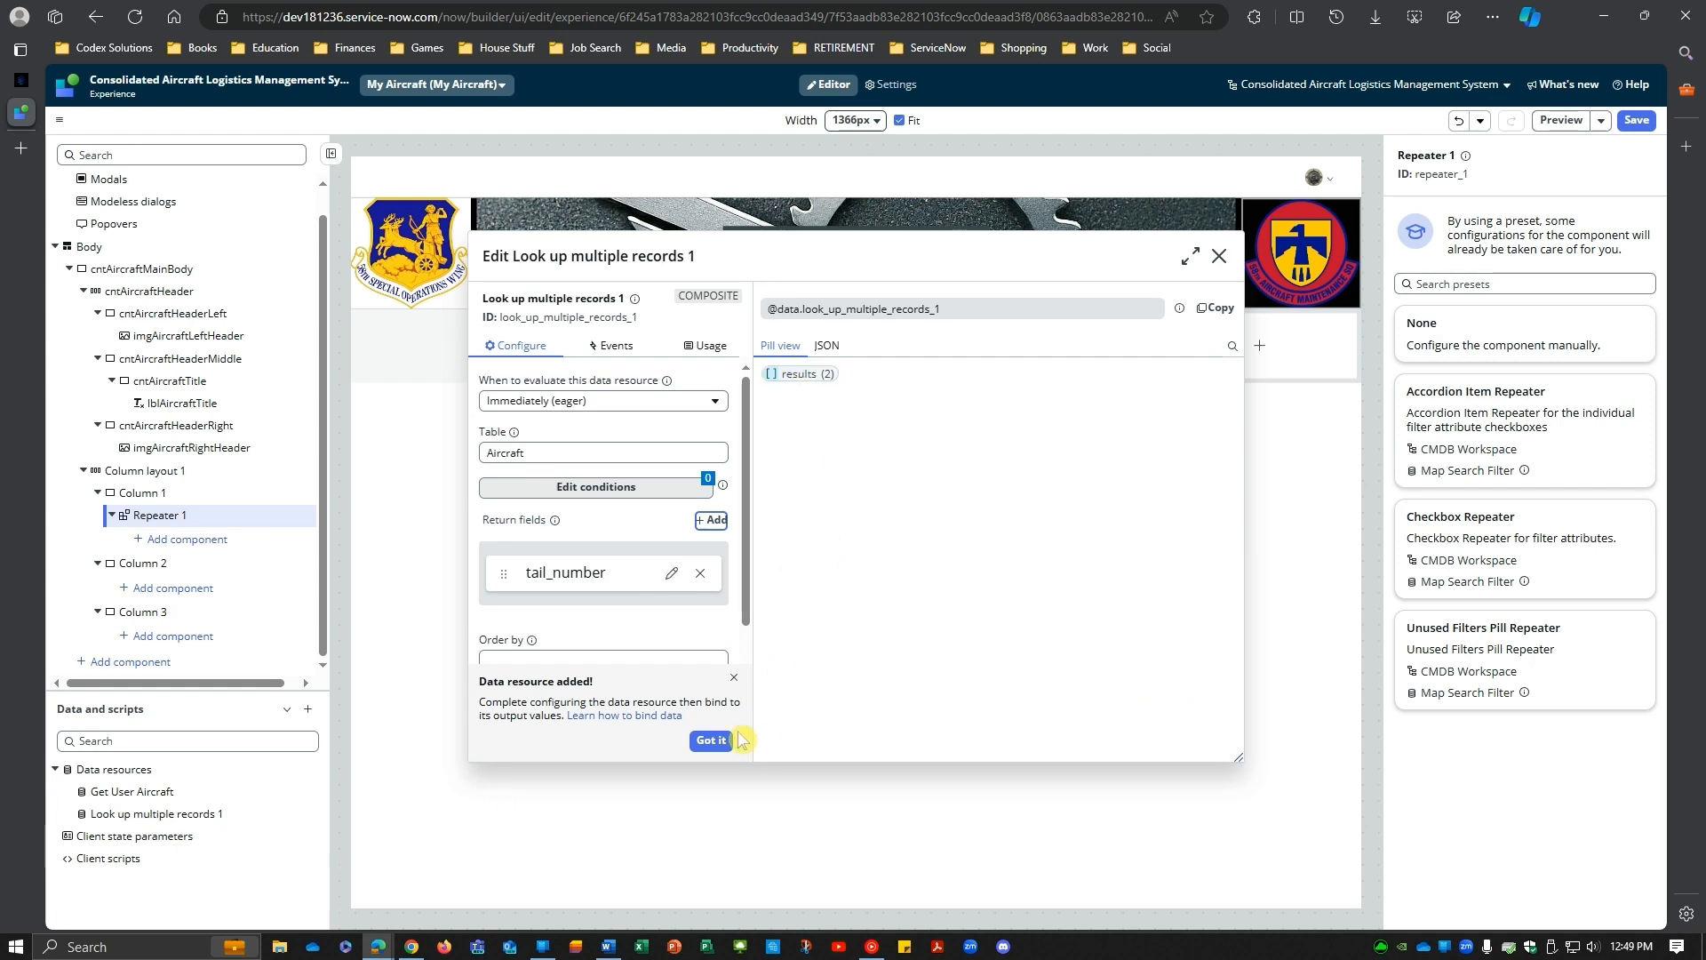
Step: Rename the lookup data resource with the label Get Aircraft List and the ID get_aircraft_list, and close its editor
click(569, 299)
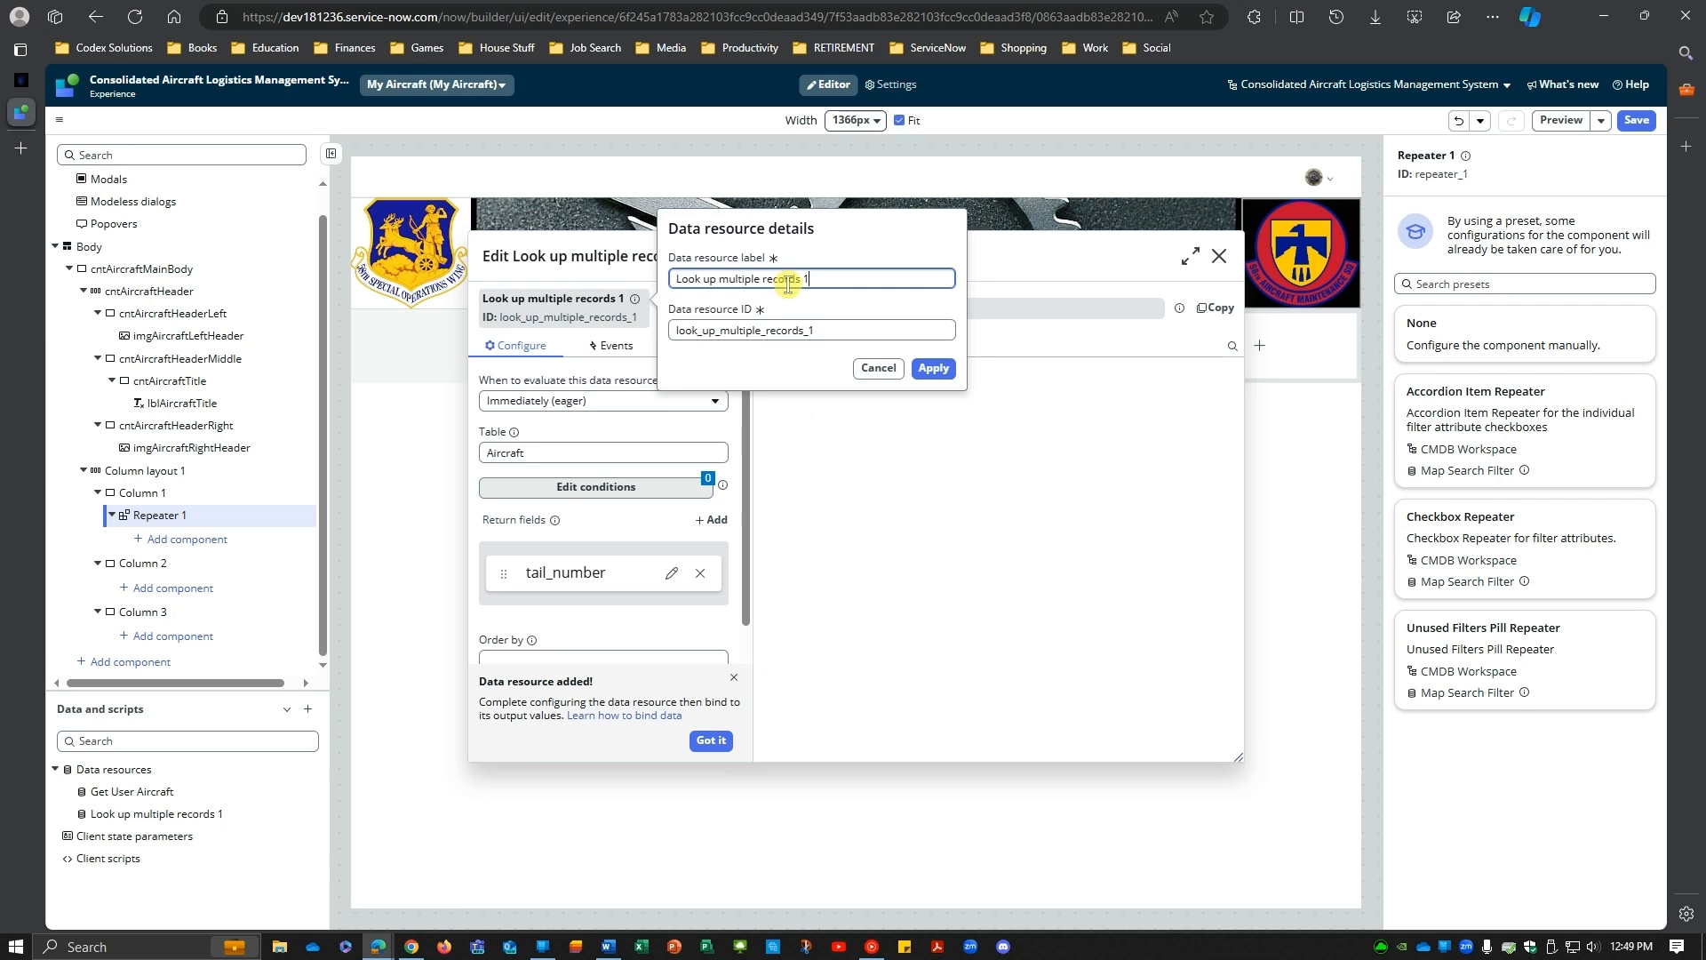
drag(803, 279, 765, 279)
key(ctrl+a)
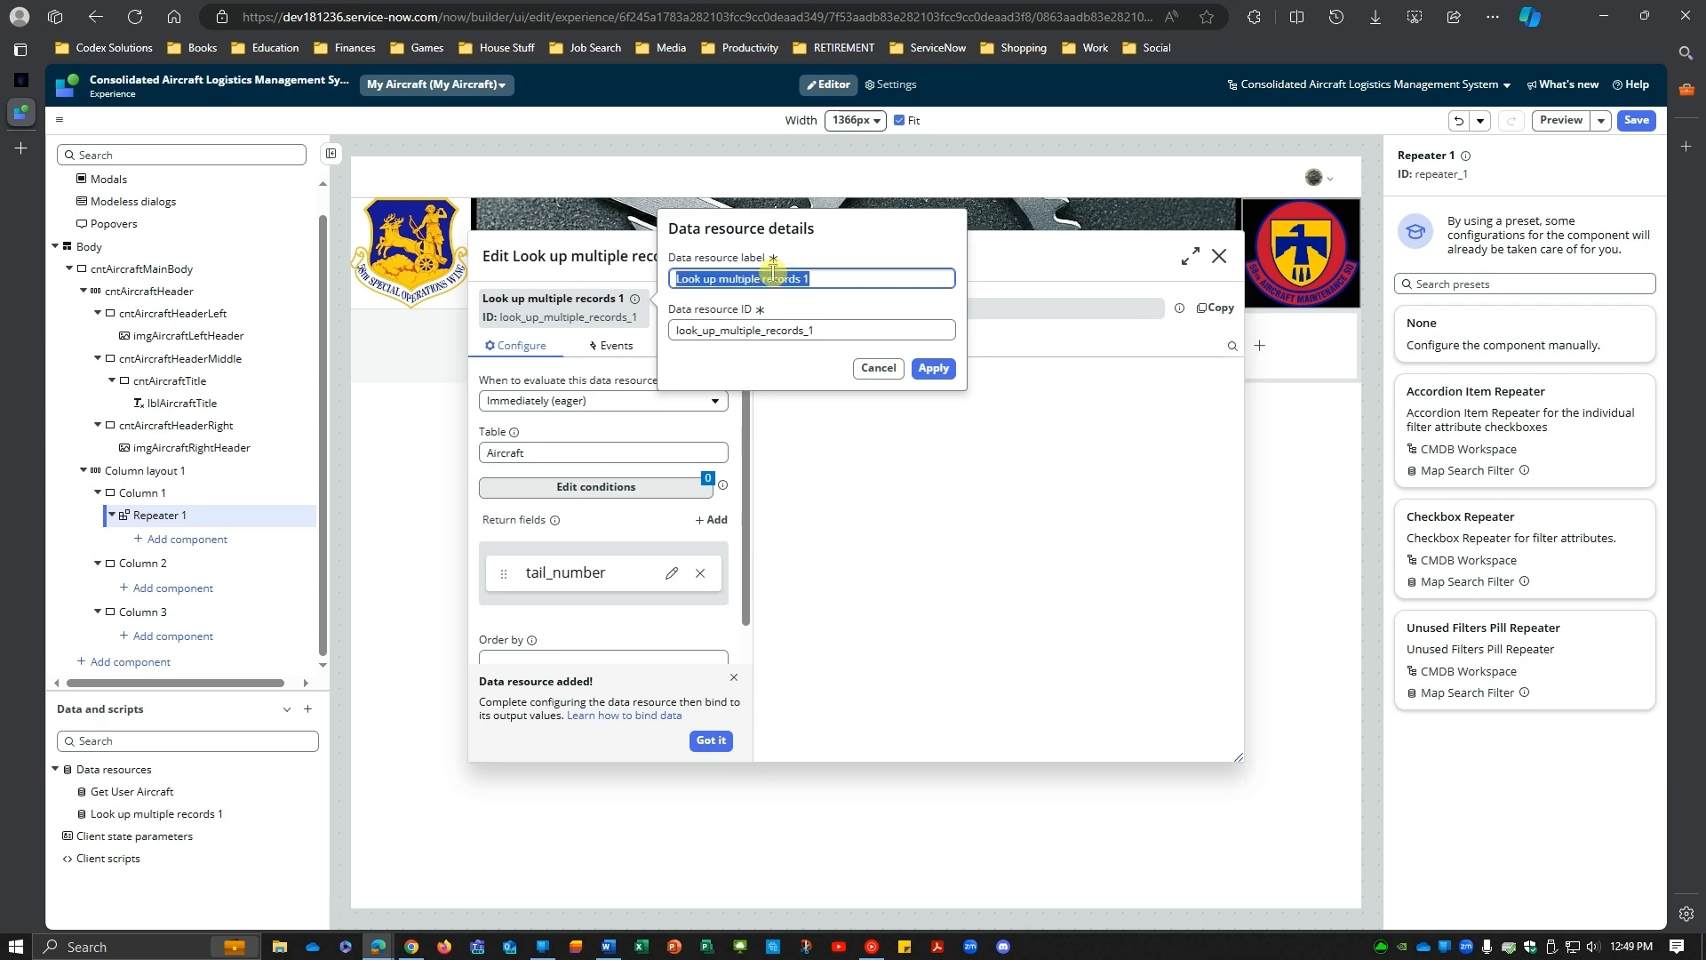
text(Get Aircraft List)
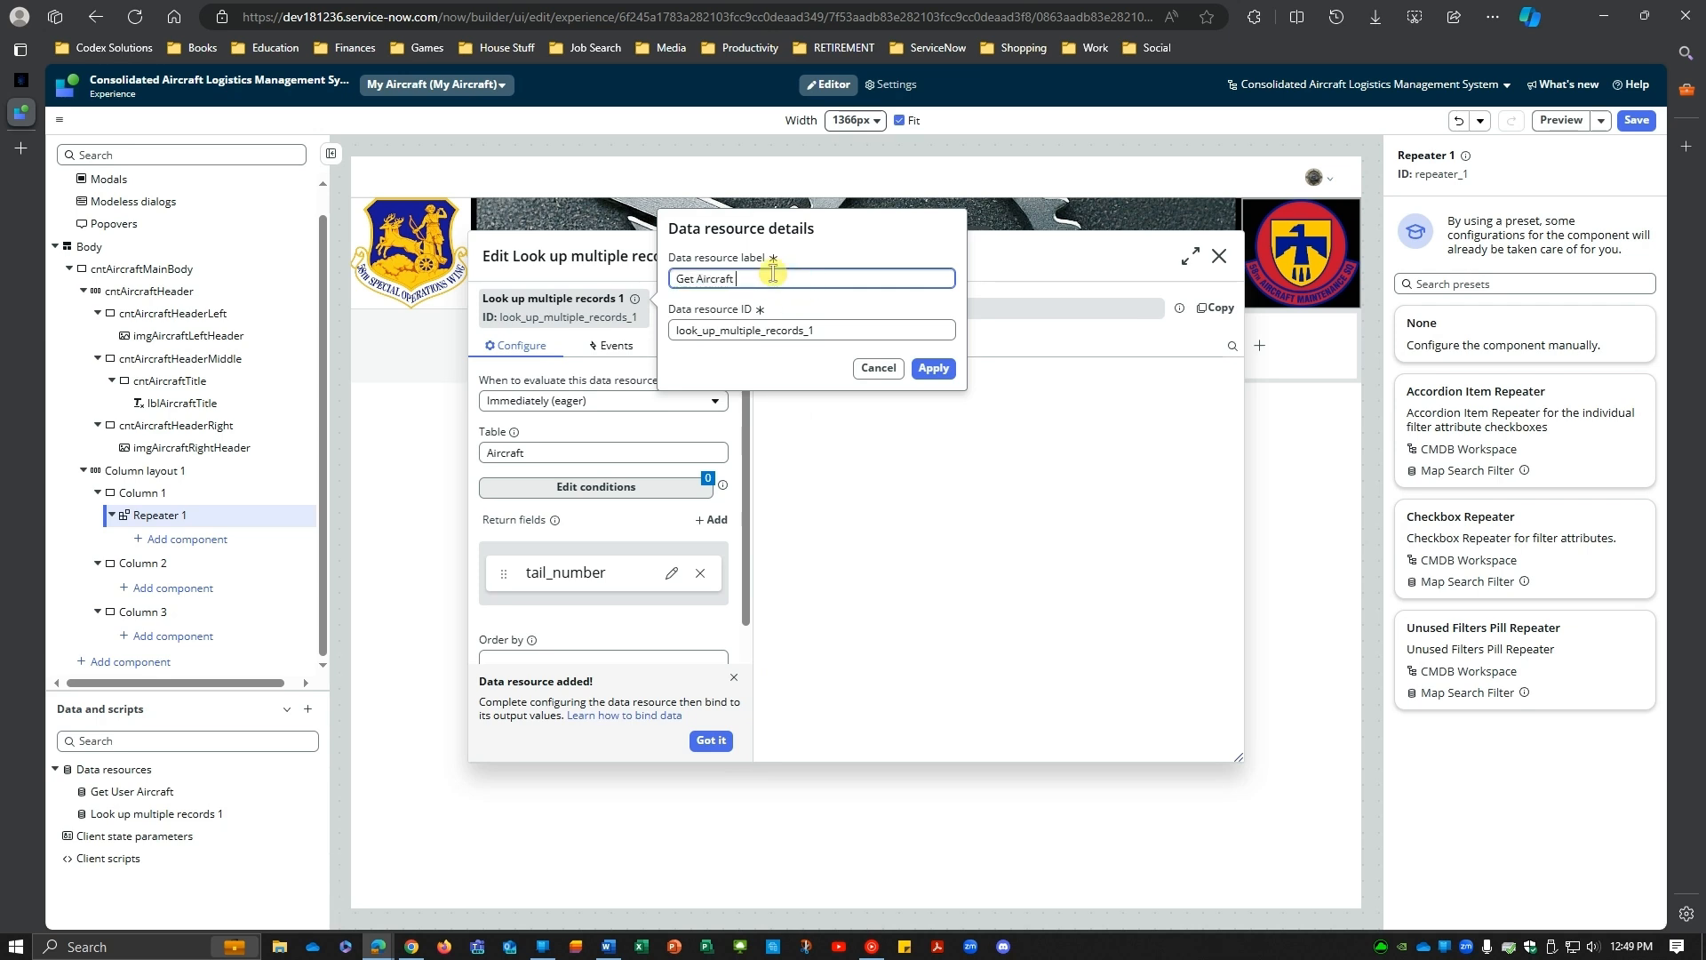
click(739, 333)
key(ctrl+a)
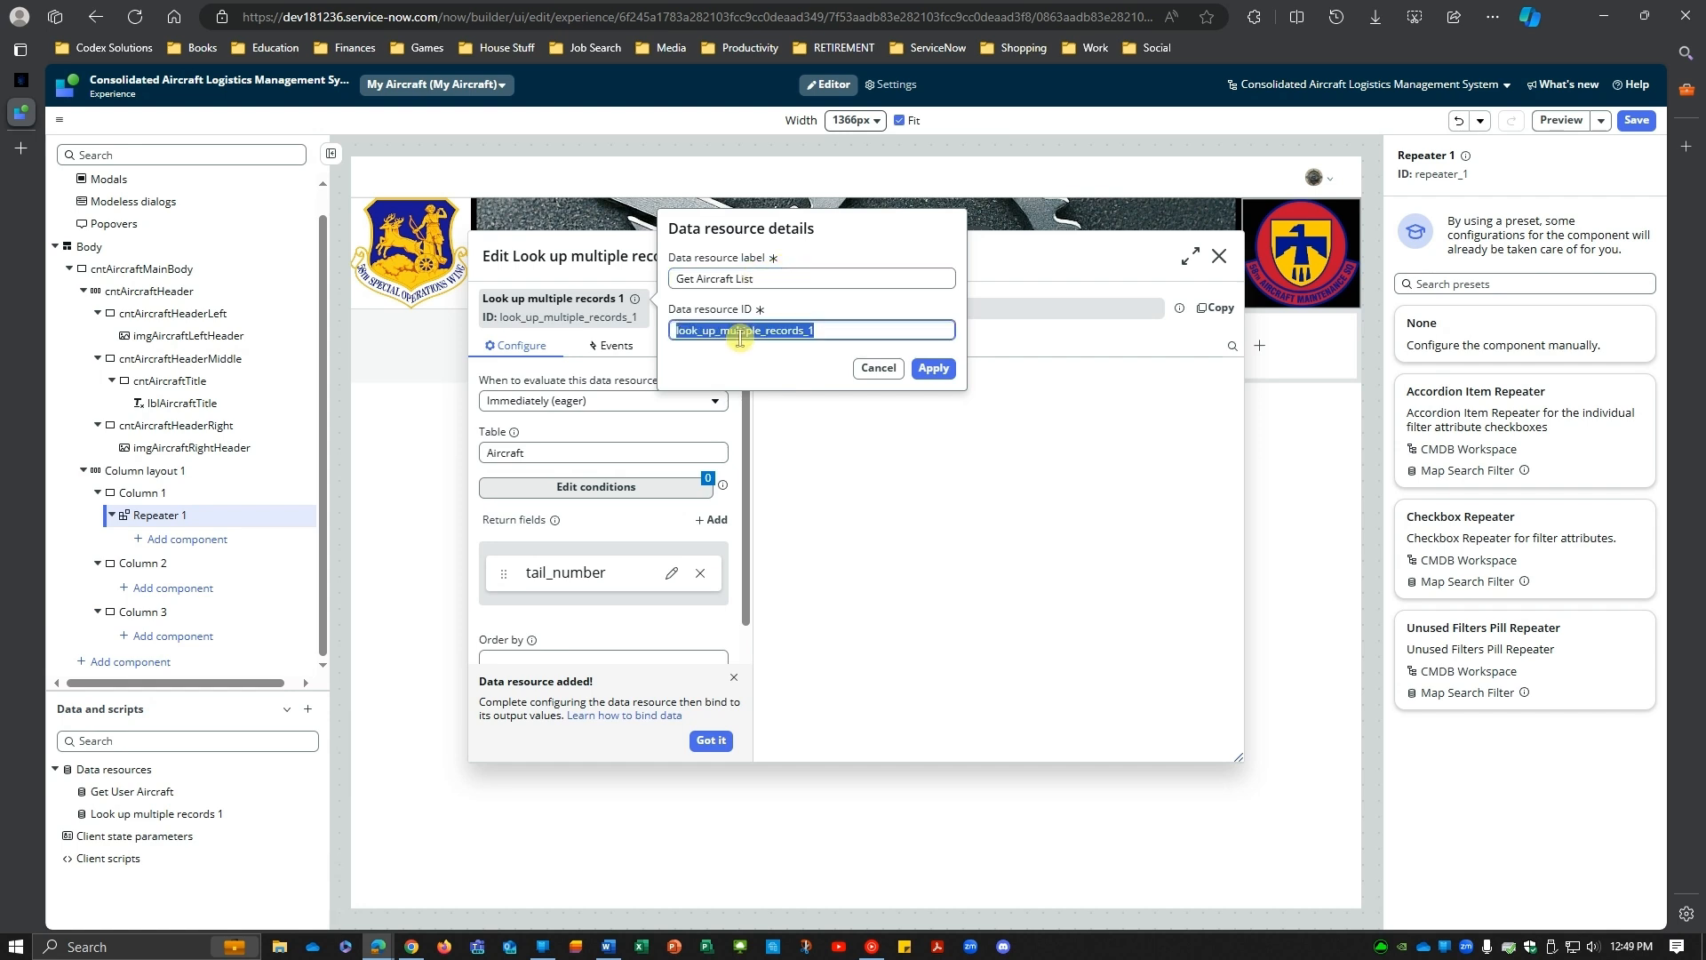
text(get_aircraft_list)
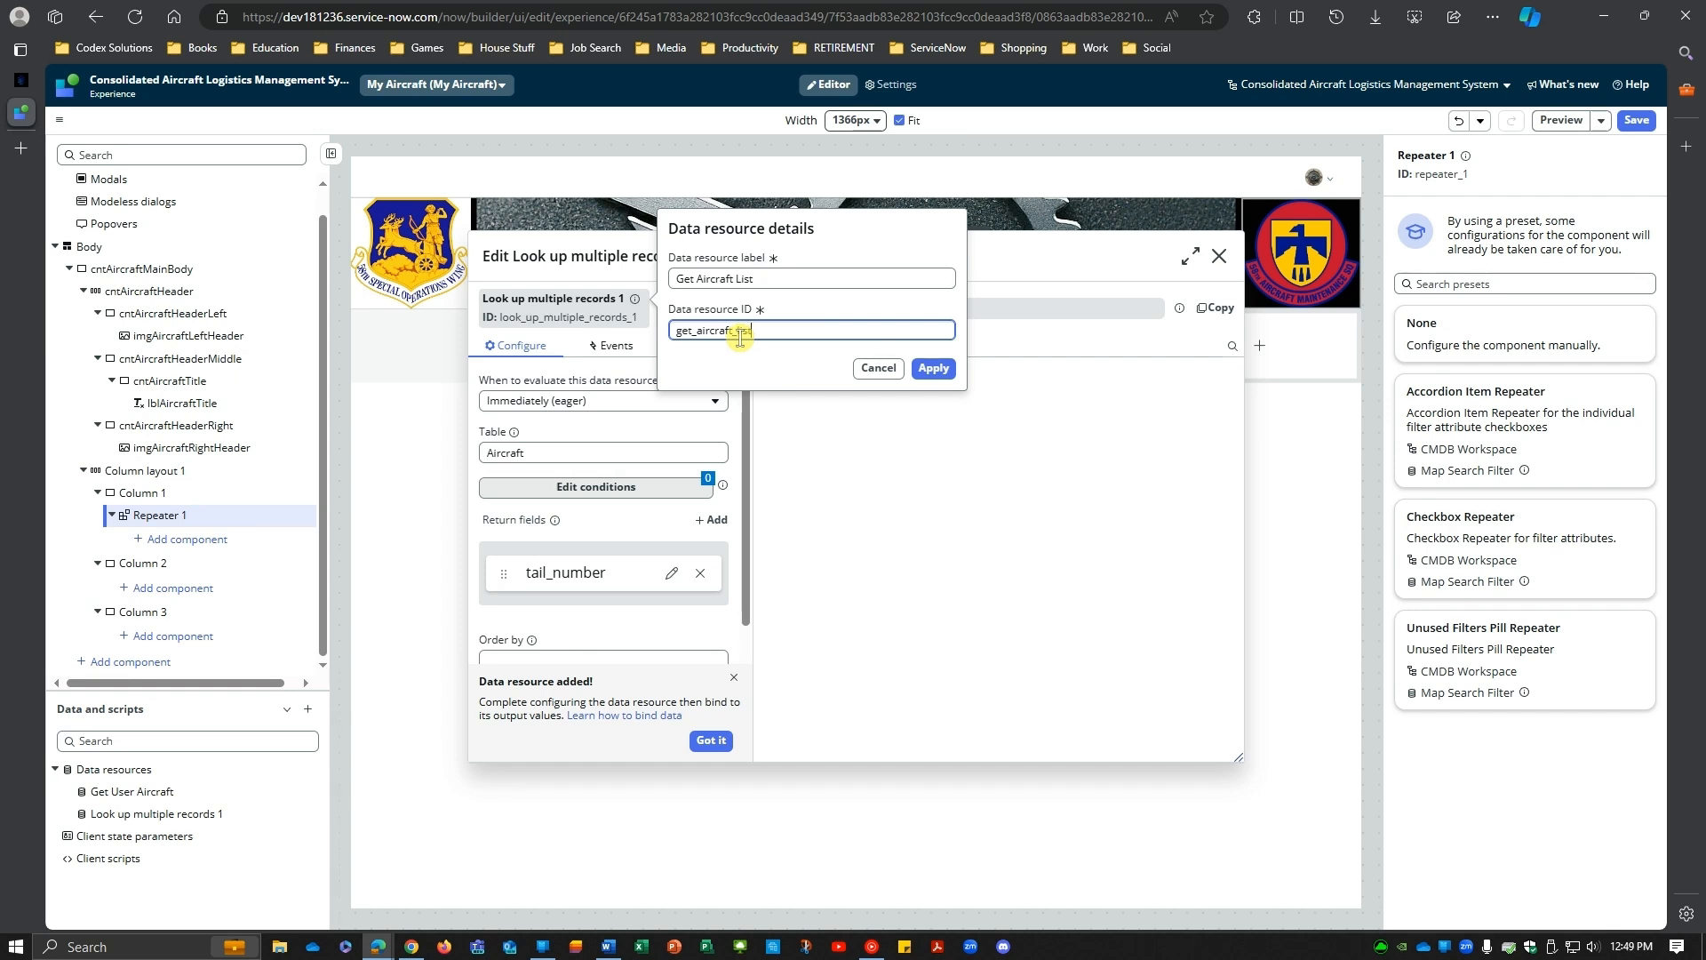
click(932, 369)
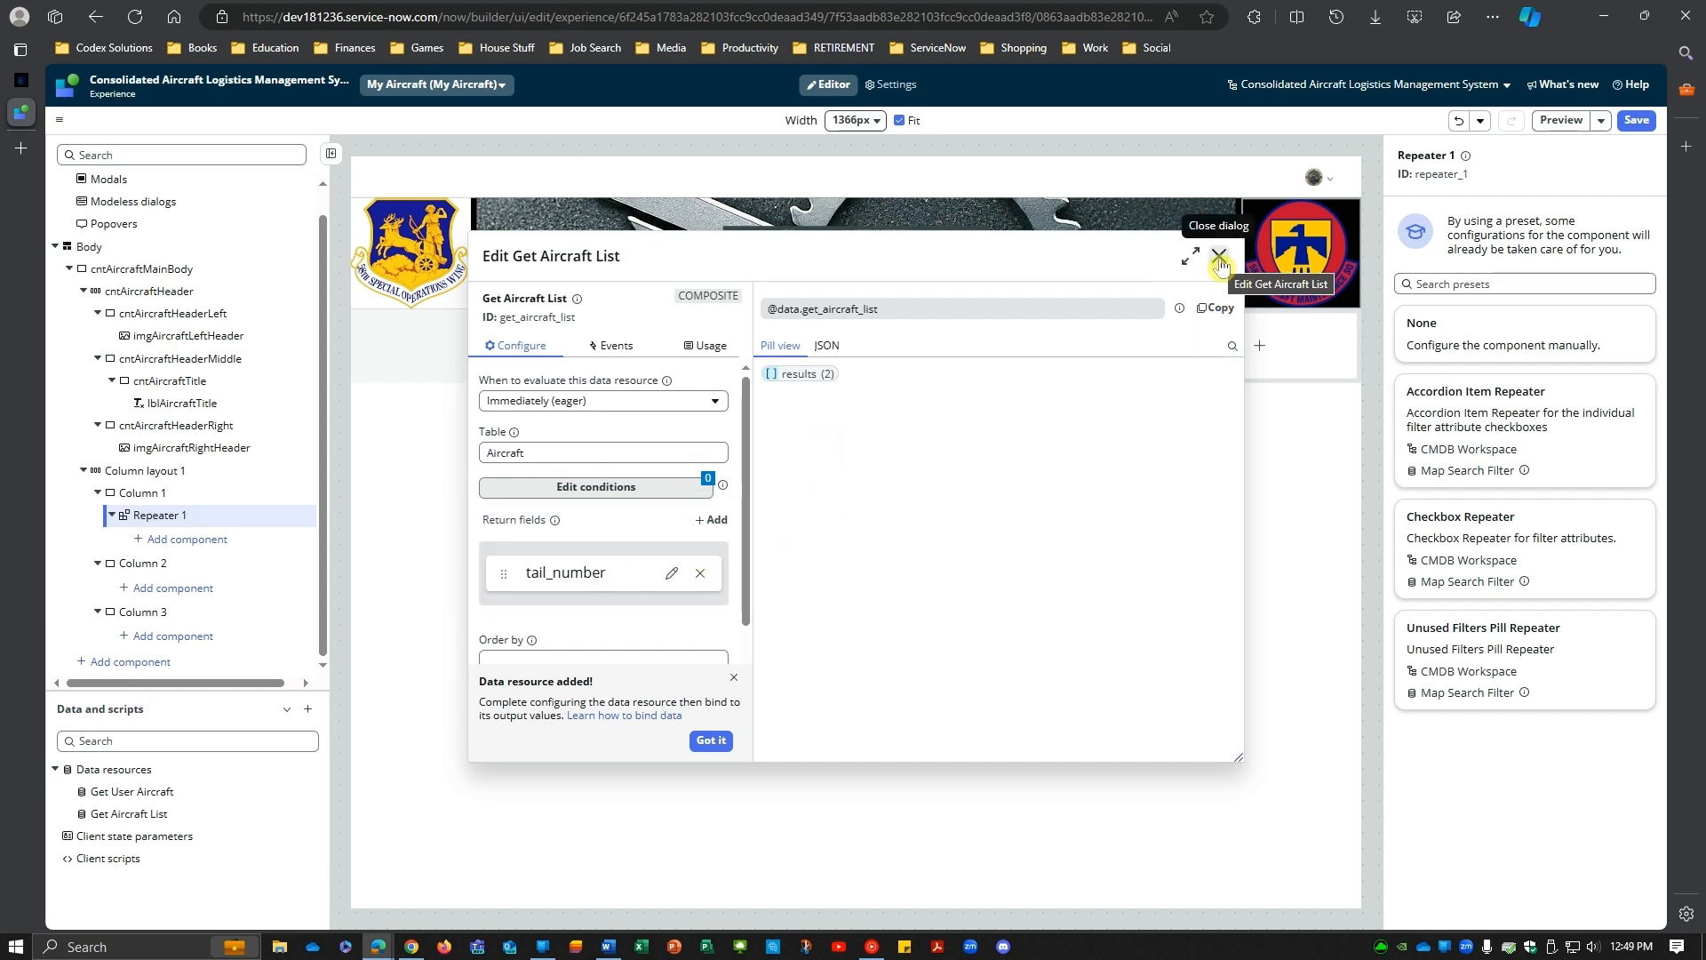
click(1219, 258)
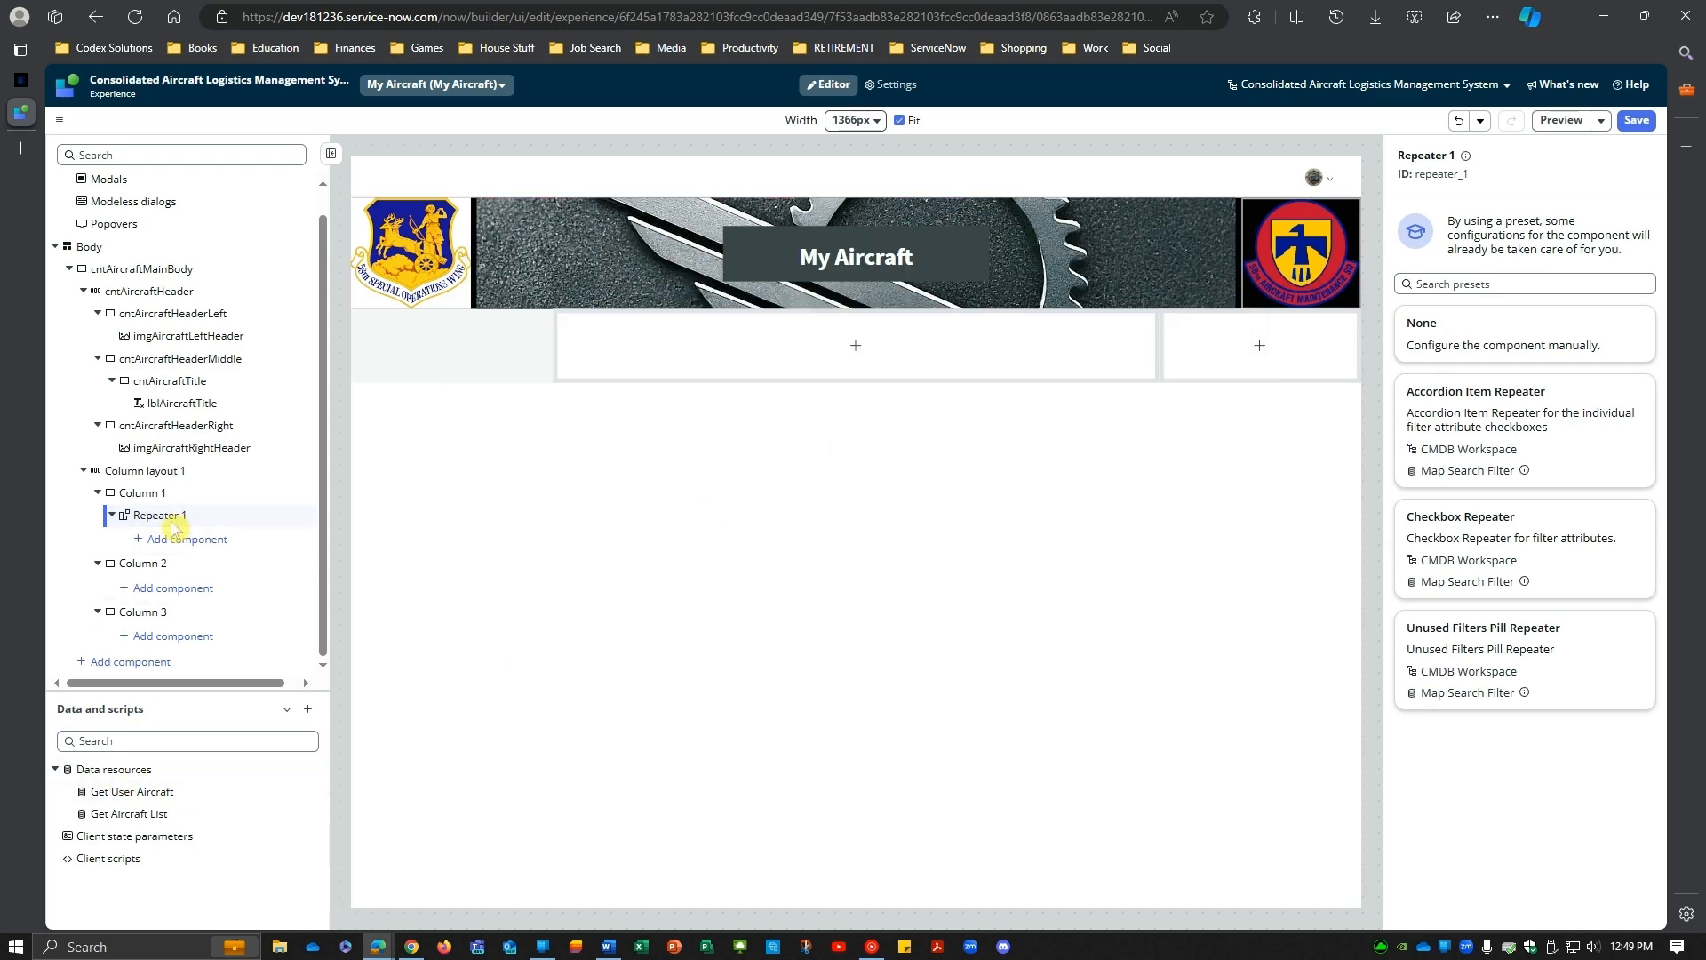
Step: Configure Repeater 1 without a preset and bind its data array to the results of Get Aircraft List
click(1516, 358)
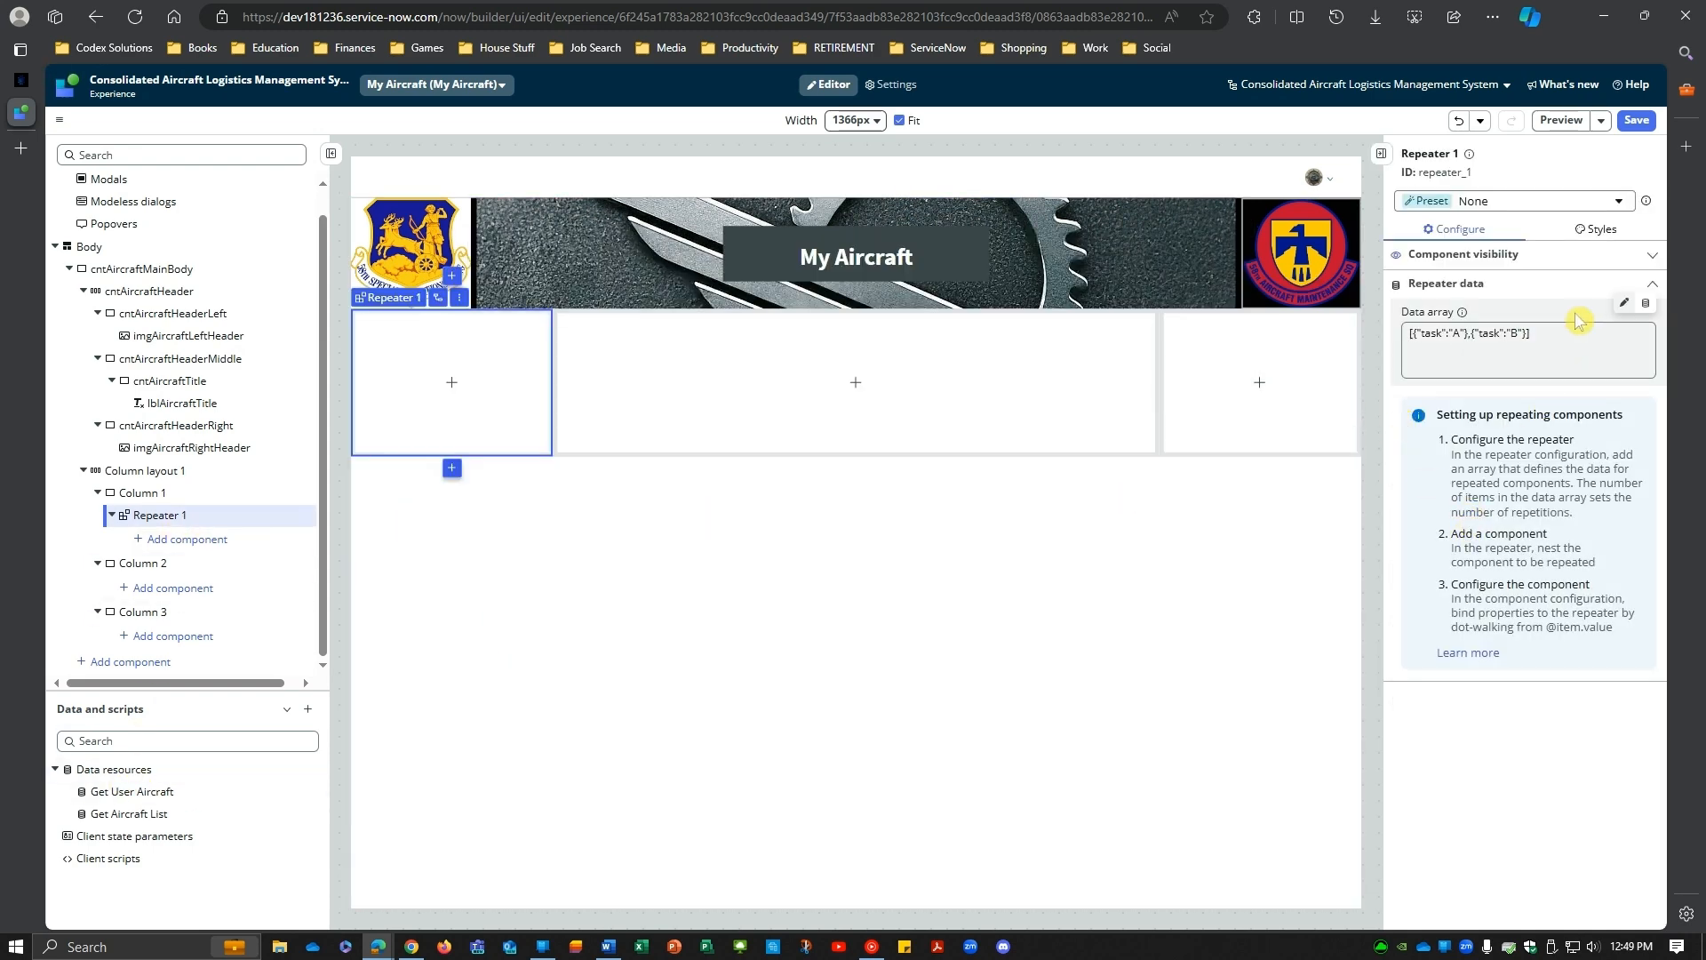
click(1645, 303)
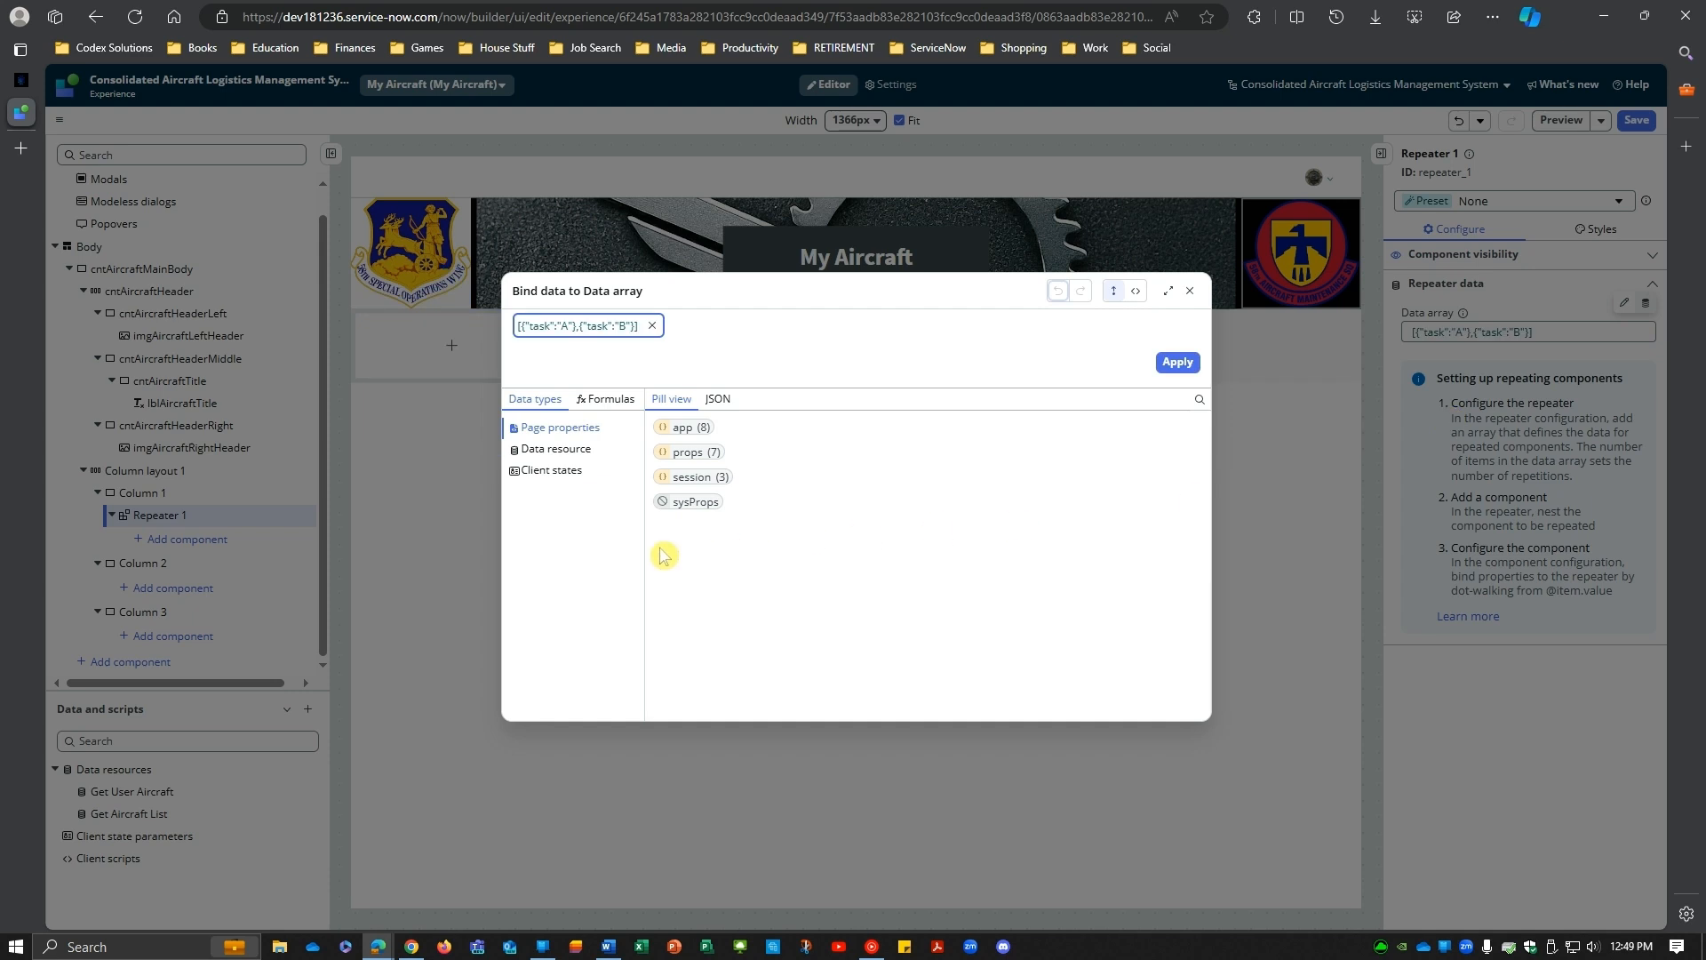
click(556, 450)
click(698, 430)
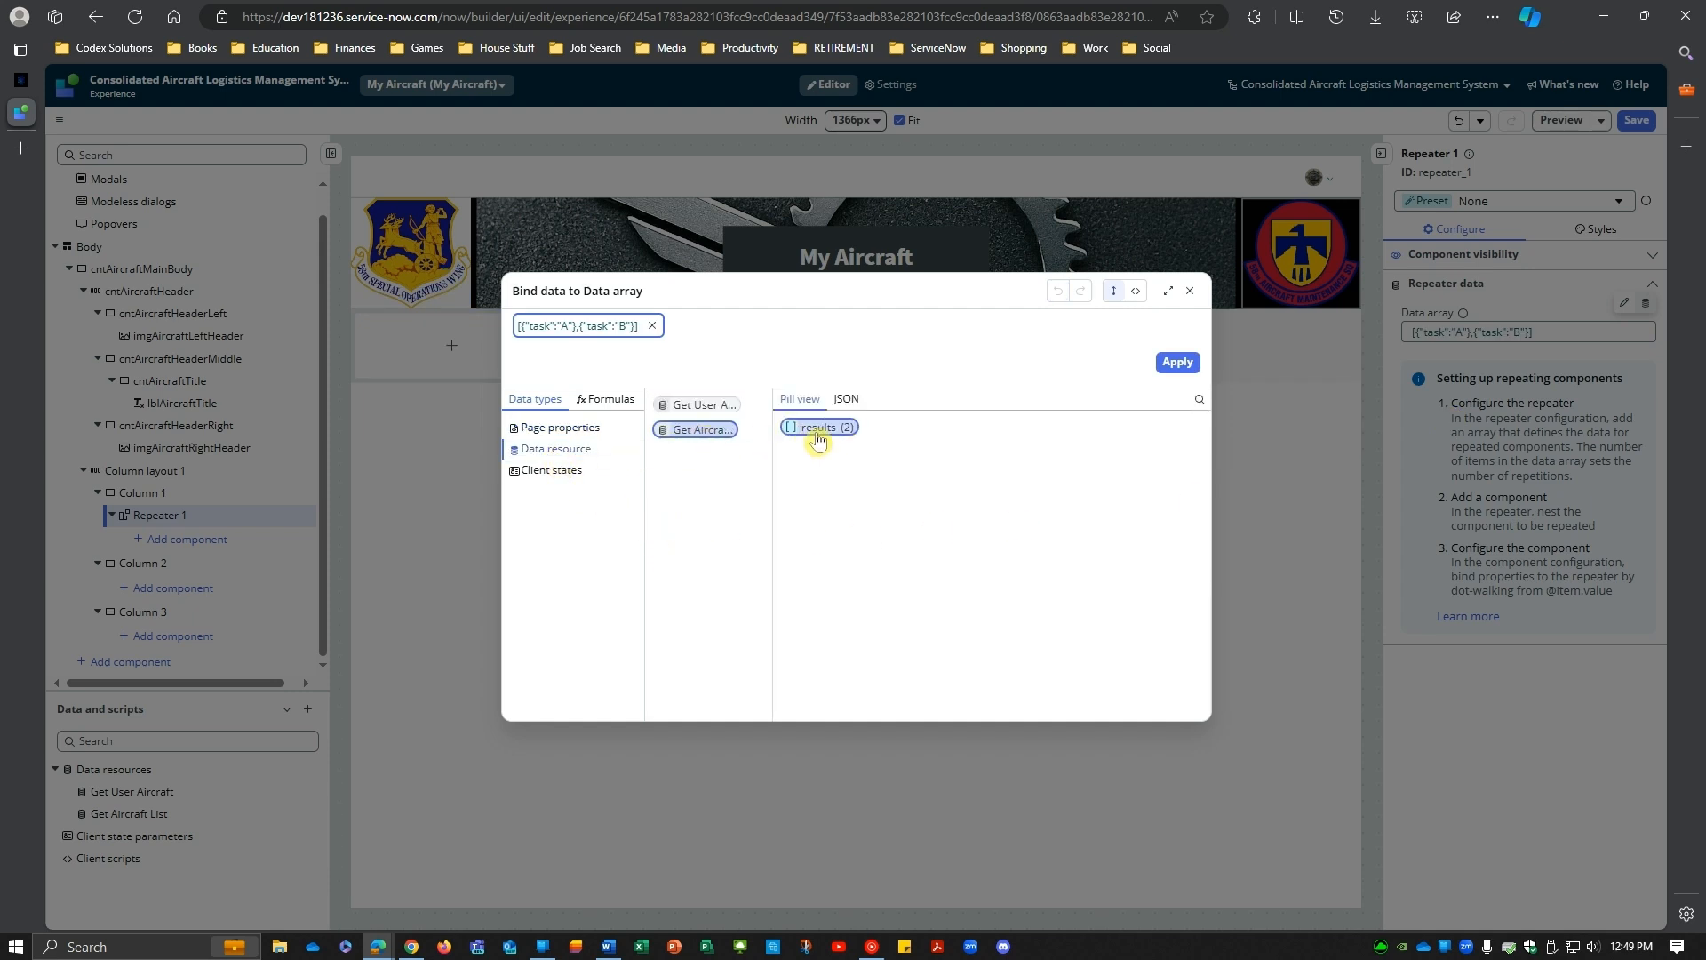
double_click(687, 434)
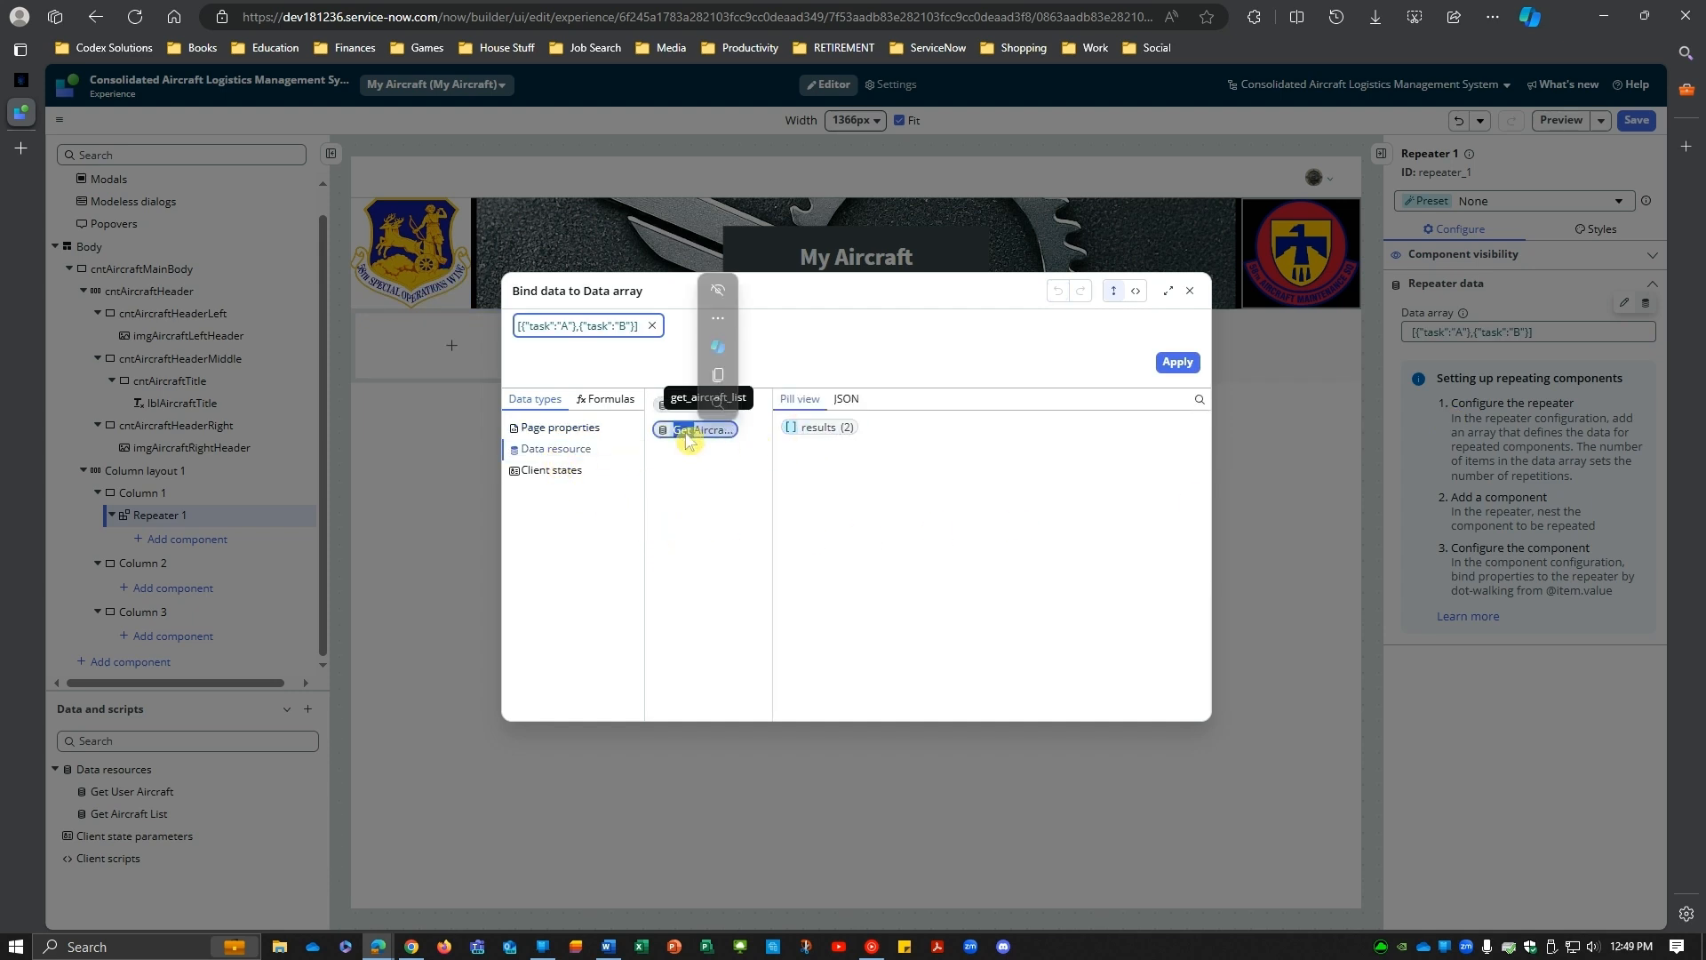
click(652, 326)
click(817, 430)
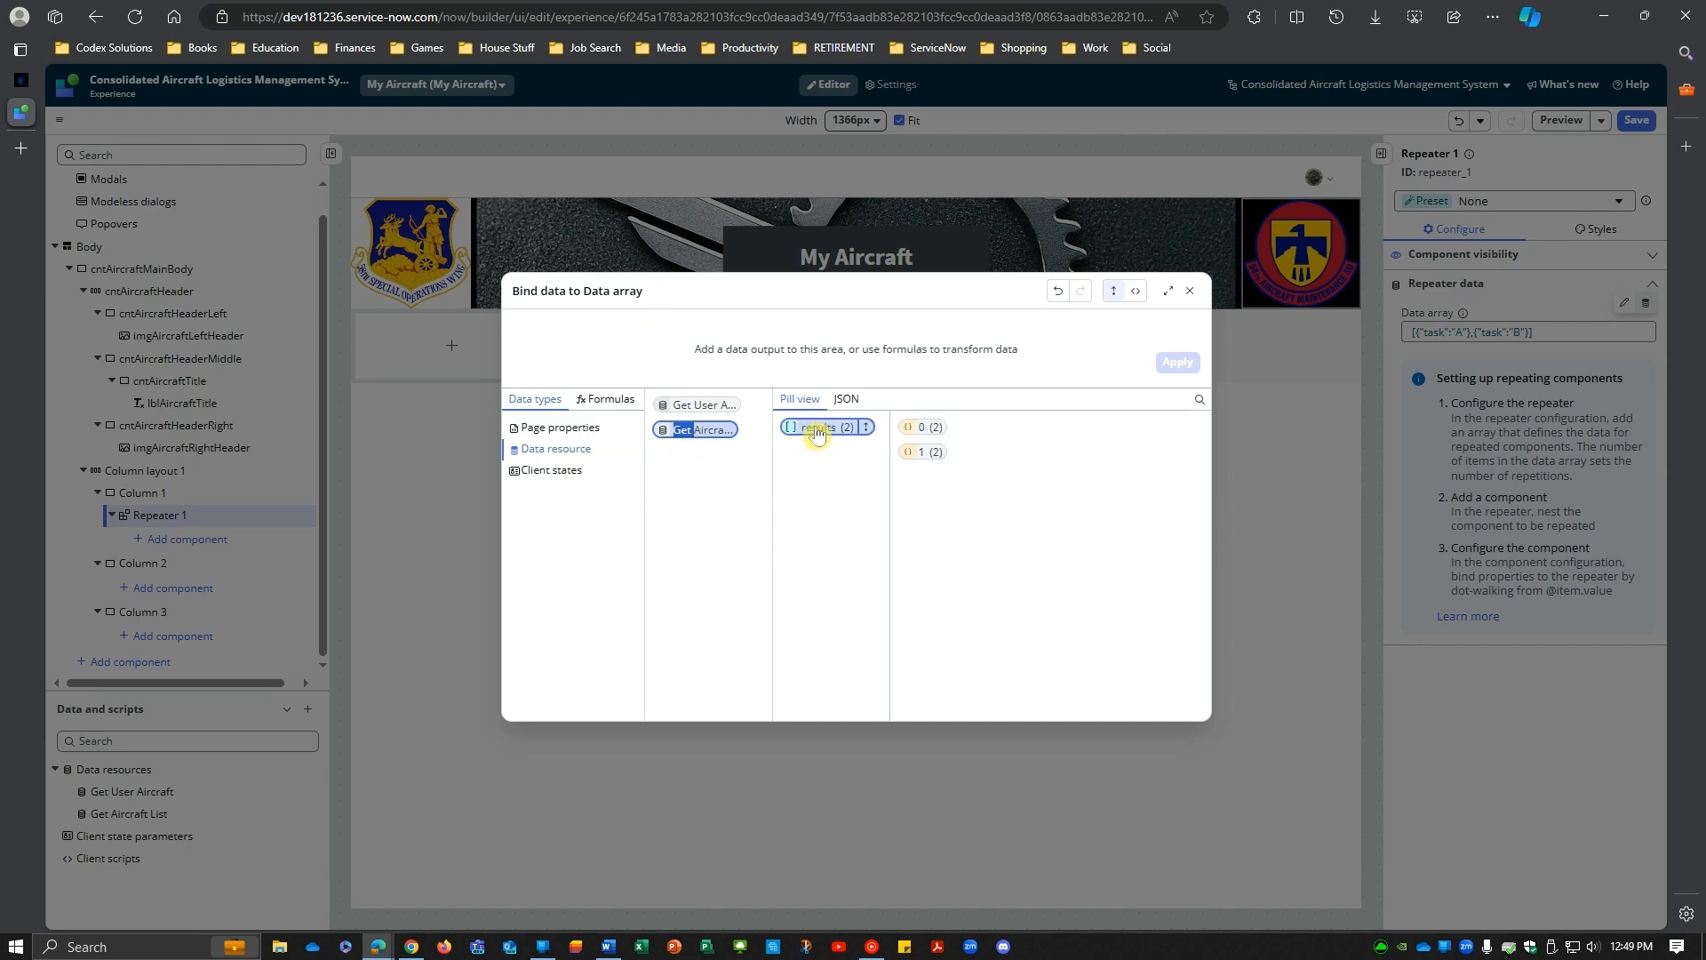
double_click(813, 431)
click(1177, 363)
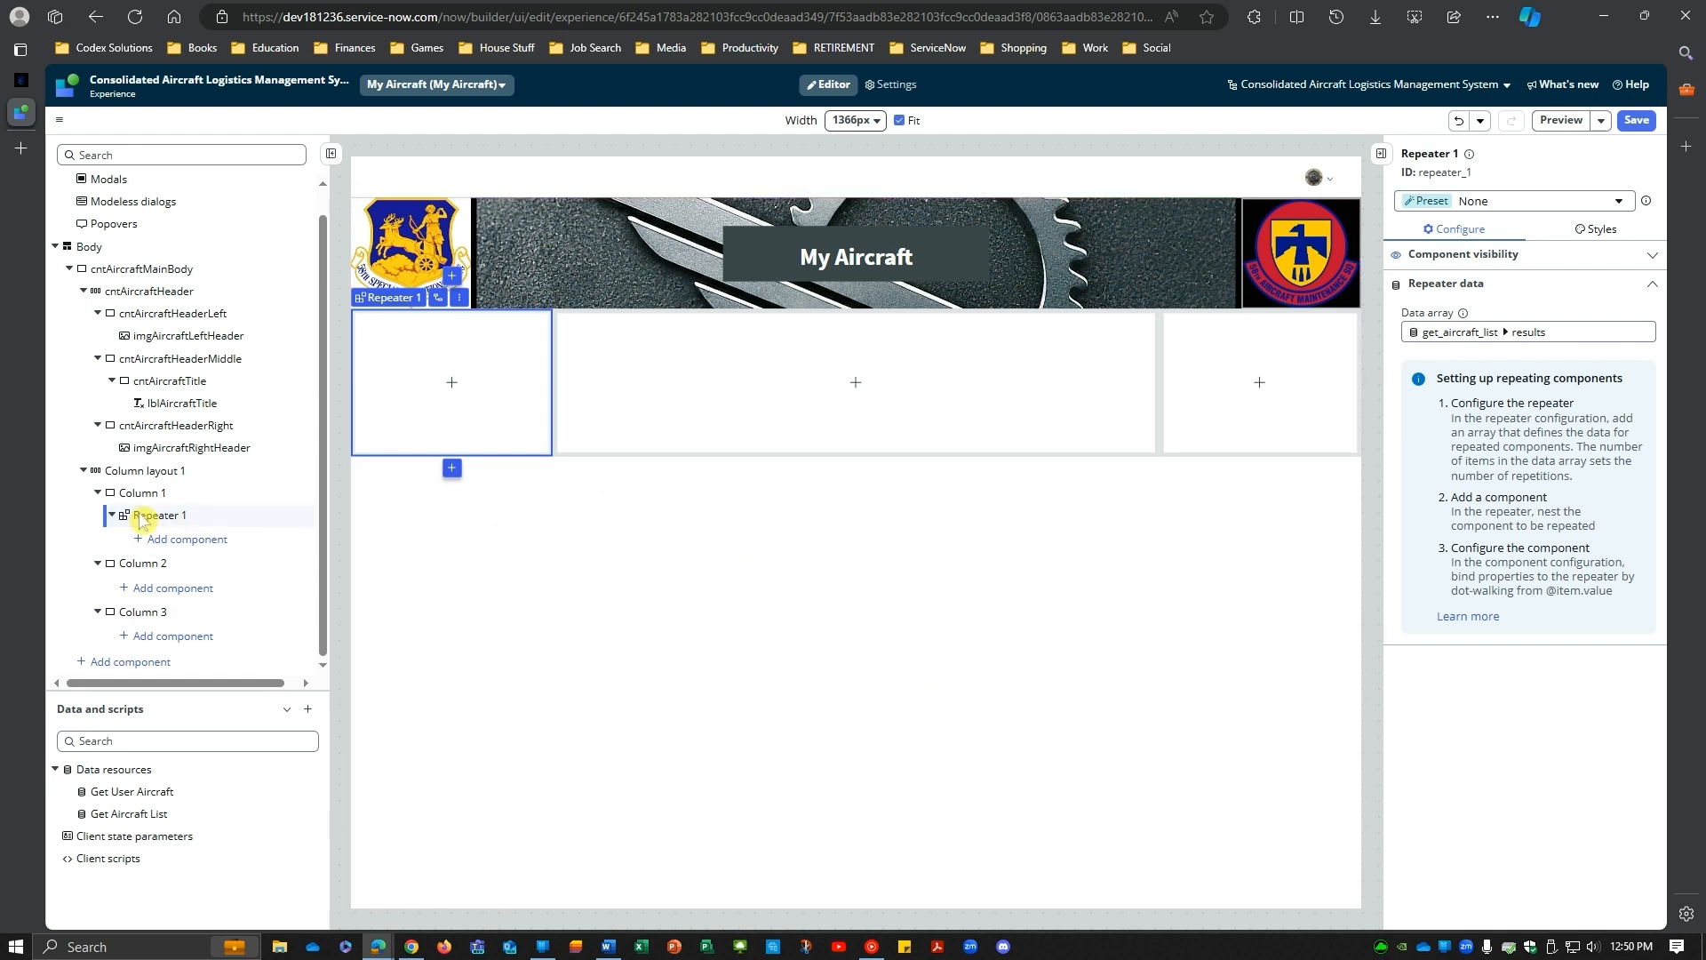
Step: Add a Button component inside Repeater 1 with the preset None
click(171, 520)
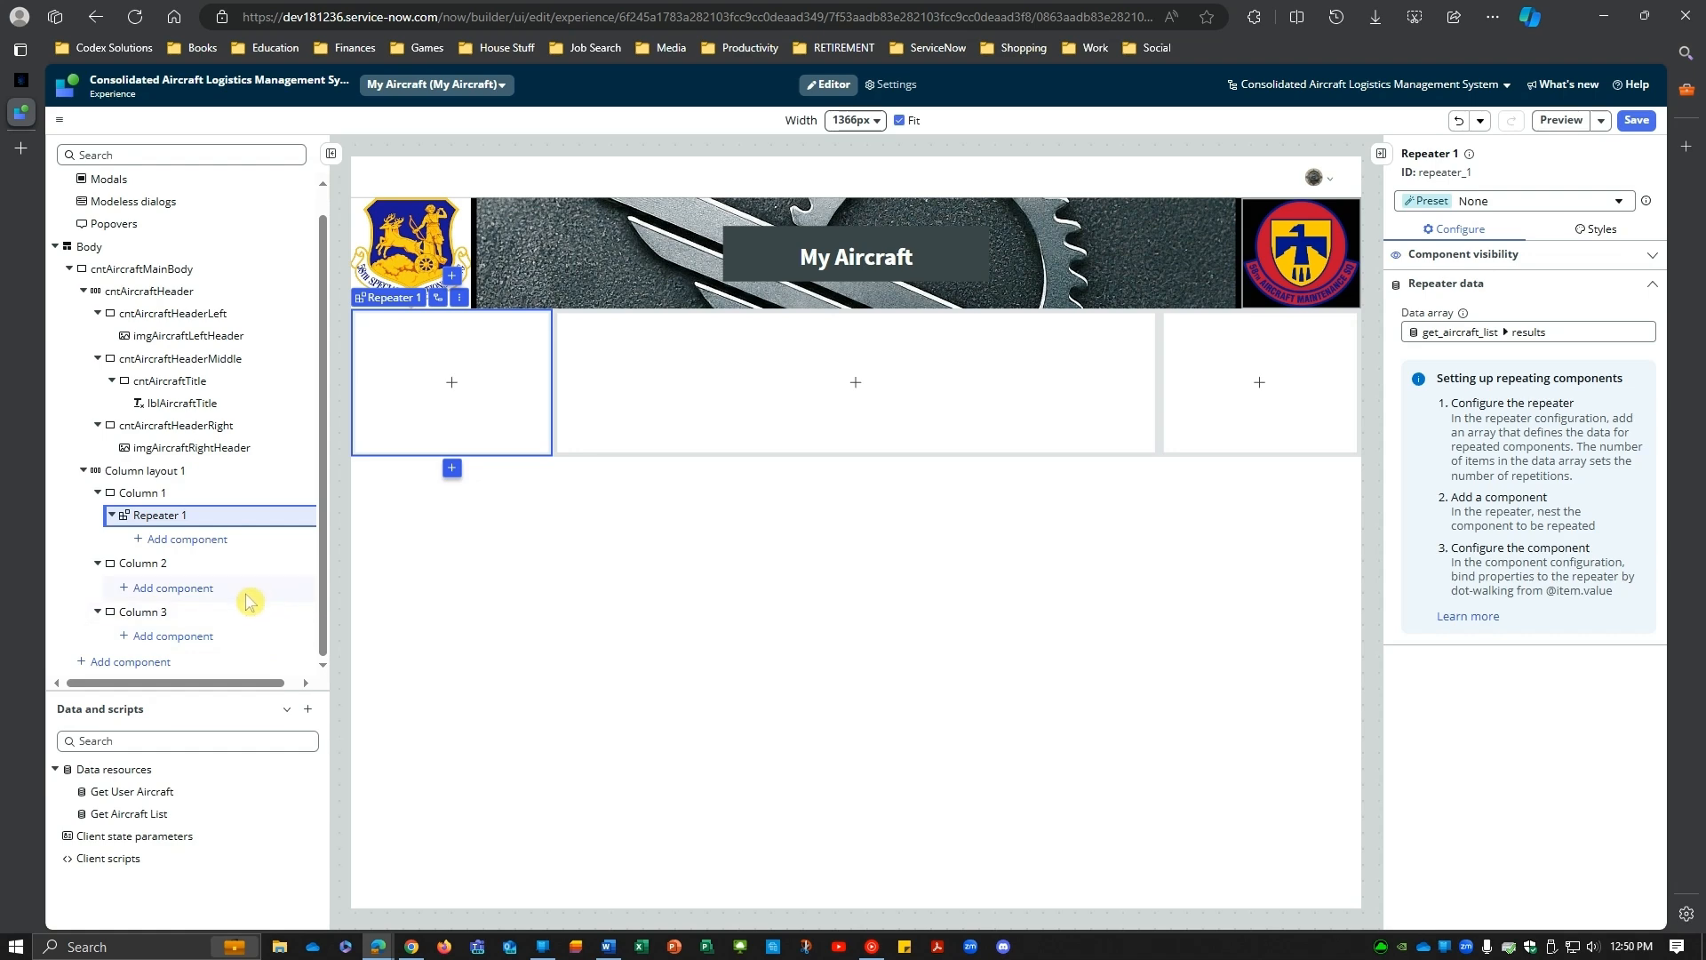
click(199, 544)
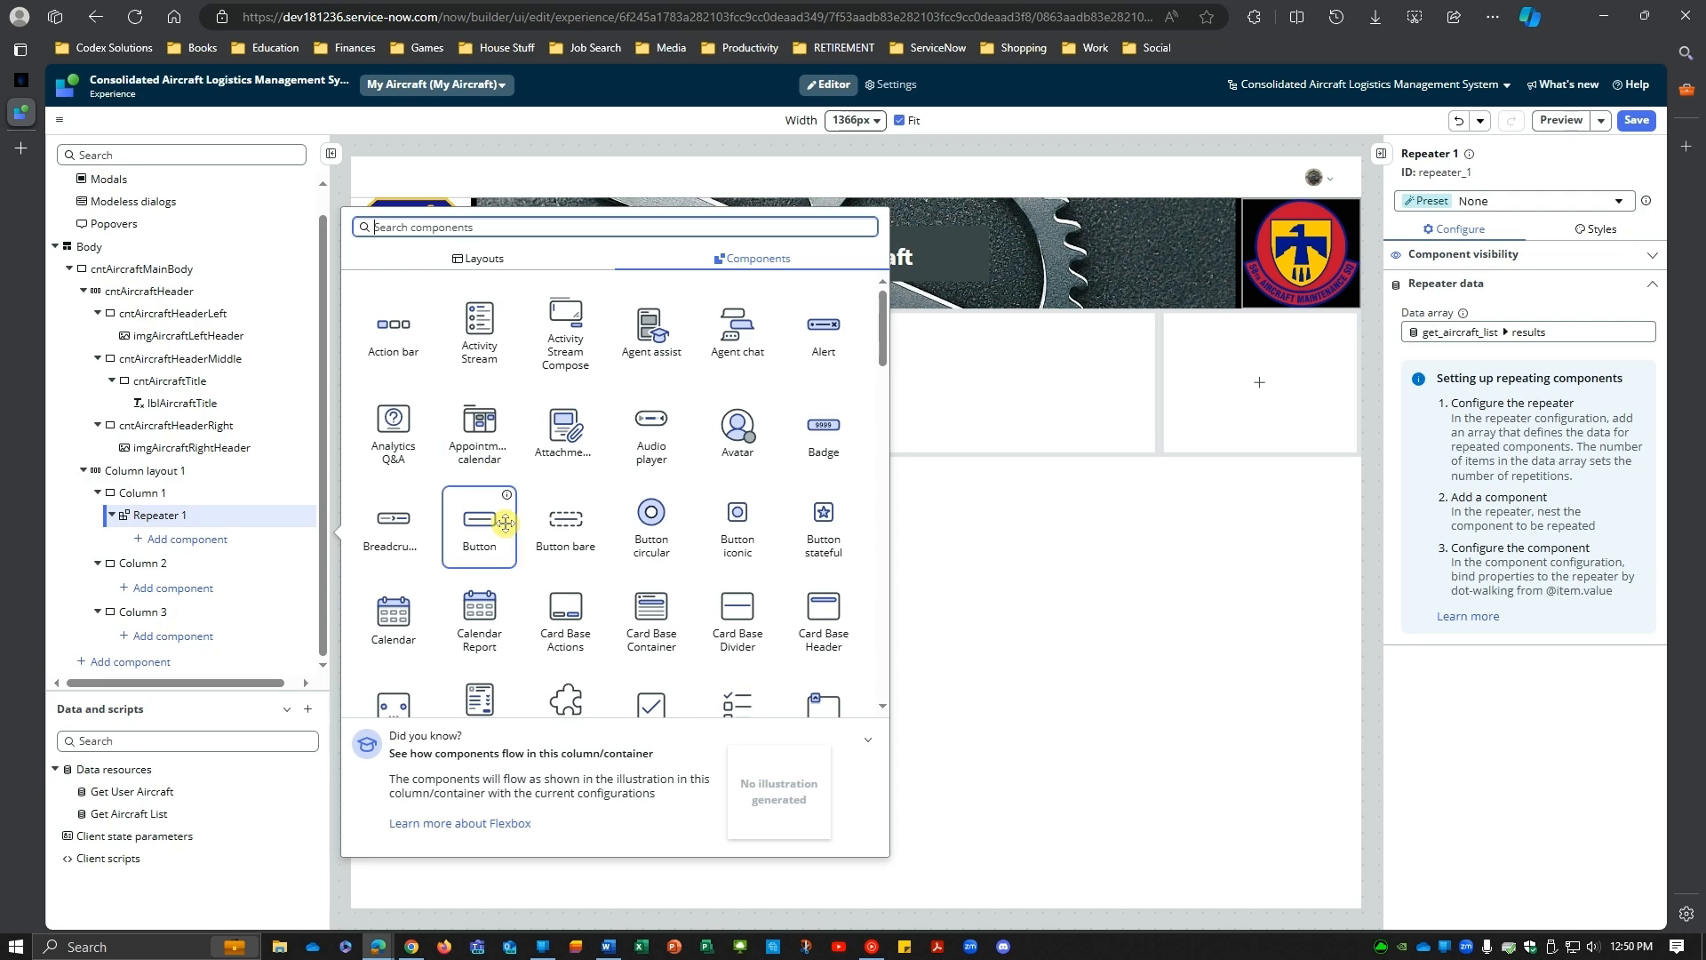
click(506, 523)
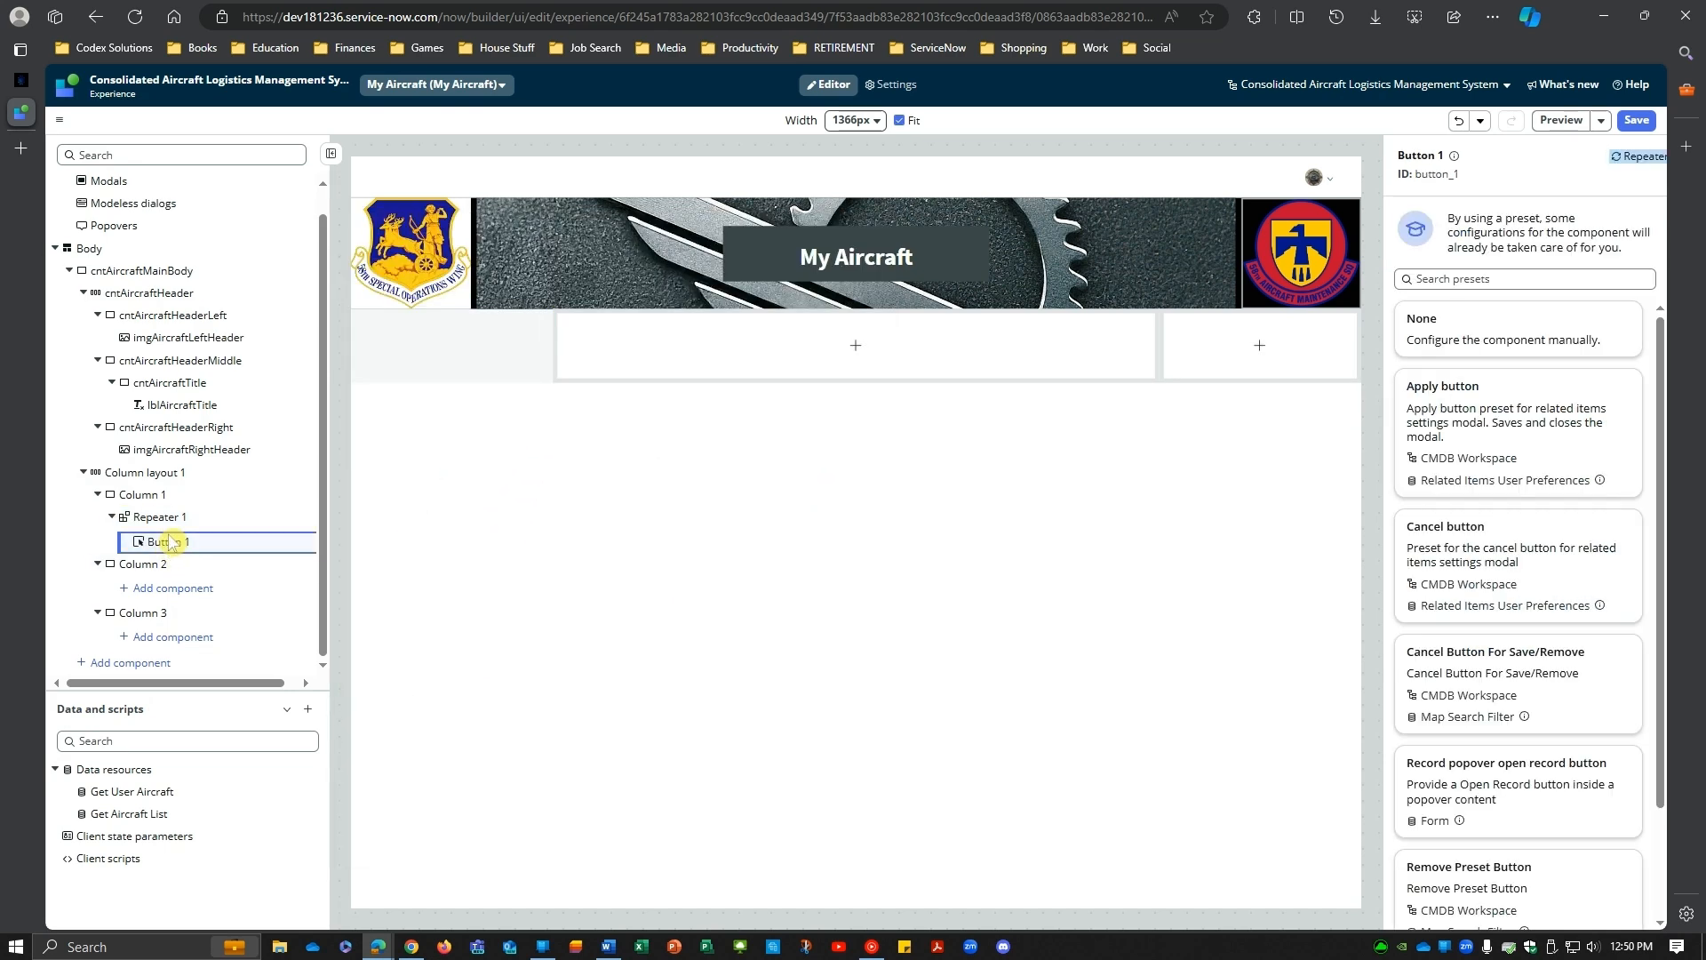
click(1426, 343)
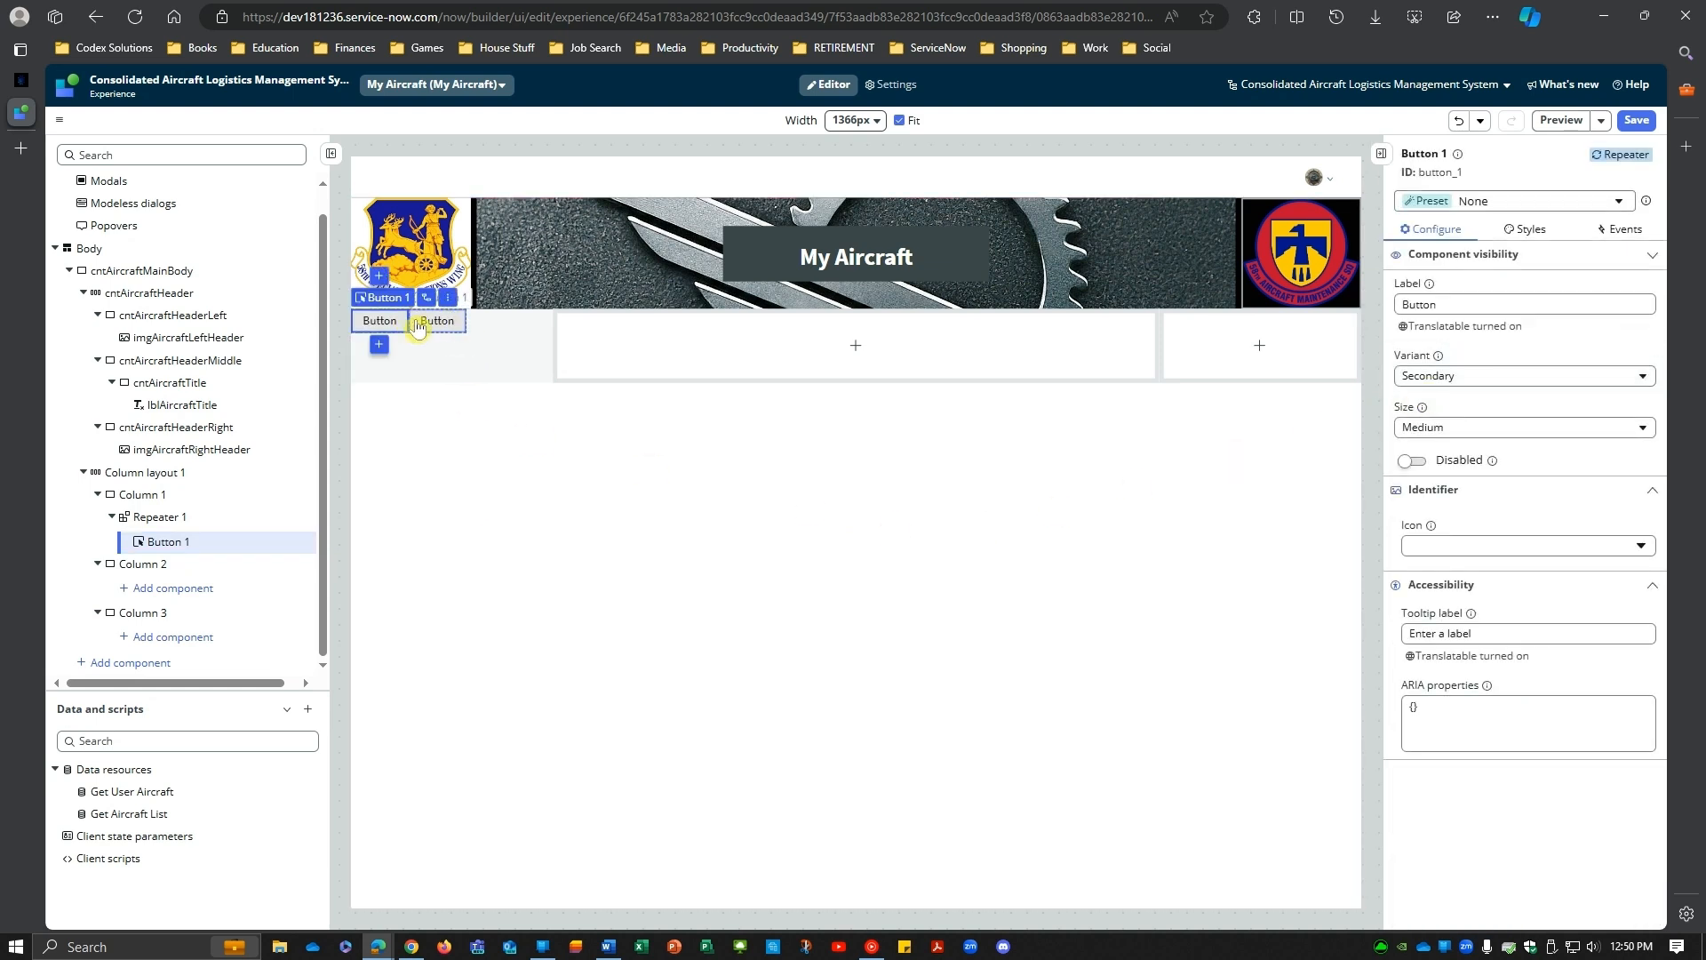
Step: Enable styles for Repeater 1
click(155, 517)
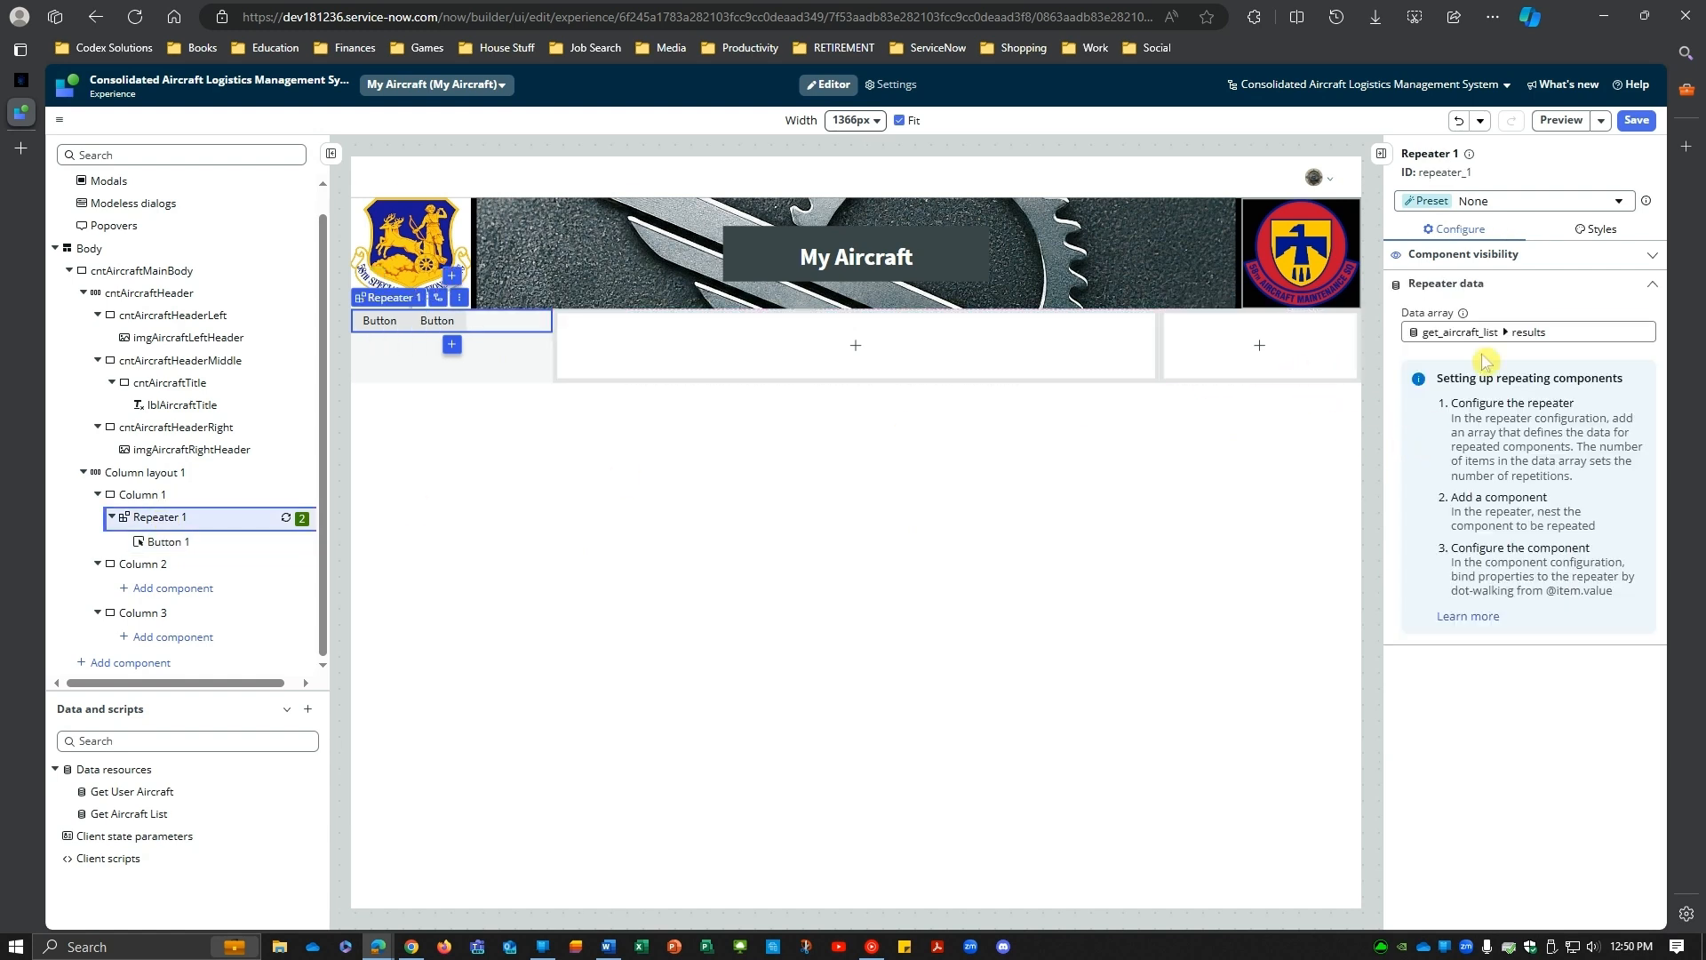
click(1597, 230)
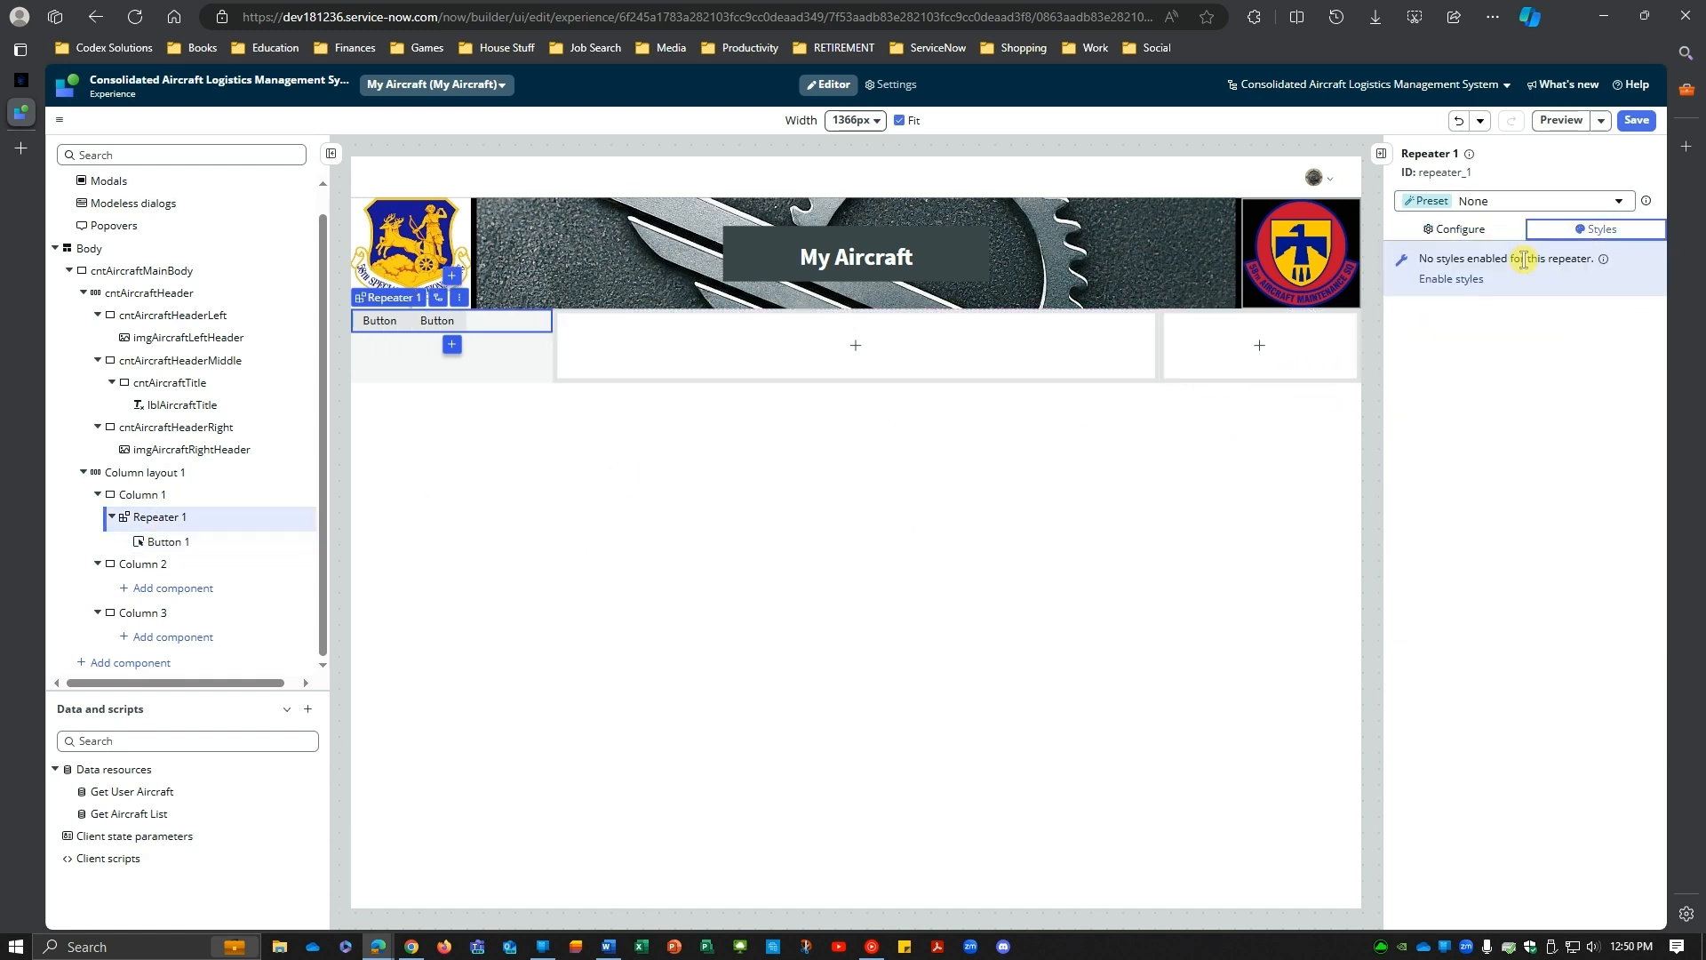
click(1452, 278)
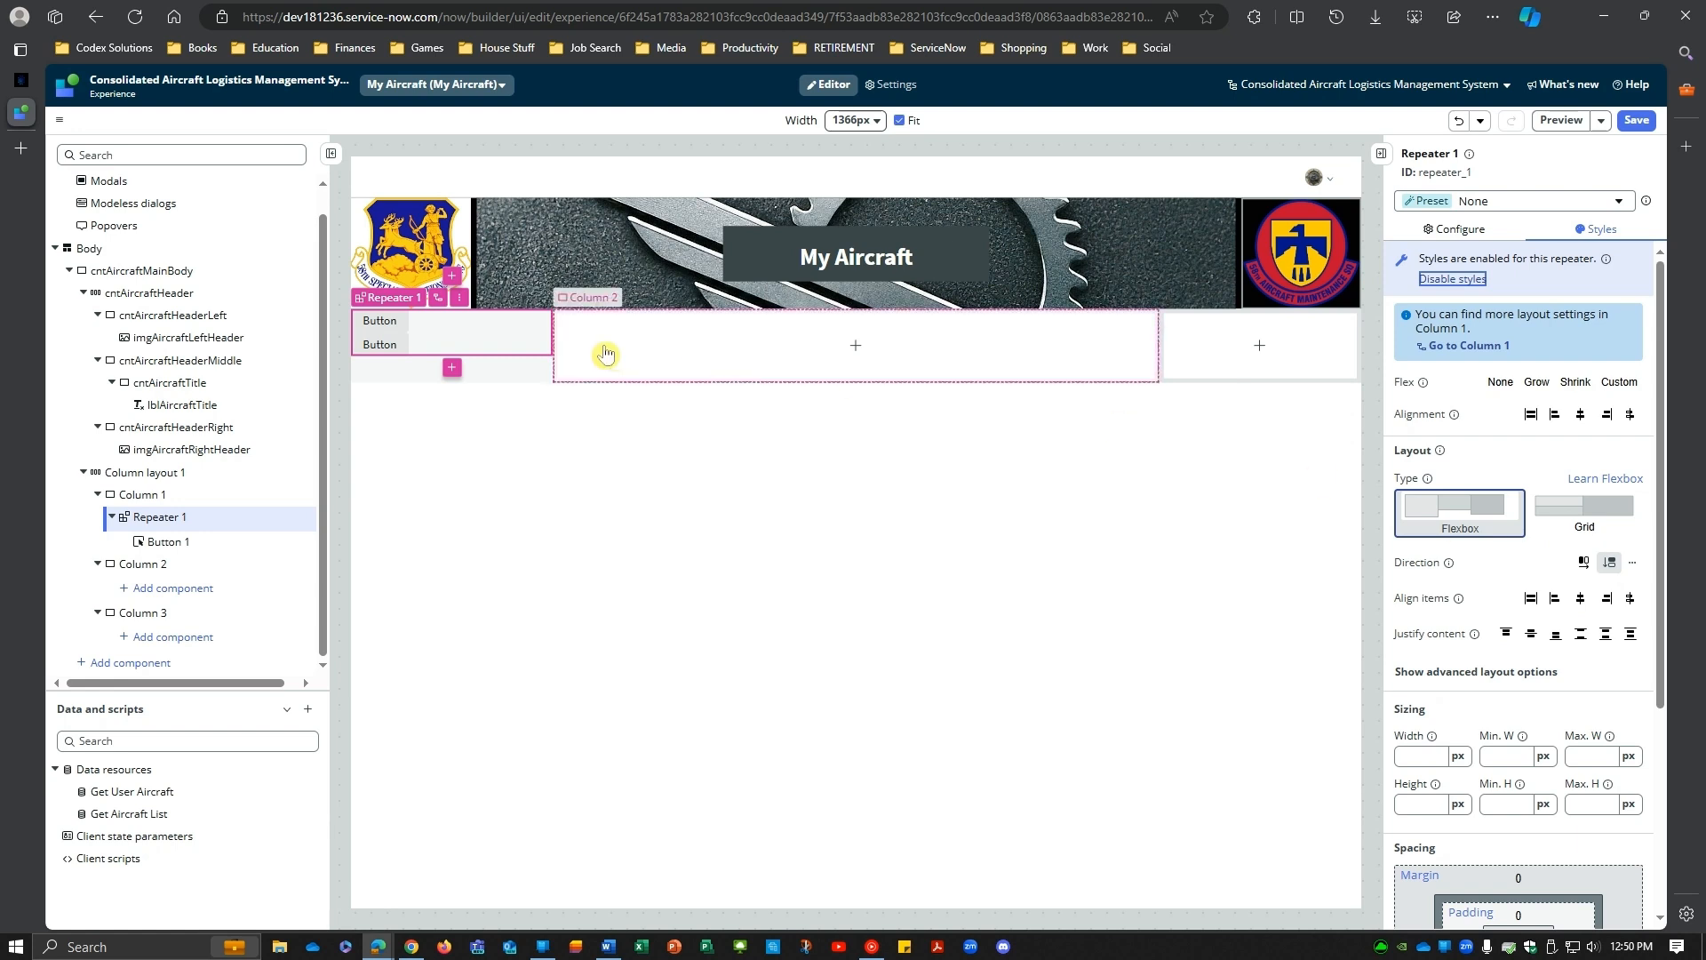
Step: Resize the columns of Column layout 1 to 12%, 76% and 12%
click(155, 474)
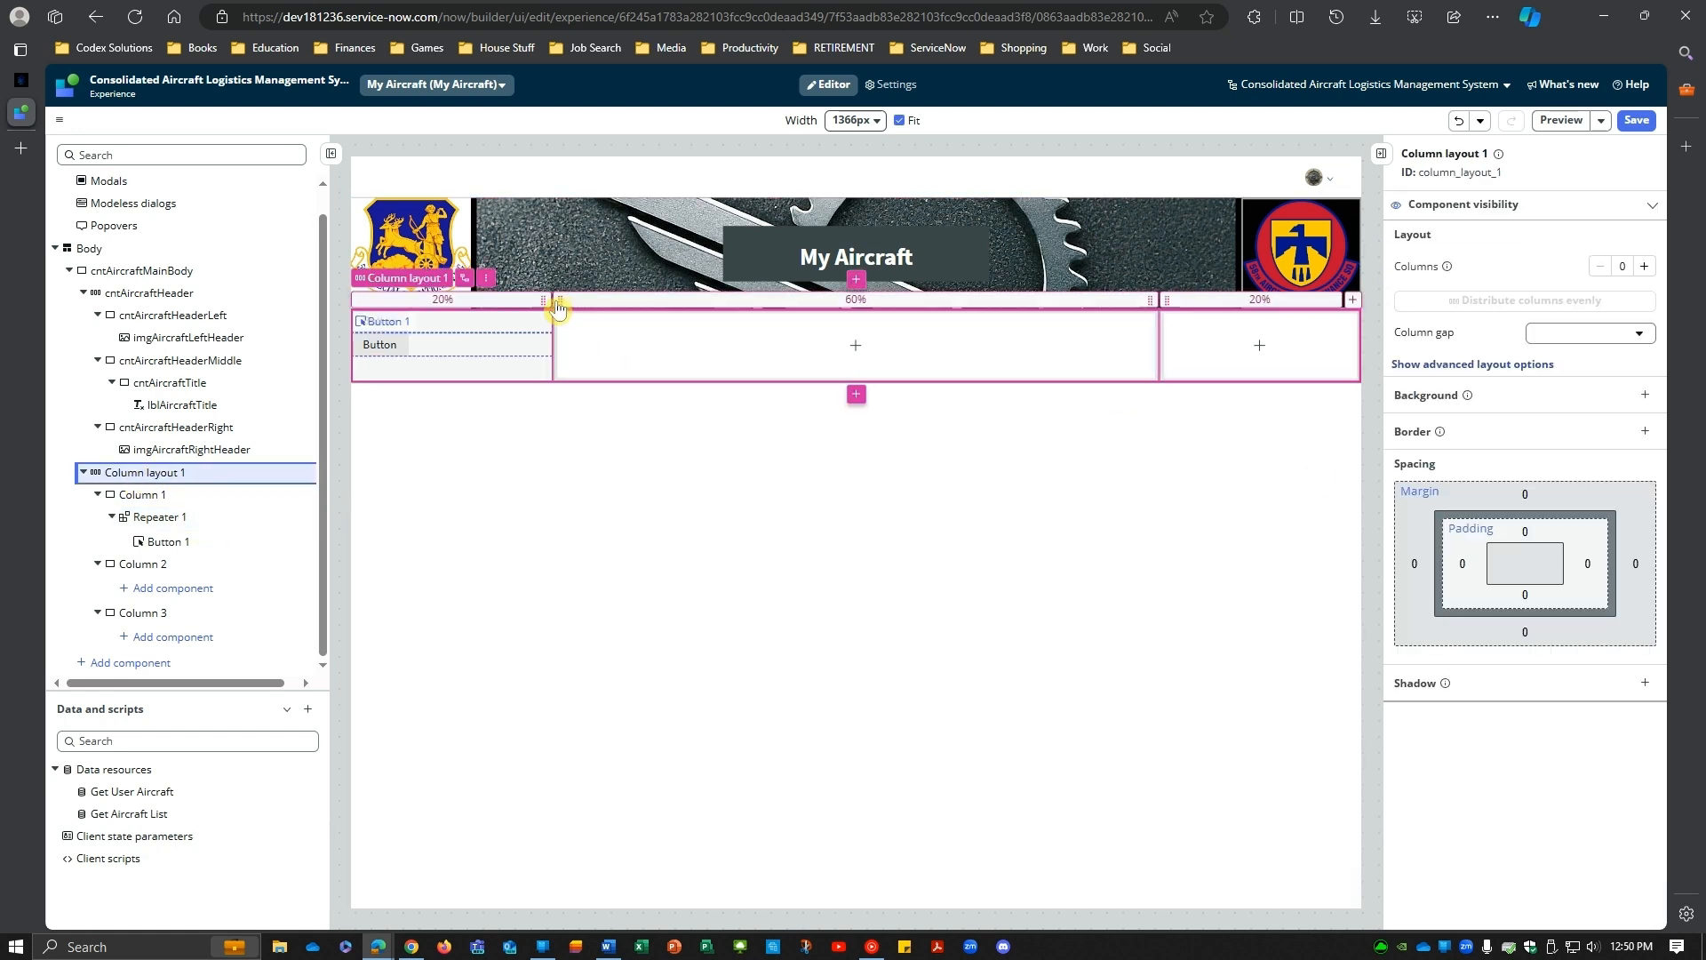
drag(546, 299, 413, 299)
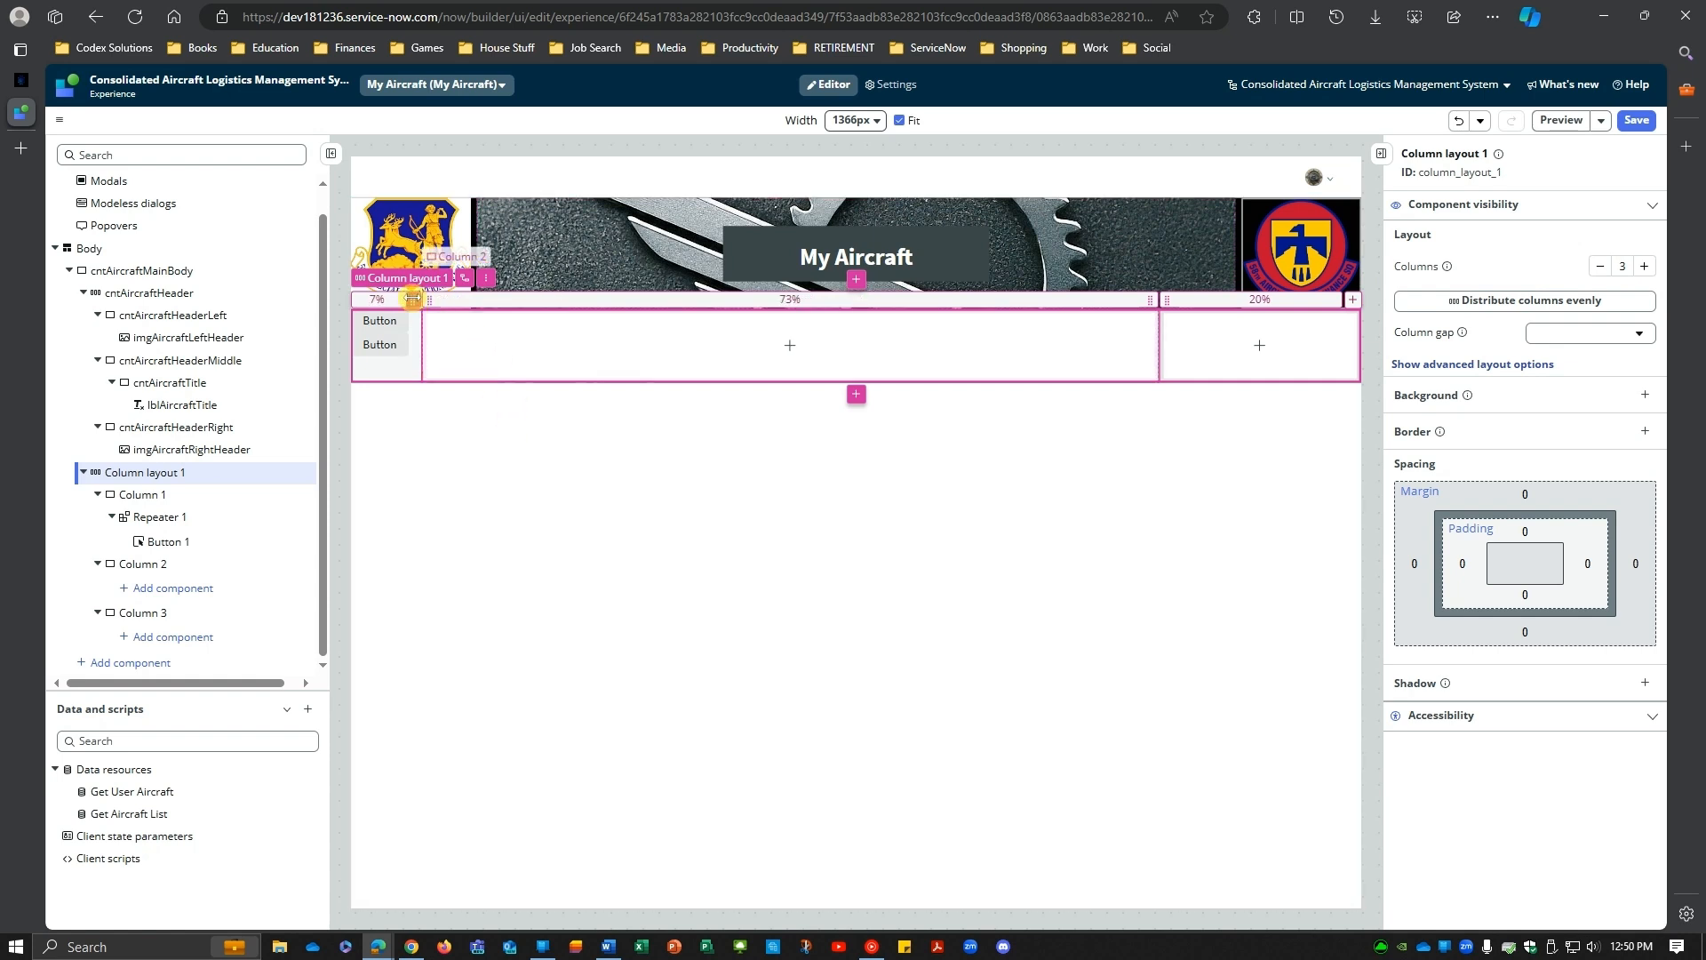
drag(413, 298, 472, 299)
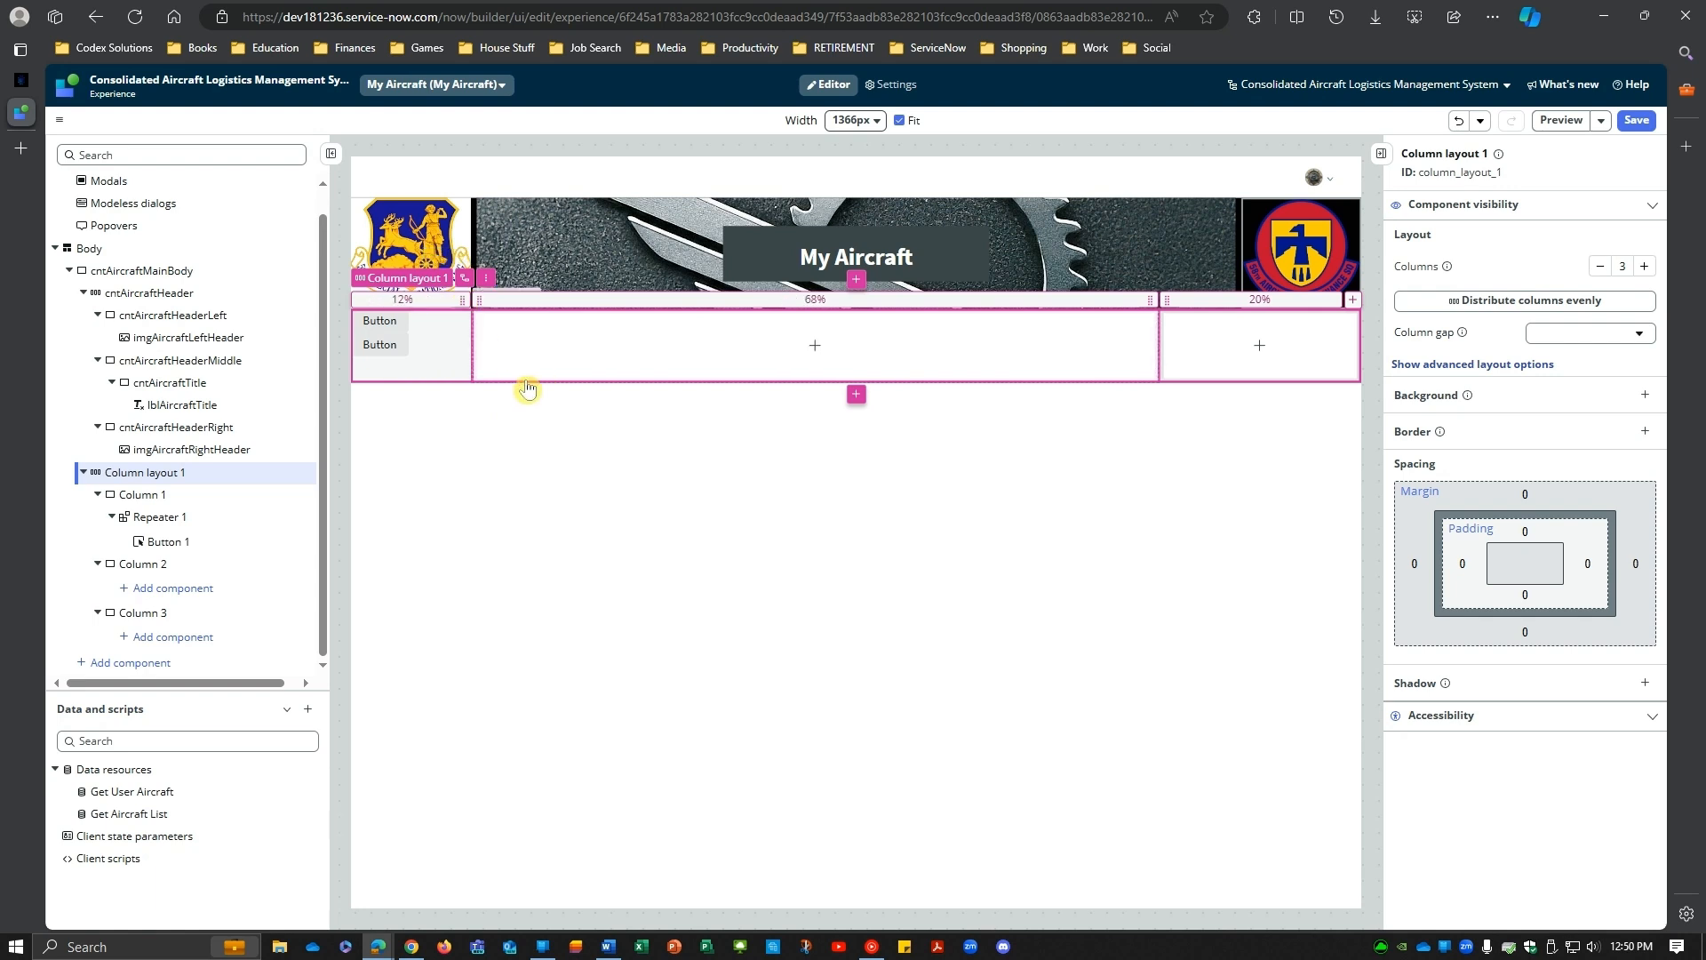
drag(1165, 299, 1248, 300)
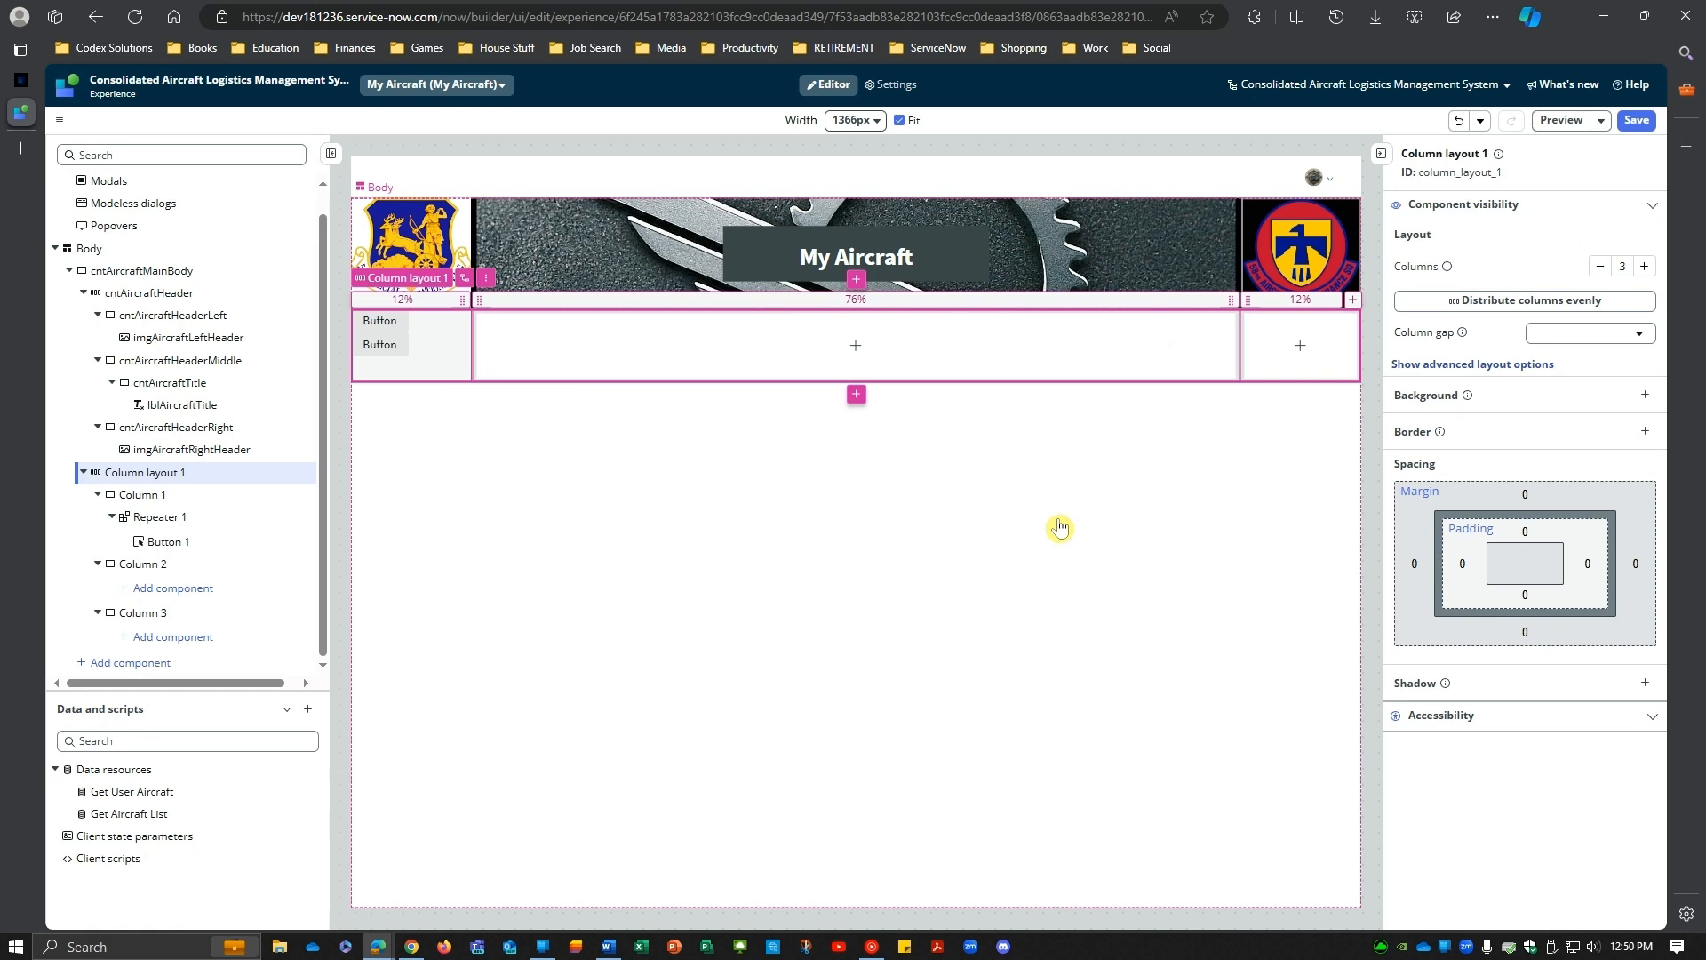
Step: Set the padding of Repeater 1 to S on all sides
click(153, 480)
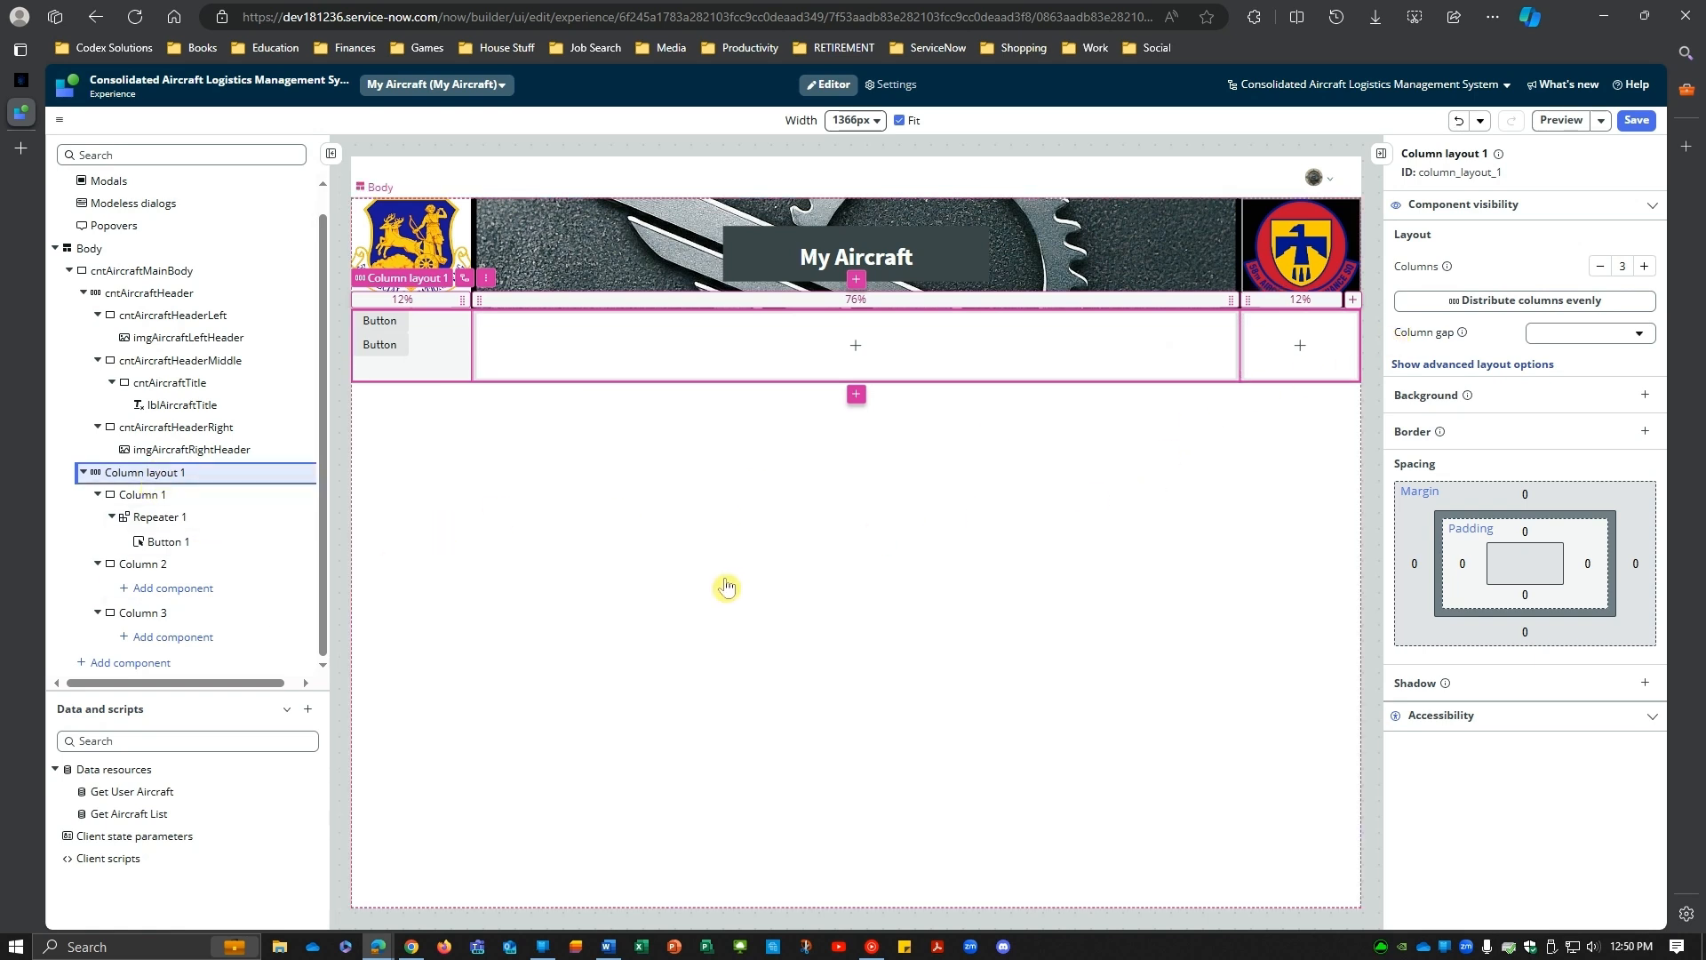
click(163, 522)
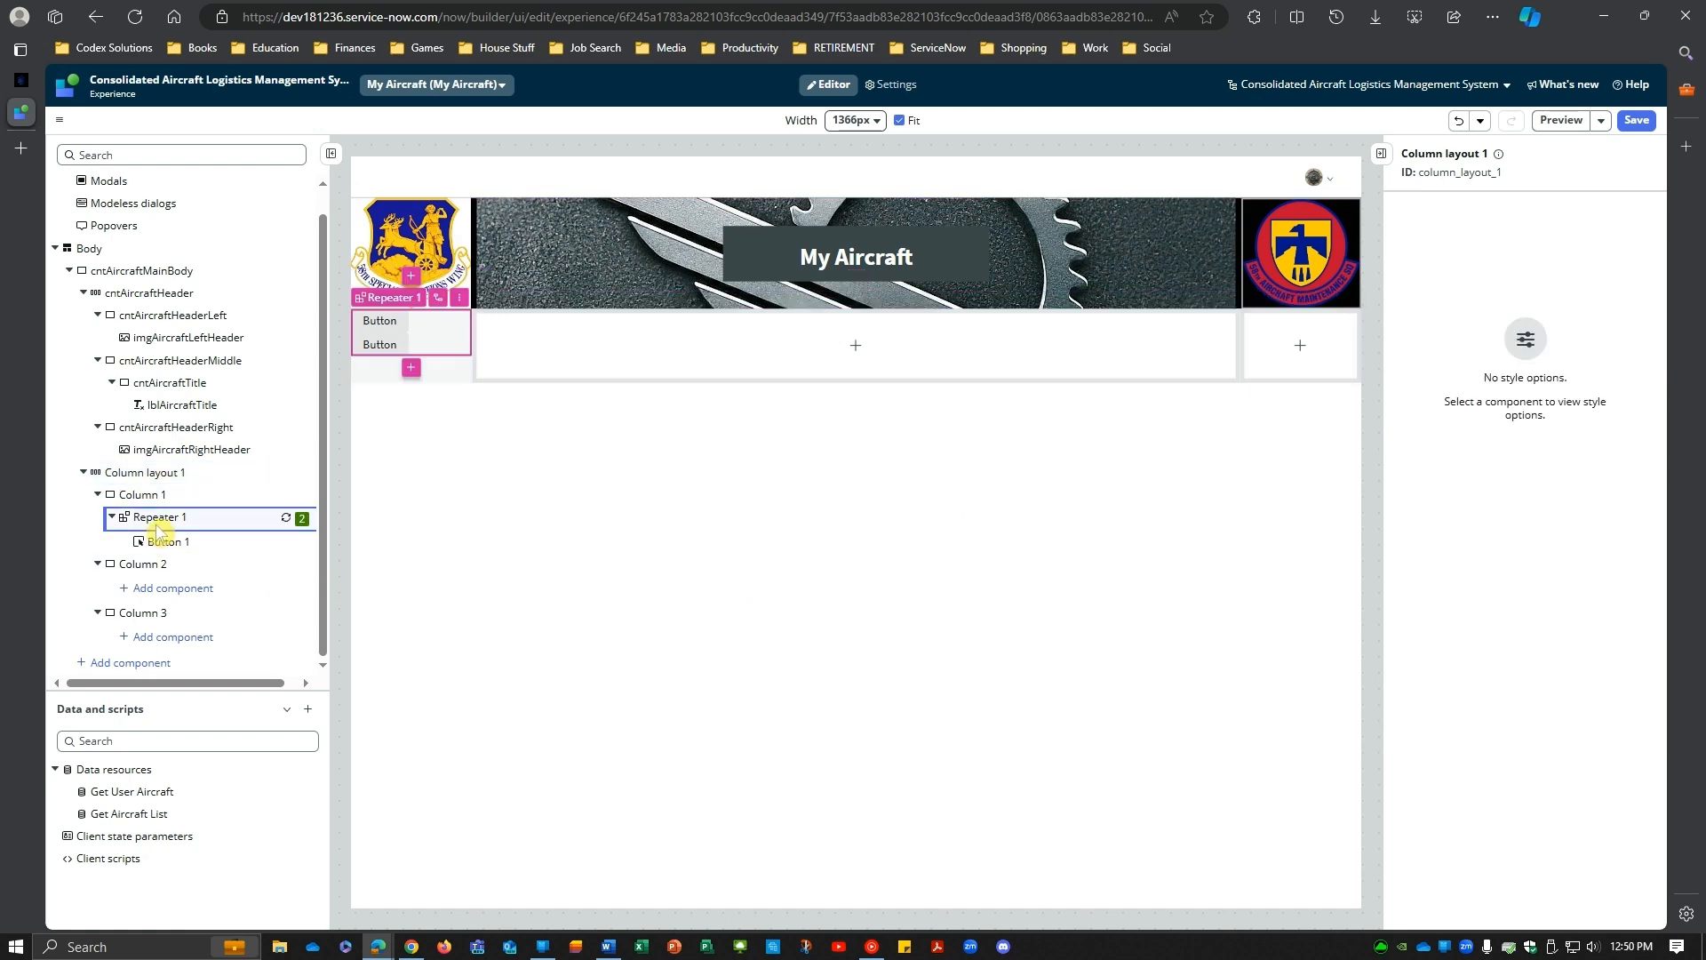
scroll(1467, 606, down, 3)
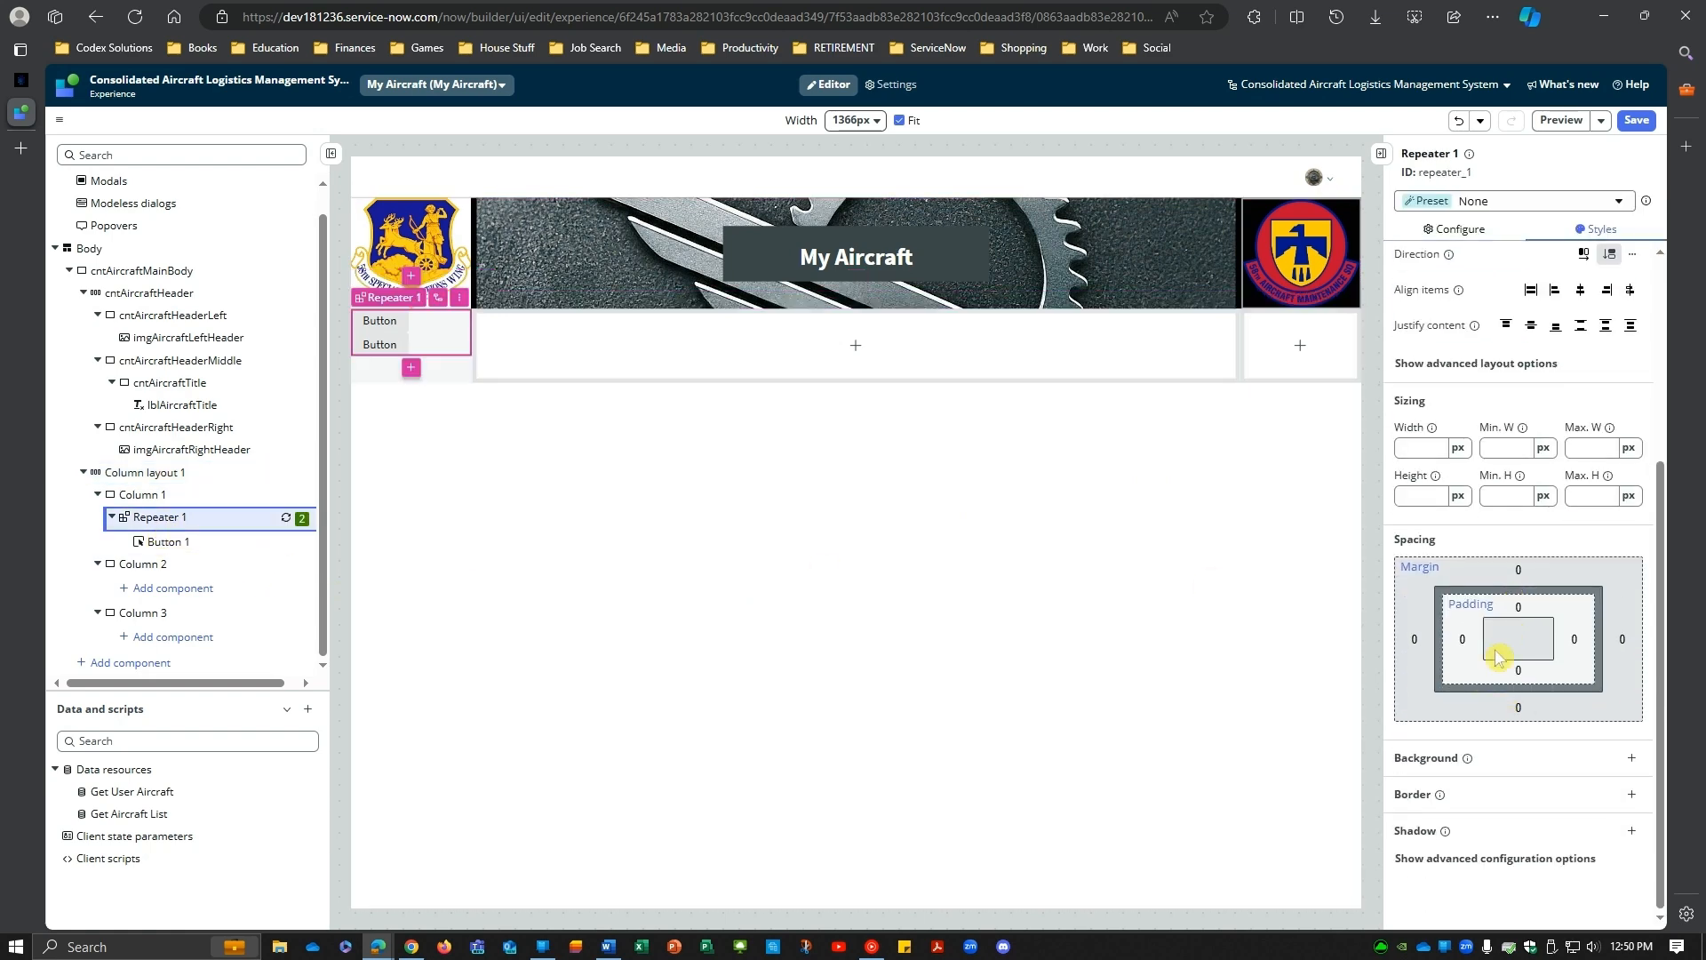
click(1521, 607)
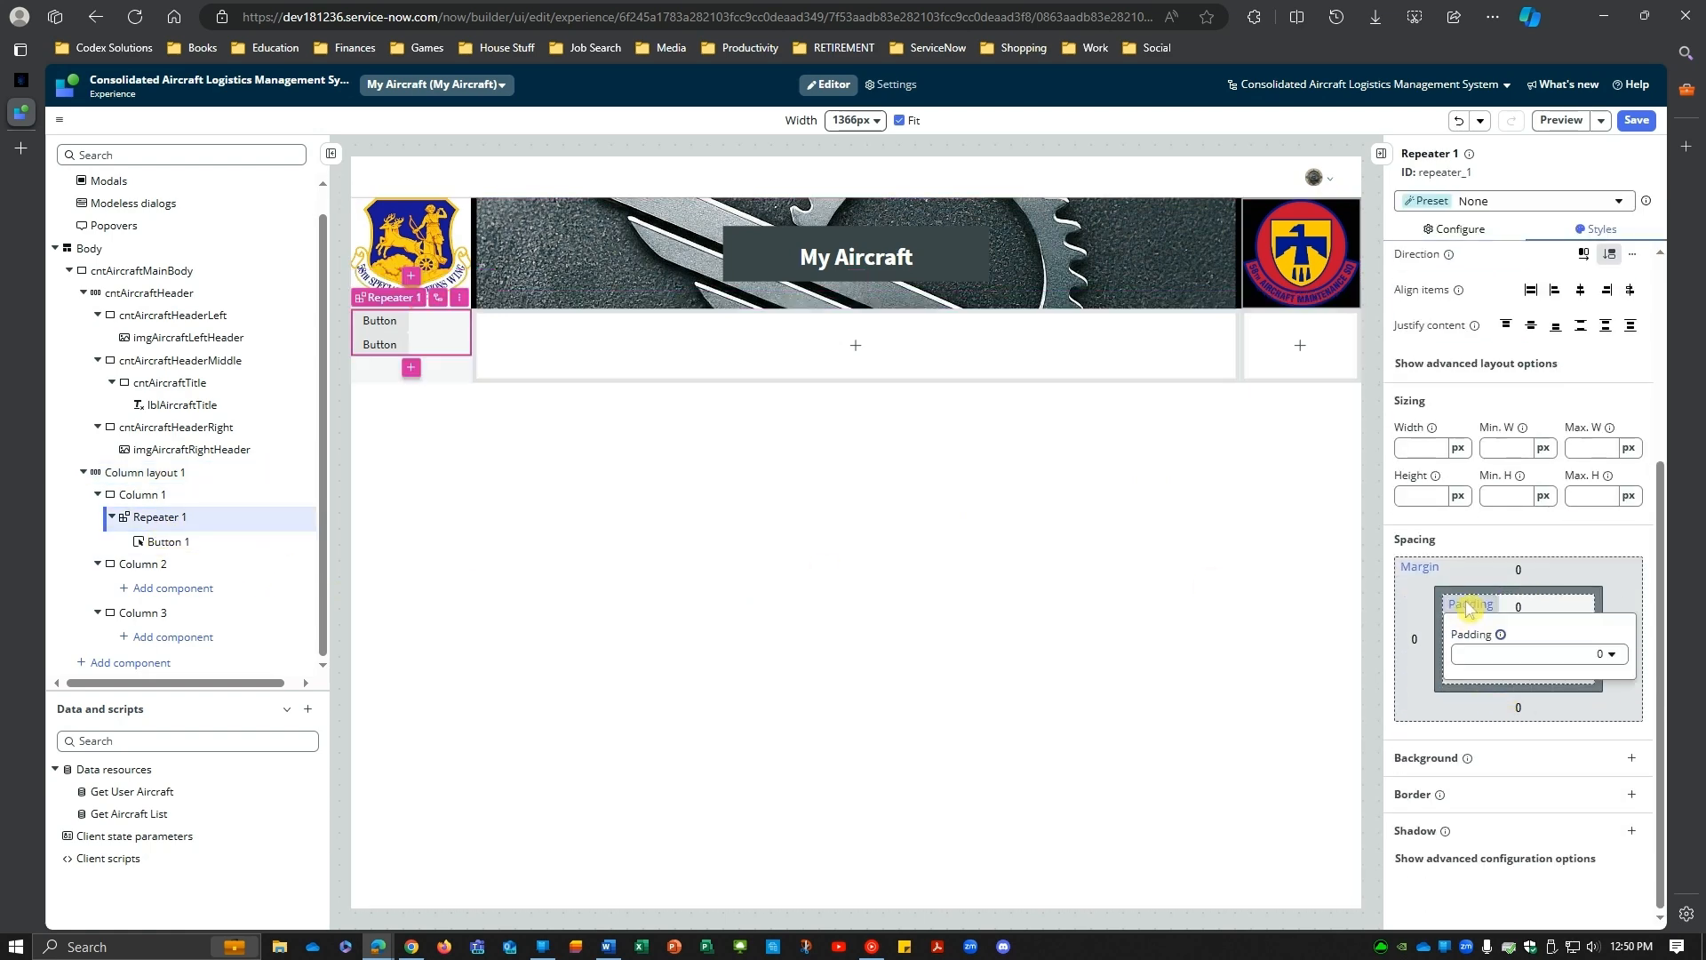
click(1511, 655)
click(1526, 469)
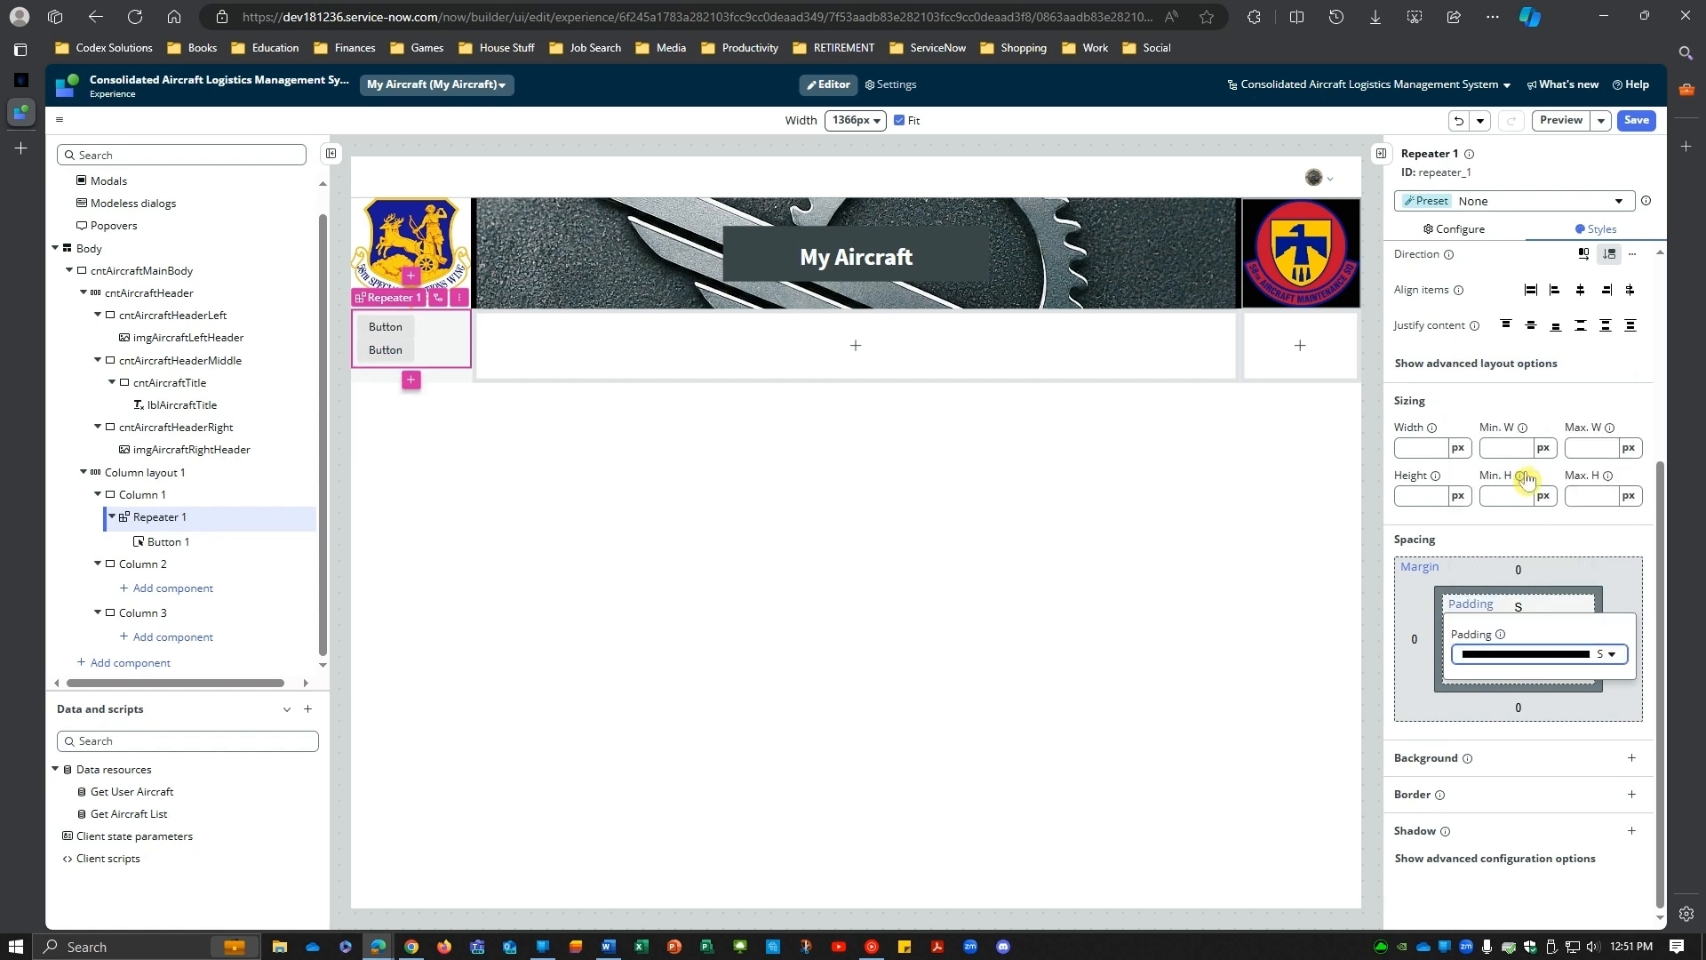
scroll(1569, 598, up, 3)
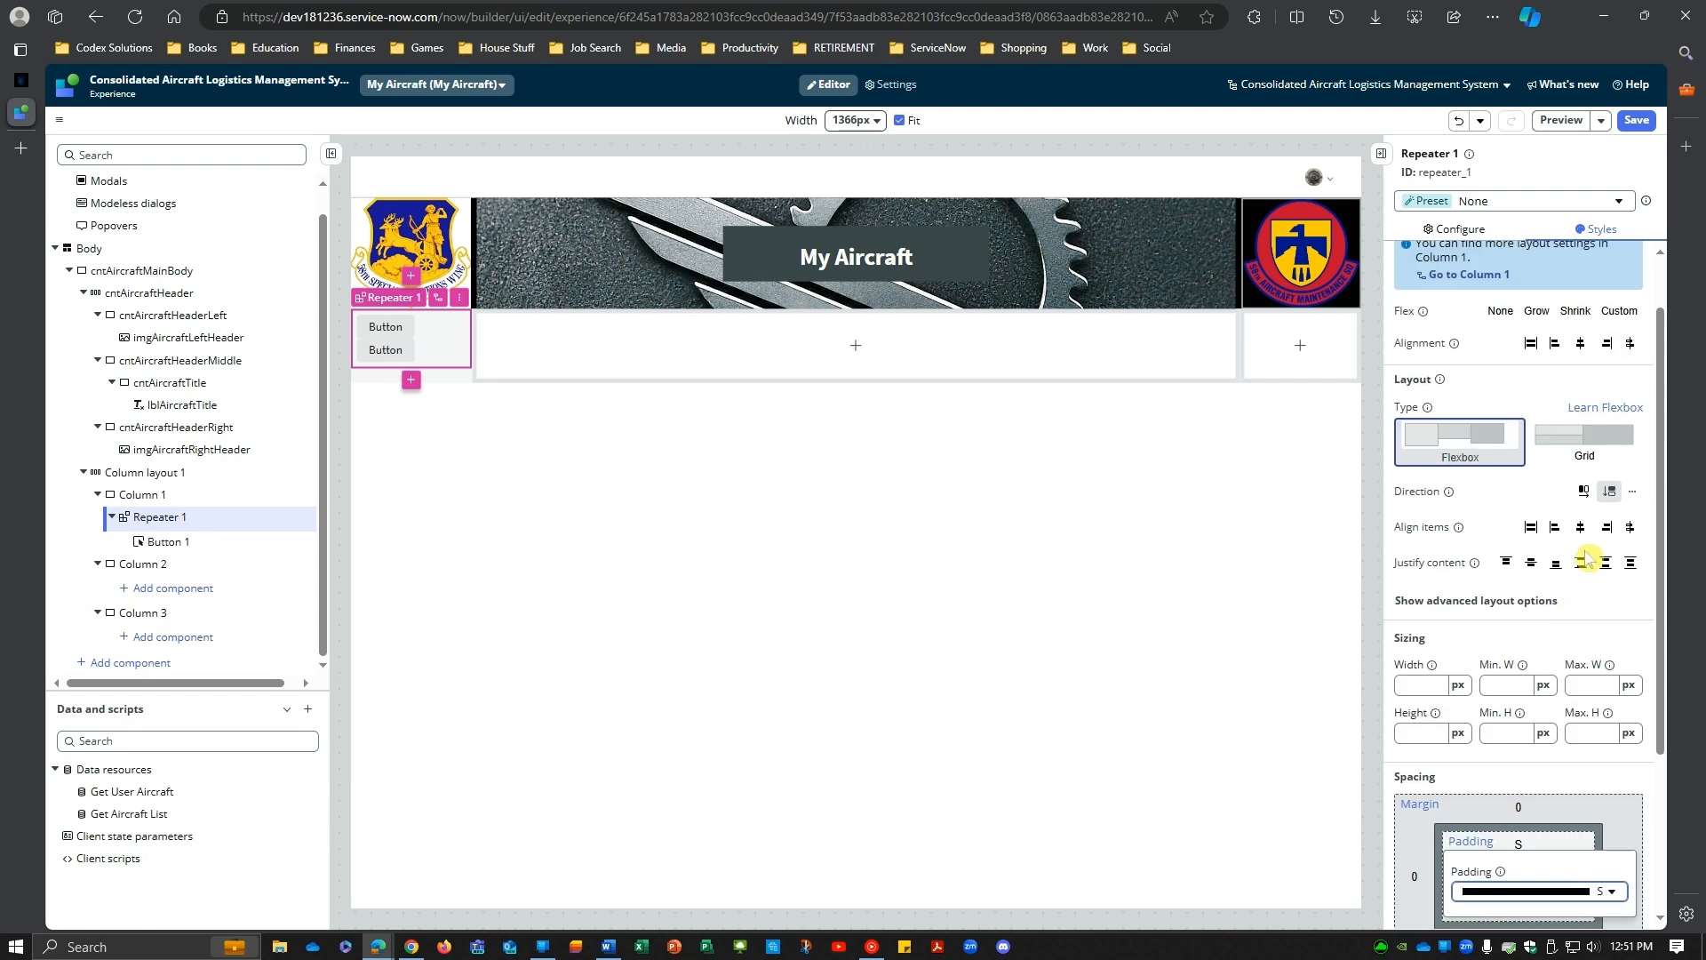
scroll(1495, 616, down, 1)
scroll(1495, 616, up, 2)
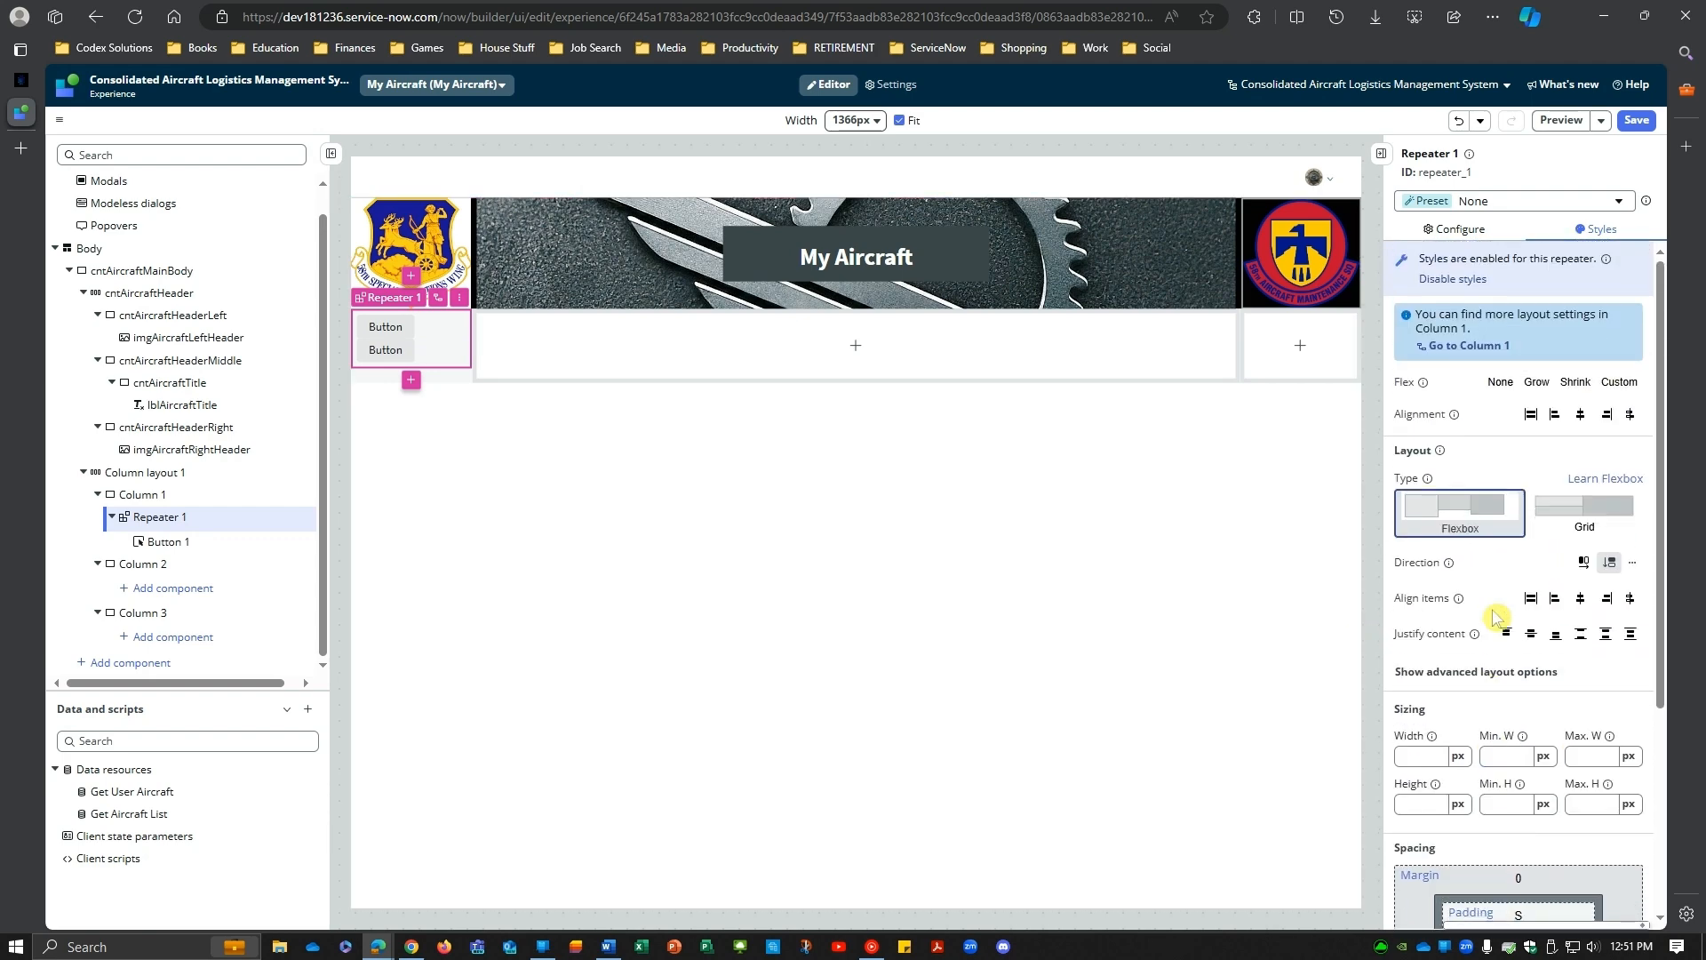
scroll(1496, 616, down, 2)
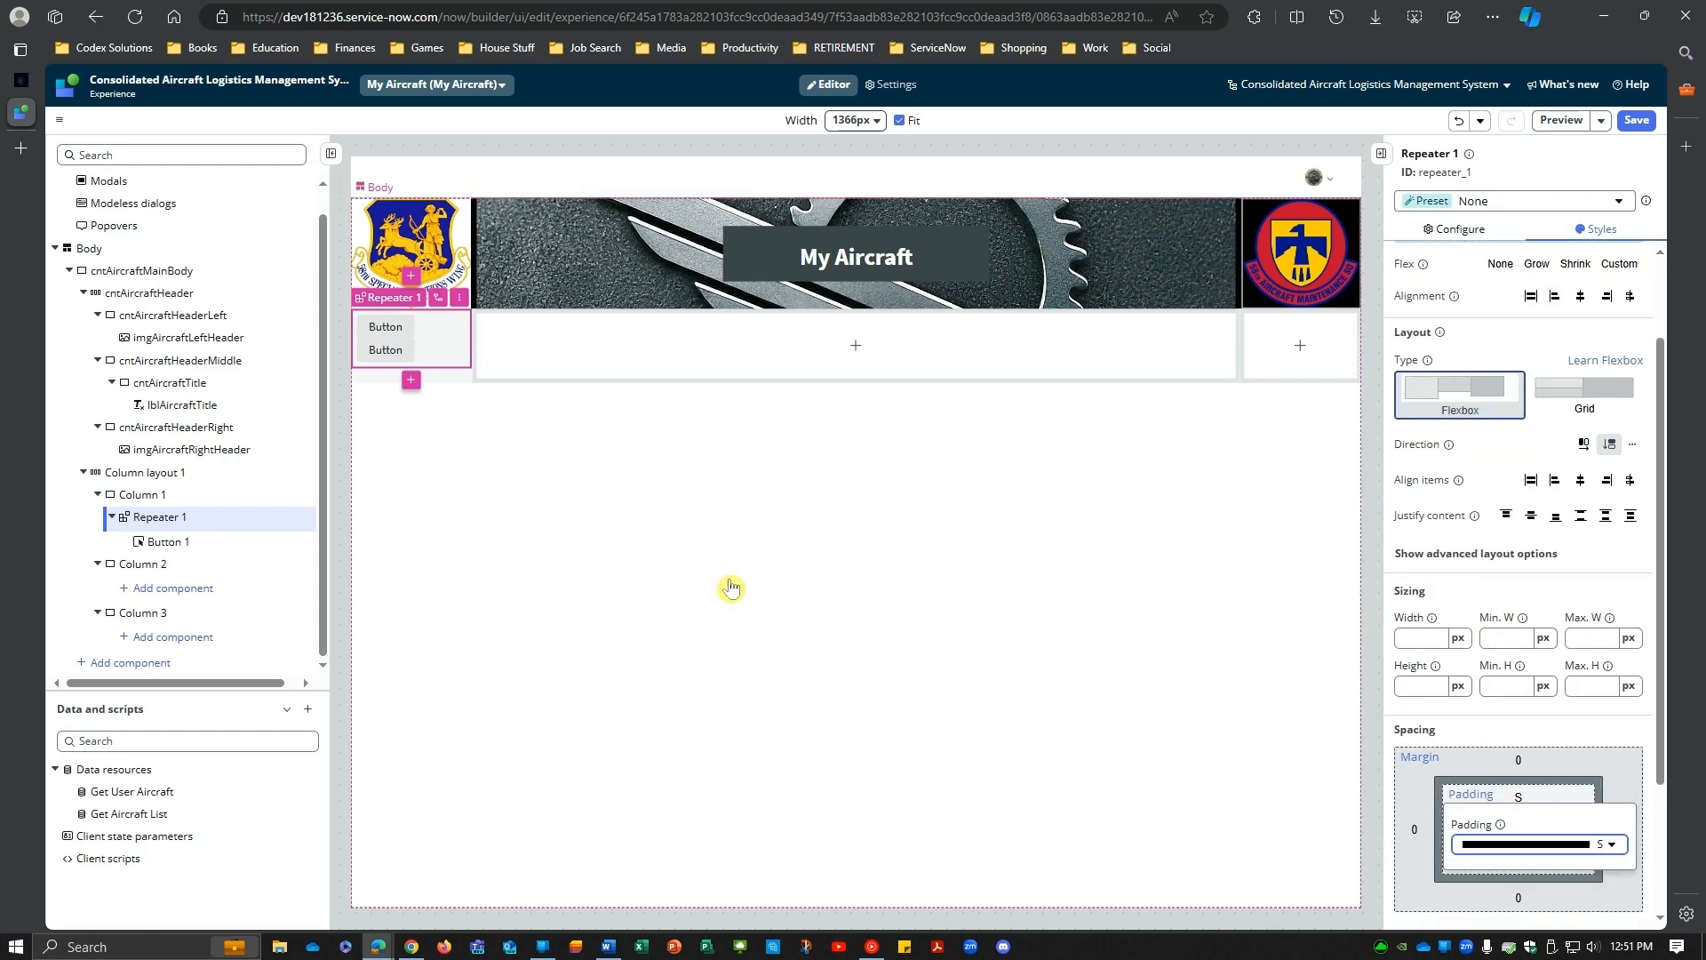
Step: Try the S and XS margins on Button 1 and settle on XXS for all sides
click(160, 542)
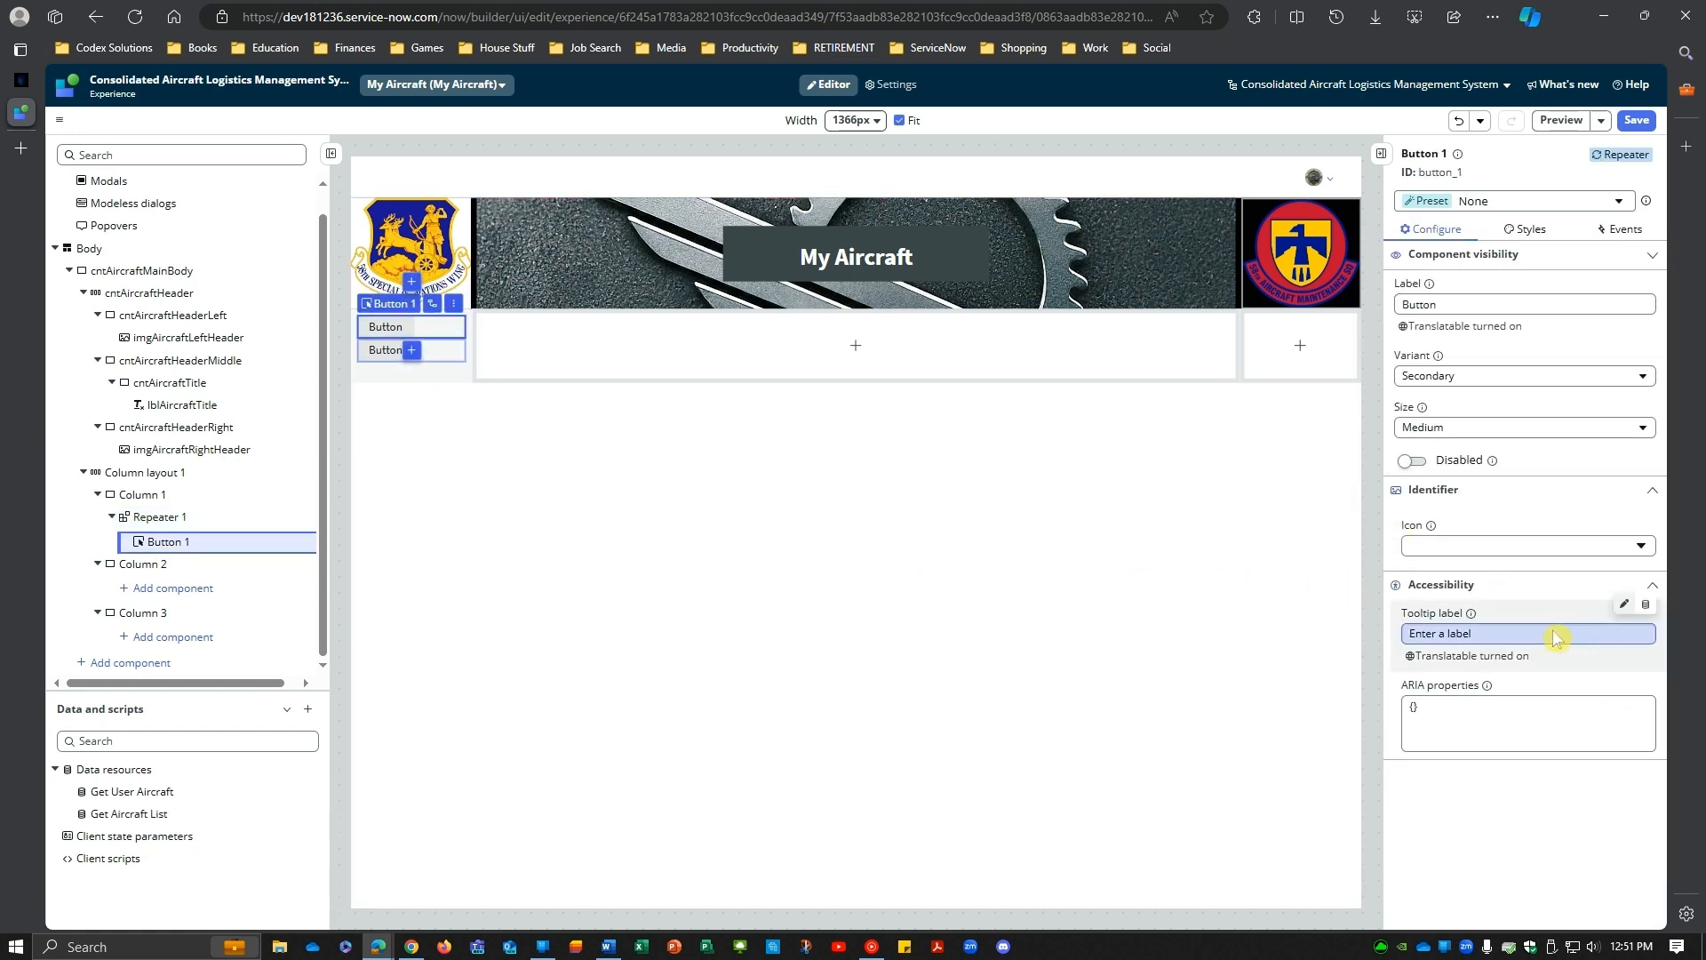
click(1525, 230)
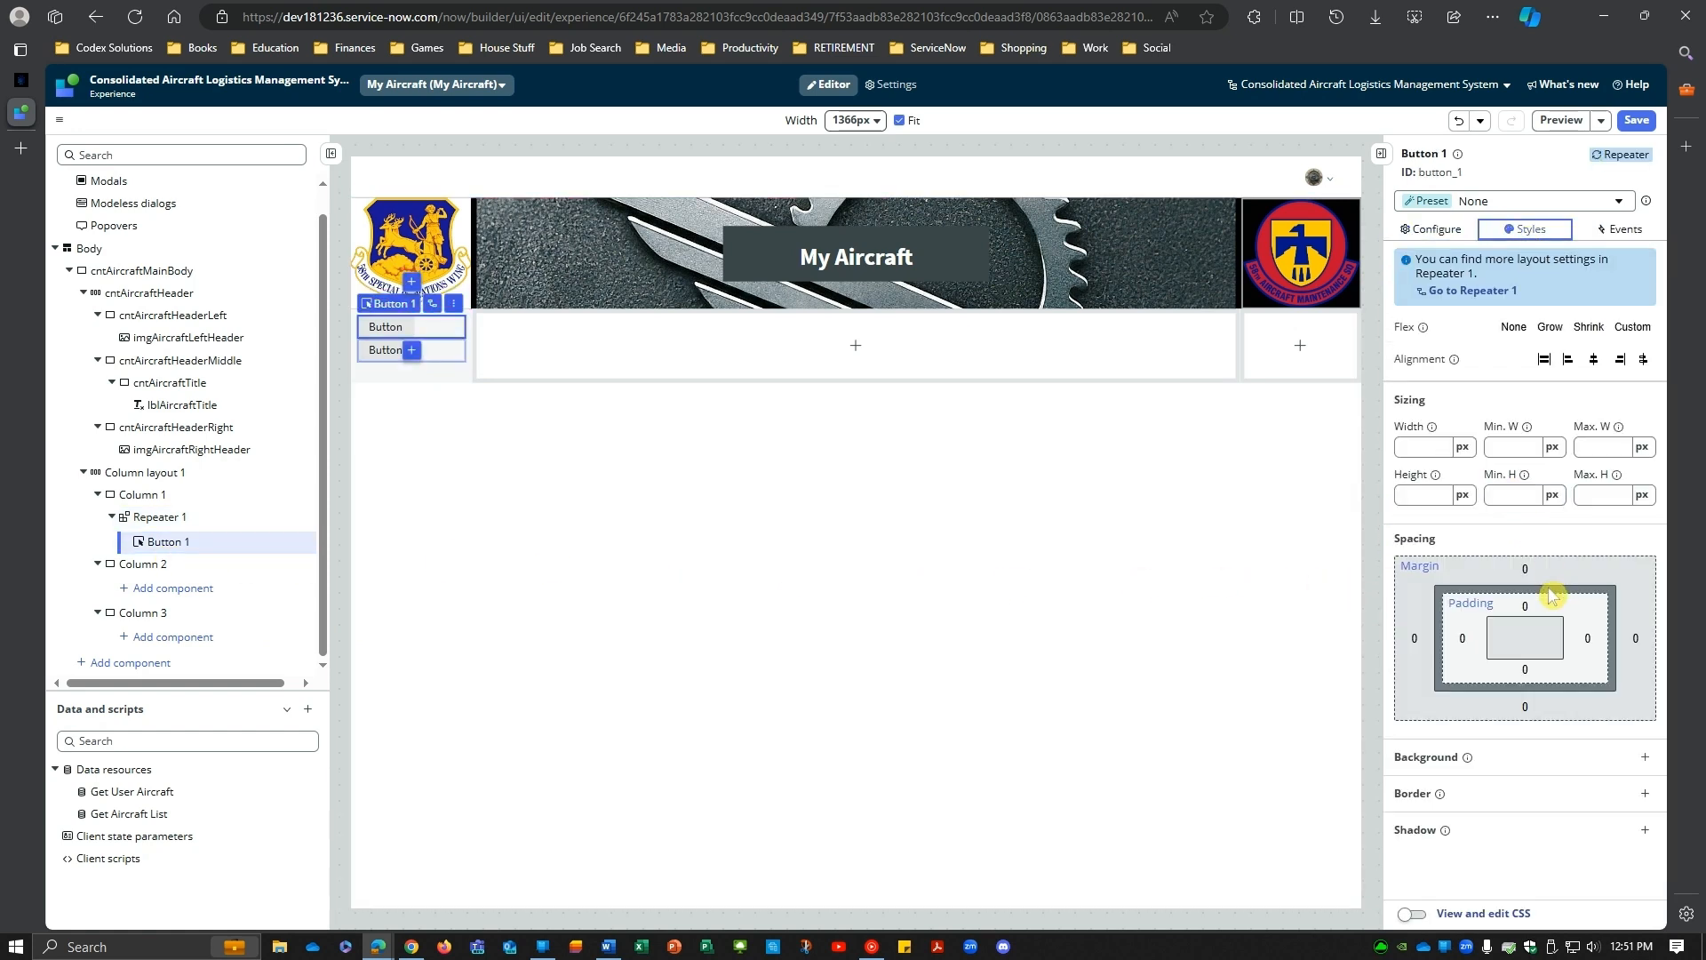
click(1467, 575)
click(1494, 616)
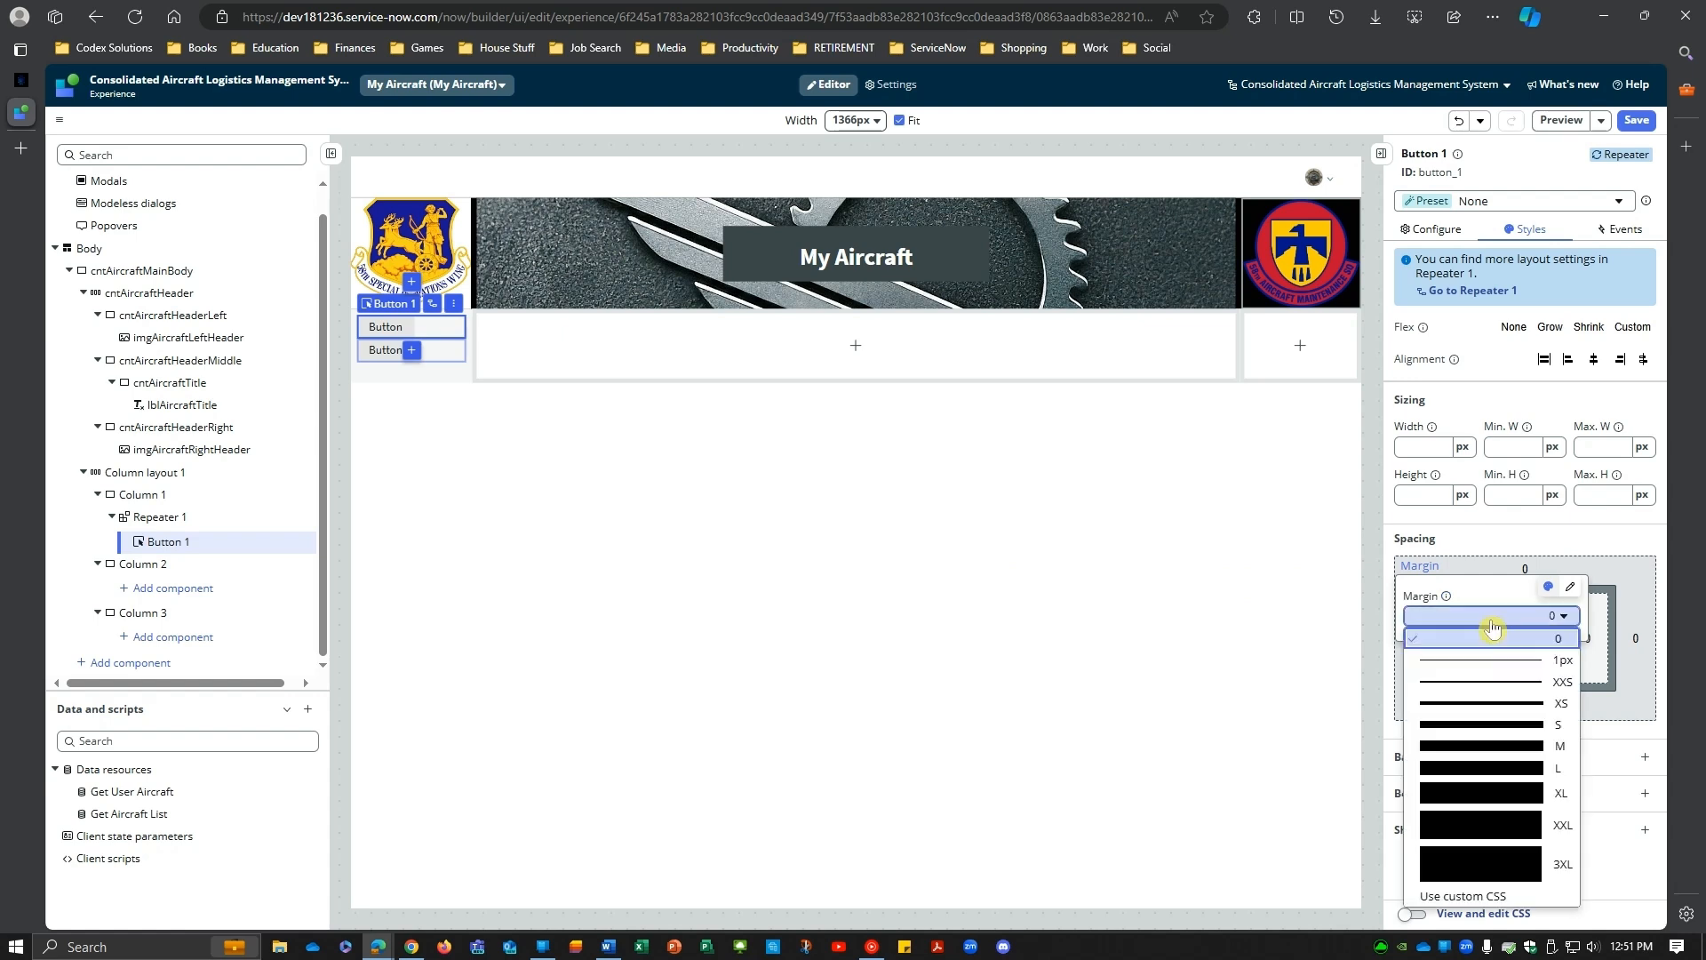
click(1498, 725)
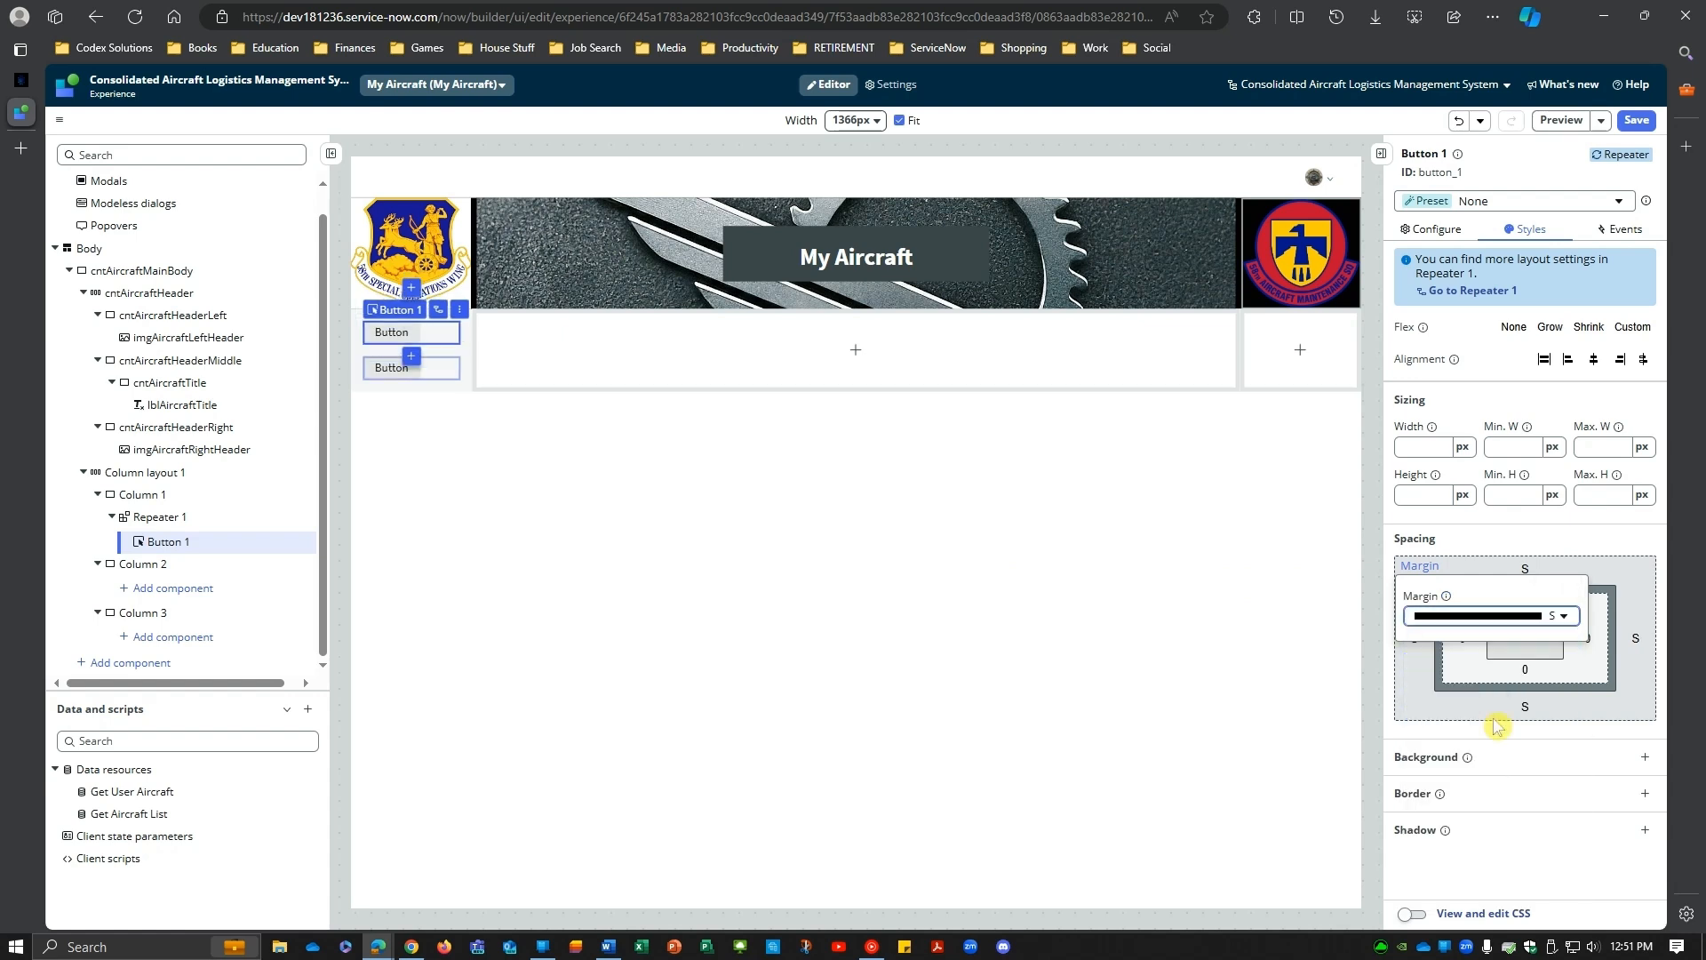
click(1493, 616)
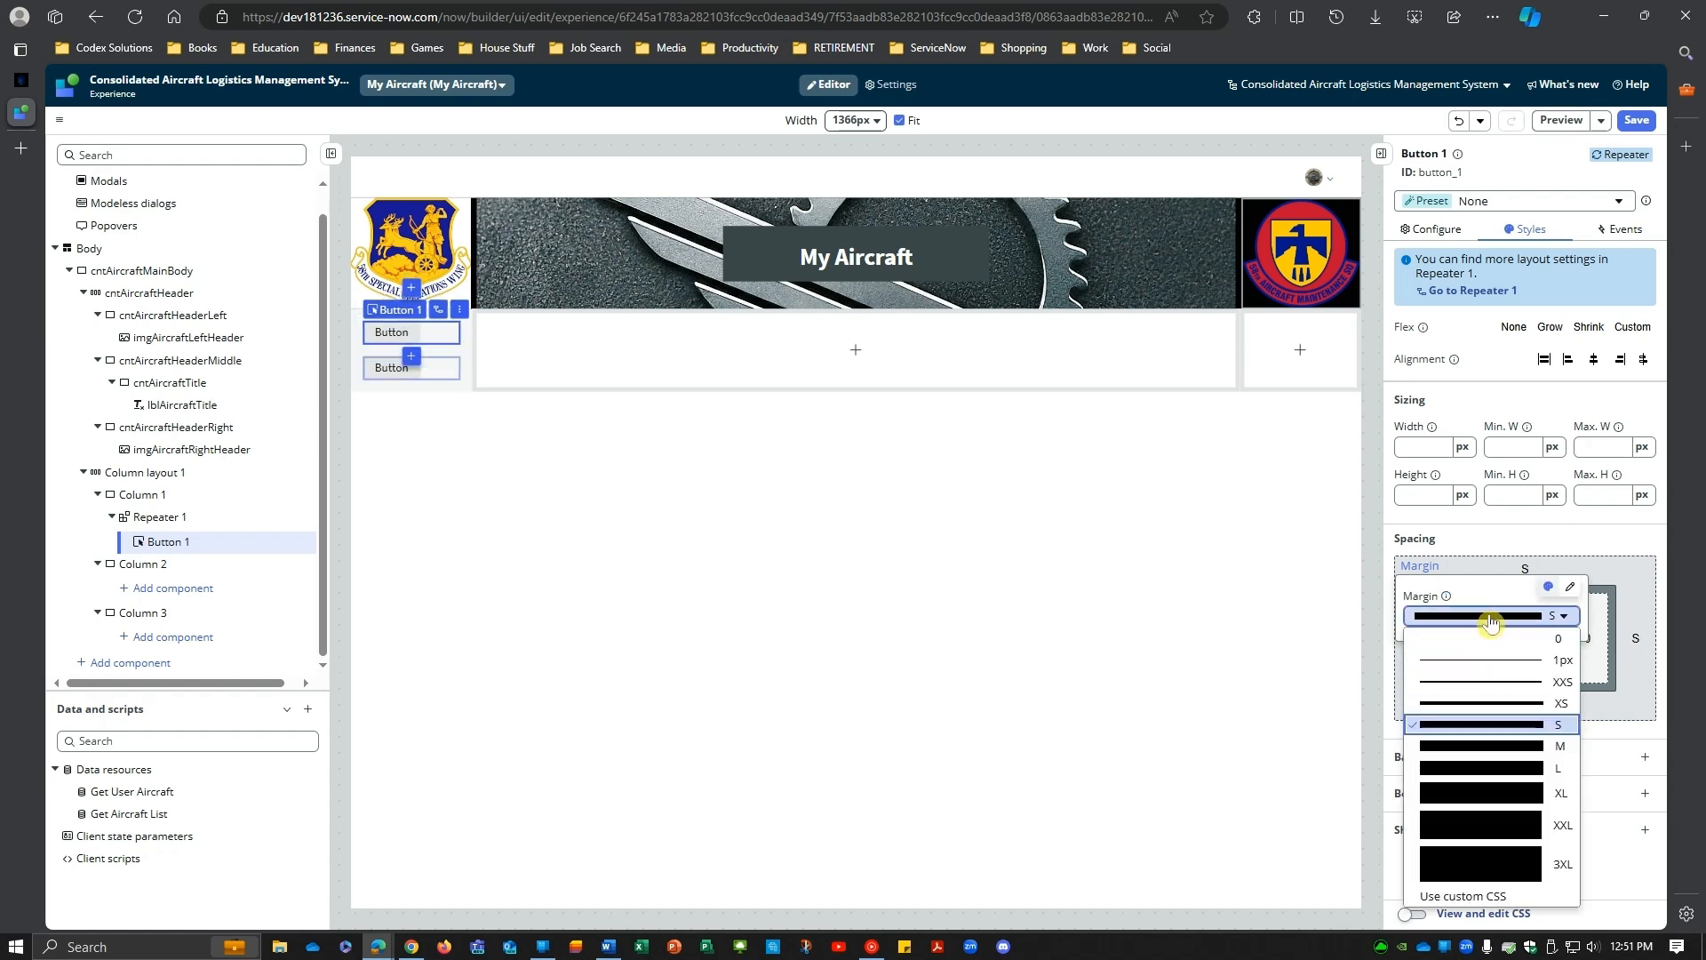
click(1491, 708)
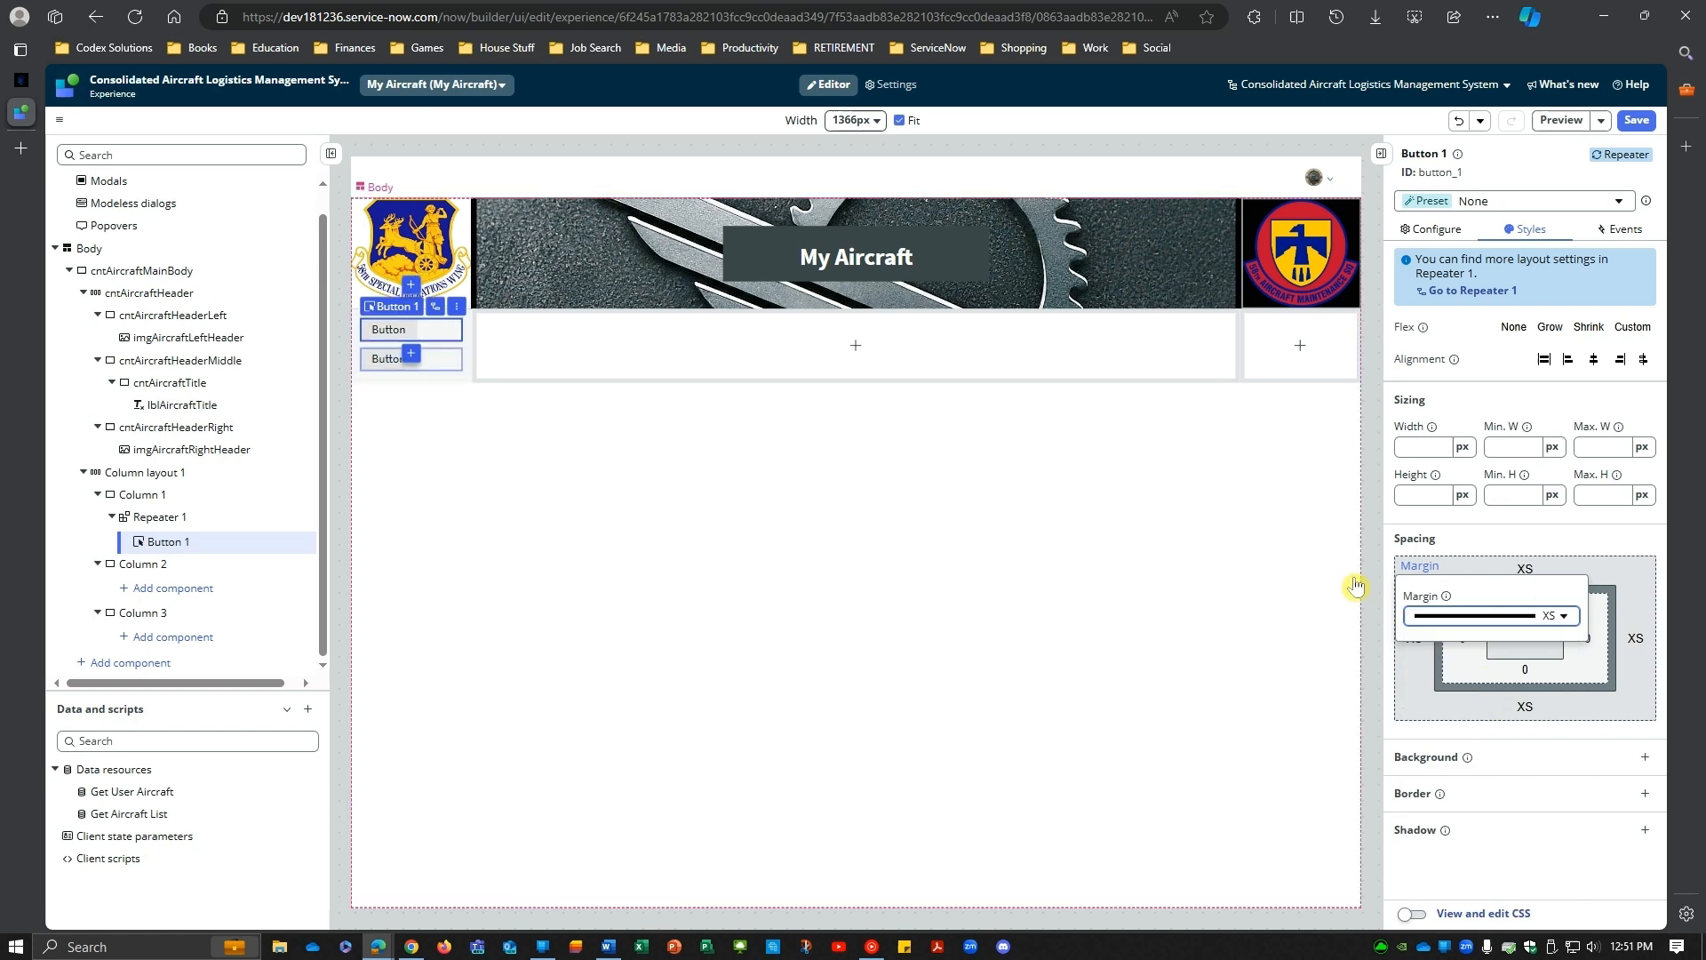
click(1478, 619)
click(1478, 682)
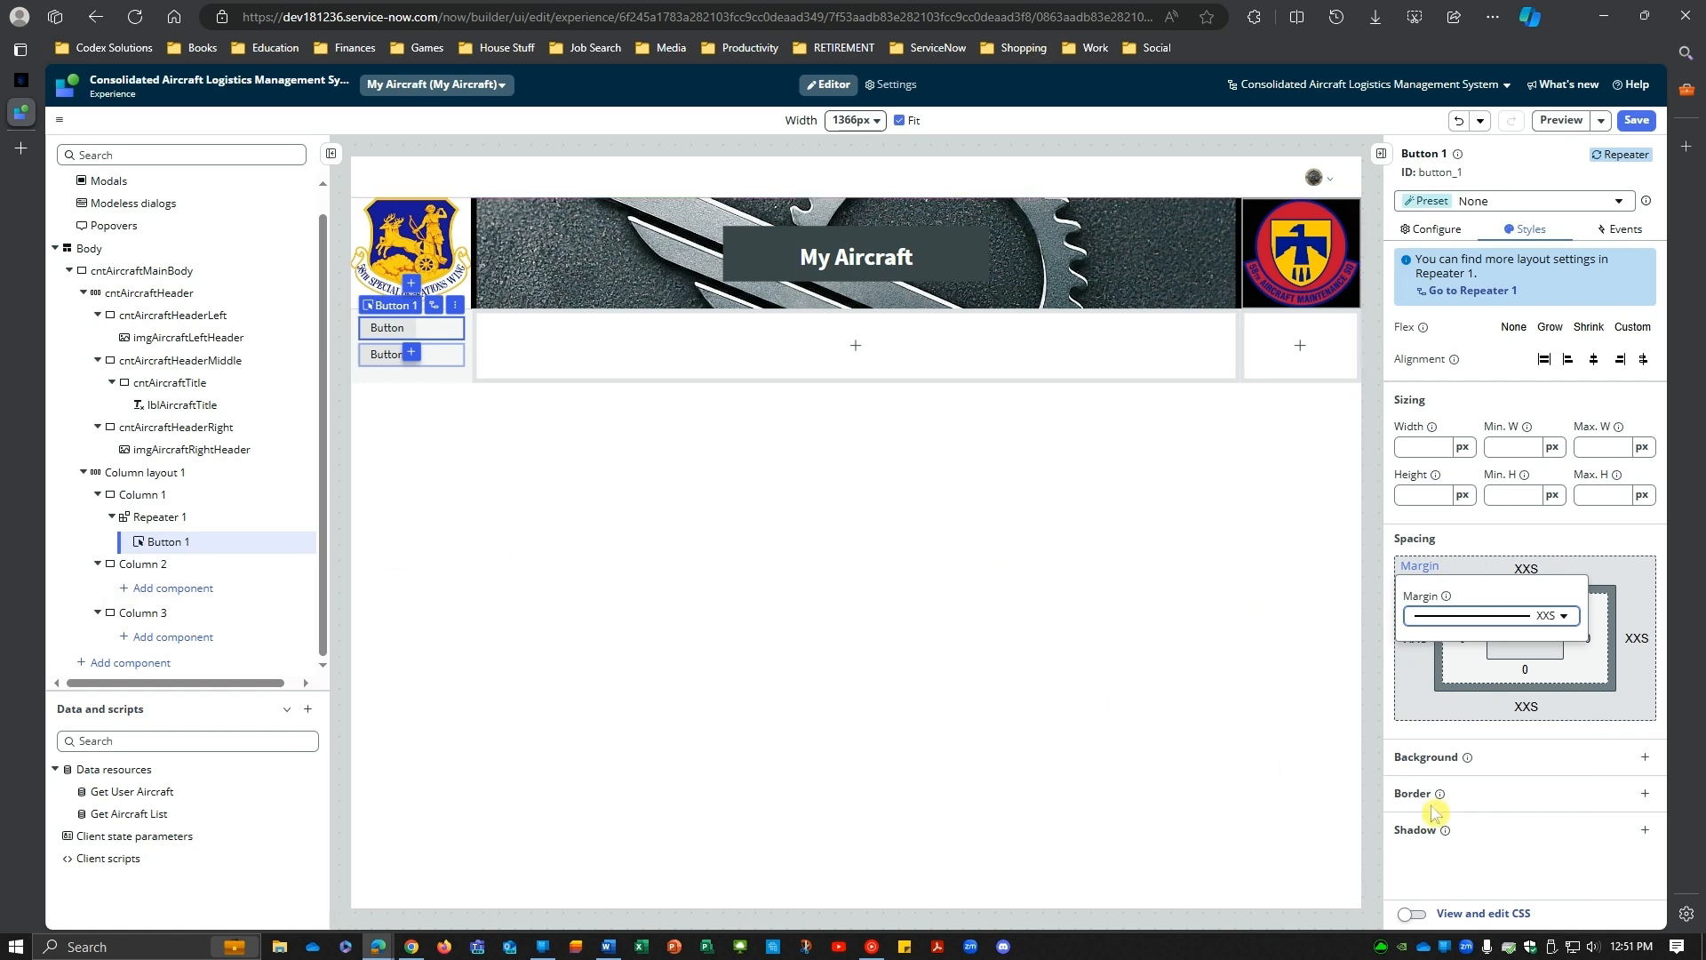
click(1555, 866)
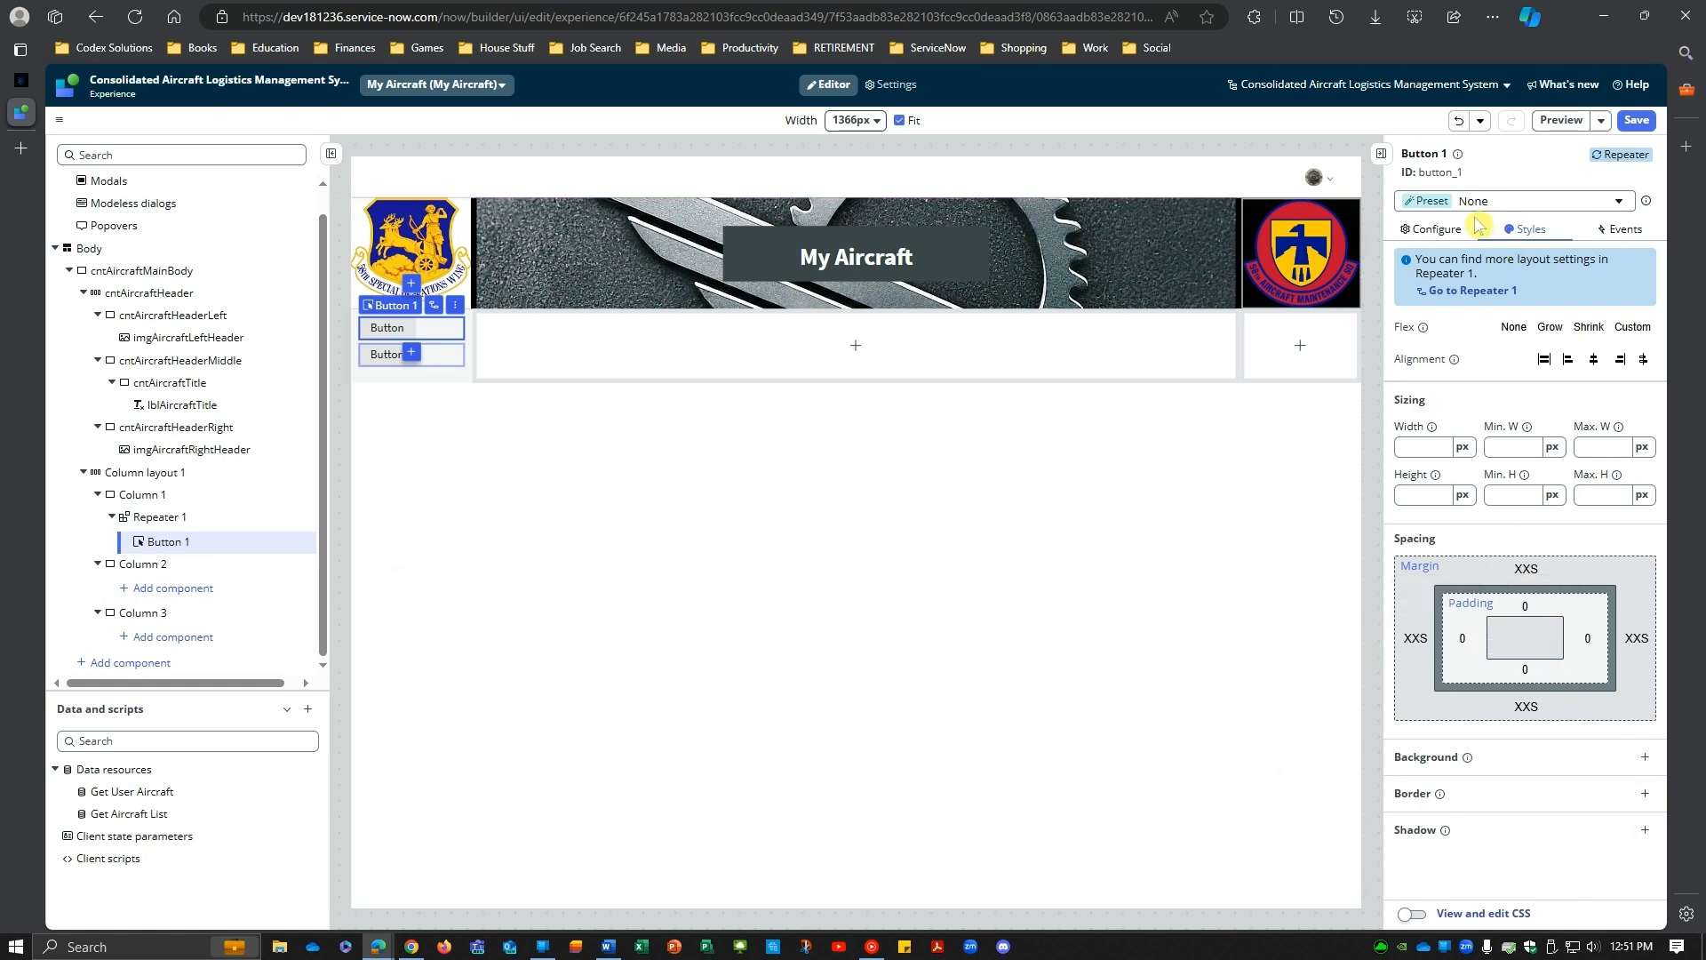
Step: Bind Button 1's label to the repeater's value > tail_number > displayValue and save the page
click(1433, 231)
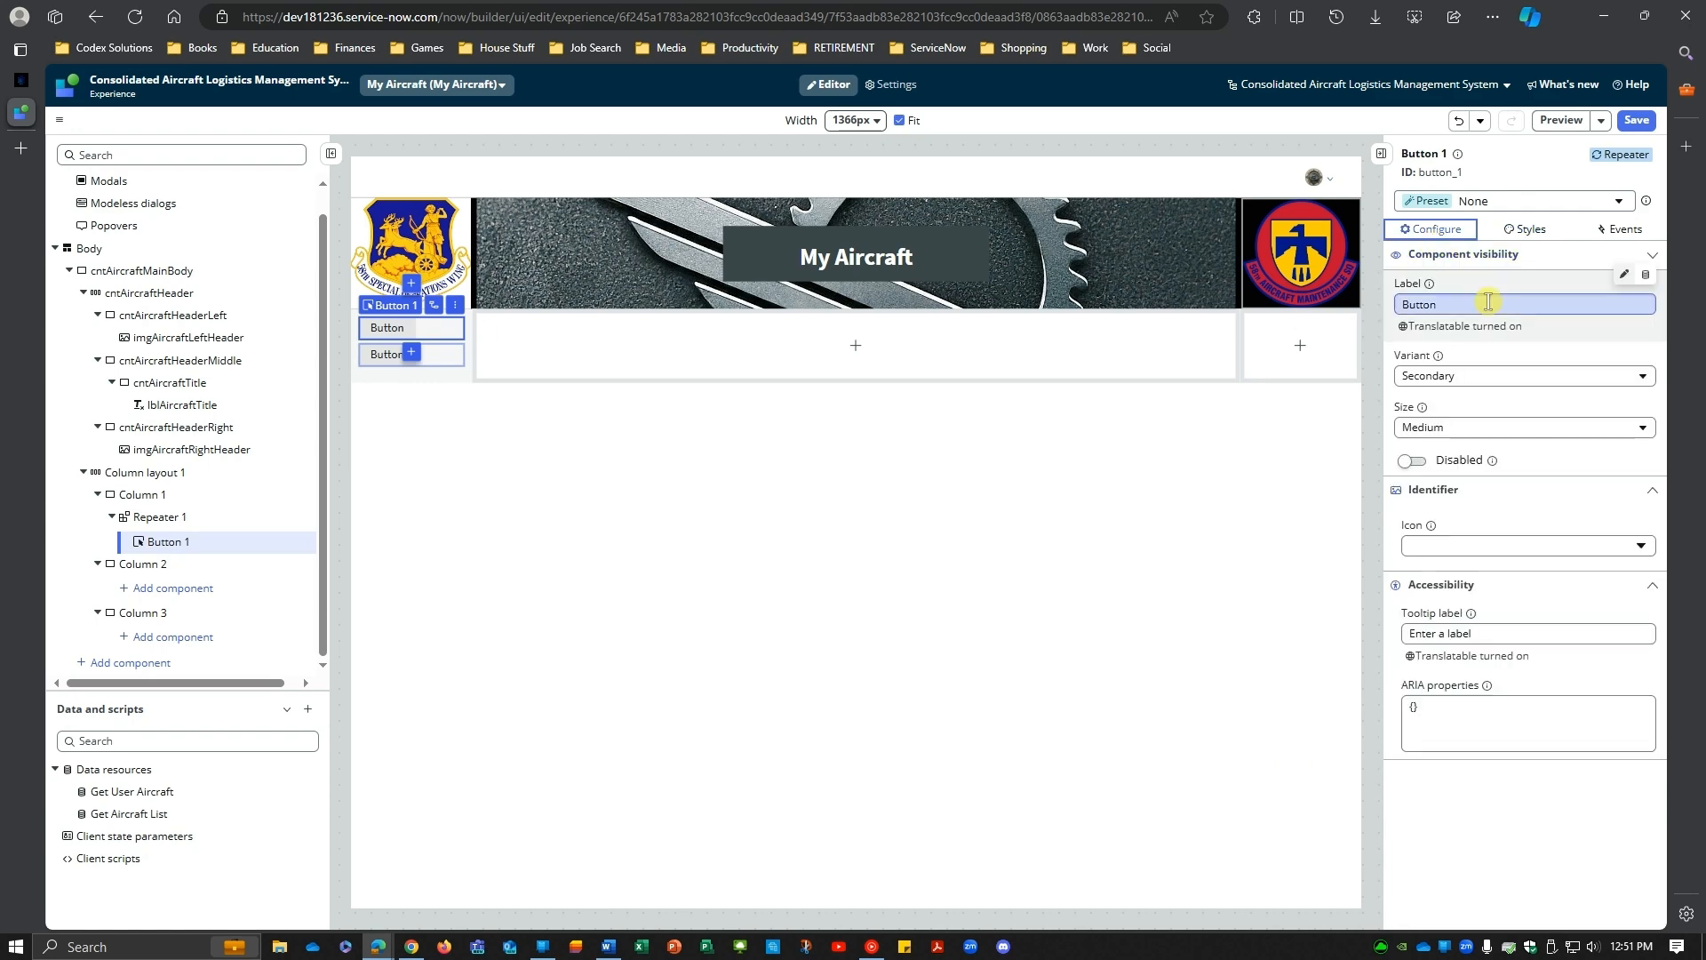
click(1625, 275)
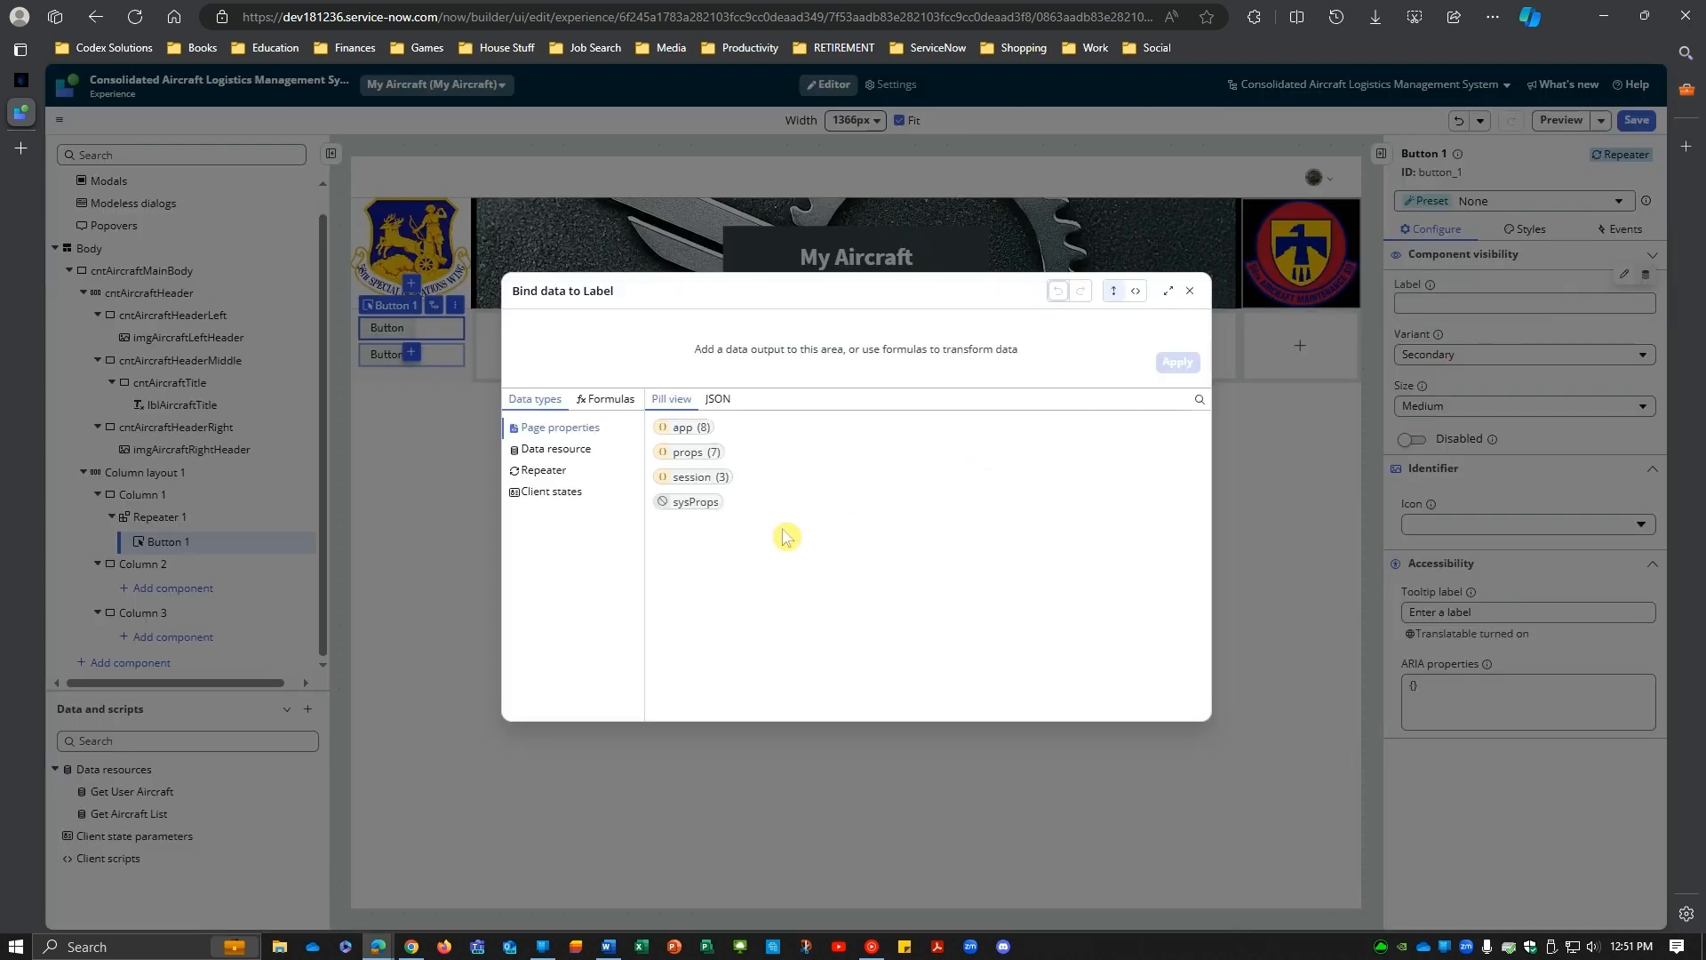
click(537, 470)
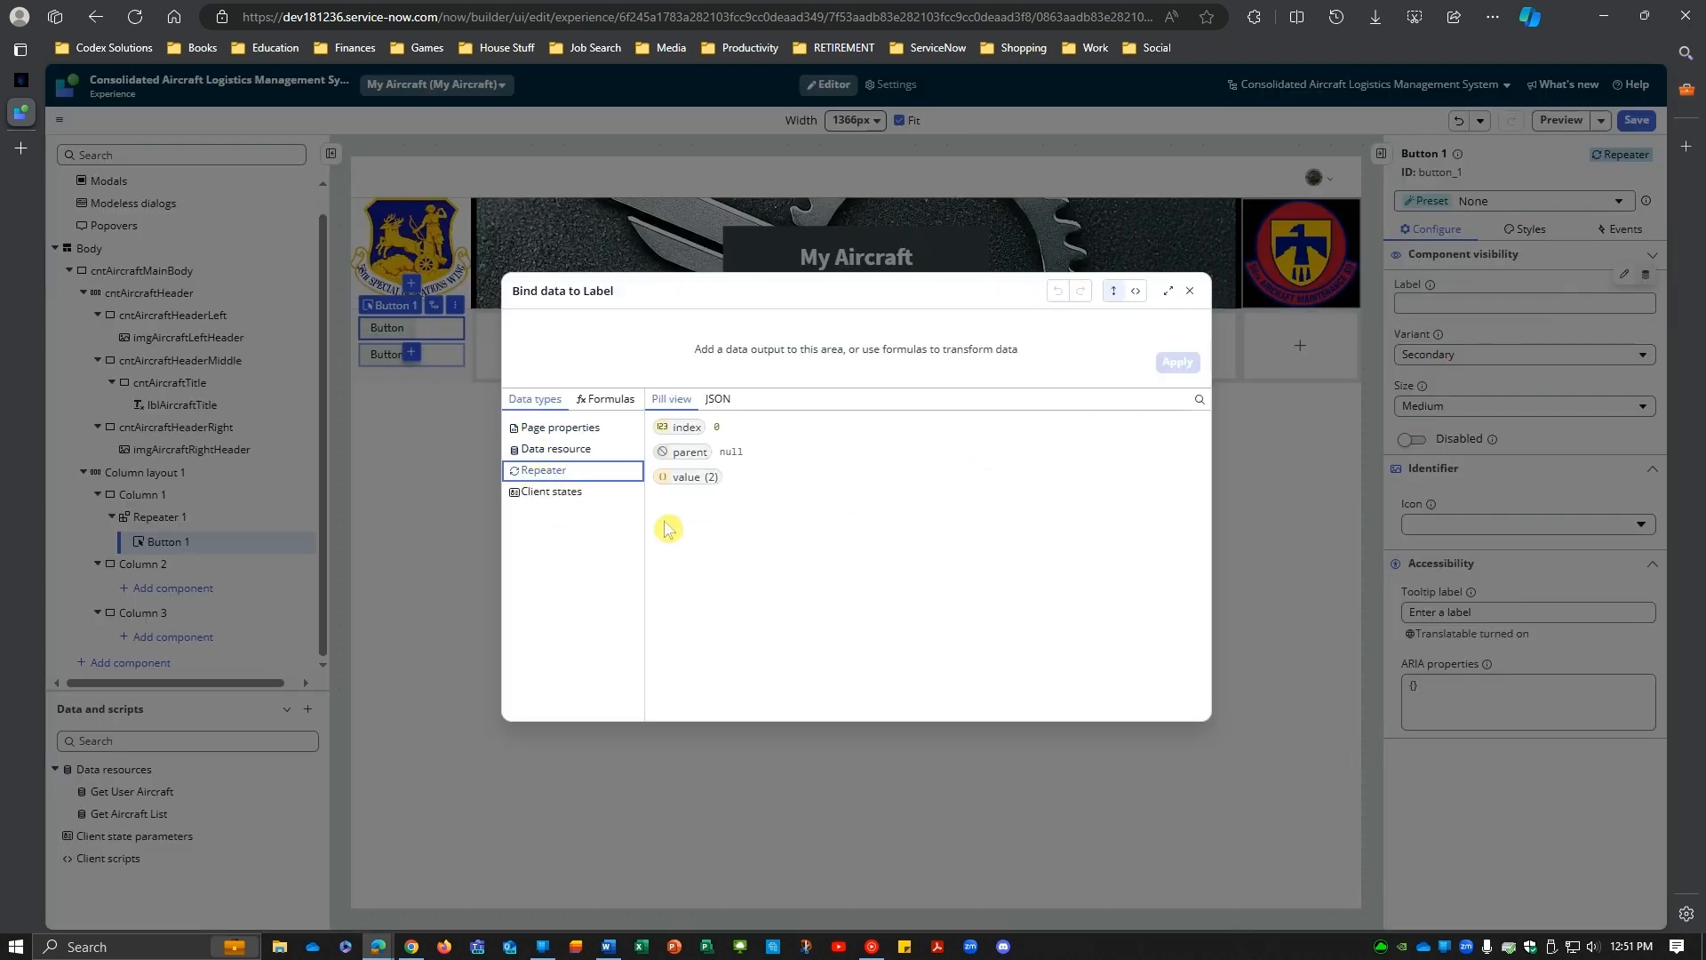
click(688, 477)
click(824, 452)
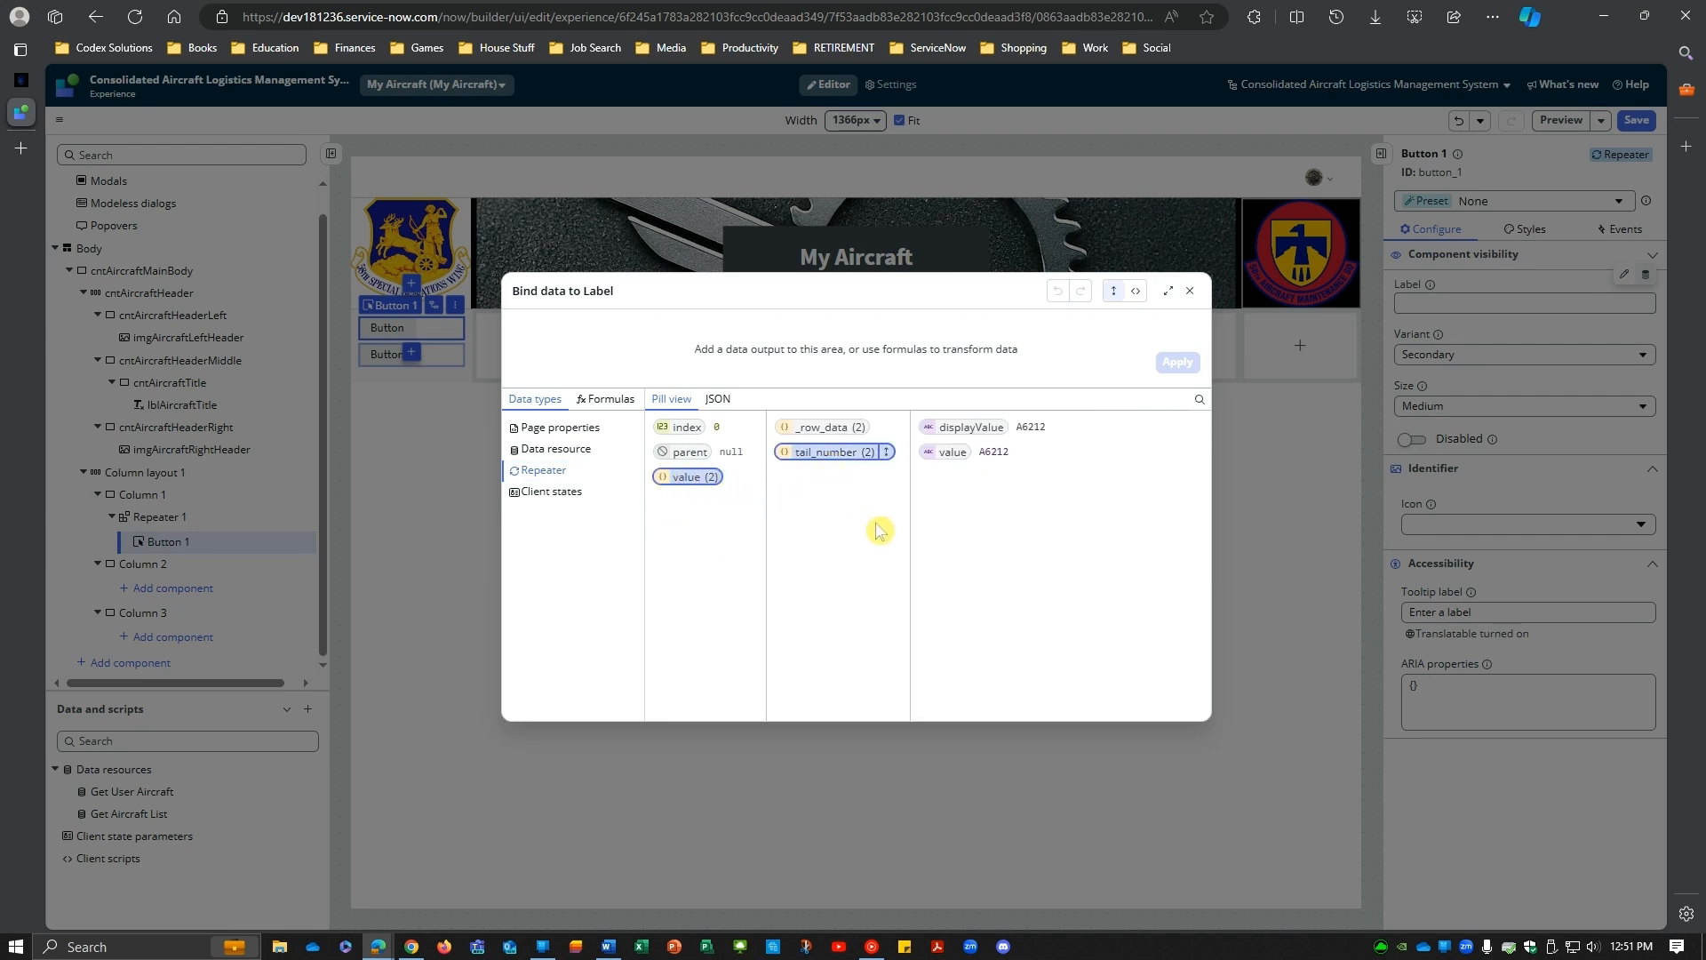
double_click(682, 480)
double_click(806, 453)
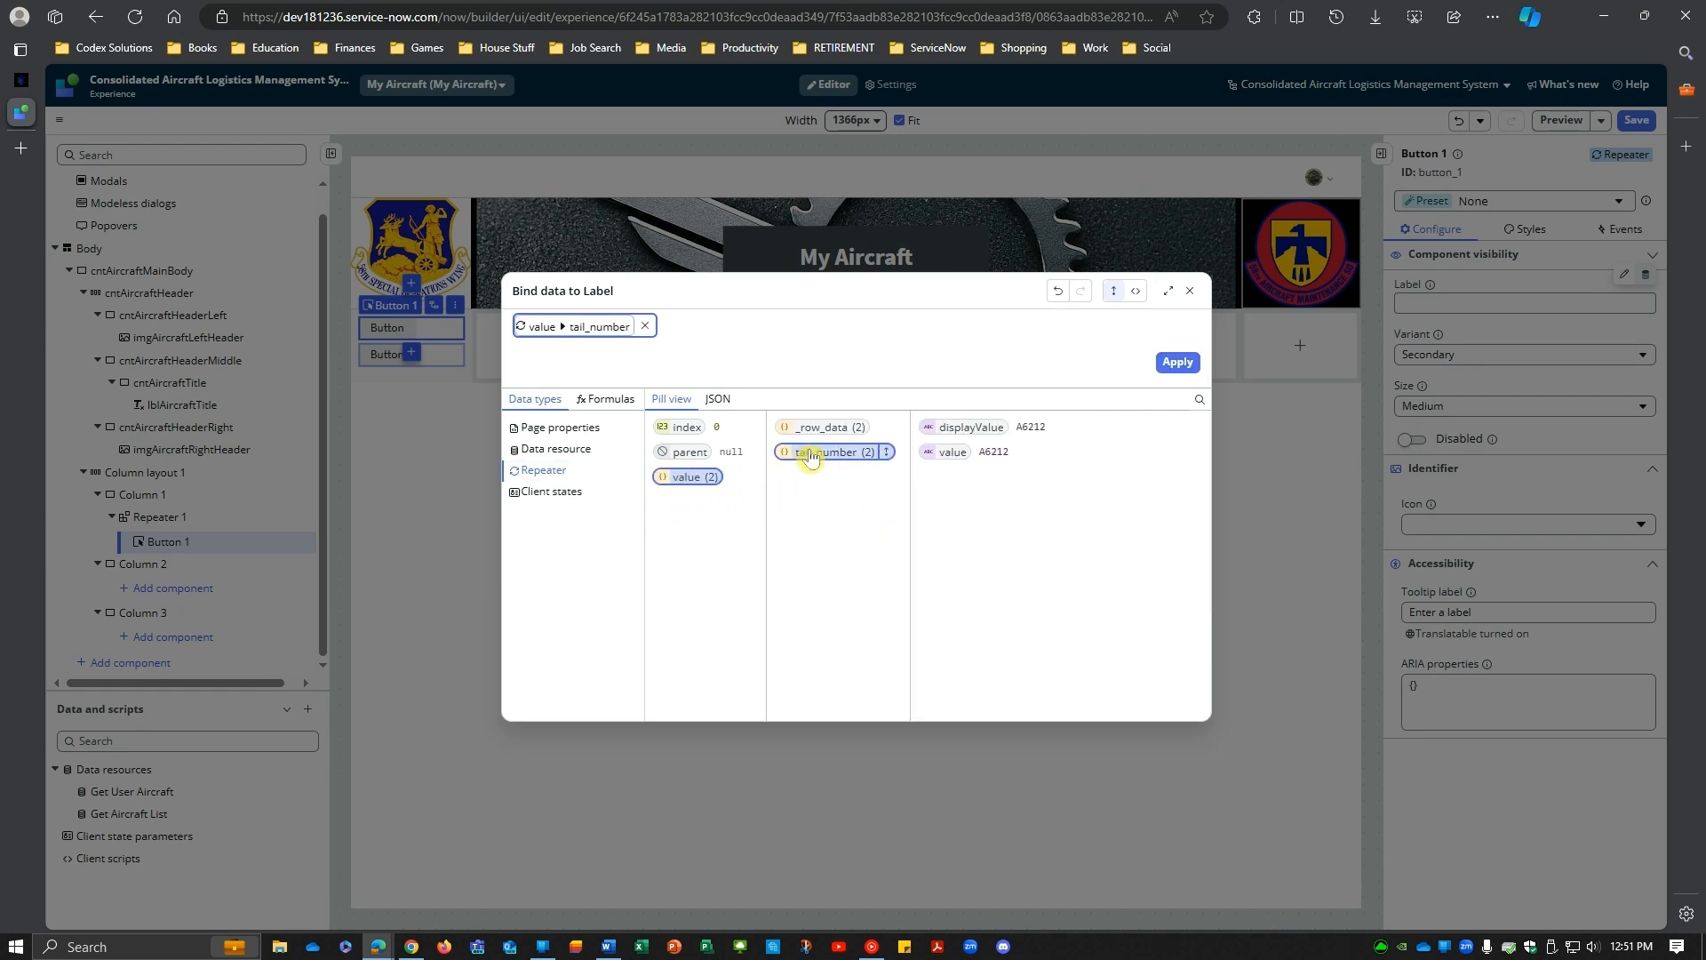
double_click(968, 427)
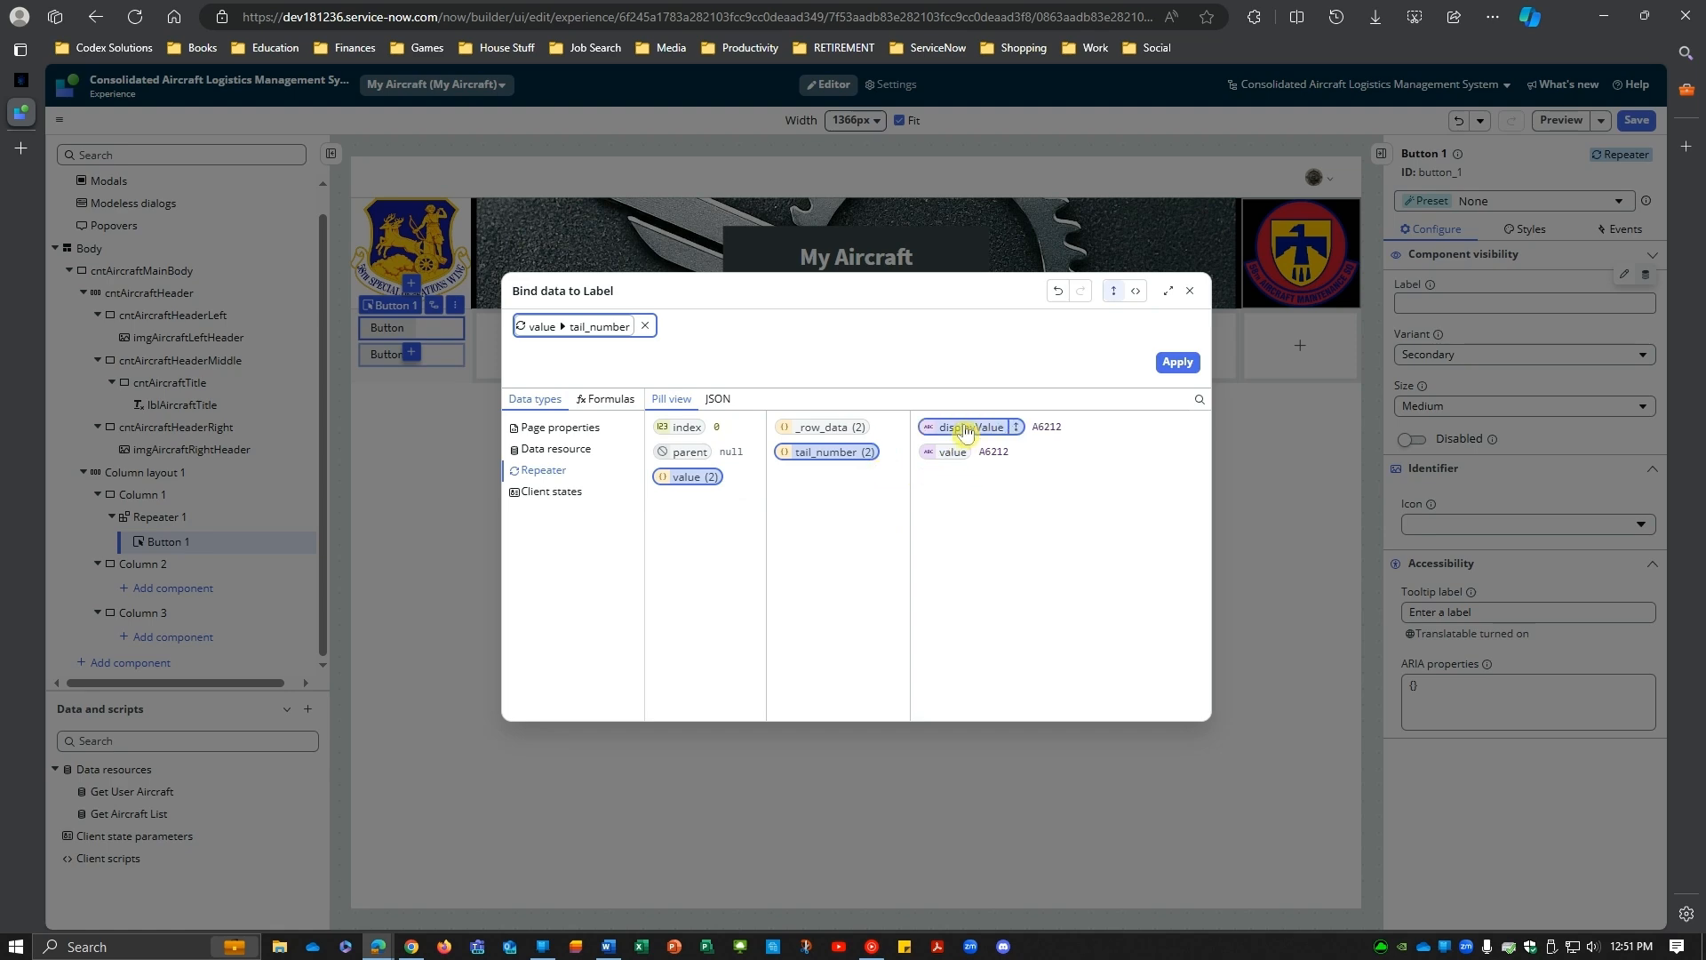
click(1178, 363)
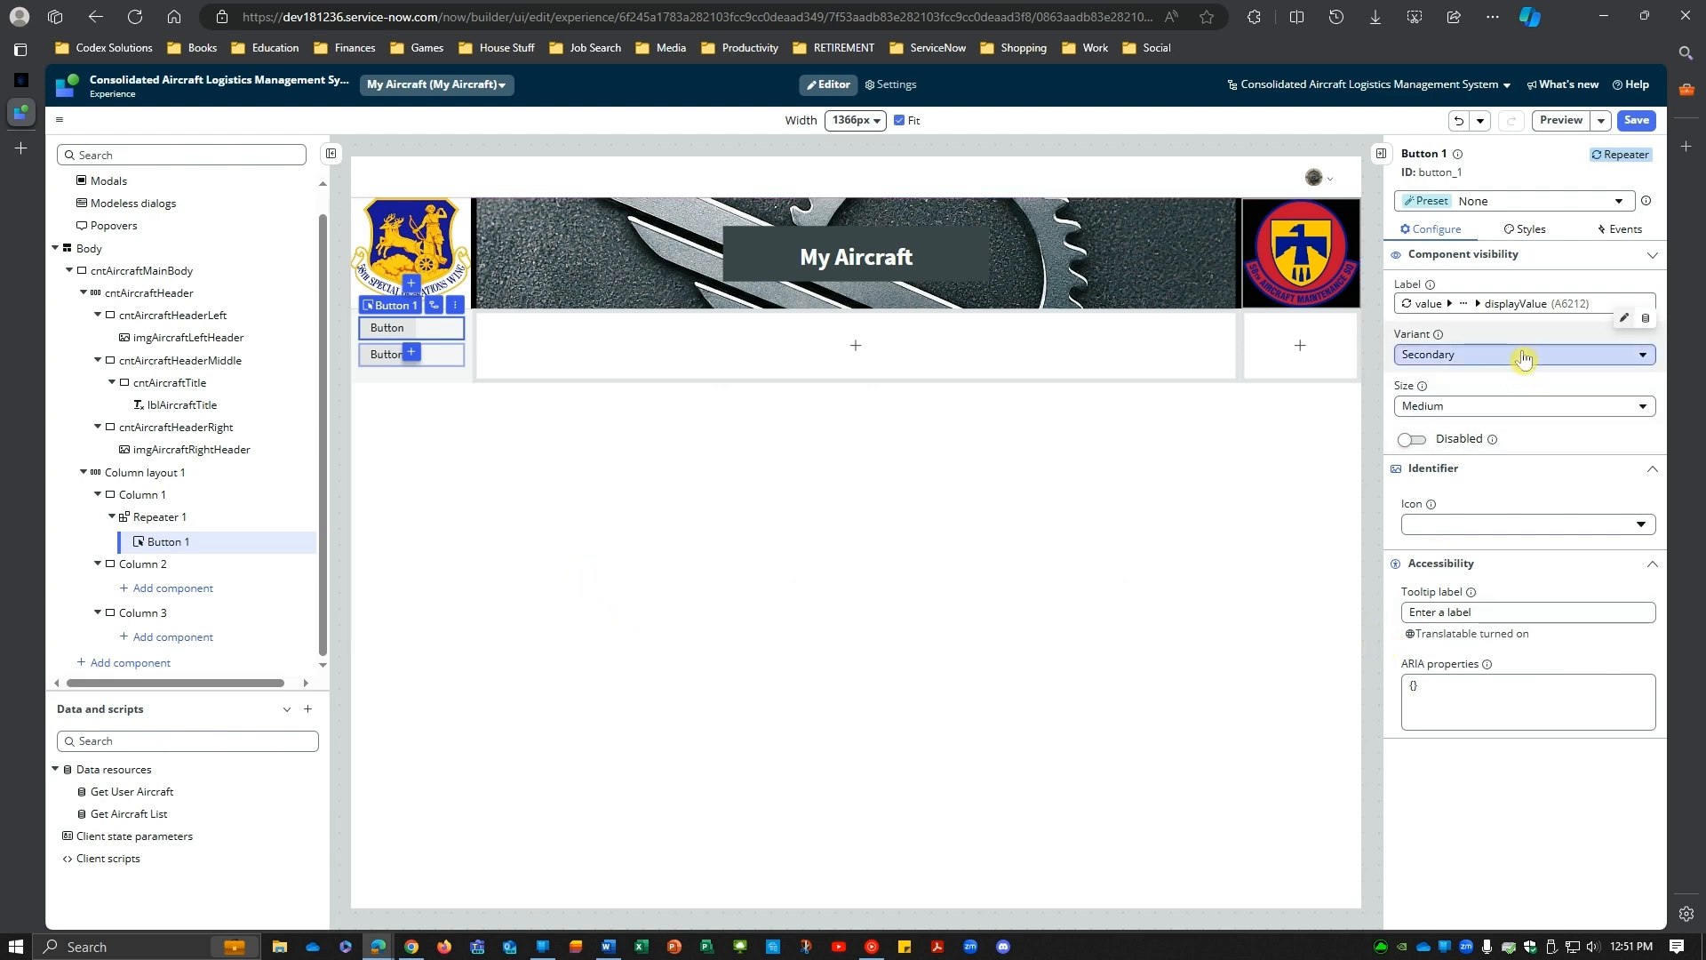
click(1633, 123)
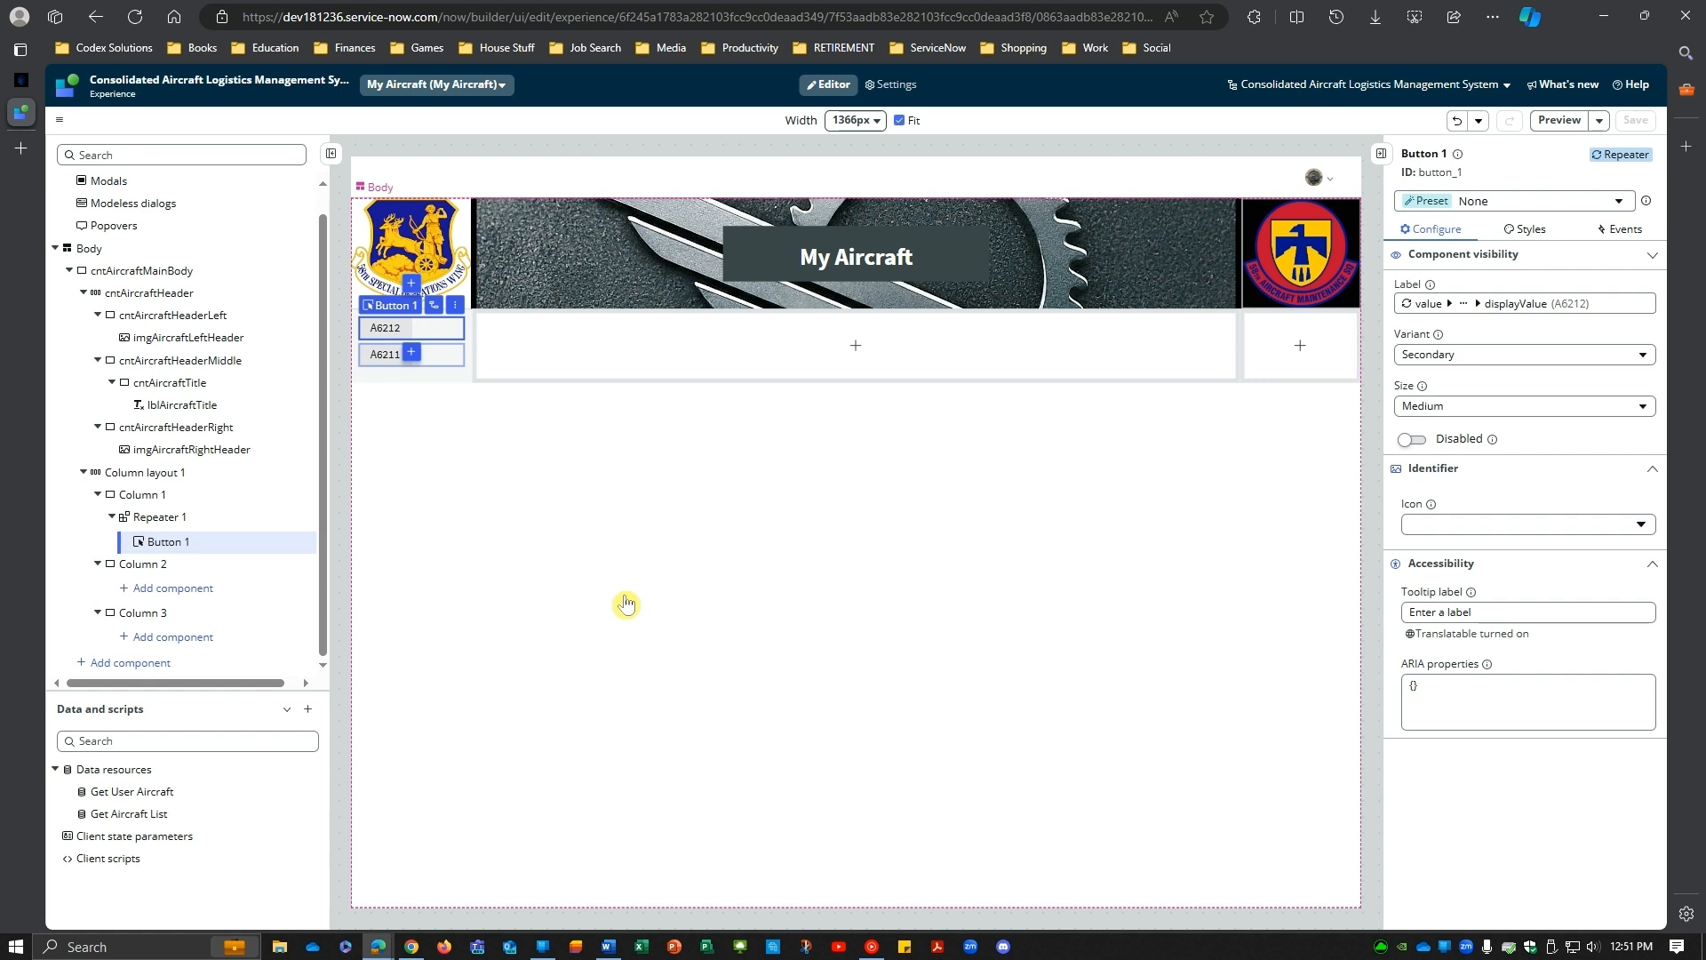
click(632, 537)
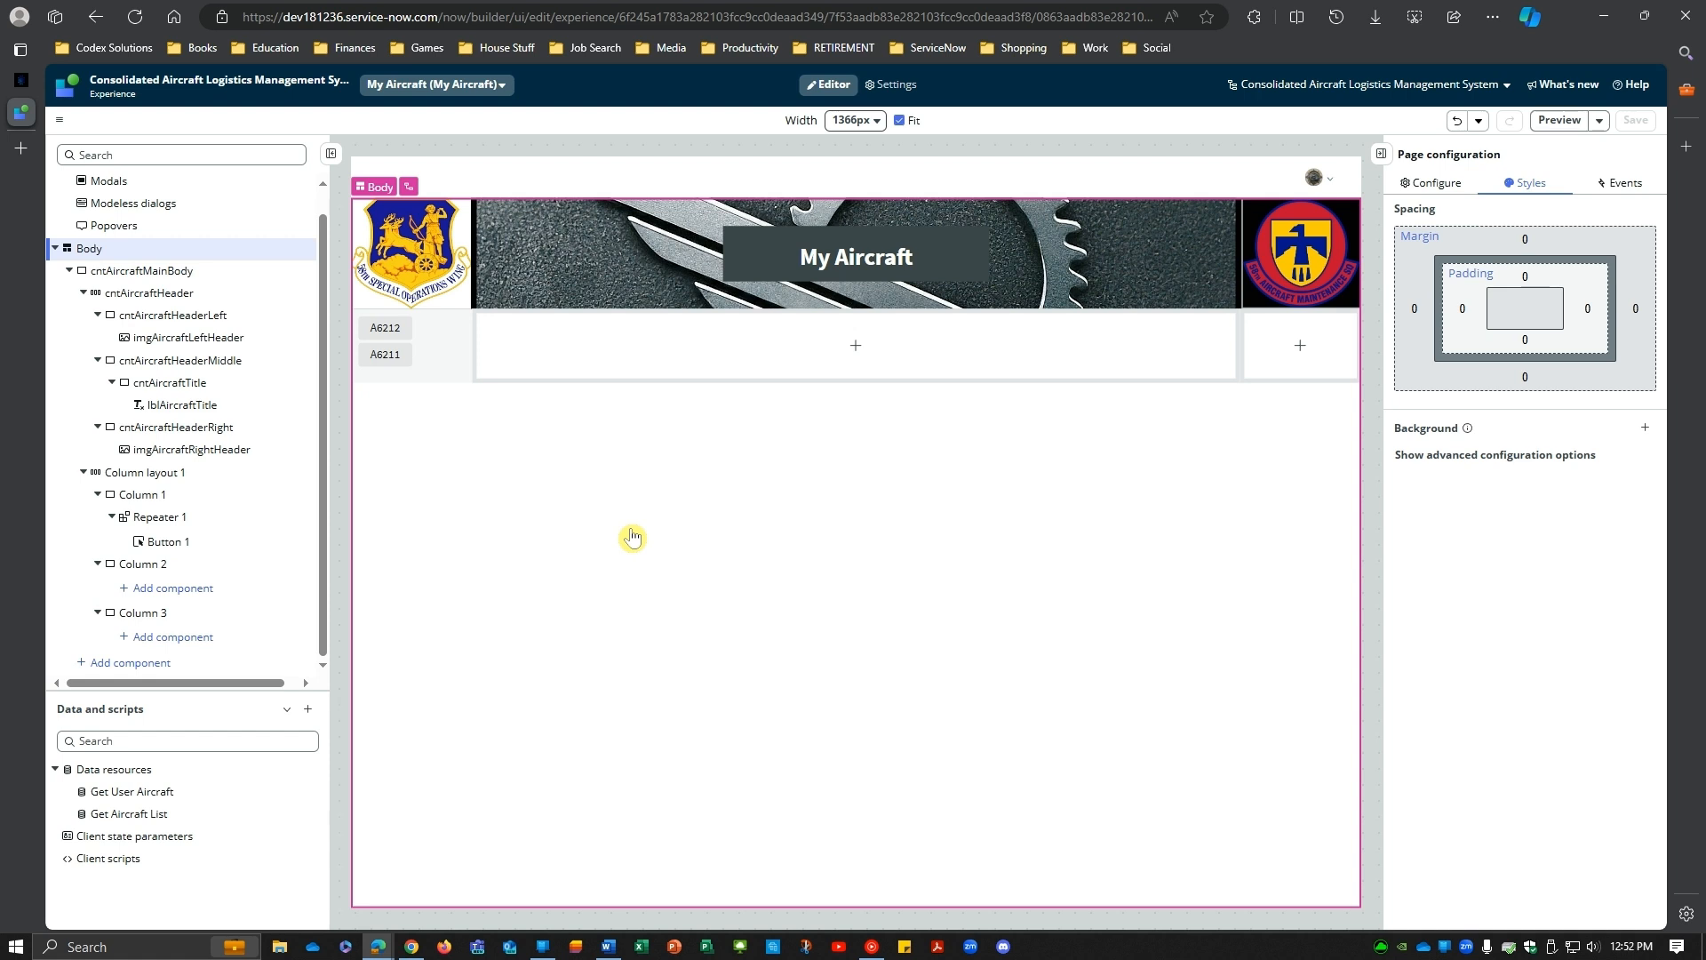
Step: Add a Stylized text component before Repeater 1 in Column 1, using the preset None
click(129, 501)
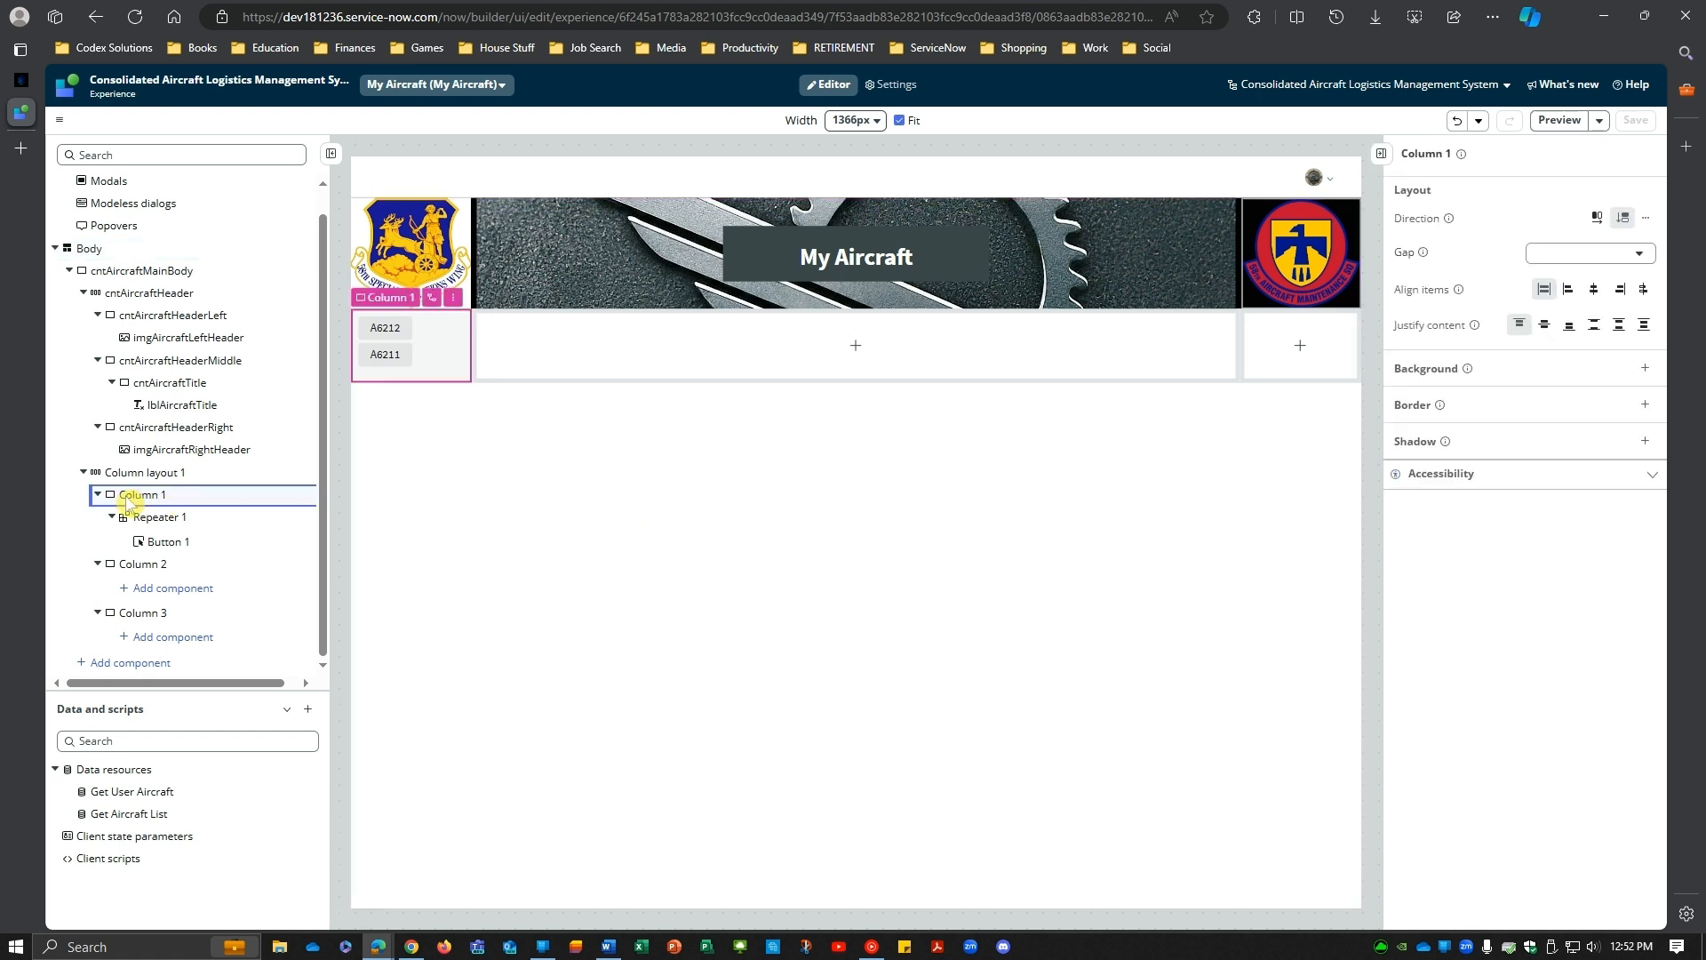
click(153, 521)
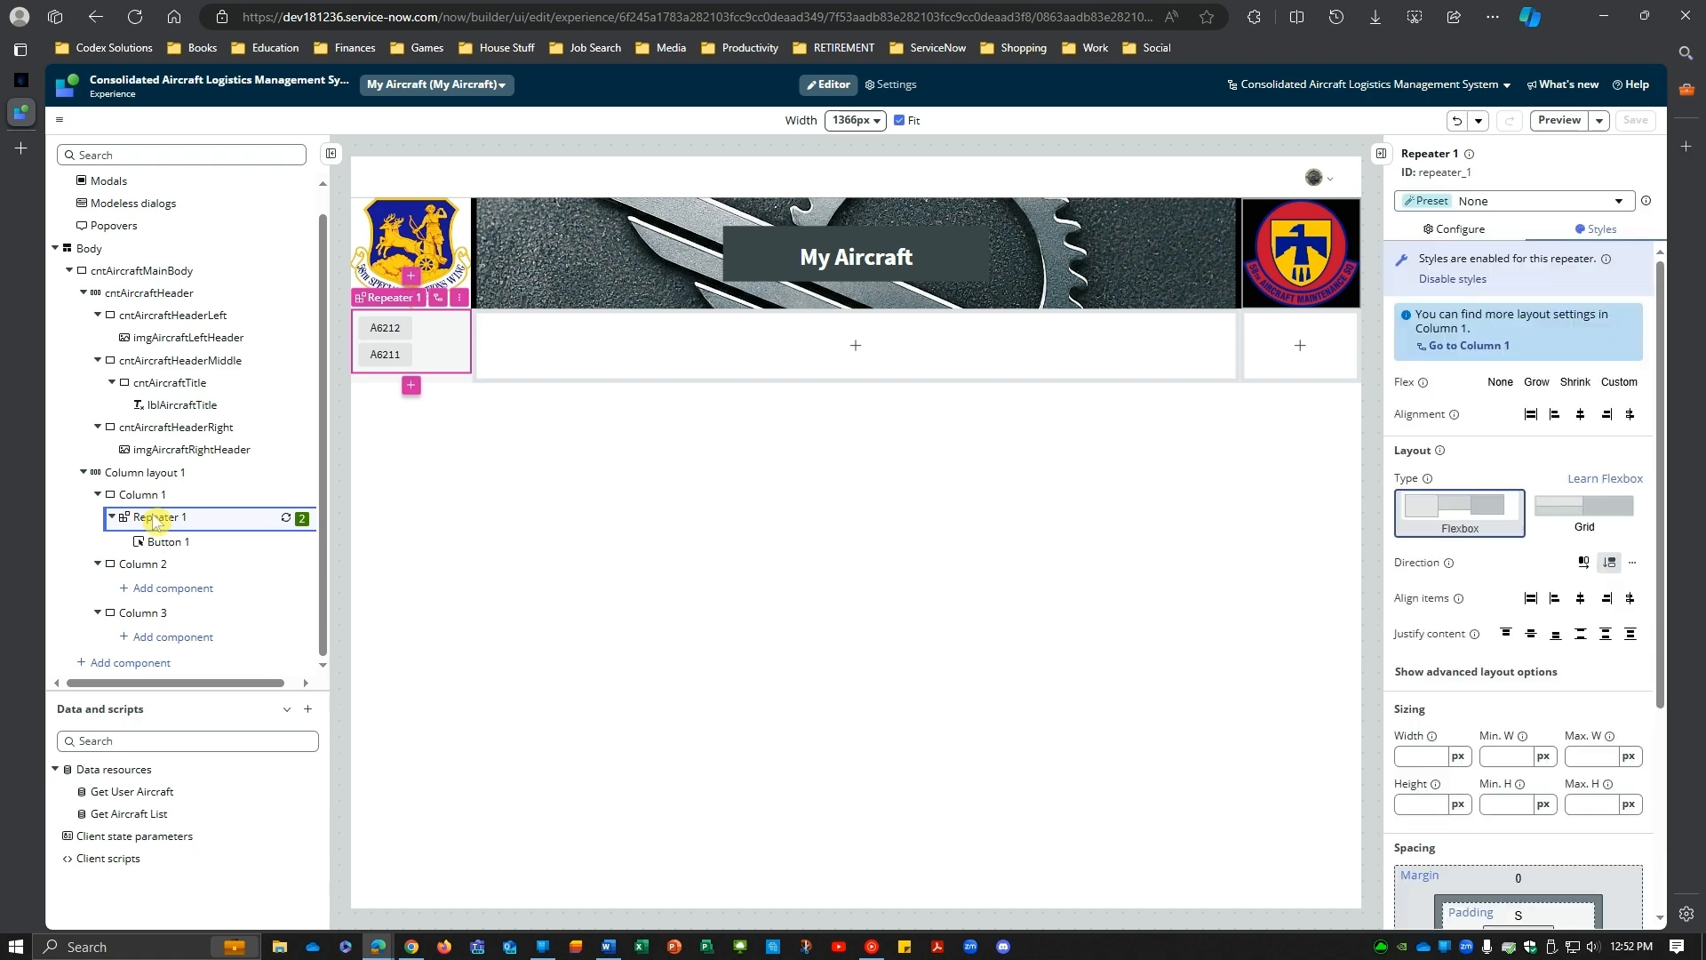
click(459, 298)
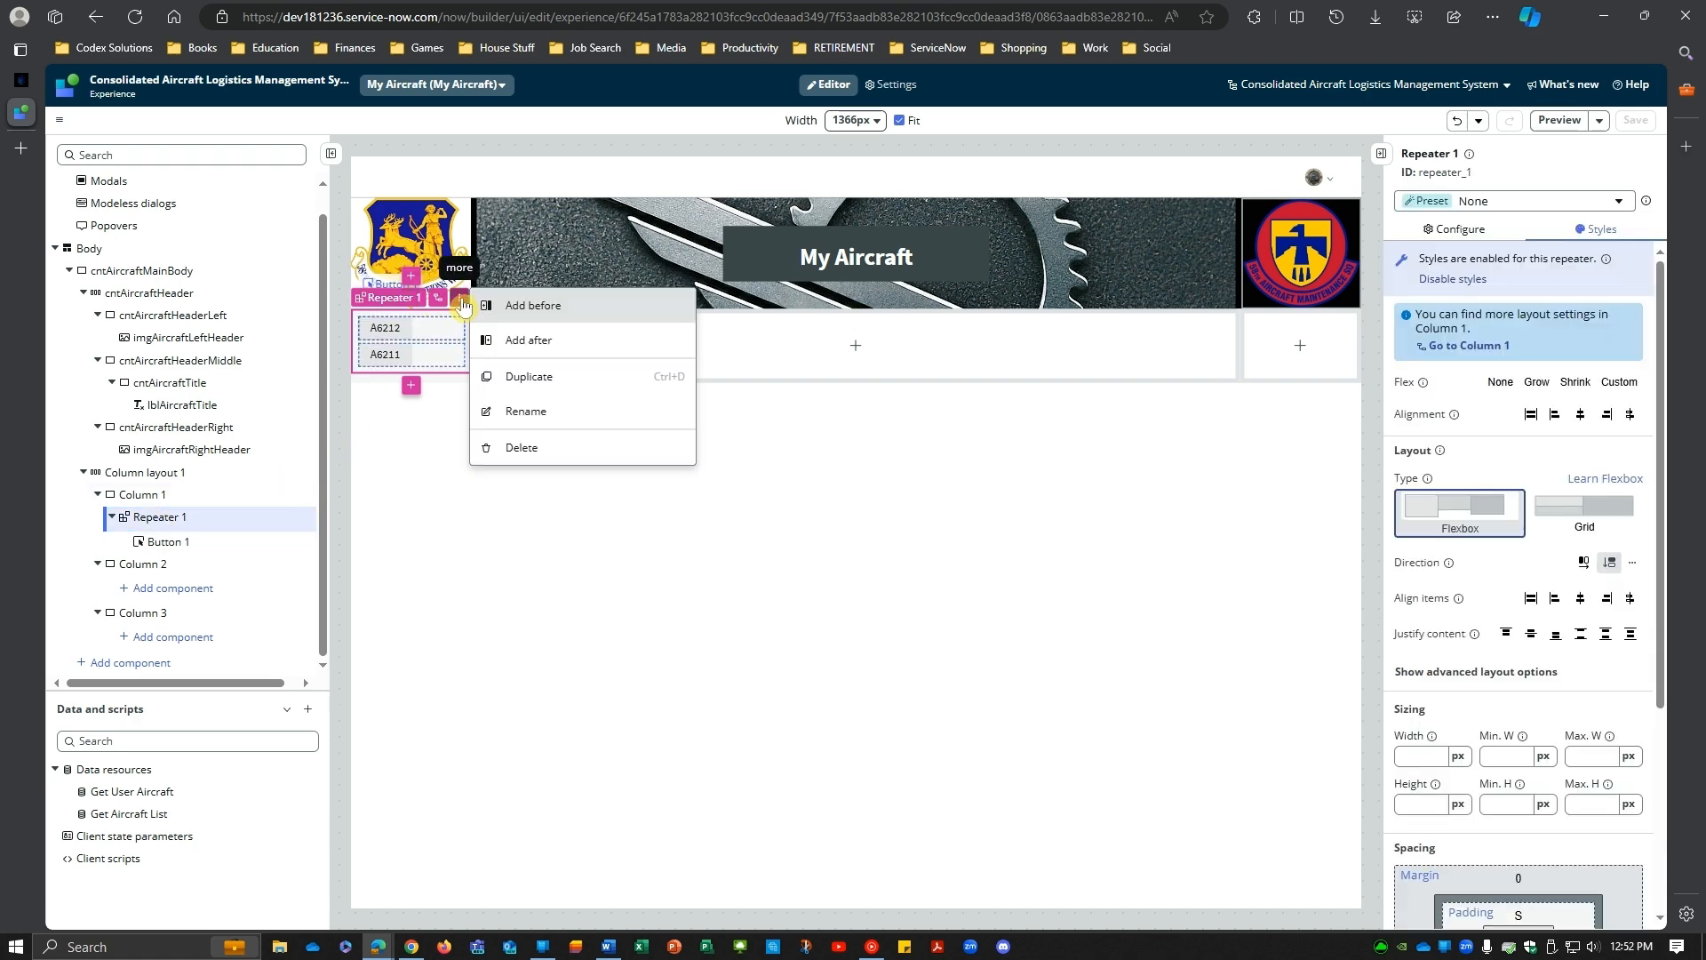
click(513, 307)
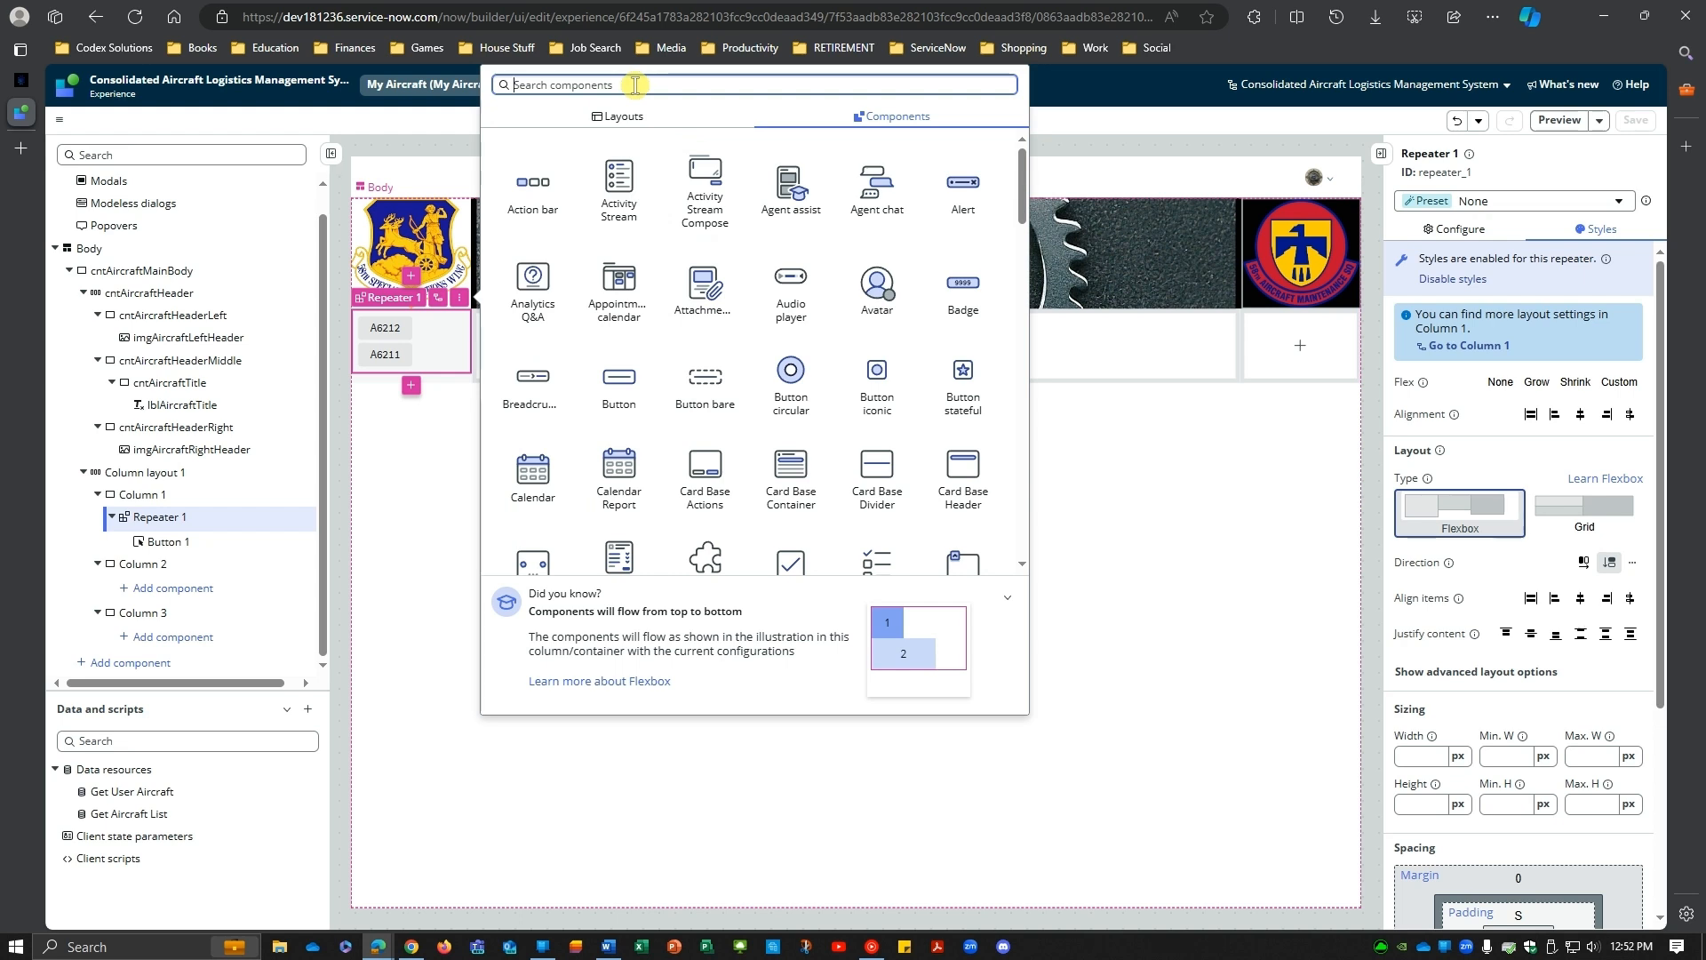
text(sty)
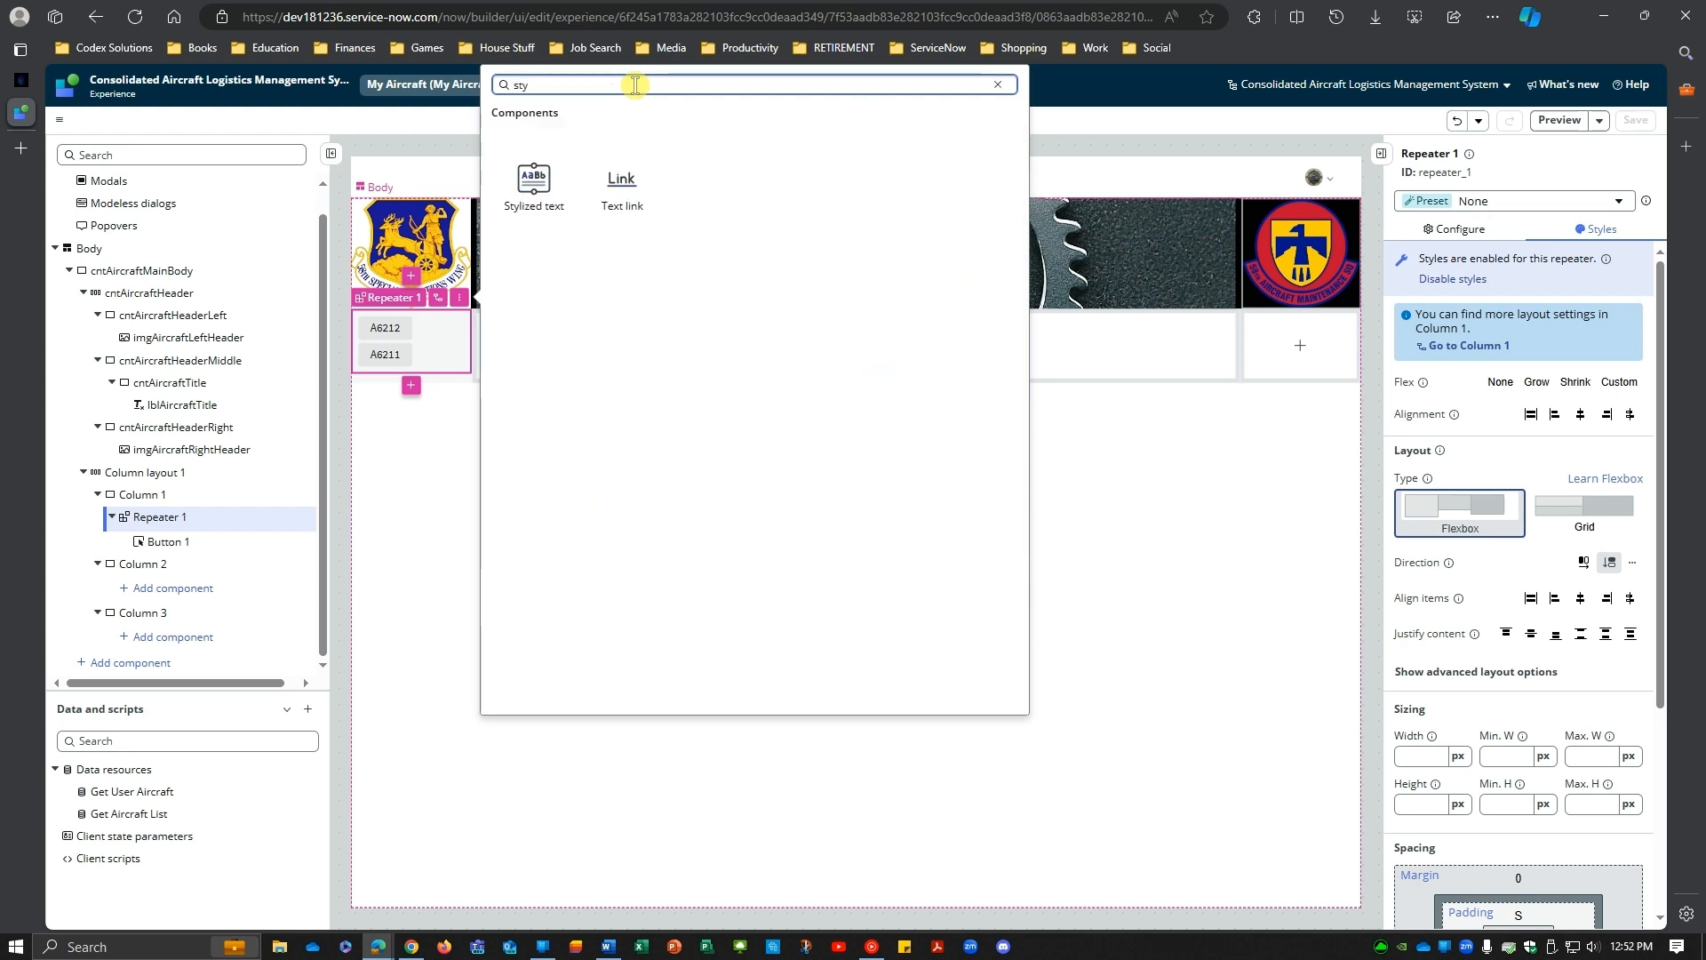
click(534, 187)
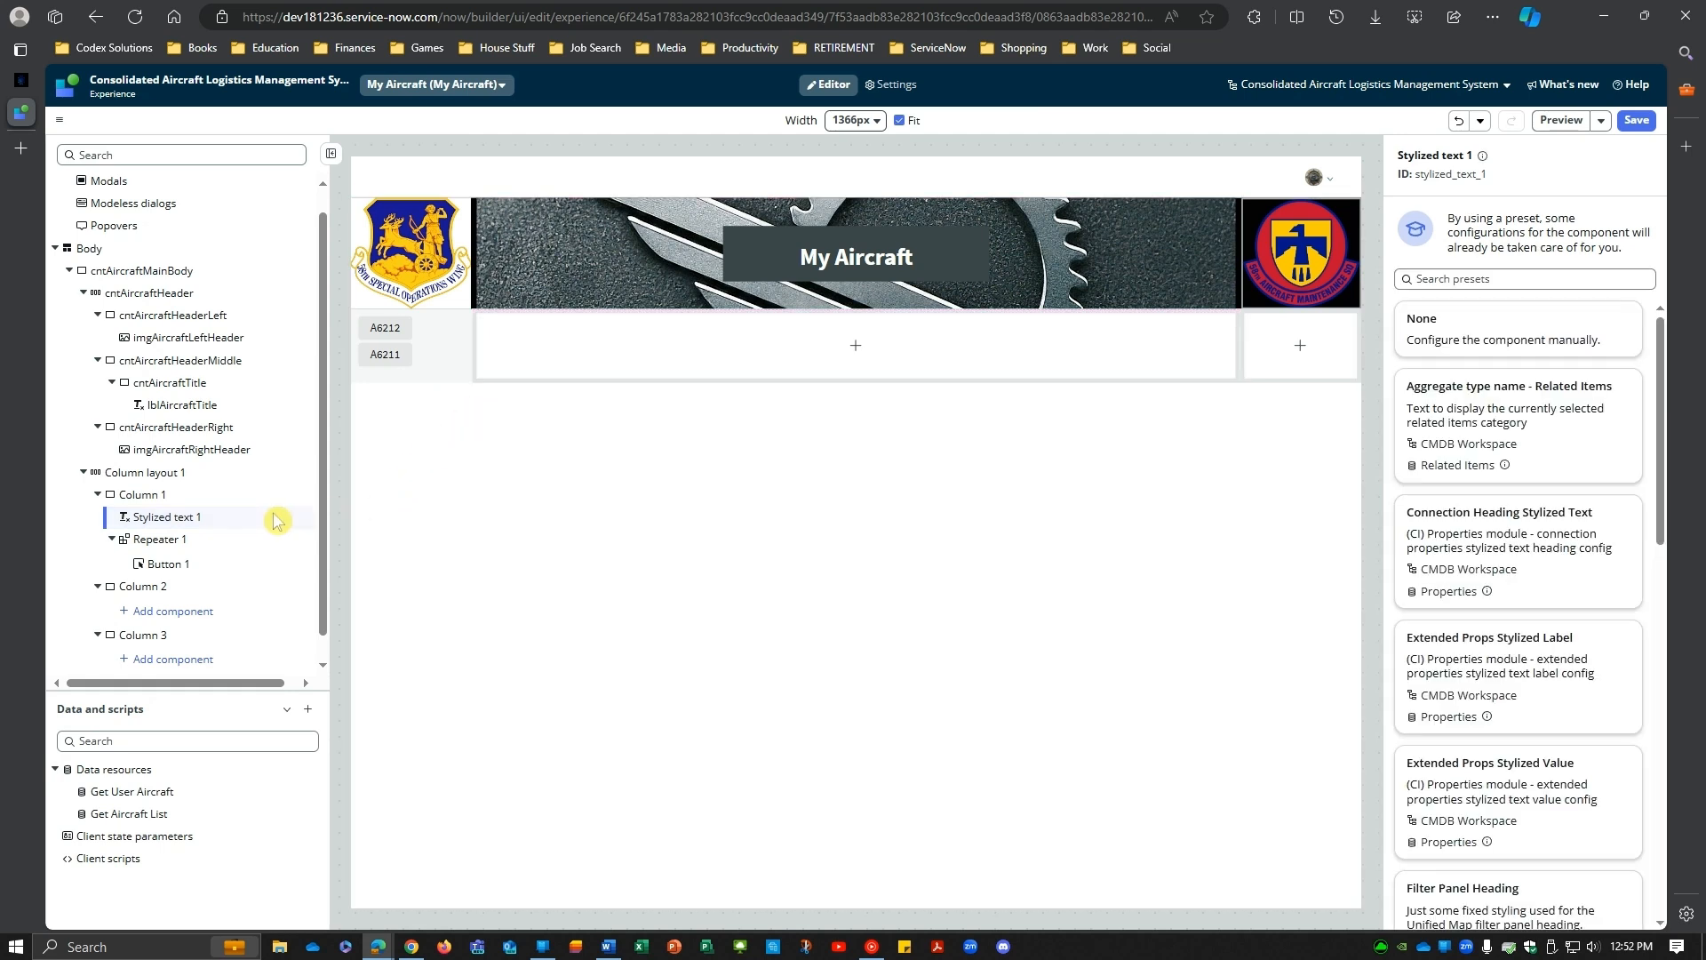
click(1467, 315)
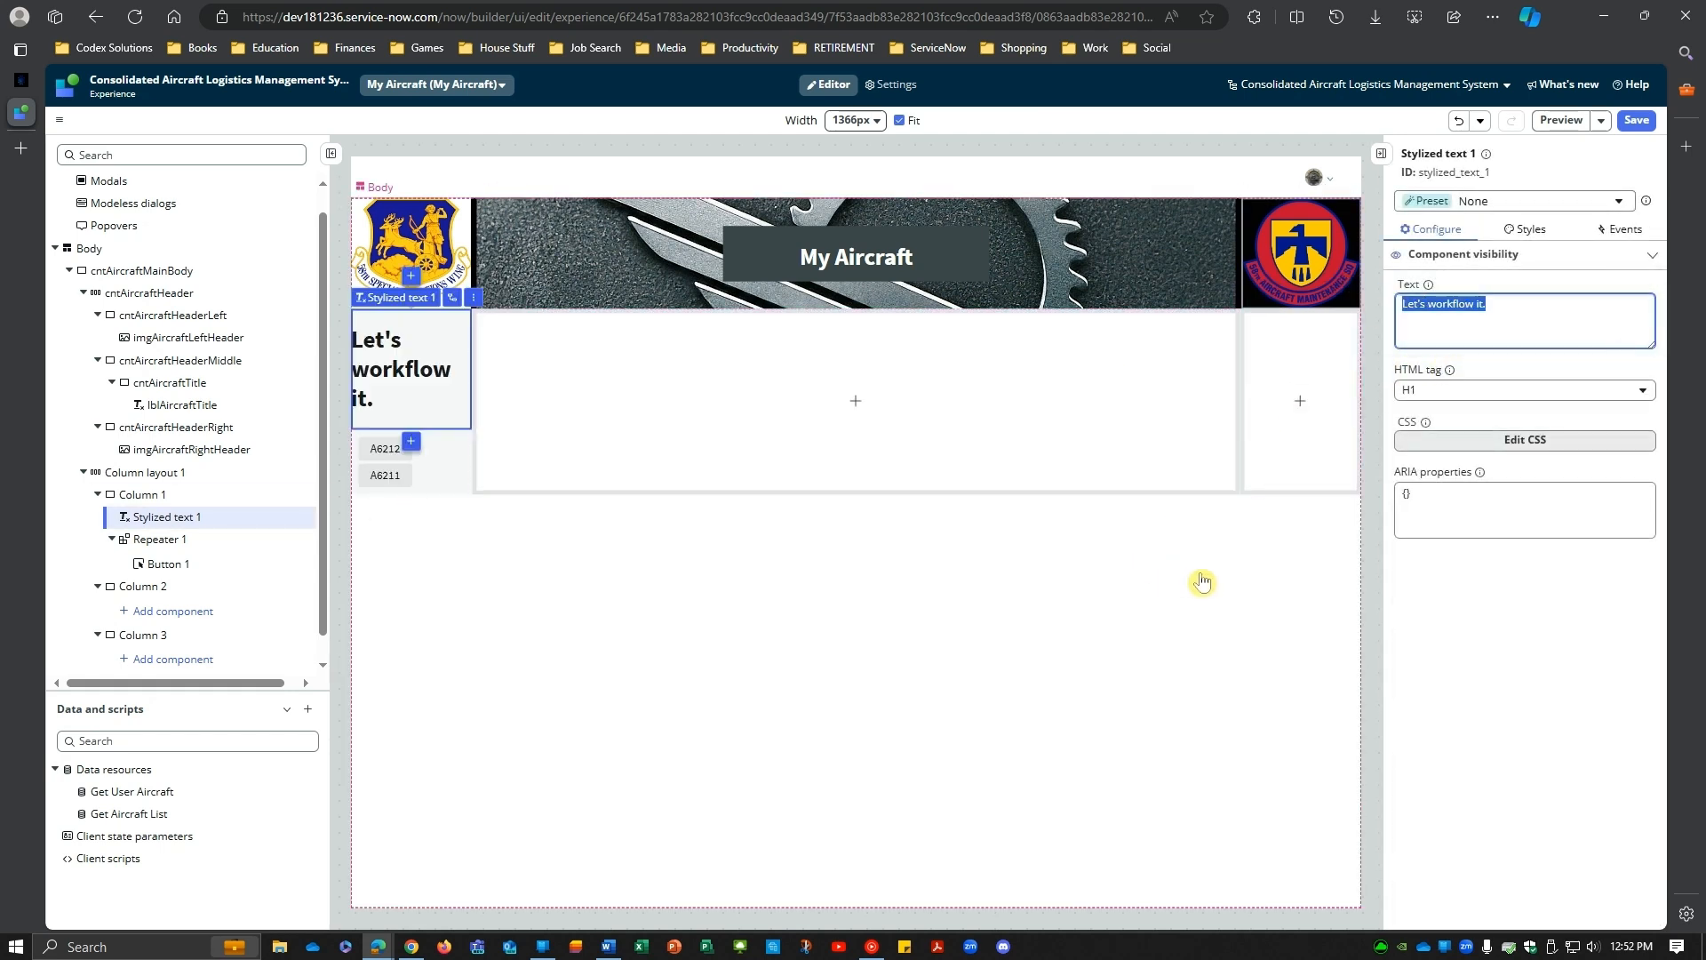
Step: Enter "Aircraft List" as the text of Stylized text 1, and replace it with "My Aircraft"
text(Aircraft List)
click(1494, 640)
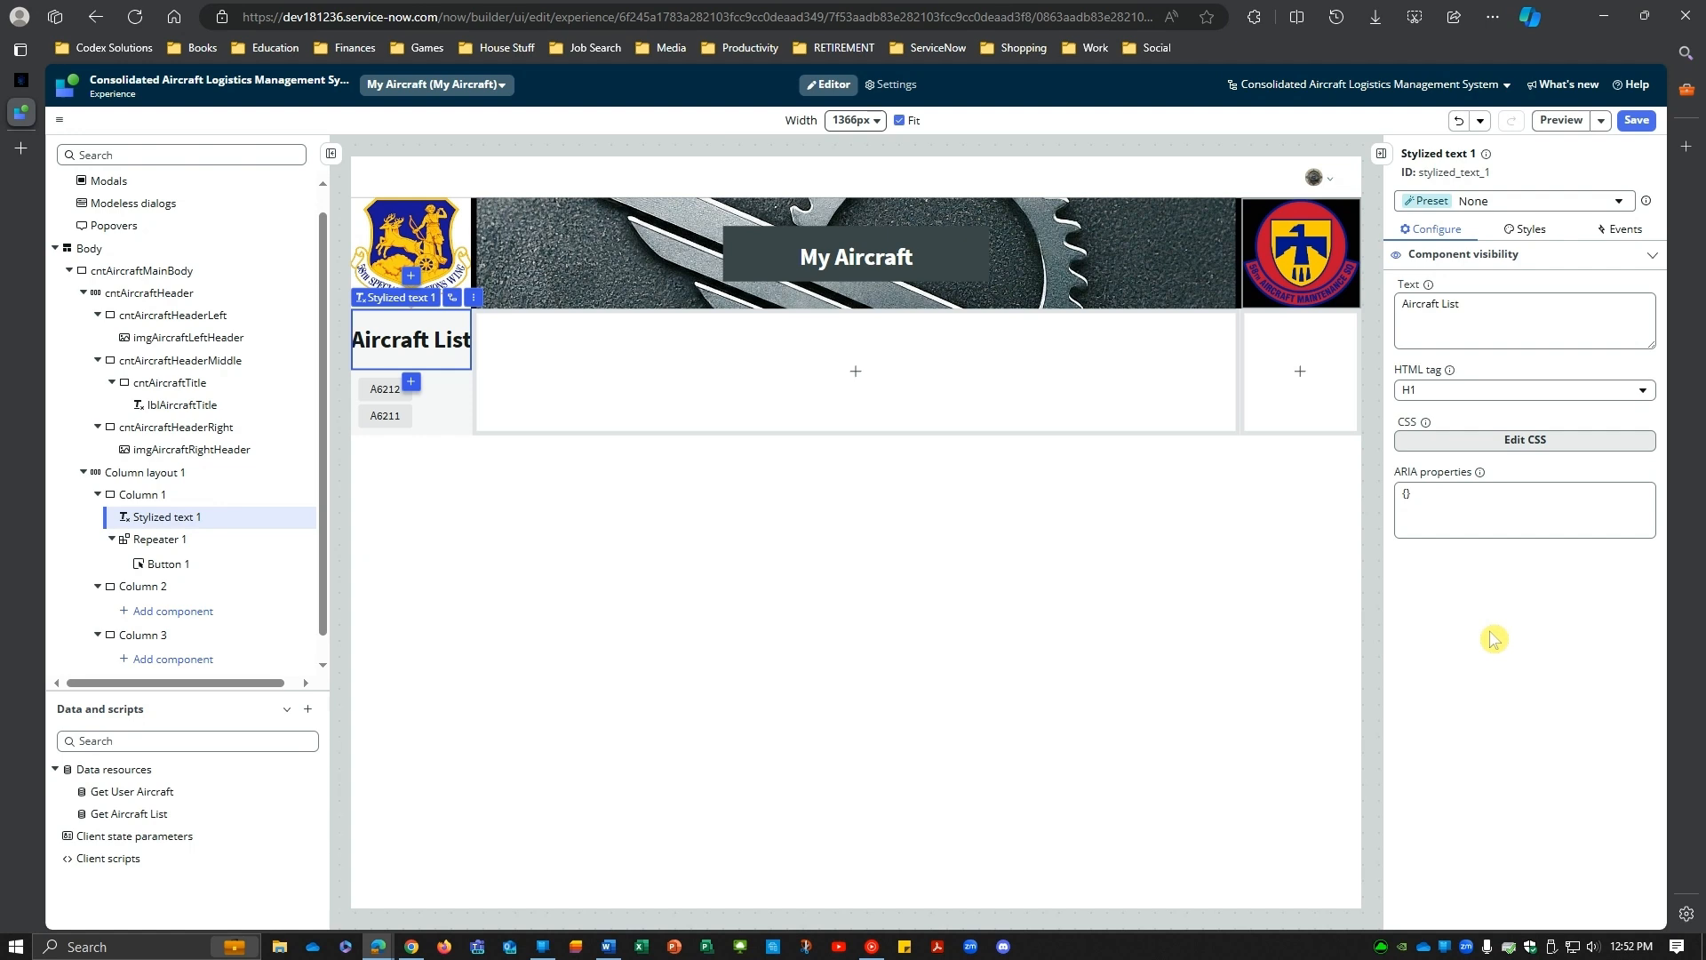
click(1415, 306)
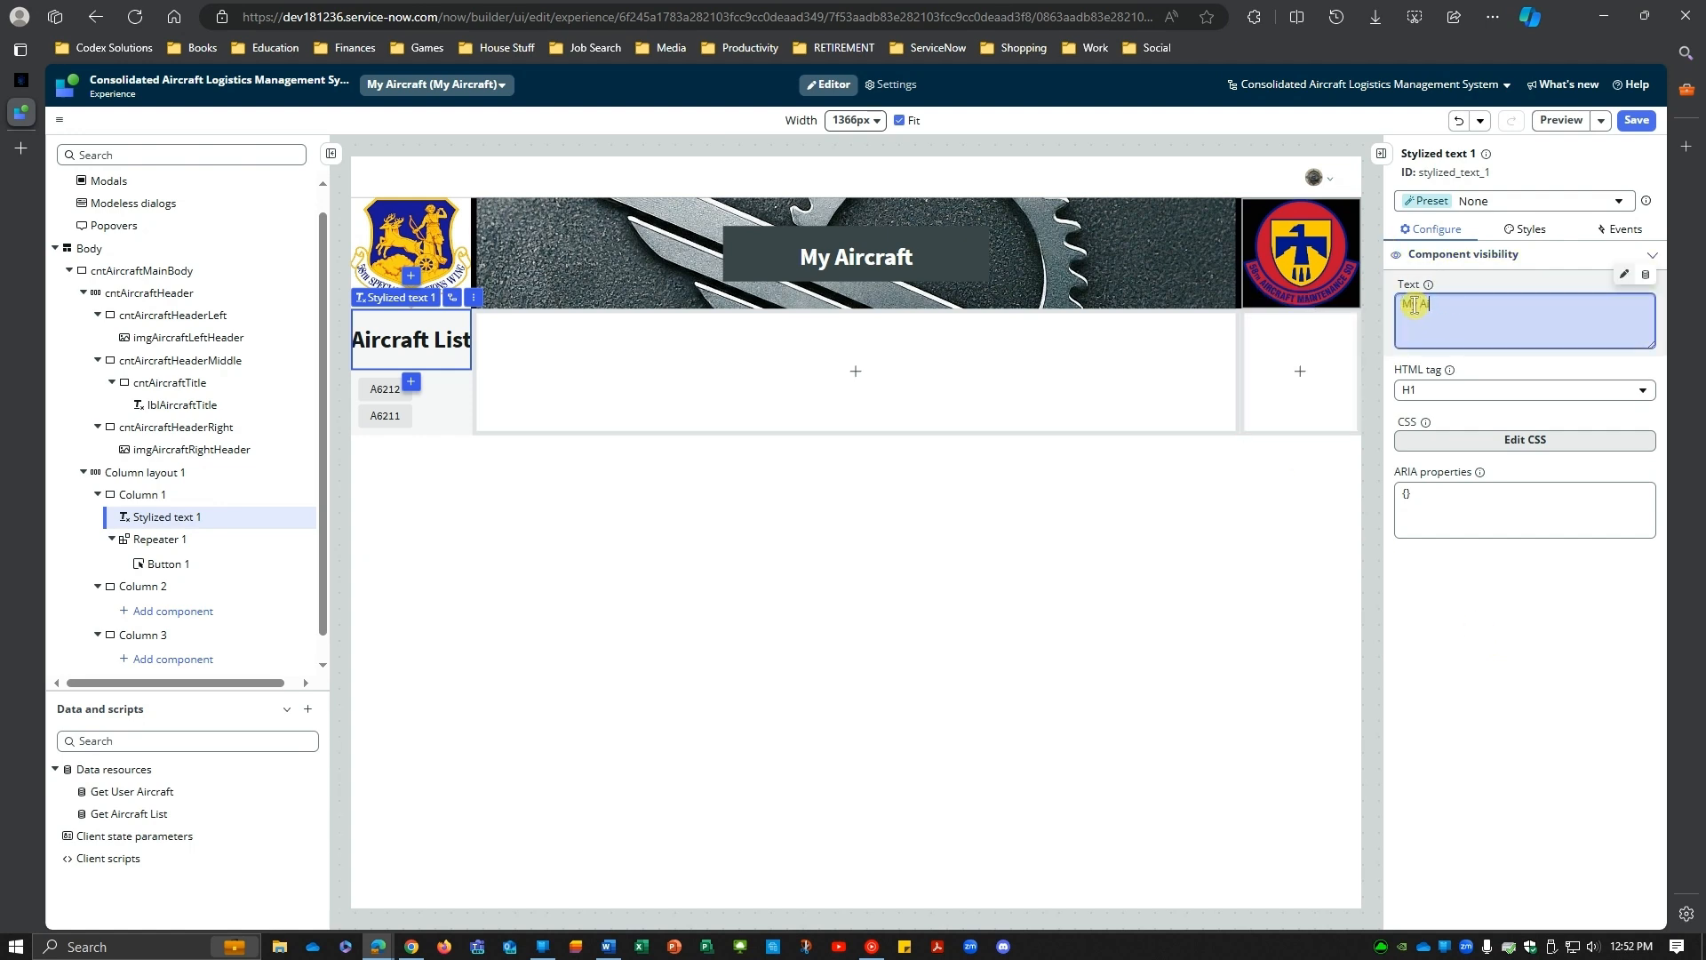
click(1506, 600)
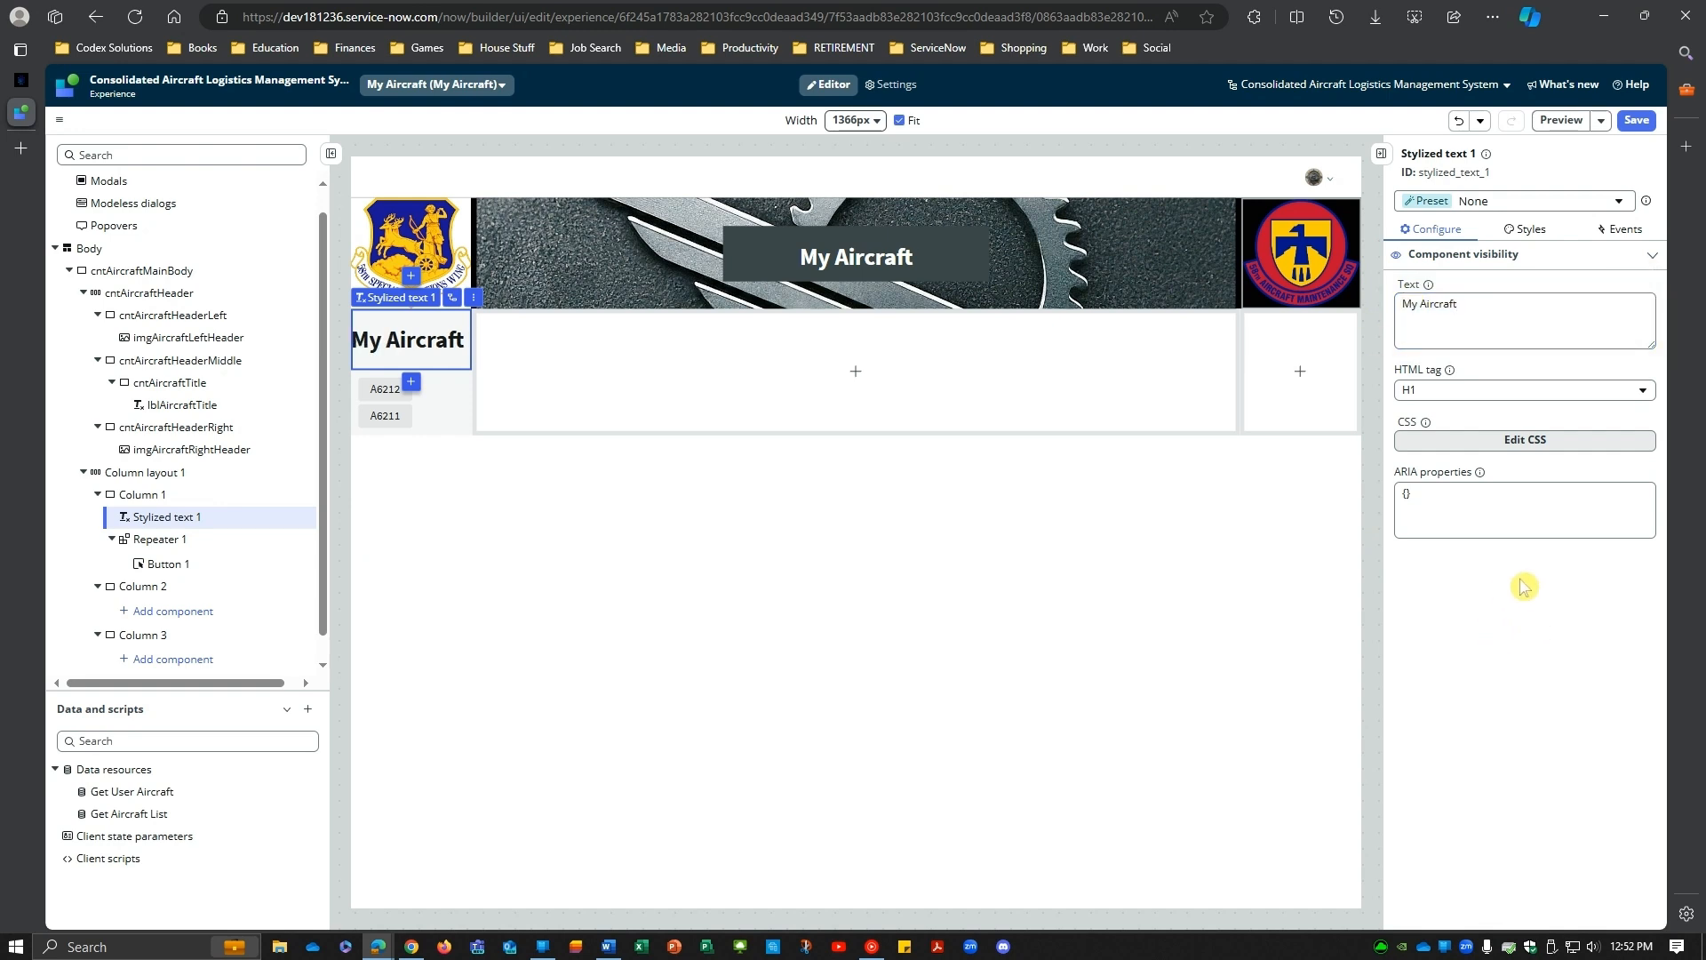
Step: Try the H2 and H3 HTML tags on Stylized text 1 and settle on H4
click(1462, 391)
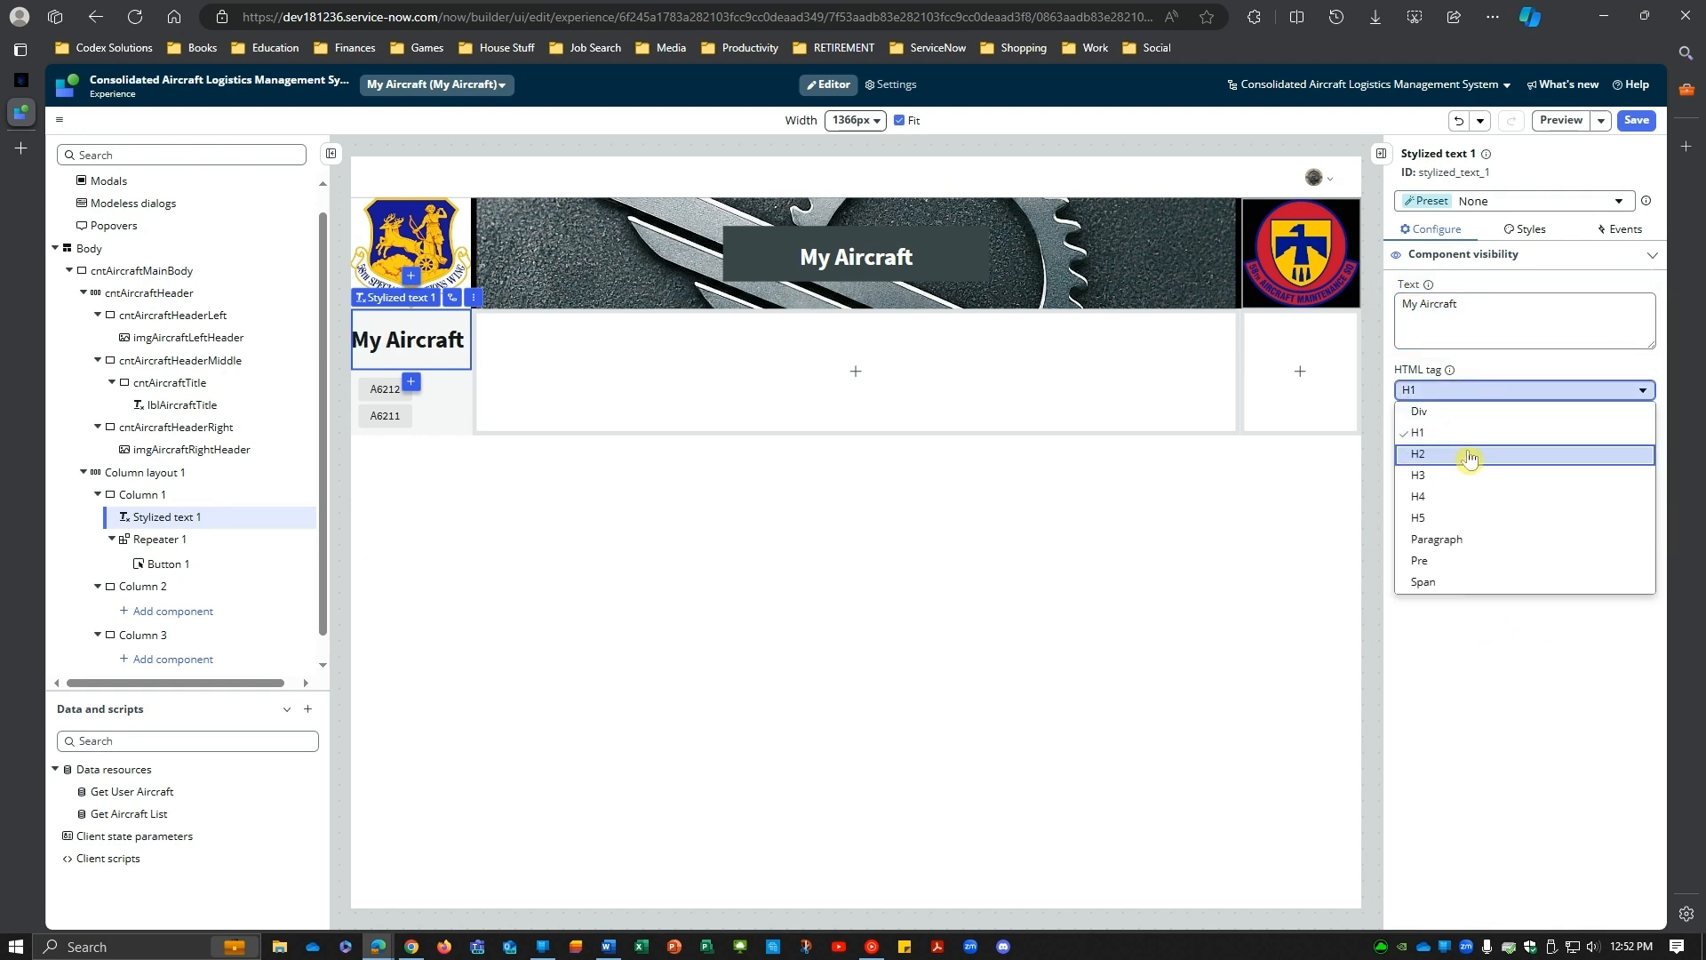
click(1468, 455)
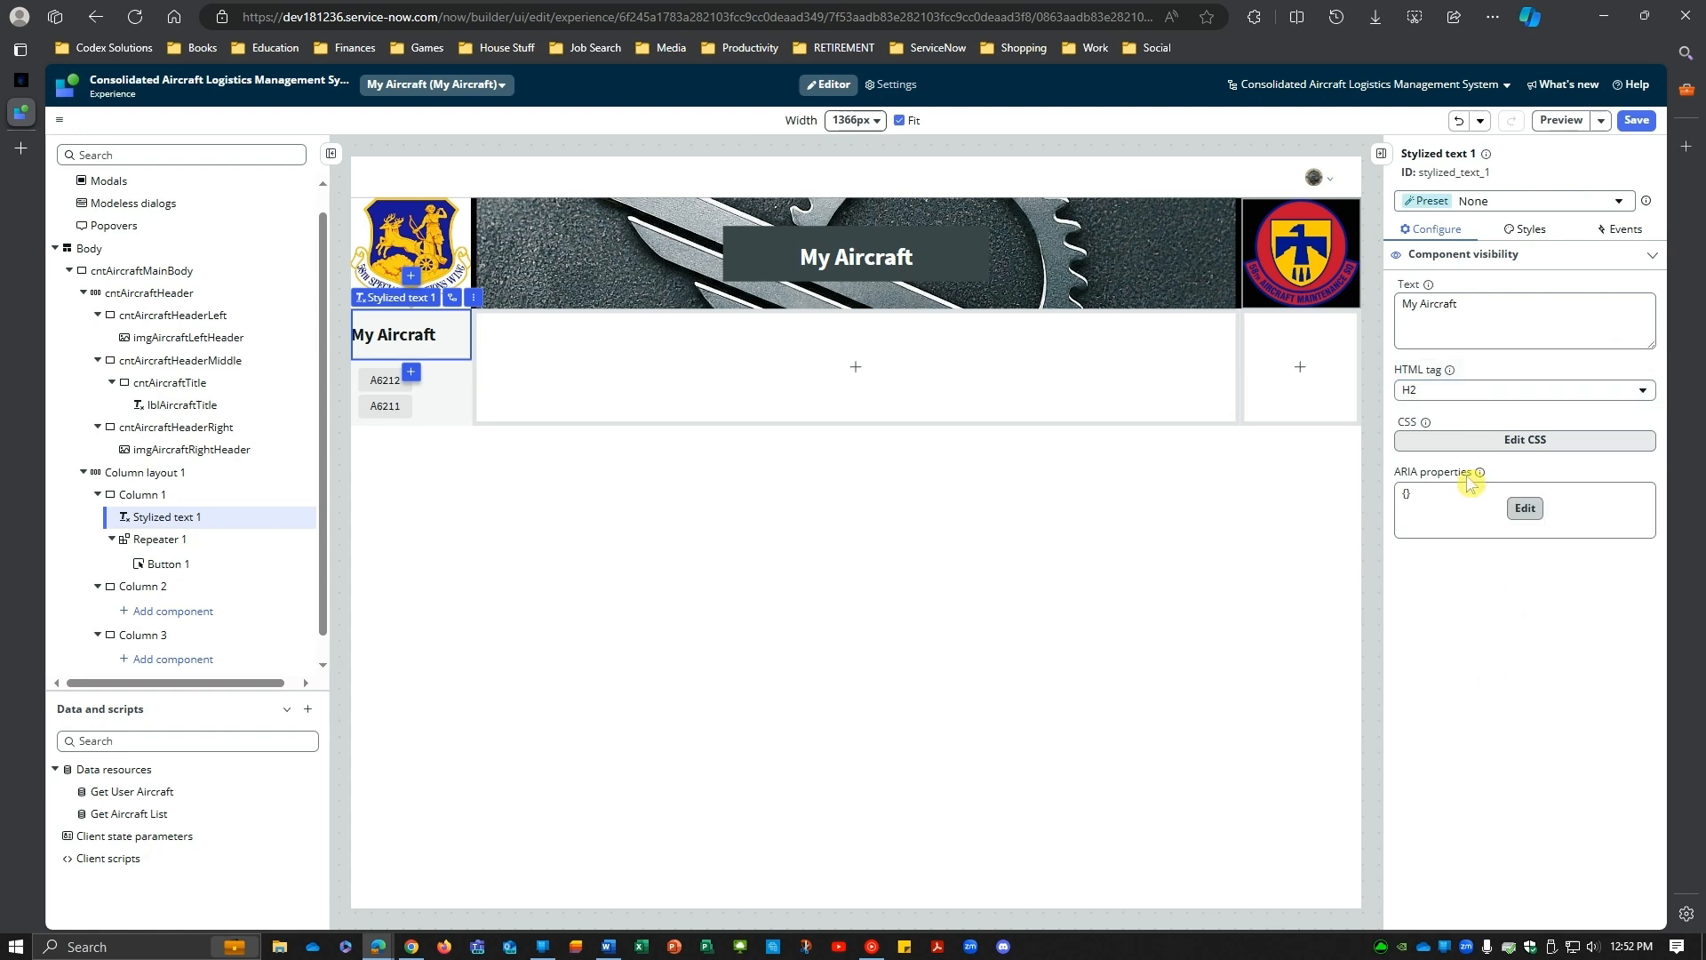
click(1464, 394)
click(1484, 478)
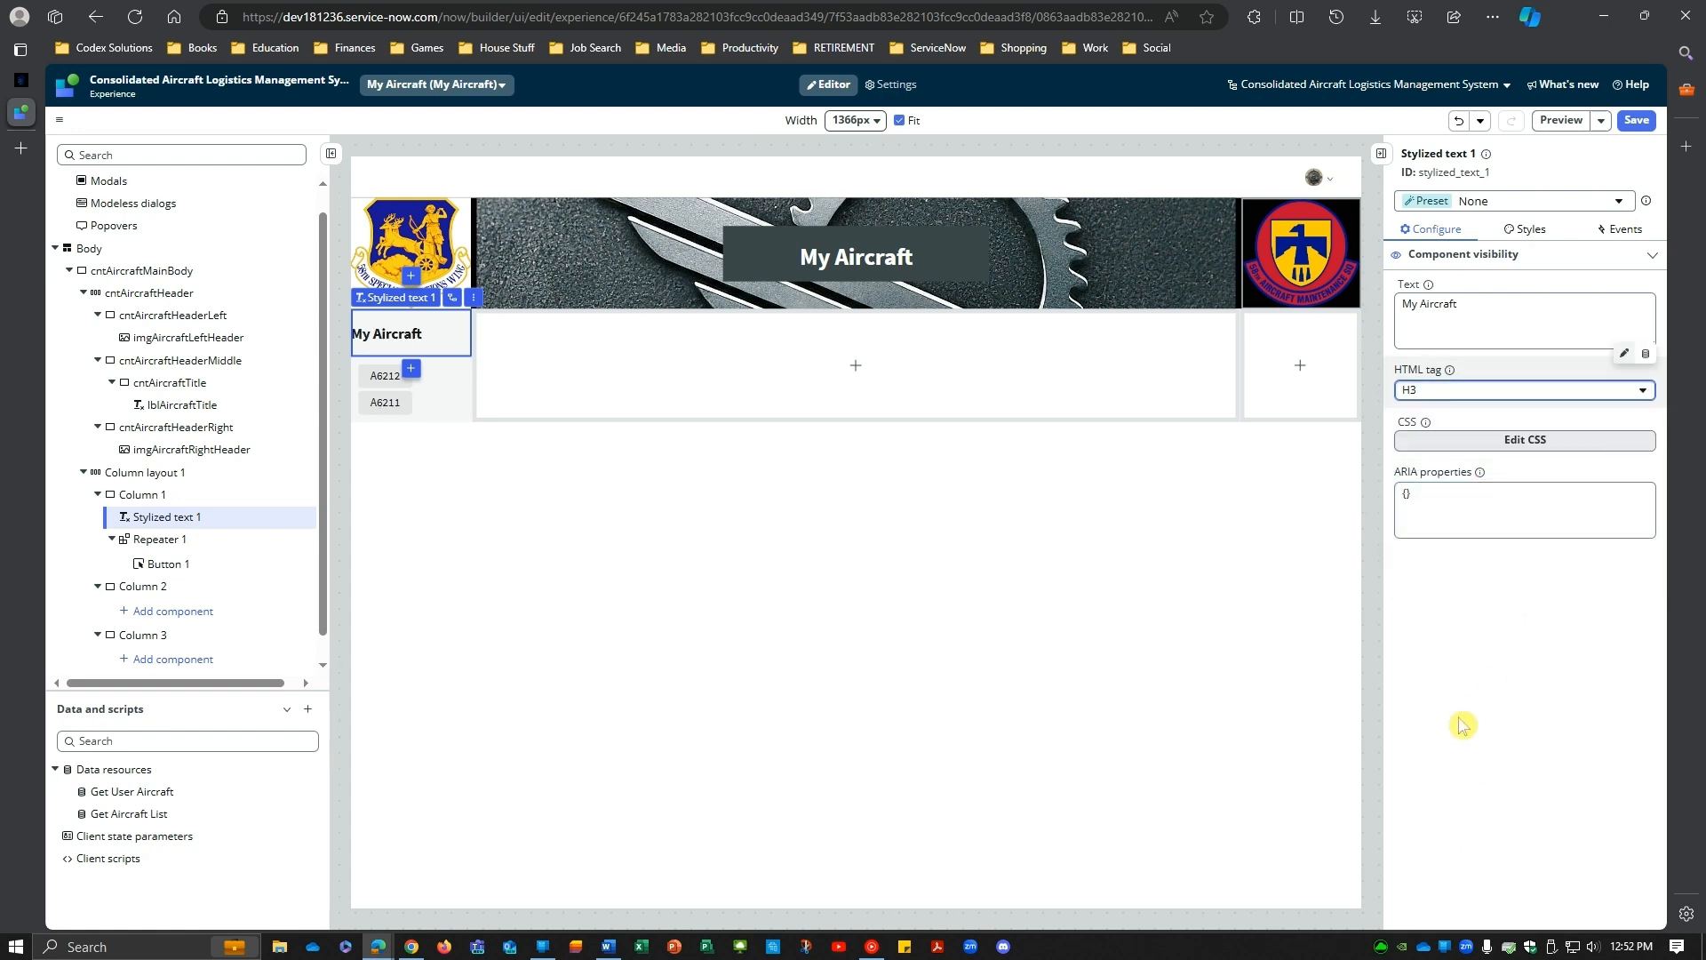
click(1442, 392)
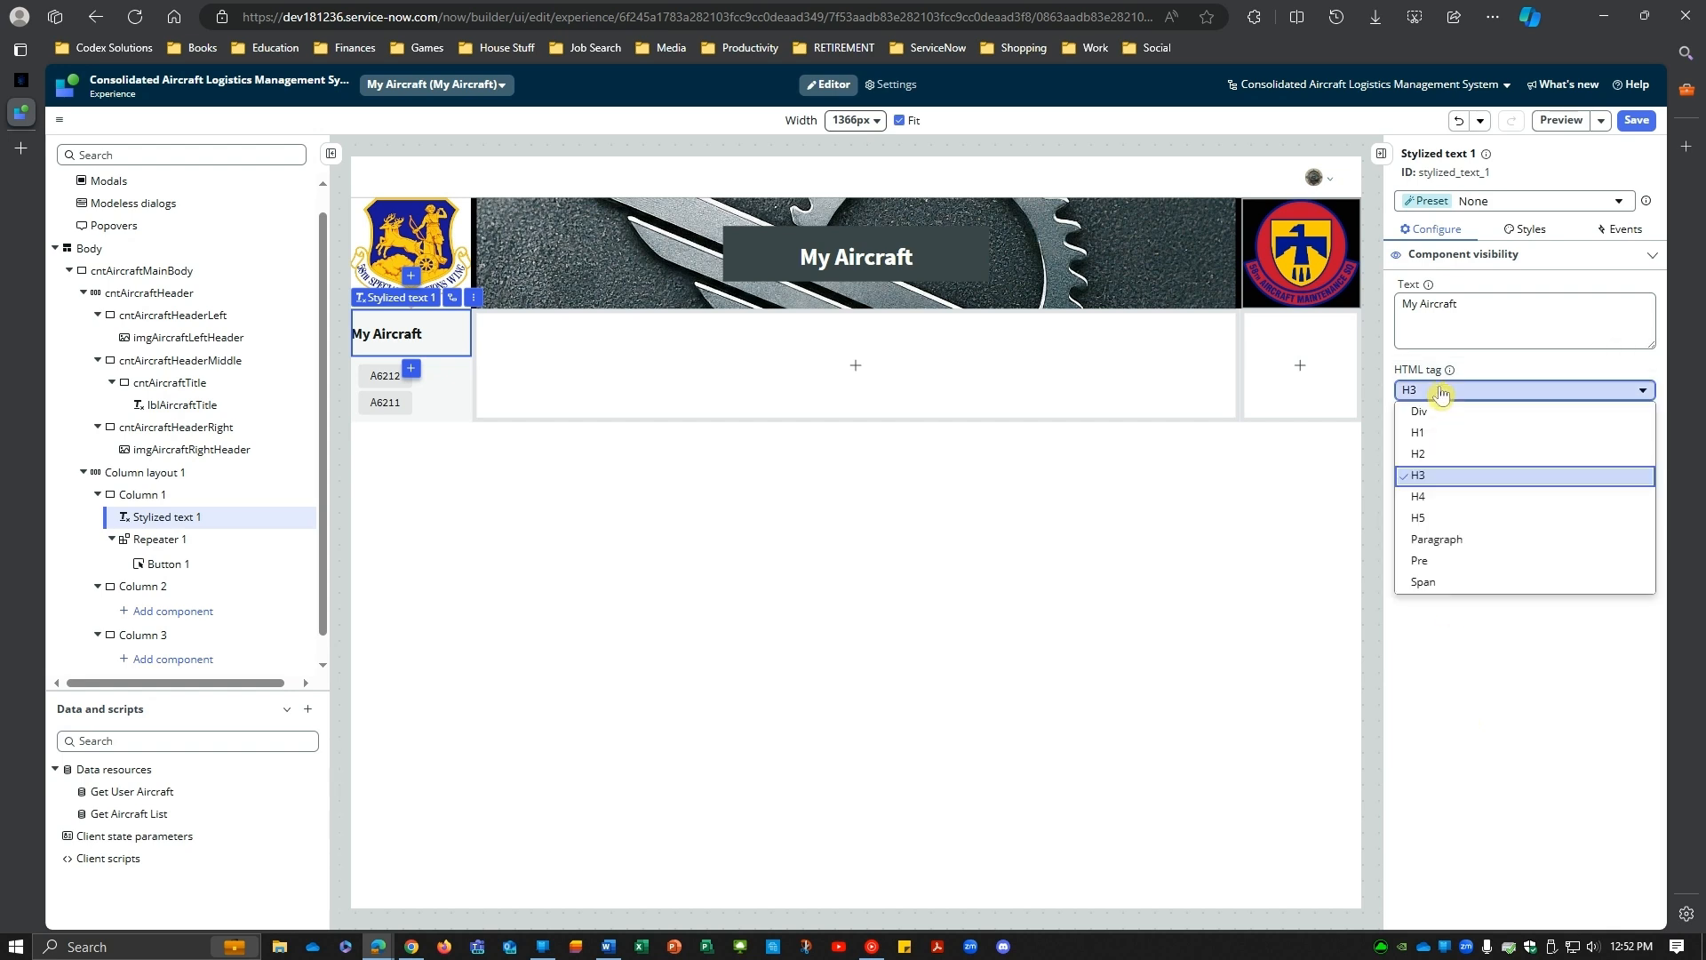
click(1462, 511)
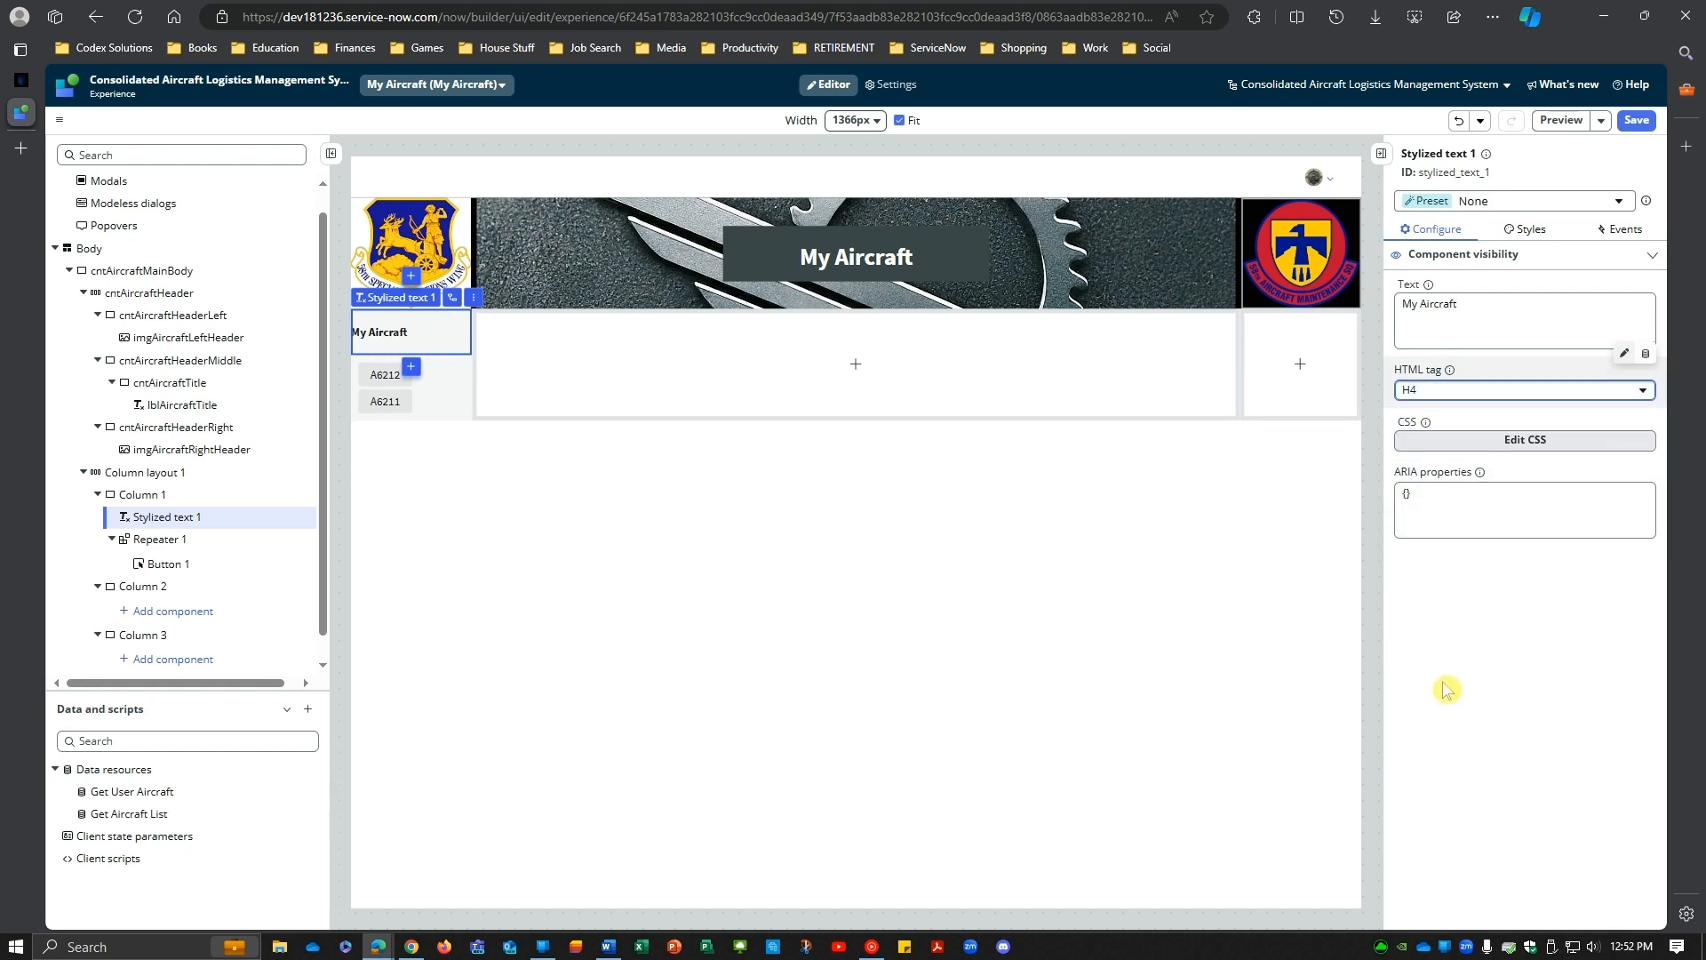
Step: Set the alignment of Stylized text 1 in Column 1 to Center
click(1525, 229)
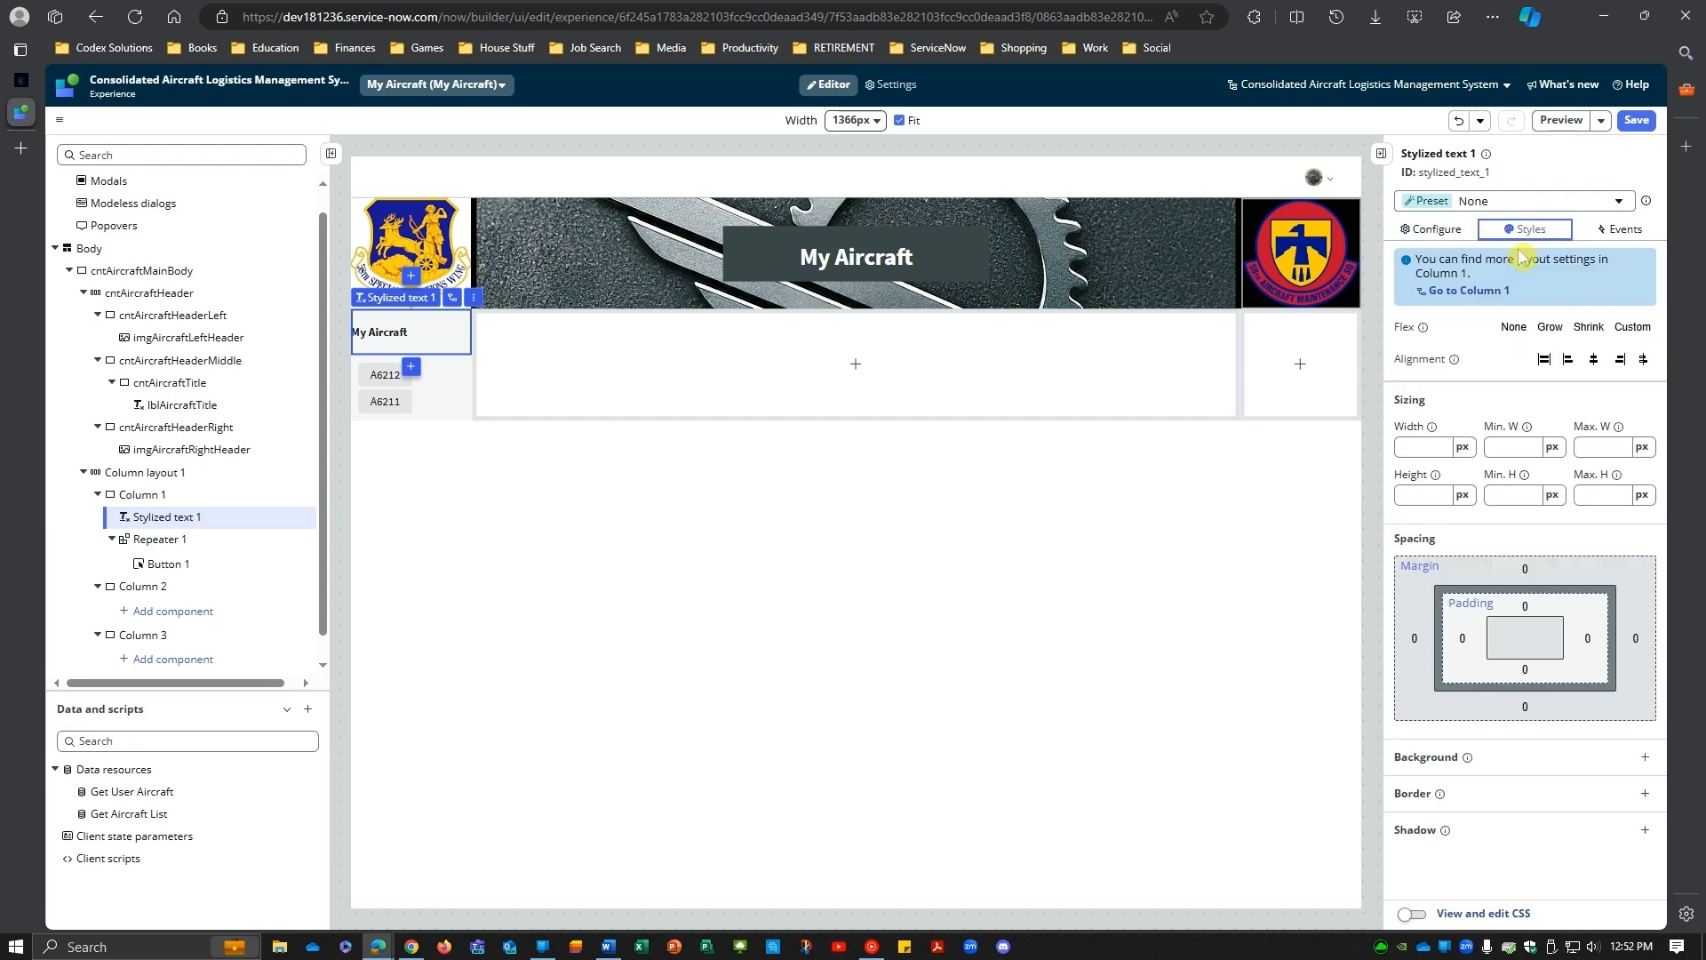
click(144, 498)
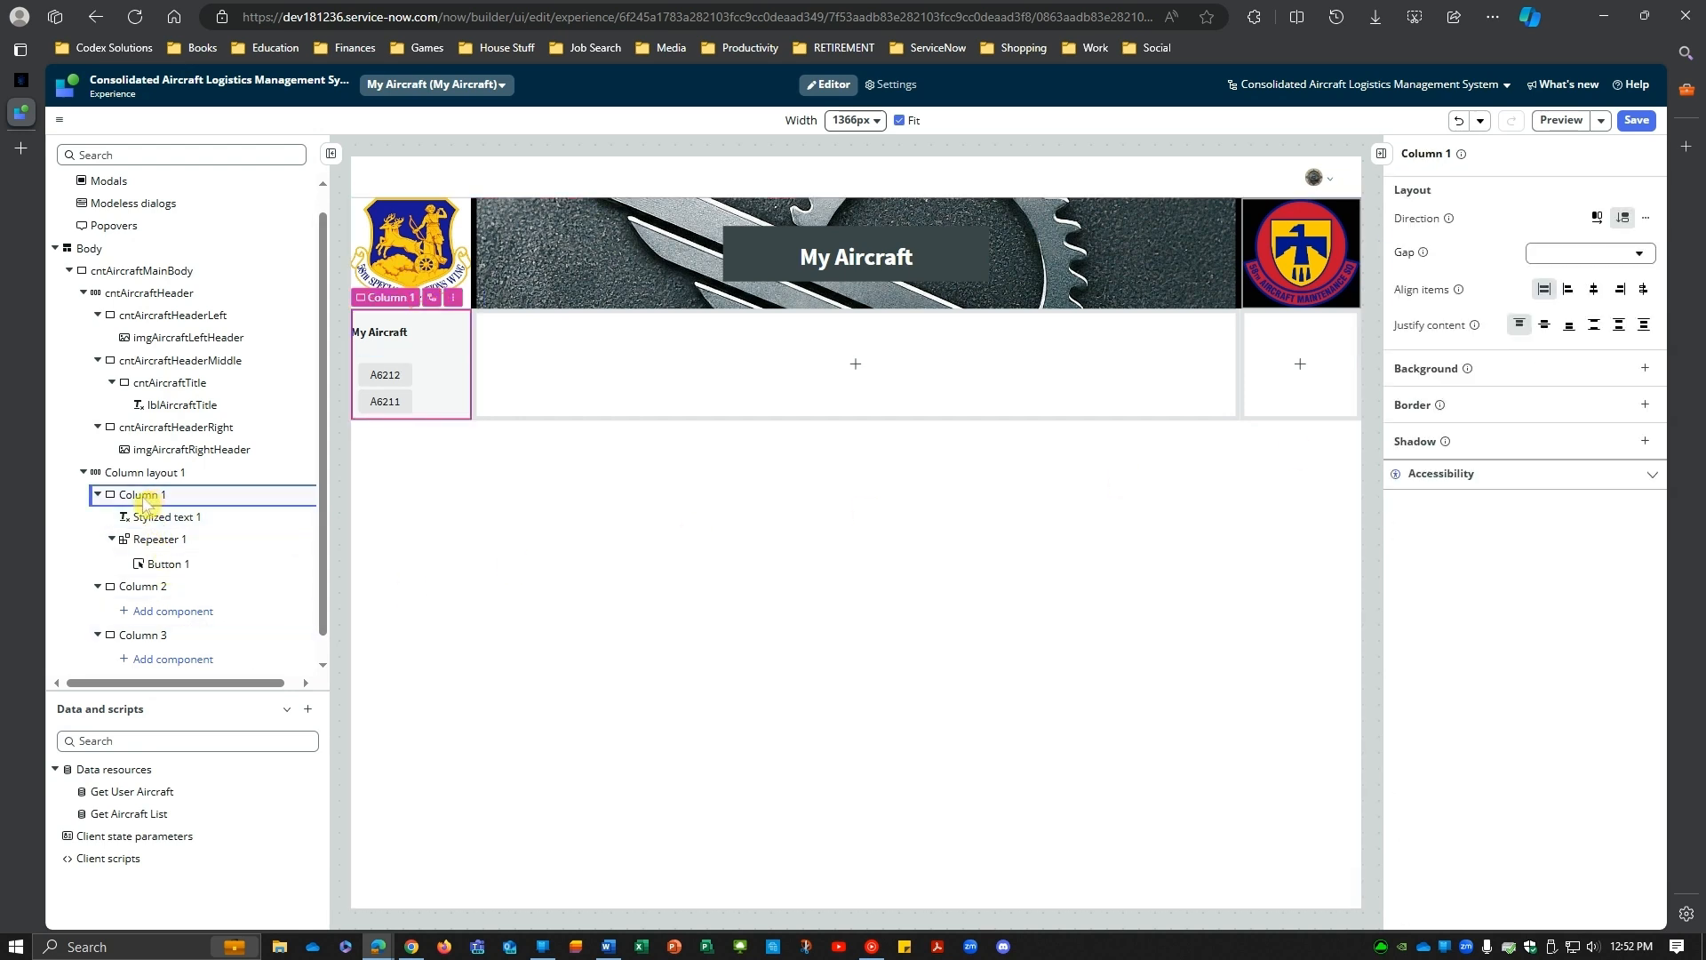
click(150, 519)
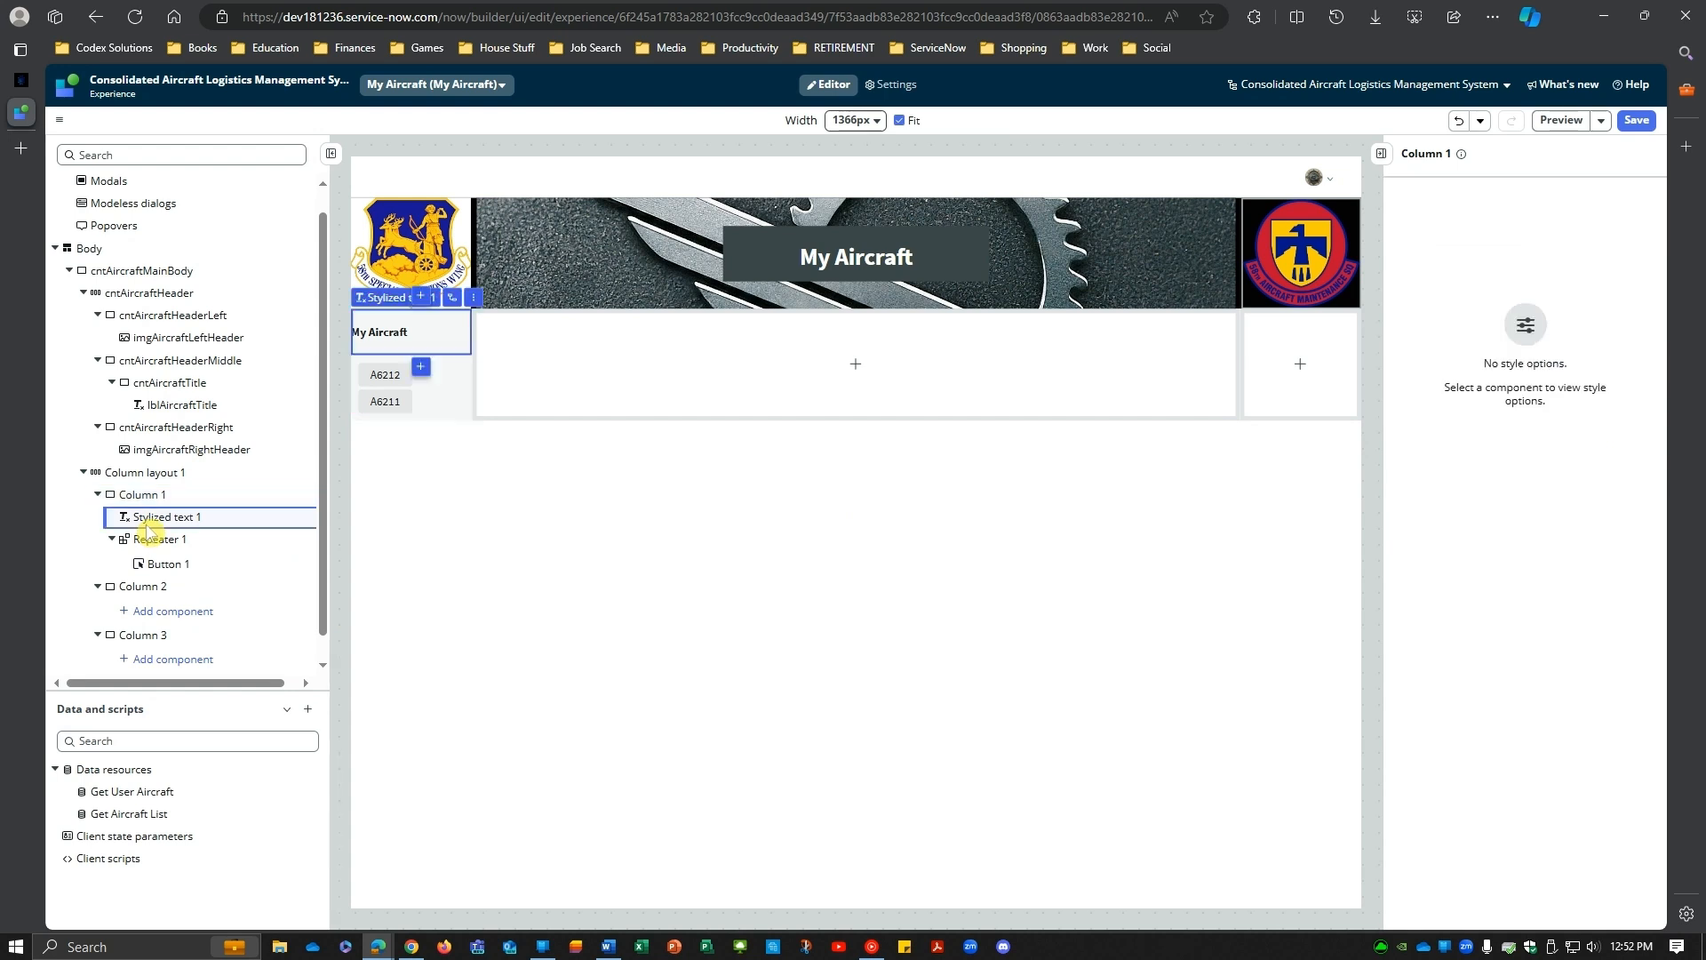
click(1595, 360)
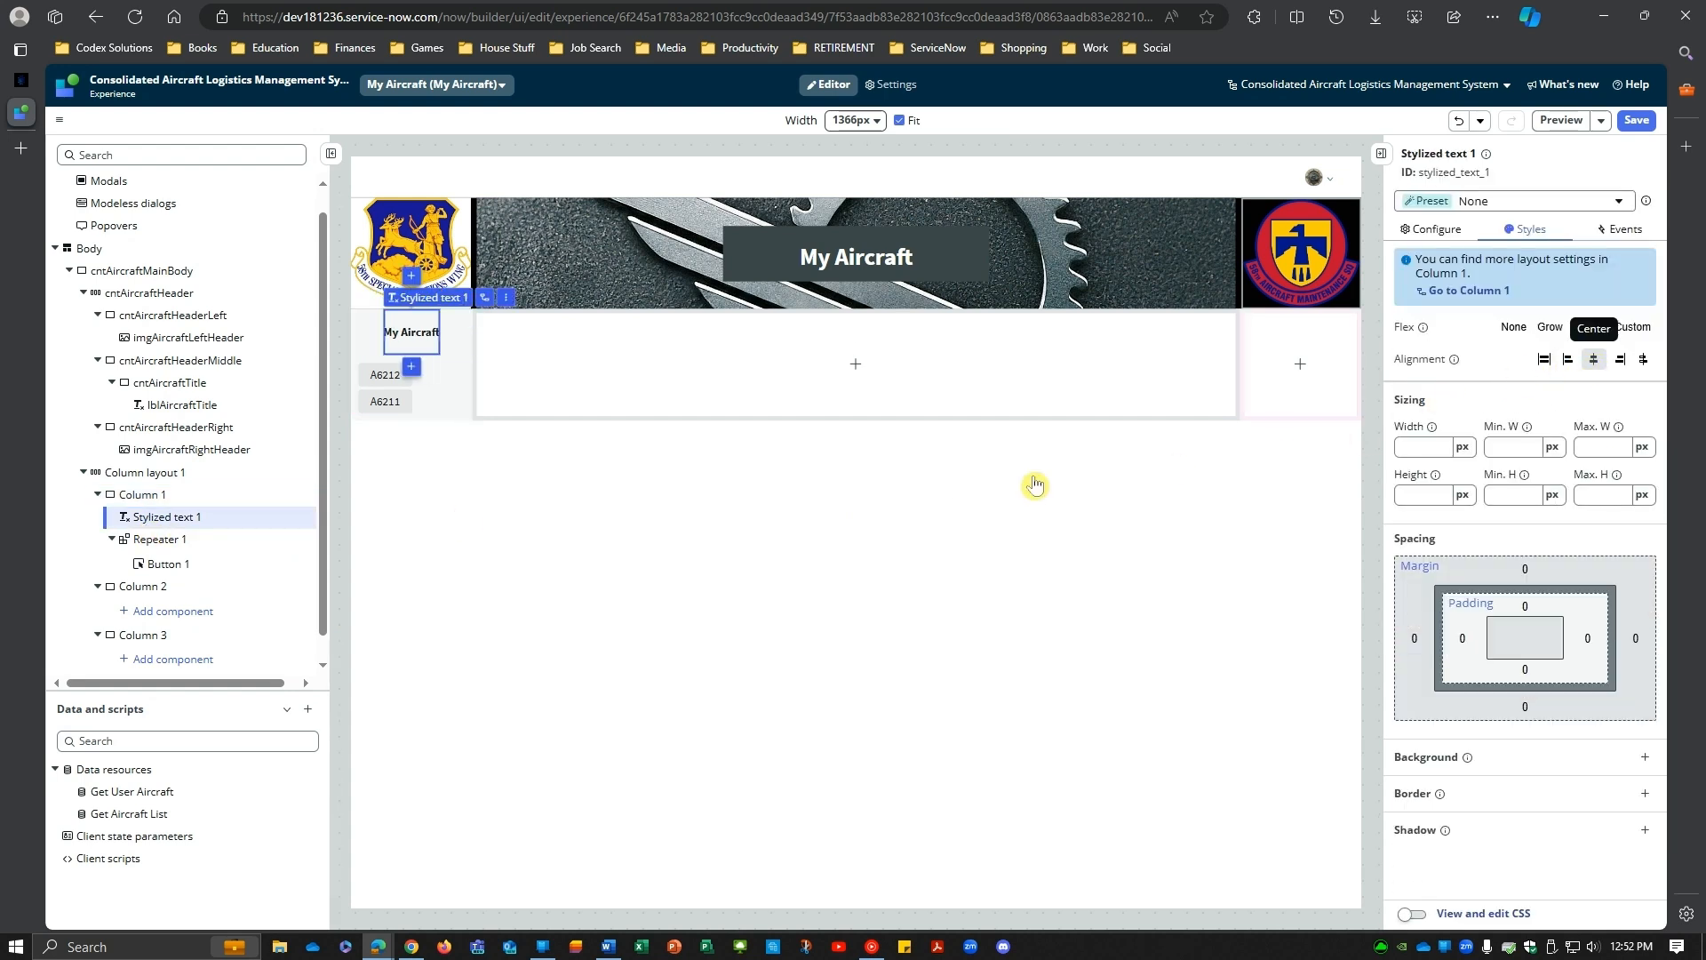
click(649, 600)
Step: Try the Primary, Tertiary and Positive Primary variants on Button 1 and settle on Primary
click(164, 563)
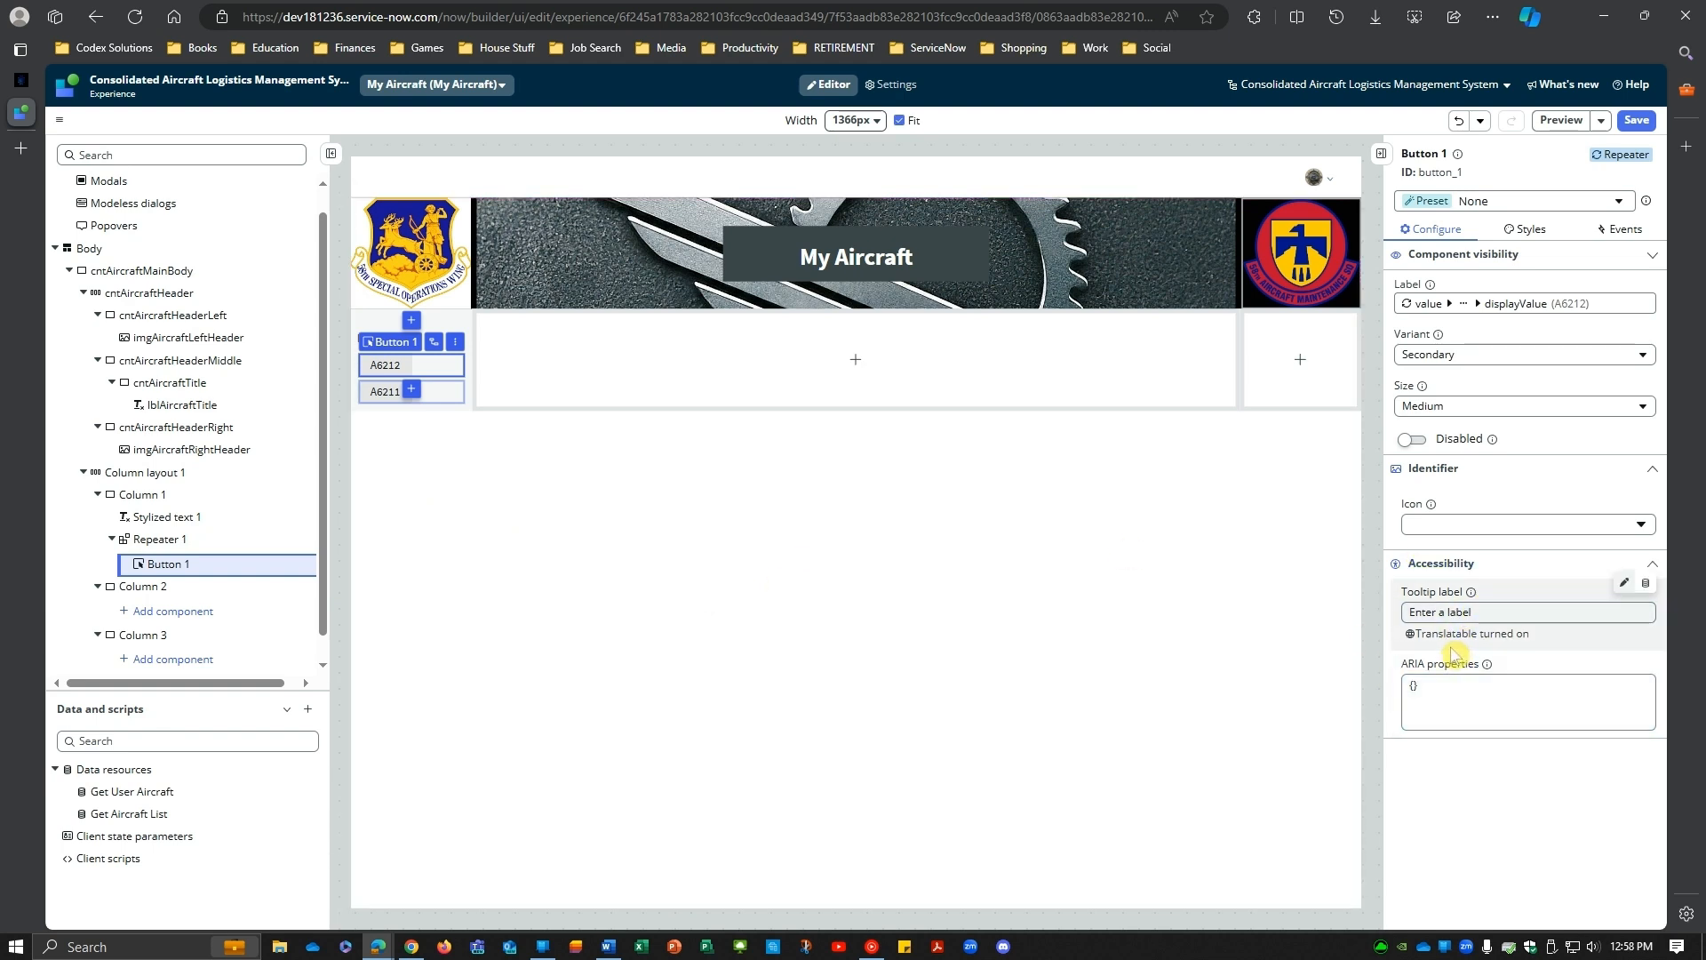
click(1497, 355)
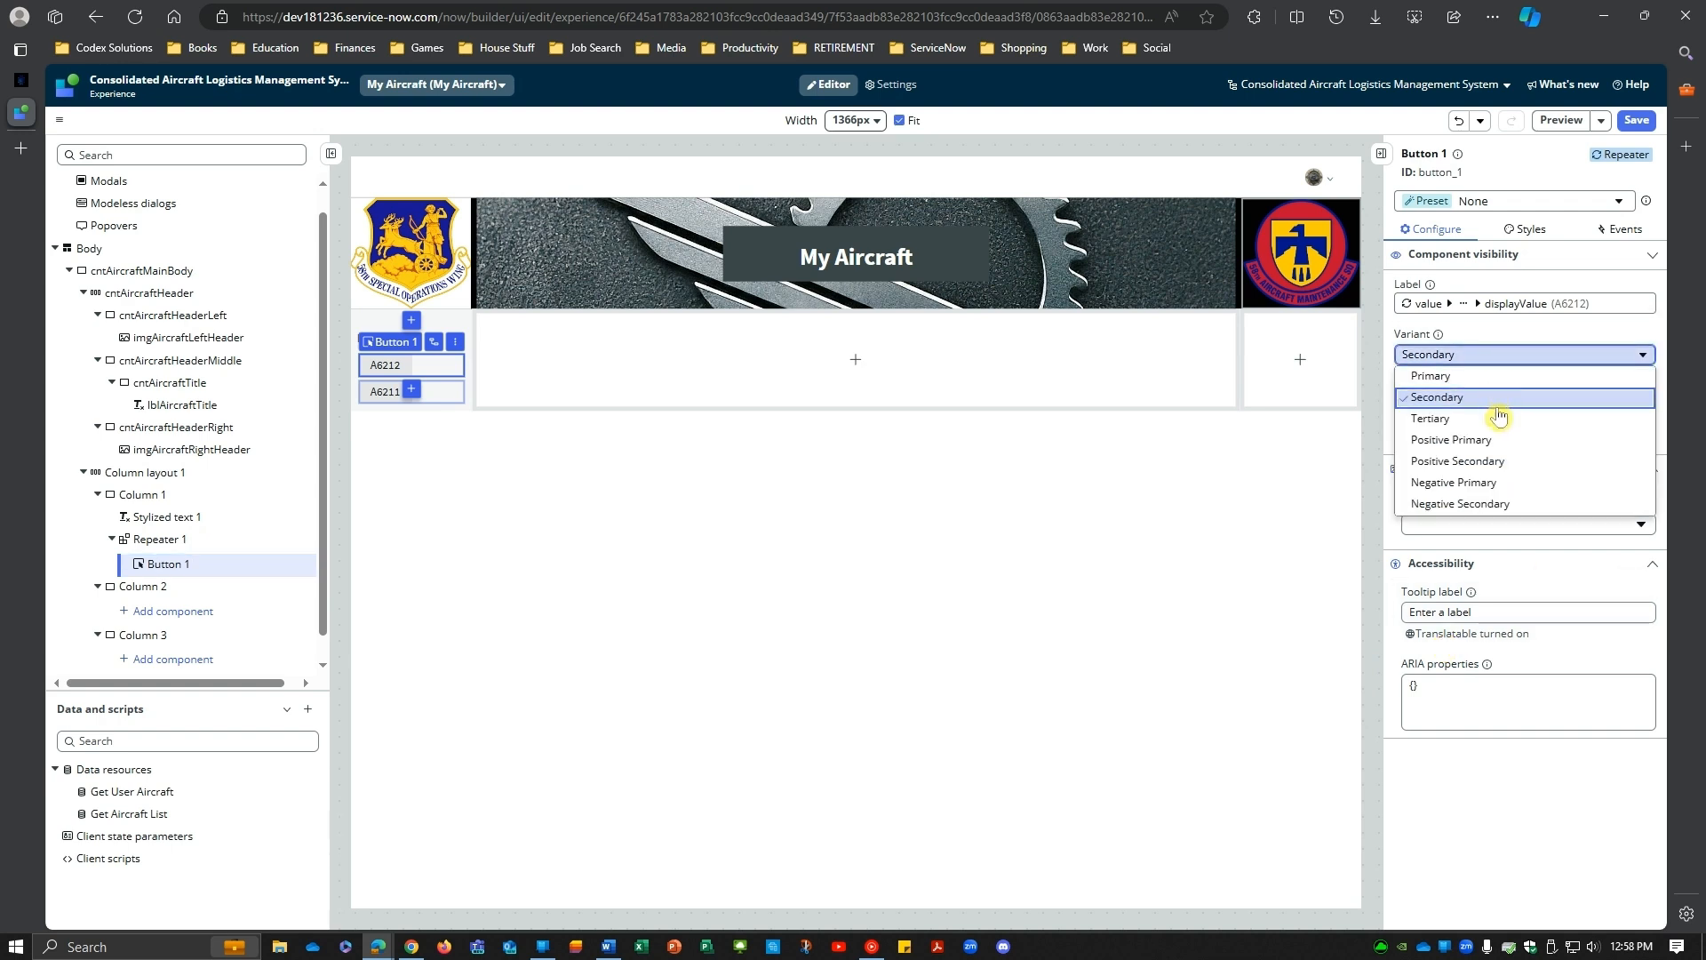
click(1499, 377)
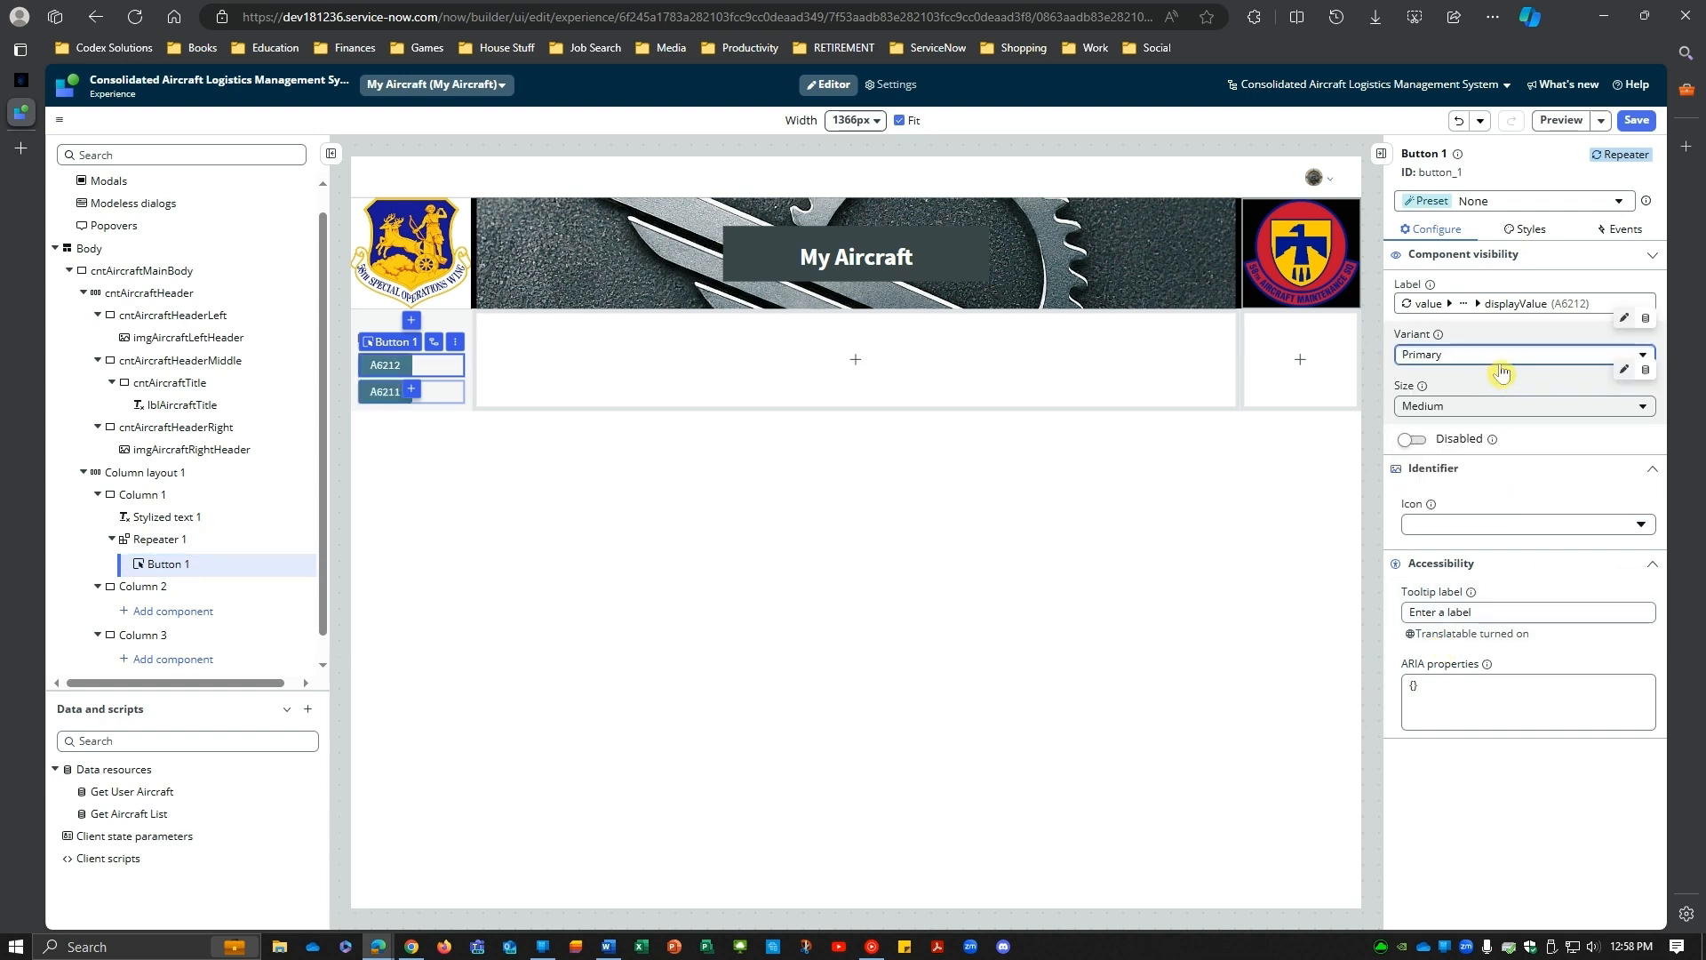
click(1504, 359)
click(1499, 422)
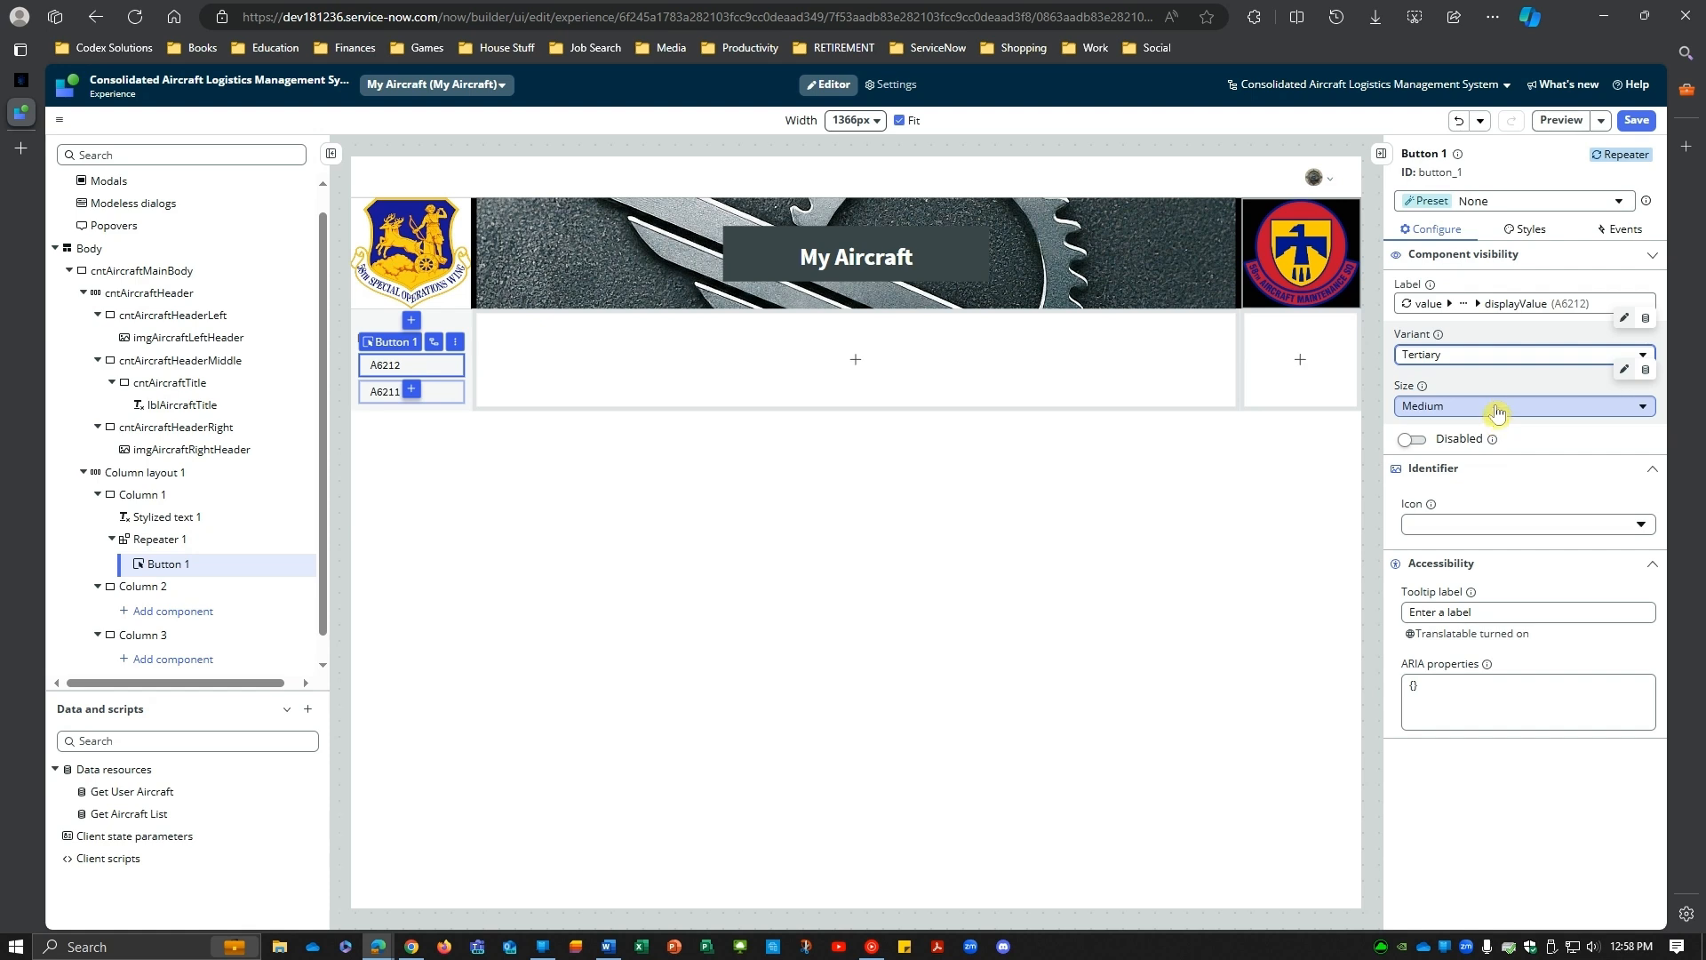
click(1497, 357)
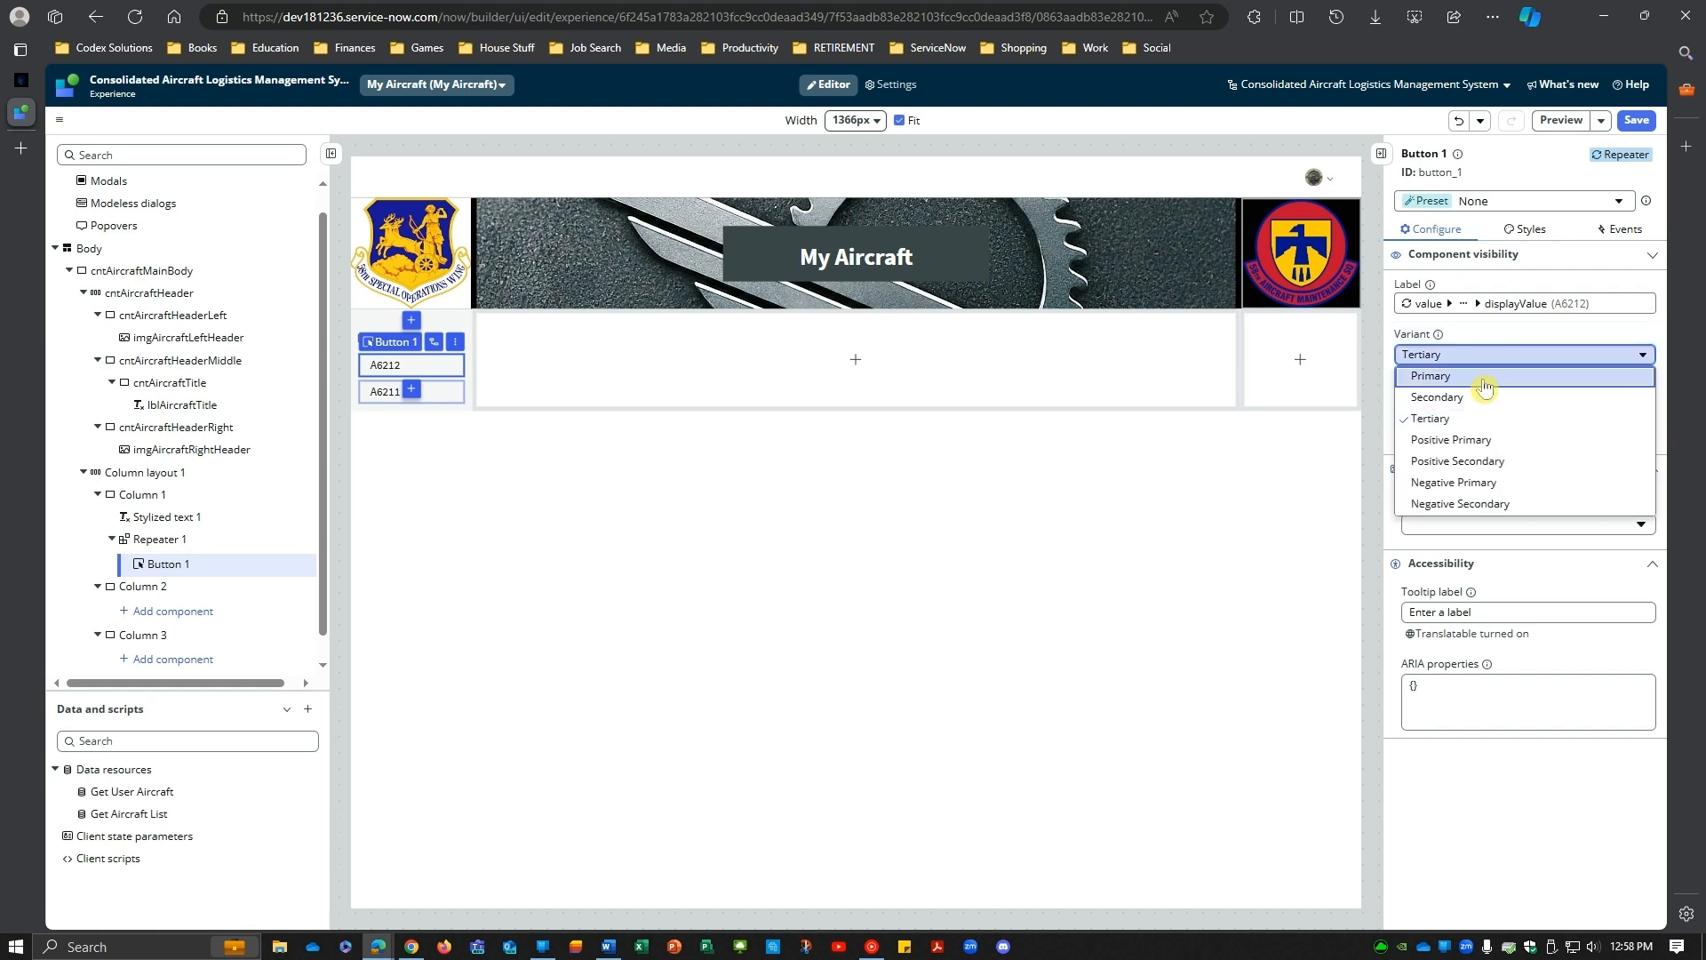
click(1476, 439)
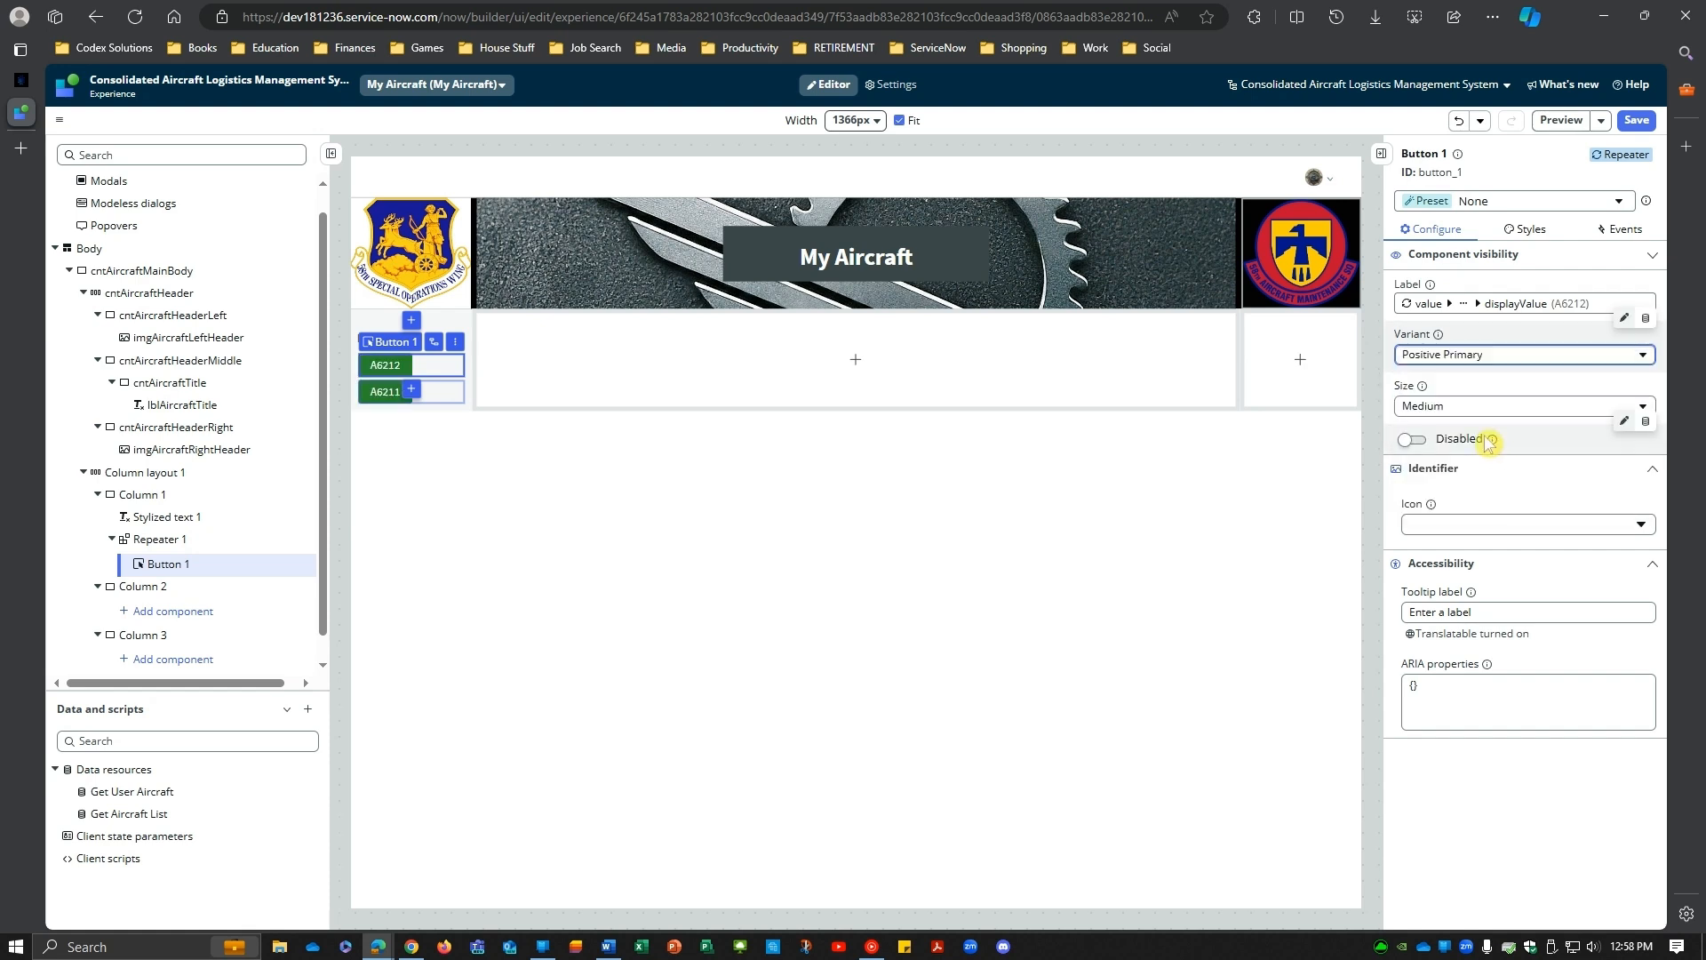
click(1468, 355)
click(1478, 378)
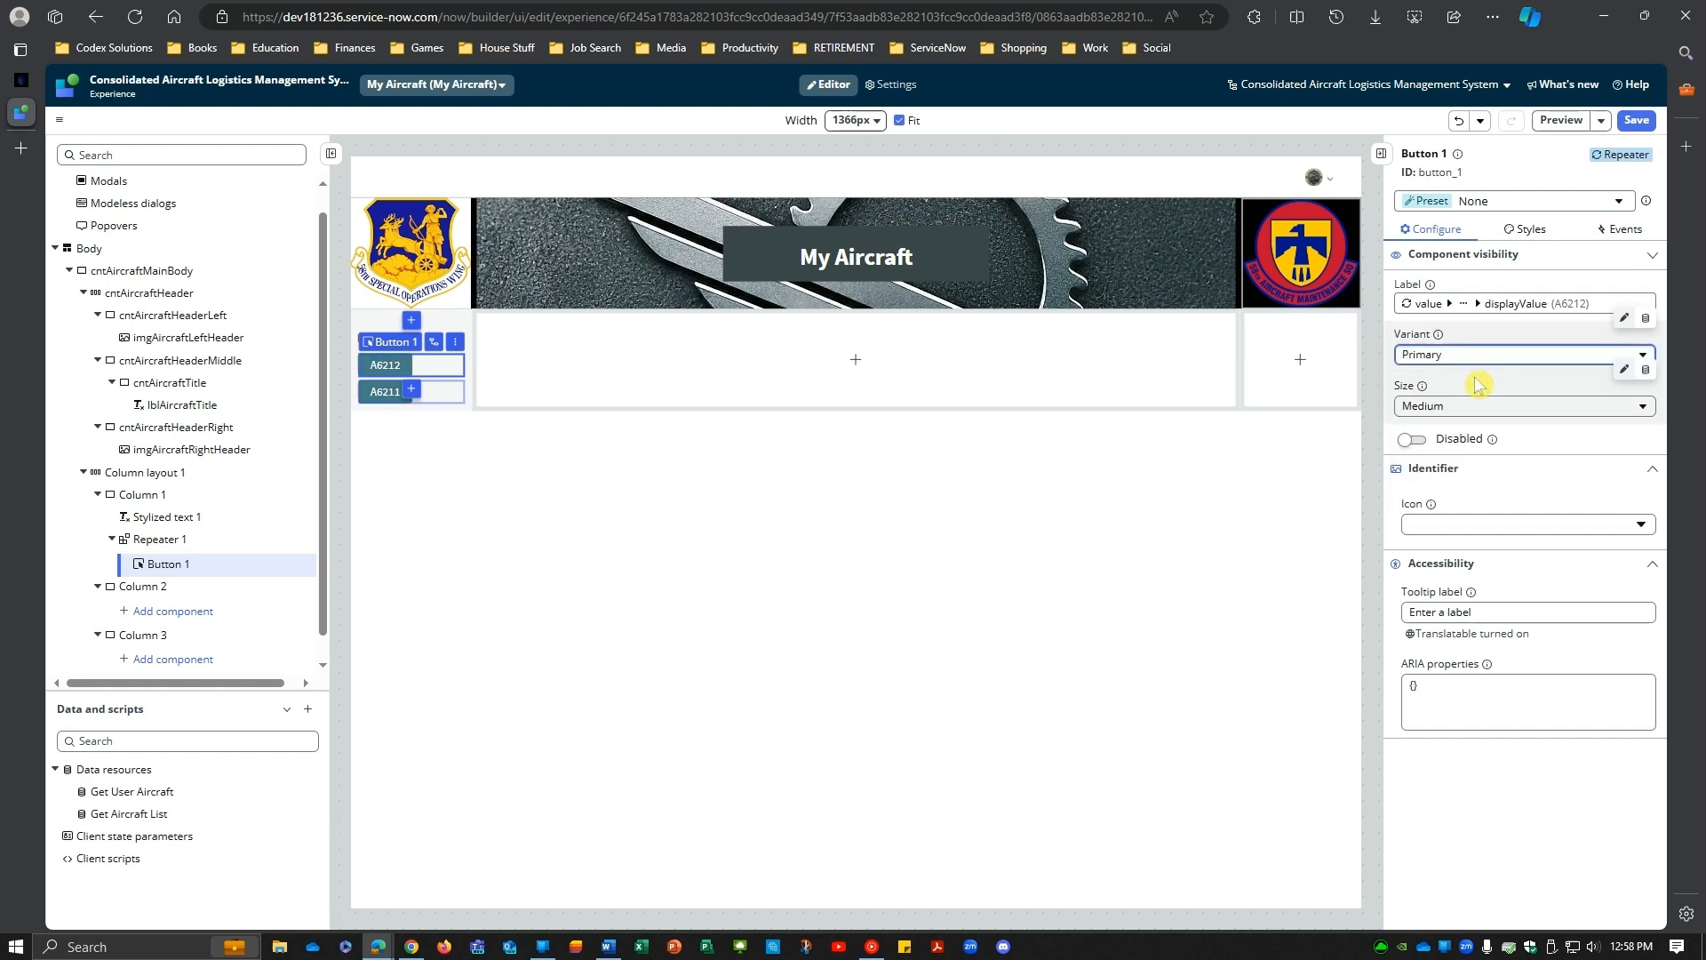
Step: Try Center alignment on Button 1 in the repeater and settle on Stretch
click(164, 566)
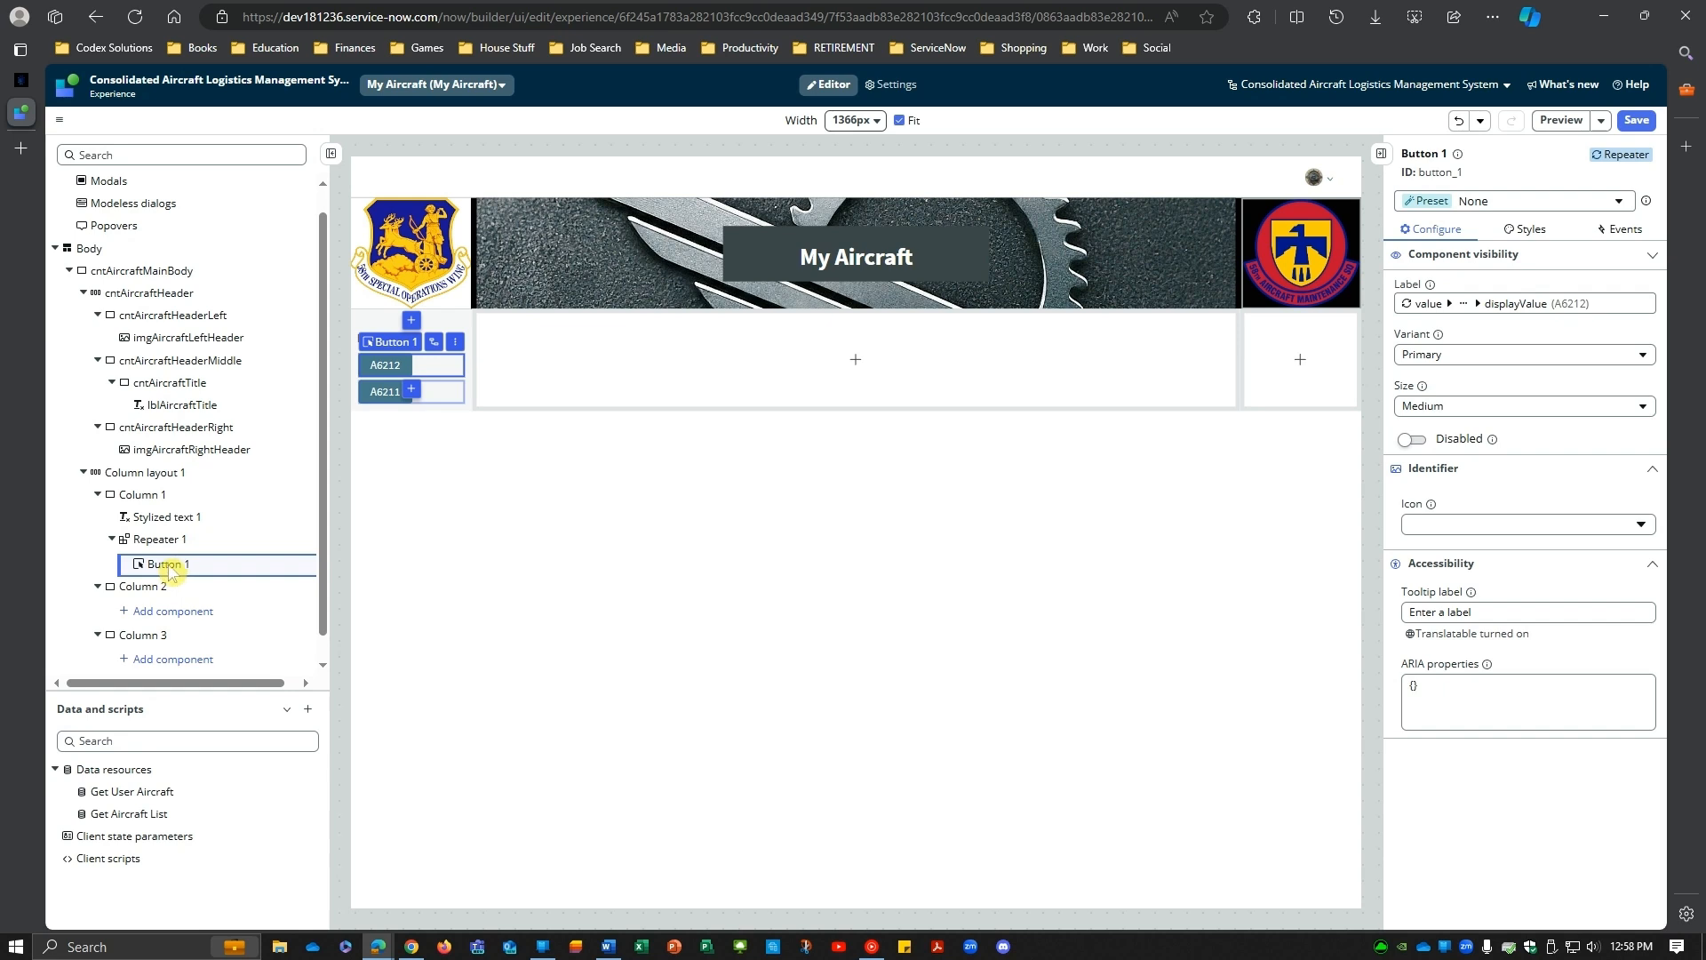
click(170, 545)
click(179, 568)
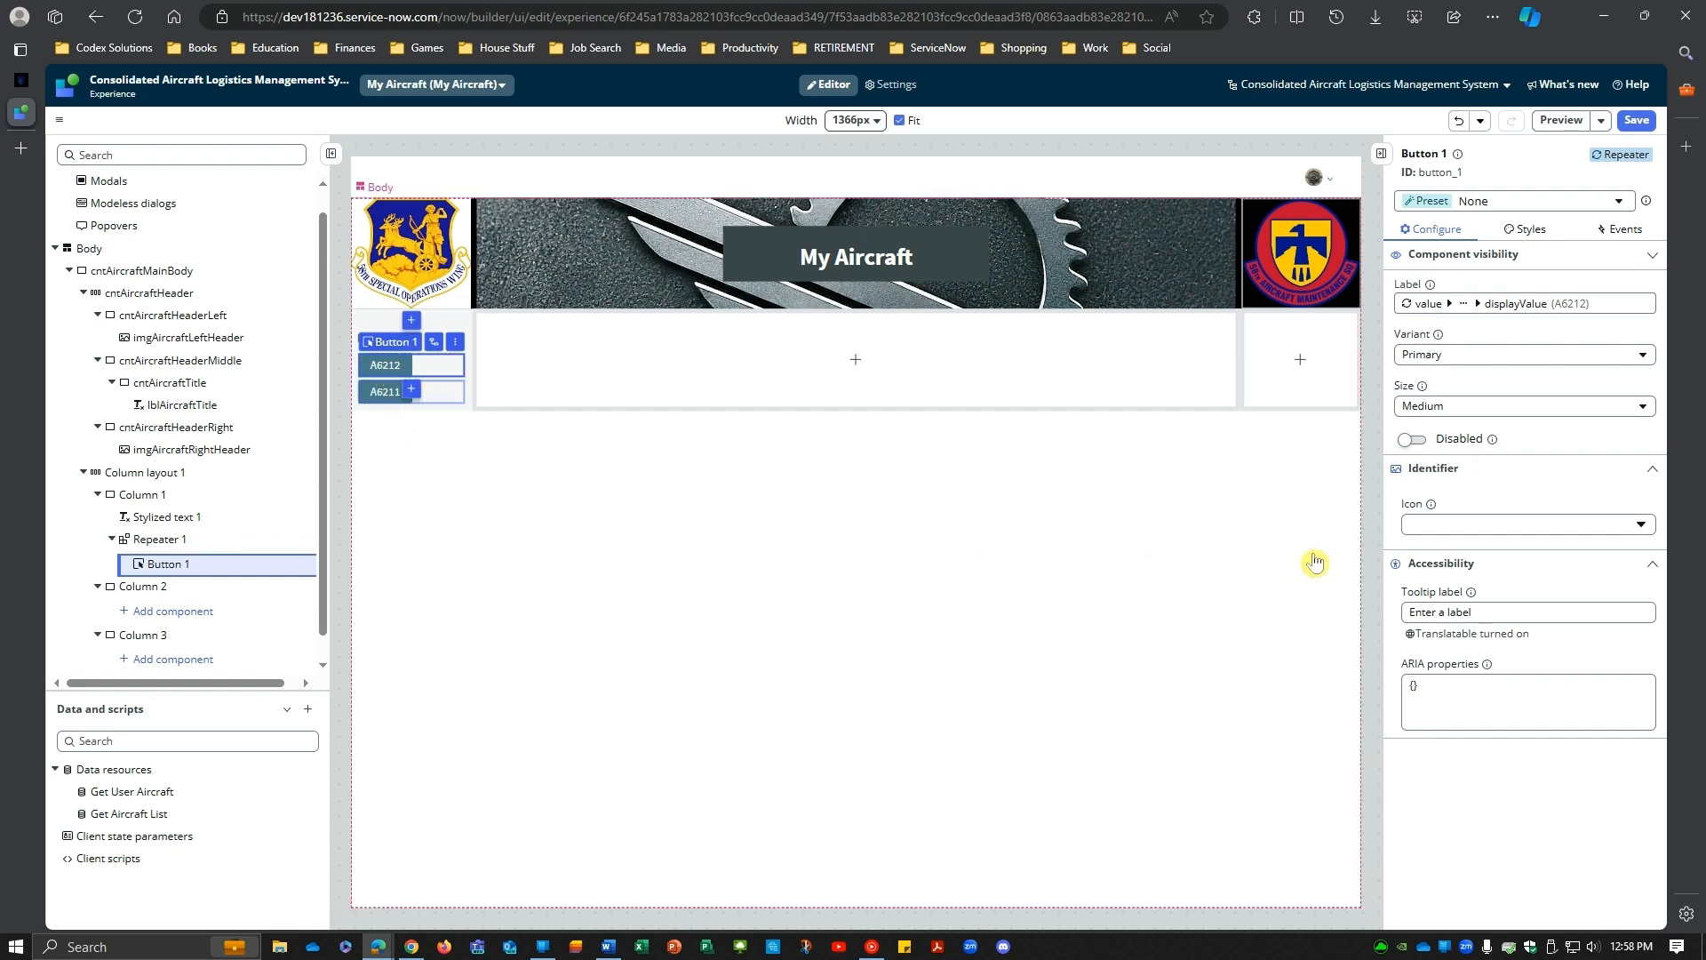
click(1529, 242)
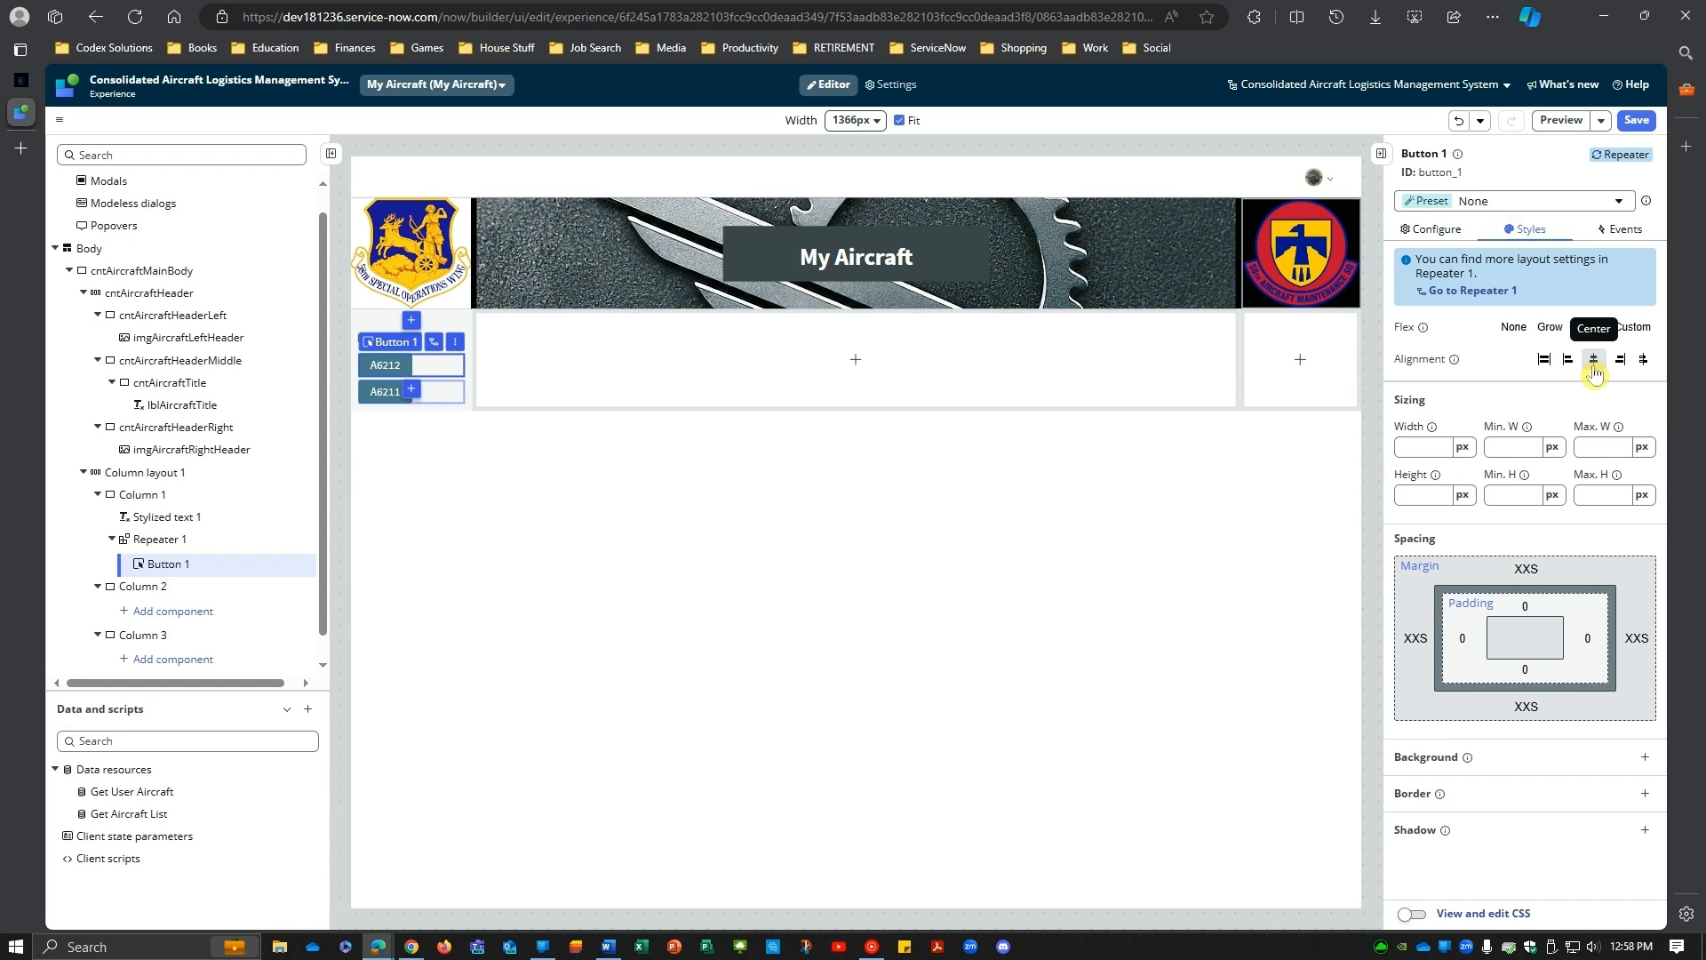
click(1594, 364)
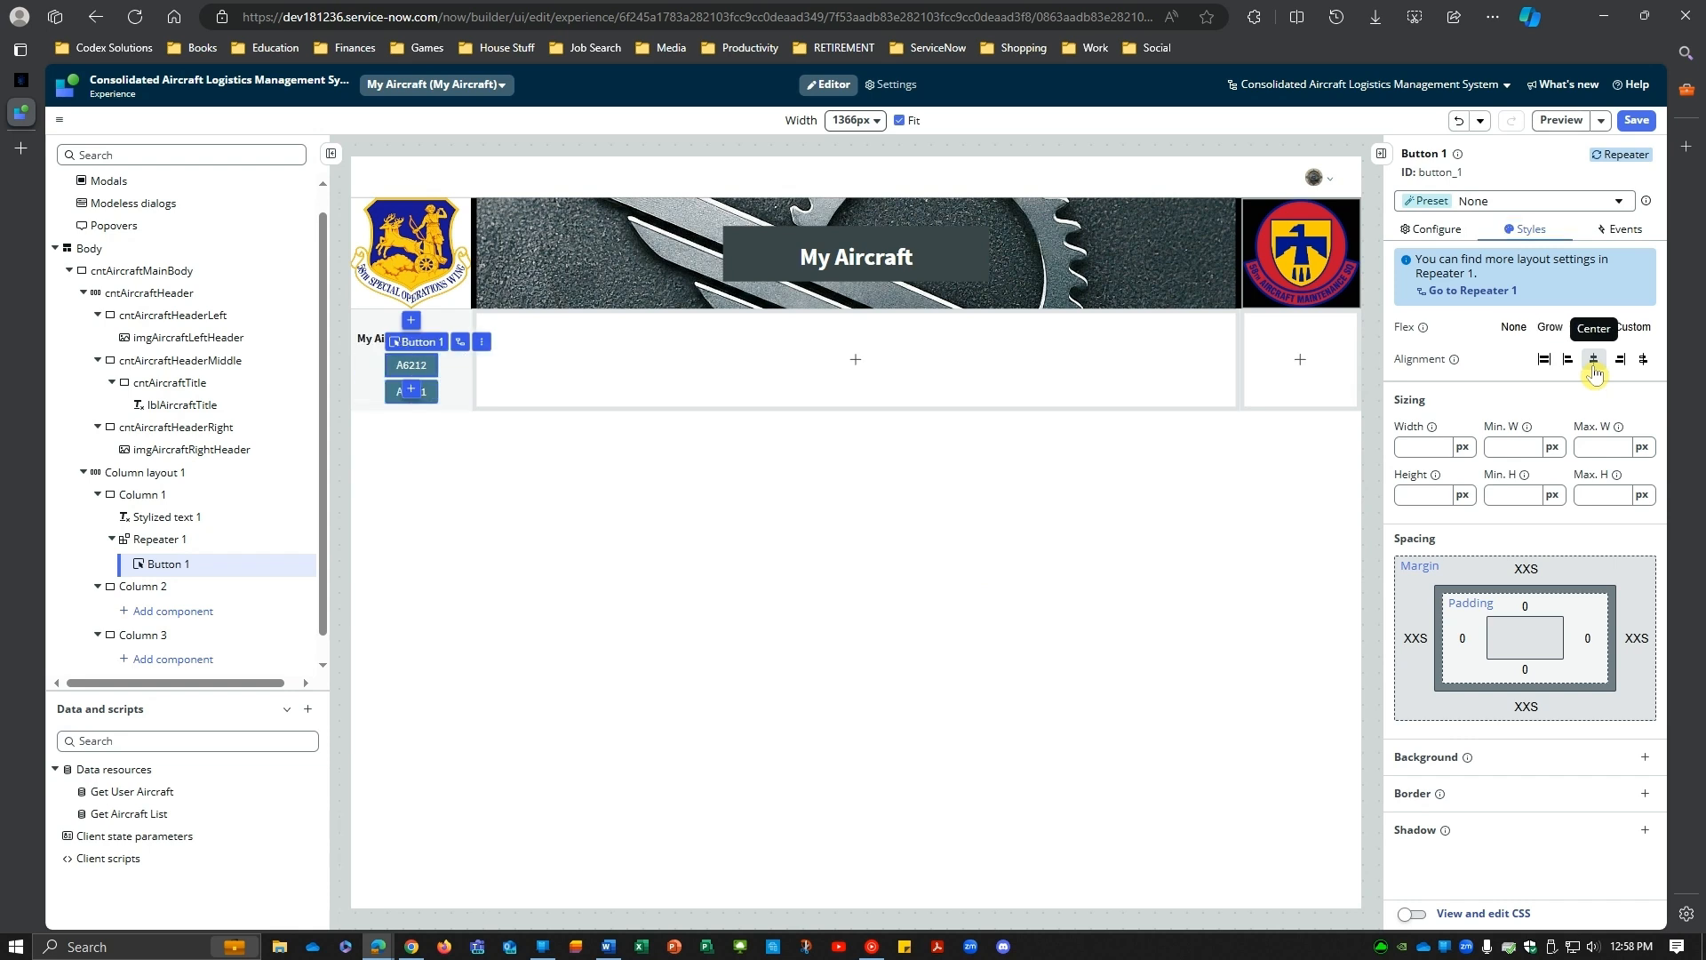
click(1544, 359)
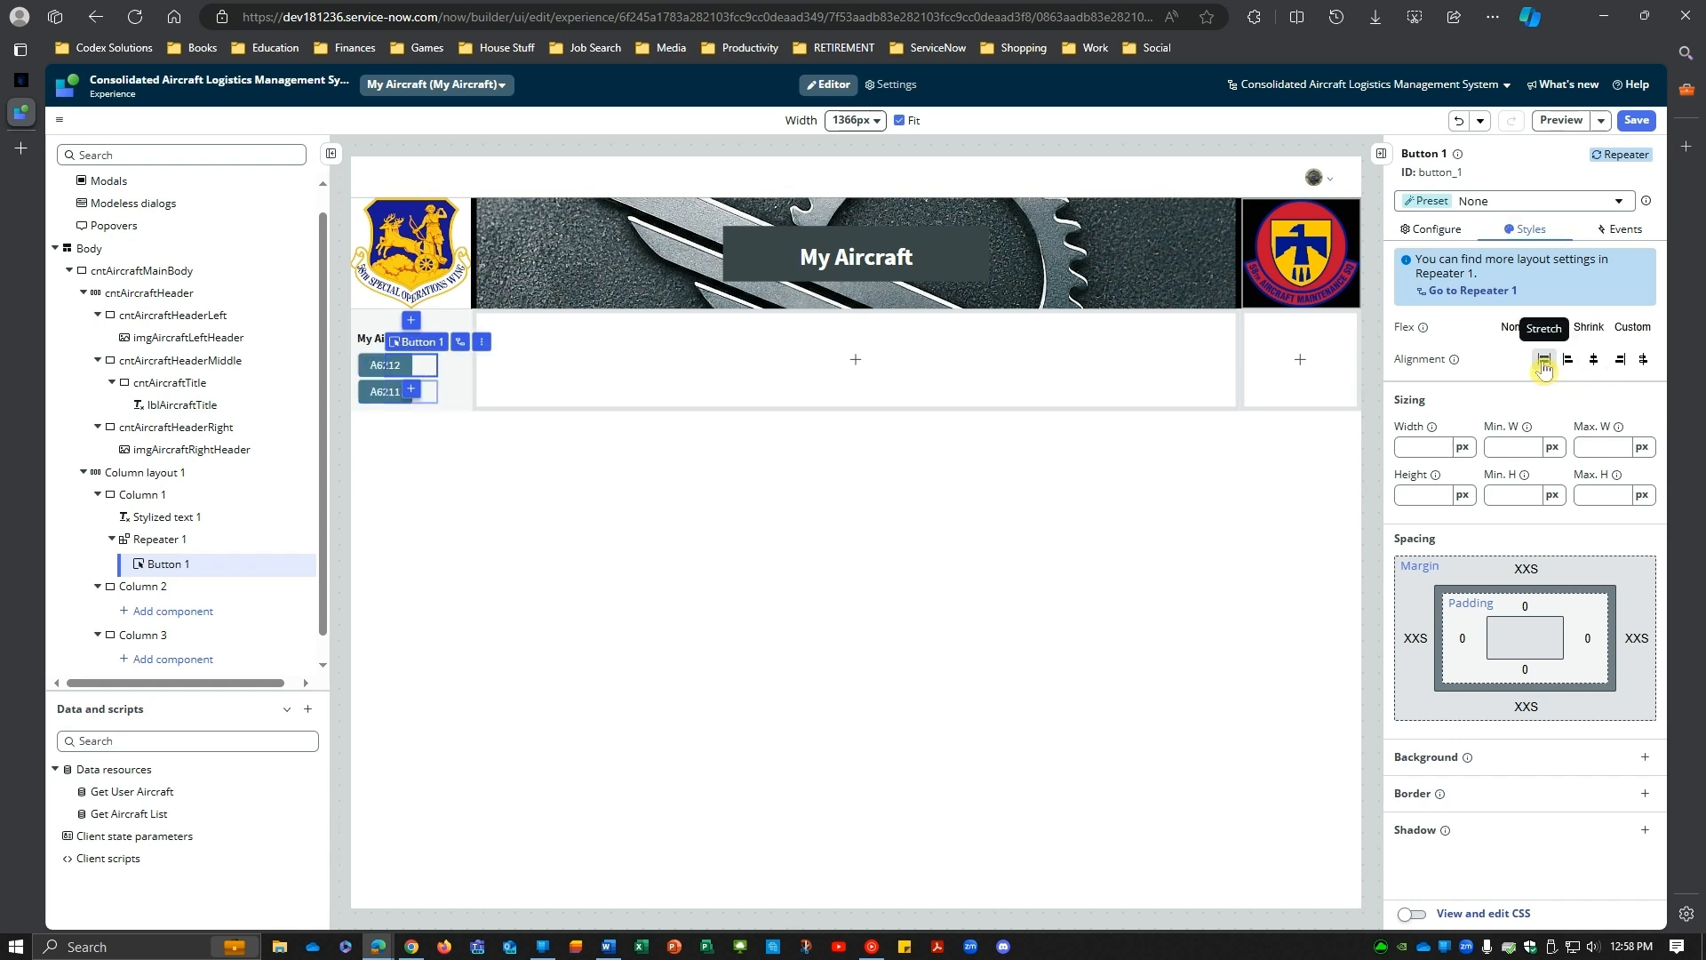
Step: Set Button 1's width to 100 with % as the unit
click(1462, 446)
click(1468, 510)
click(1419, 445)
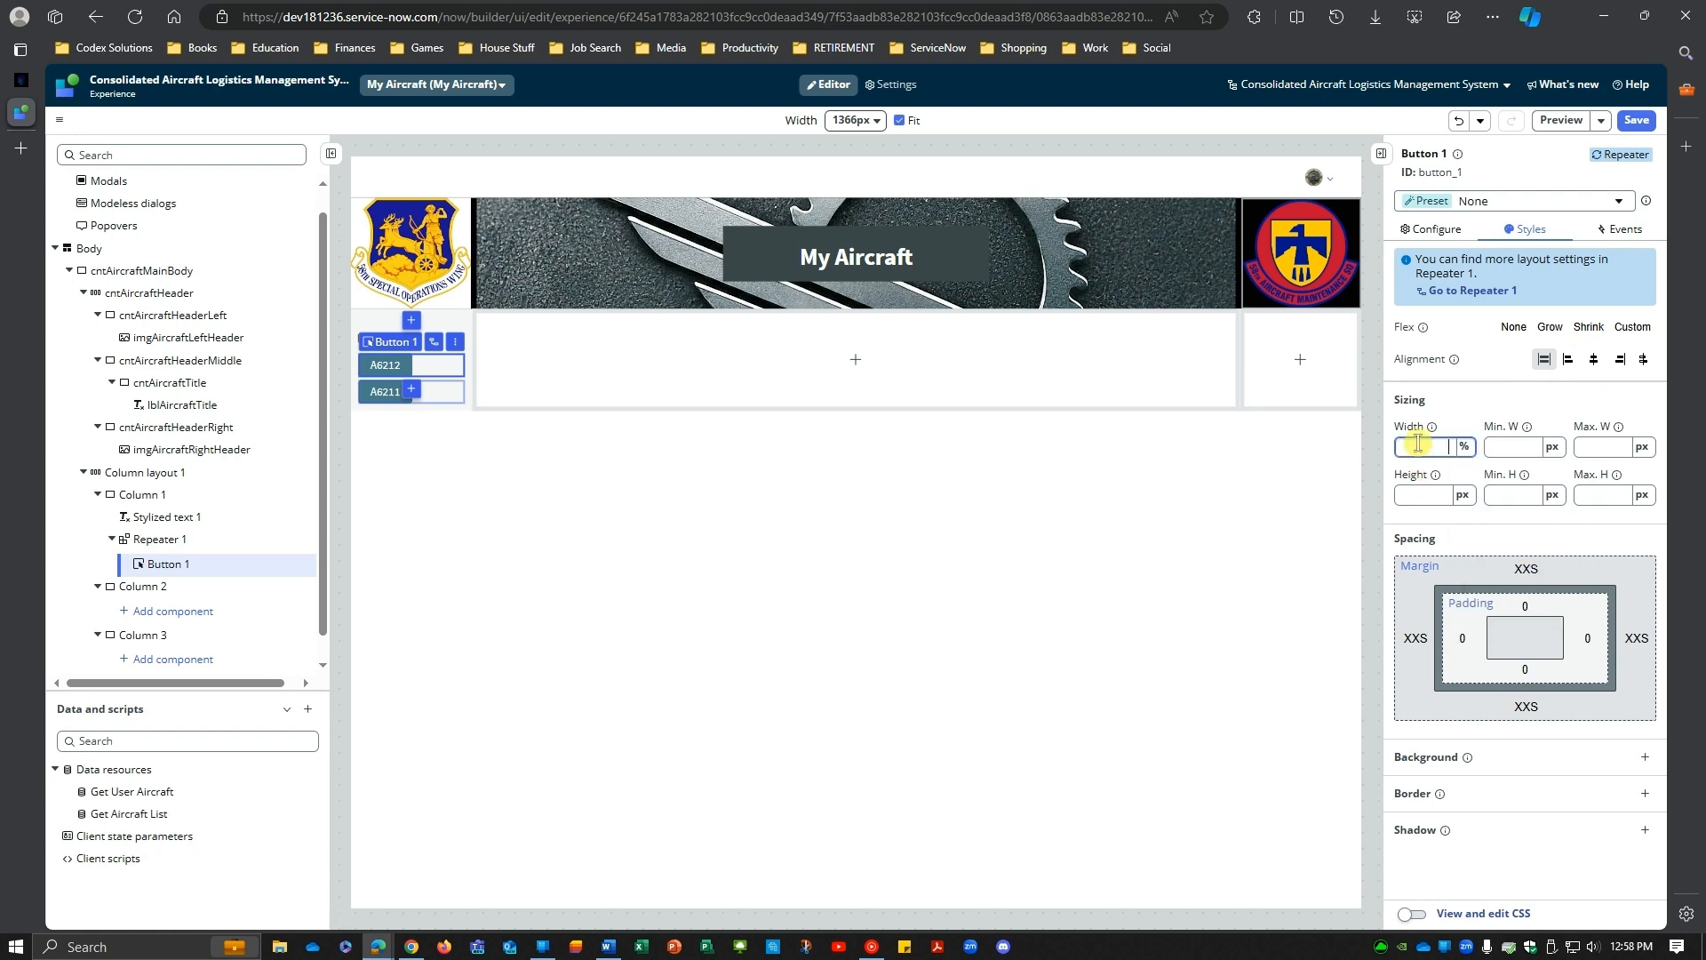
text(100)
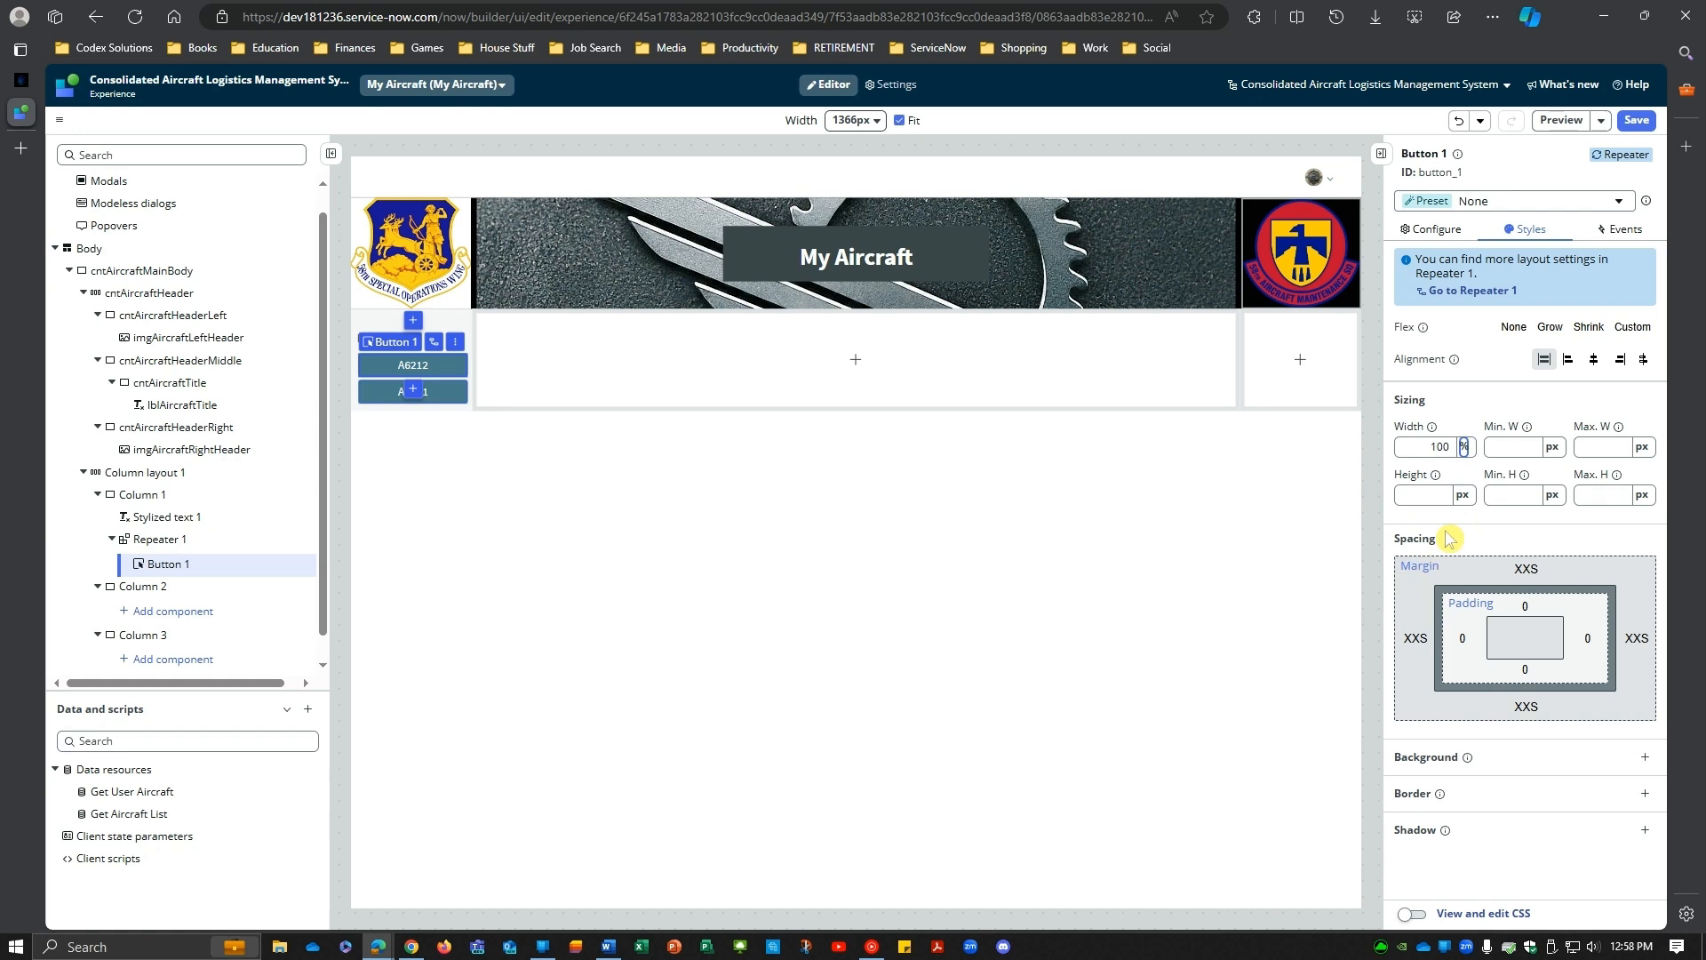
click(1463, 449)
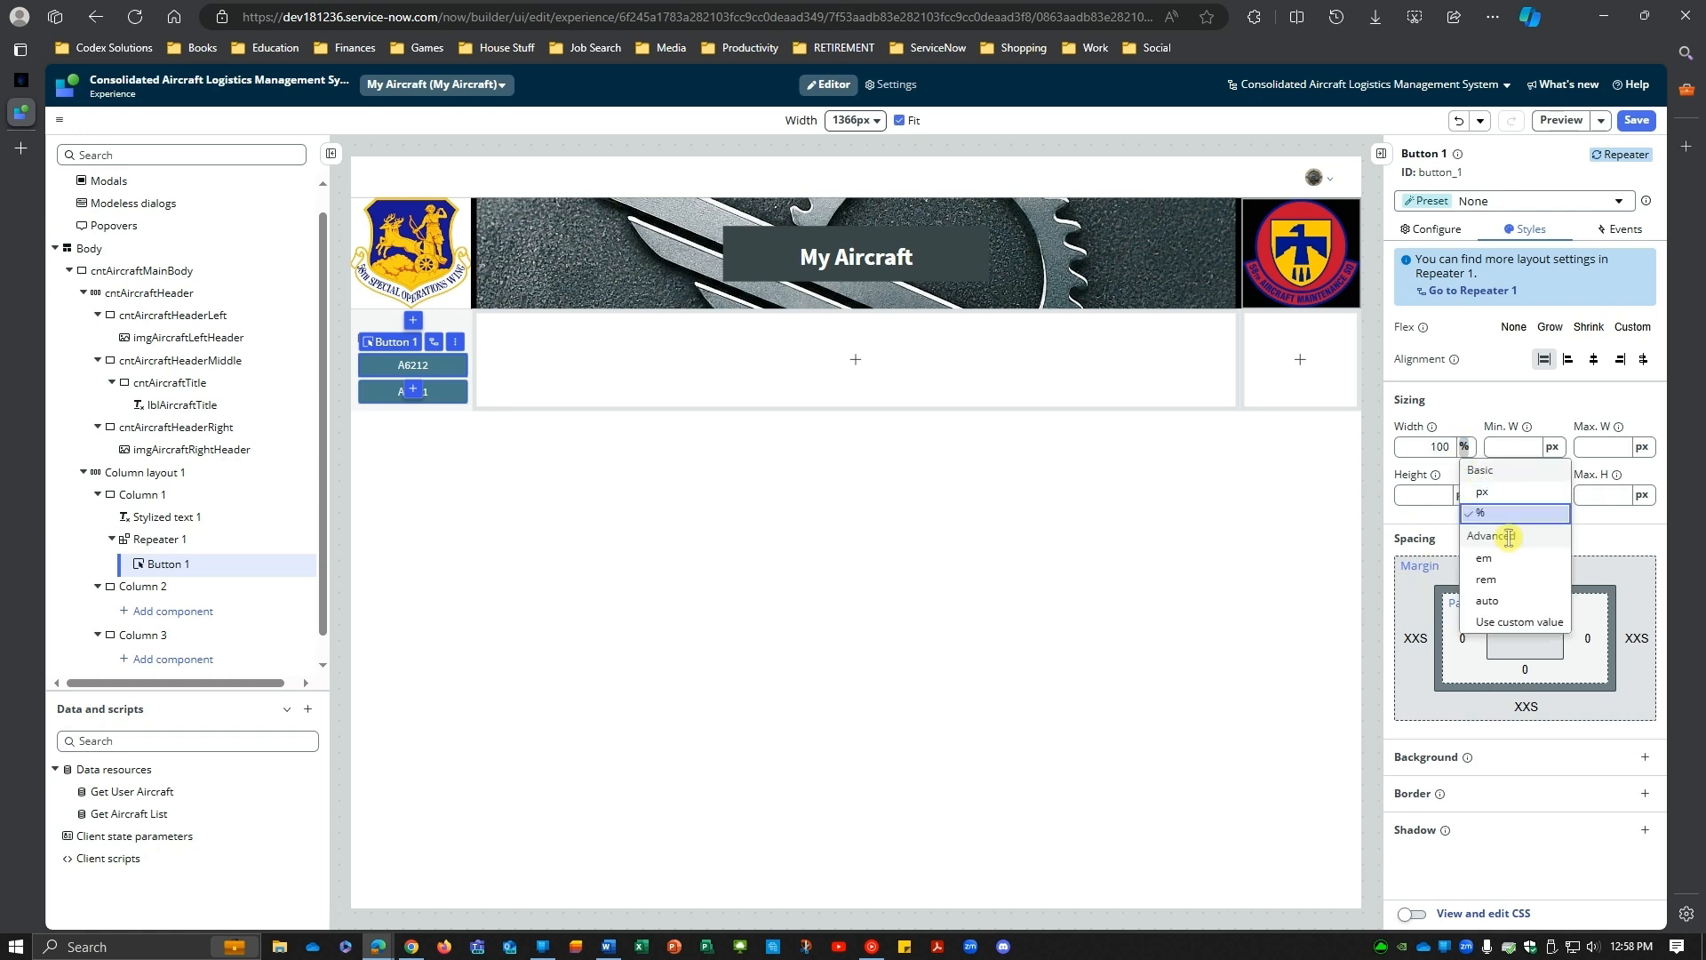
click(1495, 398)
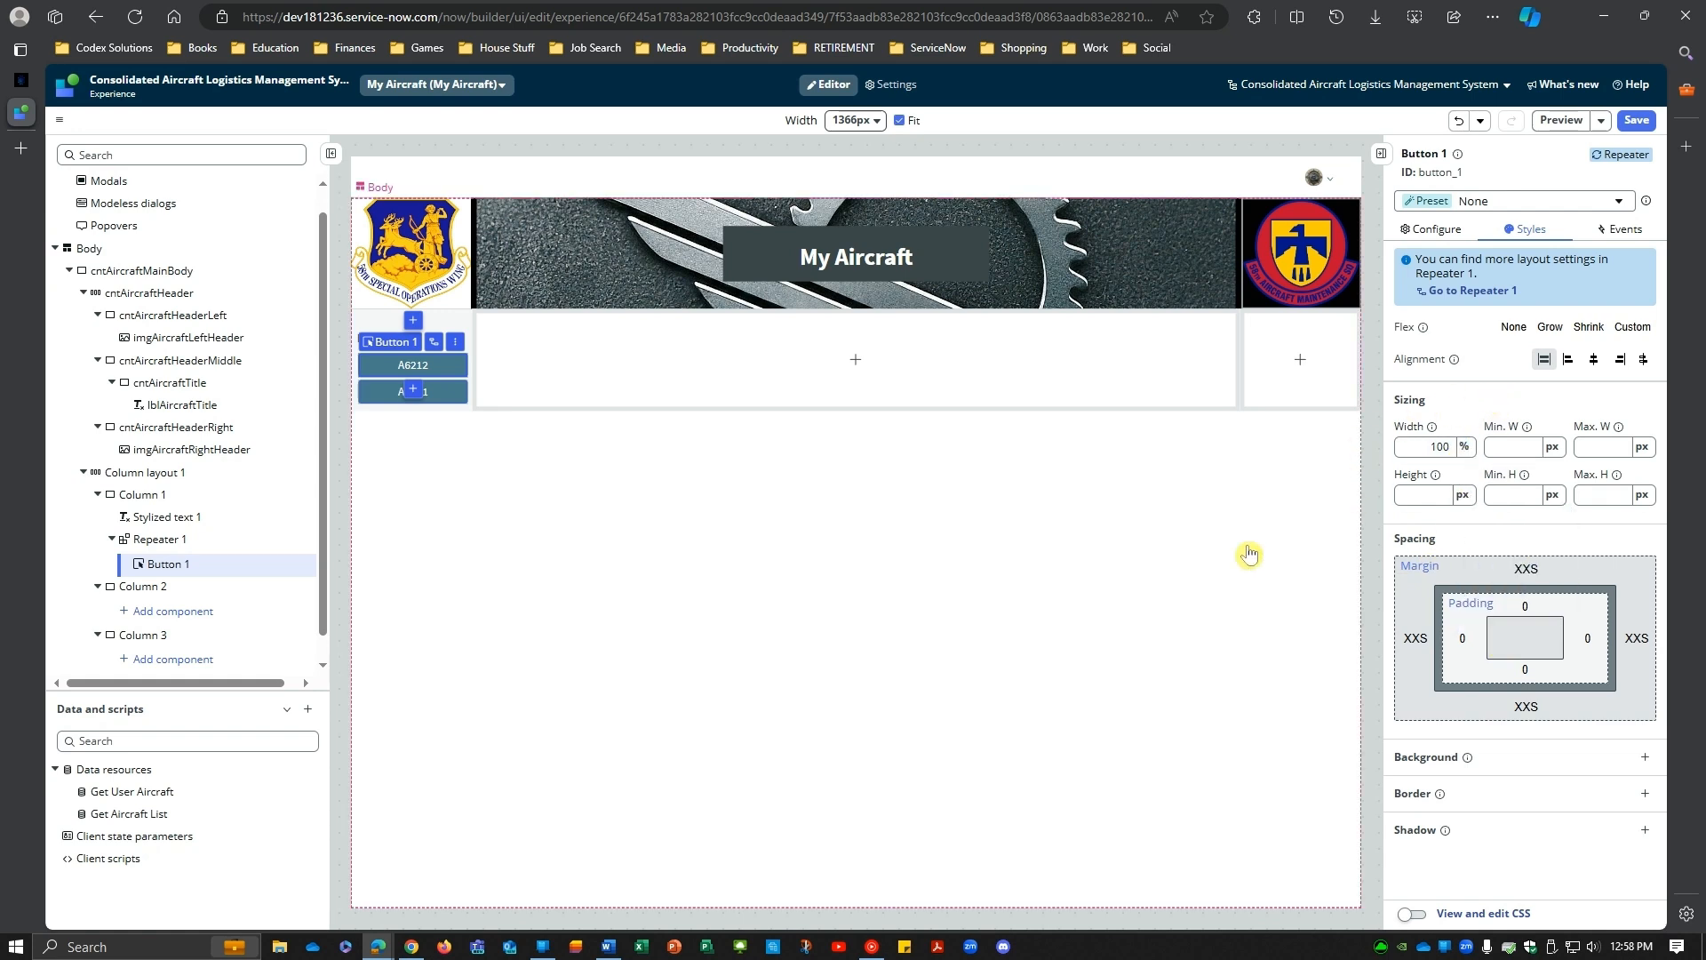
click(853, 585)
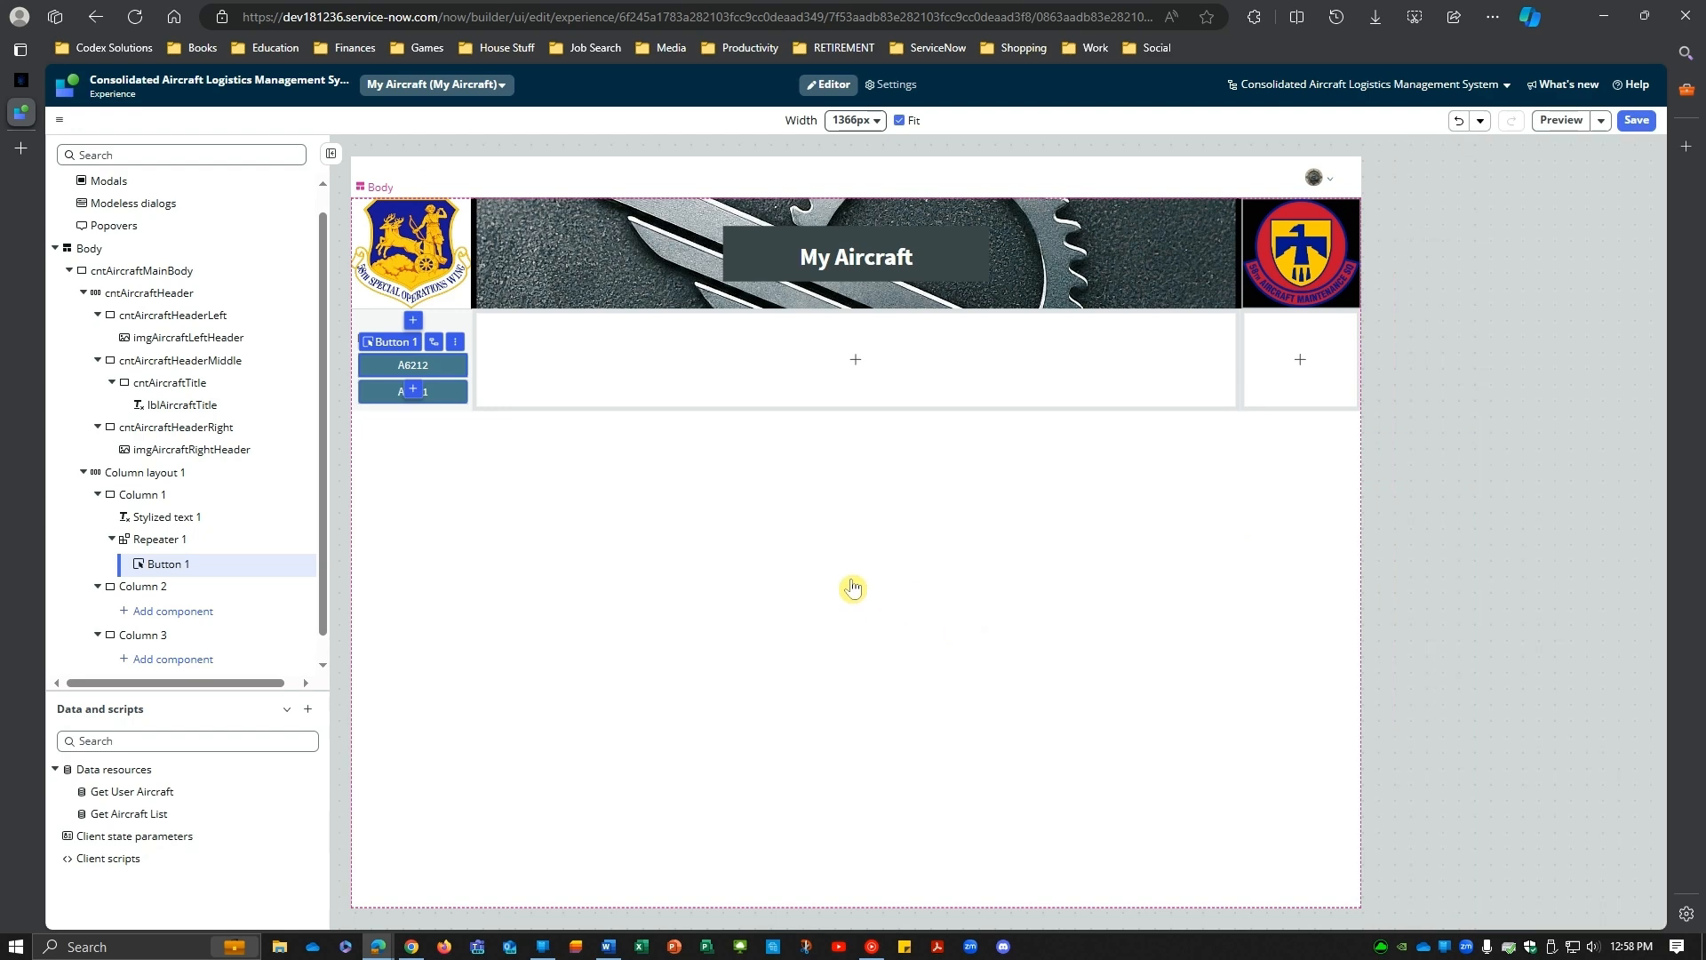
Step: Add a border to Button 1 and set its color to Neutral 0
click(447, 391)
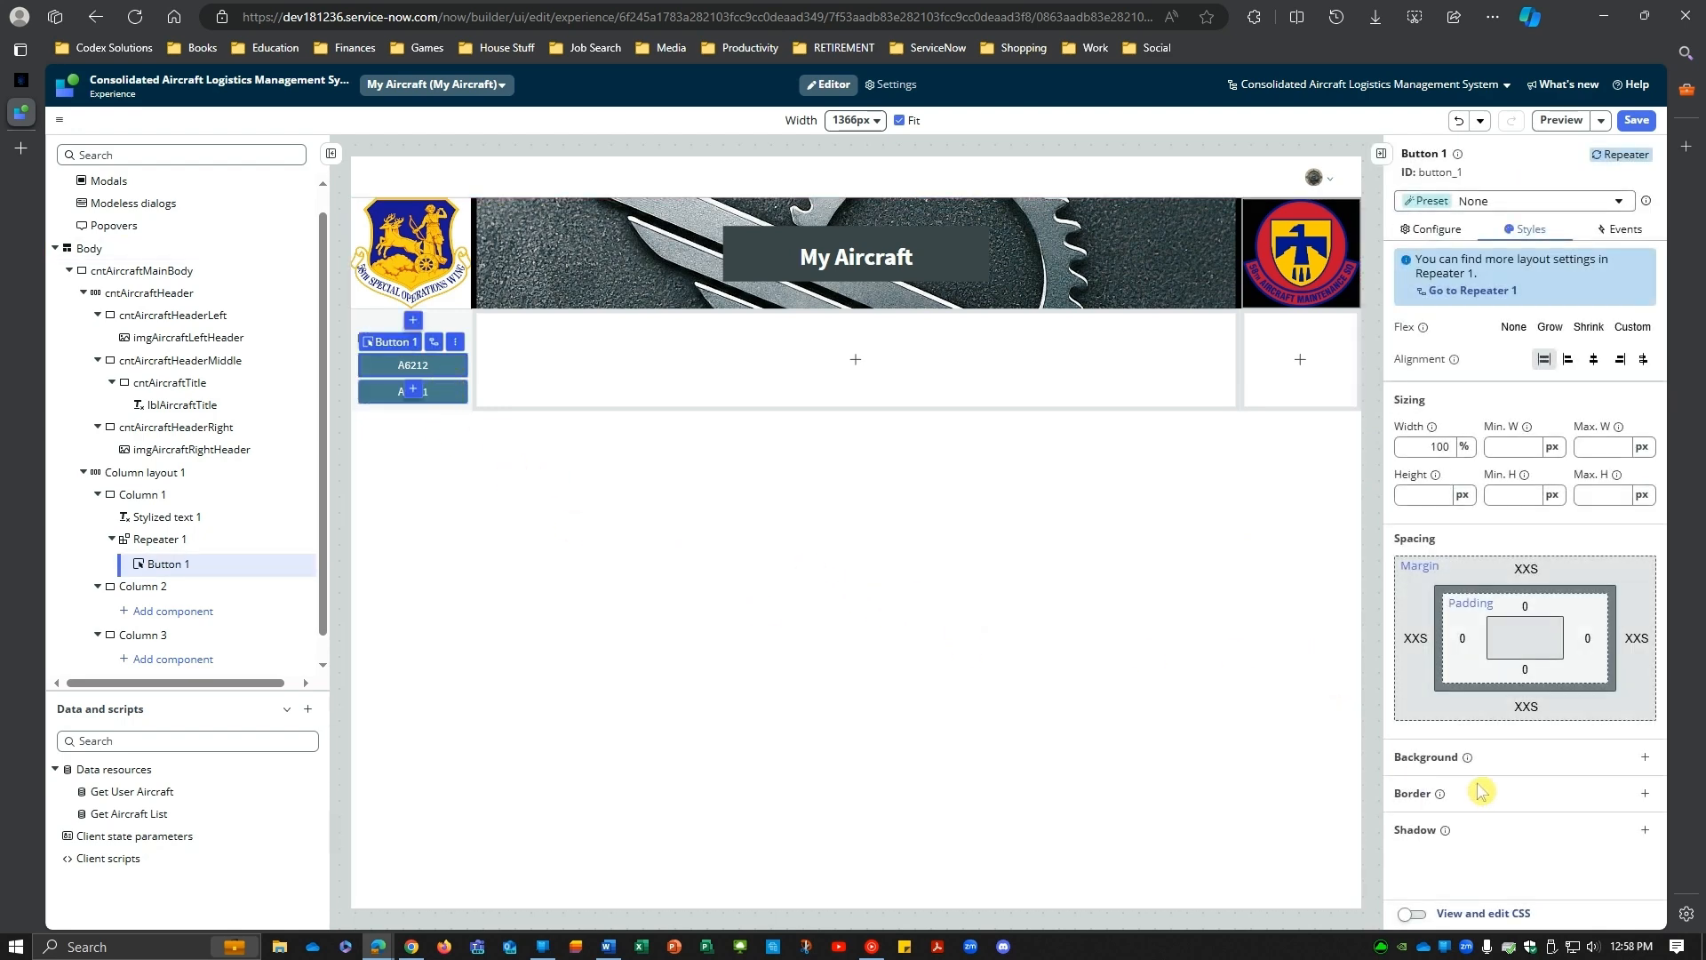
click(1643, 793)
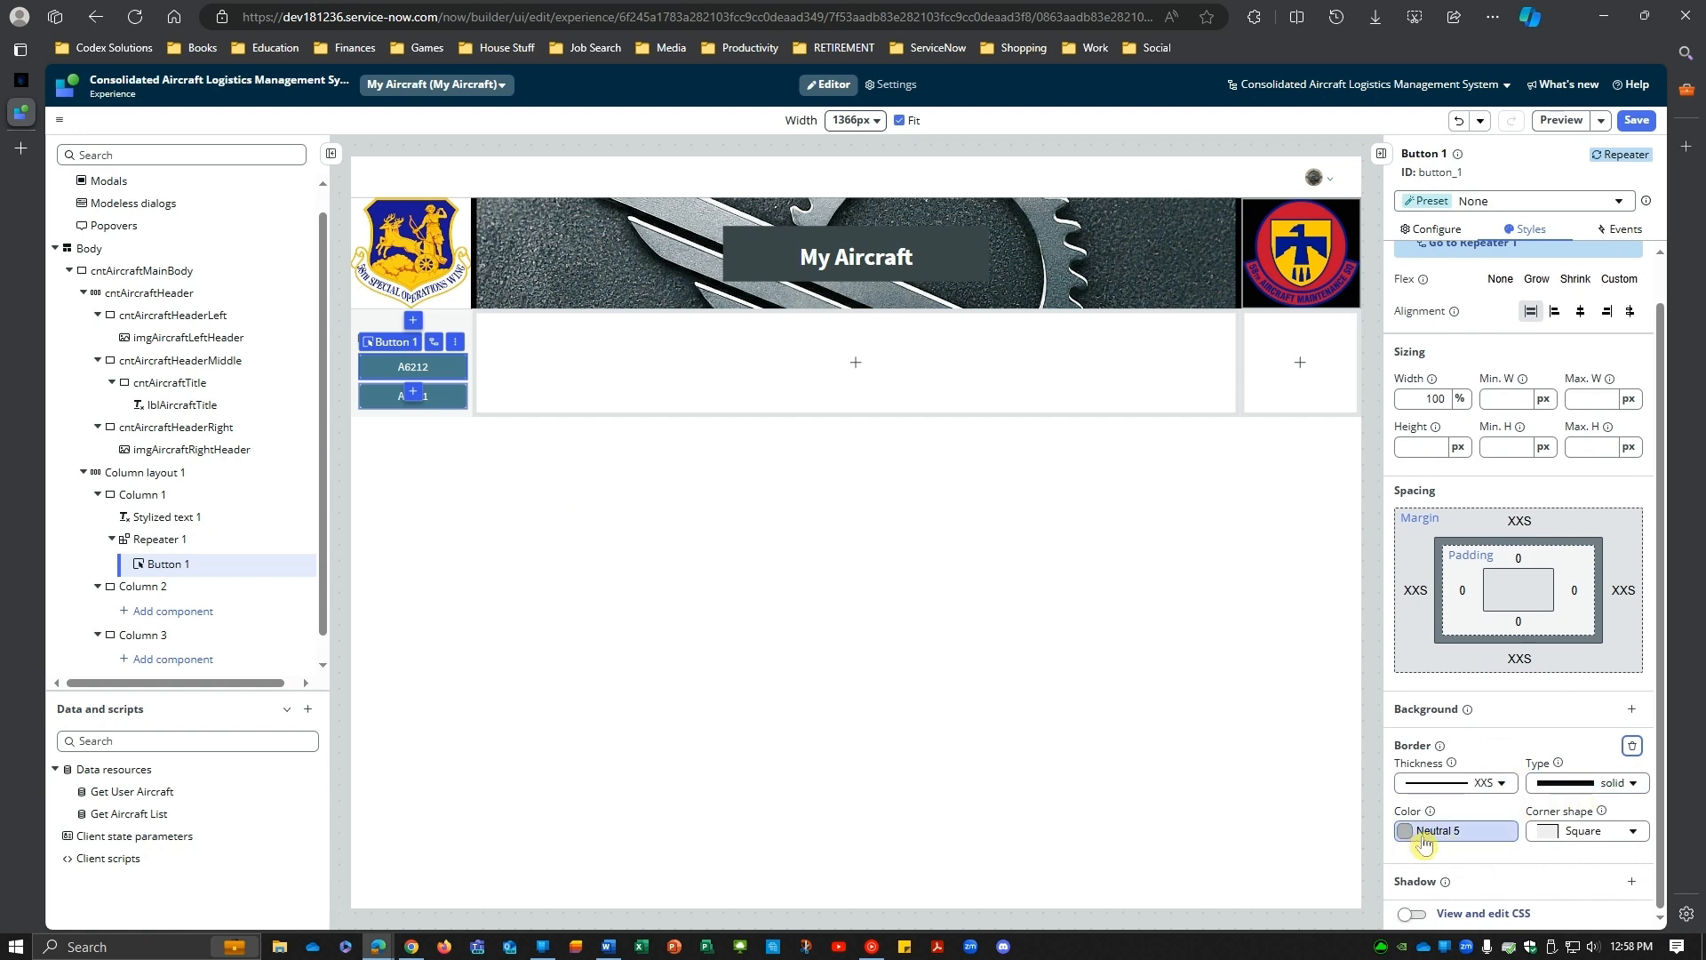
click(1407, 838)
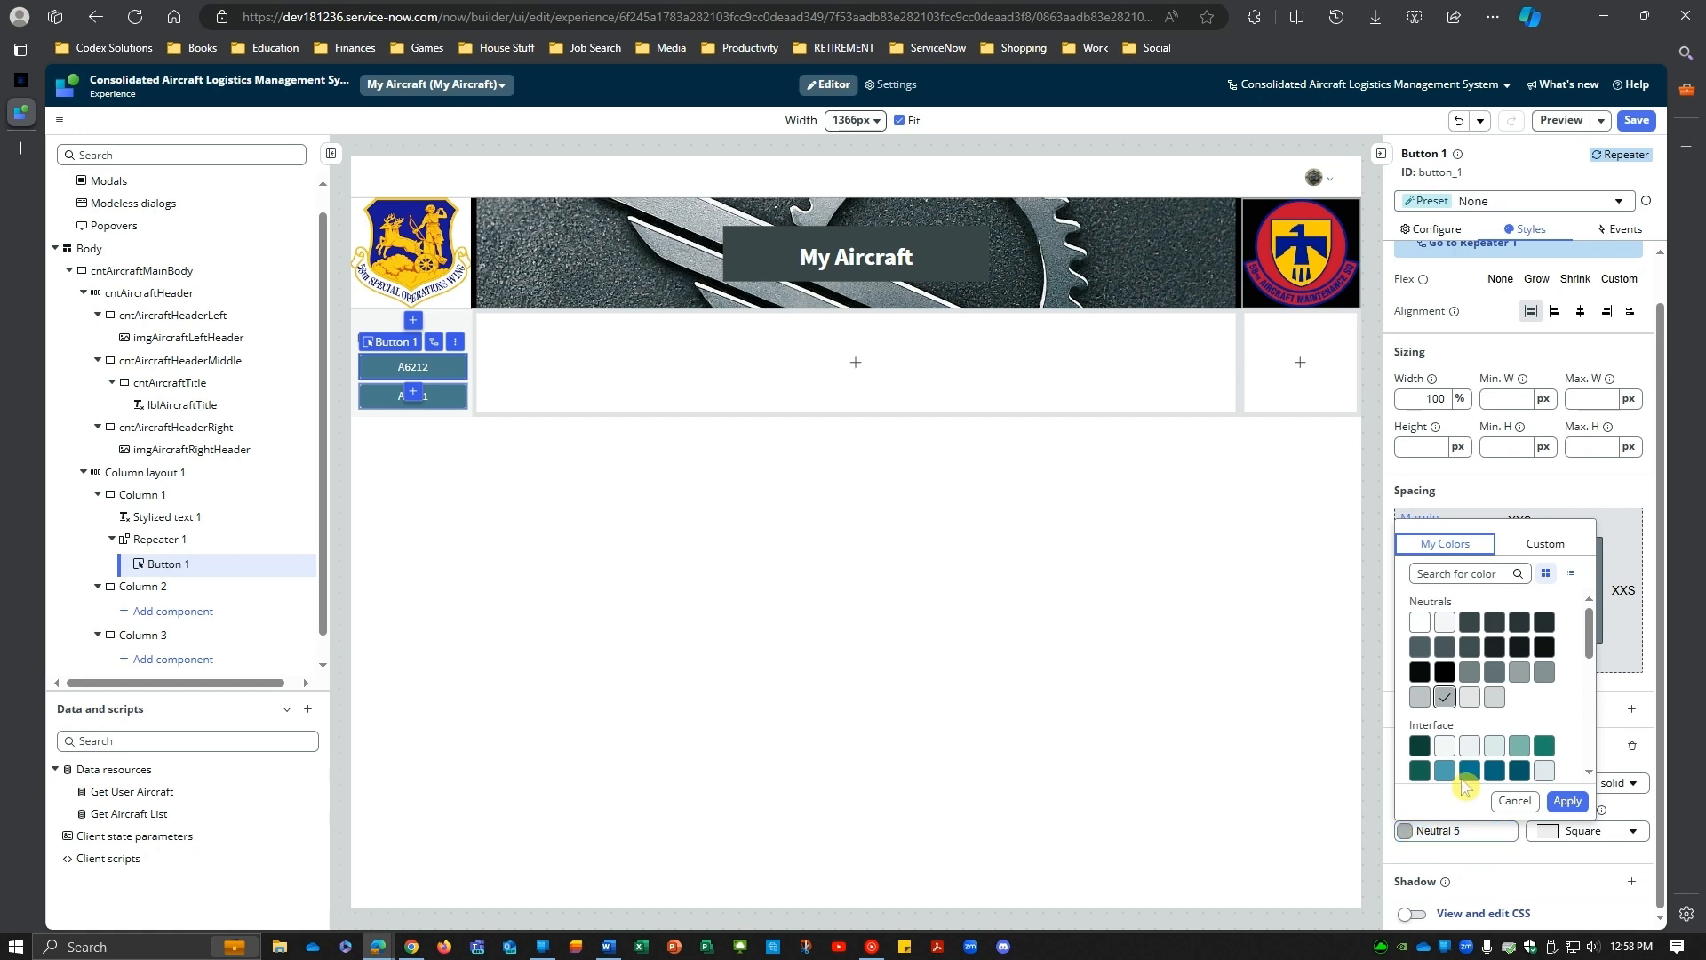
click(1420, 622)
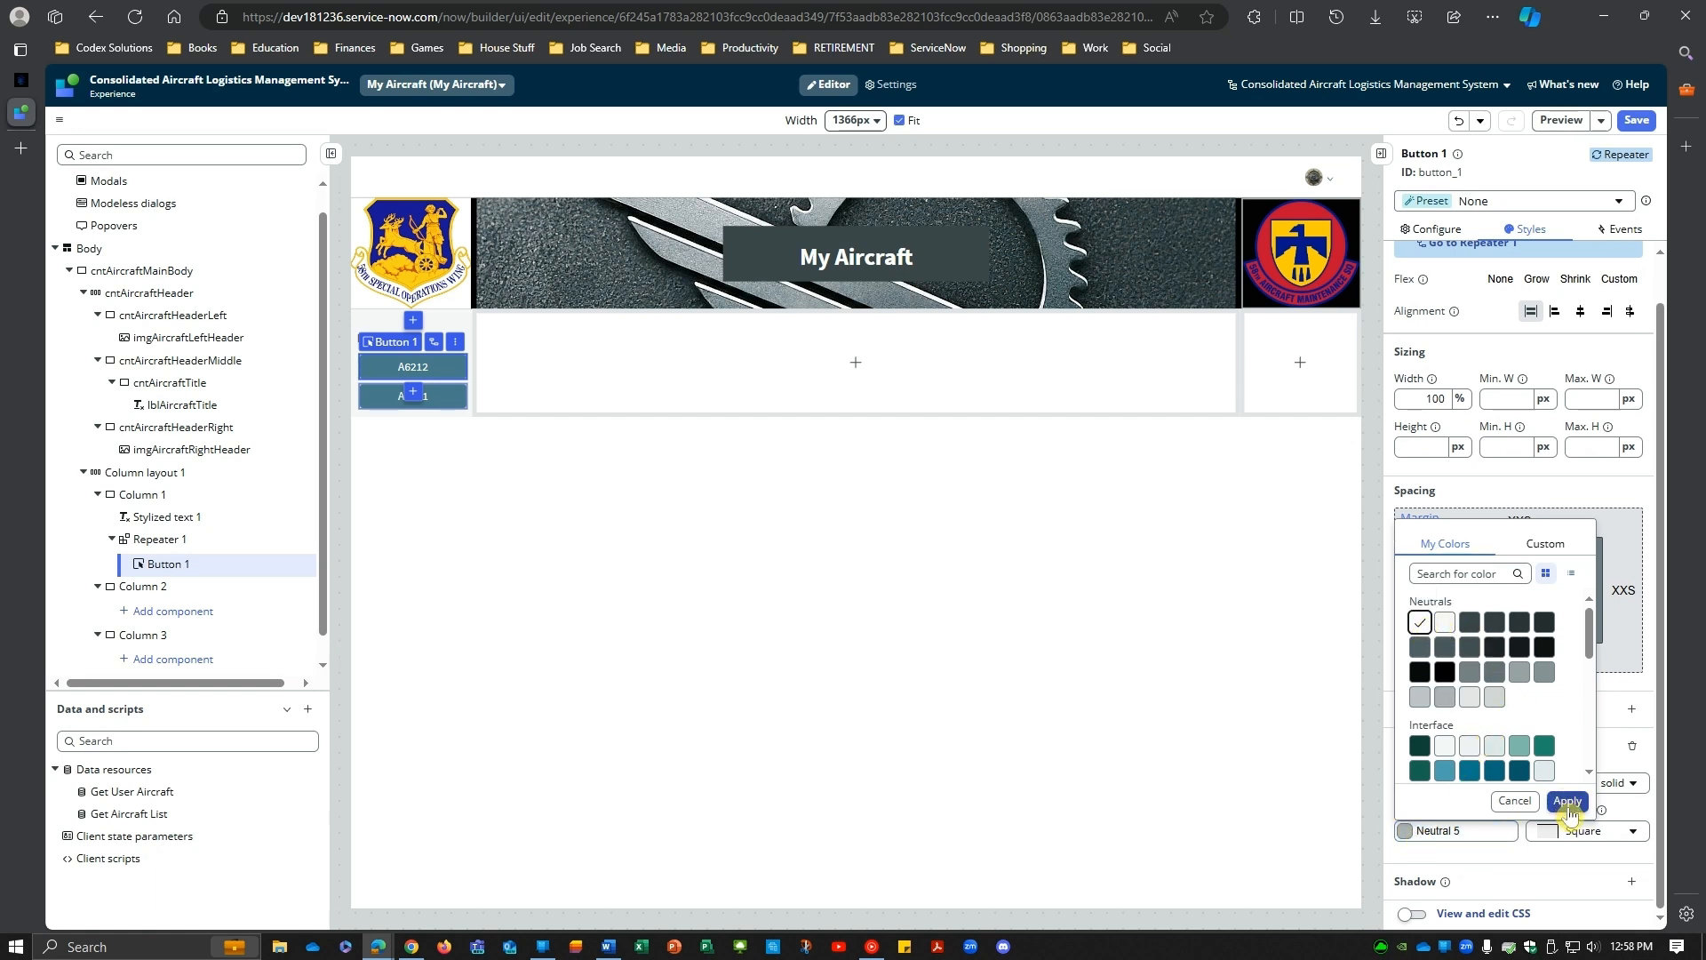
click(1566, 801)
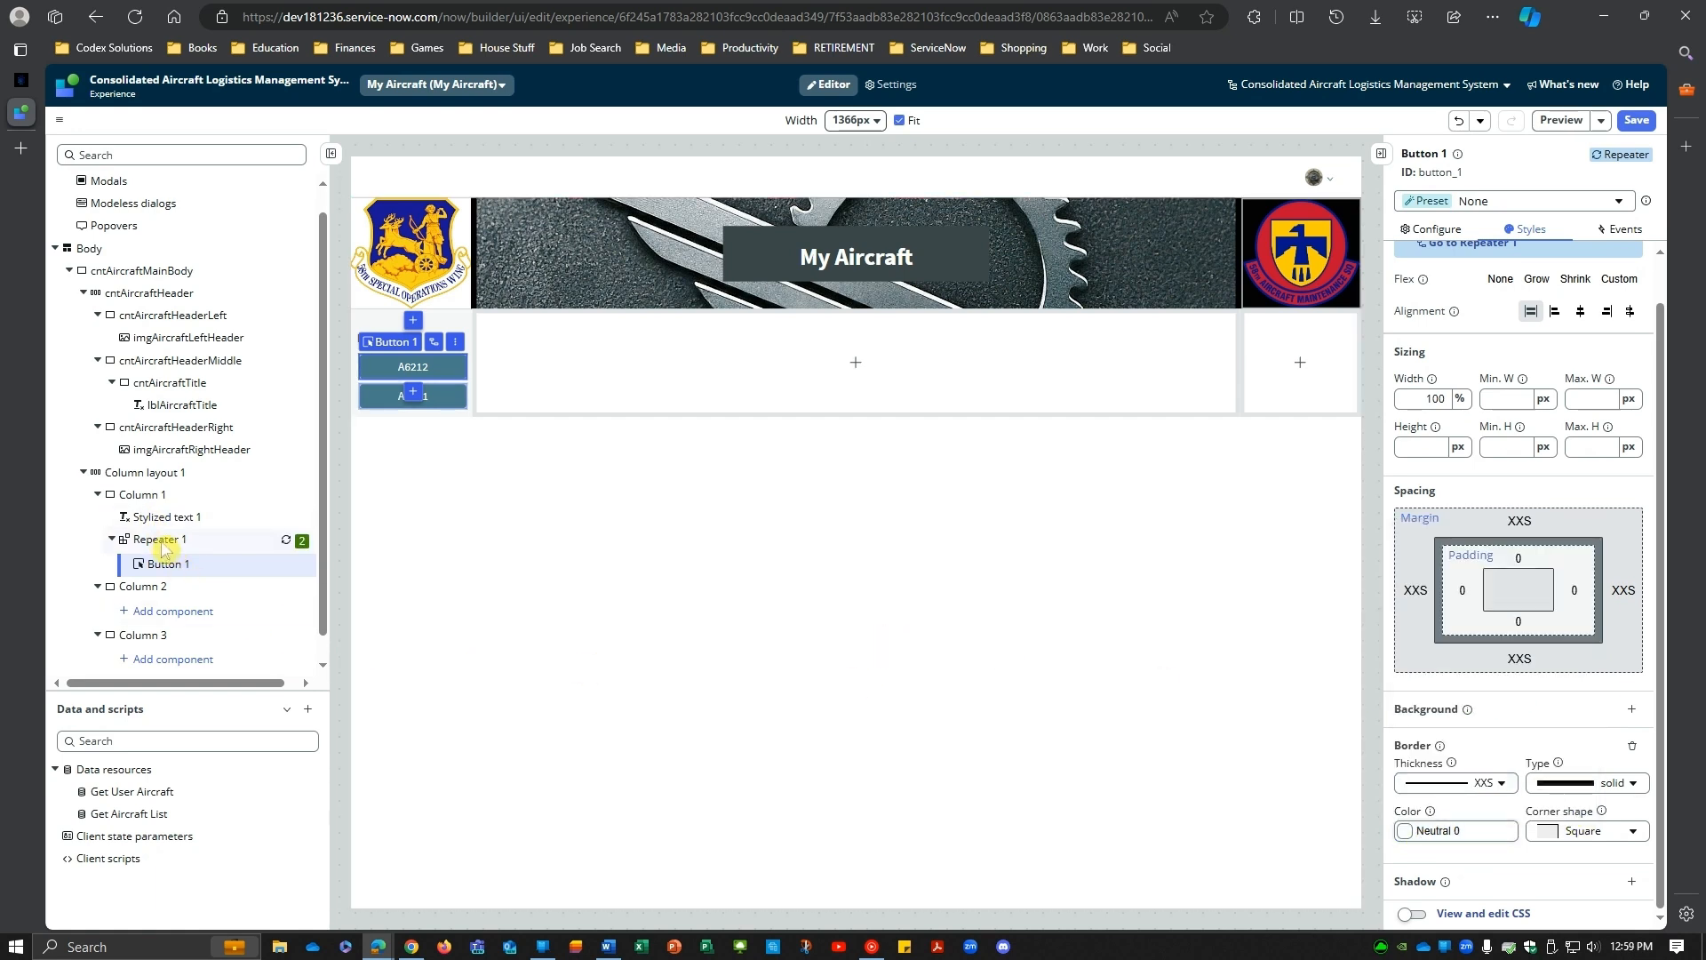
Step: Add a background to Column 1 and set its color to Neutral 21
click(135, 494)
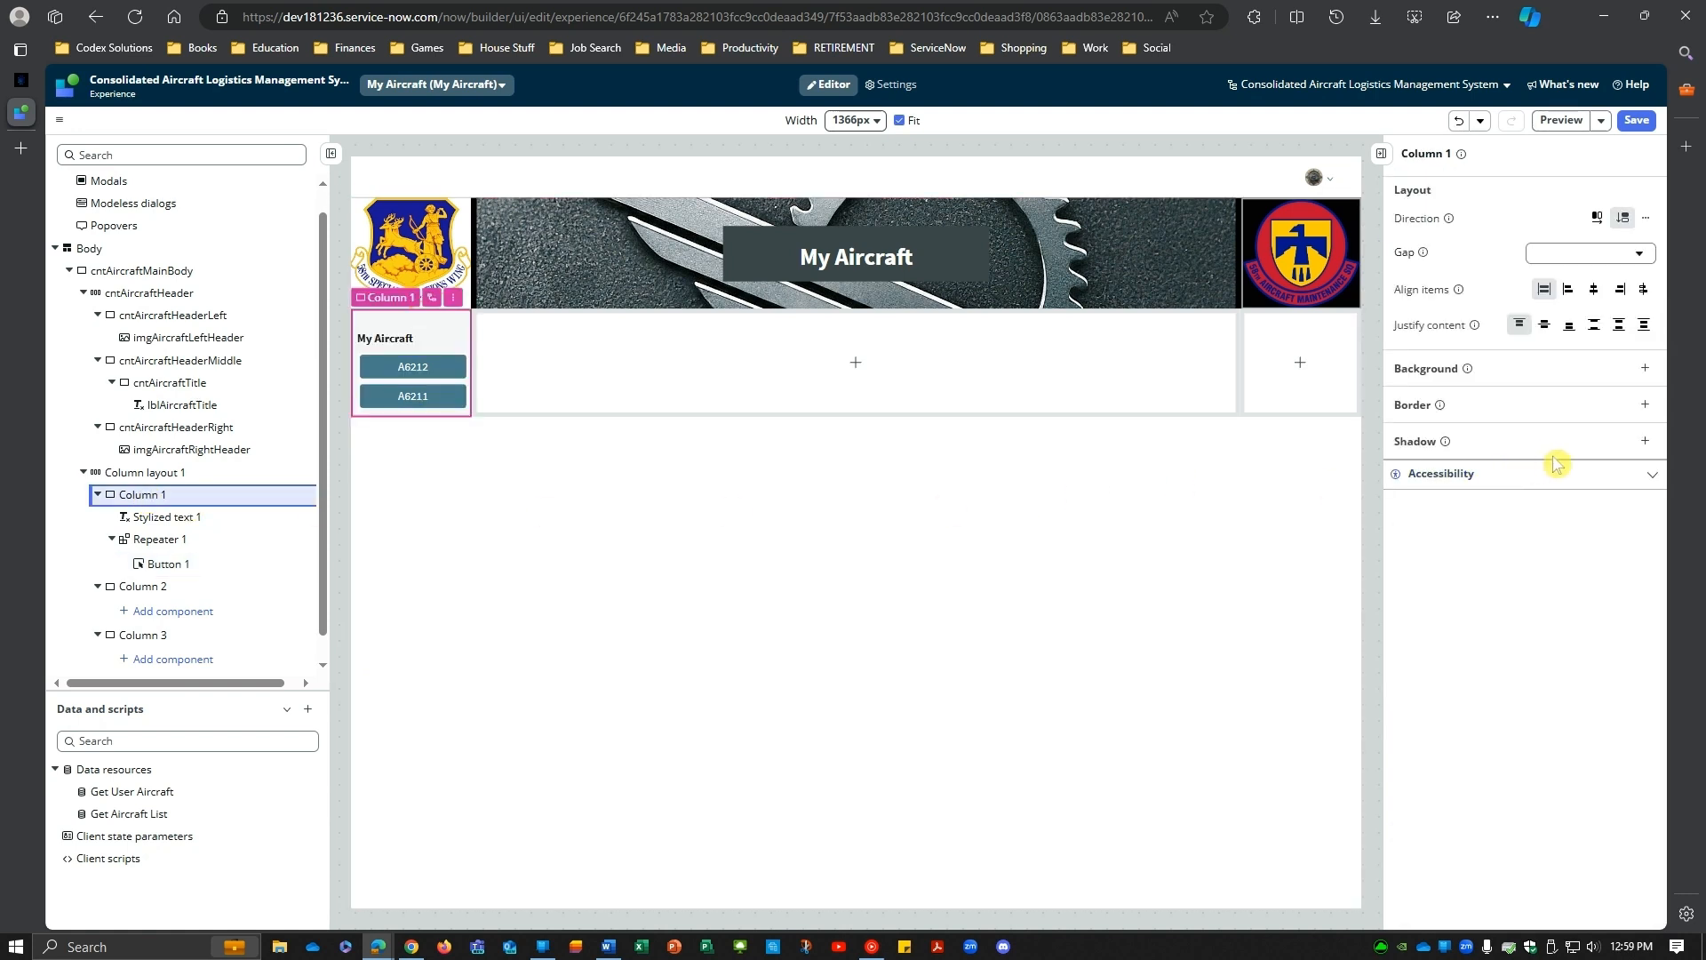
click(1645, 368)
click(1536, 409)
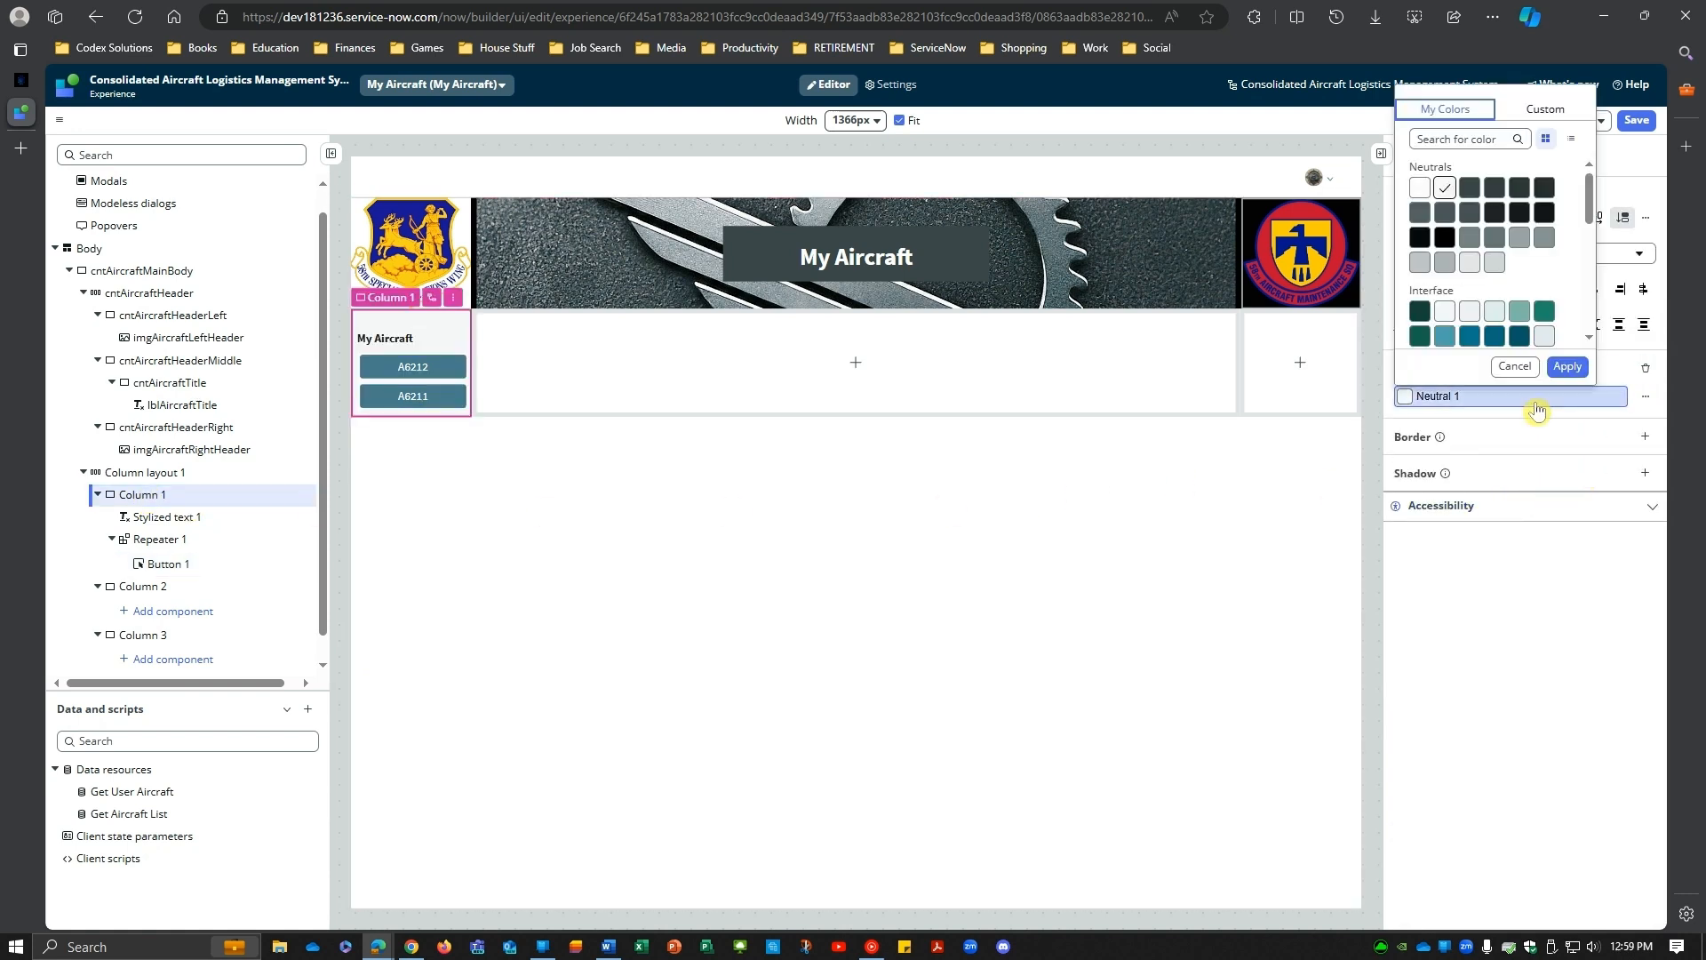
click(1446, 238)
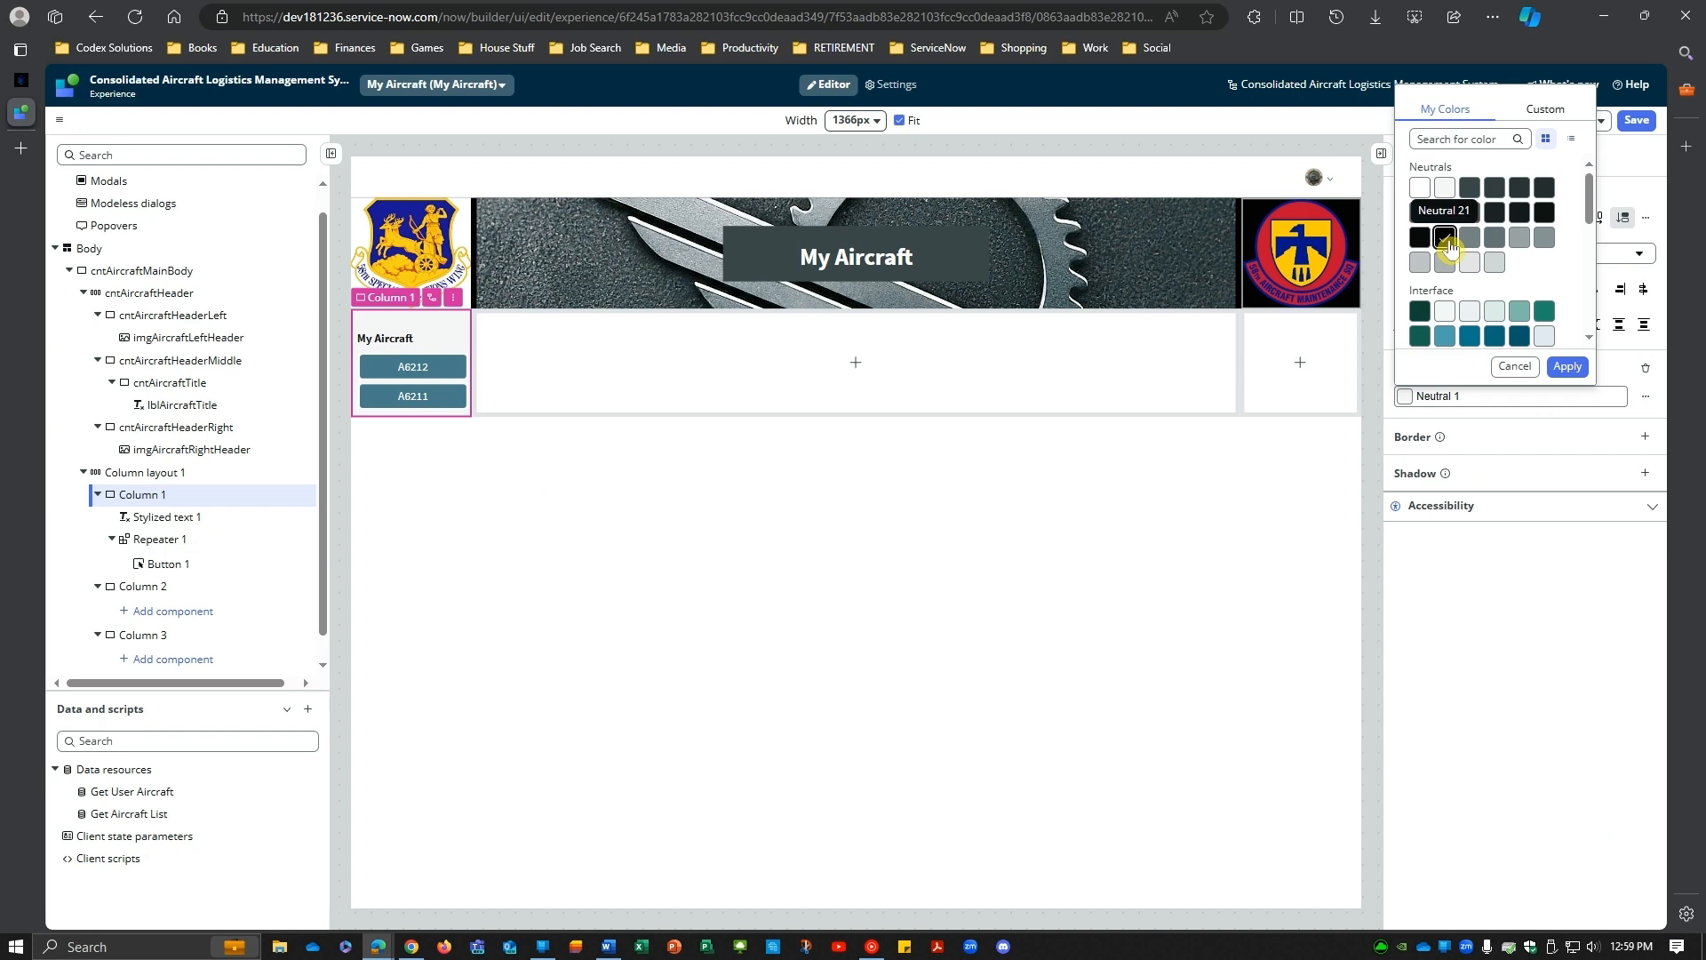
click(1567, 366)
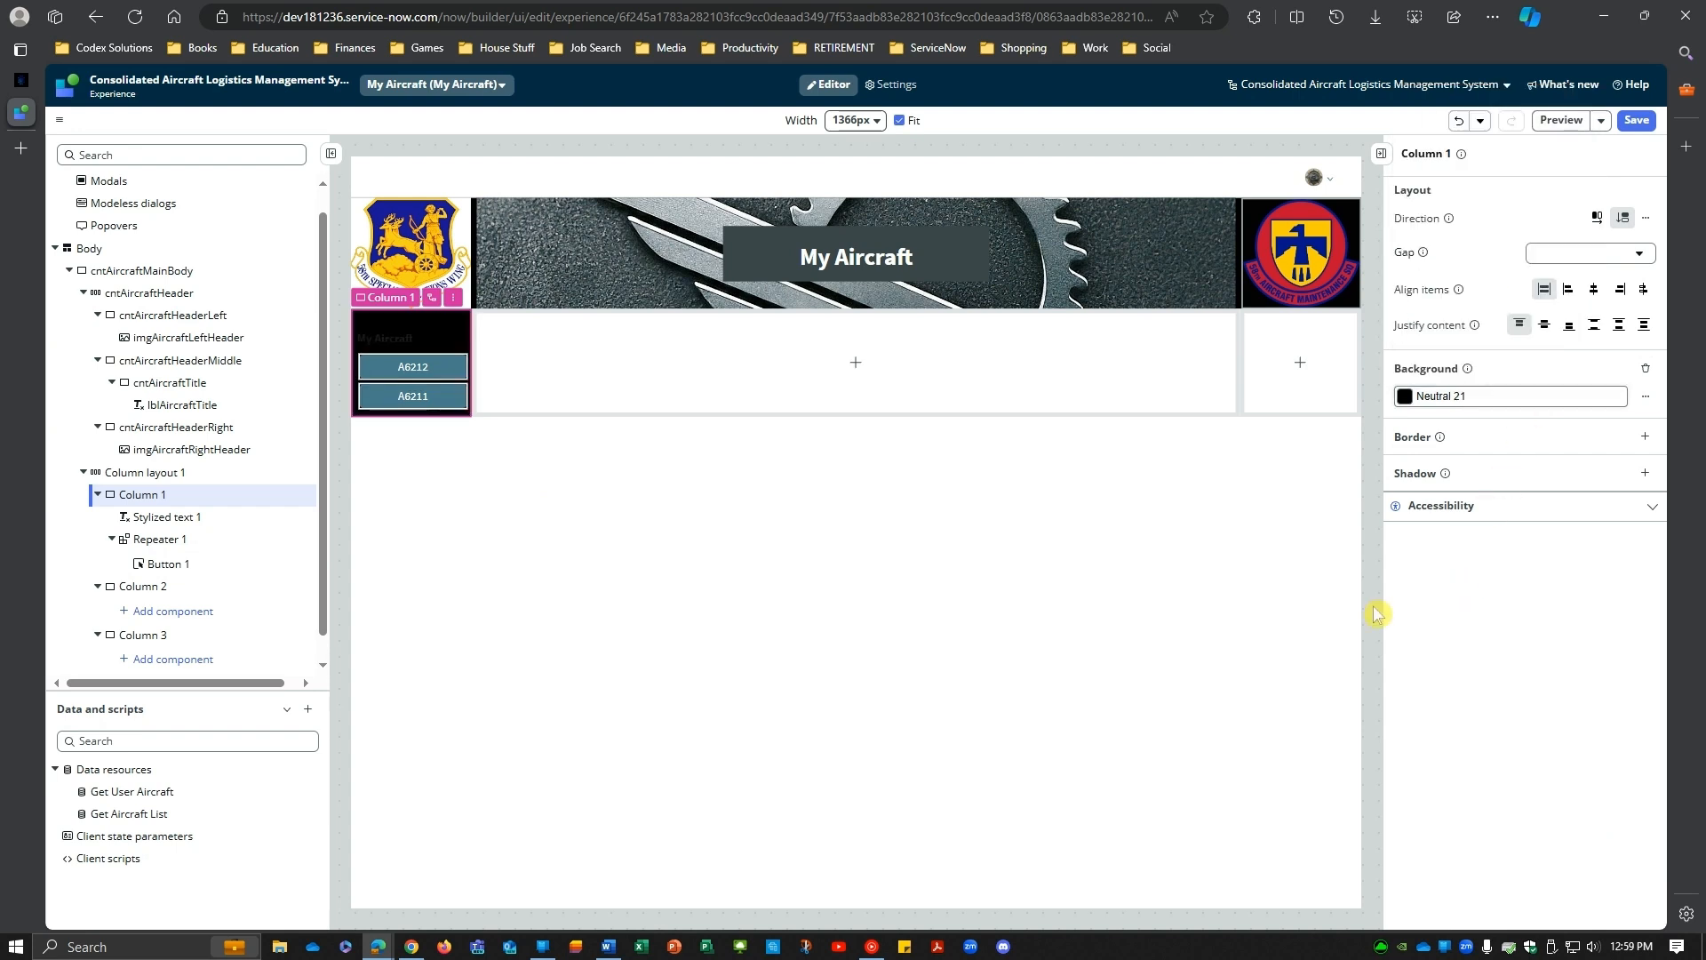
Step: Add a whitesmoke text color to the CSS styles of Stylized text 1 in Column 1
click(171, 517)
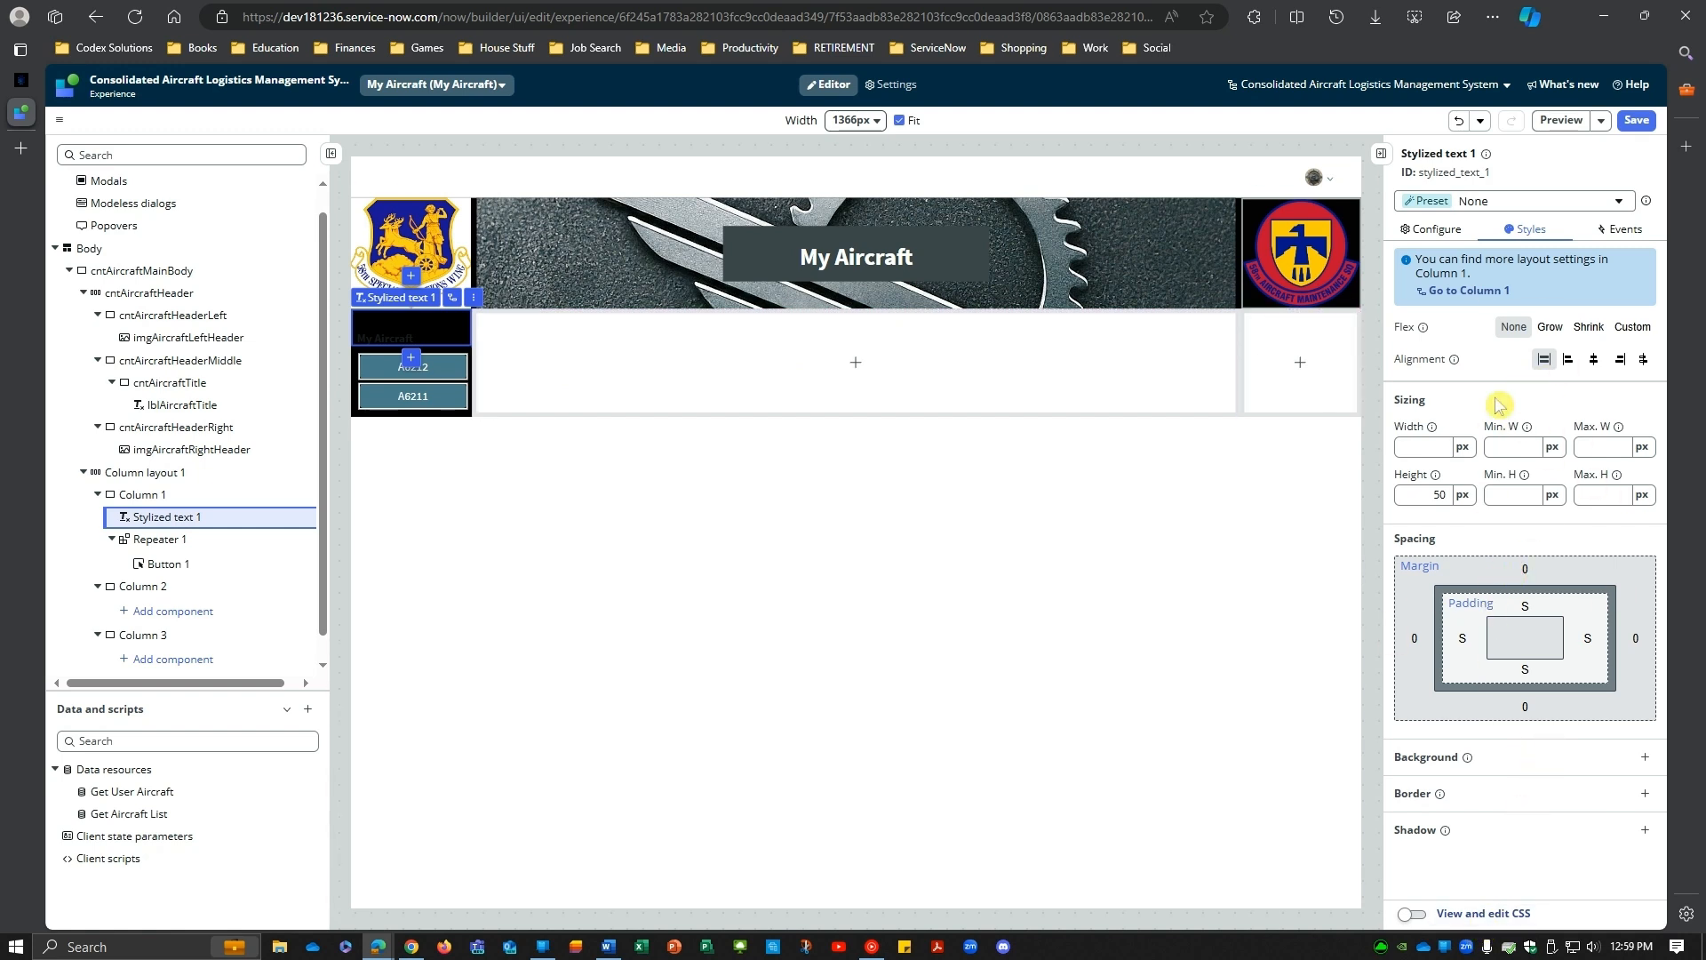
click(1501, 919)
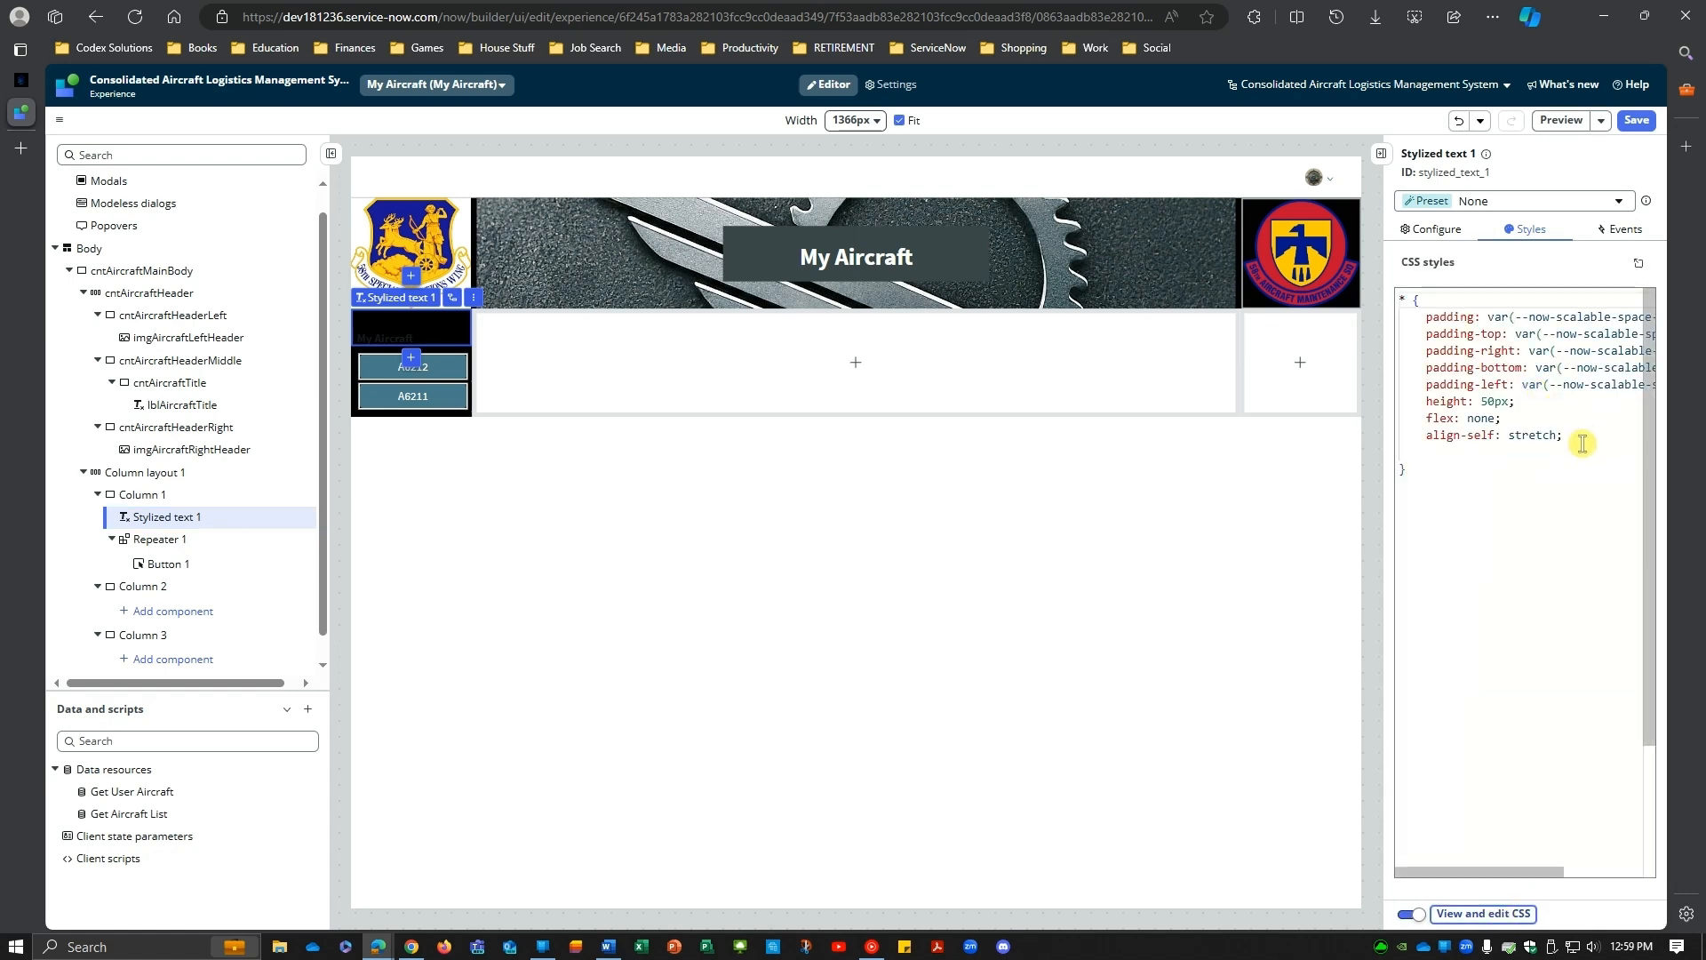
click(1591, 442)
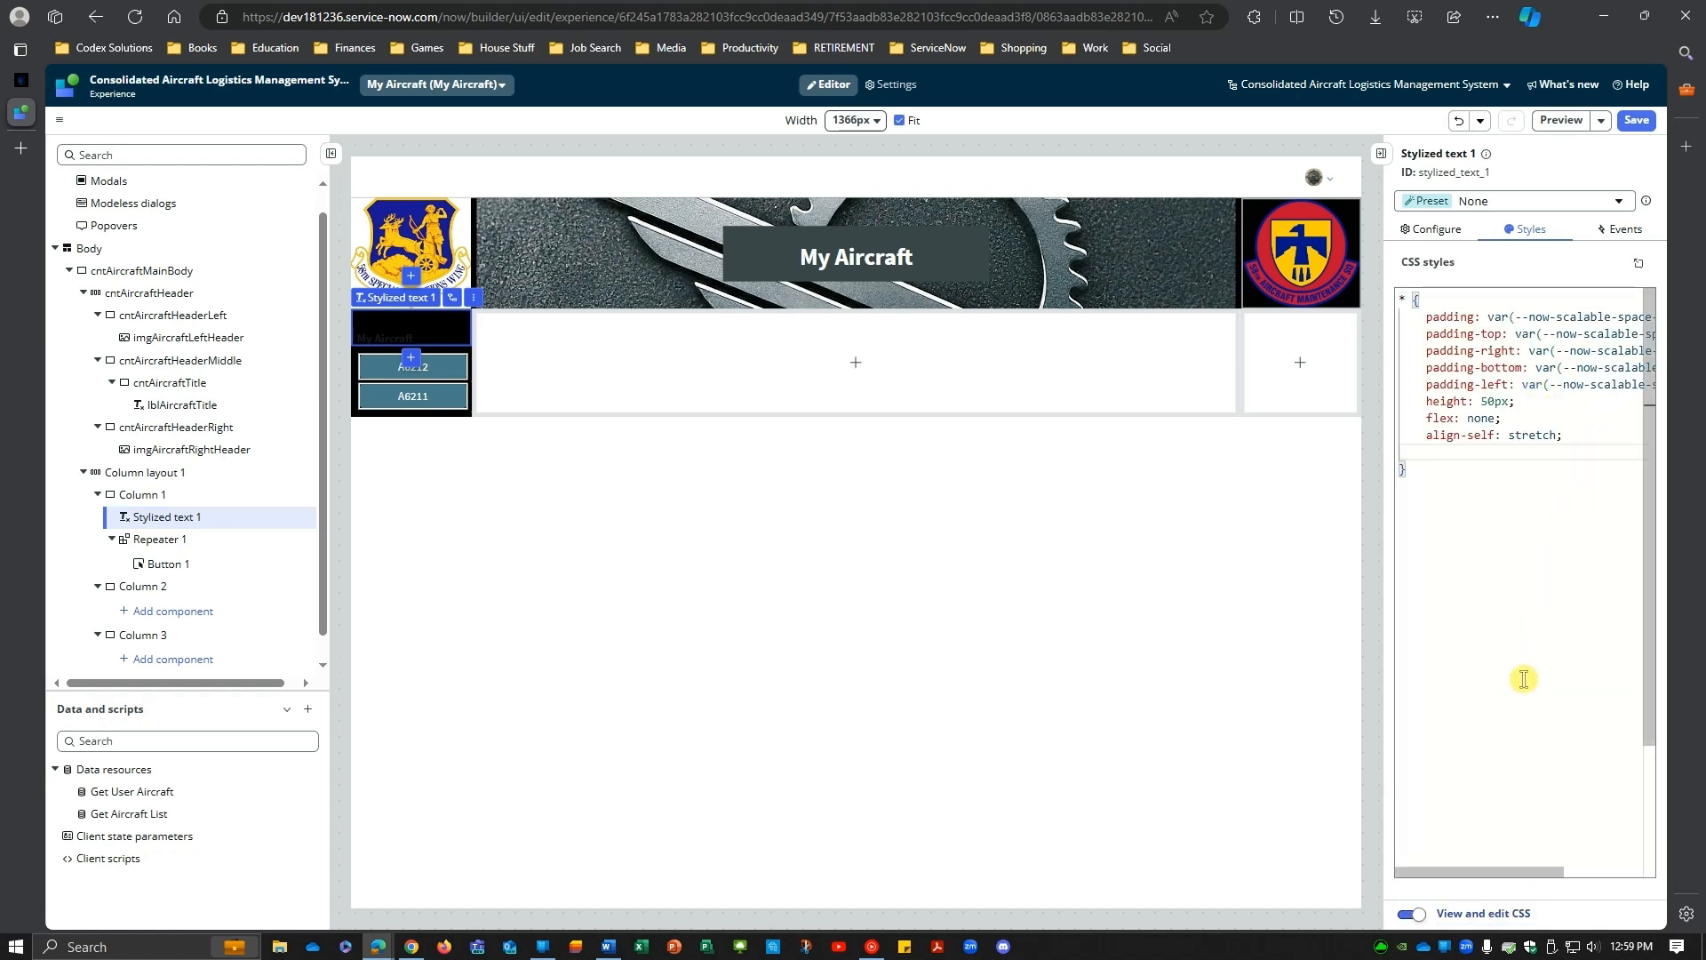
text(colo)
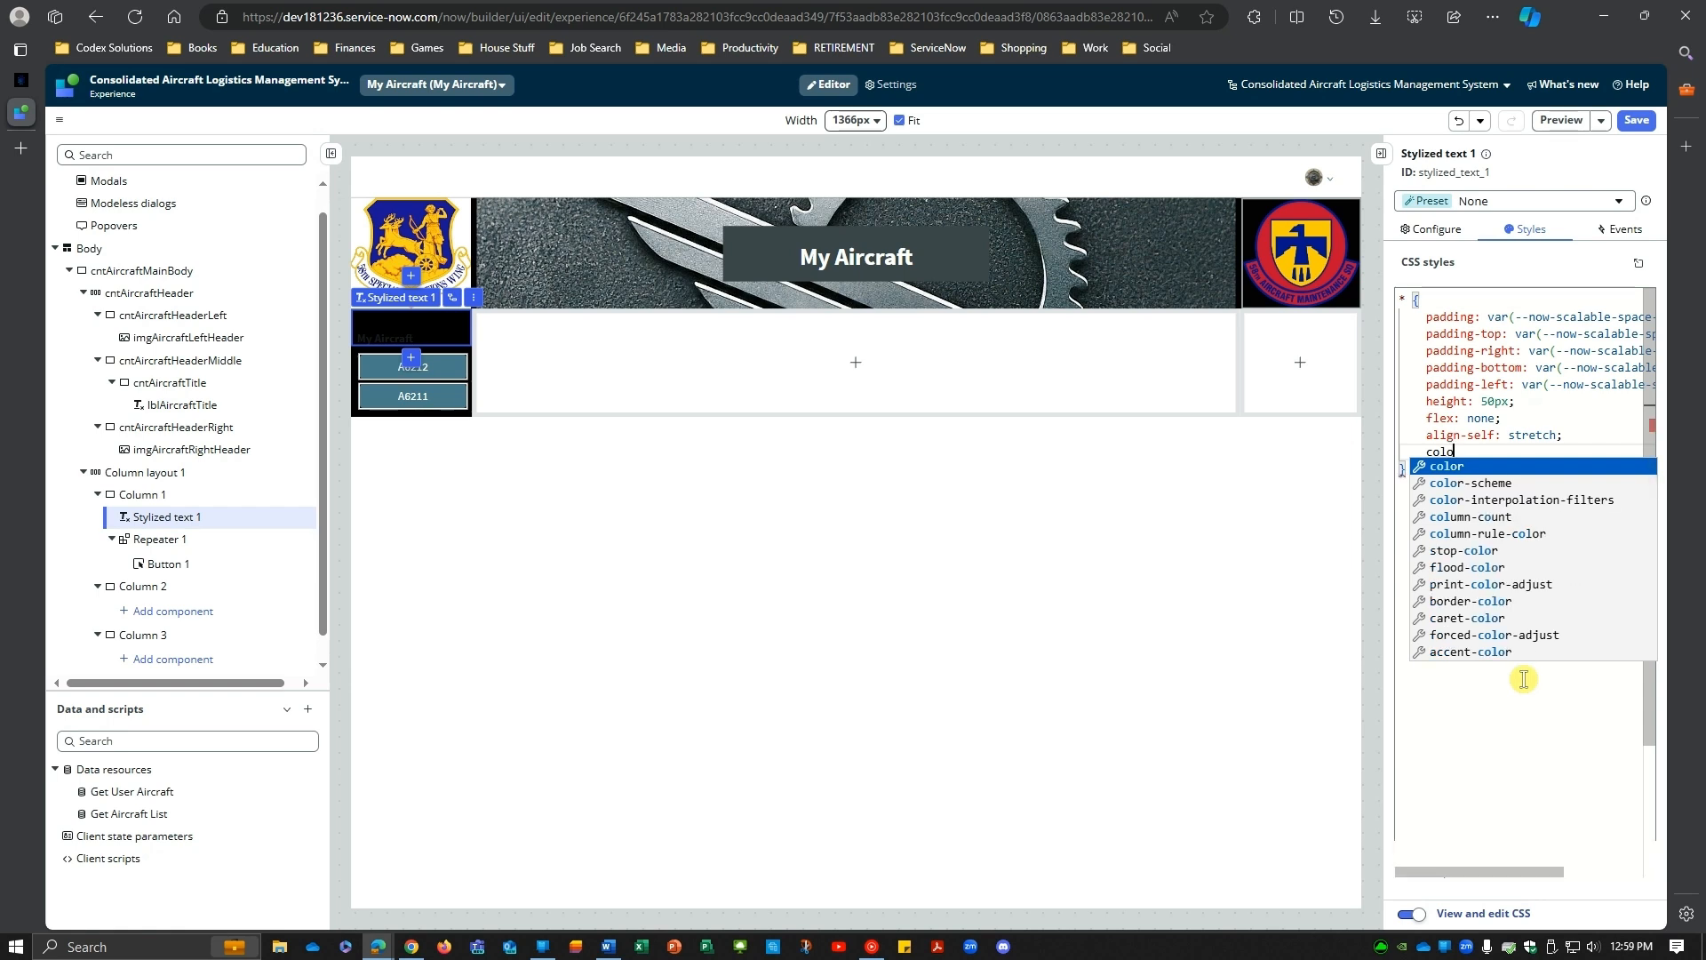
key(Return)
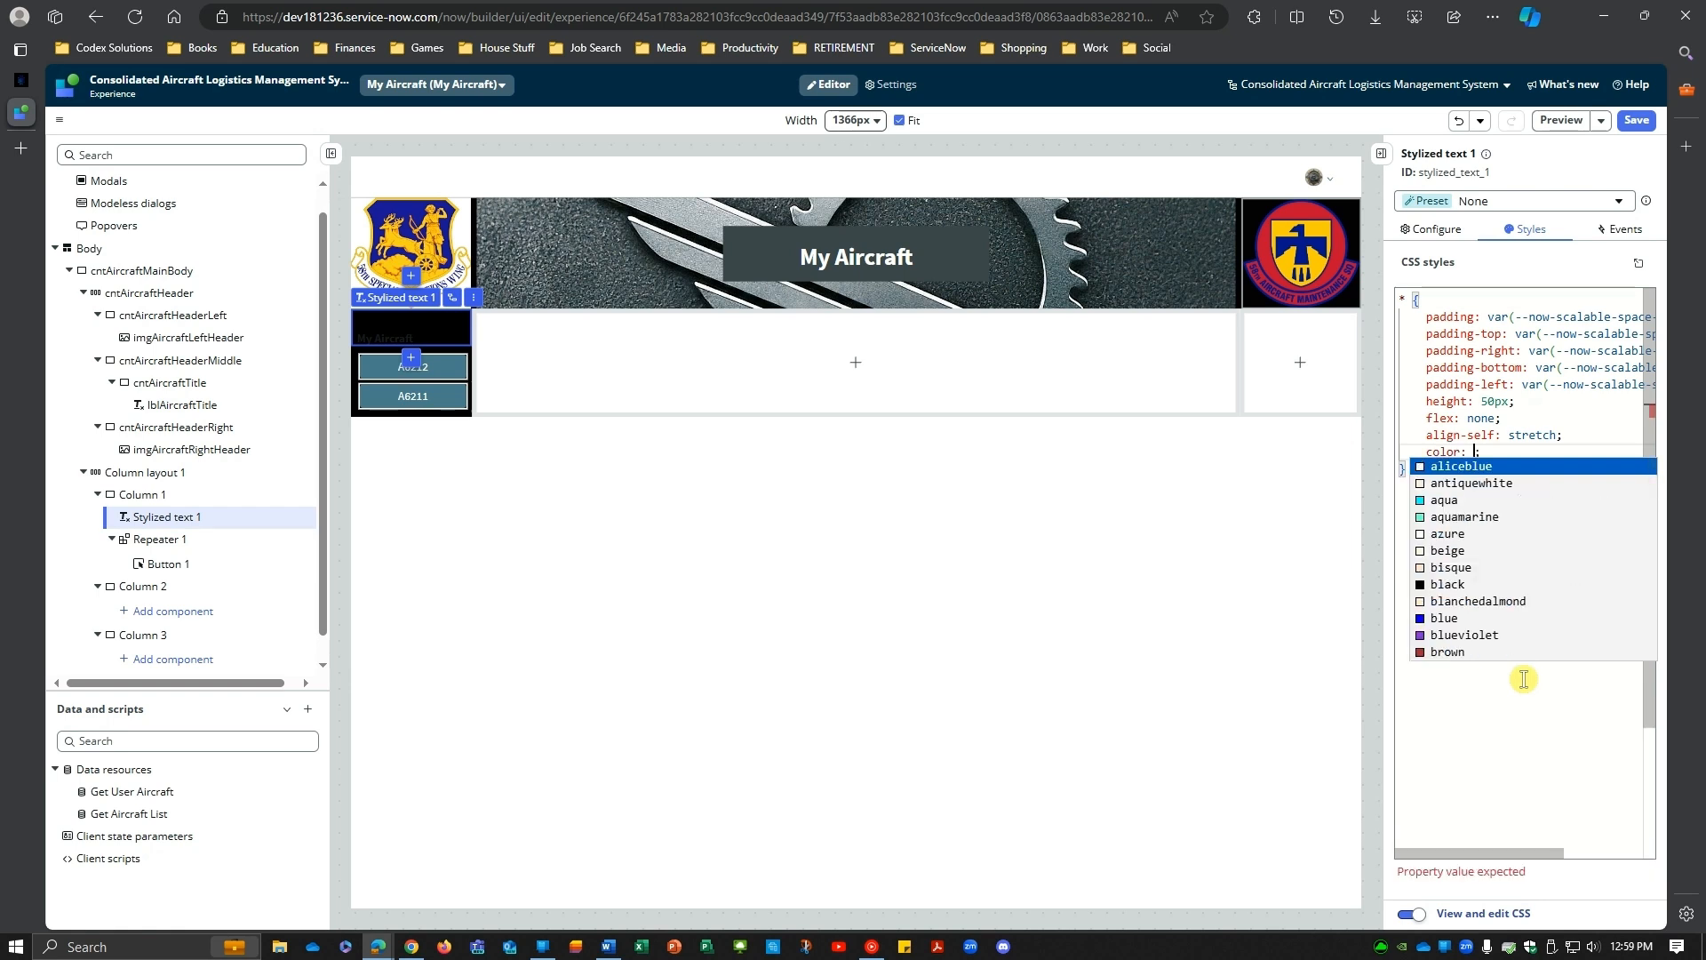
scroll(1522, 576, down, 1)
scroll(1521, 576, down, 8)
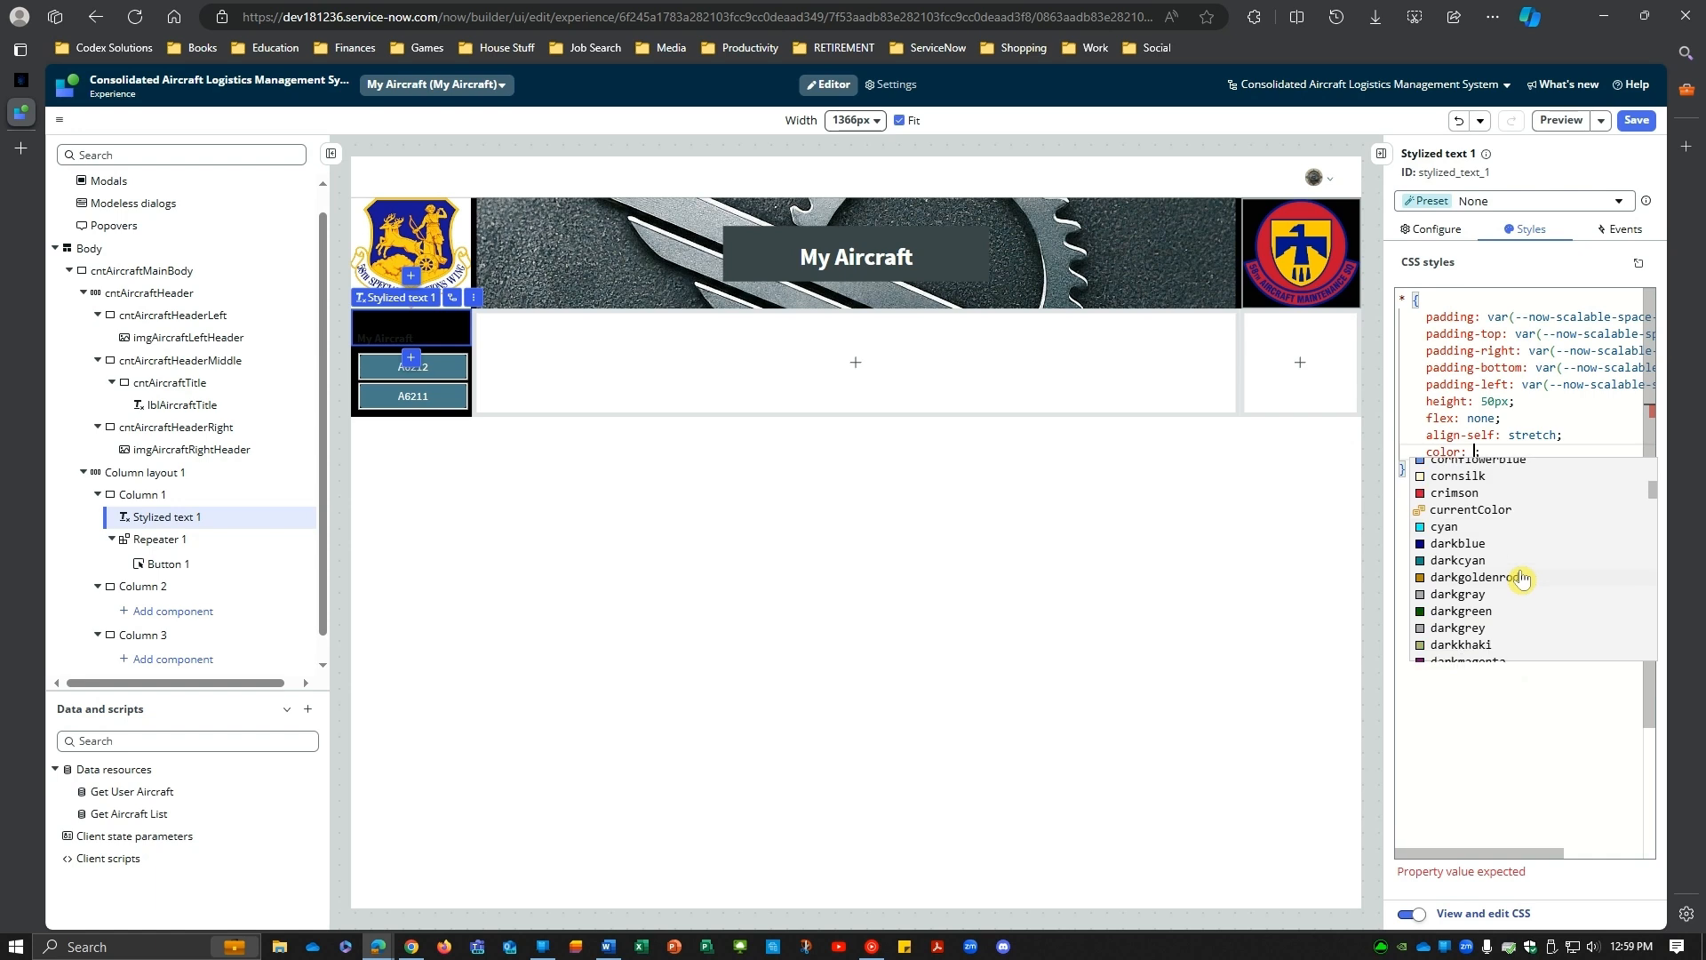
scroll(1522, 579, down, 3)
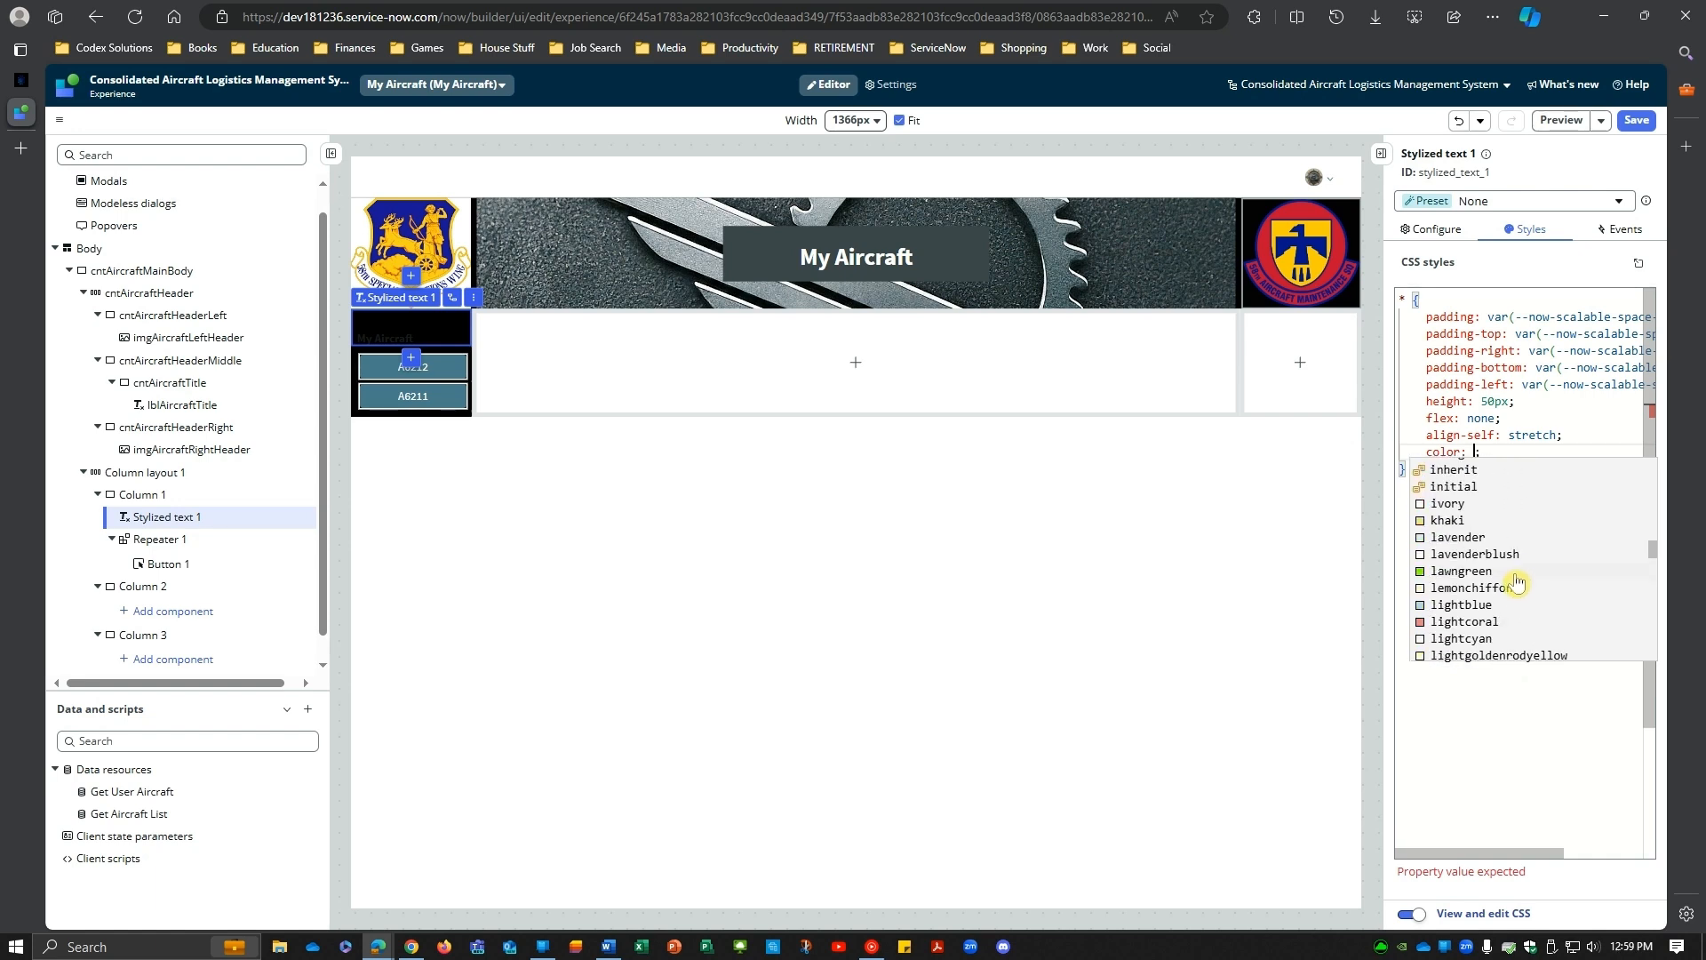
scroll(1516, 583, down, 1)
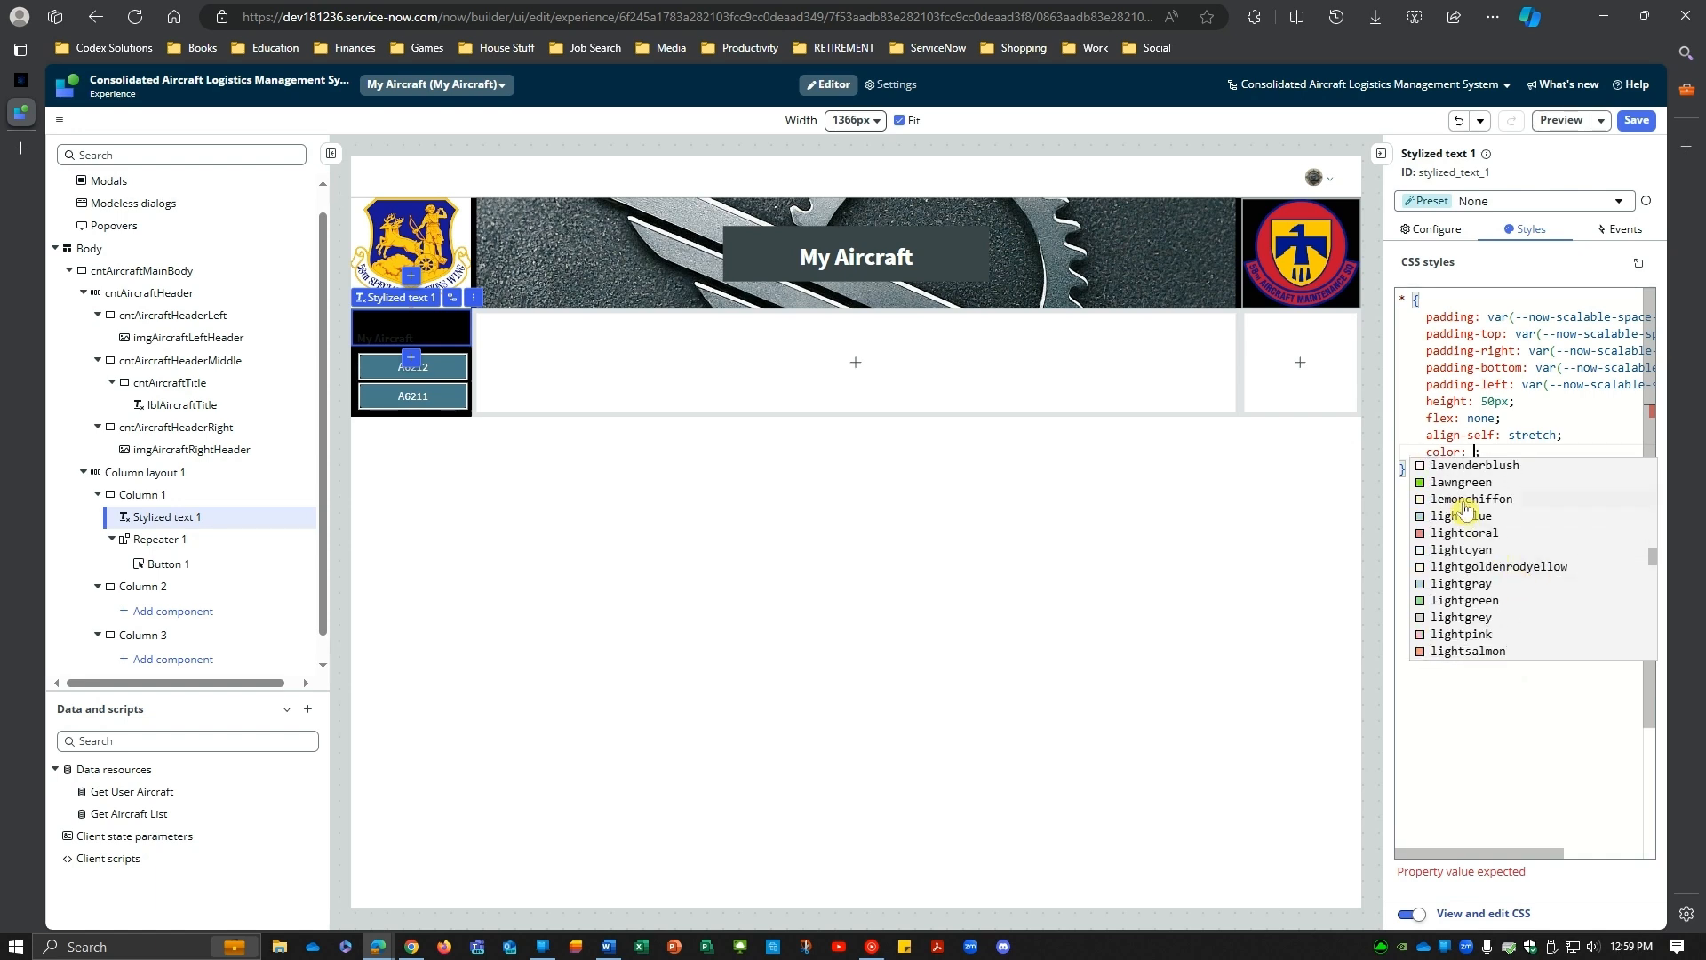
scroll(1511, 555, down, 14)
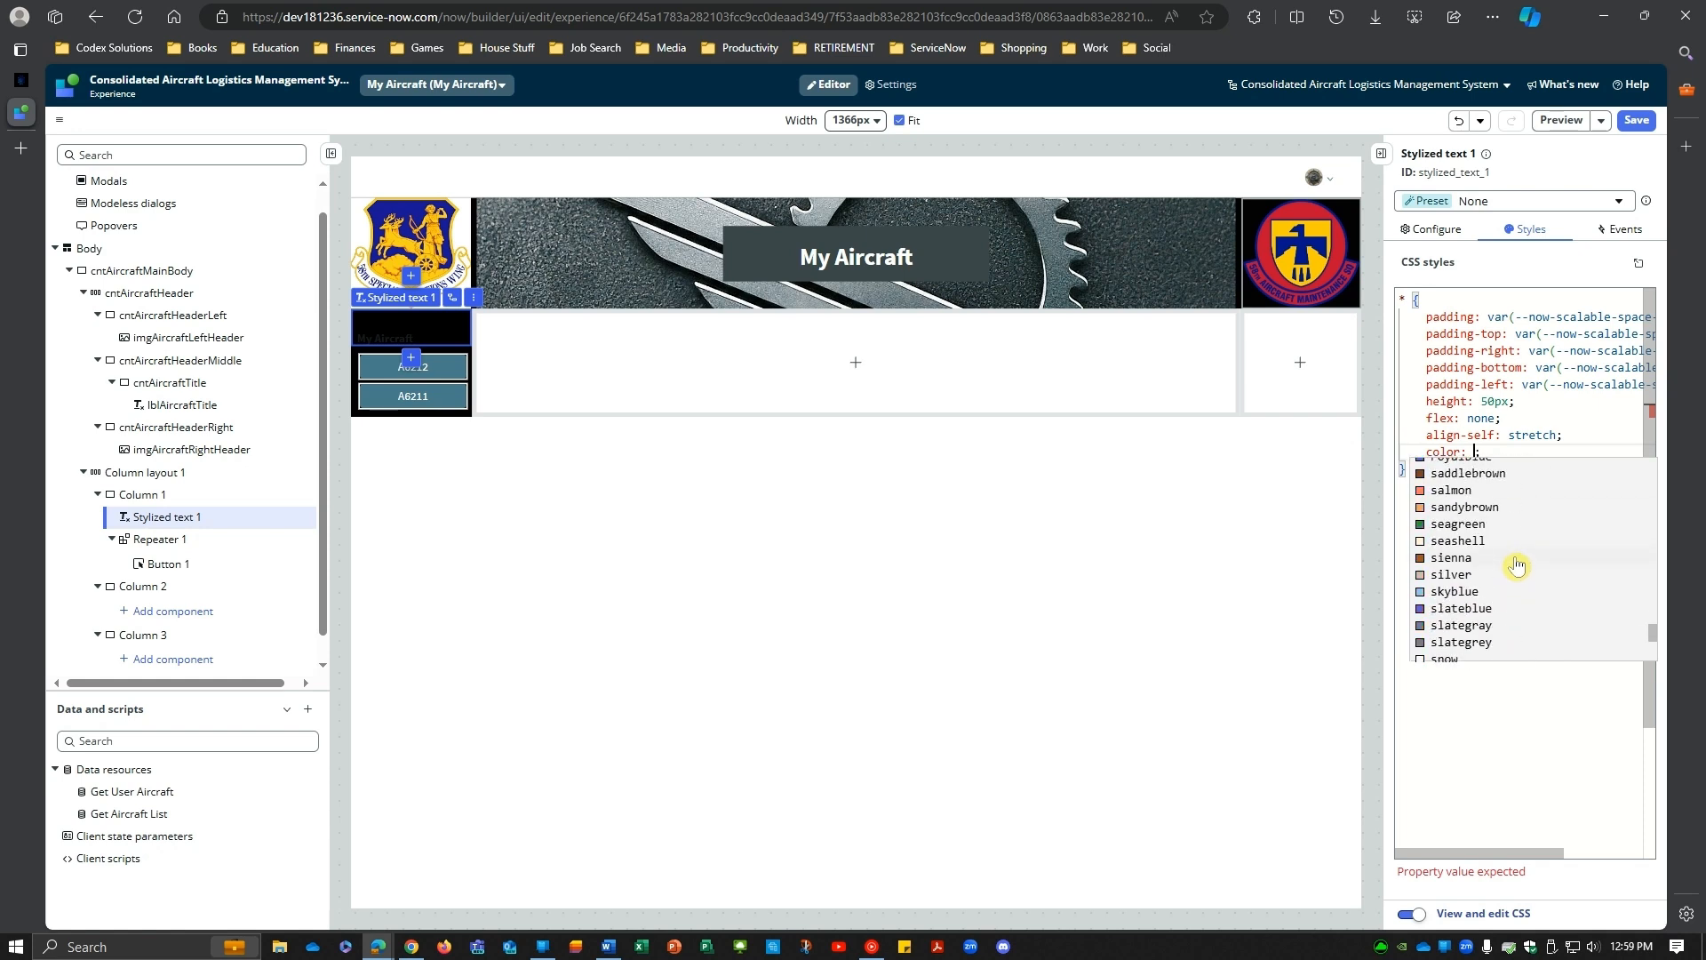
scroll(1516, 565, down, 1)
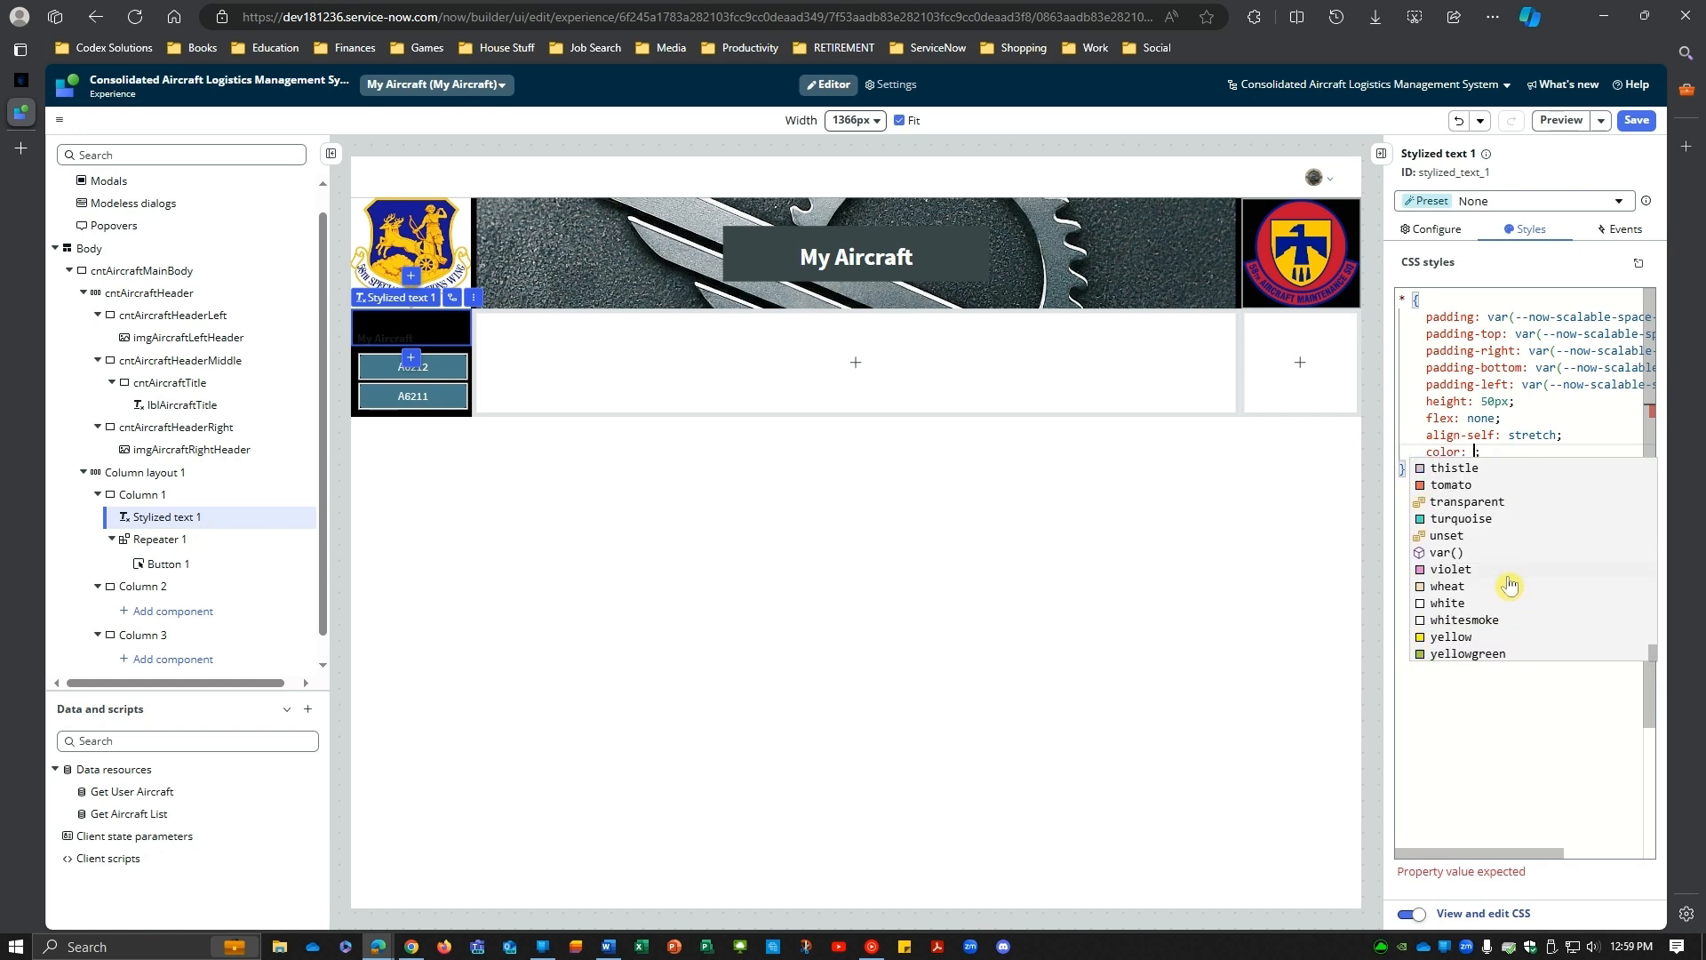
click(1462, 628)
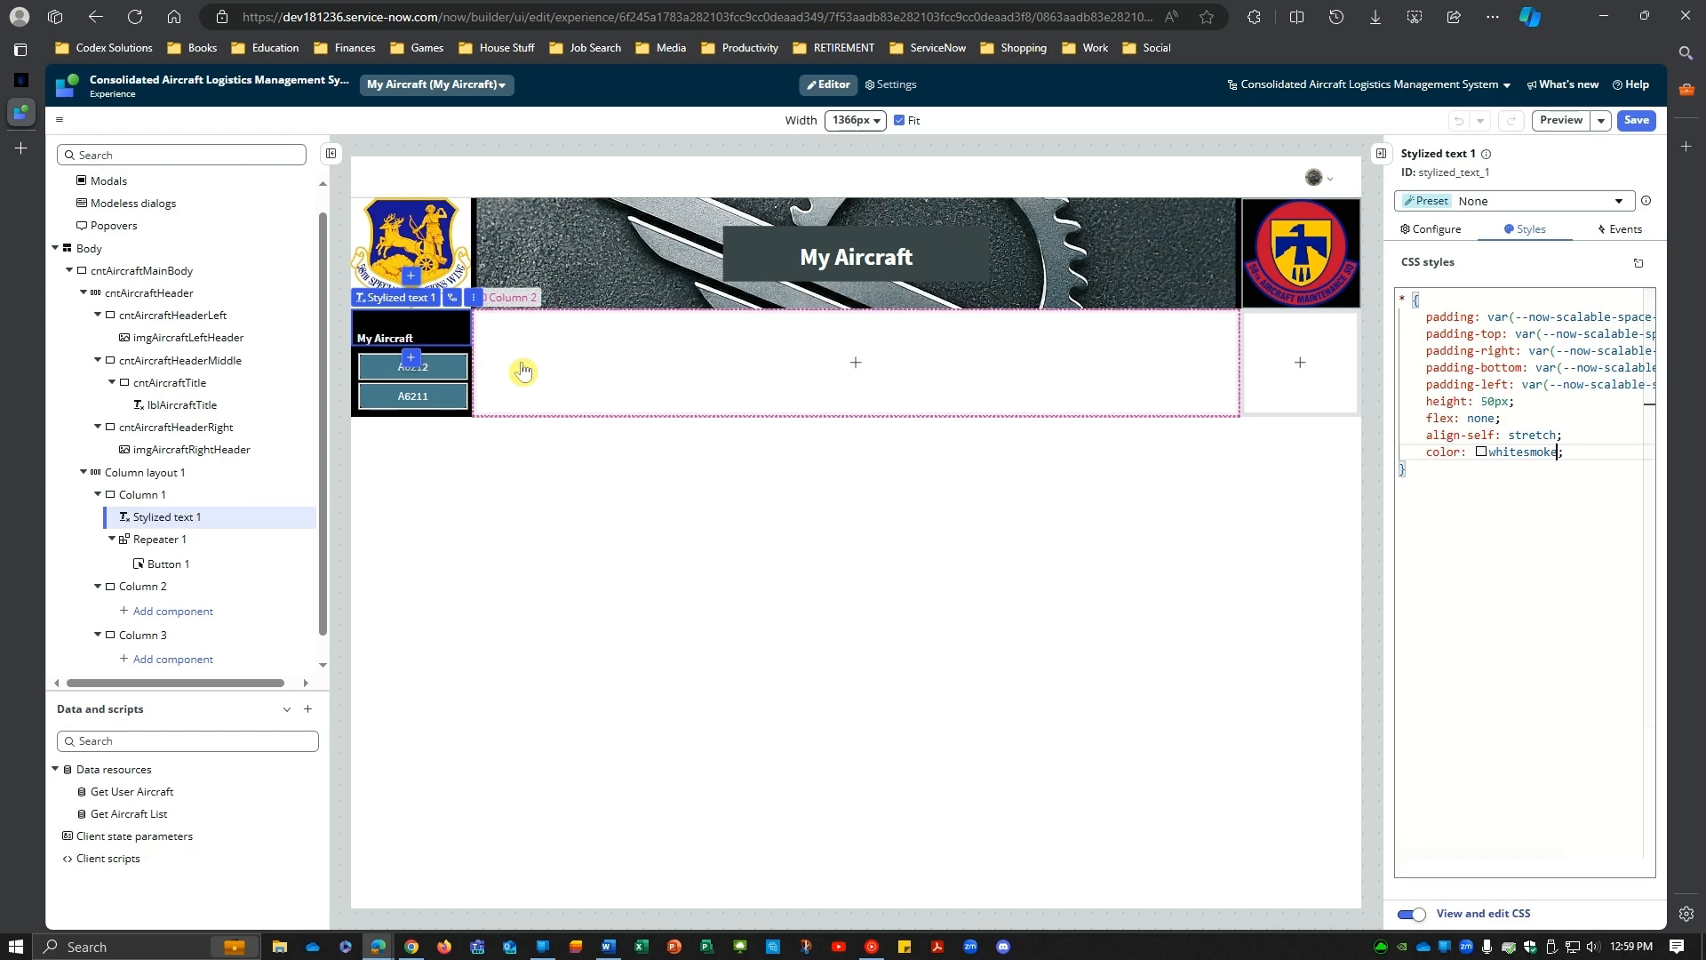
click(424, 593)
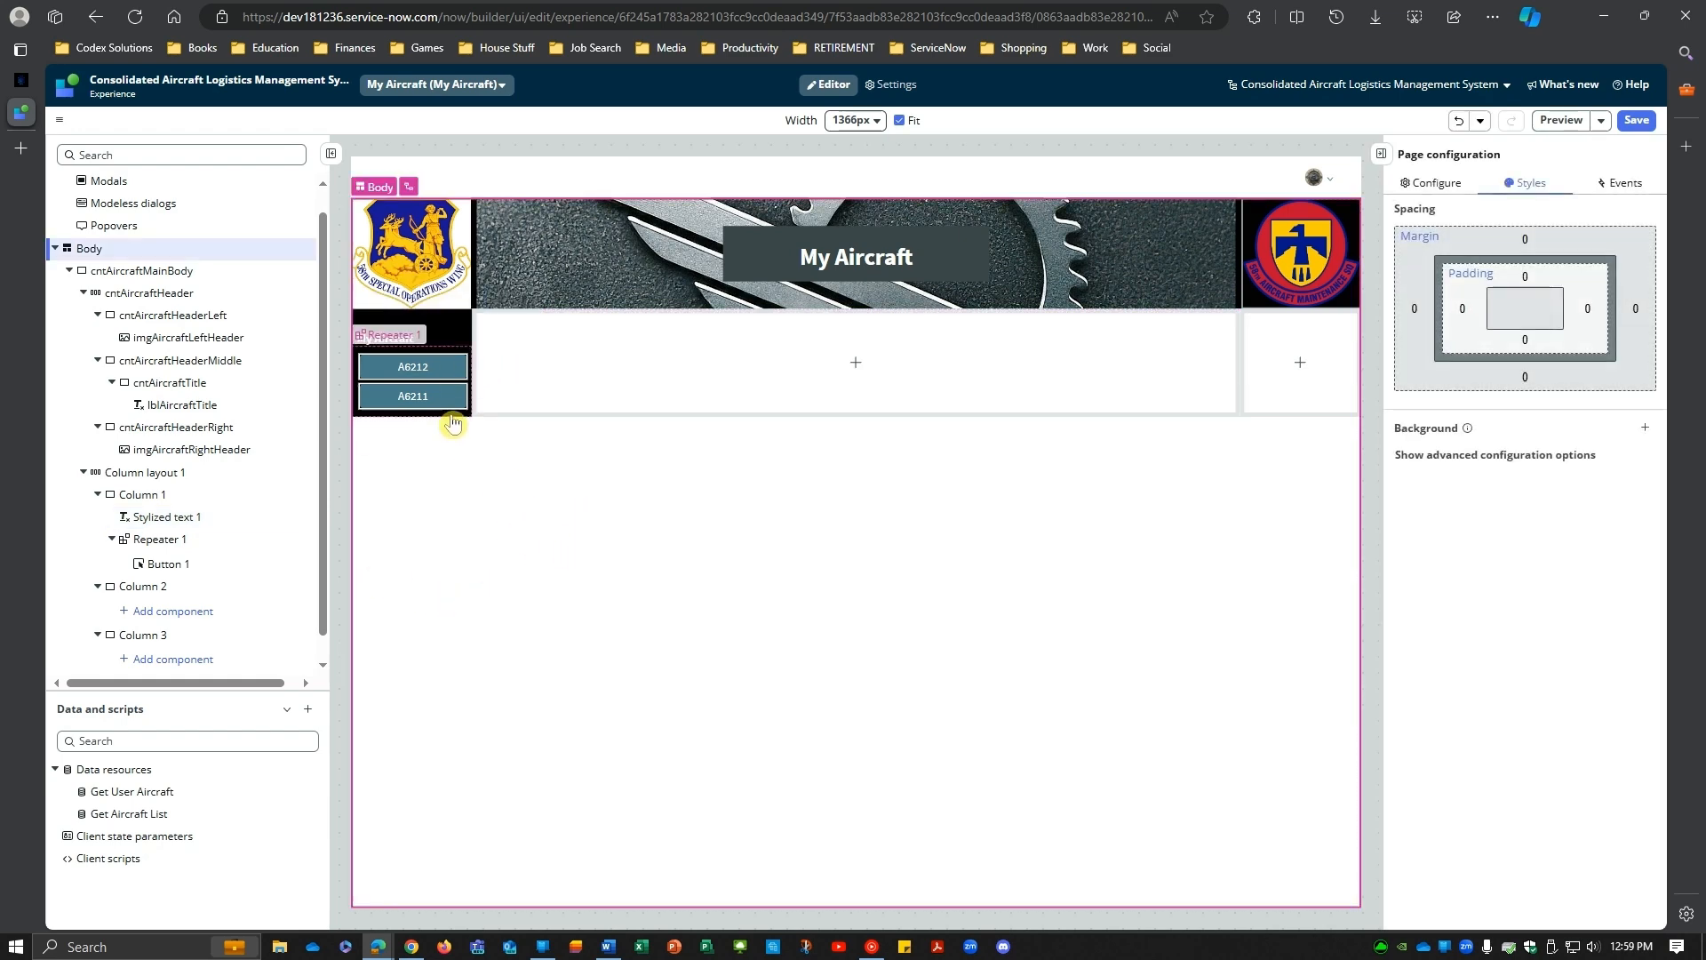
Step: Set the border corner shape of Button 1 in the repeater to a custom 20px
click(164, 563)
scroll(1564, 797, down, 2)
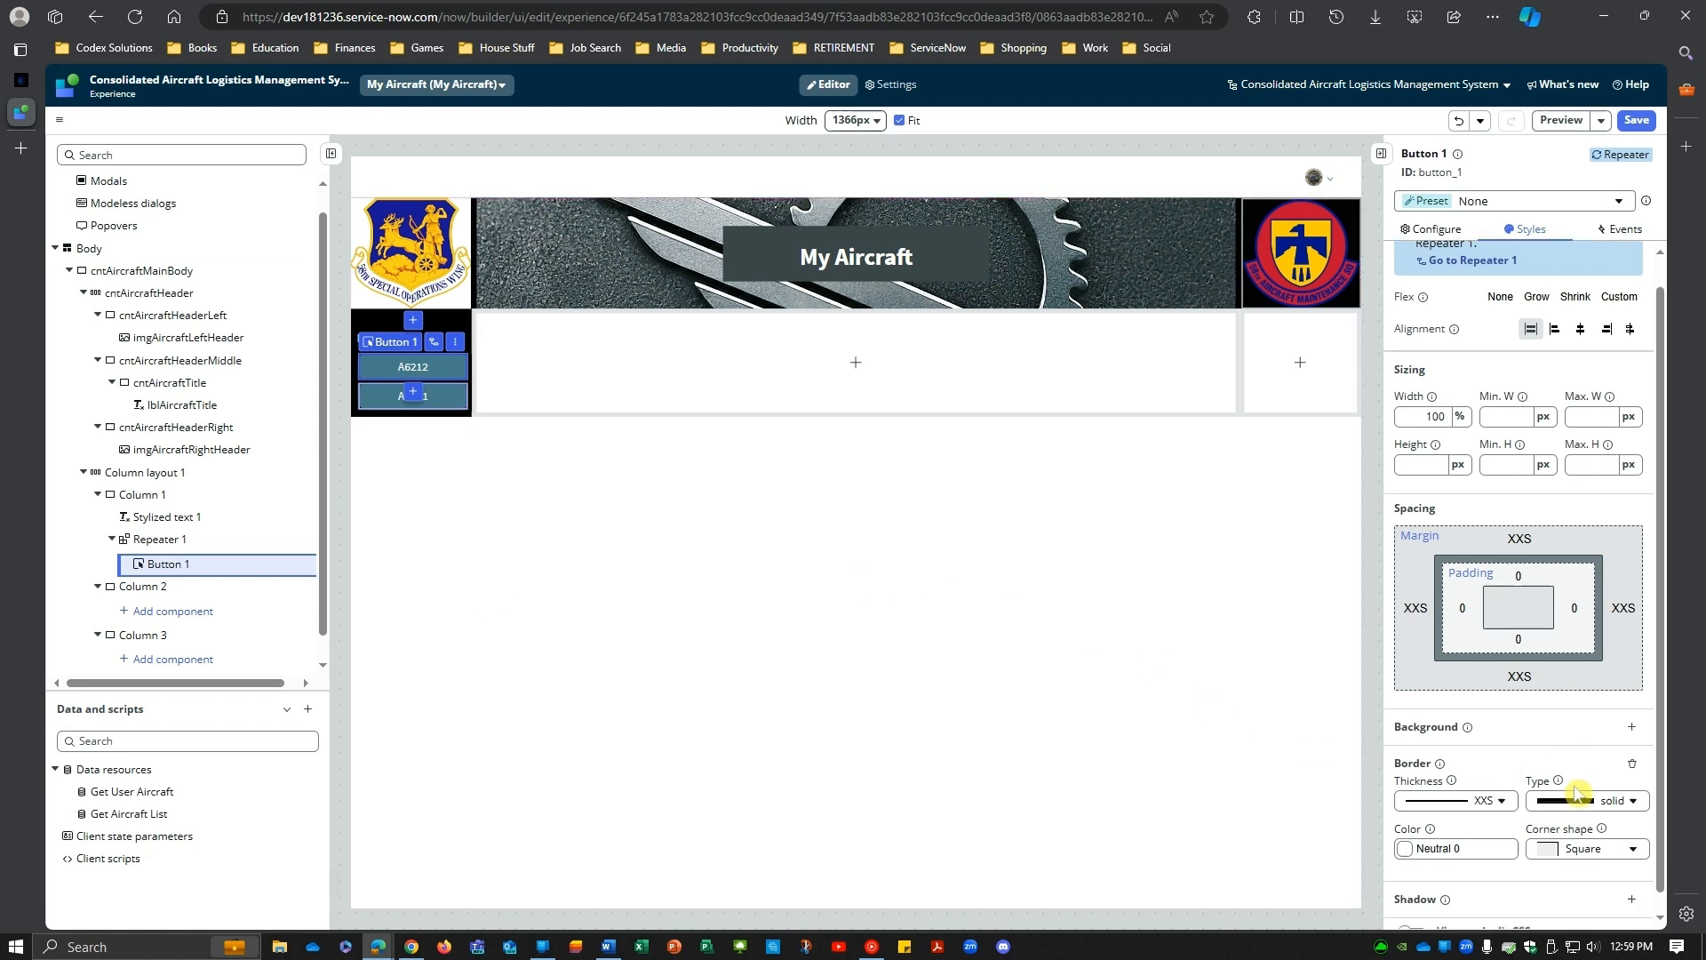
click(1598, 836)
click(1618, 834)
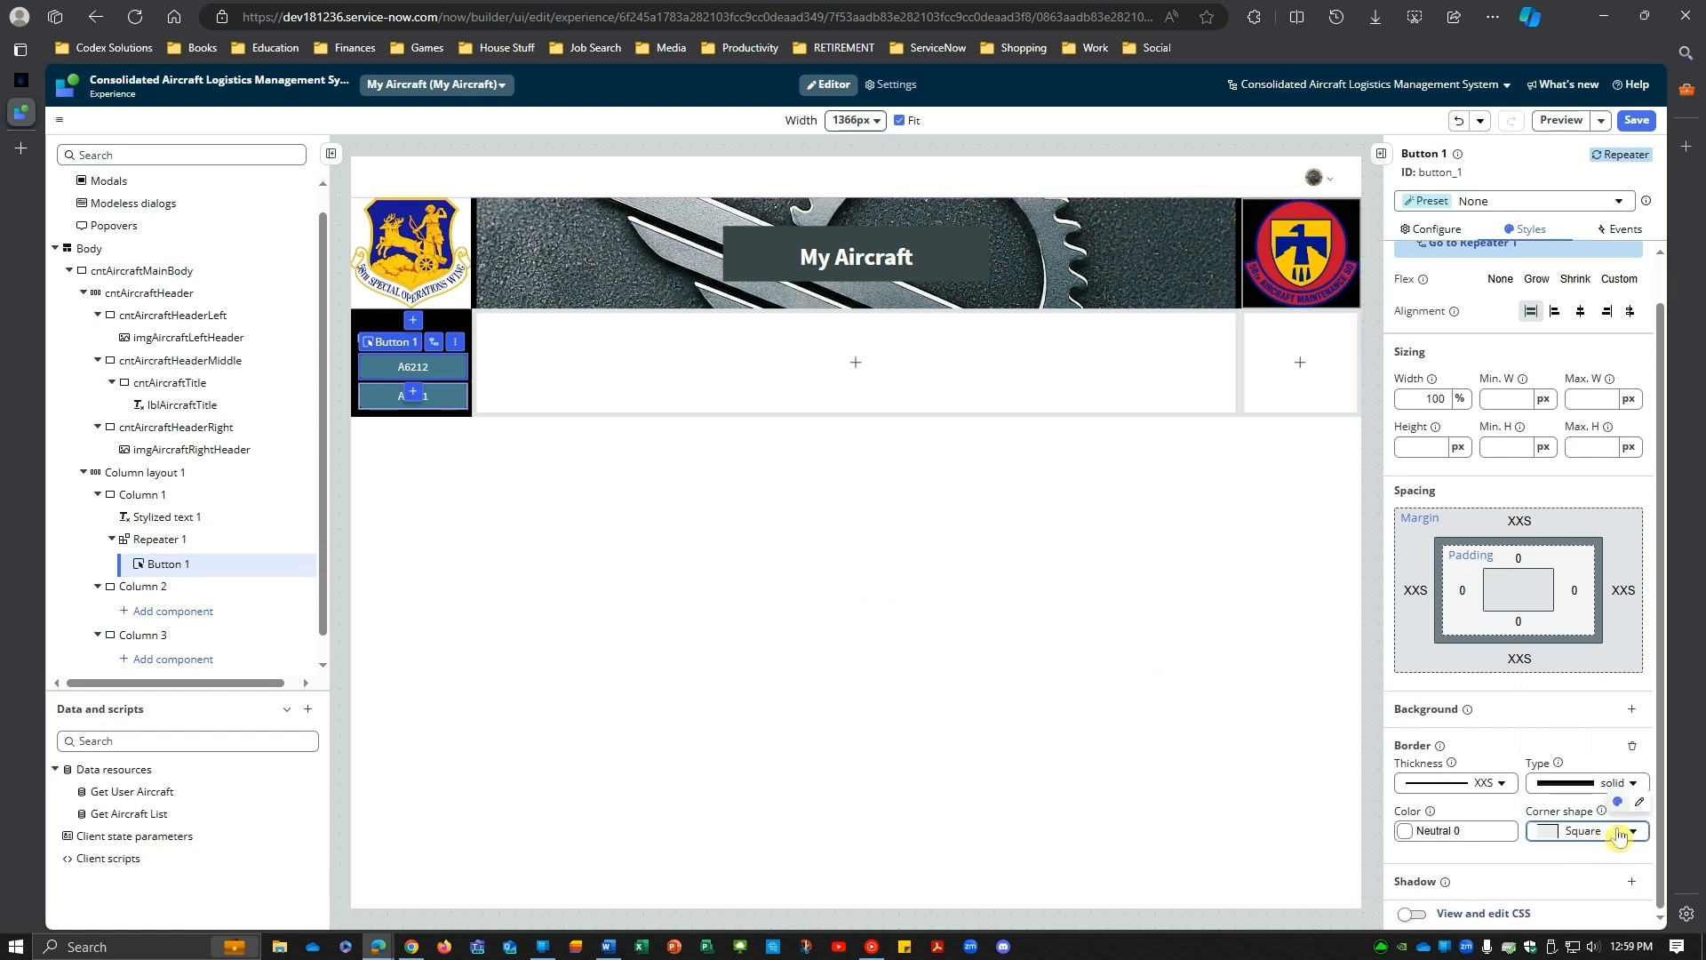
click(1640, 804)
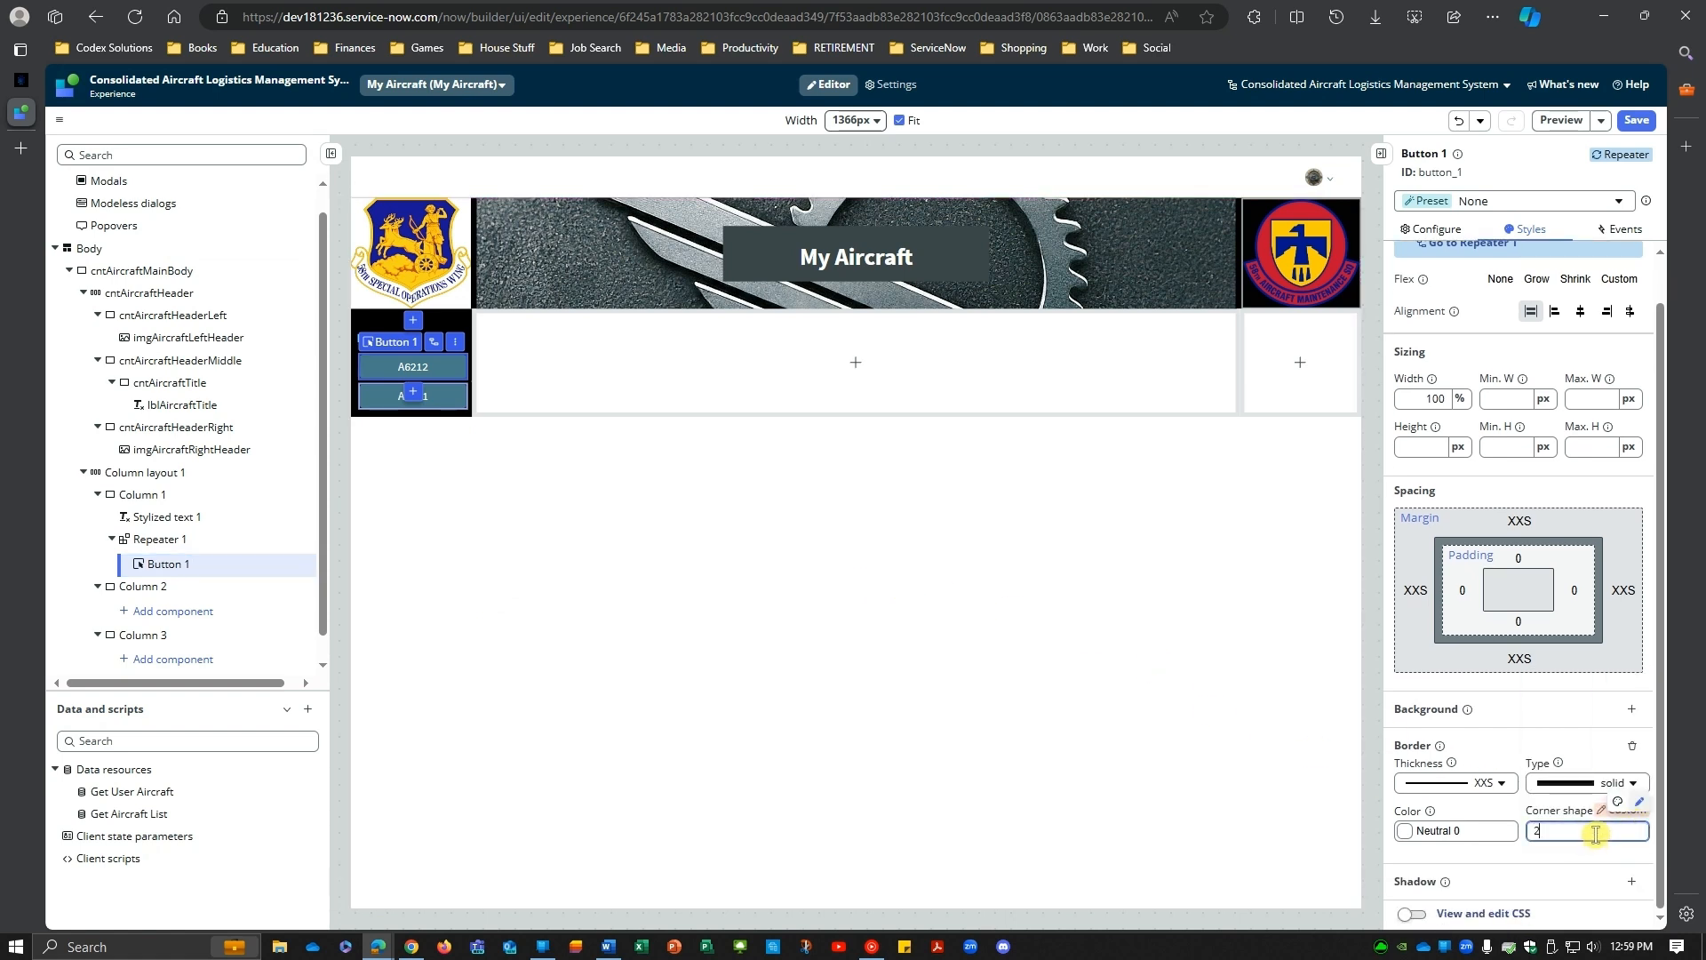
click(1530, 746)
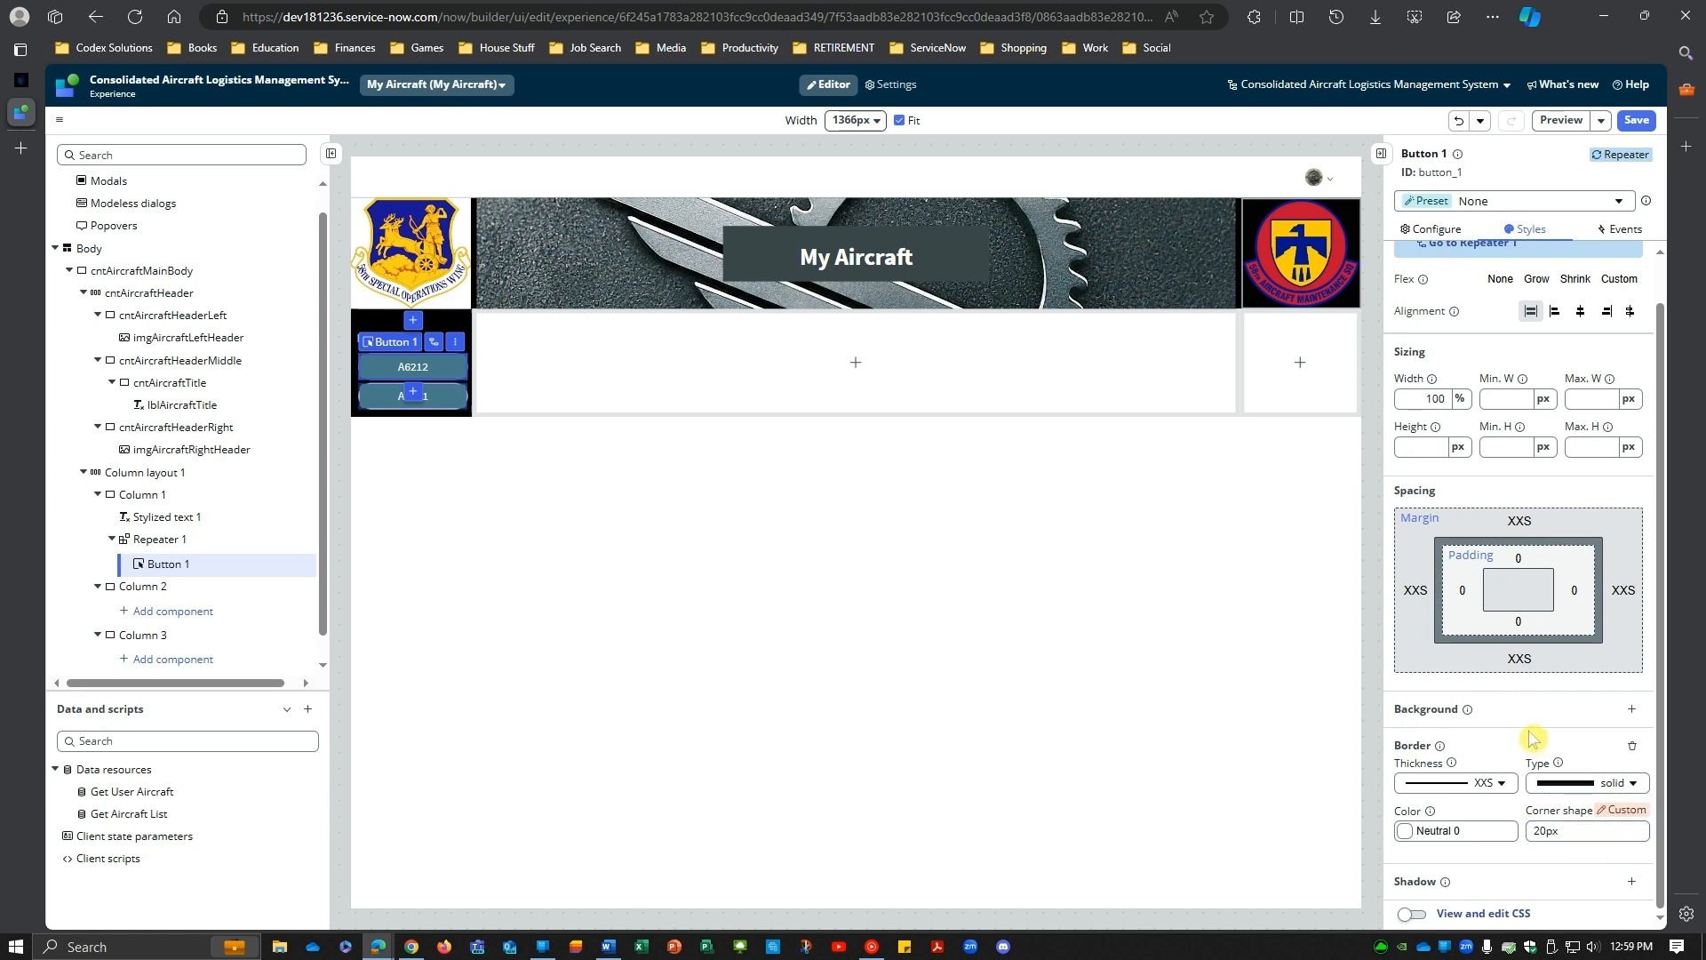
click(538, 565)
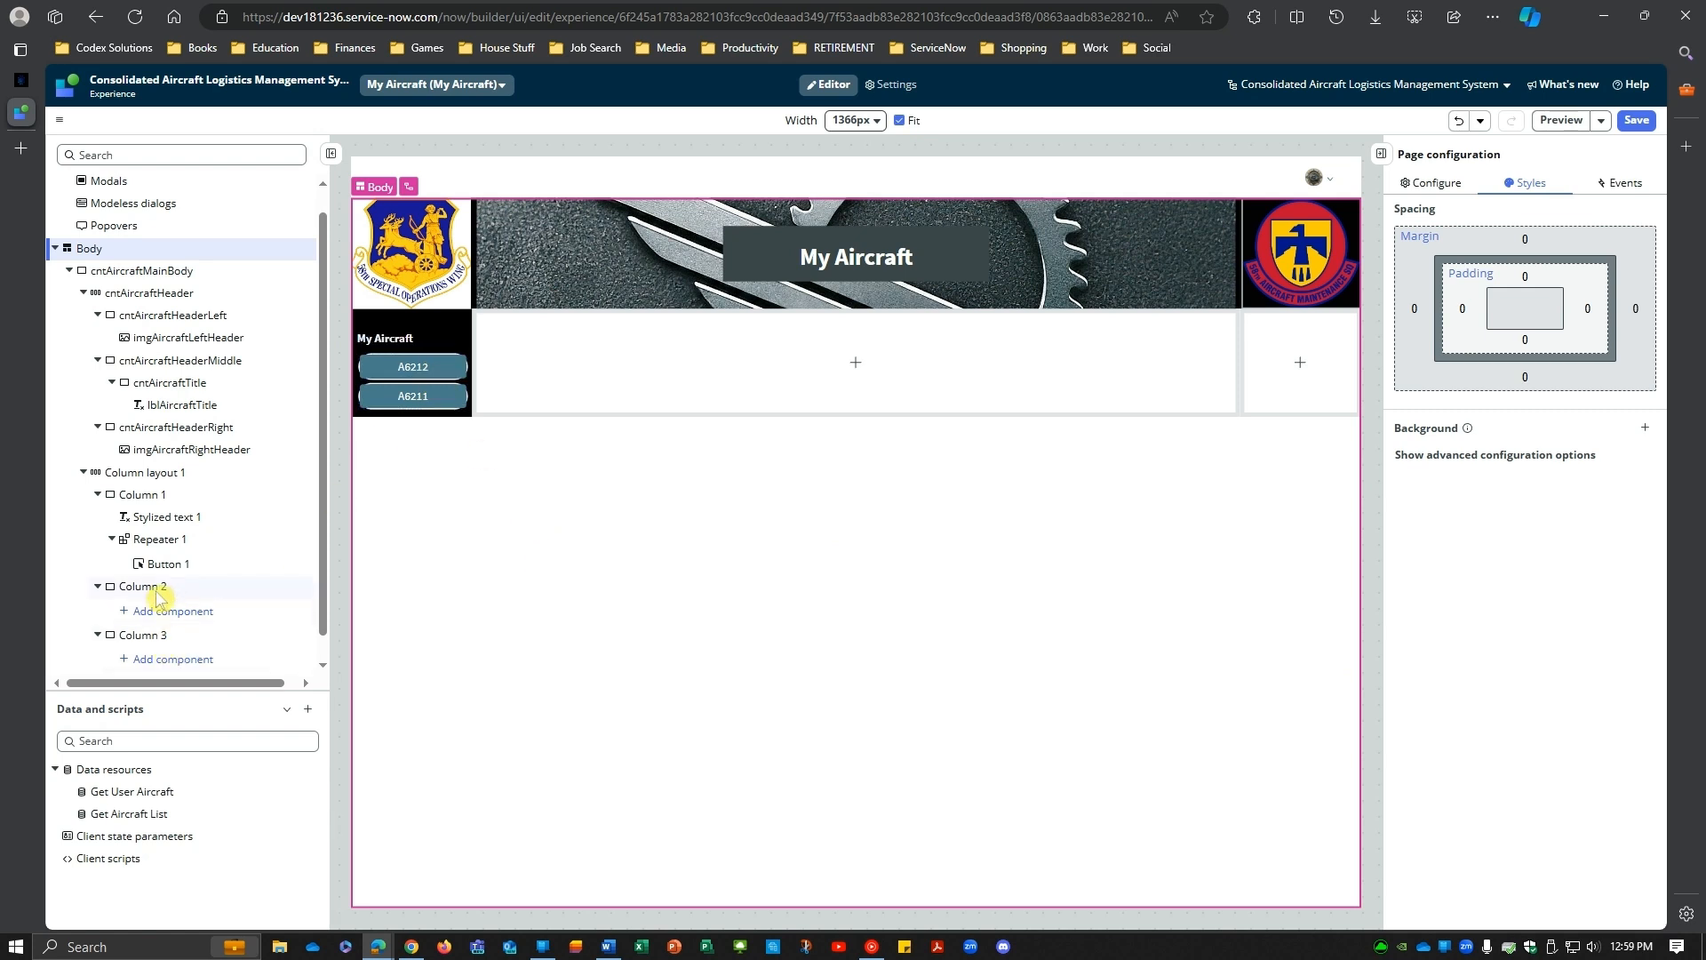
Step: Try a 75% width with Center alignment on Button 1, and return it to Stretch and 100%
click(165, 563)
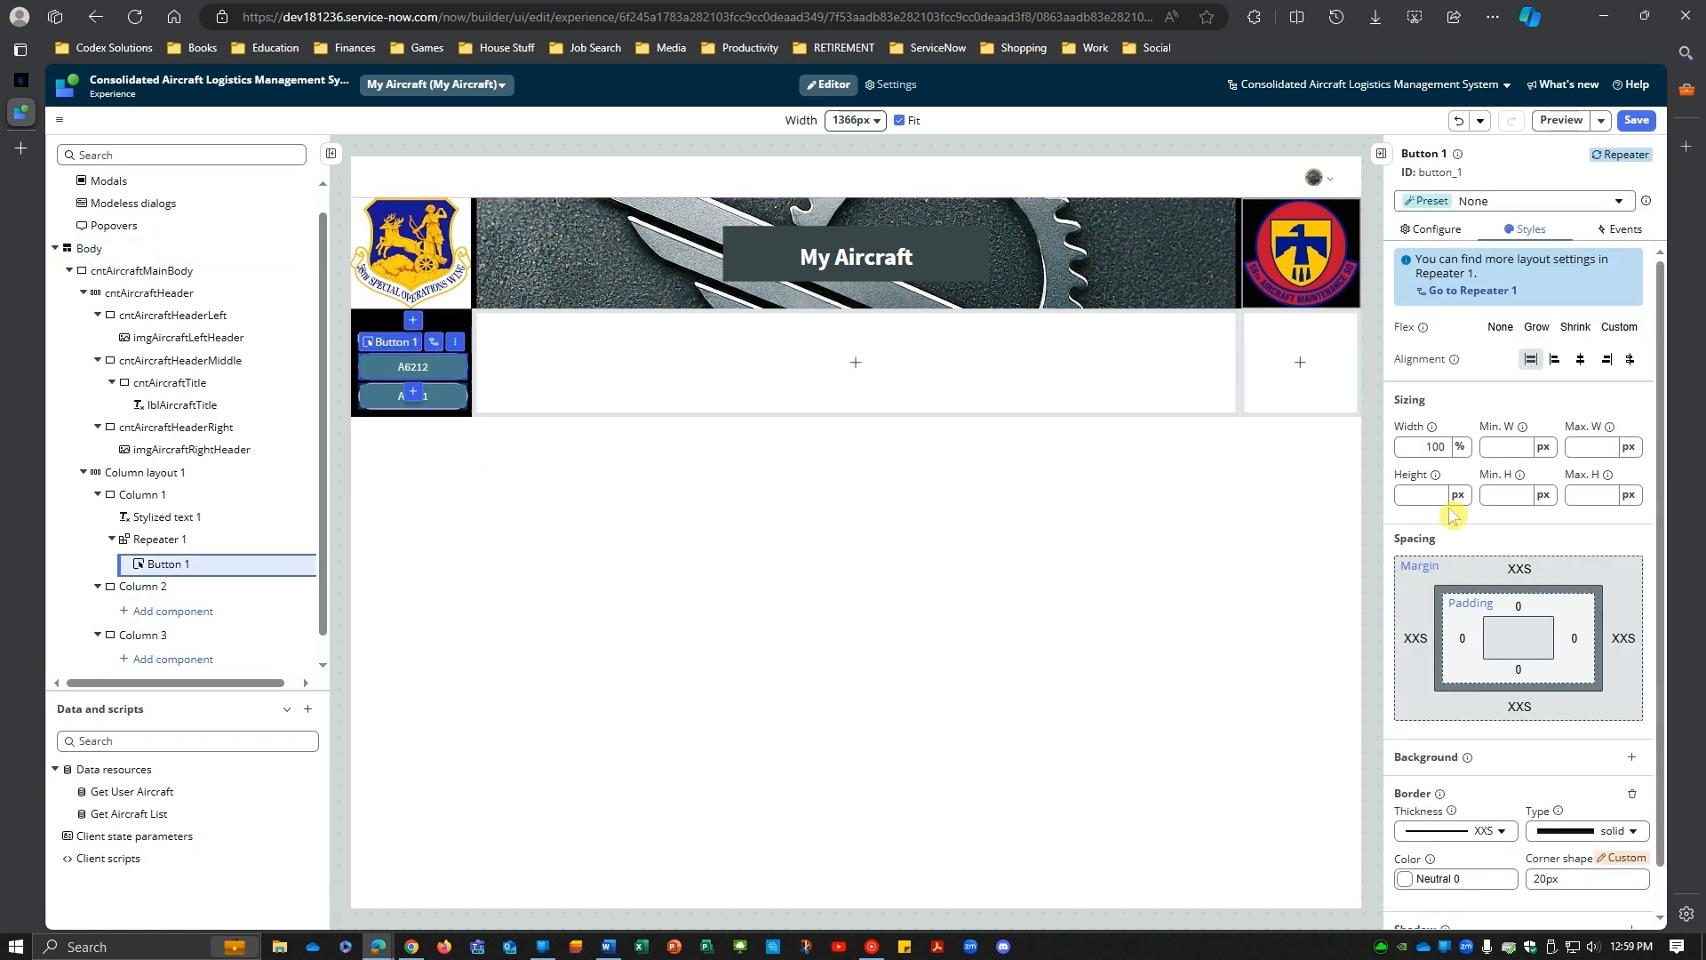
double_click(1436, 446)
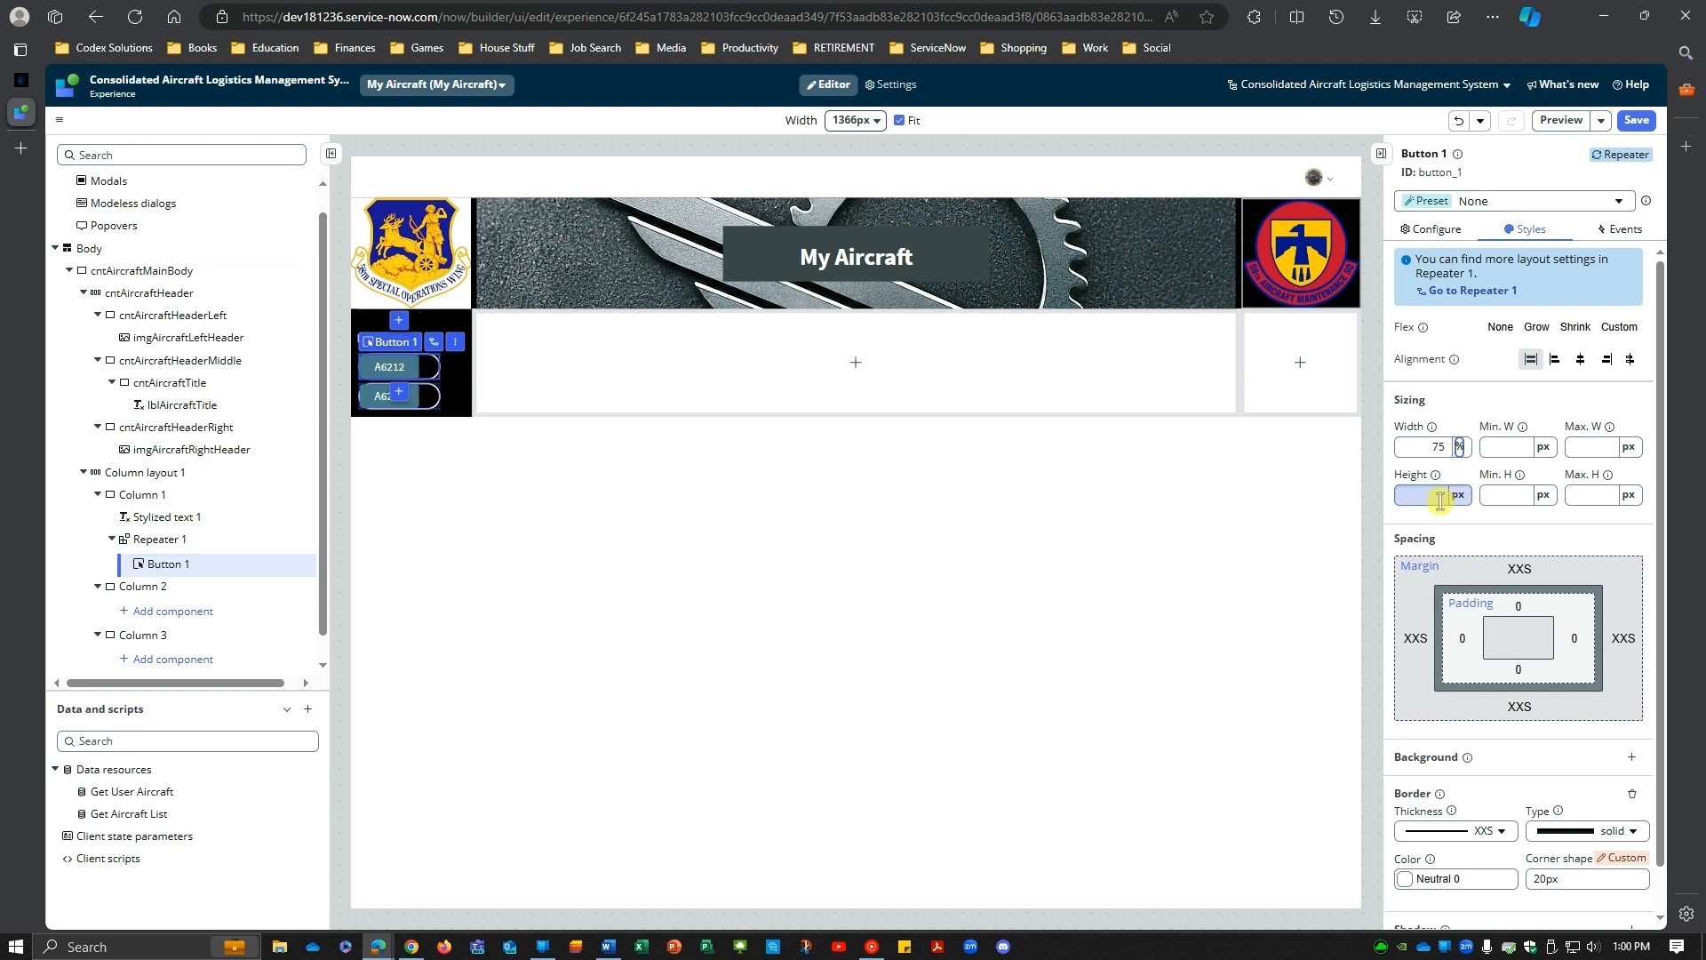
click(1579, 365)
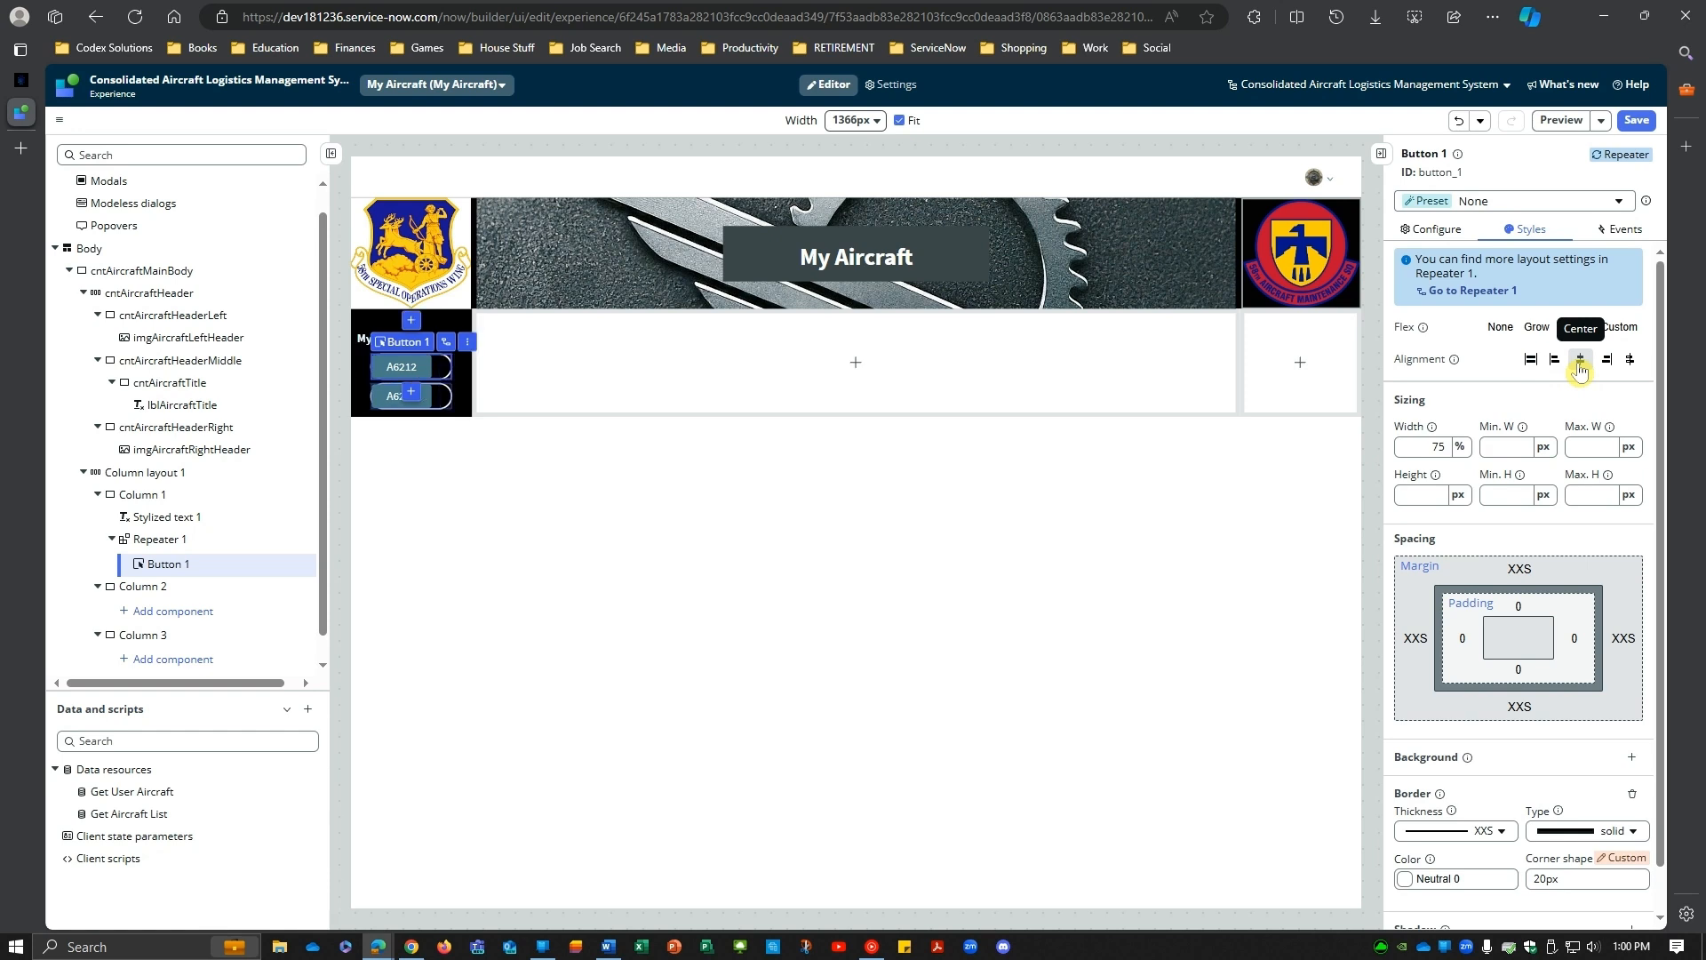
click(1532, 368)
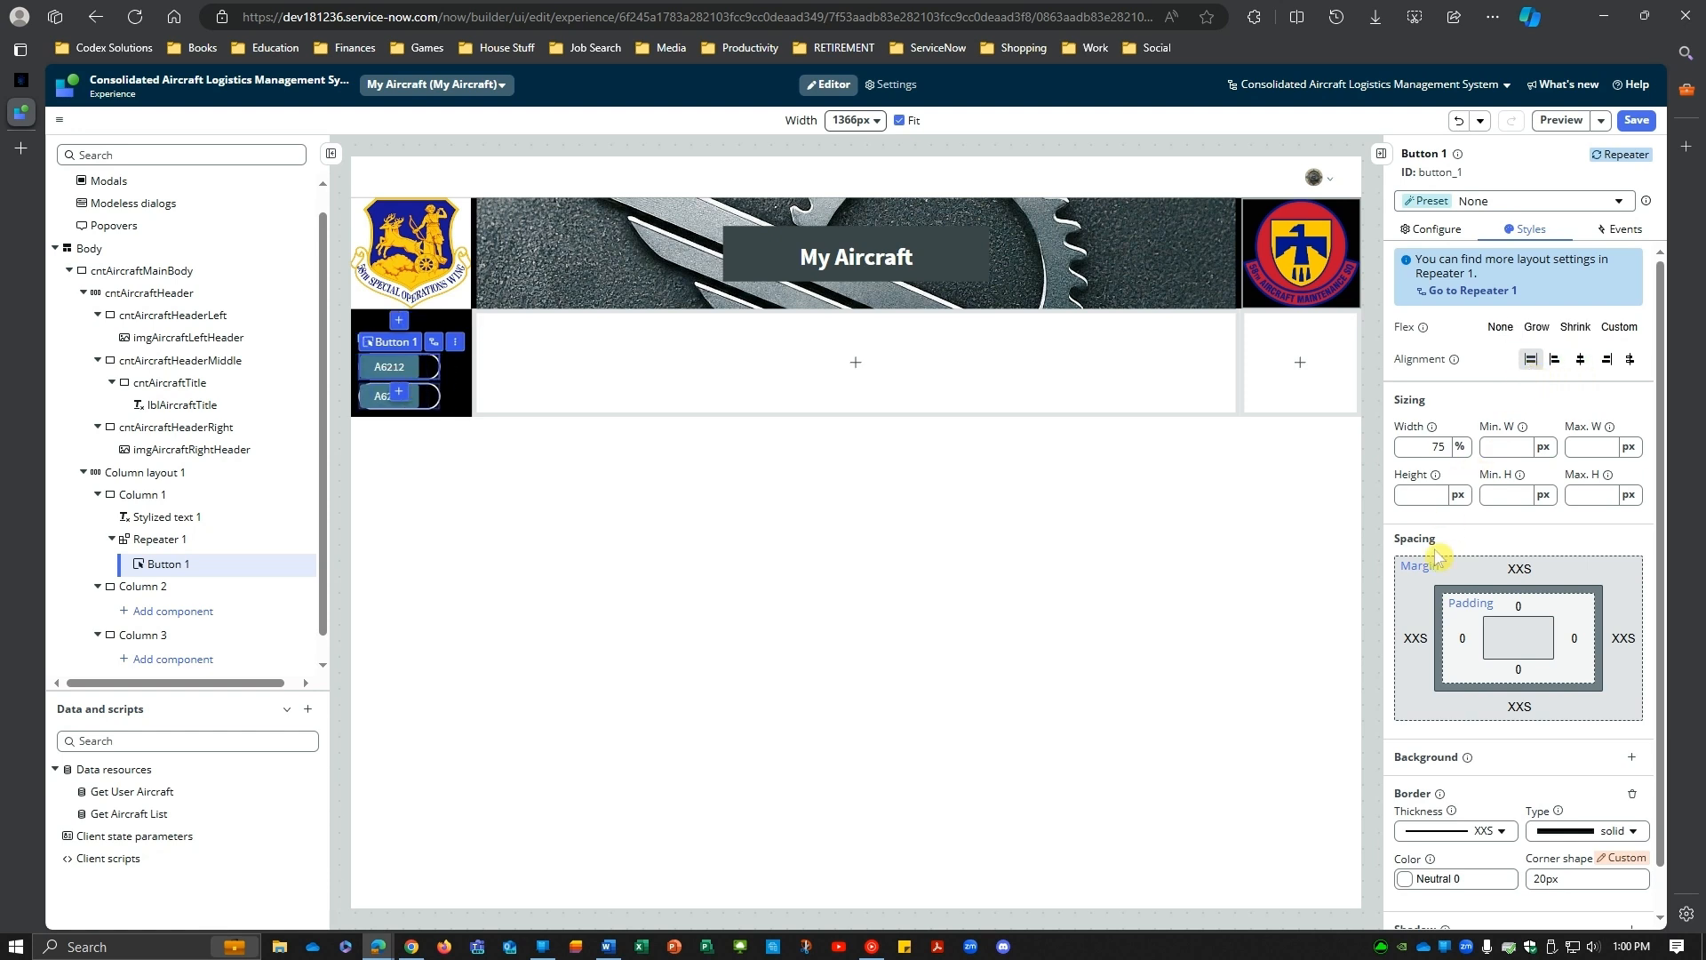
double_click(1438, 448)
click(1443, 447)
text(10)
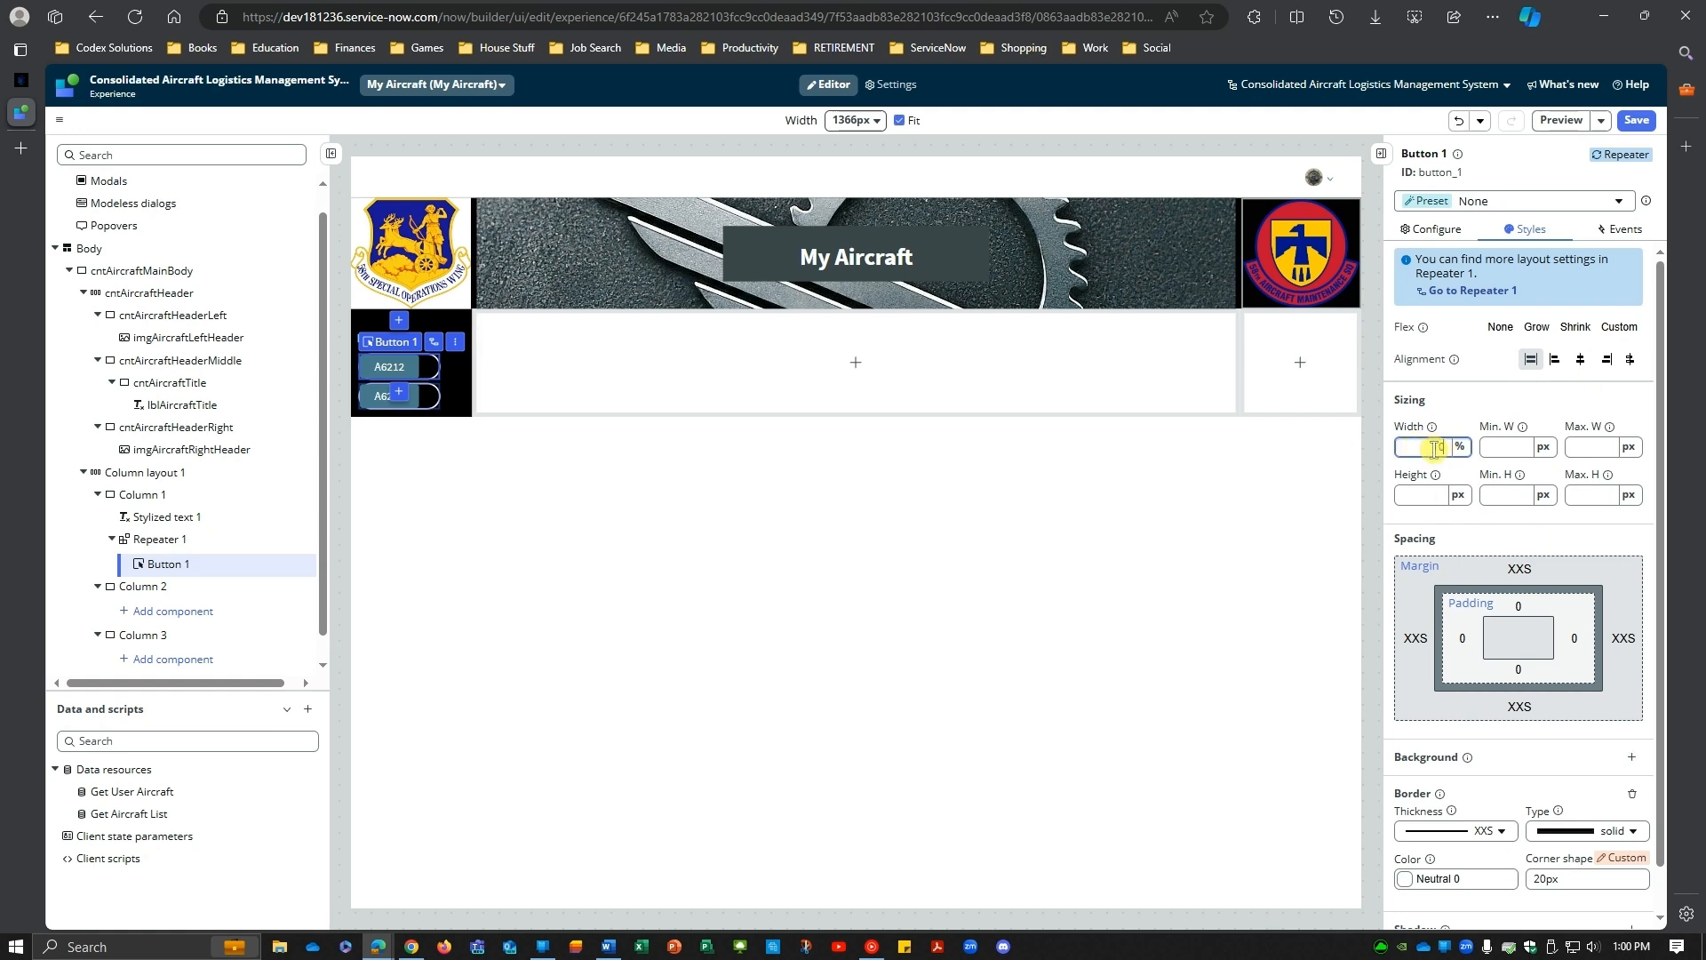
text(0)
key(Tab)
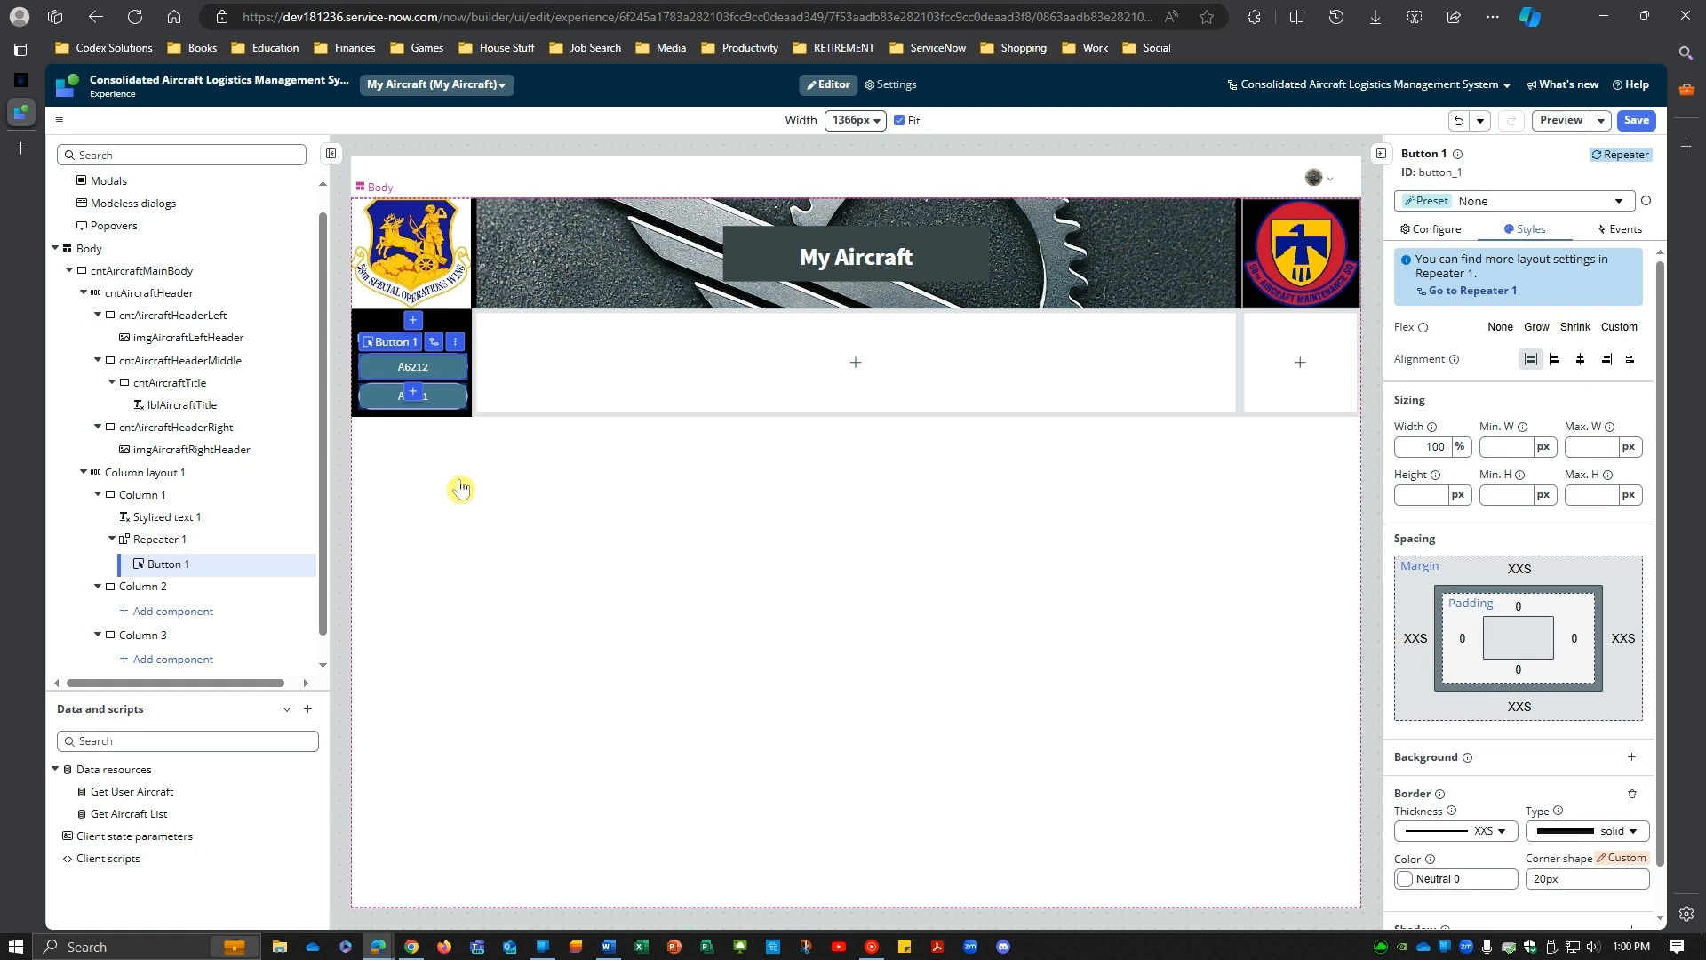
click(466, 488)
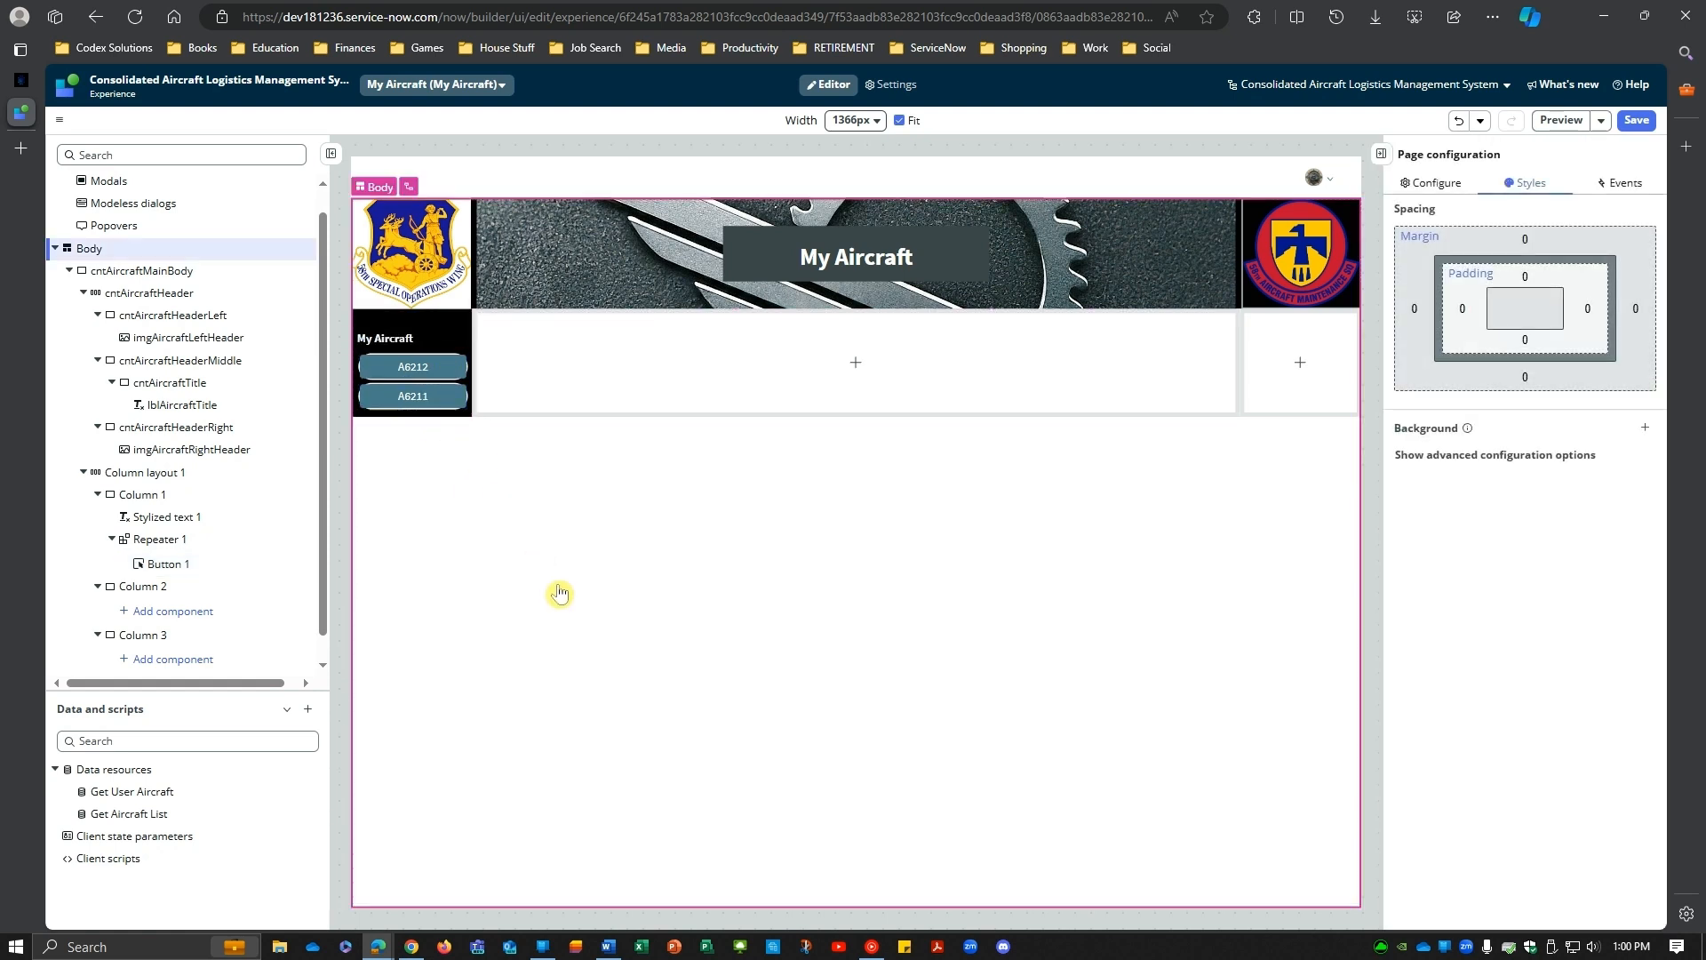
Step: Set the custom border corner shape of cntAircraftHeaderLeft to 20px
click(166, 566)
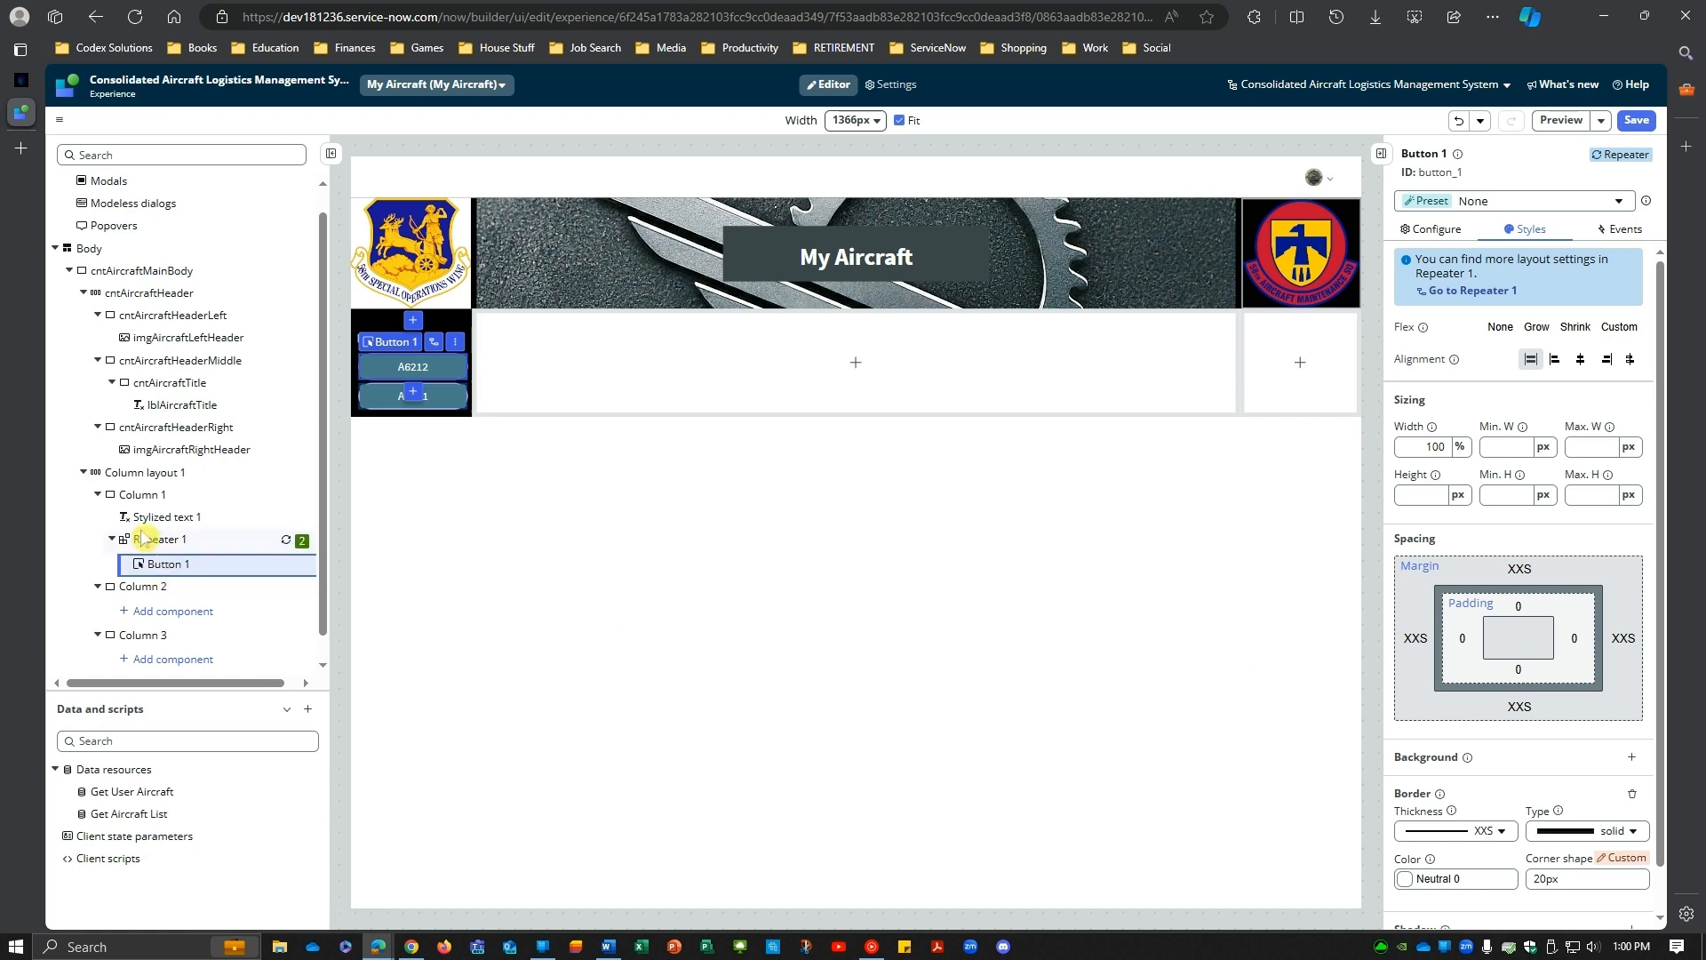
click(160, 326)
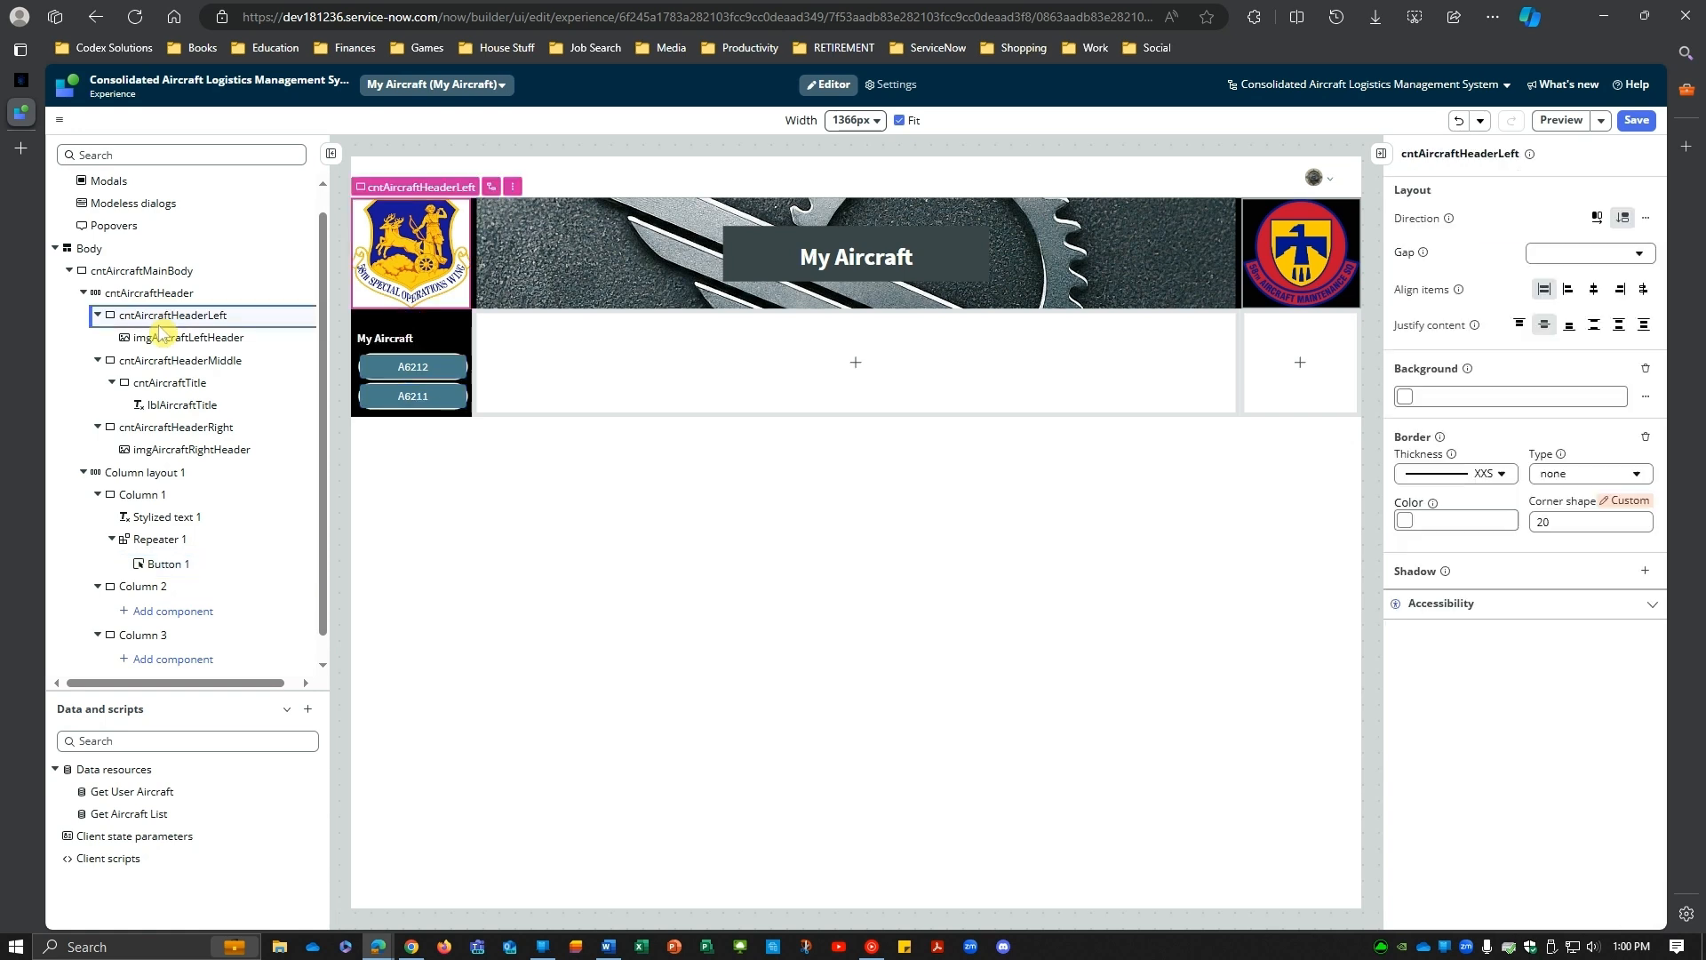
click(1562, 522)
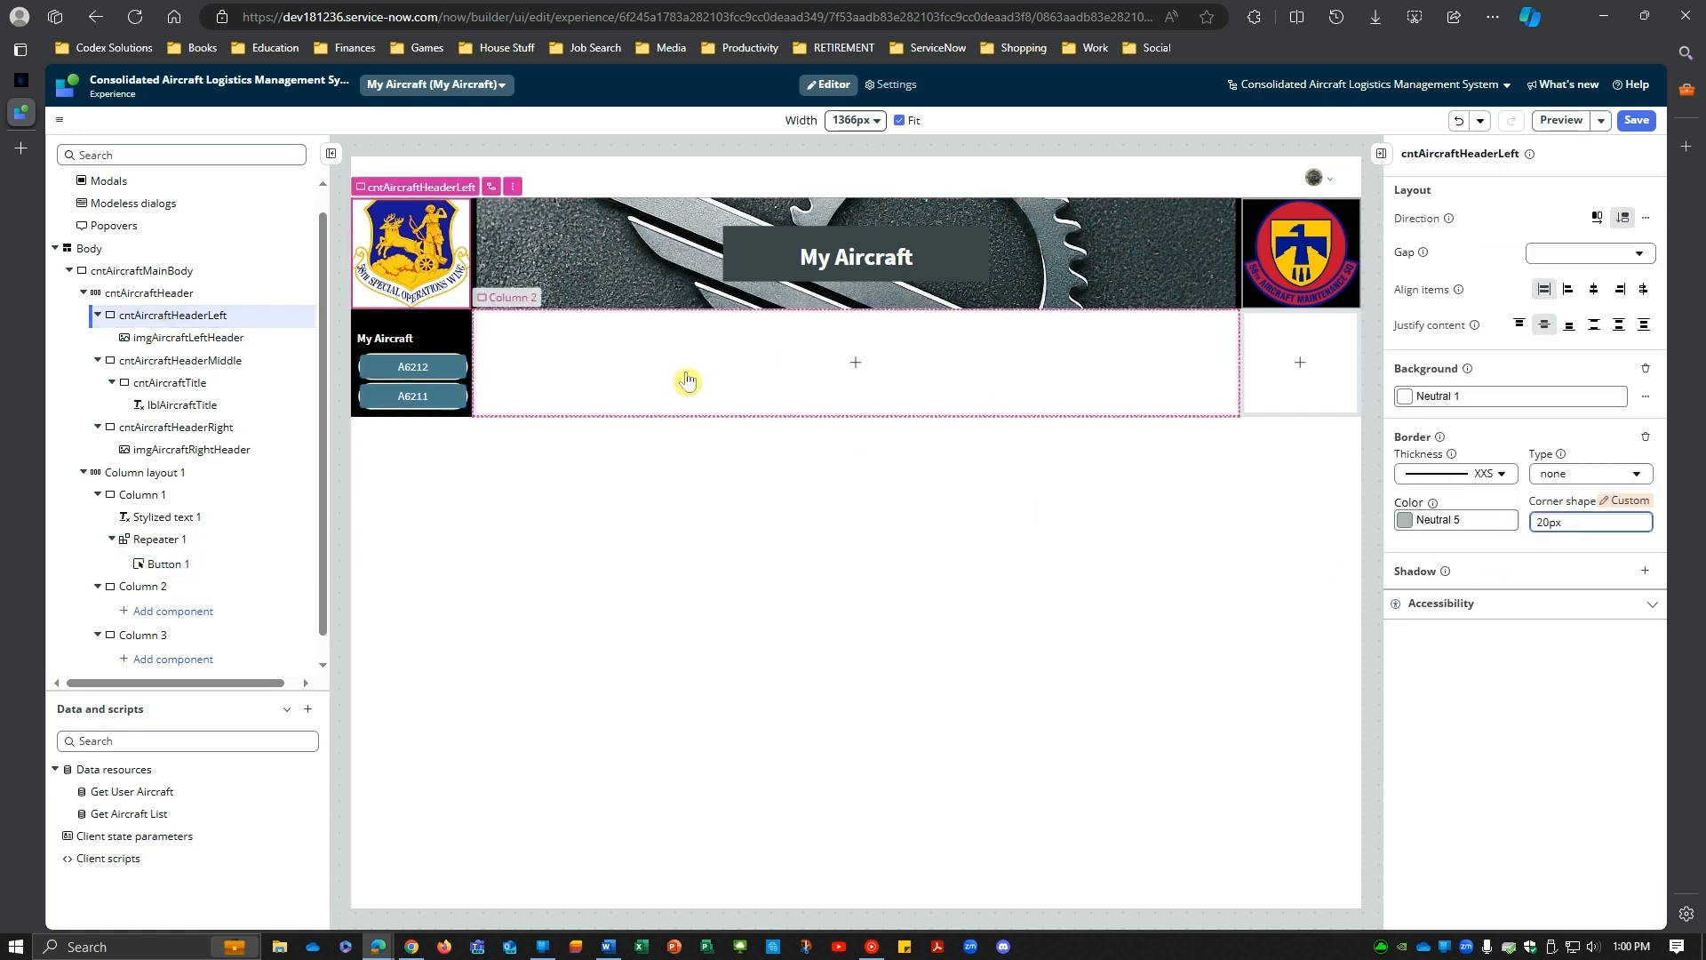
Step: Set the border type of cntAircraftHeaderRight to none
click(176, 427)
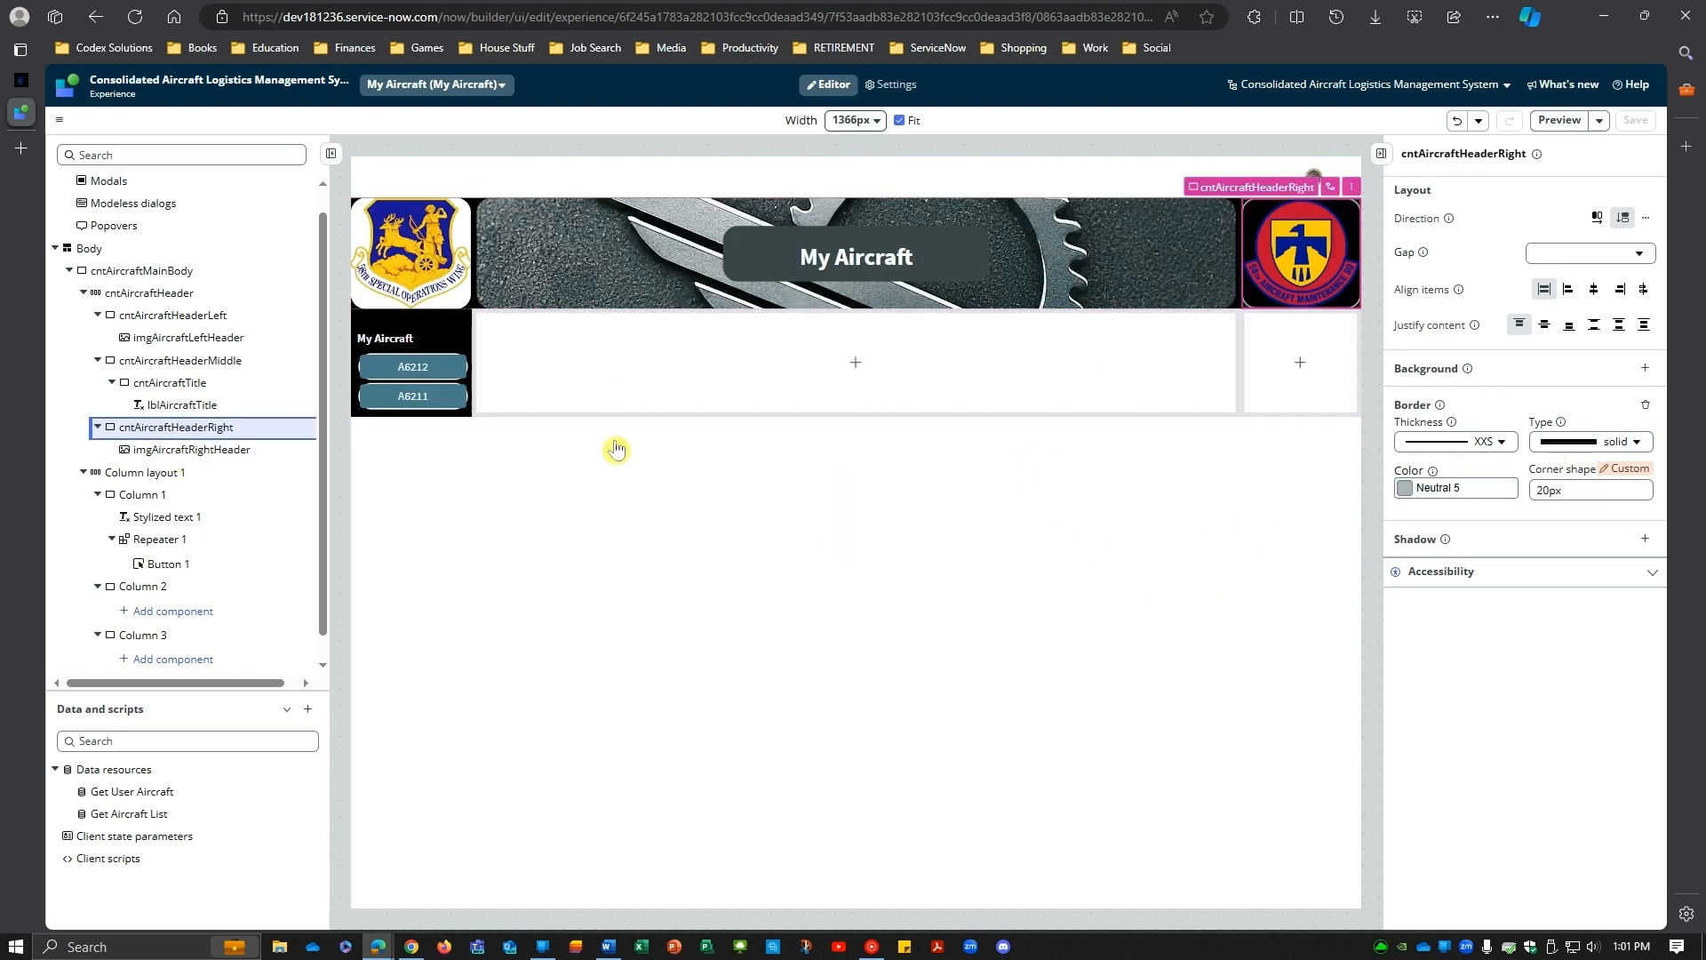
click(1570, 457)
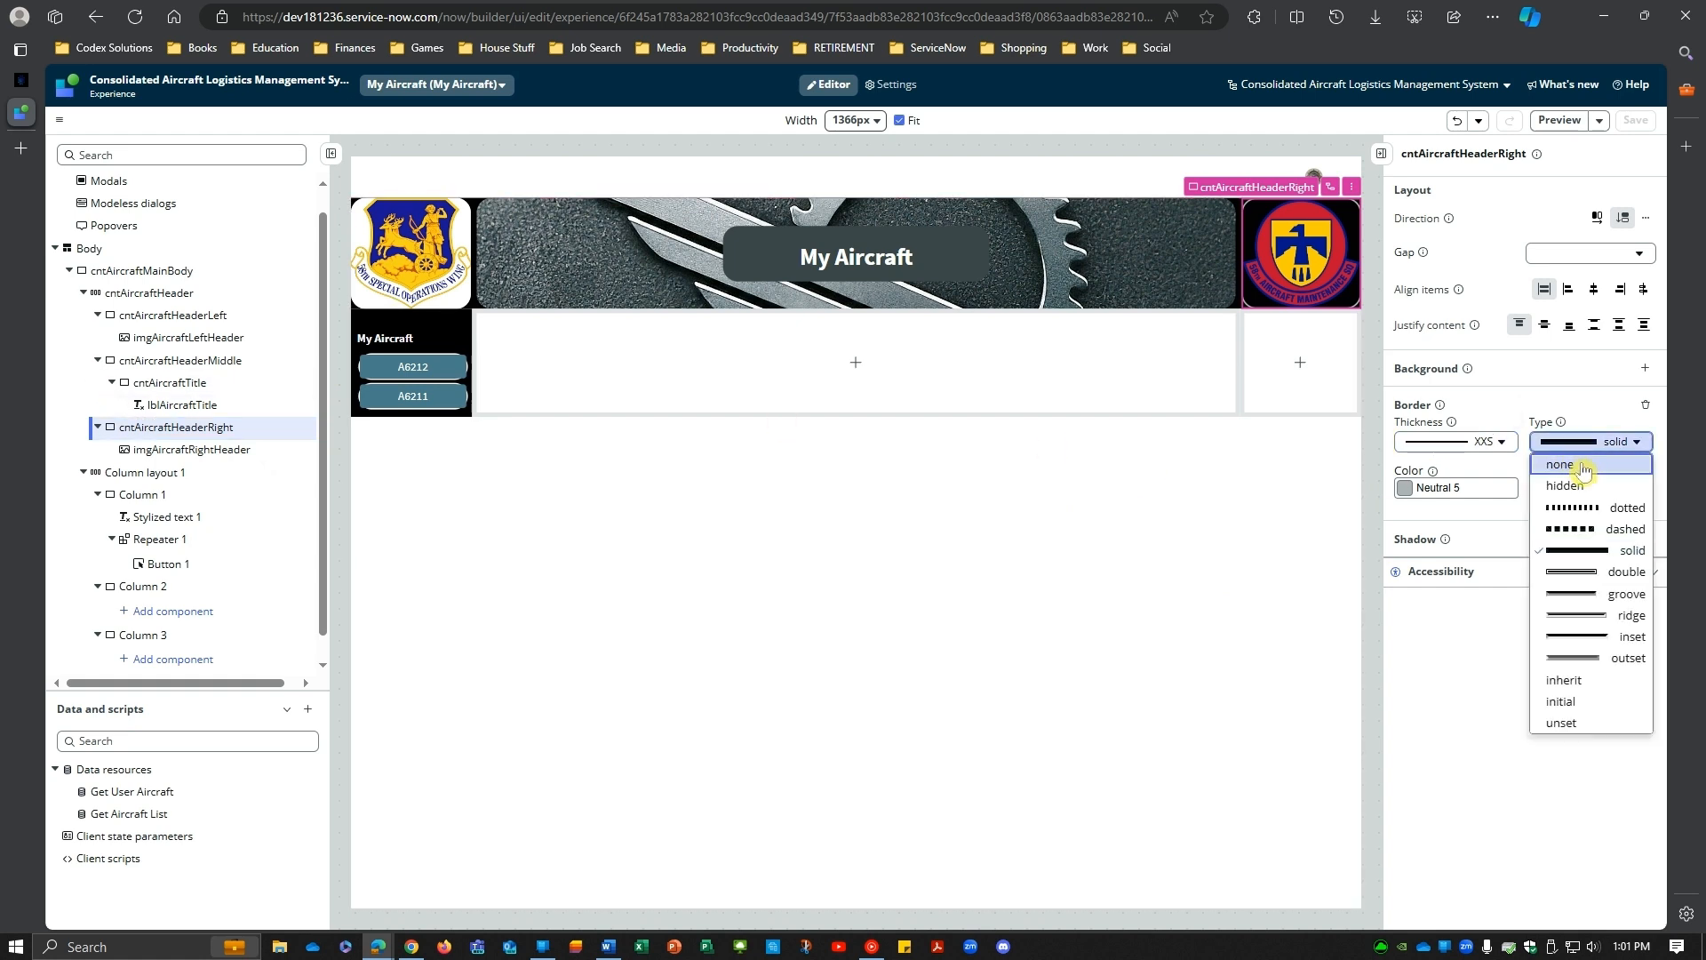
click(1586, 480)
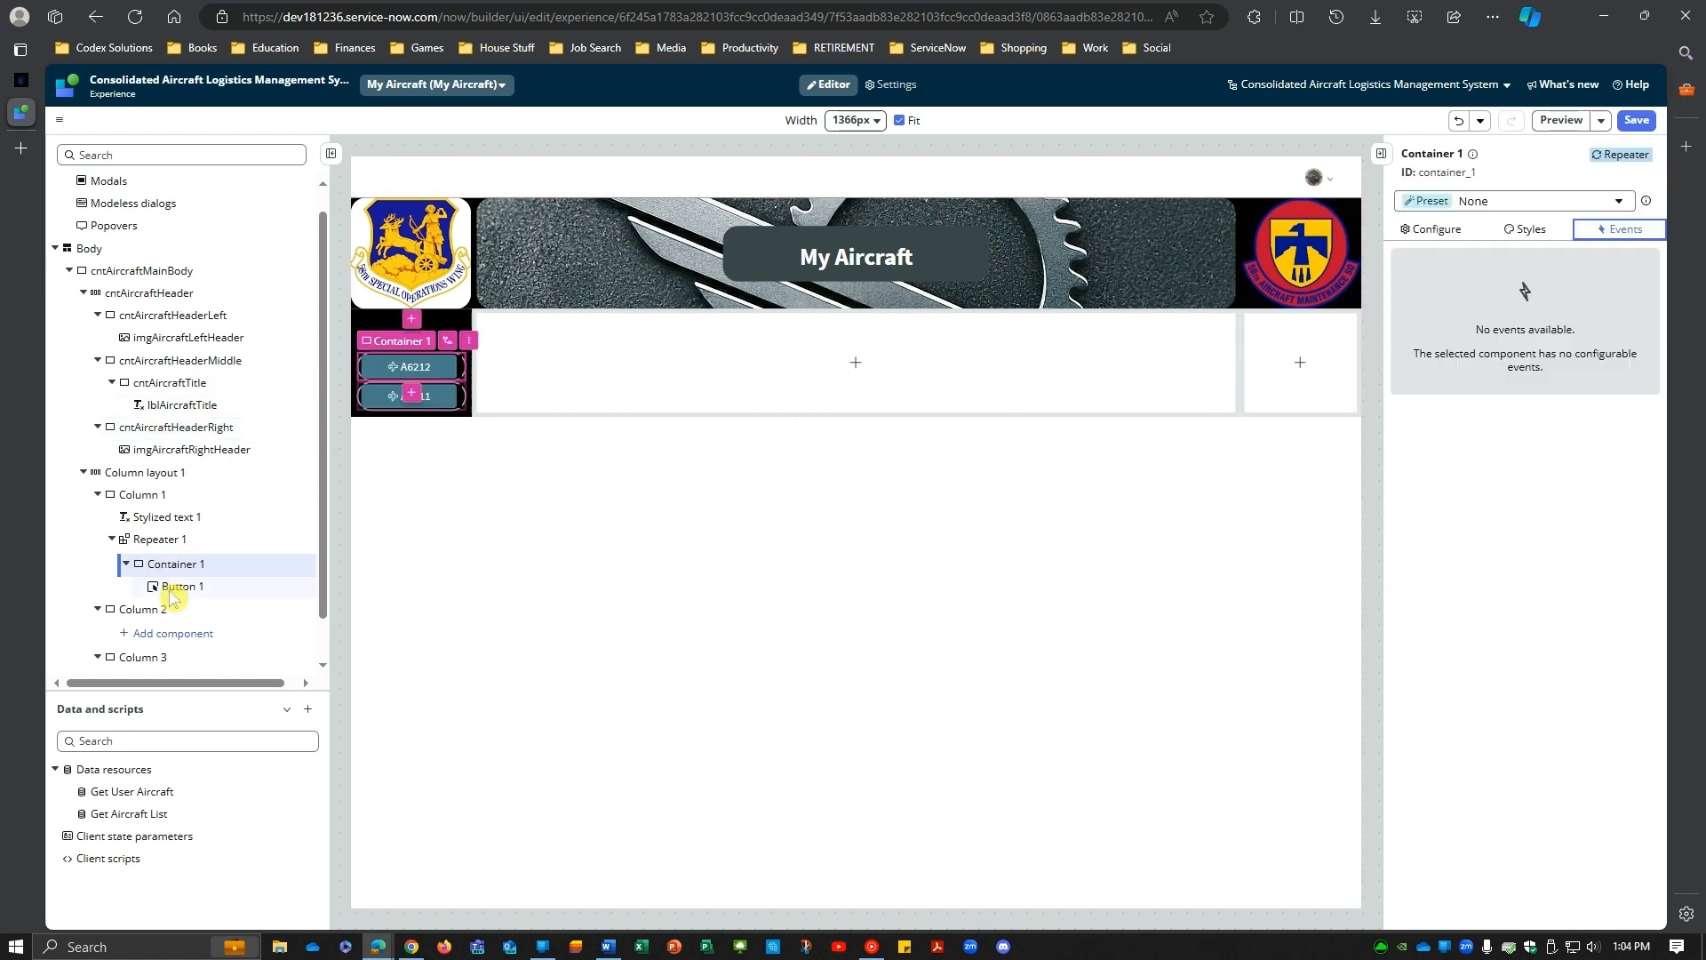
Step: Delete Button 1 from Container 1 inside the repeater
click(171, 589)
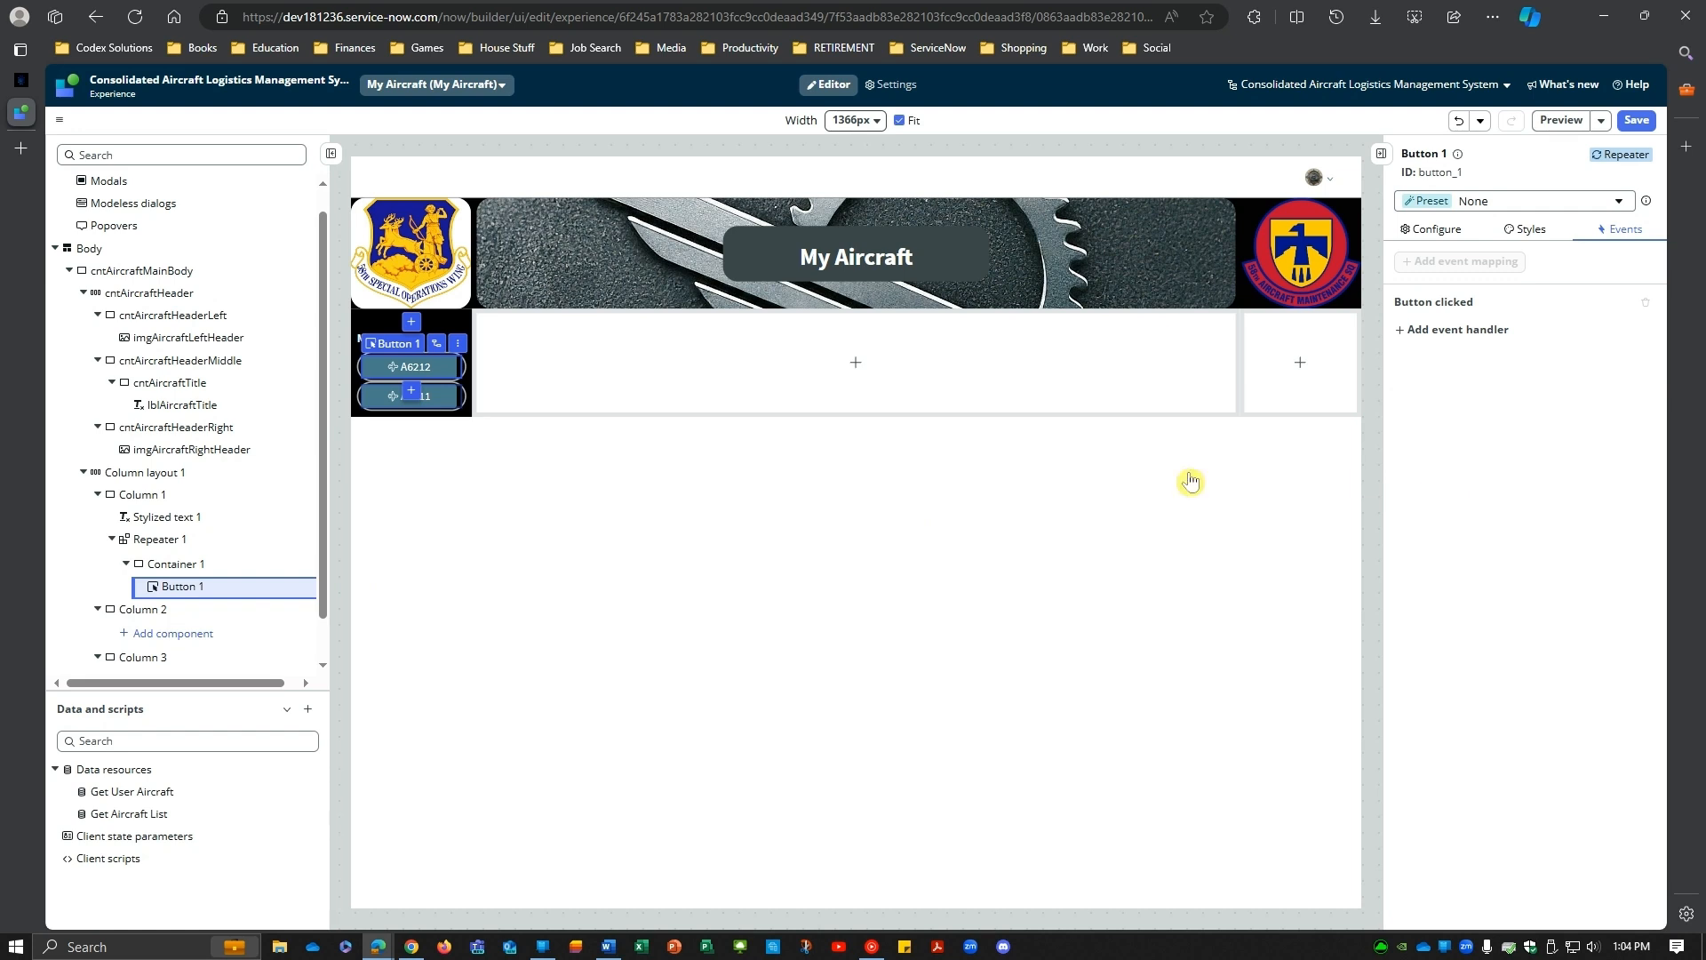
click(458, 343)
click(477, 493)
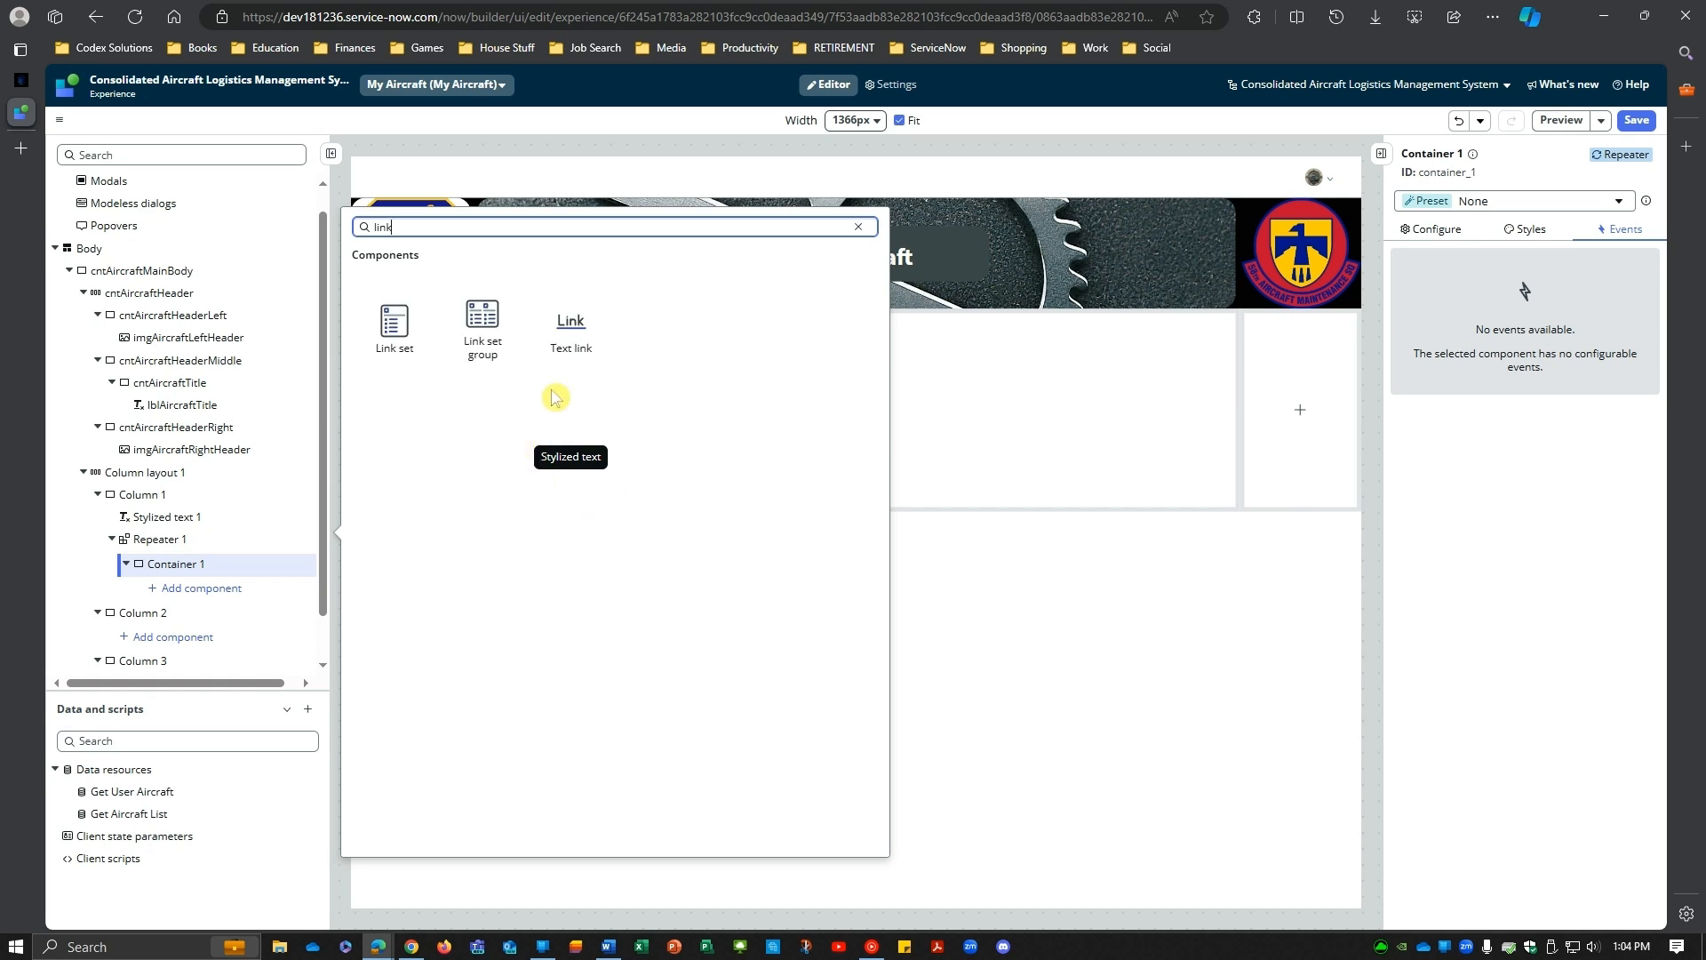
Step: Add a Text link without a preset to Container 1 and bind its label to the repeater's value > tail_number > displayValue
click(570, 332)
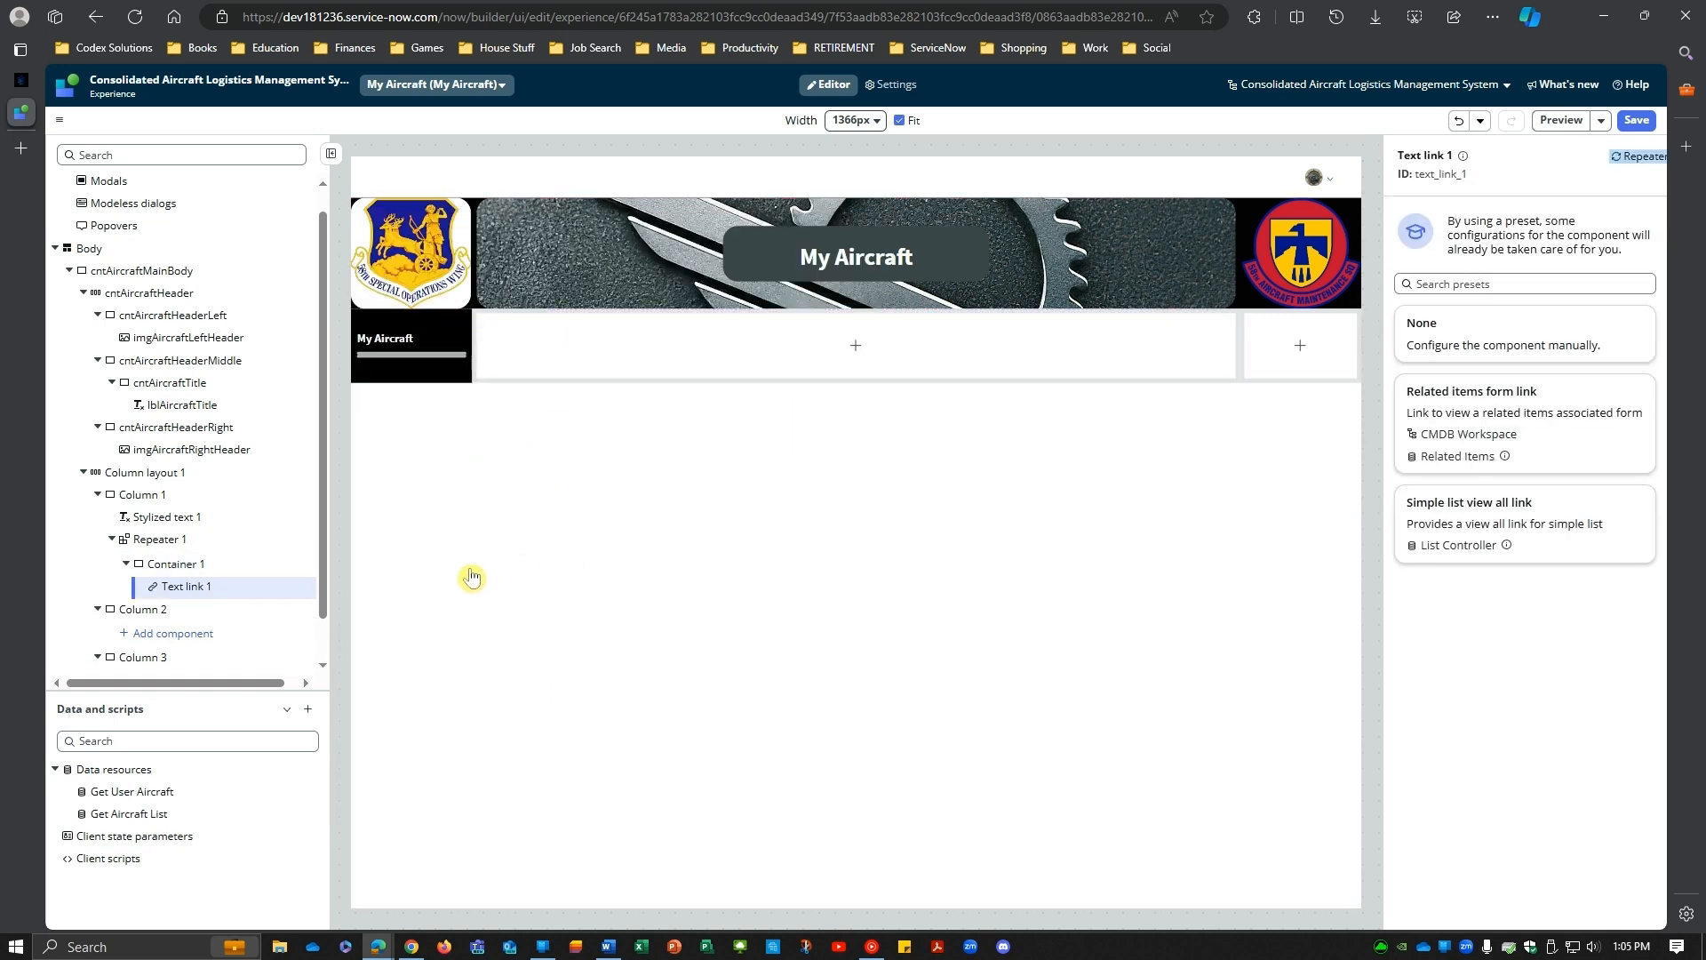
click(1536, 331)
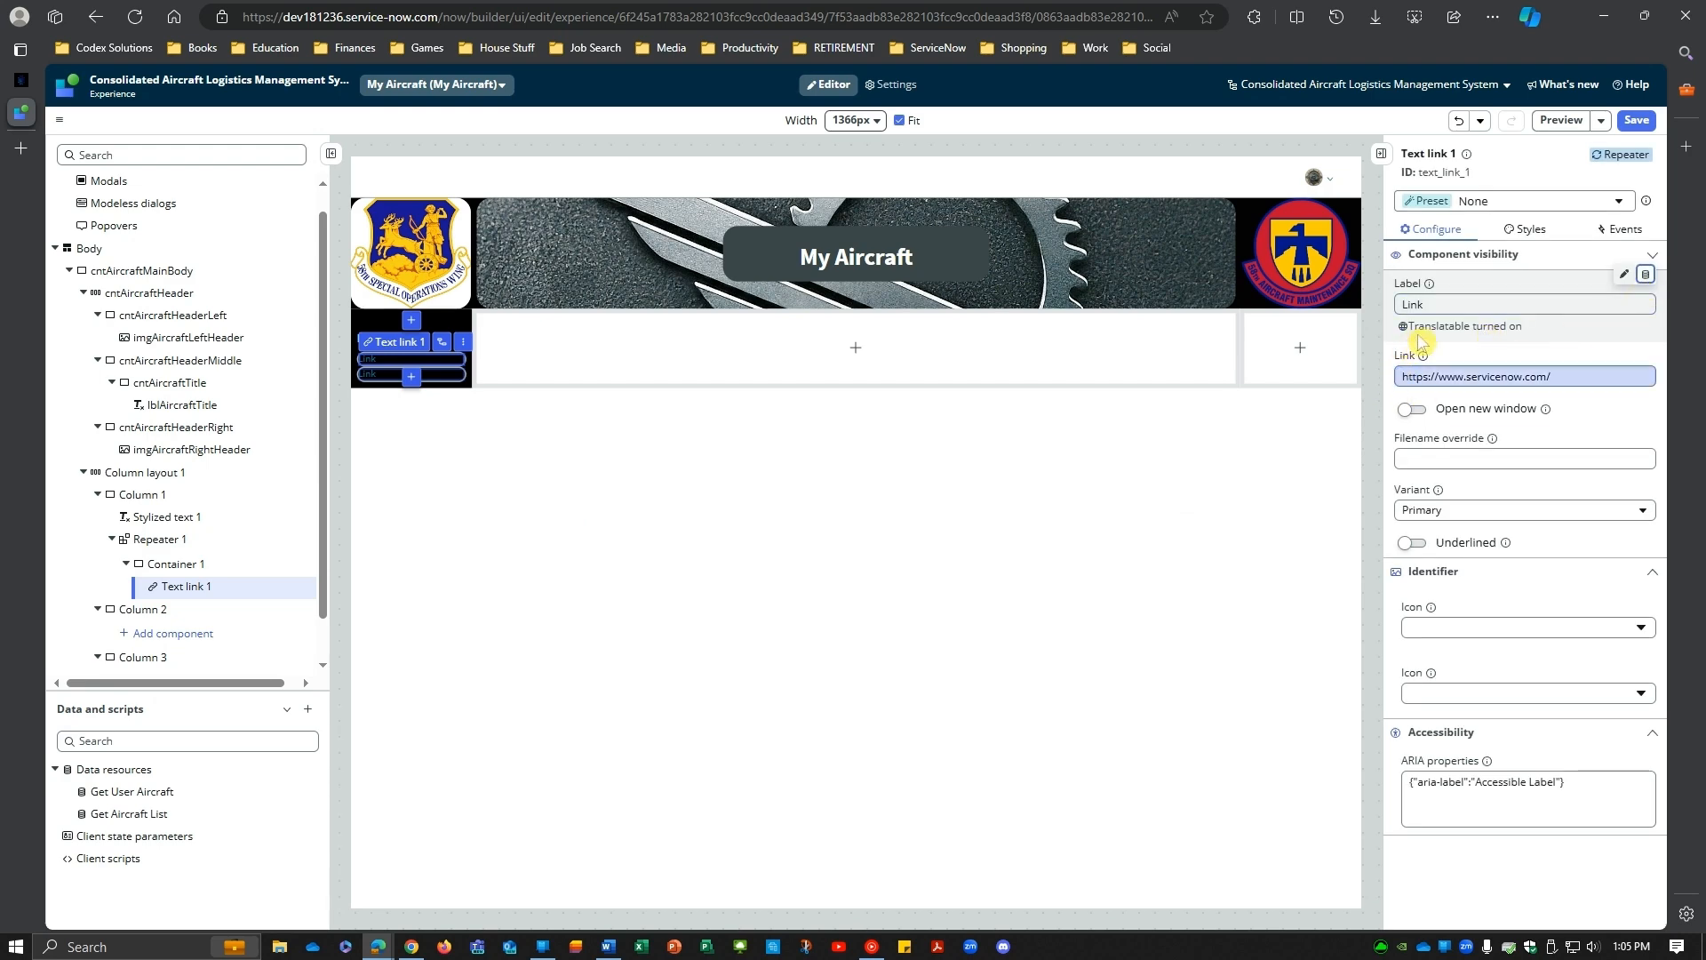
click(1646, 274)
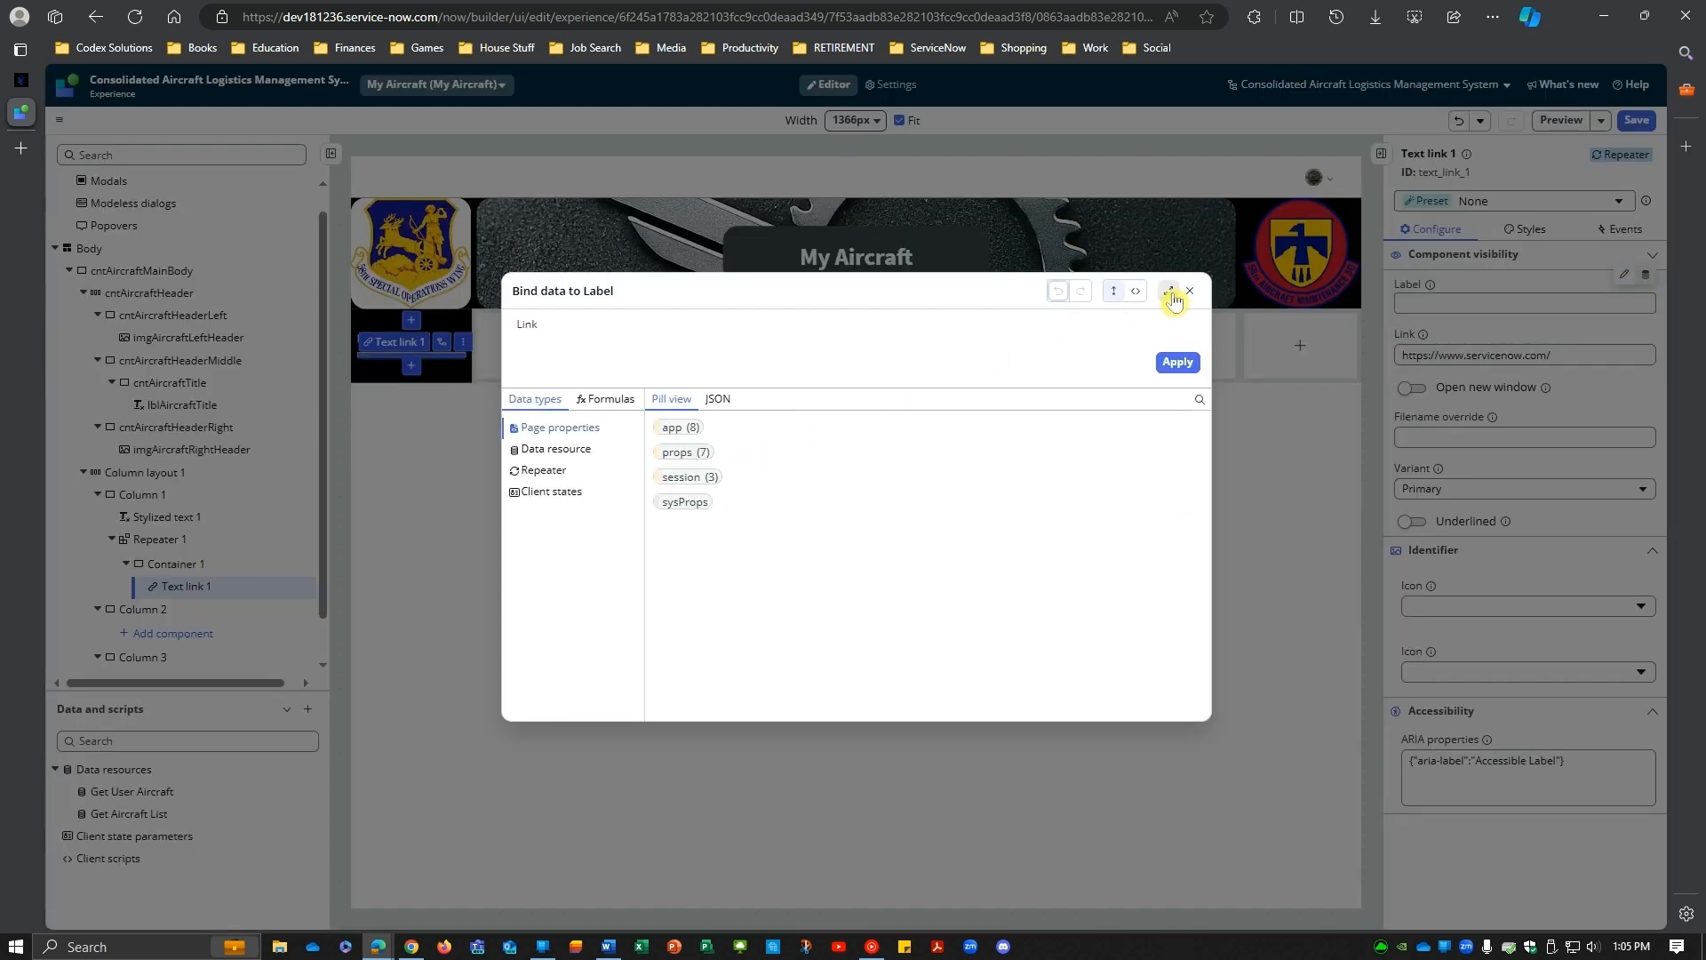
click(1168, 291)
click(80, 389)
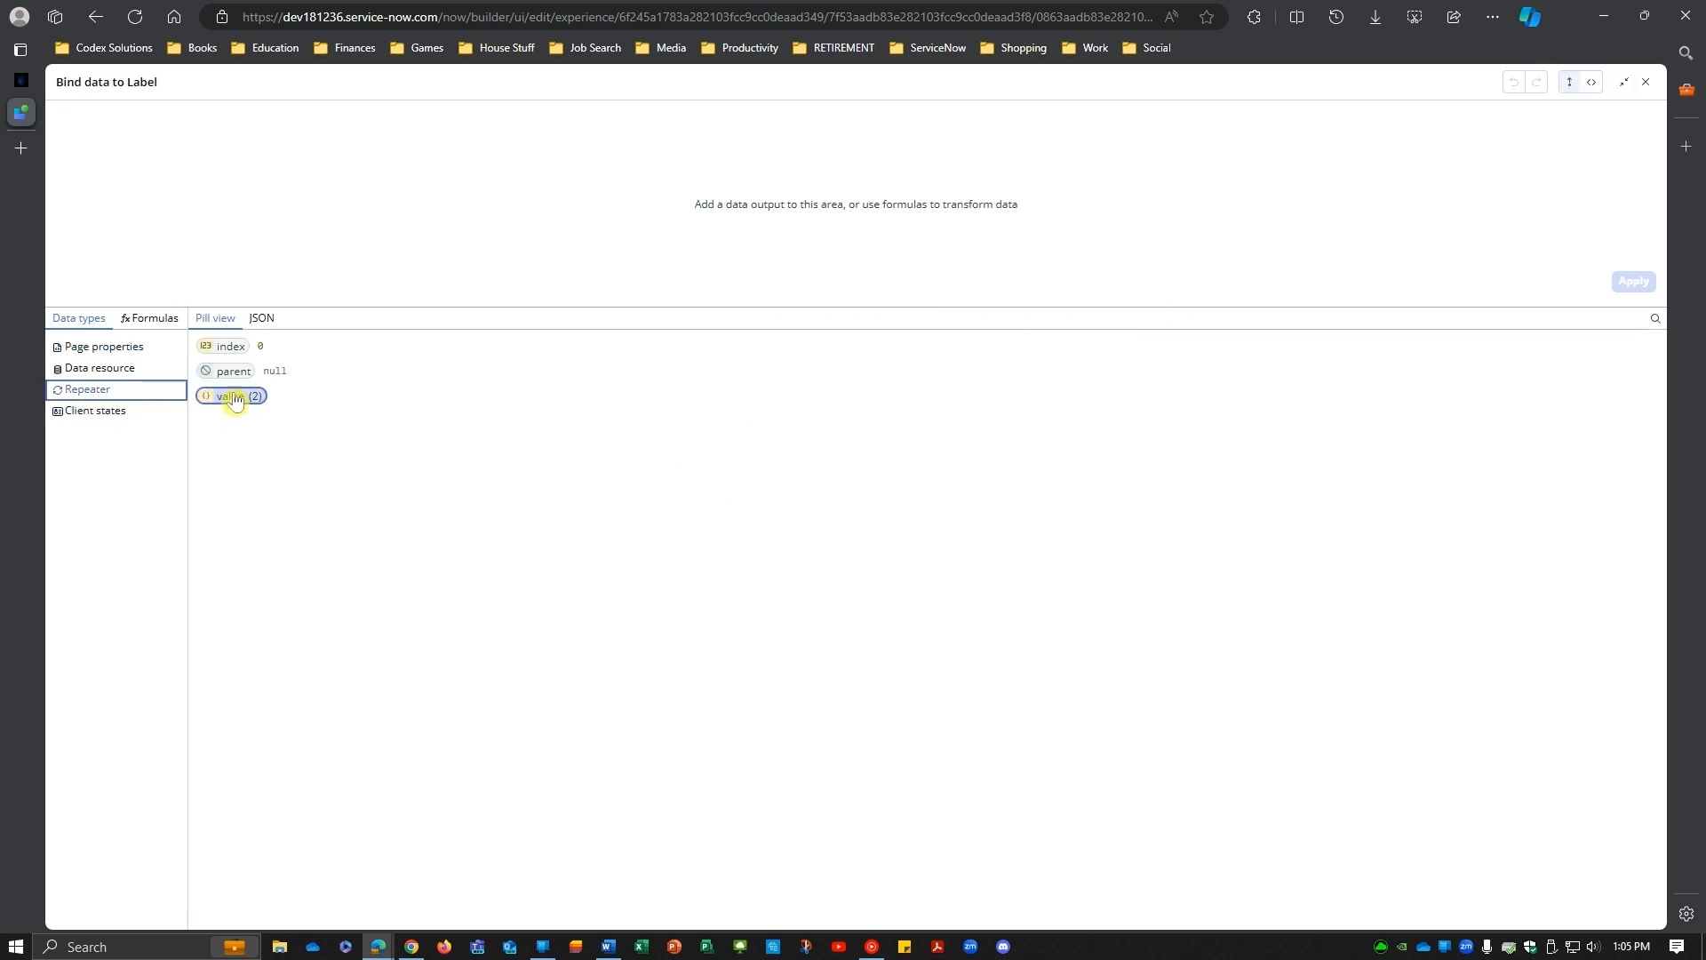
click(234, 396)
click(373, 371)
click(511, 345)
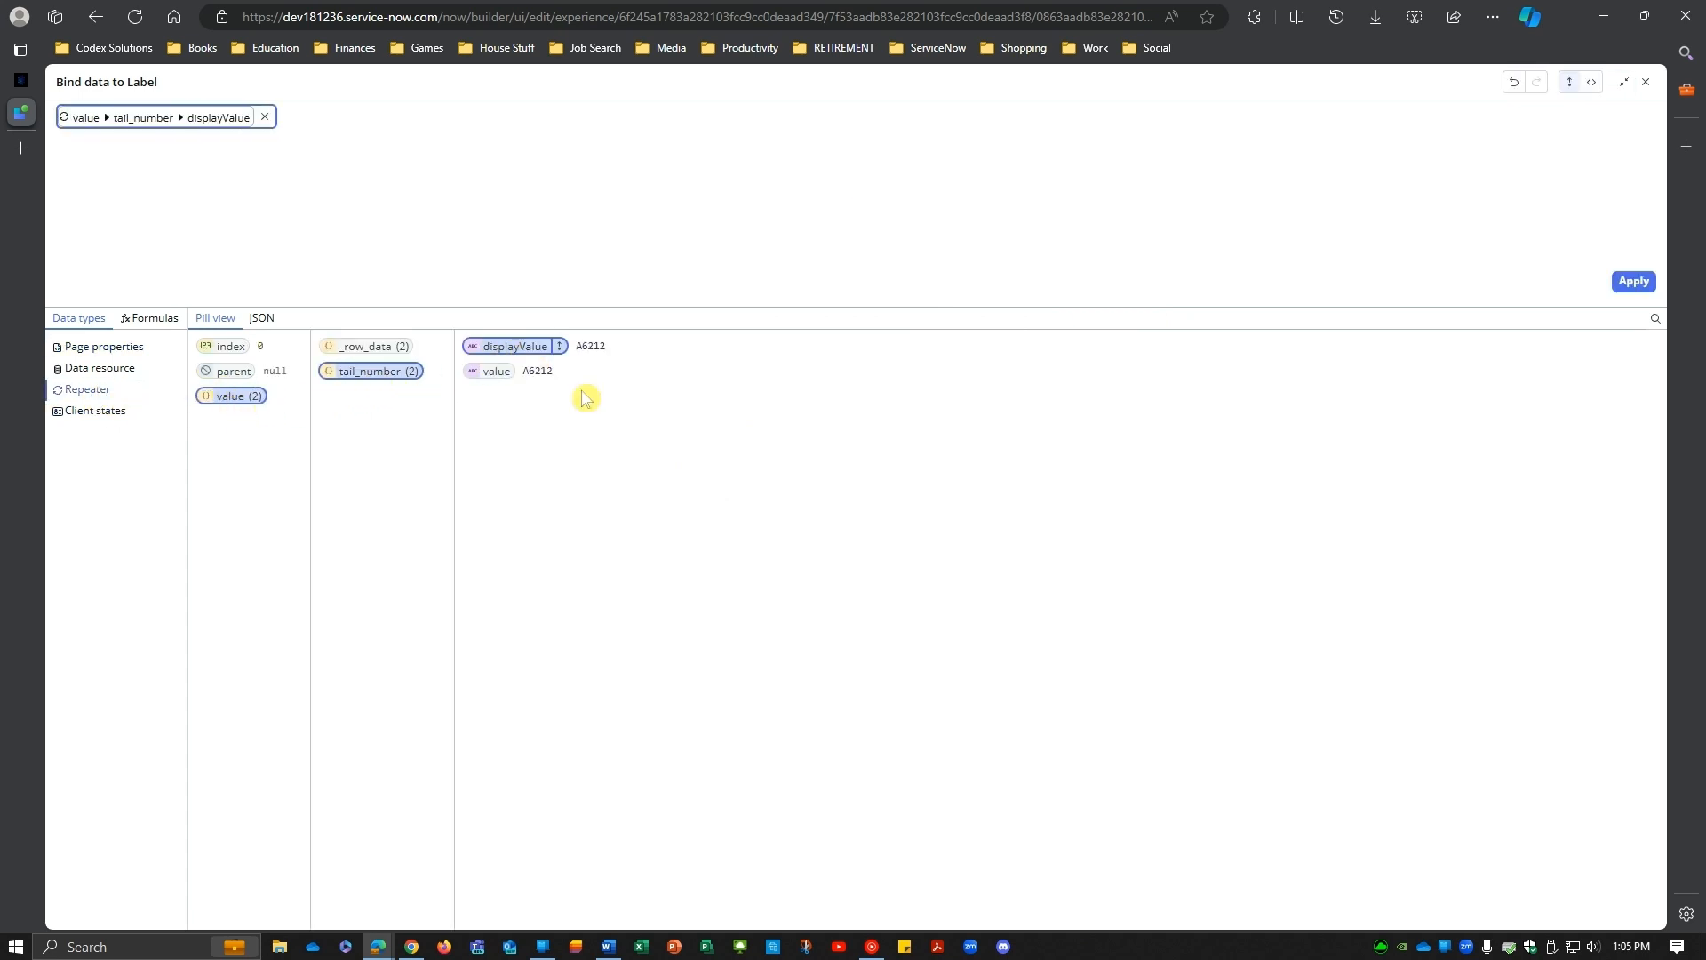
click(1633, 281)
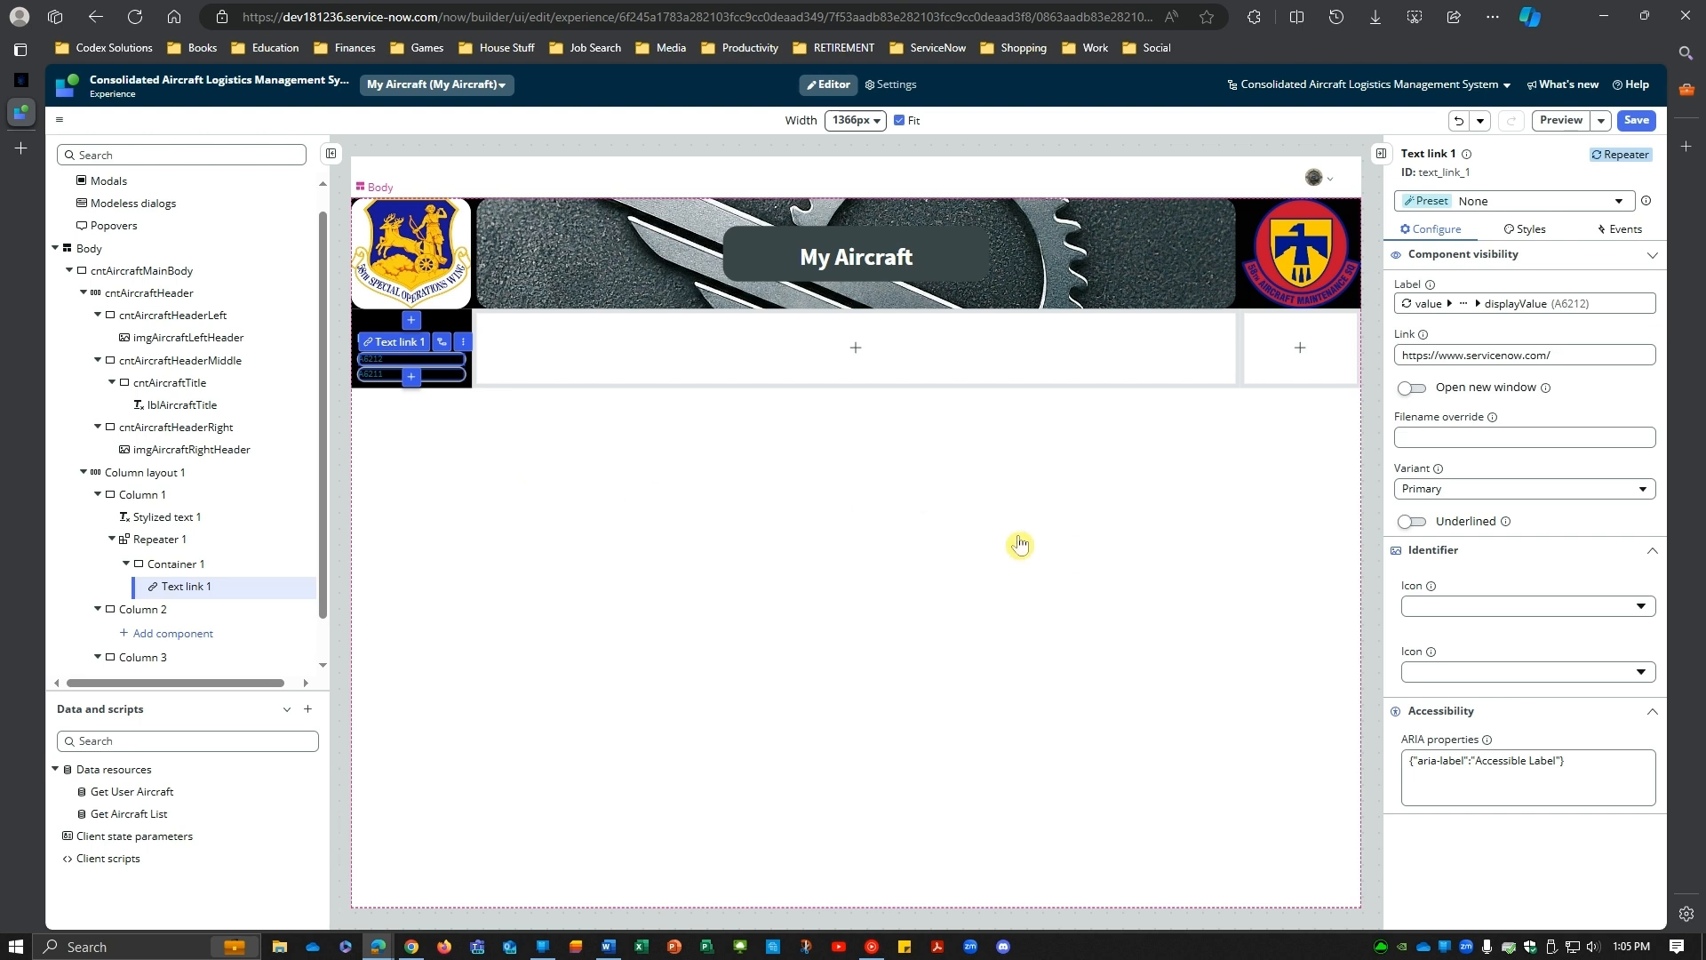
Step: Try the Secondary variant on Text link 1 and return it to Primary
click(1546, 490)
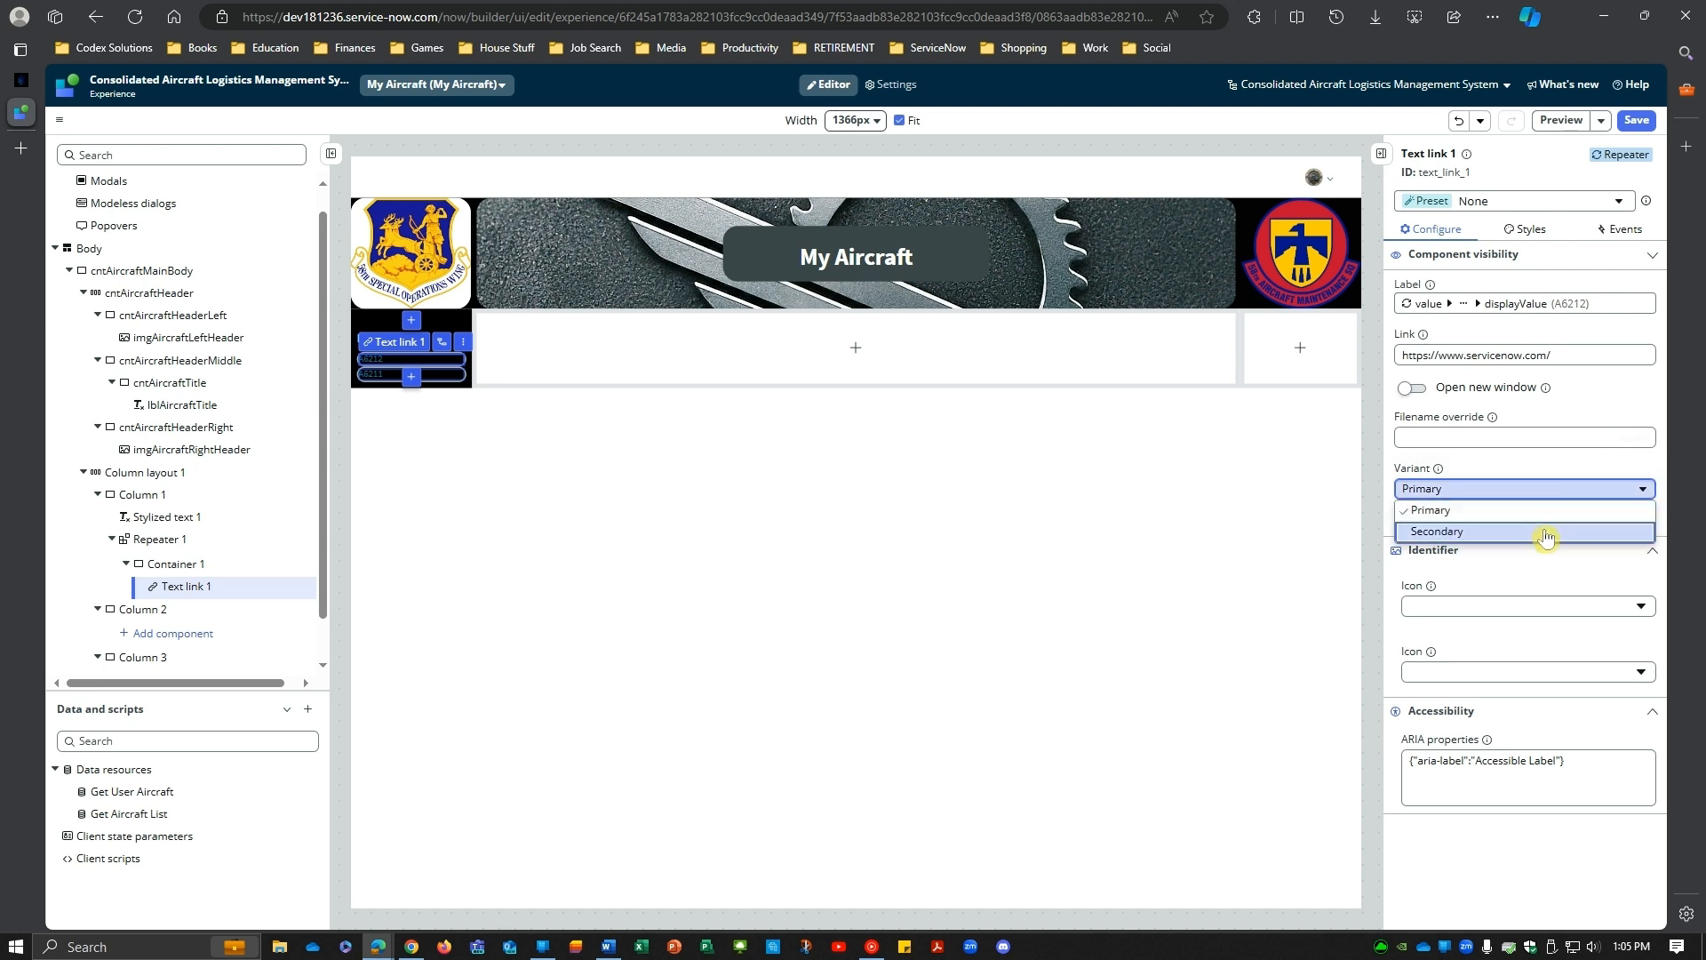
click(1544, 530)
click(1535, 490)
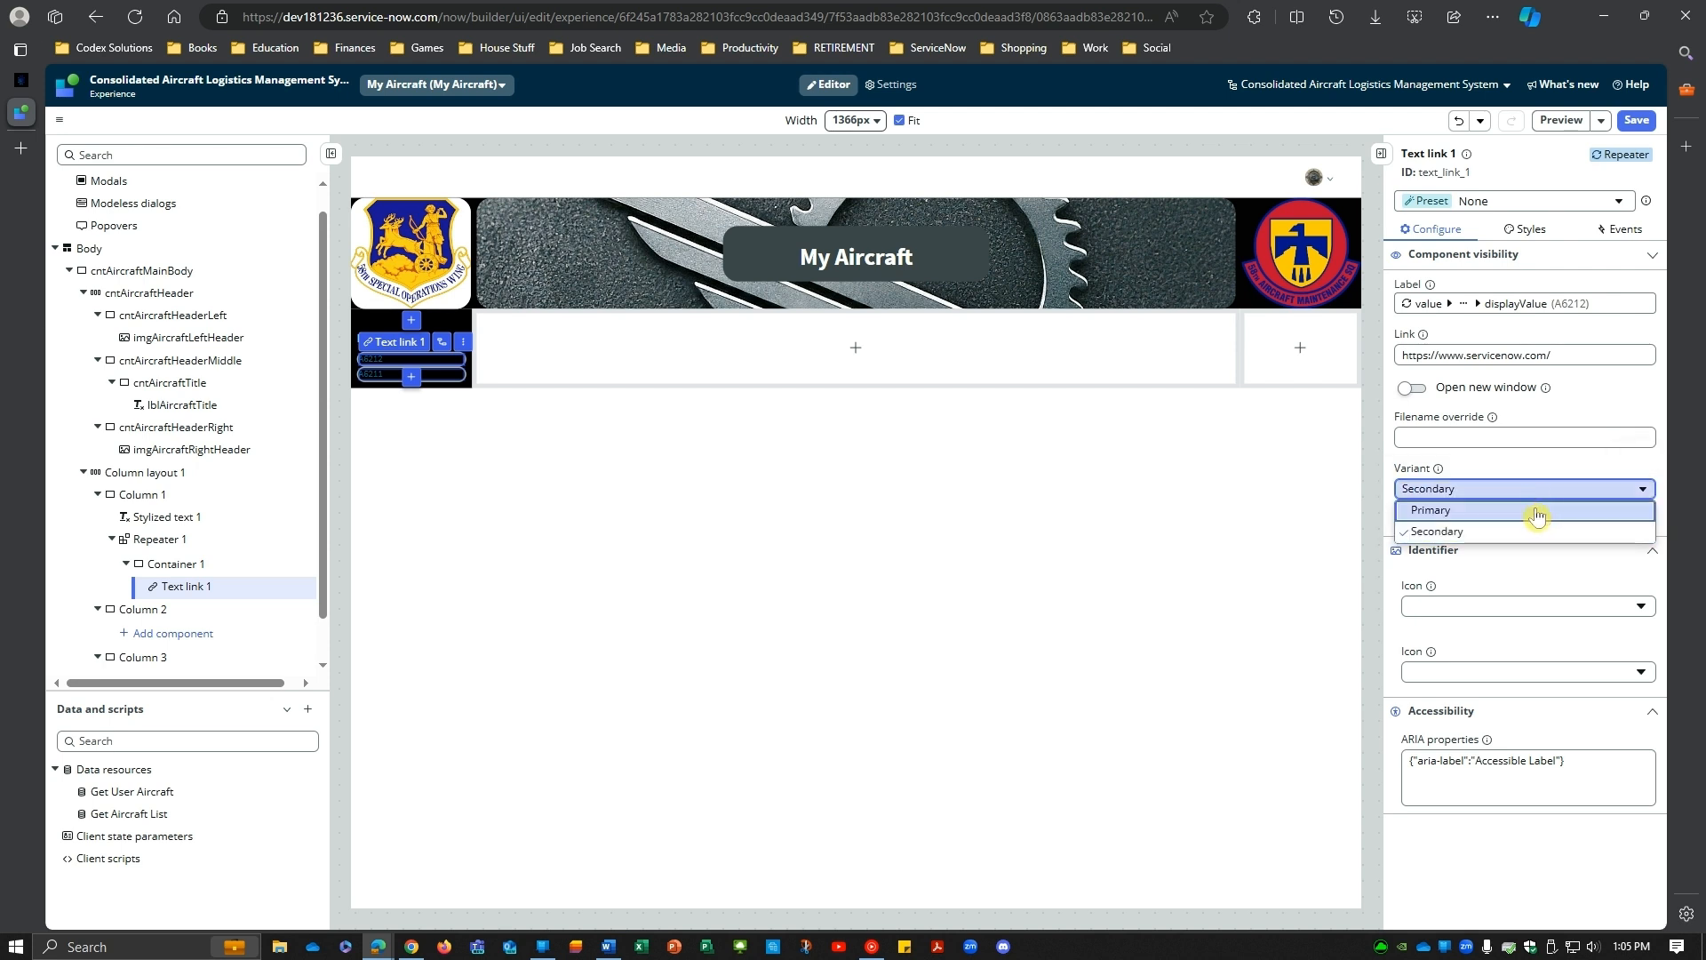
click(1536, 510)
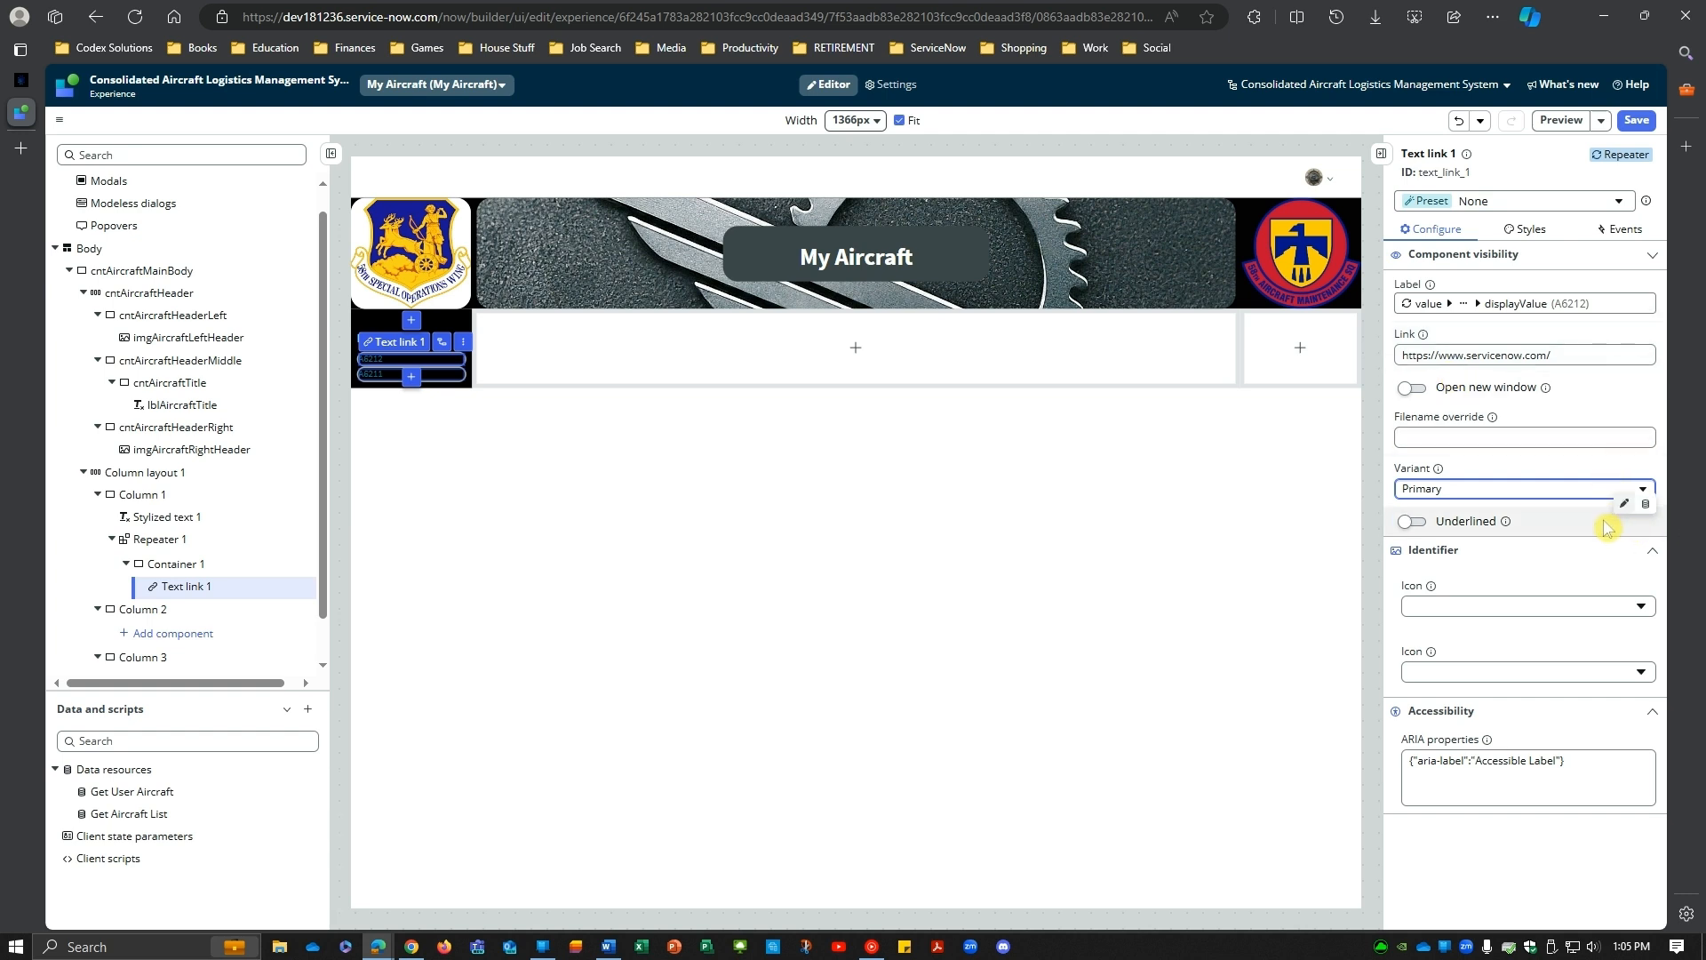
Step: Clear the default URL from the Link property of Text link 1
click(1470, 355)
key(ctrl+a)
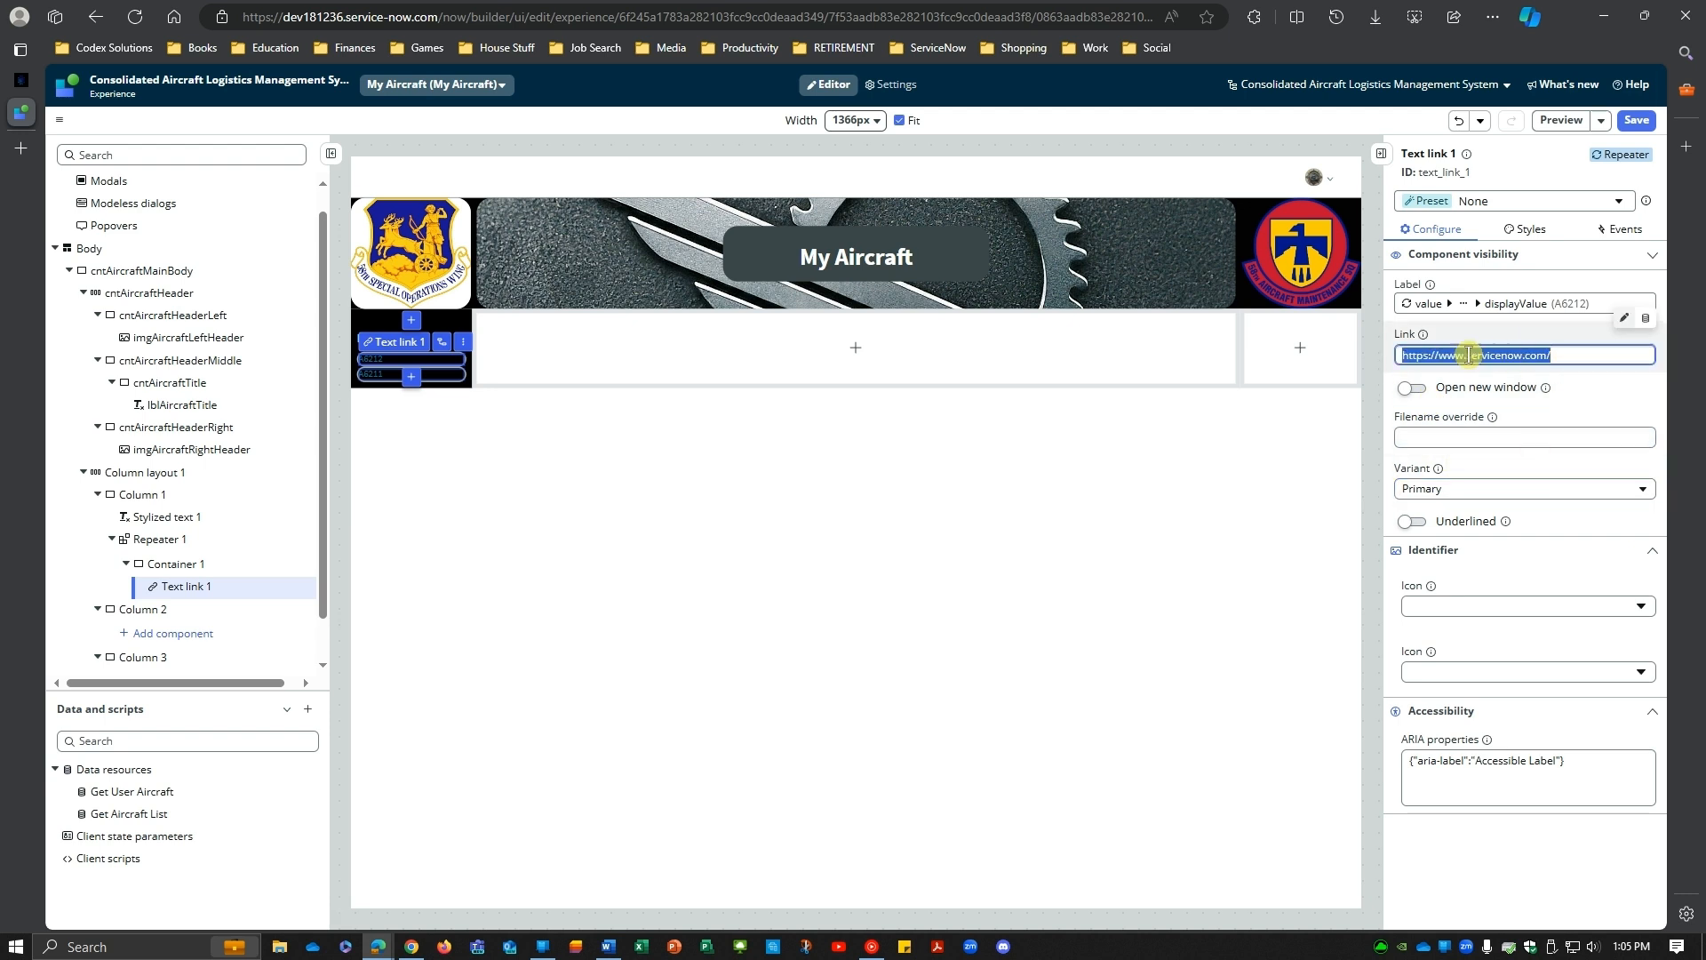
key(BackSpace)
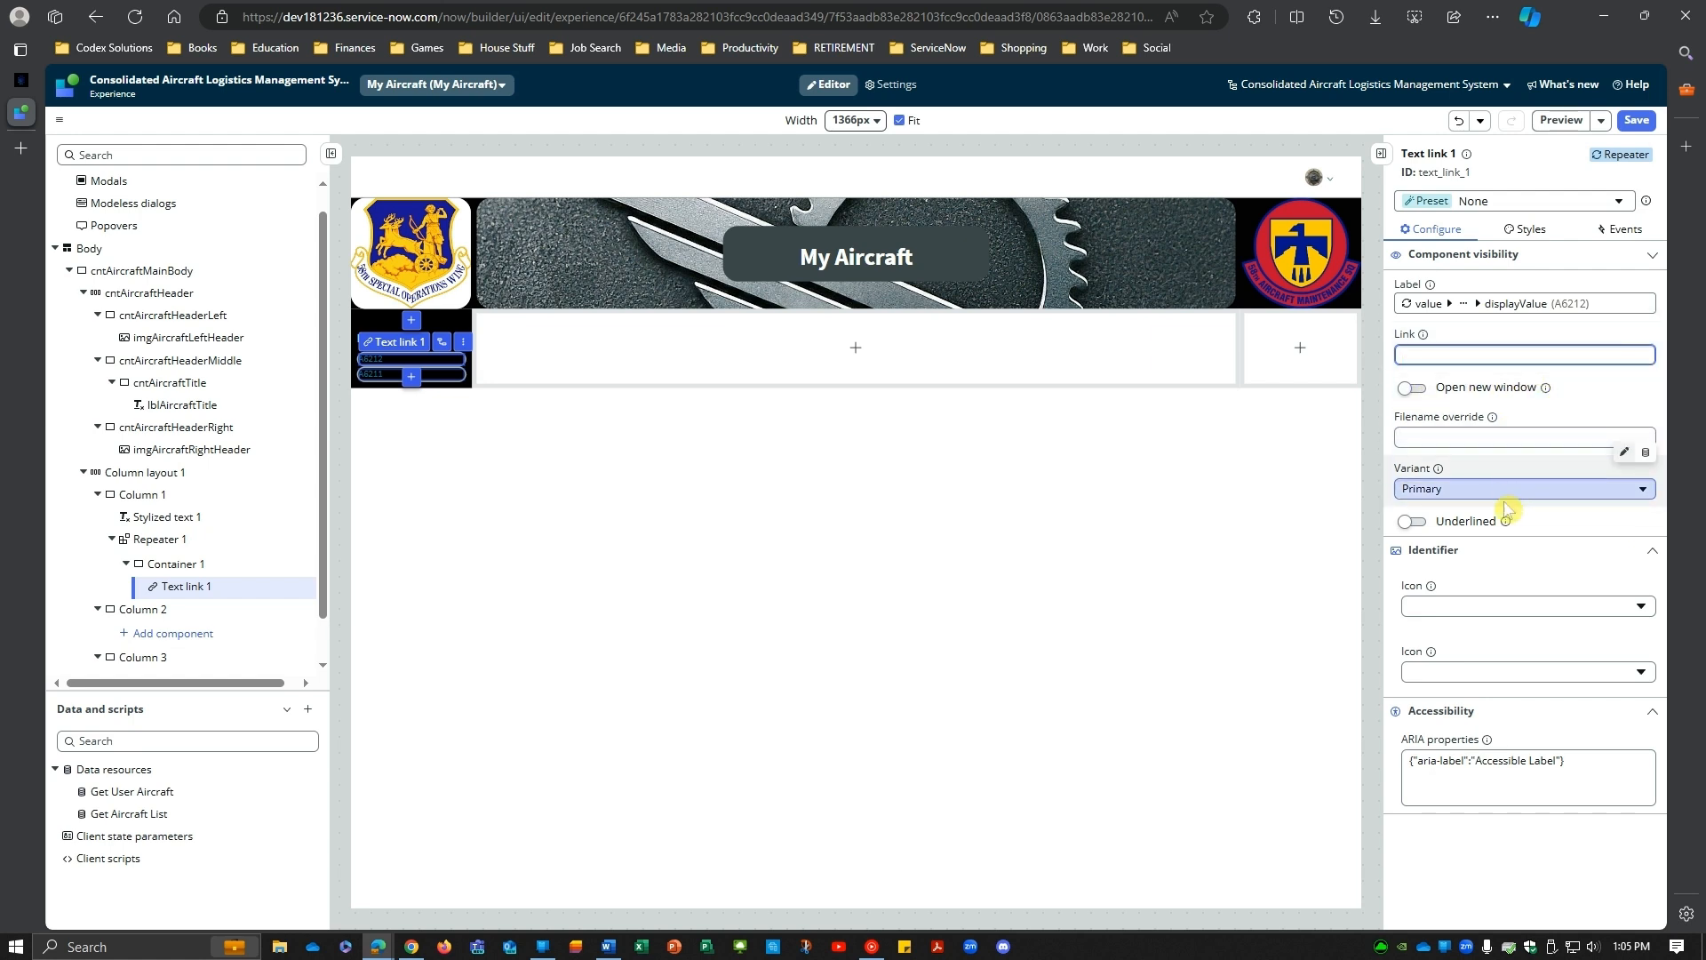
Step: Set the first identifier icon of Text link 1 to vehicle-airplane-outline
click(1521, 625)
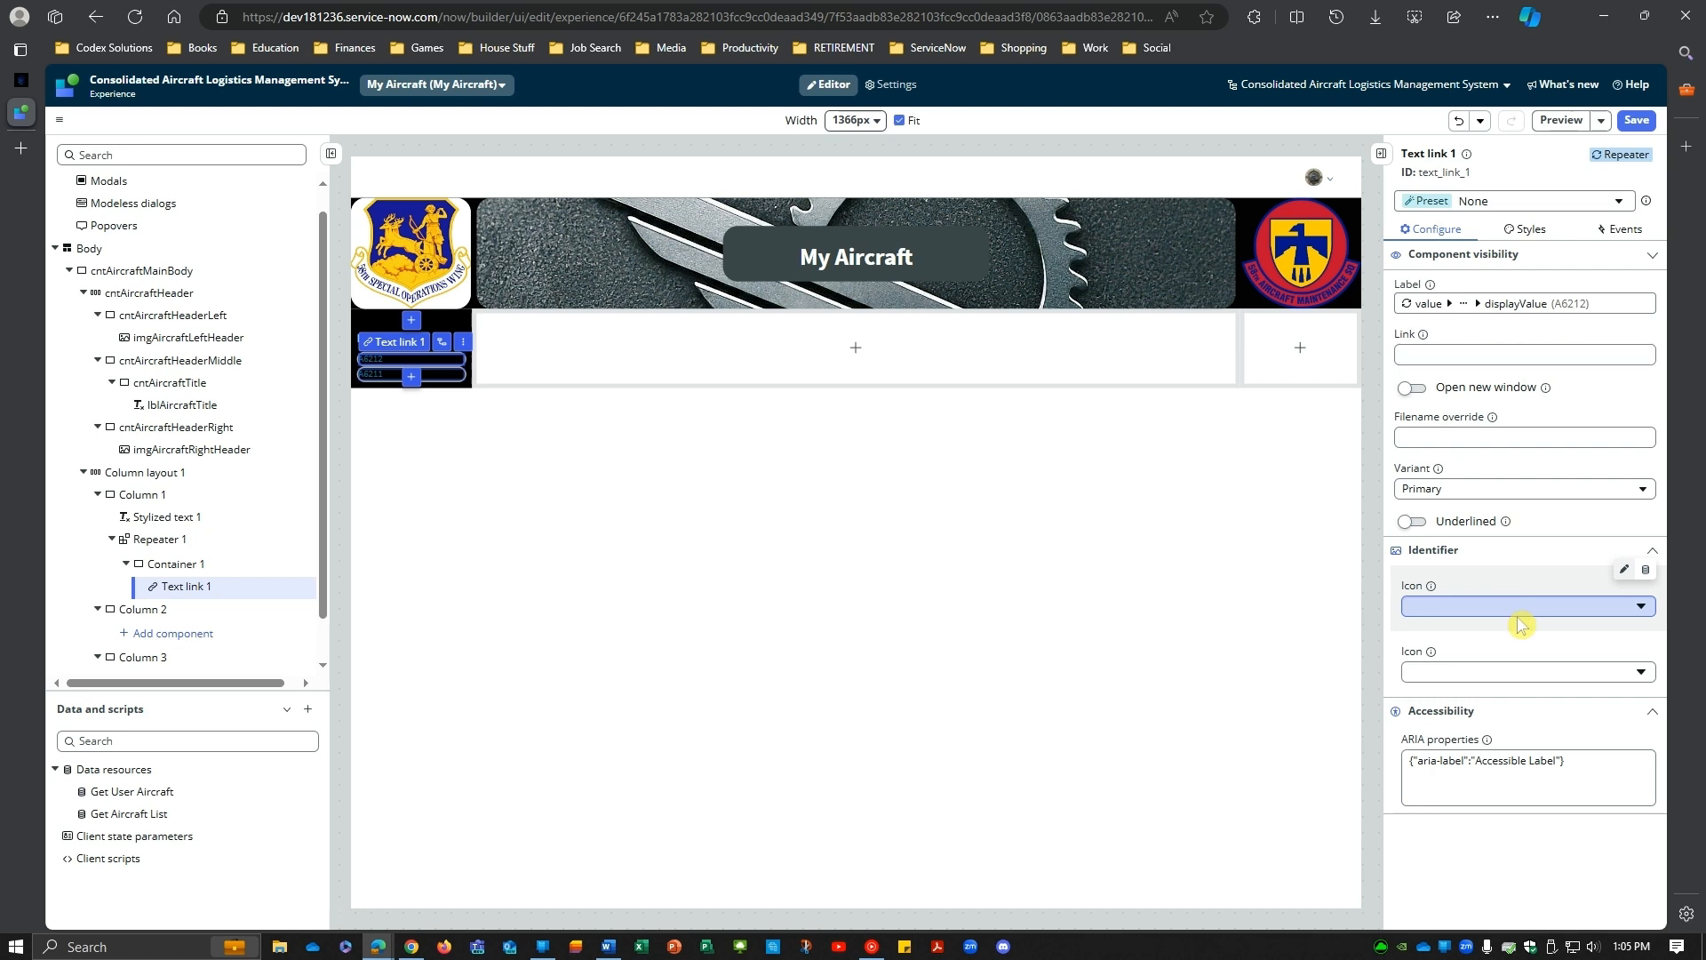
click(1522, 622)
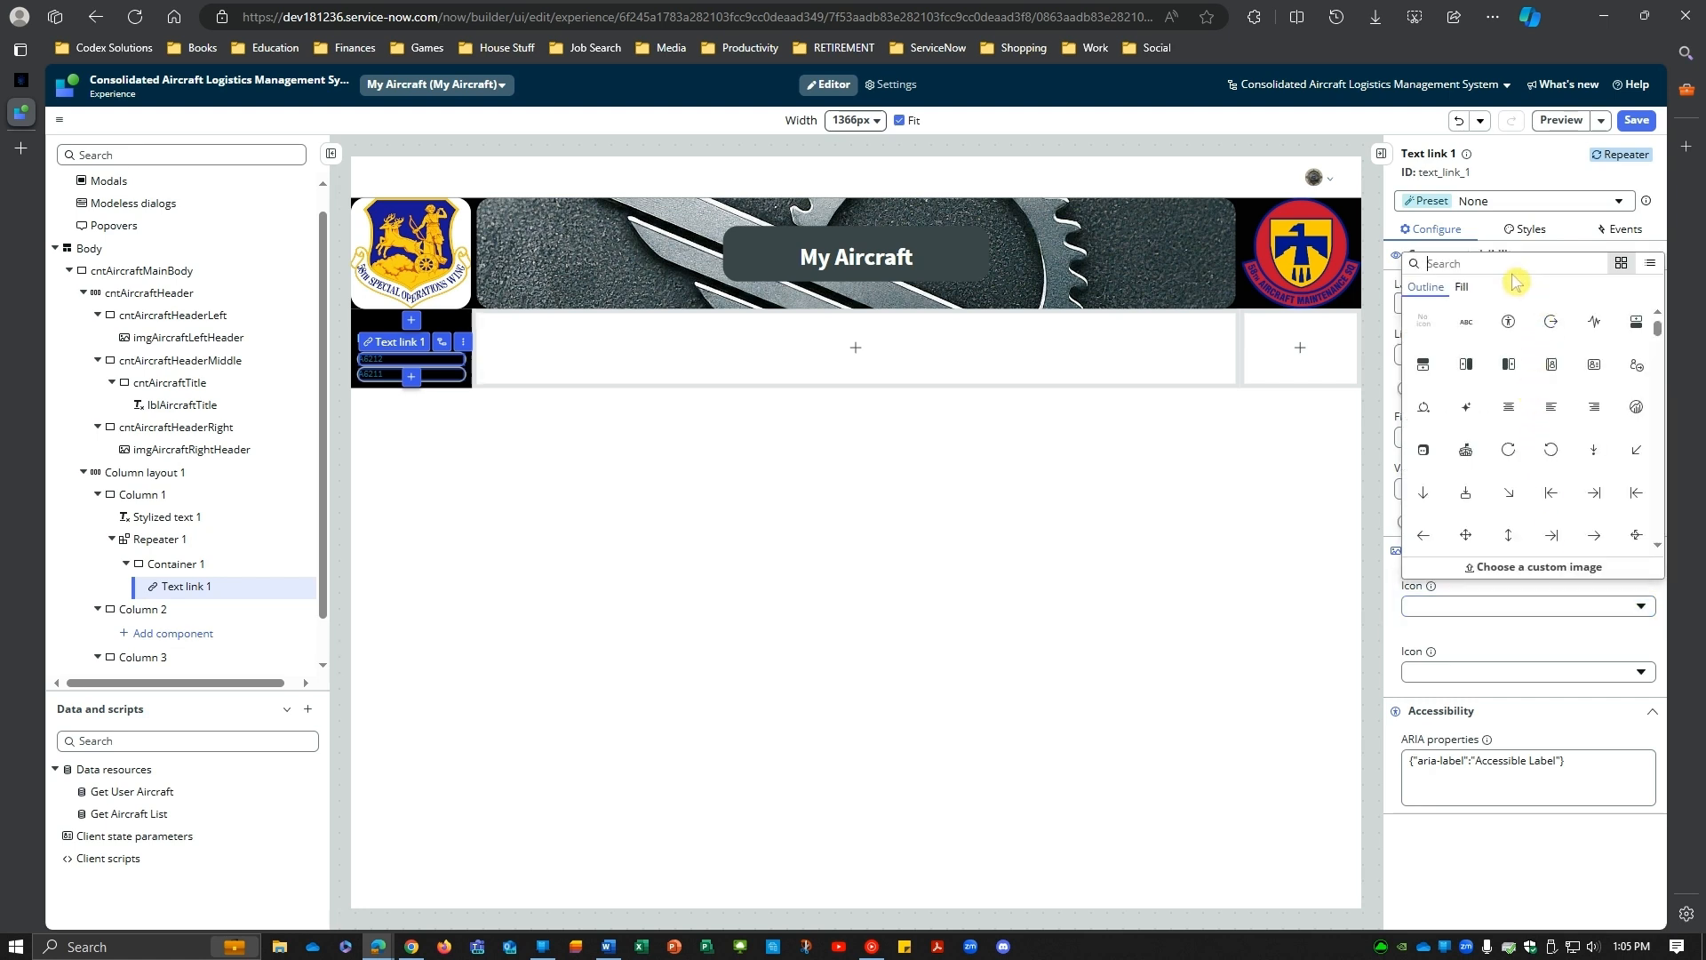
text(airpl)
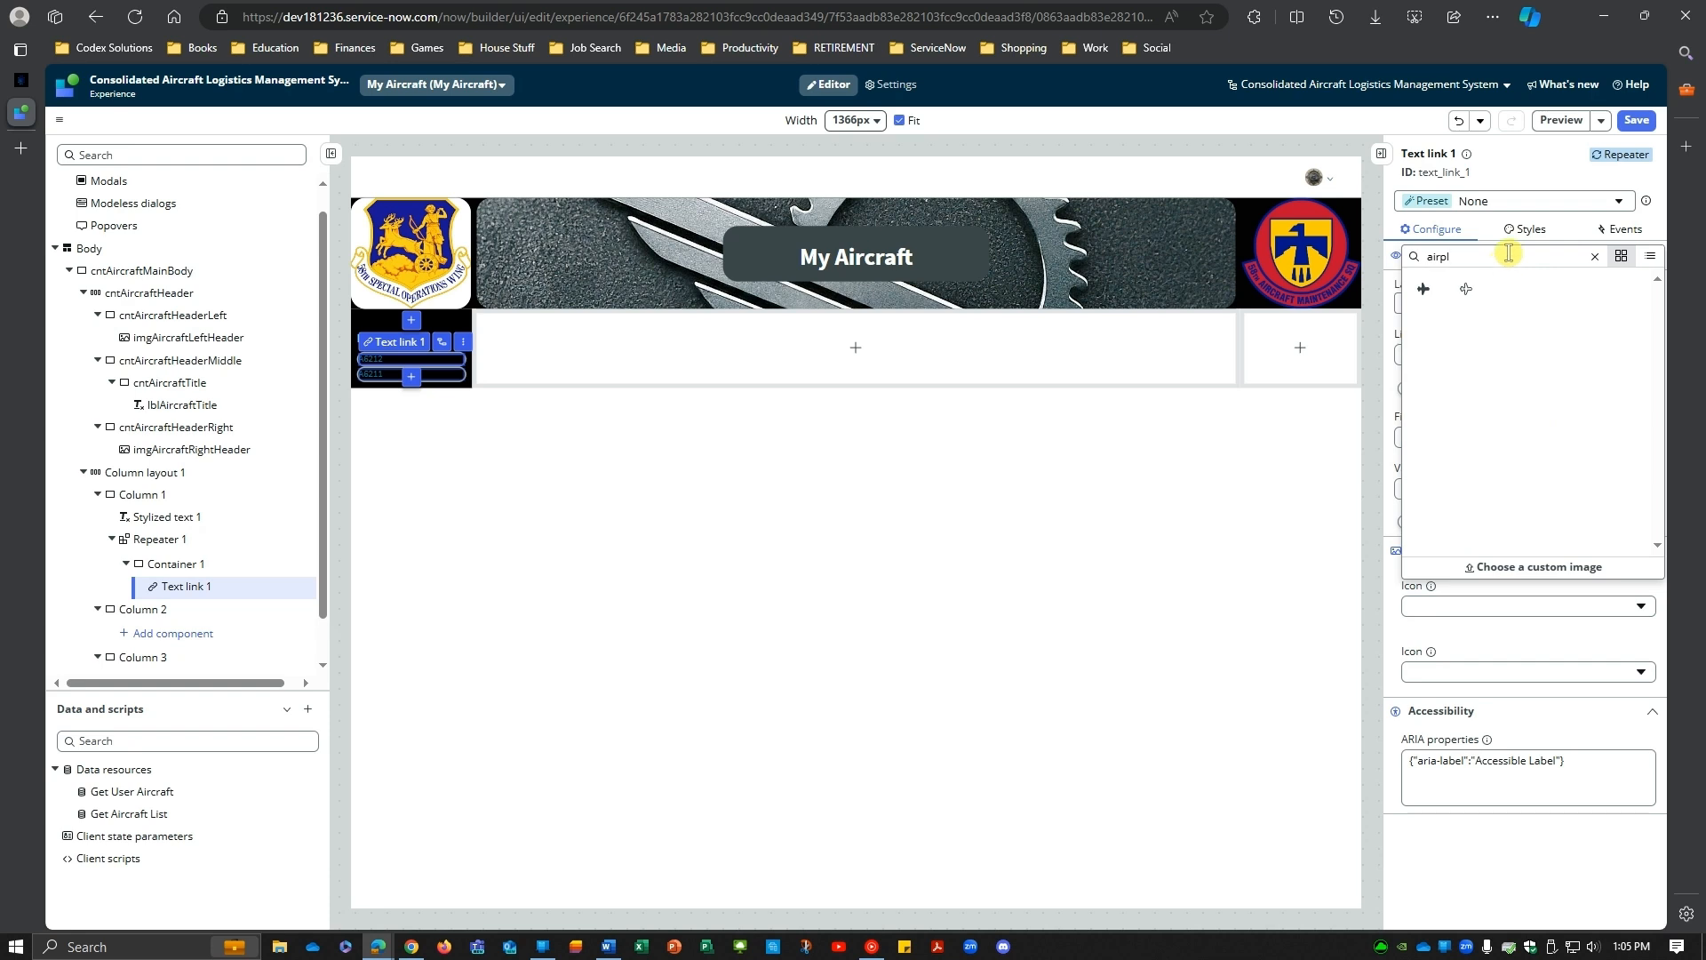
click(1467, 289)
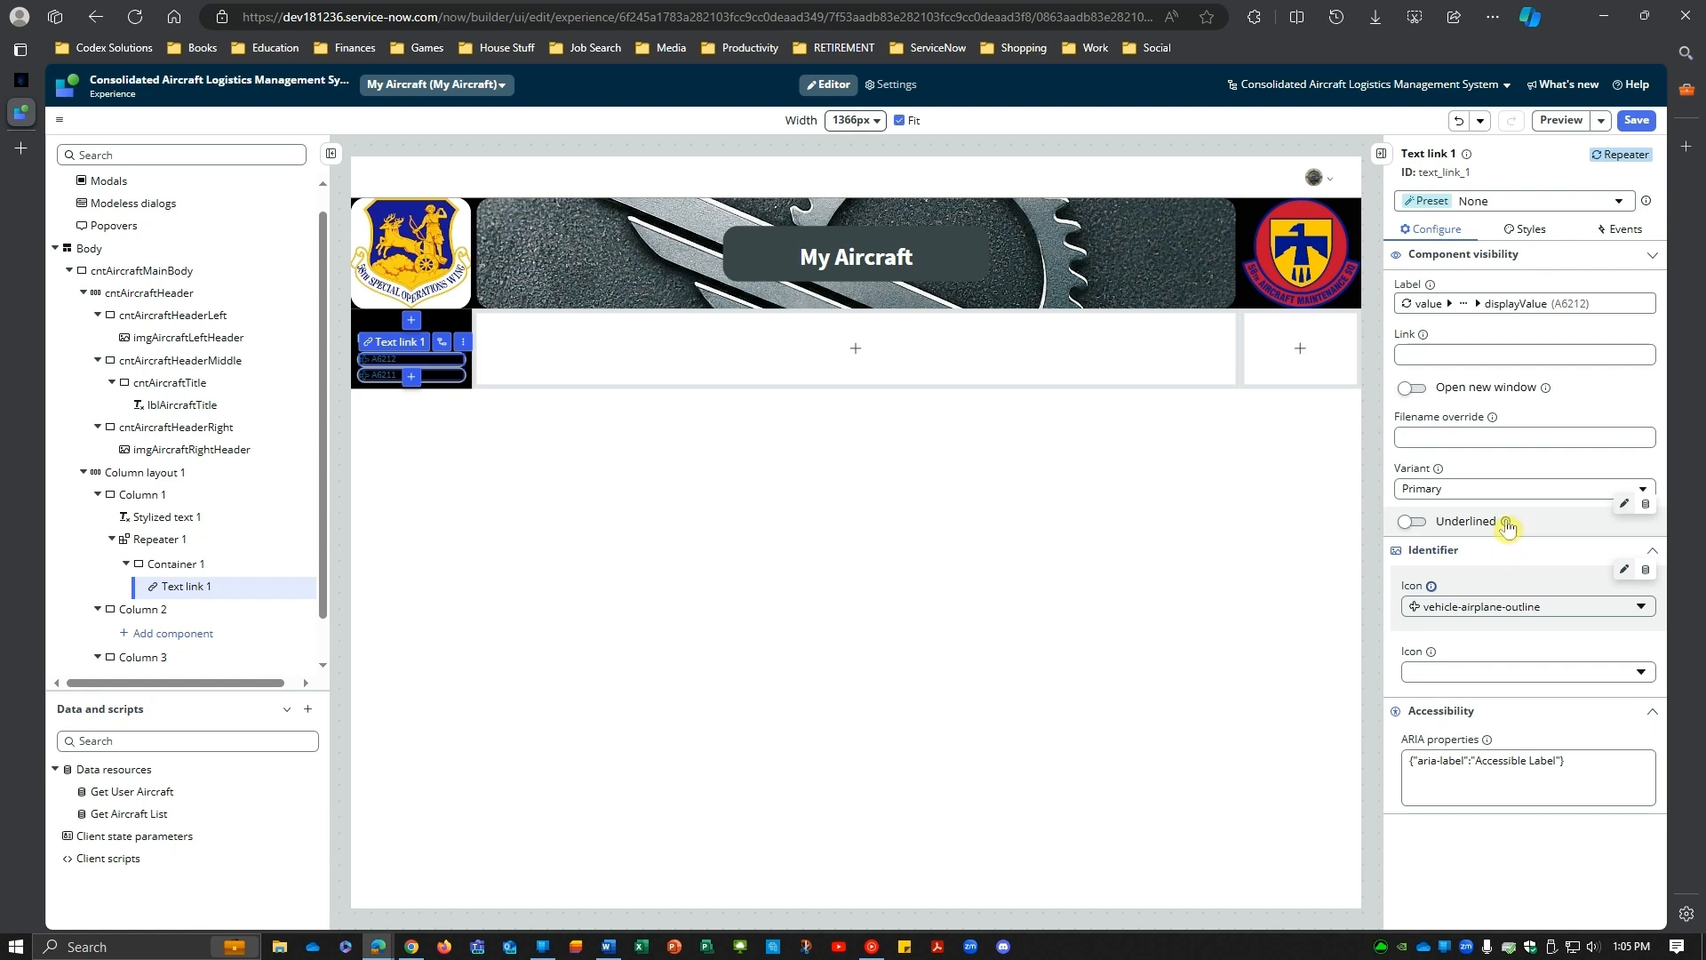
Step: Set the second identifier icon of Text link 1 to vehicle-airplane-fill
click(1526, 673)
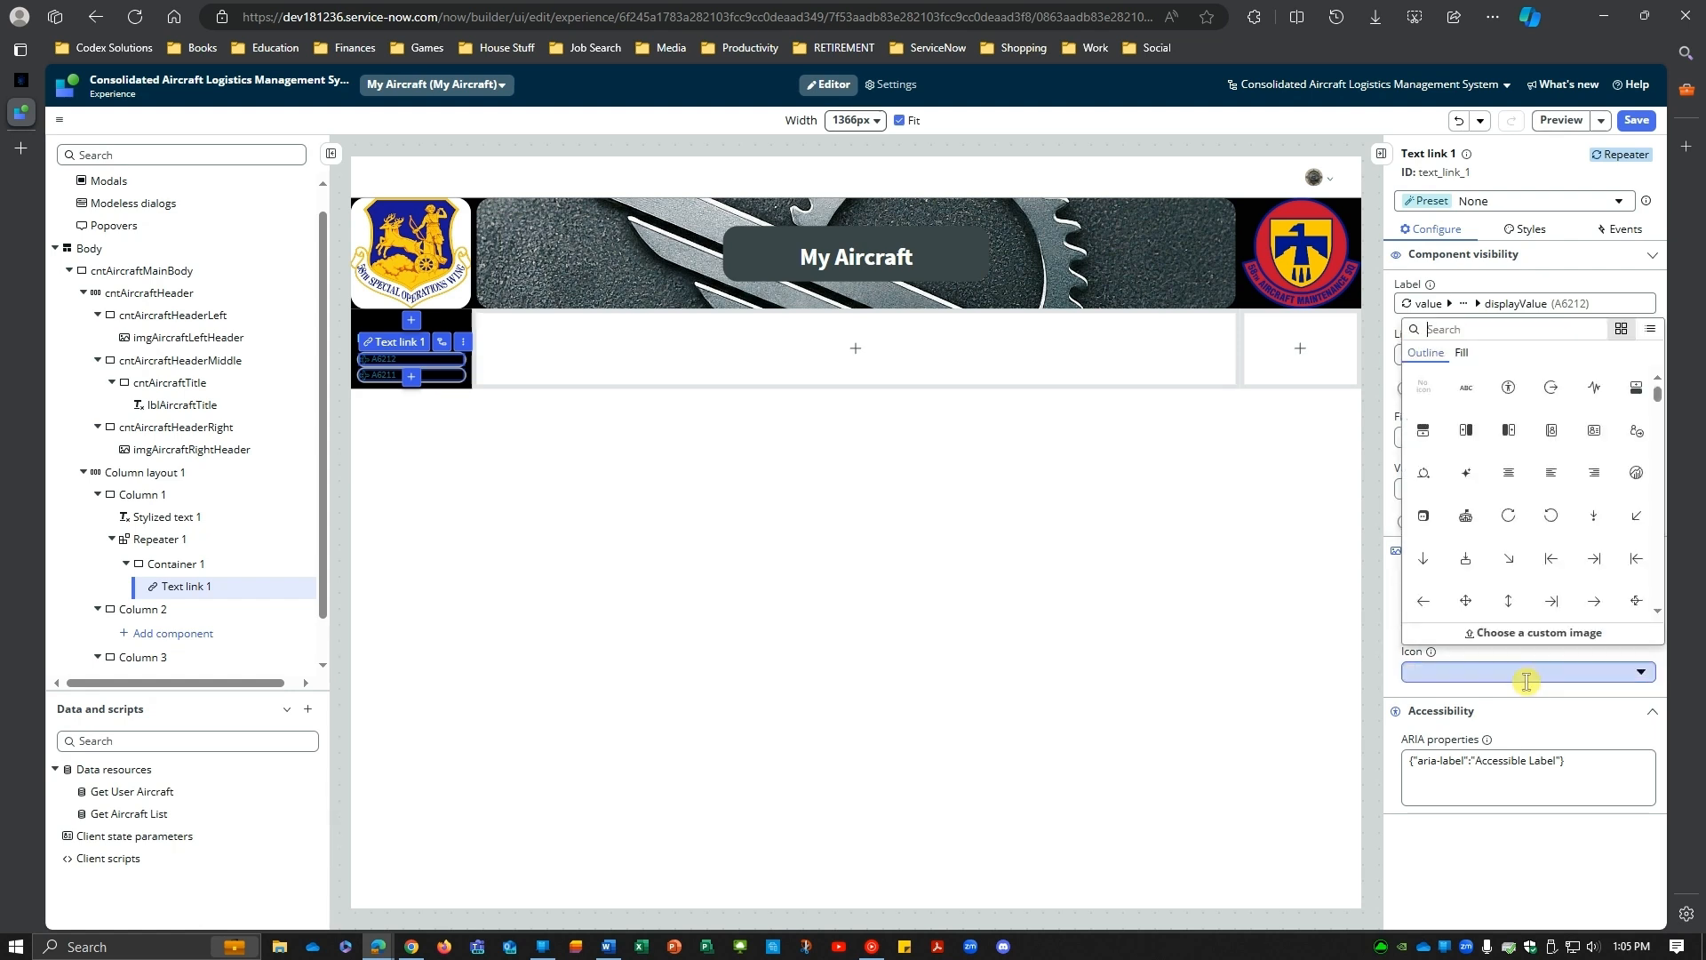
text(air)
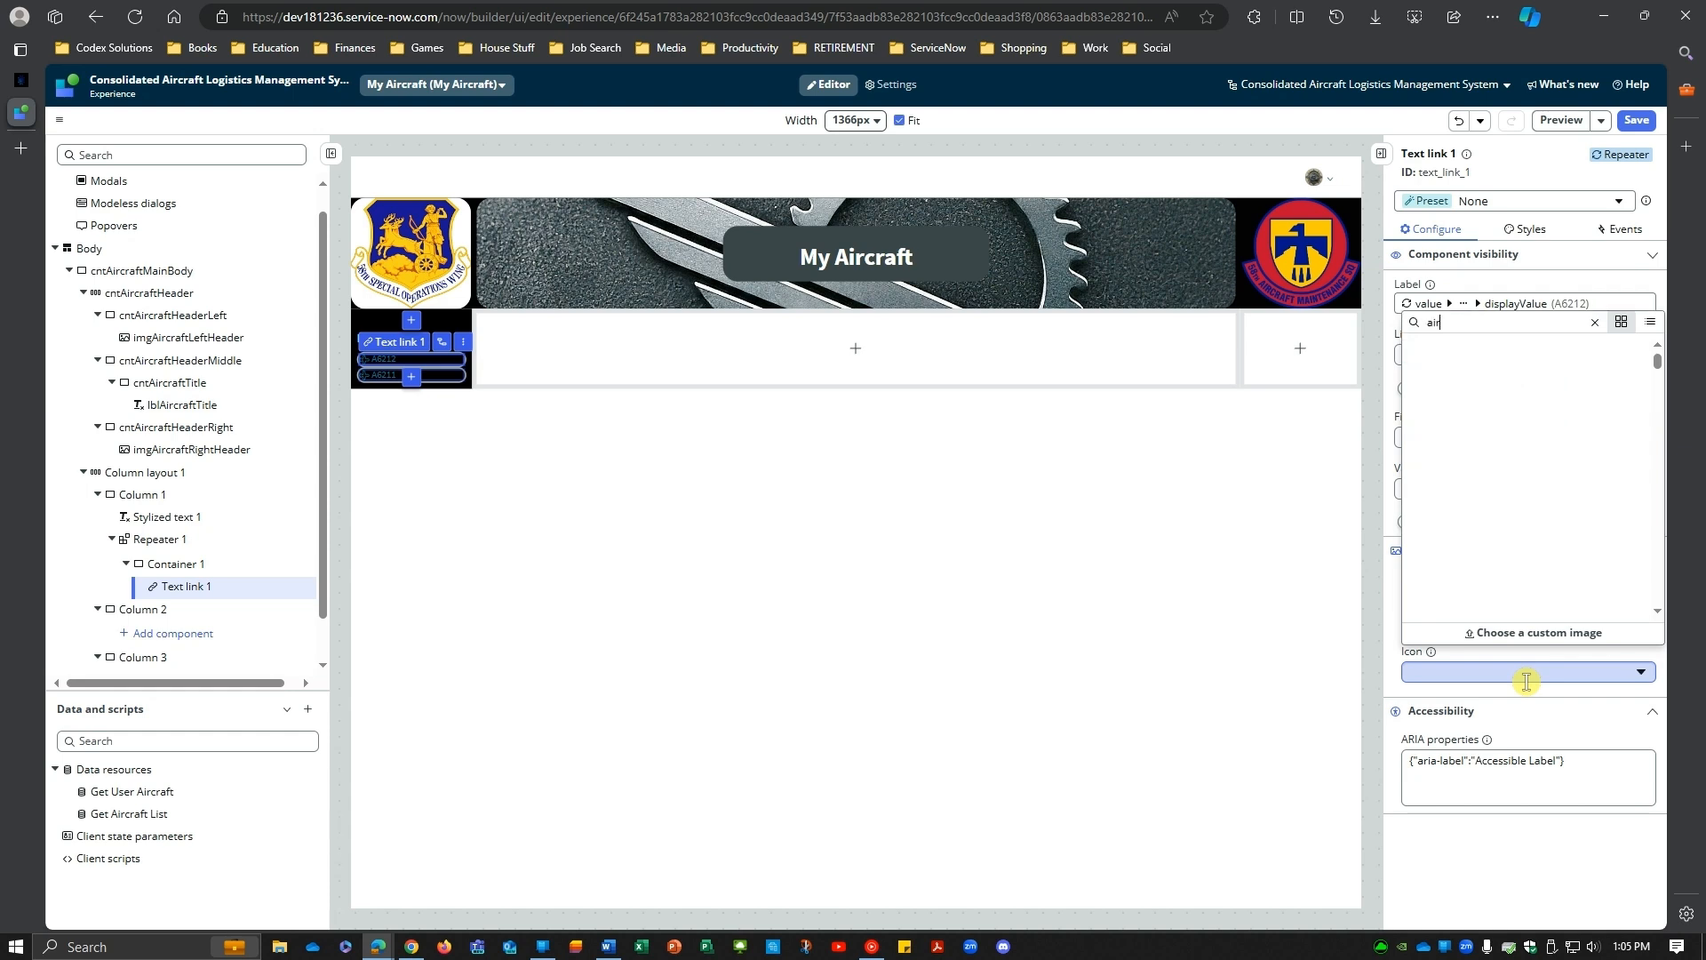
click(1597, 359)
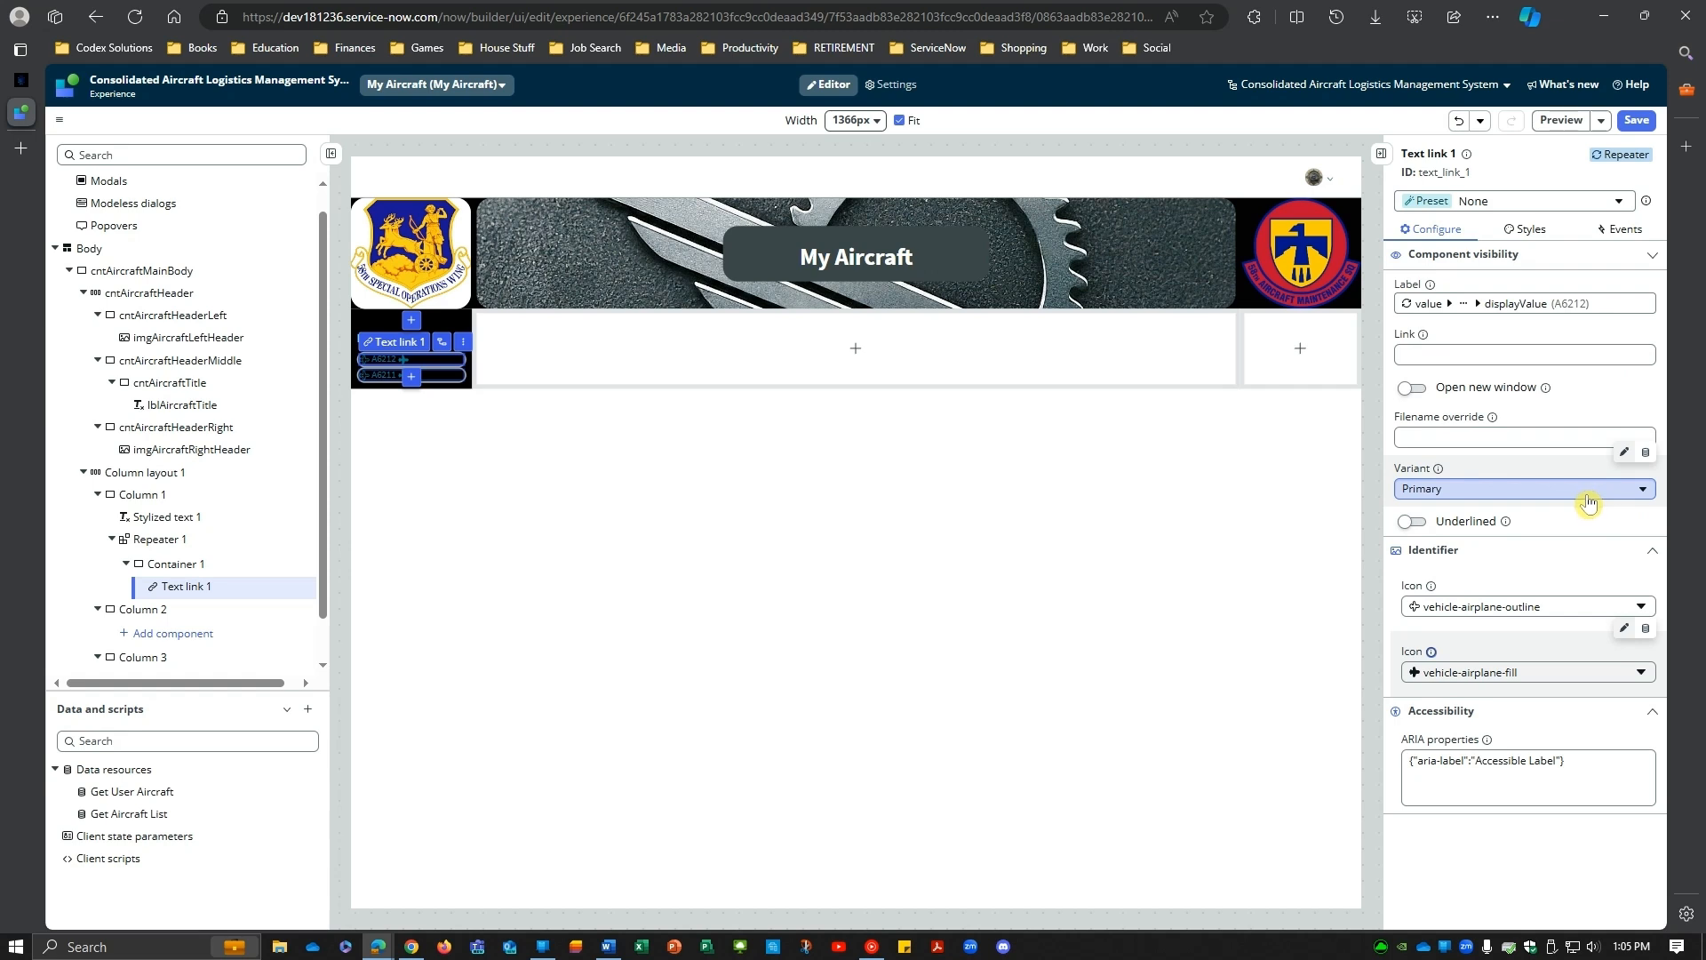
Step: Change the first identifier icon of Text link 1 to vehicle-airplane-fill
click(1523, 605)
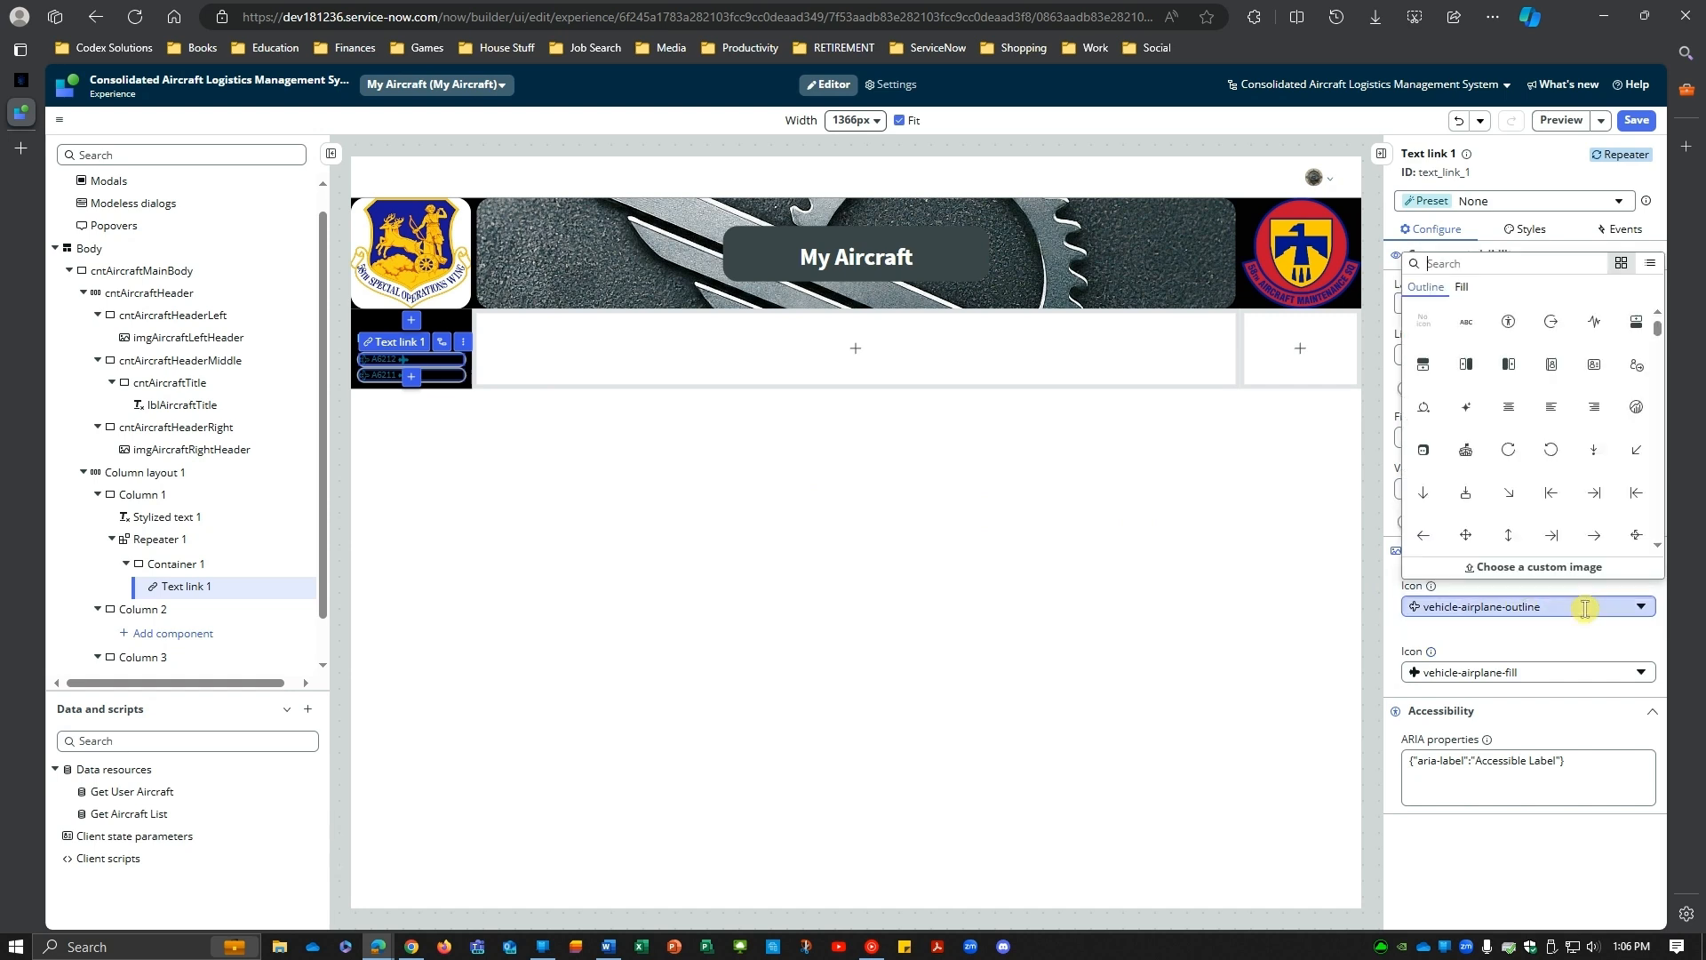
click(1491, 263)
text(airpl)
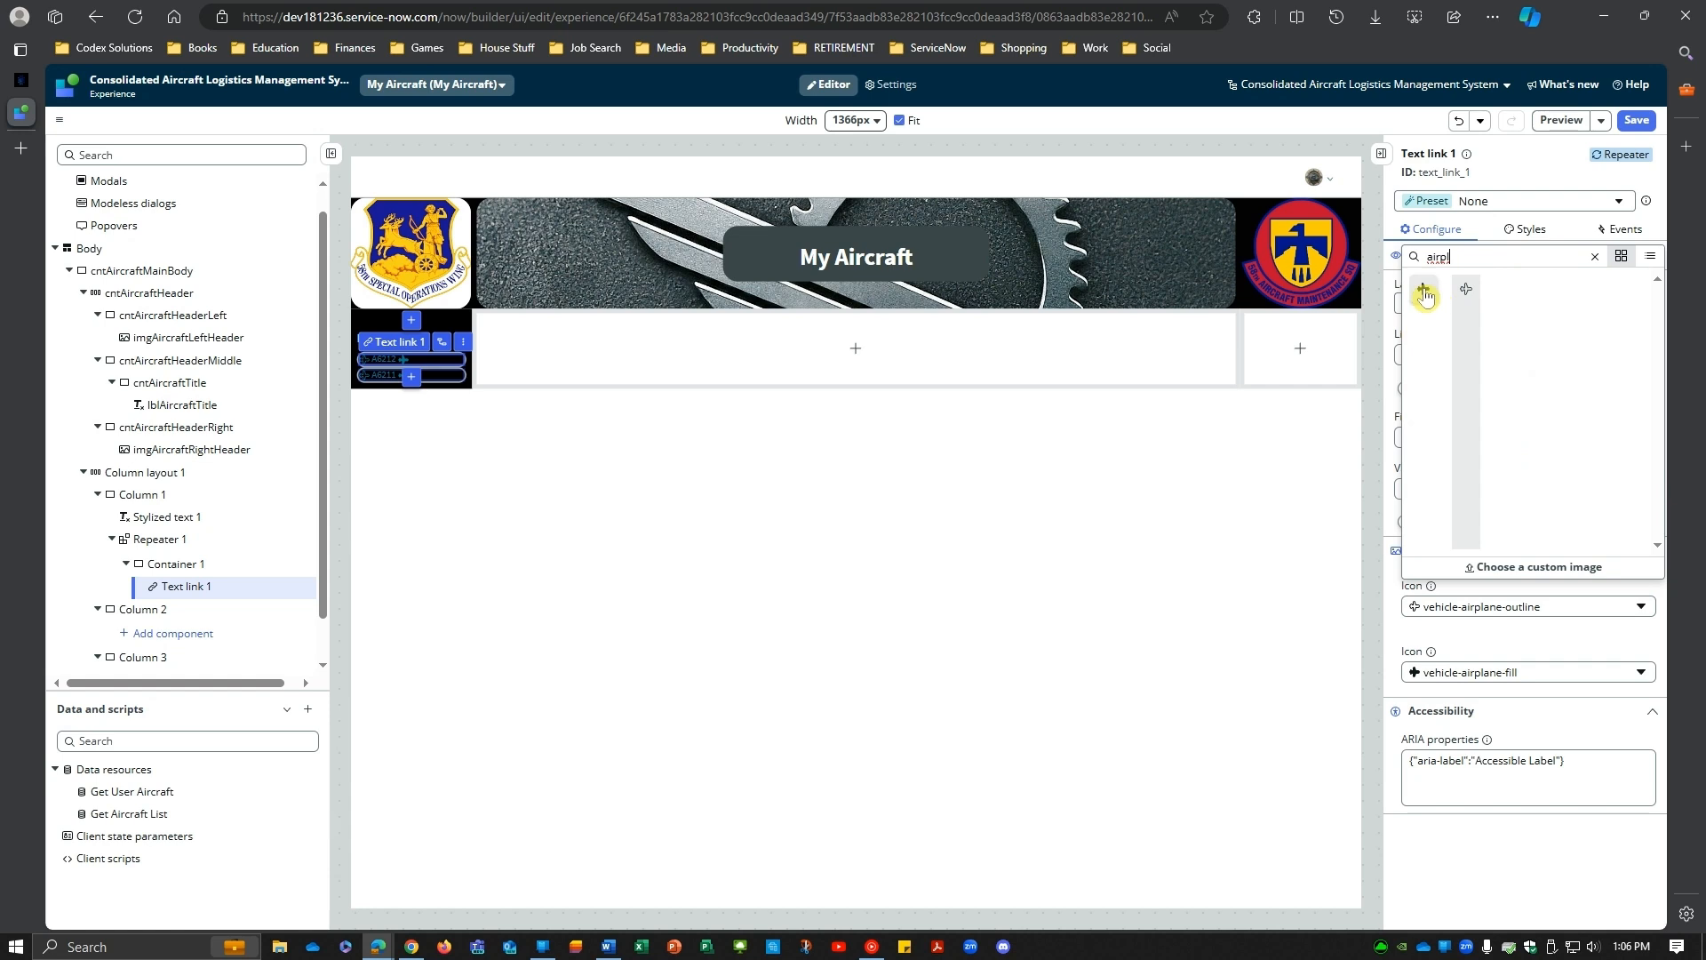
click(1424, 294)
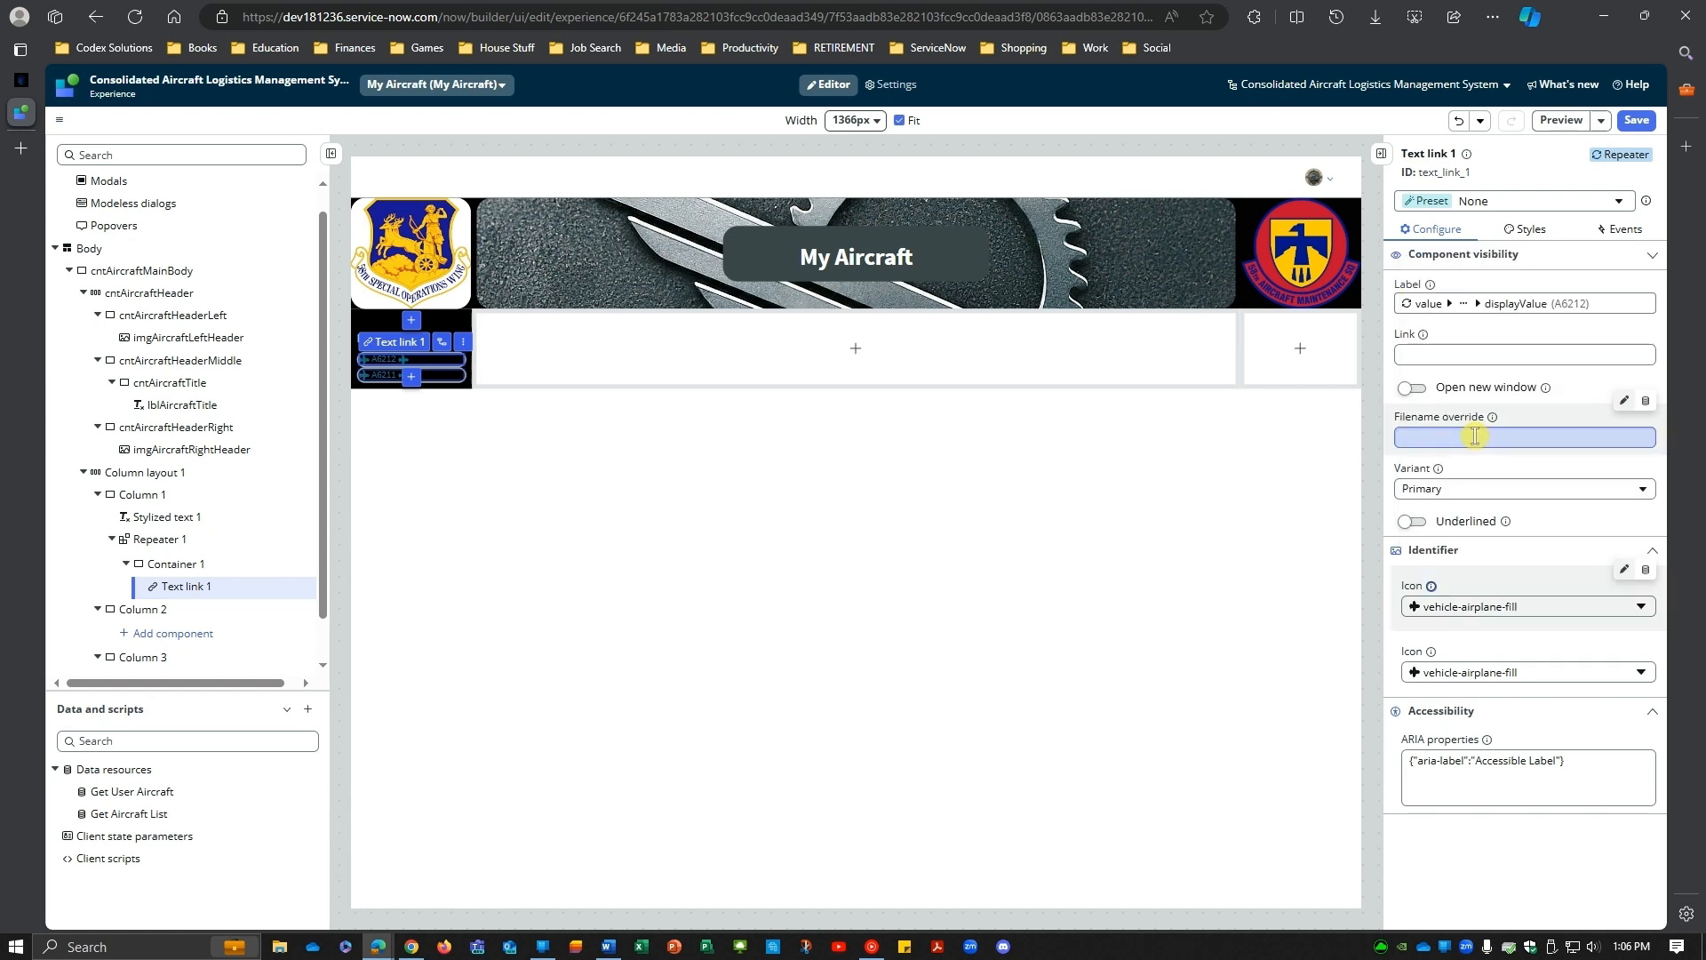
Step: Set the alignment of Container 1 inside the repeater to Center
click(173, 587)
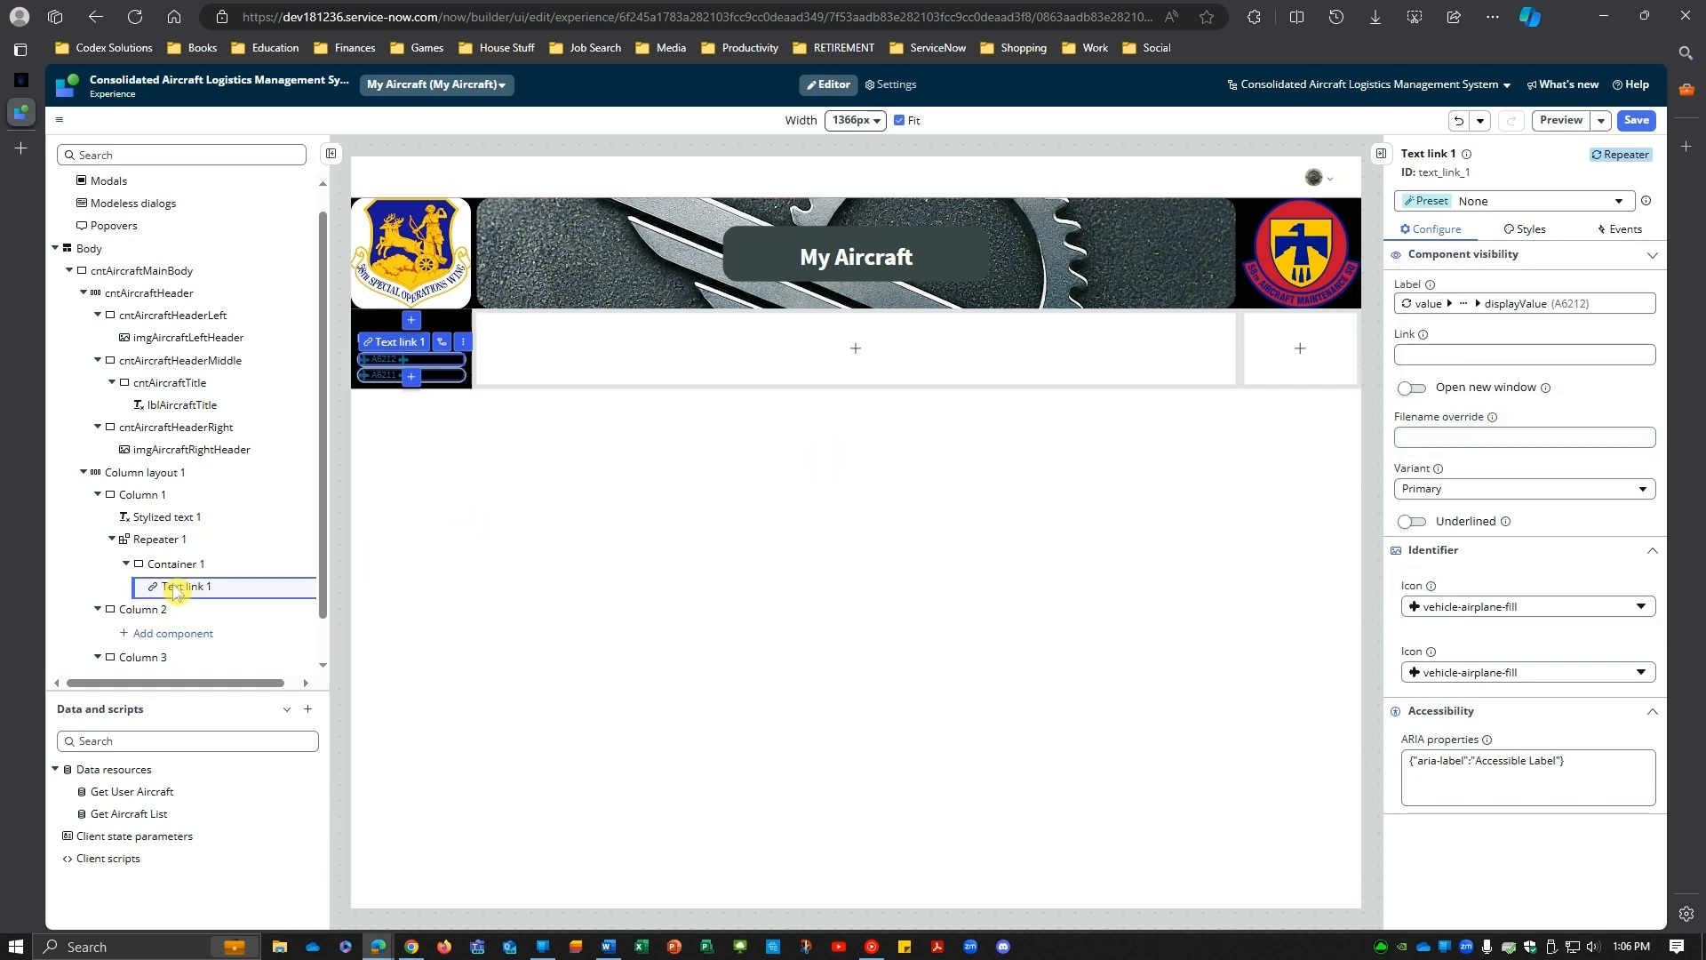
click(178, 565)
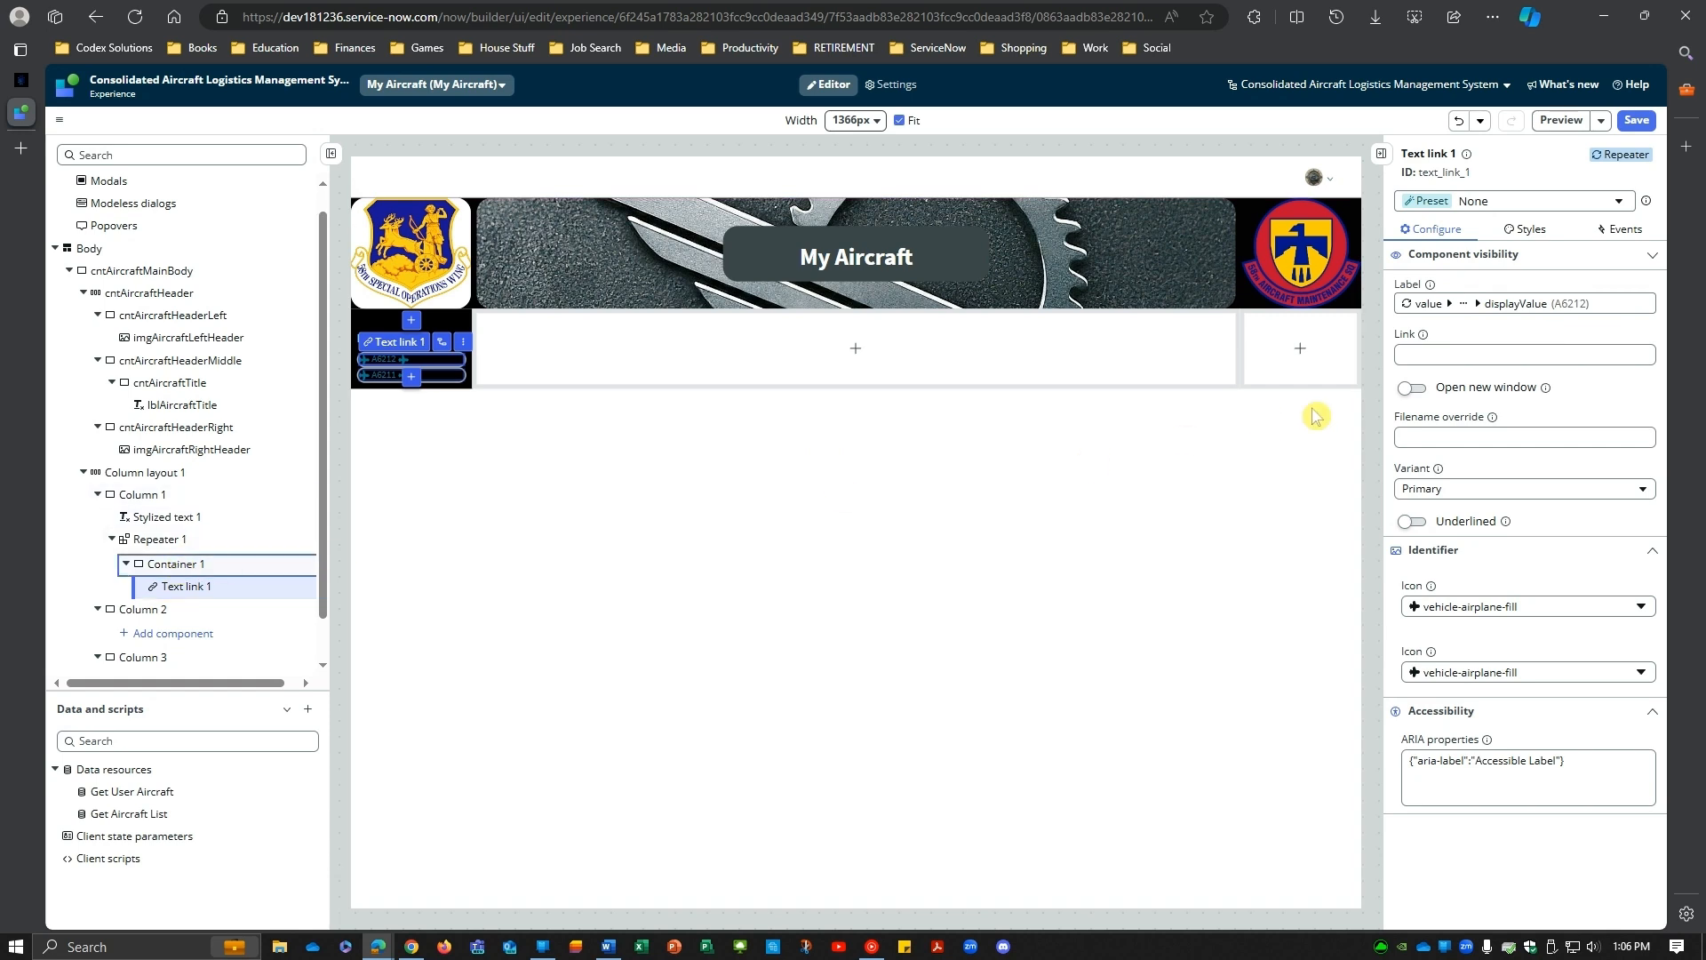
click(1513, 231)
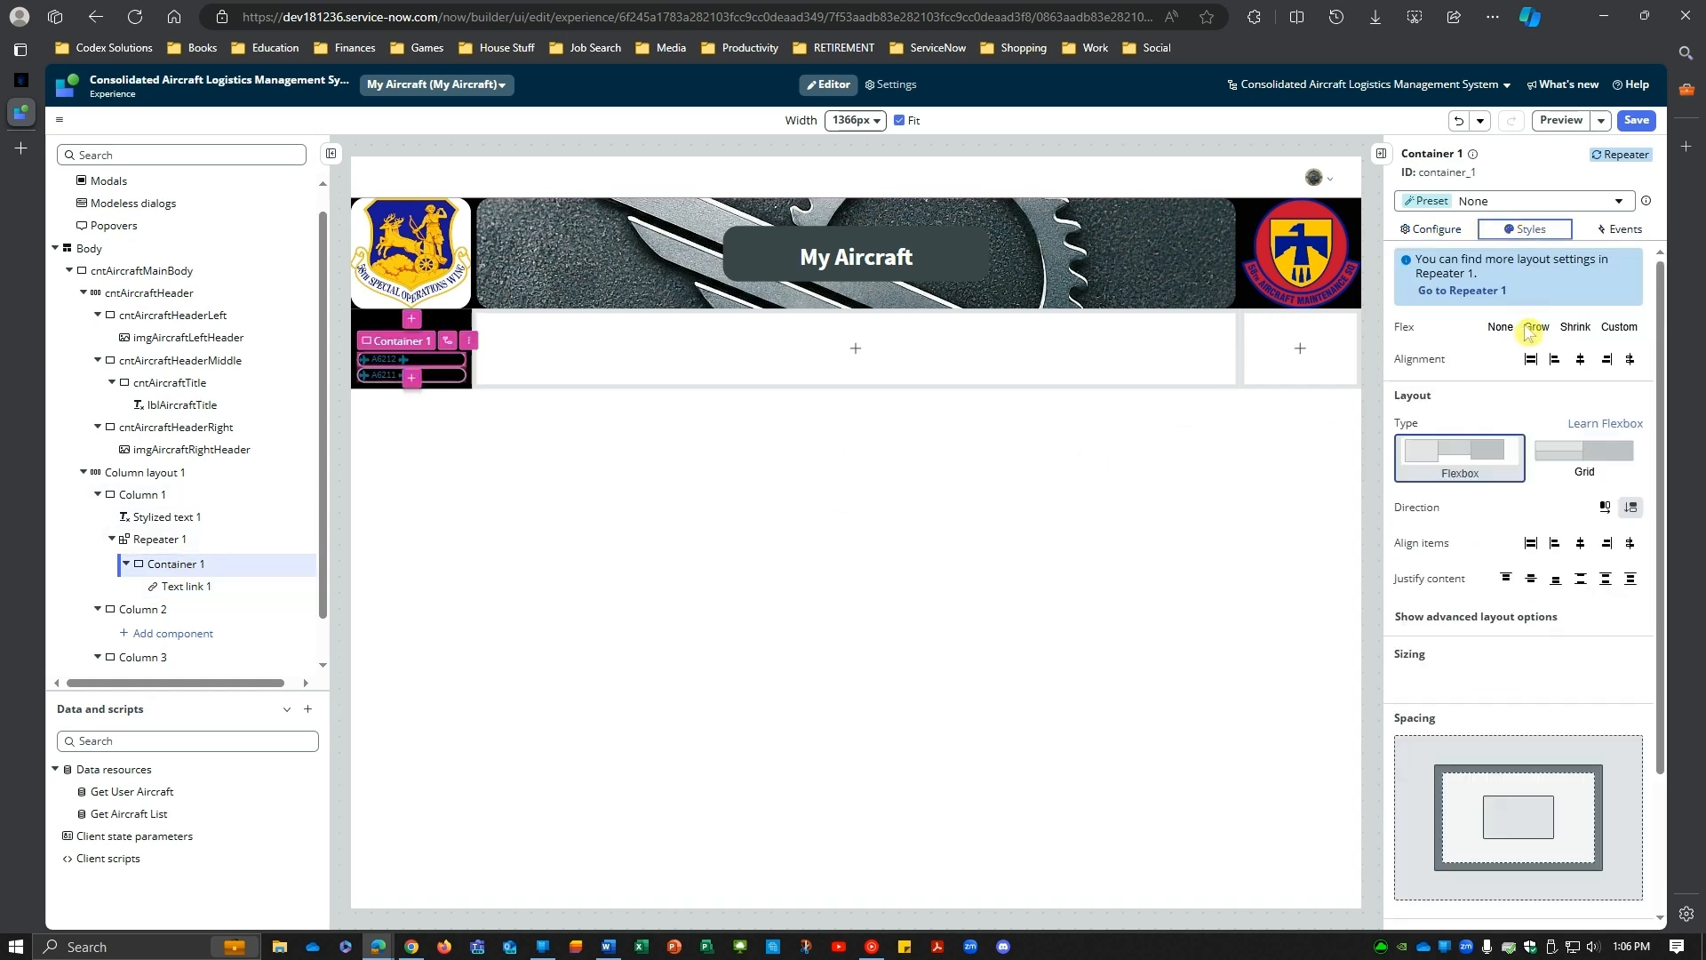
click(1582, 364)
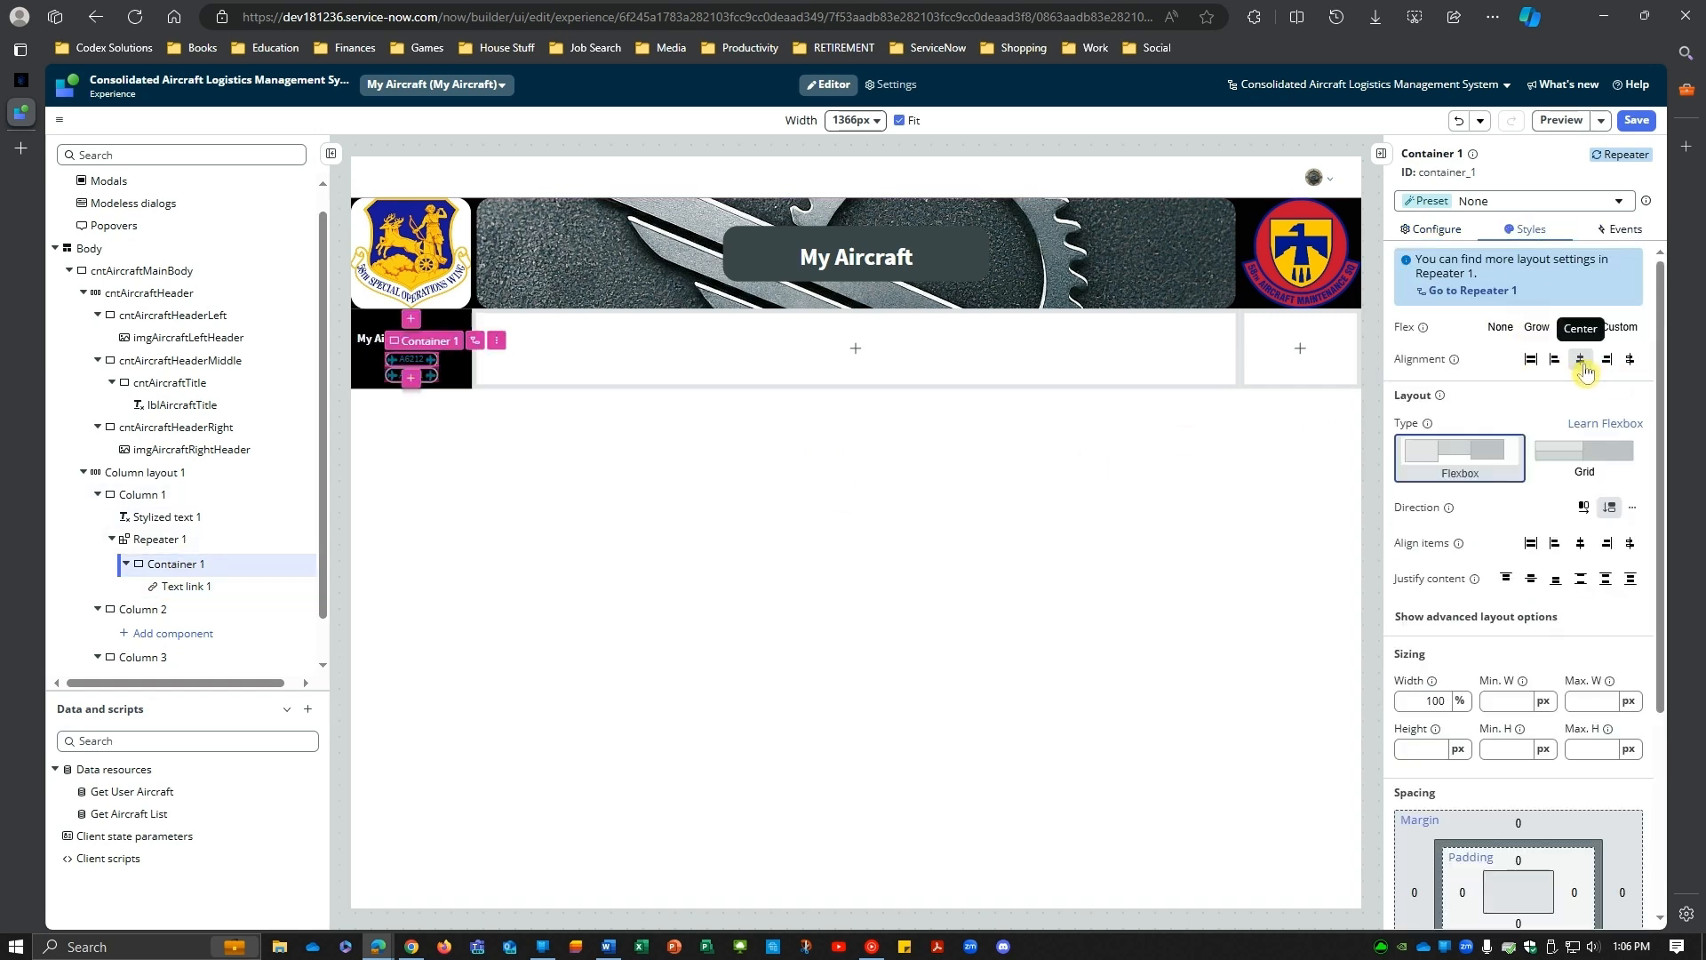
Step: Show the advanced layout options of Container 1, try an XXS gap, and reset the gap to 0
click(189, 587)
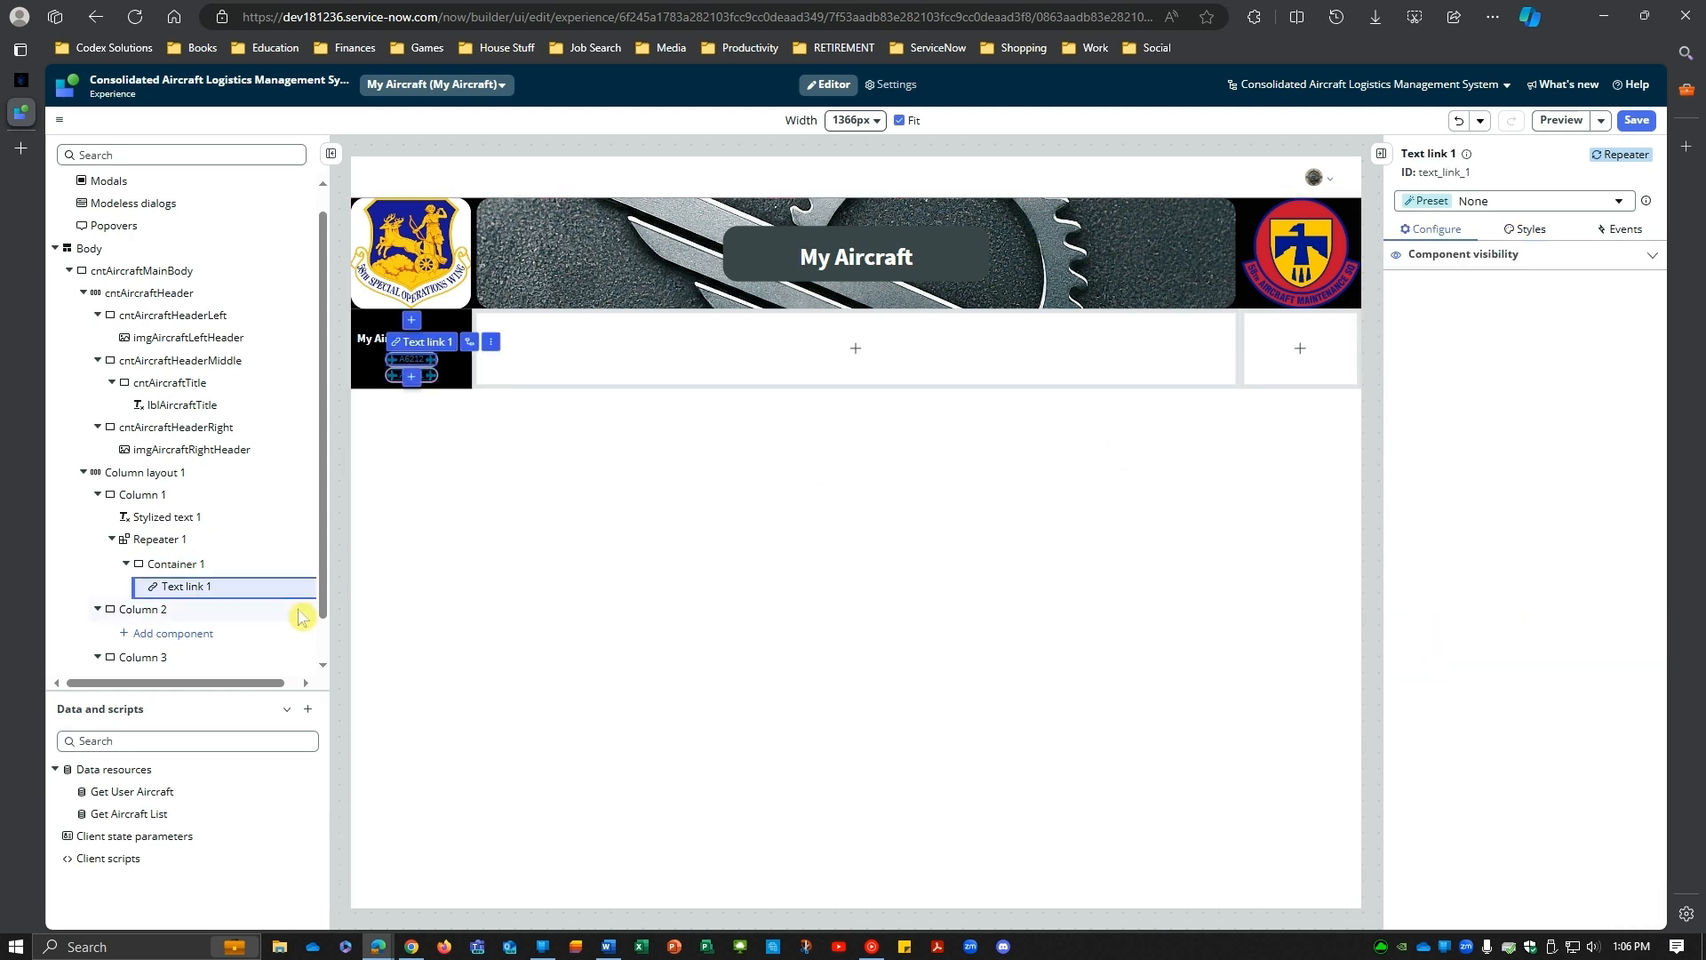
click(177, 569)
click(1525, 228)
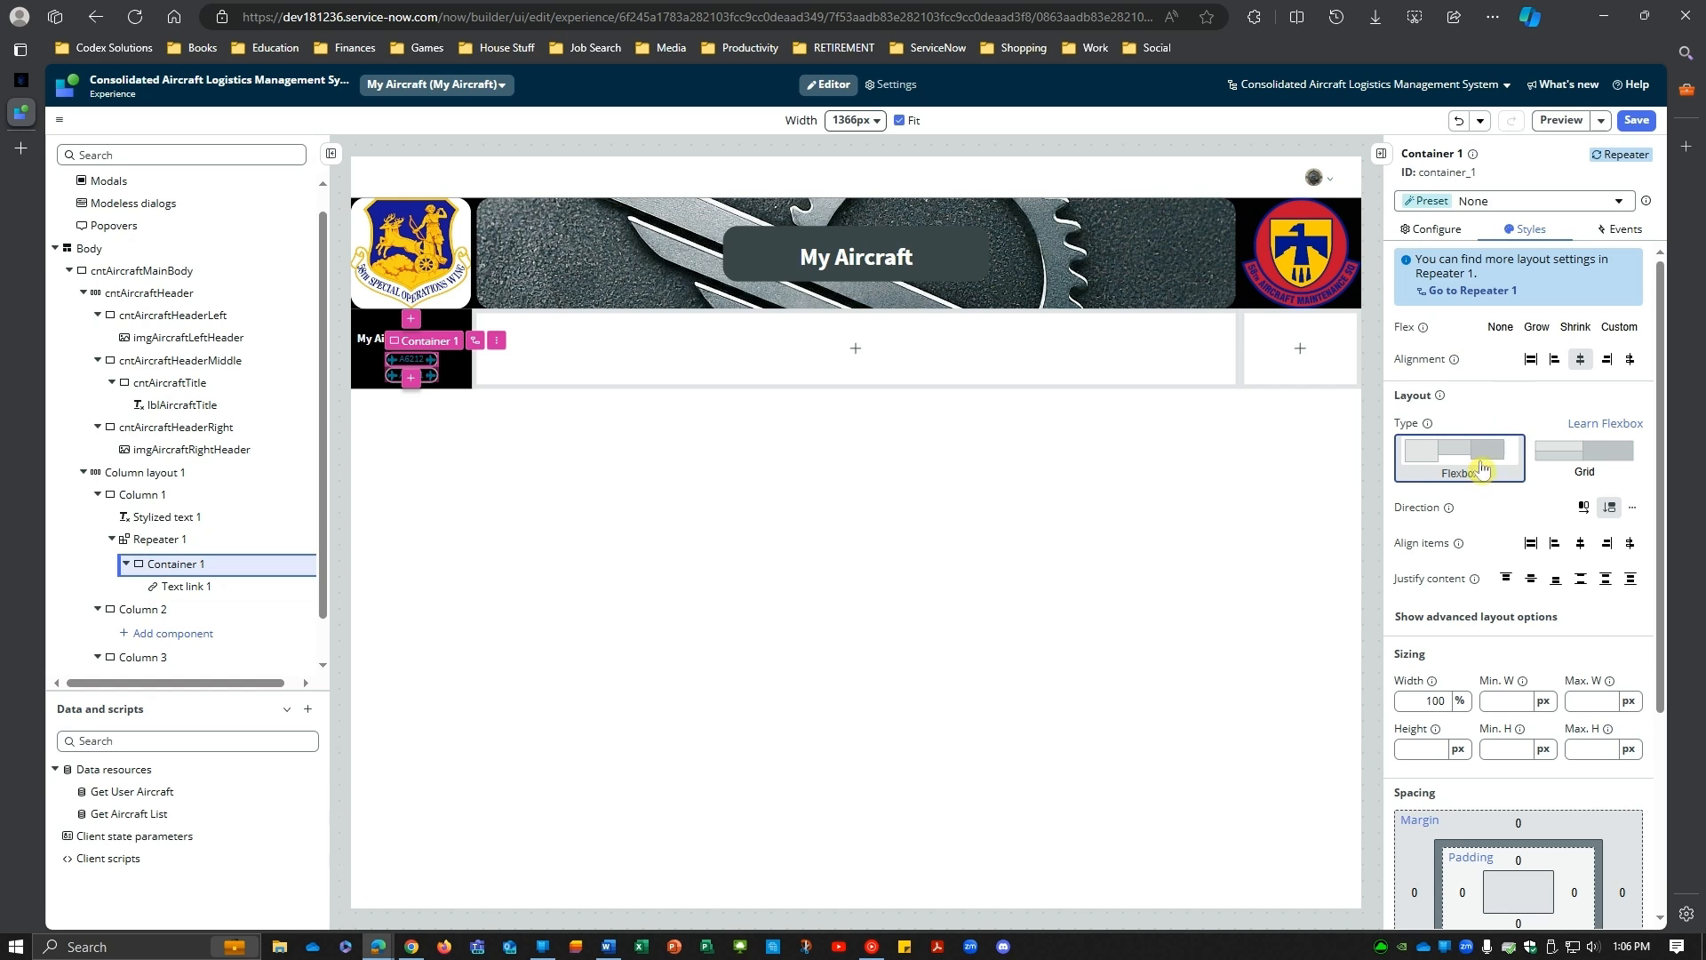
scroll(1480, 472, down, 3)
click(1462, 400)
scroll(1480, 477, up, 2)
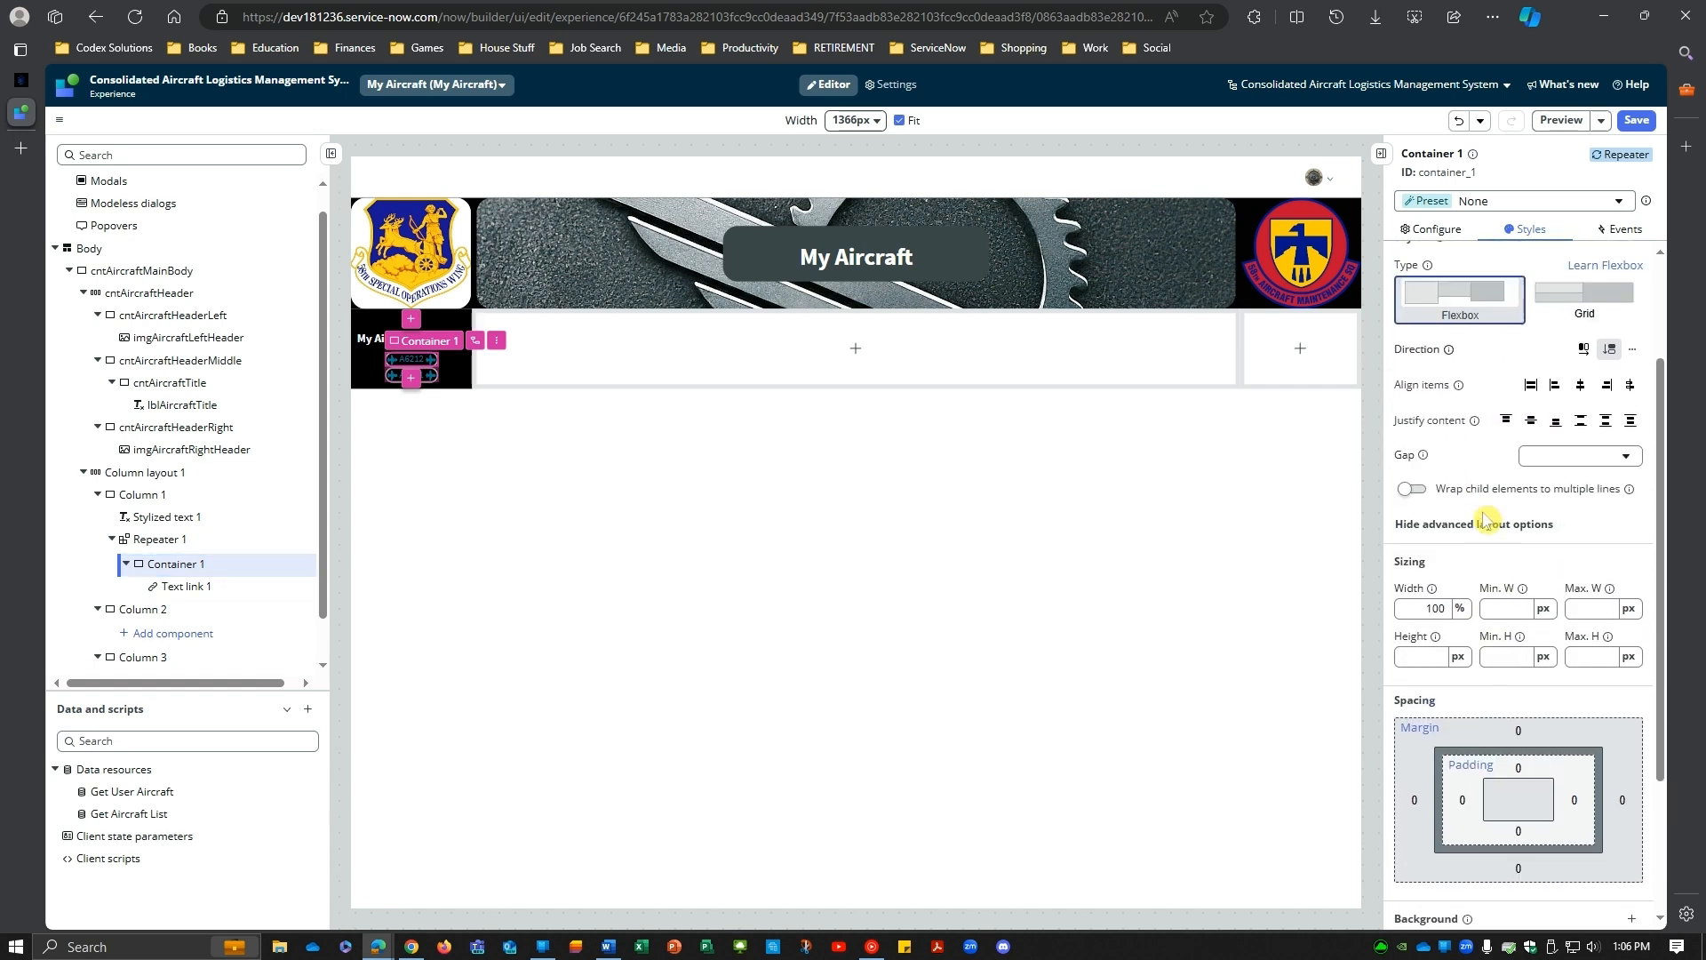
click(1564, 498)
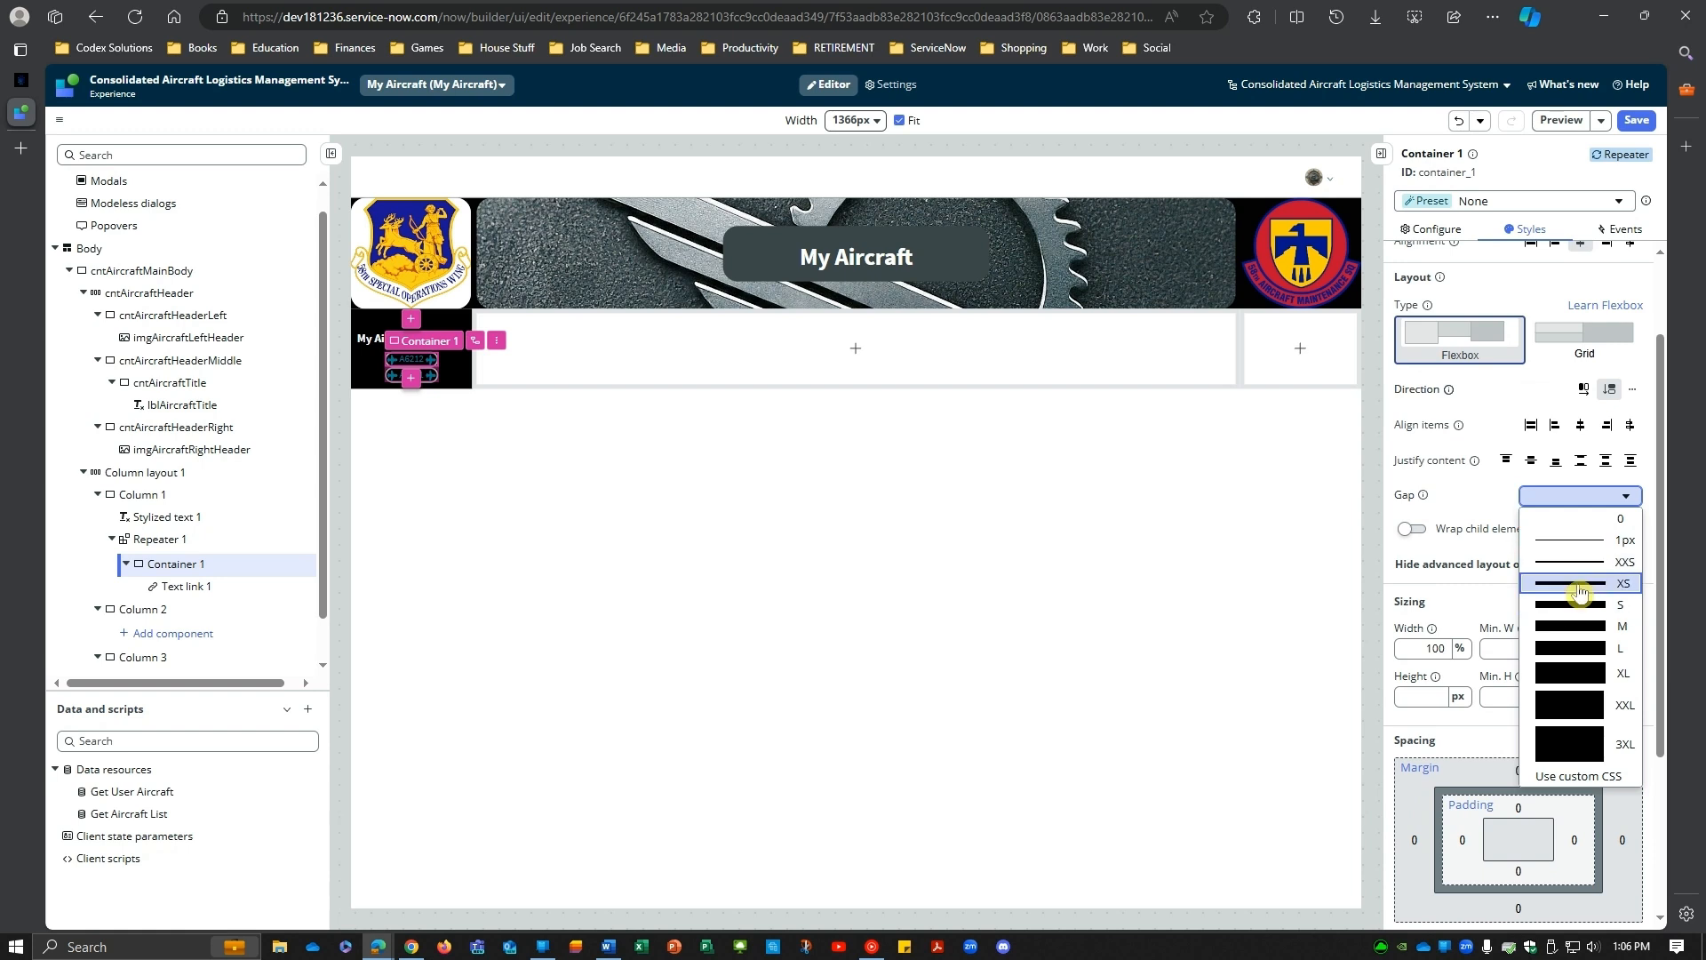
click(1577, 565)
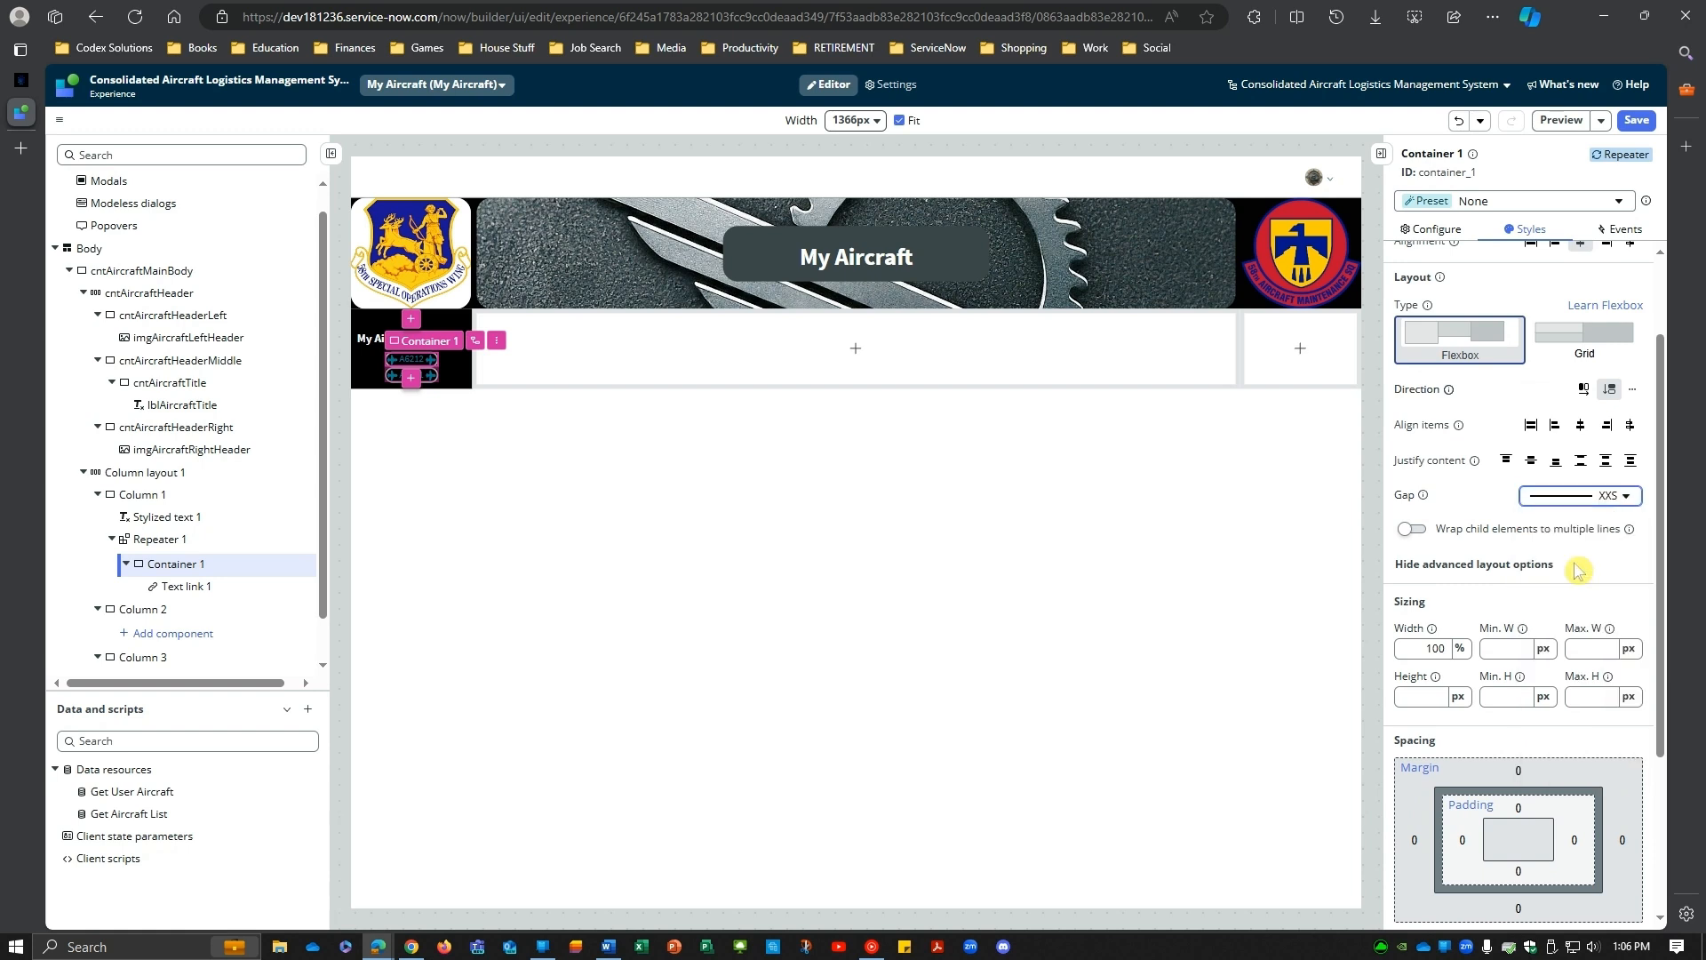
click(1572, 496)
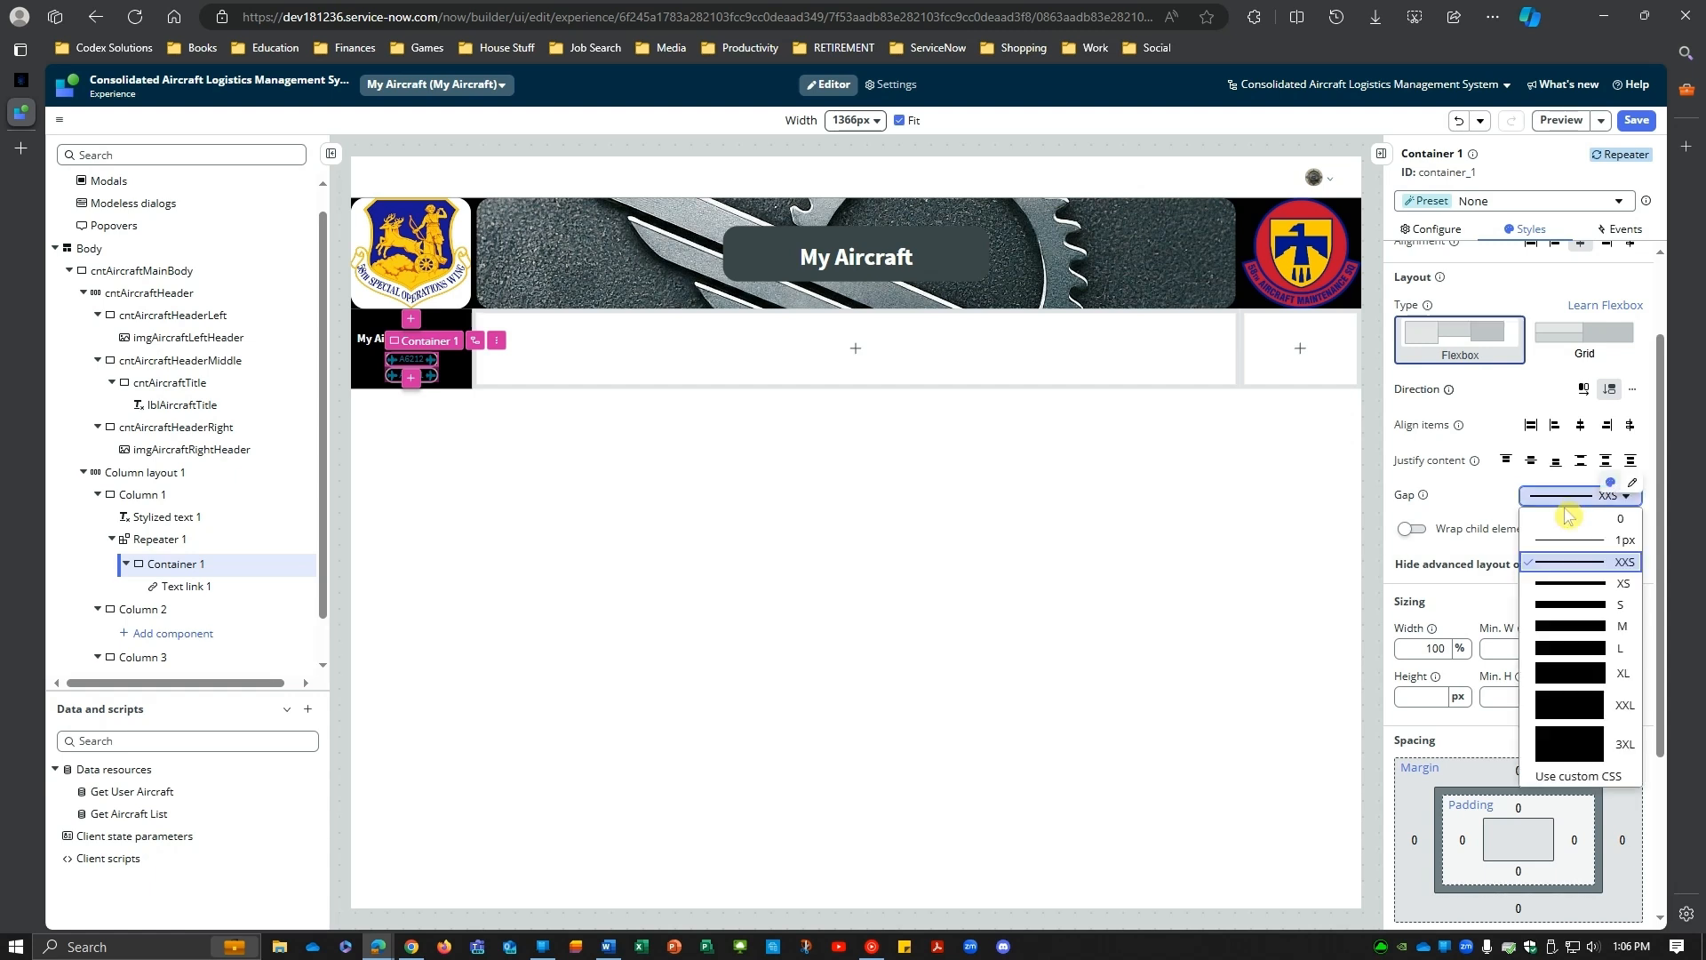
click(1571, 520)
Step: Set the gap of Repeater 1 to XS
click(171, 540)
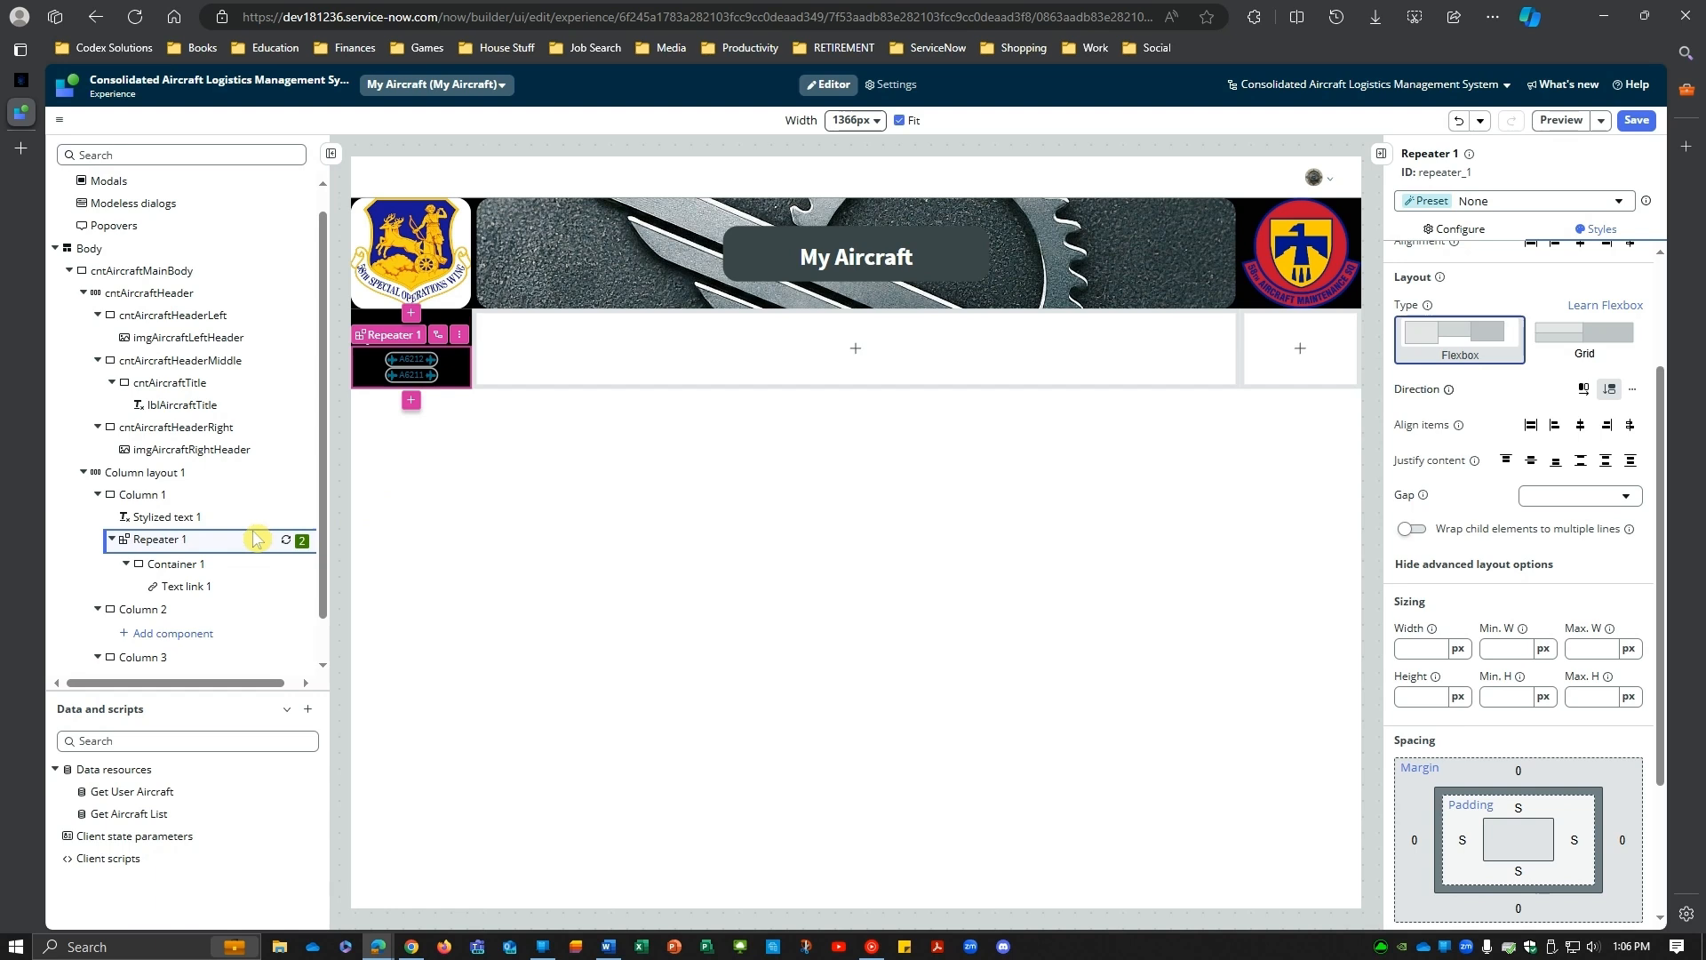
click(169, 518)
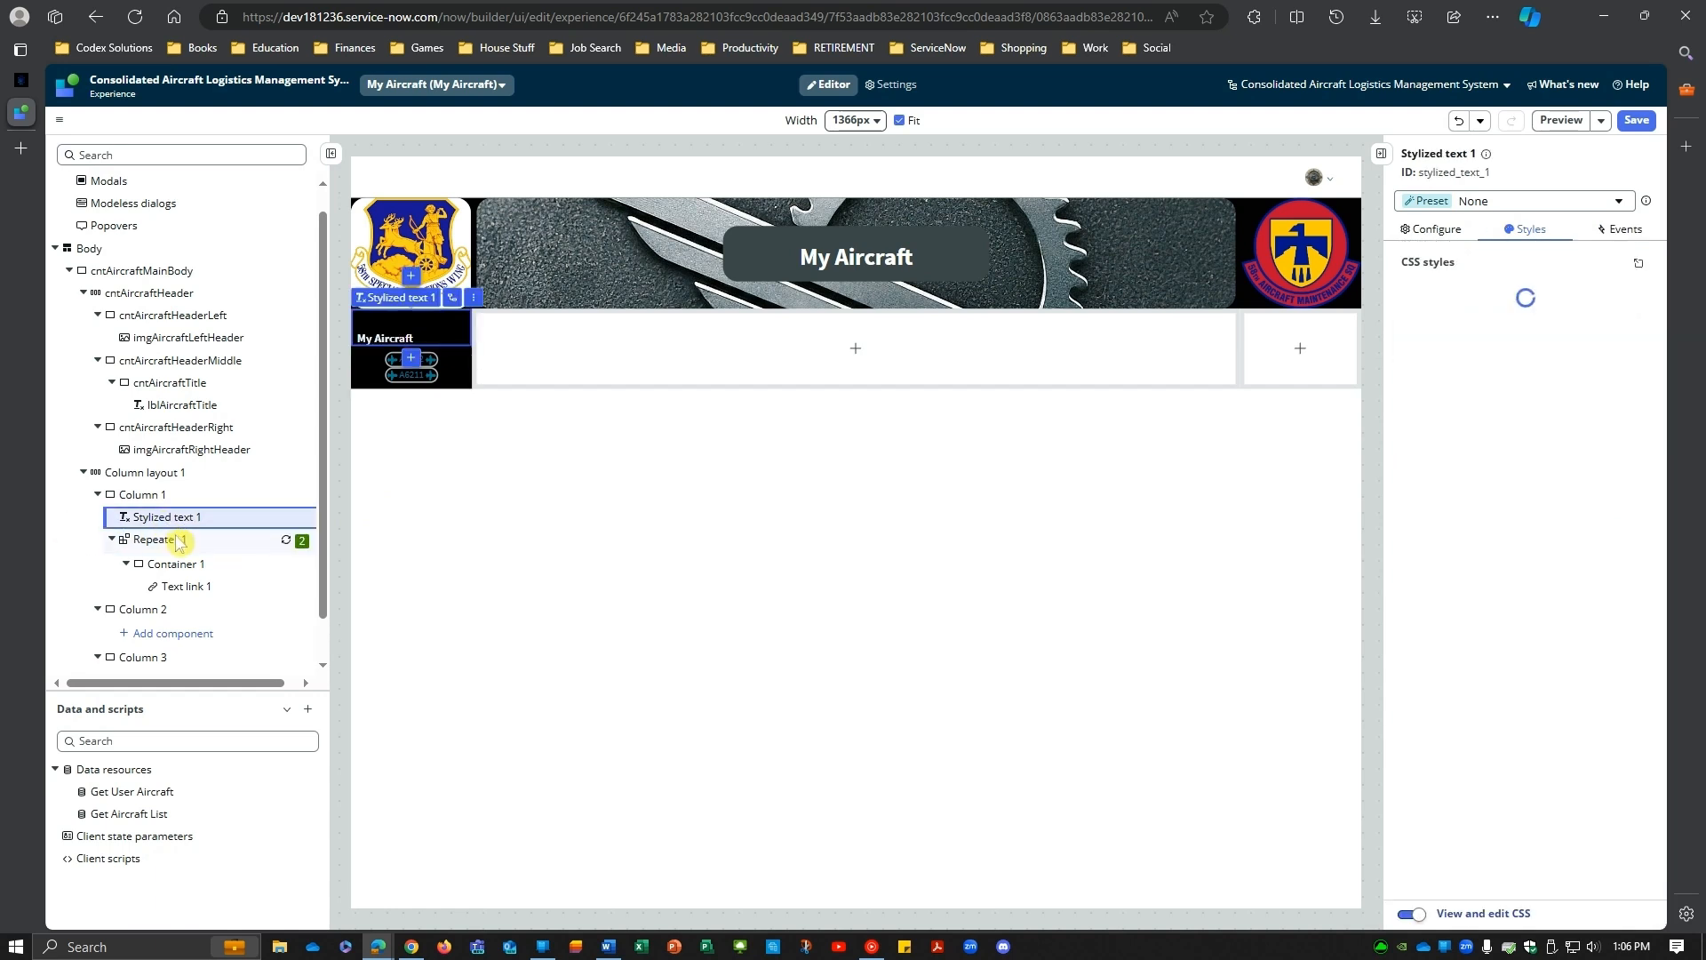
click(169, 549)
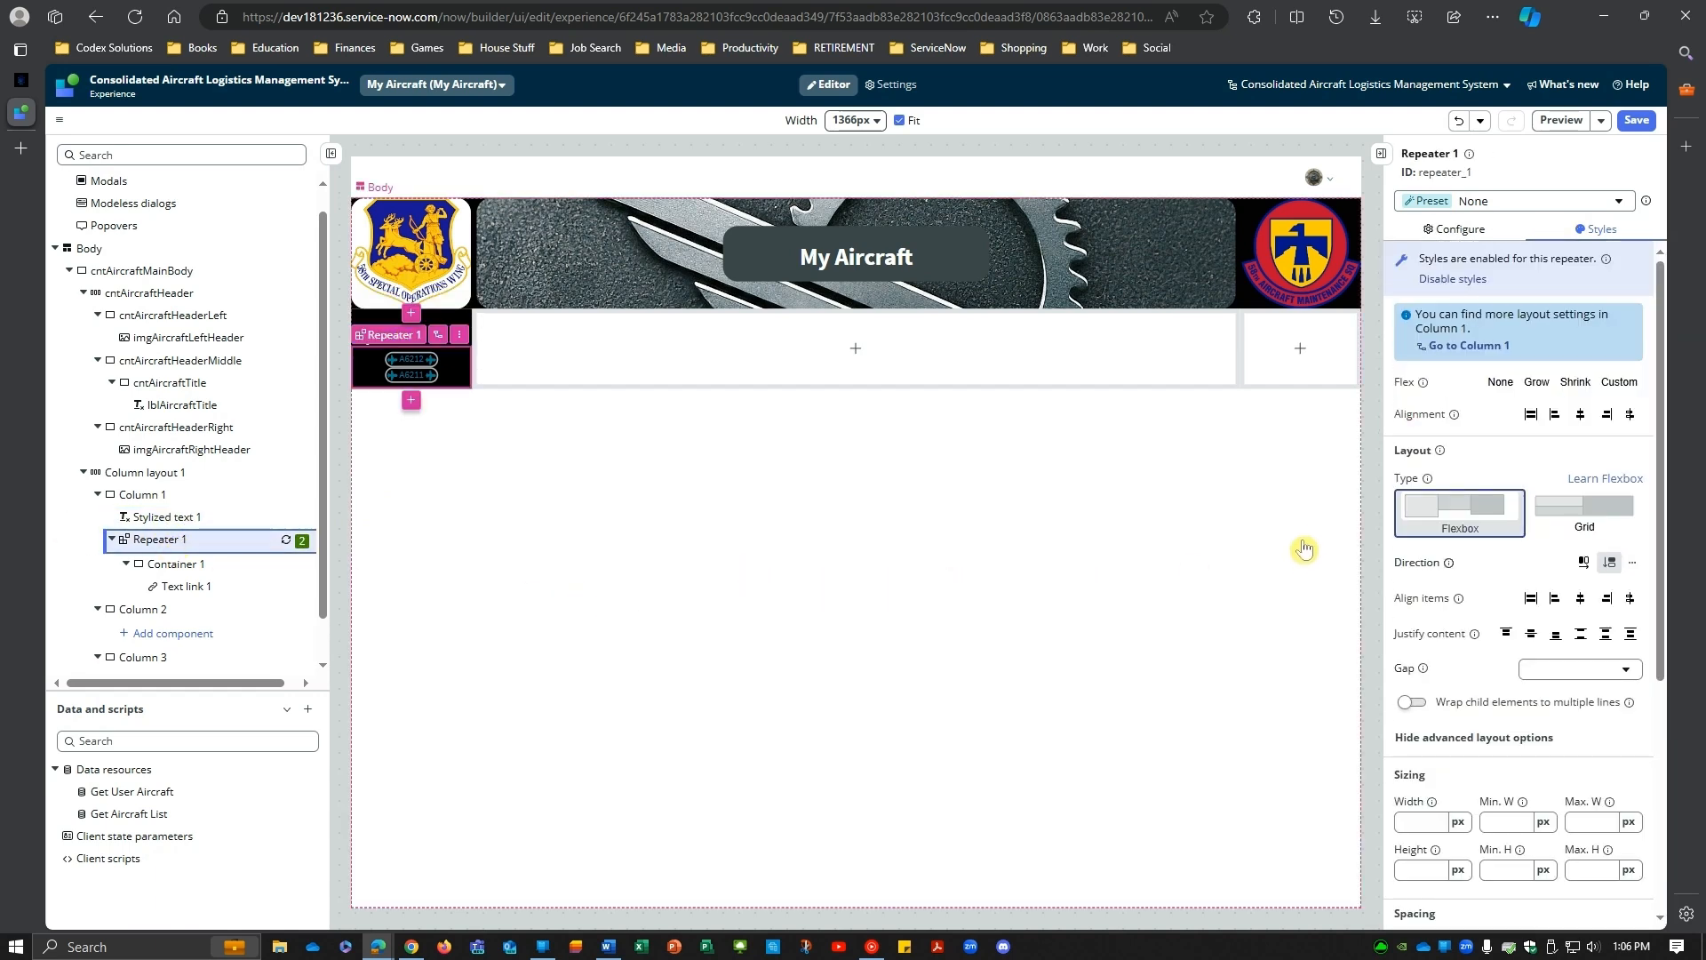
click(1580, 669)
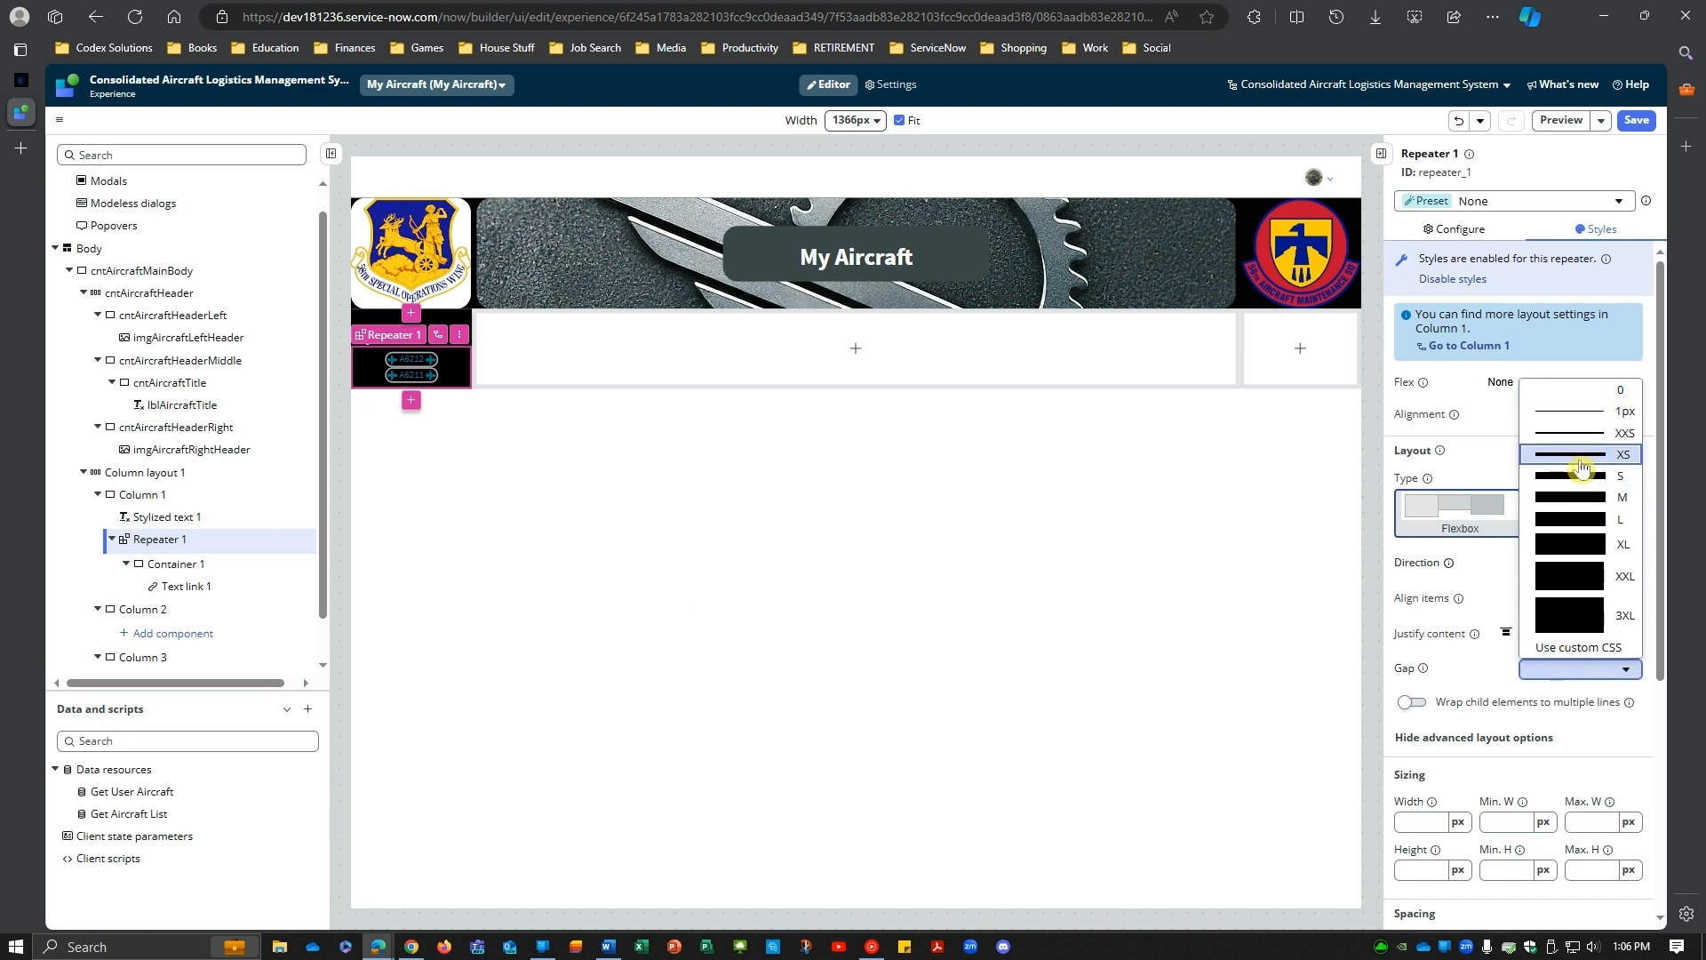
click(1580, 466)
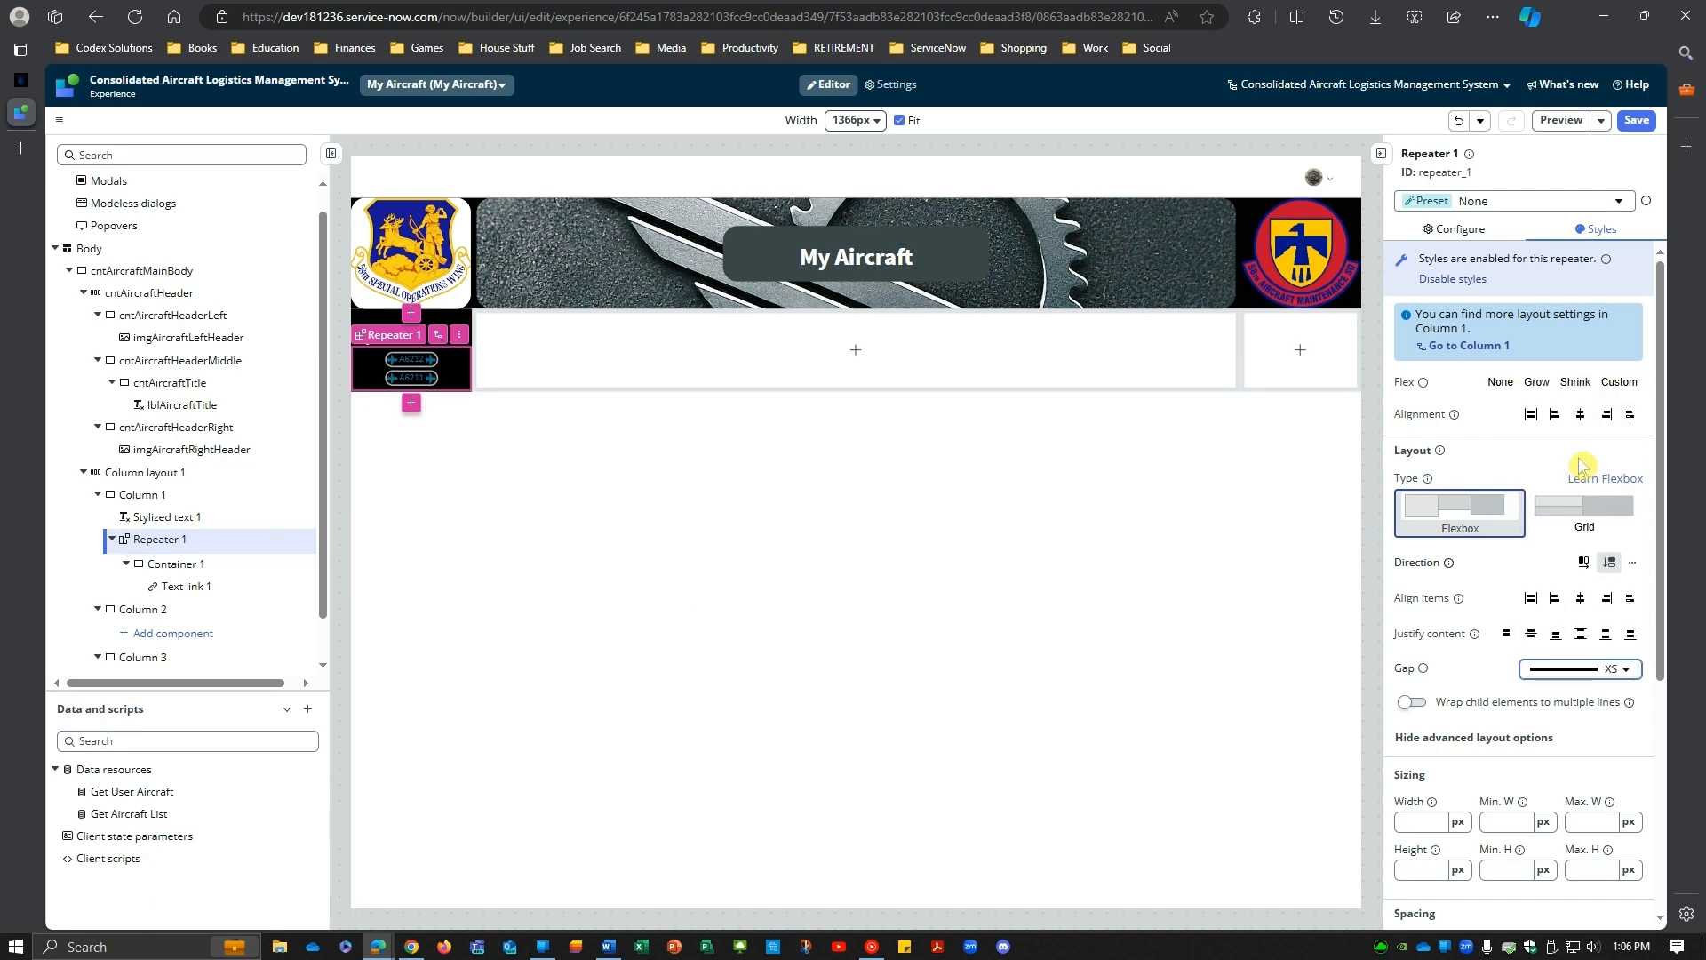
Step: Try heights of 100 px and 25 px for Container 1 and settle on a height of 35 px
click(171, 565)
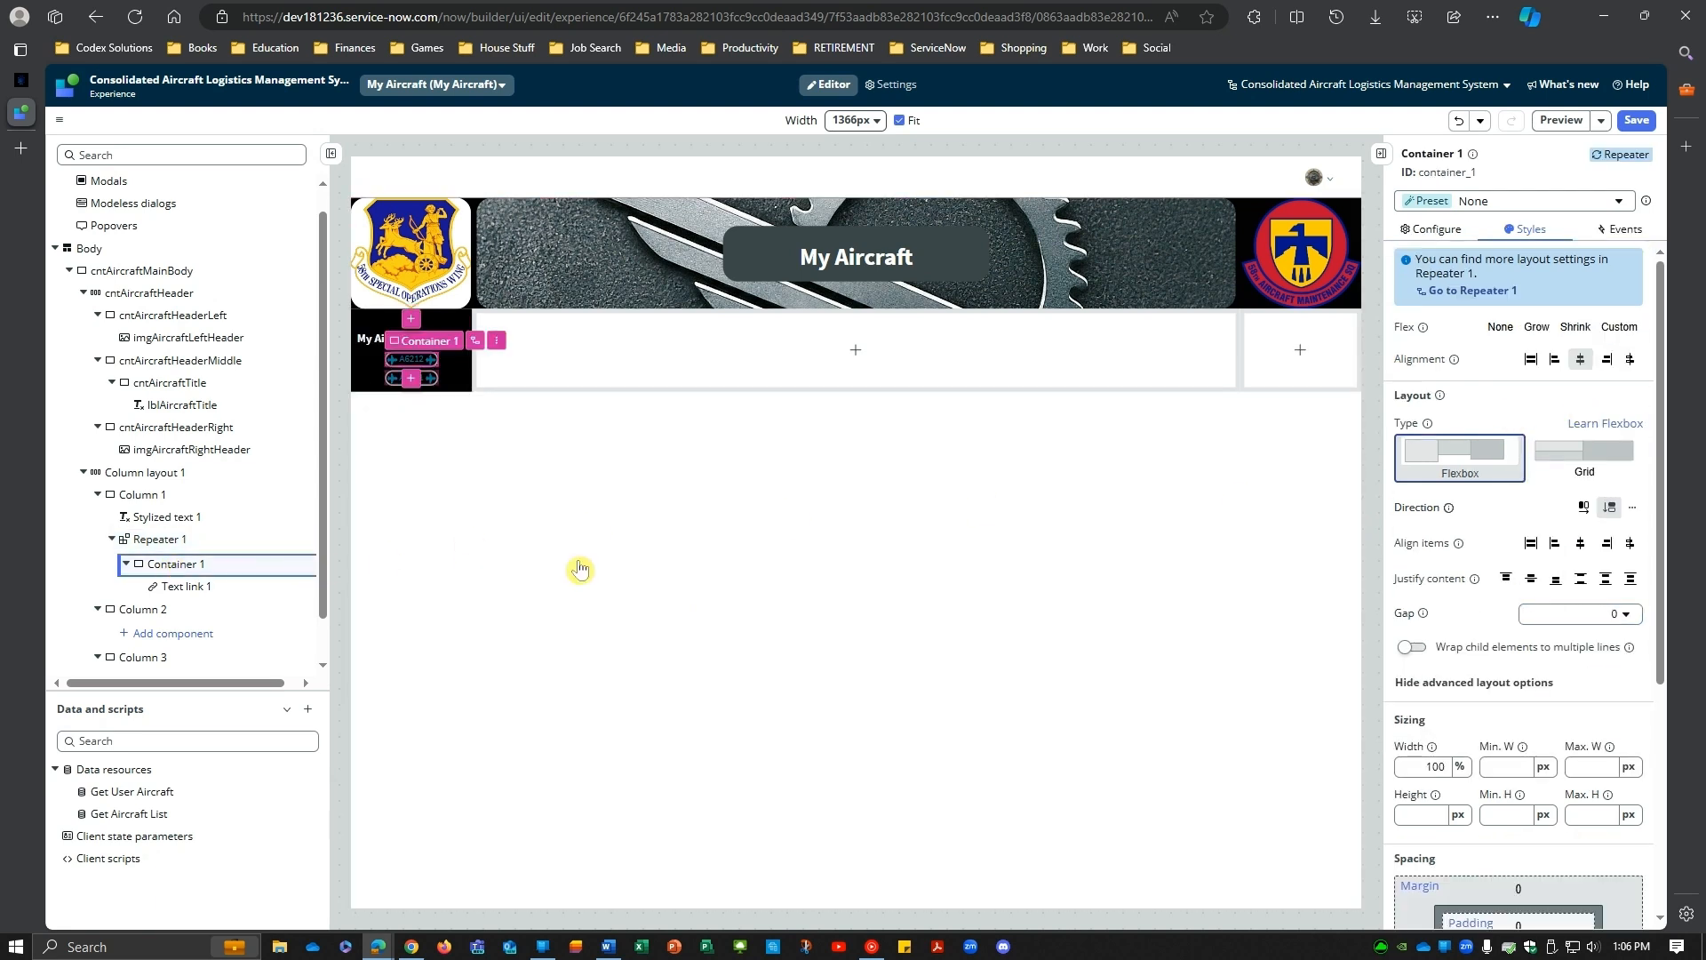
scroll(1471, 613, down, 3)
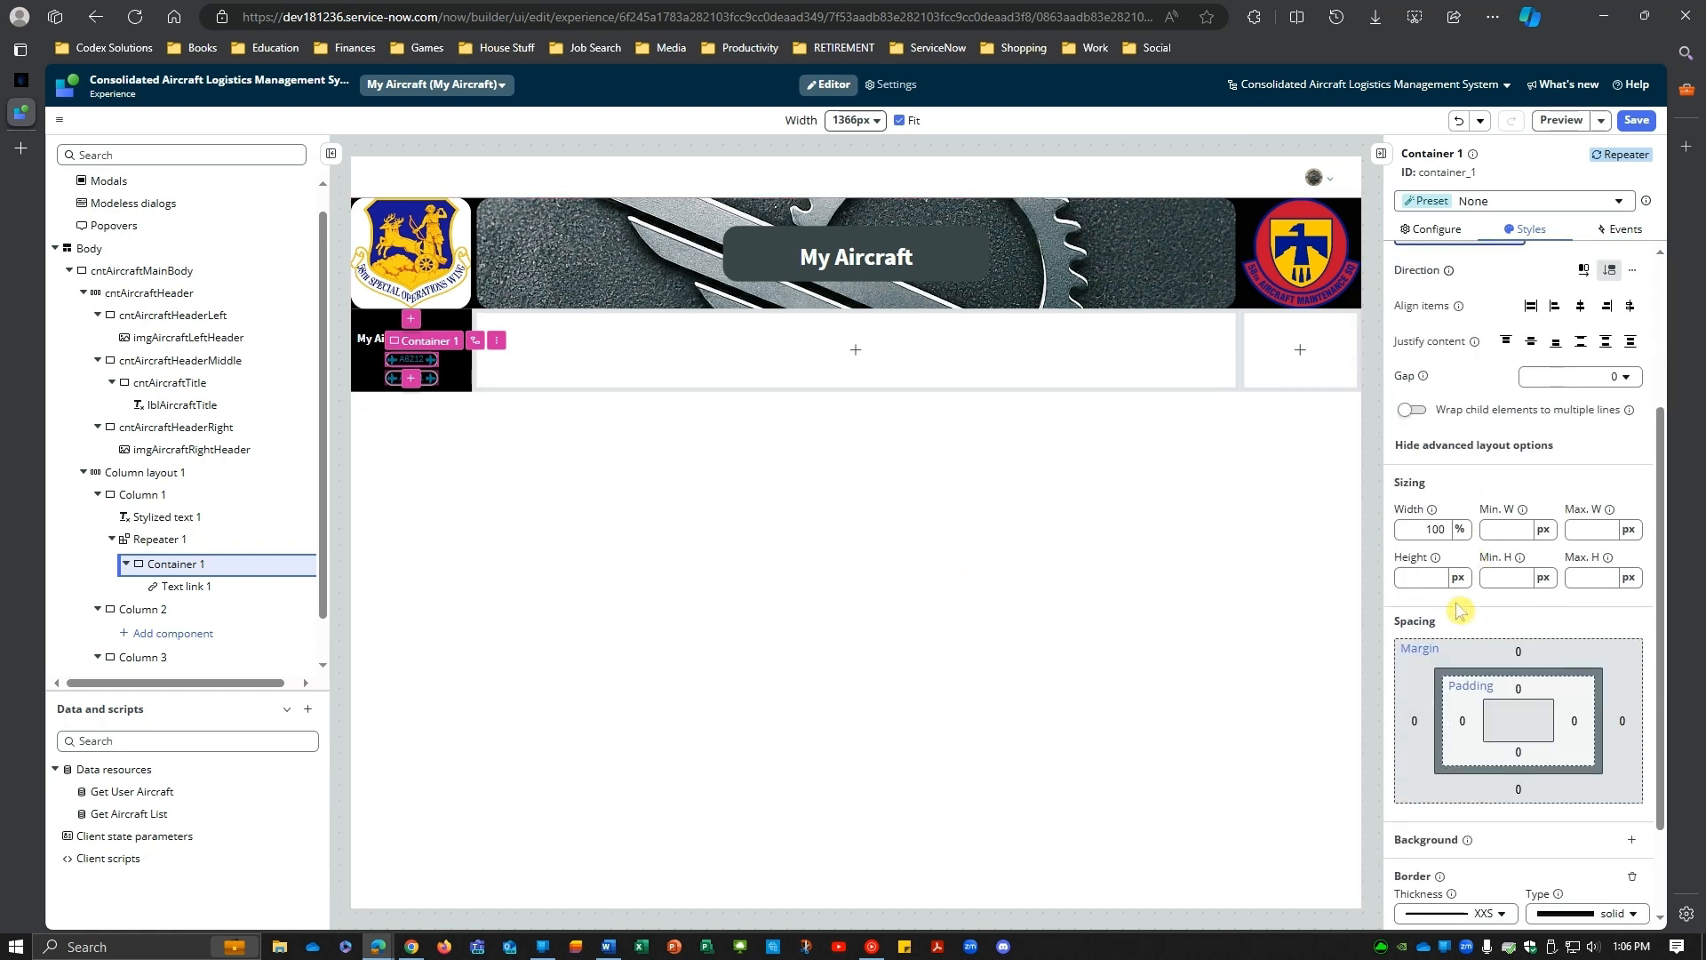
double_click(1435, 531)
click(1418, 576)
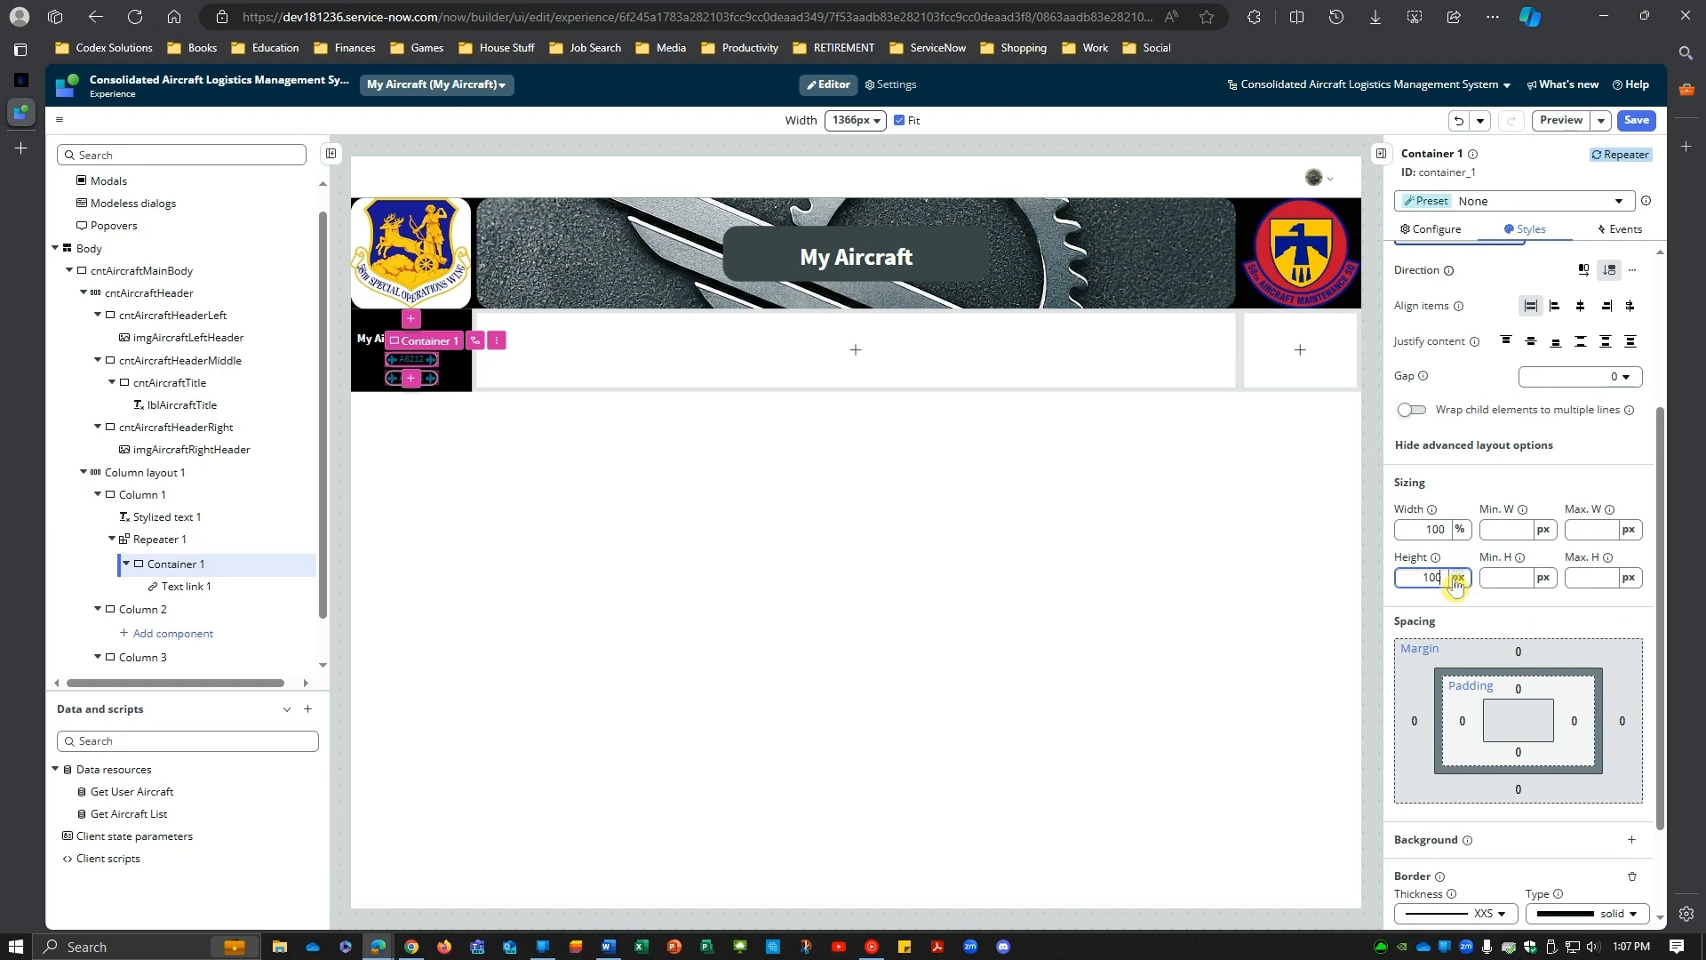
key(Tab)
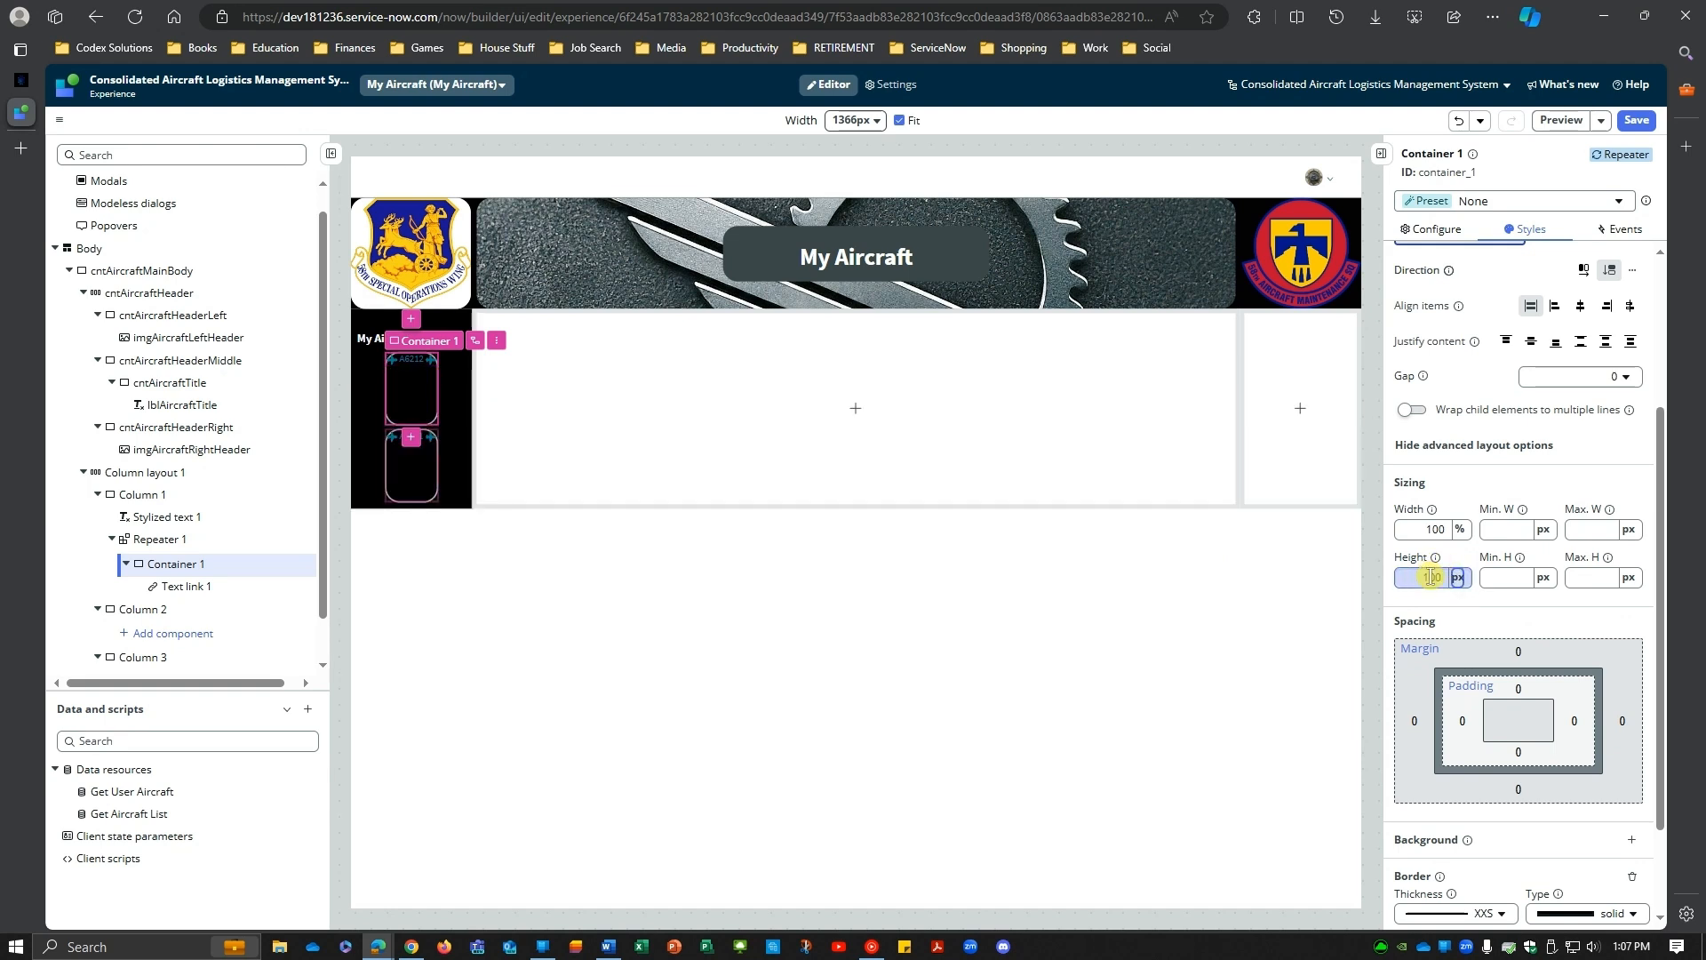
double_click(1431, 576)
text(2)
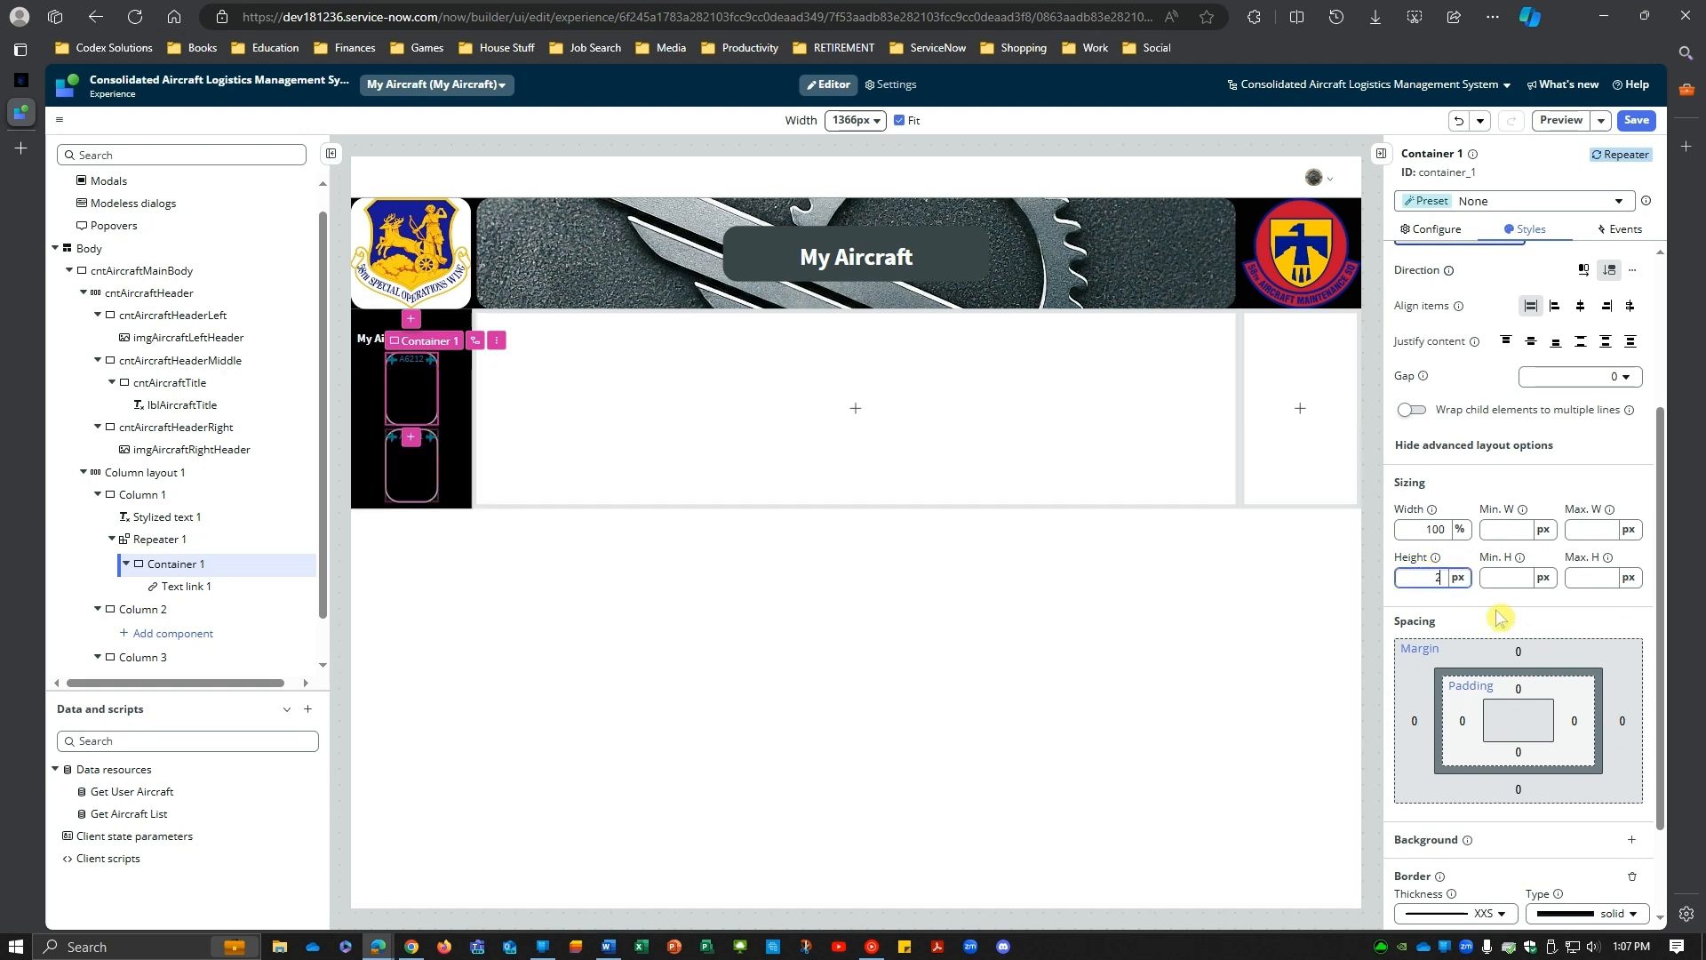
text(5)
key(Tab)
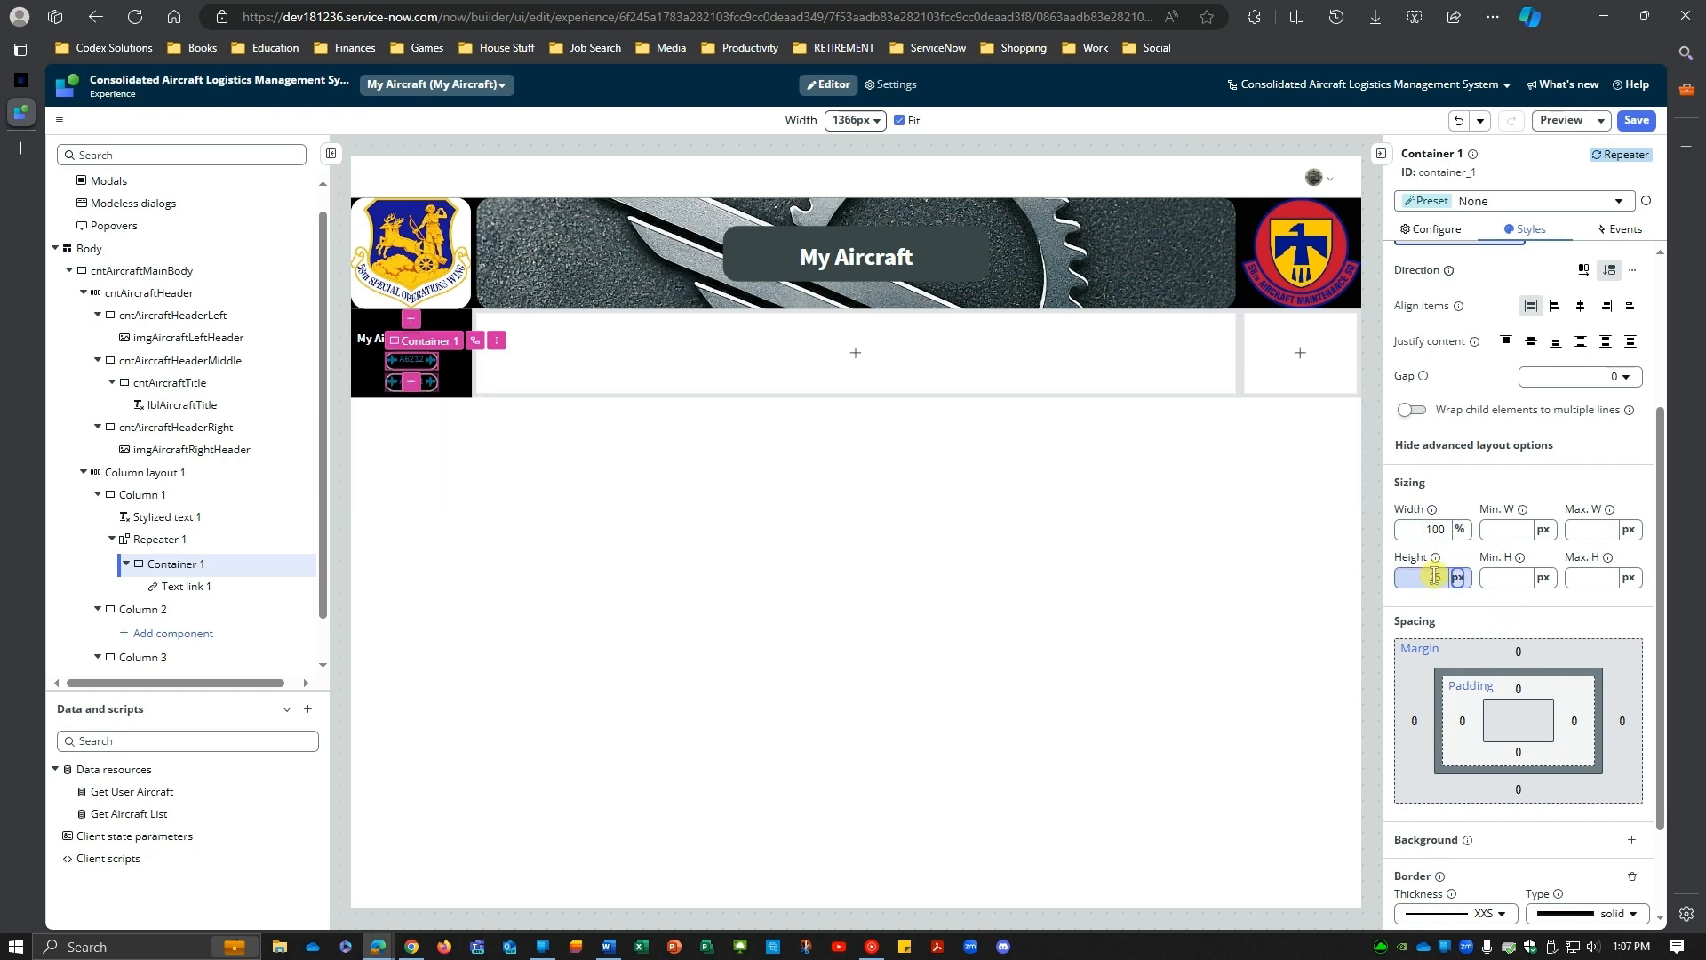
double_click(1435, 576)
text(35)
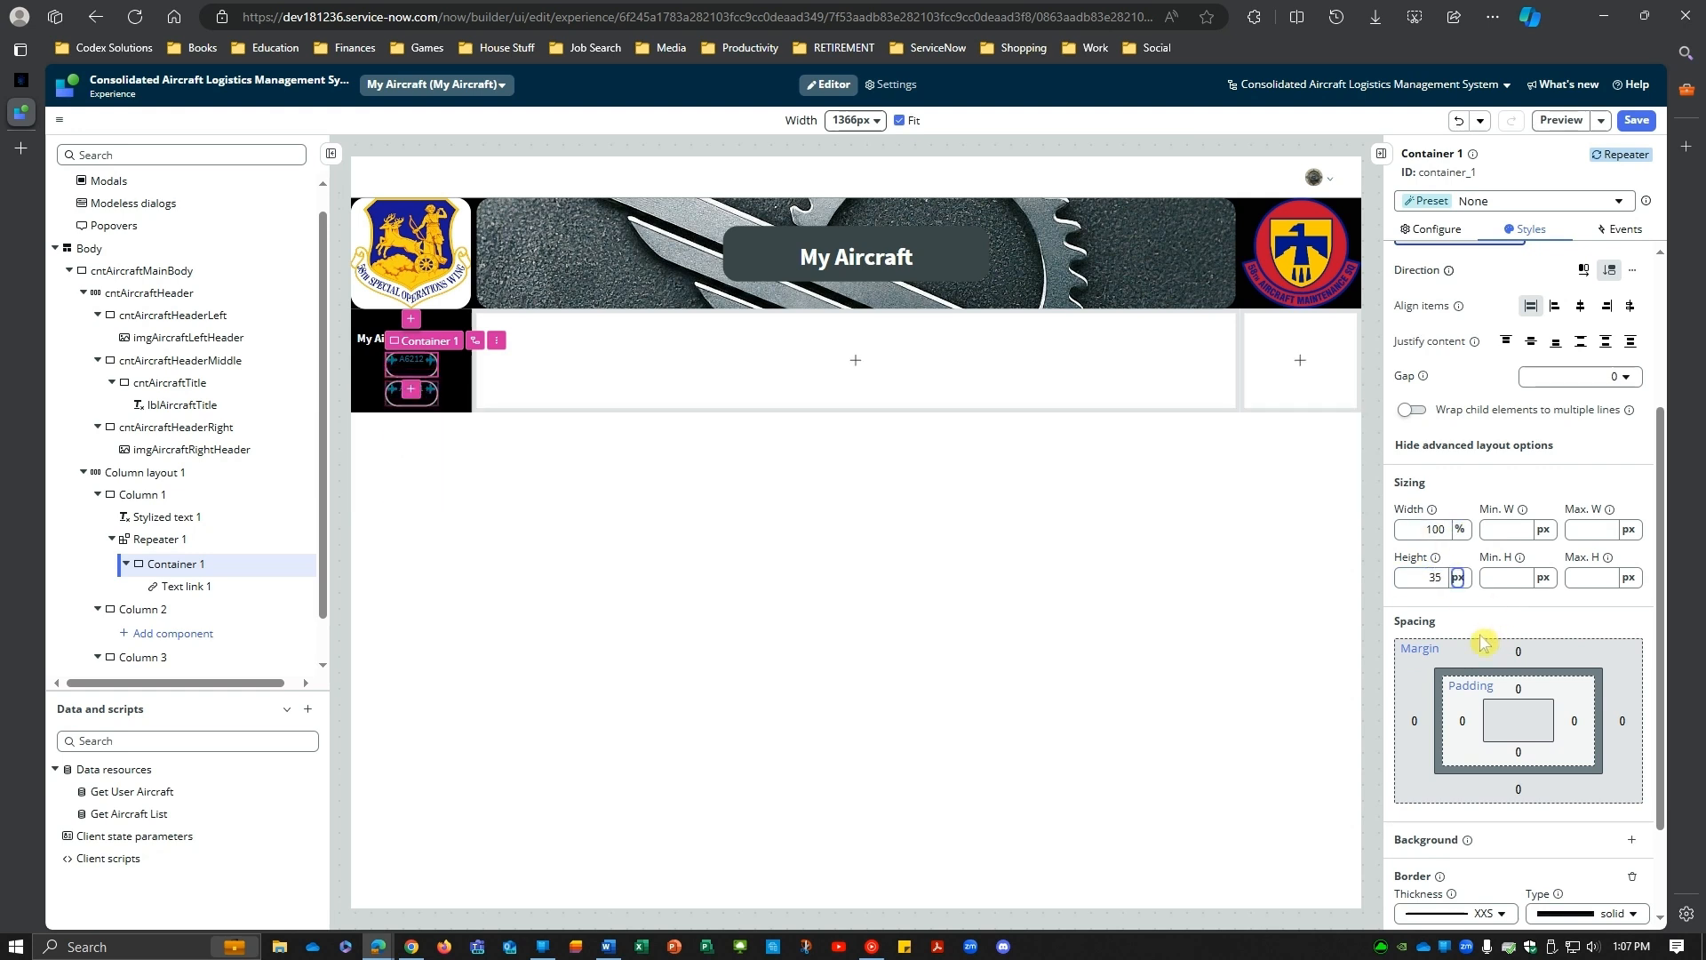
key(Tab)
Step: Set the width of Container 1 to 150 px and align its items to the center
click(1458, 532)
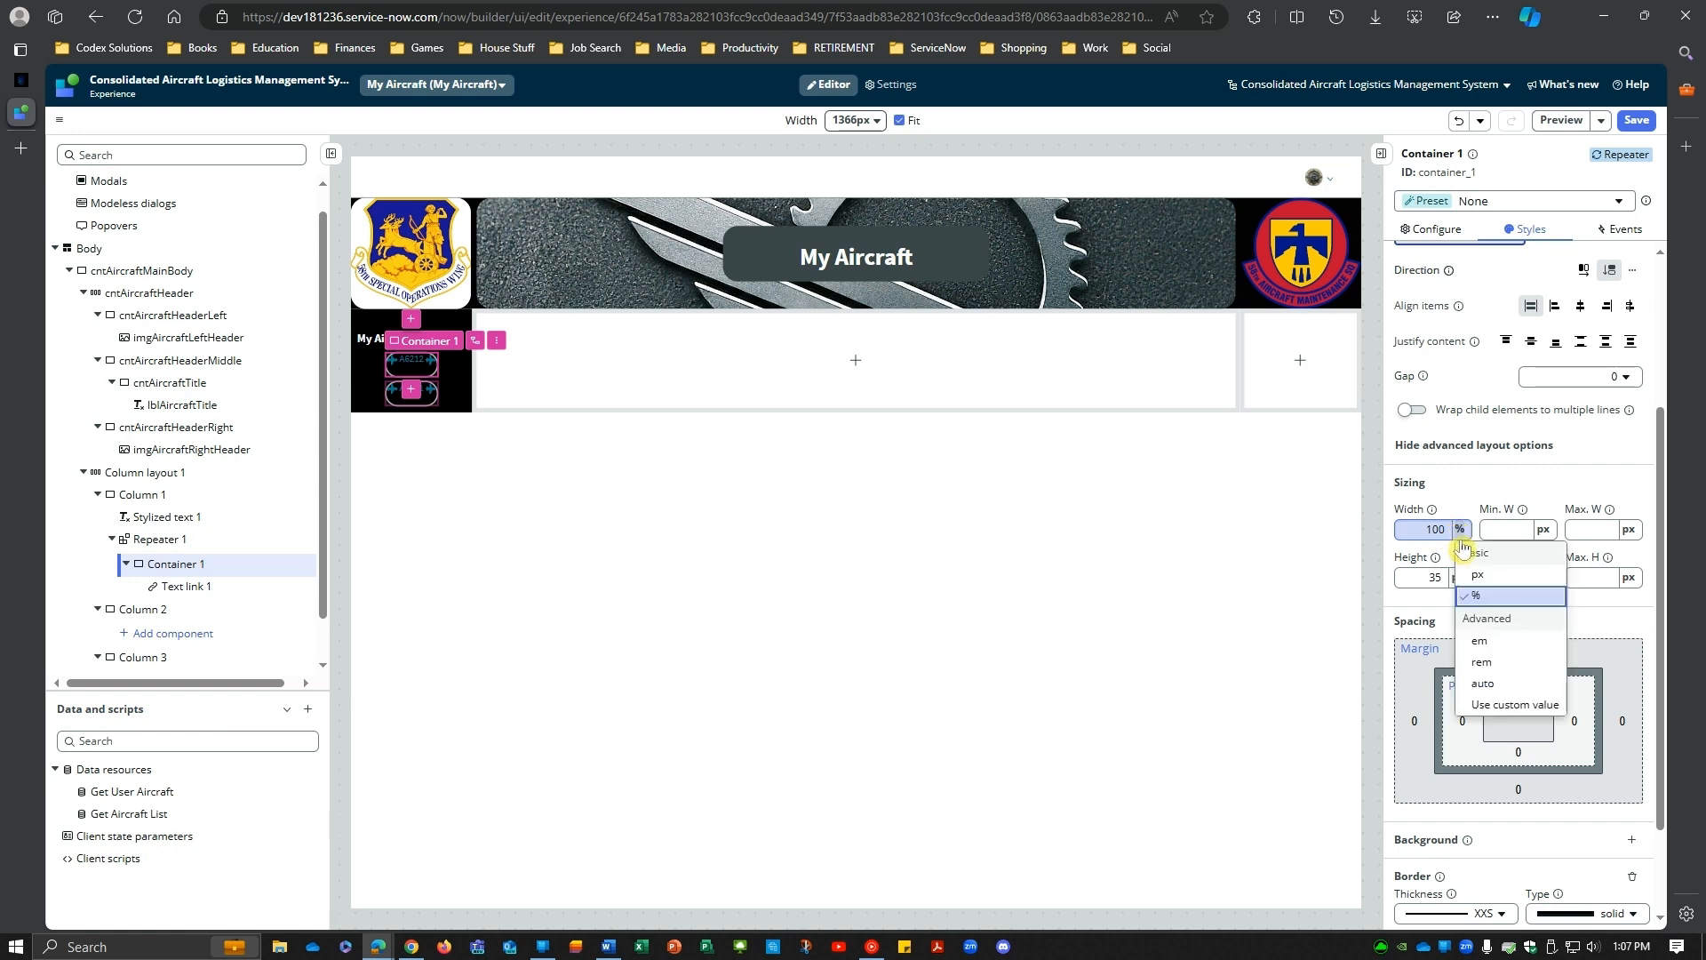
click(1481, 571)
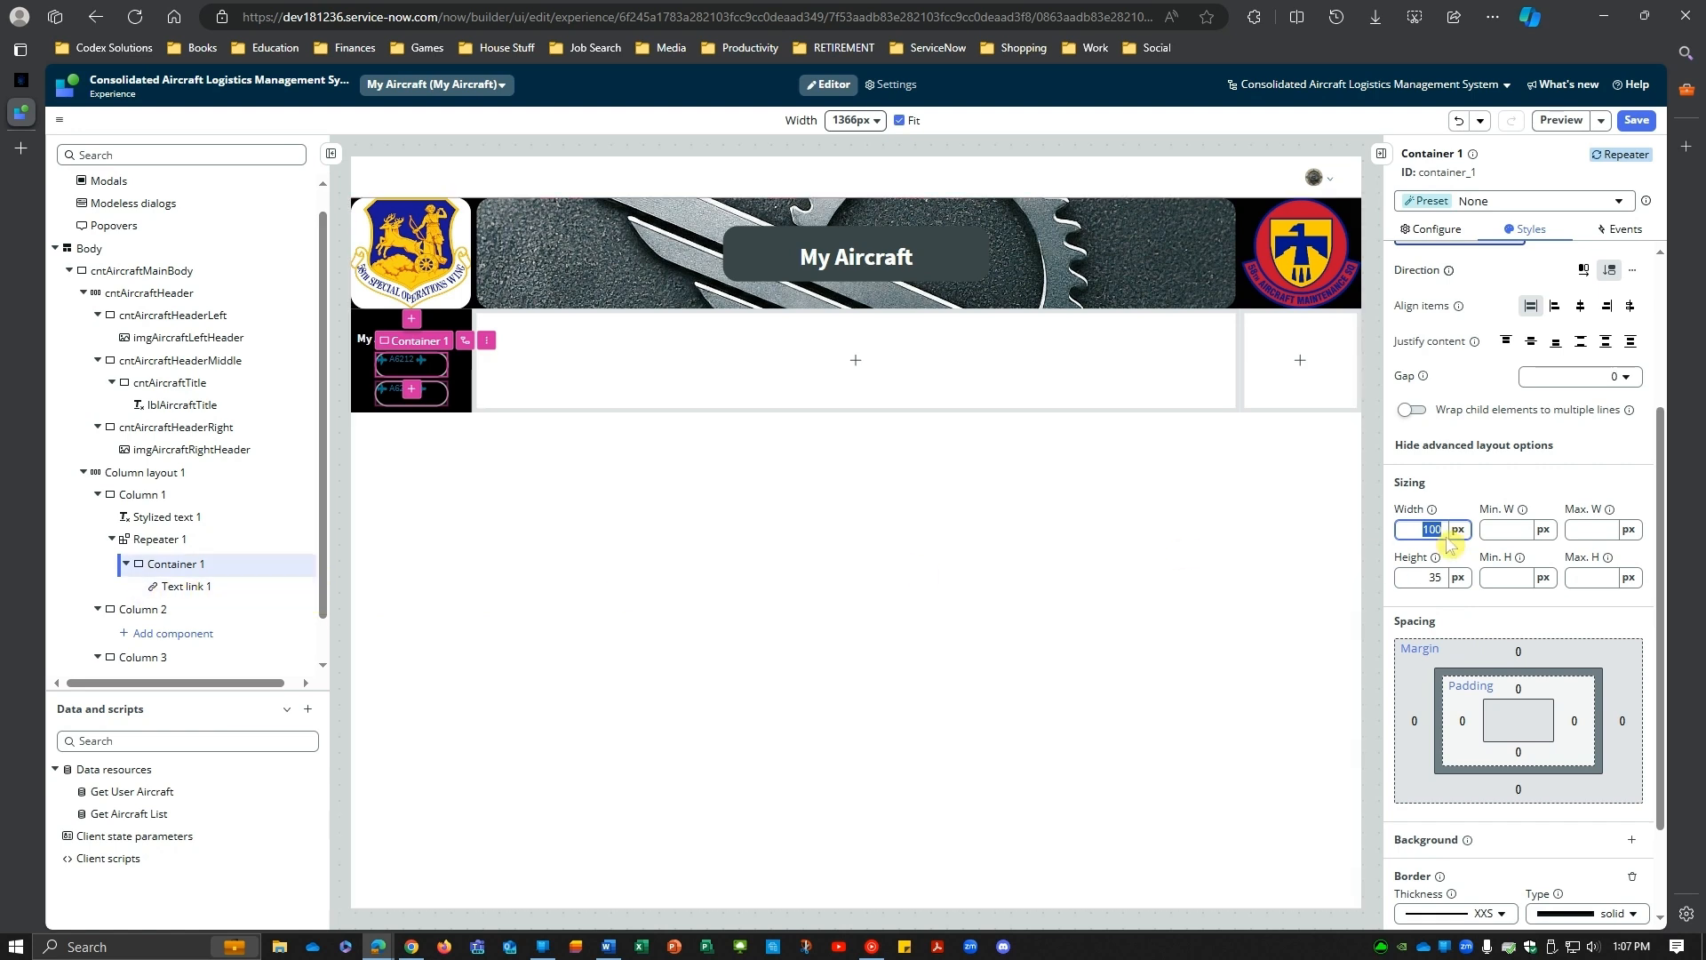
key(Tab)
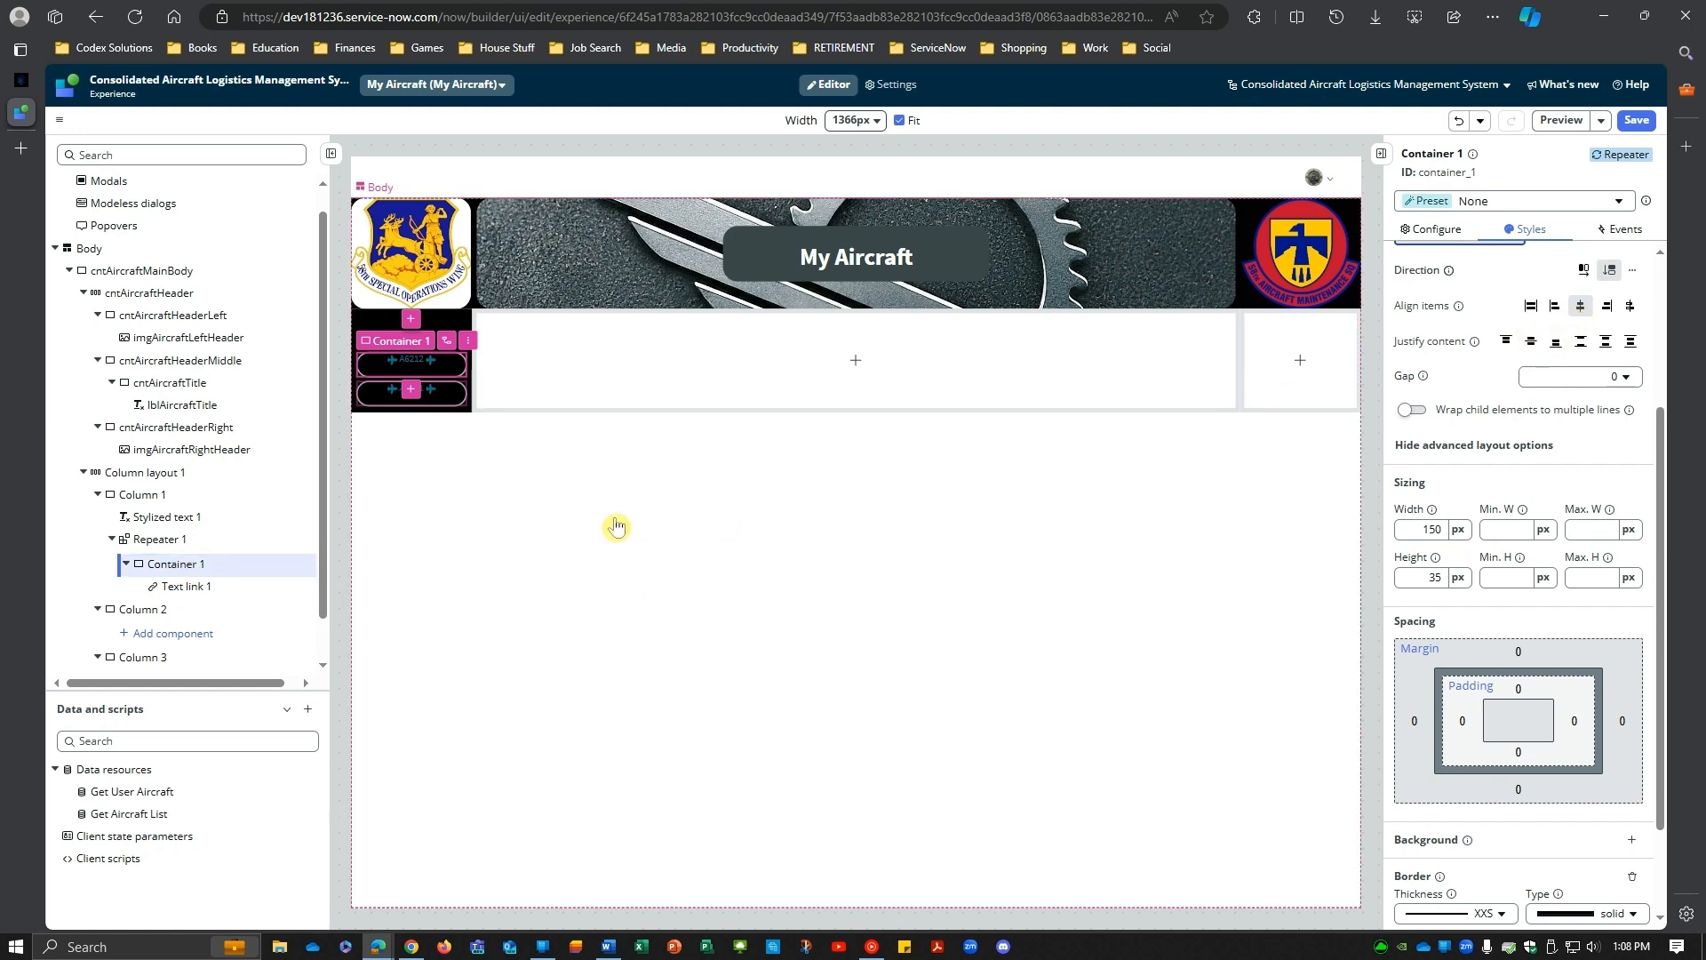
click(627, 513)
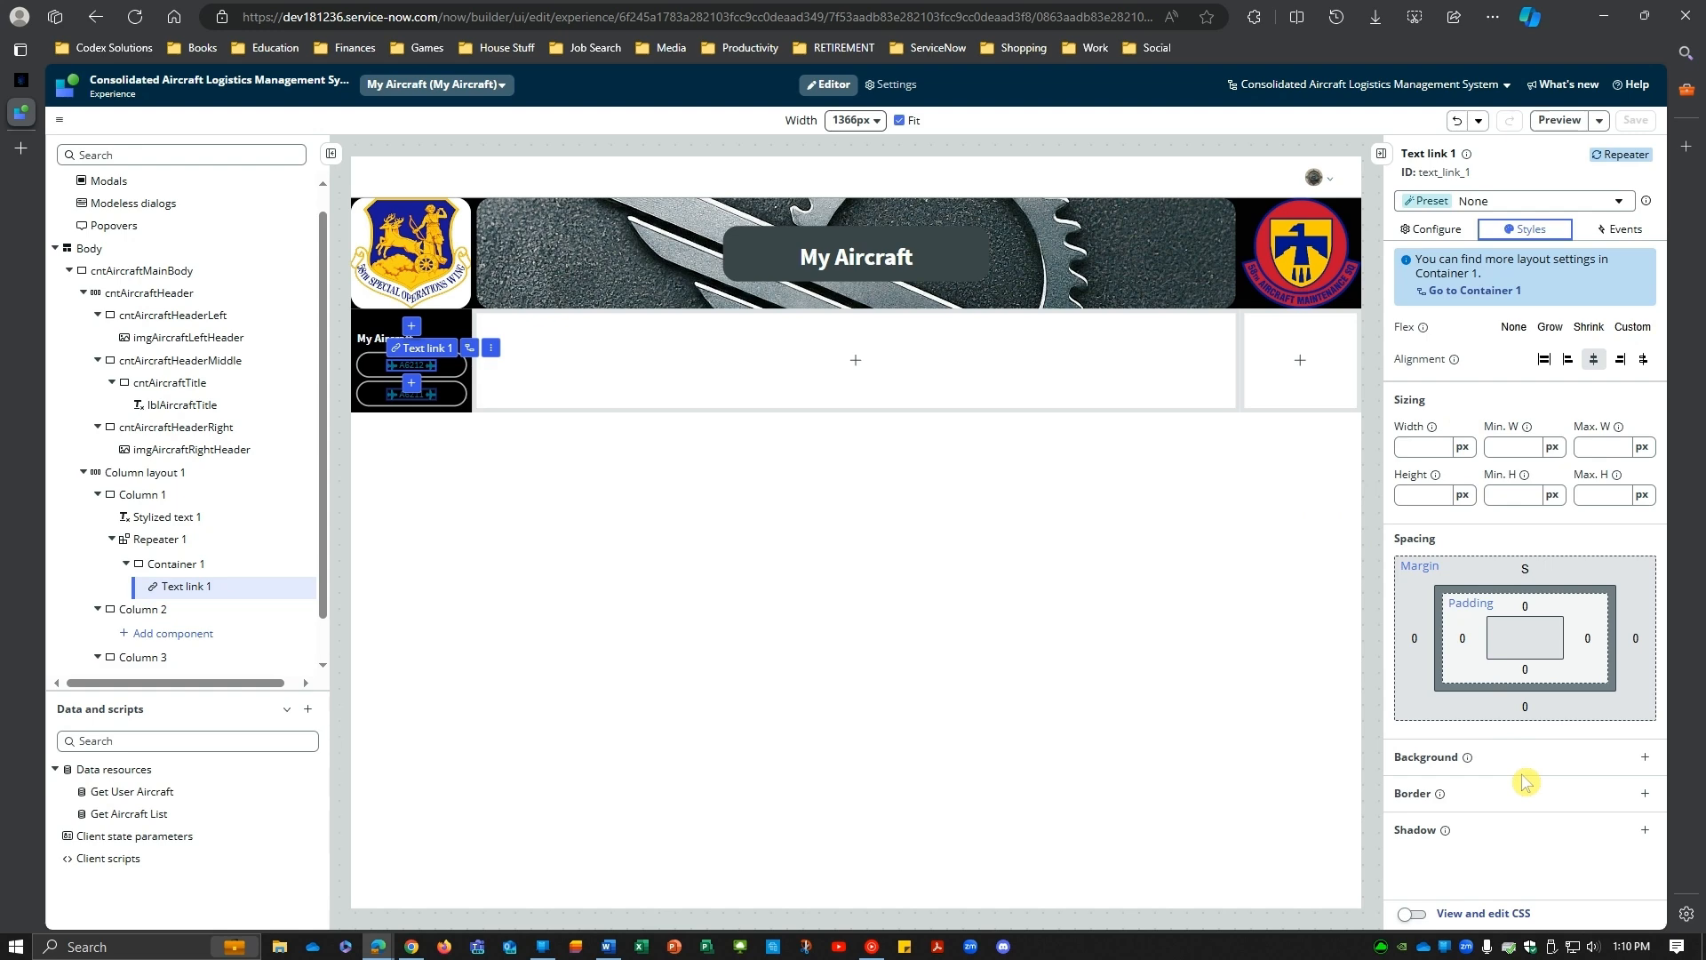
Step: Review the layout, sizing, spacing and border styles of Container 1
click(1468, 290)
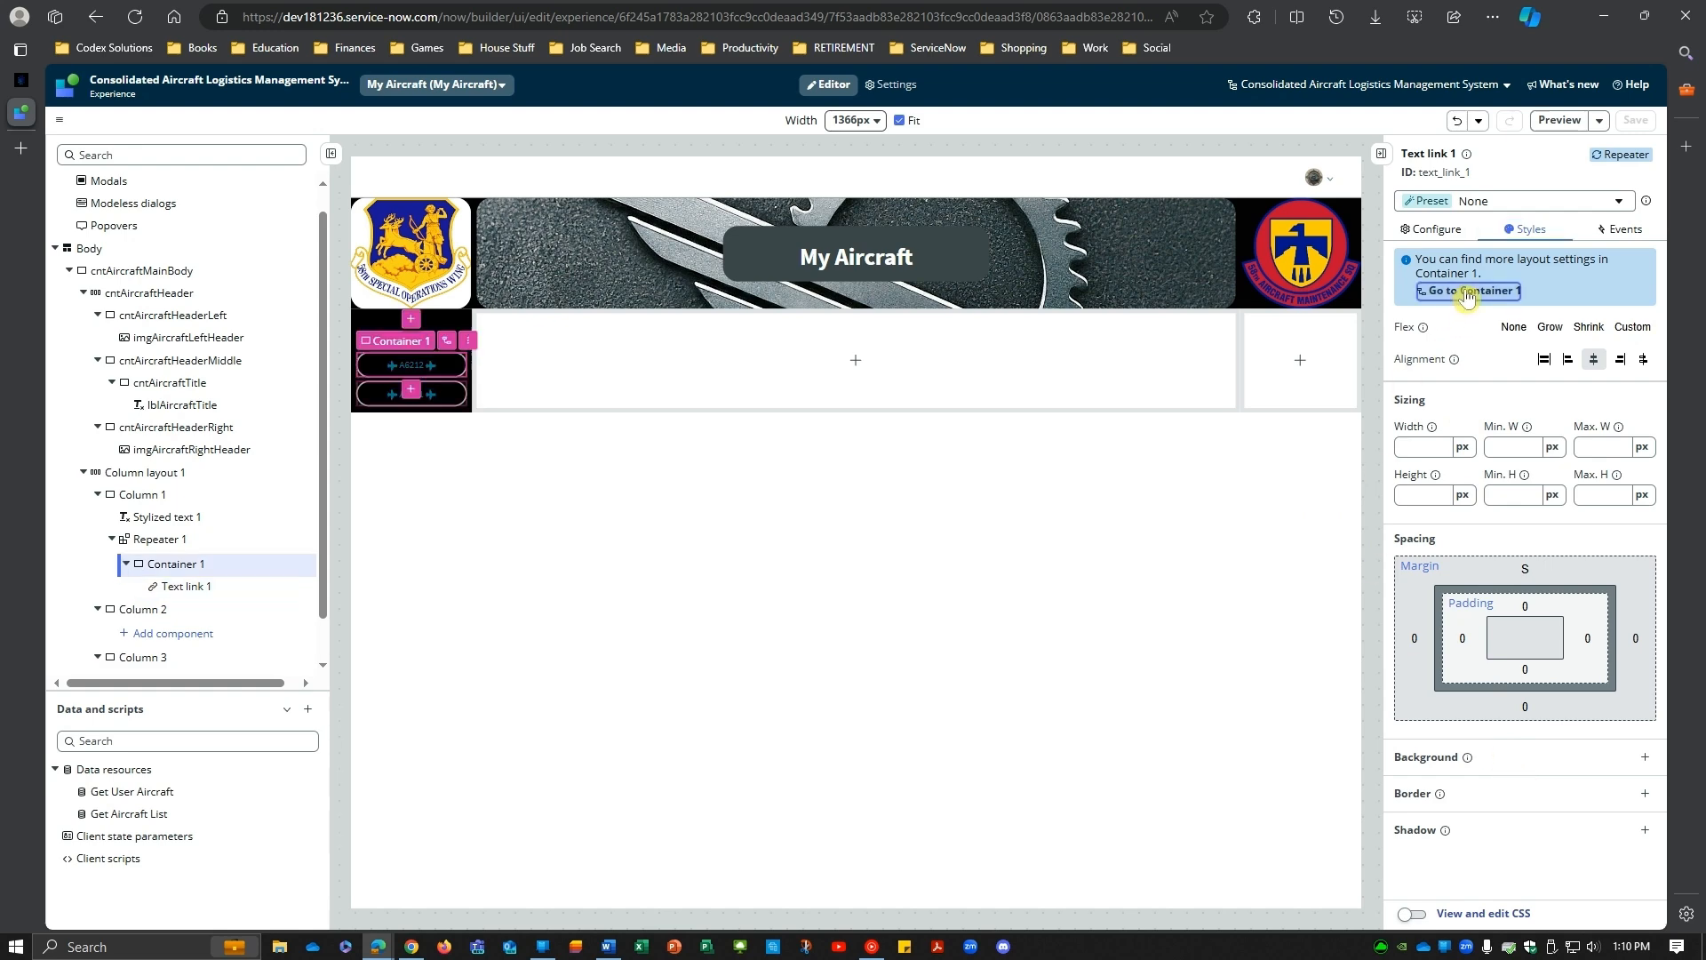
scroll(1499, 524, down, 3)
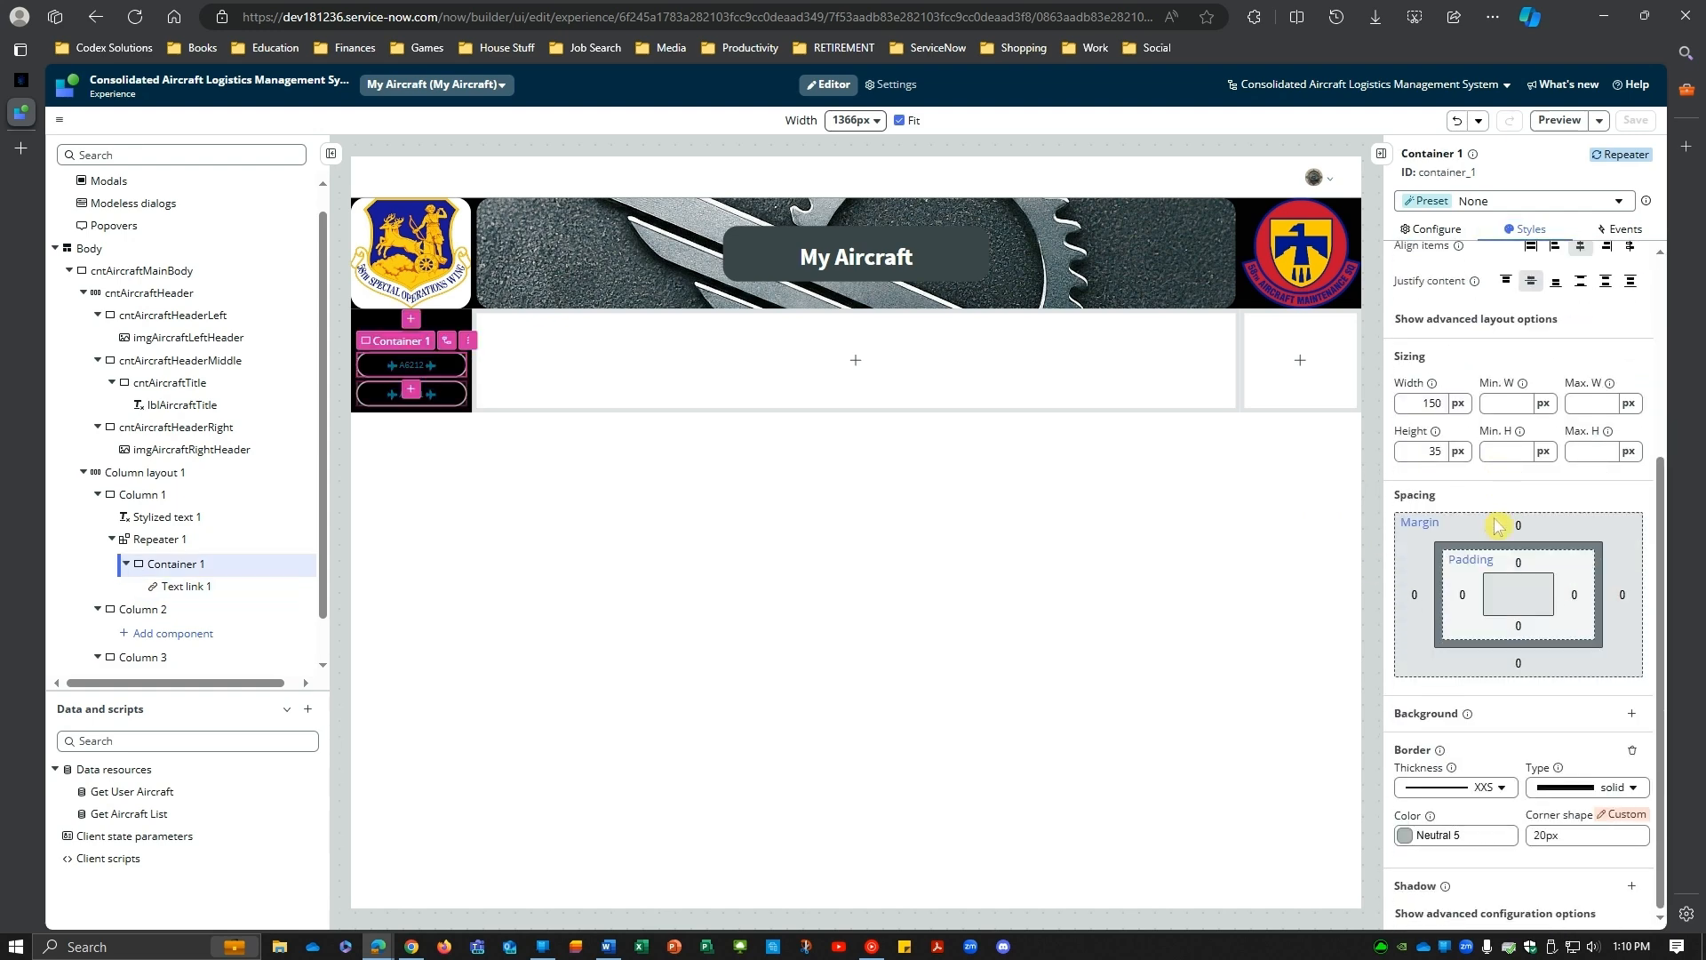
scroll(1487, 542, up, 3)
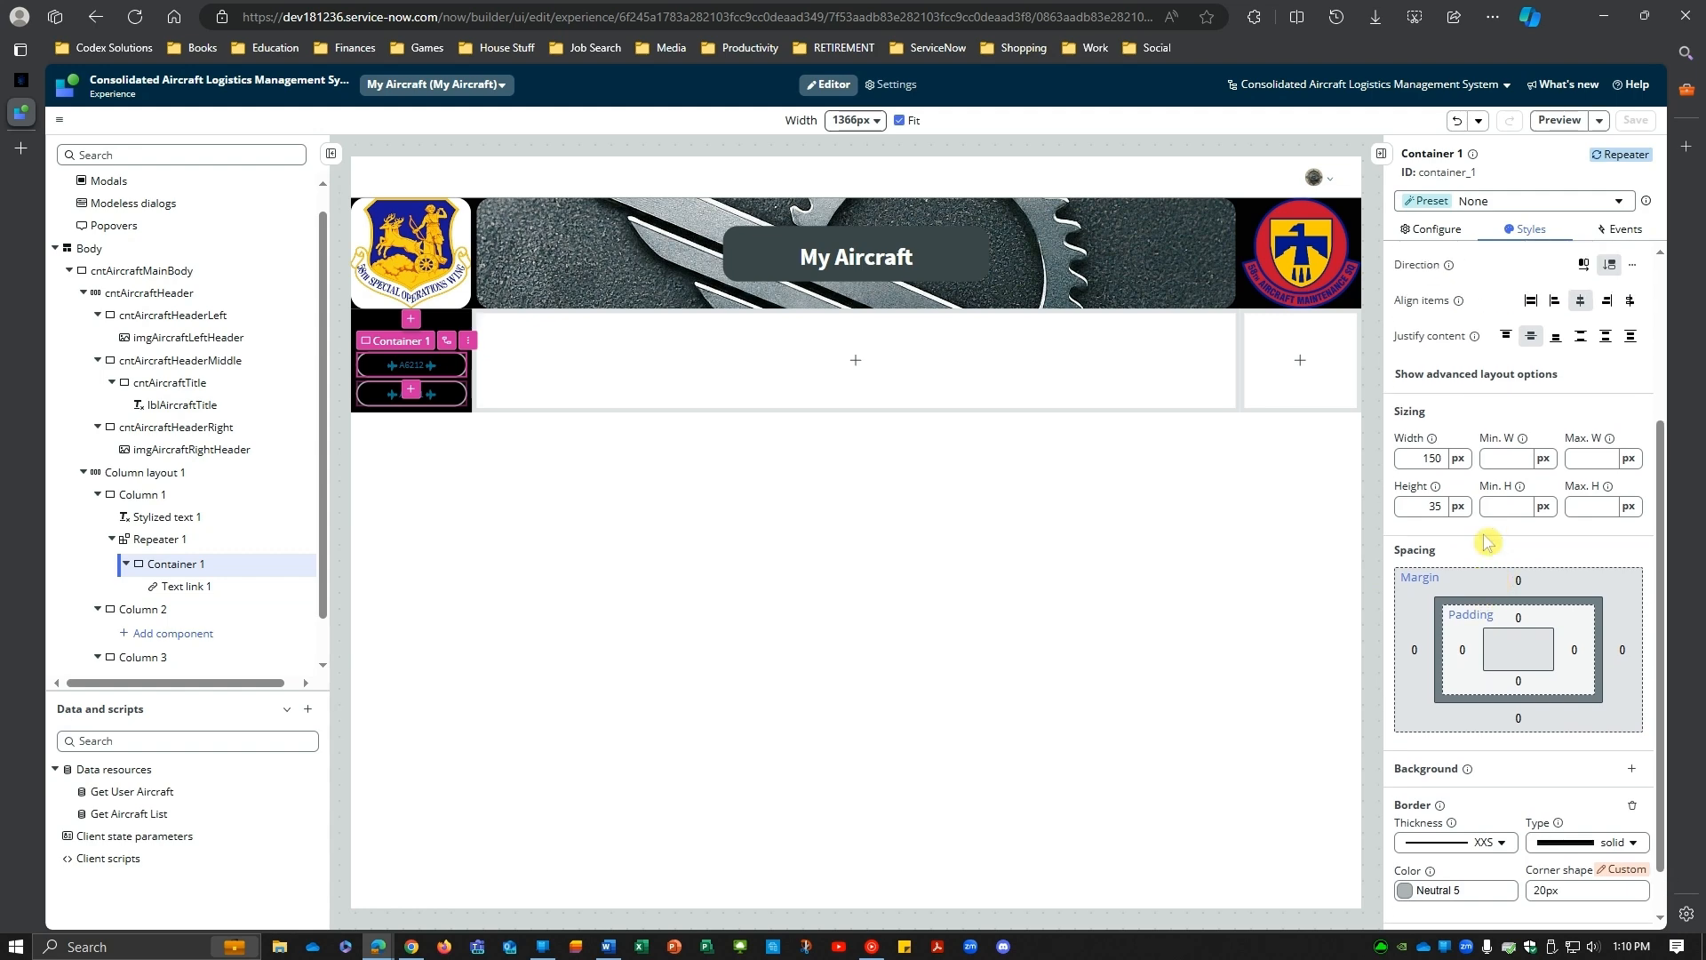
scroll(1475, 539, down, 3)
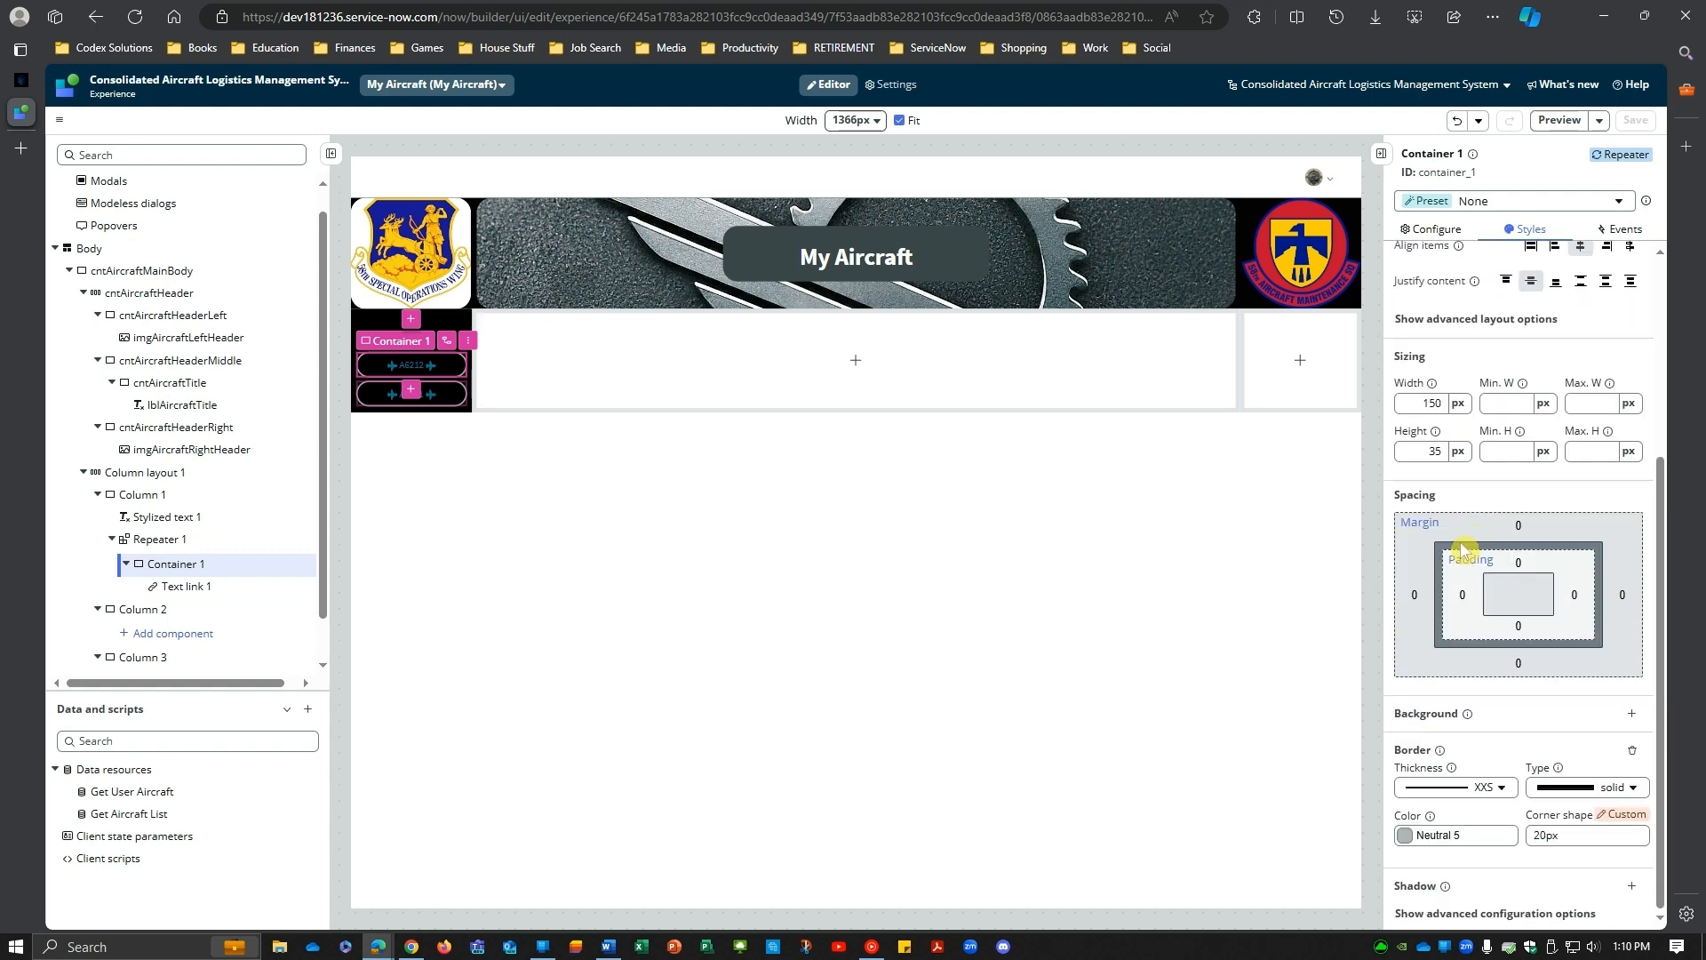
scroll(1462, 551, up, 3)
click(804, 552)
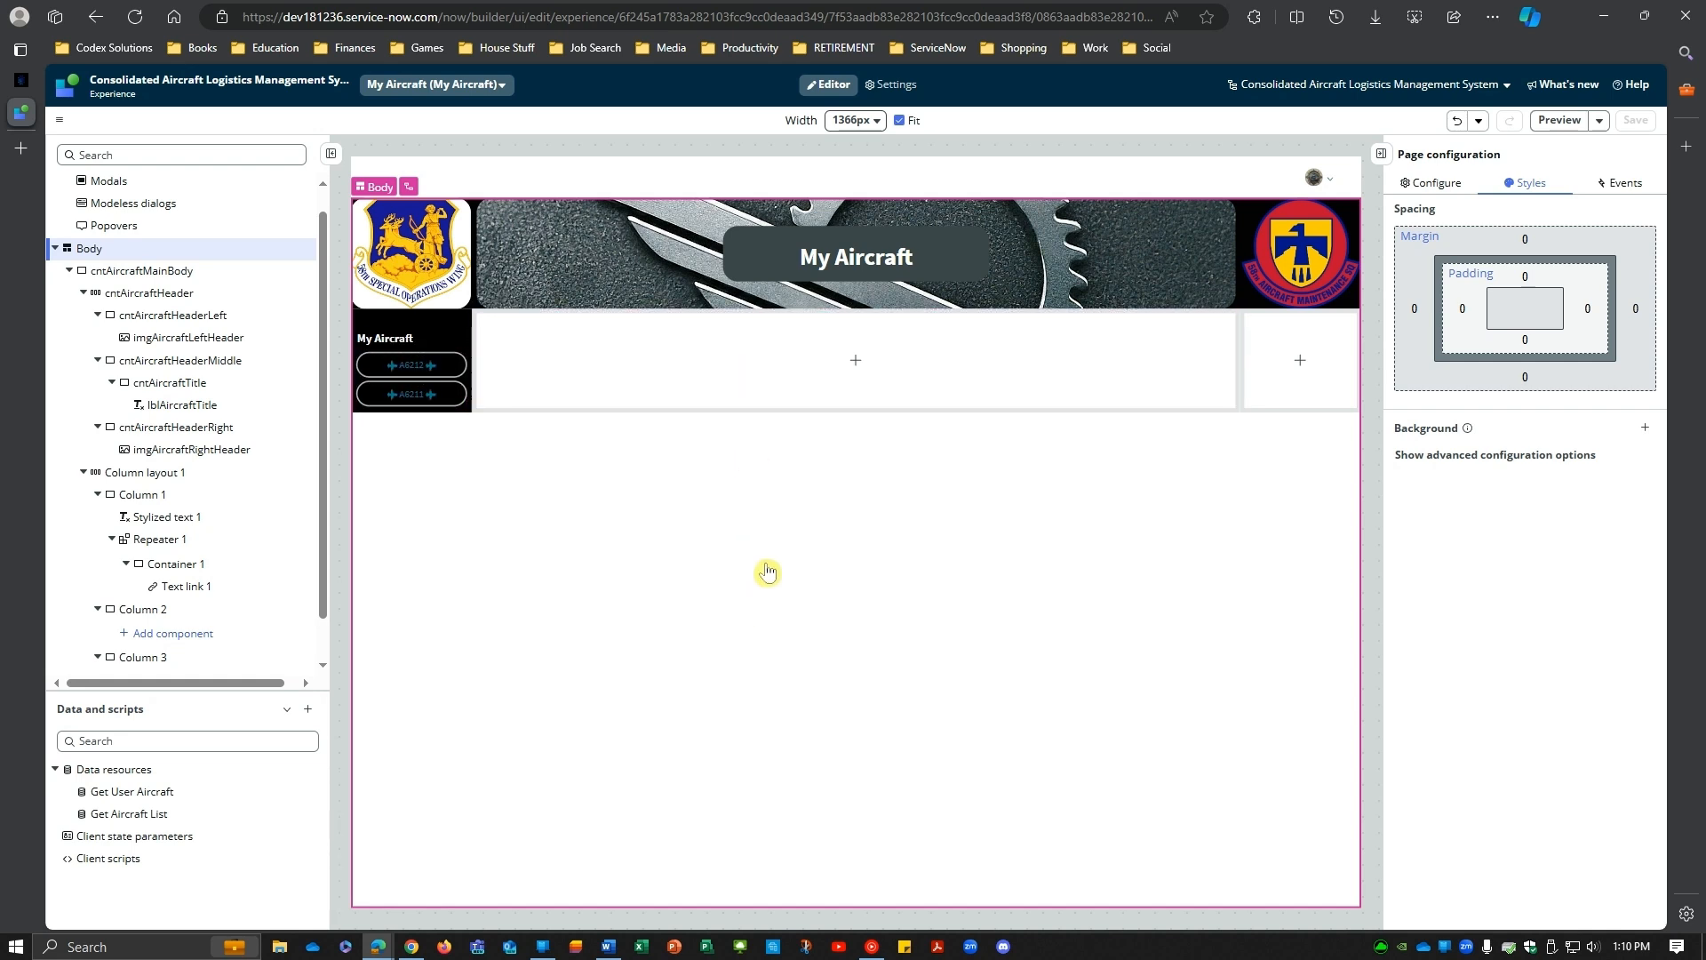
Step: Switch off the CSS editing view of Stylized text 1 and set its alignment to Center
click(391, 338)
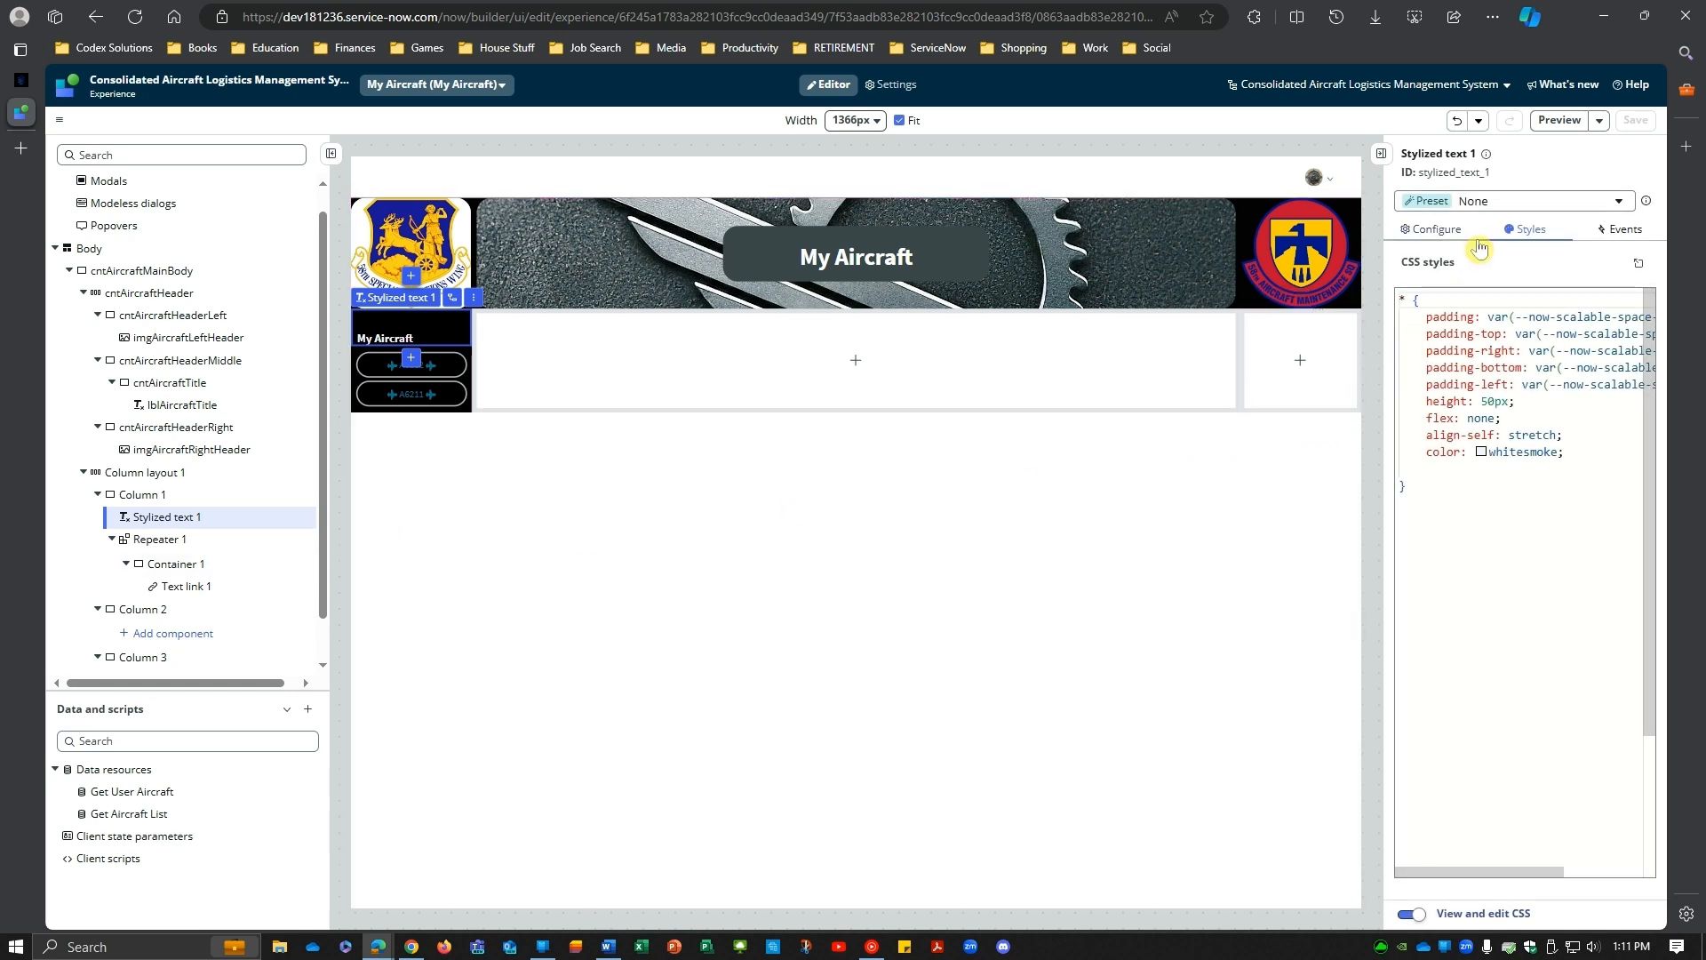
click(1475, 914)
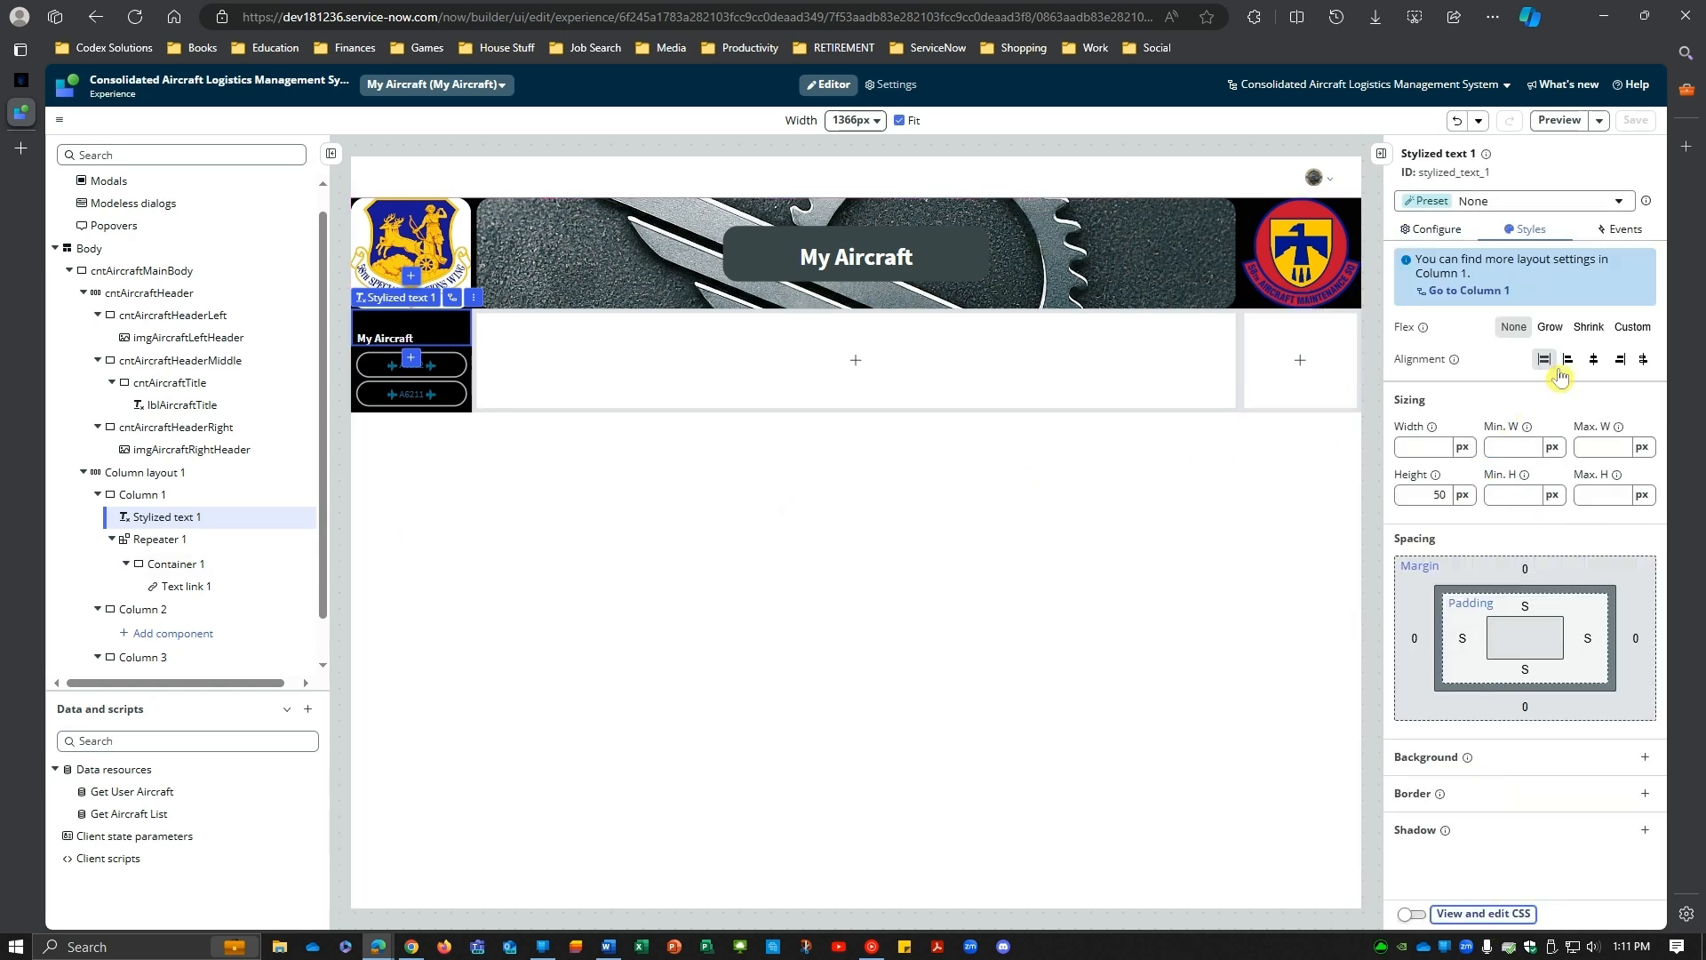
click(1593, 360)
click(836, 533)
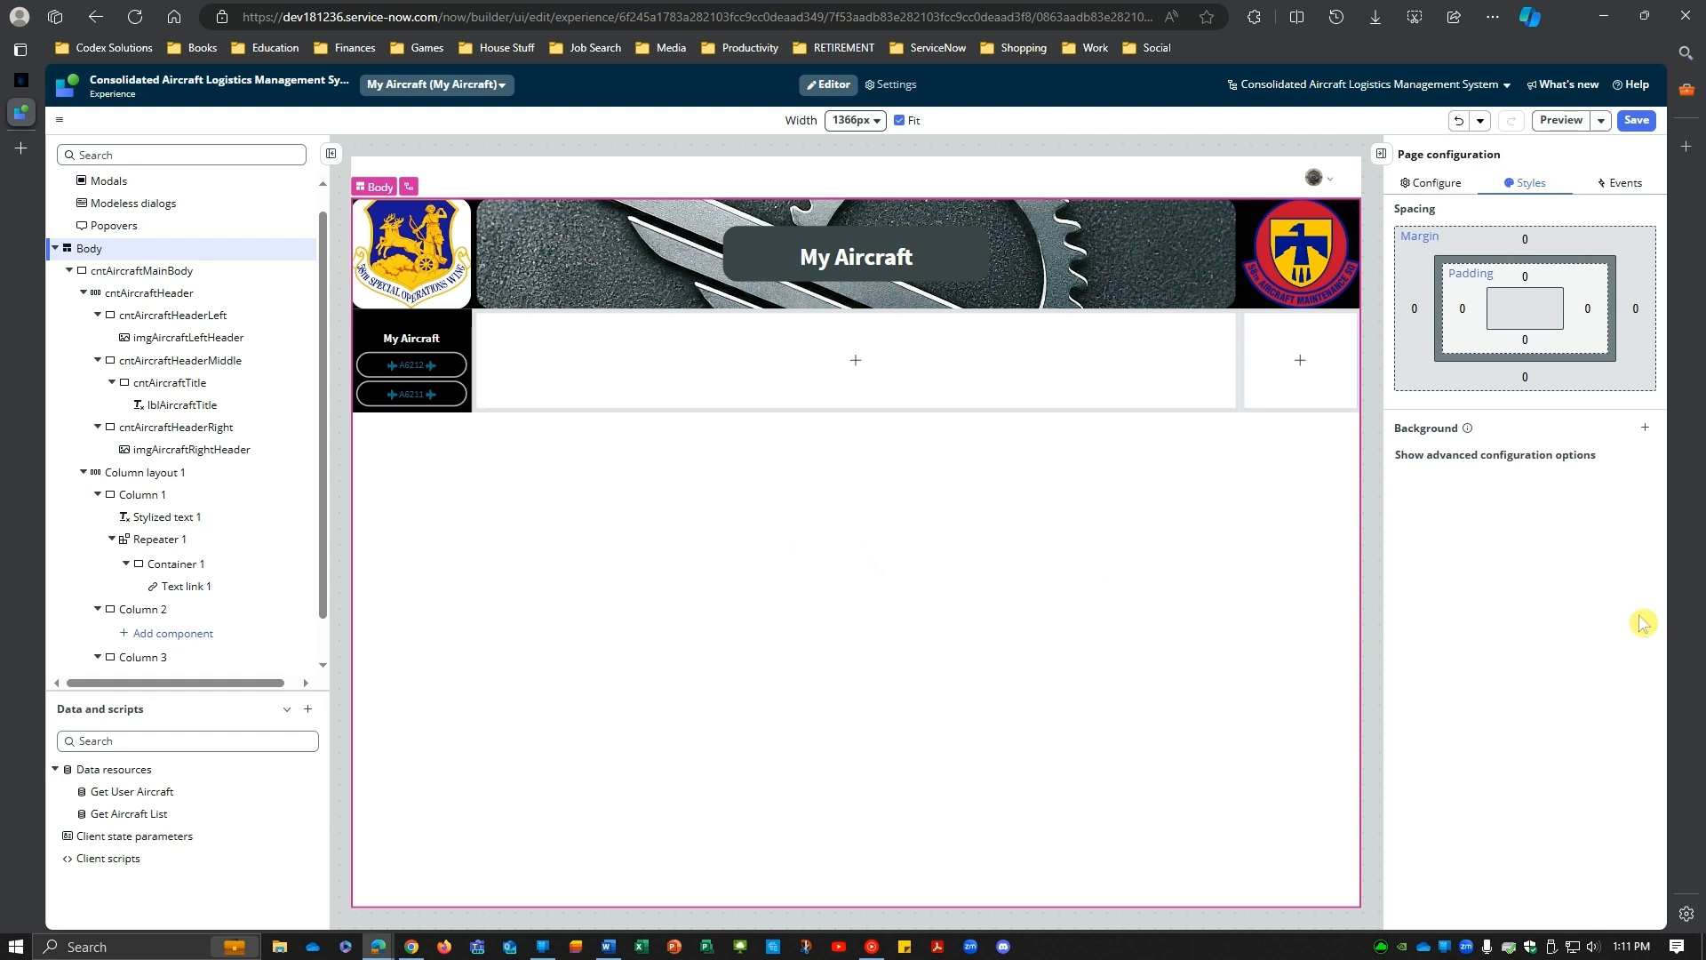
right_click(674, 947)
click(673, 619)
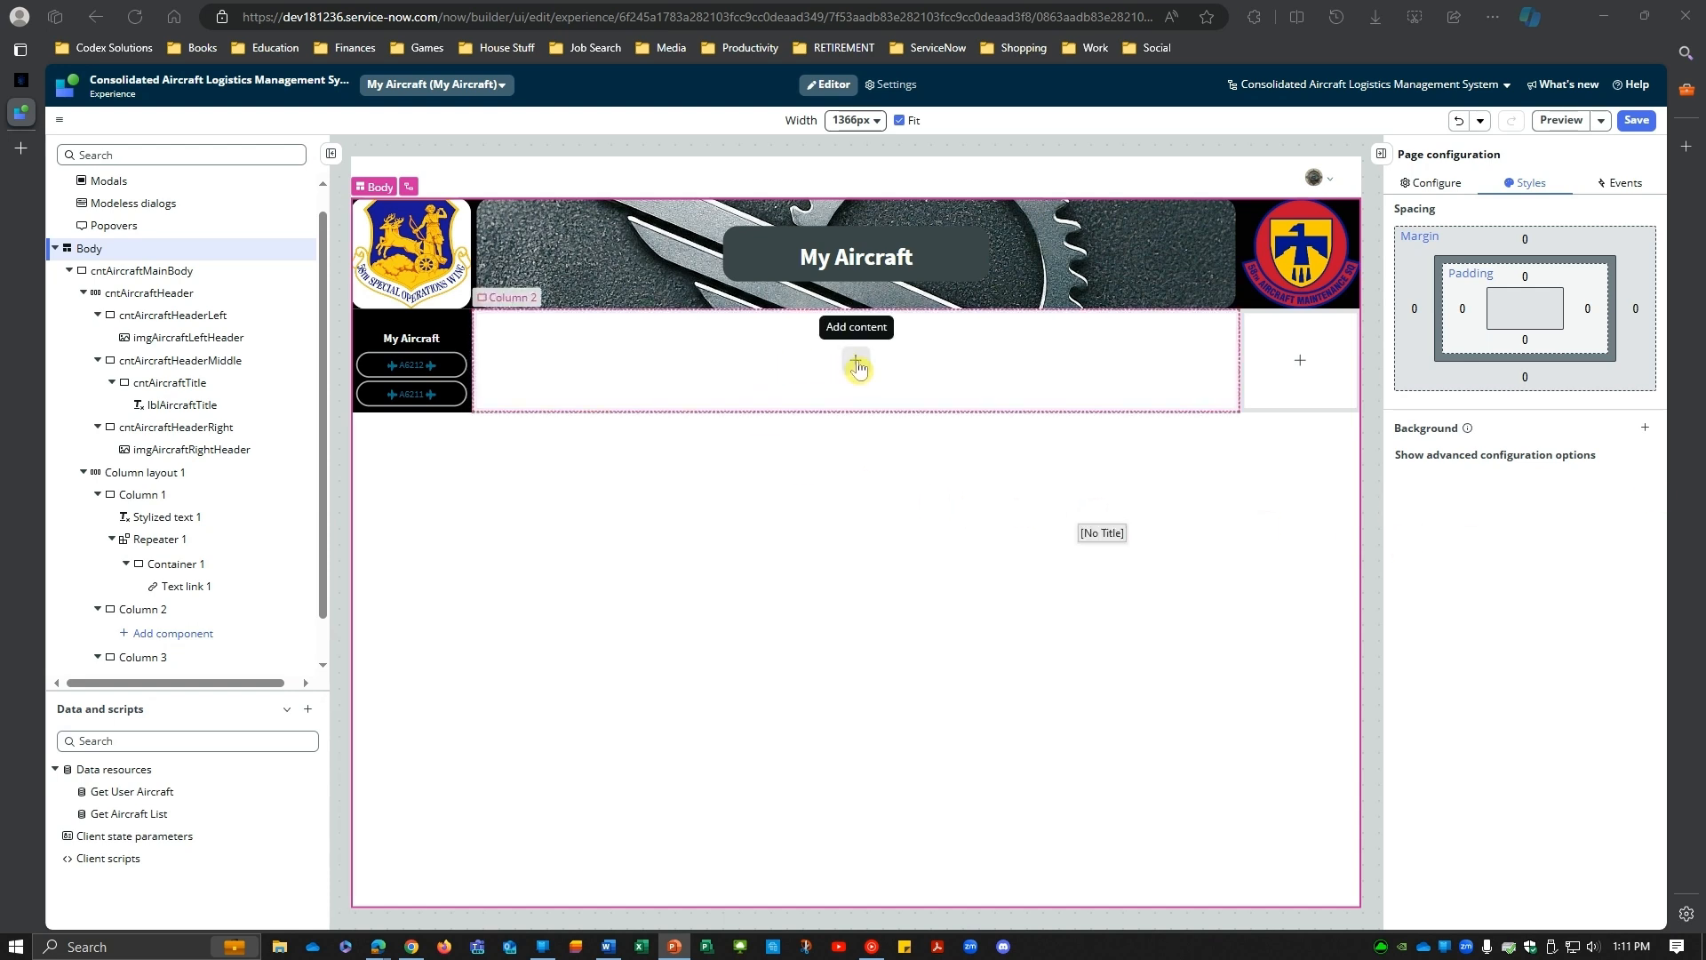
Step: Add a Grid layout to Column 2 without using a preset
scroll(123, 528, down, 1)
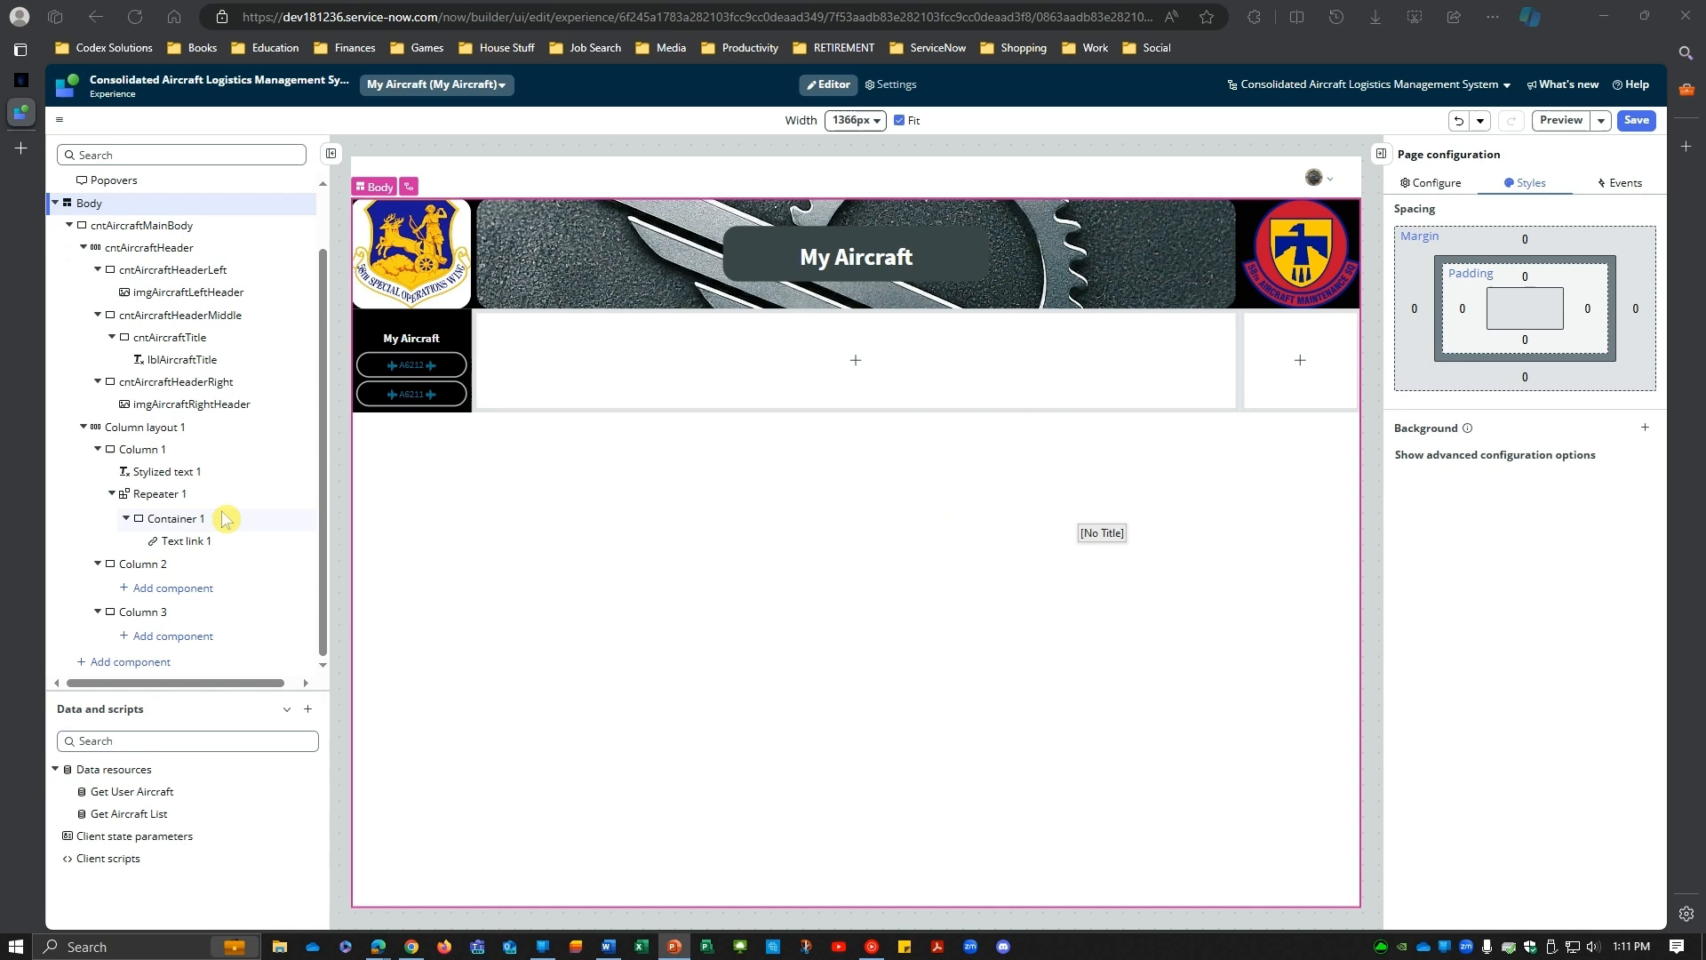
click(142, 566)
click(158, 588)
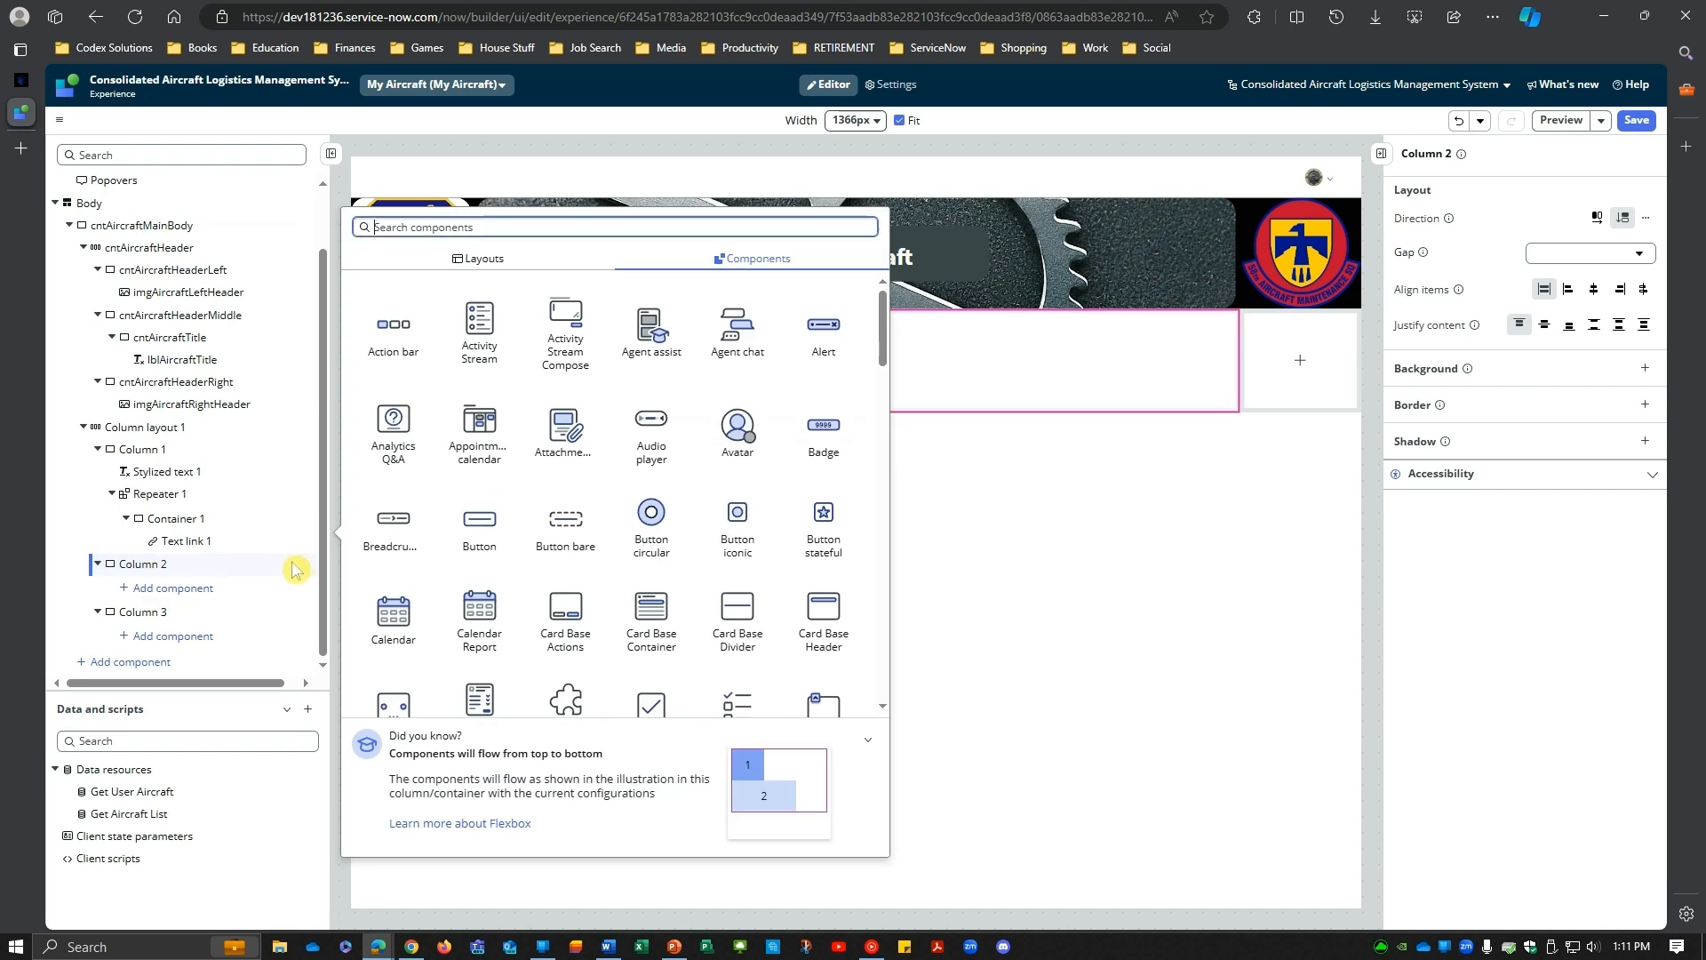
click(488, 265)
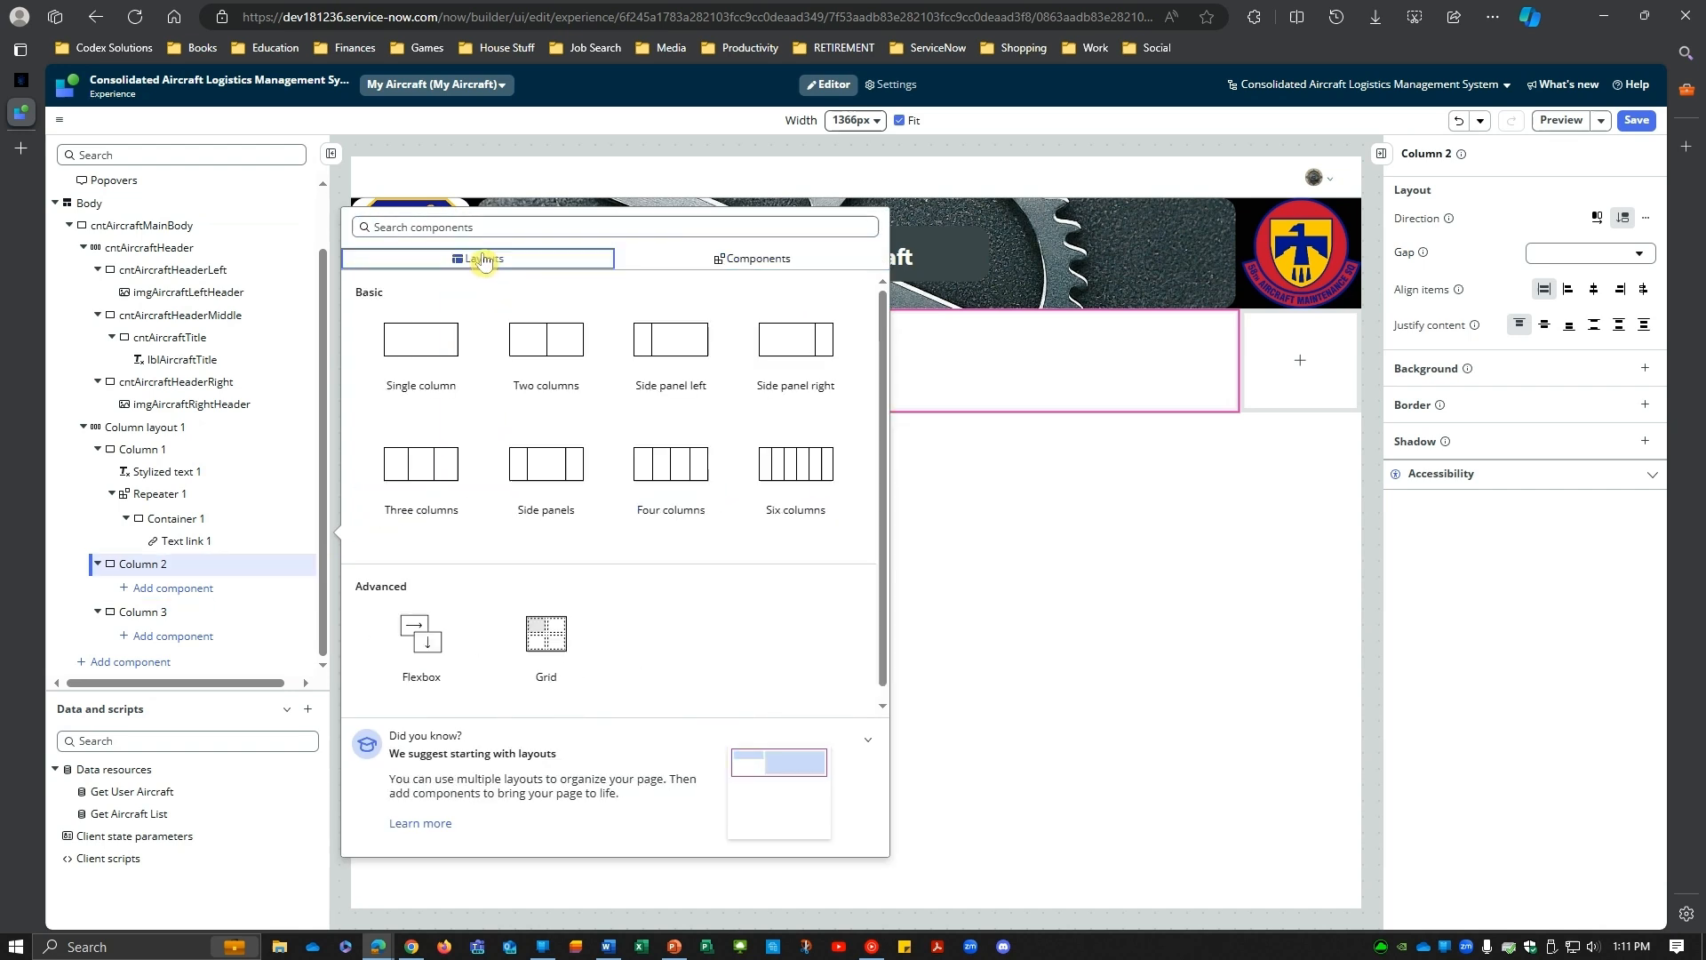
click(549, 643)
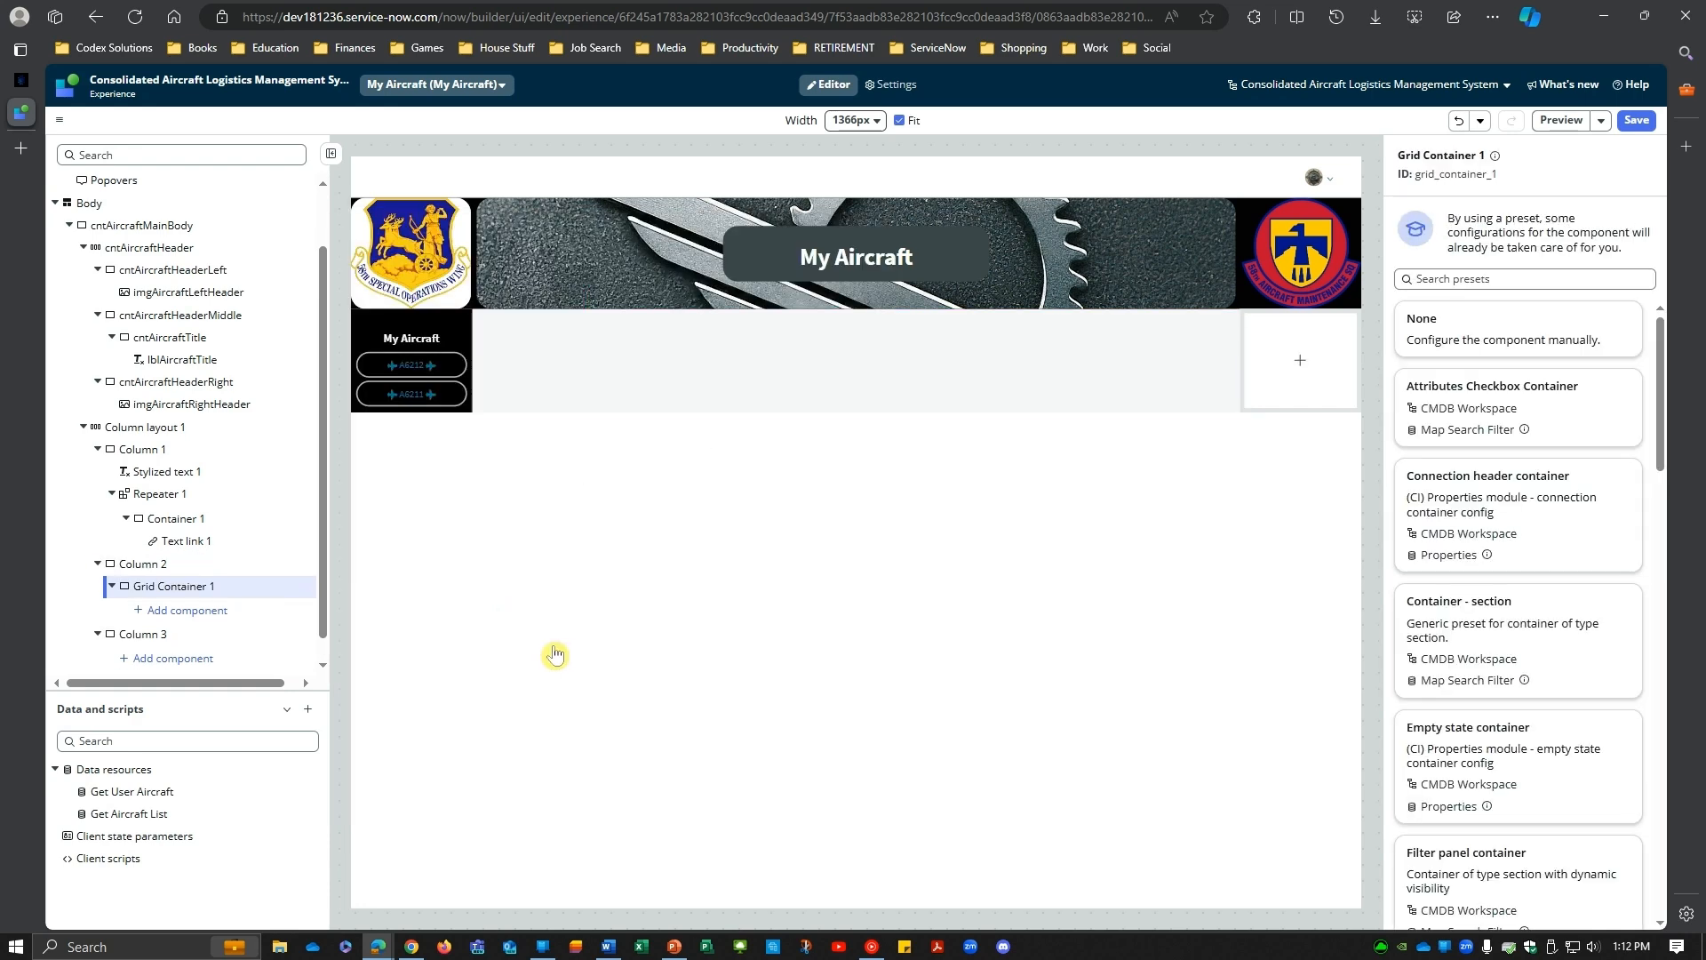
click(1466, 344)
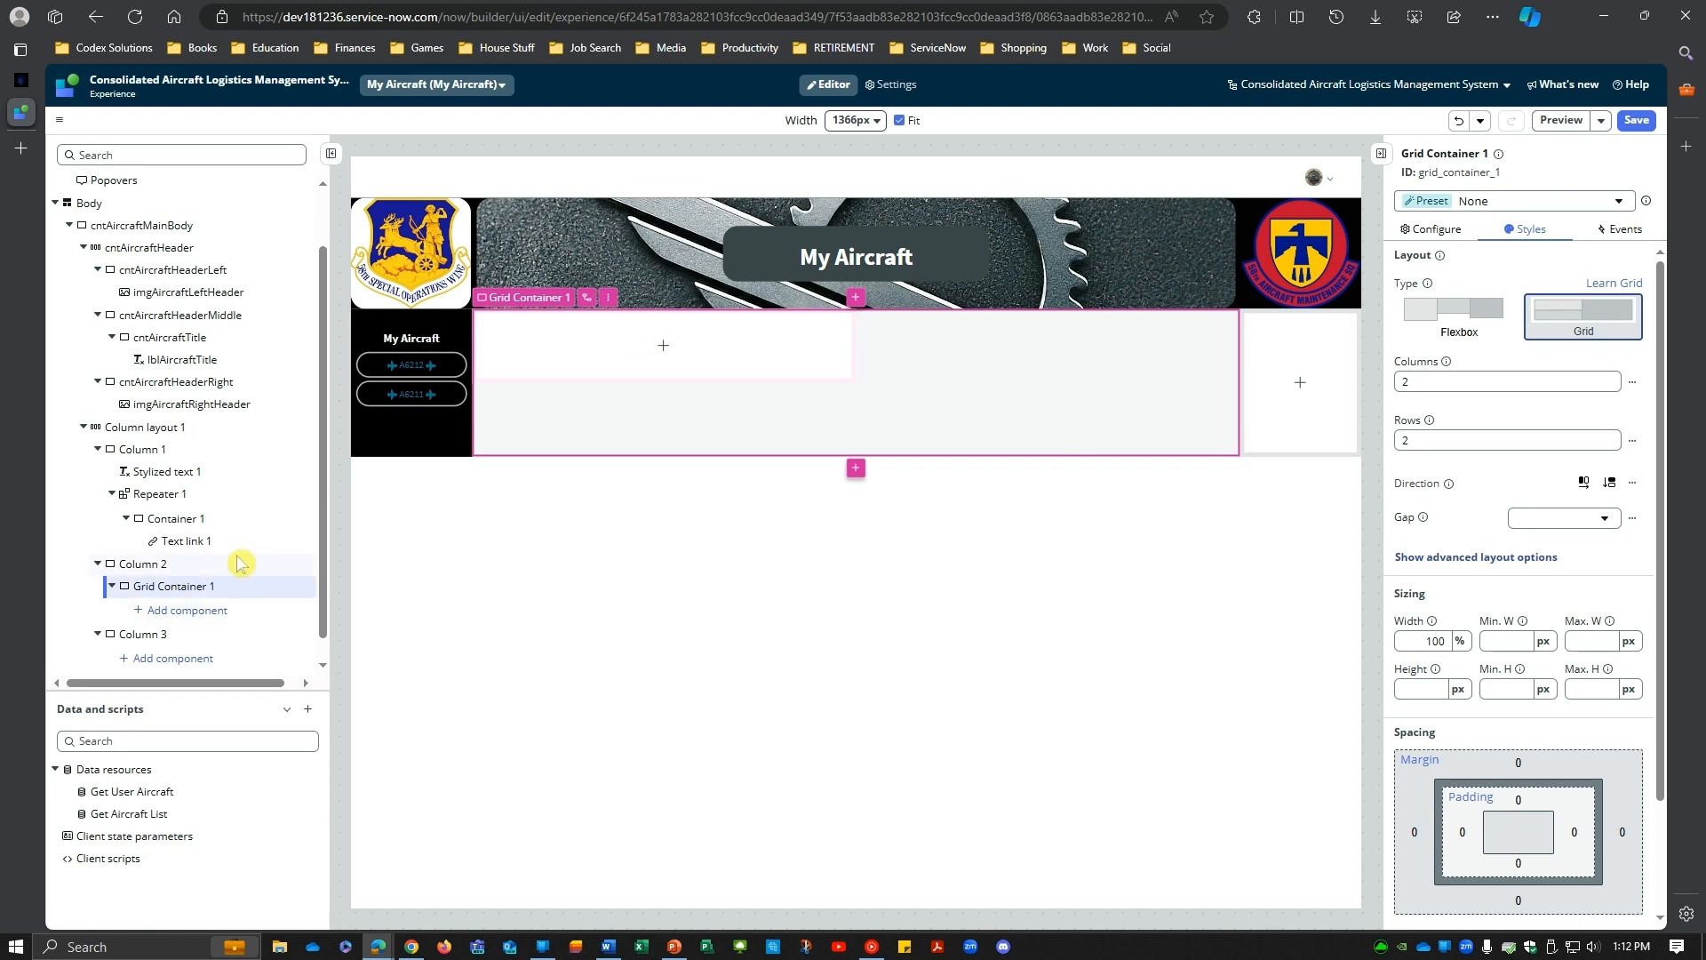
Step: Add a Data visualization component to Grid Container 1
scroll(238, 563, down, 1)
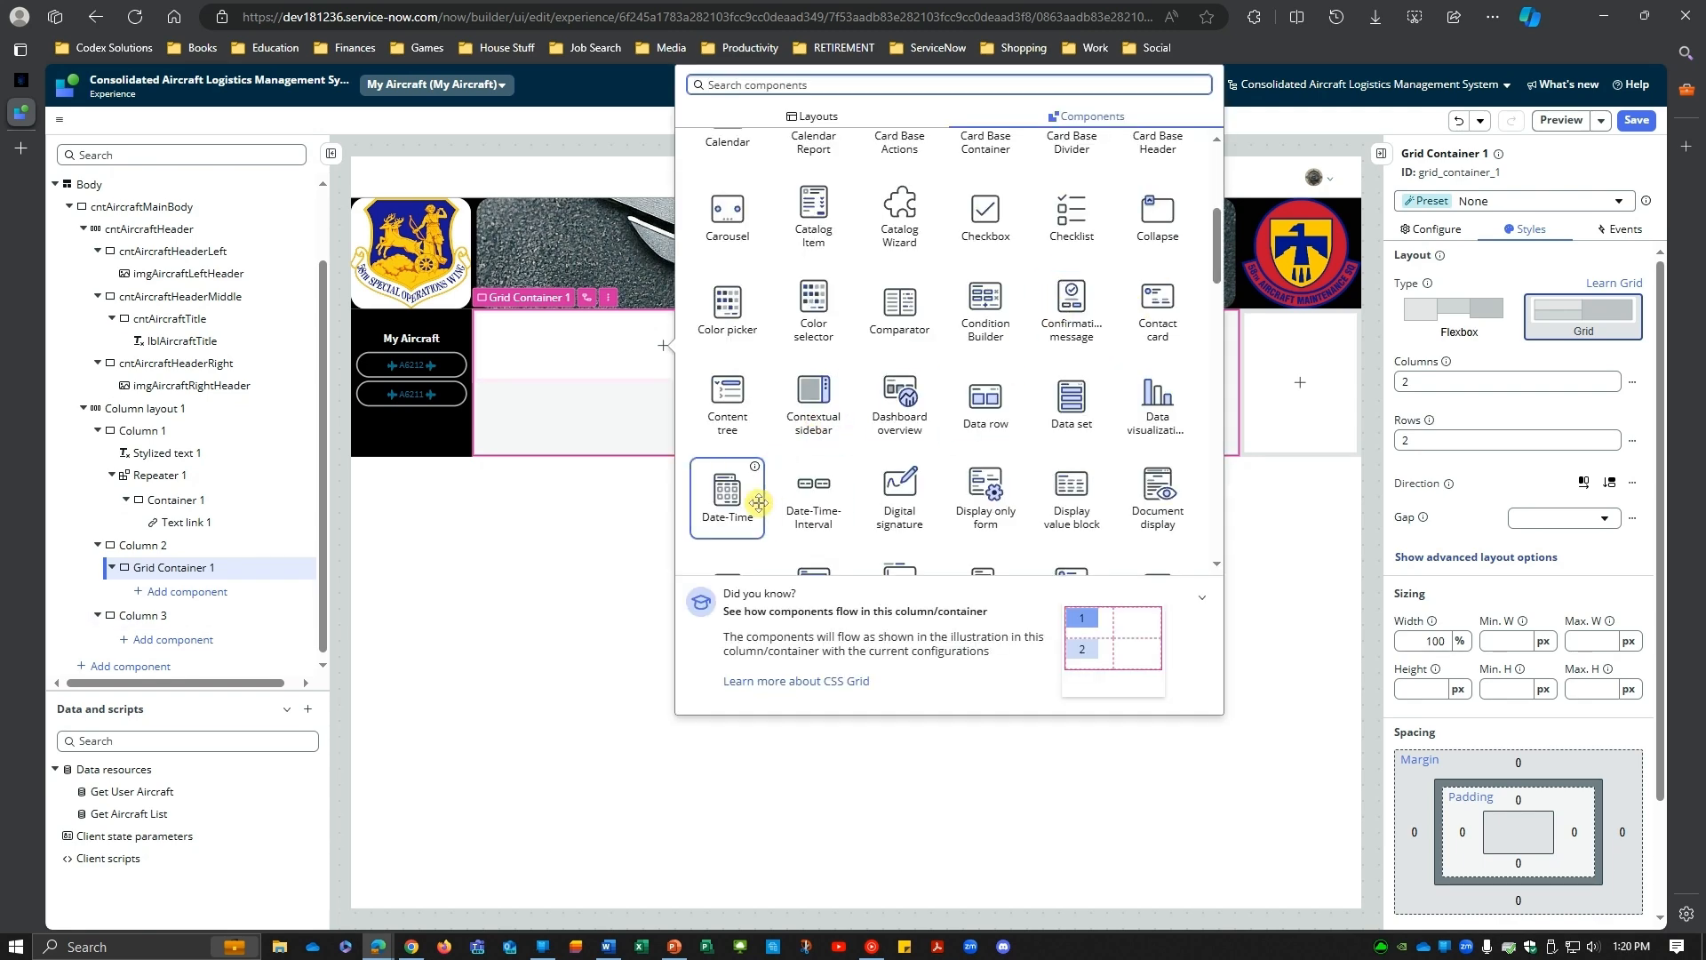
scroll(858, 422, down, 1)
scroll(861, 424, down, 2)
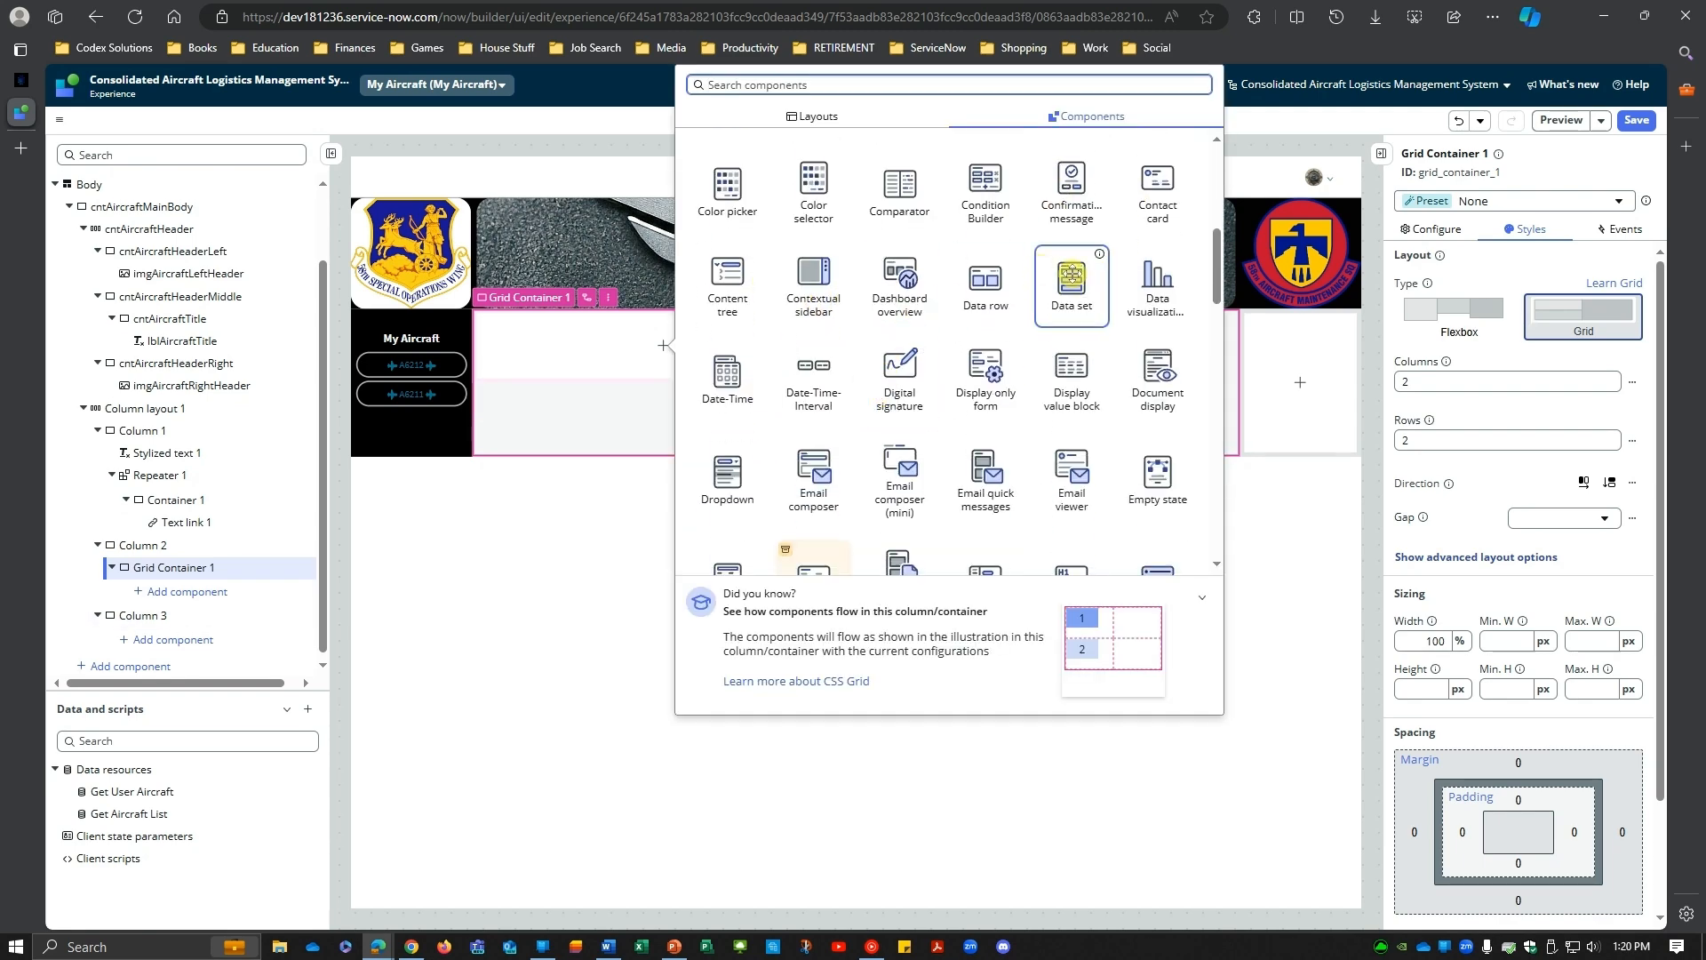
click(1162, 293)
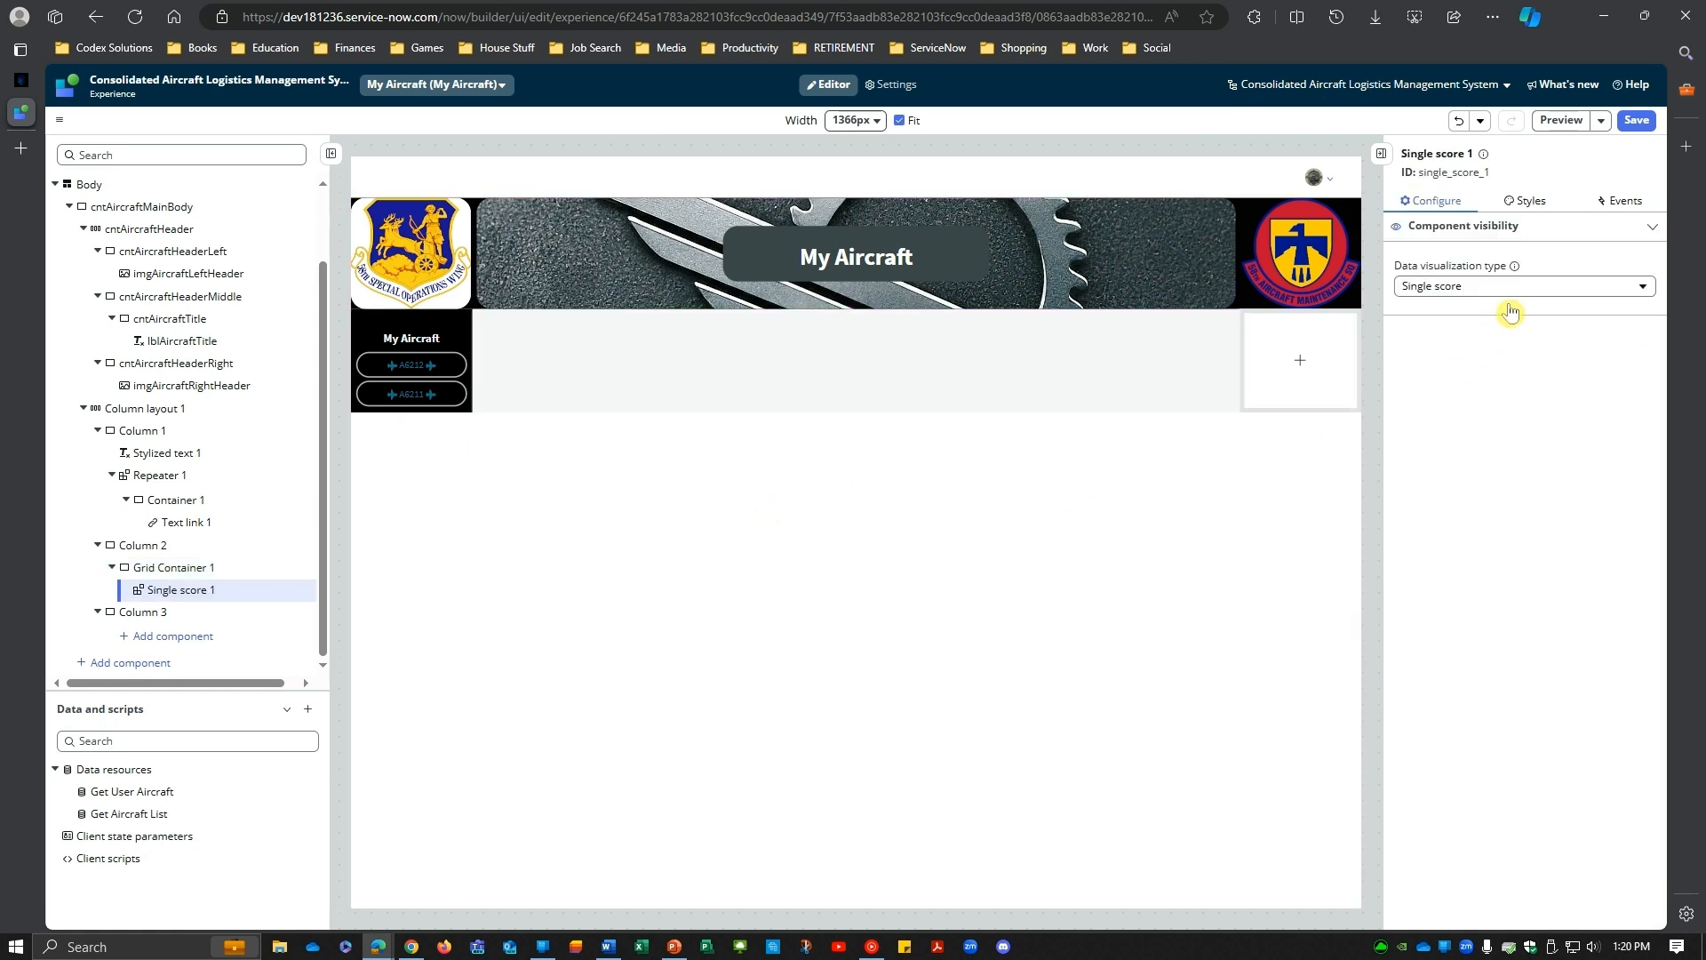
Step: Add the Aircraft [x_1284052_consol_0_aircraft] table as the data source of Single score 1
click(1413, 510)
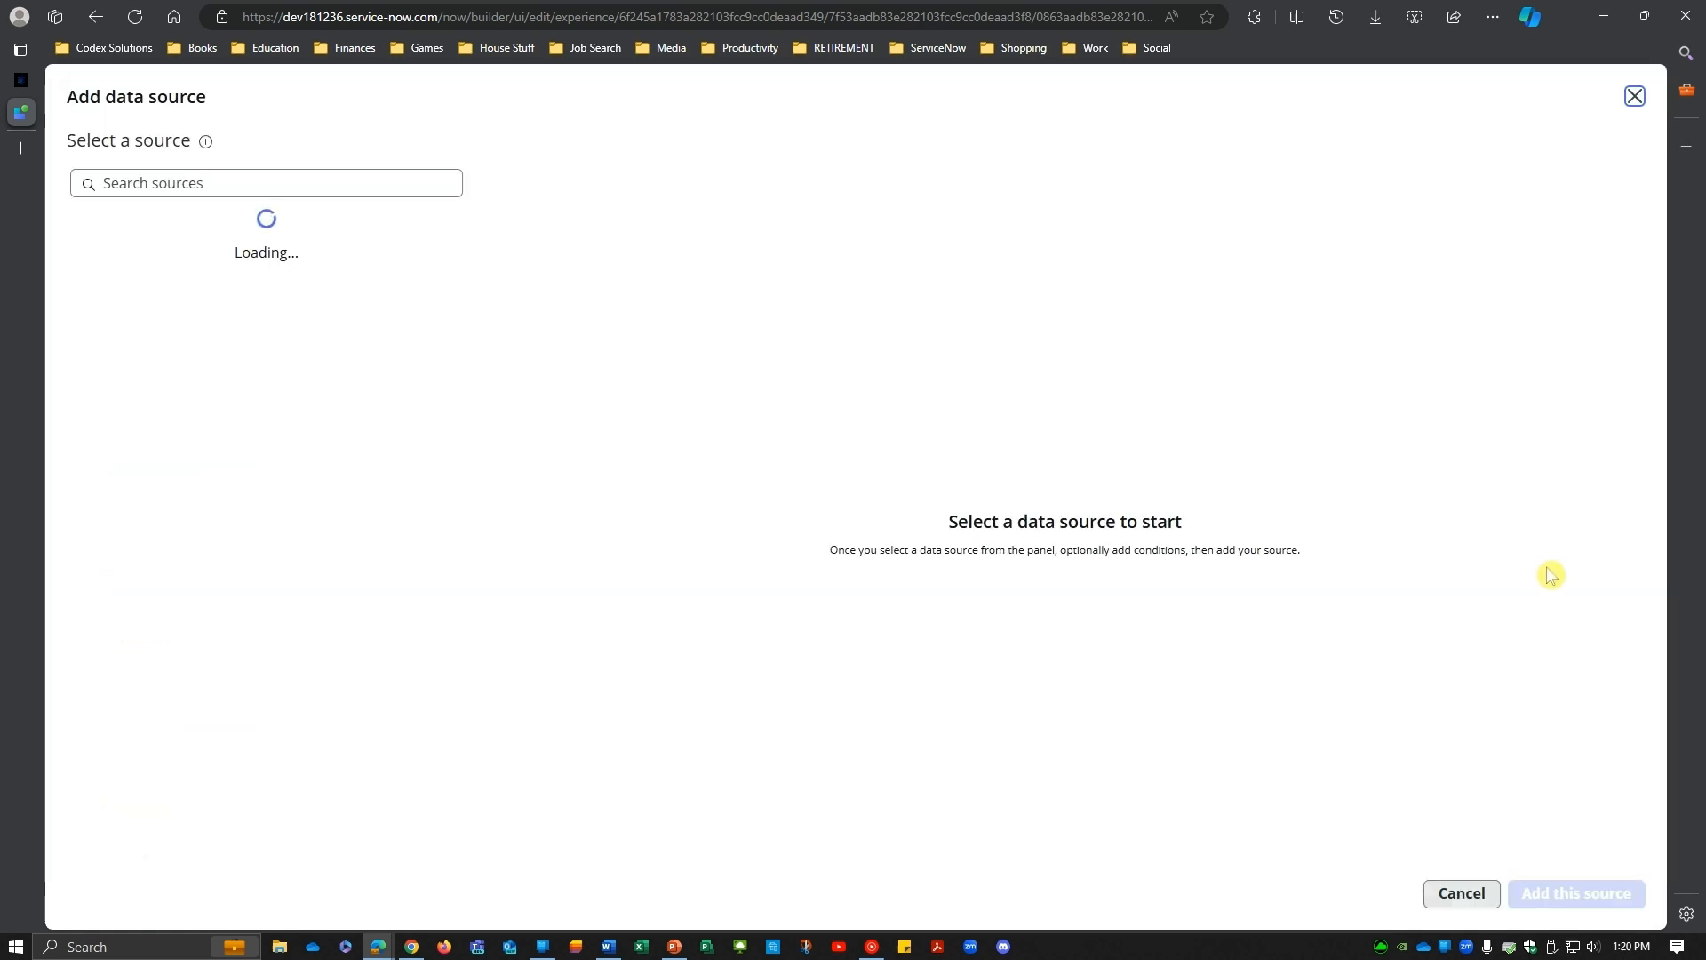
click(294, 181)
click(81, 212)
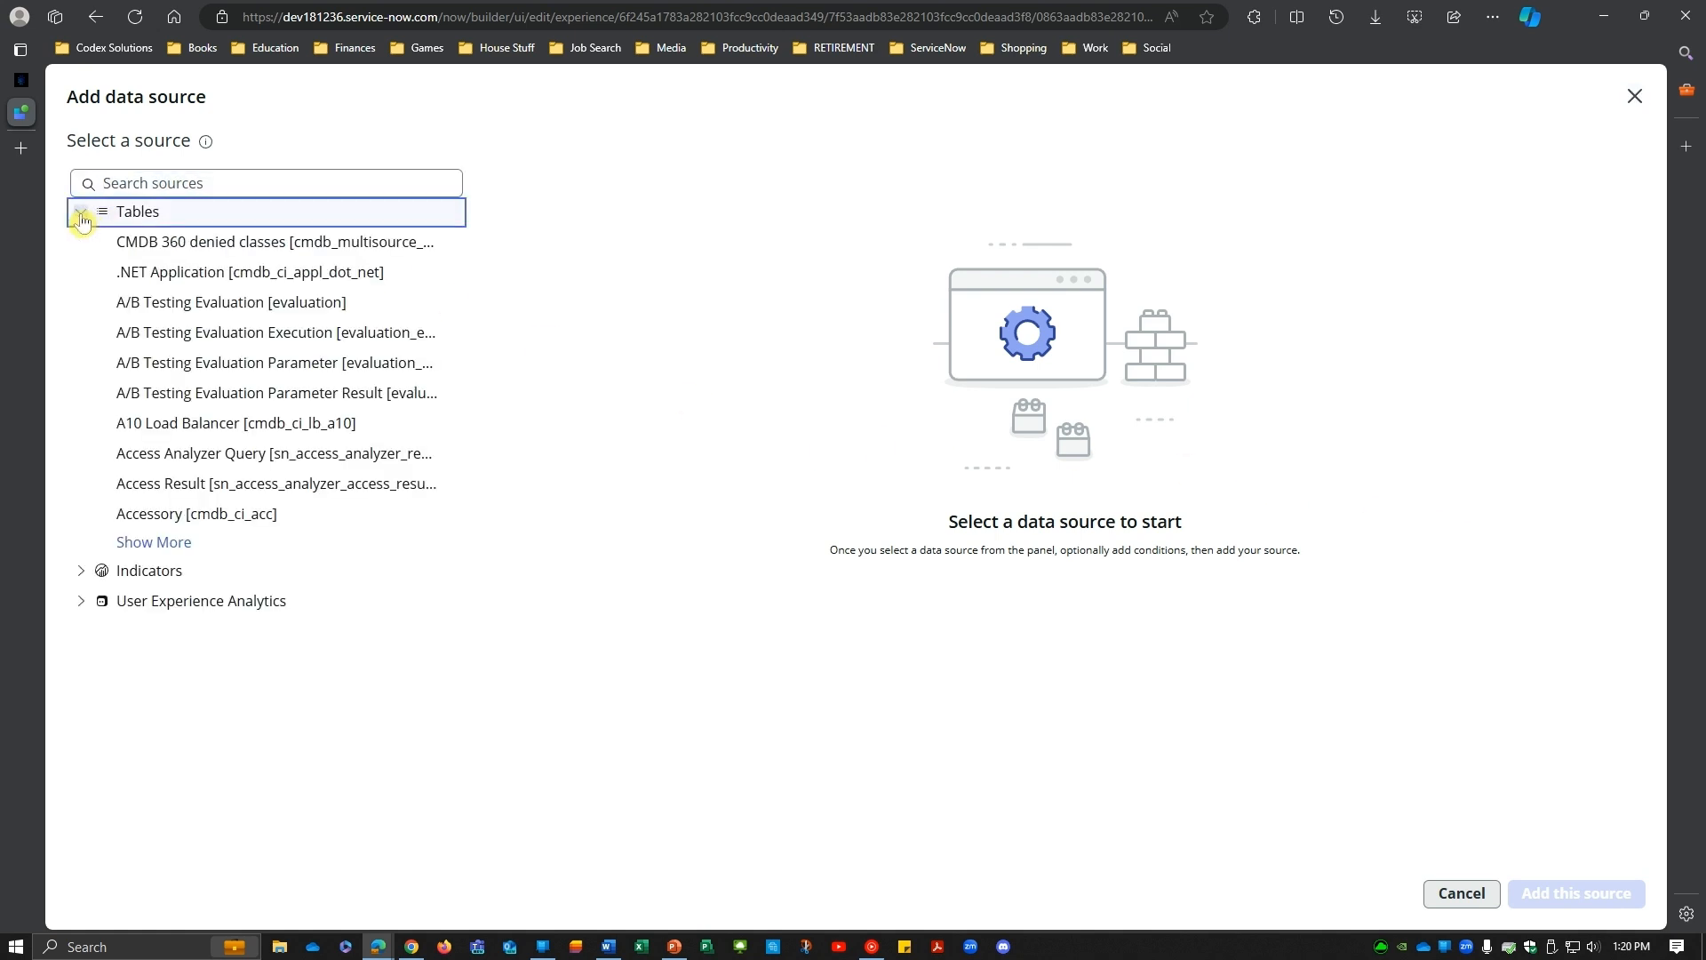
click(191, 184)
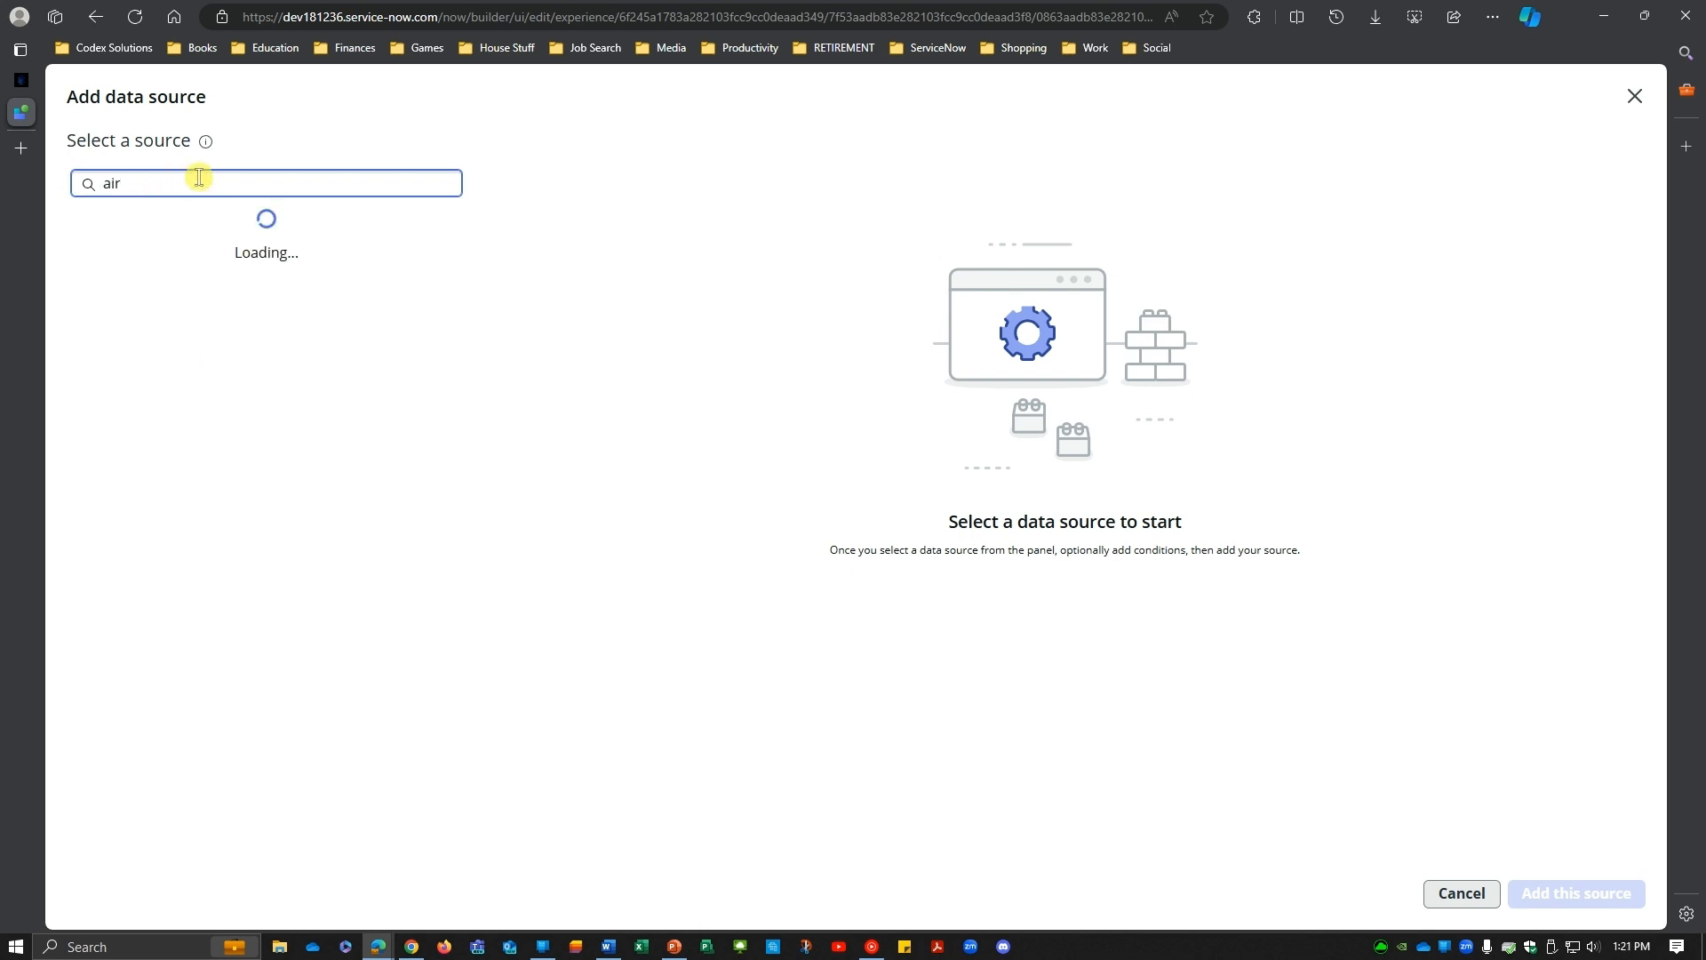
click(199, 241)
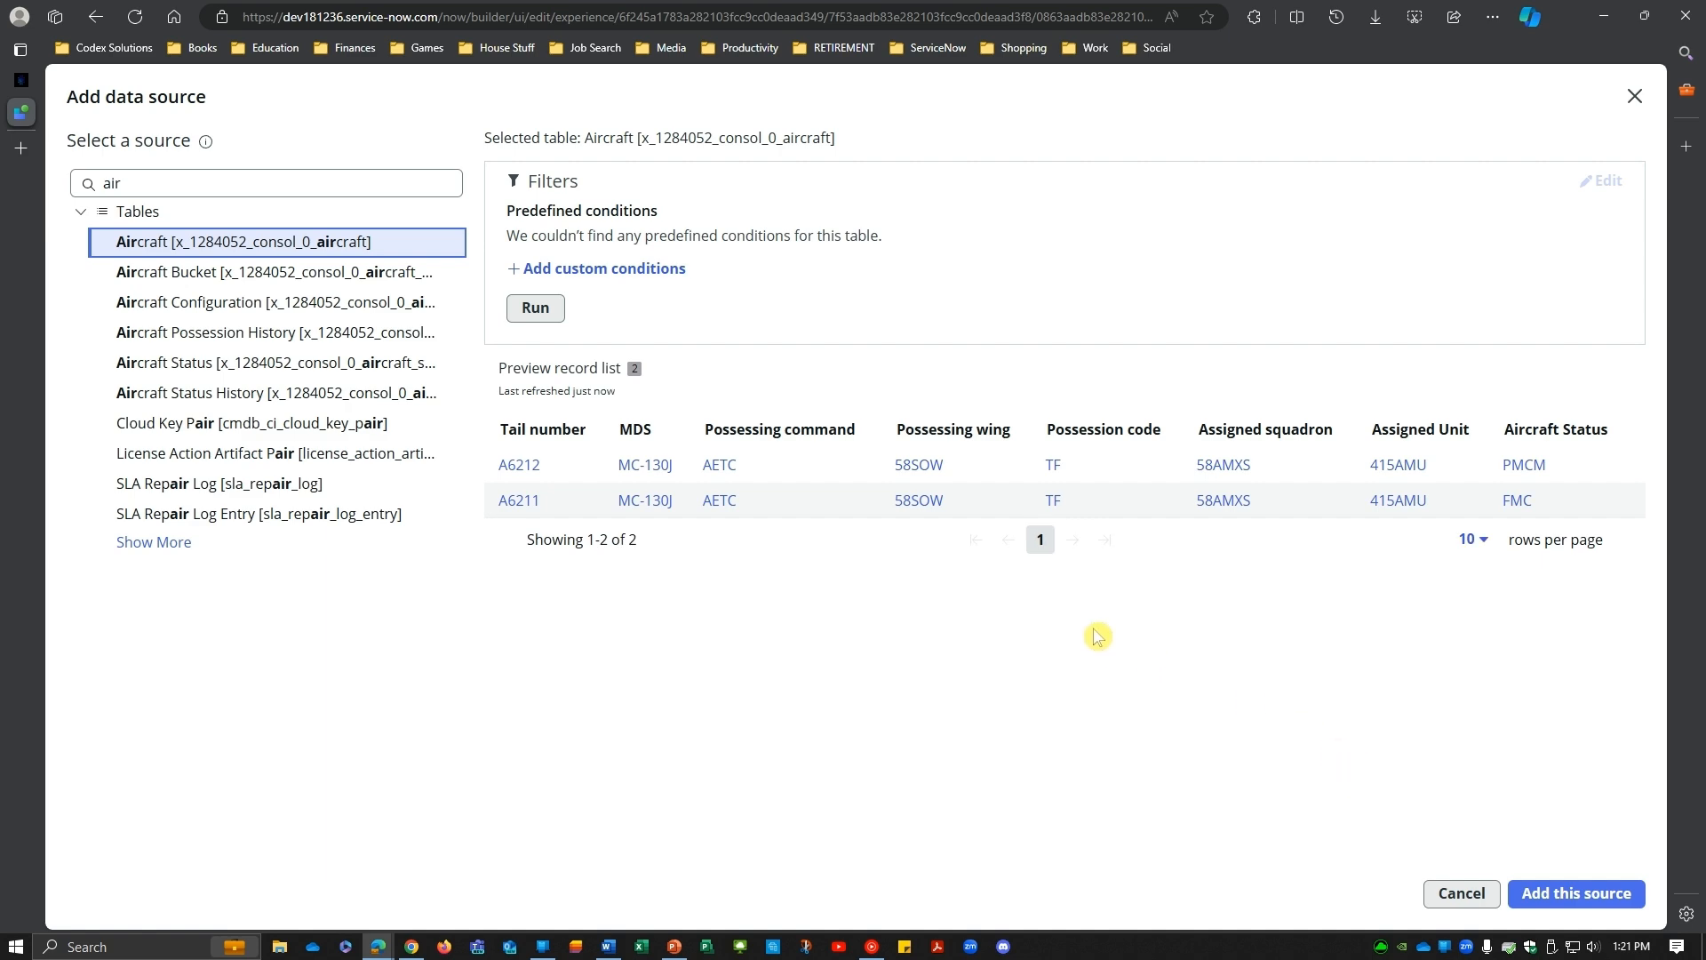
click(1547, 893)
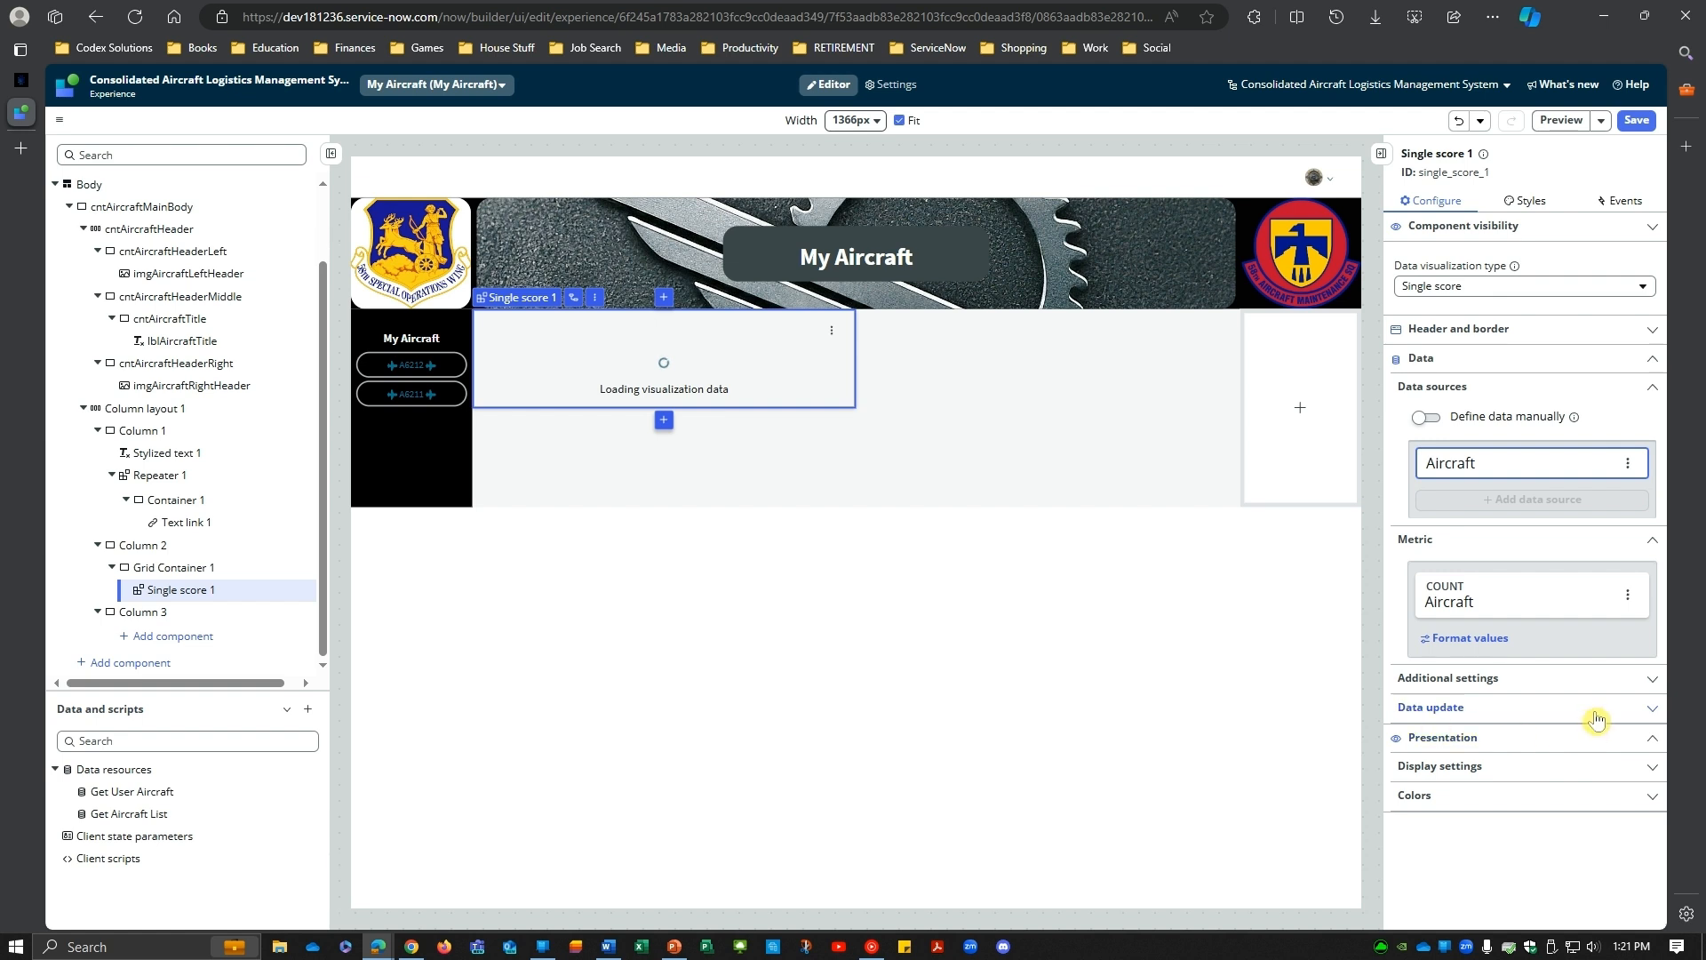
Step: Change the data visualization type of Single score 1 to the Column time series chart
click(1514, 680)
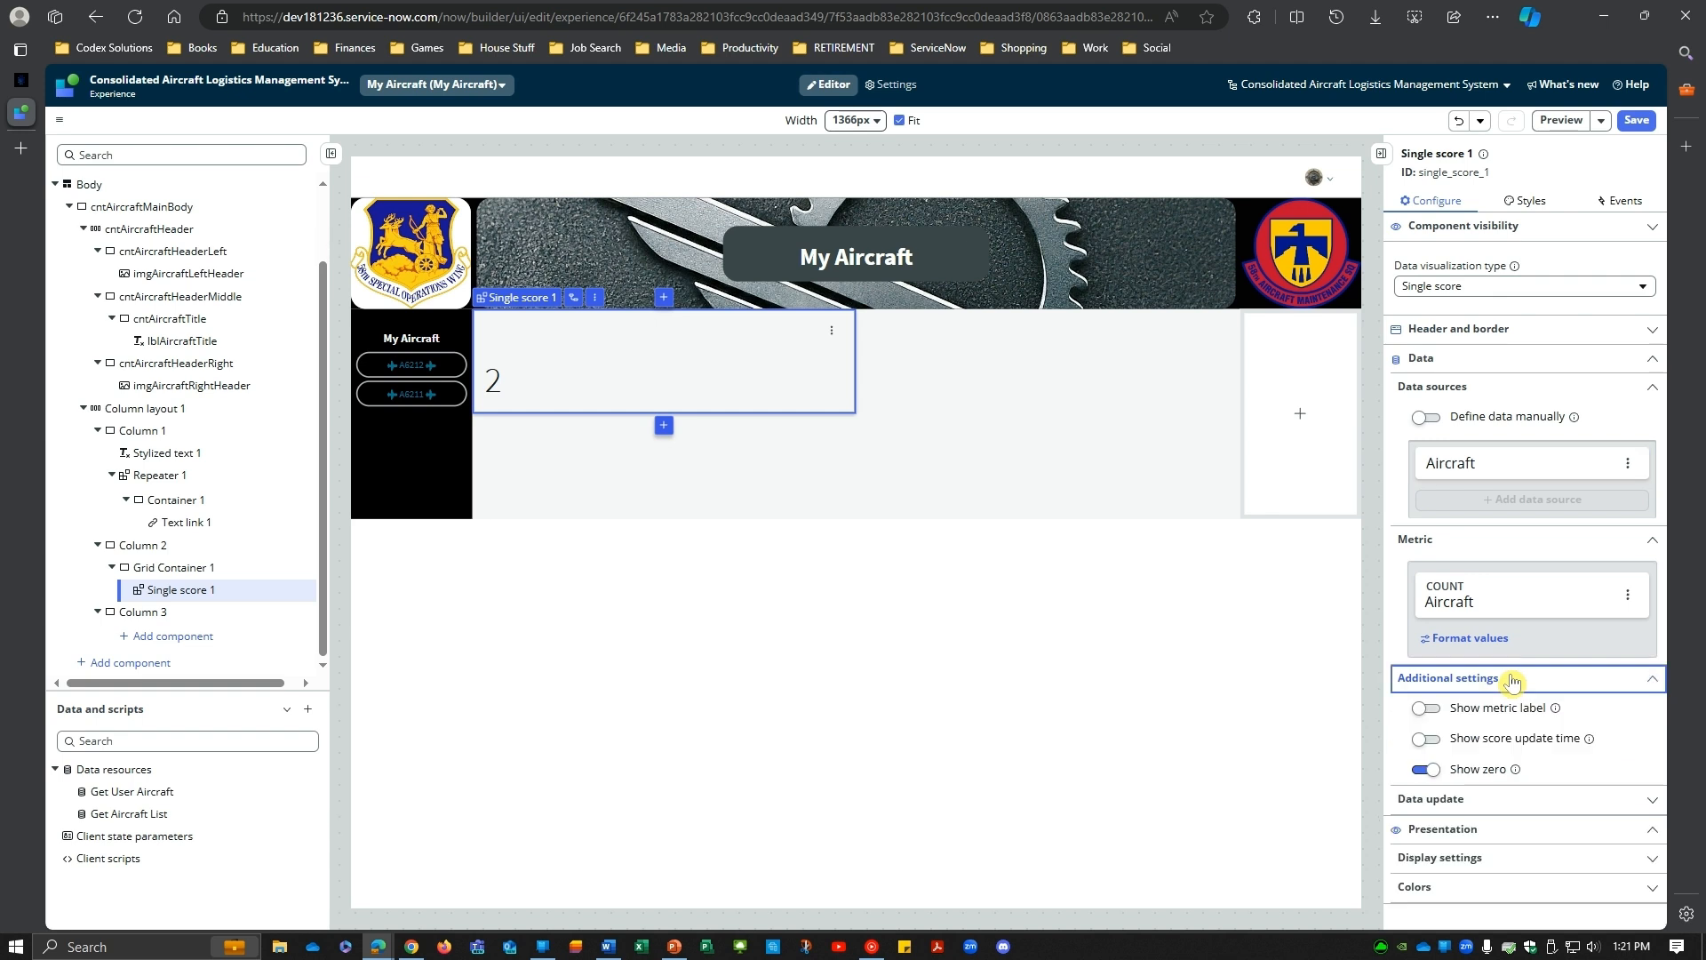
click(1513, 680)
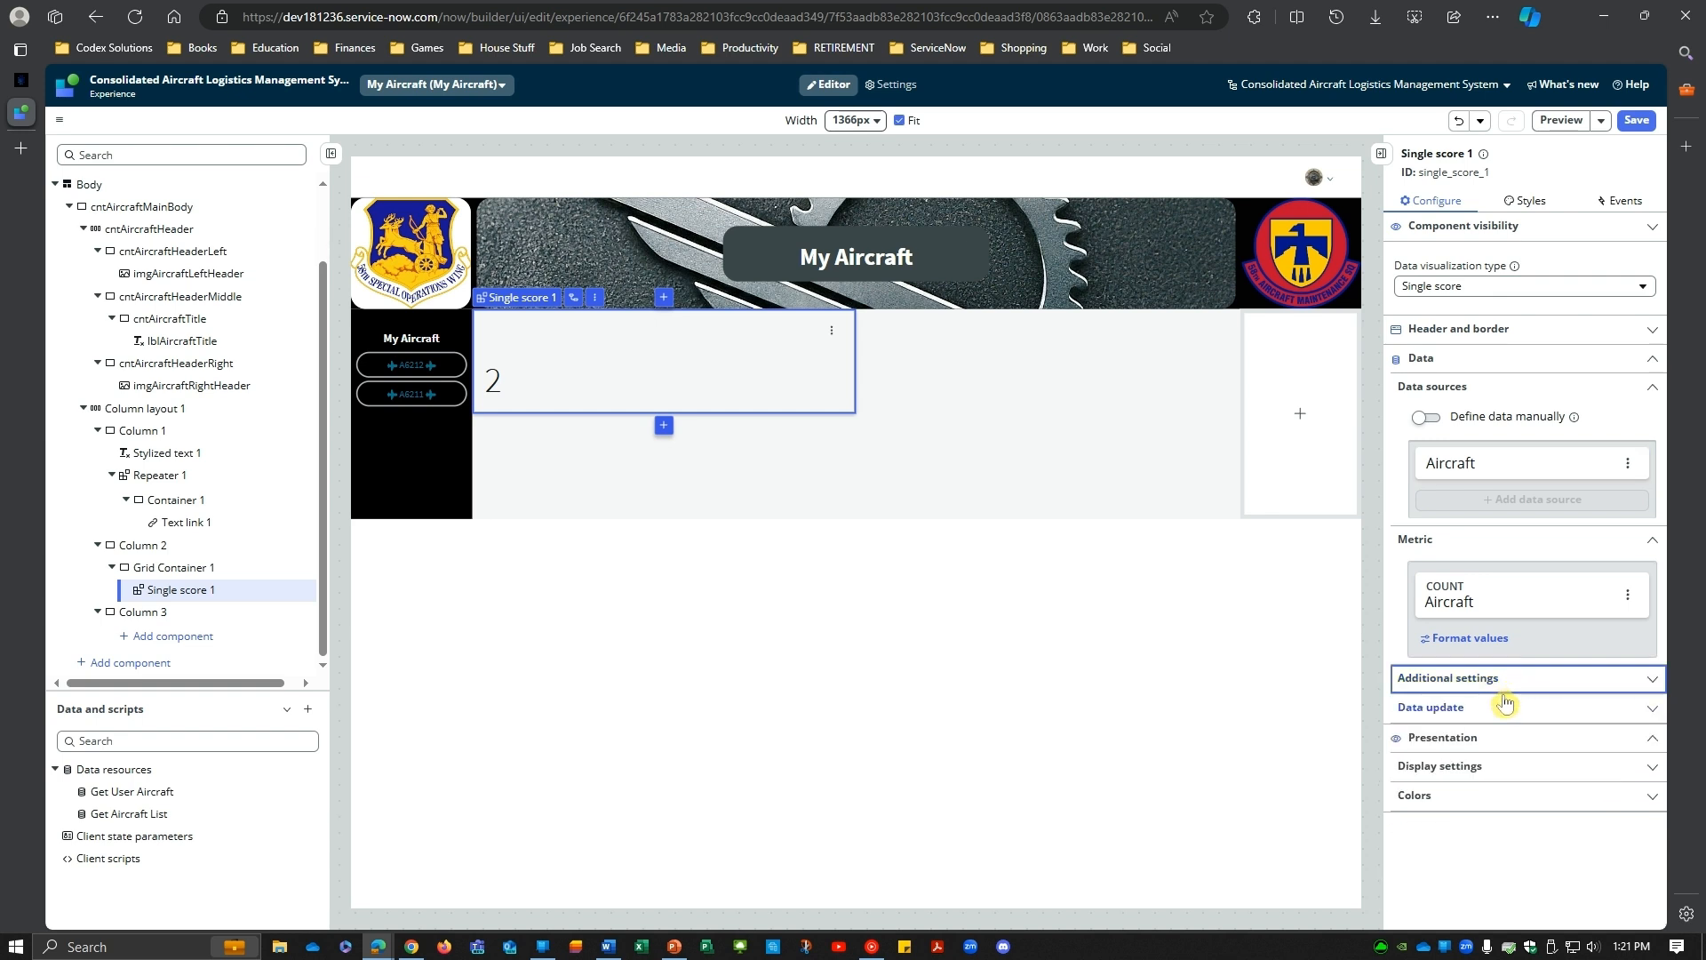
click(1513, 289)
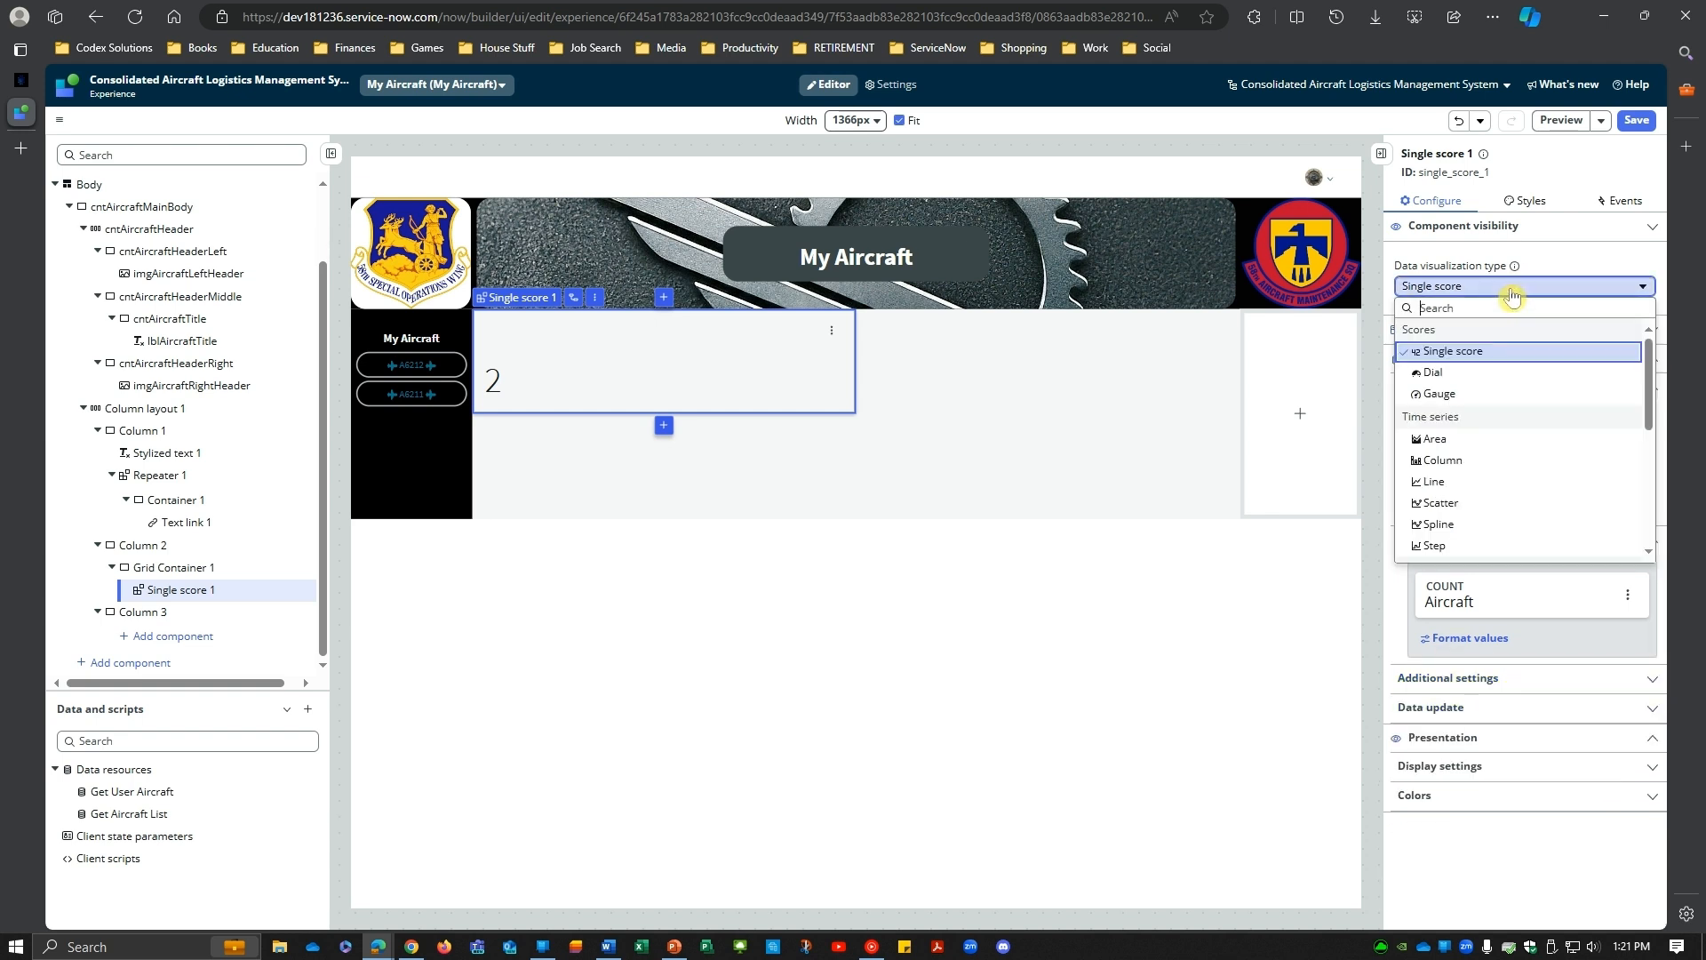
click(1479, 463)
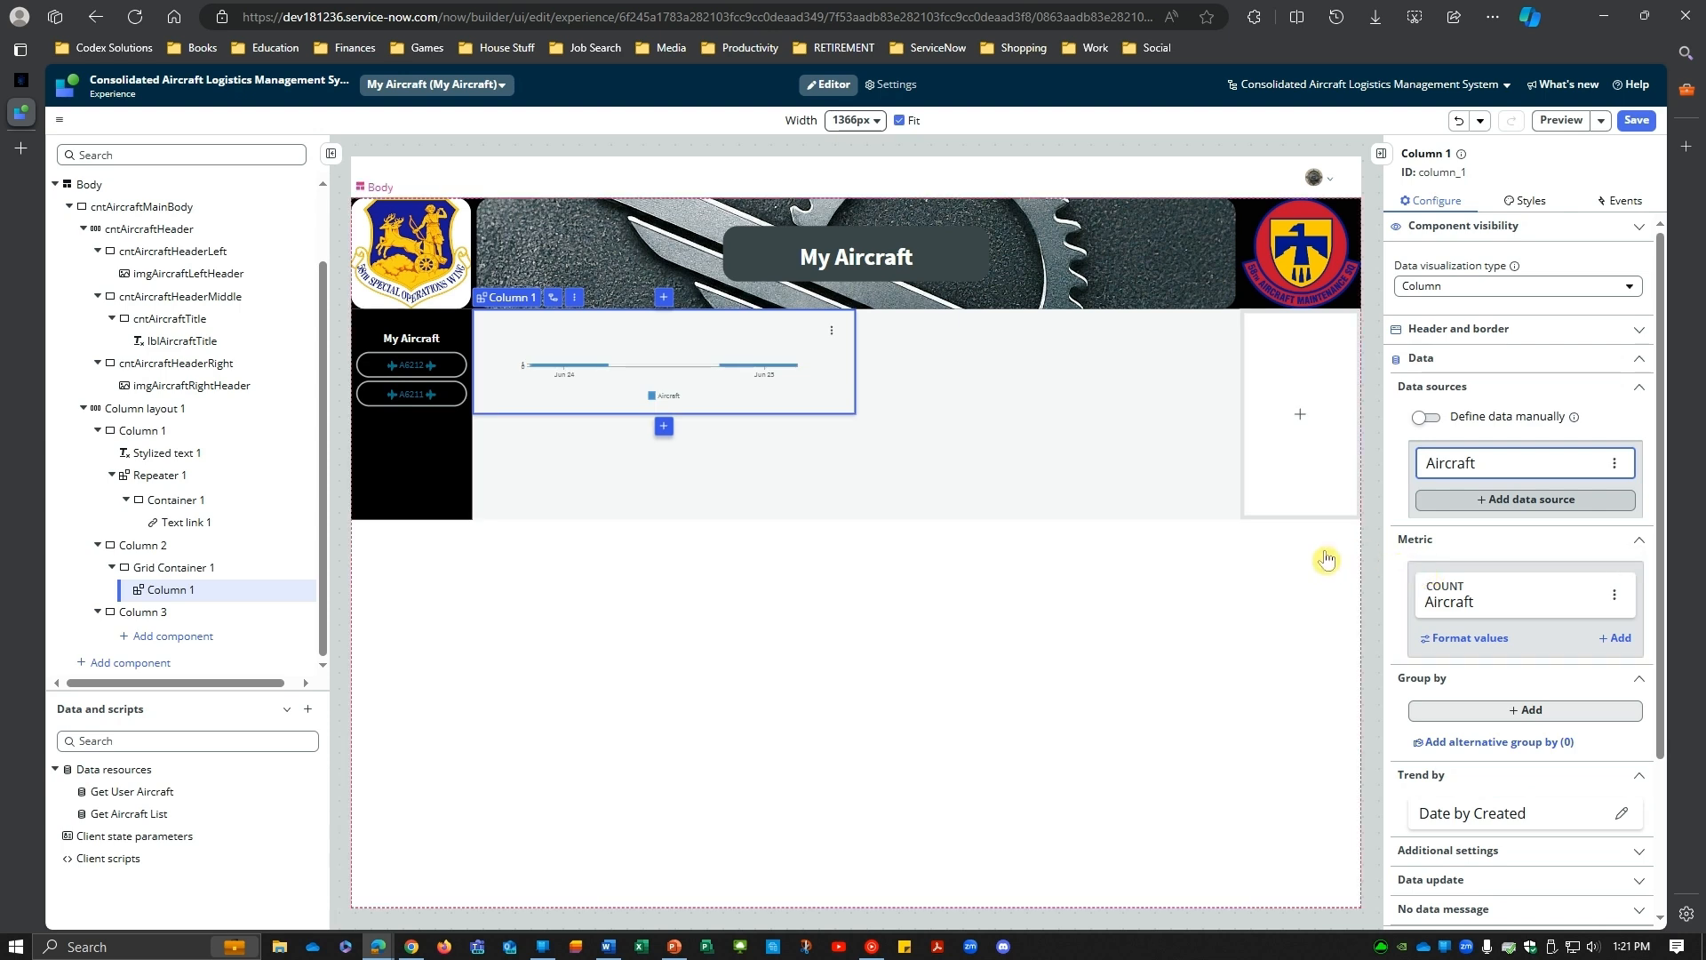
Step: Group the column chart's data by the Aircraft Status field, leaving the maximum number of groups blank
scroll(1474, 537, down, 1)
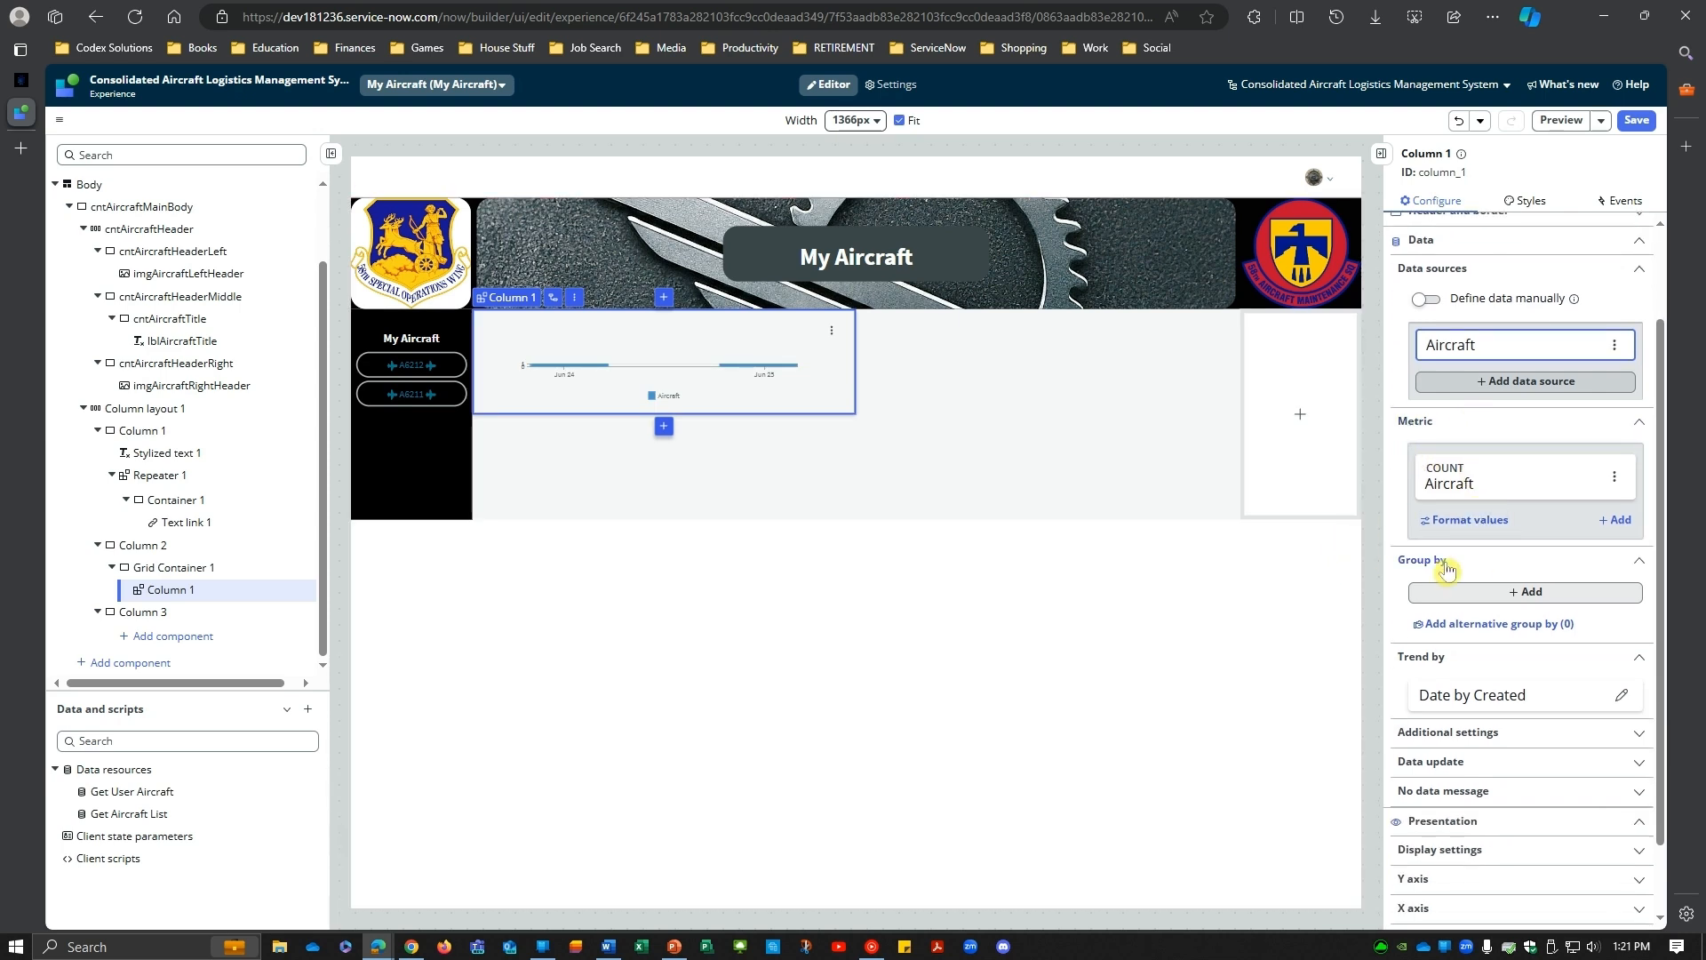
click(1525, 591)
click(1252, 621)
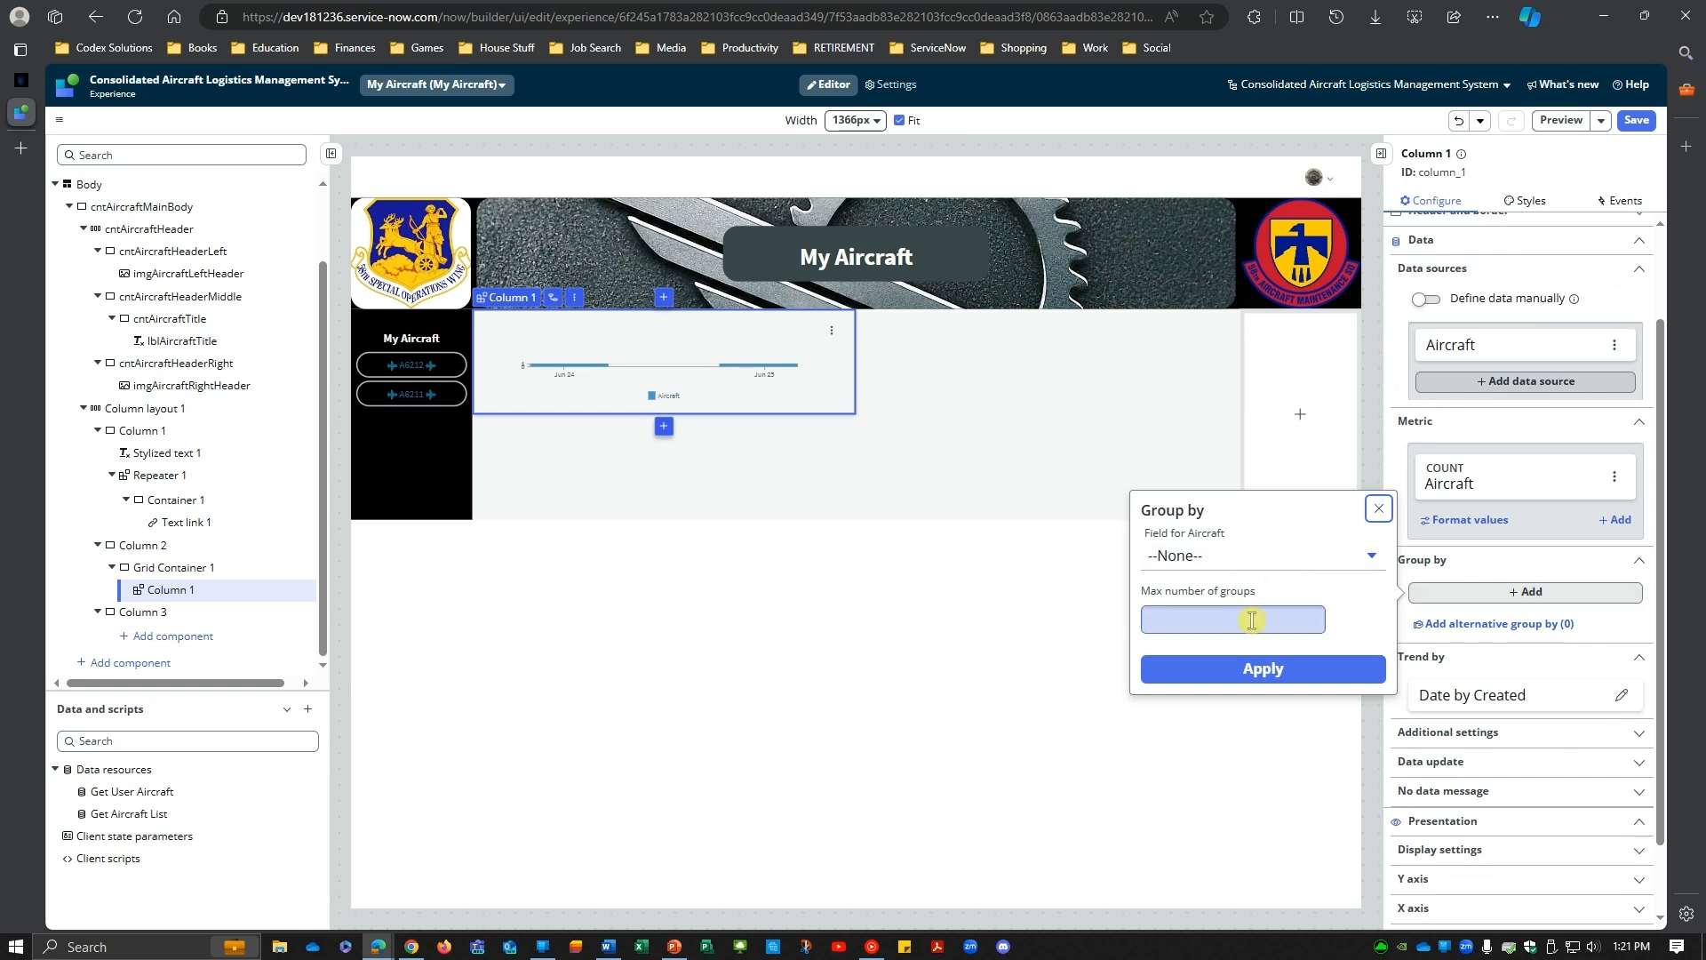
click(1320, 560)
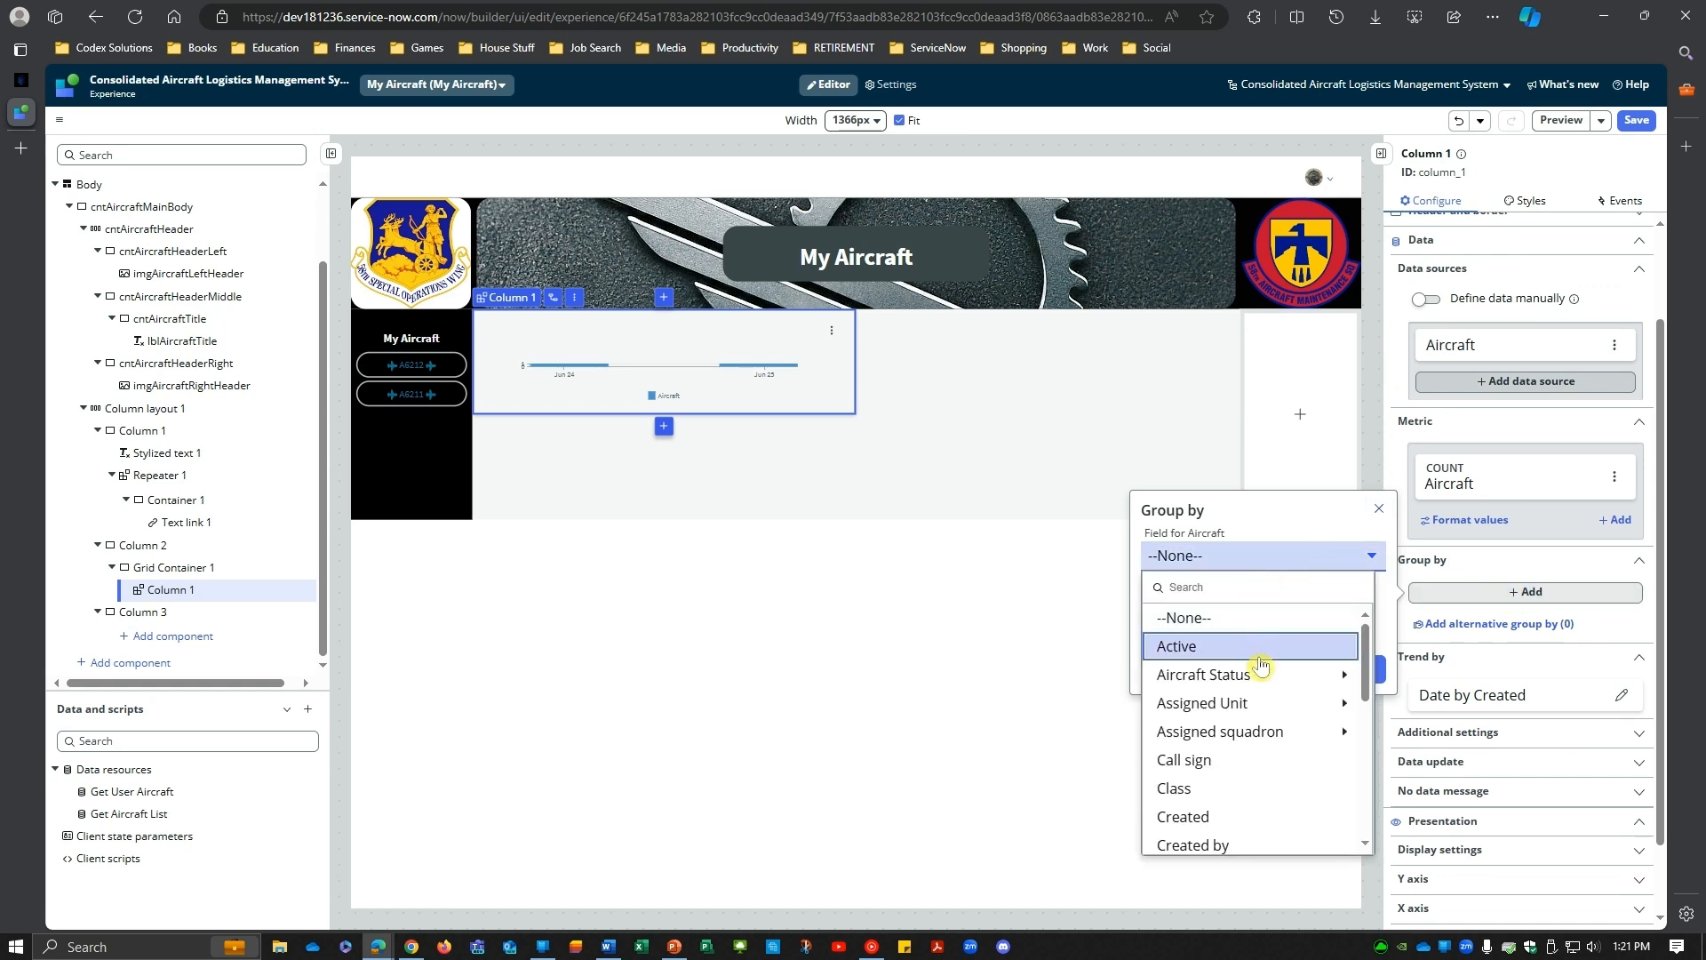
click(1255, 673)
click(1276, 666)
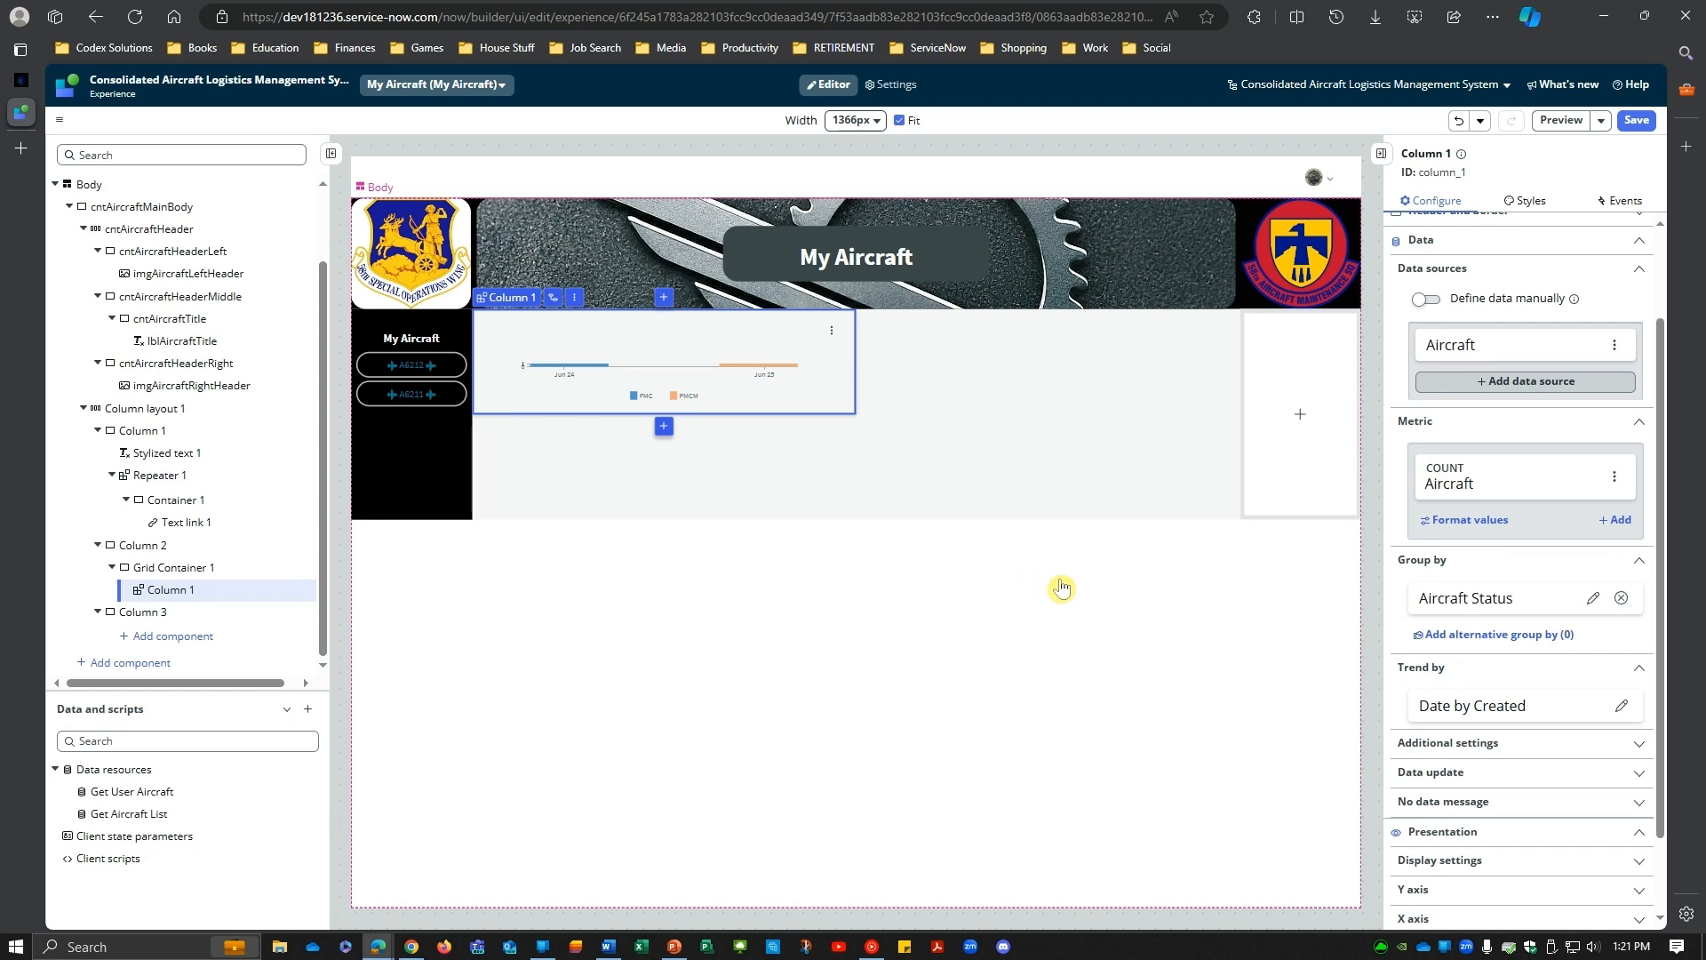
Step: Set the column chart's title to "Aircraft Status" in its header and border settings
scroll(1406, 602, down, 1)
scroll(1404, 608, up, 3)
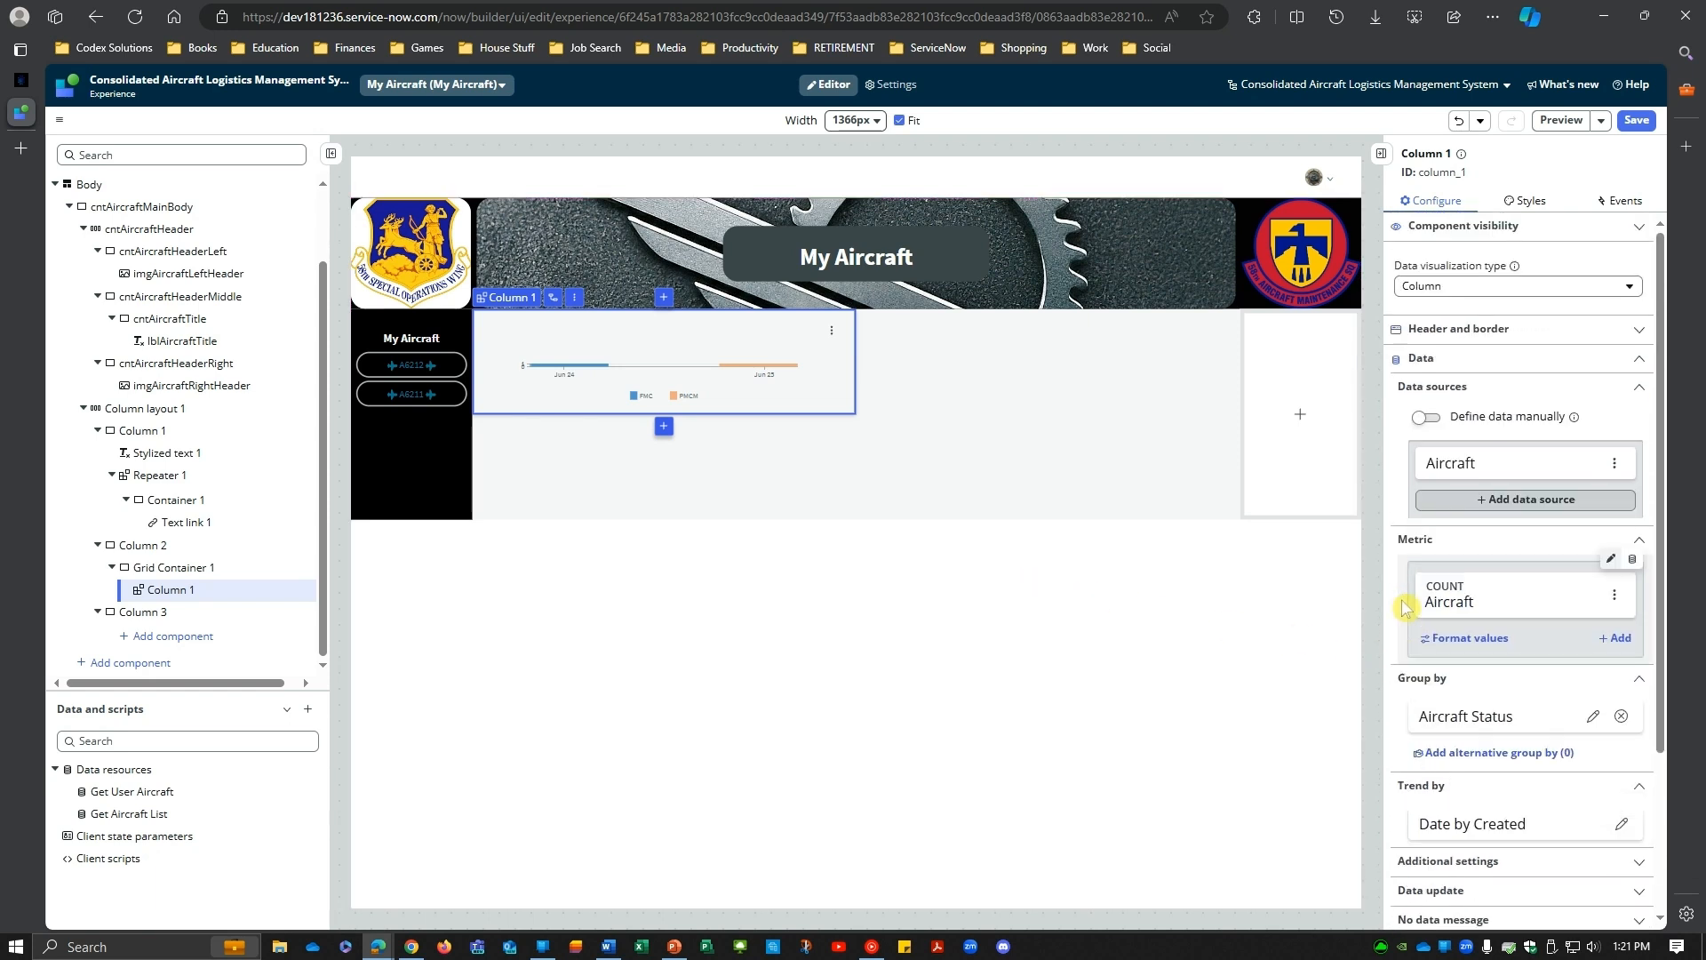
click(1616, 334)
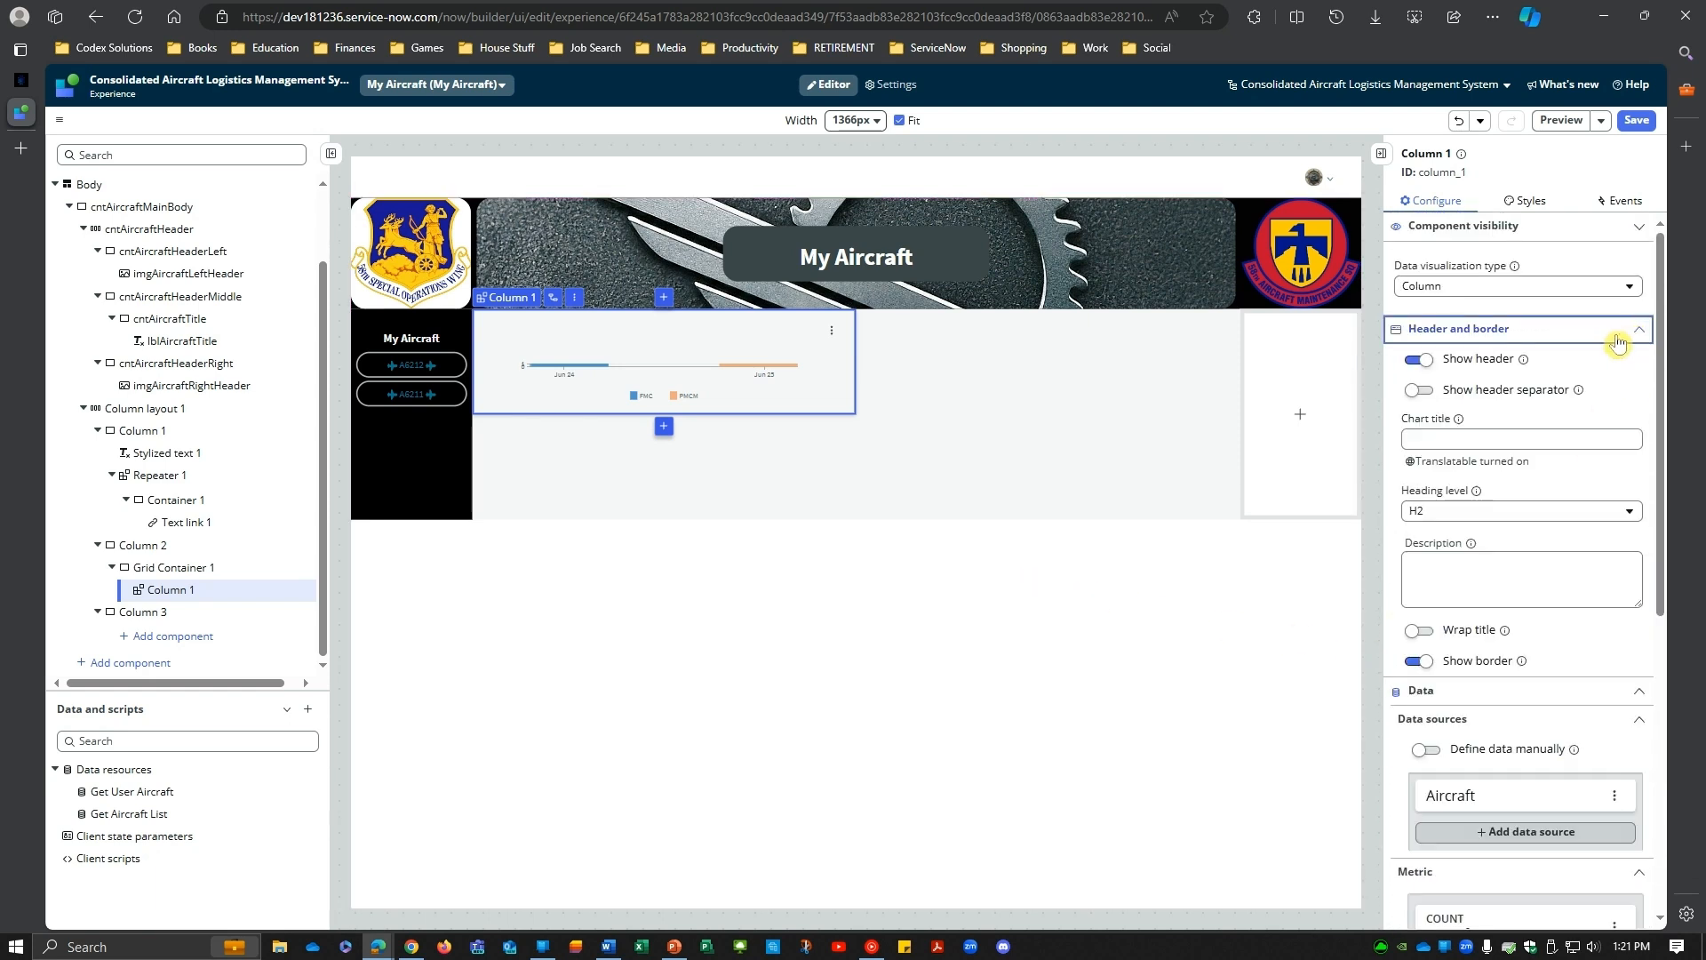
click(1530, 441)
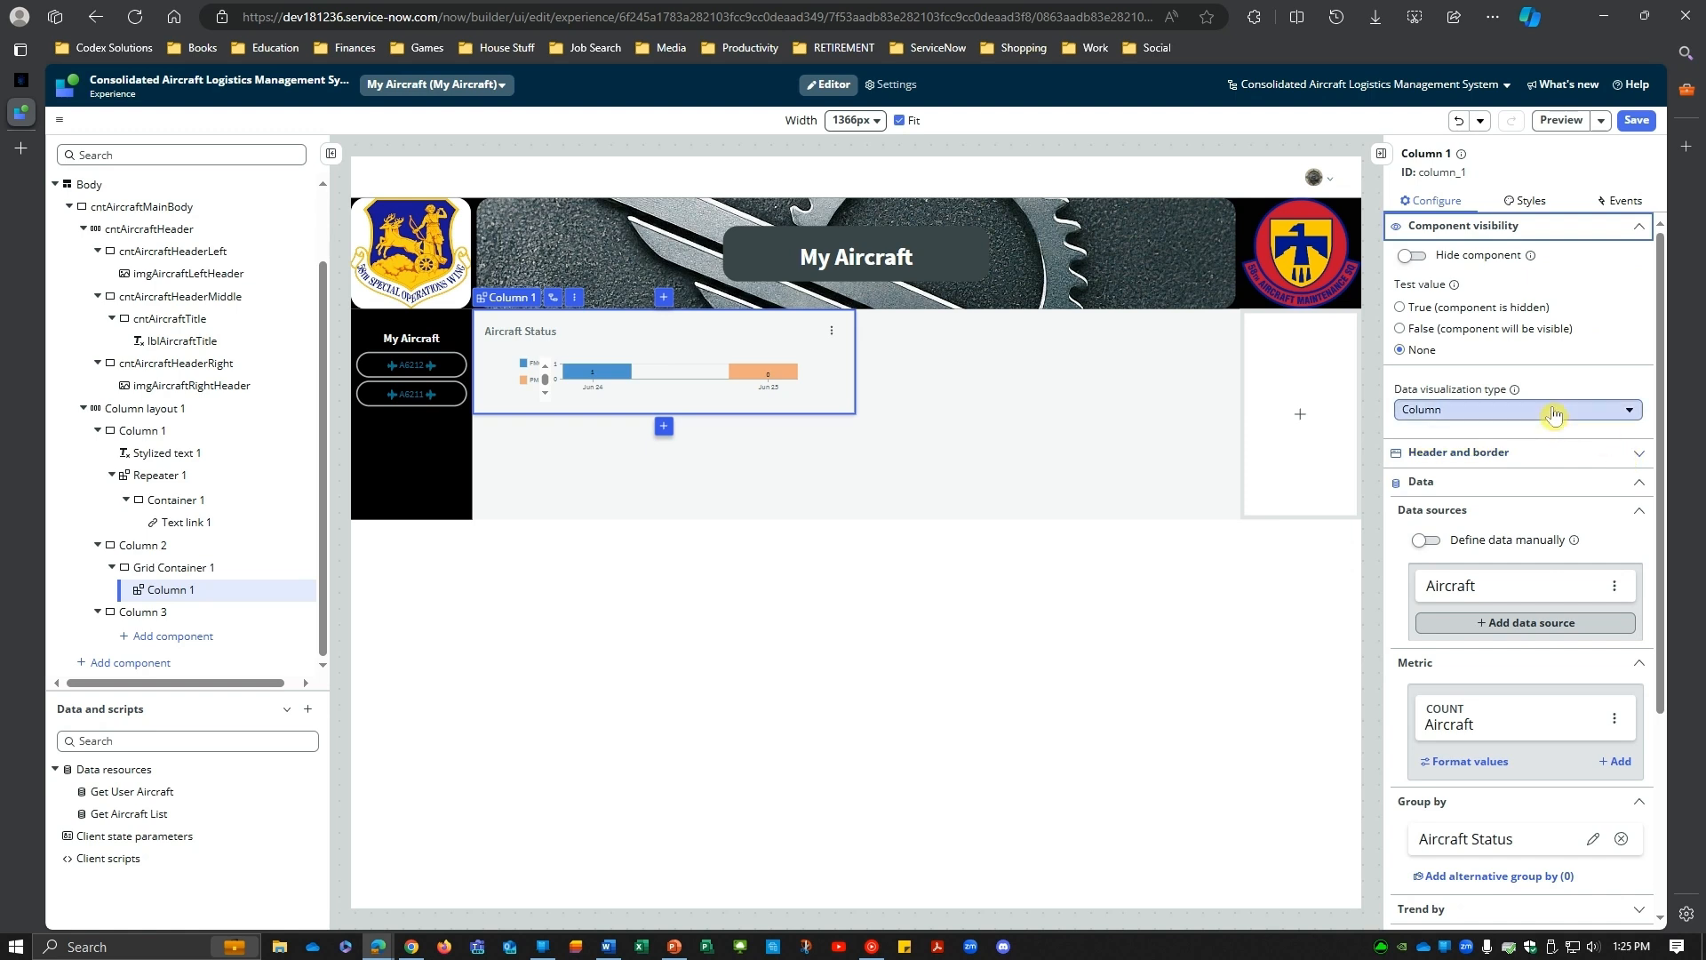
Step: Change the Aircraft Status chart's data visualization type to Vertical bar and collapse its data settings
click(1553, 411)
scroll(1539, 563, down, 5)
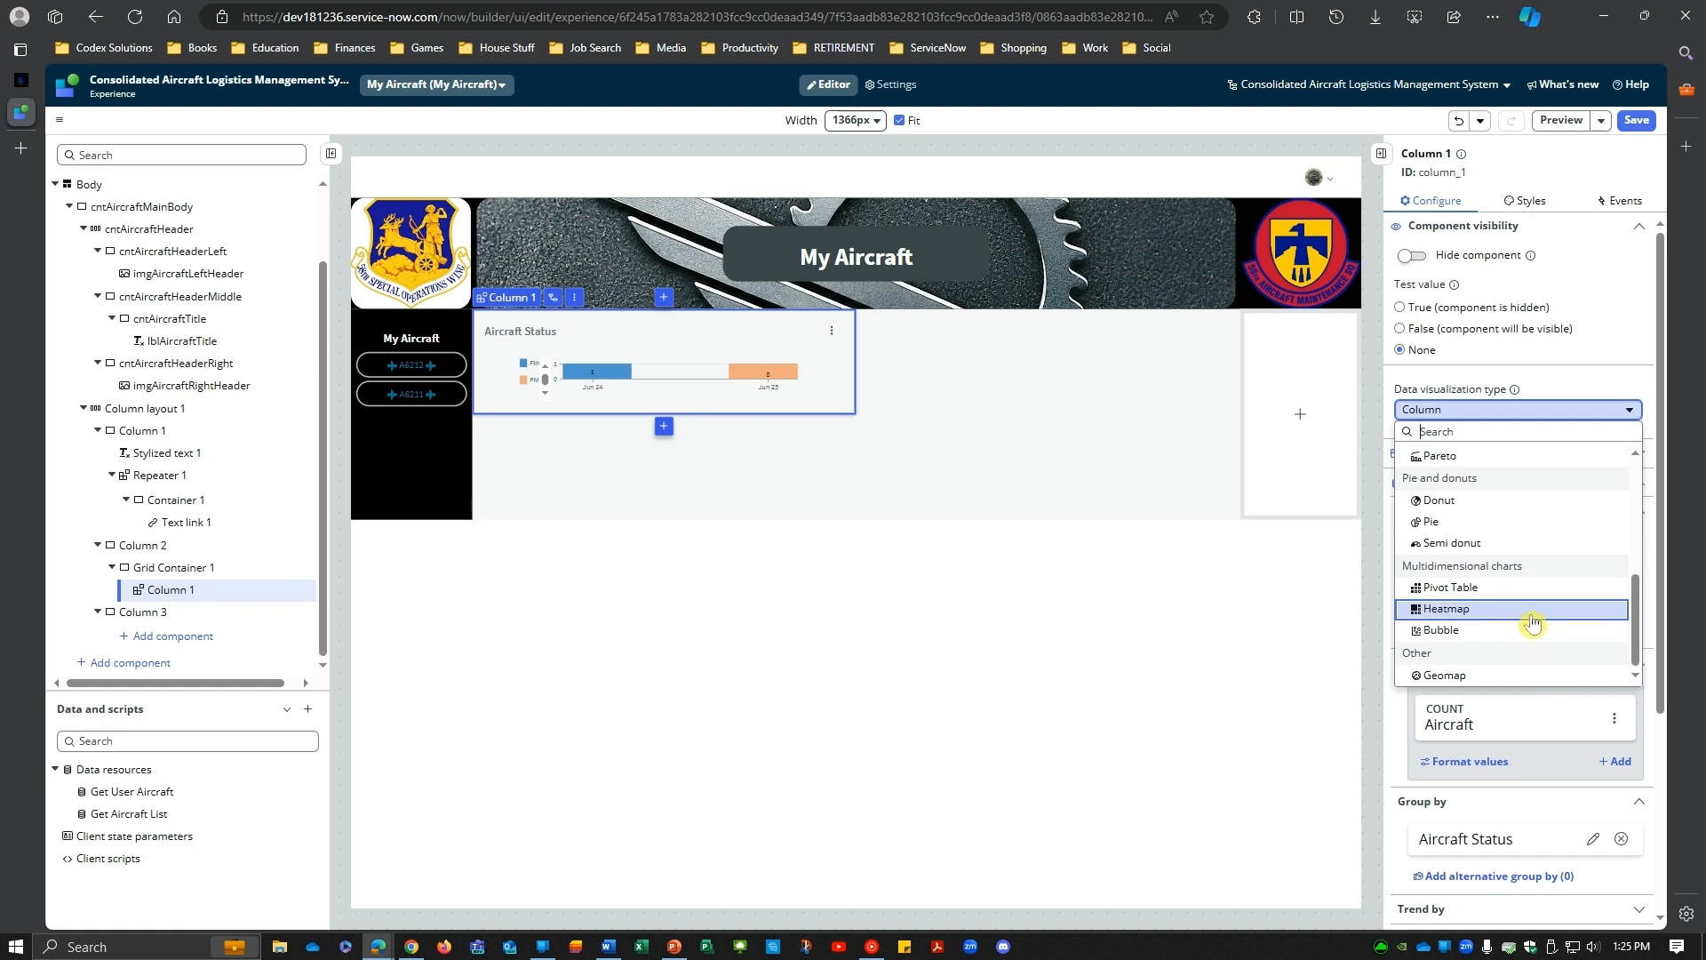
scroll(1533, 625, up, 3)
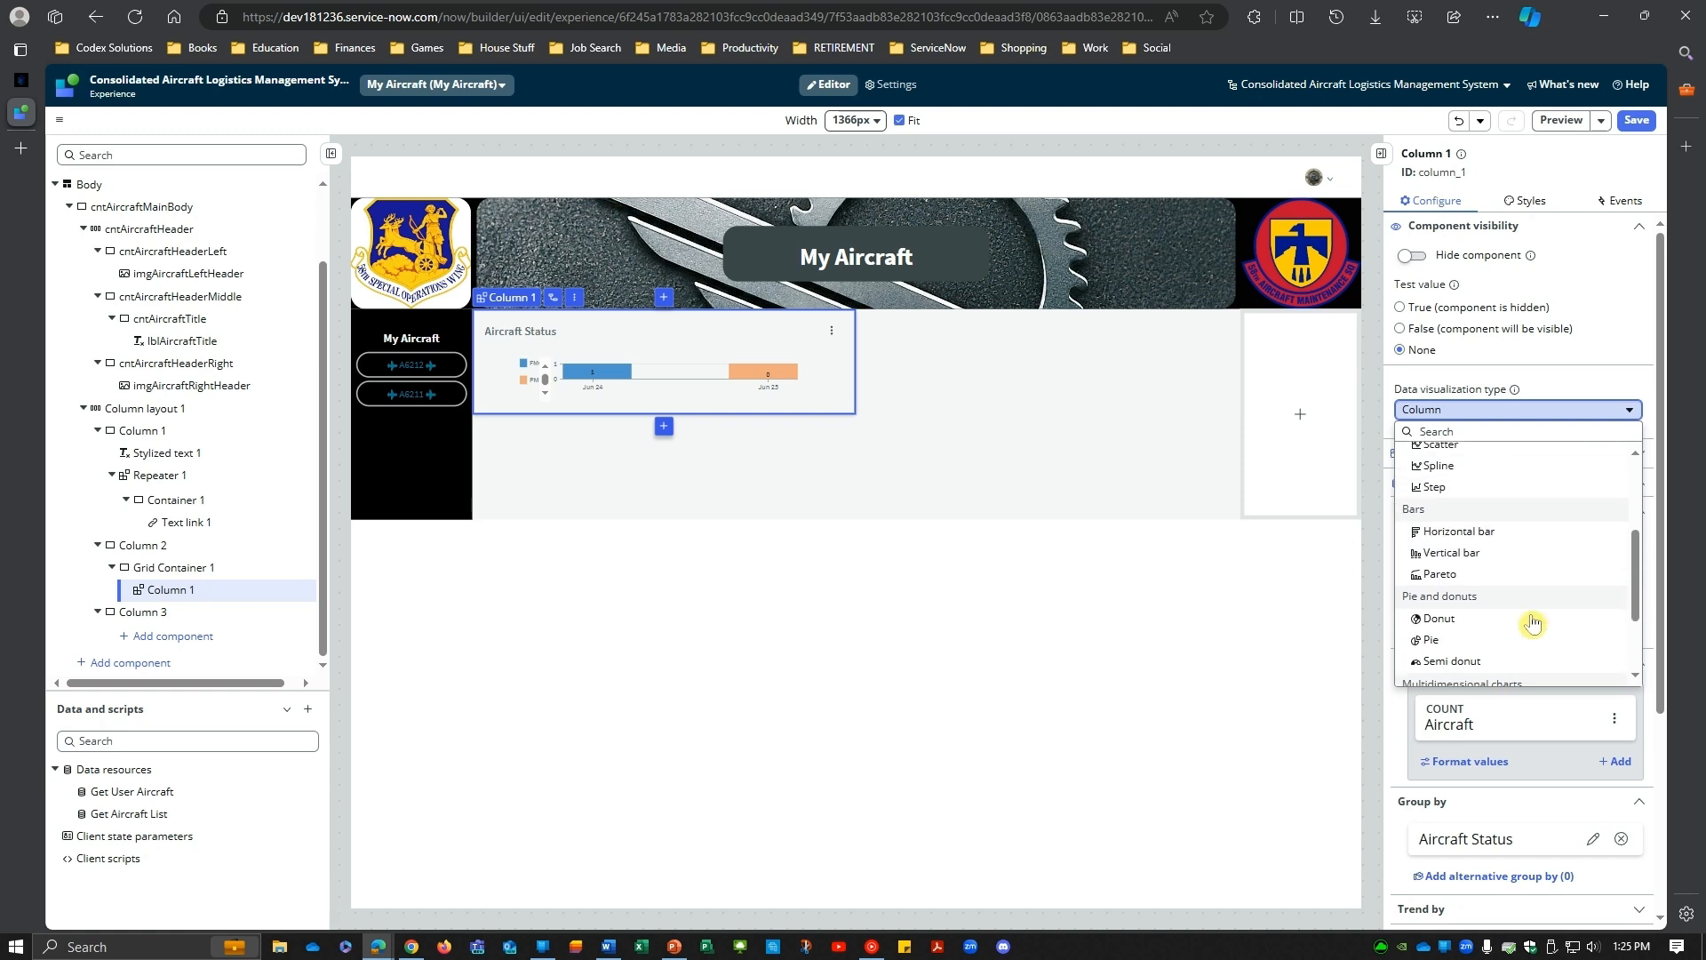
click(1525, 553)
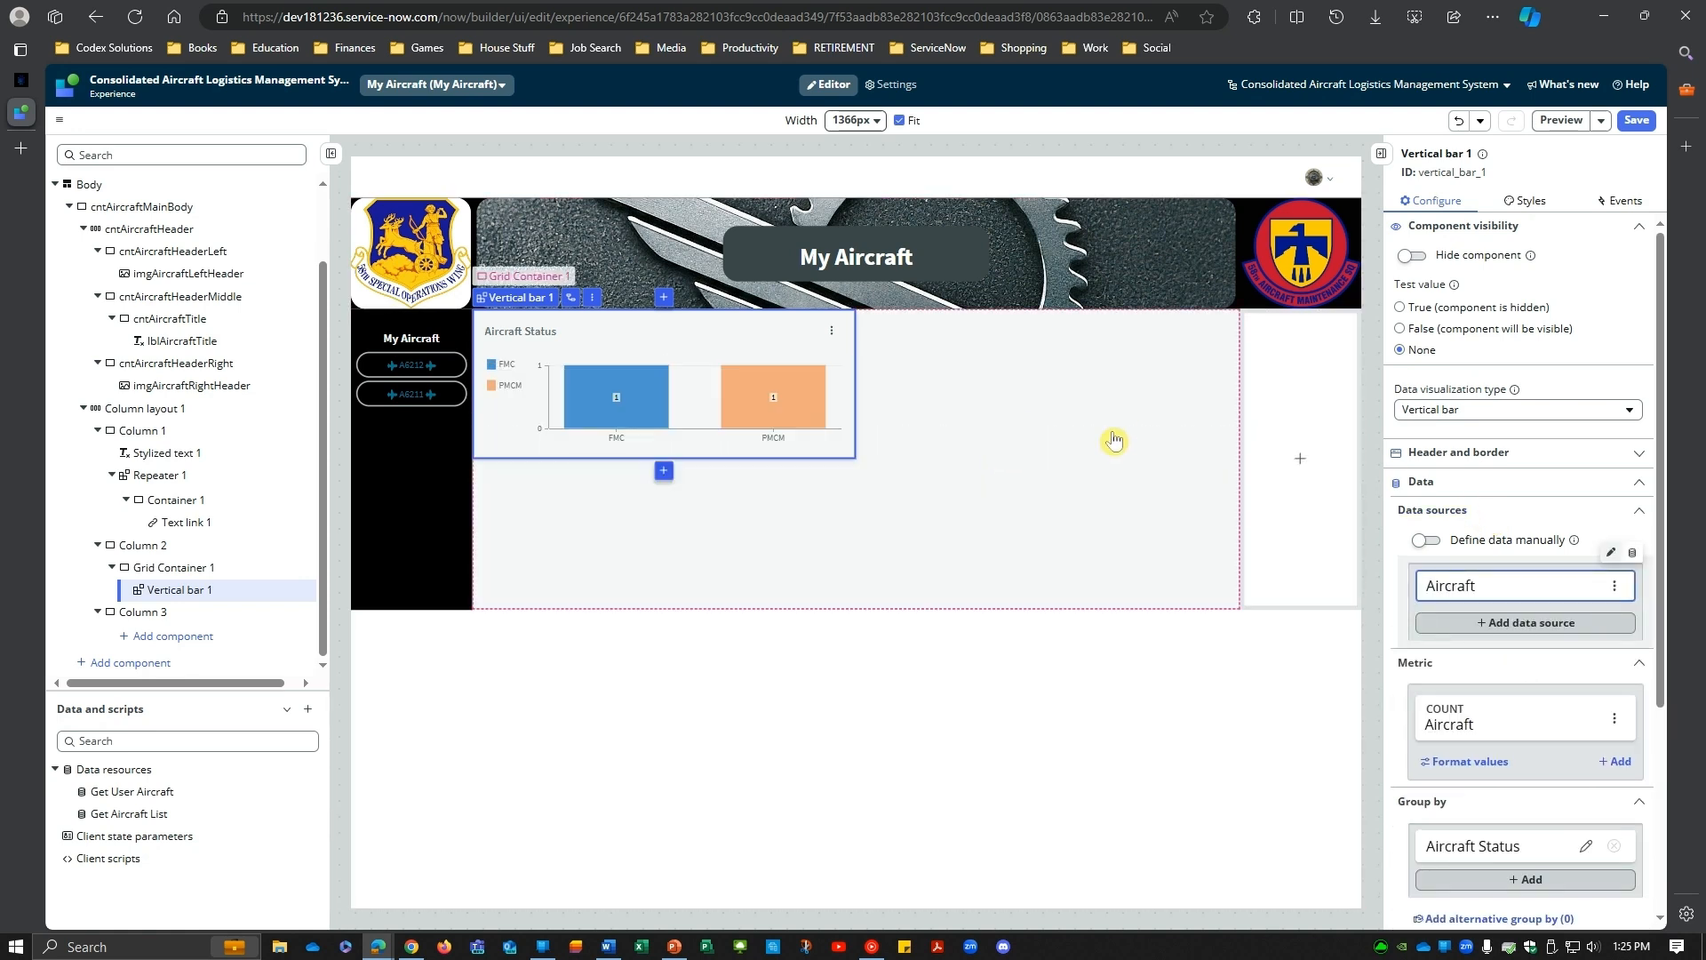
click(1644, 486)
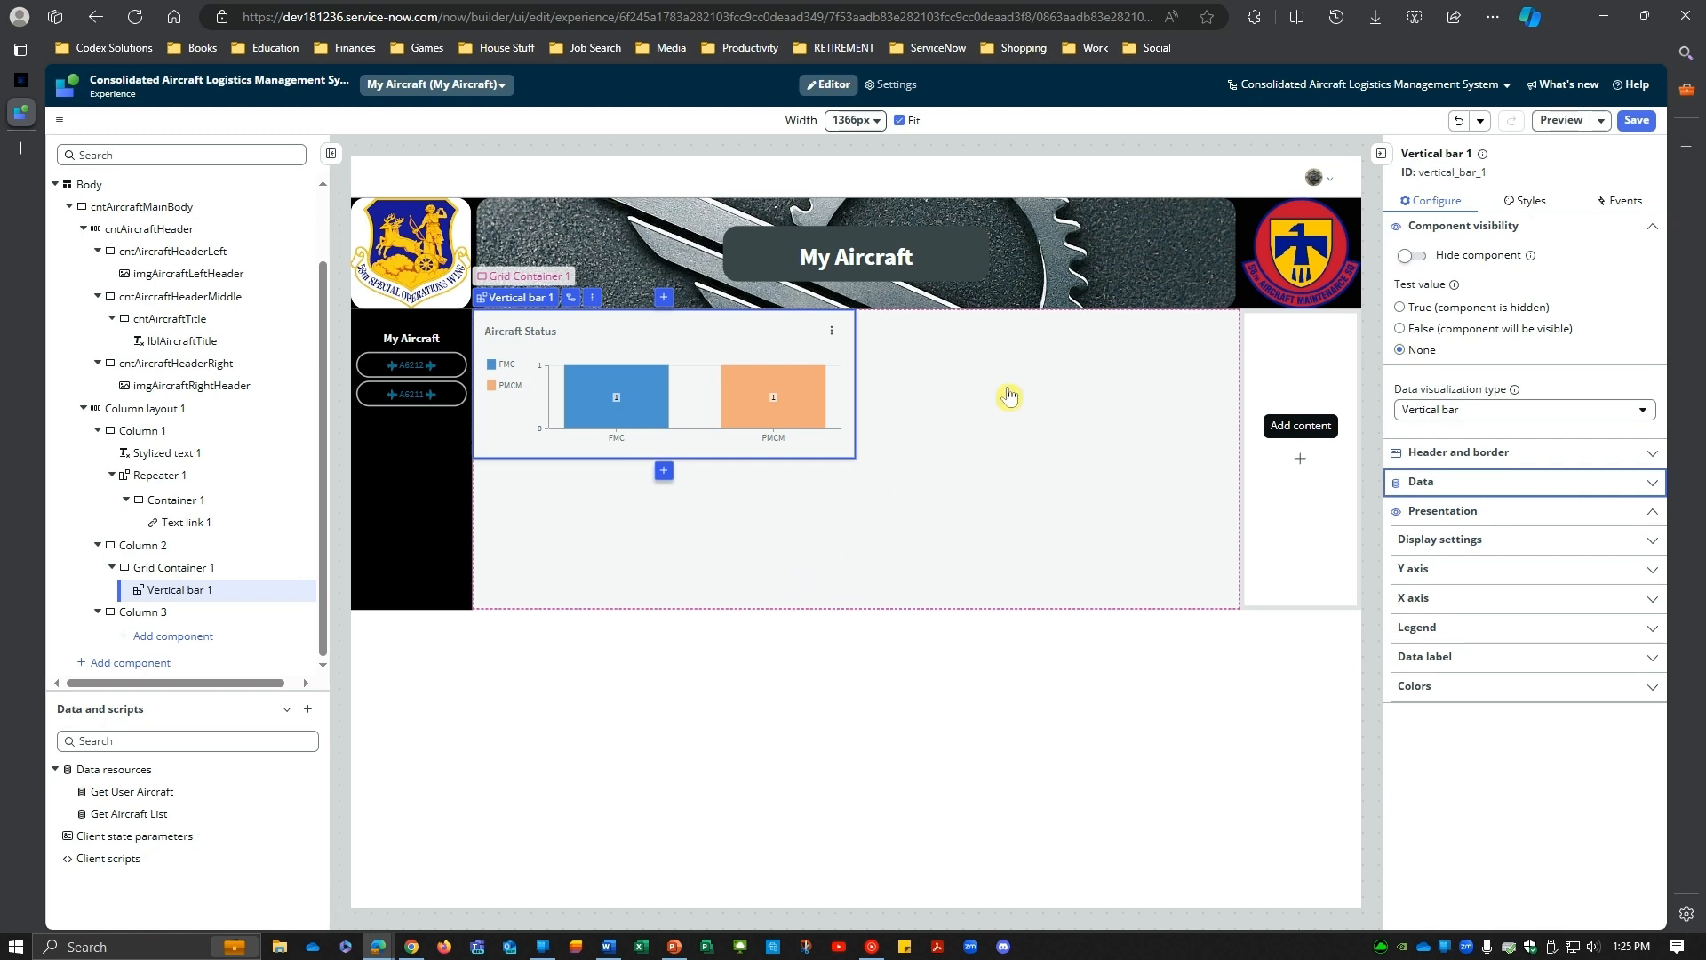
Step: Add another Data visualization component after Vertical bar 1 in Grid Container 1
click(1035, 395)
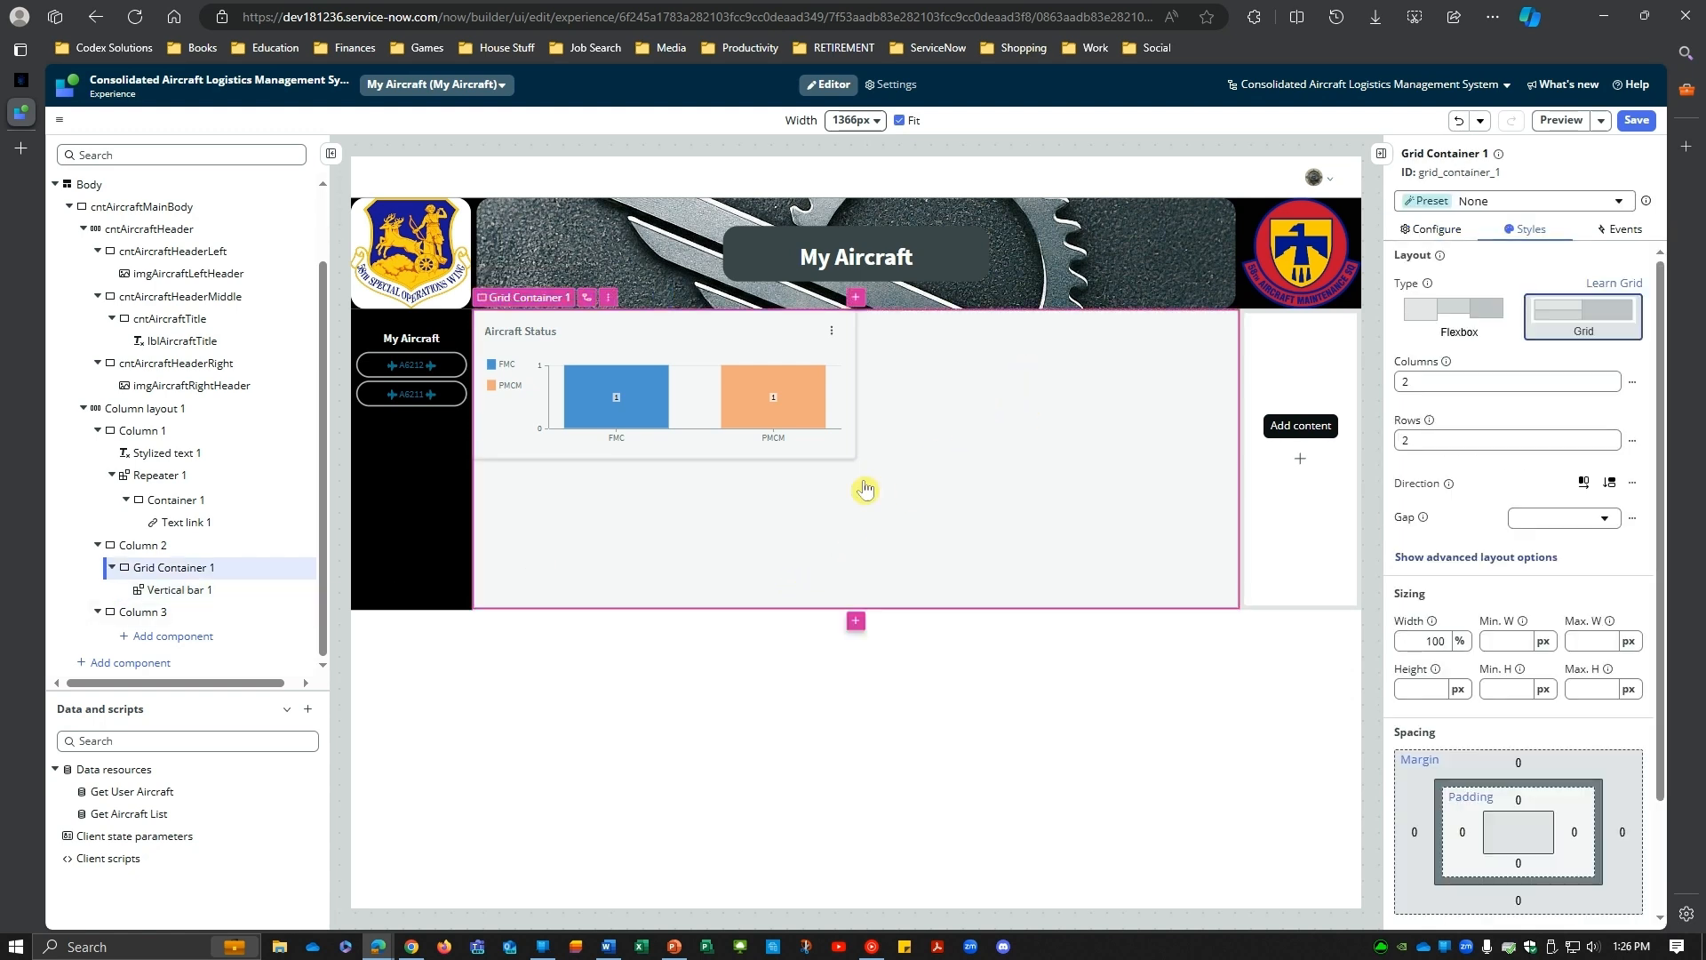
click(181, 590)
click(172, 576)
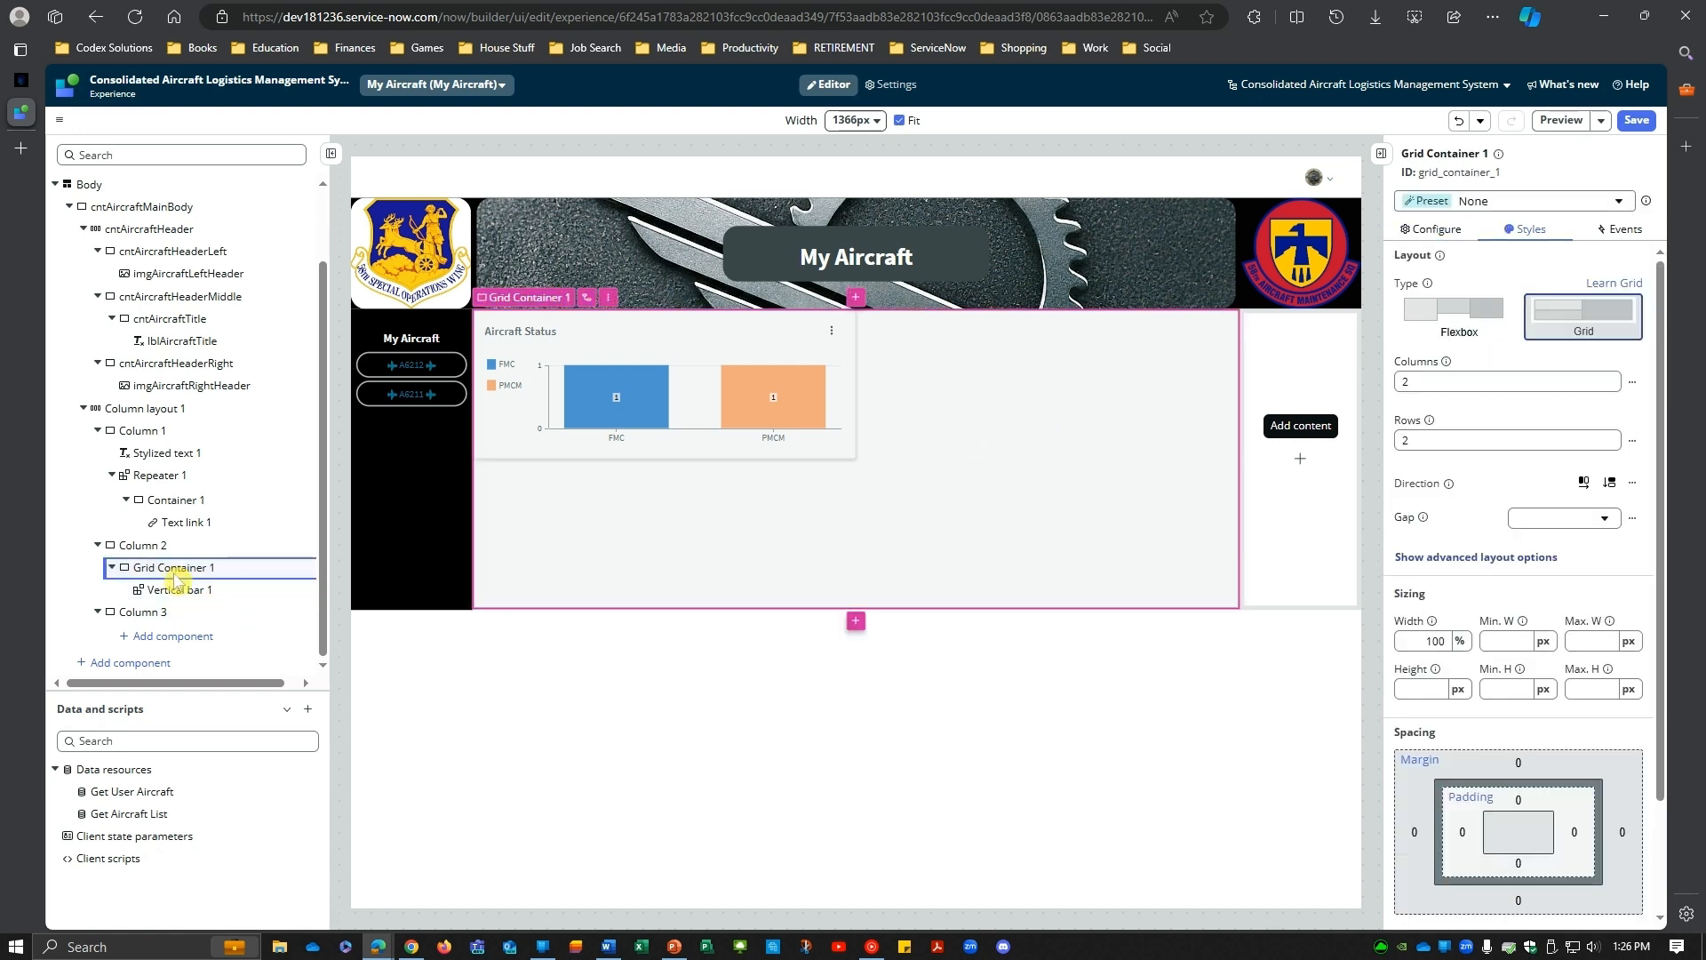
click(191, 590)
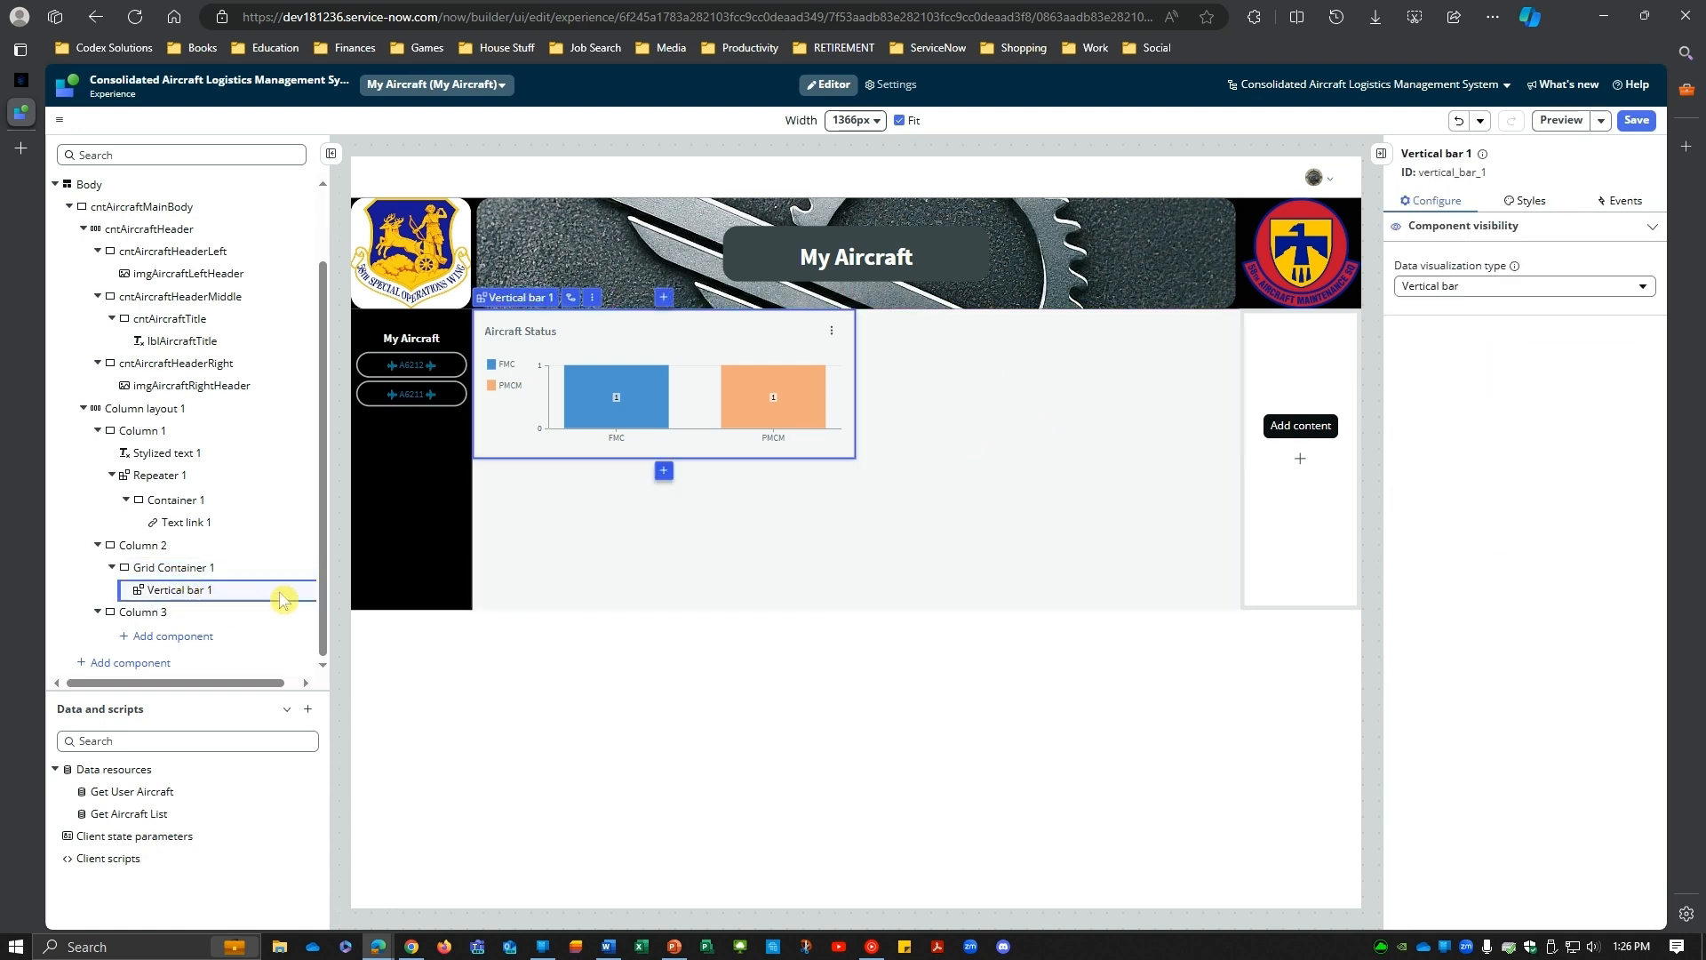
click(592, 297)
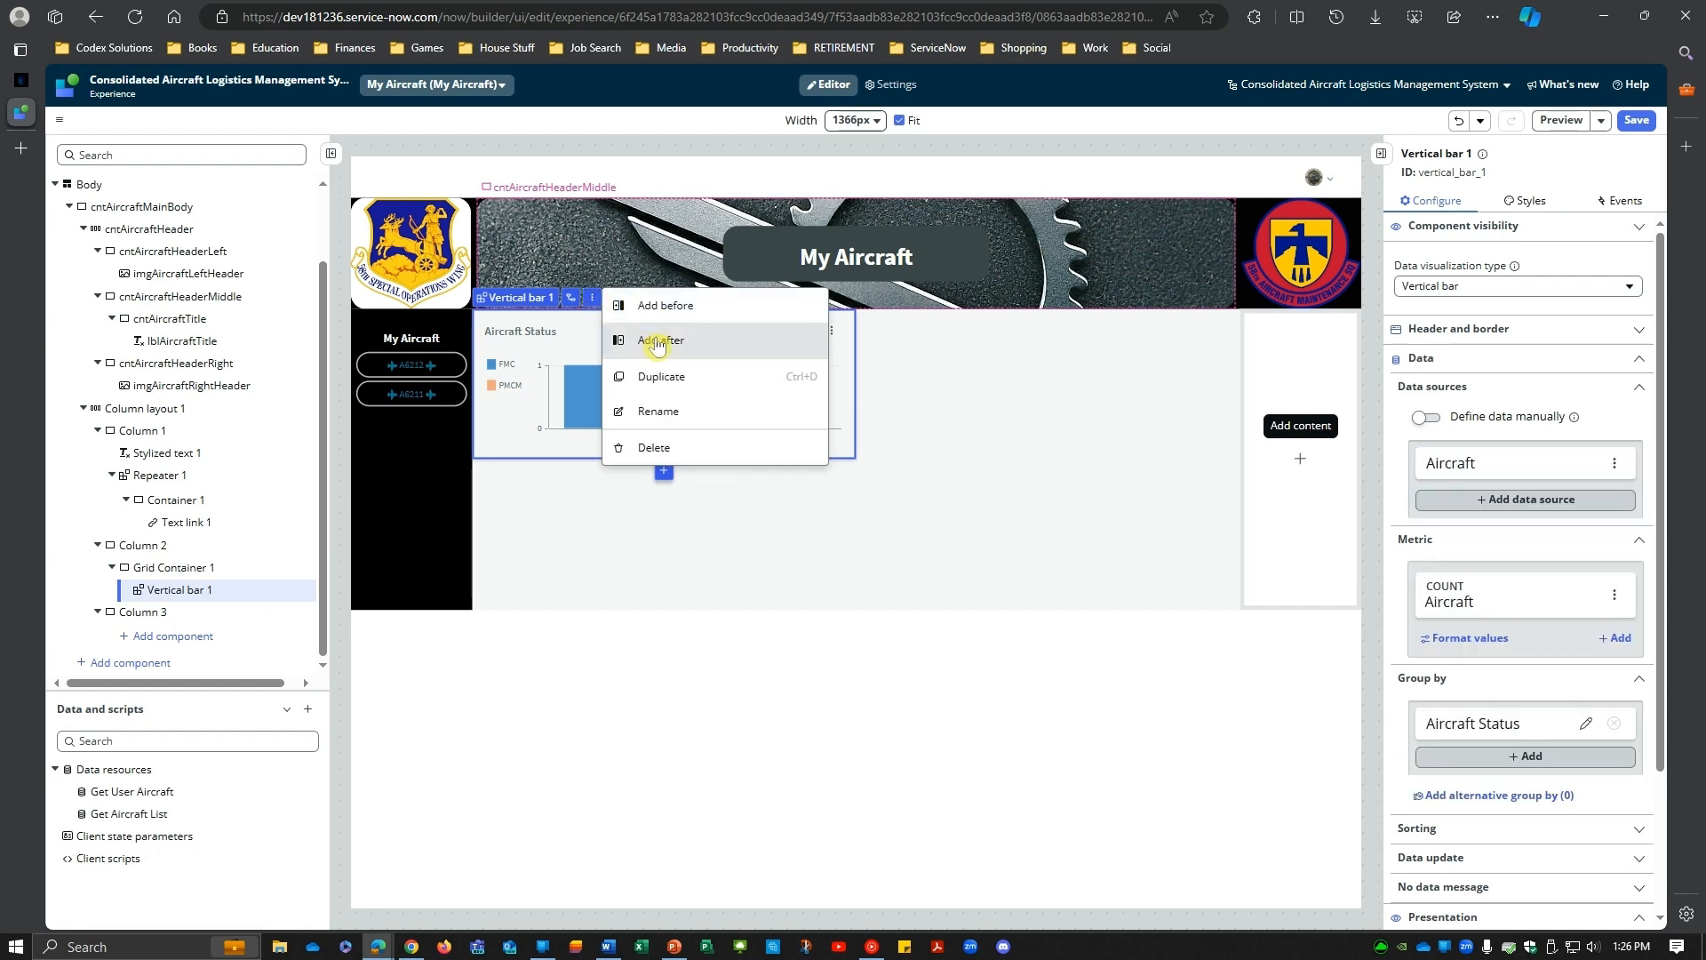
click(658, 340)
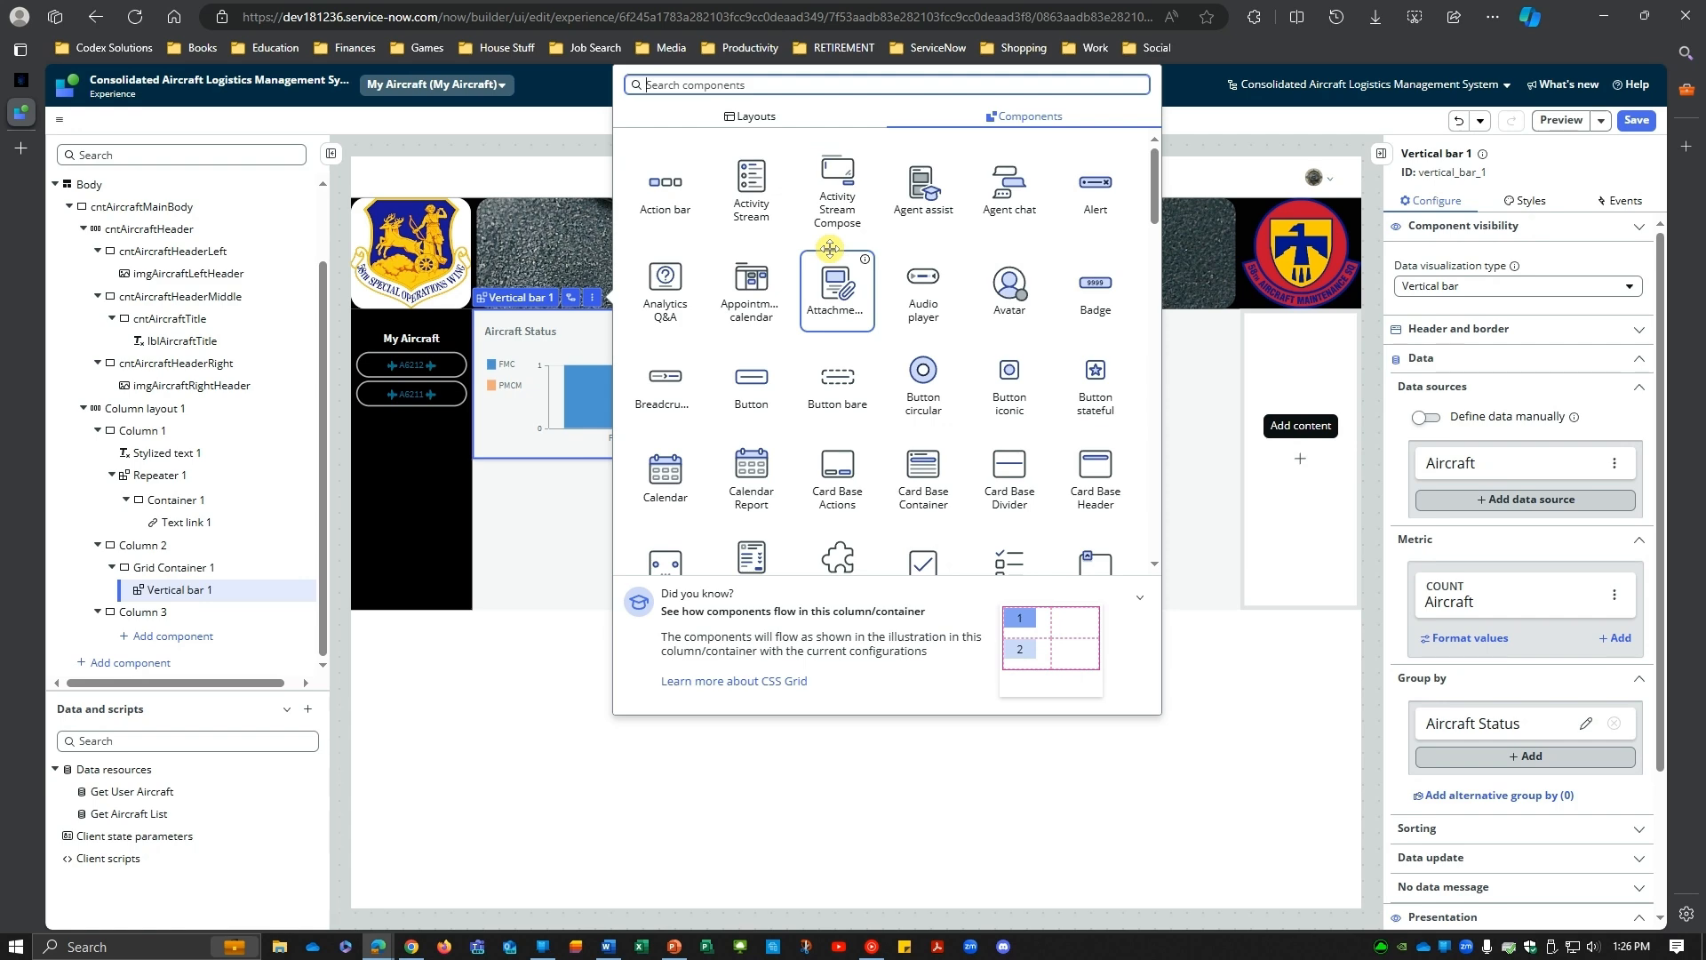
text(visu)
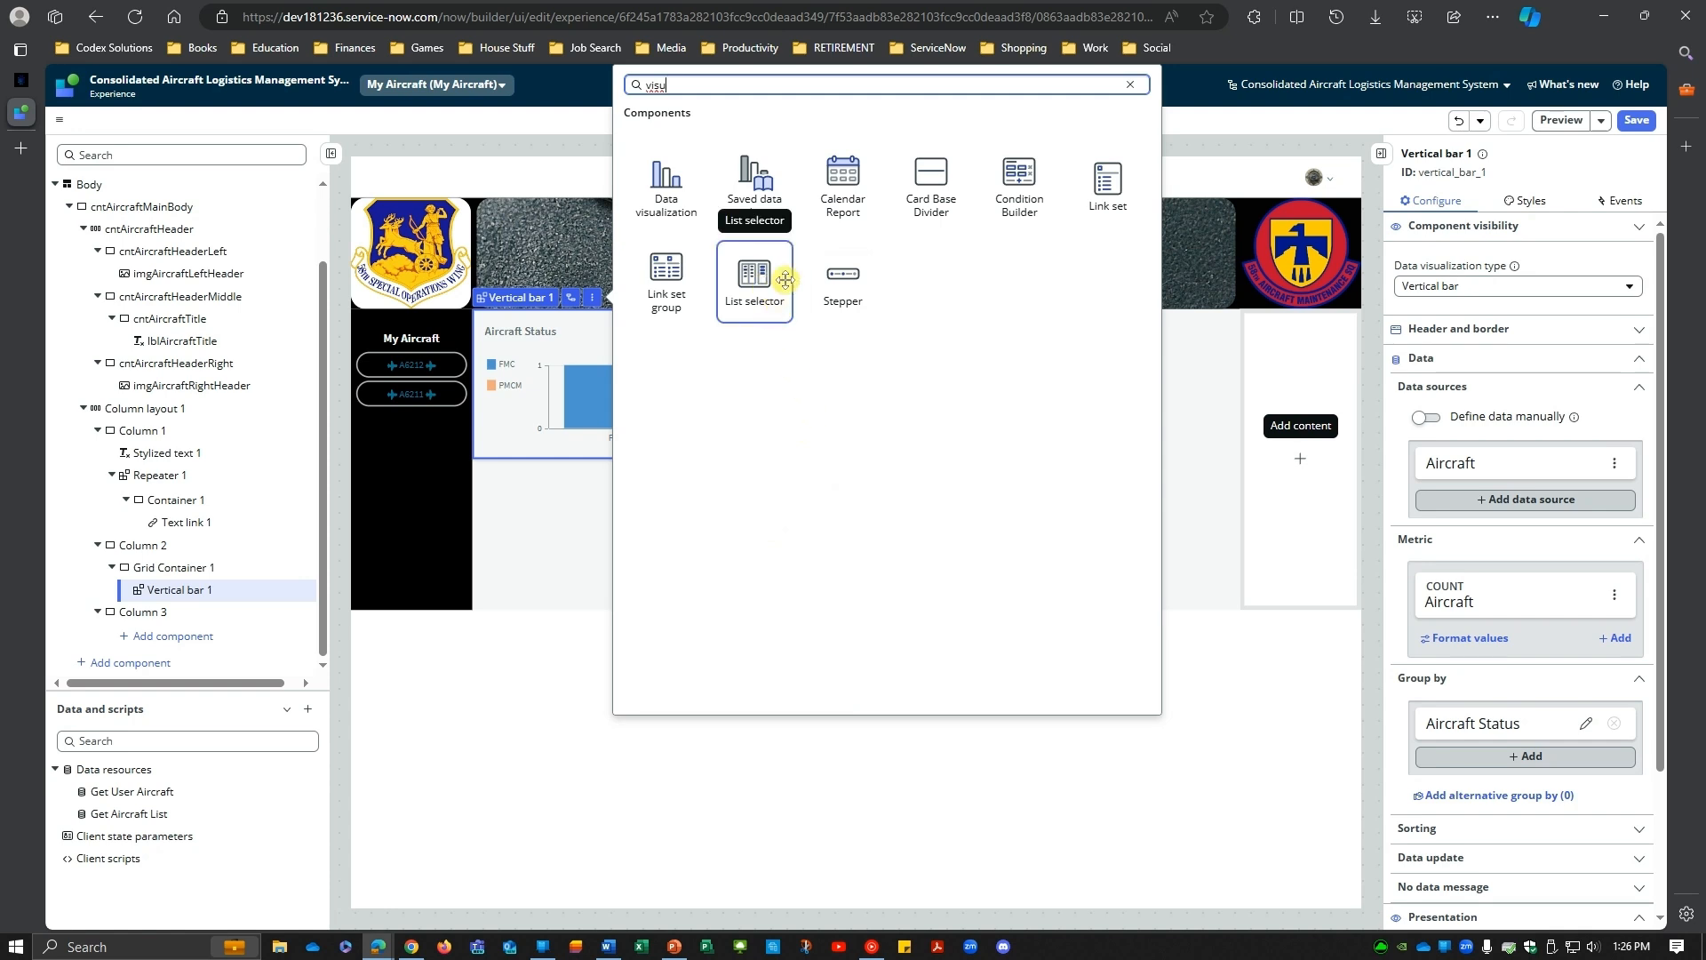
key(Escape)
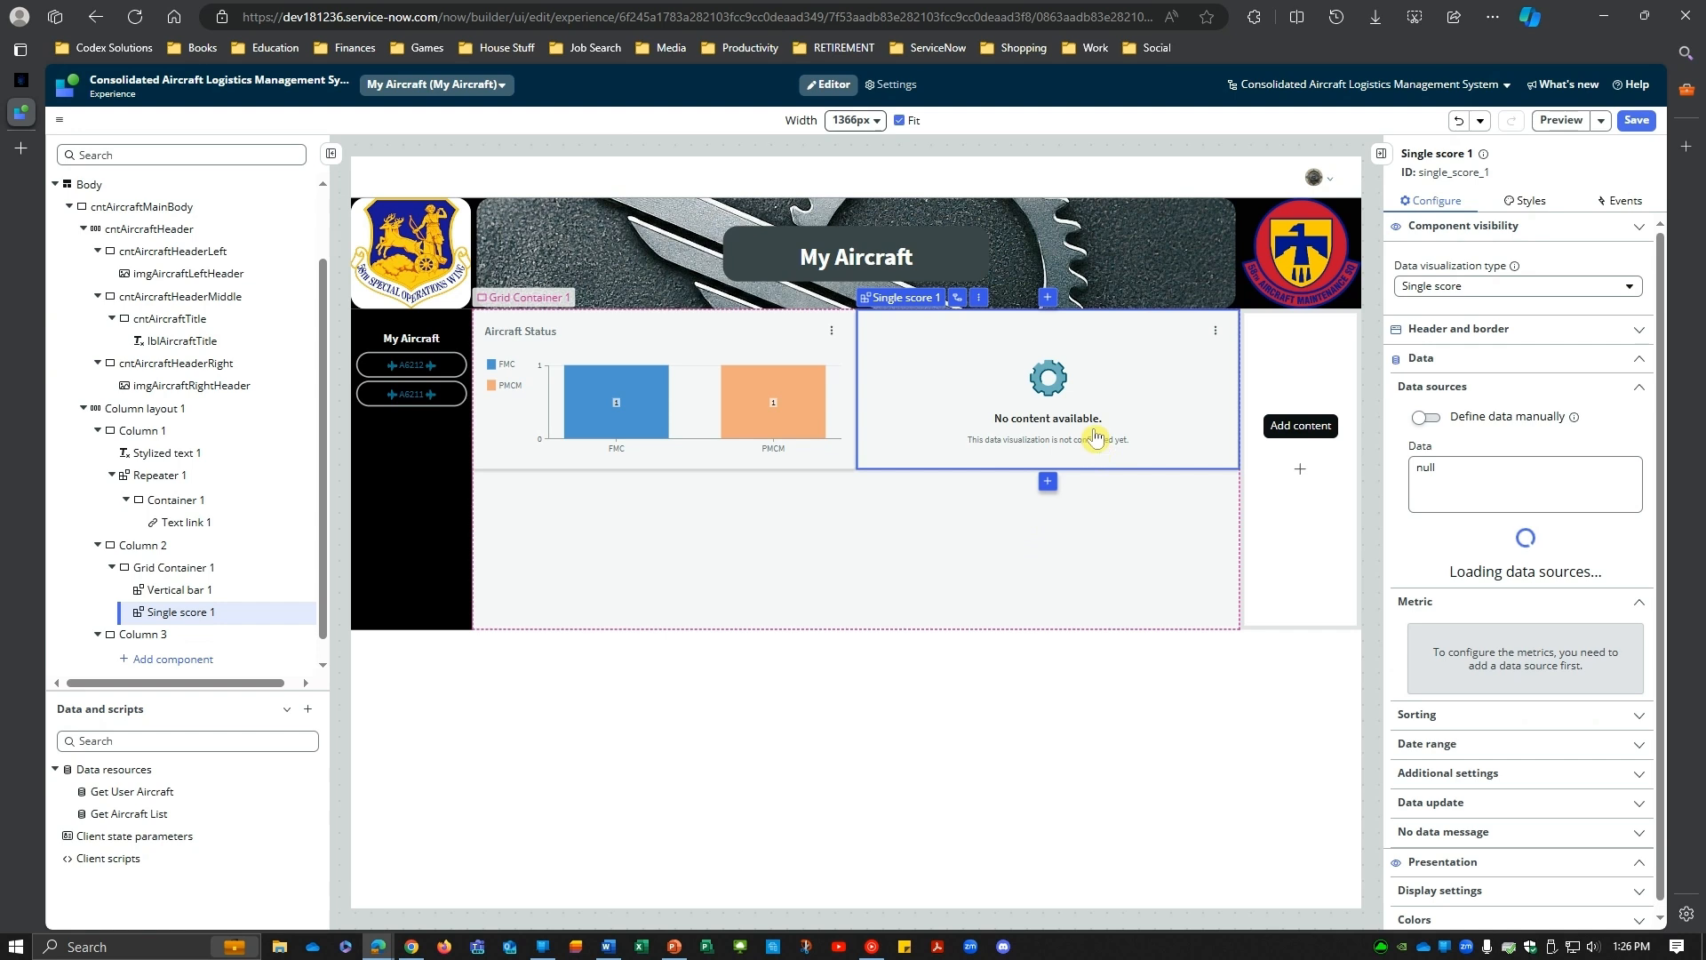
Step: Title the new Single score 1 chart "Aircraft Available", keeping heading level H2 and an empty description
click(1562, 339)
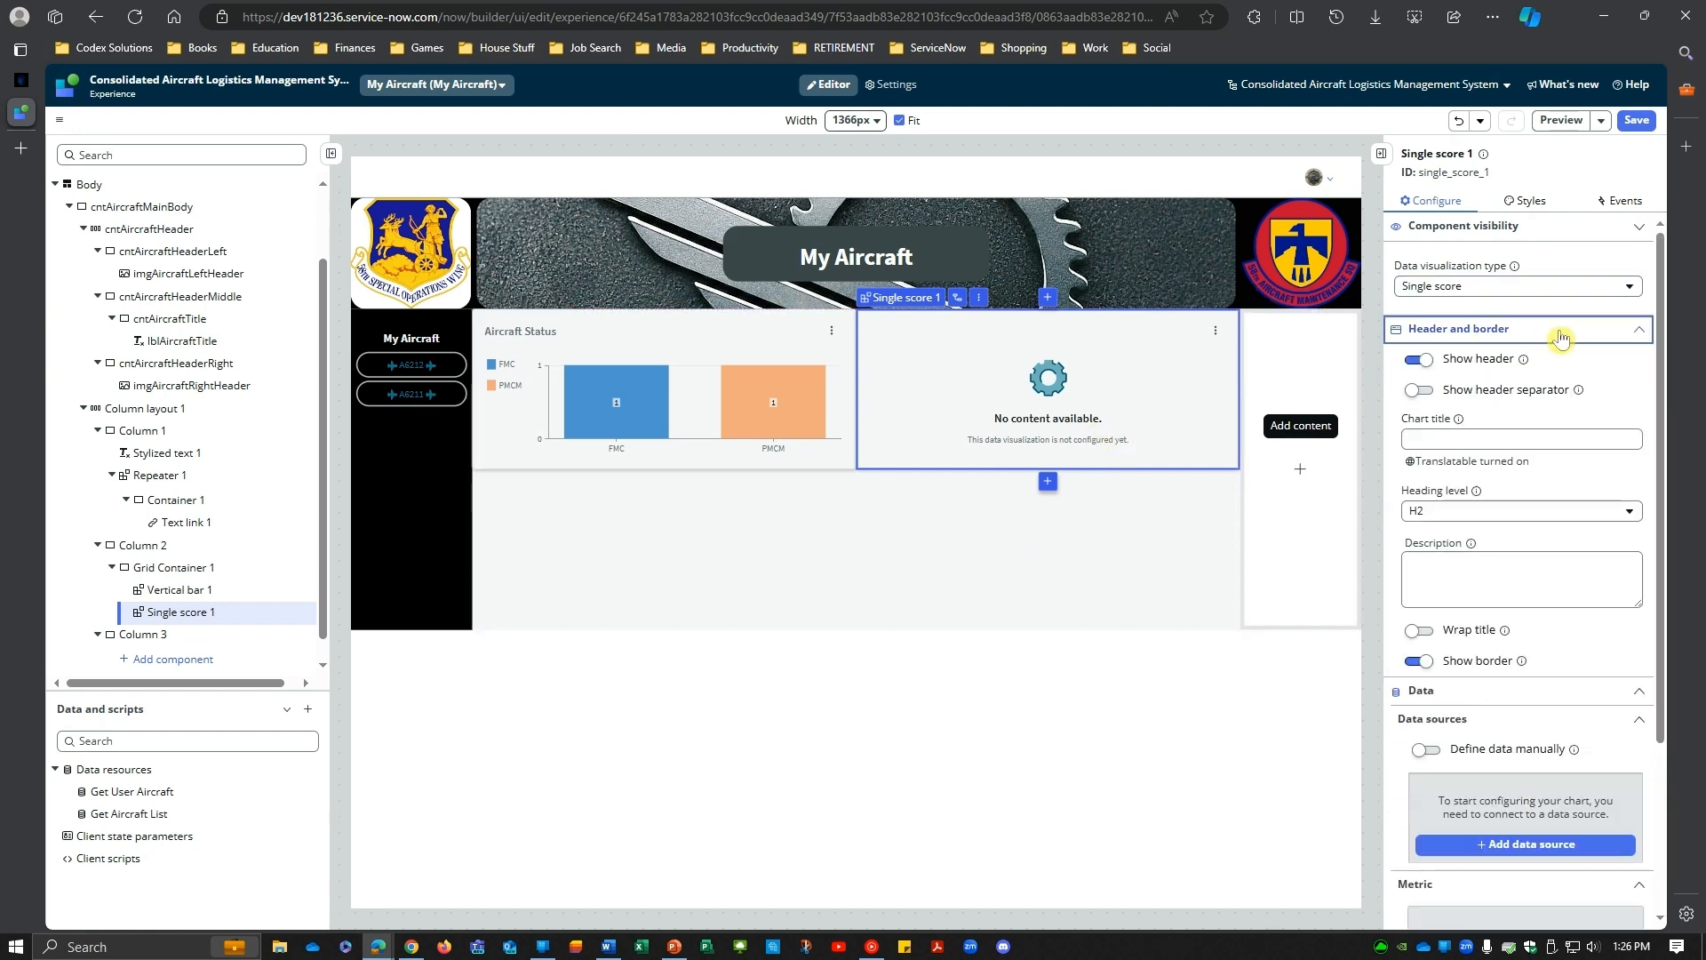
click(1524, 438)
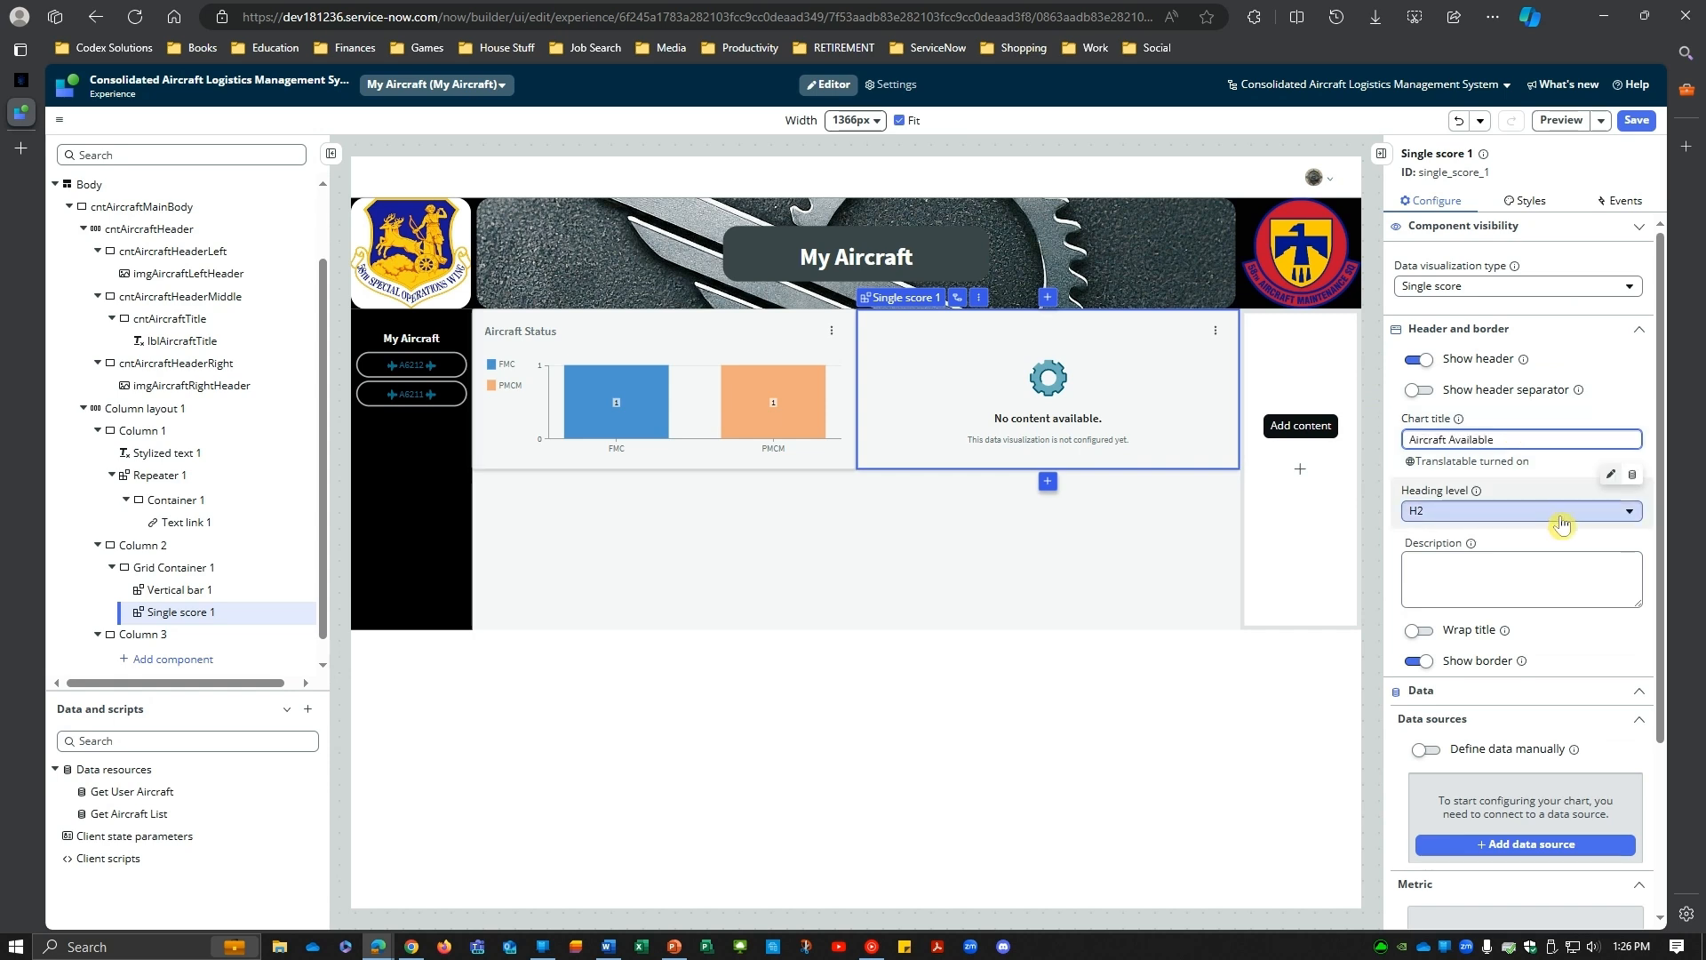
click(1515, 519)
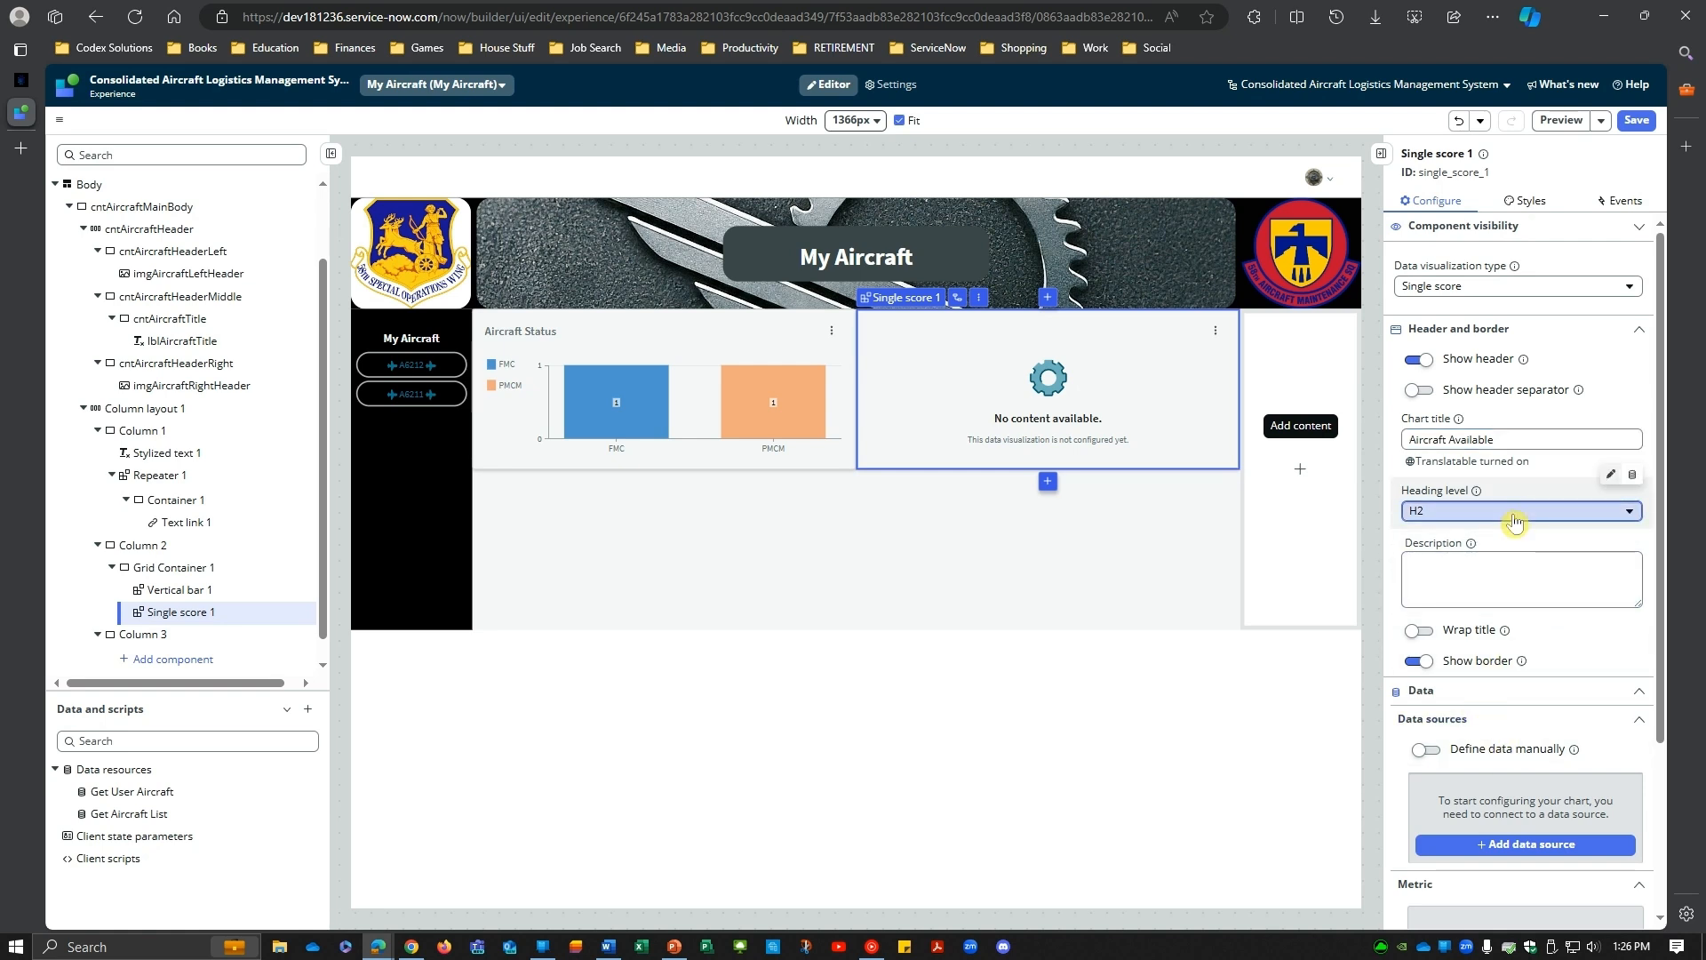
click(1502, 562)
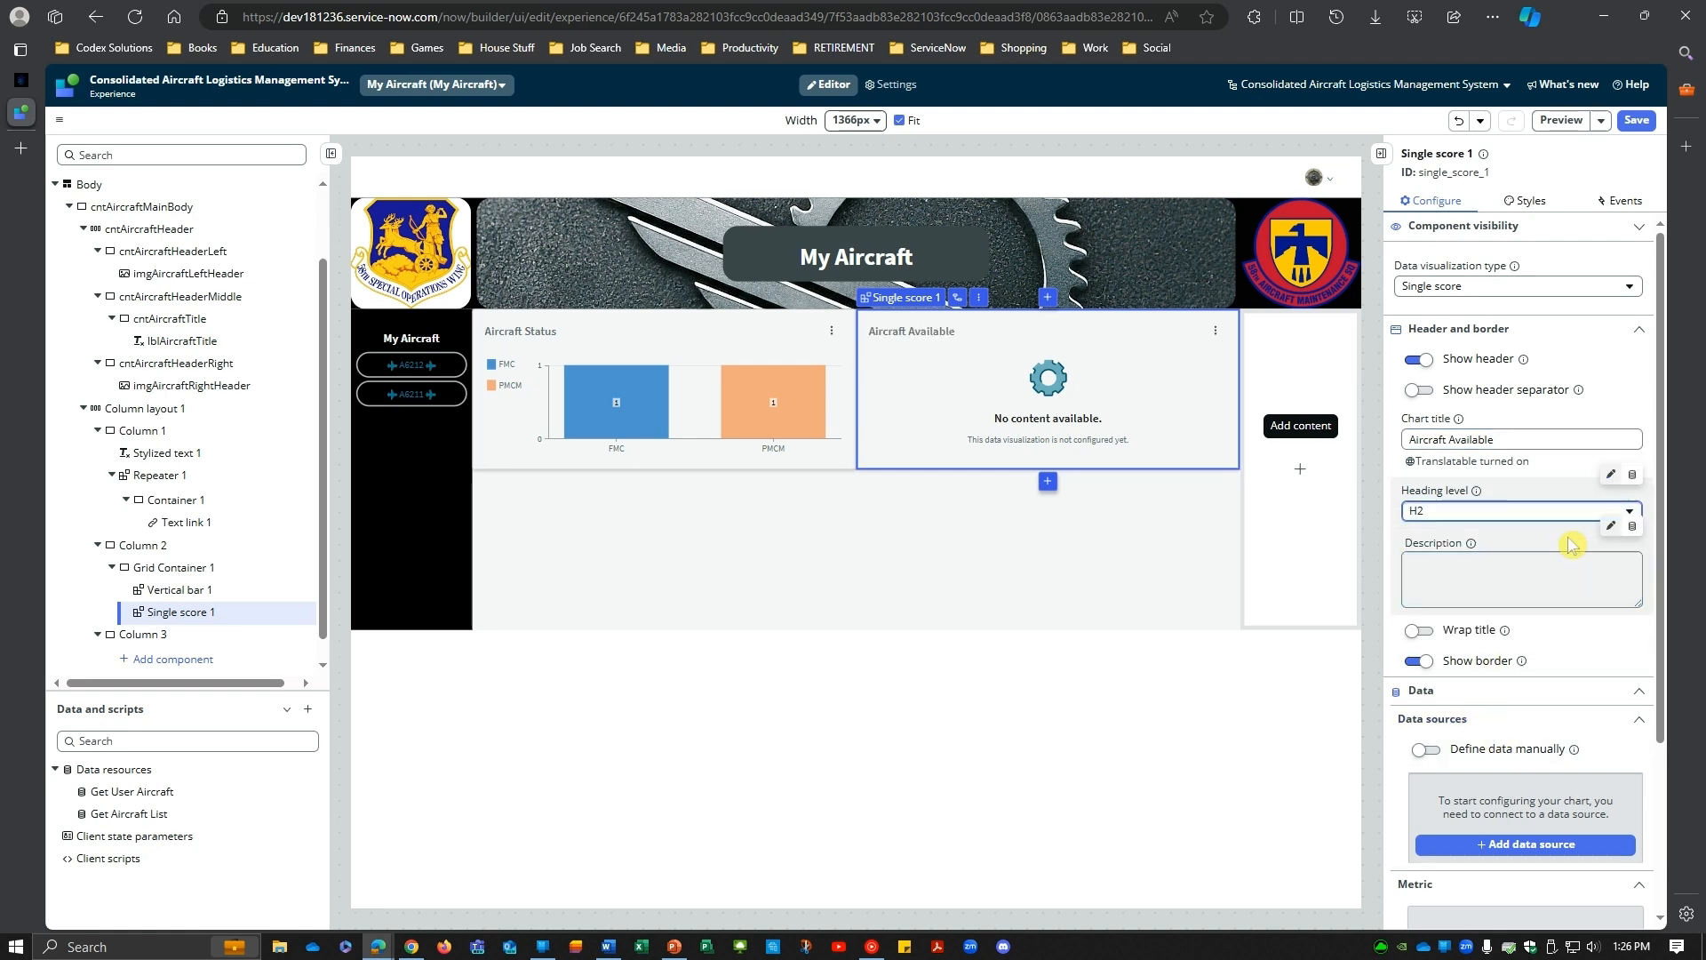
click(1476, 584)
scroll(1501, 533, down, 3)
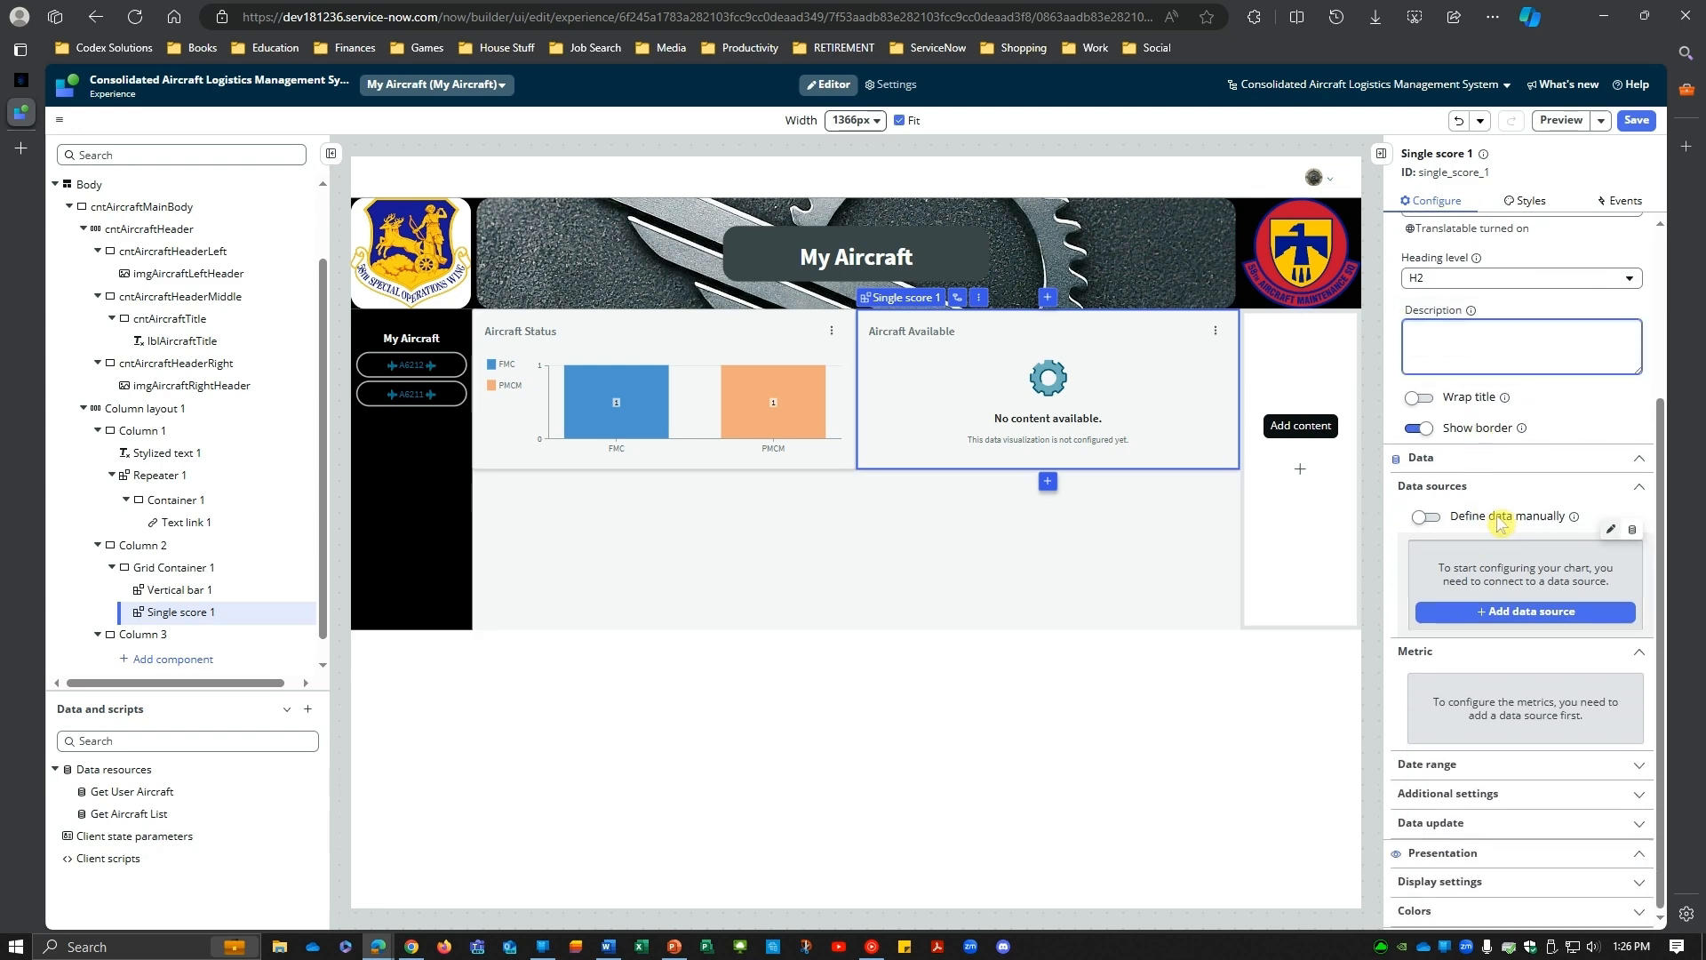
scroll(1502, 521, up, 3)
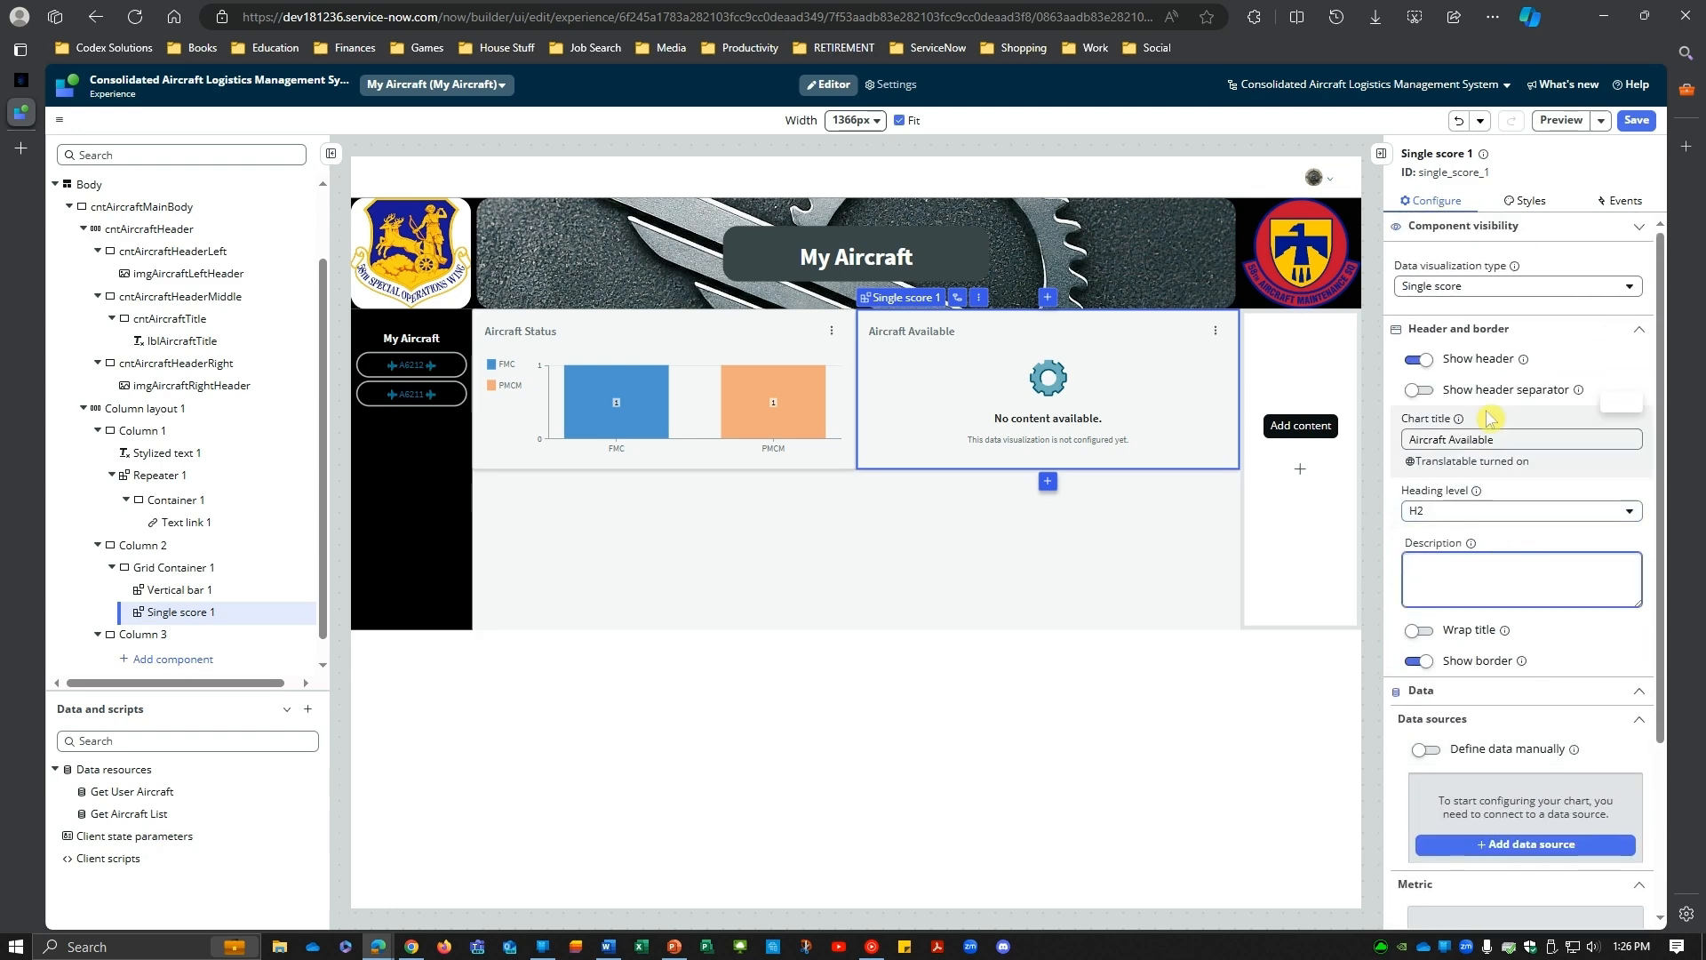
click(1609, 336)
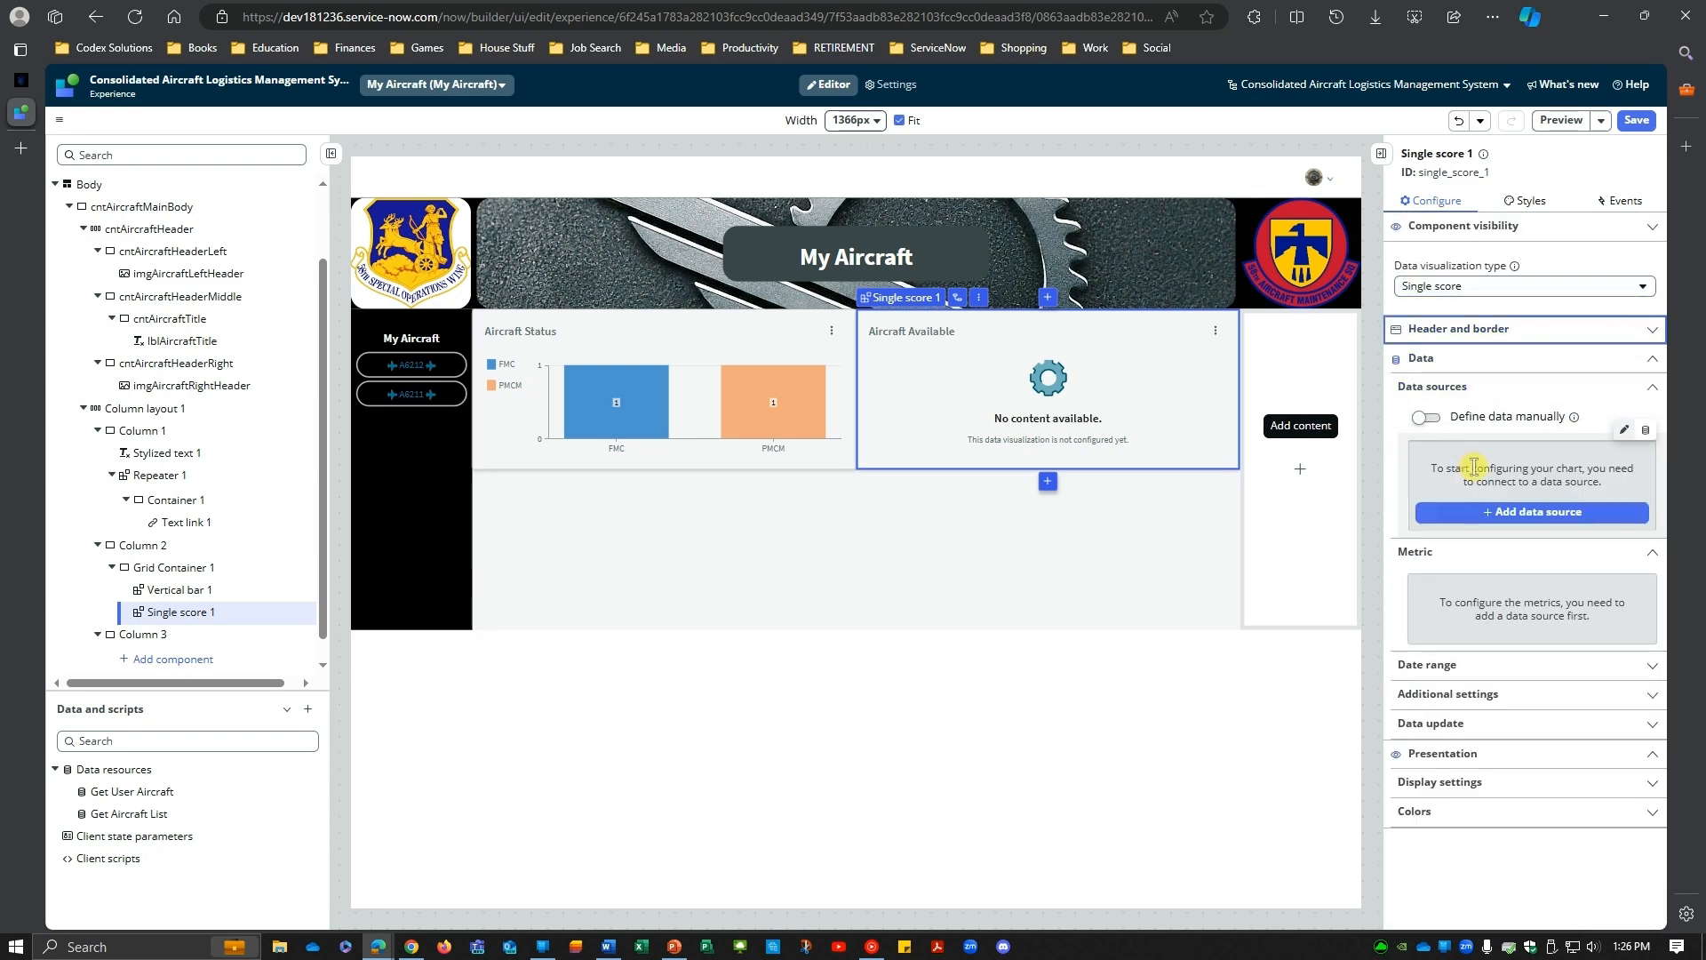
Step: Add the suggested Aircraft table, x_1284052_consol_0_aircraft, as the data source of the Aircraft Available single score
click(1540, 513)
click(209, 182)
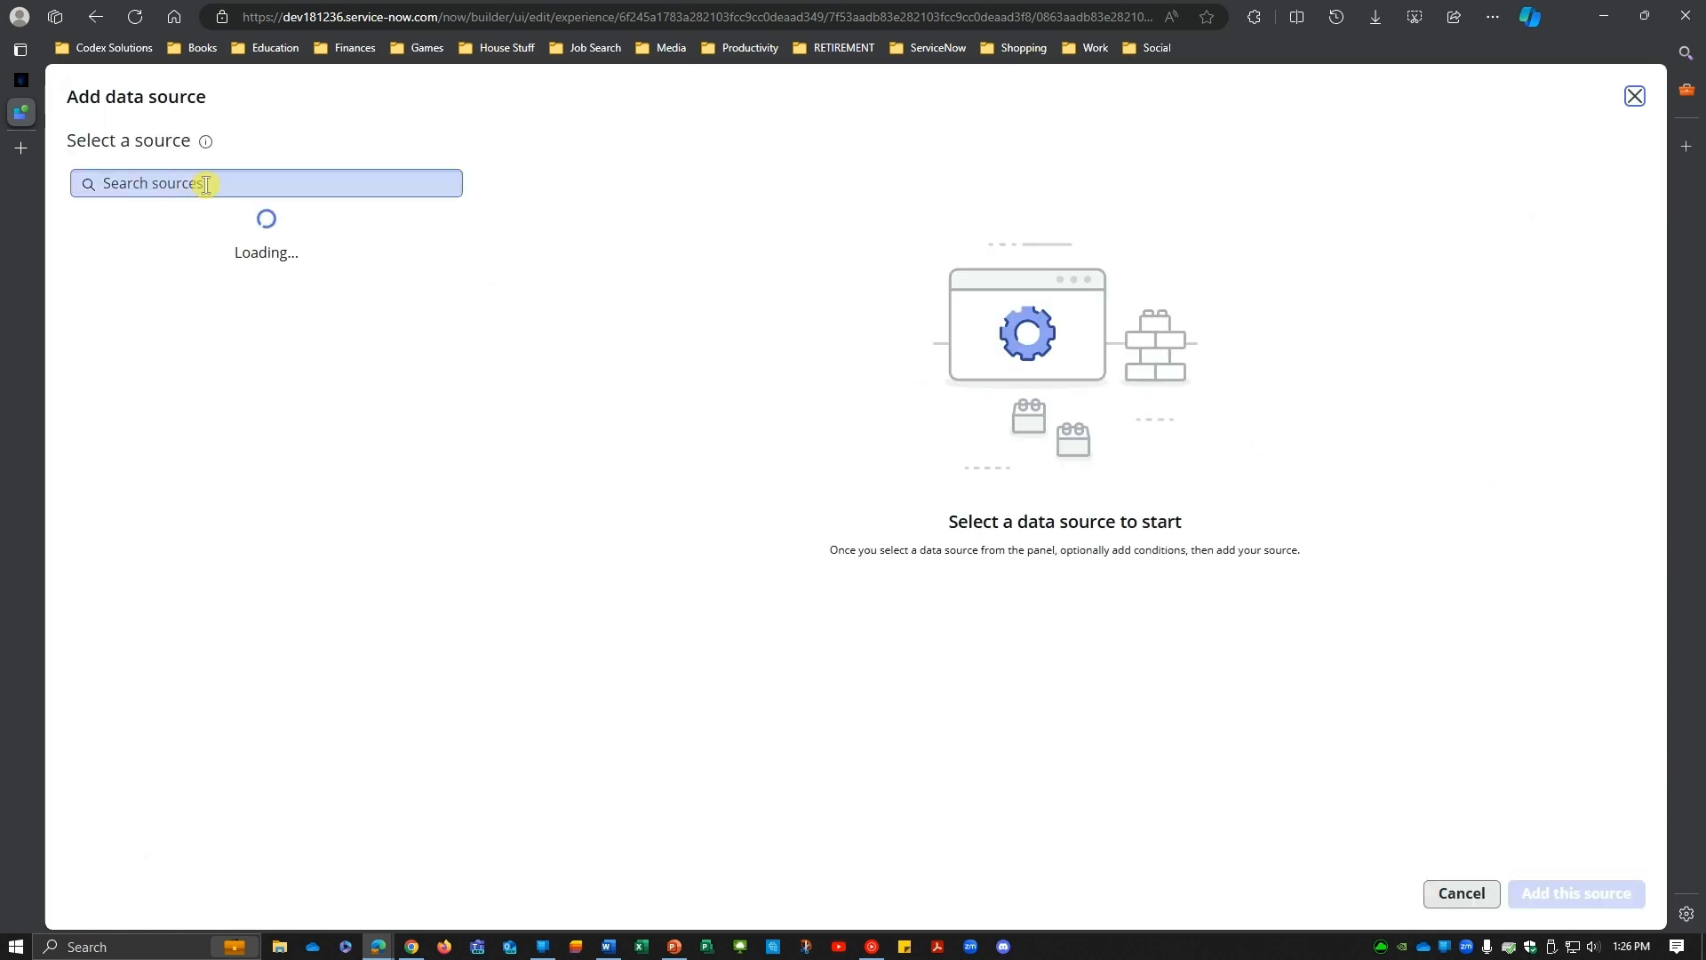
text(air)
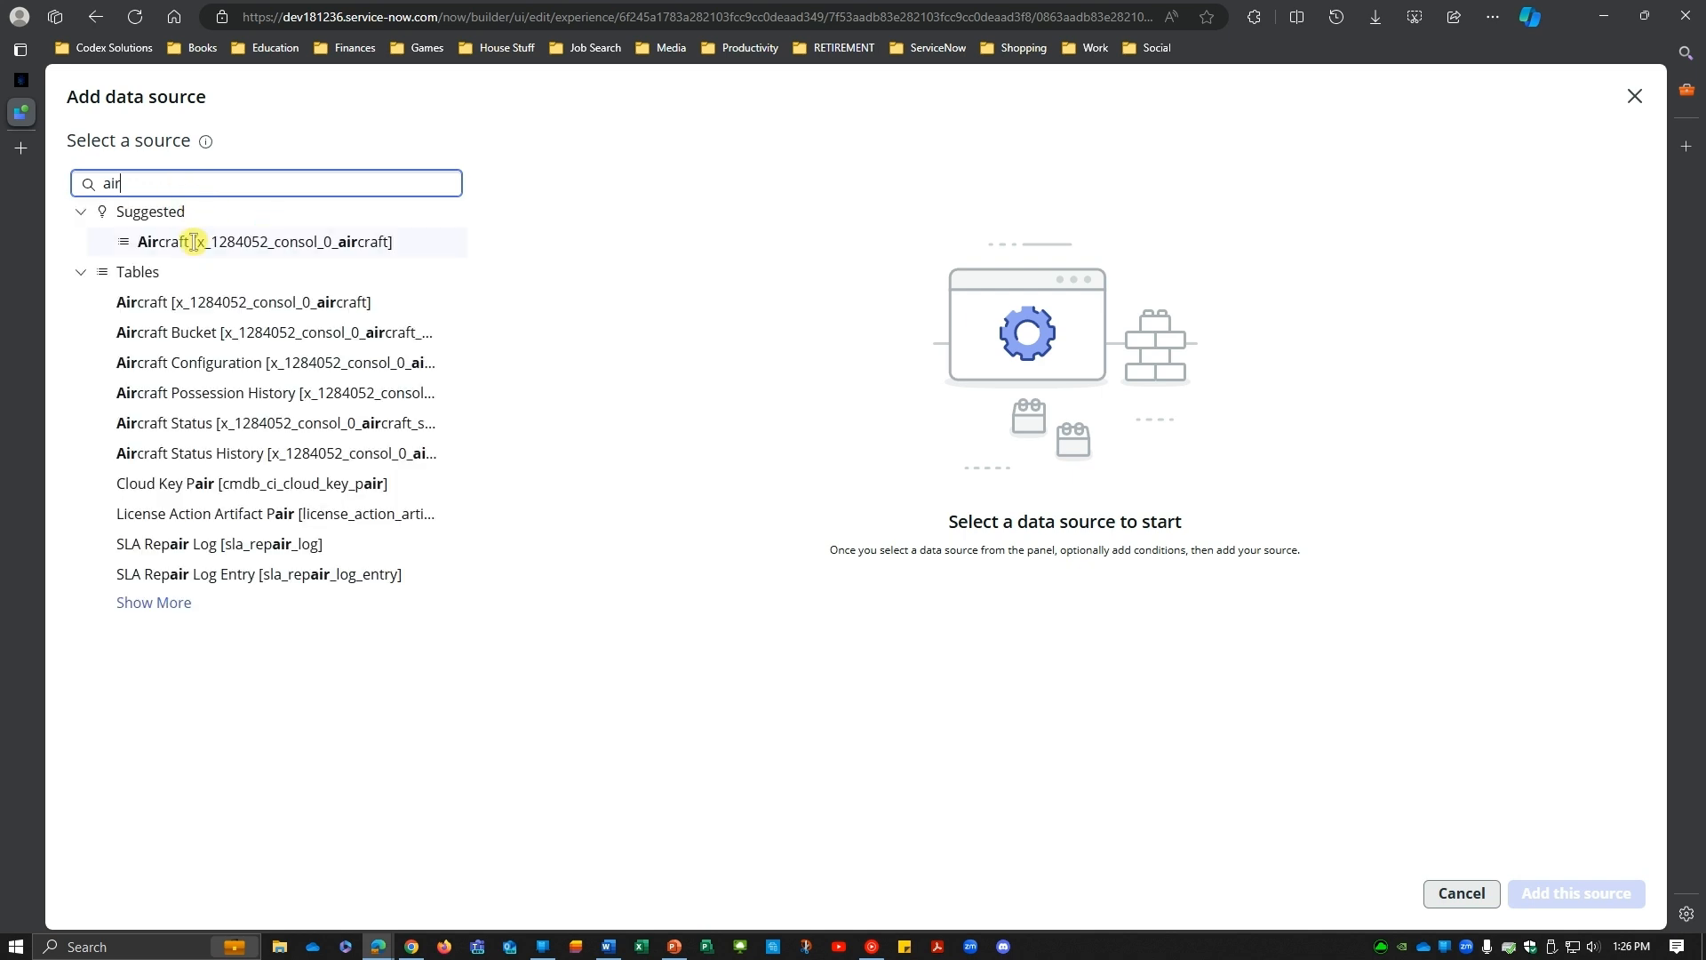
click(195, 241)
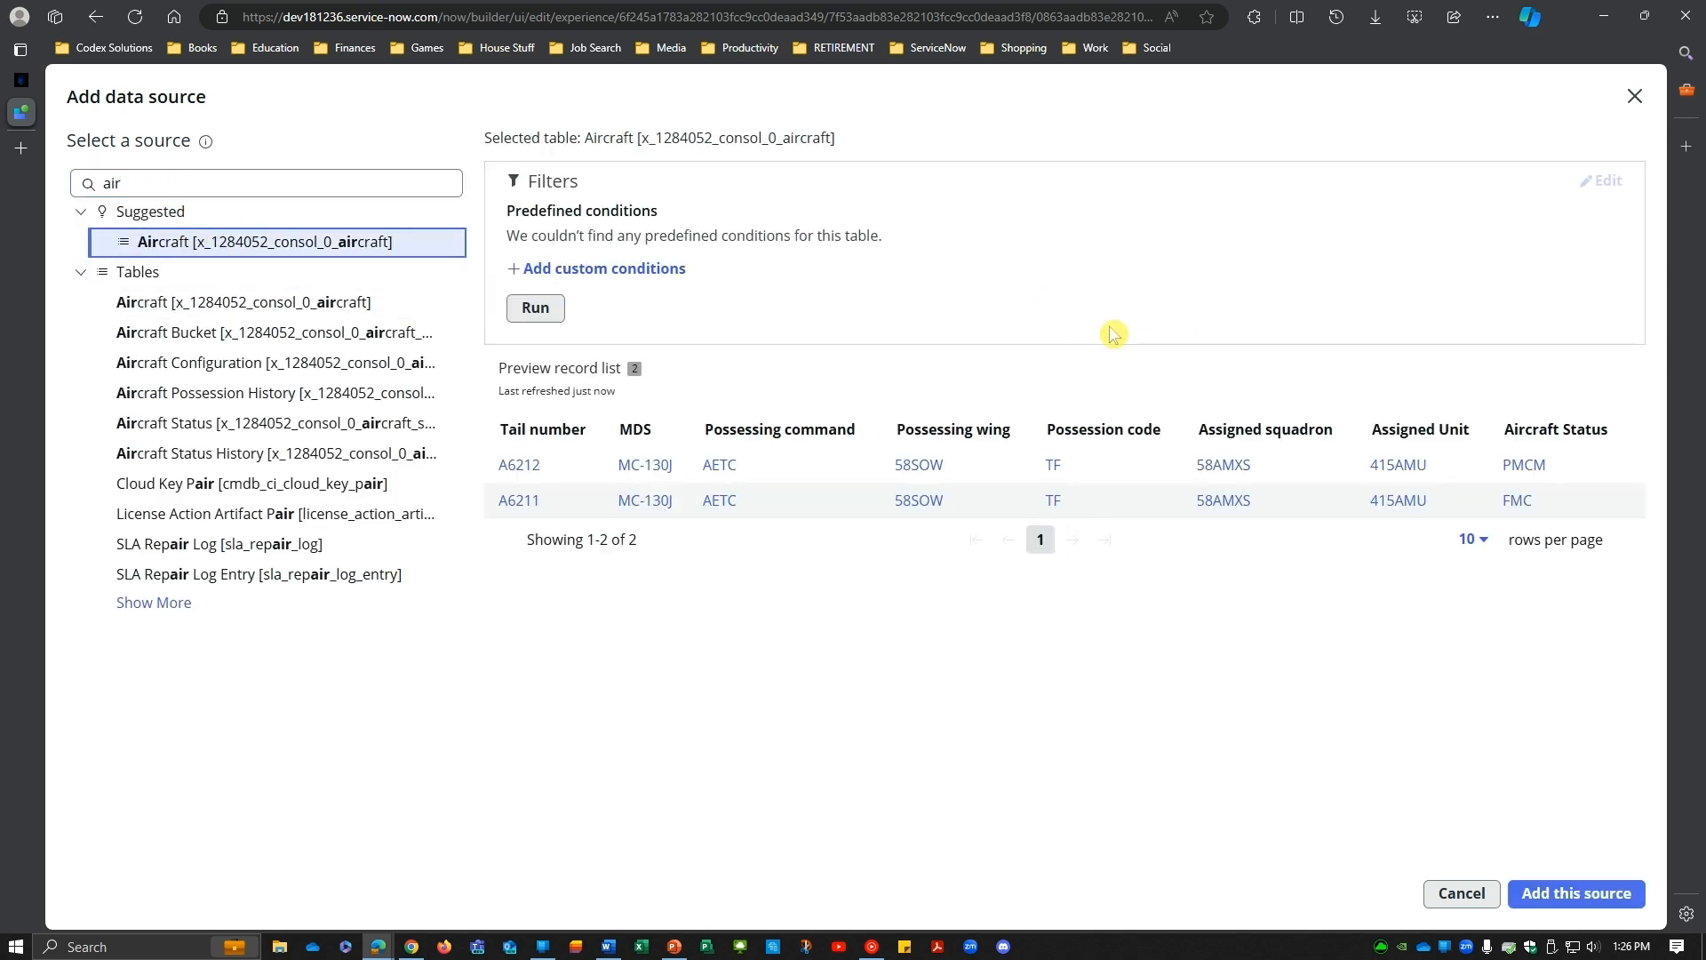
click(1573, 893)
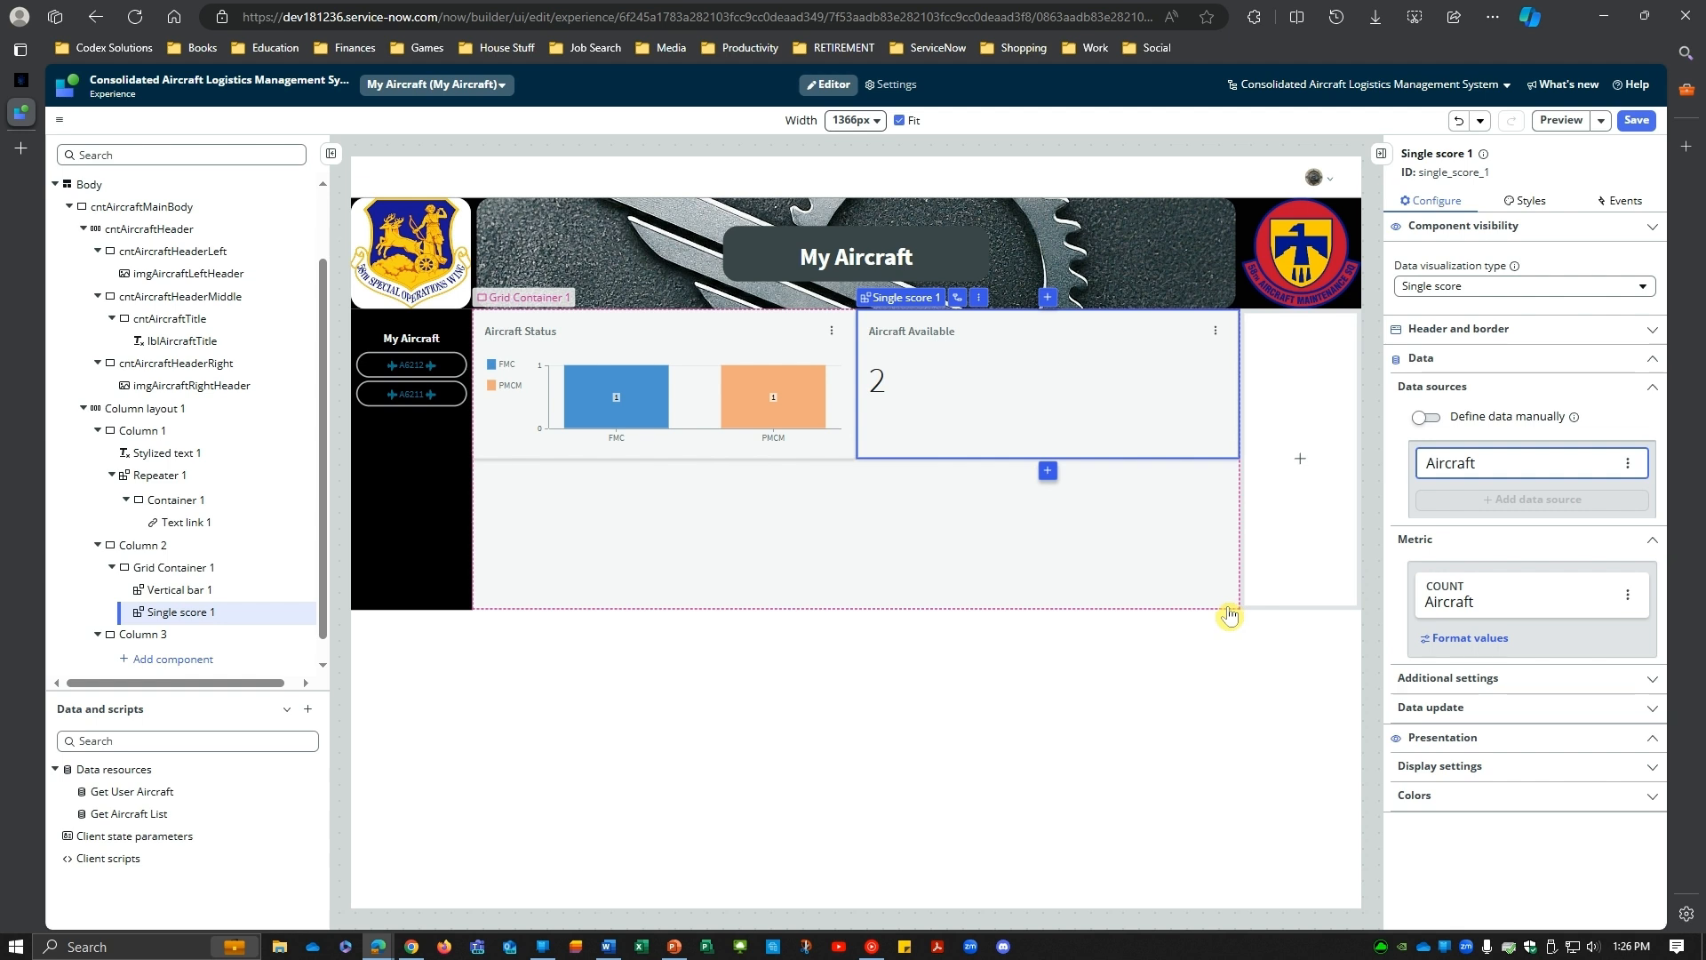
Step: Edit the Aircraft Available score's Aircraft data source and add a custom condition on the Aircraft Status field
click(1628, 471)
click(1600, 491)
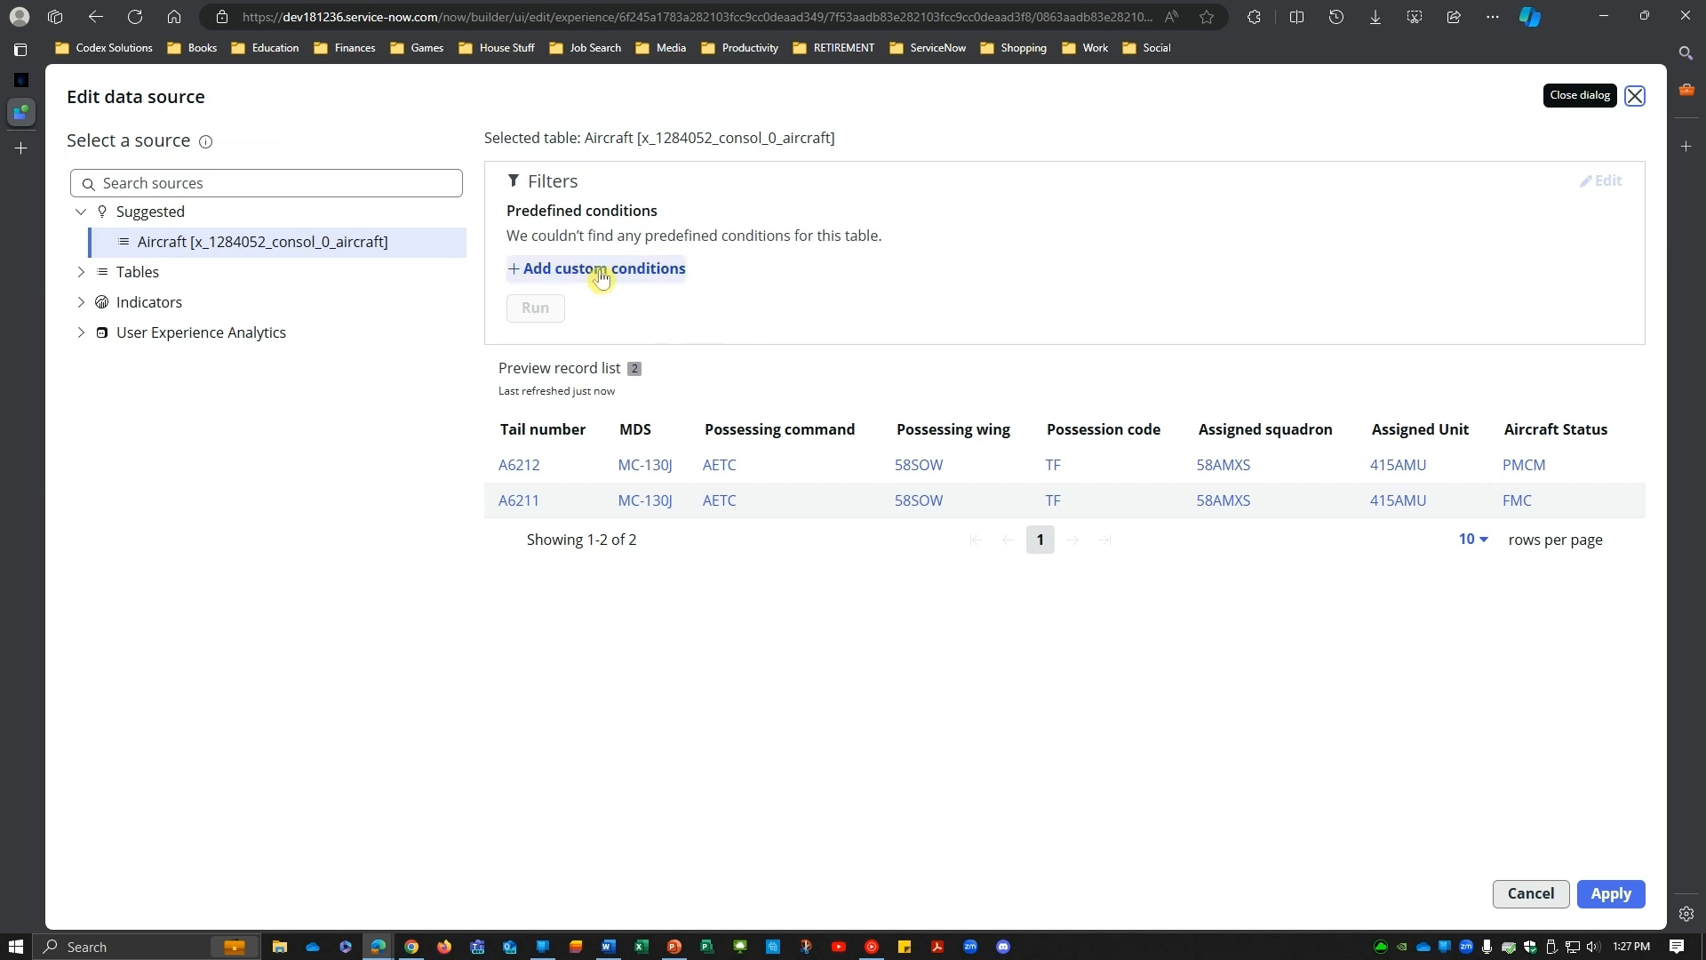
click(601, 274)
click(661, 348)
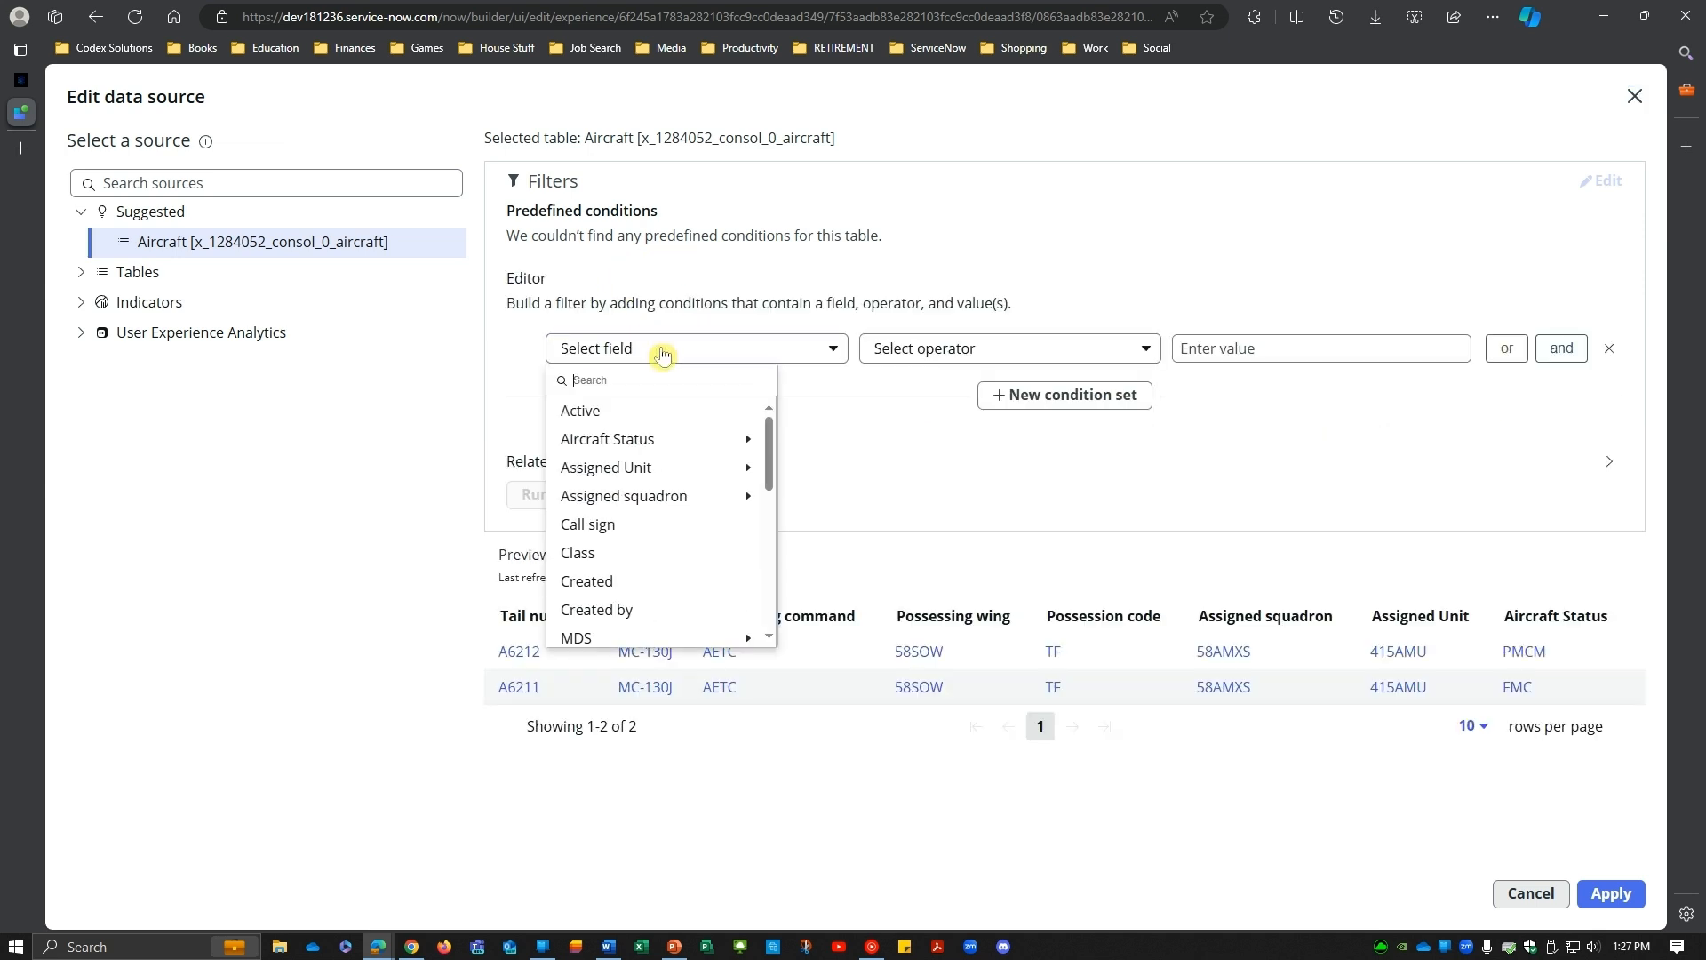
click(633, 439)
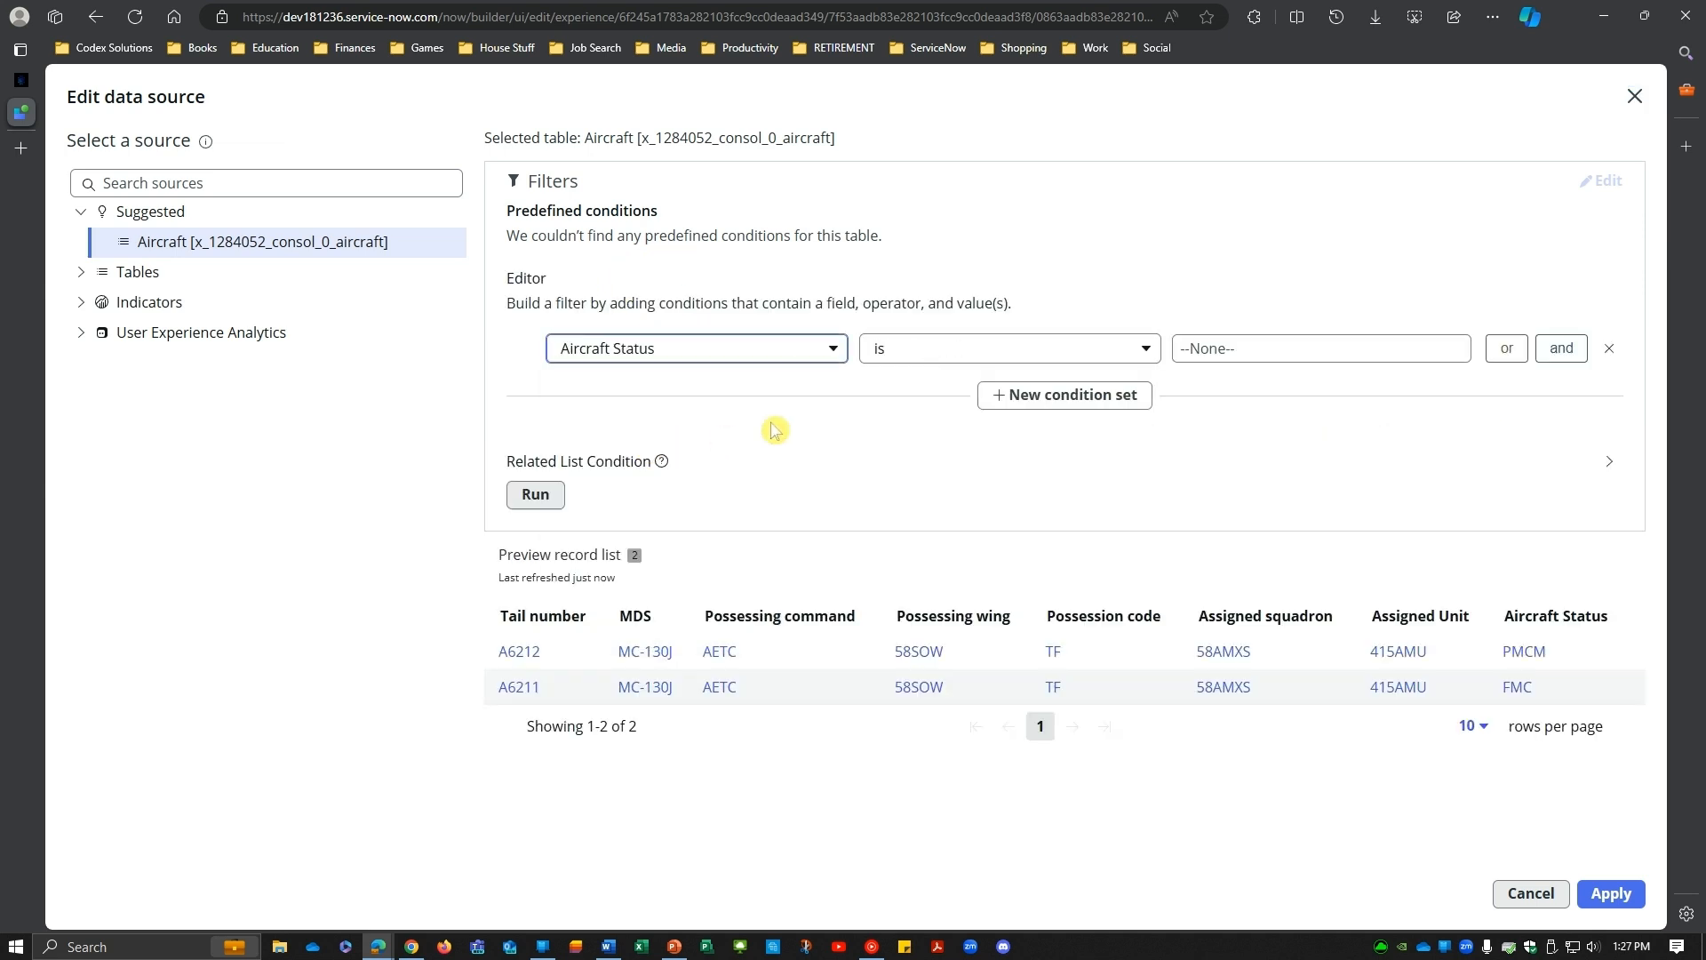
Step: Try filtering for Aircraft Status starts with FMC or starts with PMC, and delete the PMC condition
click(997, 362)
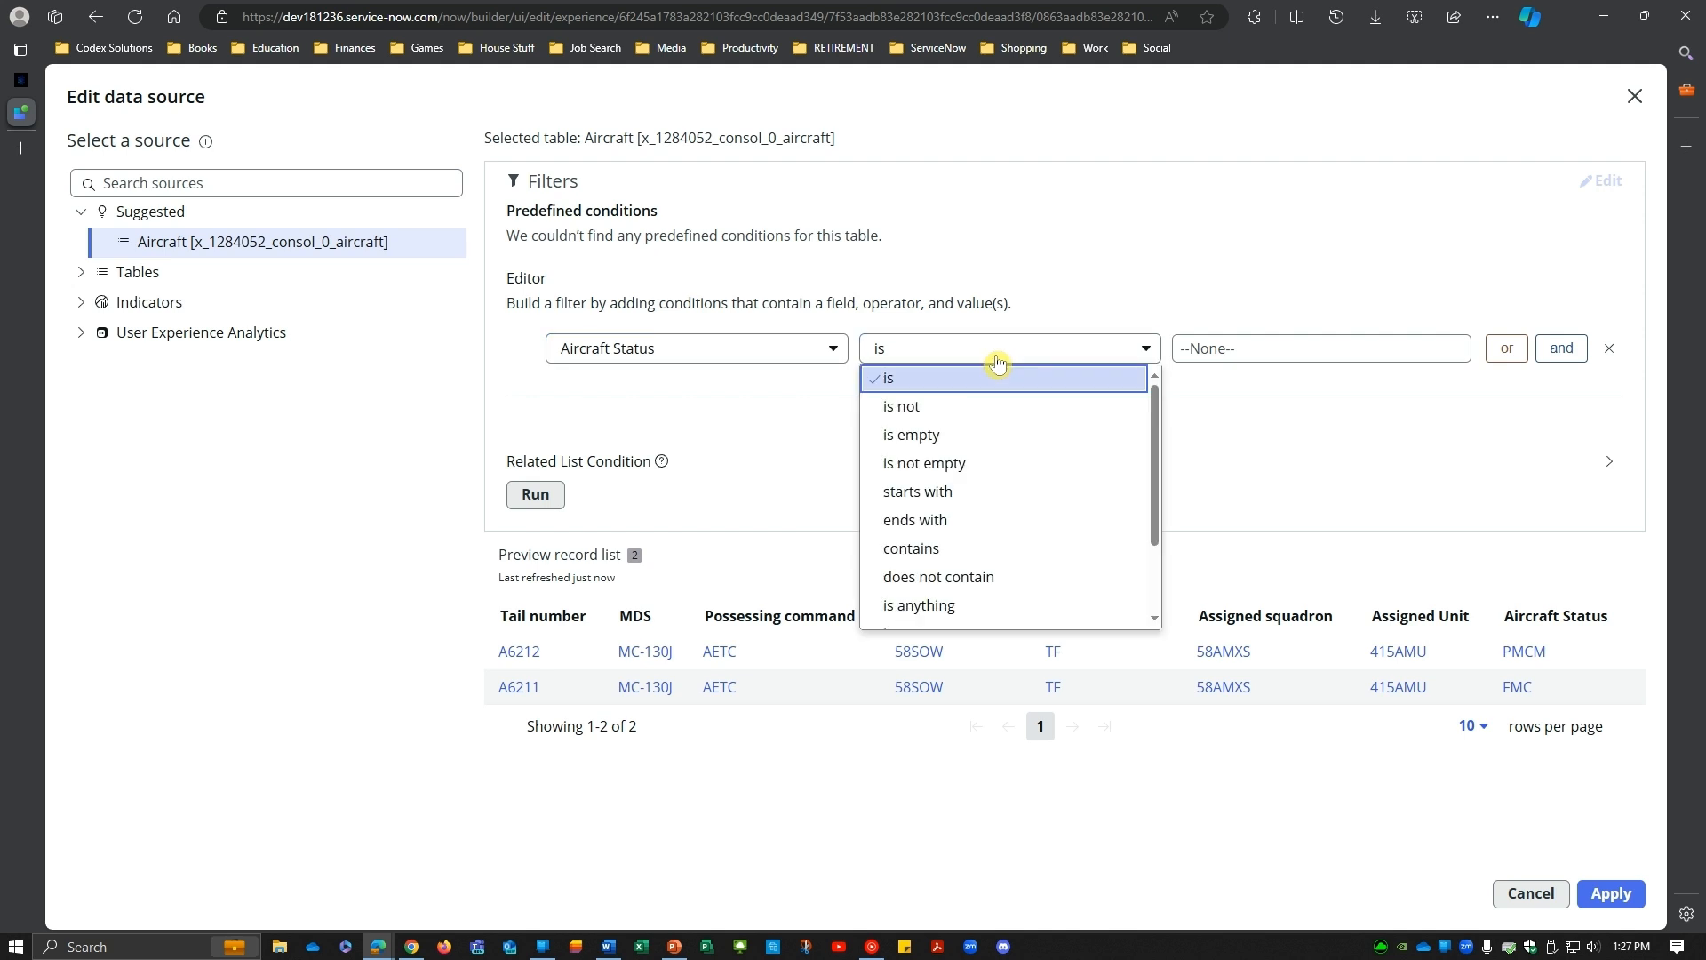
click(983, 494)
click(1235, 346)
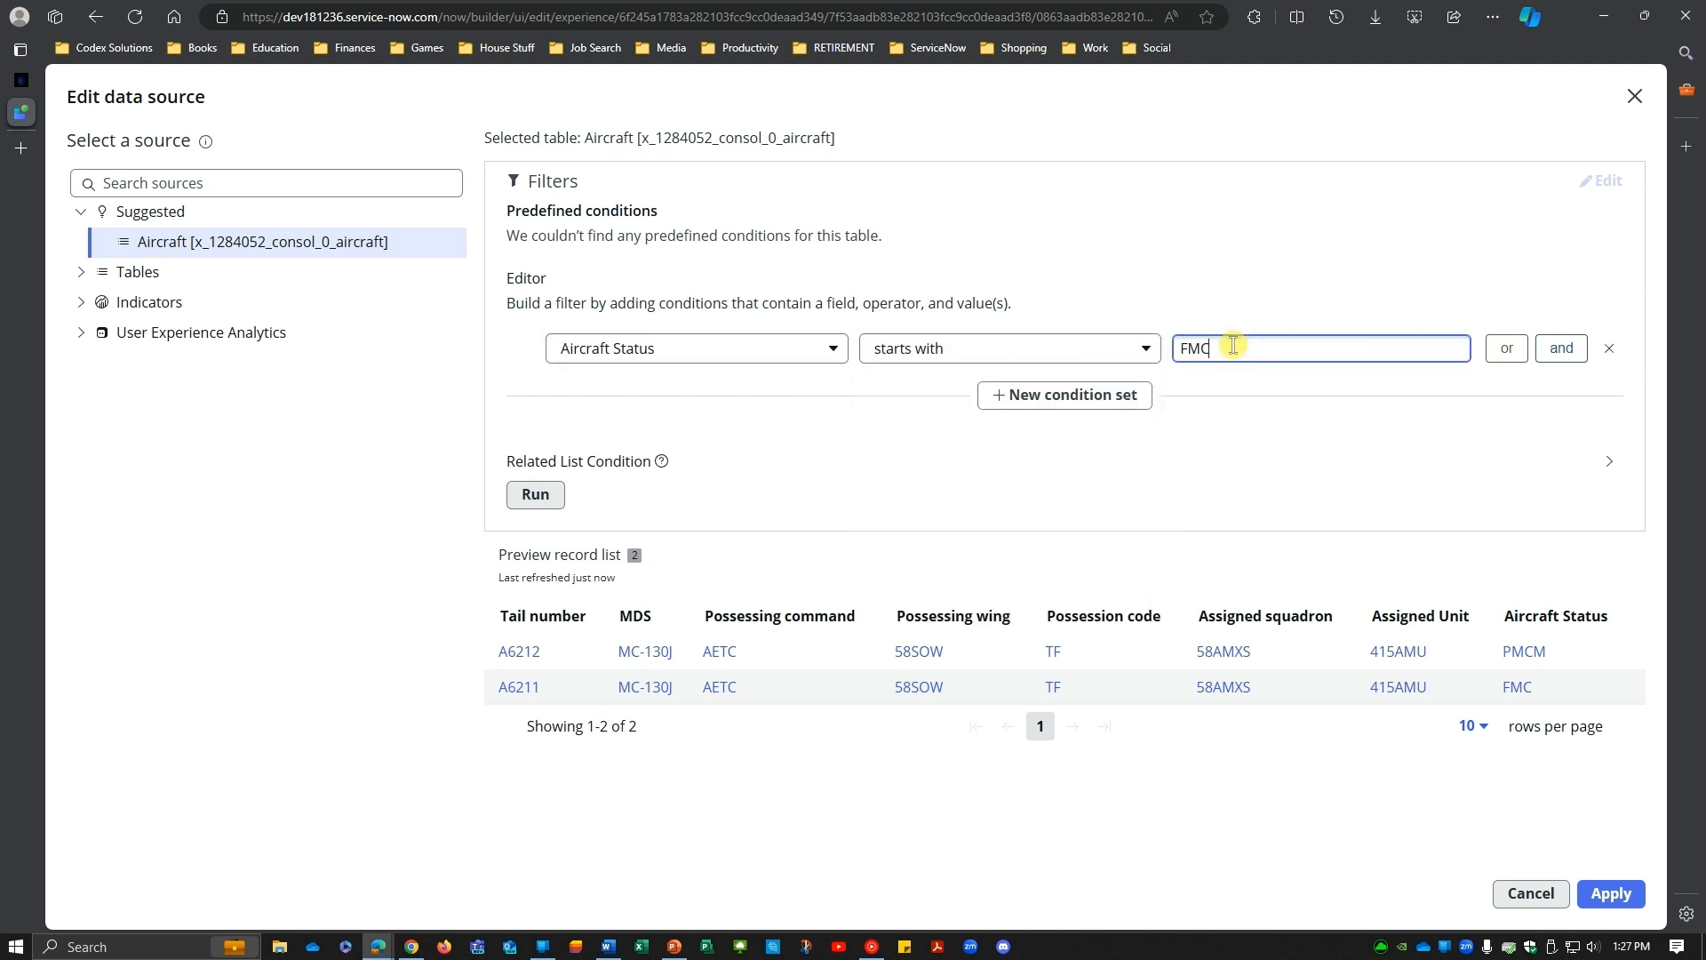
click(1495, 394)
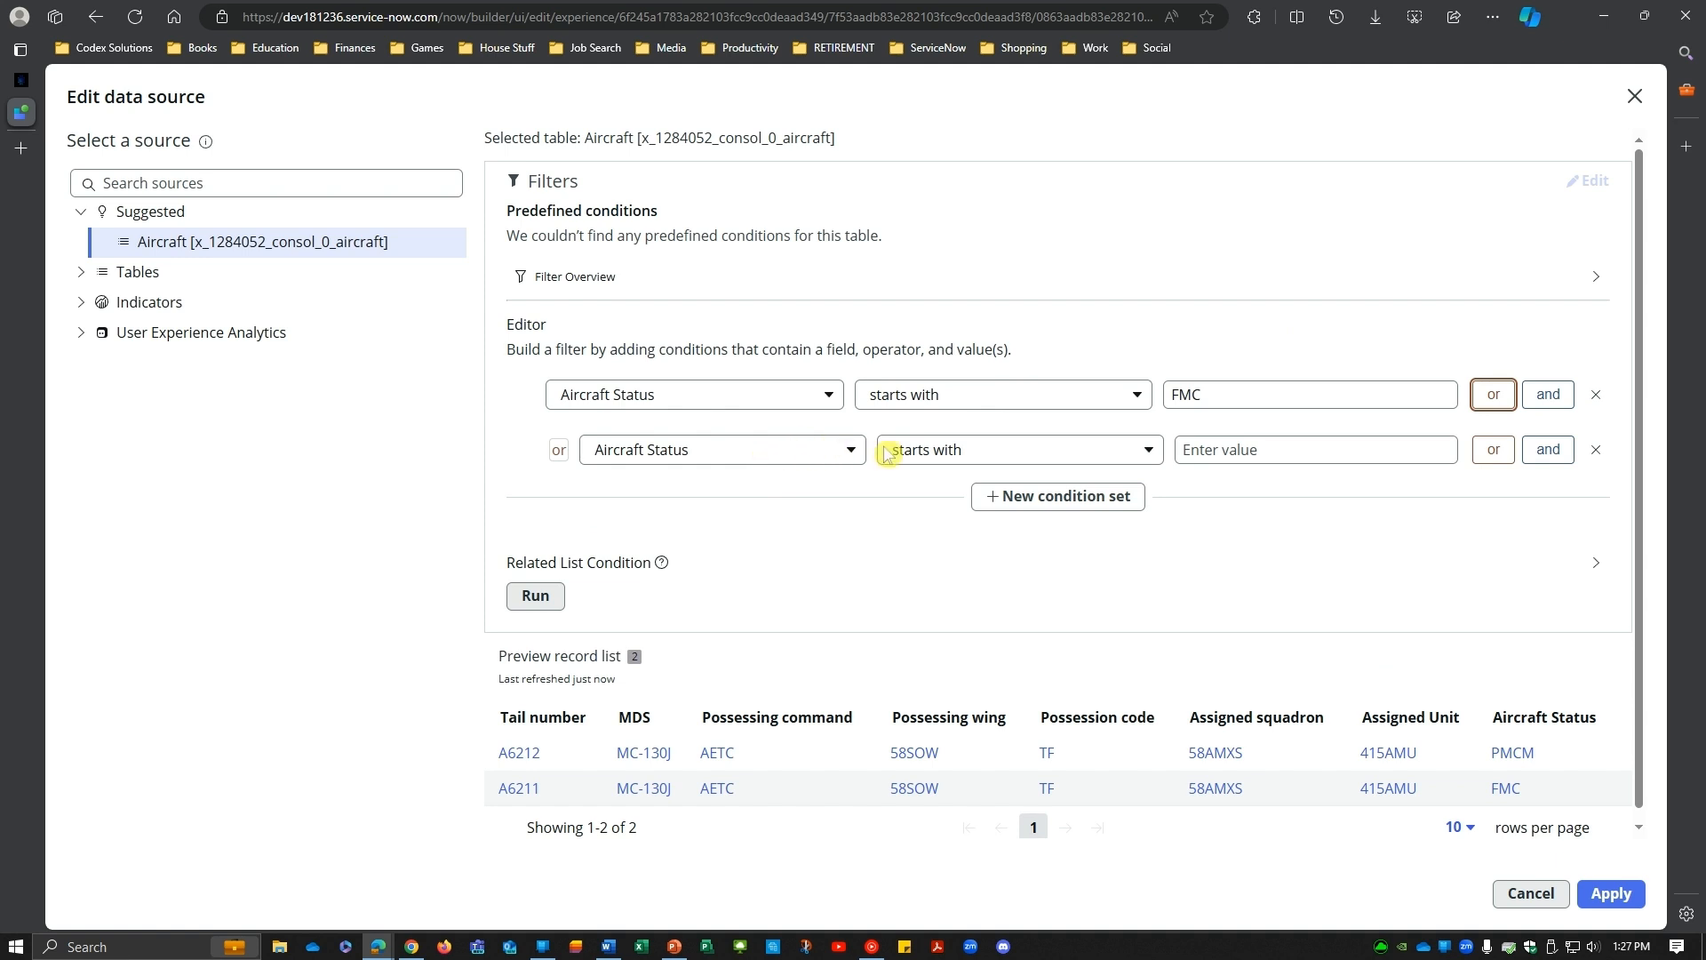
click(1299, 449)
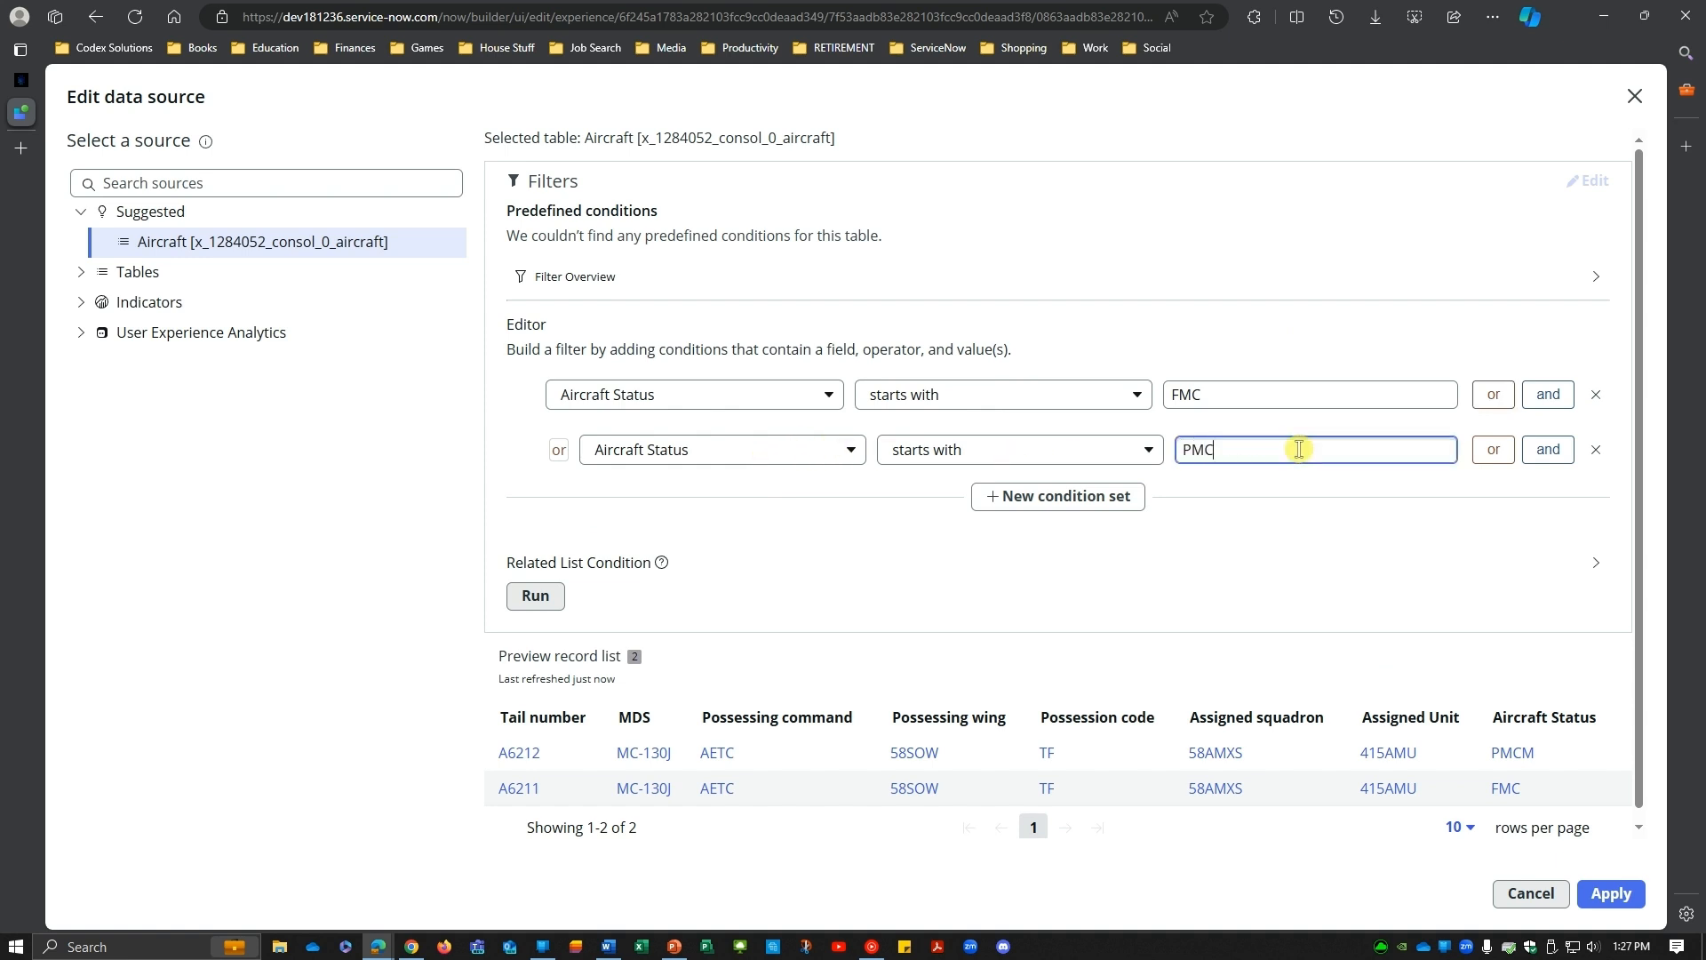
text(PMC)
click(1596, 449)
Step: Change the Aircraft Status condition to does not contain NMC, run the filter and apply it to the data source
click(1012, 400)
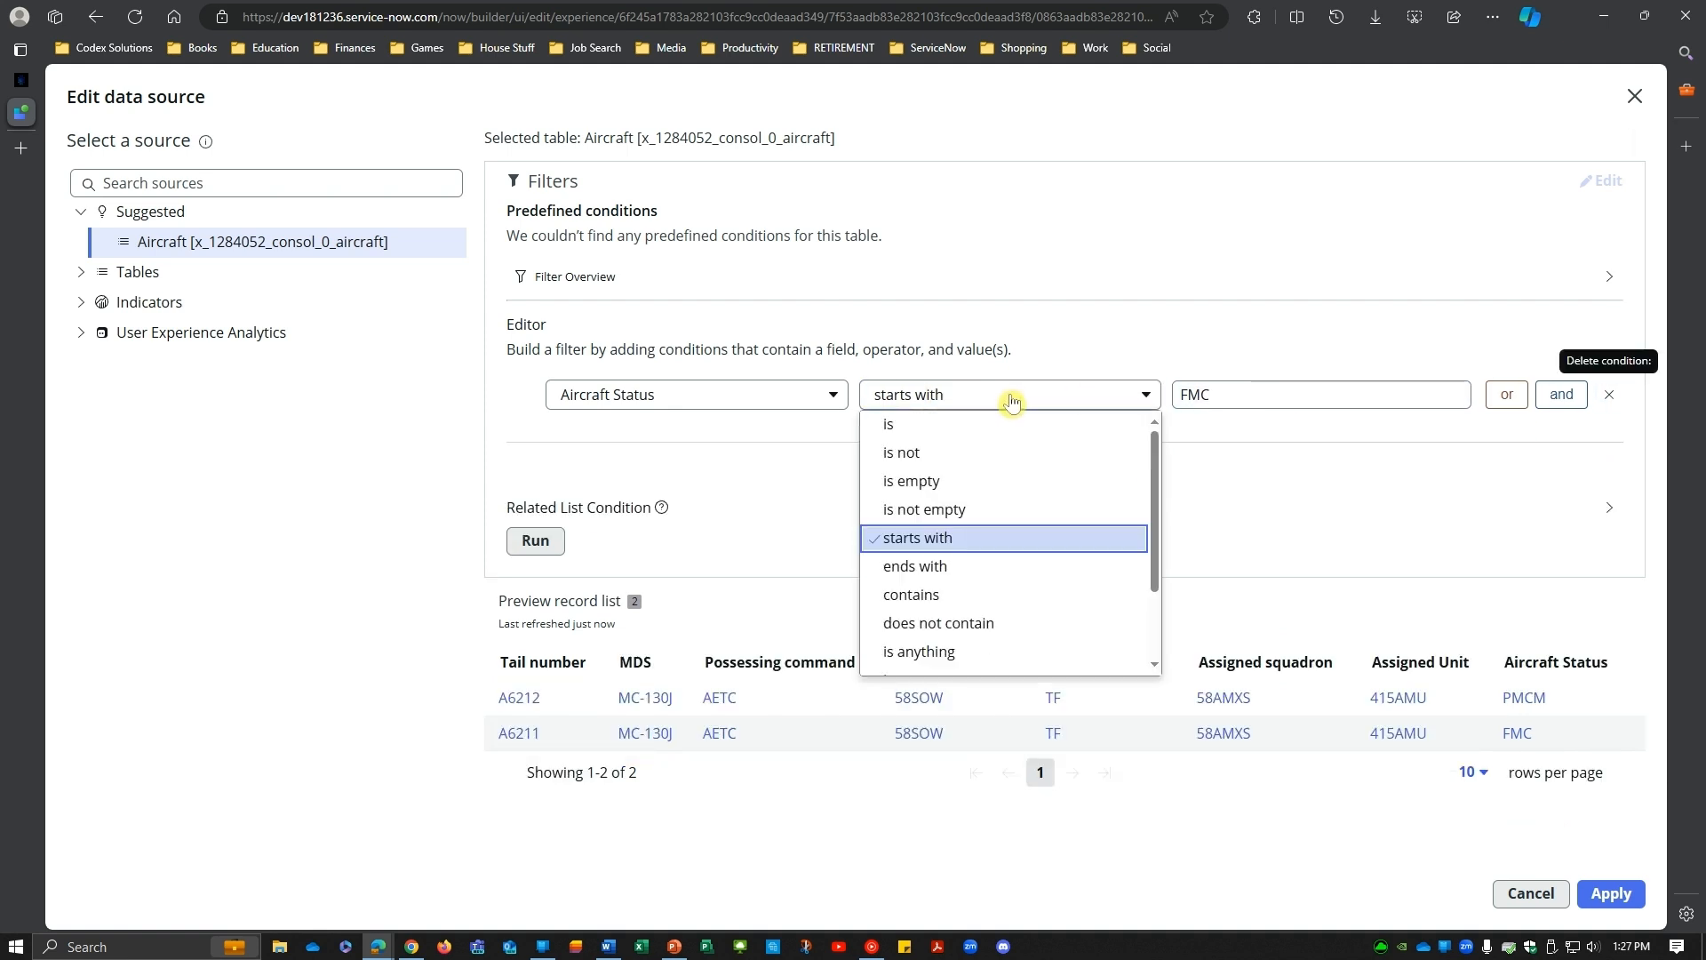
scroll(1028, 522, down, 1)
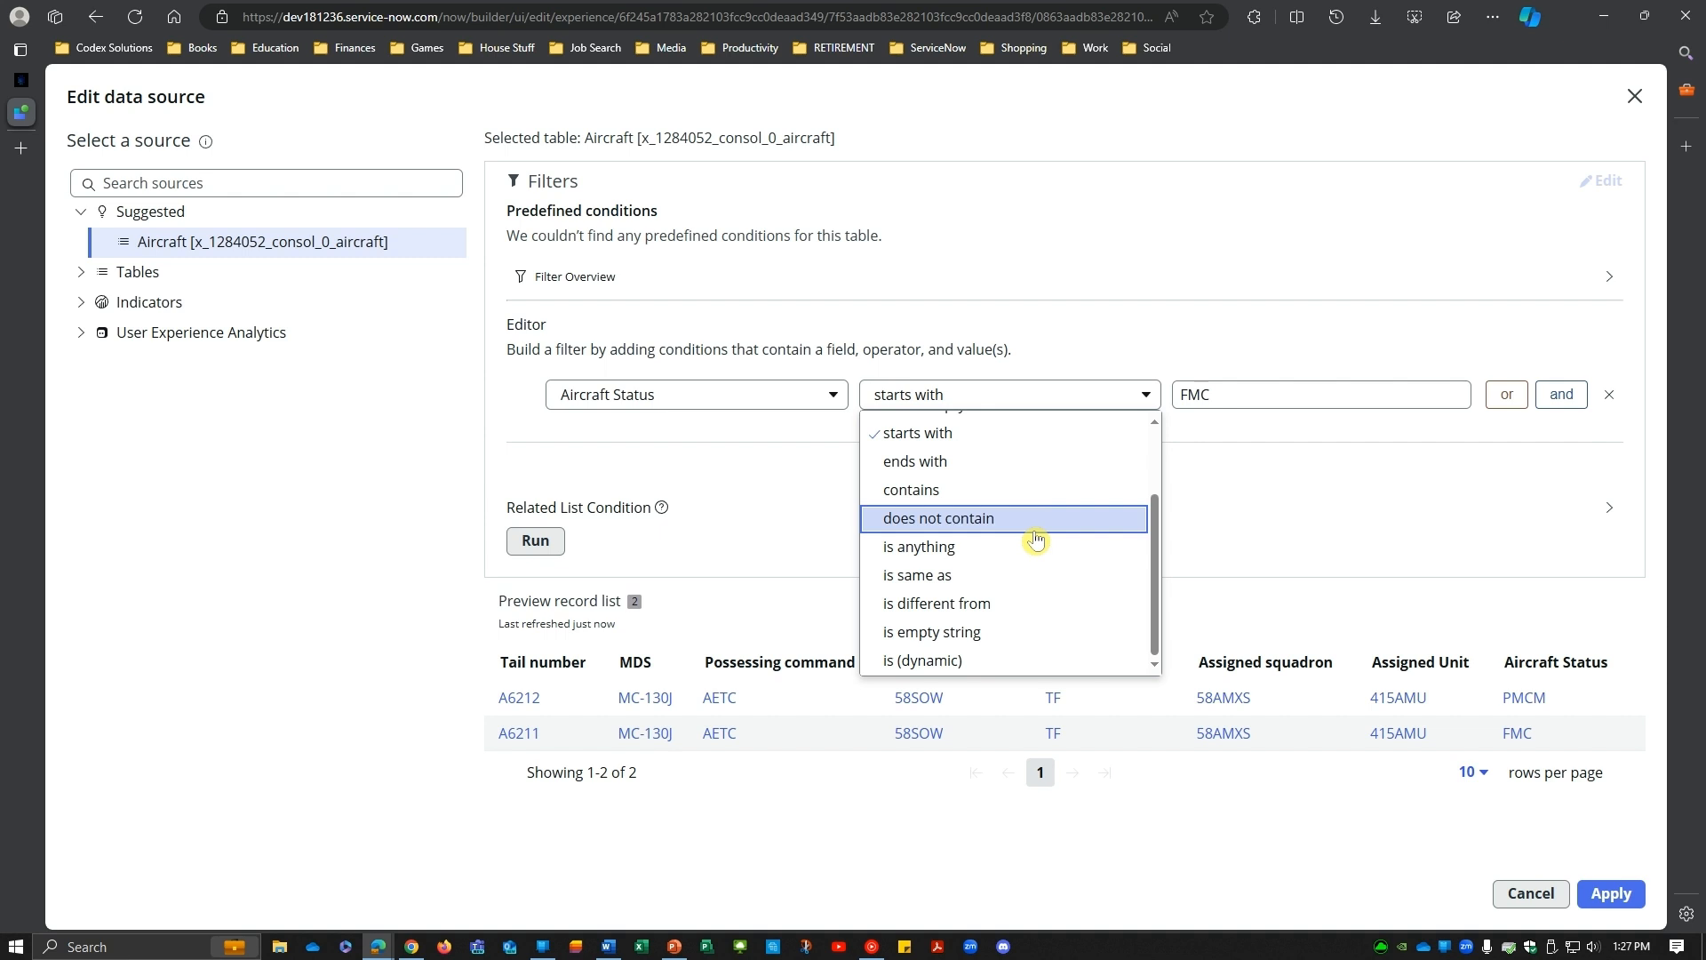
scroll(1035, 539, up, 1)
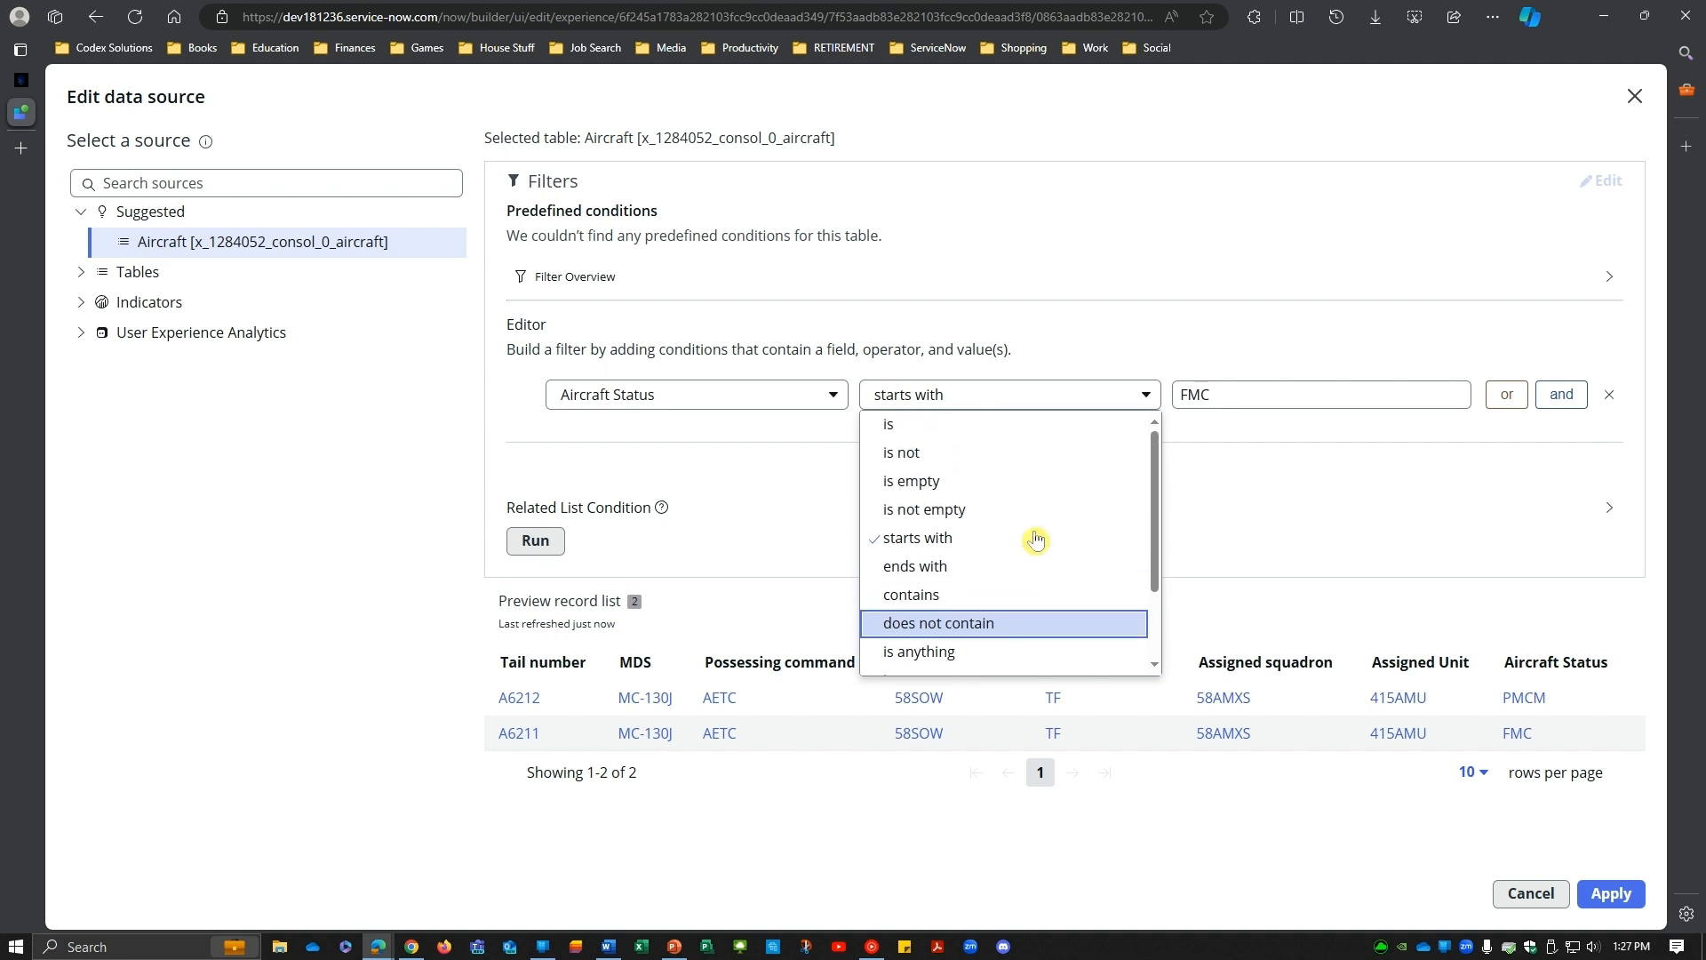
scroll(1035, 539, down, 1)
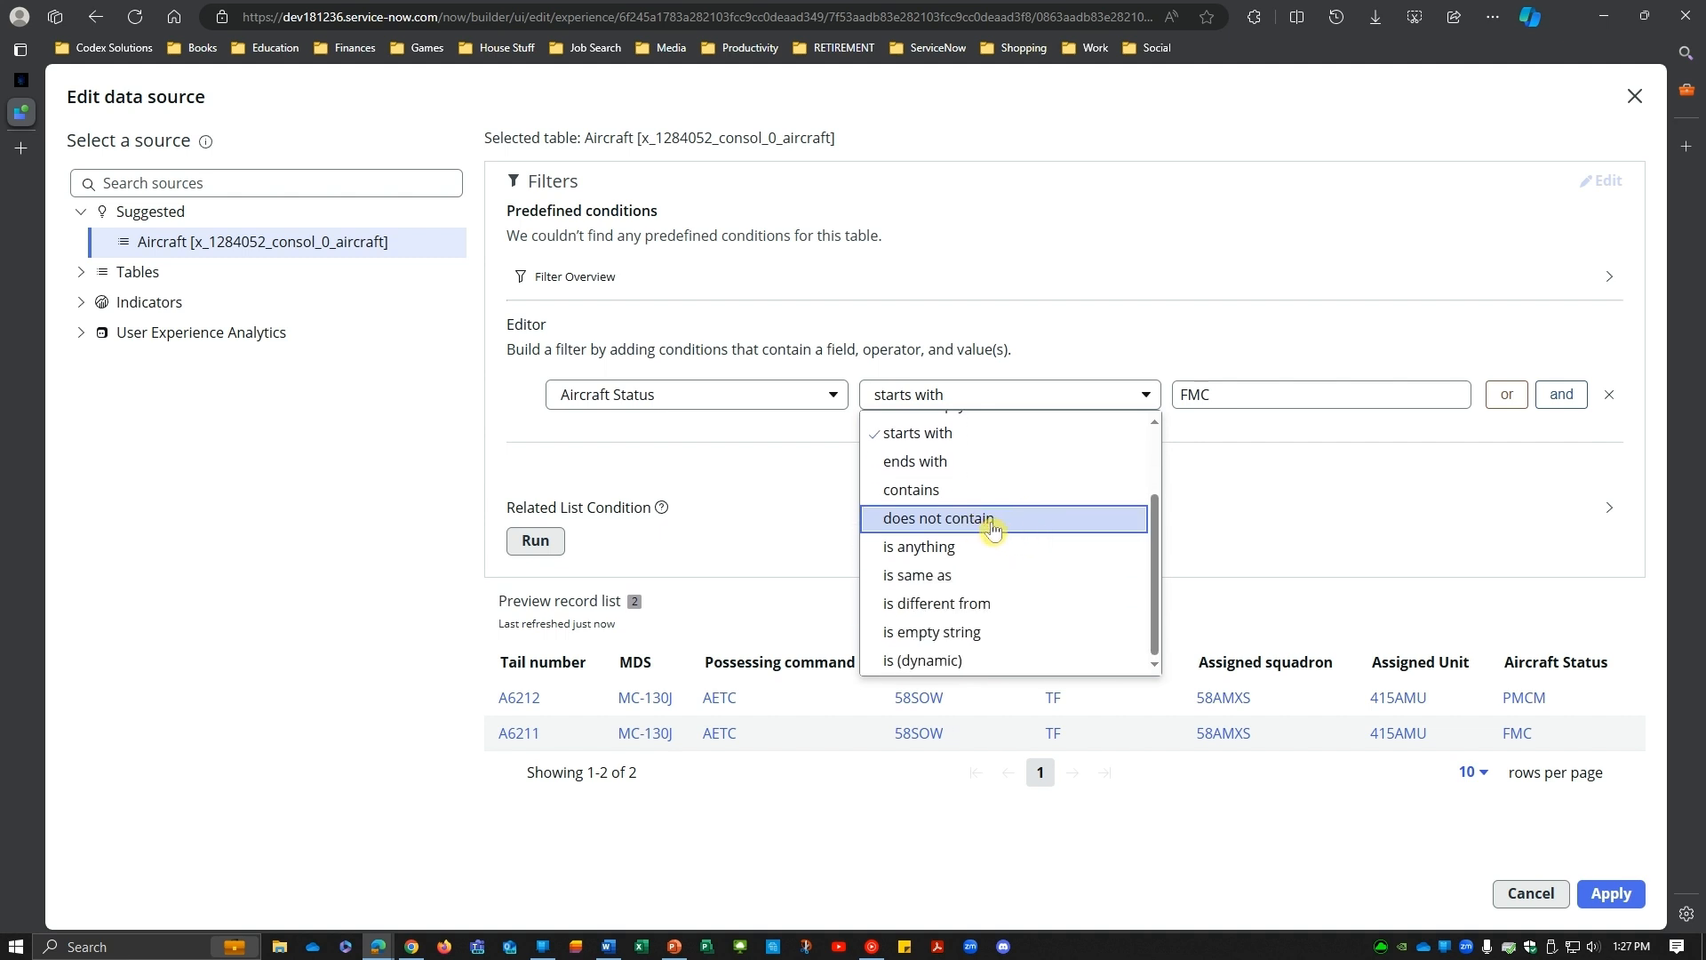
click(993, 520)
click(1222, 349)
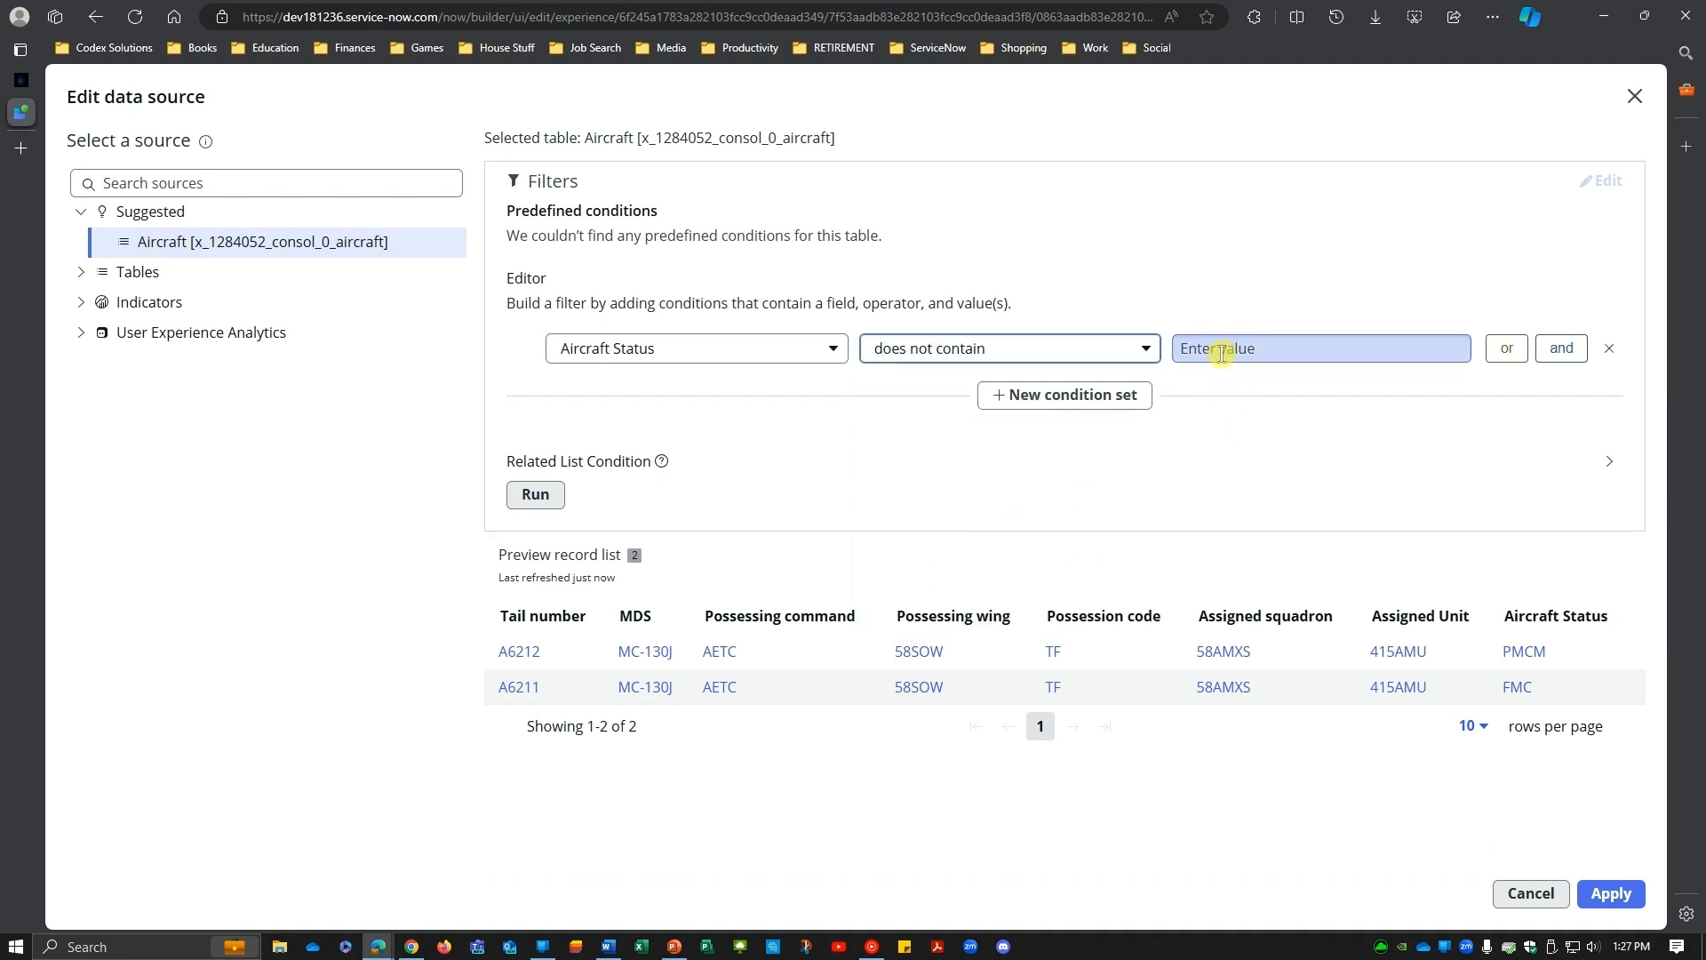
text(NMC)
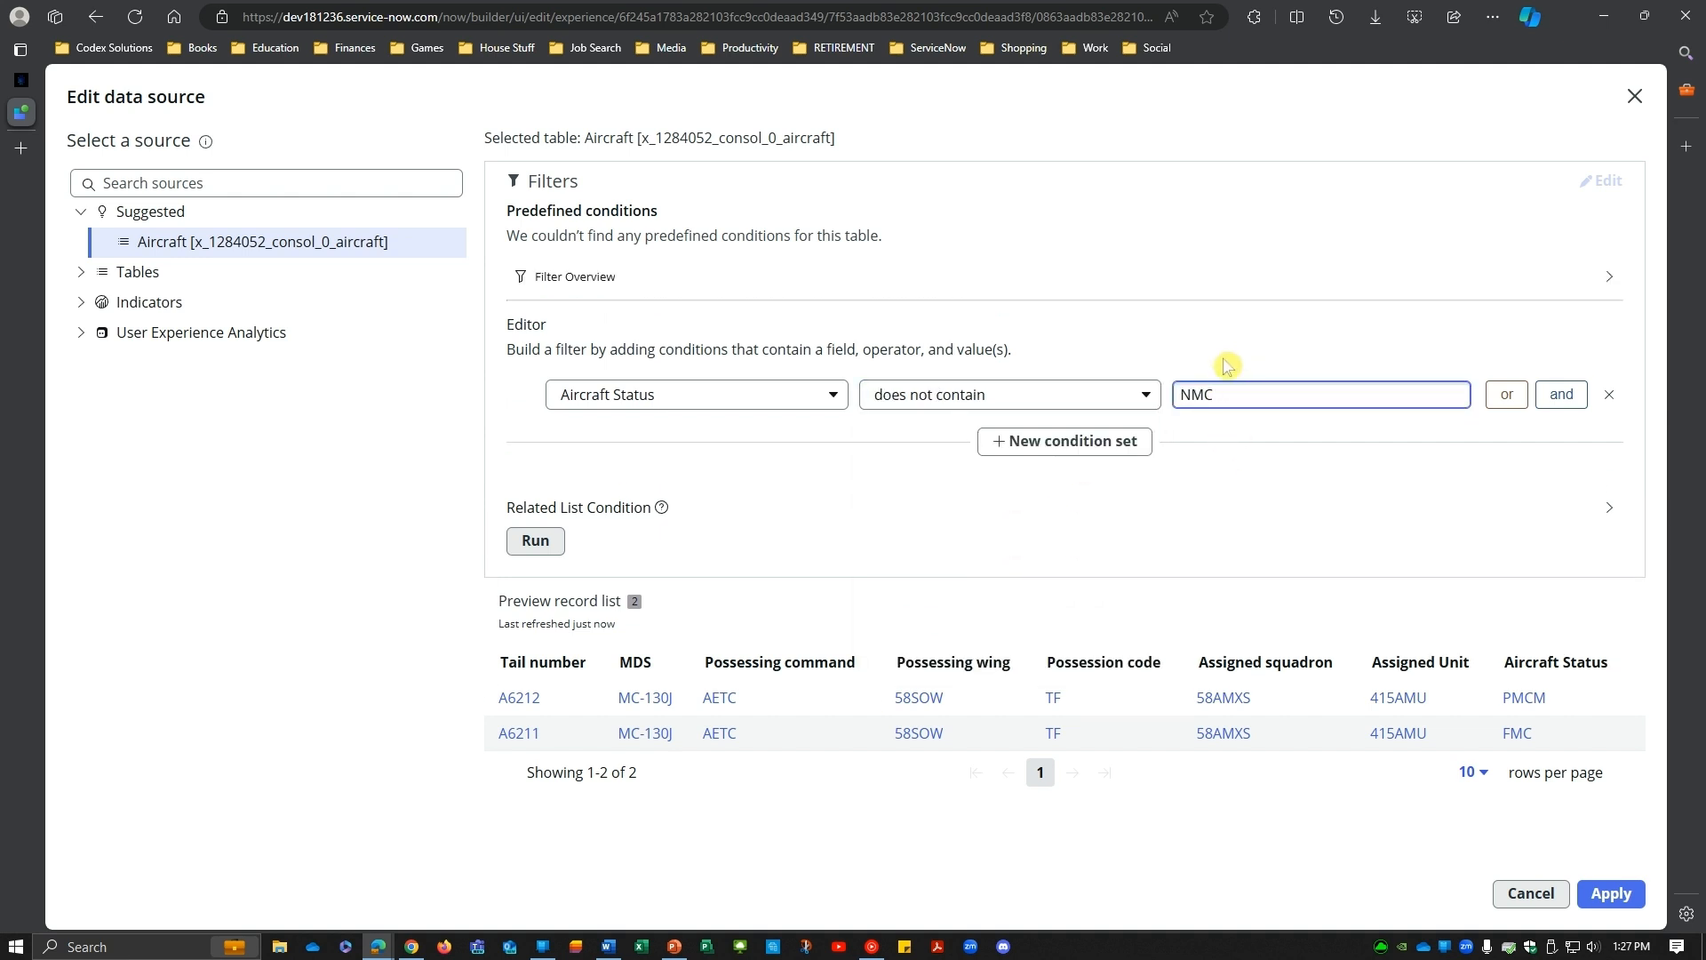
click(1273, 495)
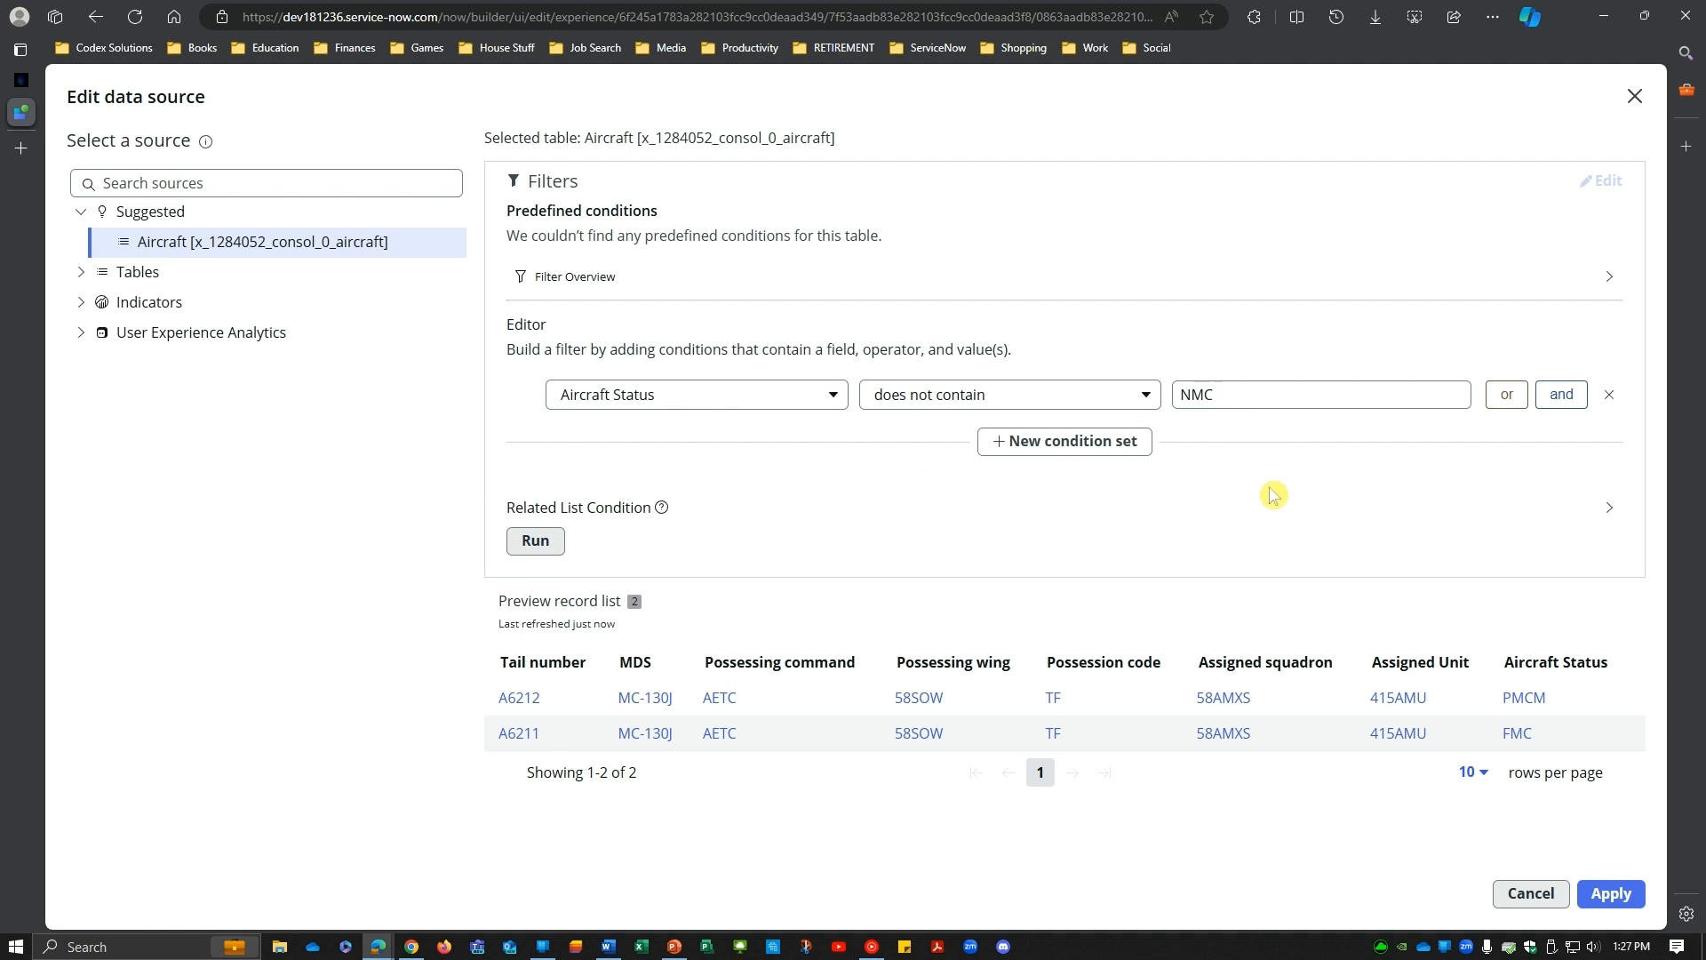
click(536, 541)
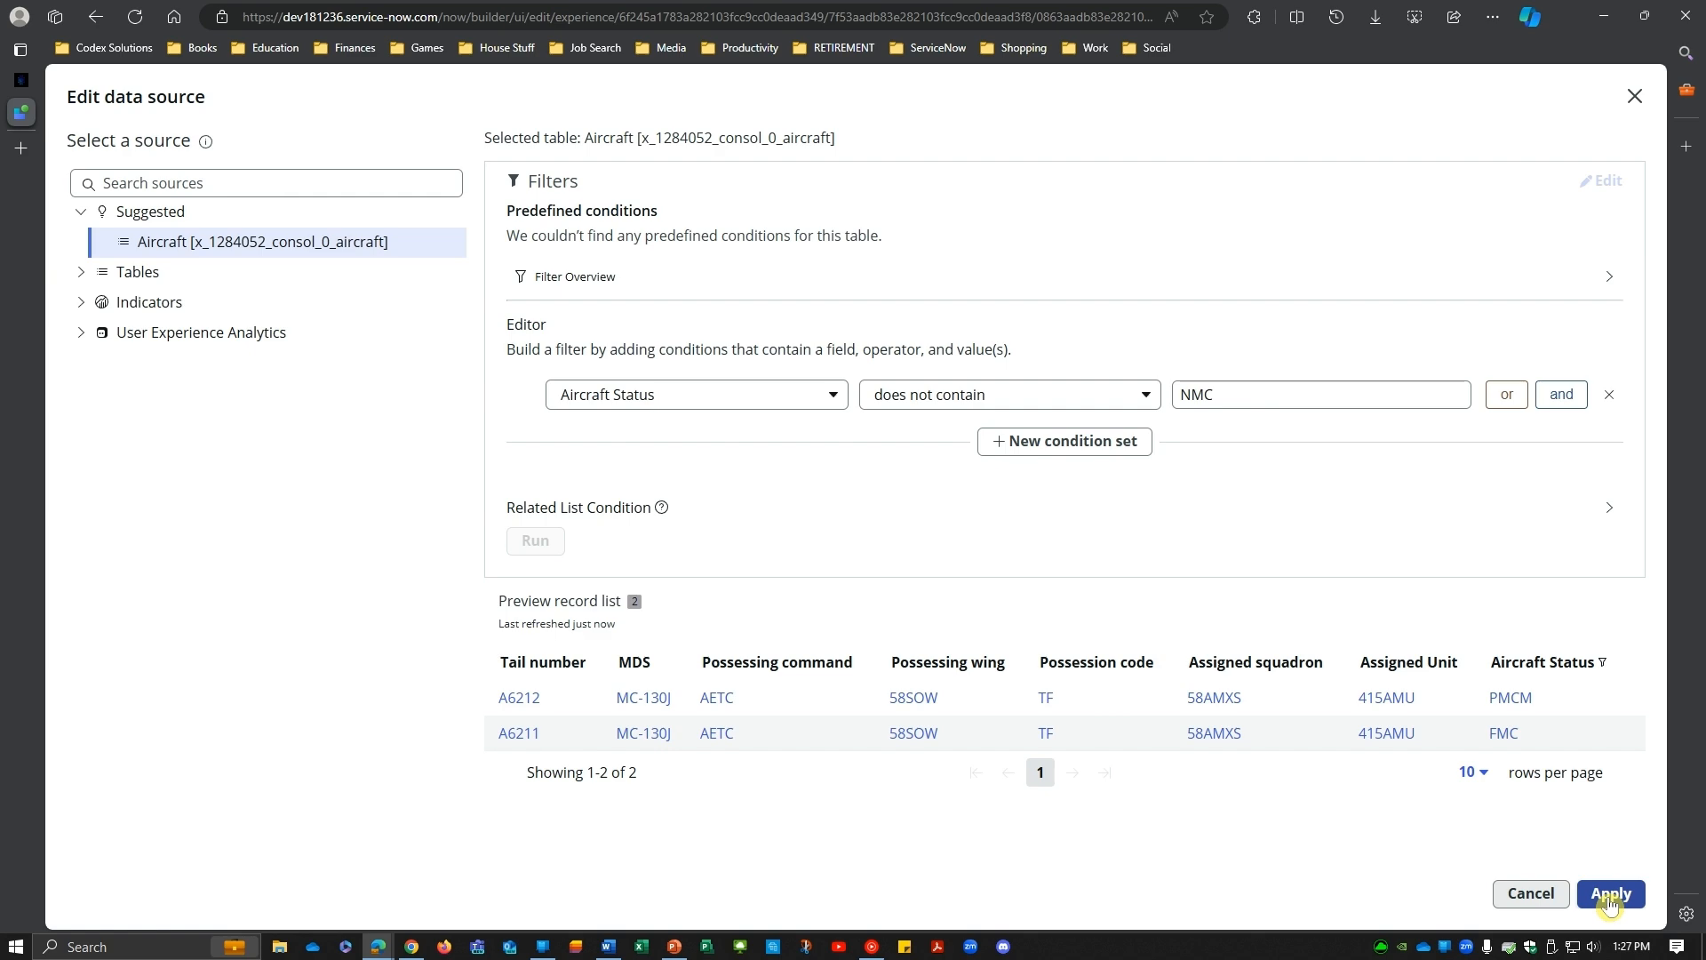
click(1609, 894)
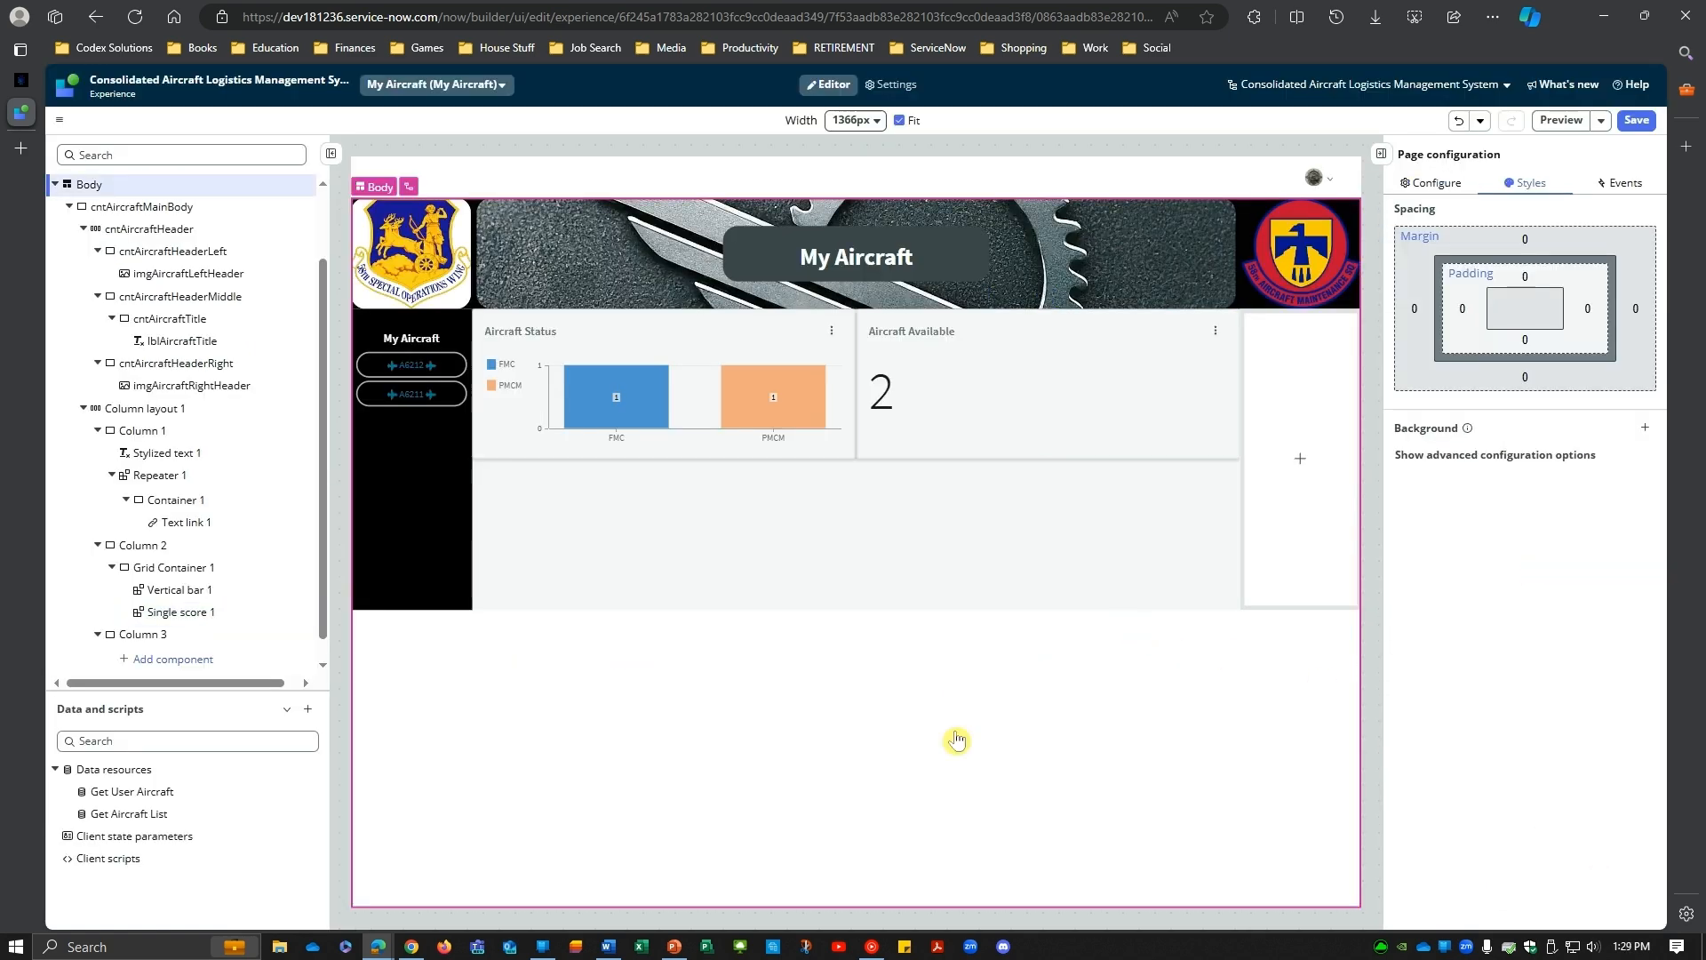